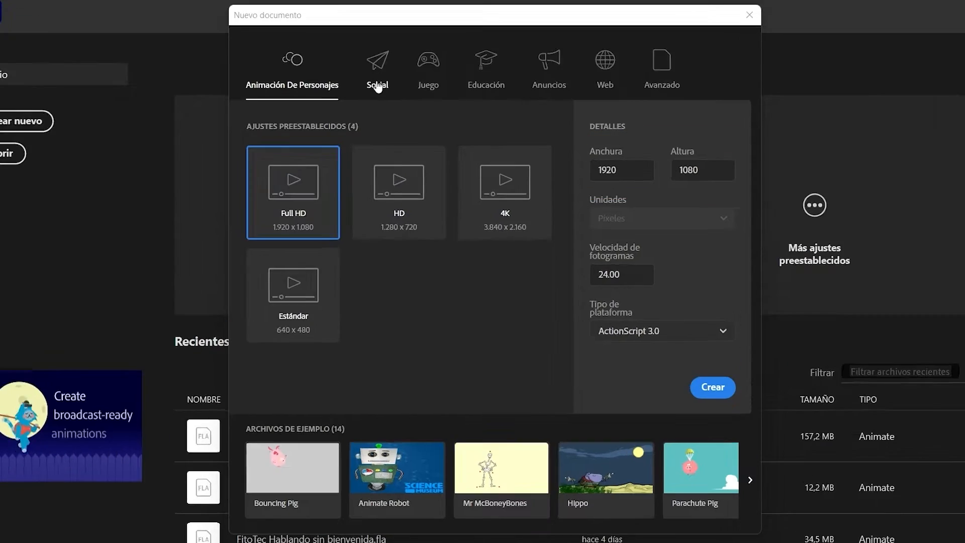
Browse the Social, Juego and Educación document presets, return to Animación De Personajes, and check the platform type options.
{"action": "left_click", "coordinate": [385, 96]}
{"action": "left_click", "coordinate": [432, 96]}
{"action": "left_click", "coordinate": [487, 96]}
{"action": "left_click", "coordinate": [306, 96]}
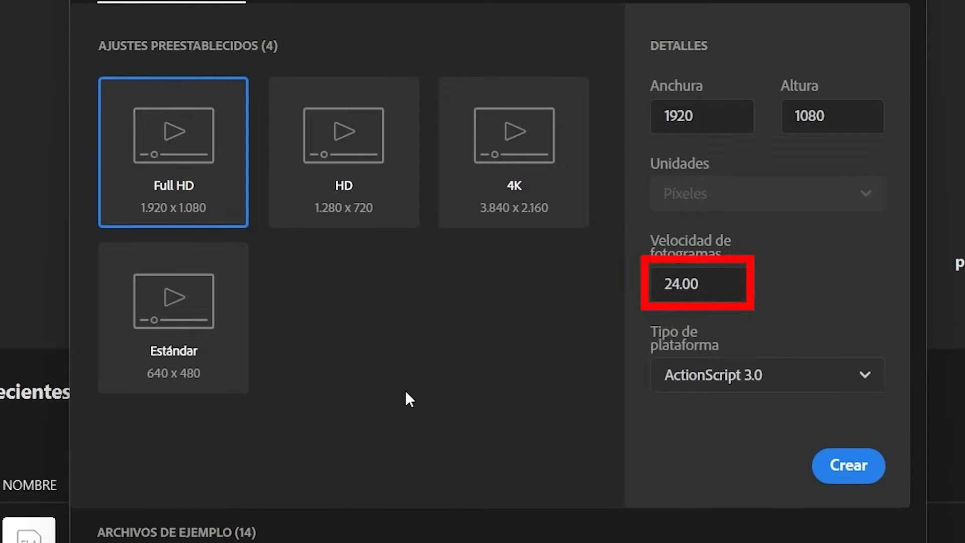
{"action": "left_click", "coordinate": [863, 376]}
{"action": "left_click", "coordinate": [862, 378]}
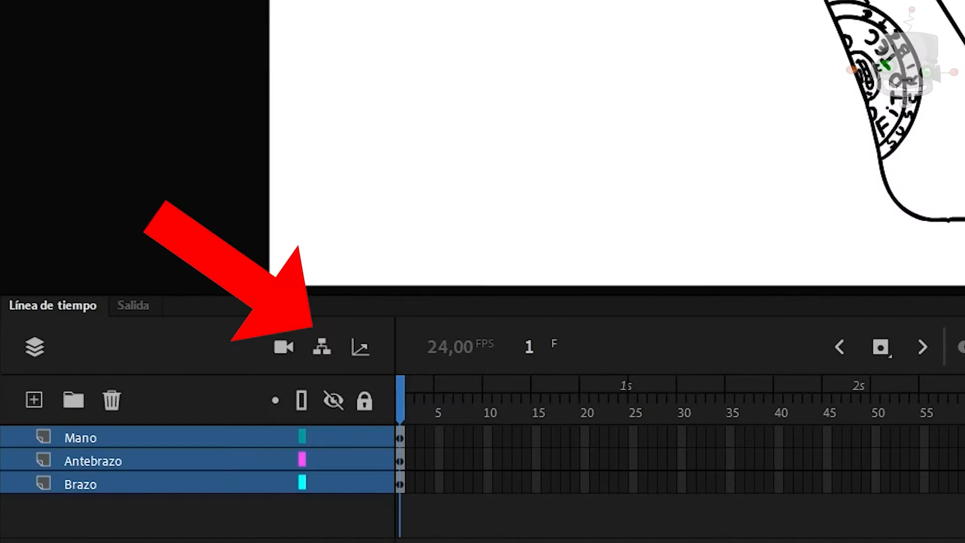
Create motion tweens on the robot's body-part layers spanning 50 frames, and scrub back through the resulting animation.
{"action": "left_click", "coordinate": [208, 426]}
{"action": "left_click", "coordinate": [115, 480]}
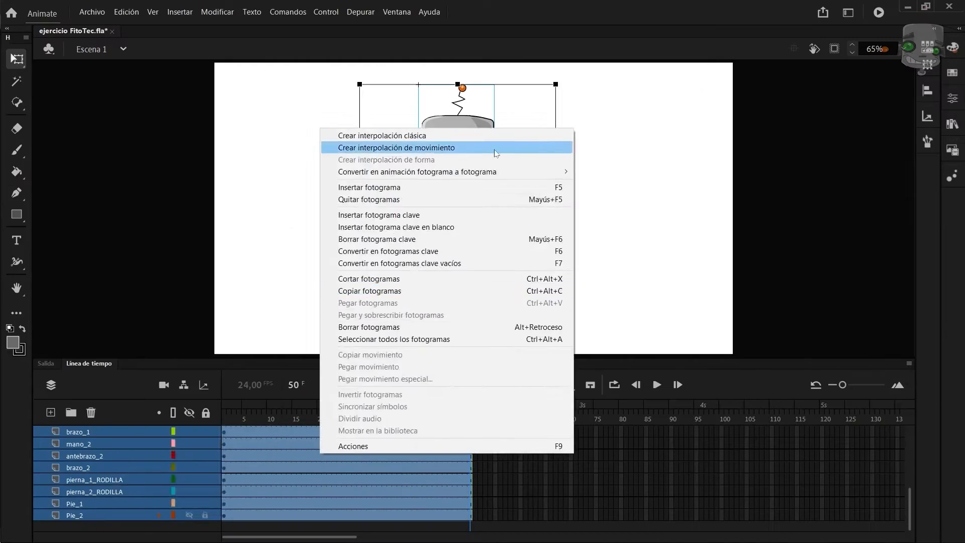
{"action": "left_click", "coordinate": [495, 154]}
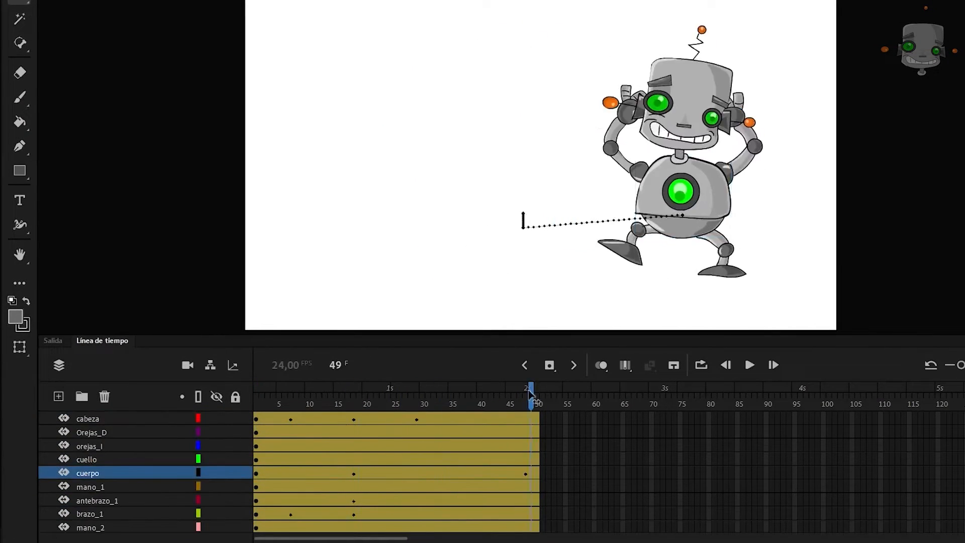
{"action": "left_click_drag", "start_coordinate": [534, 403], "coordinate": [464, 406]}
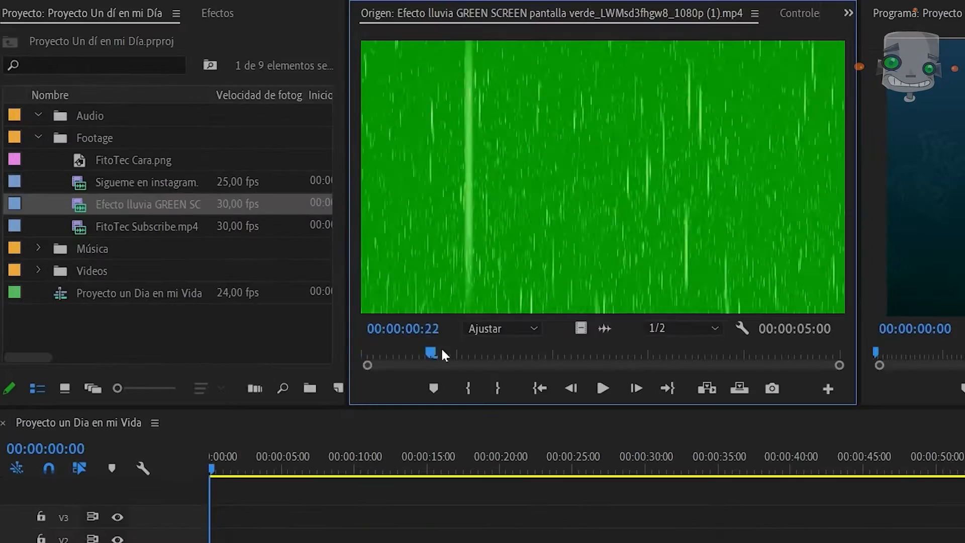
In Premiere Pro, trim the green-screen rain clip with an out point at 00:00:01:02, place it on track V2 and review its effect controls.
{"action": "left_click_drag", "start_coordinate": [442, 349], "coordinate": [866, 431]}
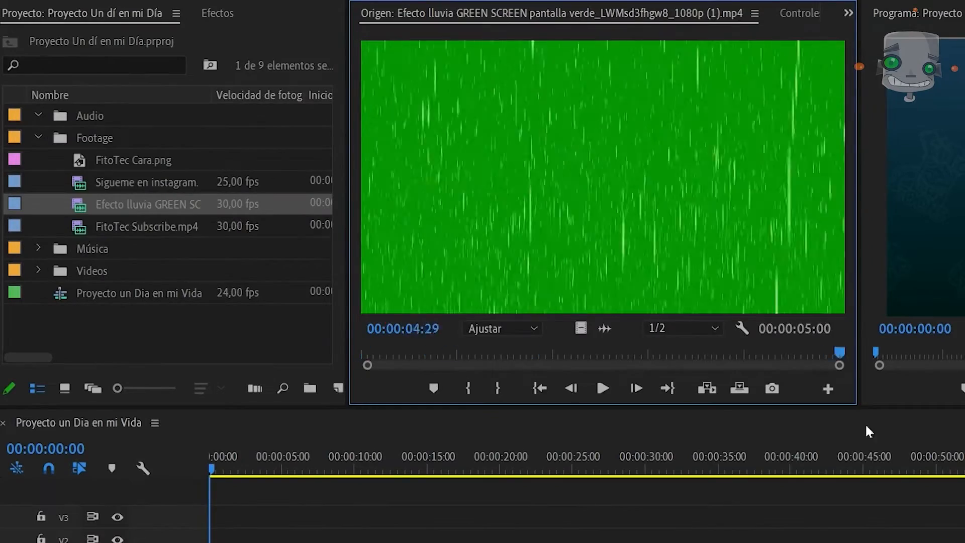
{"action": "left_click", "coordinate": [497, 387]}
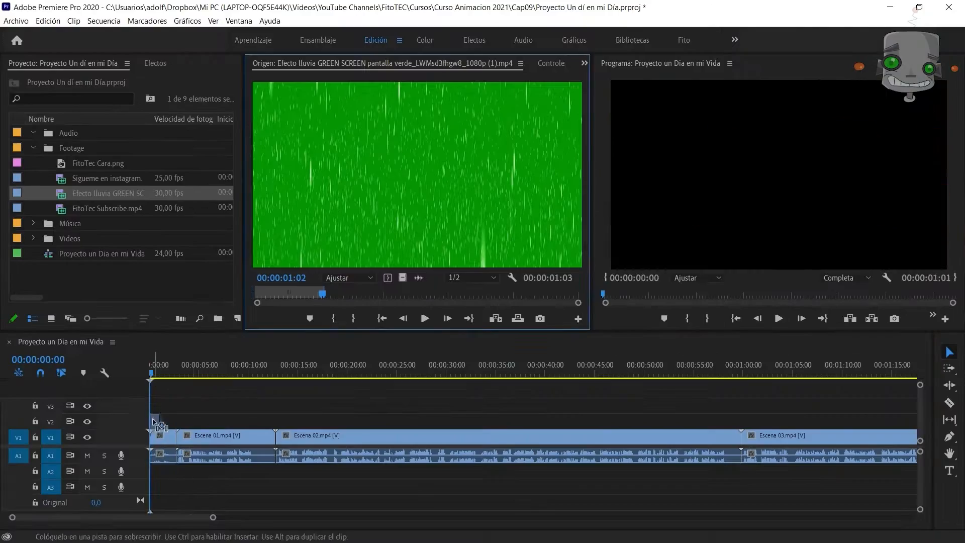
{"action": "left_click_drag", "start_coordinate": [211, 468], "coordinate": [228, 469]}
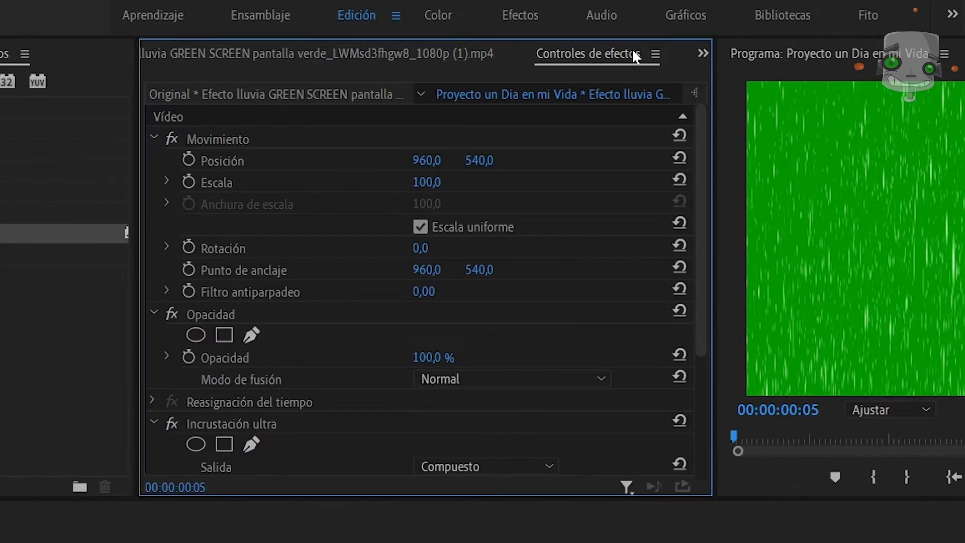
{"action": "scroll", "coordinate": [432, 201], "scroll_direction": "down", "scroll_amount": 5}
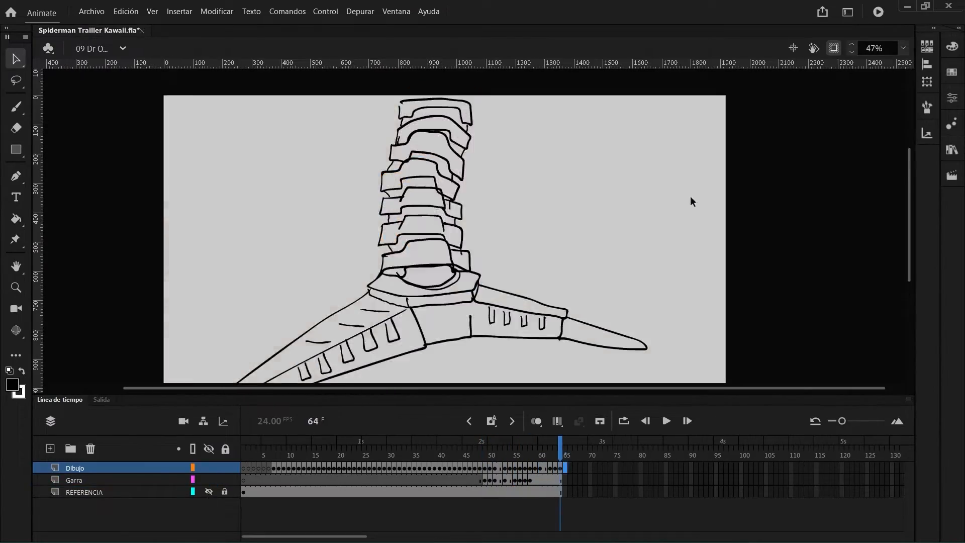
In Animate, play back the frame-by-frame drawing of the mechanical claw.
{"action": "key", "text": "Return"}
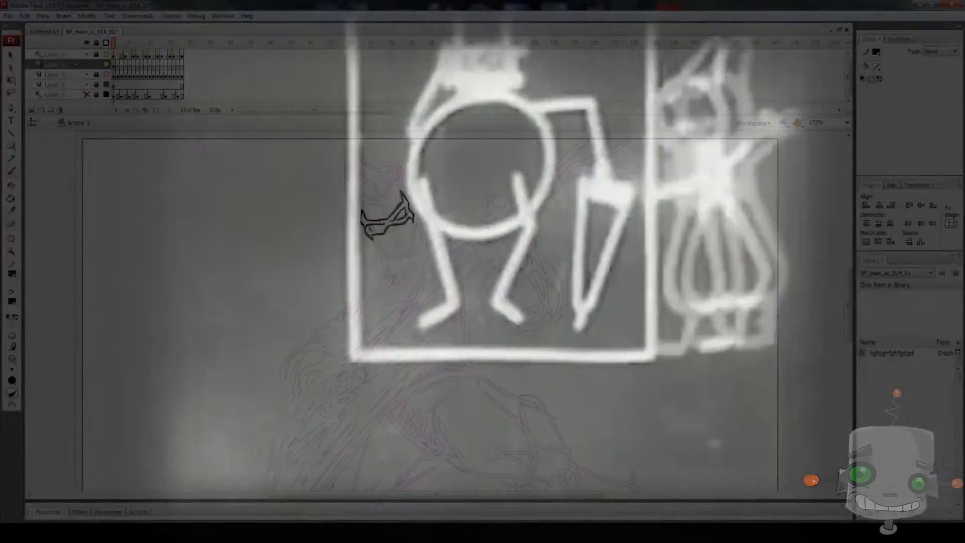
In Flash, ink the masked character's head, torso, arm and guitar with brush strokes over the pink rough sketch.
{"action": "left_click_drag", "start_coordinate": [363, 216], "coordinate": [395, 256]}
{"action": "left_click_drag", "start_coordinate": [352, 171], "coordinate": [418, 191]}
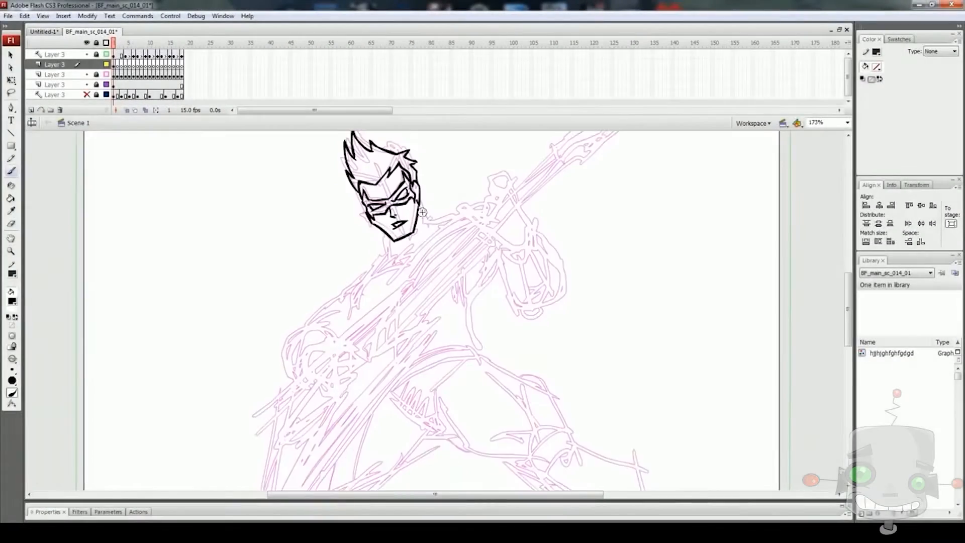
{"action": "left_click_drag", "start_coordinate": [438, 230], "coordinate": [478, 263]}
{"action": "mouse_move", "coordinate": [484, 214]}
{"action": "left_mouse_down"}
{"action": "mouse_move", "coordinate": [478, 279]}
{"action": "mouse_move", "coordinate": [545, 304]}
{"action": "left_mouse_up"}
{"action": "left_click_drag", "start_coordinate": [462, 262], "coordinate": [361, 357]}
{"action": "left_click_drag", "start_coordinate": [471, 273], "coordinate": [360, 381]}
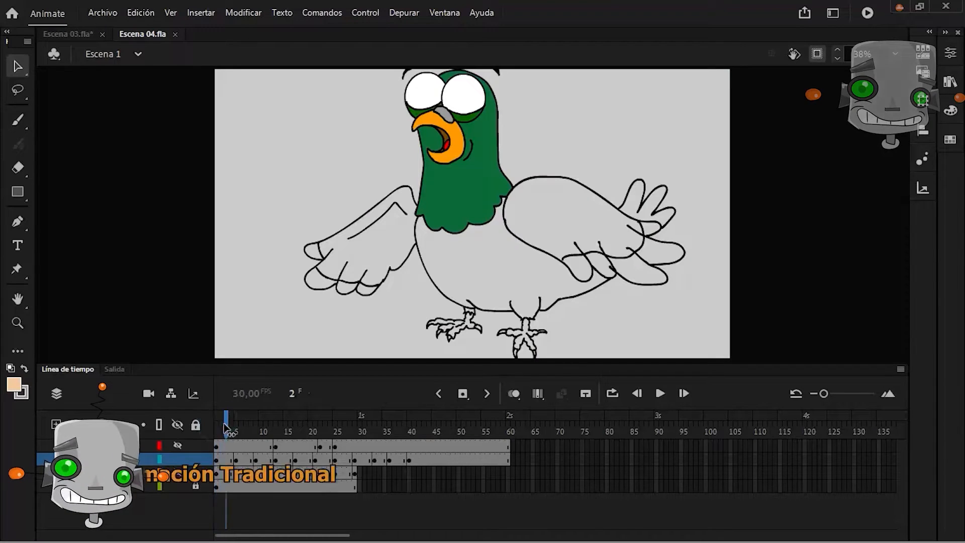
In Animate, scrub through the pigeon's frame-by-frame animation in Escena 04.fla to examine its keyframe spacing.
{"action": "left_click_drag", "start_coordinate": [225, 428], "coordinate": [244, 432]}
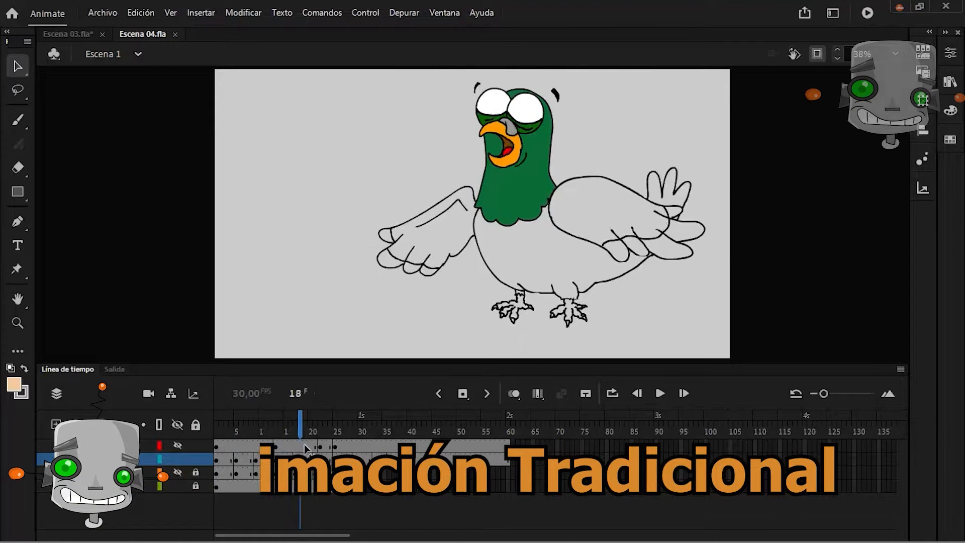
{"action": "left_click_drag", "start_coordinate": [305, 447], "coordinate": [375, 460]}
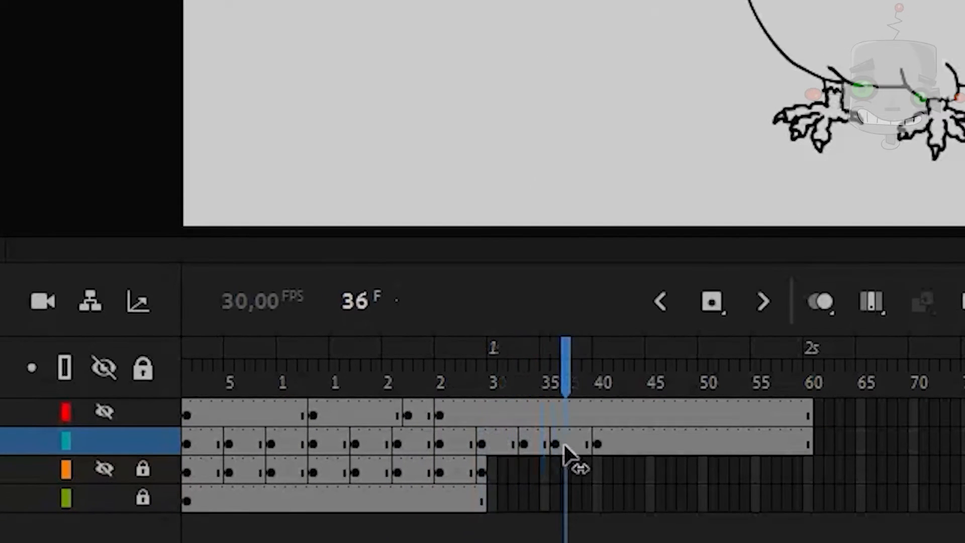
{"action": "left_click_drag", "start_coordinate": [564, 447], "coordinate": [688, 480]}
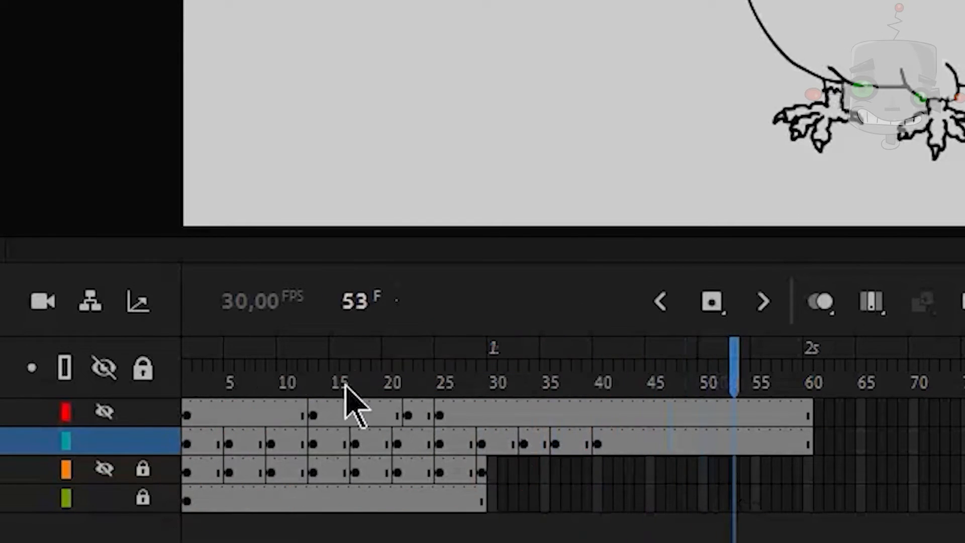
{"action": "left_click_drag", "start_coordinate": [196, 356], "coordinate": [259, 375]}
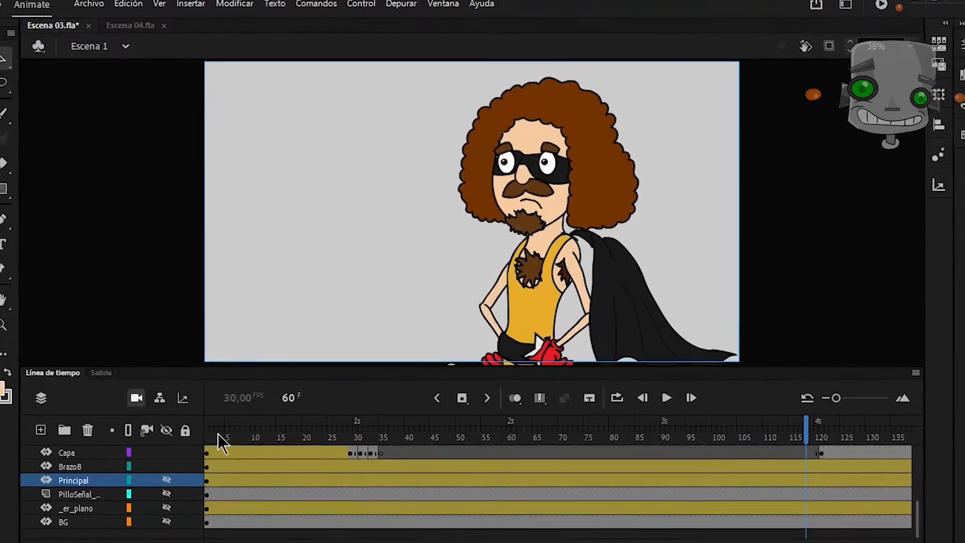
Scrub Escena 03.fla from frame 1 to examine how the caped character combines tweened layers with frame-by-frame drawings.
{"action": "left_click", "coordinate": [197, 438]}
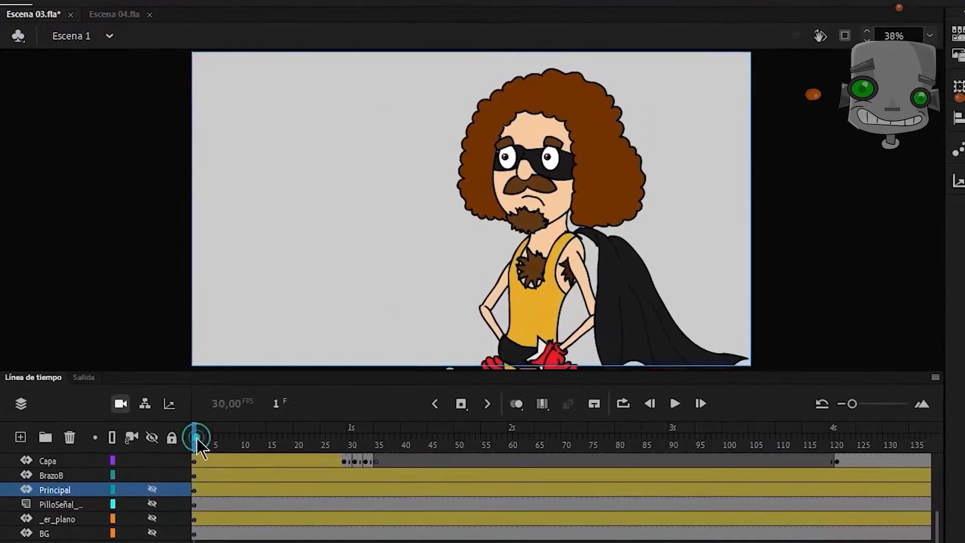
{"action": "left_click_drag", "start_coordinate": [183, 445], "coordinate": [554, 511]}
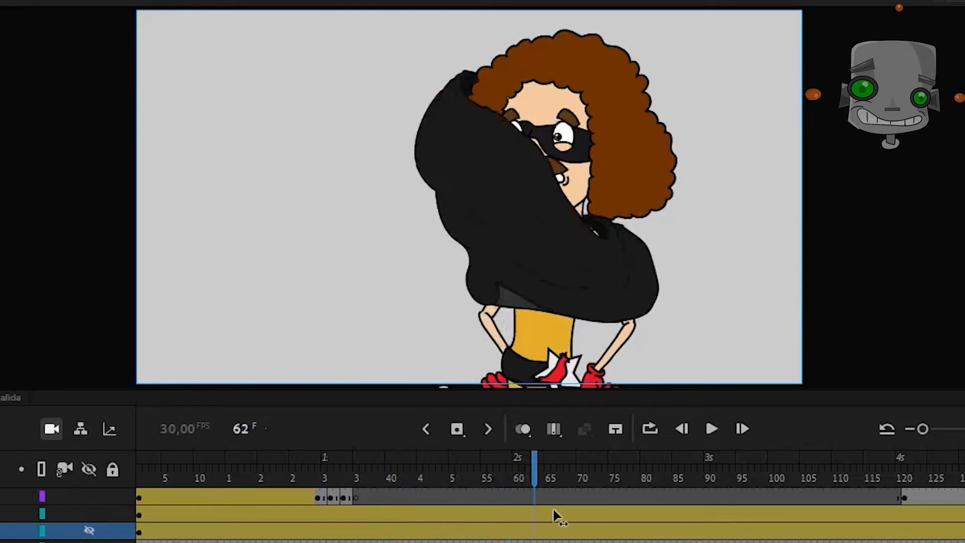
{"action": "scroll", "coordinate": [656, 539], "scroll_direction": "up", "scroll_amount": 2}
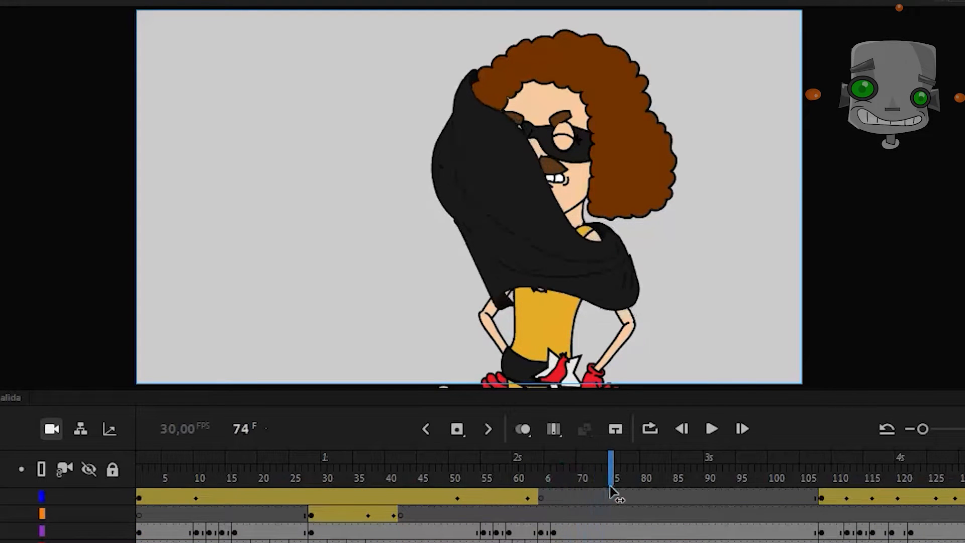
{"action": "left_click_drag", "start_coordinate": [612, 493], "coordinate": [957, 528]}
{"action": "left_click_drag", "start_coordinate": [957, 528], "coordinate": [963, 528]}
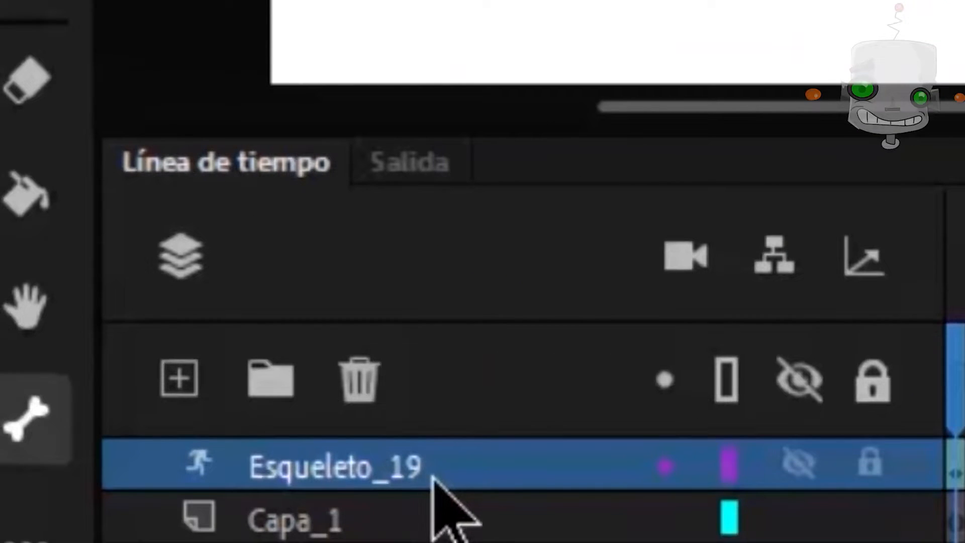
Select the robot's head on the Esqueleto_19 armature layer and arrange it in front of the body.
{"action": "left_click", "coordinate": [420, 538]}
{"action": "left_click", "coordinate": [355, 389]}
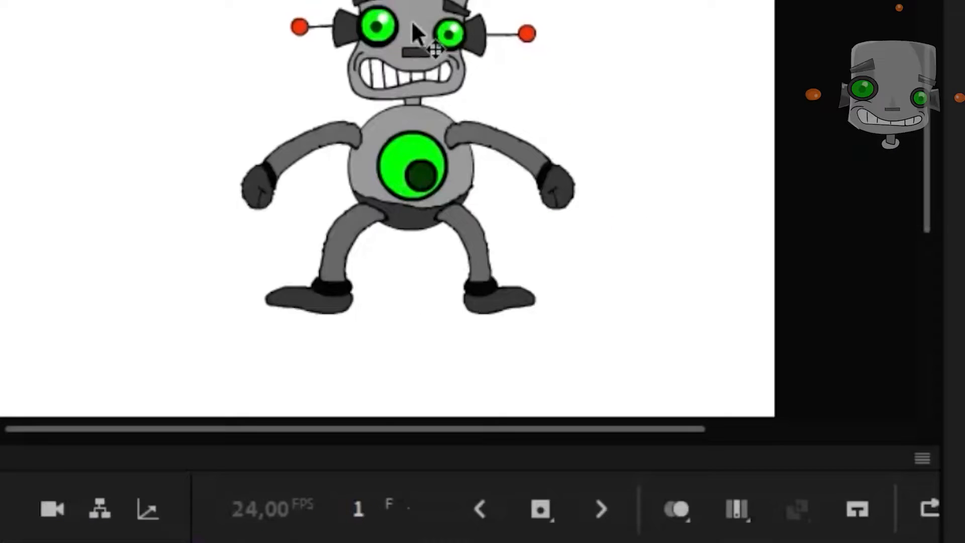
{"action": "right_click", "coordinate": [435, 51]}
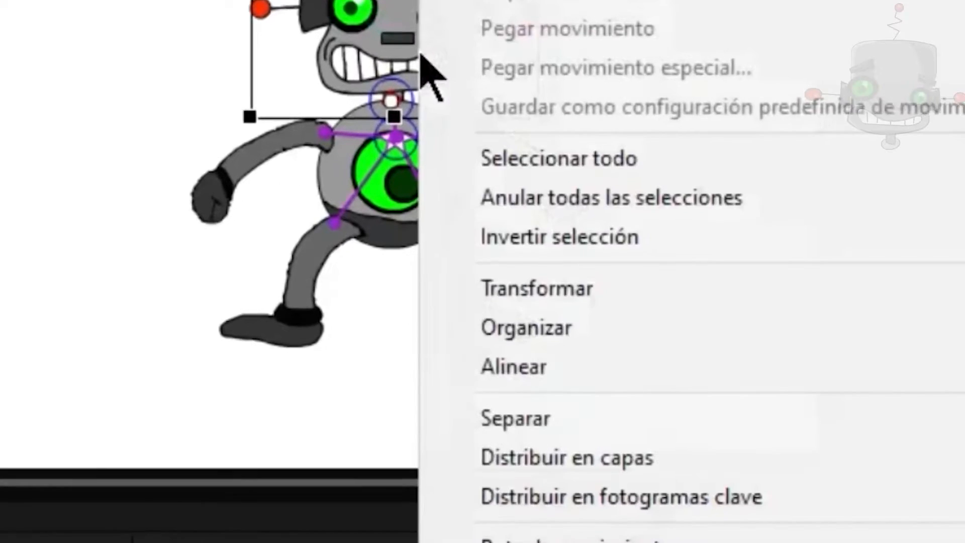
{"action": "mouse_move", "coordinate": [502, 298]}
{"action": "left_click", "coordinate": [804, 298]}
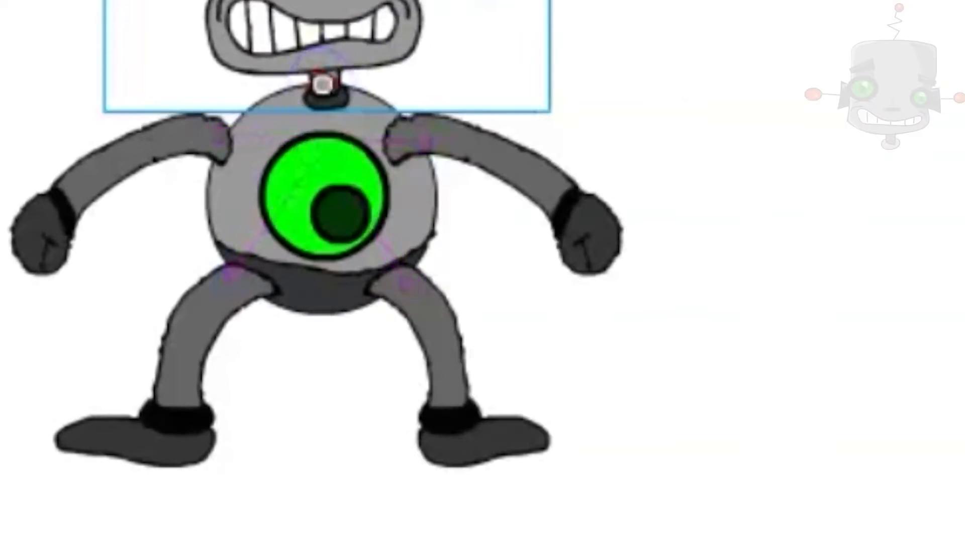
Pose the rigged robot by raising both arms and swinging a leg outward.
{"action": "left_click_drag", "start_coordinate": [613, 277], "coordinate": [626, 144]}
{"action": "left_click_drag", "start_coordinate": [49, 215], "coordinate": [18, 123]}
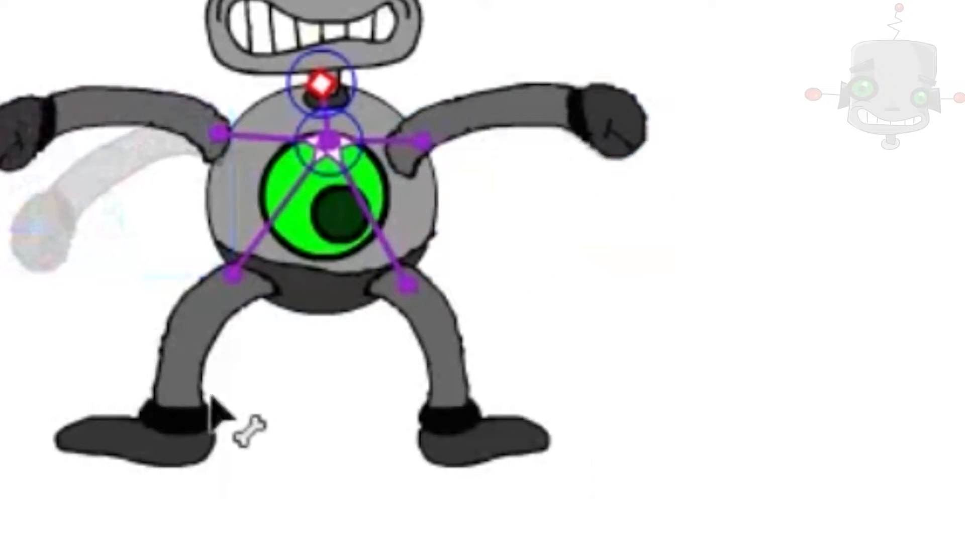
{"action": "left_click_drag", "start_coordinate": [174, 413], "coordinate": [113, 360]}
{"action": "left_click", "coordinate": [450, 388]}
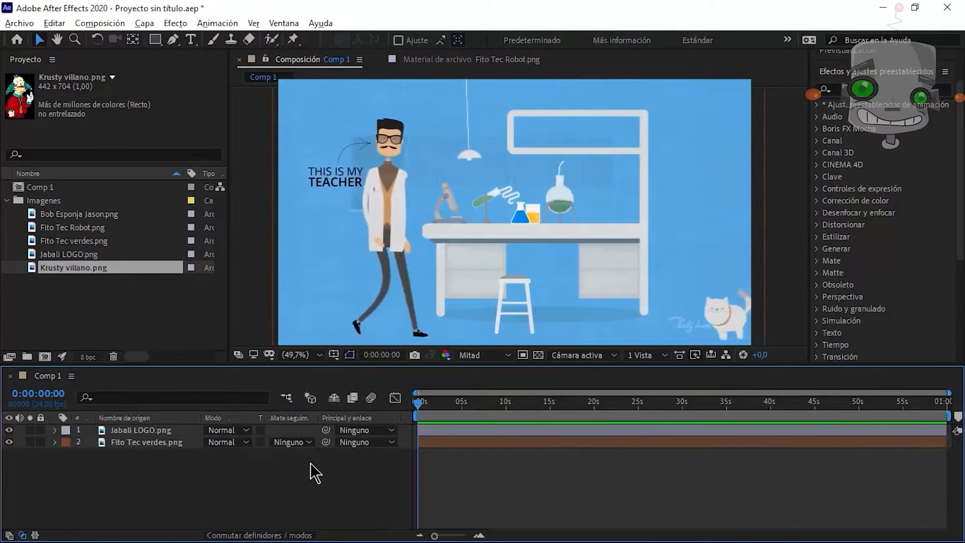
In After Effects, show the layer switches columns of Comp 1 and toggle the hiding of shy layers on and off.
{"action": "left_click", "coordinate": [279, 537]}
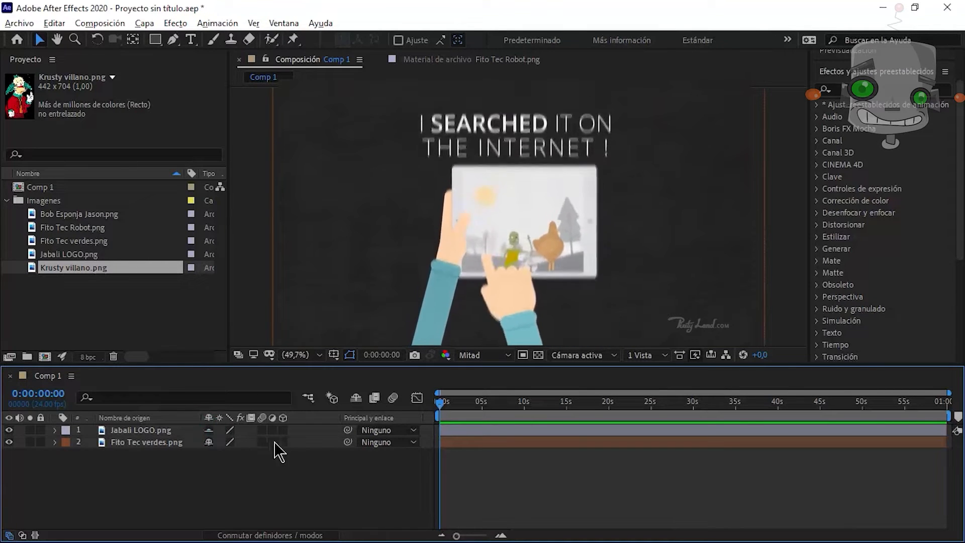
{"action": "left_click", "coordinate": [359, 401]}
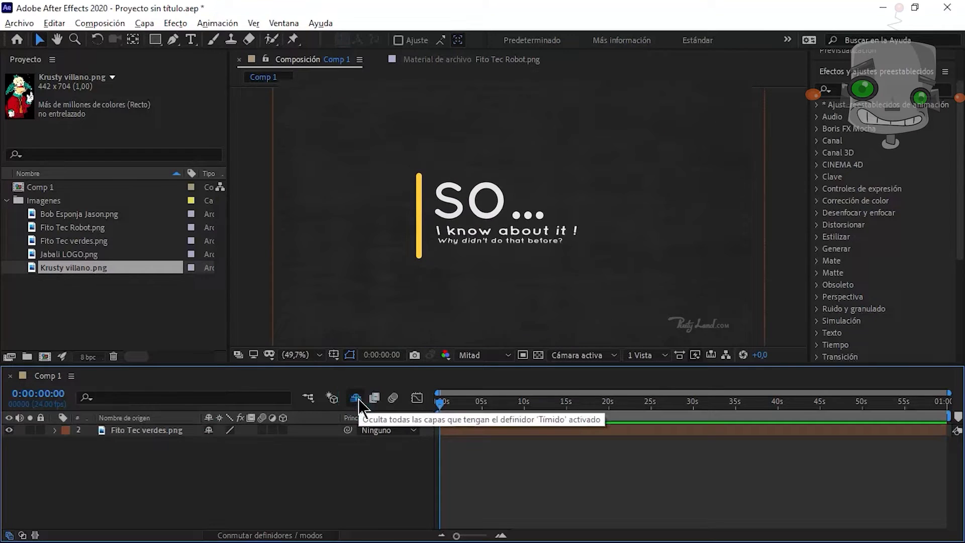
{"action": "left_click", "coordinate": [357, 401]}
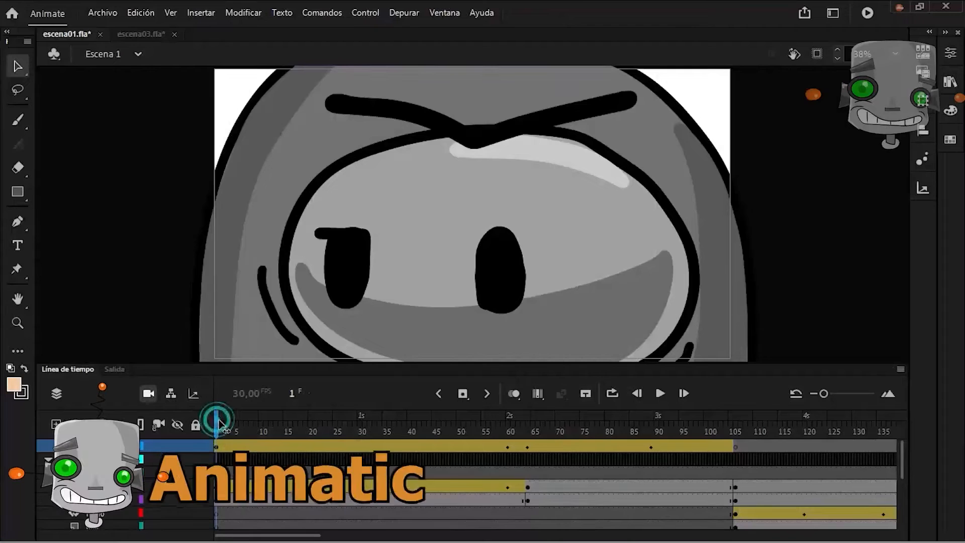
In Animate, scrub the escena01.fla animatic from frame 1 past frame 104 to review the camera and character timing.
{"action": "left_click", "coordinate": [219, 423]}
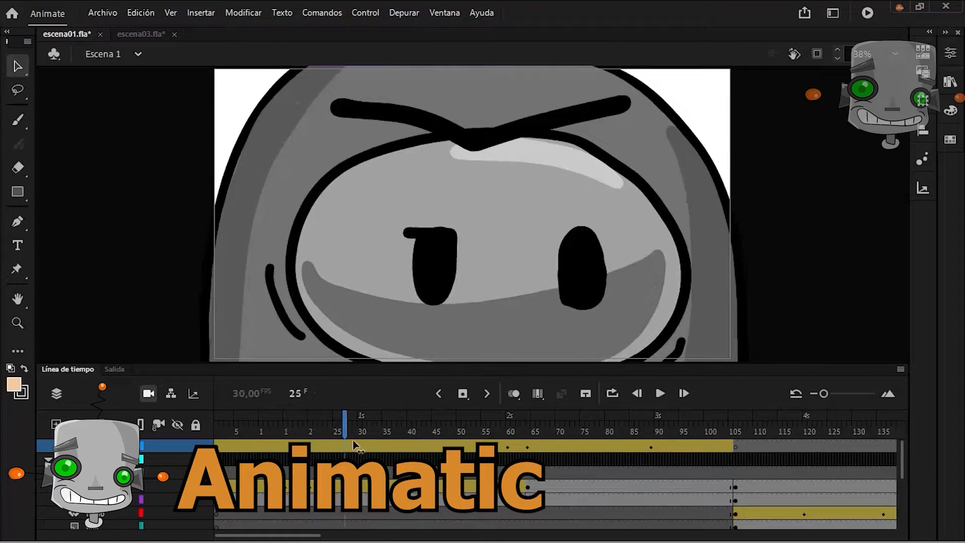
{"action": "left_click_drag", "start_coordinate": [413, 453], "coordinate": [451, 459]}
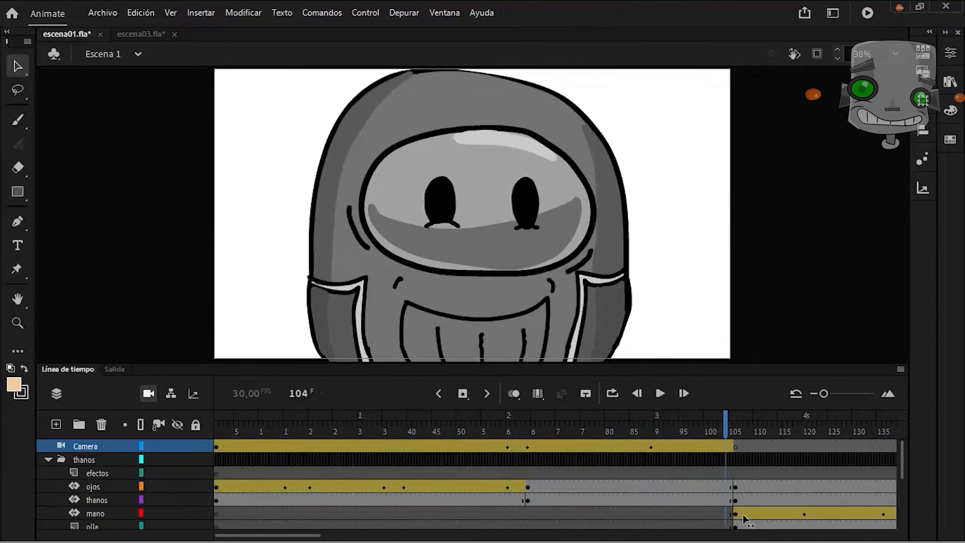
{"action": "left_click_drag", "start_coordinate": [744, 518], "coordinate": [772, 525]}
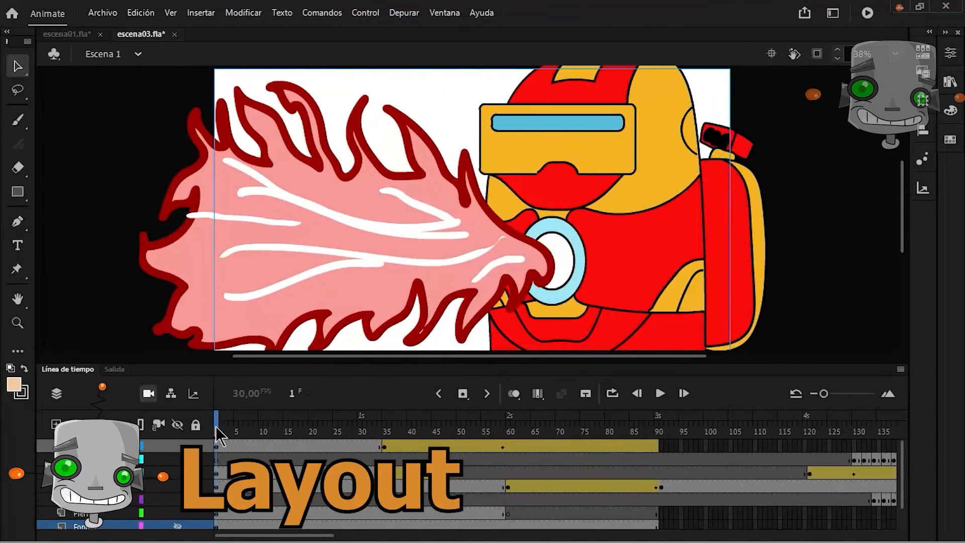
Scrub through escena03.fla to review the armored character's layout animation, first without and again with the background scenery.
{"action": "left_click_drag", "start_coordinate": [223, 433], "coordinate": [685, 508]}
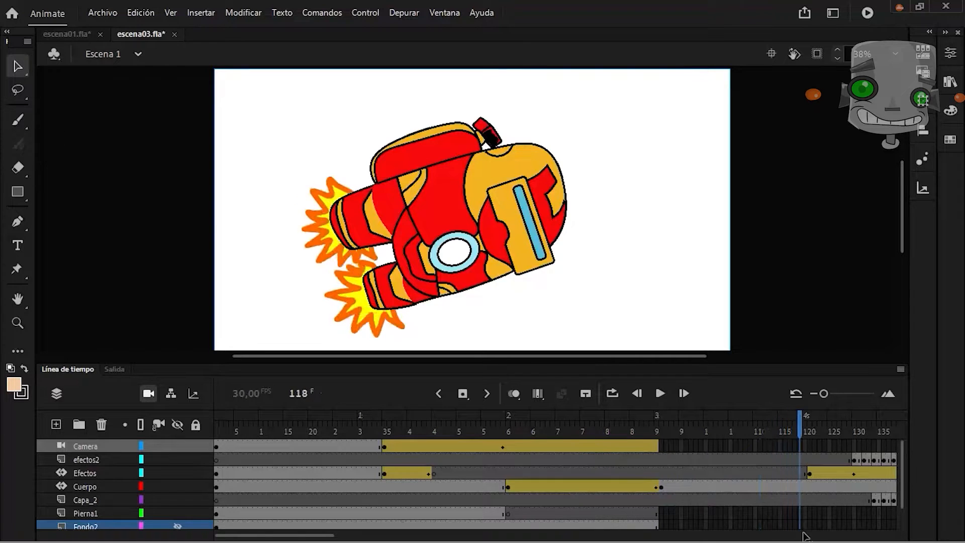
{"action": "left_click_drag", "start_coordinate": [848, 539], "coordinate": [905, 541]}
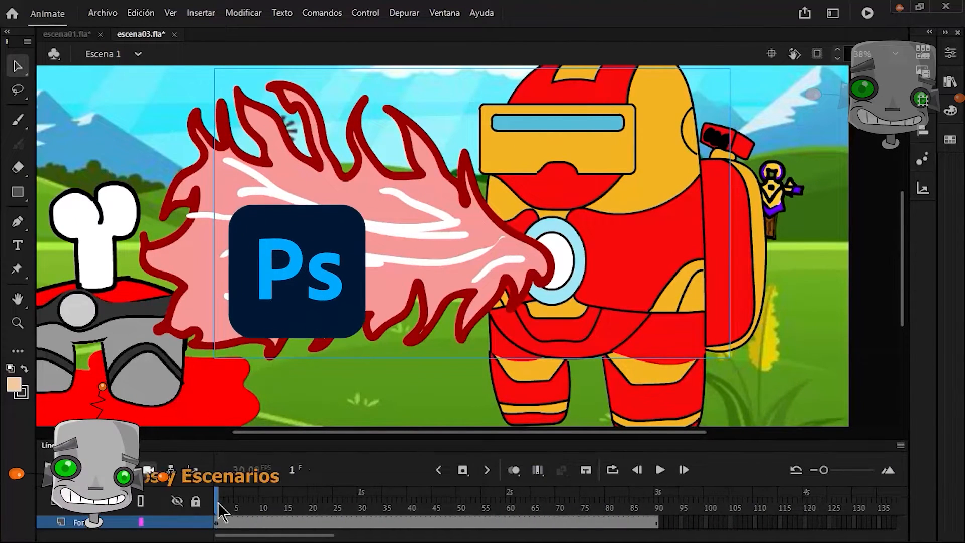
{"action": "left_click_drag", "start_coordinate": [218, 504], "coordinate": [679, 540]}
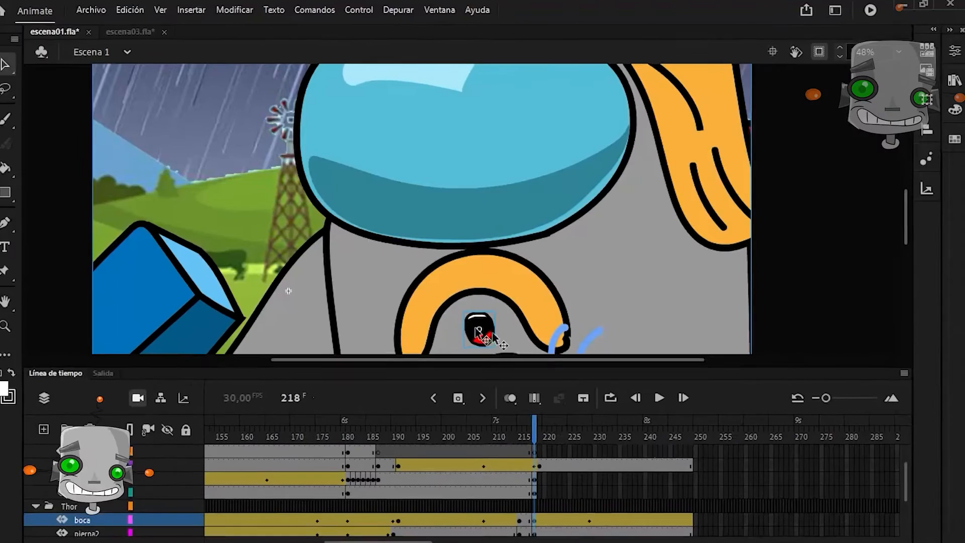
Open the Frame Picker for Thor's mouth symbol, browse its mouth shapes and scrub onward from frame 218 to review the lip sync.
{"action": "left_click", "coordinate": [927, 50]}
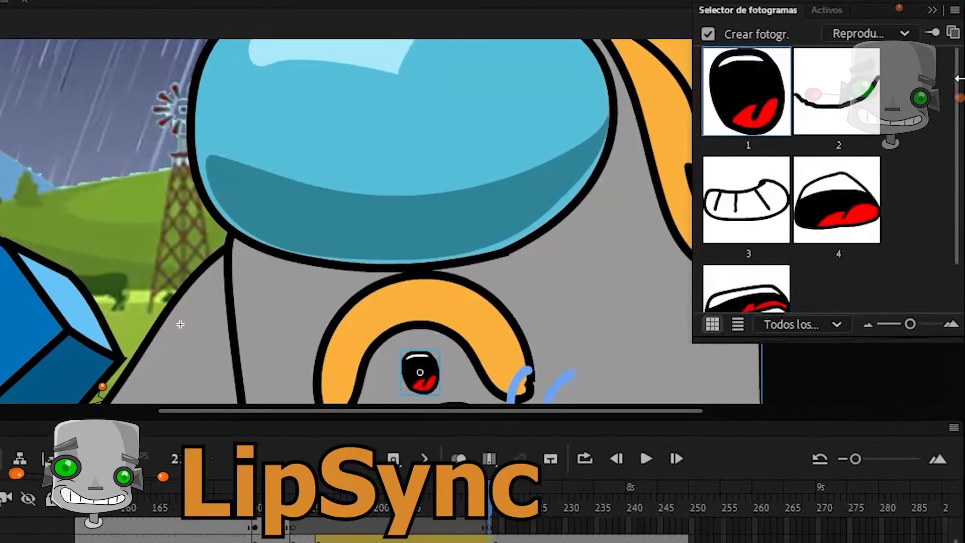
{"action": "left_click_drag", "start_coordinate": [957, 95], "coordinate": [957, 161]}
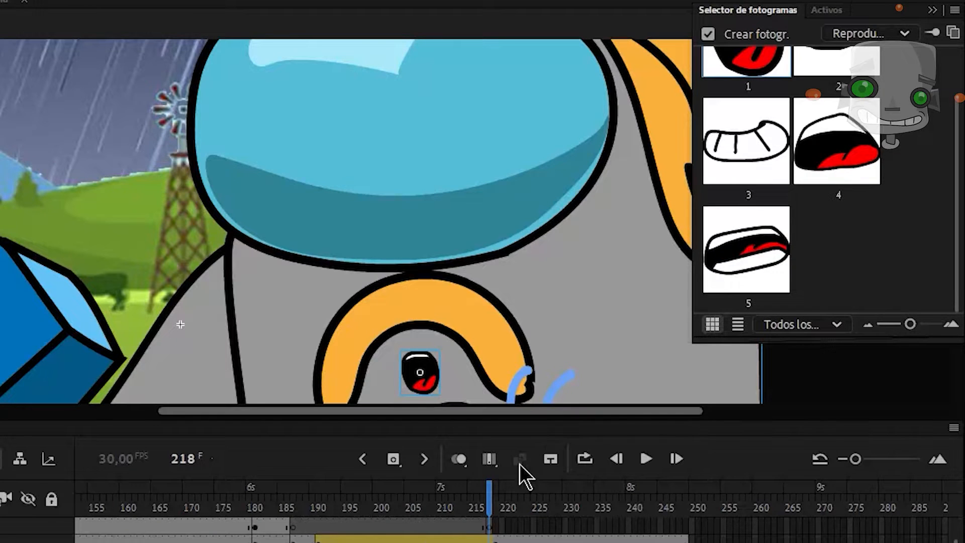
{"action": "mouse_move", "coordinate": [491, 506]}
{"action": "left_mouse_down"}
{"action": "mouse_move", "coordinate": [526, 522]}
{"action": "mouse_move", "coordinate": [565, 524]}
{"action": "left_mouse_up"}
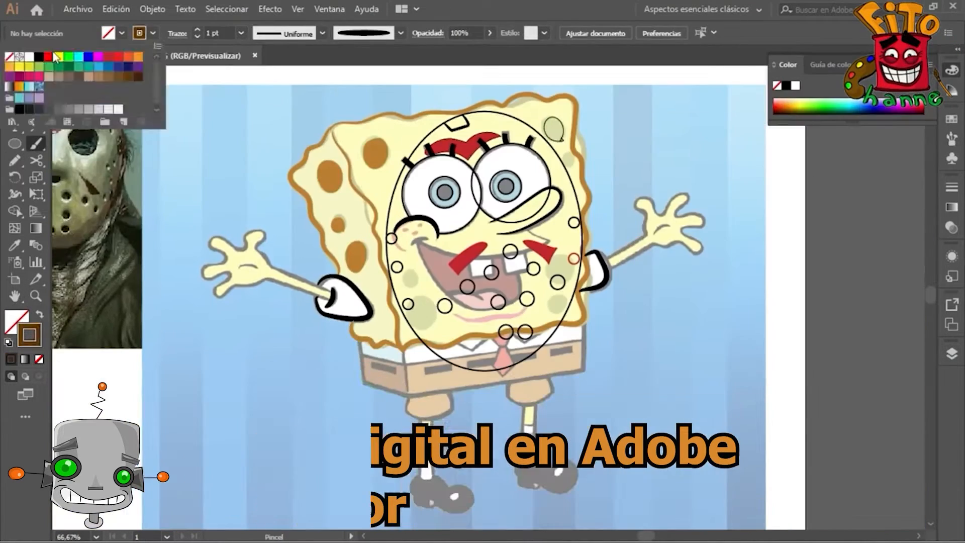
In Illustrator, choose a stroke colour swatch for the brush used to trace the cartoon sponge character.
{"action": "left_click", "coordinate": [56, 57]}
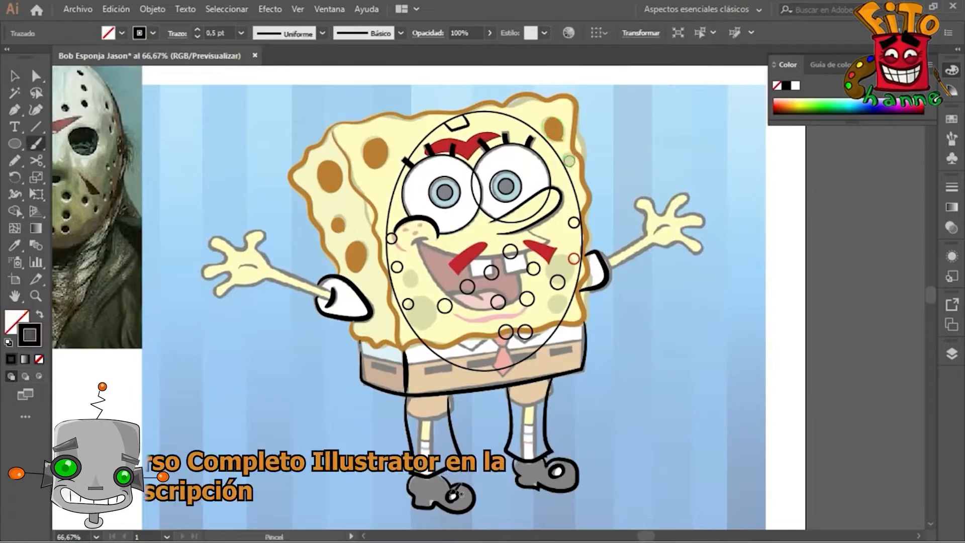
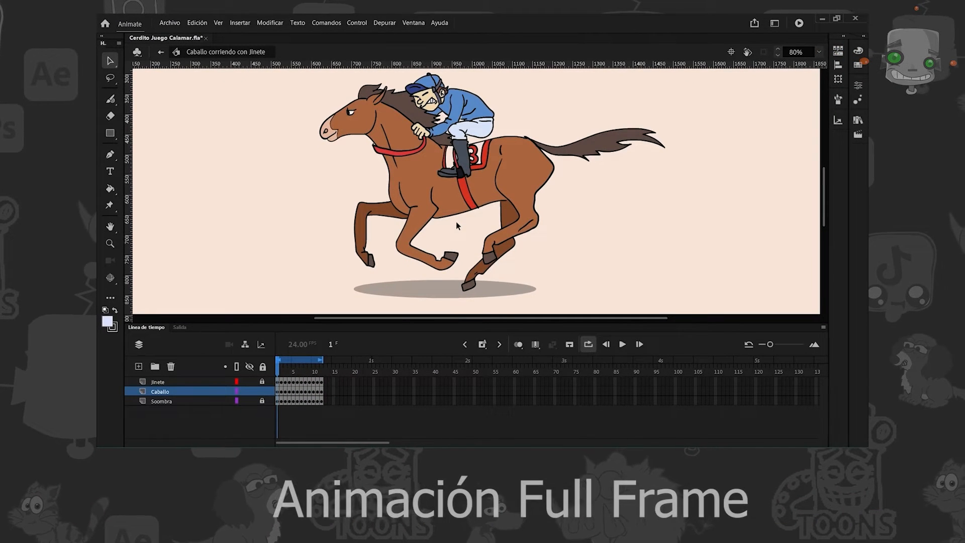
In Animate, move frame by frame through the galloping horse's full-frame animation, play it as a loop and stop playback.
{"action": "key", "text": "period"}
{"action": "key", "text": "period"}
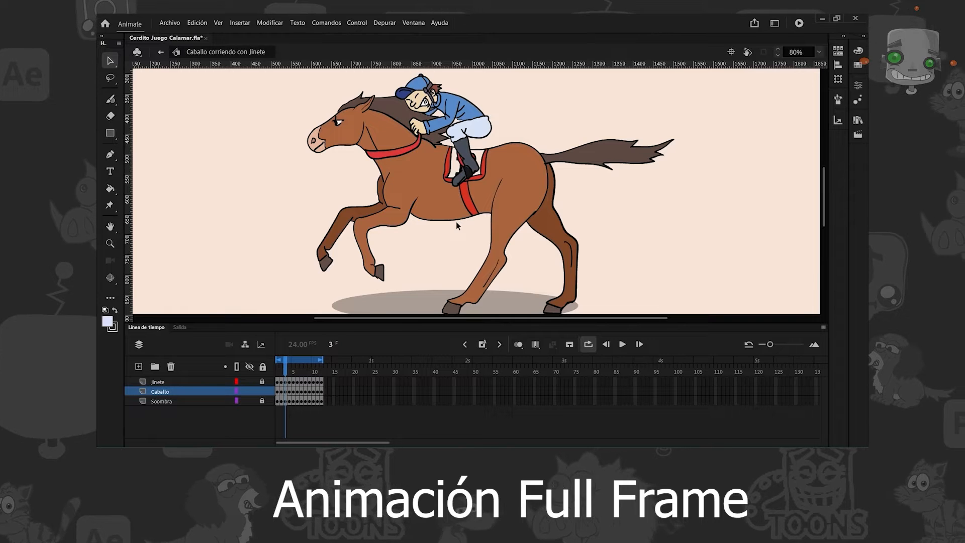
{"action": "key", "text": "period"}
{"action": "key", "text": "period"}
{"action": "key", "text": "period"}
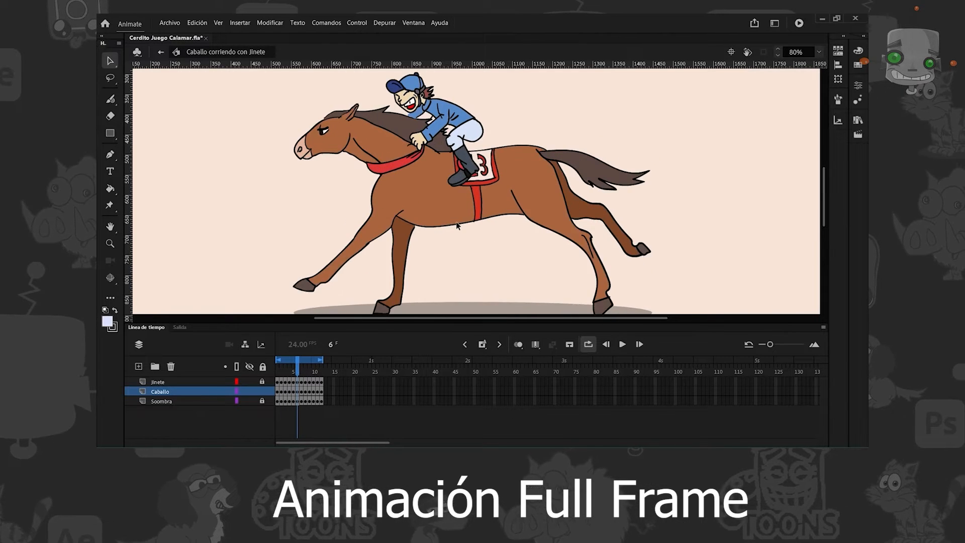
{"action": "key", "text": "period"}
{"action": "key", "text": "period"}
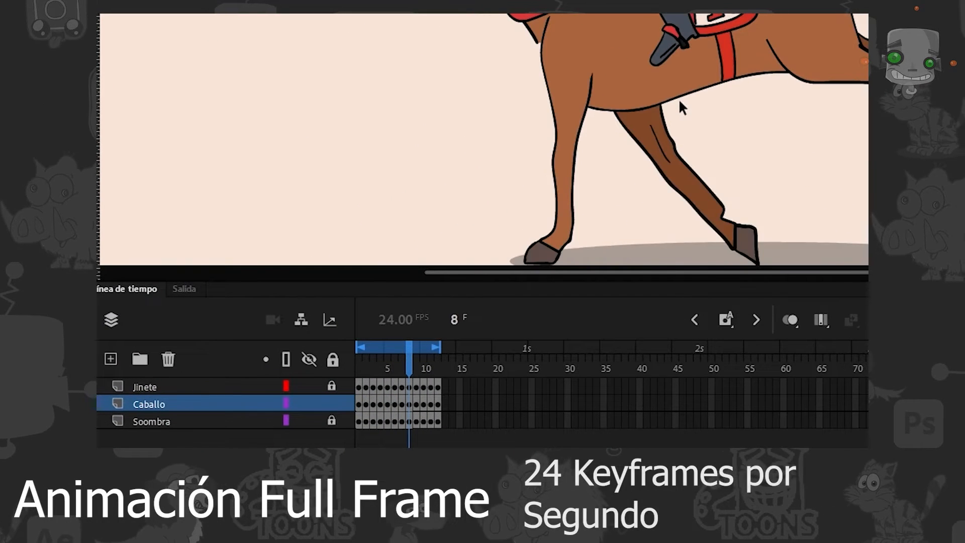
{"action": "key", "text": "period"}
{"action": "key", "text": "period"}
{"action": "key", "text": "period"}
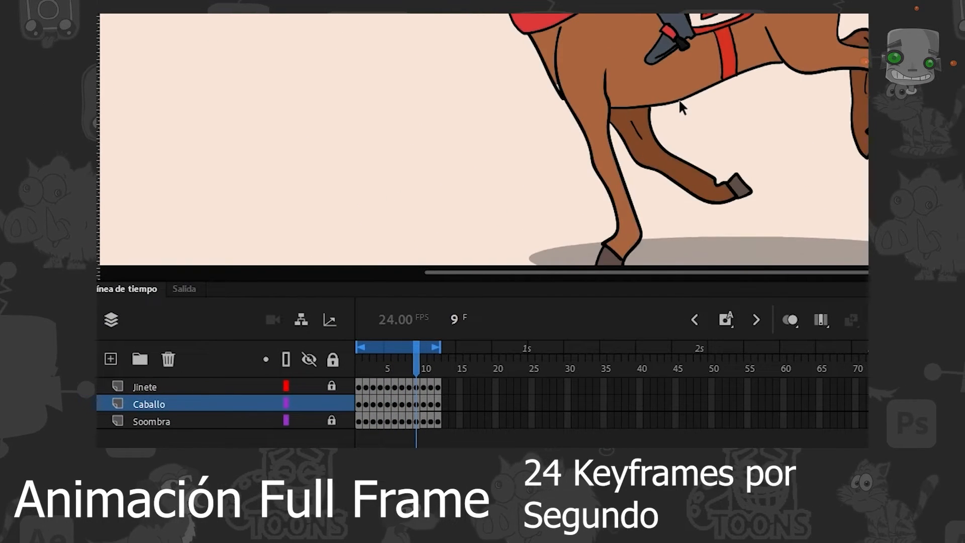
{"action": "key", "text": "Return"}
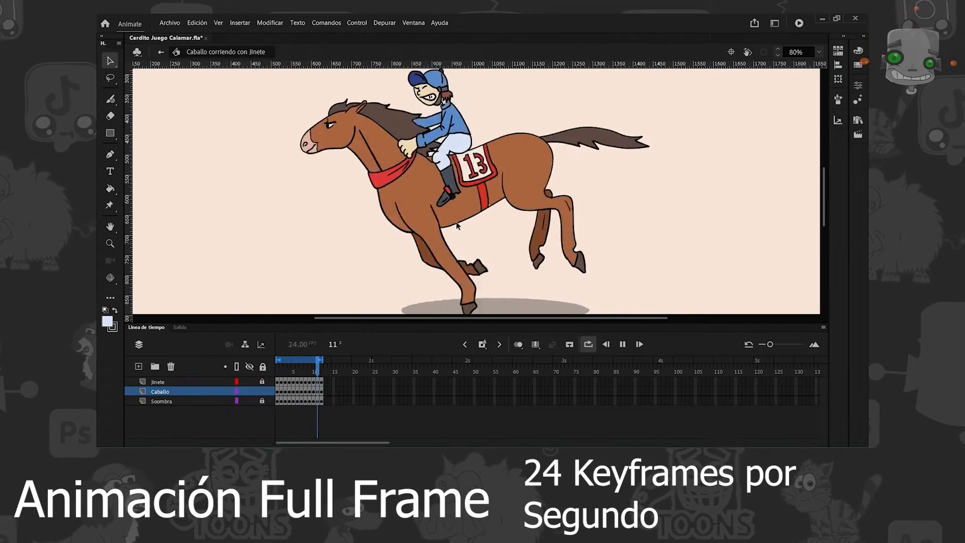
{"action": "key", "text": "Return"}
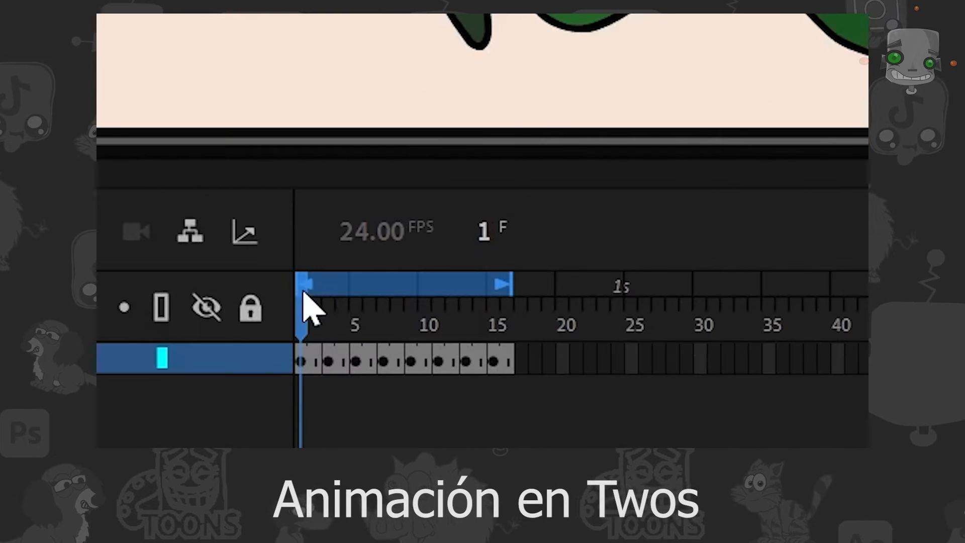
Scrub between frames 1 and 3 of the animation drawn on twos and play the loop.
{"action": "left_click_drag", "start_coordinate": [279, 364], "coordinate": [285, 364]}
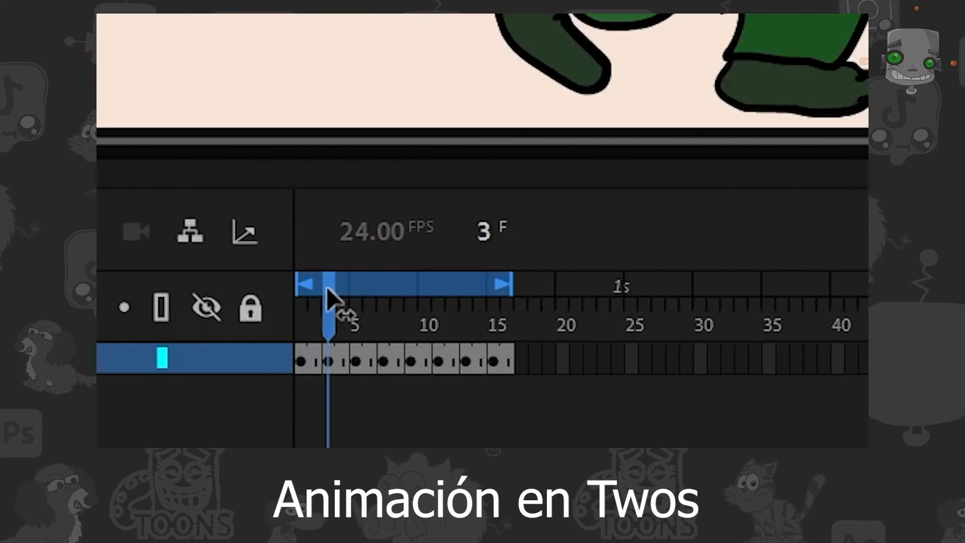
{"action": "mouse_move", "coordinate": [327, 292]}
{"action": "left_mouse_down"}
{"action": "mouse_move", "coordinate": [403, 284]}
{"action": "mouse_move", "coordinate": [494, 251]}
{"action": "mouse_move", "coordinate": [257, 221]}
{"action": "left_mouse_up"}
{"action": "key", "text": "Return"}
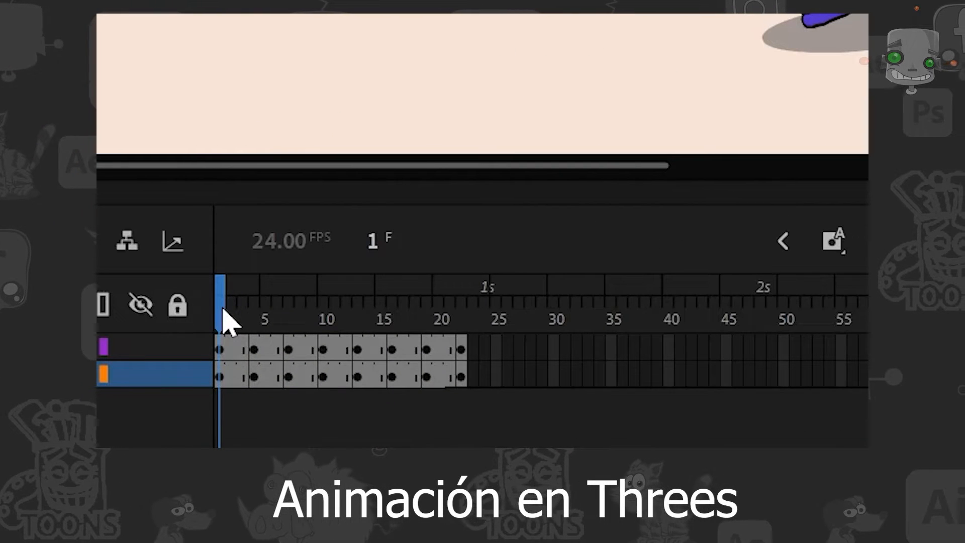
Scrub the Goku Corriendo animation on threes, extend the loop range over frames 1 to 22, and play it back.
{"action": "left_click_drag", "start_coordinate": [222, 308], "coordinate": [472, 374]}
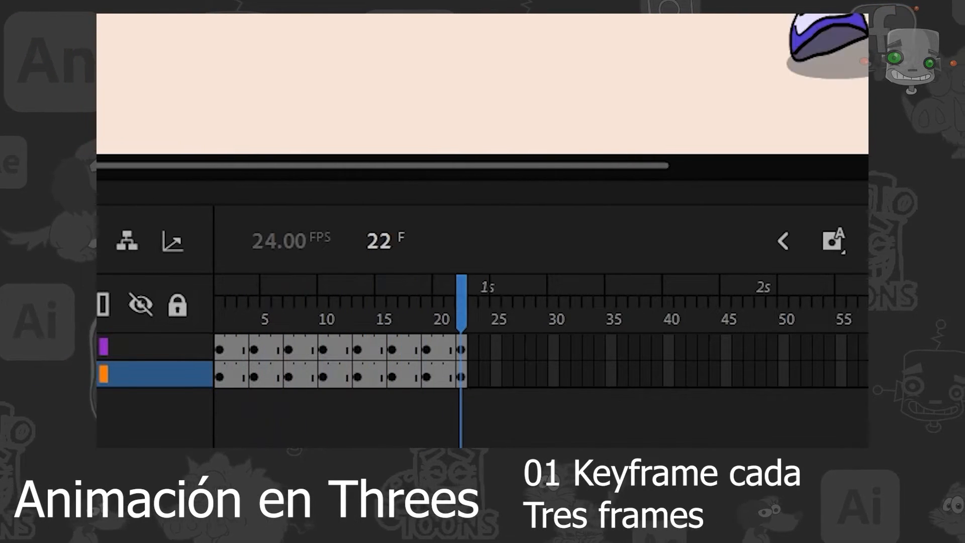
{"action": "left_click_drag", "start_coordinate": [437, 285], "coordinate": [216, 285]}
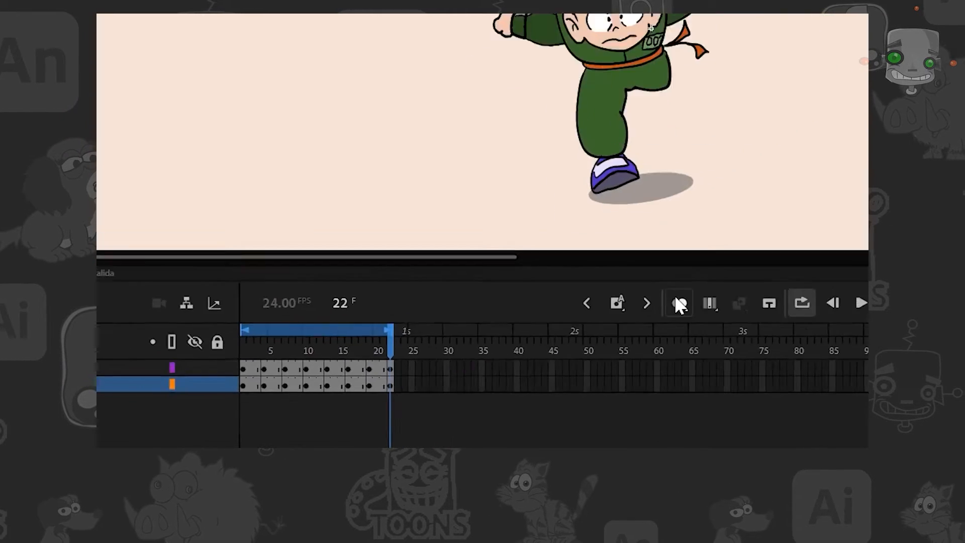
{"action": "key", "text": "Return"}
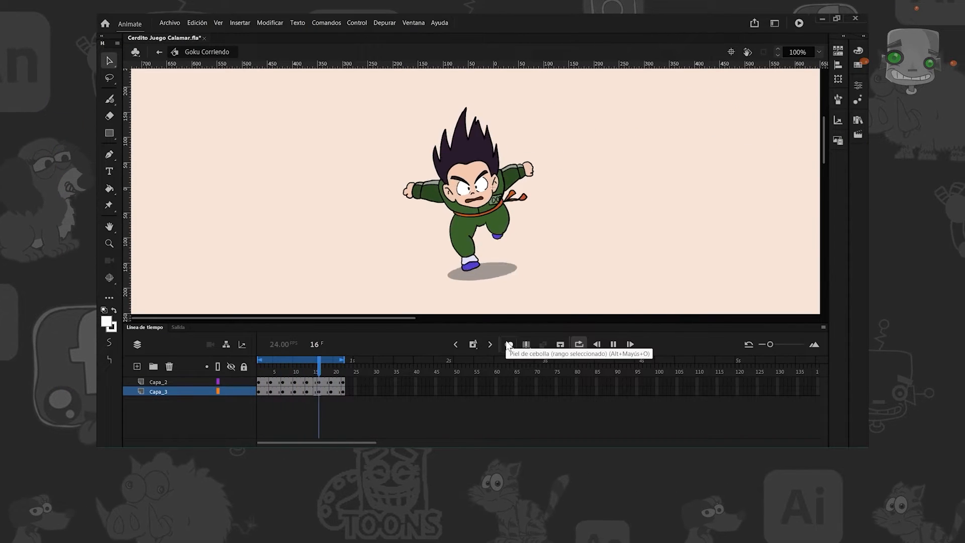
{"action": "key", "text": "Return"}
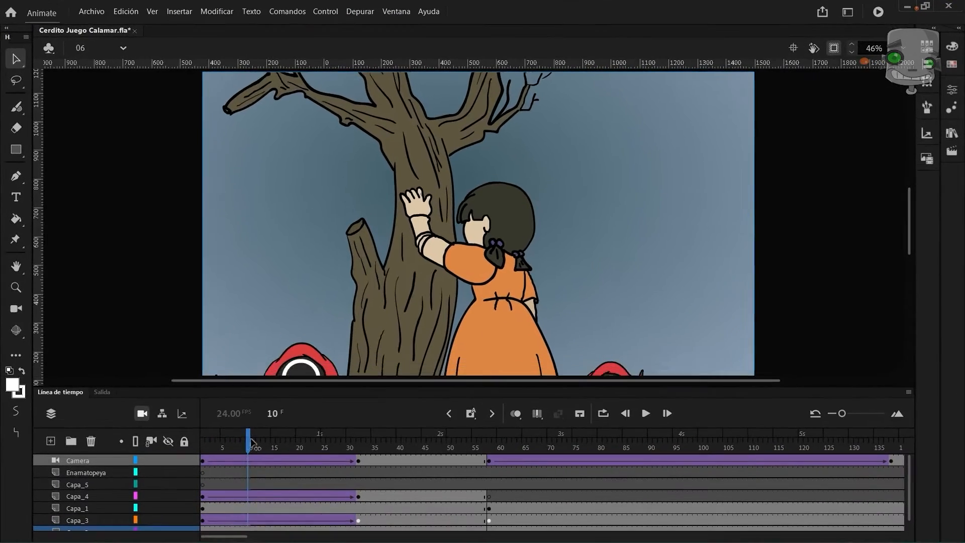
Scrub scene 06 from frame 10 onward to review the tweened camera move on the girl at the tree.
{"action": "left_click_drag", "start_coordinate": [252, 442], "coordinate": [923, 456]}
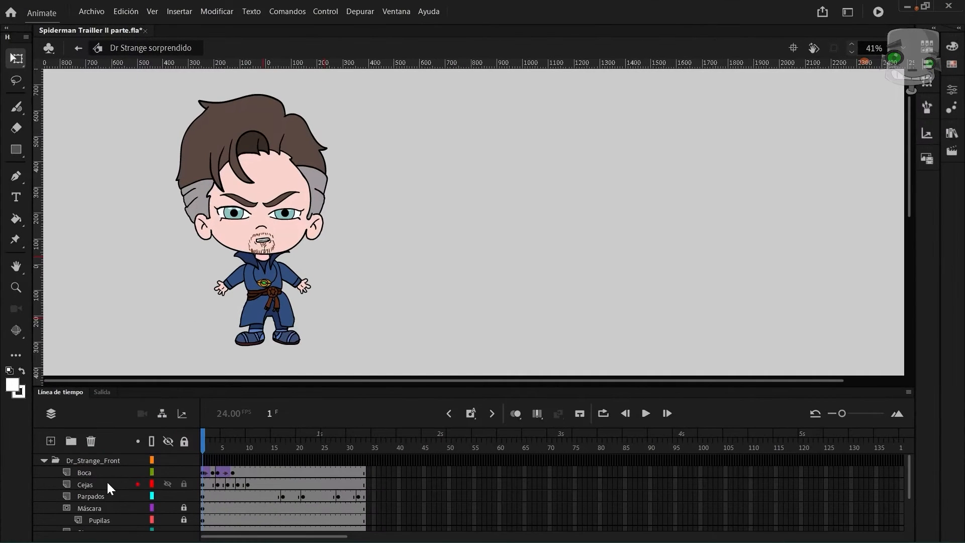
Show the Boca and Cejas layers of the Dr Strange symbol, and collapse and re-expand the Dr_Strange_Front layer folder.
{"action": "left_click", "coordinate": [92, 472]}
{"action": "left_click", "coordinate": [92, 482]}
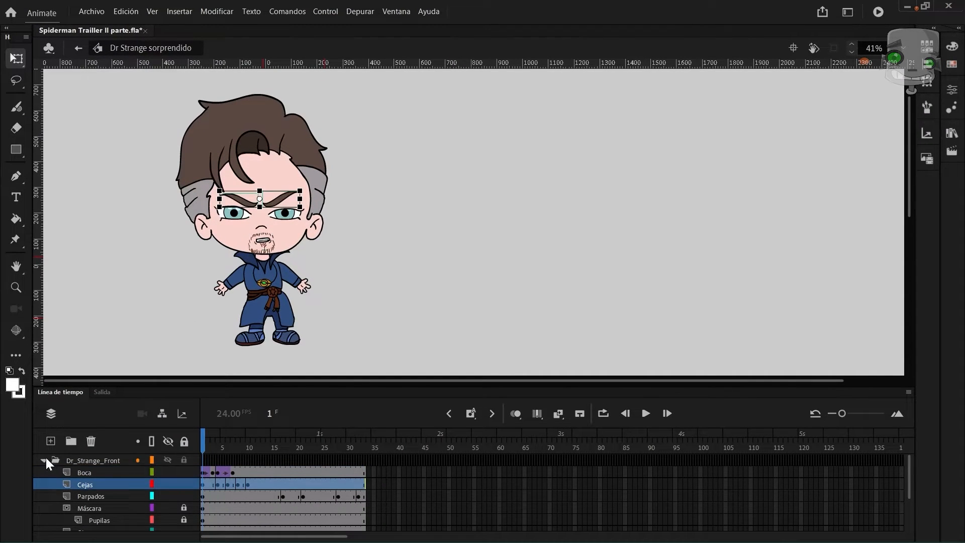
{"action": "left_click", "coordinate": [44, 460]}
{"action": "left_click", "coordinate": [193, 459]}
{"action": "left_click", "coordinate": [204, 457]}
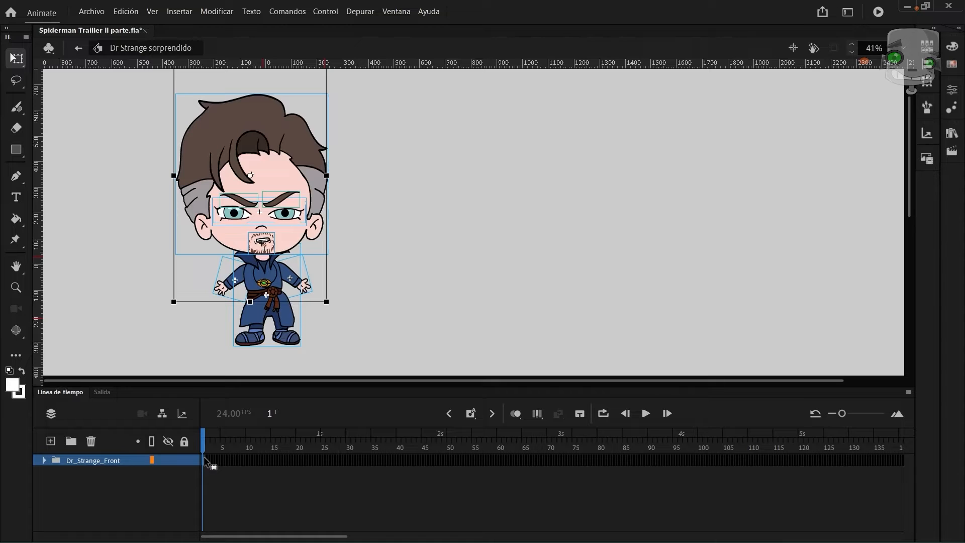
{"action": "left_click", "coordinate": [43, 460]}
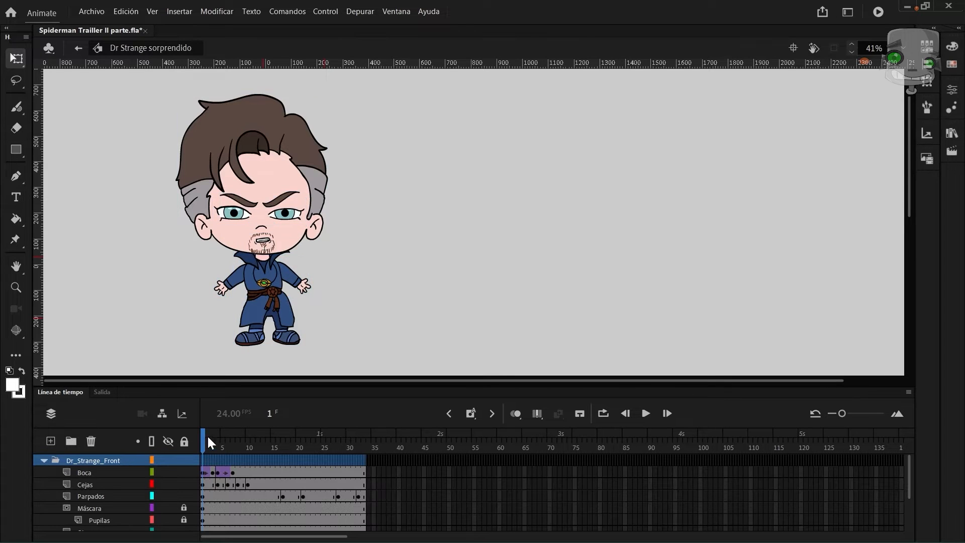
Select both arms and the head of Dr Strange in turn, try rotating the head, undo it and play the animation.
{"action": "left_click", "coordinate": [293, 270]}
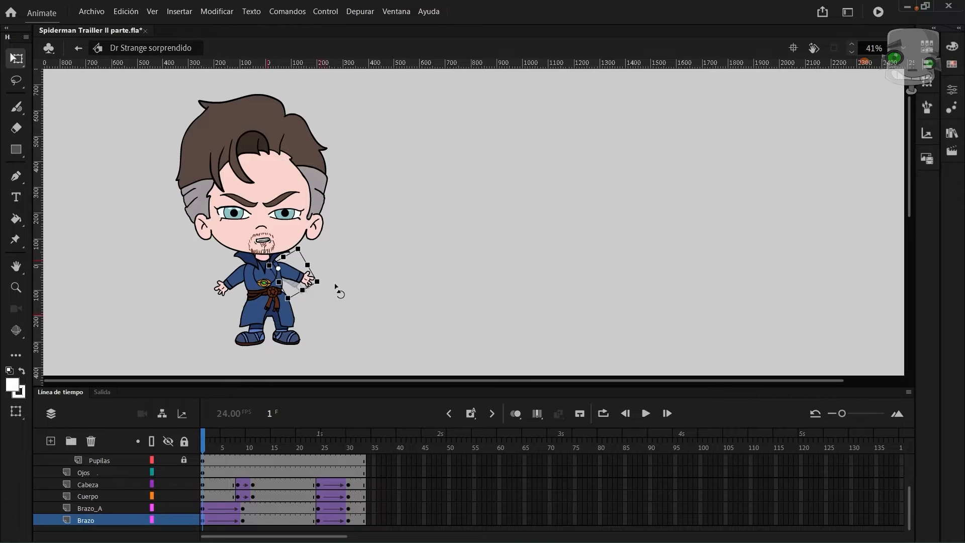
{"action": "left_click", "coordinate": [229, 294]}
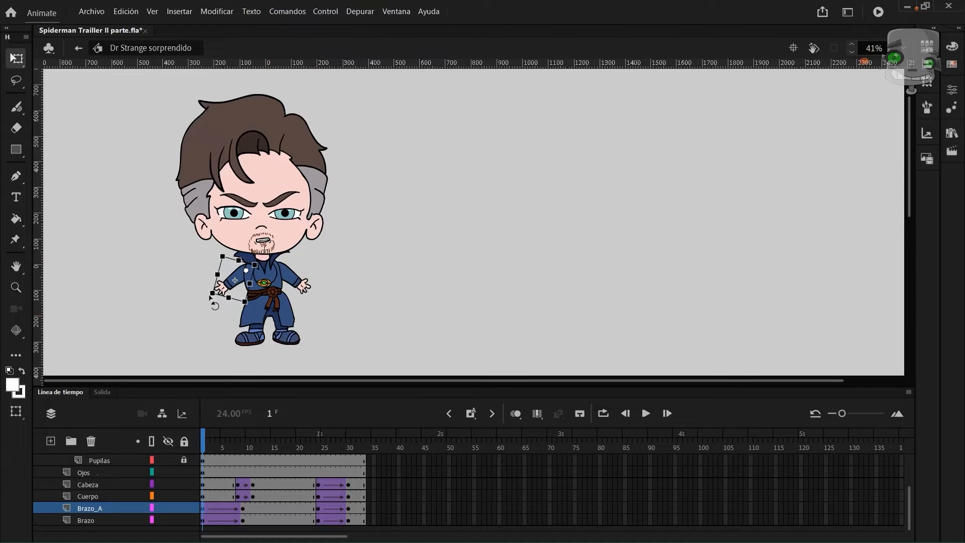
{"action": "left_click", "coordinate": [316, 221]}
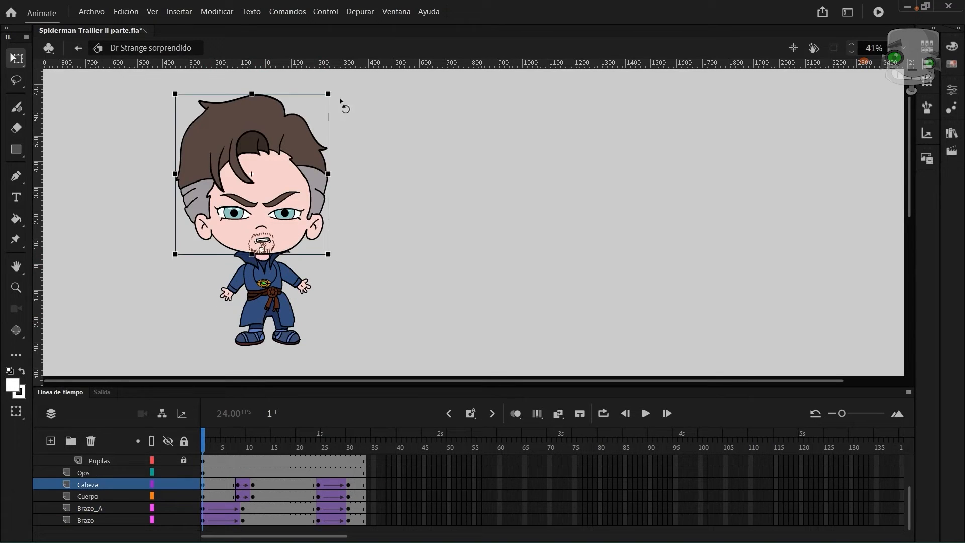
{"action": "left_click_drag", "start_coordinate": [340, 99], "coordinate": [331, 98]}
{"action": "key", "text": "ctrl+z"}
{"action": "key", "text": "Return"}
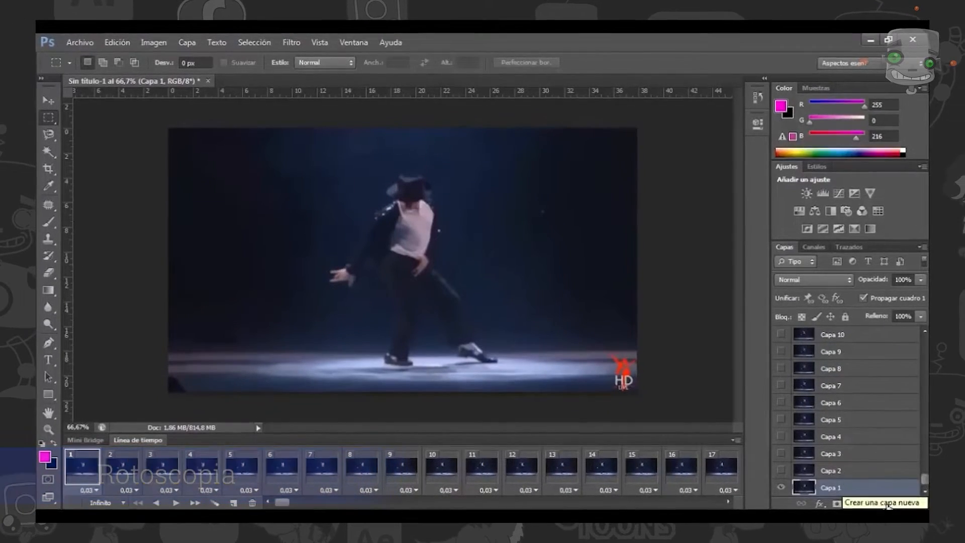
In Photoshop, activate the Brush tool and open its brush options for rotoscoping the dancer video frames.
{"action": "left_click", "coordinate": [52, 222]}
{"action": "left_click", "coordinate": [92, 64]}
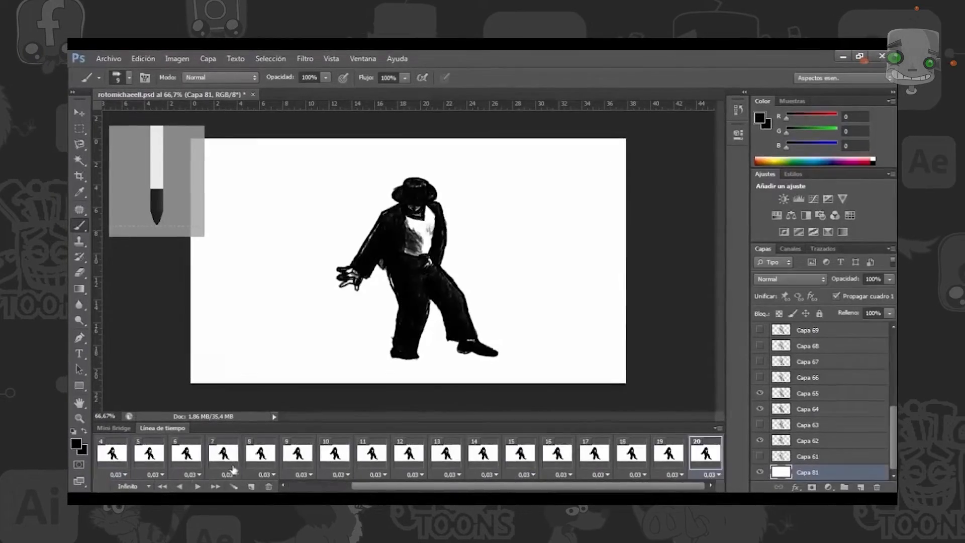
Play the rotoscoped frame animation of the dancer's black silhouette.
{"action": "left_click", "coordinate": [201, 483]}
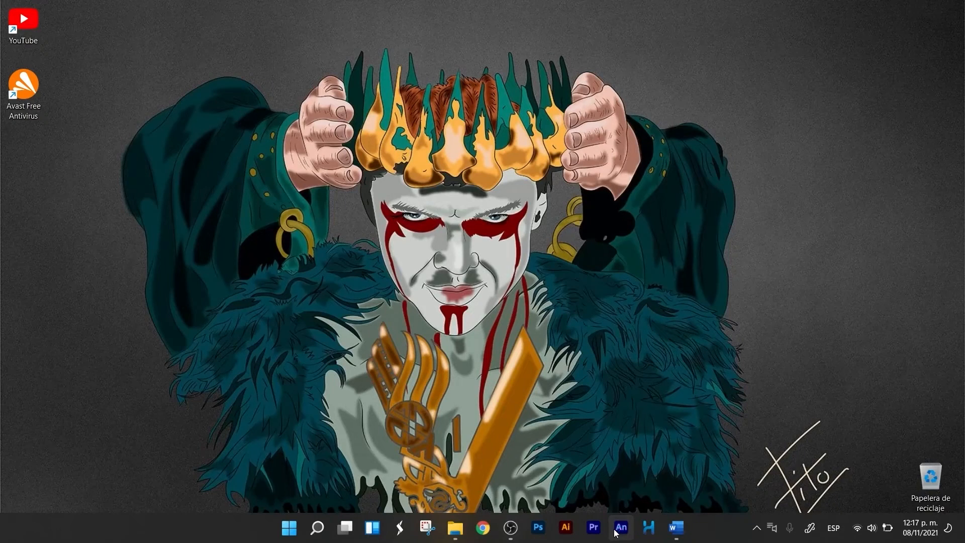
Launch Adobe Animate from the desktop and start a new document.
{"action": "left_click", "coordinate": [617, 532]}
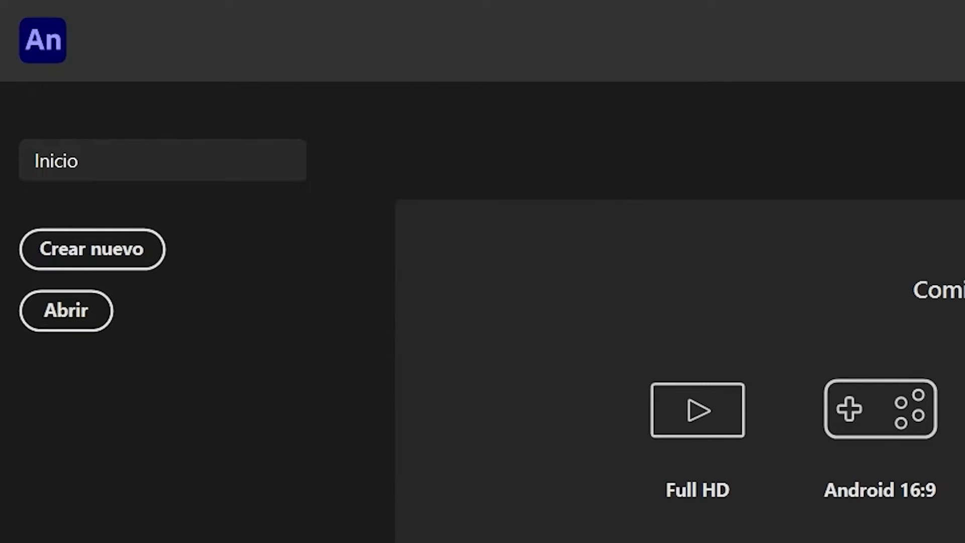
{"action": "left_click", "coordinate": [131, 263]}
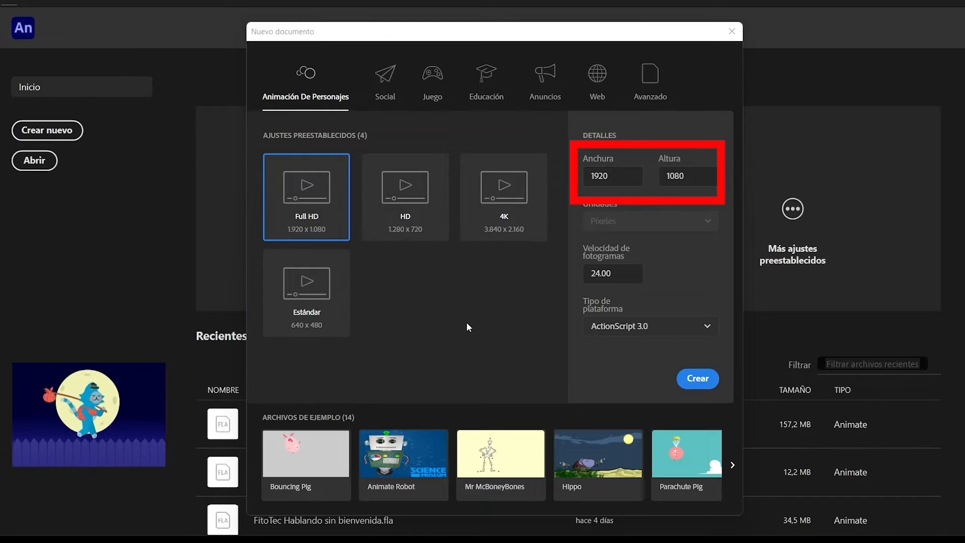
Browse the Social, Juego and Educación document presets to compare their dimensions and frame rates.
{"action": "left_click", "coordinate": [386, 86]}
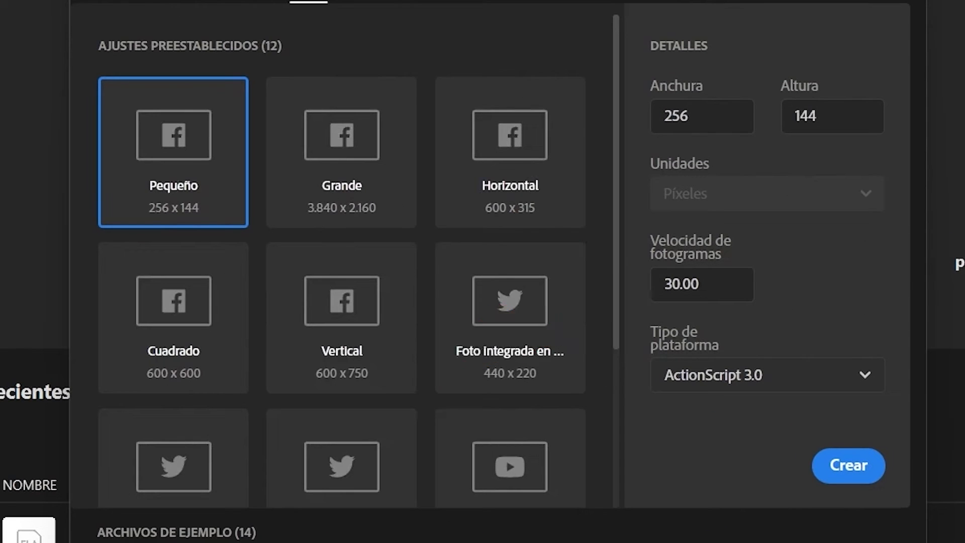
{"action": "left_click", "coordinate": [392, 2]}
{"action": "left_click", "coordinate": [483, 2]}
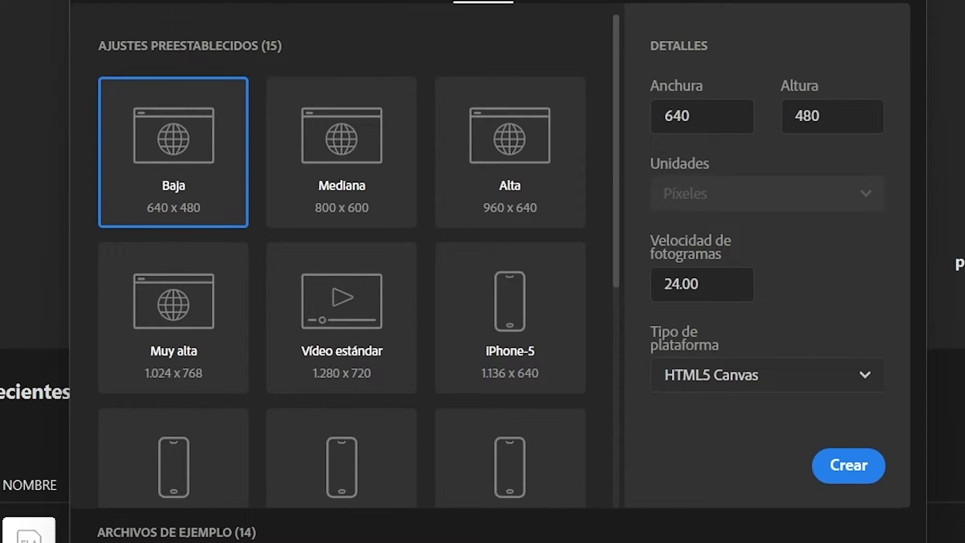
Create a Full HD character animation document of 1920 x 1080 px at 24 fps with the ActionScript 3.0 platform.
{"action": "left_click", "coordinate": [171, 2]}
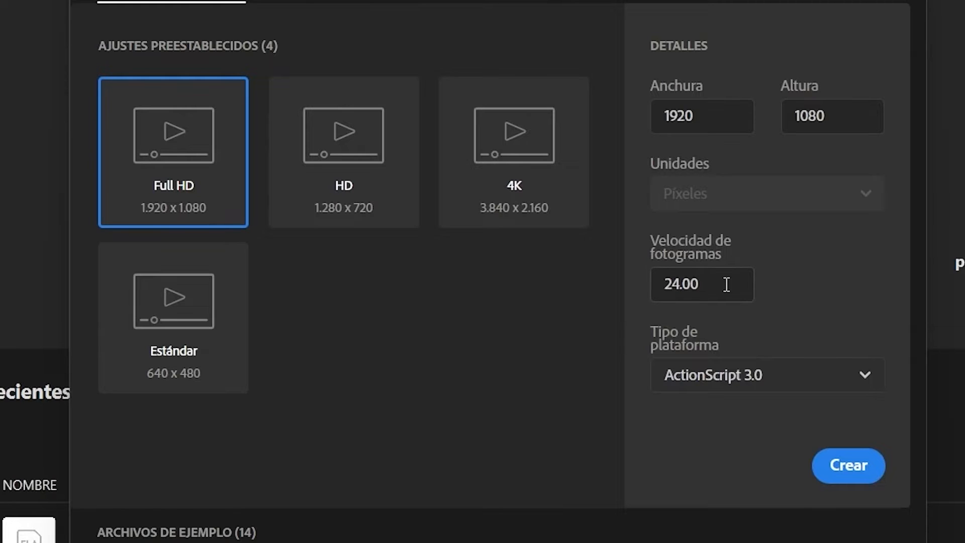
{"action": "left_click", "coordinate": [853, 375]}
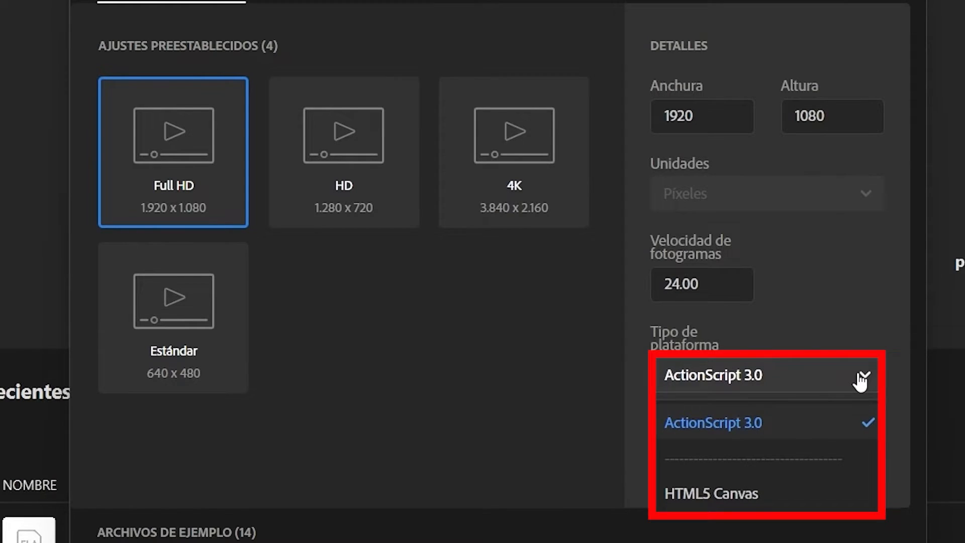
{"action": "left_click", "coordinate": [861, 381]}
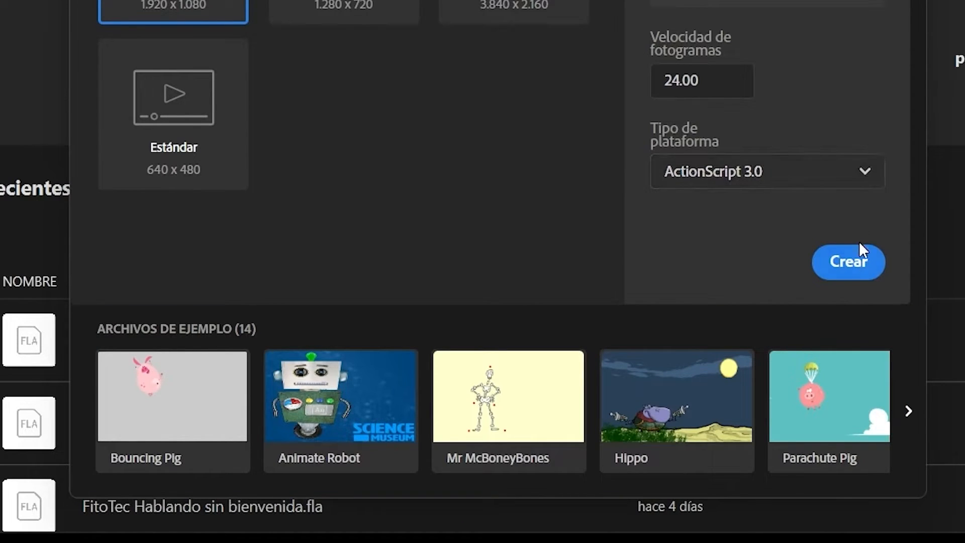
{"action": "left_click", "coordinate": [845, 265]}
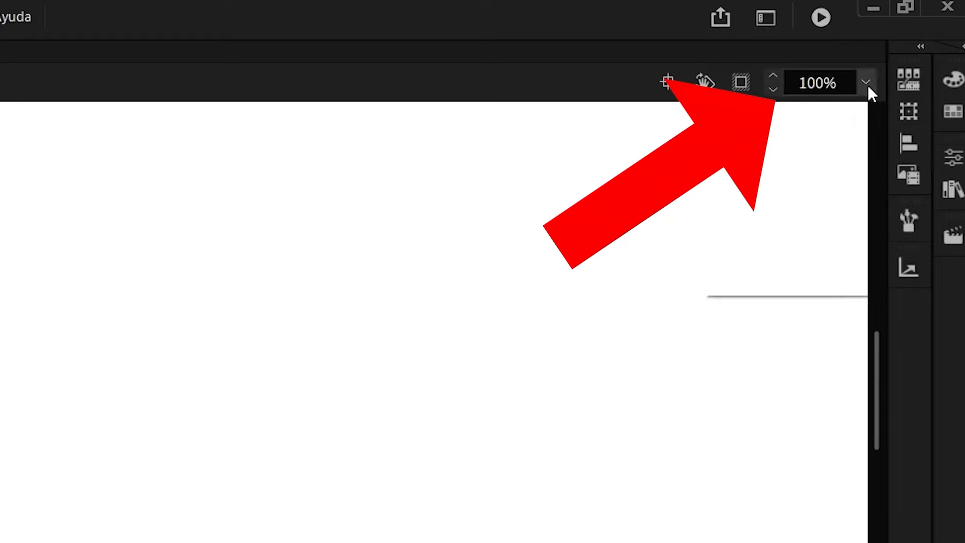
Fit the whole frame in view and paint three red brush strokes: across the stage's upper edge, across its left edge and beyond its right side.
{"action": "left_click", "coordinate": [866, 82]}
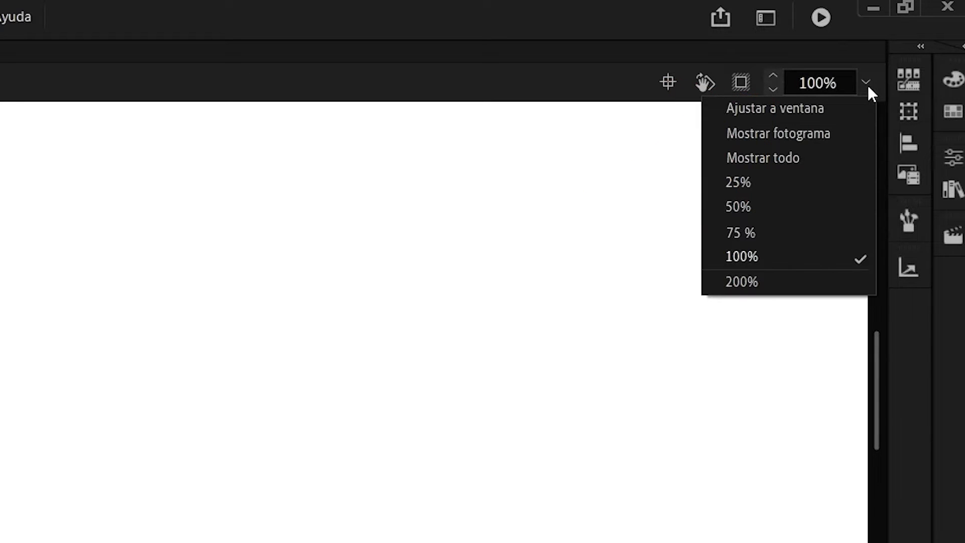
{"action": "left_click", "coordinate": [816, 133]}
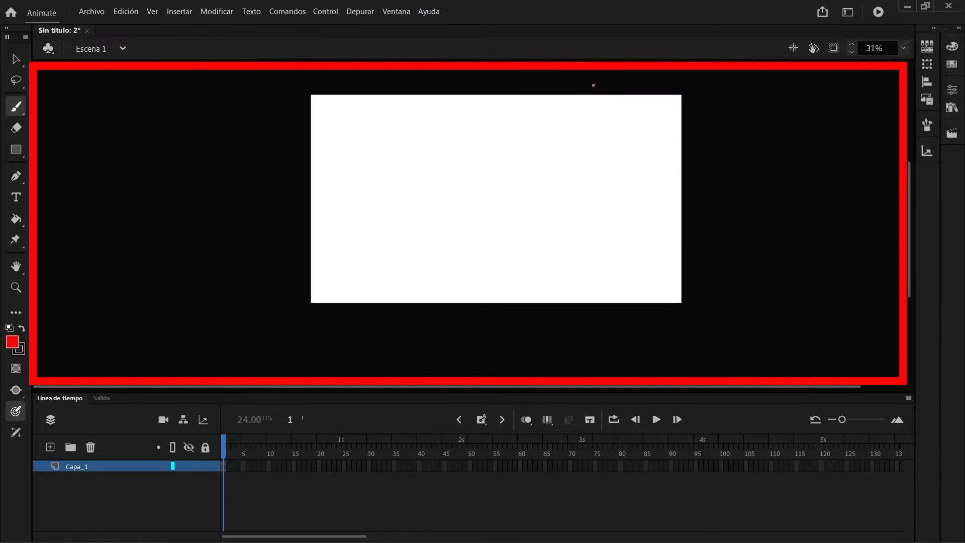
{"action": "left_click_drag", "start_coordinate": [594, 83], "coordinate": [507, 140]}
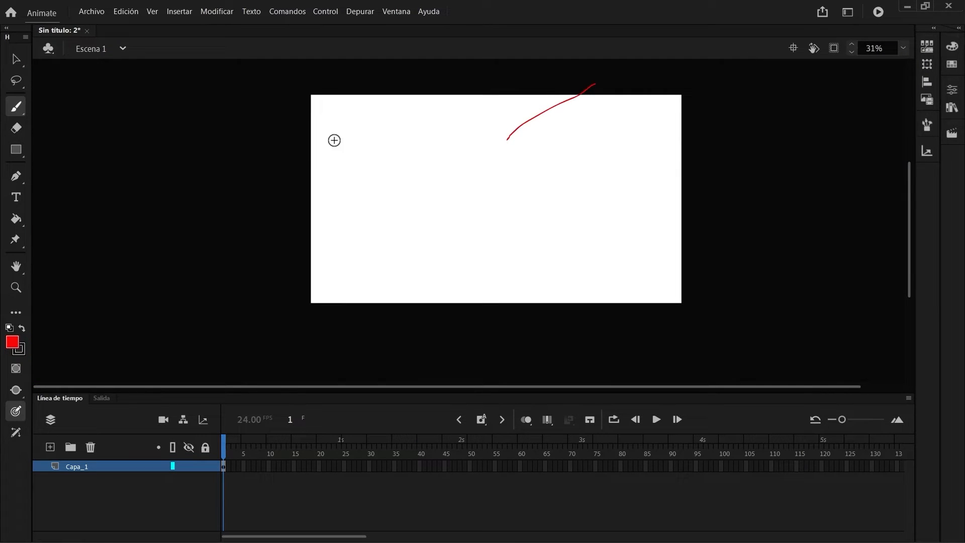
{"action": "left_click_drag", "start_coordinate": [240, 140], "coordinate": [427, 197]}
{"action": "left_click_drag", "start_coordinate": [729, 97], "coordinate": [766, 277]}
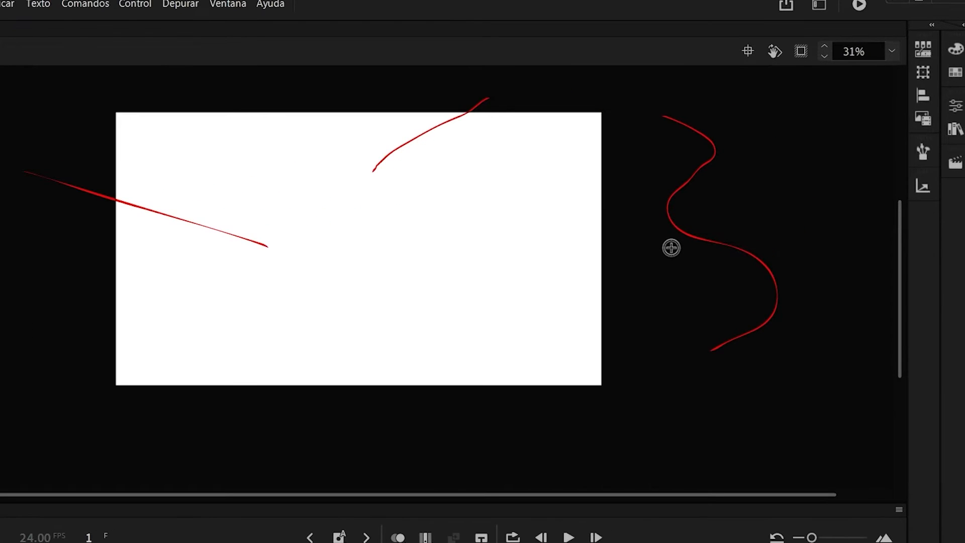
Toggle clipping of content outside the stage on and off, and try rotating the stage before recentring it.
{"action": "left_click", "coordinate": [802, 52]}
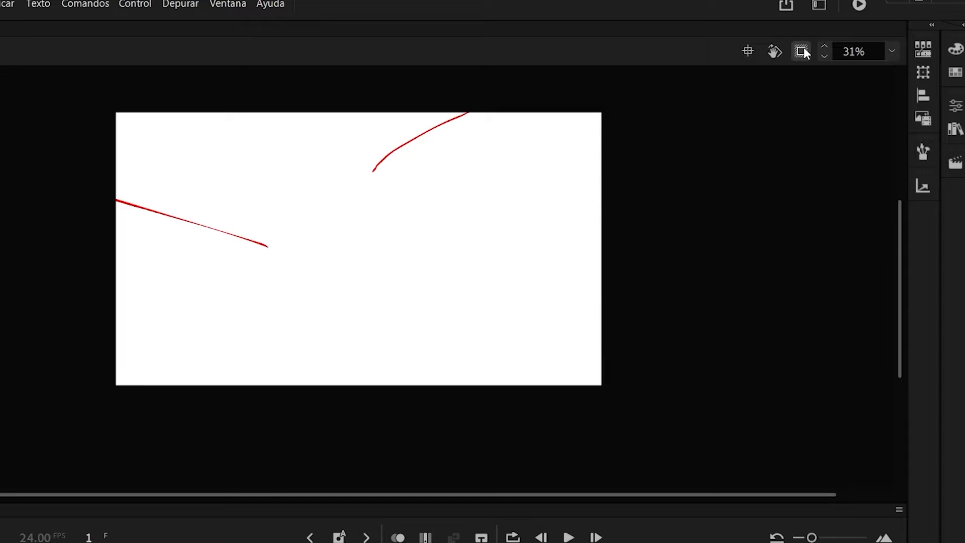
{"action": "left_click", "coordinate": [804, 51]}
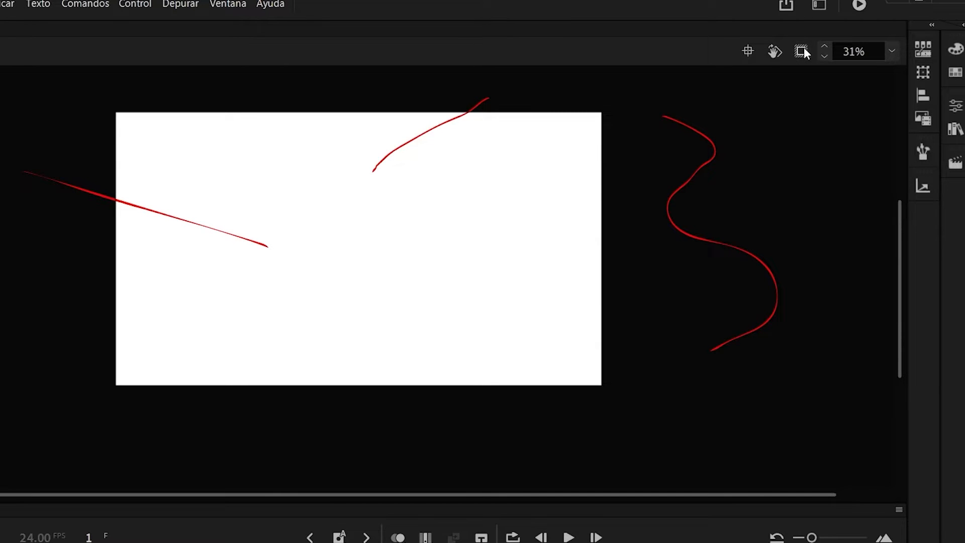
{"action": "left_click", "coordinate": [776, 53]}
{"action": "left_click_drag", "start_coordinate": [433, 181], "coordinate": [477, 271]}
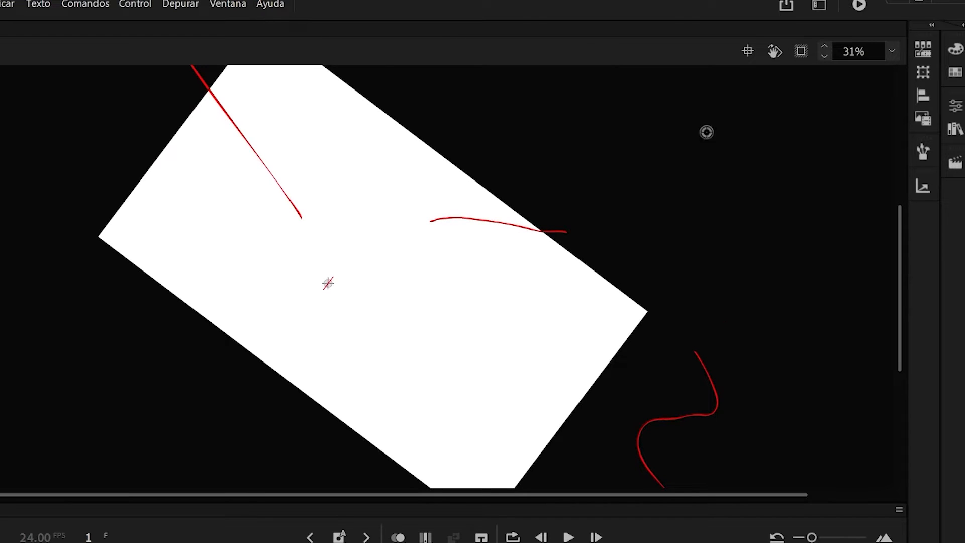
{"action": "left_click", "coordinate": [748, 52]}
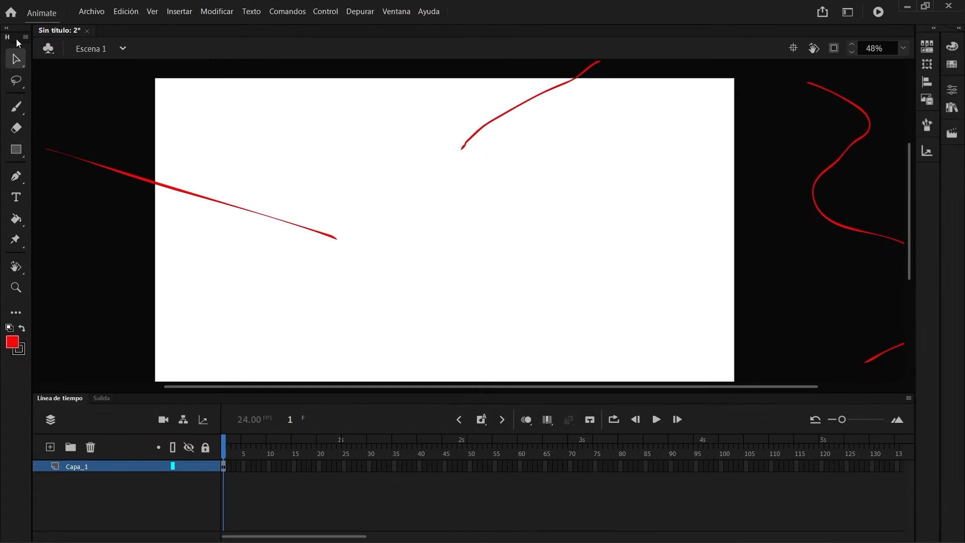
Move the Tools, Timeline and Frame Picker panels to new places, and reset the saved workspace layout.
{"action": "left_click_drag", "start_coordinate": [17, 42], "coordinate": [944, 190]}
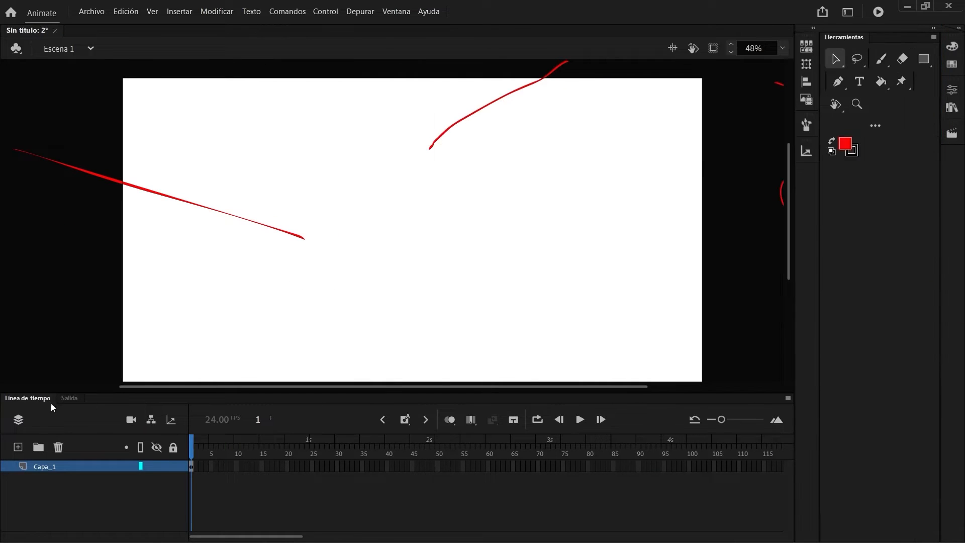
{"action": "left_click_drag", "start_coordinate": [51, 403], "coordinate": [206, 221]}
{"action": "left_click_drag", "start_coordinate": [146, 195], "coordinate": [67, 233]}
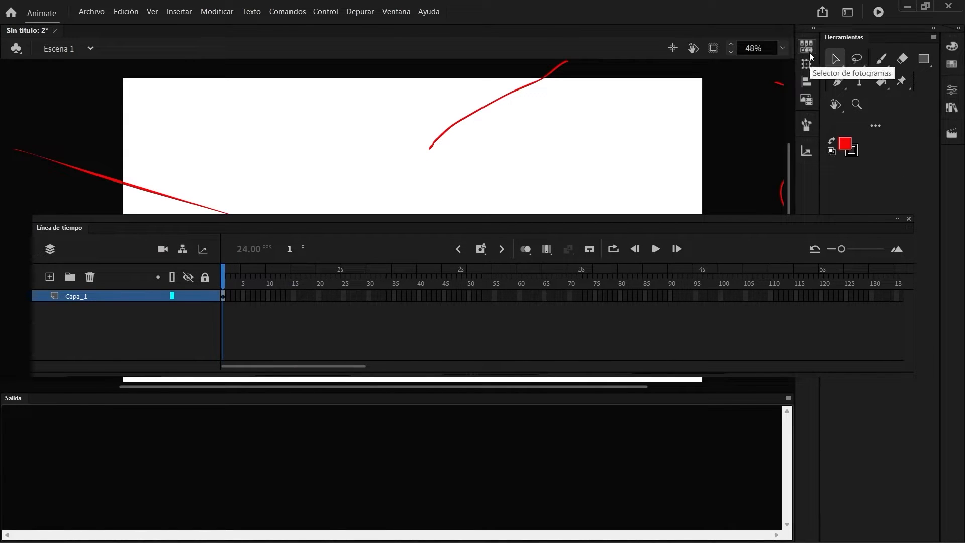
{"action": "left_click_drag", "start_coordinate": [811, 56], "coordinate": [521, 114]}
{"action": "left_click", "coordinate": [523, 123]}
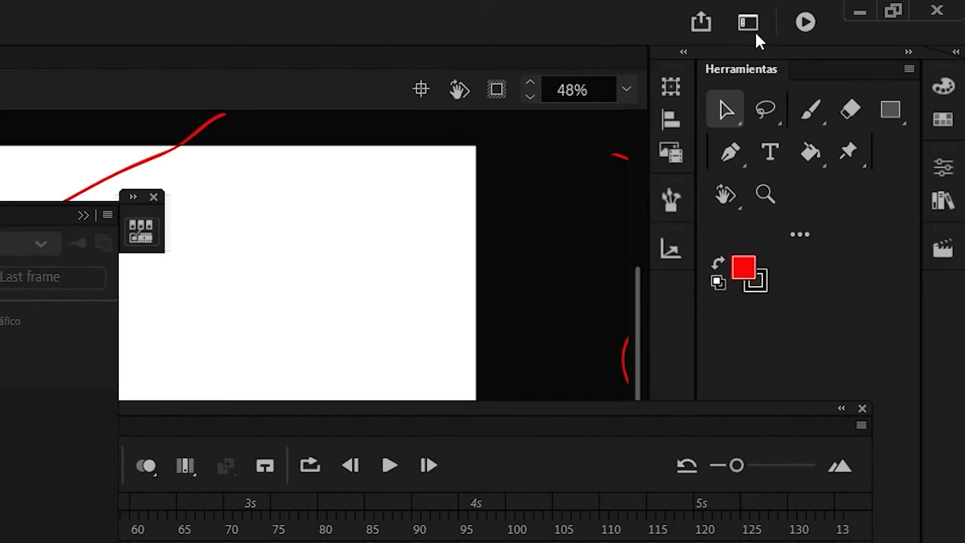
{"action": "left_click", "coordinate": [850, 14]}
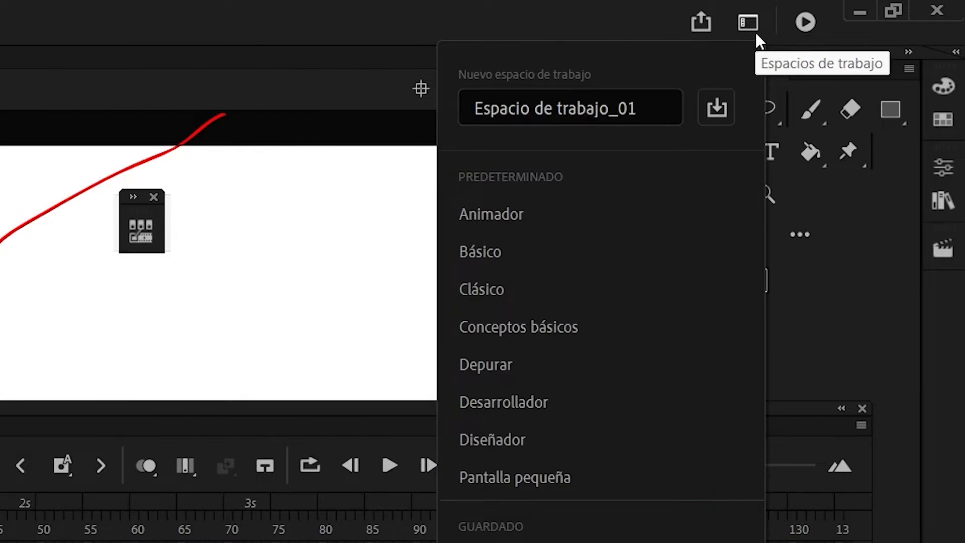
{"action": "left_click", "coordinate": [838, 304]}
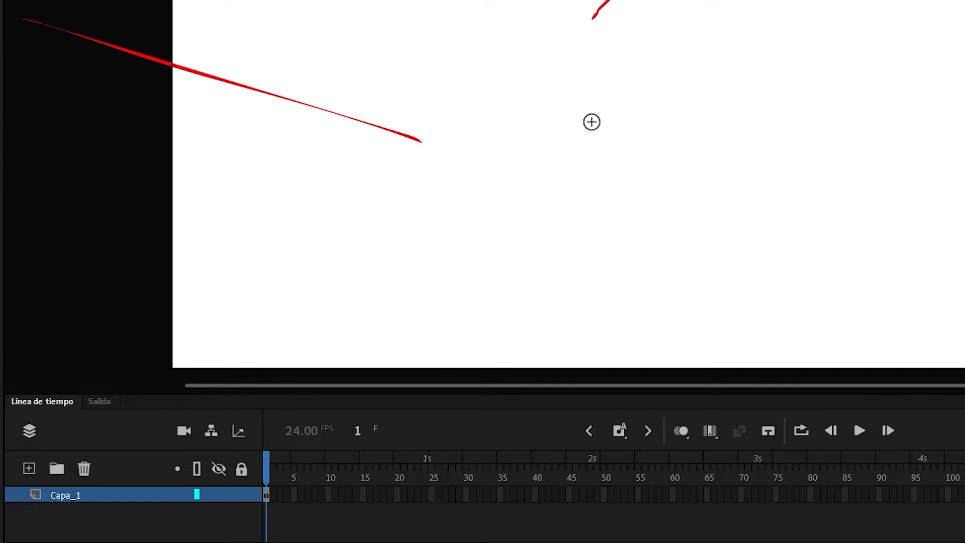
Paint another red stroke on Capa_1, and draw three black strokes on a new layer above it.
{"action": "left_click_drag", "start_coordinate": [663, 111], "coordinate": [492, 150]}
{"action": "left_click", "coordinate": [28, 468]}
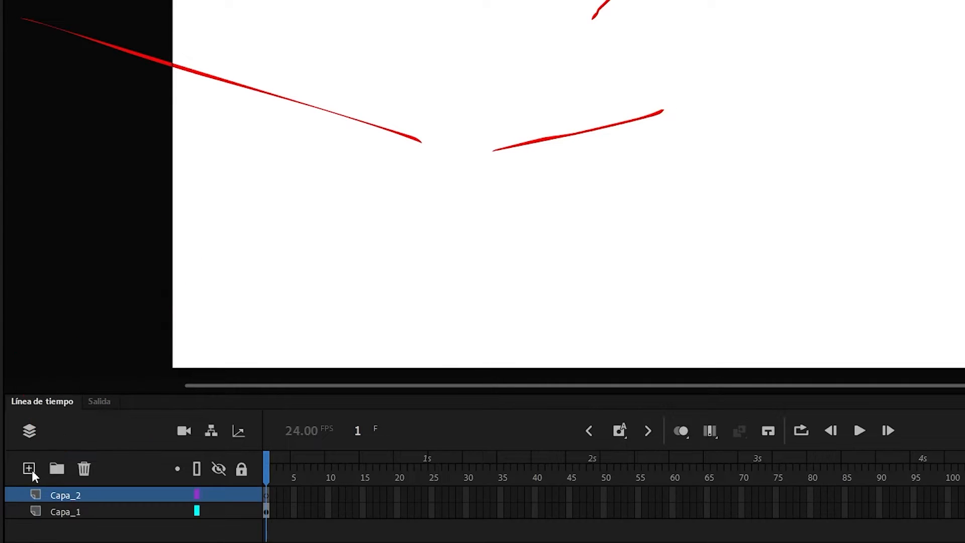
{"action": "left_click_drag", "start_coordinate": [510, 64], "coordinate": [599, 43]}
{"action": "left_click_drag", "start_coordinate": [705, 1], "coordinate": [792, 35]}
{"action": "left_click_drag", "start_coordinate": [642, 1], "coordinate": [643, 19]}
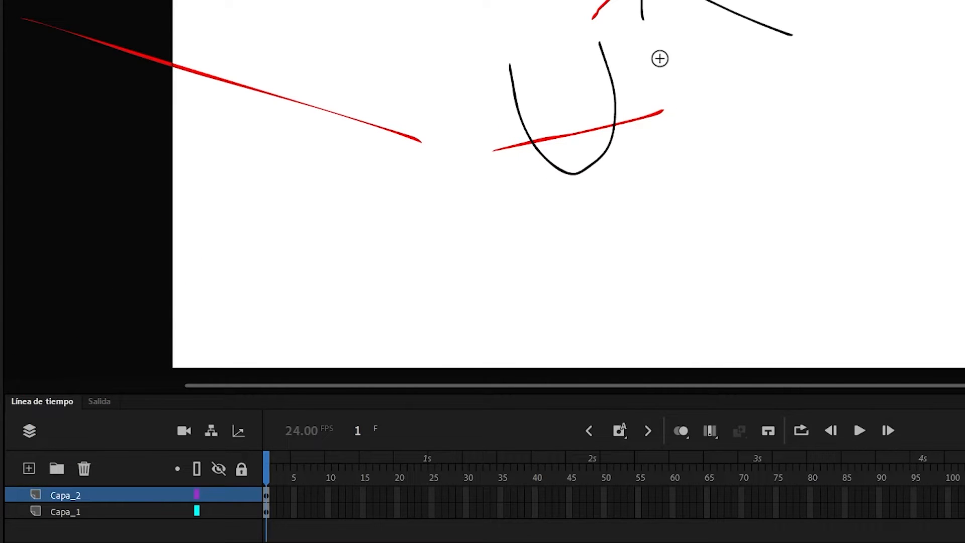
Hide the Capa_1 layer and show it again.
{"action": "left_click", "coordinate": [218, 511]}
{"action": "left_click", "coordinate": [218, 511]}
Rename the black-stroke layer Linea and Capa_1 Lineas_B, and move Lineas_B above Linea.
{"action": "double_click", "coordinate": [103, 495]}
{"action": "type", "text": "Linea"}
{"action": "key", "text": "Return"}
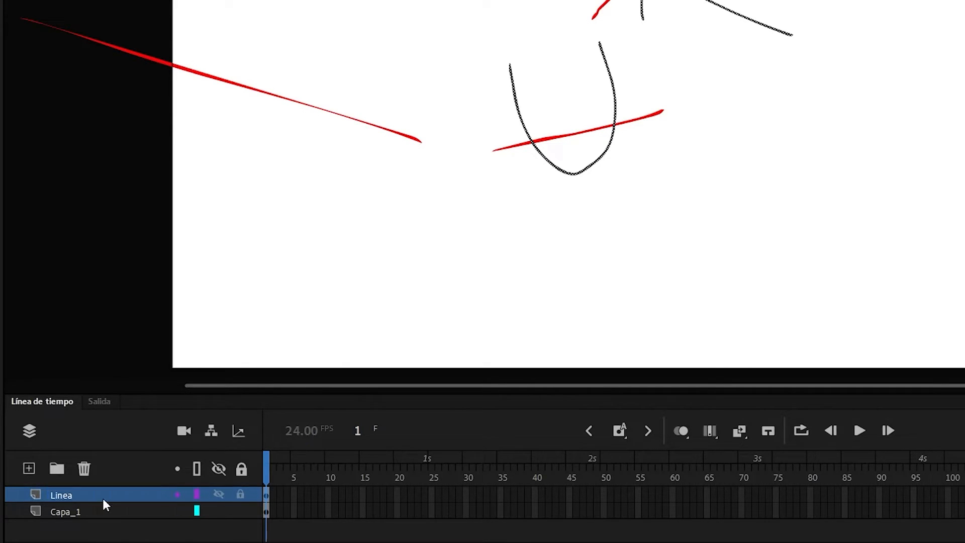
{"action": "double_click", "coordinate": [85, 512]}
{"action": "type", "text": "Lineas_B"}
{"action": "key", "text": "Return"}
{"action": "left_click_drag", "start_coordinate": [87, 510], "coordinate": [103, 490]}
{"action": "left_click", "coordinate": [325, 336]}
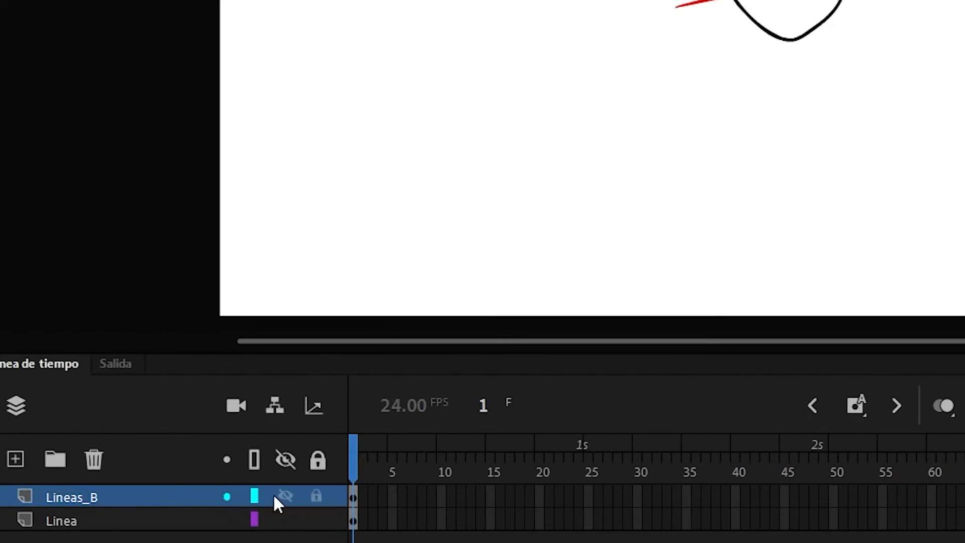
Add a layer above Lineas_B, draw a nearly horizontal black stroke in the stage's lower-left area, and extend it to frame 16.
{"action": "left_click", "coordinate": [12, 458]}
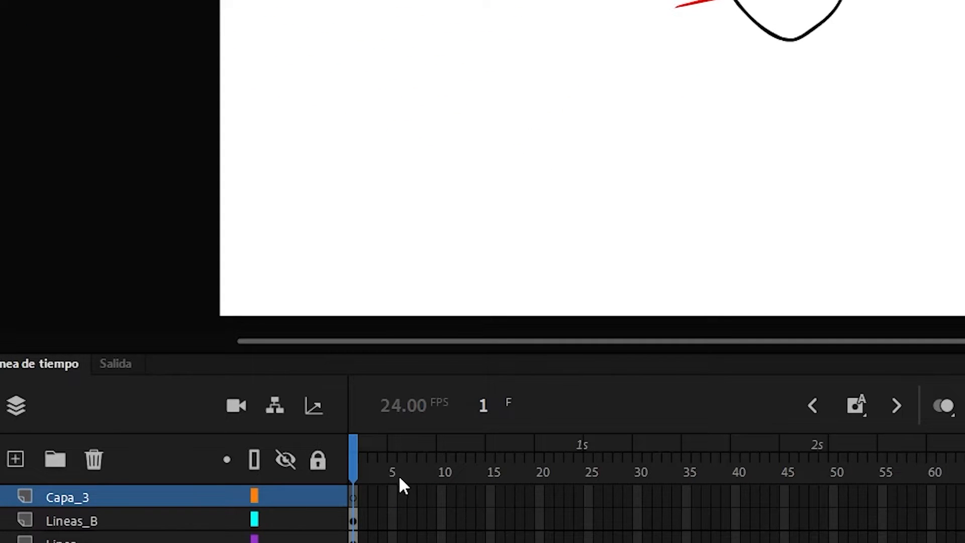
{"action": "left_click_drag", "start_coordinate": [390, 228], "coordinate": [558, 244]}
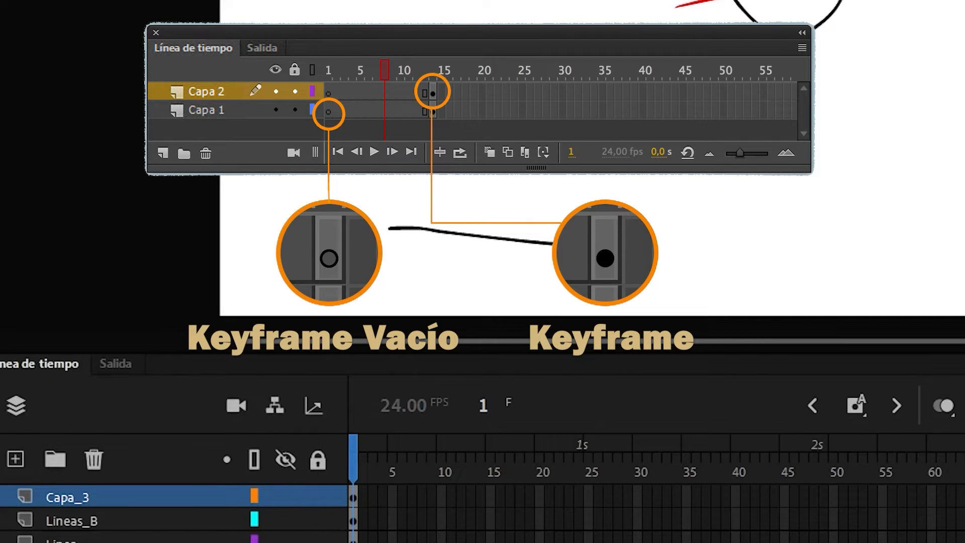
{"action": "left_click", "coordinate": [494, 495]}
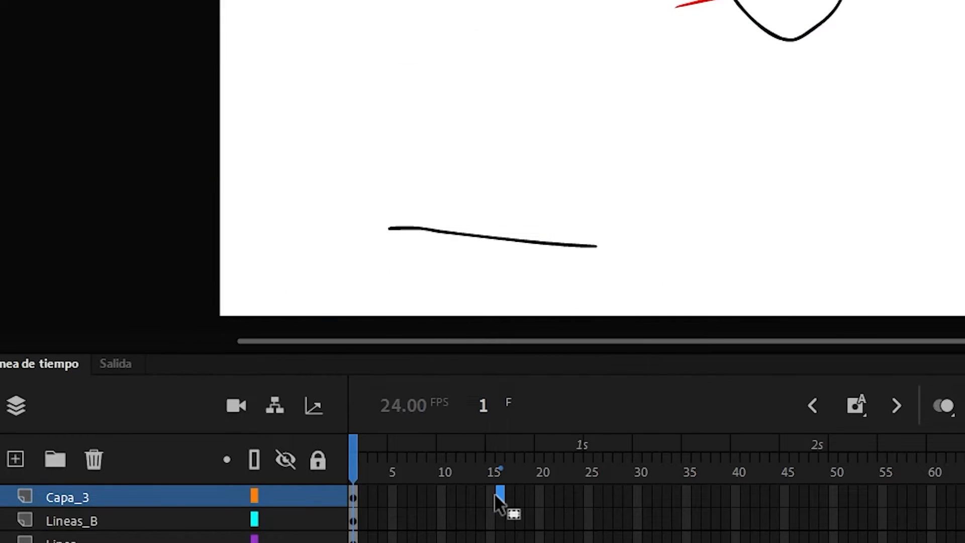
{"action": "key", "text": "F5"}
{"action": "mouse_move", "coordinate": [505, 467]}
{"action": "left_mouse_down"}
{"action": "mouse_move", "coordinate": [385, 455]}
{"action": "mouse_move", "coordinate": [488, 463]}
{"action": "mouse_move", "coordinate": [335, 467]}
{"action": "mouse_move", "coordinate": [375, 469]}
{"action": "left_mouse_up"}
Insert a keyframe at frame 17 of Capa_3 and draw a short black stroke on it.
{"action": "left_click", "coordinate": [510, 496]}
{"action": "mouse_move", "coordinate": [596, 1]}
{"action": "left_mouse_down"}
{"action": "mouse_move", "coordinate": [543, 47]}
{"action": "mouse_move", "coordinate": [711, 16]}
{"action": "left_mouse_up"}
{"action": "mouse_move", "coordinate": [506, 470]}
{"action": "left_mouse_down"}
{"action": "mouse_move", "coordinate": [360, 466]}
{"action": "mouse_move", "coordinate": [509, 472]}
{"action": "left_mouse_up"}
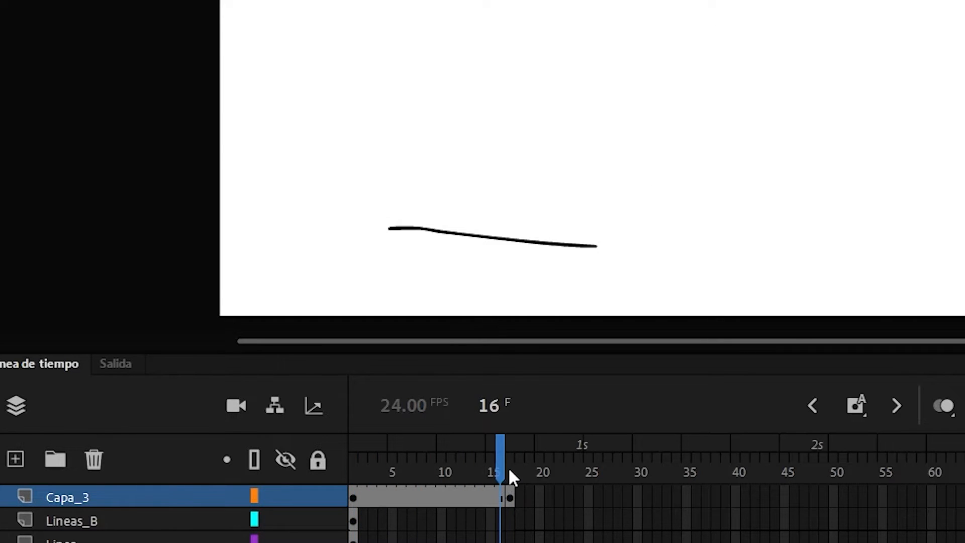
Show only the Lineas_B layer in the timeline and return the playhead to frame 1.
{"action": "left_click", "coordinate": [71, 520]}
{"action": "left_click", "coordinate": [21, 407]}
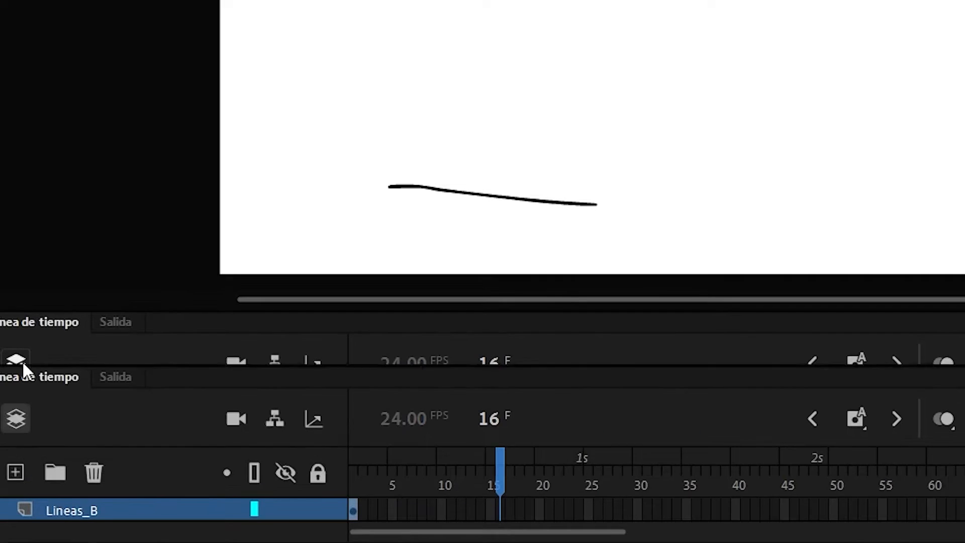
{"action": "left_click_drag", "start_coordinate": [366, 468], "coordinate": [337, 471]}
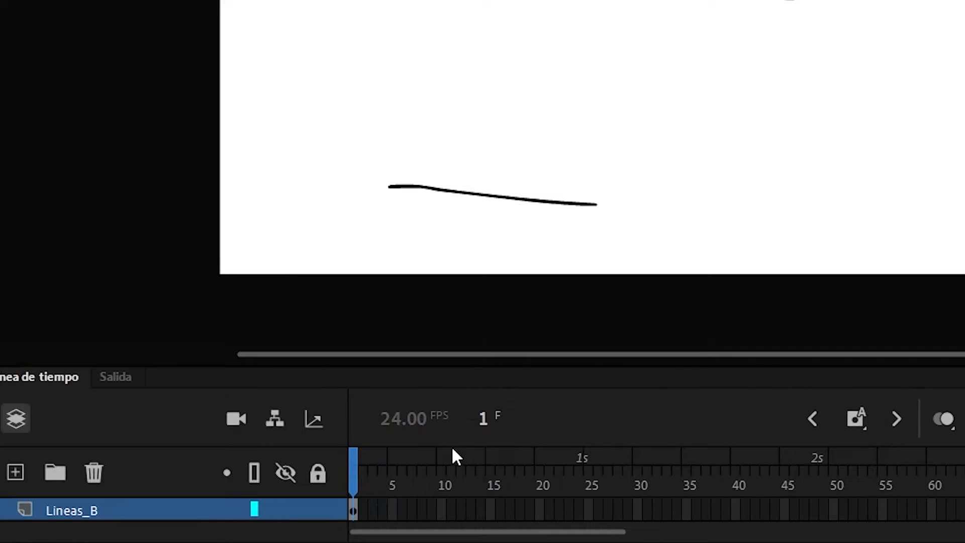
Insert a regular frame at frame 11 of Lineas_B and scrub through the extended span.
{"action": "left_click", "coordinate": [452, 509]}
{"action": "left_click", "coordinate": [870, 424]}
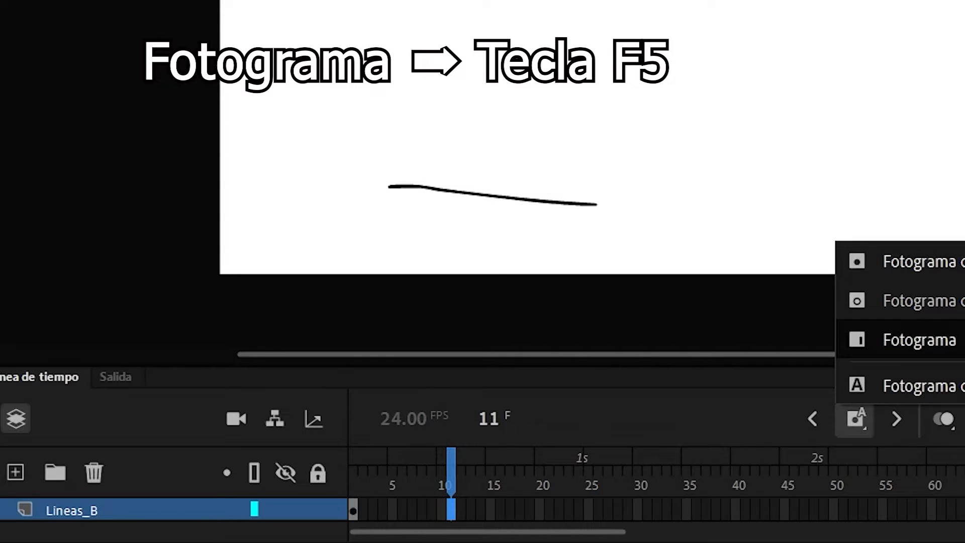
{"action": "left_click", "coordinate": [920, 340]}
{"action": "left_click", "coordinate": [408, 466]}
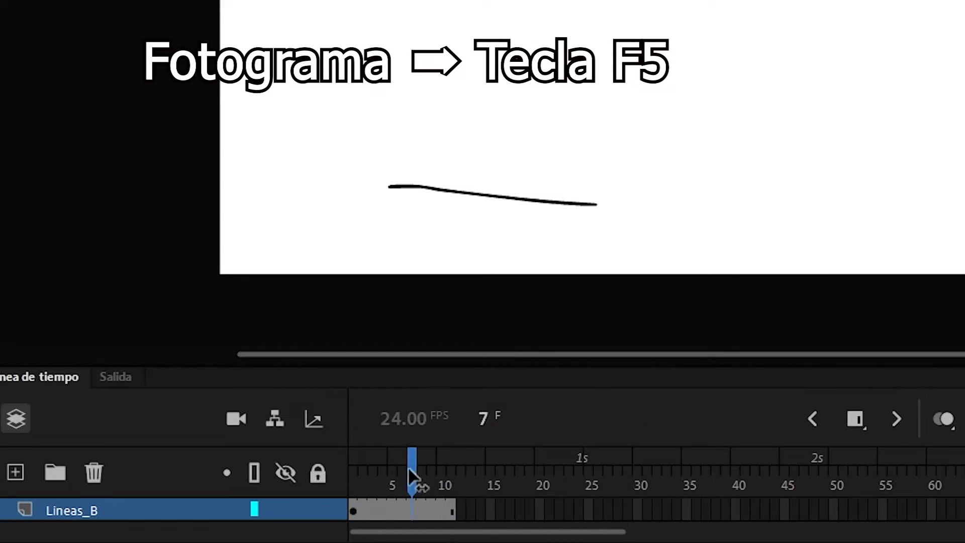
{"action": "left_click", "coordinate": [372, 458]}
{"action": "left_click_drag", "start_coordinate": [372, 457], "coordinate": [448, 466]}
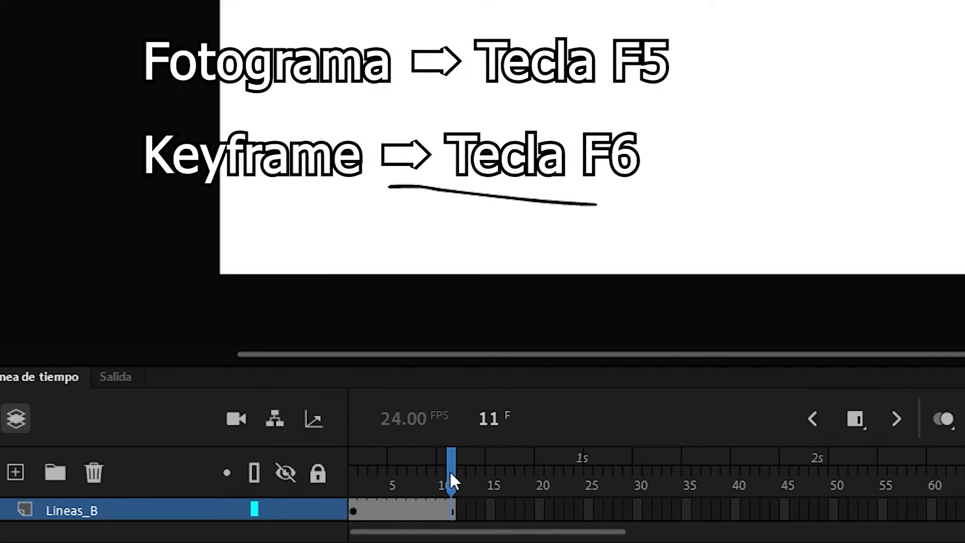
Insert a blank keyframe at frame 12 of the Lineas_B layer.
{"action": "left_click", "coordinate": [464, 509]}
{"action": "left_click", "coordinate": [860, 419]}
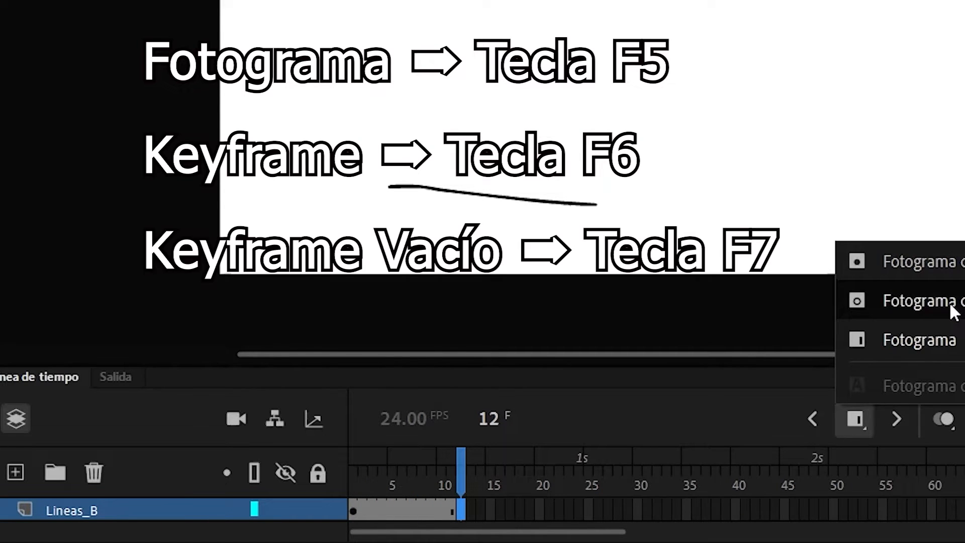
{"action": "left_click", "coordinate": [953, 311]}
Insert a keyframe at frame 15 of Lineas_B and draw a short black stroke on it.
{"action": "left_click", "coordinate": [494, 510]}
{"action": "left_click", "coordinate": [857, 417]}
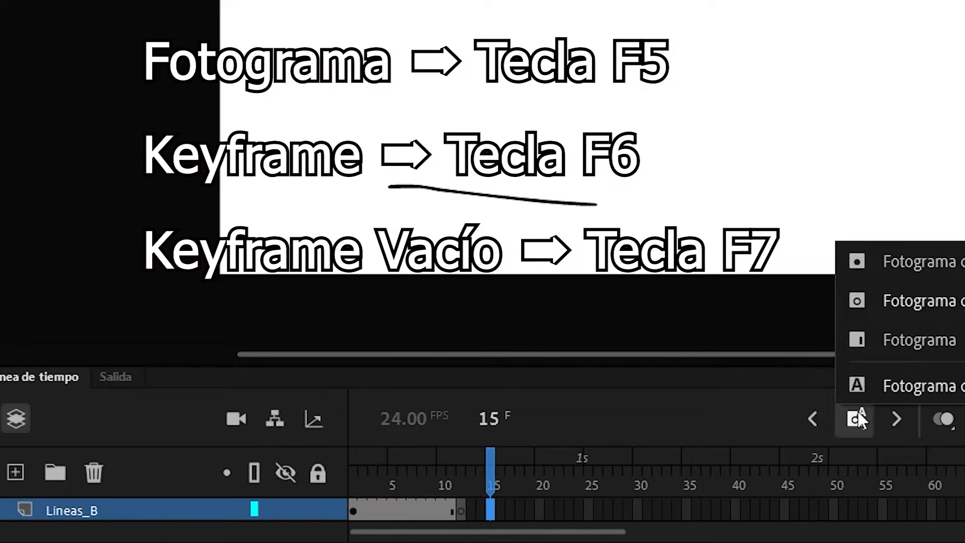
{"action": "left_click", "coordinate": [956, 262]}
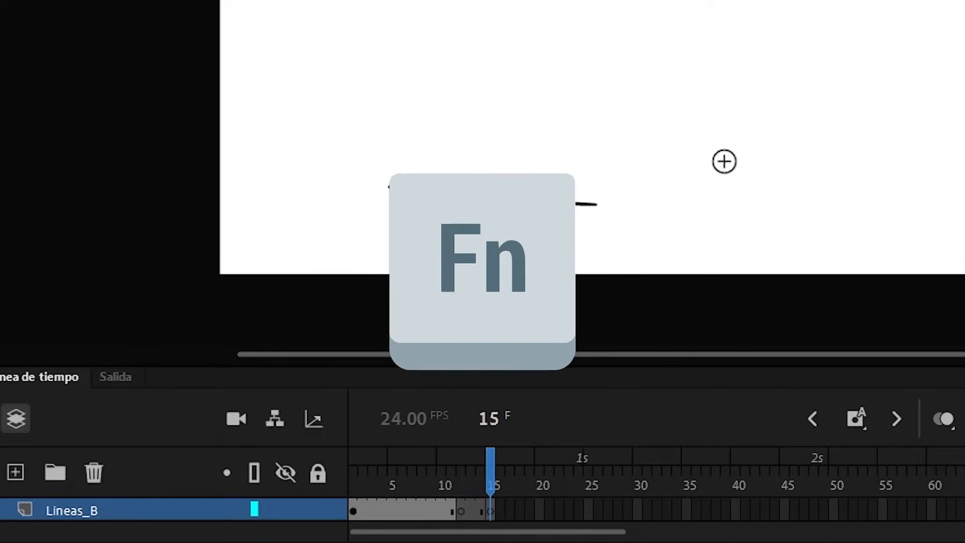
{"action": "left_click_drag", "start_coordinate": [724, 159], "coordinate": [817, 172]}
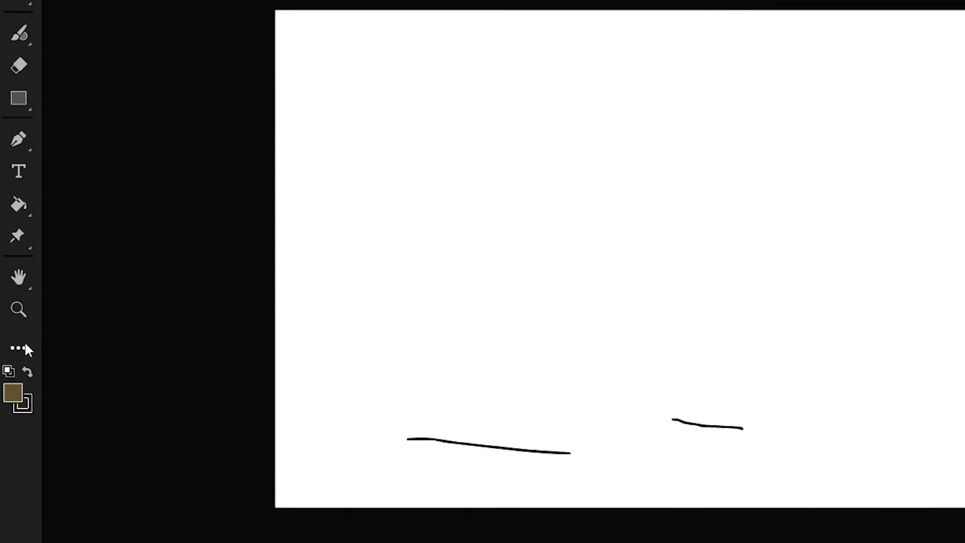
Add the Camera tool to the toolbar below the Zoom tool and switch back to the Selection tool.
{"action": "left_click", "coordinate": [25, 347]}
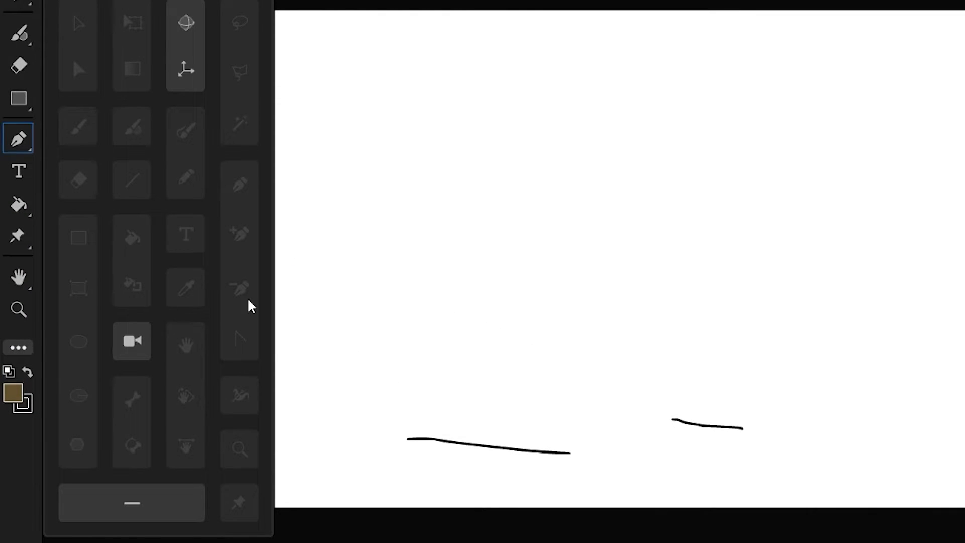
{"action": "left_click_drag", "start_coordinate": [135, 339], "coordinate": [25, 329]}
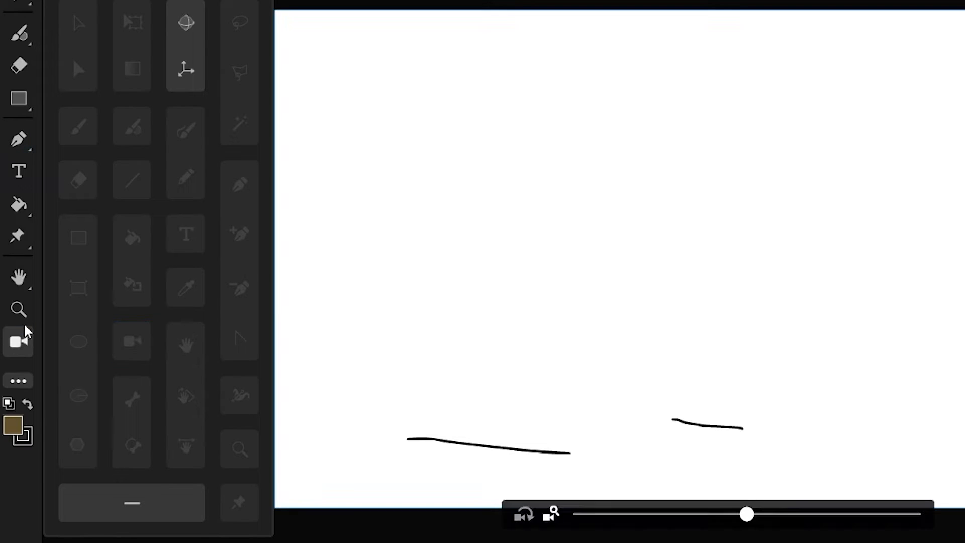
{"action": "left_click", "coordinate": [18, 382]}
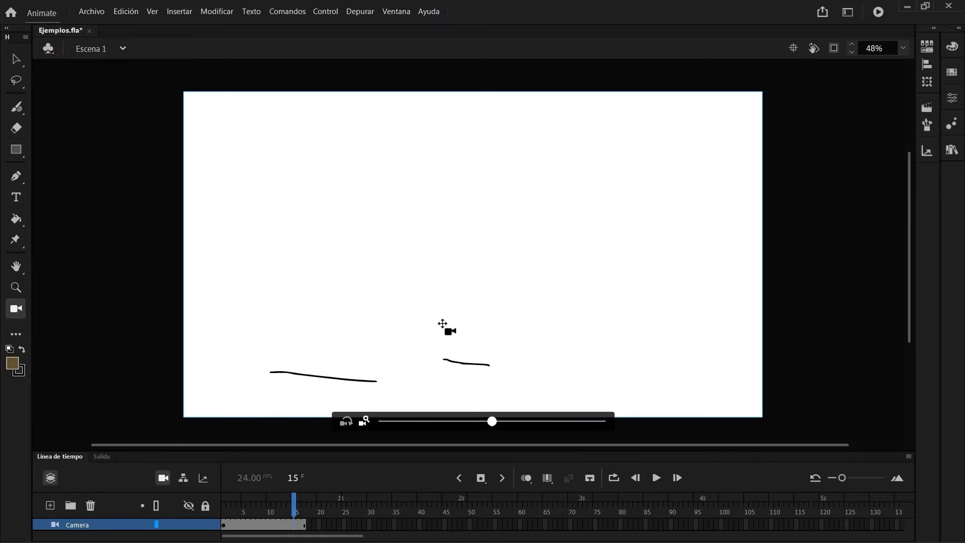
{"action": "key", "text": "v"}
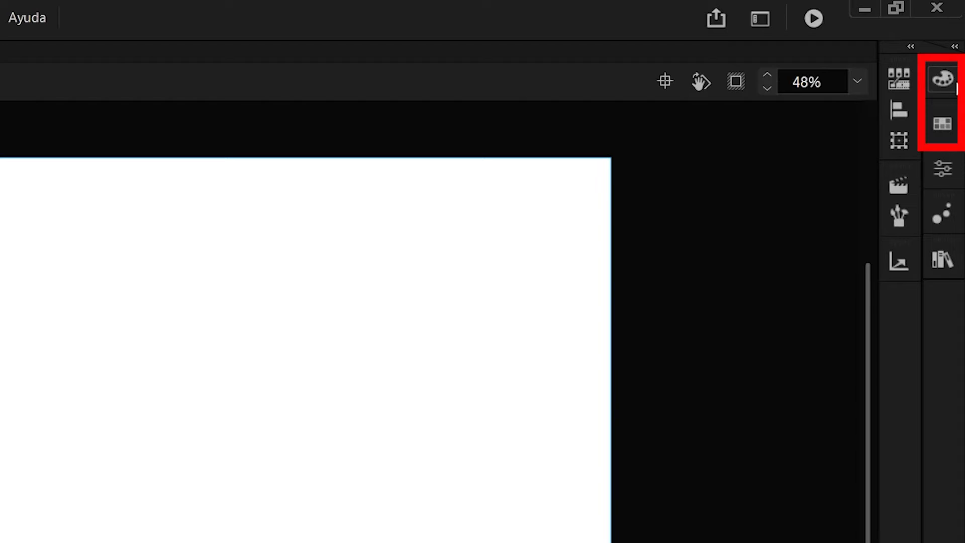
Open the Color panel and the Swatches panel to examine the default swatches.
{"action": "left_click", "coordinate": [943, 81]}
{"action": "left_click", "coordinate": [948, 125]}
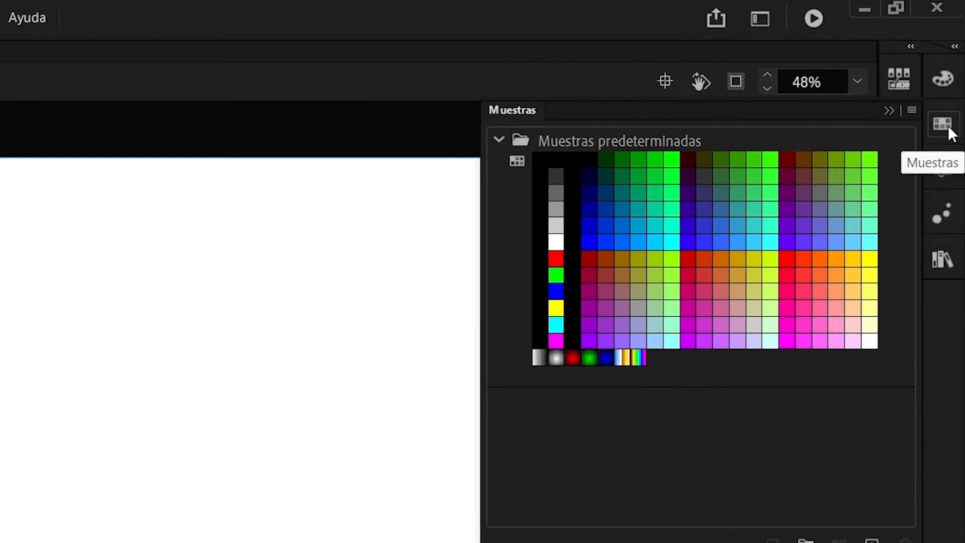
Set the stage background colour to light grey #CCCCCC in the document properties.
{"action": "left_click", "coordinate": [946, 170]}
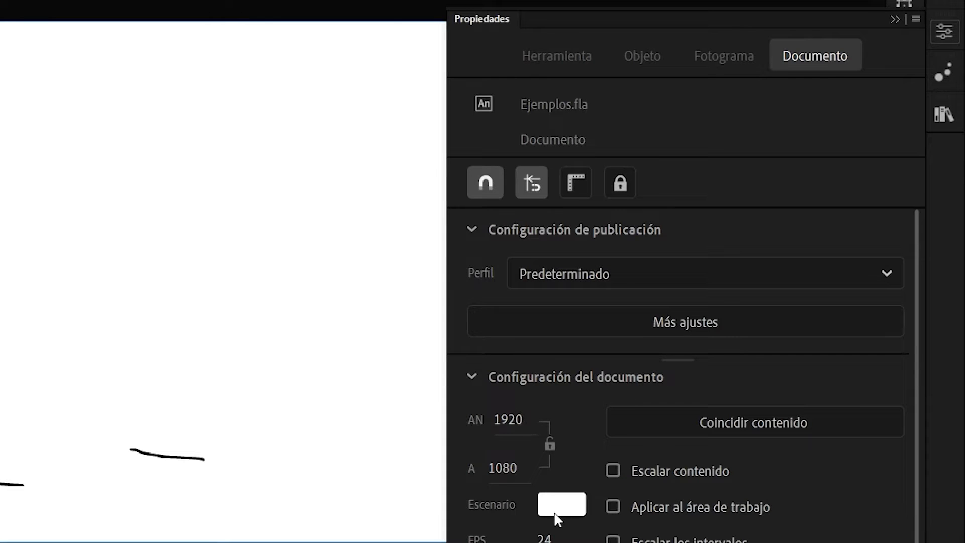
{"action": "left_click", "coordinate": [559, 504]}
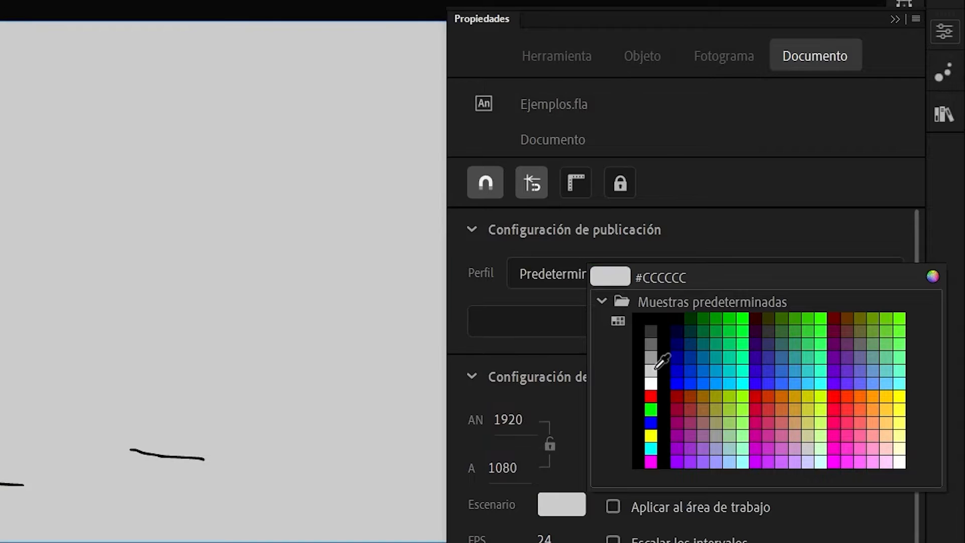
{"action": "left_click", "coordinate": [652, 370]}
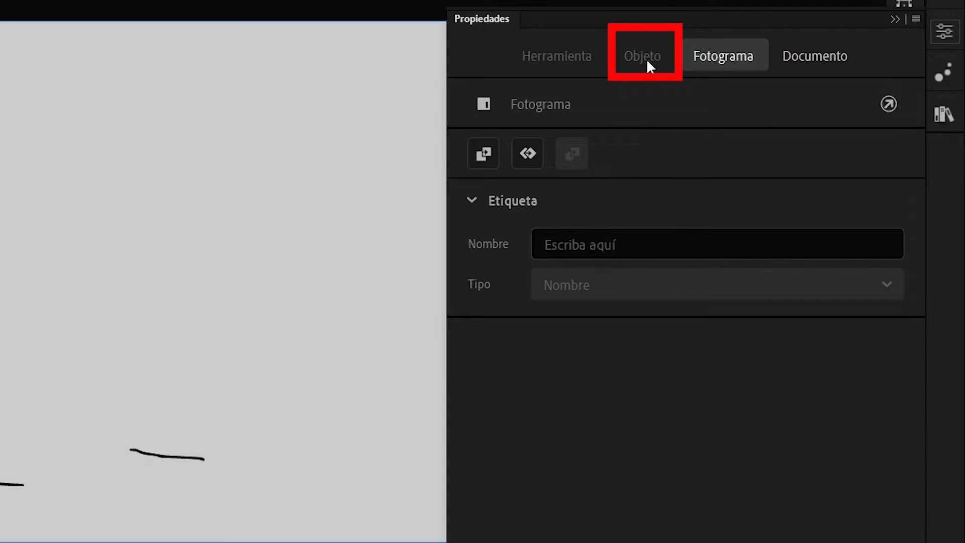
Examine the Classic Brush tool properties and the Library, Frame Picker, Align, Transform and Scene panels.
{"action": "left_click", "coordinate": [567, 56]}
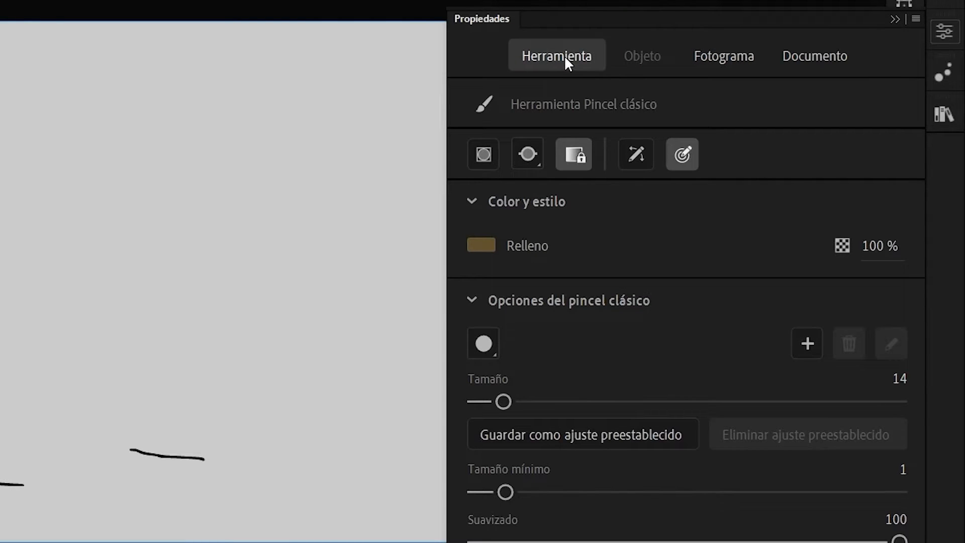
{"action": "left_click", "coordinate": [954, 124]}
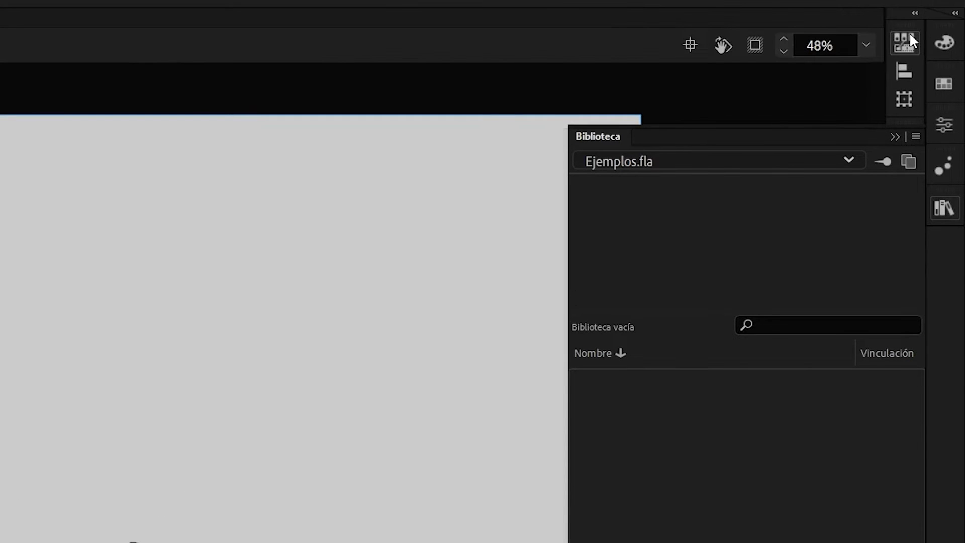
{"action": "left_click", "coordinate": [911, 36]}
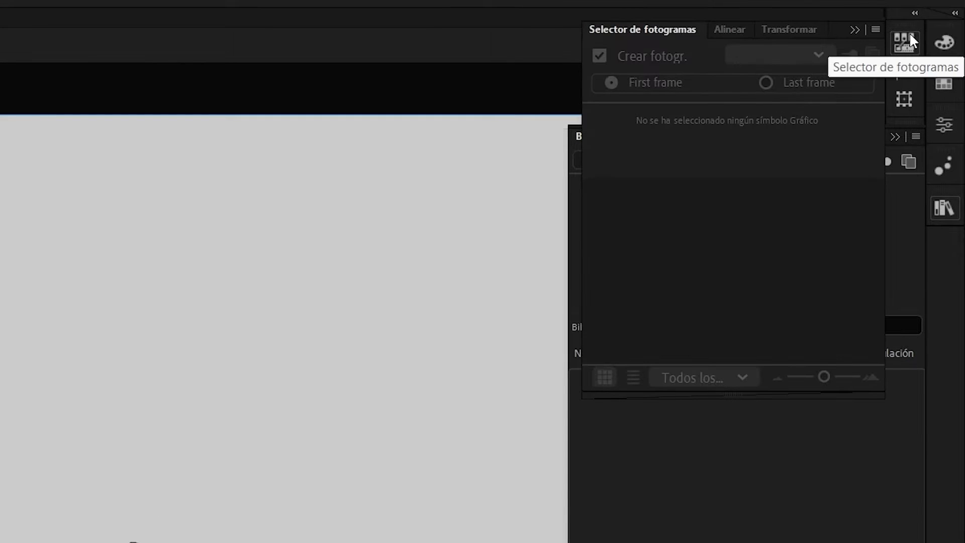
{"action": "left_click", "coordinate": [947, 207]}
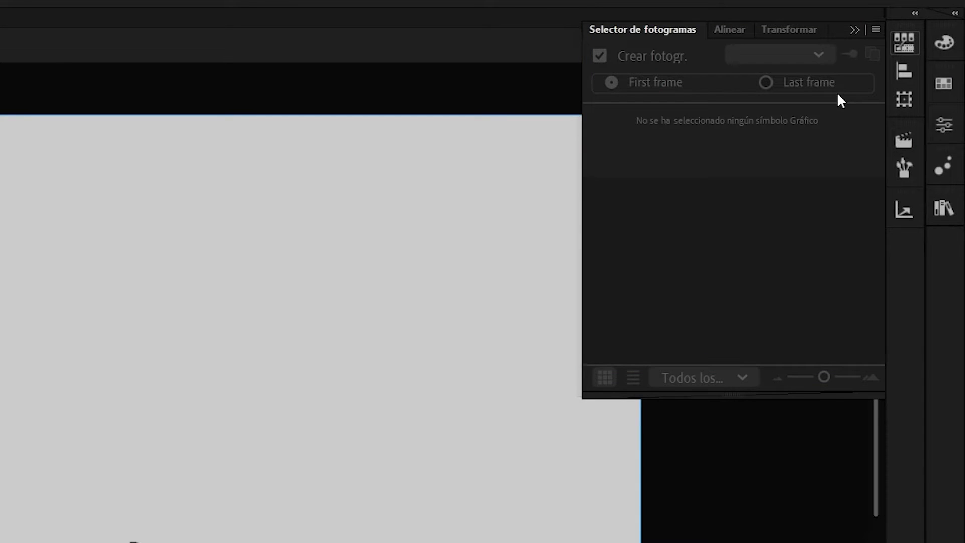
{"action": "left_click", "coordinate": [897, 72]}
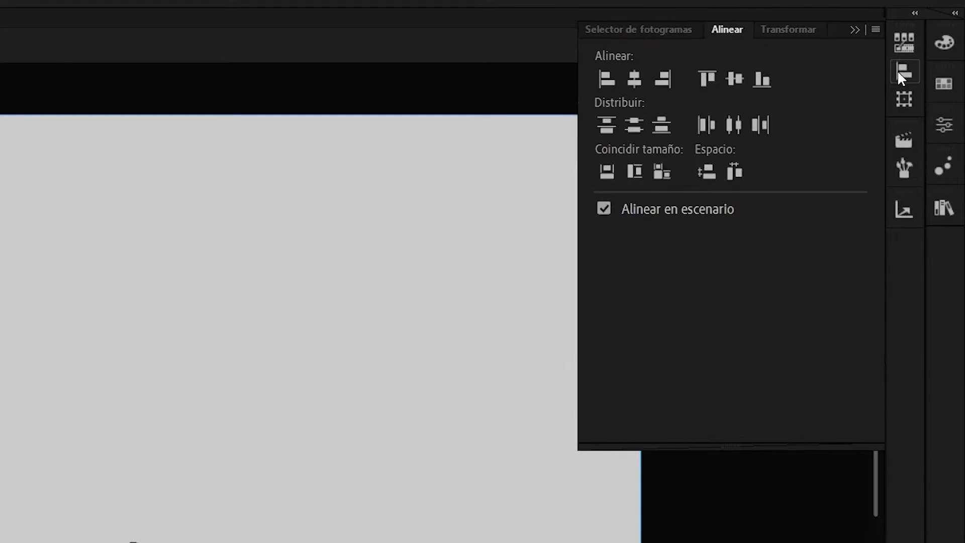
{"action": "left_click", "coordinate": [895, 101]}
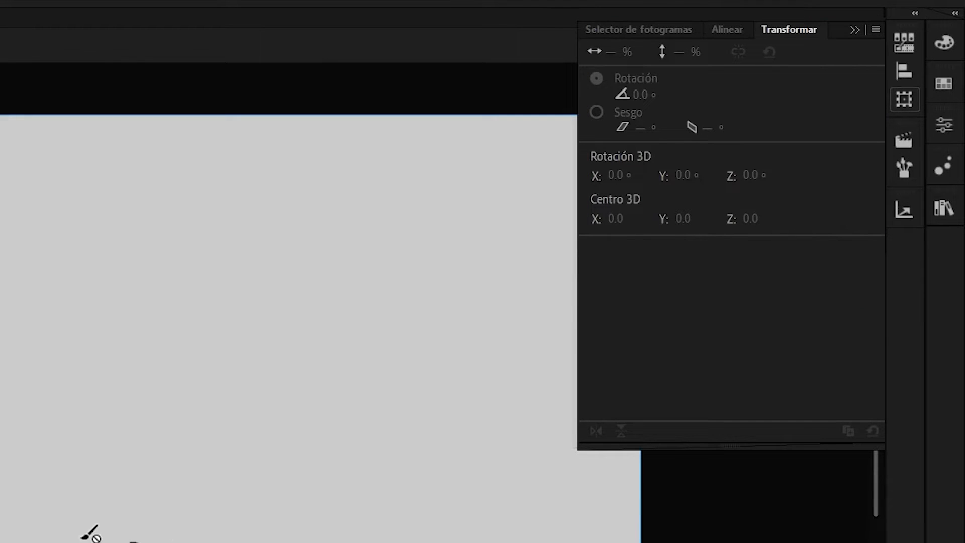
{"action": "left_click", "coordinate": [126, 533]}
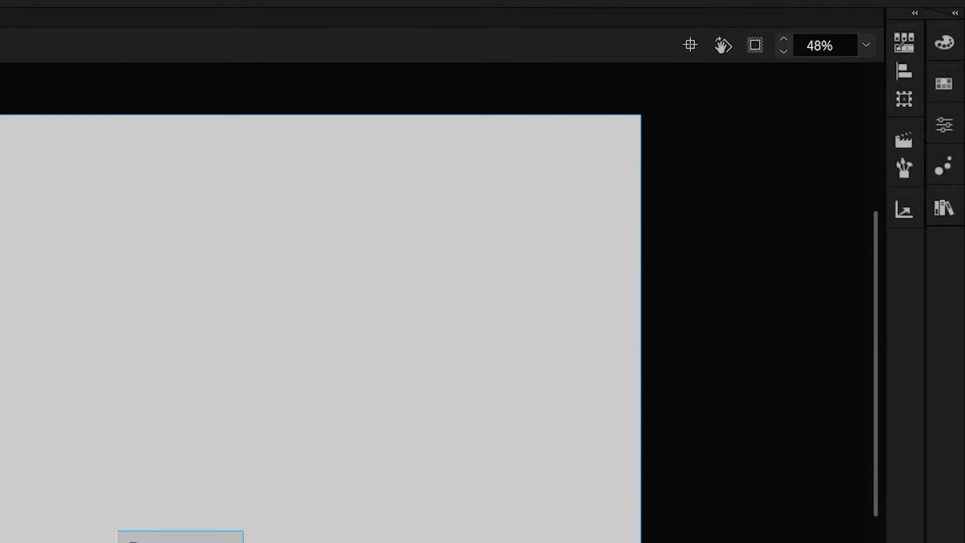
{"action": "left_click", "coordinate": [904, 141]}
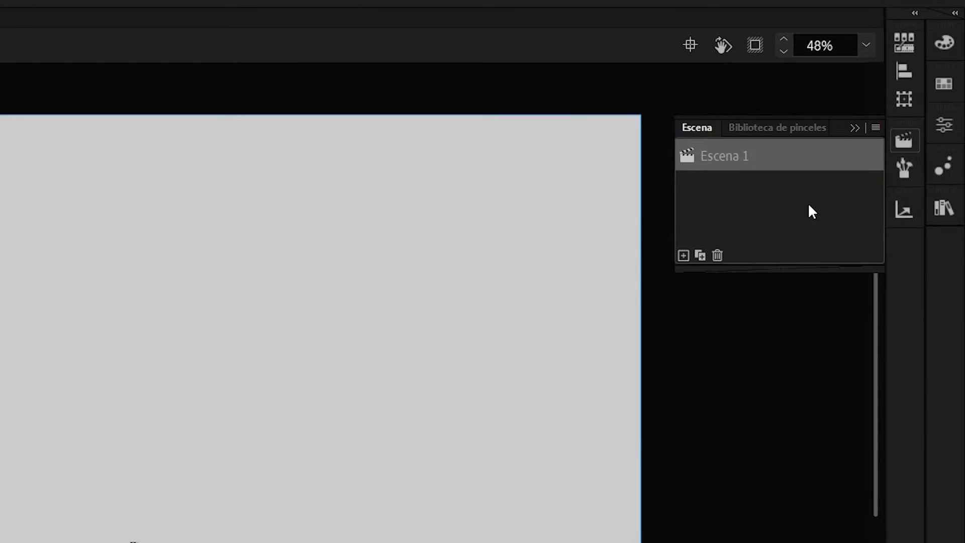
{"action": "left_click", "coordinate": [794, 312]}
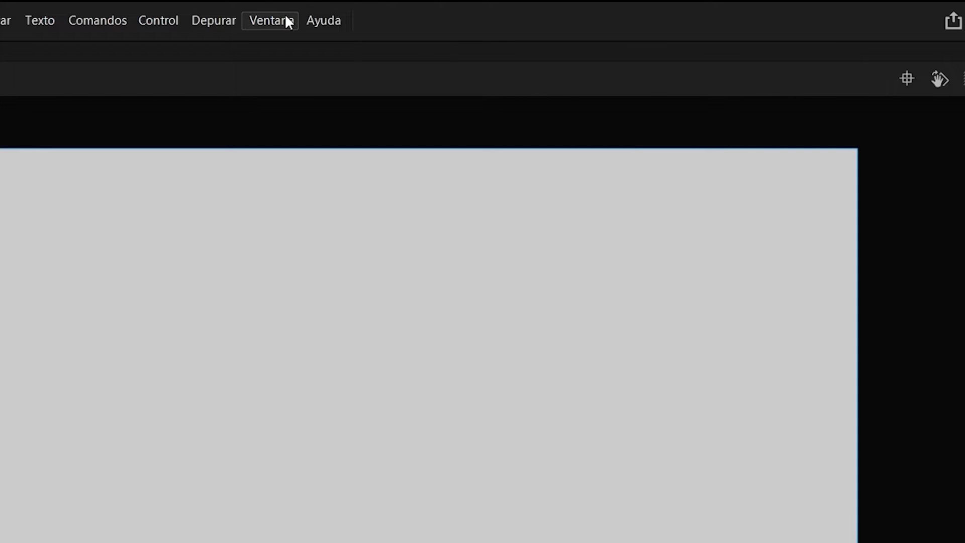
Show the Assets panel to view its default animated assets, and close it again.
{"action": "left_click", "coordinate": [286, 22]}
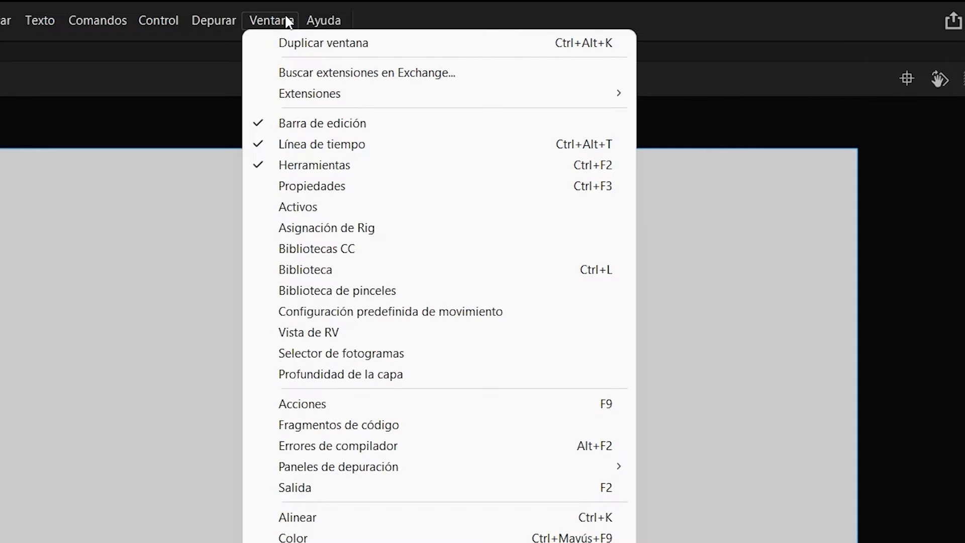
{"action": "left_click", "coordinate": [292, 206]}
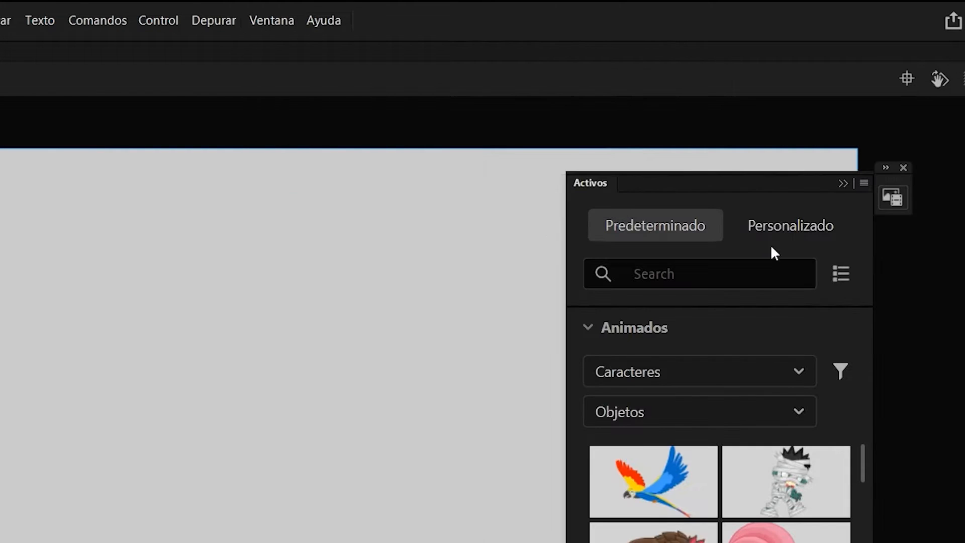
{"action": "left_click", "coordinate": [271, 20]}
{"action": "left_click", "coordinate": [250, 208]}
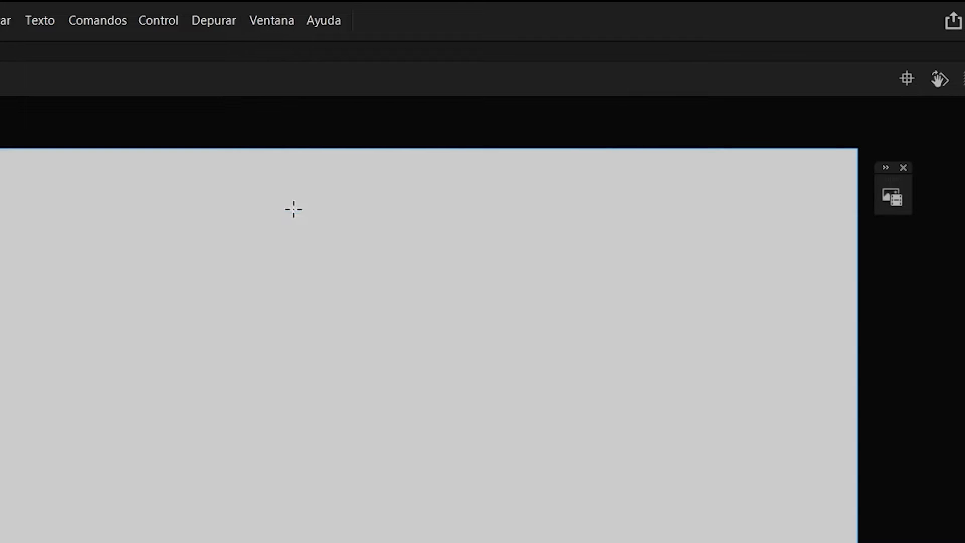
{"action": "left_click", "coordinate": [903, 167]}
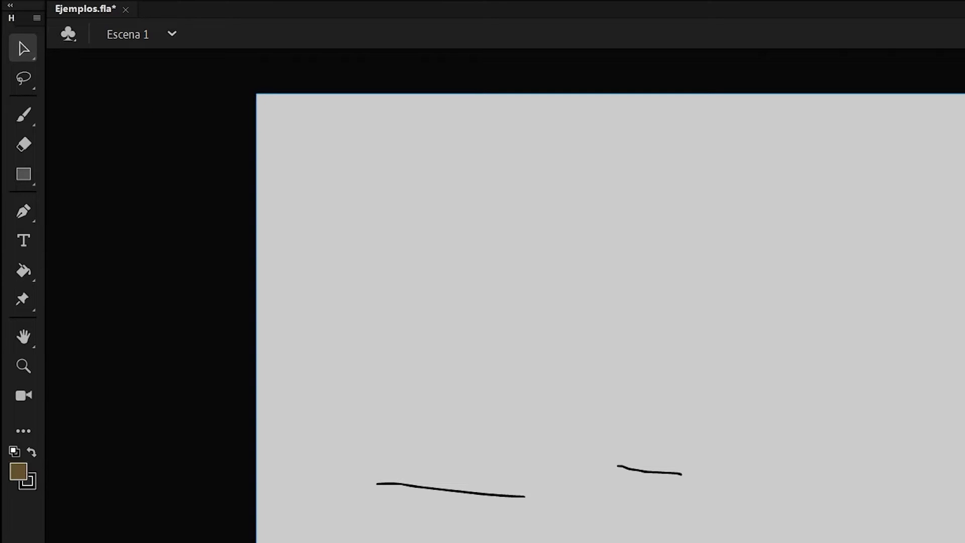
Reshape the longer black stroke with the Selection tool, pulling its left end corner down and bending its upper edge into a peak.
{"action": "left_click", "coordinate": [24, 48]}
{"action": "left_click", "coordinate": [88, 47]}
{"action": "mouse_move", "coordinate": [400, 485]}
{"action": "left_mouse_down"}
{"action": "mouse_move", "coordinate": [484, 435]}
{"action": "mouse_move", "coordinate": [549, 308]}
{"action": "left_mouse_up"}
{"action": "scroll", "coordinate": [550, 308], "scroll_direction": "up", "scroll_amount": 3}
{"action": "scroll", "coordinate": [452, 317], "scroll_direction": "up", "scroll_amount": 1}
{"action": "left_click", "coordinate": [405, 312]}
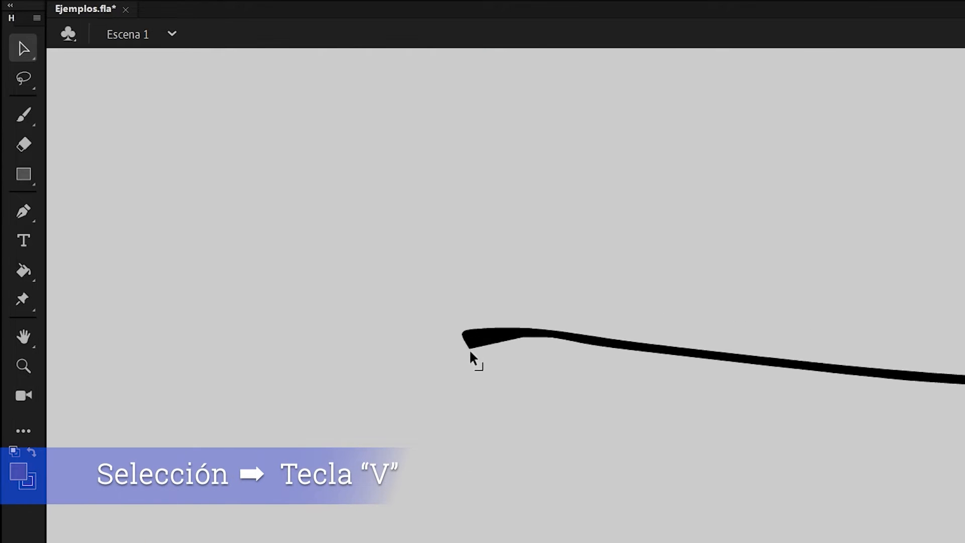
{"action": "left_click_drag", "start_coordinate": [590, 344], "coordinate": [614, 256]}
{"action": "scroll", "coordinate": [586, 351], "scroll_direction": "down", "scroll_amount": 2}
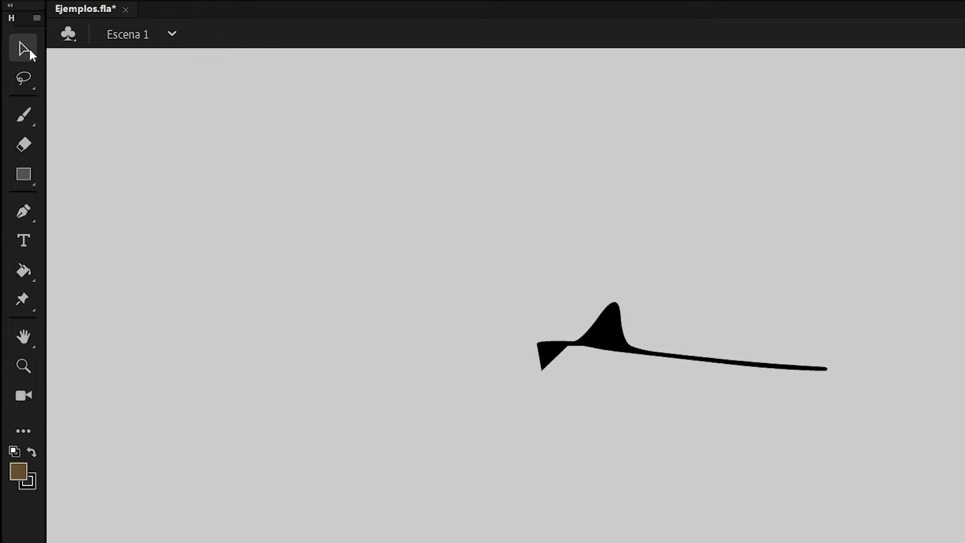
Select the reshaped stroke with the Free Transform tool and move it up and to the left on the stage.
{"action": "left_click", "coordinate": [29, 49]}
{"action": "left_click", "coordinate": [75, 103]}
{"action": "left_click", "coordinate": [627, 333]}
{"action": "mouse_move", "coordinate": [851, 310]}
{"action": "left_mouse_down"}
{"action": "mouse_move", "coordinate": [853, 354]}
{"action": "mouse_move", "coordinate": [888, 358]}
{"action": "mouse_move", "coordinate": [890, 285]}
{"action": "left_mouse_up"}
{"action": "left_click_drag", "start_coordinate": [617, 322], "coordinate": [371, 280]}
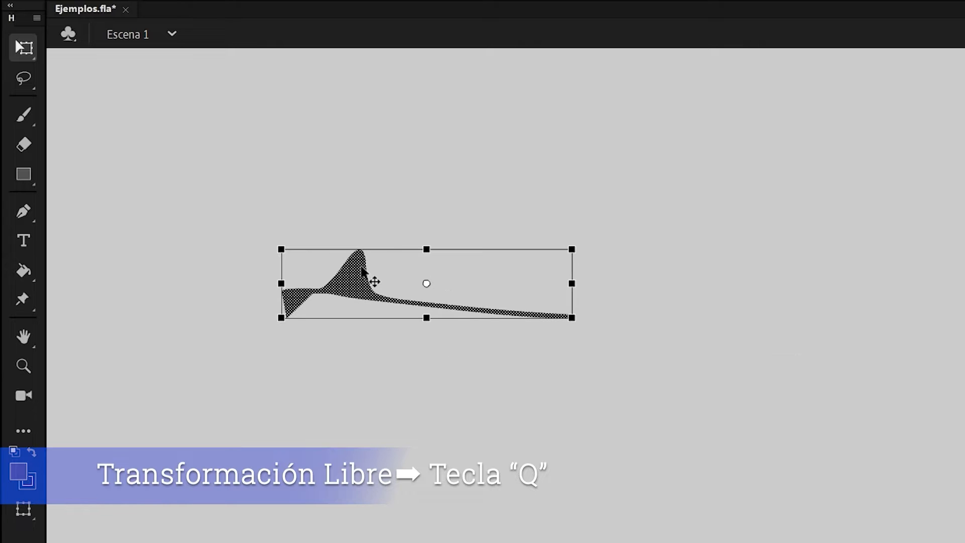
Skew the shape so its peak leans left, and place a duplicate of it to its right.
{"action": "mouse_move", "coordinate": [394, 249]}
{"action": "left_mouse_down"}
{"action": "mouse_move", "coordinate": [452, 252]}
{"action": "mouse_move", "coordinate": [361, 244]}
{"action": "left_mouse_up"}
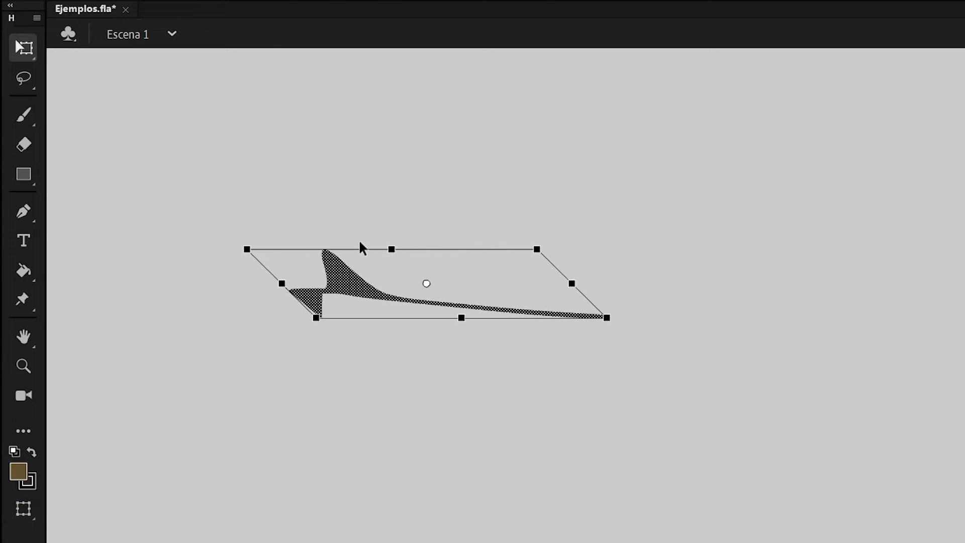
{"action": "left_click_drag", "start_coordinate": [342, 284], "coordinate": [690, 293]}
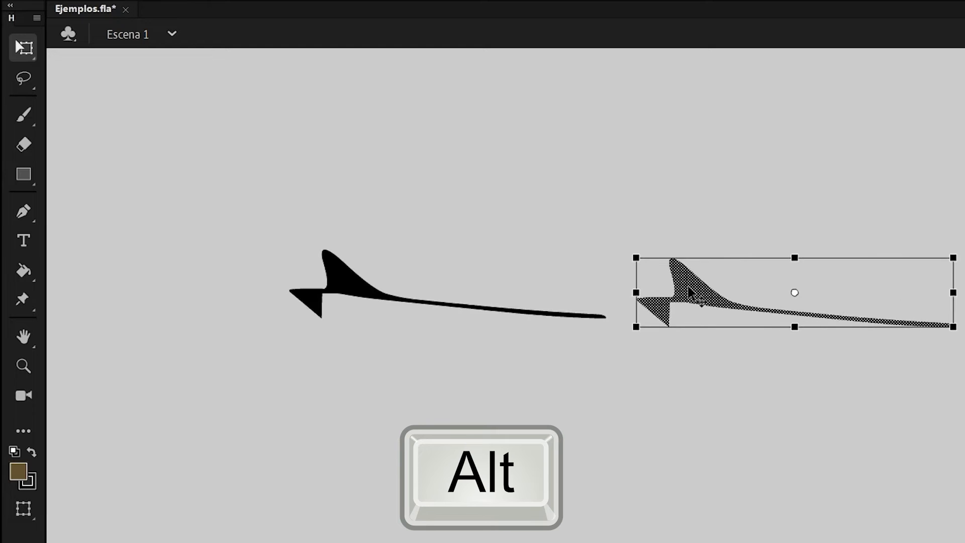
{"action": "left_click", "coordinate": [620, 362]}
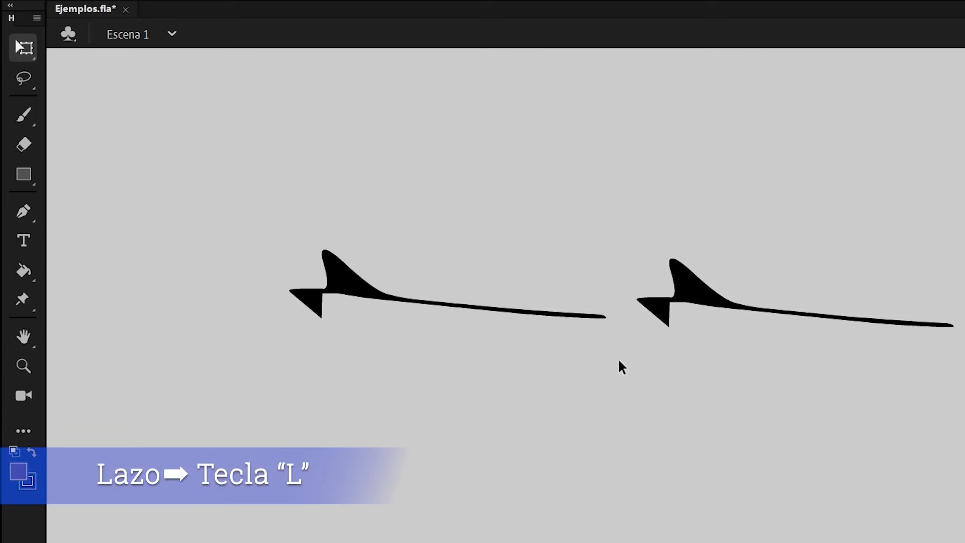
Cut off the peaked part of the left shape with the Lasso tool and move it above the remaining line.
{"action": "left_click", "coordinate": [24, 77]}
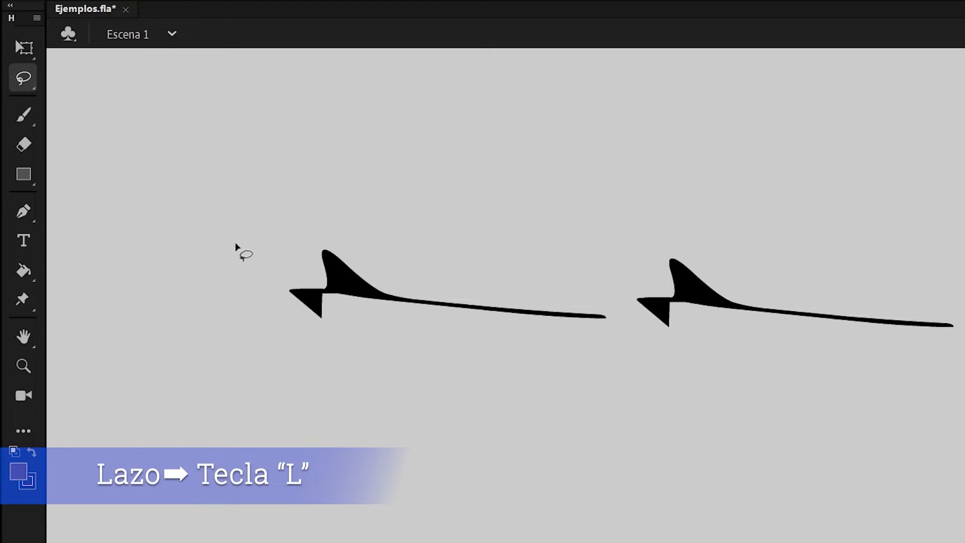
{"action": "mouse_move", "coordinate": [236, 246]}
{"action": "left_mouse_down"}
{"action": "mouse_move", "coordinate": [269, 302]}
{"action": "mouse_move", "coordinate": [238, 249]}
{"action": "left_mouse_up"}
{"action": "left_click_drag", "start_coordinate": [366, 280], "coordinate": [528, 141]}
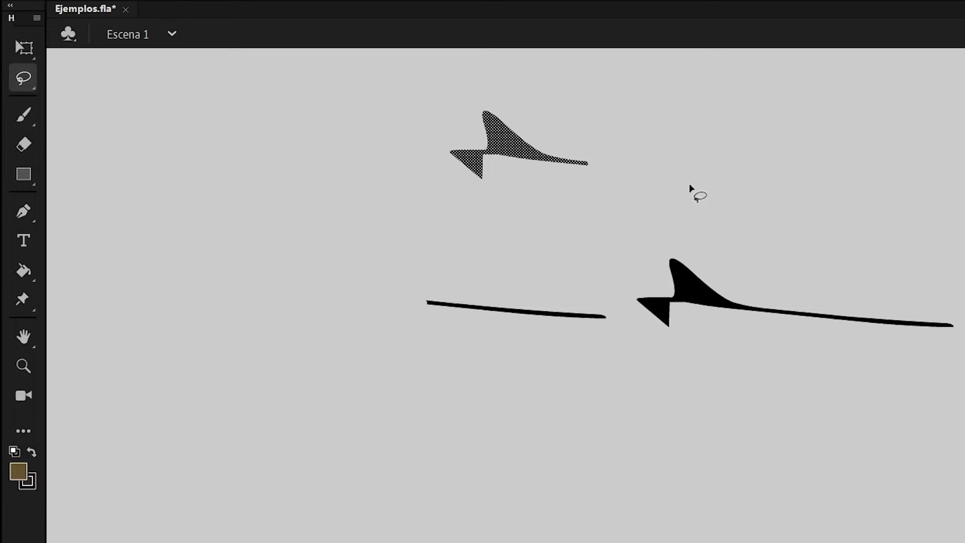
{"action": "left_click", "coordinate": [689, 187]}
Outline the peaked part of the right shape with the Polygon lasso tool and move it above its remaining line.
{"action": "left_click", "coordinate": [30, 89]}
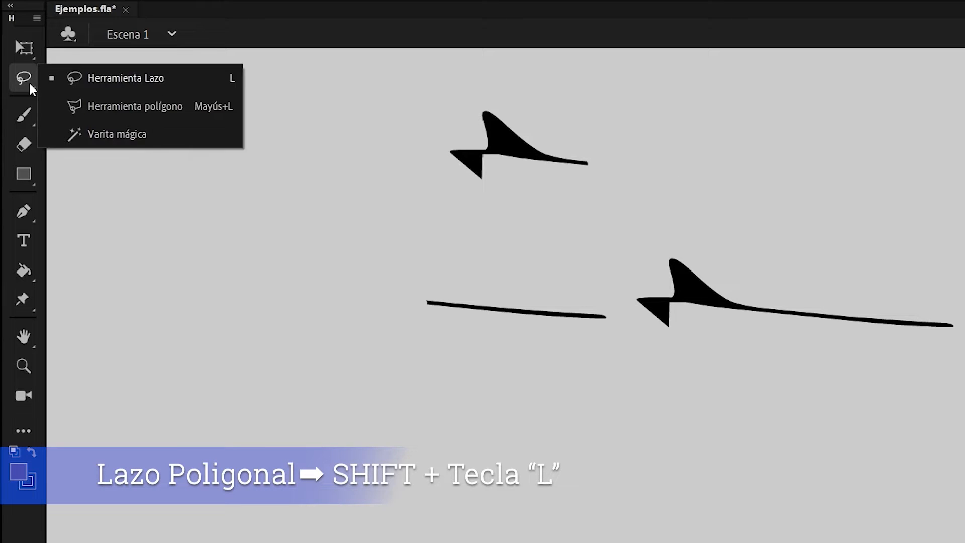
{"action": "left_click", "coordinate": [134, 106]}
{"action": "left_click", "coordinate": [617, 378]}
{"action": "left_click", "coordinate": [728, 387]}
{"action": "left_click", "coordinate": [777, 260]}
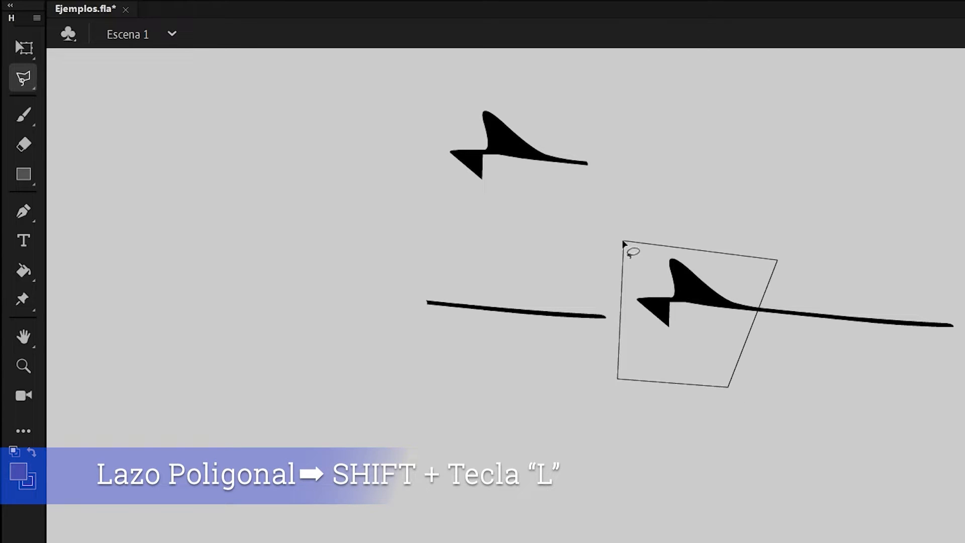
{"action": "double_click", "coordinate": [674, 285]}
{"action": "key", "text": "v"}
{"action": "left_click_drag", "start_coordinate": [712, 282], "coordinate": [799, 205]}
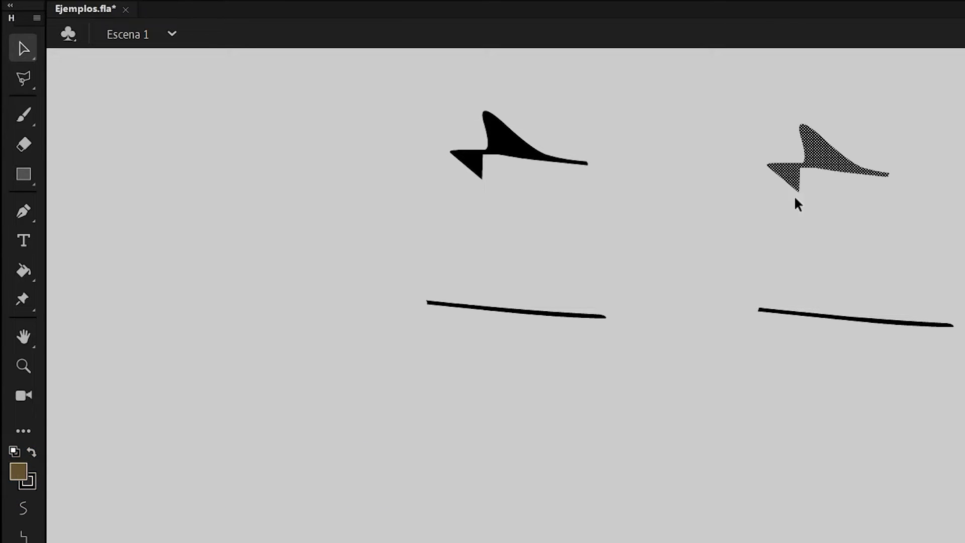
{"action": "left_click", "coordinate": [752, 243]}
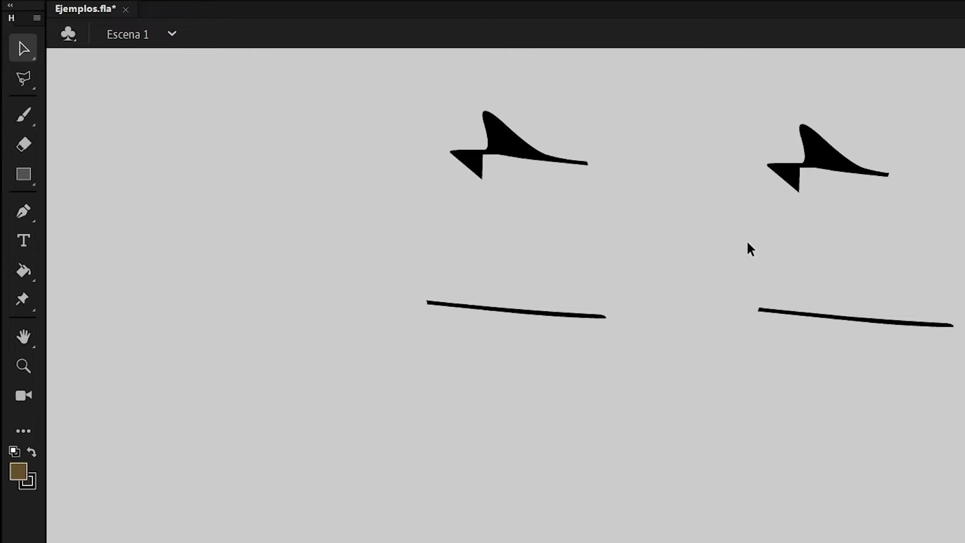
Paint a nearly vertical black stroke and a long wavy black stroke with the Classic Brush tool.
{"action": "left_click", "coordinate": [24, 115]}
{"action": "left_click", "coordinate": [111, 145]}
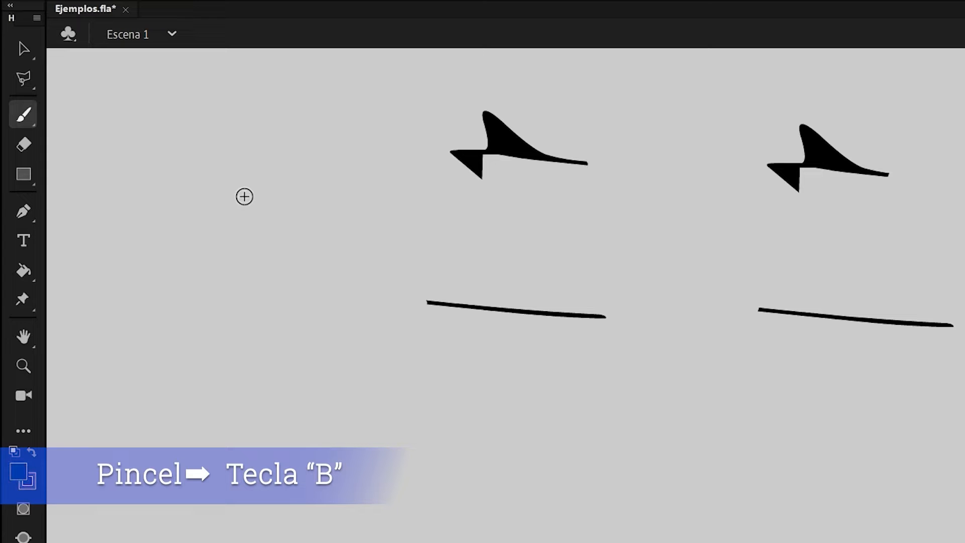
{"action": "left_click_drag", "start_coordinate": [246, 196], "coordinate": [283, 384]}
{"action": "mouse_move", "coordinate": [347, 453]}
{"action": "left_mouse_down"}
{"action": "mouse_move", "coordinate": [494, 413]}
{"action": "mouse_move", "coordinate": [676, 421]}
{"action": "mouse_move", "coordinate": [847, 490]}
{"action": "left_mouse_up"}
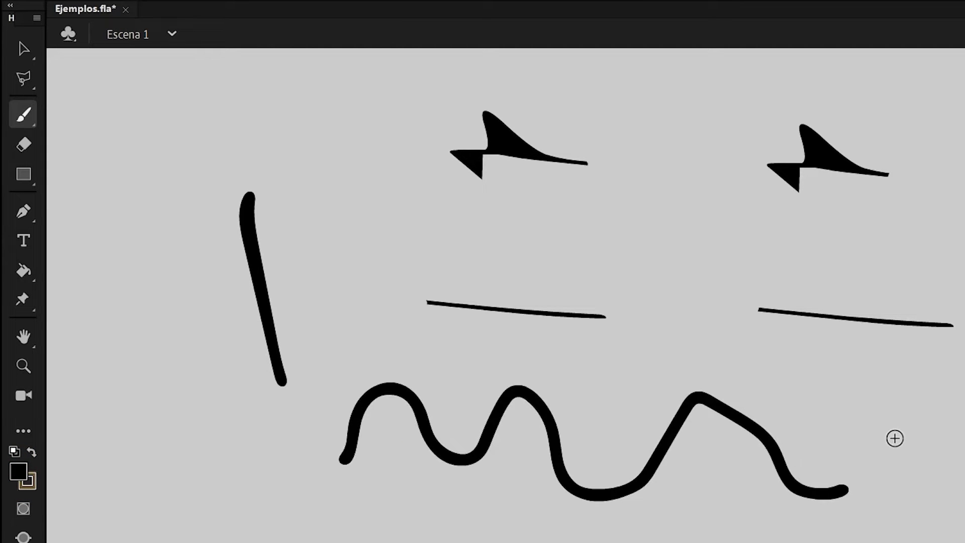
Set the brush fill colour to red and paint a diagonal stroke between the two peaked shapes.
{"action": "left_click", "coordinate": [18, 471]}
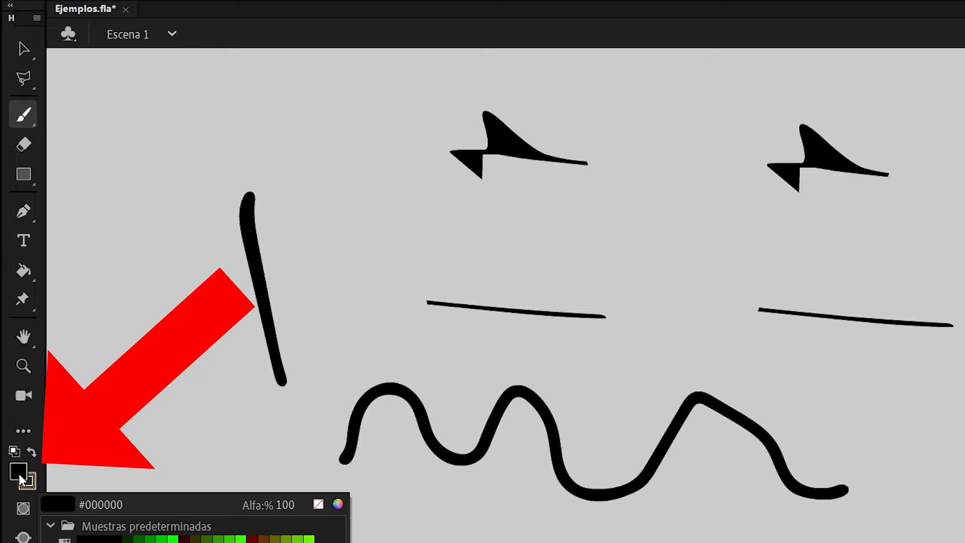
{"action": "key", "text": "Escape"}
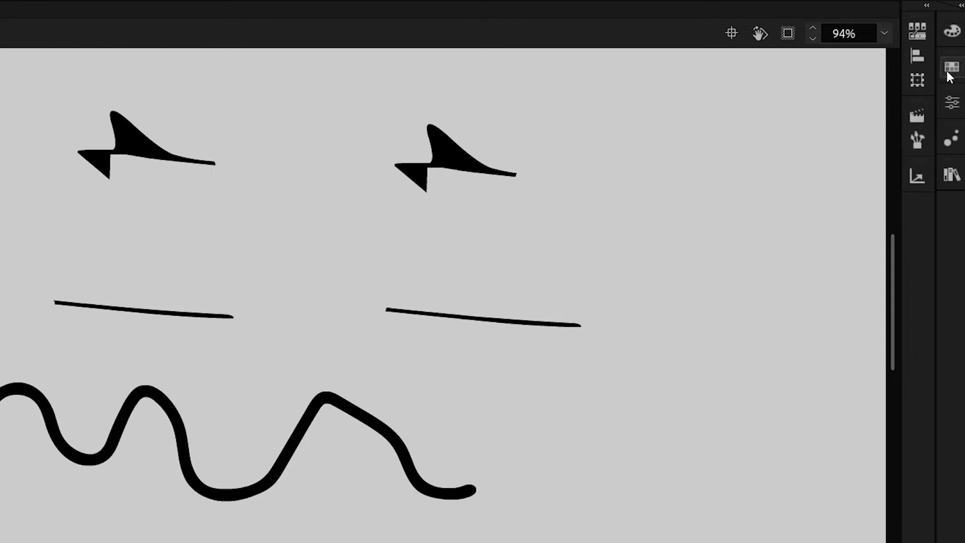
{"action": "left_click", "coordinate": [955, 32]}
{"action": "left_click", "coordinate": [710, 141]}
{"action": "left_click", "coordinate": [951, 104]}
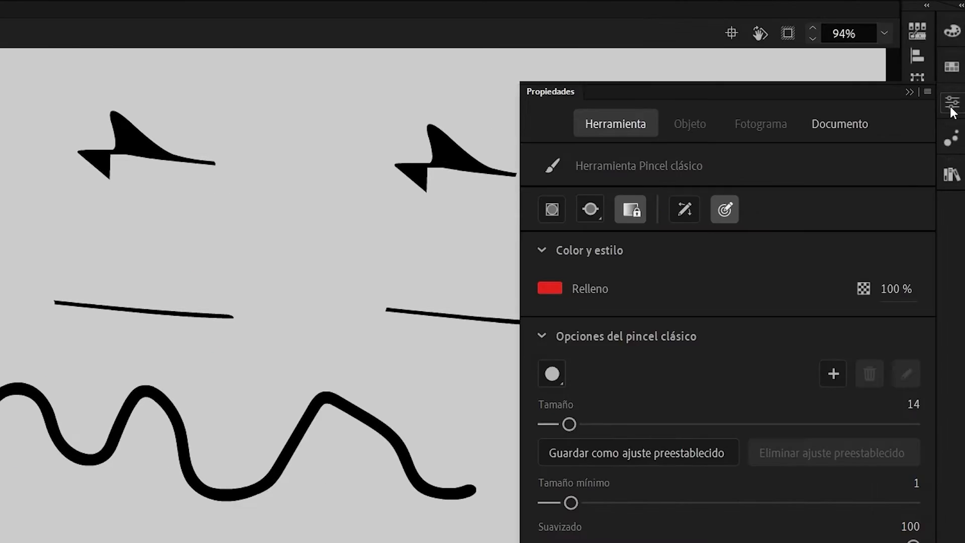
{"action": "left_click", "coordinate": [550, 288]}
{"action": "key", "text": "Escape"}
{"action": "left_click_drag", "start_coordinate": [255, 211], "coordinate": [453, 264]}
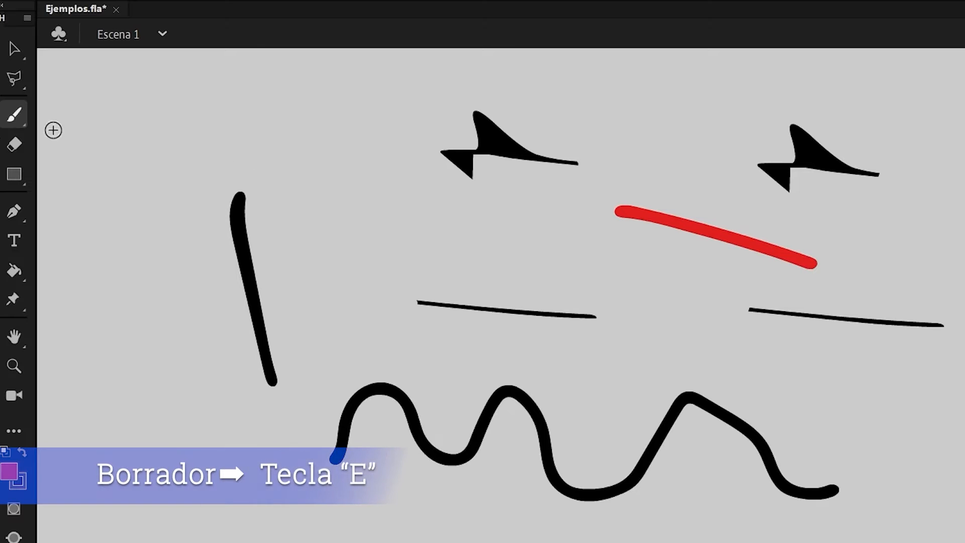
Erase gaps across the nearly vertical black stroke with the Eraser tool and inspect the eraser's mode options.
{"action": "left_click", "coordinate": [15, 145]}
{"action": "mouse_move", "coordinate": [266, 177]}
{"action": "left_mouse_down"}
{"action": "mouse_move", "coordinate": [206, 312]}
{"action": "mouse_move", "coordinate": [269, 328]}
{"action": "mouse_move", "coordinate": [231, 344]}
{"action": "mouse_move", "coordinate": [312, 360]}
{"action": "left_mouse_up"}
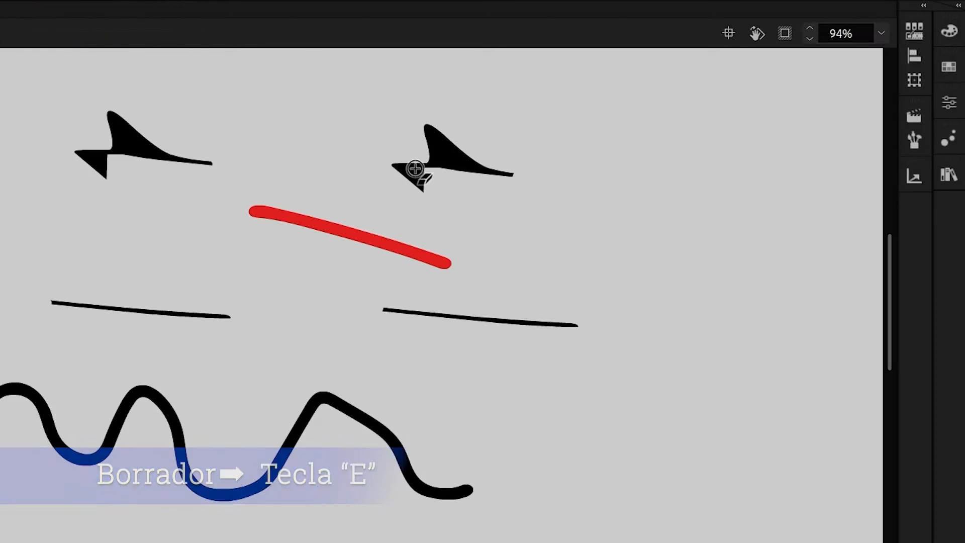
{"action": "left_click", "coordinate": [950, 105]}
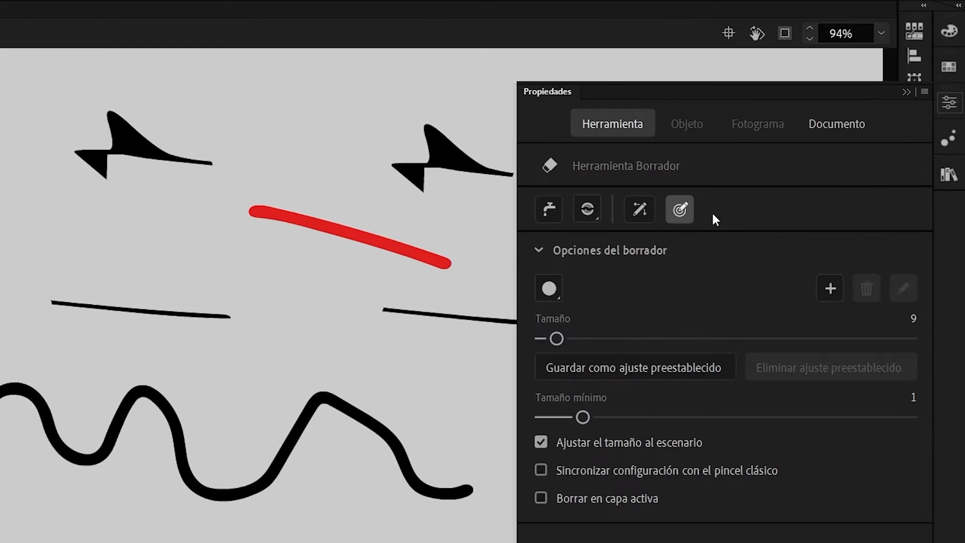
{"action": "left_click", "coordinate": [584, 210]}
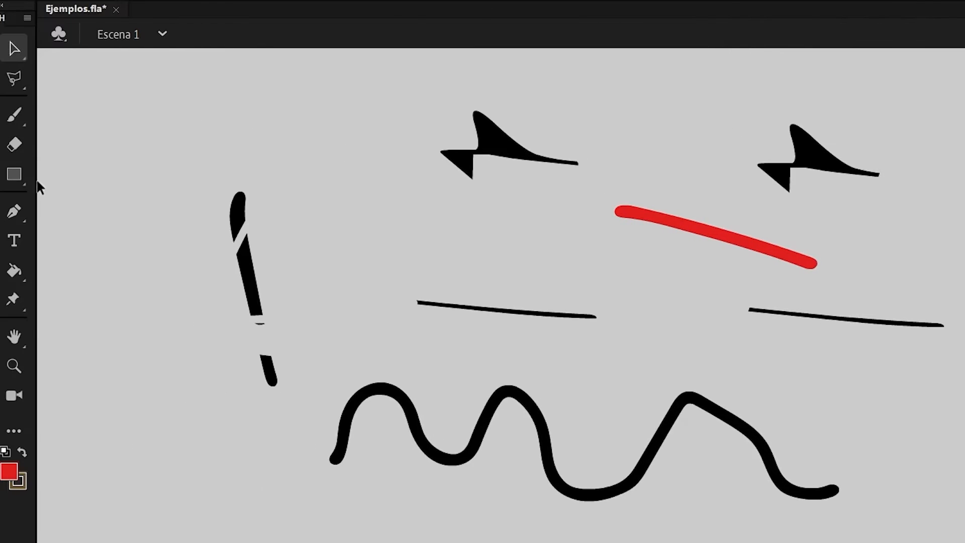
Draw a red square with the Rectangle tool between the nearly vertical stroke and the first peaked shape.
{"action": "left_click", "coordinate": [14, 174]}
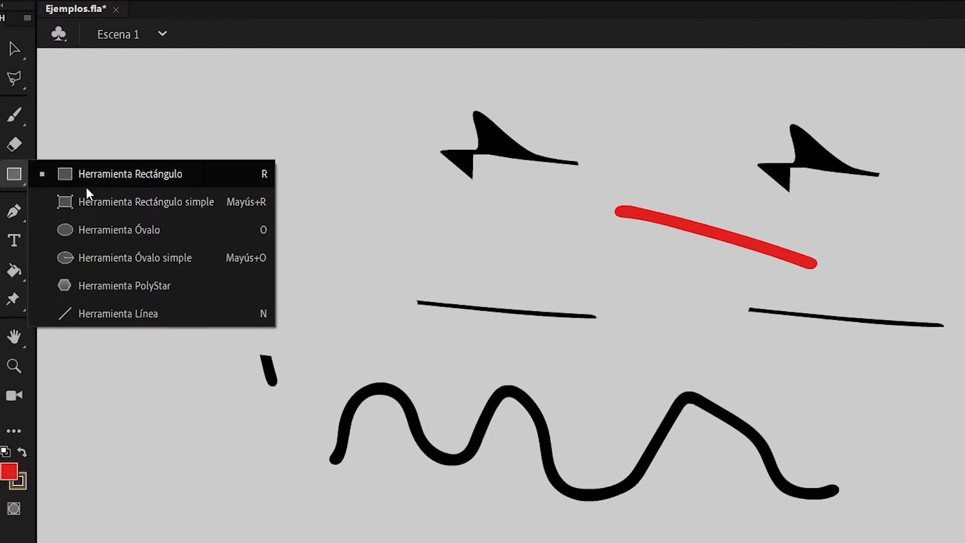
{"action": "left_click", "coordinate": [86, 187]}
{"action": "left_click_drag", "start_coordinate": [272, 102], "coordinate": [407, 238]}
Draw a red circle beside the second peaked shape with the Oval tool and a thin straight line below it with the Line tool.
{"action": "left_click", "coordinate": [14, 174]}
{"action": "left_click", "coordinate": [119, 230]}
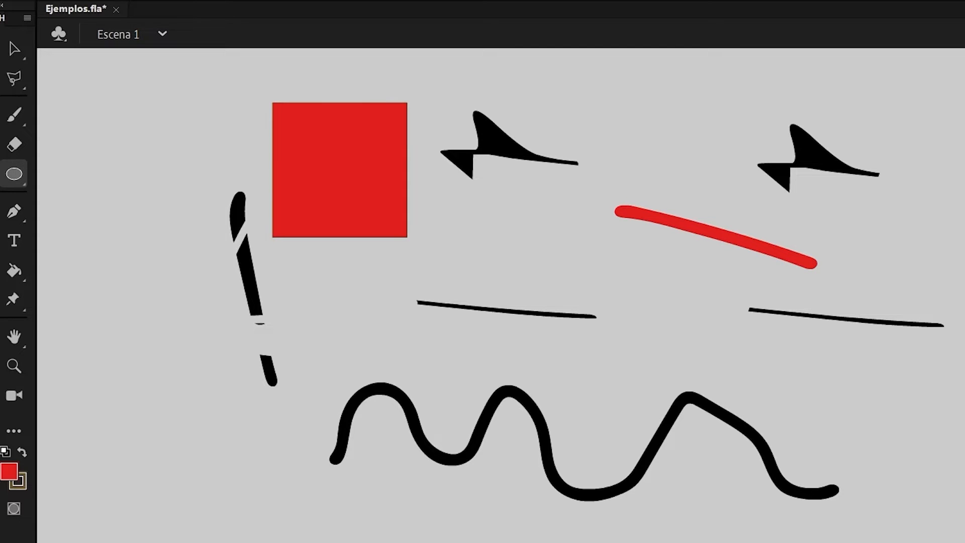
{"action": "left_click", "coordinate": [22, 179]}
{"action": "left_click", "coordinate": [100, 309]}
Draw a red pentagon over the thin straight line with the PolyStar tool.
{"action": "left_click", "coordinate": [15, 174]}
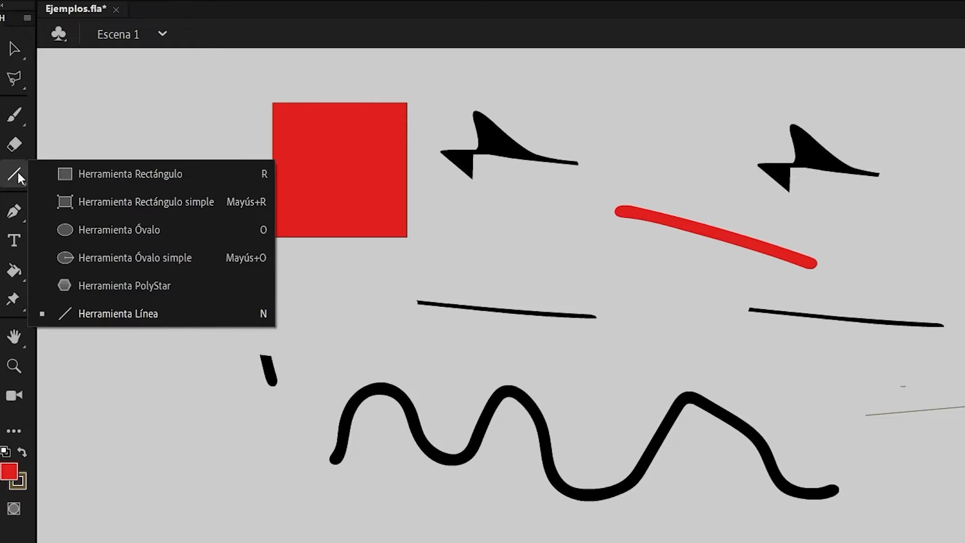
{"action": "left_click", "coordinate": [190, 282]}
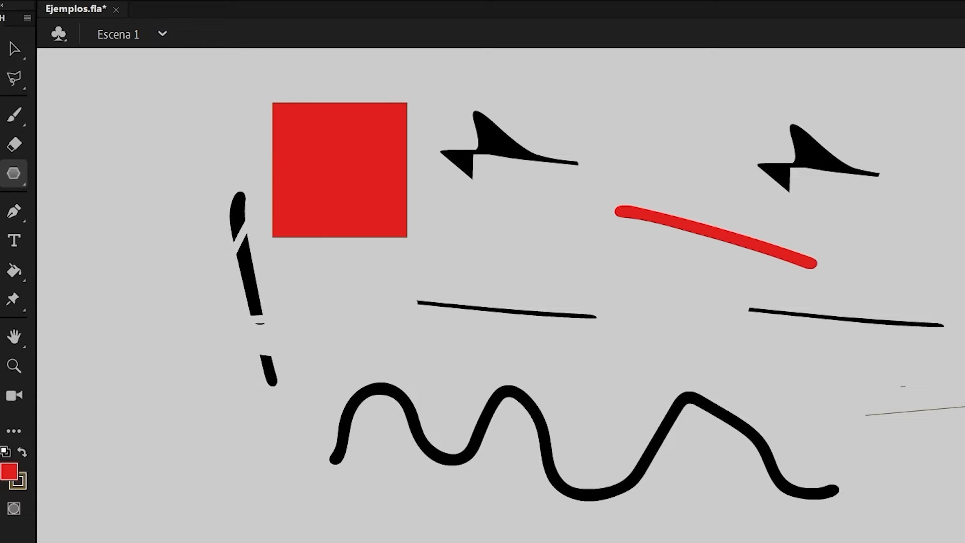
{"action": "left_click_drag", "start_coordinate": [669, 467], "coordinate": [691, 511]}
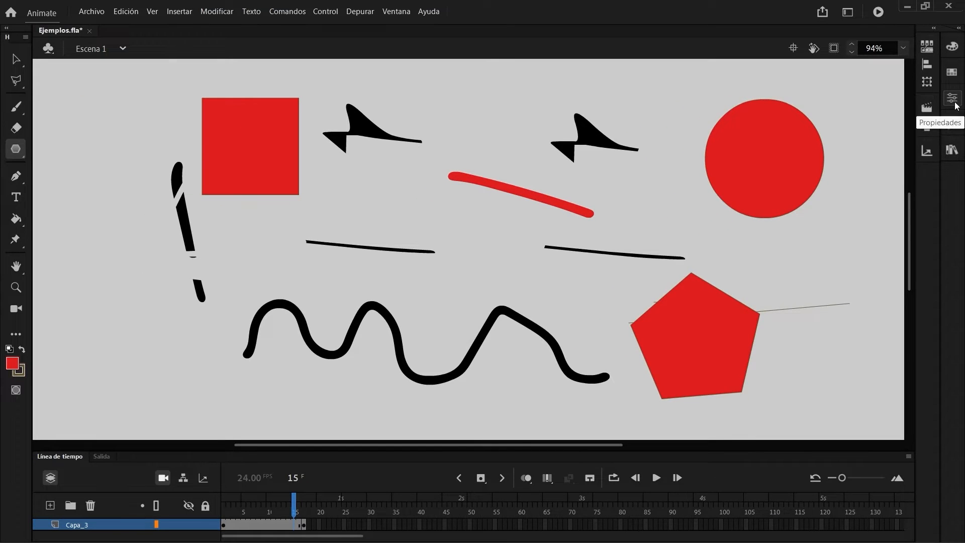
Set the PolyStar style to Estrella and draw a red five-pointed star to the left of the wavy stroke.
{"action": "left_click", "coordinate": [964, 101]}
{"action": "scroll", "coordinate": [797, 457], "scroll_direction": "down", "scroll_amount": 3}
{"action": "left_click", "coordinate": [762, 429]}
{"action": "left_click", "coordinate": [778, 461]}
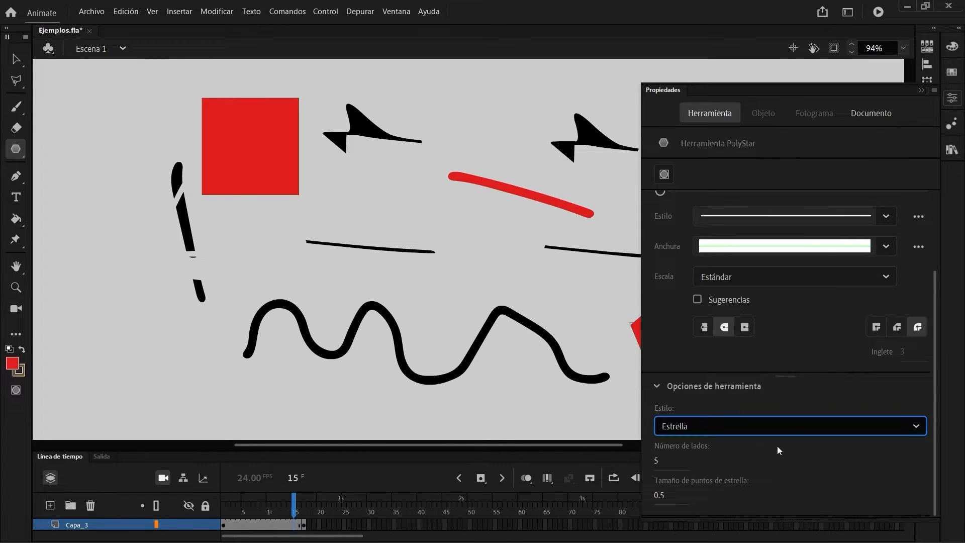
{"action": "left_click_drag", "start_coordinate": [84, 329], "coordinate": [117, 370]}
Draw a closed outline with the Pen tool below the pentagon, using straight segments along its upper side and curves along its lower side.
{"action": "scroll", "coordinate": [323, 279], "scroll_direction": "down", "scroll_amount": 2}
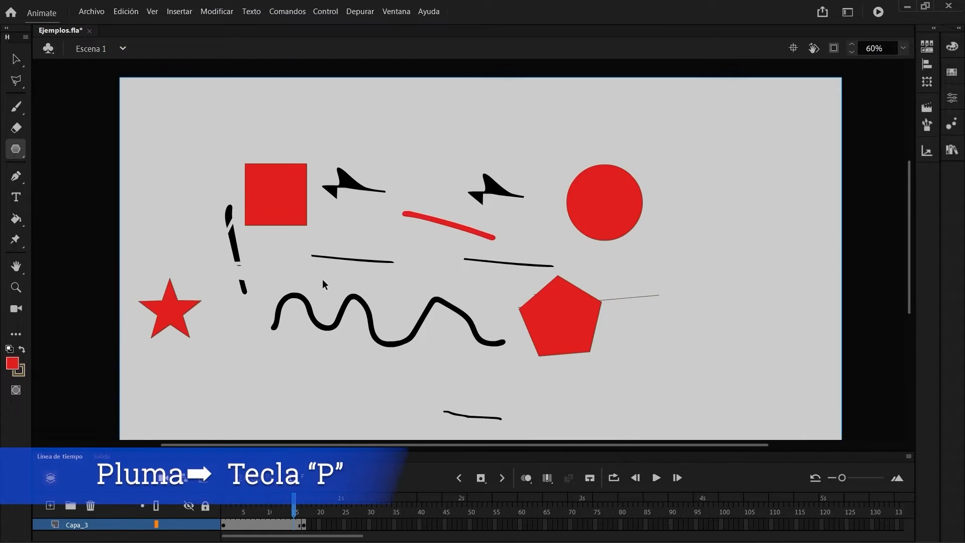
{"action": "left_click_drag", "start_coordinate": [709, 283], "coordinate": [532, 225]}
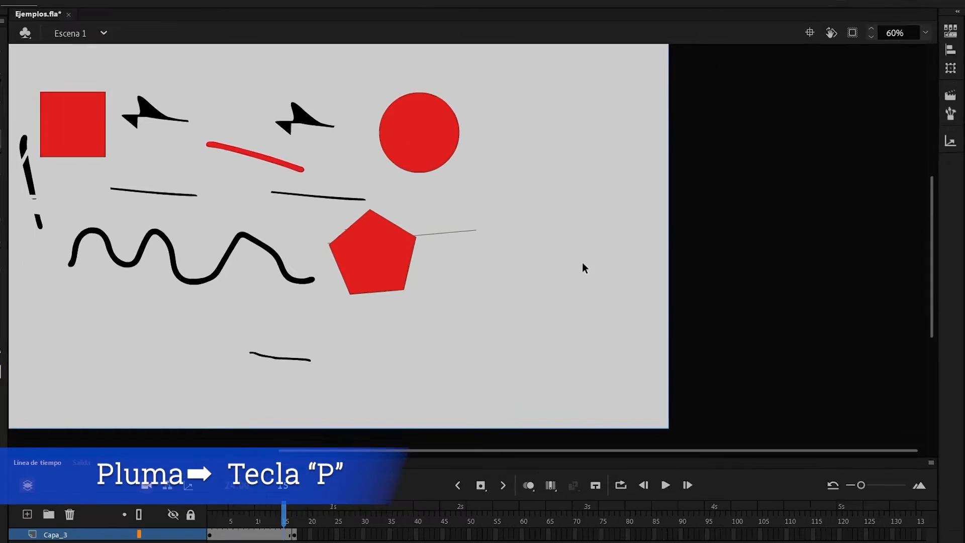
{"action": "scroll", "coordinate": [582, 263], "scroll_direction": "up", "scroll_amount": 2}
{"action": "left_click_drag", "start_coordinate": [516, 282], "coordinate": [576, 199]}
{"action": "left_click_drag", "start_coordinate": [620, 136], "coordinate": [623, 150]}
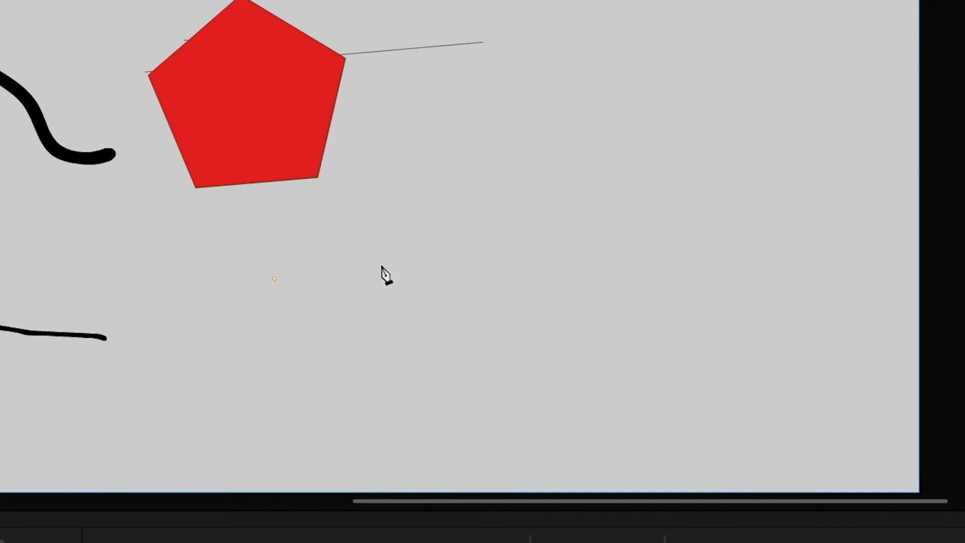
{"action": "left_click", "coordinate": [501, 242]}
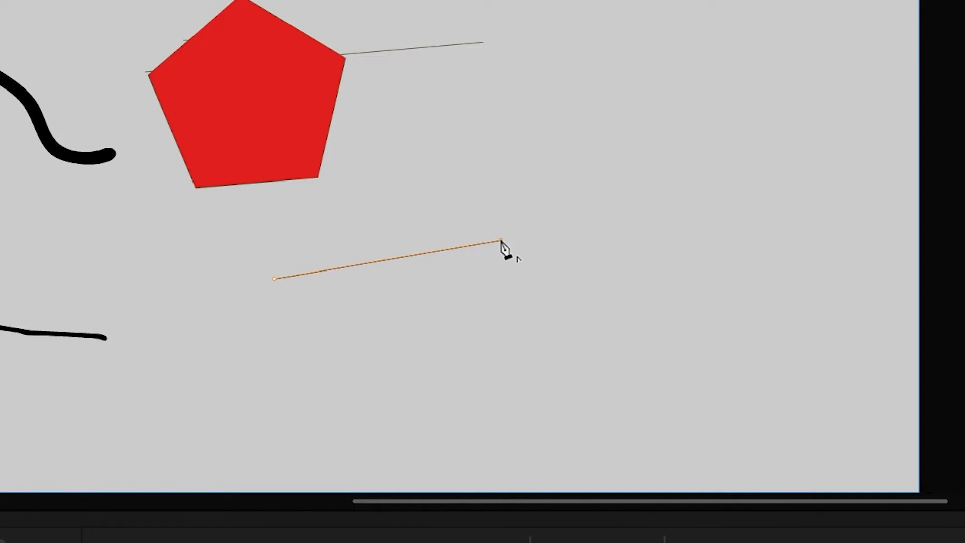
{"action": "left_click", "coordinate": [681, 297]}
{"action": "left_click_drag", "start_coordinate": [627, 376], "coordinate": [568, 385]}
{"action": "left_click_drag", "start_coordinate": [442, 386], "coordinate": [364, 346]}
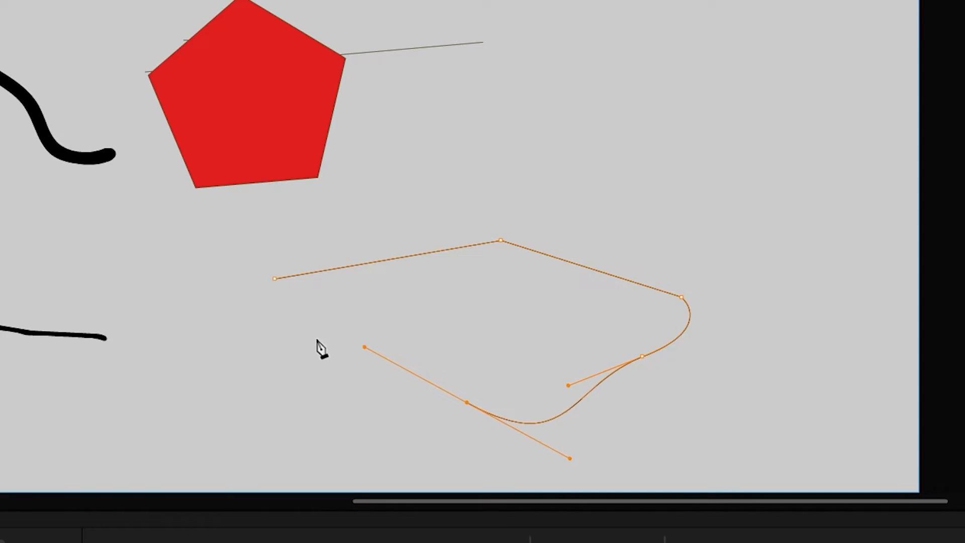
{"action": "left_click", "coordinate": [275, 279]}
{"action": "key", "text": "Escape"}
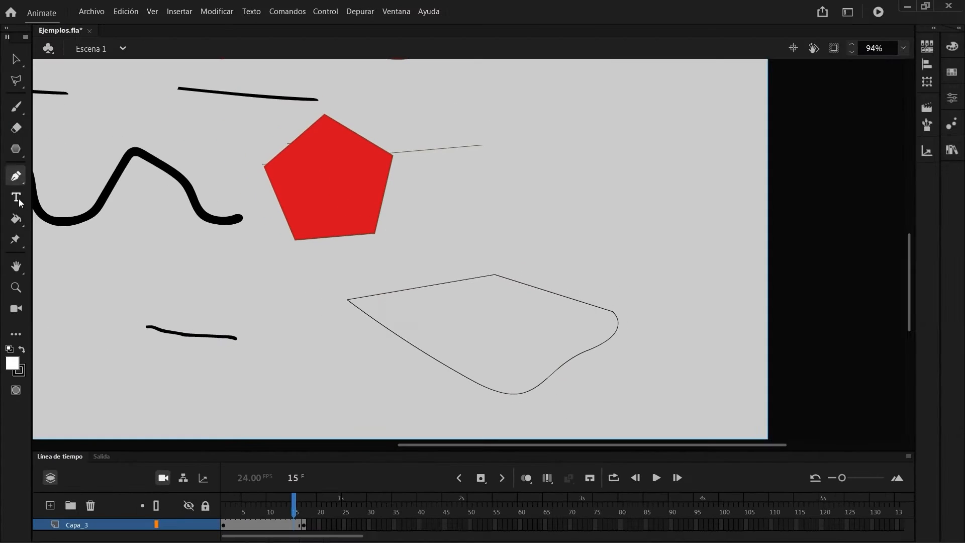
Add the text SUSCRIBETE to the right of the pentagon with the Text tool.
{"action": "left_click", "coordinate": [16, 197]}
{"action": "left_click", "coordinate": [626, 102]}
{"action": "type", "text": "suscri"}
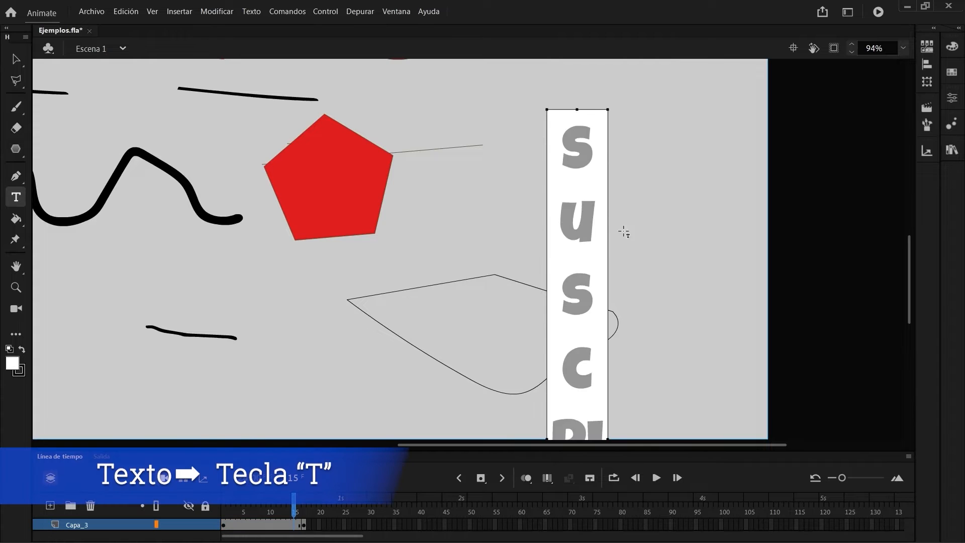
Widen the SUSCRIBETE text box into a single horizontal line, place it beside the pentagon and inspect its properties.
{"action": "left_click", "coordinate": [16, 59]}
{"action": "left_click", "coordinate": [75, 85]}
{"action": "scroll", "coordinate": [614, 243], "scroll_direction": "down", "scroll_amount": 2}
{"action": "key", "text": "t"}
{"action": "scroll", "coordinate": [583, 371], "scroll_direction": "down", "scroll_amount": 5}
{"action": "left_click", "coordinate": [585, 373]}
{"action": "left_click_drag", "start_coordinate": [596, 374], "coordinate": [790, 144]}
{"action": "key", "text": "Escape"}
{"action": "left_click_drag", "start_coordinate": [722, 130], "coordinate": [618, 153]}
{"action": "scroll", "coordinate": [614, 147], "scroll_direction": "up", "scroll_amount": 4}
{"action": "left_click", "coordinate": [951, 98]}
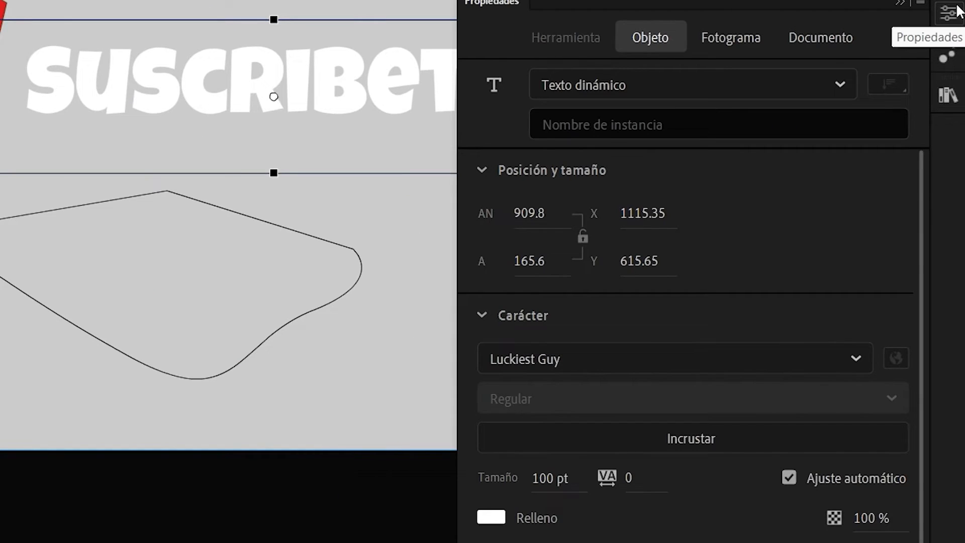
{"action": "key", "text": "t"}
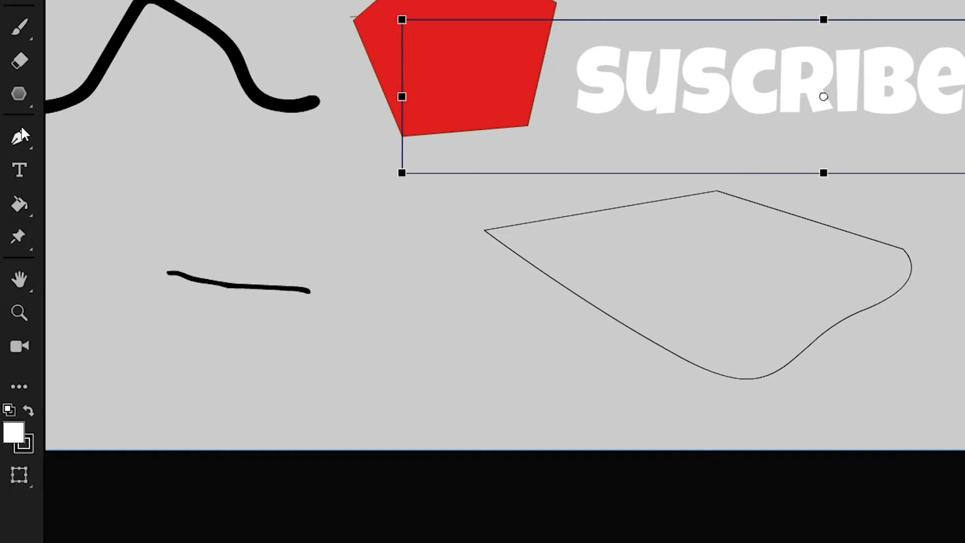
Fill the pen-drawn outline with white using the Paint Bucket, and recolour the SUSCRIBETE text and the pentagon olive.
{"action": "left_click", "coordinate": [20, 203]}
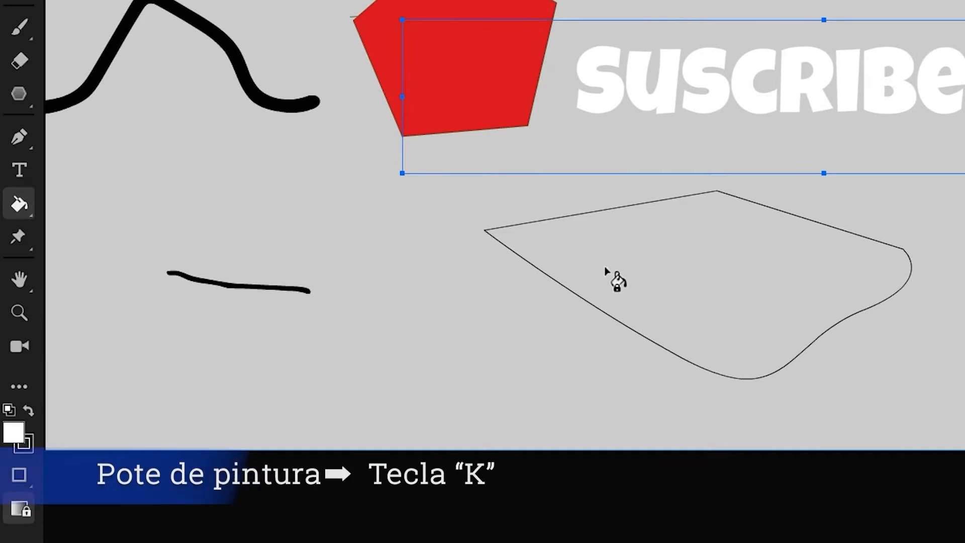
{"action": "left_click", "coordinate": [618, 273]}
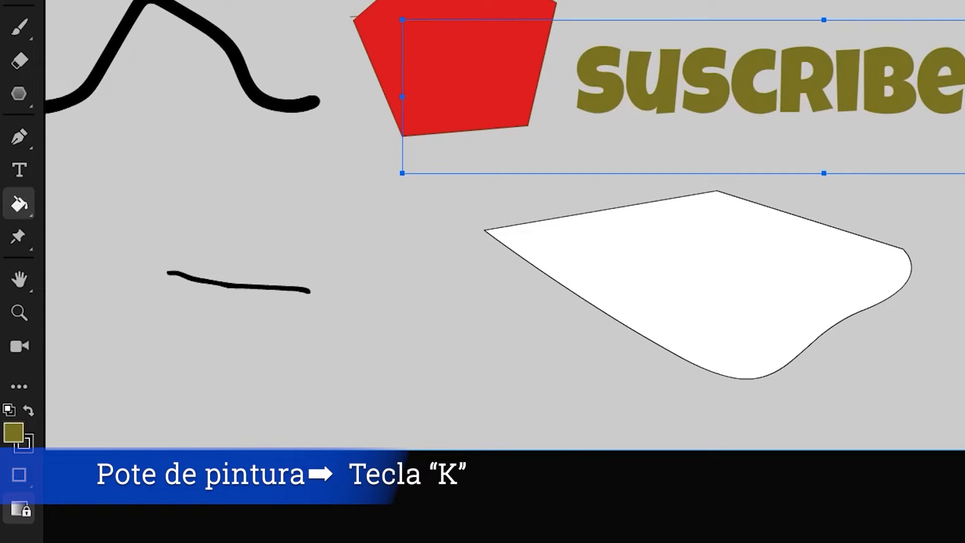
{"action": "left_click", "coordinate": [487, 11]}
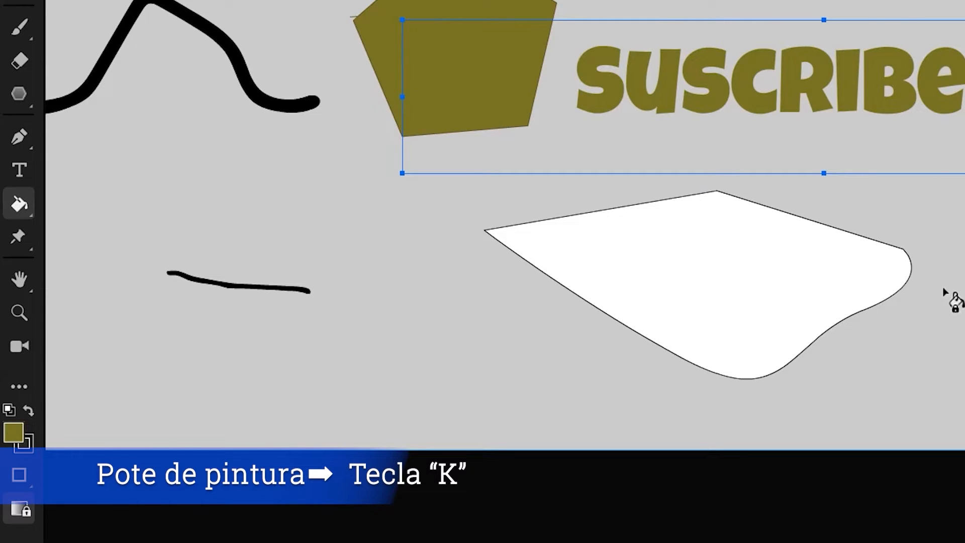
Paint an olive, nearly closed loop below the short black line with the brush and fill its interior with the Paint Bucket.
{"action": "key", "text": "b"}
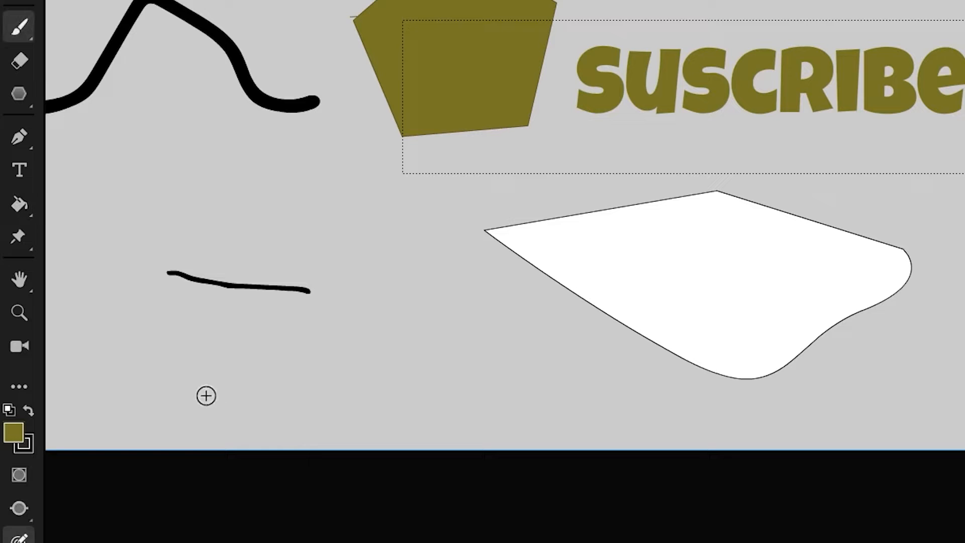
{"action": "mouse_move", "coordinate": [204, 395]}
{"action": "left_mouse_down"}
{"action": "mouse_move", "coordinate": [308, 349]}
{"action": "mouse_move", "coordinate": [366, 393]}
{"action": "mouse_move", "coordinate": [290, 428]}
{"action": "mouse_move", "coordinate": [197, 409]}
{"action": "left_mouse_up"}
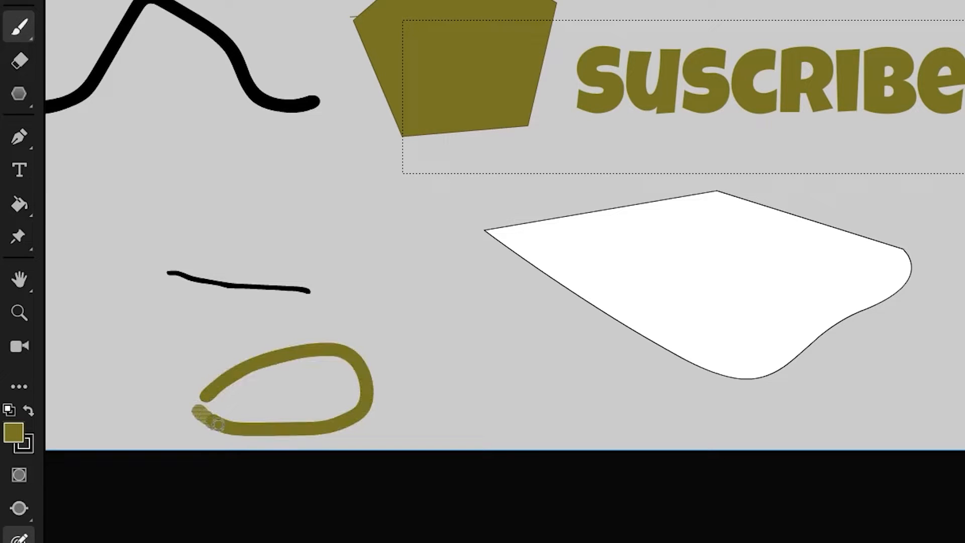
{"action": "left_click", "coordinate": [23, 197]}
{"action": "left_click", "coordinate": [268, 397]}
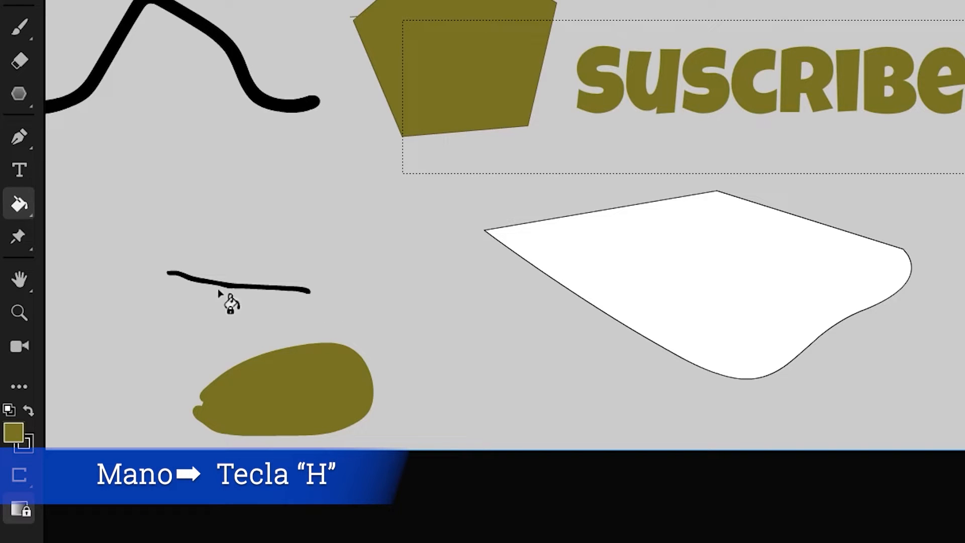
Pan across the drawn shapes with the Hand tool and zoom the stage out and in.
{"action": "left_click", "coordinate": [20, 278]}
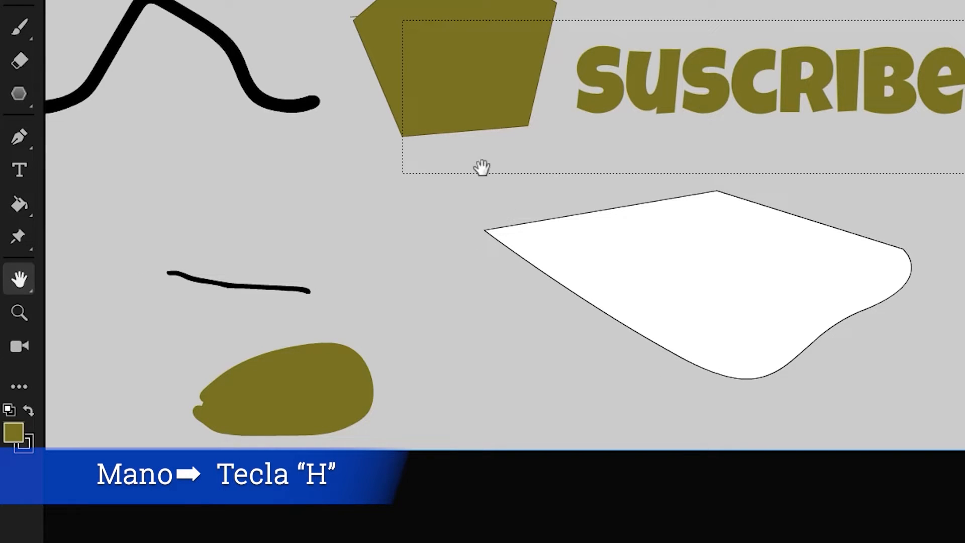
{"action": "left_click_drag", "start_coordinate": [420, 144], "coordinate": [857, 392]}
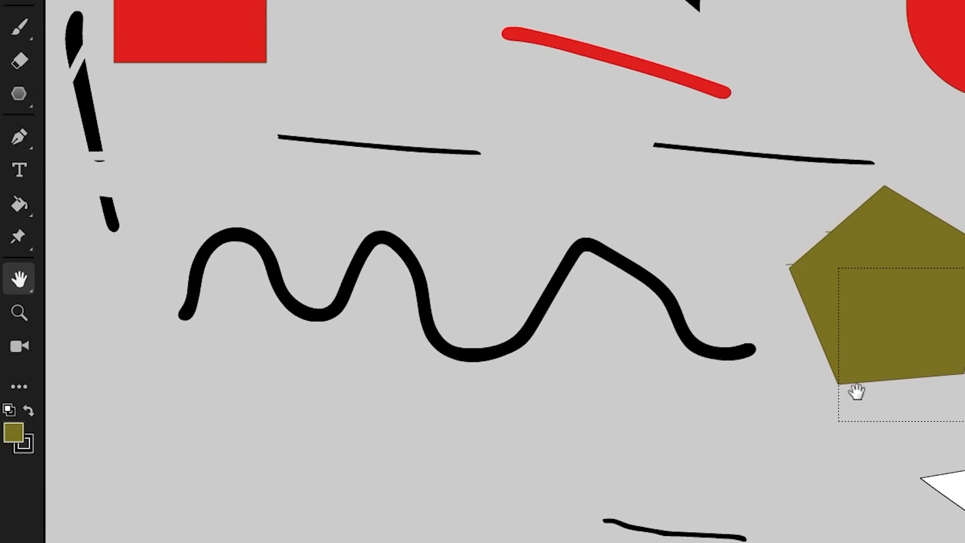
{"action": "left_click_drag", "start_coordinate": [831, 162], "coordinate": [712, 266]}
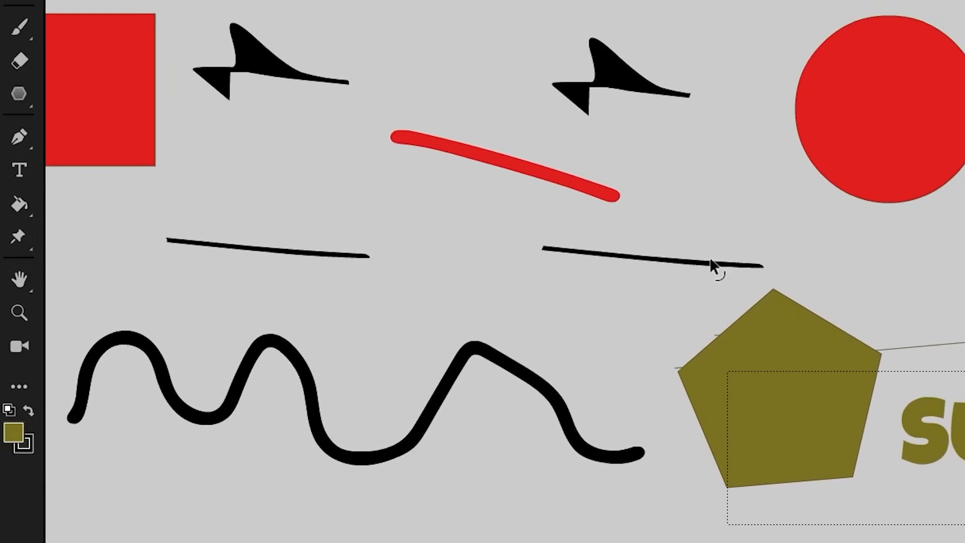
{"action": "left_click_drag", "start_coordinate": [702, 162], "coordinate": [767, 0]}
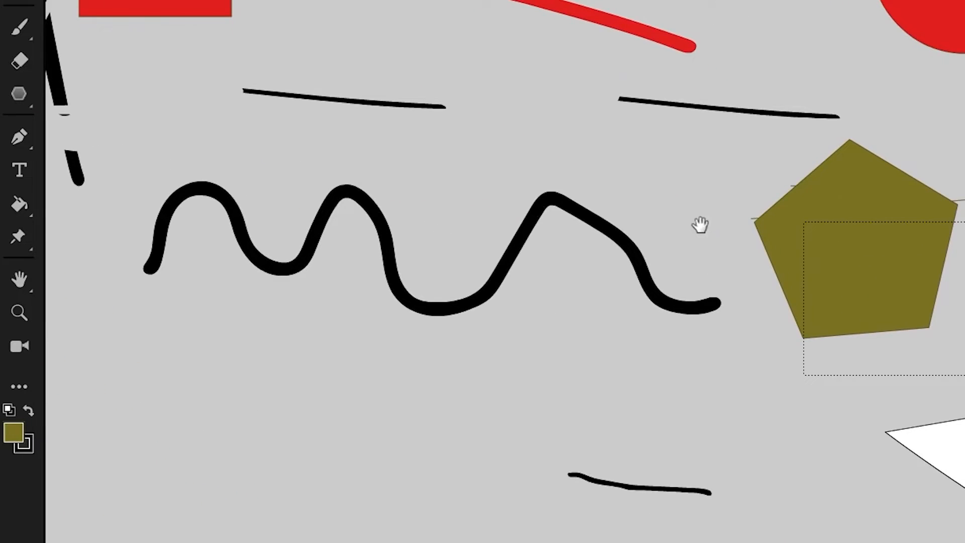
{"action": "left_click_drag", "start_coordinate": [700, 225], "coordinate": [747, 175]}
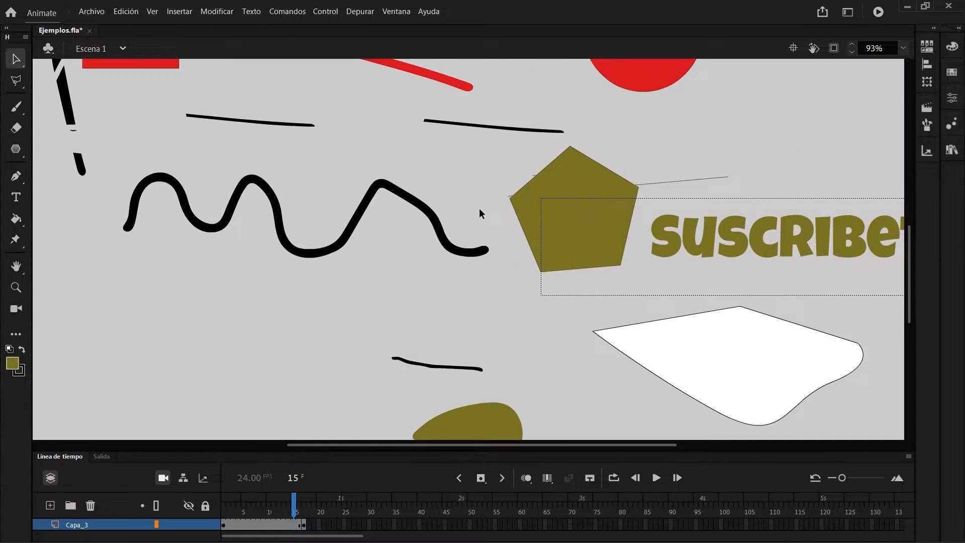
{"action": "scroll", "coordinate": [479, 208], "scroll_direction": "down", "scroll_amount": 5}
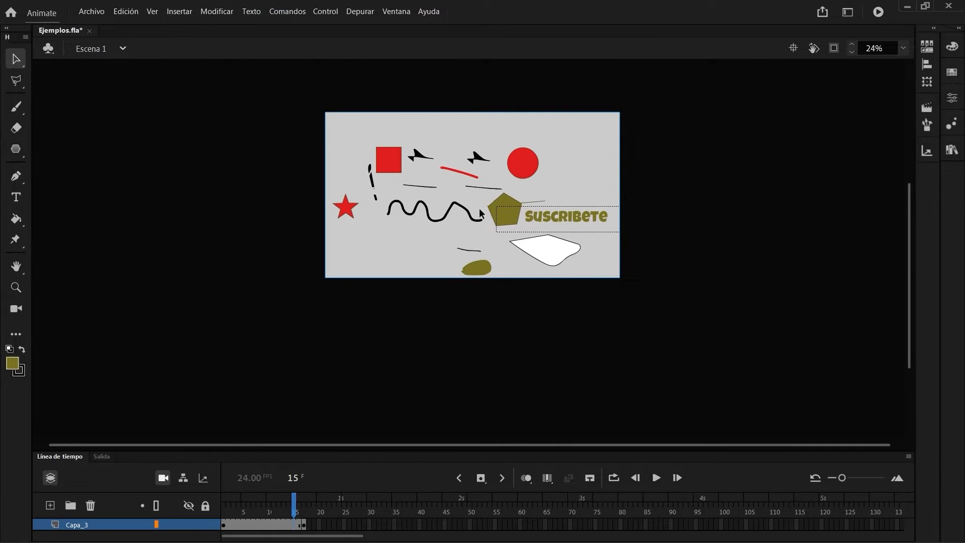
{"action": "scroll", "coordinate": [478, 208], "scroll_direction": "up", "scroll_amount": 4}
{"action": "scroll", "coordinate": [479, 208], "scroll_direction": "down", "scroll_amount": 2}
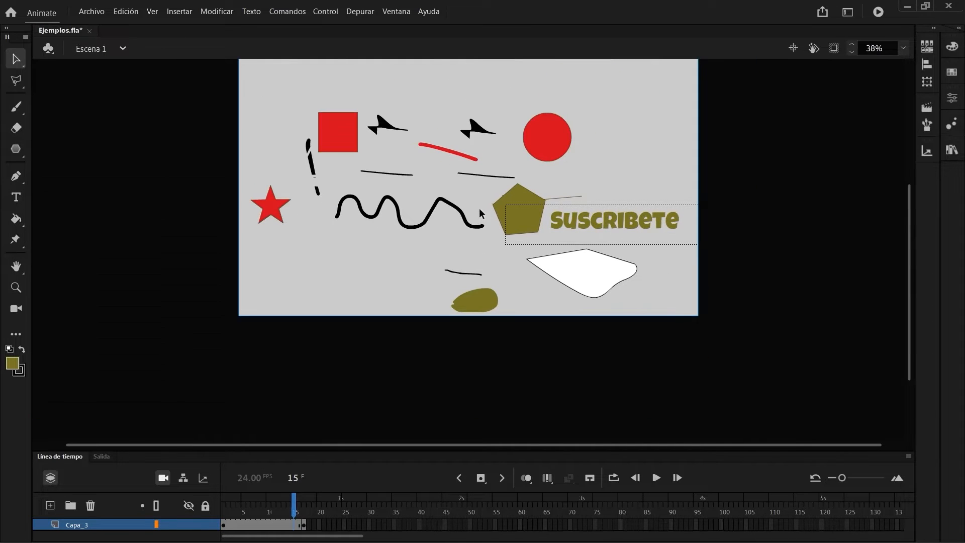
Centre the stage in the window and enlarge its view to 56%.
{"action": "left_click", "coordinate": [794, 49]}
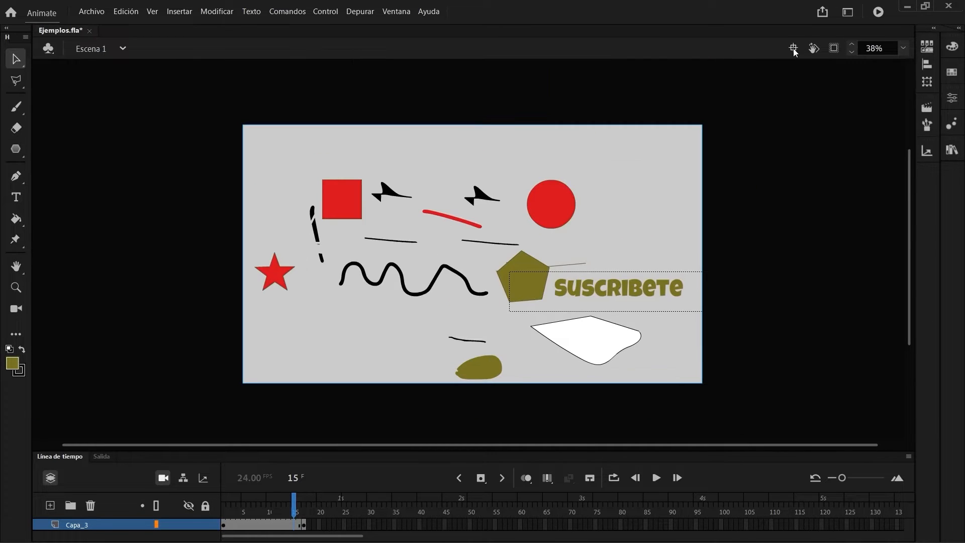
{"action": "left_click", "coordinate": [904, 48]}
{"action": "left_click", "coordinate": [876, 76]}
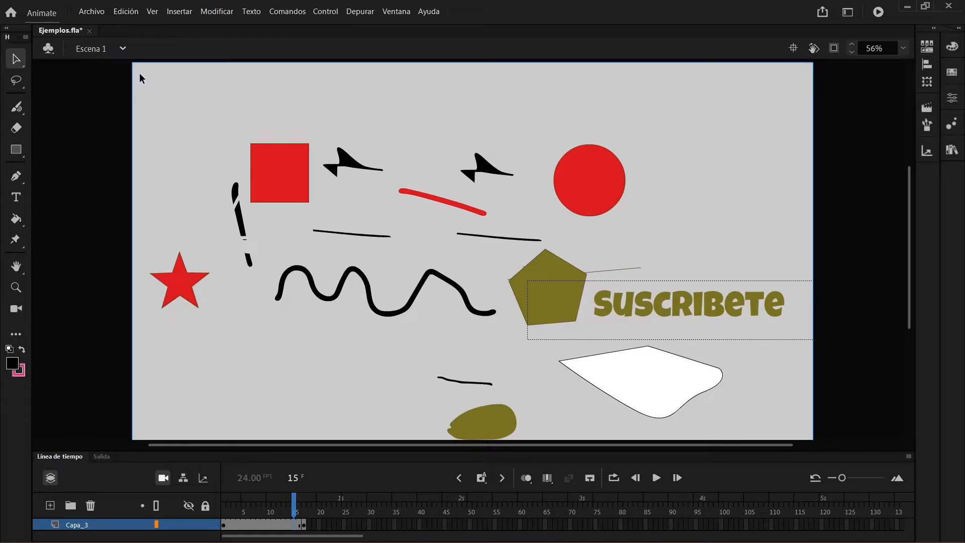
Select all the example shapes on the stage and delete them.
{"action": "mouse_move", "coordinate": [140, 73]}
{"action": "left_mouse_down"}
{"action": "mouse_move", "coordinate": [250, 267]}
{"action": "mouse_move", "coordinate": [578, 395]}
{"action": "mouse_move", "coordinate": [799, 442]}
{"action": "left_mouse_up"}
{"action": "key", "text": "Delete"}
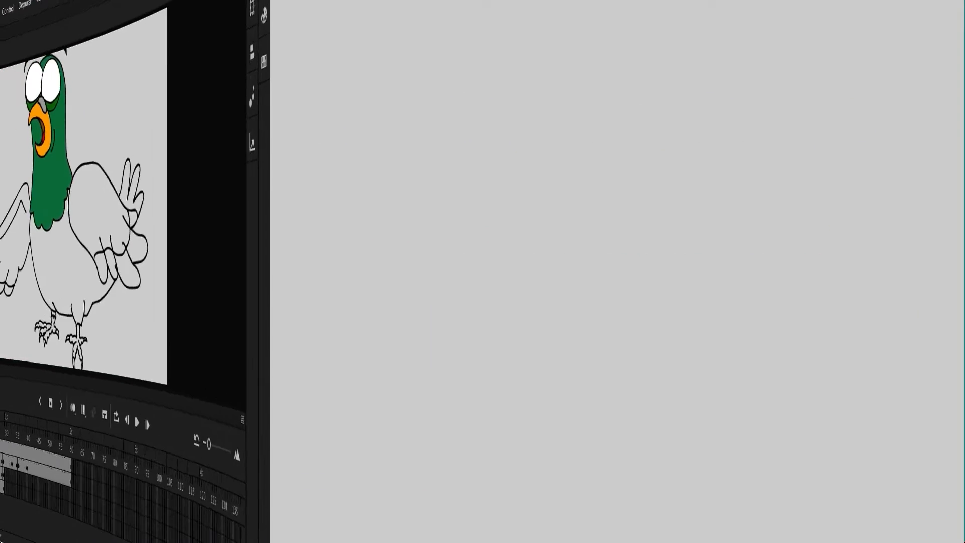
Scrub the timeline of Escena 04.fla to frame 53 to review the pigeon animation.
{"action": "left_click_drag", "start_coordinate": [231, 431], "coordinate": [473, 480]}
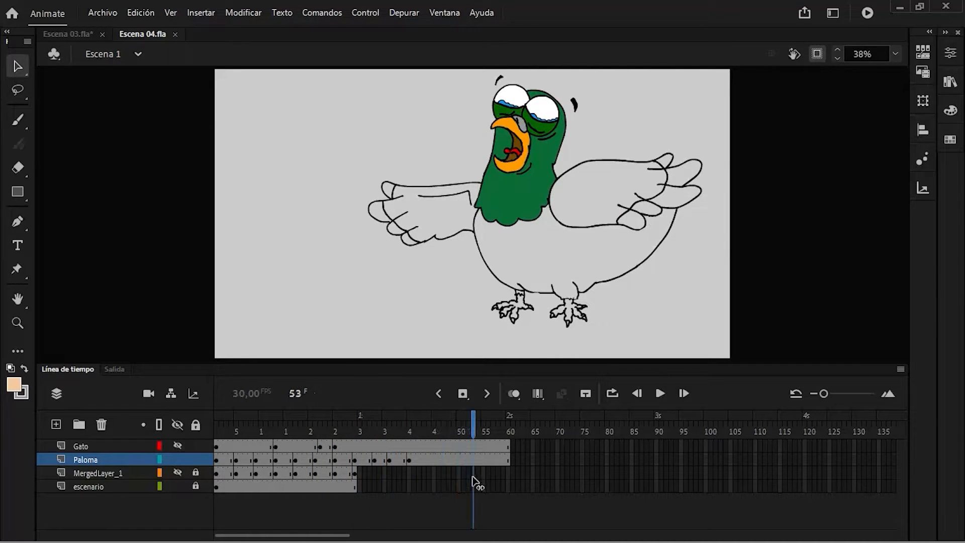
Scrub the character line-up's timeline from frame 1 to frame 21 to review its keyframes.
{"action": "left_click_drag", "start_coordinate": [227, 429], "coordinate": [467, 480]}
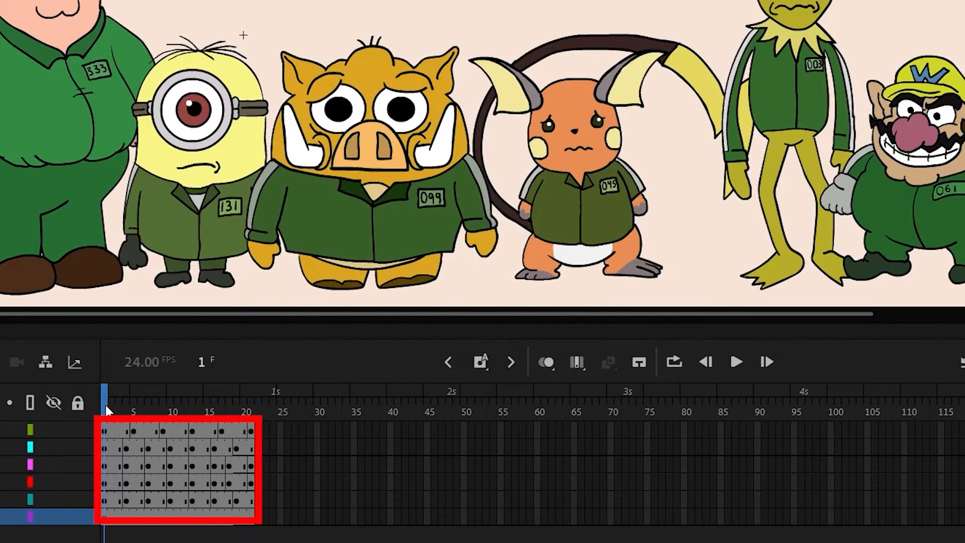
{"action": "left_click_drag", "start_coordinate": [107, 410], "coordinate": [257, 429]}
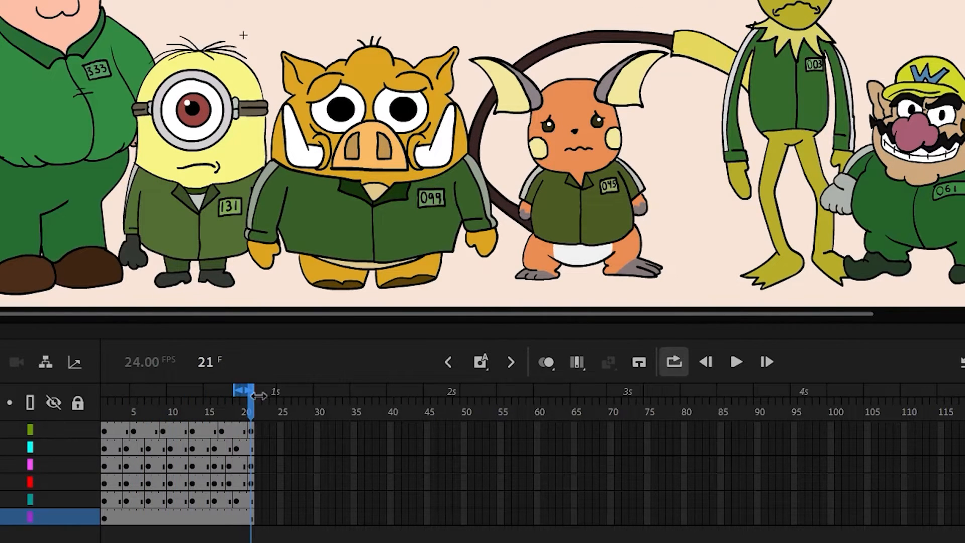
Set the loop range to frames 1 to 21, play the line-up animation, and scrub Escena 03.fla onward from frame 69.
{"action": "left_click_drag", "start_coordinate": [178, 387], "coordinate": [104, 388]}
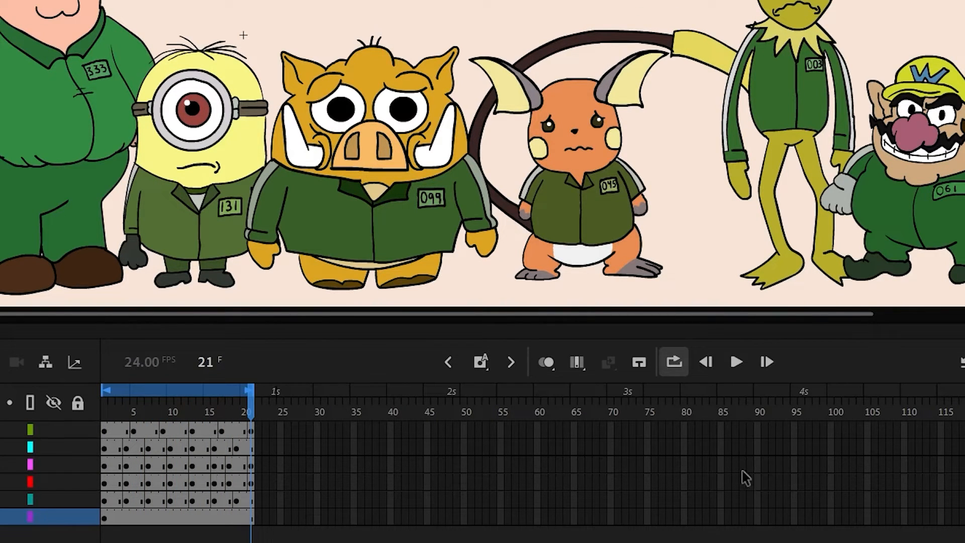
{"action": "key", "text": "Return"}
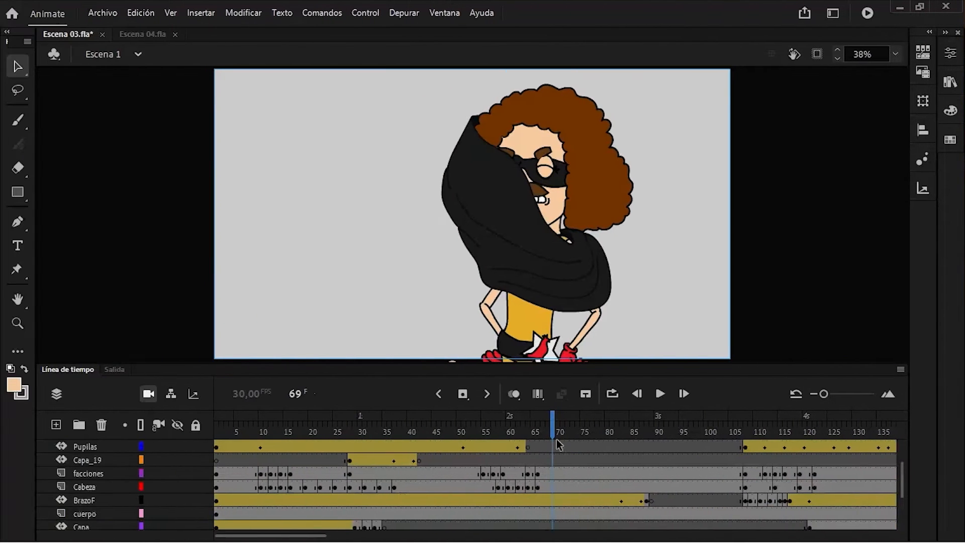
{"action": "left_click_drag", "start_coordinate": [552, 433], "coordinate": [657, 447]}
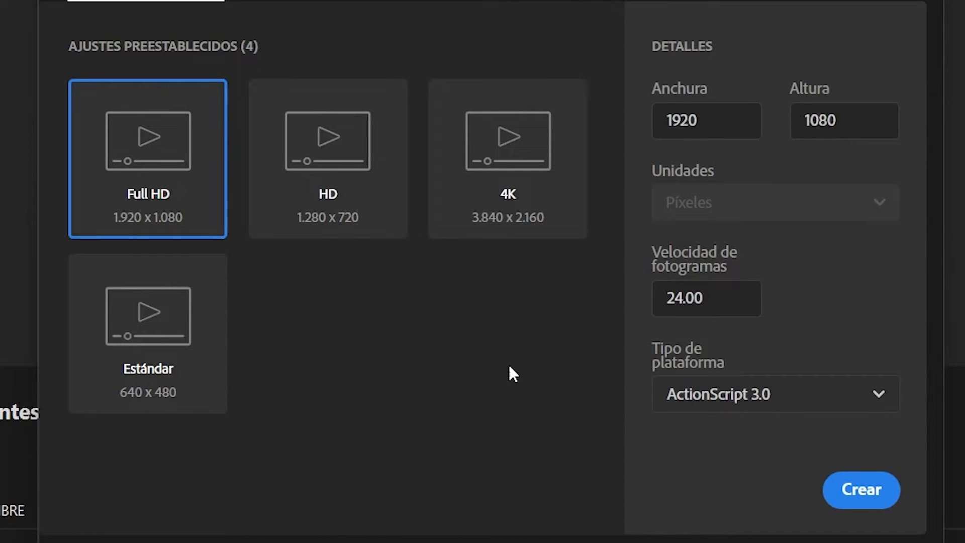
Create a Full HD 1920 x 1080 ActionScript 3.0 document at 24 fps and show the stage at 55%.
{"action": "left_click", "coordinate": [859, 491]}
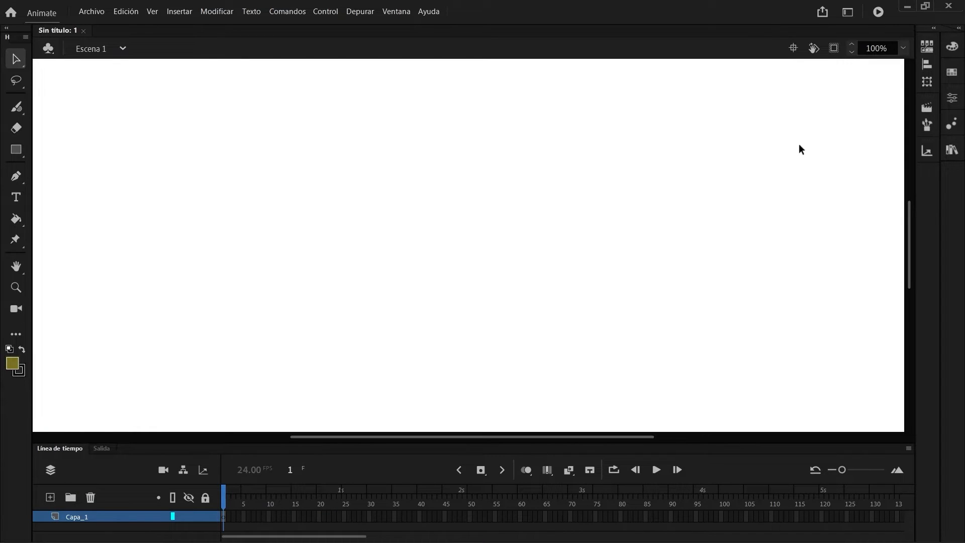
{"action": "left_click", "coordinate": [904, 48]}
{"action": "left_click", "coordinate": [874, 80]}
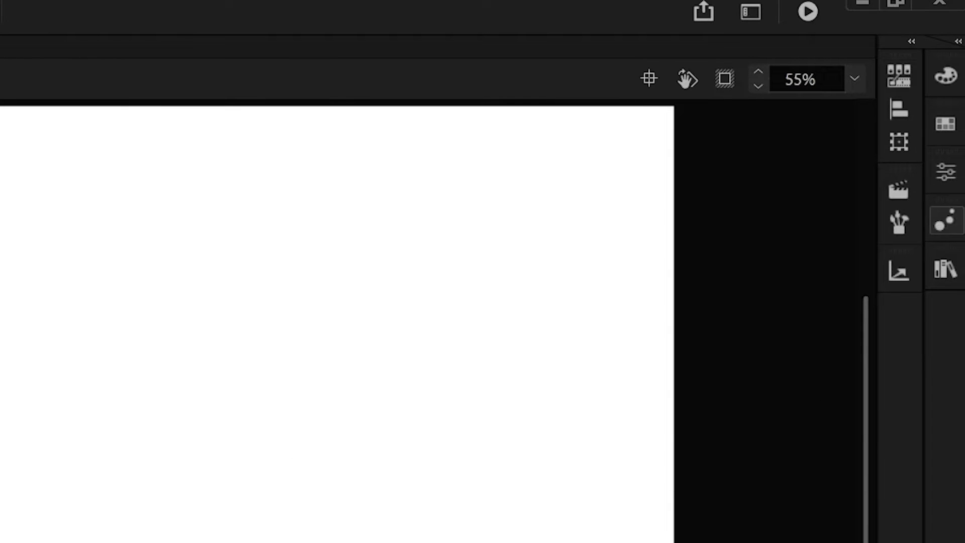
Display the tool properties and paint three black test strokes on the stage with the Classic Brush.
{"action": "left_click", "coordinate": [960, 174]}
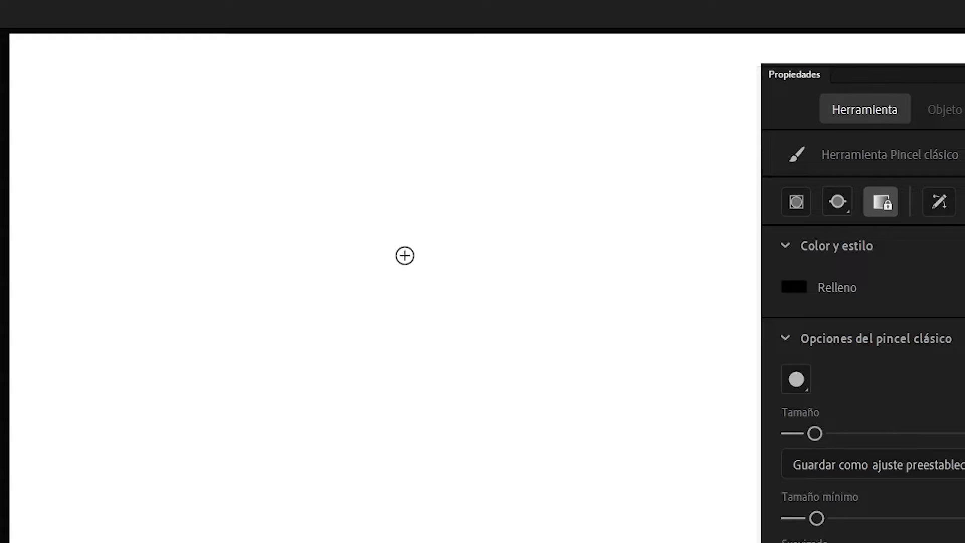
{"action": "left_click_drag", "start_coordinate": [405, 256], "coordinate": [641, 293]}
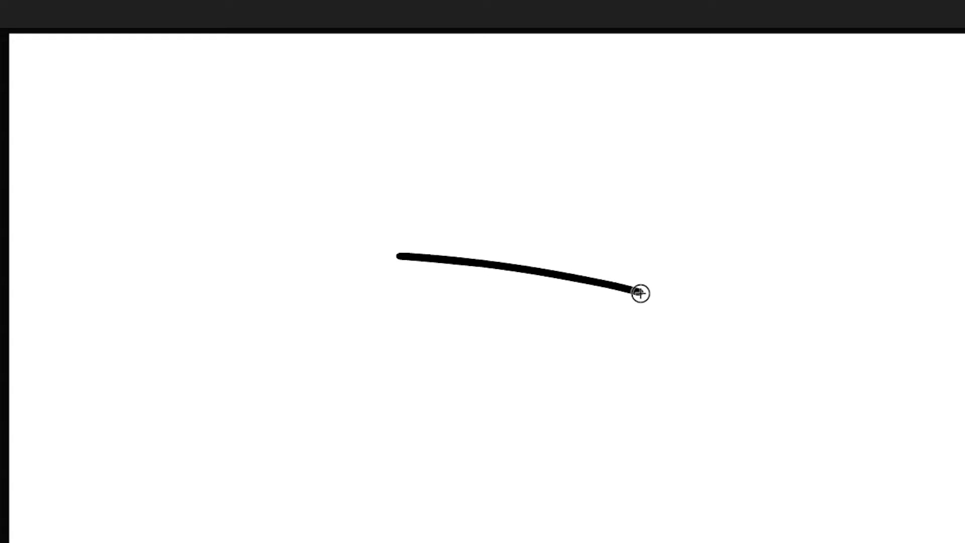
{"action": "left_click_drag", "start_coordinate": [445, 400], "coordinate": [666, 341]}
{"action": "mouse_move", "coordinate": [563, 488]}
{"action": "left_mouse_down"}
{"action": "mouse_move", "coordinate": [609, 457]}
{"action": "mouse_move", "coordinate": [797, 278]}
{"action": "left_mouse_up"}
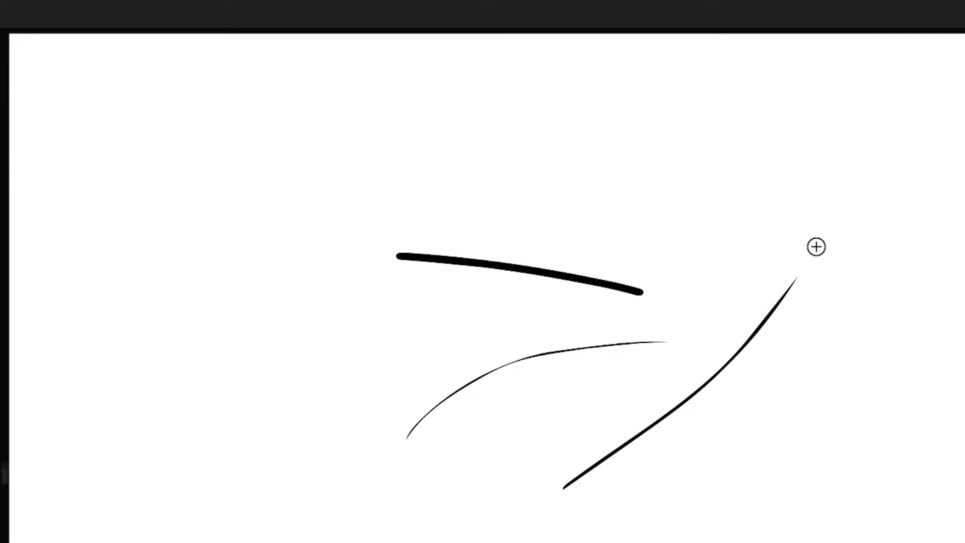
Select all the test brush strokes on the stage and delete them.
{"action": "key", "text": "v"}
{"action": "mouse_move", "coordinate": [287, 188]}
{"action": "left_mouse_down"}
{"action": "mouse_move", "coordinate": [635, 296]}
{"action": "mouse_move", "coordinate": [853, 512]}
{"action": "left_mouse_up"}
{"action": "key", "text": "Delete"}
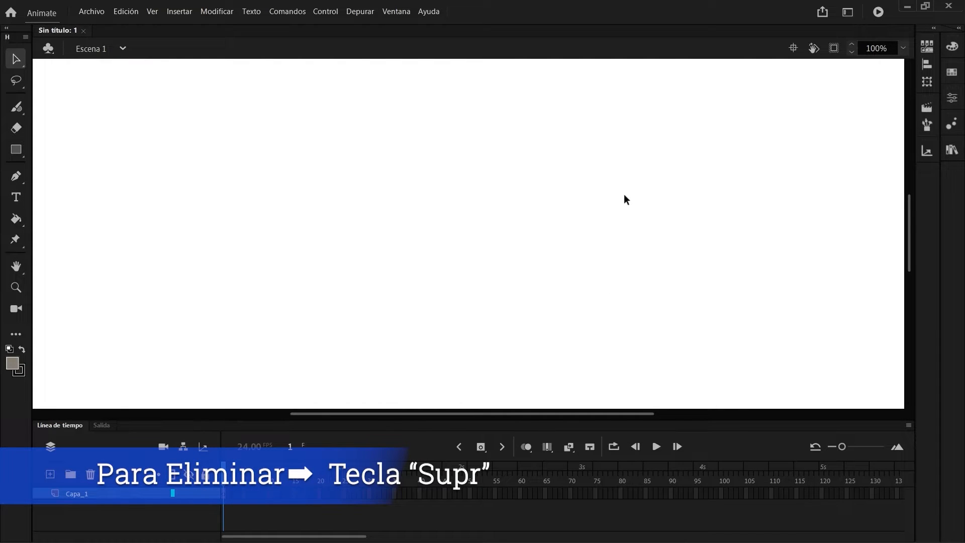
Try to save the document in the A.Animate folder under its default file name.
{"action": "left_click", "coordinate": [93, 16]}
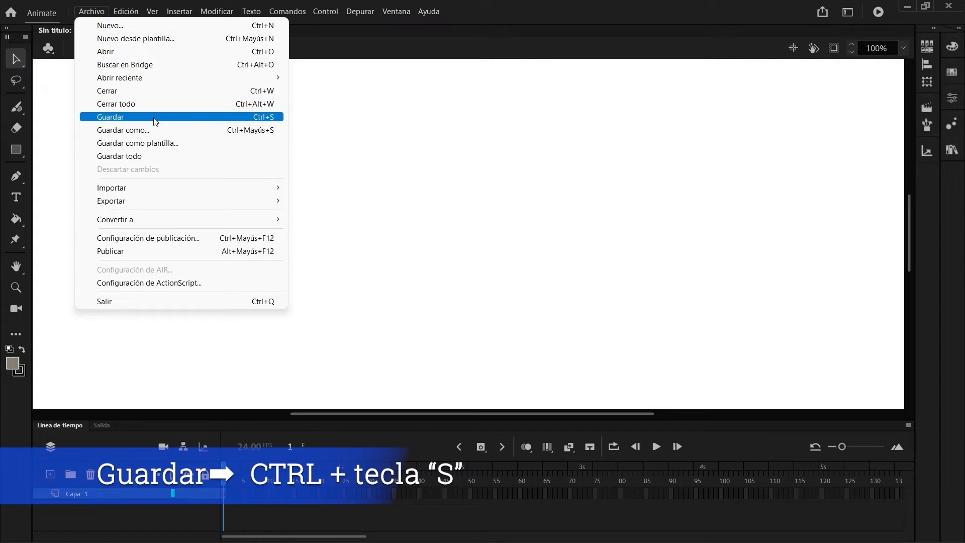
{"action": "left_click", "coordinate": [378, 135]}
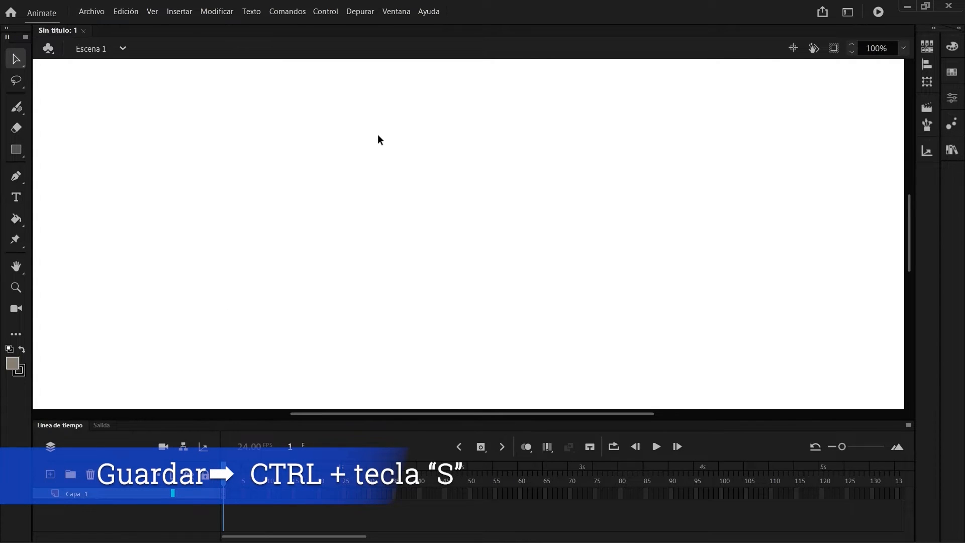
{"action": "key", "text": "ctrl+s"}
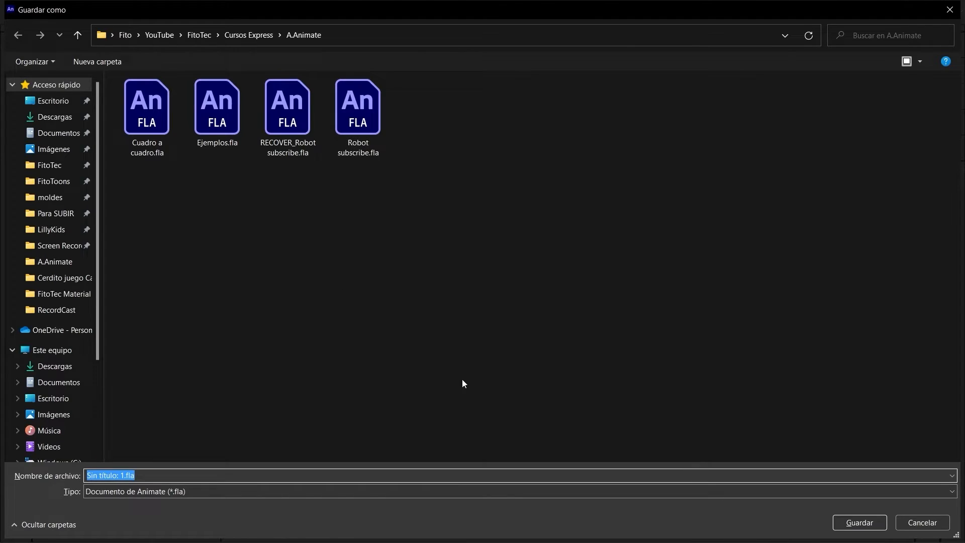
{"action": "key", "text": "Return"}
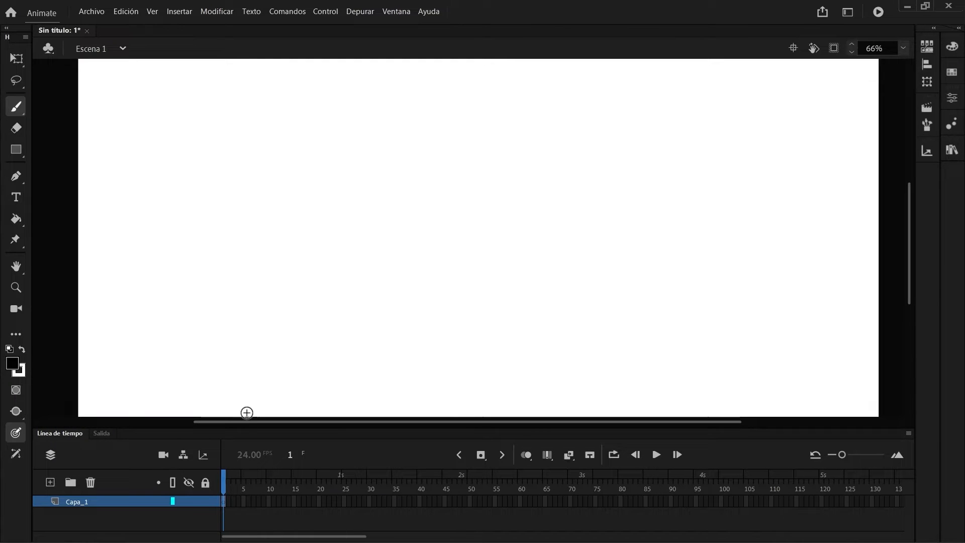
Import FitoTec mostrando.png to the stage and rename its layer REFERENCIA.
{"action": "key", "text": "ctrl+r"}
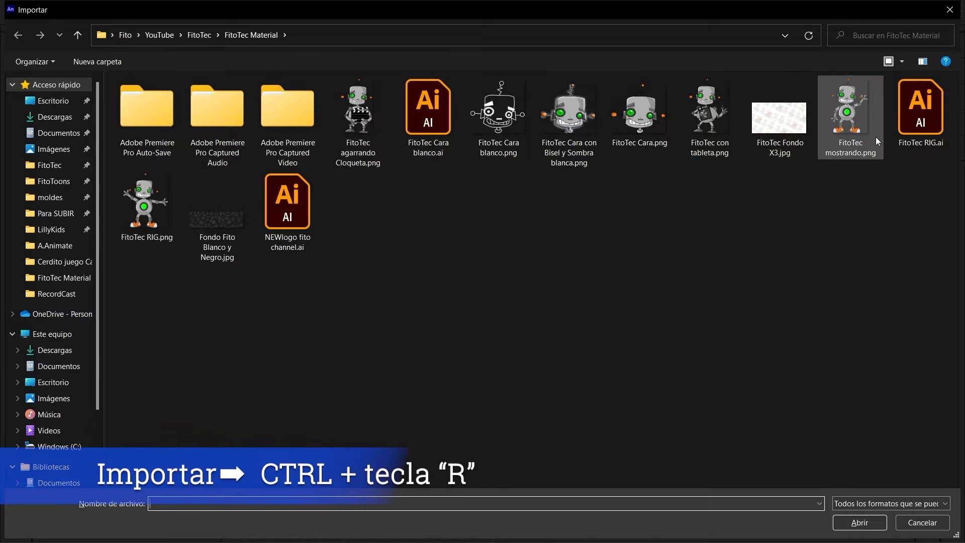
{"action": "double_click", "coordinate": [847, 133]}
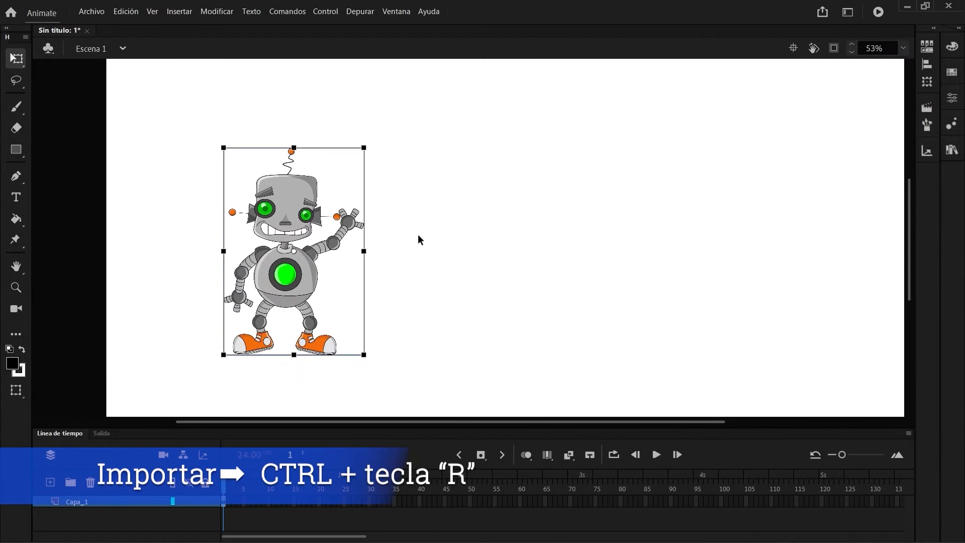
{"action": "double_click", "coordinate": [82, 502]}
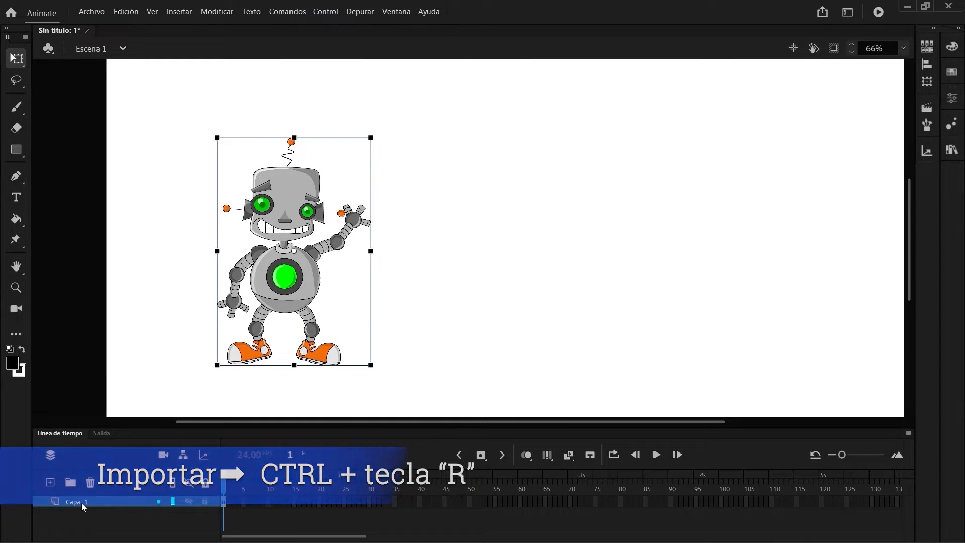
{"action": "type", "text": "REFERENCIA"}
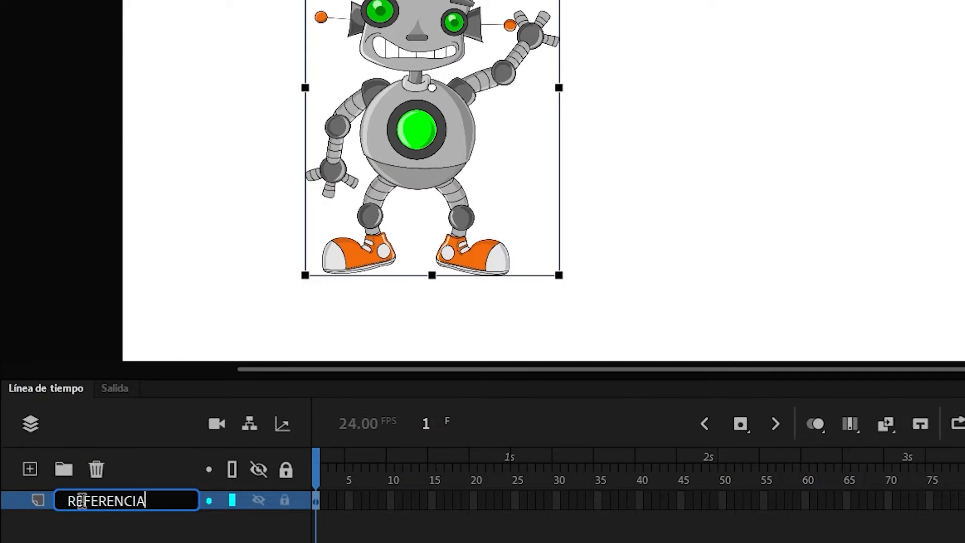
{"action": "key", "text": "Return"}
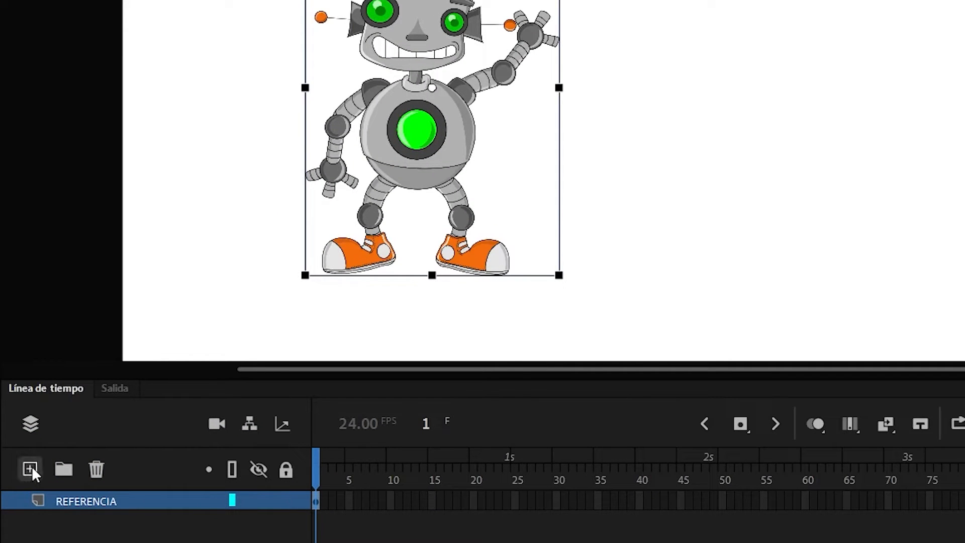
Add a new layer above REFERENCIA and name it Robot.
{"action": "left_click", "coordinate": [30, 469]}
{"action": "double_click", "coordinate": [83, 501]}
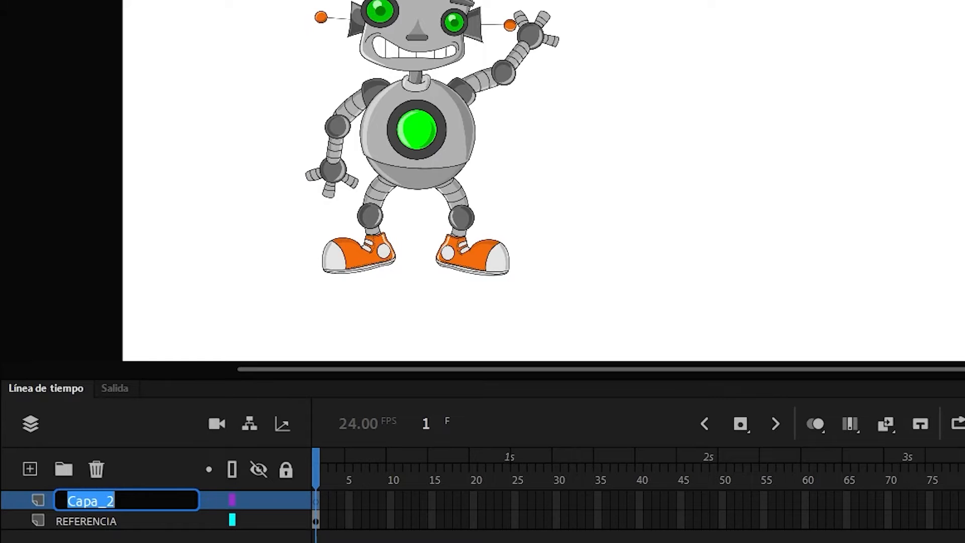
{"action": "type", "text": "Robot"}
{"action": "key", "text": "Return"}
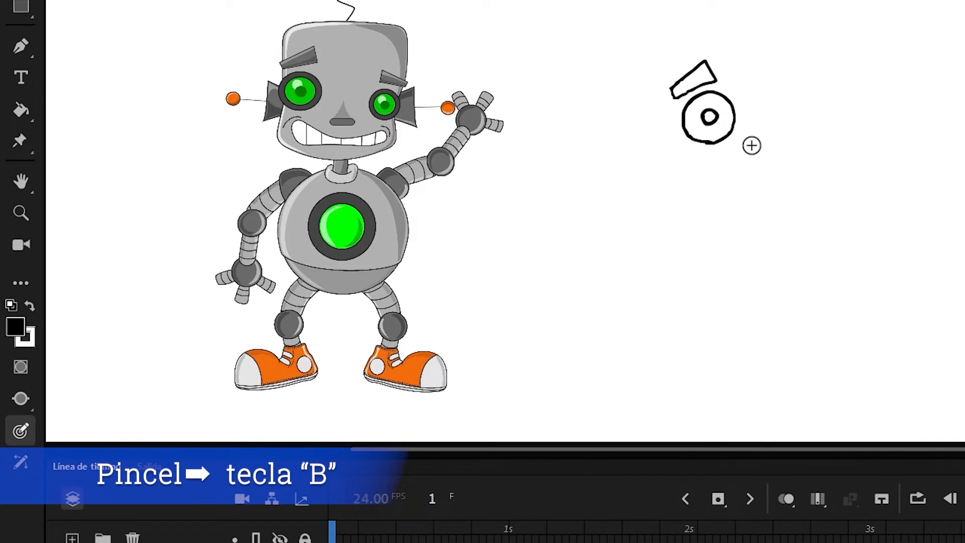
Draw the robot in black brush outlines on frame 1 of the Robot layer, beside the reference image, with a smile and lowered arms.
{"action": "left_click_drag", "start_coordinate": [709, 164], "coordinate": [798, 160]}
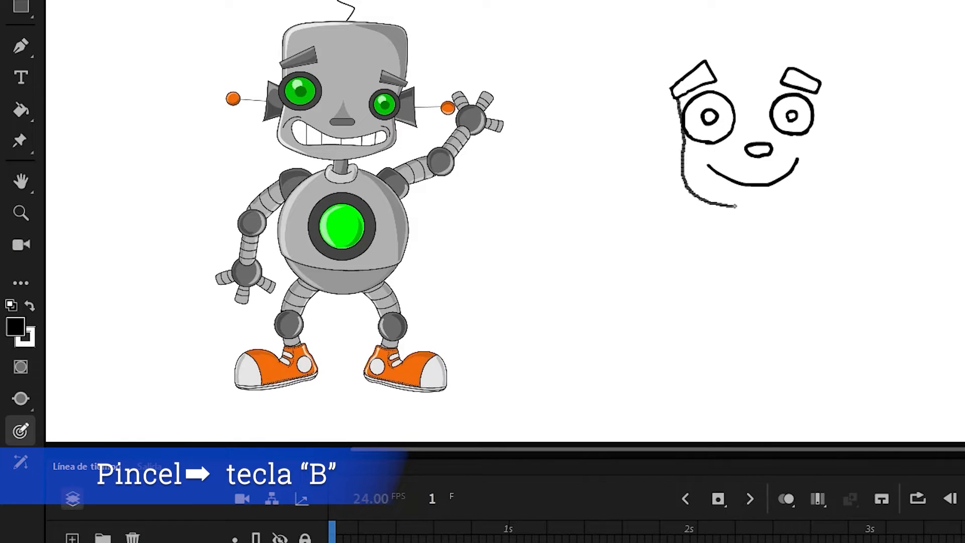
{"action": "left_click_drag", "start_coordinate": [668, 76], "coordinate": [830, 151]}
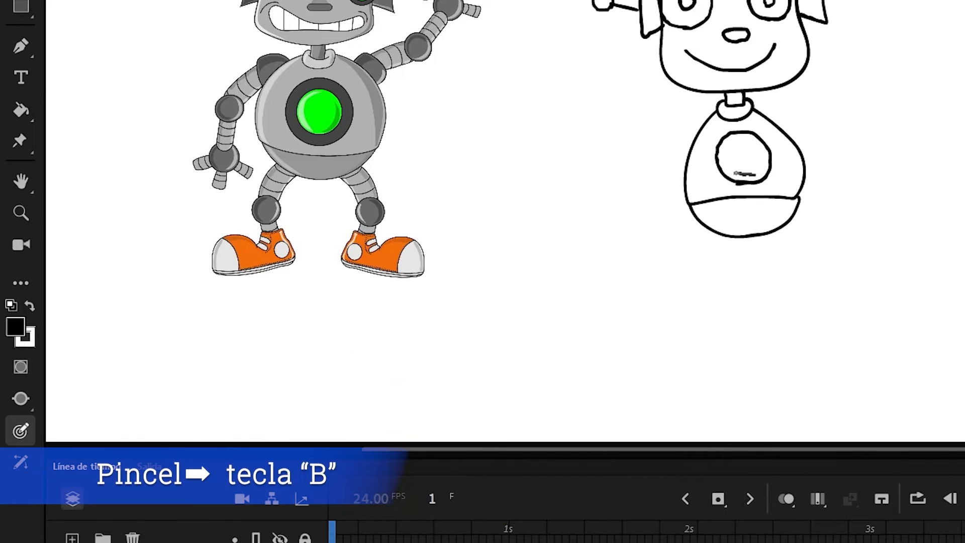
{"action": "left_click_drag", "start_coordinate": [798, 151], "coordinate": [816, 205]}
{"action": "left_click_drag", "start_coordinate": [695, 228], "coordinate": [699, 301]}
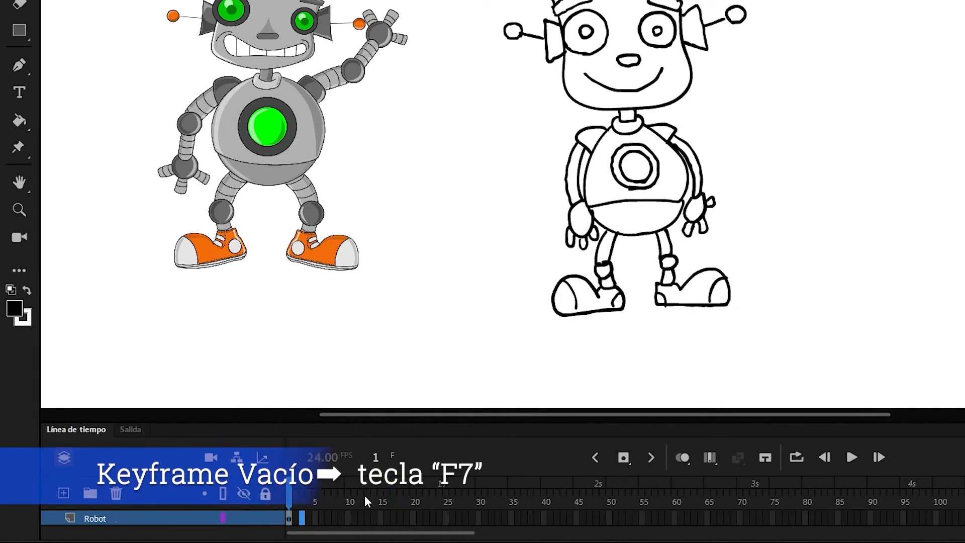
Insert a blank keyframe at frame 3 of the Robot layer and turn on onion skinning.
{"action": "left_click", "coordinate": [630, 450]}
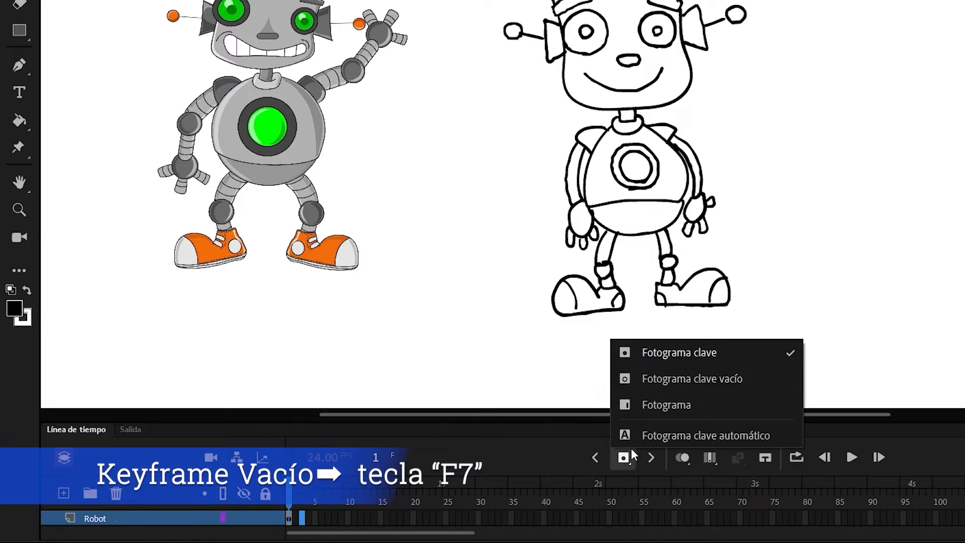
{"action": "left_click", "coordinate": [699, 380]}
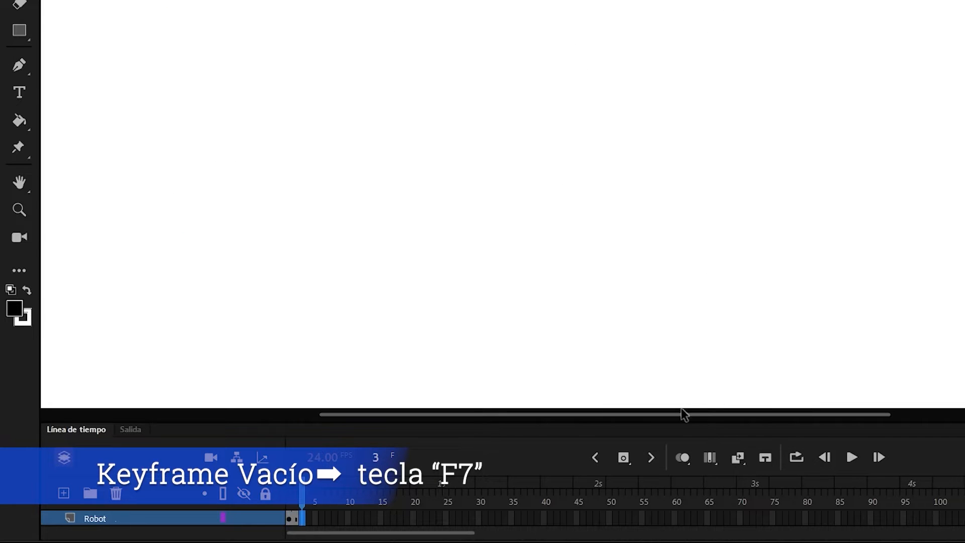
{"action": "left_click", "coordinate": [682, 460]}
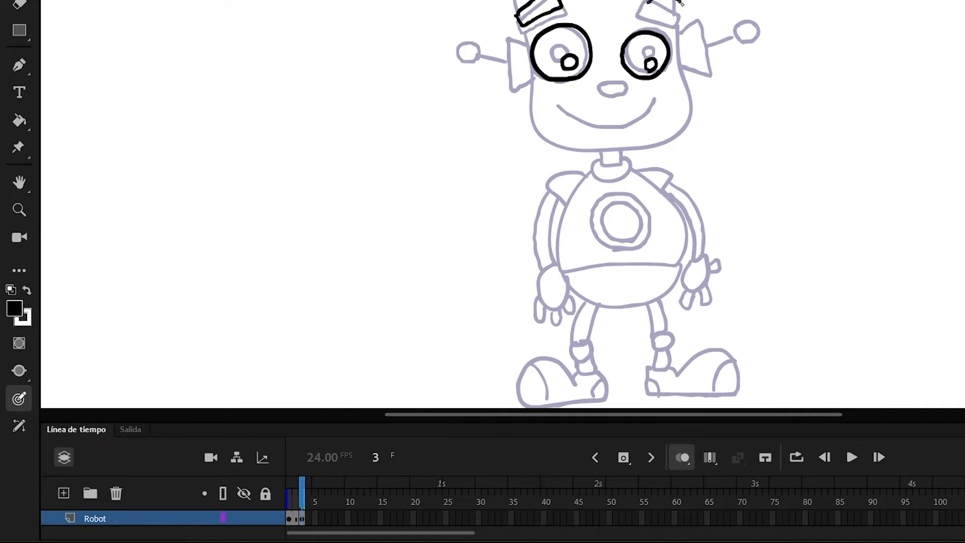
Draw the torso, outstretched arms, hands, legs and shoes of the frame 3 pose over the onion-skinned first pose.
{"action": "left_click_drag", "start_coordinate": [601, 134], "coordinate": [568, 234]}
{"action": "left_click_drag", "start_coordinate": [635, 133], "coordinate": [697, 229]}
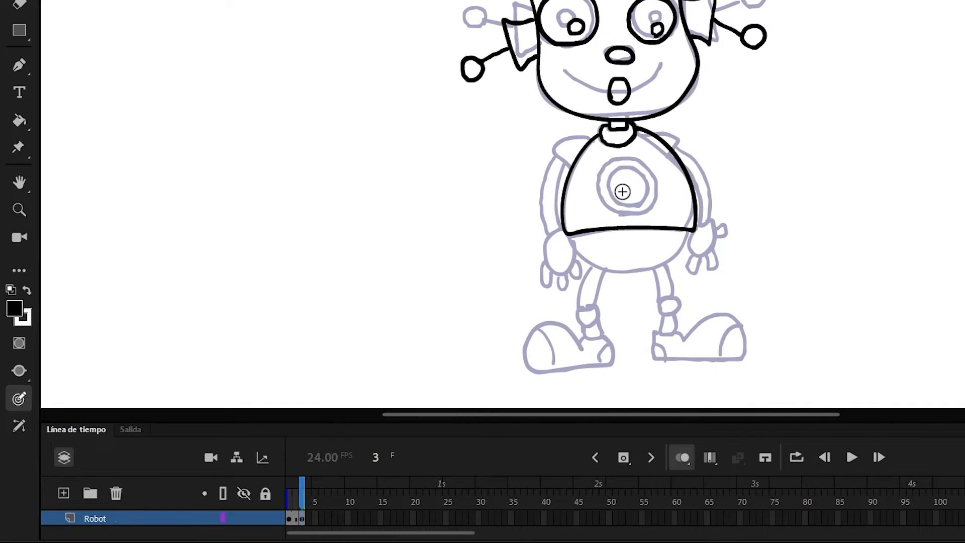
{"action": "left_click_drag", "start_coordinate": [624, 158], "coordinate": [620, 159]}
{"action": "left_click_drag", "start_coordinate": [556, 142], "coordinate": [478, 180]}
{"action": "left_click_drag", "start_coordinate": [690, 132], "coordinate": [763, 148]}
{"action": "mouse_move", "coordinate": [686, 233]}
{"action": "left_mouse_down"}
{"action": "mouse_move", "coordinate": [570, 237]}
{"action": "mouse_move", "coordinate": [576, 216]}
{"action": "left_mouse_up"}
{"action": "left_click_drag", "start_coordinate": [665, 290], "coordinate": [725, 307]}
{"action": "left_click_drag", "start_coordinate": [564, 300], "coordinate": [599, 308]}
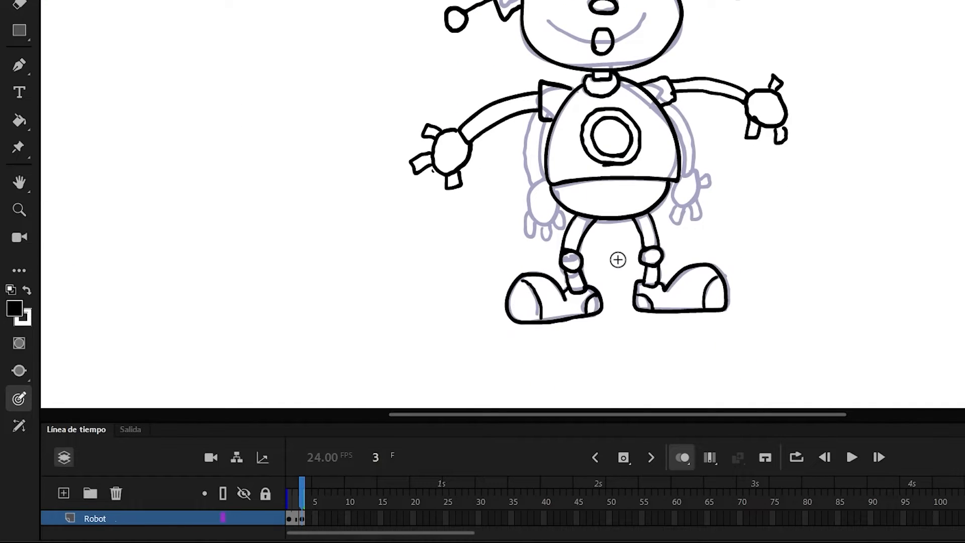
{"action": "left_click_drag", "start_coordinate": [757, 141], "coordinate": [730, 179]}
Insert a blank keyframe at frame 5 of the Robot layer and draw the face with downcast eyes, nose and toothy mouth.
{"action": "key", "text": "F5"}
{"action": "key", "text": "F7"}
{"action": "left_click_drag", "start_coordinate": [507, 28], "coordinate": [541, 29]}
{"action": "left_click_drag", "start_coordinate": [540, 26], "coordinate": [509, 26]}
{"action": "left_click_drag", "start_coordinate": [588, 26], "coordinate": [615, 27]}
{"action": "left_click_drag", "start_coordinate": [612, 12], "coordinate": [576, 36]}
{"action": "left_click_drag", "start_coordinate": [540, 67], "coordinate": [597, 78]}
{"action": "left_click_drag", "start_coordinate": [660, 50], "coordinate": [658, 80]}
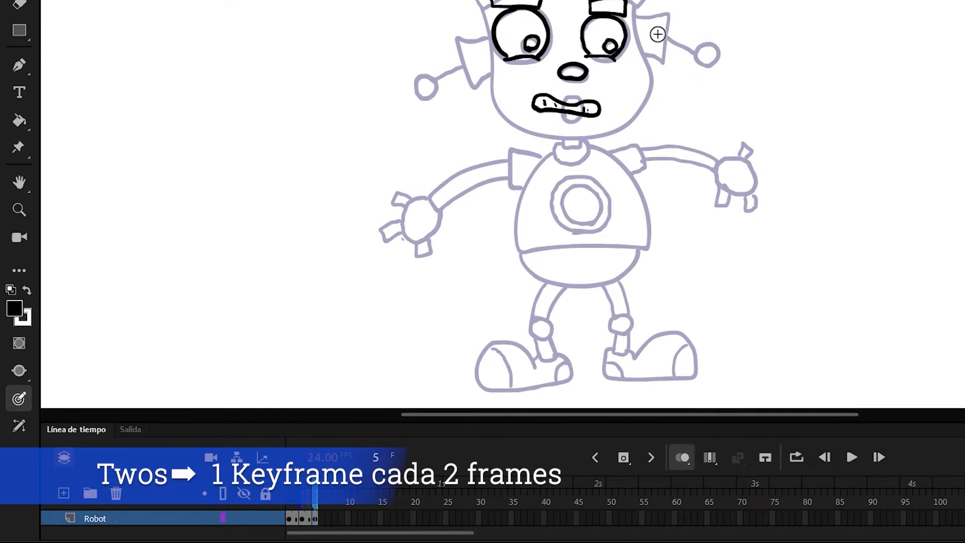
Draw the ears, side antennae and head outline around the face on frame 5.
{"action": "mouse_move", "coordinate": [637, 17]}
{"action": "left_mouse_down"}
{"action": "mouse_move", "coordinate": [646, 57]}
{"action": "mouse_move", "coordinate": [692, 57]}
{"action": "left_mouse_up"}
{"action": "left_click_drag", "start_coordinate": [700, 54], "coordinate": [699, 55]}
{"action": "left_click_drag", "start_coordinate": [490, 36], "coordinate": [493, 75]}
{"action": "left_click_drag", "start_coordinate": [466, 65], "coordinate": [435, 83]}
{"action": "mouse_move", "coordinate": [494, 75]}
{"action": "left_mouse_down"}
{"action": "mouse_move", "coordinate": [638, 31]}
{"action": "mouse_move", "coordinate": [601, 126]}
{"action": "left_mouse_up"}
{"action": "mouse_move", "coordinate": [480, 86]}
{"action": "left_mouse_down"}
{"action": "mouse_move", "coordinate": [670, 43]}
{"action": "mouse_move", "coordinate": [727, 82]}
{"action": "left_mouse_up"}
Select the whole head drawing on frame 5, tilt it clockwise and shift it ahead of the previous pose.
{"action": "key", "text": "ctrl+a"}
{"action": "left_click", "coordinate": [780, 110]}
{"action": "left_click_drag", "start_coordinate": [780, 110], "coordinate": [767, 35]}
Draw the neck, leaning torso with chest circle, and the rear leg with its raised shoe on frame 5.
{"action": "left_click_drag", "start_coordinate": [555, 140], "coordinate": [575, 147]}
{"action": "mouse_move", "coordinate": [537, 136]}
{"action": "left_mouse_down"}
{"action": "mouse_move", "coordinate": [573, 161]}
{"action": "mouse_move", "coordinate": [549, 173]}
{"action": "left_mouse_up"}
{"action": "left_click_drag", "start_coordinate": [548, 181], "coordinate": [550, 182]}
{"action": "left_click_drag", "start_coordinate": [457, 198], "coordinate": [550, 243]}
{"action": "left_click_drag", "start_coordinate": [468, 227], "coordinate": [433, 262]}
{"action": "left_click_drag", "start_coordinate": [472, 240], "coordinate": [445, 263]}
{"action": "left_click_drag", "start_coordinate": [436, 264], "coordinate": [442, 284]}
{"action": "left_click_drag", "start_coordinate": [422, 307], "coordinate": [447, 301]}
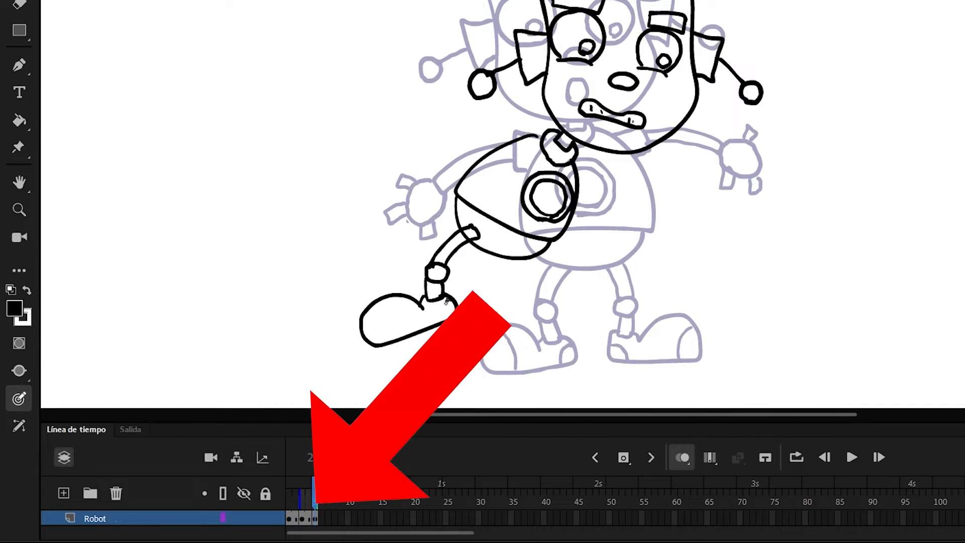
Draw the front leg, with its knee joint and flat shoe, on the frame 5 pose.
{"action": "left_click_drag", "start_coordinate": [524, 260], "coordinate": [529, 281]}
{"action": "left_click_drag", "start_coordinate": [533, 245], "coordinate": [544, 280]}
{"action": "left_click_drag", "start_coordinate": [534, 283], "coordinate": [536, 284]}
{"action": "left_click_drag", "start_coordinate": [559, 330], "coordinate": [537, 326]}
{"action": "left_click_drag", "start_coordinate": [596, 315], "coordinate": [586, 350]}
Draw both arms and hands reaching forward and down on frame 5, and move the whole pose to line up its planted foot.
{"action": "mouse_move", "coordinate": [502, 176]}
{"action": "left_mouse_down"}
{"action": "mouse_move", "coordinate": [501, 168]}
{"action": "mouse_move", "coordinate": [558, 236]}
{"action": "left_mouse_up"}
{"action": "key", "text": "ctrl+z"}
{"action": "left_click_drag", "start_coordinate": [526, 169], "coordinate": [569, 228]}
{"action": "left_click_drag", "start_coordinate": [564, 241], "coordinate": [601, 275]}
{"action": "left_click_drag", "start_coordinate": [585, 174], "coordinate": [619, 234]}
{"action": "left_click_drag", "start_coordinate": [649, 243], "coordinate": [649, 256]}
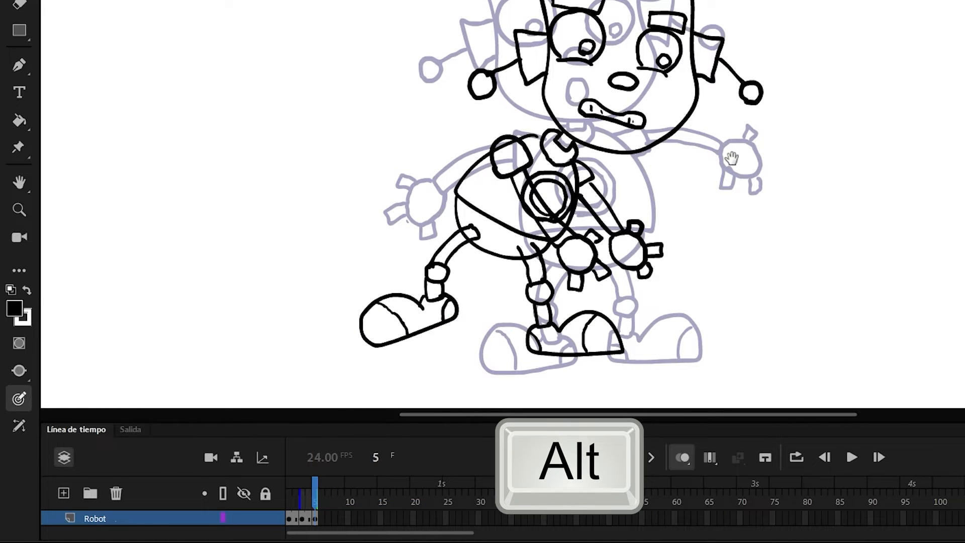
{"action": "left_click_drag", "start_coordinate": [623, 203], "coordinate": [677, 207]}
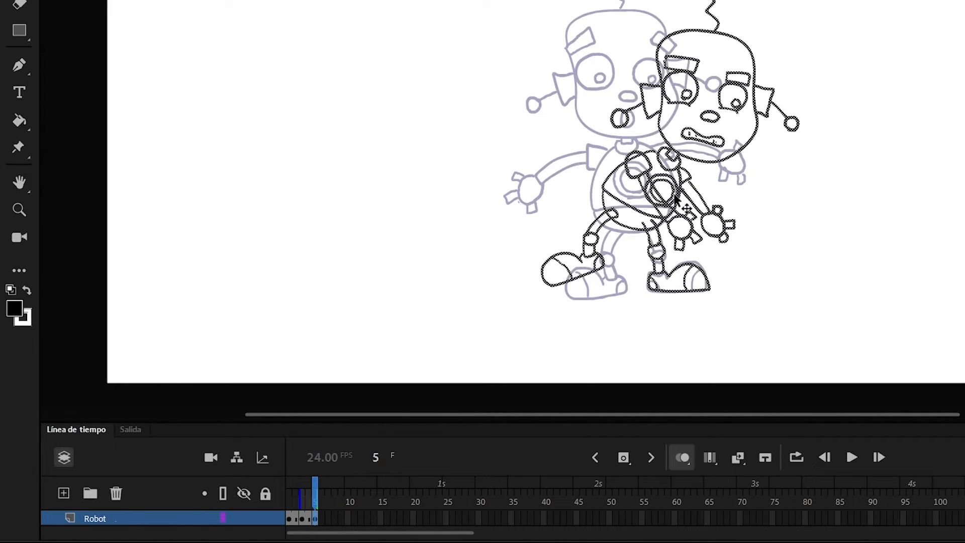
{"action": "left_click", "coordinate": [799, 291]}
Insert a blank keyframe at frame 7 of the Robot layer and activate the Classic Brush.
{"action": "left_click", "coordinate": [327, 506]}
{"action": "key", "text": "F7"}
{"action": "key", "text": "b"}
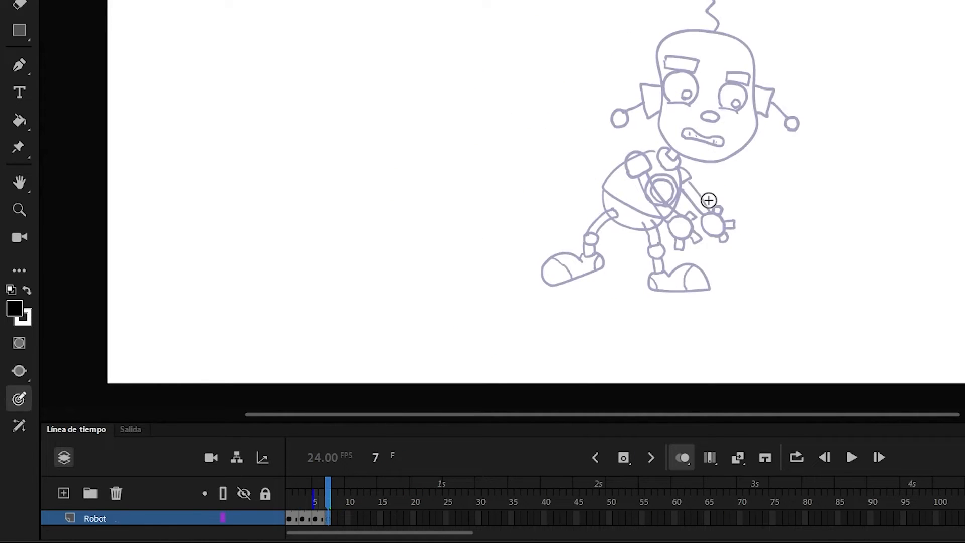
Draw the robot's head on frame 7 of the Robot layer, with half-closed eyes, gritted teeth, ears and antennas.
{"action": "left_click_drag", "start_coordinate": [690, 76], "coordinate": [688, 107]}
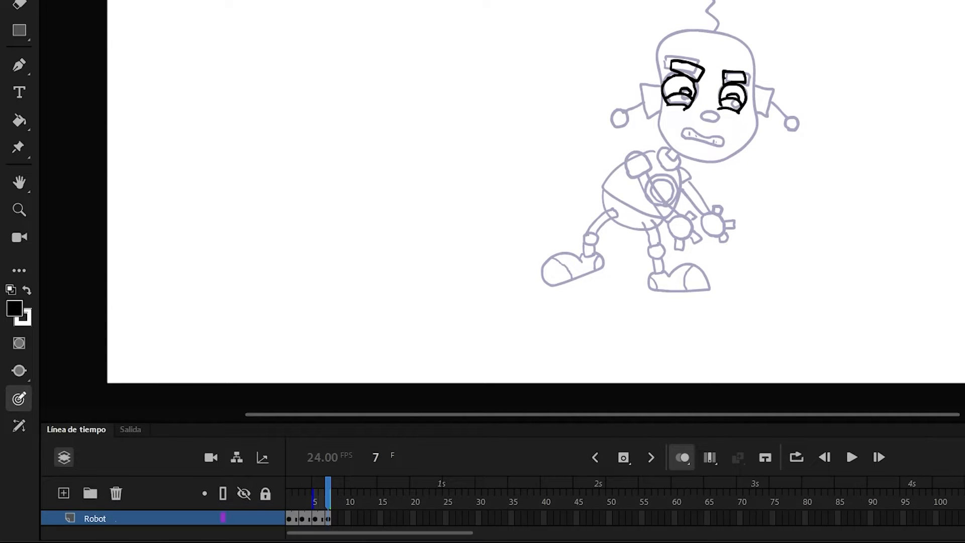
{"action": "left_click_drag", "start_coordinate": [639, 86], "coordinate": [658, 113]}
{"action": "left_click_drag", "start_coordinate": [641, 104], "coordinate": [625, 113]}
{"action": "left_click_drag", "start_coordinate": [756, 95], "coordinate": [758, 121]}
{"action": "left_click_drag", "start_coordinate": [773, 115], "coordinate": [785, 129]}
{"action": "mouse_move", "coordinate": [661, 114]}
{"action": "left_mouse_down"}
{"action": "mouse_move", "coordinate": [739, 151]}
{"action": "mouse_move", "coordinate": [659, 114]}
{"action": "left_mouse_up"}
{"action": "left_click_drag", "start_coordinate": [714, 33], "coordinate": [714, 1]}
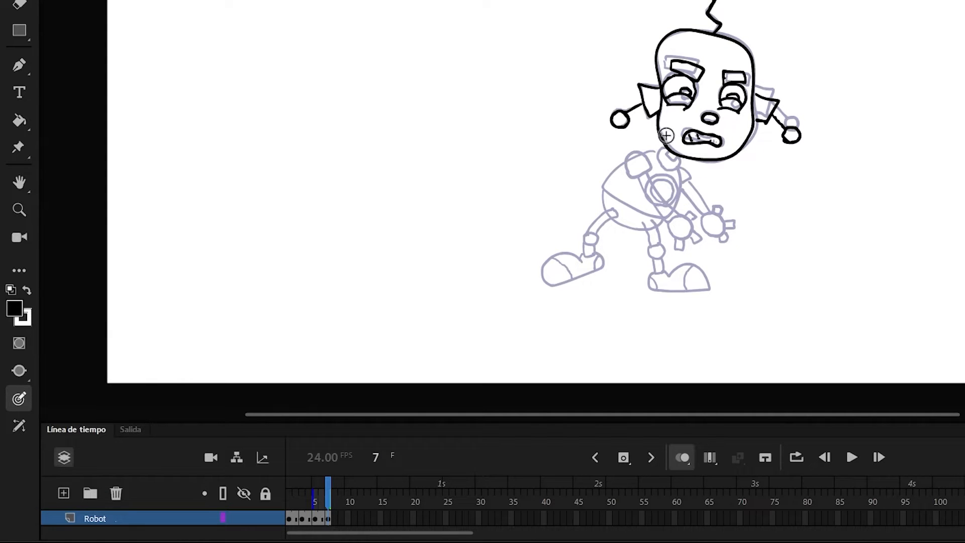
Shift the entire frame 7 head lower and further forward than the previous pose.
{"action": "key", "text": "q"}
{"action": "key", "text": "ctrl+a"}
{"action": "left_click_drag", "start_coordinate": [738, 40], "coordinate": [757, 59]}
Brush in the frame 7 torso with its chest circle, neck, and both arms and hands reaching down.
{"action": "key", "text": "b"}
{"action": "mouse_move", "coordinate": [671, 152]}
{"action": "left_mouse_down"}
{"action": "mouse_move", "coordinate": [671, 169]}
{"action": "mouse_move", "coordinate": [650, 179]}
{"action": "left_mouse_up"}
{"action": "left_click_drag", "start_coordinate": [638, 187], "coordinate": [669, 231]}
{"action": "mouse_move", "coordinate": [676, 225]}
{"action": "left_mouse_down"}
{"action": "mouse_move", "coordinate": [689, 231]}
{"action": "mouse_move", "coordinate": [677, 227]}
{"action": "left_mouse_up"}
{"action": "left_click_drag", "start_coordinate": [685, 226], "coordinate": [696, 227]}
{"action": "left_click_drag", "start_coordinate": [697, 239], "coordinate": [695, 246]}
{"action": "left_click_drag", "start_coordinate": [676, 251], "coordinate": [687, 251]}
{"action": "mouse_move", "coordinate": [655, 156]}
{"action": "left_mouse_down"}
{"action": "mouse_move", "coordinate": [603, 190]}
{"action": "mouse_move", "coordinate": [657, 222]}
{"action": "left_mouse_up"}
{"action": "left_click_drag", "start_coordinate": [681, 169], "coordinate": [669, 216]}
{"action": "left_click_drag", "start_coordinate": [656, 199], "coordinate": [669, 209]}
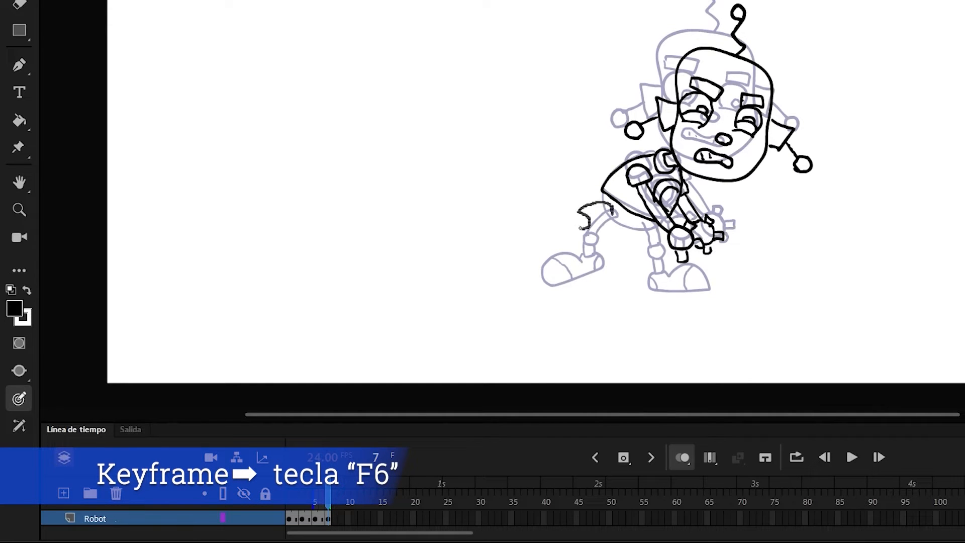
Draw the rear leg with its knee joint and a shoe lifted higher than in the previous pose.
{"action": "left_click_drag", "start_coordinate": [580, 227], "coordinate": [578, 217]}
{"action": "left_click_drag", "start_coordinate": [590, 218], "coordinate": [612, 214]}
{"action": "left_click_drag", "start_coordinate": [574, 226], "coordinate": [570, 238]}
{"action": "left_click_drag", "start_coordinate": [582, 229], "coordinate": [578, 240]}
{"action": "left_click_drag", "start_coordinate": [564, 243], "coordinate": [582, 250]}
{"action": "left_click_drag", "start_coordinate": [562, 241], "coordinate": [579, 264]}
Draw the front leg with its knee and flat shoe, and close the lower torso on frame 7.
{"action": "left_click_drag", "start_coordinate": [659, 257], "coordinate": [650, 249]}
{"action": "left_click_drag", "start_coordinate": [651, 258], "coordinate": [653, 273]}
{"action": "left_click_drag", "start_coordinate": [662, 257], "coordinate": [664, 272]}
{"action": "left_click_drag", "start_coordinate": [668, 277], "coordinate": [709, 292]}
{"action": "left_click_drag", "start_coordinate": [653, 277], "coordinate": [708, 293]}
{"action": "left_click_drag", "start_coordinate": [691, 267], "coordinate": [684, 289]}
{"action": "left_click_drag", "start_coordinate": [608, 217], "coordinate": [645, 231]}
{"action": "left_click_drag", "start_coordinate": [655, 225], "coordinate": [658, 242]}
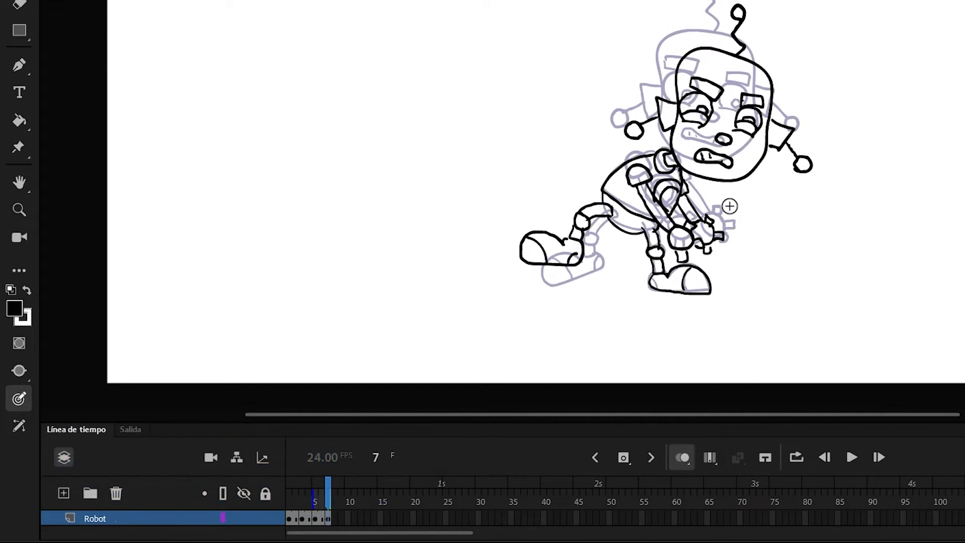
{"action": "left_click_drag", "start_coordinate": [726, 202], "coordinate": [720, 180]}
Insert a blank keyframe at frame 9 of the Robot layer and compare it with the preceding pose.
{"action": "left_click", "coordinate": [341, 518]}
{"action": "left_click", "coordinate": [623, 459]}
{"action": "left_click", "coordinate": [669, 378]}
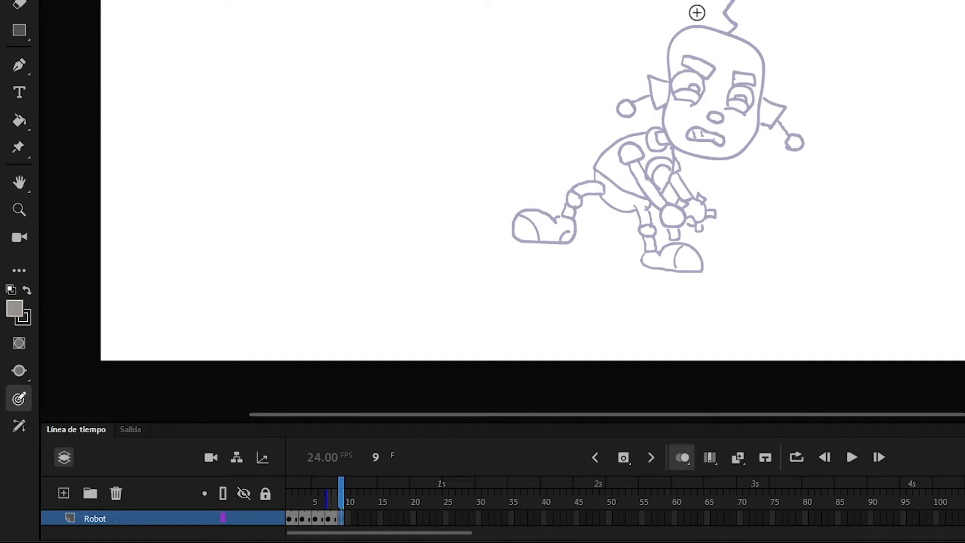
{"action": "mouse_move", "coordinate": [341, 495]}
{"action": "left_mouse_down"}
{"action": "mouse_move", "coordinate": [315, 495]}
{"action": "mouse_move", "coordinate": [334, 495]}
{"action": "left_mouse_up"}
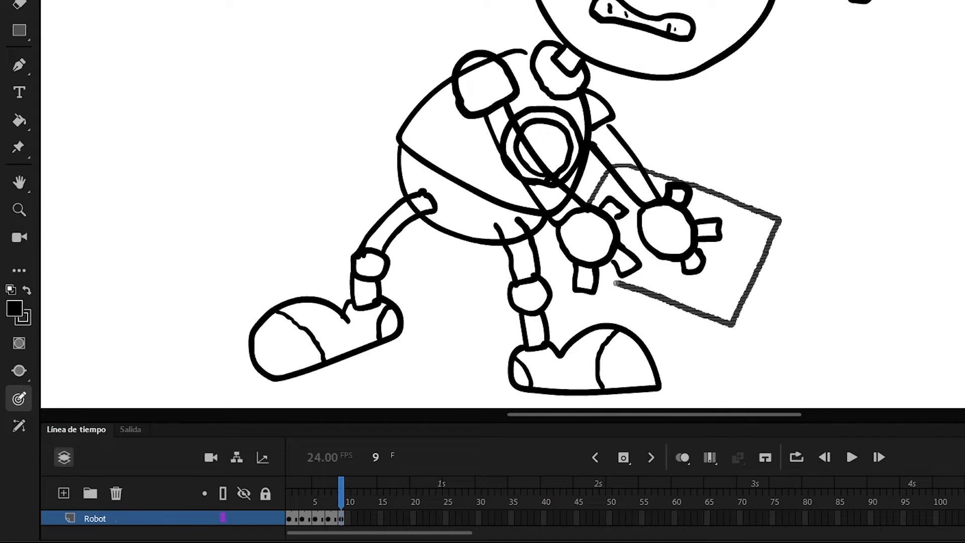
Isolate the far hand behind the sign on frame 9 and delete it.
{"action": "key", "text": "e"}
{"action": "key", "text": "l"}
{"action": "mouse_move", "coordinate": [613, 182]}
{"action": "left_mouse_down"}
{"action": "mouse_move", "coordinate": [622, 196]}
{"action": "mouse_move", "coordinate": [614, 175]}
{"action": "left_mouse_up"}
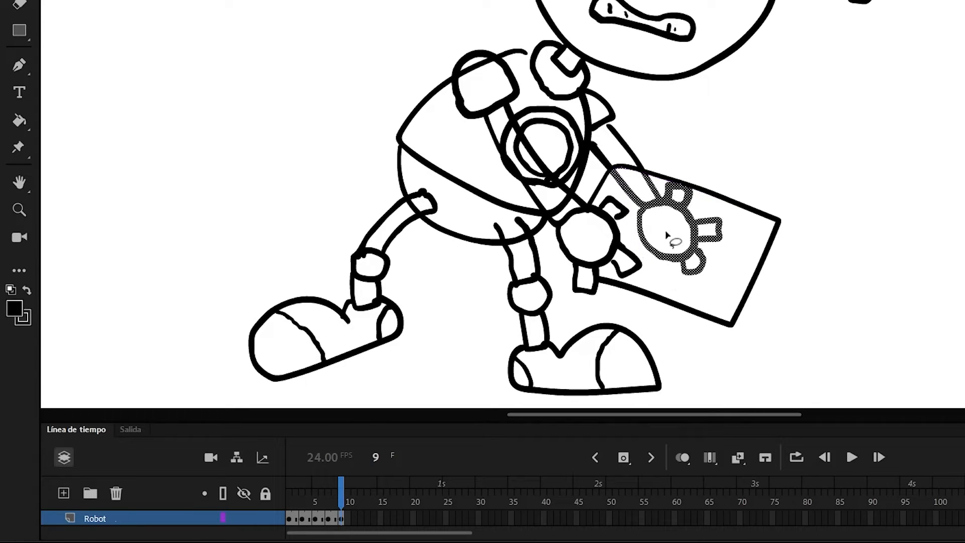
{"action": "key", "text": "Delete"}
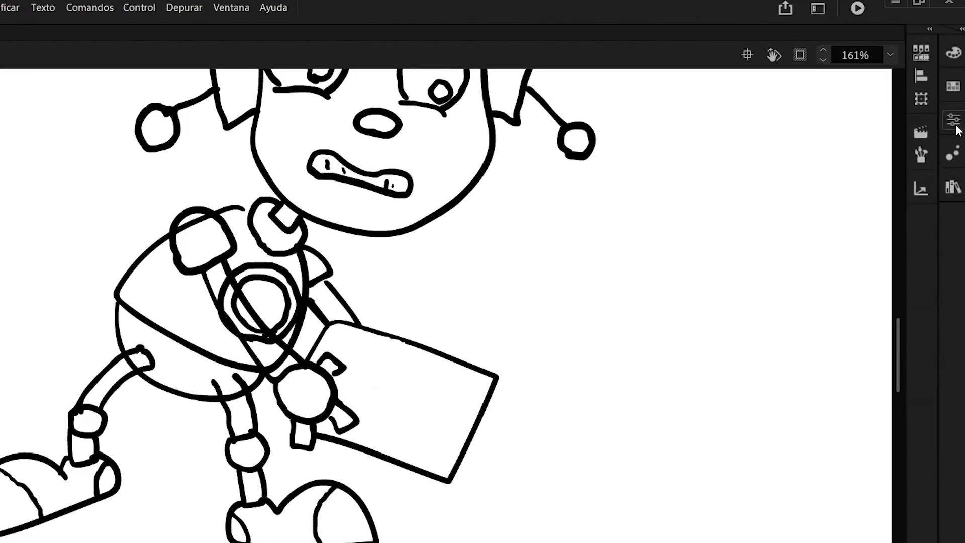
Set the document's stage color to gray #999999 and close the document properties.
{"action": "left_click", "coordinate": [954, 119]}
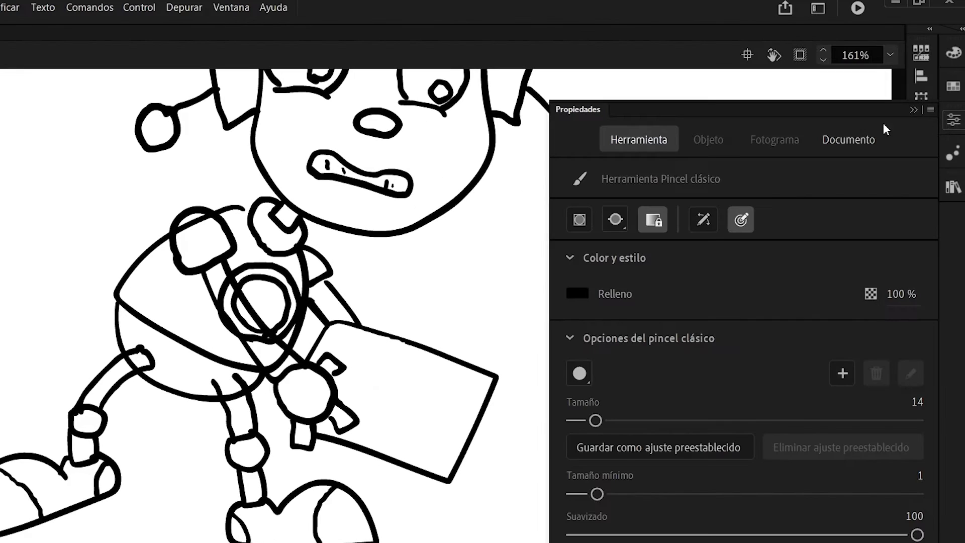
{"action": "left_click", "coordinate": [848, 141]}
{"action": "left_click", "coordinate": [642, 503]}
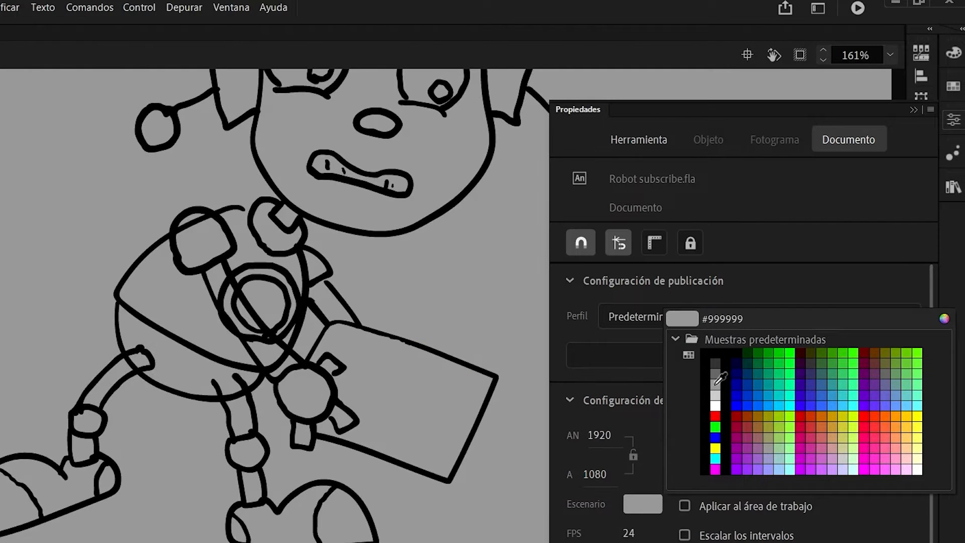
{"action": "left_click", "coordinate": [716, 383]}
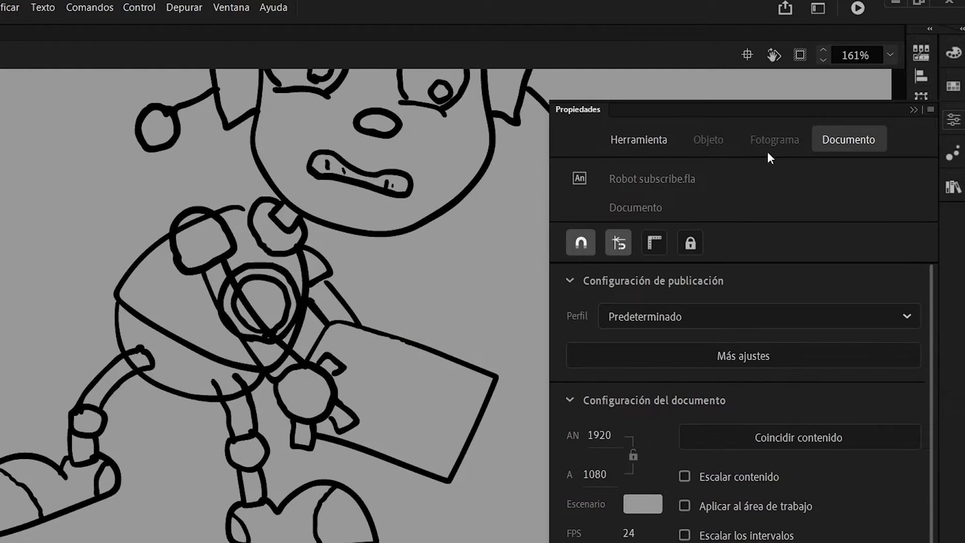
{"action": "left_click", "coordinate": [952, 98]}
{"action": "left_click", "coordinate": [951, 119]}
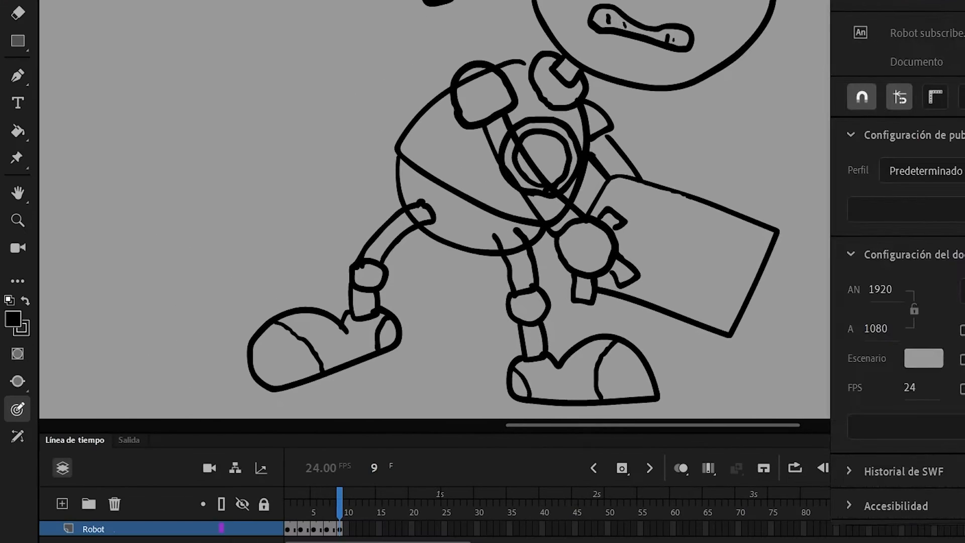
{"action": "left_click", "coordinate": [951, 120]}
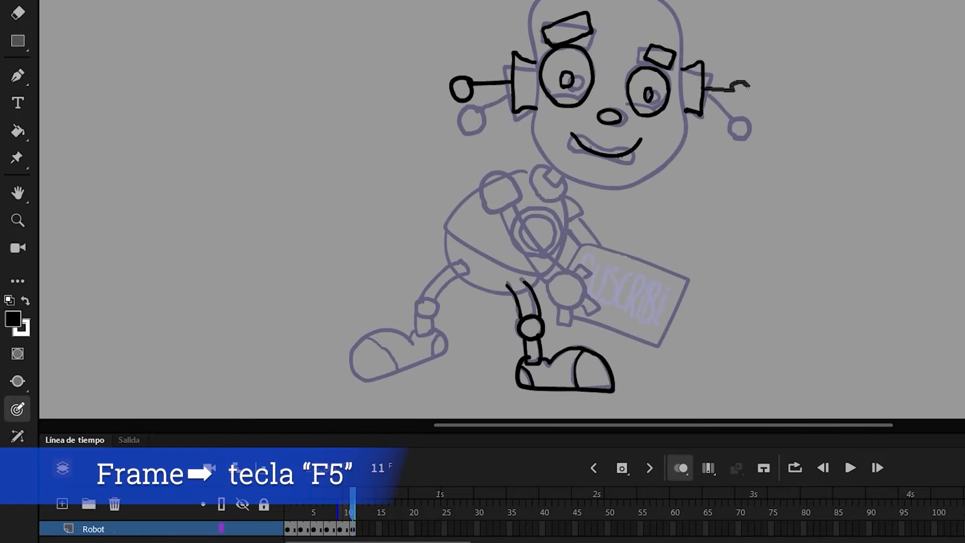
Finish the smiling robot pose on frame 11 by drawing its remaining antenna, head, sign and legs, and play back the animation.
{"action": "left_click_drag", "start_coordinate": [748, 88], "coordinate": [737, 81]}
{"action": "left_click_drag", "start_coordinate": [573, 99], "coordinate": [485, 67]}
{"action": "left_click_drag", "start_coordinate": [401, 184], "coordinate": [563, 190]}
{"action": "left_click_drag", "start_coordinate": [424, 203], "coordinate": [412, 262]}
{"action": "left_click_drag", "start_coordinate": [487, 382], "coordinate": [350, 383]}
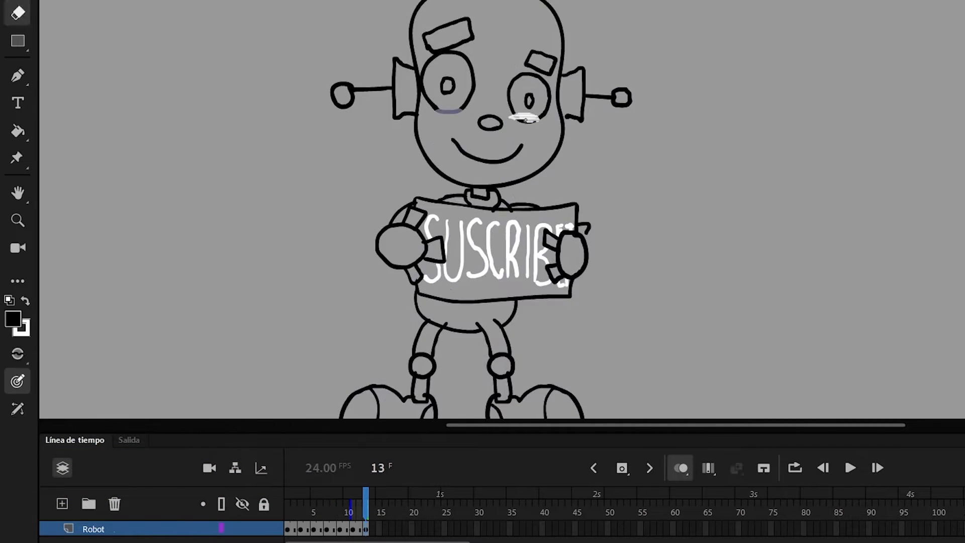
{"action": "key", "text": "Return"}
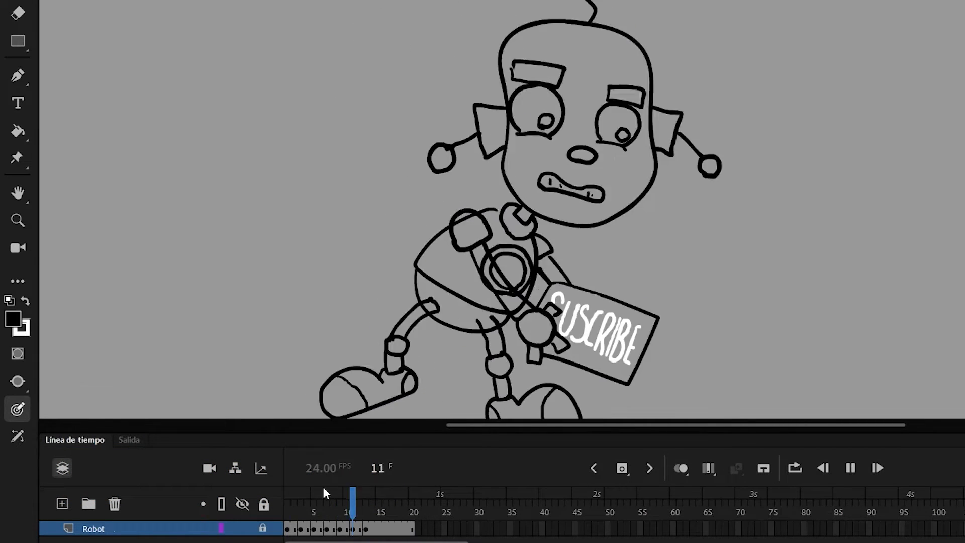
{"action": "key", "text": "Return"}
Display all layers, add a layer named Caja above Robot, and shorten the timeline area.
{"action": "left_click", "coordinate": [62, 468]}
{"action": "left_click", "coordinate": [61, 378]}
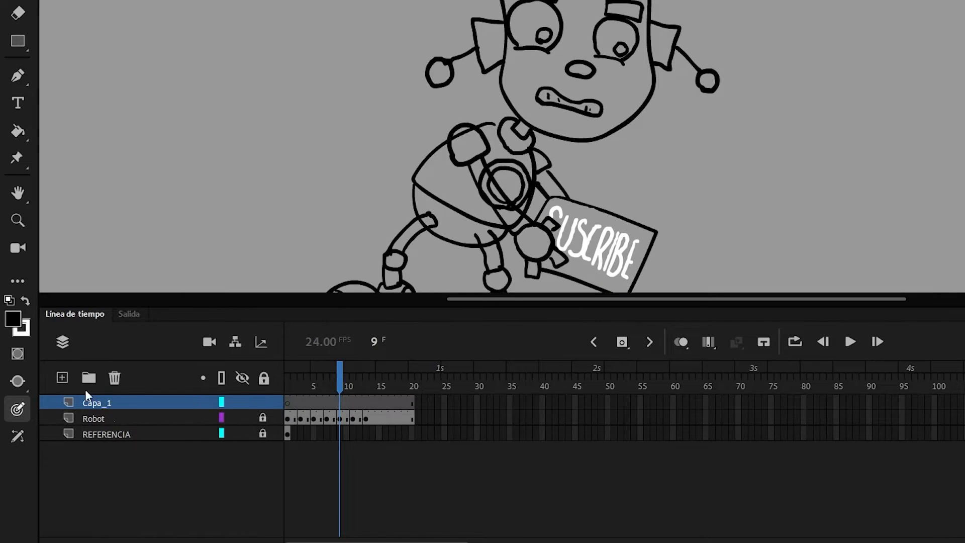
{"action": "double_click", "coordinate": [114, 402]}
{"action": "type", "text": "Caja"}
{"action": "key", "text": "Return"}
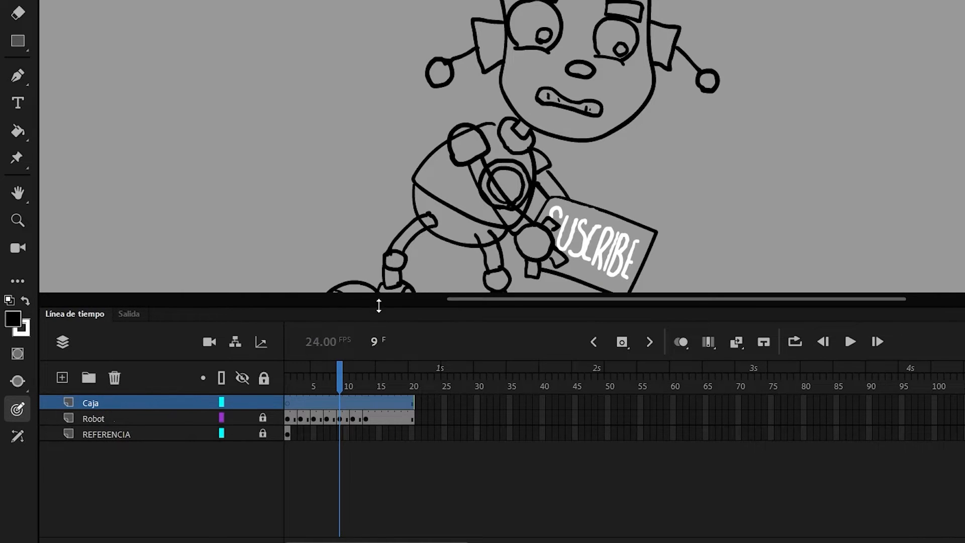
{"action": "left_click_drag", "start_coordinate": [378, 304], "coordinate": [369, 393]}
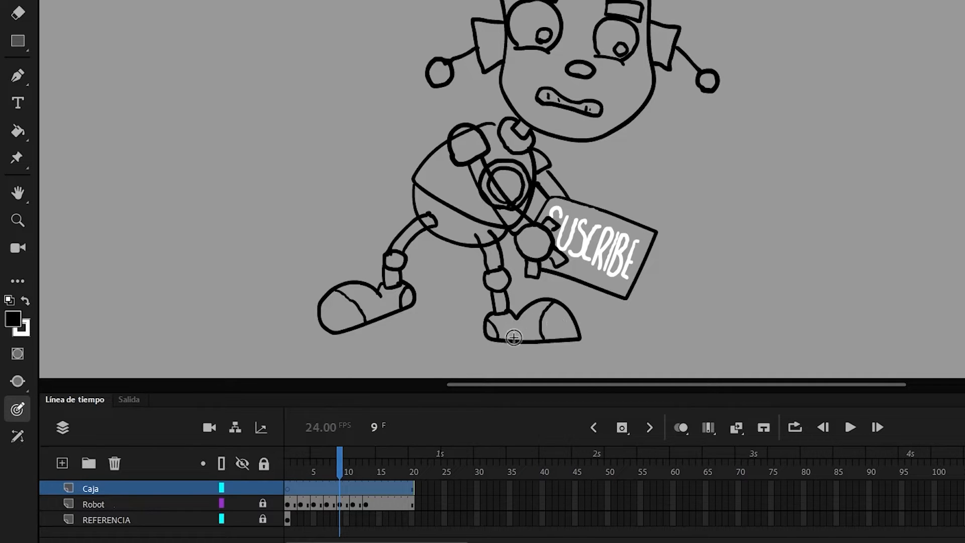
Draw an open box over the robot's front foot on the Caja layer and fill its front and side in two browns.
{"action": "left_click_drag", "start_coordinate": [599, 333], "coordinate": [513, 340]}
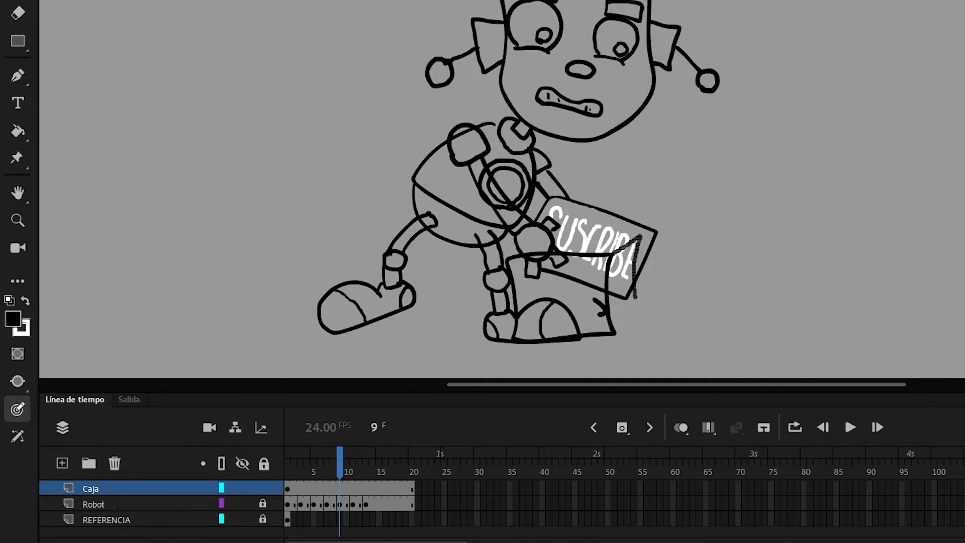
{"action": "left_click_drag", "start_coordinate": [637, 301], "coordinate": [614, 336]}
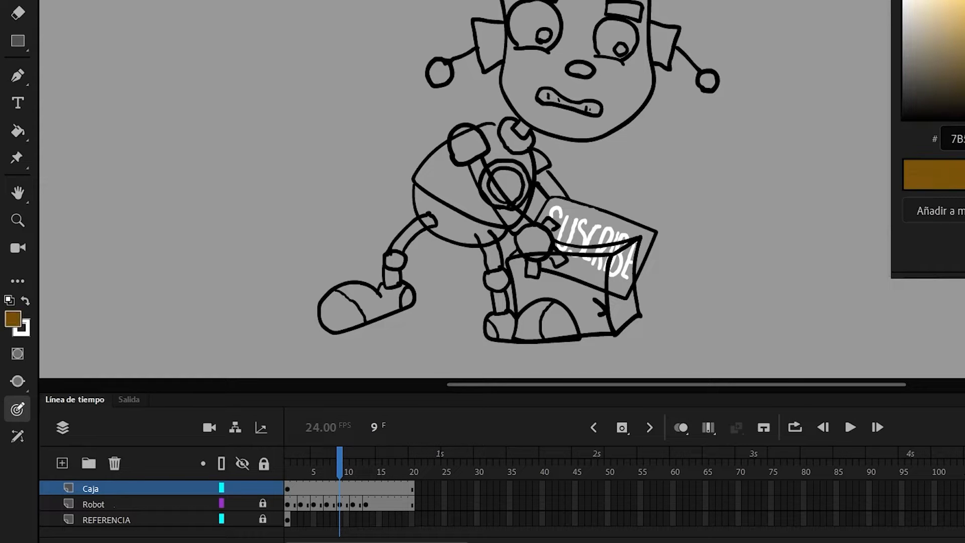
{"action": "key", "text": "k"}
{"action": "left_click", "coordinate": [630, 261]}
{"action": "left_click", "coordinate": [961, 50]}
{"action": "left_click", "coordinate": [561, 297]}
{"action": "left_click", "coordinate": [961, 91]}
Widen the whole box slightly sideways and check it against the robot pose at frame 16.
{"action": "key", "text": "q"}
{"action": "key", "text": "ctrl+a"}
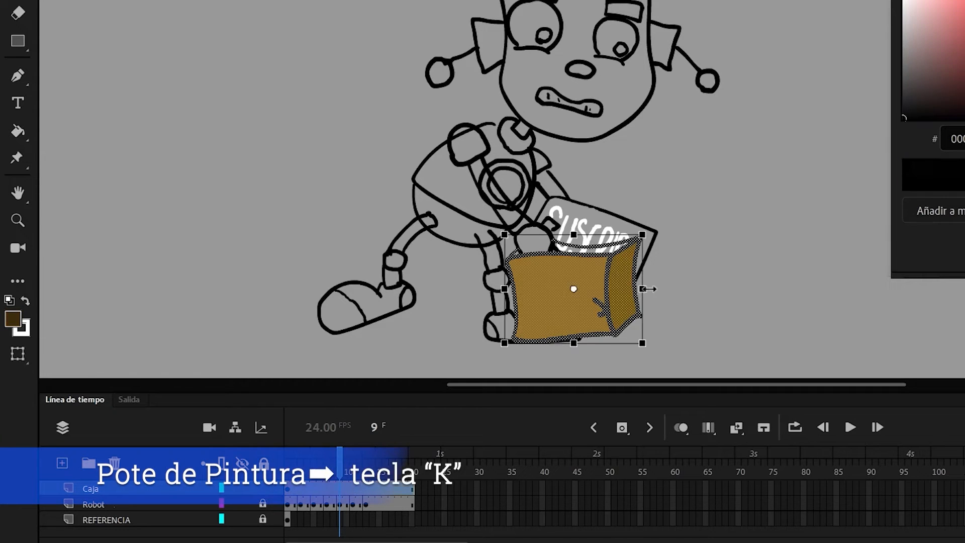
{"action": "left_click_drag", "start_coordinate": [643, 289], "coordinate": [665, 288]}
{"action": "left_click", "coordinate": [354, 458]}
{"action": "left_click_drag", "start_coordinate": [353, 458], "coordinate": [385, 458]}
Delete the REFERENCIA layer and add a layer named BG beneath the Robot layer.
{"action": "left_click", "coordinate": [151, 520]}
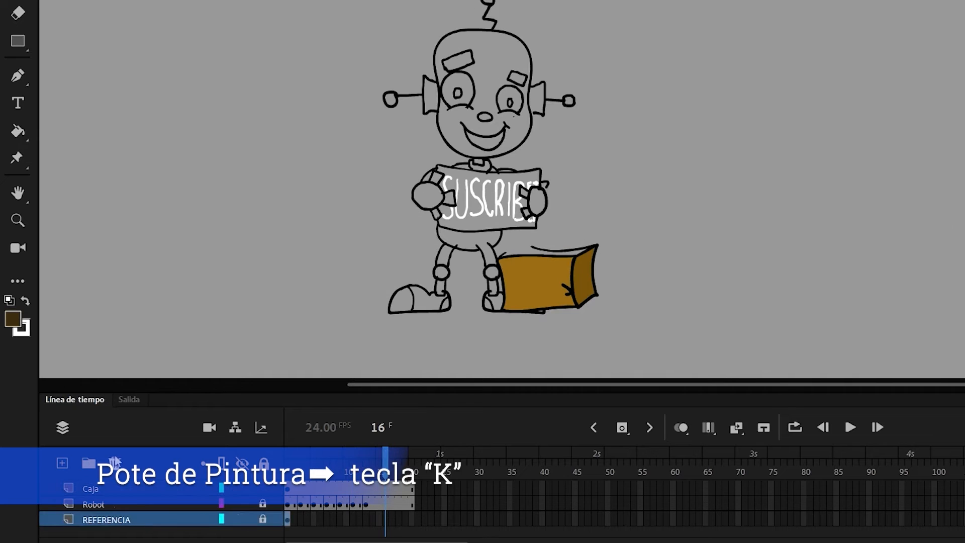
{"action": "left_click", "coordinate": [114, 463]}
{"action": "left_click", "coordinate": [62, 462]}
{"action": "left_click_drag", "start_coordinate": [112, 500], "coordinate": [114, 531]}
{"action": "double_click", "coordinate": [103, 520]}
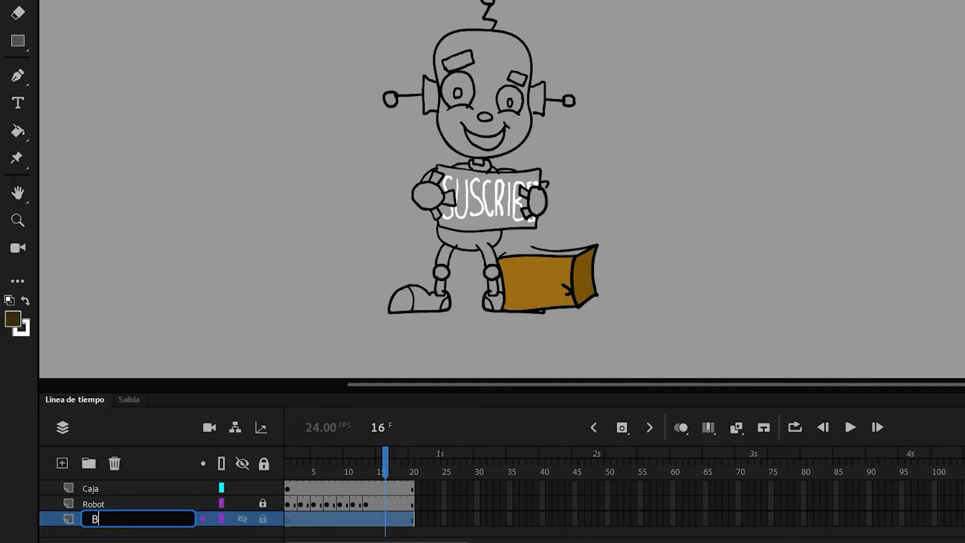
{"action": "key", "text": "Return"}
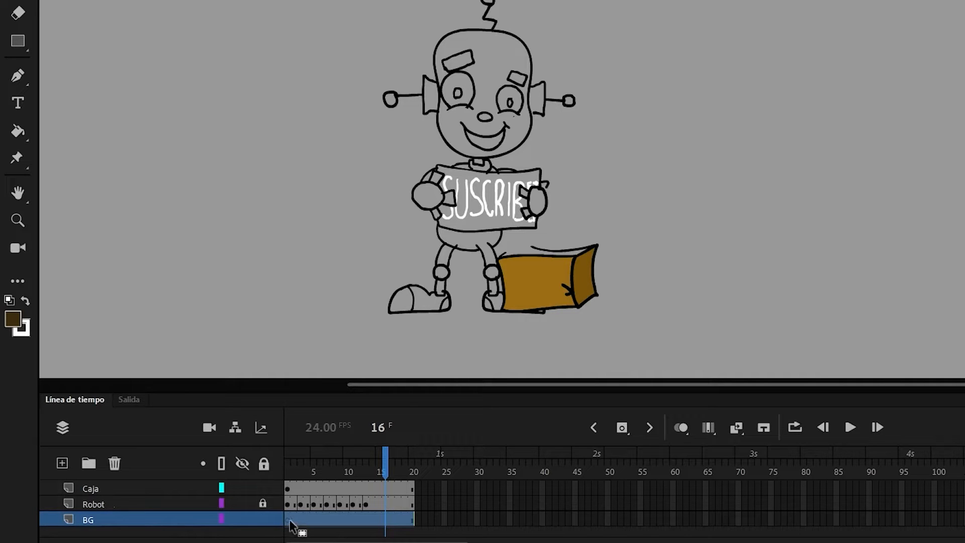
Draw a tall rectangular bookcase outline beside the robot with straight lines, on frame 1 of the BG layer.
{"action": "left_click", "coordinate": [288, 472]}
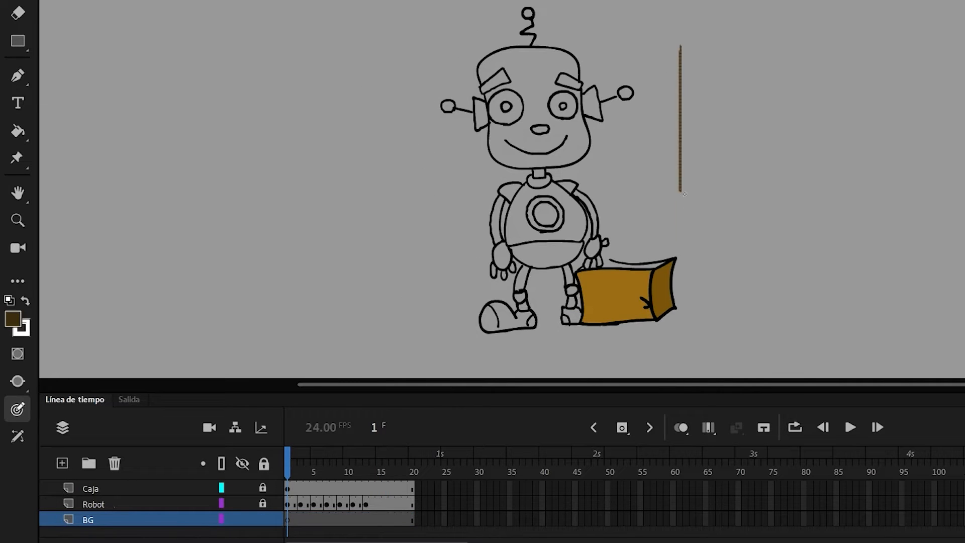
{"action": "left_click_drag", "start_coordinate": [684, 194], "coordinate": [681, 296]}
{"action": "left_click_drag", "start_coordinate": [811, 43], "coordinate": [810, 302]}
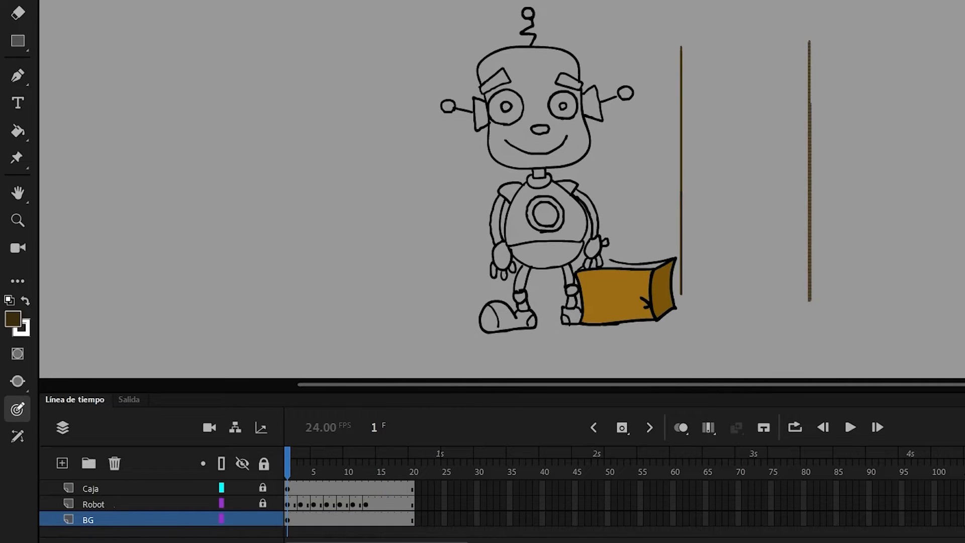
{"action": "left_click_drag", "start_coordinate": [682, 46], "coordinate": [811, 46]}
{"action": "left_click_drag", "start_coordinate": [682, 294], "coordinate": [795, 299]}
Draw a rectangular shelf opening near the bookcase's top and duplicate it downward to form four shelves.
{"action": "left_click_drag", "start_coordinate": [794, 100], "coordinate": [799, 93], "text": "shift"}
{"action": "left_click_drag", "start_coordinate": [799, 93], "coordinate": [800, 61]}
{"action": "mouse_move", "coordinate": [698, 59]}
{"action": "left_mouse_down"}
{"action": "mouse_move", "coordinate": [801, 58]}
{"action": "mouse_move", "coordinate": [758, 115]}
{"action": "left_mouse_up"}
{"action": "key", "text": "v"}
{"action": "left_click_drag", "start_coordinate": [751, 148], "coordinate": [751, 265], "text": "alt"}
Sketch books and a small round jug on the bookcase shelves.
{"action": "key", "text": "b"}
{"action": "left_click_drag", "start_coordinate": [710, 60], "coordinate": [710, 92]}
{"action": "left_click_drag", "start_coordinate": [719, 61], "coordinate": [718, 93]}
{"action": "left_click_drag", "start_coordinate": [736, 70], "coordinate": [735, 91]}
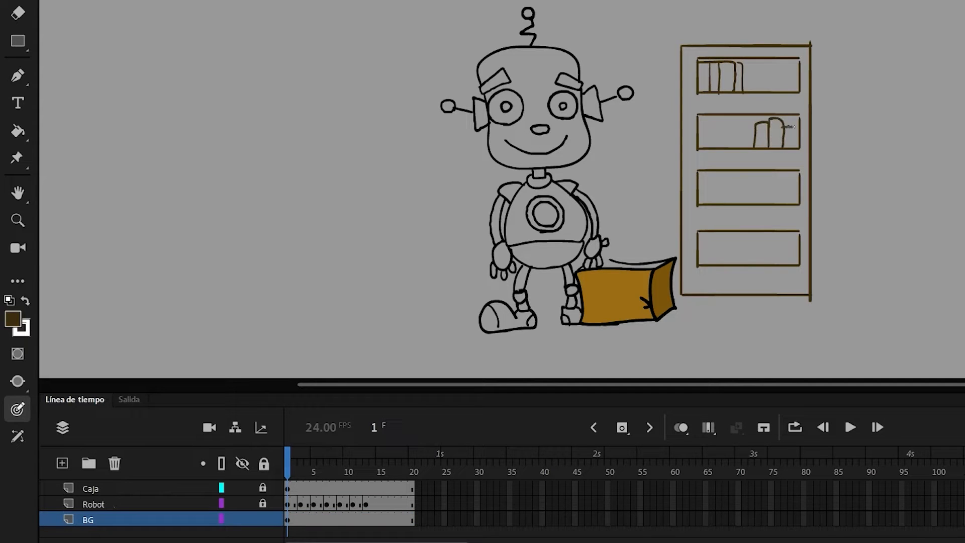
{"action": "left_click_drag", "start_coordinate": [709, 146], "coordinate": [724, 147]}
{"action": "left_click_drag", "start_coordinate": [724, 134], "coordinate": [725, 143]}
{"action": "left_click_drag", "start_coordinate": [710, 129], "coordinate": [719, 129]}
{"action": "left_click_drag", "start_coordinate": [711, 174], "coordinate": [712, 203]}
{"action": "left_click_drag", "start_coordinate": [726, 173], "coordinate": [726, 203]}
{"action": "left_click_drag", "start_coordinate": [738, 175], "coordinate": [740, 200]}
{"action": "left_click_drag", "start_coordinate": [755, 172], "coordinate": [755, 201]}
{"action": "left_click_drag", "start_coordinate": [768, 172], "coordinate": [768, 204]}
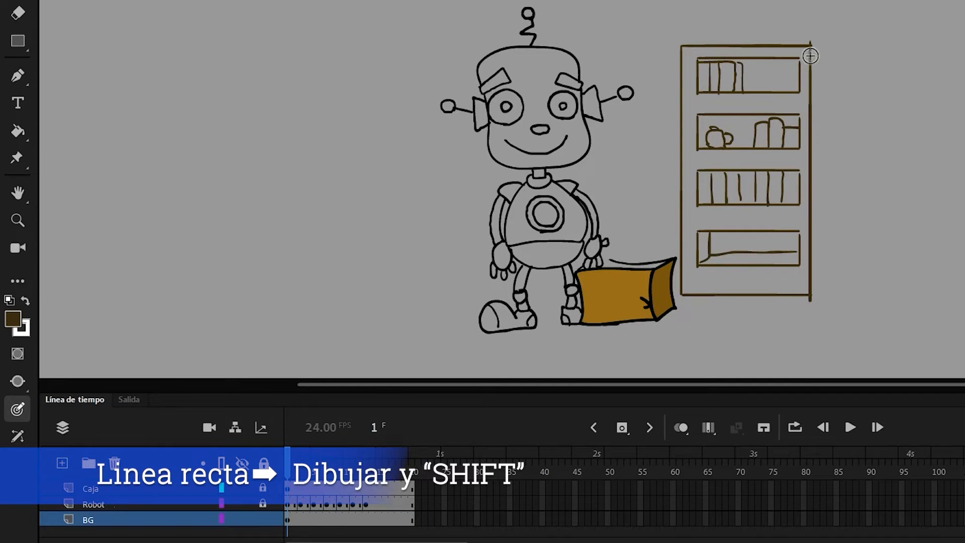
Give the bookcase depth by drawing its side and top faces.
{"action": "left_click_drag", "start_coordinate": [832, 272], "coordinate": [811, 295]}
{"action": "left_click_drag", "start_coordinate": [682, 45], "coordinate": [706, 29]}
{"action": "left_click_drag", "start_coordinate": [706, 30], "coordinate": [826, 31]}
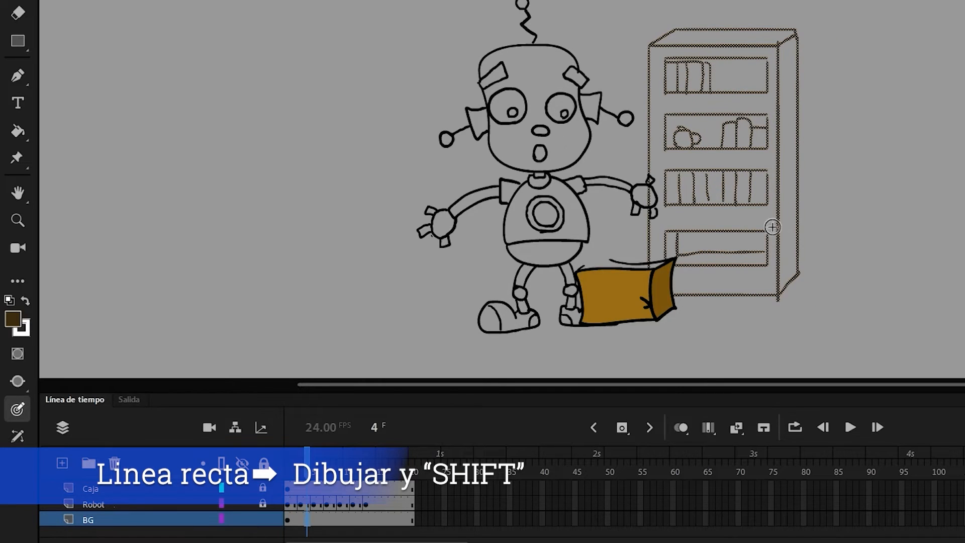
Draw a horizontal floor line behind the robot up to the bookcase, and recolor the BG artwork black.
{"action": "left_click_drag", "start_coordinate": [301, 249], "coordinate": [648, 249]}
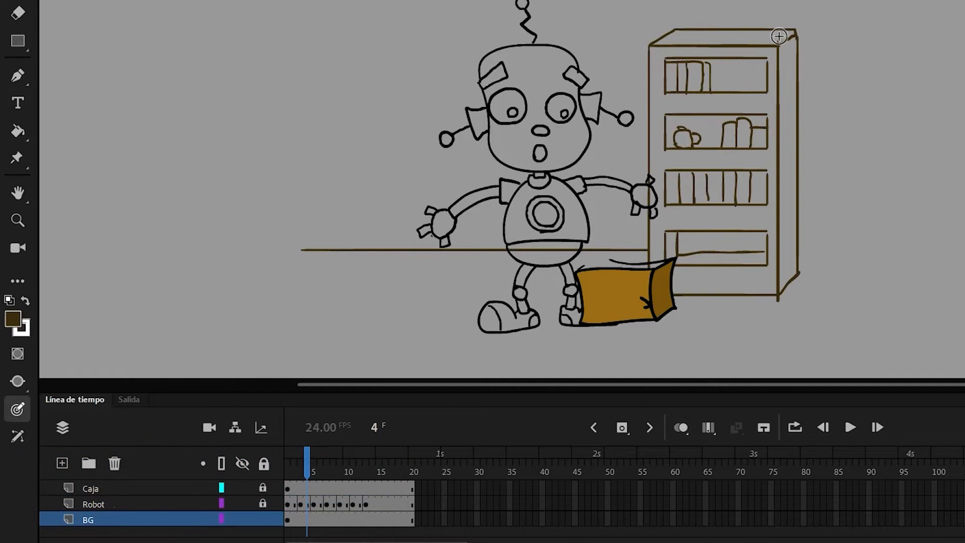
{"action": "left_click", "coordinate": [361, 521]}
{"action": "left_click", "coordinate": [890, 188]}
Unlock the Robot layer, hide the BG and Caja layers, and advance to the next Robot keyframe for coloring.
{"action": "left_click", "coordinate": [262, 503]}
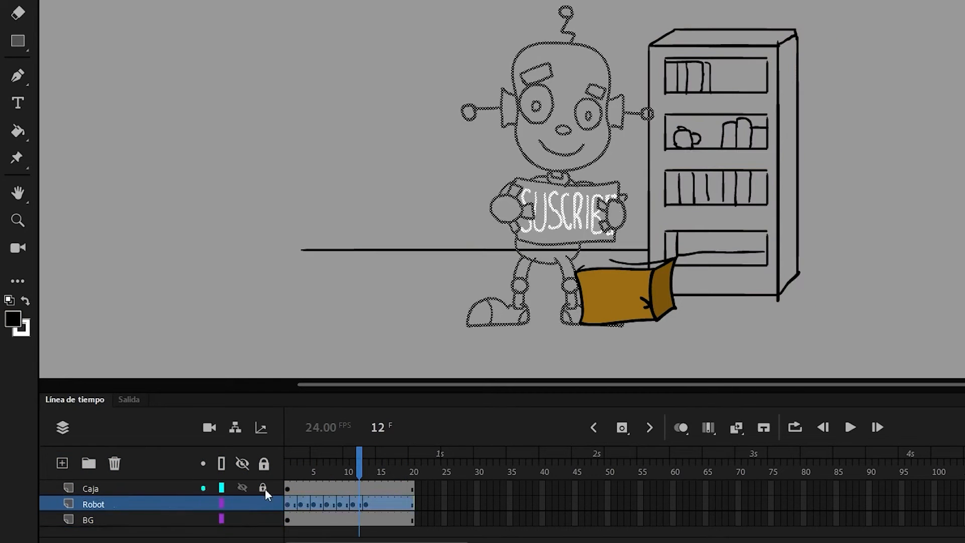
{"action": "left_click", "coordinate": [243, 519]}
{"action": "left_click", "coordinate": [242, 488]}
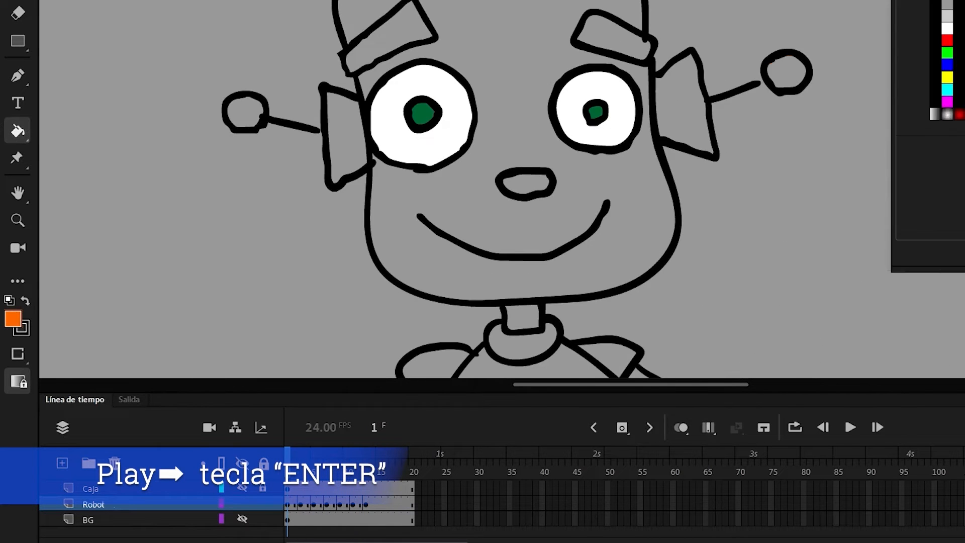
{"action": "key", "text": "Return"}
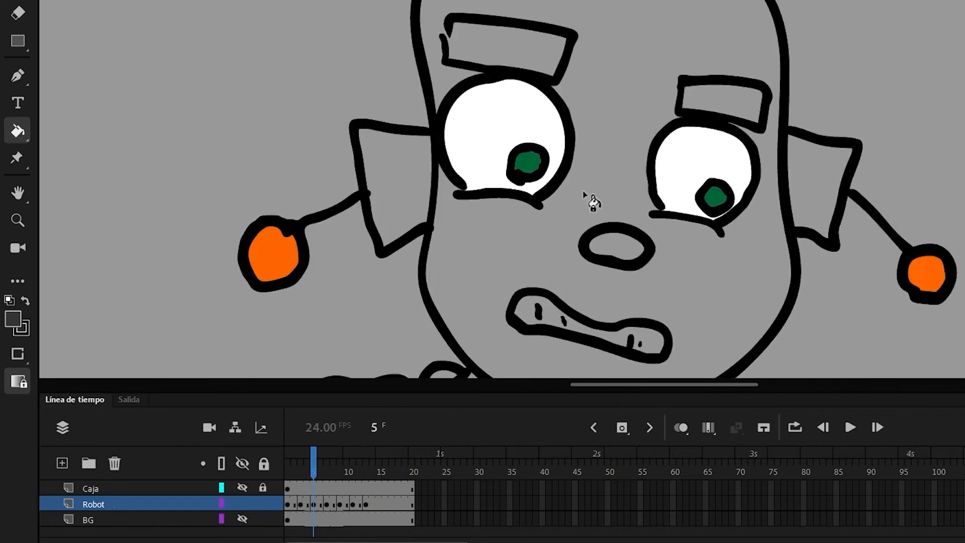
{"action": "left_click", "coordinate": [650, 427]}
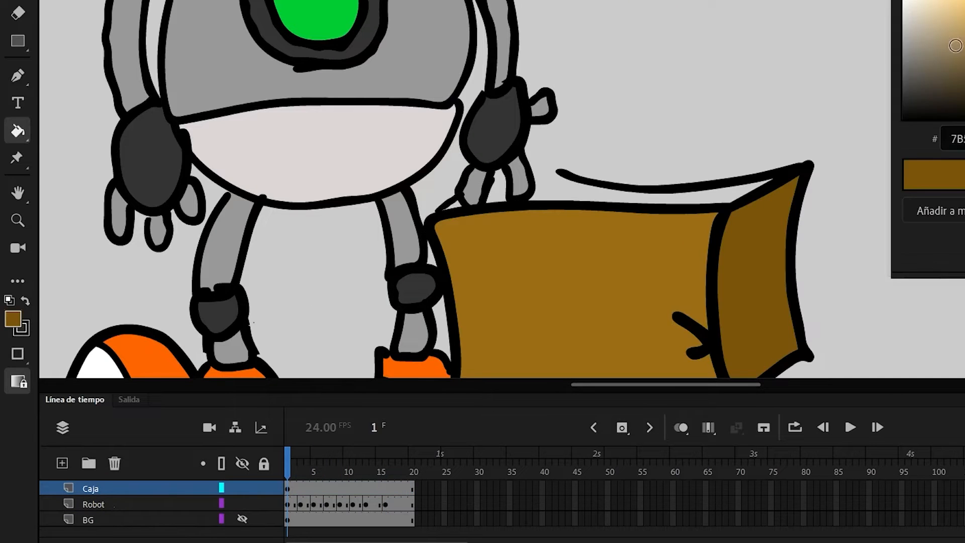
Paint the inside of the box's opening dark brown on the Caja layer.
{"action": "left_click_drag", "start_coordinate": [565, 198], "coordinate": [769, 200]}
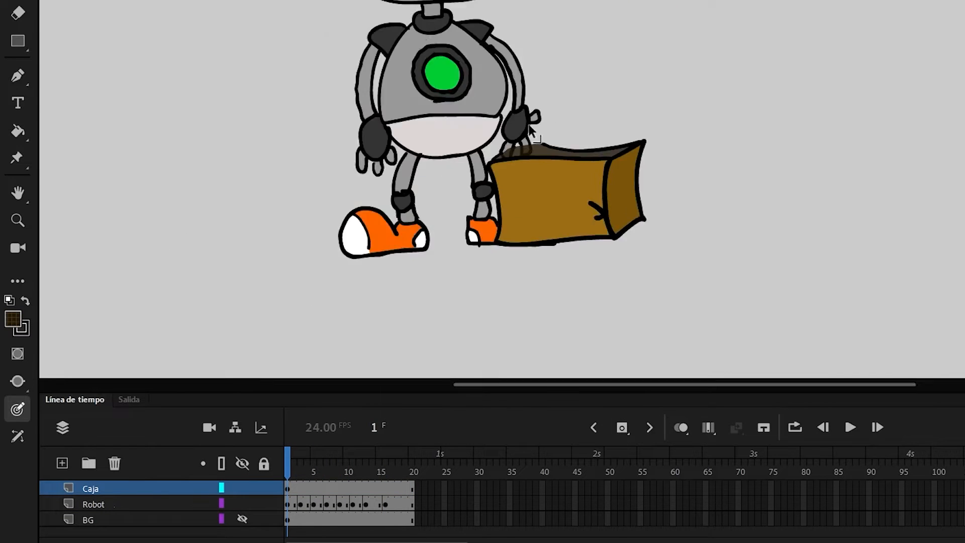
{"action": "left_click", "coordinate": [334, 476]}
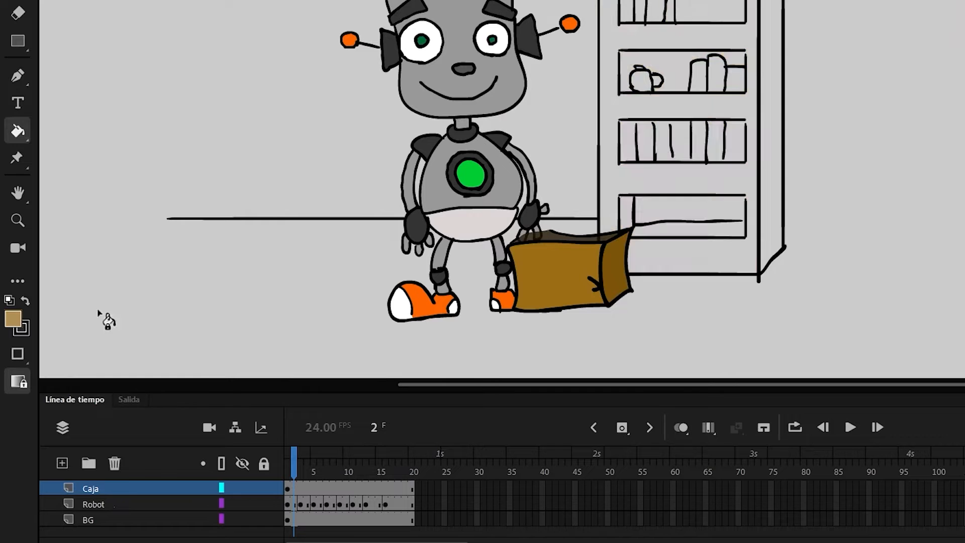
{"action": "left_click", "coordinate": [706, 194]}
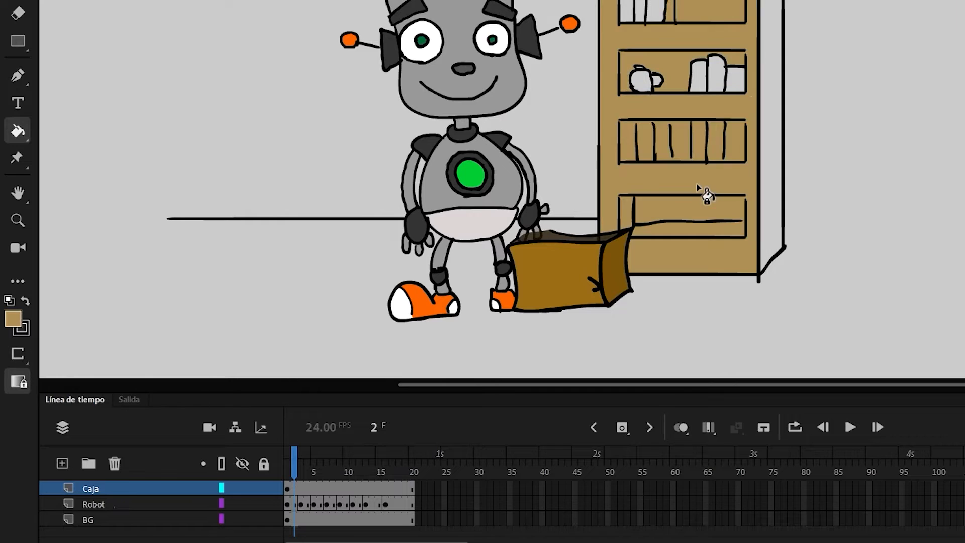
{"action": "key", "text": "ctrl+z"}
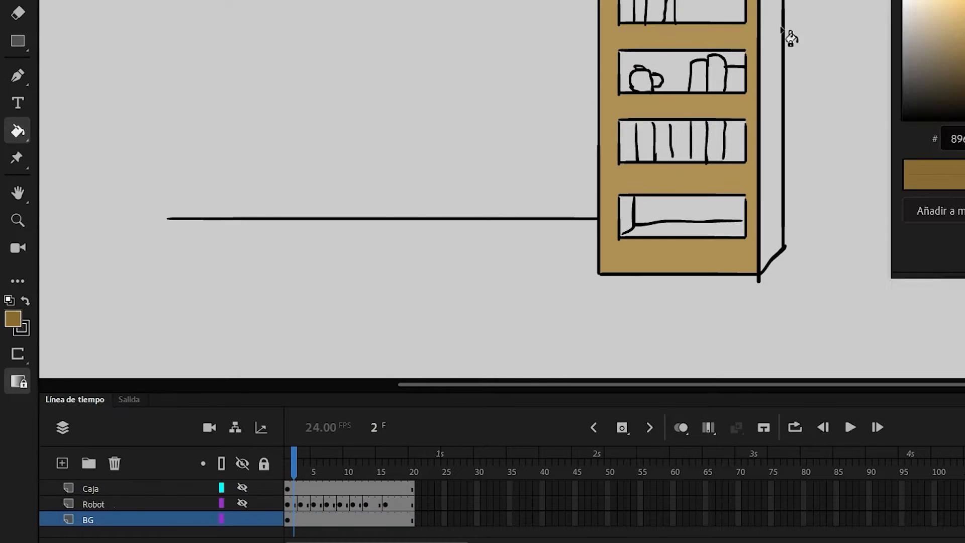
Fill the interior of the bookcase's lowest shelf with darker browns and several books on the upper shelves with red.
{"action": "left_click", "coordinate": [724, 229]}
{"action": "left_click", "coordinate": [689, 208]}
{"action": "left_click", "coordinate": [947, 41]}
{"action": "left_click", "coordinate": [647, 142]}
{"action": "left_click", "coordinate": [681, 142]}
{"action": "left_click", "coordinate": [699, 142]}
{"action": "left_click", "coordinate": [699, 78]}
{"action": "left_click", "coordinate": [656, 11]}
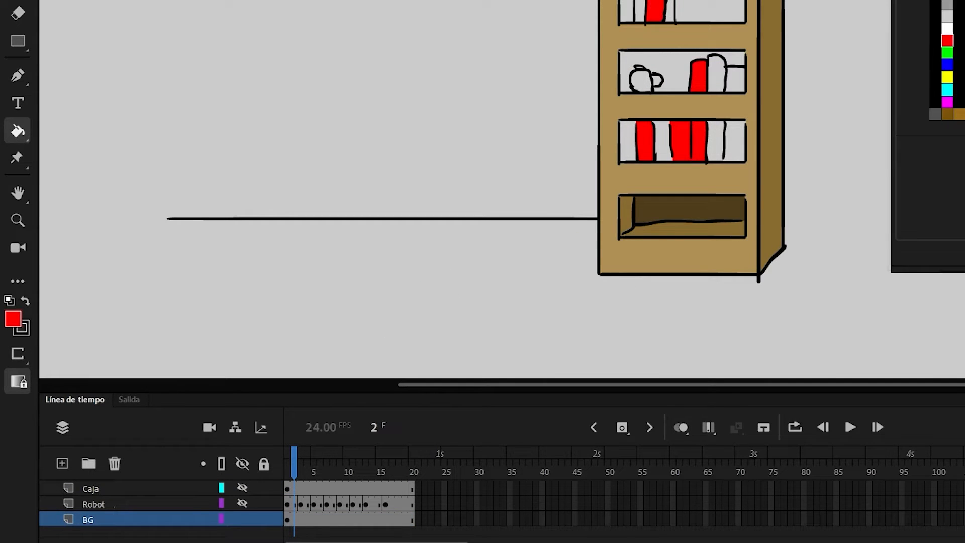
Fill the remaining books light blue and green, the shelf backs dark brown and the teapot grey.
{"action": "left_click", "coordinate": [663, 142]}
{"action": "left_click", "coordinate": [717, 142]}
{"action": "left_click", "coordinate": [717, 75]}
{"action": "left_click", "coordinate": [627, 11]}
{"action": "left_click", "coordinate": [641, 10]}
{"action": "left_click", "coordinate": [735, 142]}
{"action": "left_click", "coordinate": [735, 80]}
{"action": "left_click", "coordinate": [670, 13]}
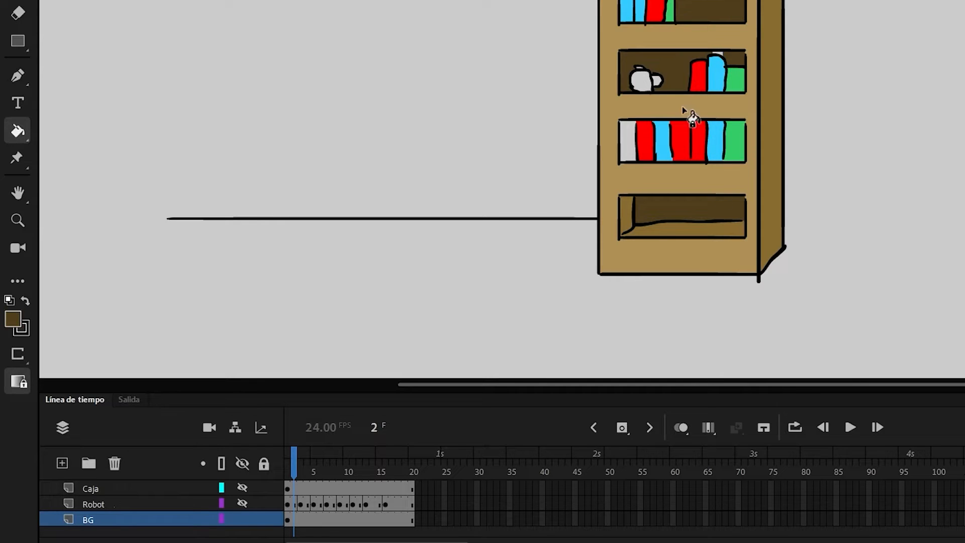
{"action": "left_click", "coordinate": [641, 81]}
Outline a floor area below the floor line up to the bookcase and fill it with grey-brown.
{"action": "scroll", "coordinate": [643, 80], "scroll_direction": "up", "scroll_amount": 3}
{"action": "scroll", "coordinate": [651, 82], "scroll_direction": "down", "scroll_amount": 3}
{"action": "key", "text": "b"}
{"action": "left_click_drag", "start_coordinate": [270, 150], "coordinate": [882, 181]}
{"action": "key", "text": "k"}
{"action": "left_click", "coordinate": [681, 251]}
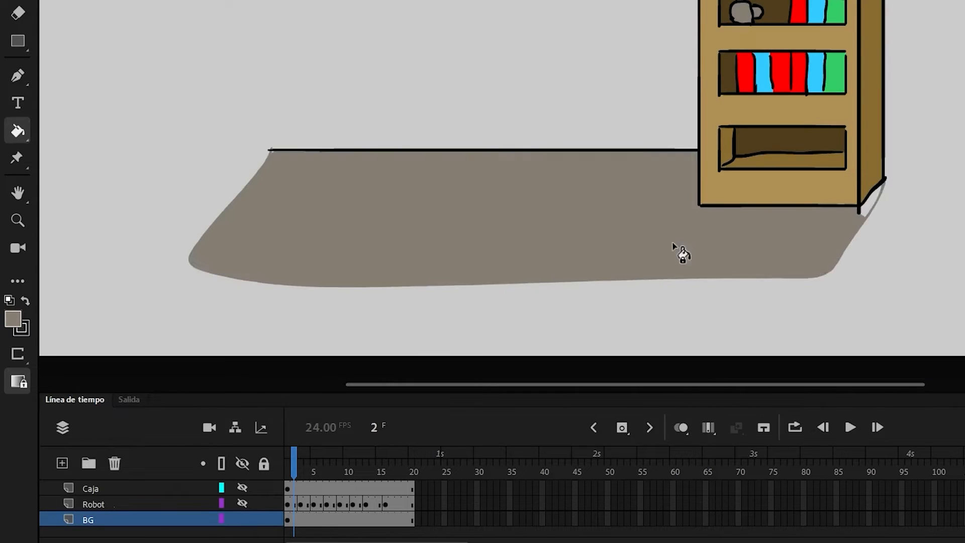
Make all the layers visible again and play back the colored robot animation.
{"action": "left_click", "coordinate": [242, 465]}
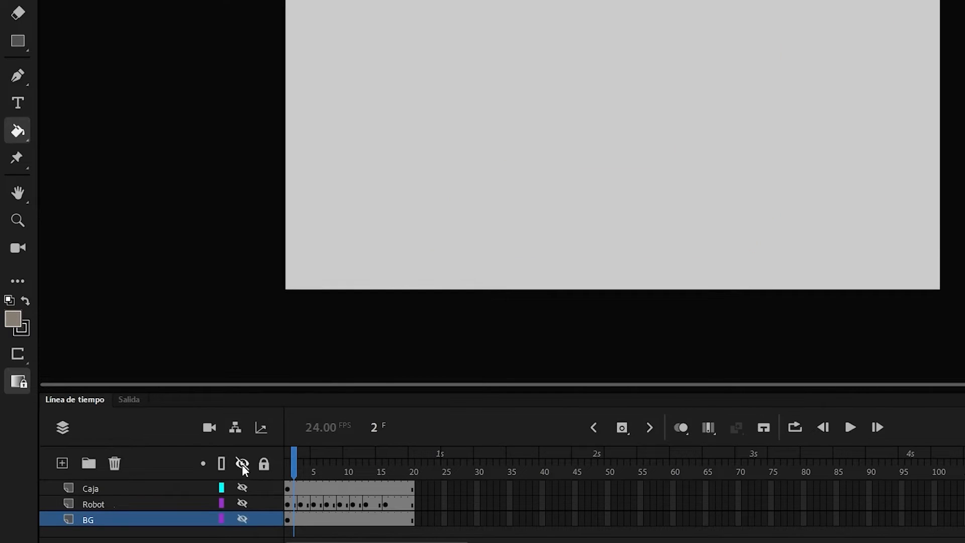
{"action": "left_click", "coordinate": [243, 465]}
{"action": "key", "text": "Return"}
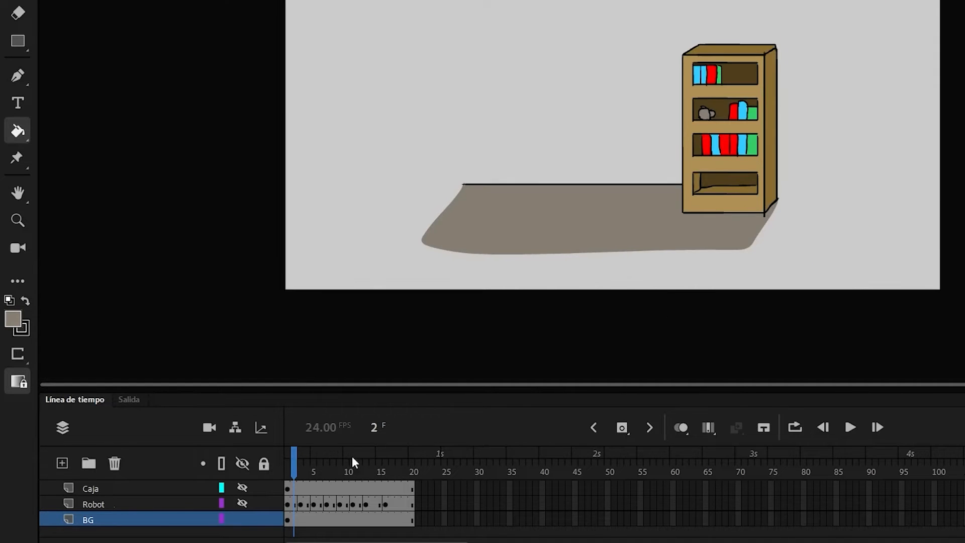
{"action": "left_click", "coordinate": [242, 464]}
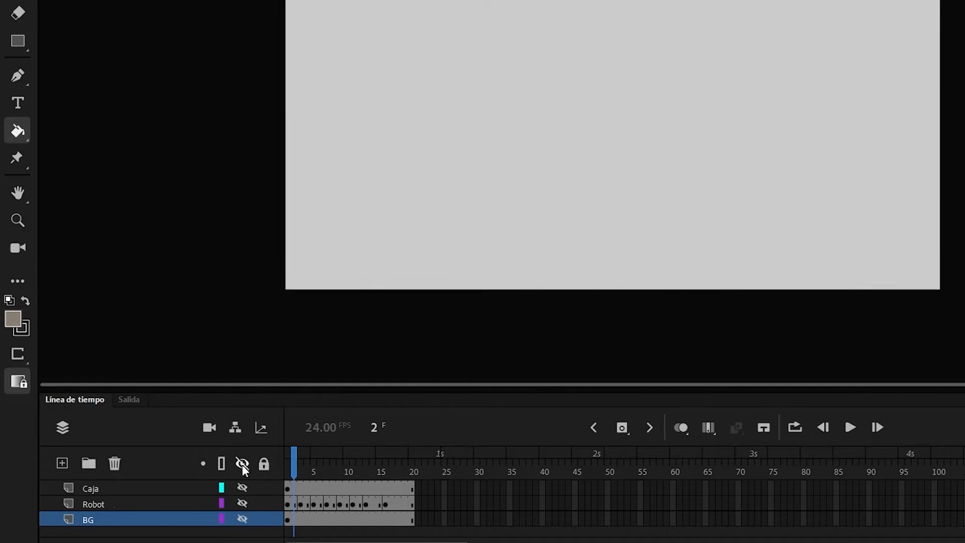
{"action": "left_click", "coordinate": [243, 465]}
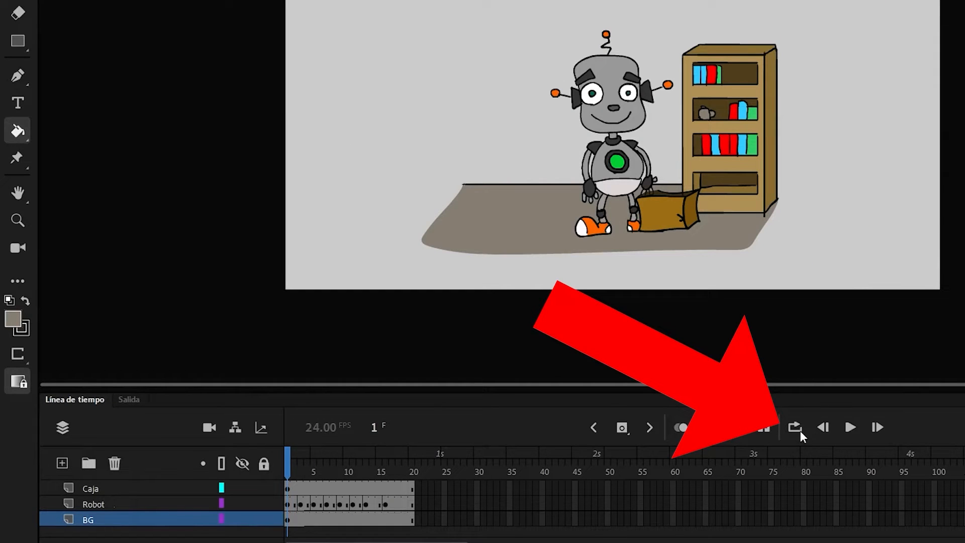
{"action": "key", "text": "Return"}
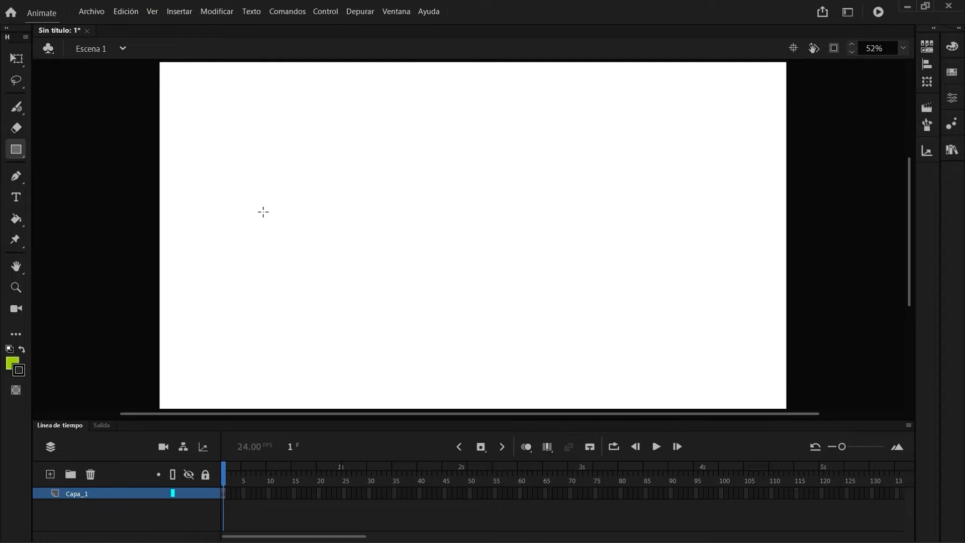
Draw a green square with a black outline and convert it into a graphic symbol named Cuadrado.
{"action": "left_click_drag", "start_coordinate": [263, 212], "coordinate": [331, 279]}
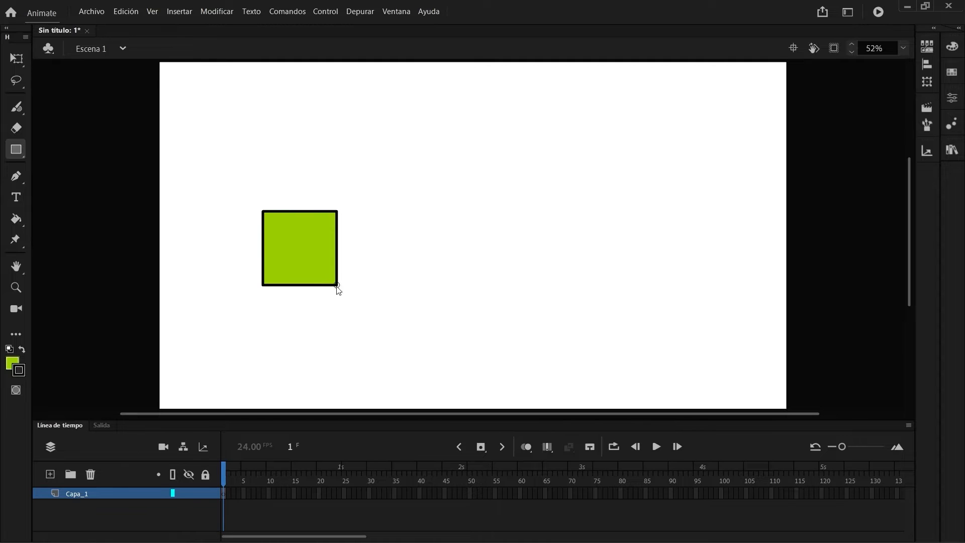
{"action": "left_click_drag", "start_coordinate": [243, 200], "coordinate": [351, 297]}
{"action": "key", "text": "F8"}
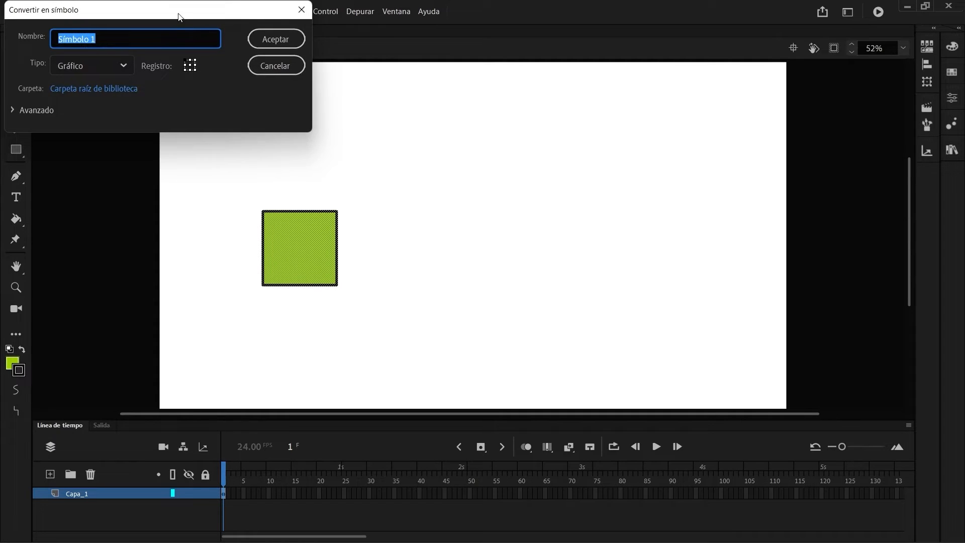
{"action": "left_click_drag", "start_coordinate": [179, 16], "coordinate": [491, 151]}
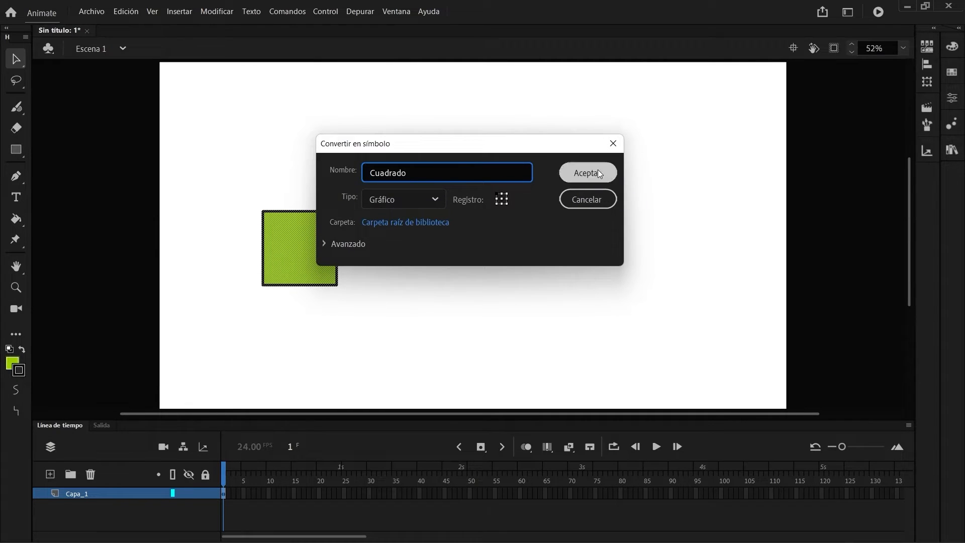
{"action": "left_click", "coordinate": [599, 174]}
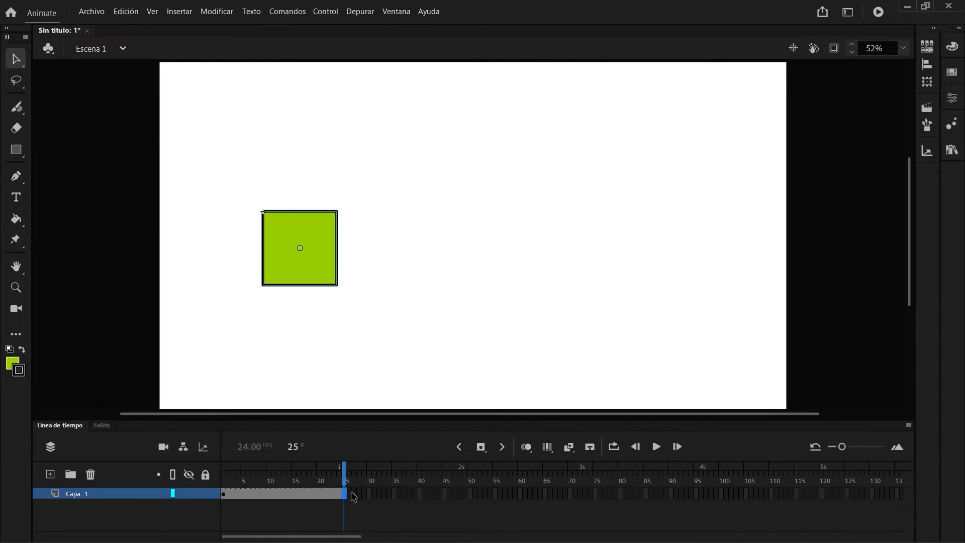
Rotate the square half a turn and move it to the right at frame 25, and create a classic tween.
{"action": "left_click_drag", "start_coordinate": [343, 210], "coordinate": [271, 292]}
{"action": "left_click_drag", "start_coordinate": [290, 273], "coordinate": [551, 270]}
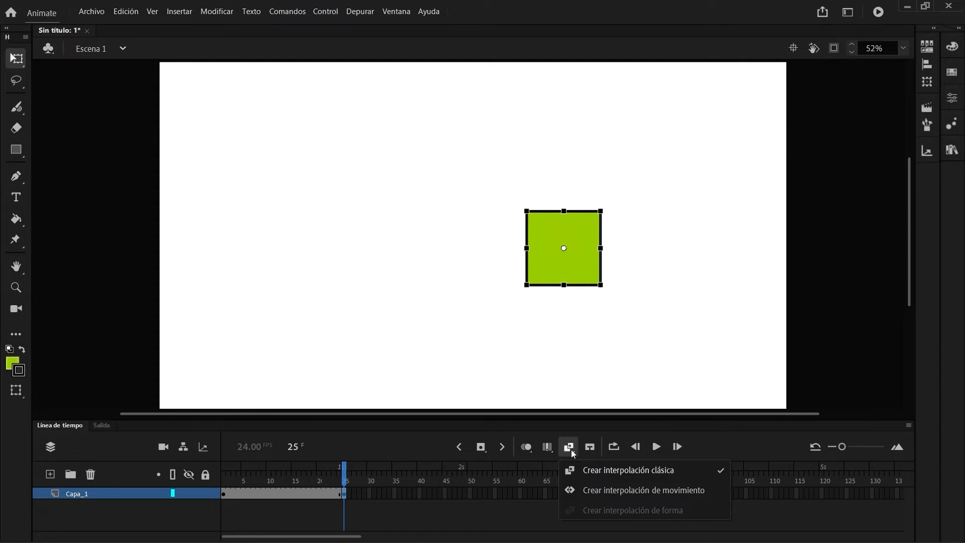
{"action": "left_click", "coordinate": [601, 469]}
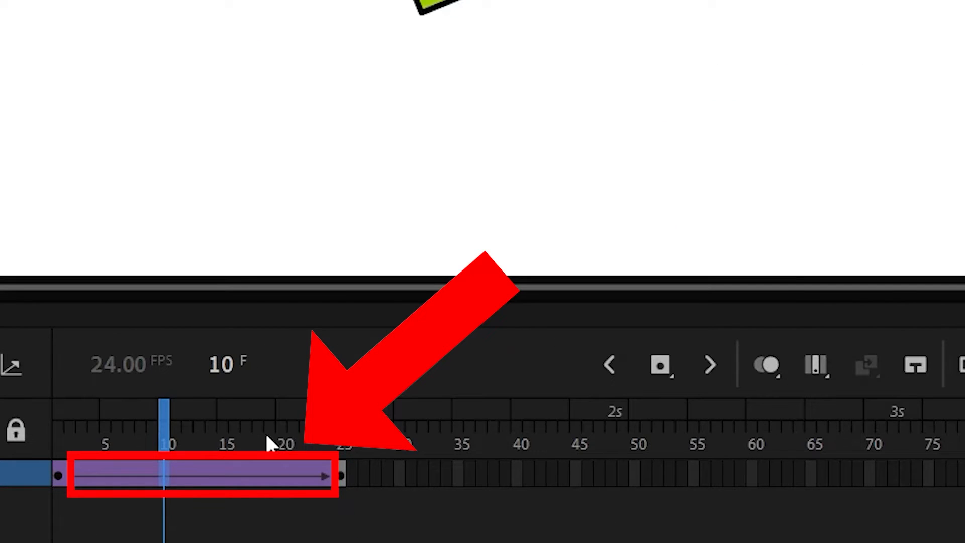
Preview the square's tween by scrubbing it and playing it in a loop, and turn looping off.
{"action": "left_click_drag", "start_coordinate": [269, 443], "coordinate": [46, 422]}
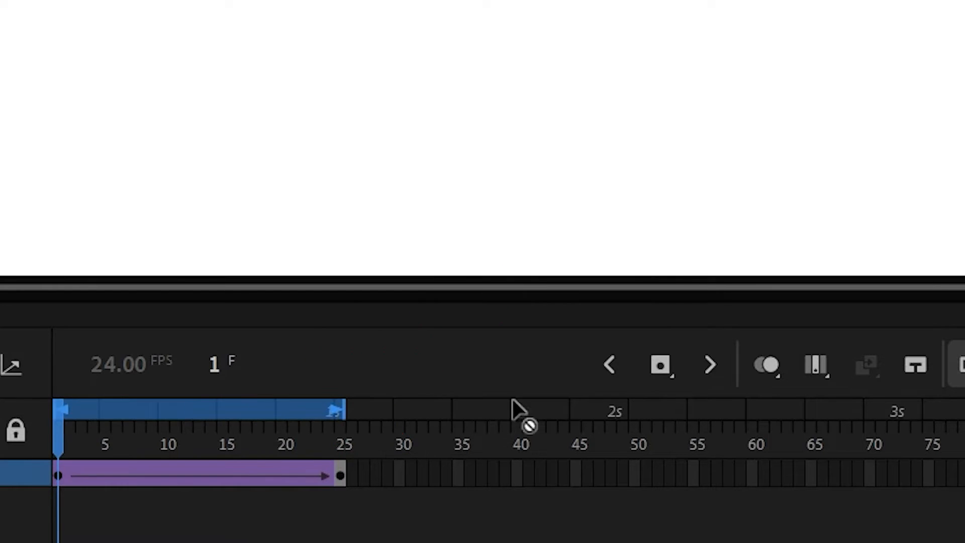
{"action": "key", "text": "Return"}
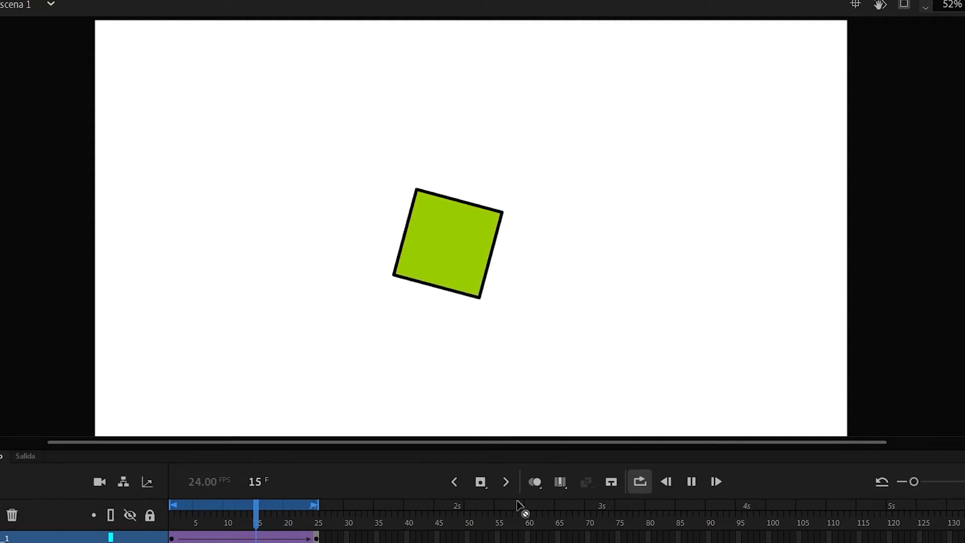
{"action": "key", "text": "Return"}
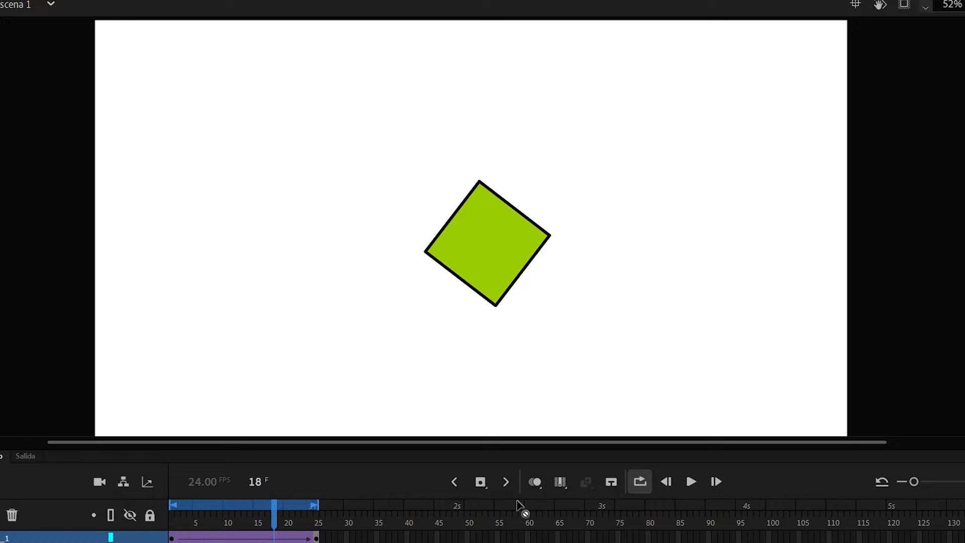
{"action": "left_click", "coordinate": [641, 483]}
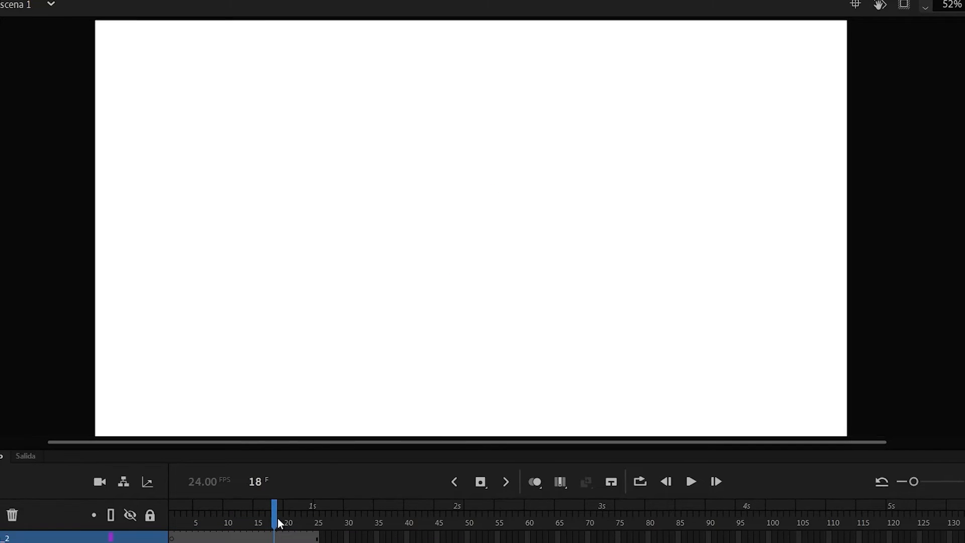
Import the top-hatted cat reference image onto Capa_2 at frame 1 and enlarge it to the stage's height.
{"action": "left_click_drag", "start_coordinate": [276, 516], "coordinate": [172, 510]}
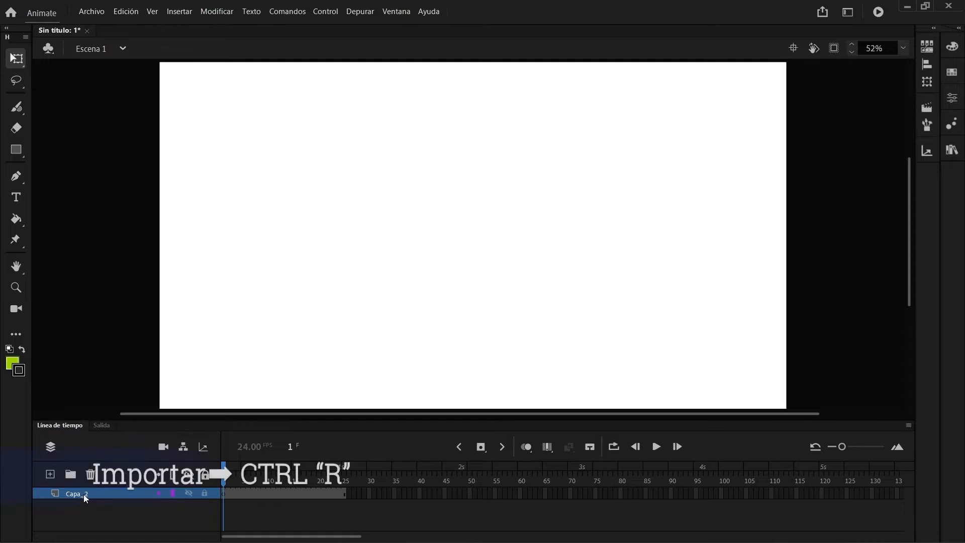
{"action": "key", "text": "ctrl+r"}
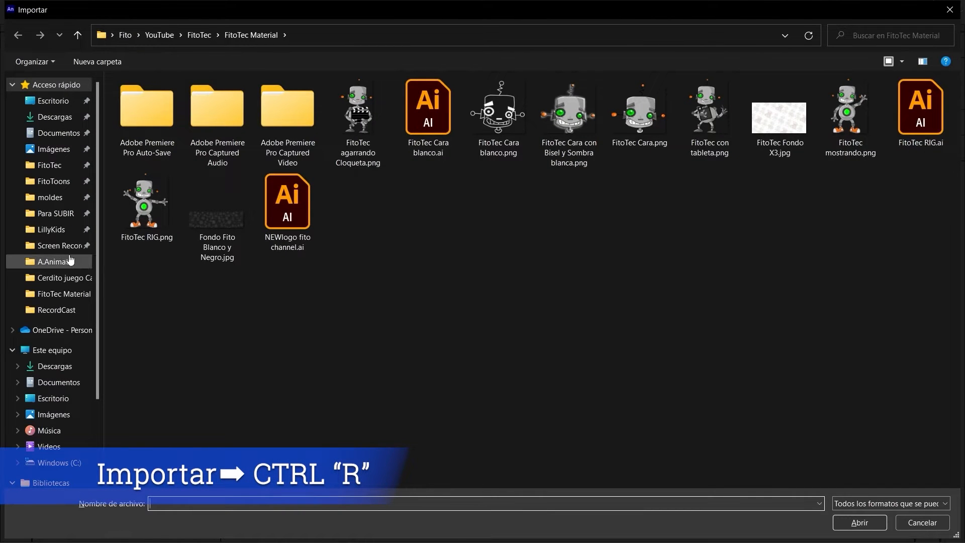
{"action": "left_click", "coordinate": [55, 261]}
{"action": "double_click", "coordinate": [164, 140]}
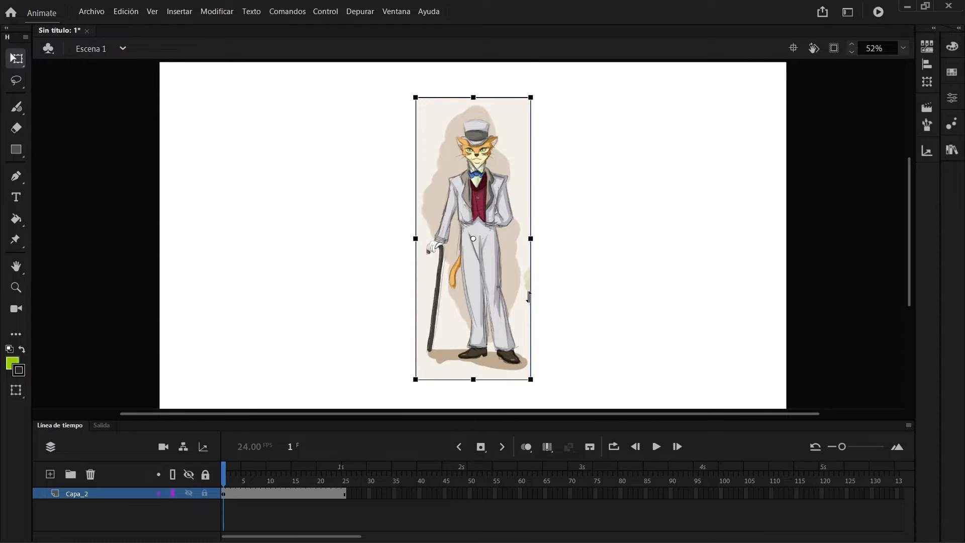
{"action": "scroll", "coordinate": [528, 298], "scroll_direction": "down", "scroll_amount": 3}
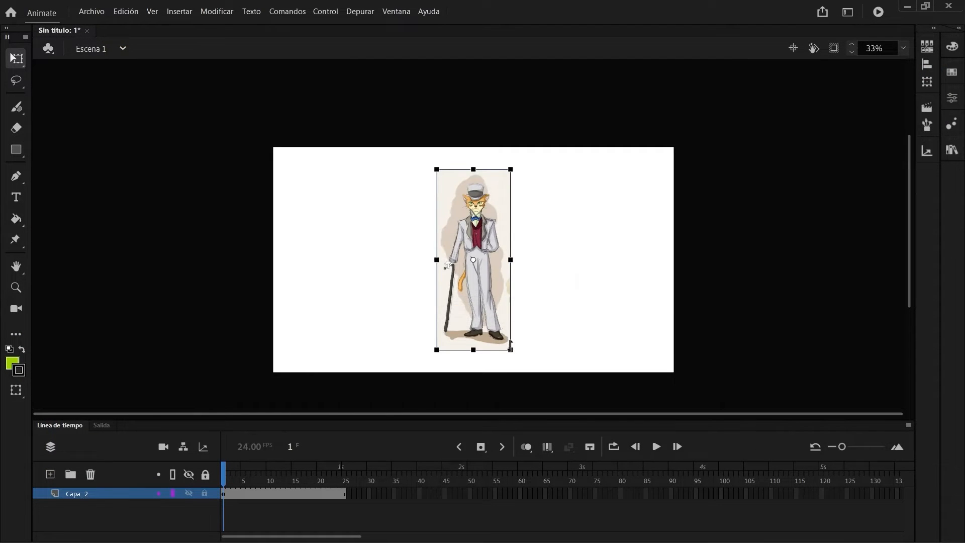
{"action": "left_click_drag", "start_coordinate": [512, 351], "coordinate": [544, 371]}
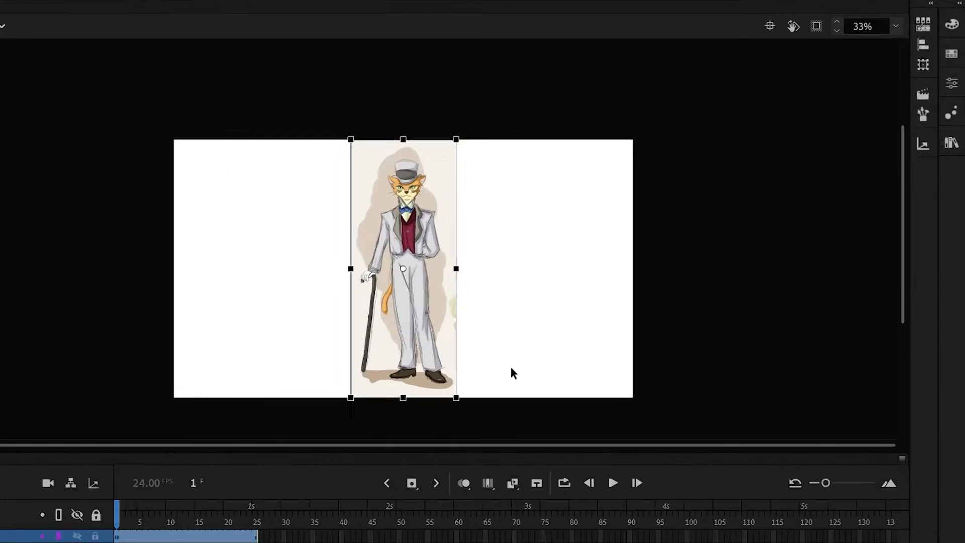
Change the document to a portrait format with a width of 1080.
{"action": "left_click", "coordinate": [567, 346]}
{"action": "left_click", "coordinate": [949, 25]}
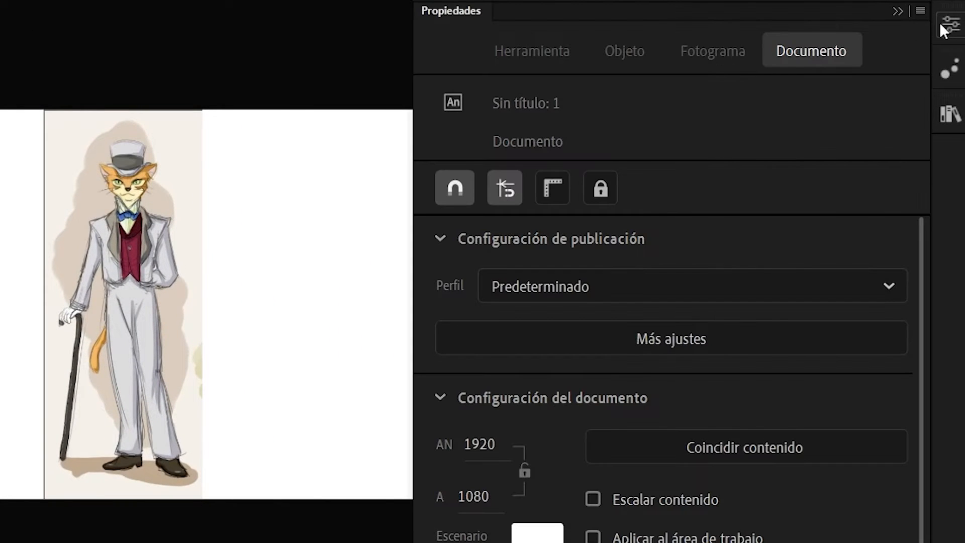
{"action": "left_click", "coordinate": [480, 445]}
{"action": "type", "text": "1080"}
{"action": "key", "text": "Tab"}
{"action": "key", "text": "Return"}
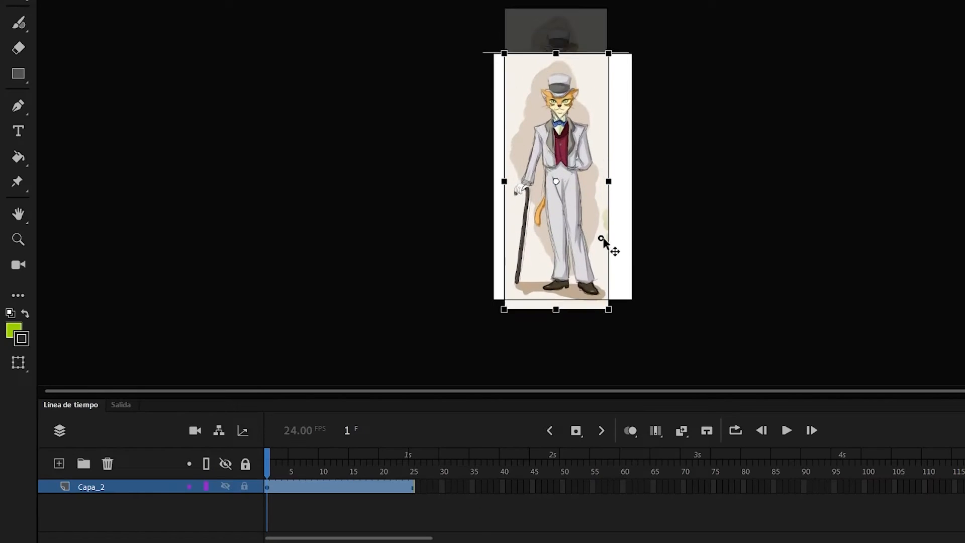
Rename the cat image's layer Referencia.
{"action": "double_click", "coordinate": [147, 492]}
{"action": "type", "text": "Referencia"}
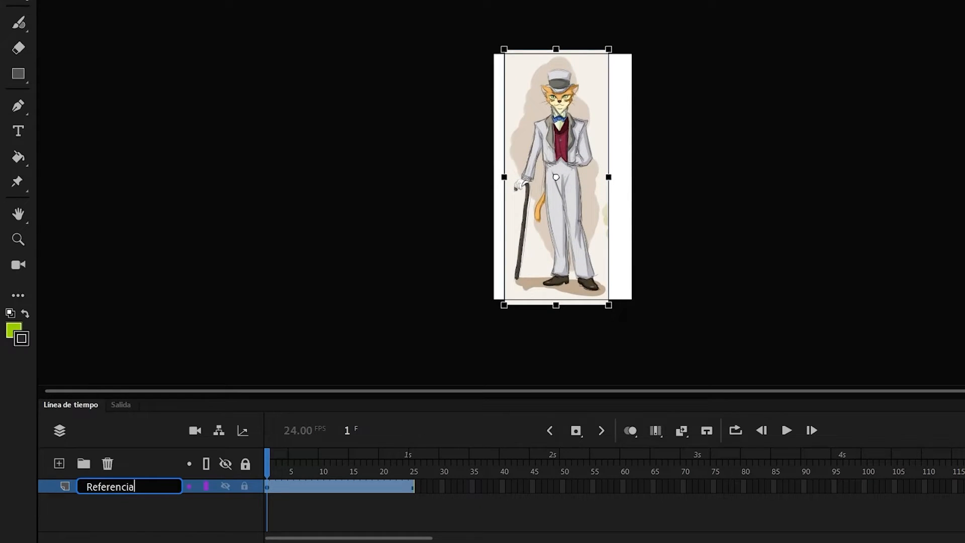
{"action": "key", "text": "Return"}
Set the Referencia layer's visibility to 50% opacity and lock the layer.
{"action": "right_click", "coordinate": [189, 486]}
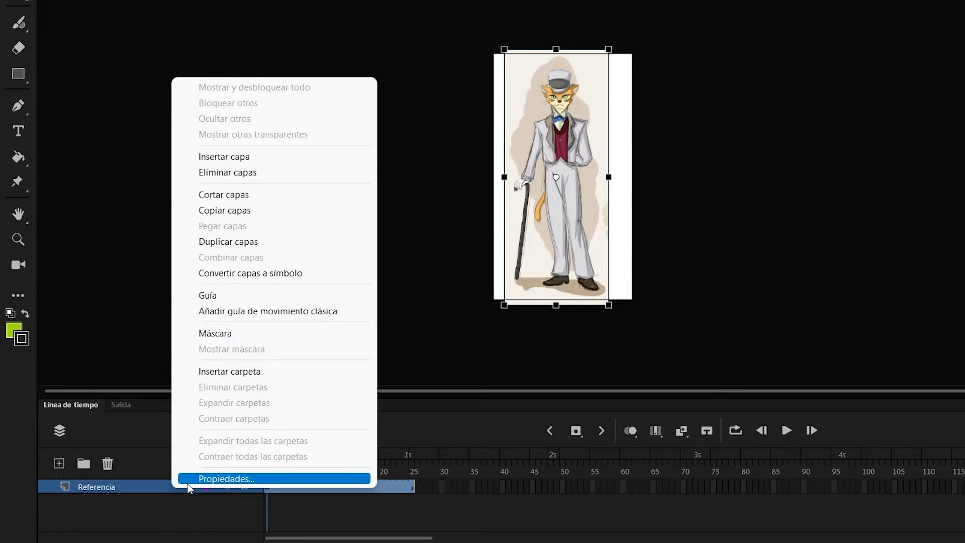
{"action": "left_click", "coordinate": [187, 480]}
{"action": "left_click", "coordinate": [404, 180]}
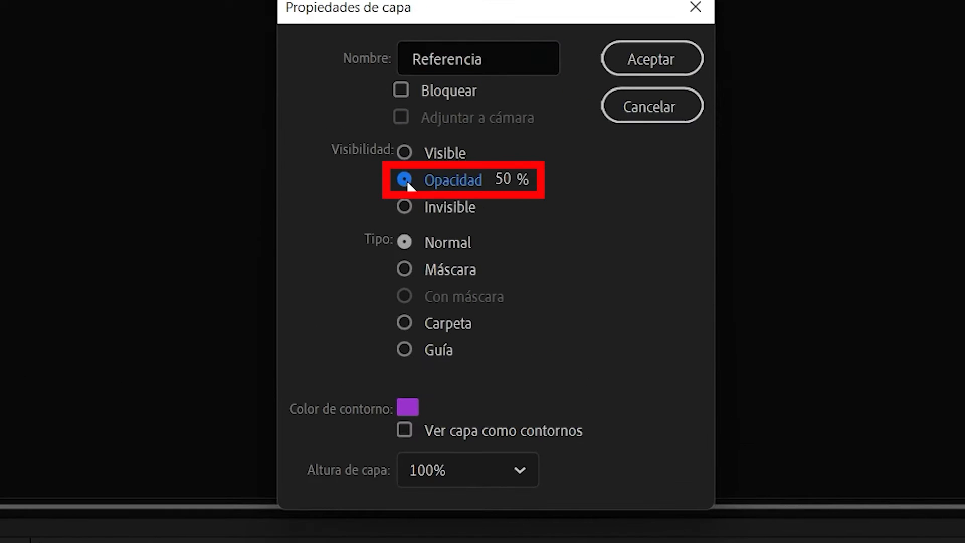
{"action": "left_click", "coordinate": [404, 98]}
{"action": "left_click", "coordinate": [636, 75]}
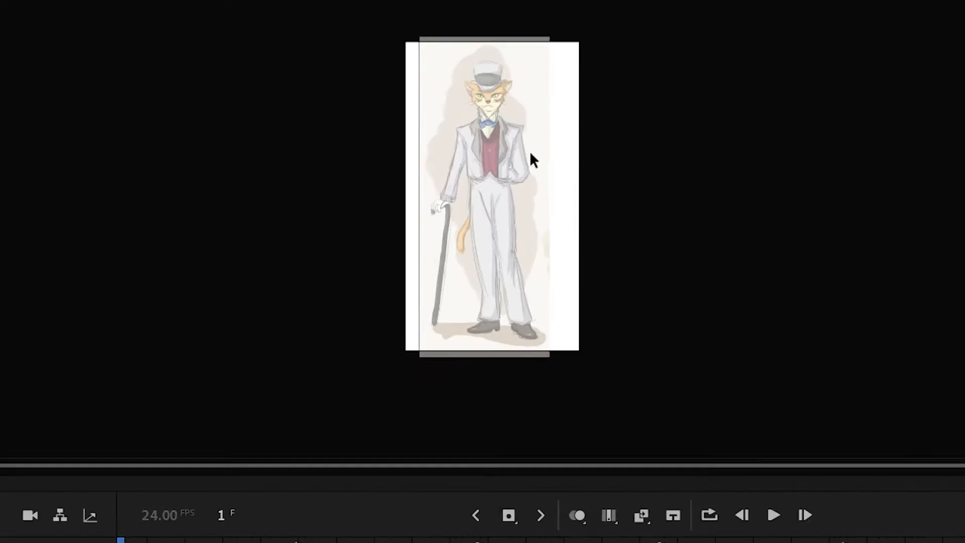
Add a layer named sombrero above Referencia and a layer named Cabeza between the two.
{"action": "left_click", "coordinate": [59, 470]}
{"action": "double_click", "coordinate": [105, 492]}
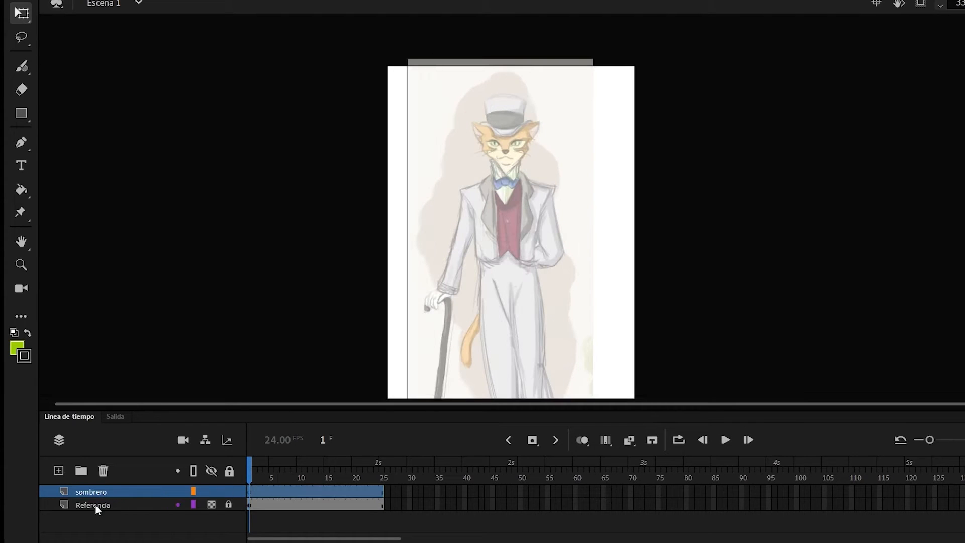
{"action": "left_click", "coordinate": [94, 506]}
{"action": "left_click", "coordinate": [59, 470]}
{"action": "double_click", "coordinate": [111, 504]}
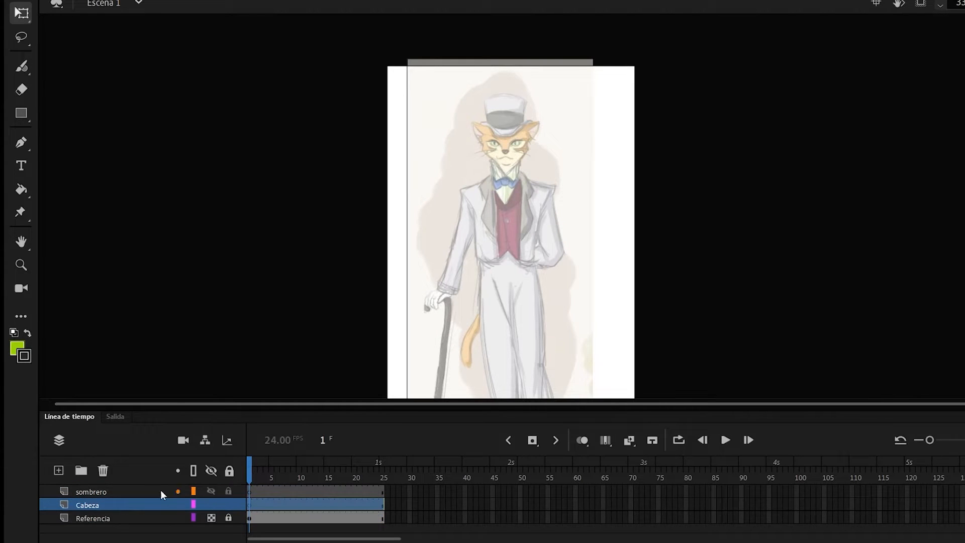
Trace the cat's ears, fur tufts, nose and whiskers in black with the Brush tool on the Cabeza layer.
{"action": "scroll", "coordinate": [491, 103], "scroll_direction": "up", "scroll_amount": 6}
{"action": "key", "text": "b"}
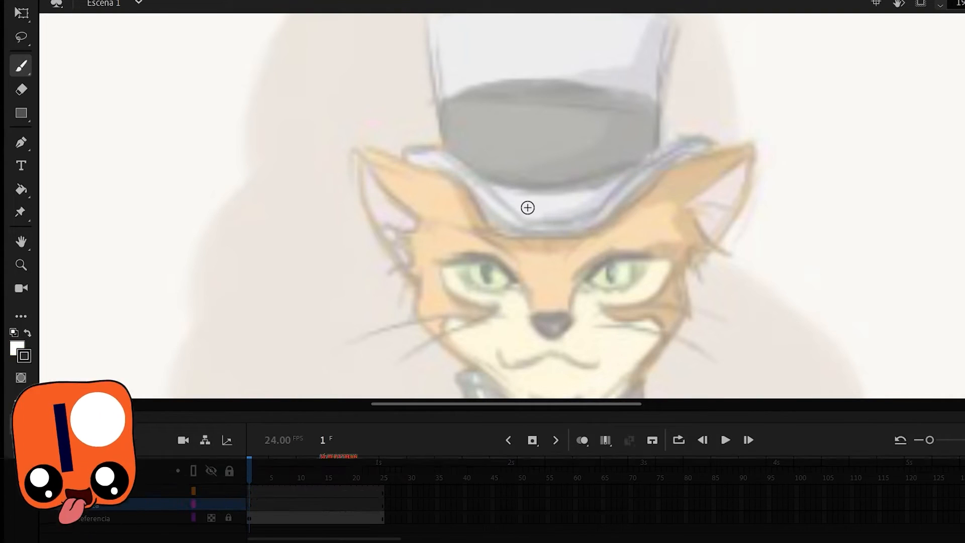
{"action": "key", "text": "x"}
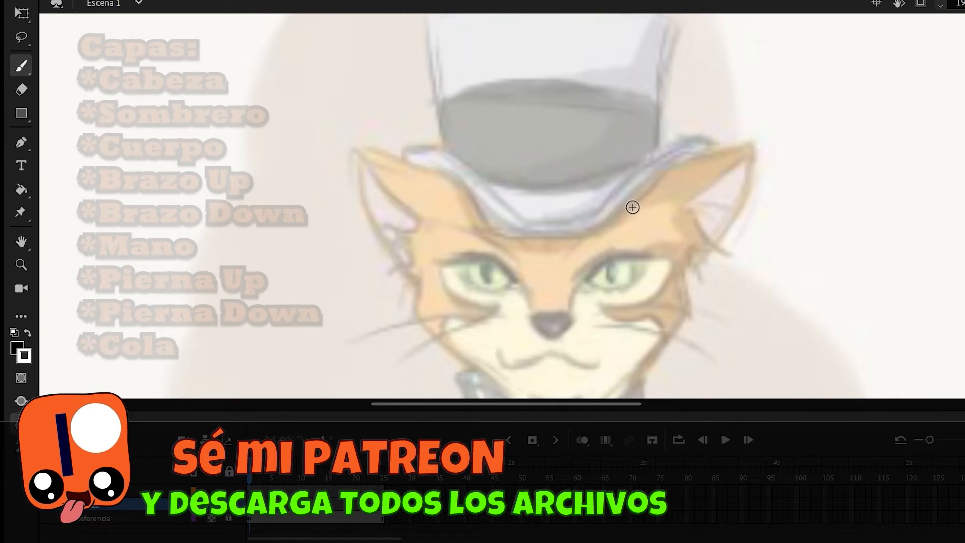
{"action": "mouse_move", "coordinate": [629, 208]}
{"action": "left_mouse_down"}
{"action": "mouse_move", "coordinate": [744, 147]}
{"action": "mouse_move", "coordinate": [714, 243]}
{"action": "left_mouse_up"}
{"action": "mouse_move", "coordinate": [749, 159]}
{"action": "left_mouse_down"}
{"action": "mouse_move", "coordinate": [683, 210]}
{"action": "mouse_move", "coordinate": [732, 242]}
{"action": "mouse_move", "coordinate": [685, 287]}
{"action": "left_mouse_up"}
{"action": "mouse_move", "coordinate": [386, 259]}
{"action": "left_mouse_down"}
{"action": "mouse_move", "coordinate": [416, 294]}
{"action": "mouse_move", "coordinate": [418, 250]}
{"action": "left_mouse_up"}
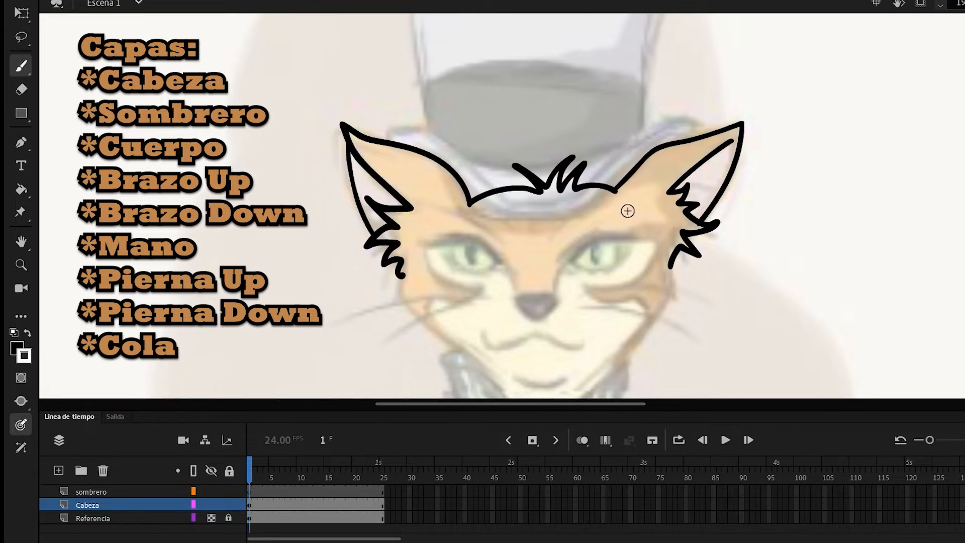
{"action": "mouse_move", "coordinate": [532, 318]}
{"action": "left_mouse_down"}
{"action": "mouse_move", "coordinate": [541, 249]}
{"action": "mouse_move", "coordinate": [372, 300]}
{"action": "left_mouse_up"}
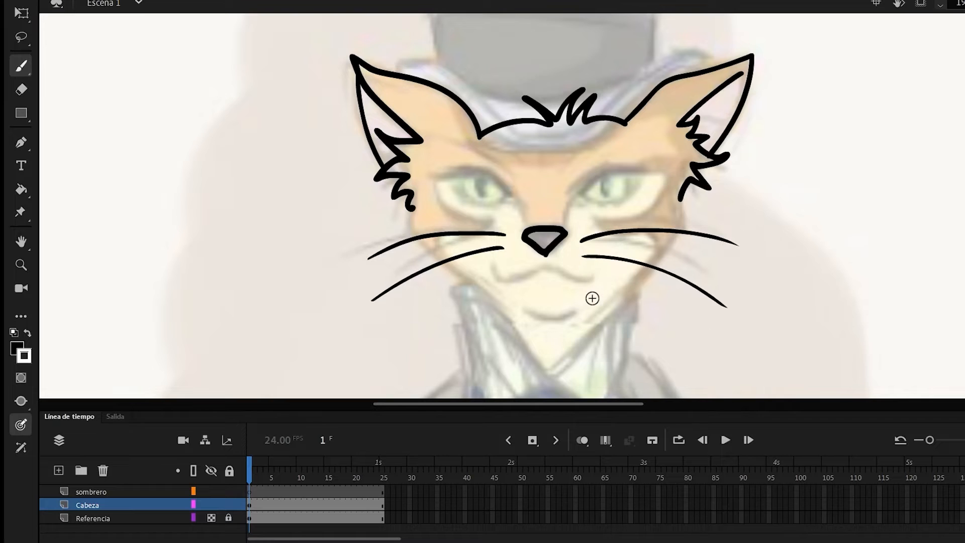
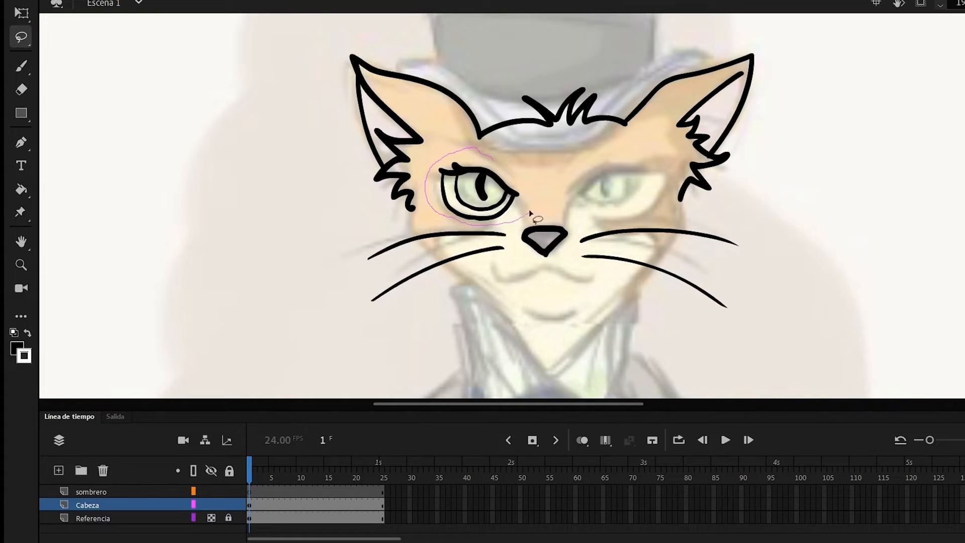
Duplicate the drawn eye onto the reference's other eye and flip the copy horizontally.
{"action": "left_click_drag", "start_coordinate": [508, 190], "coordinate": [628, 191]}
{"action": "key", "text": "ctrl+t"}
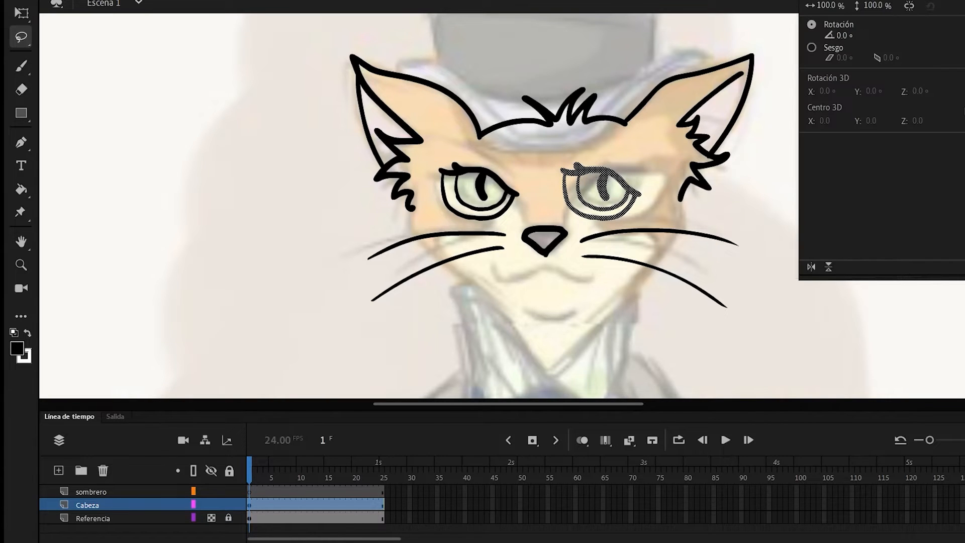
{"action": "left_click", "coordinate": [811, 268]}
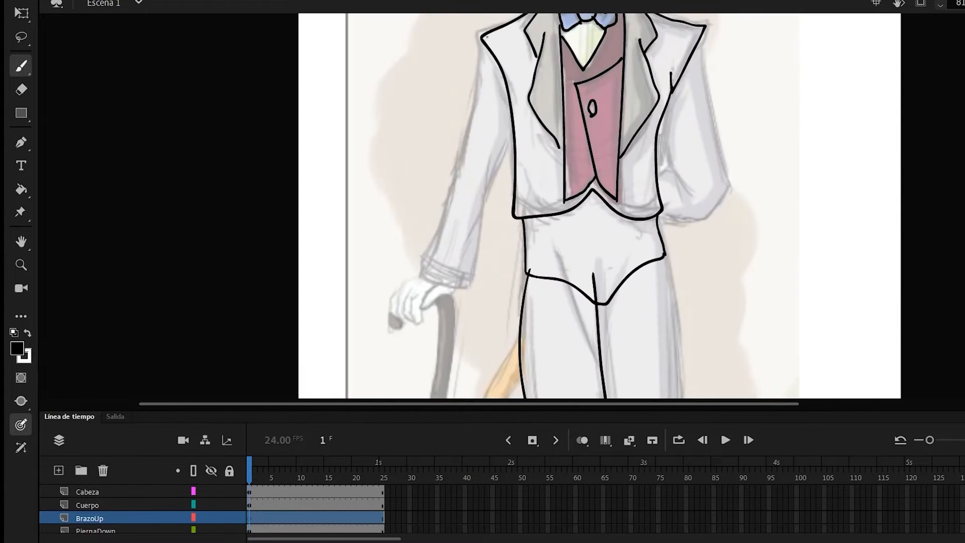
Add a layer above BrazoUp, then isolate the sombrero layer by hiding all the others and select its drawing.
{"action": "left_click", "coordinate": [58, 471]}
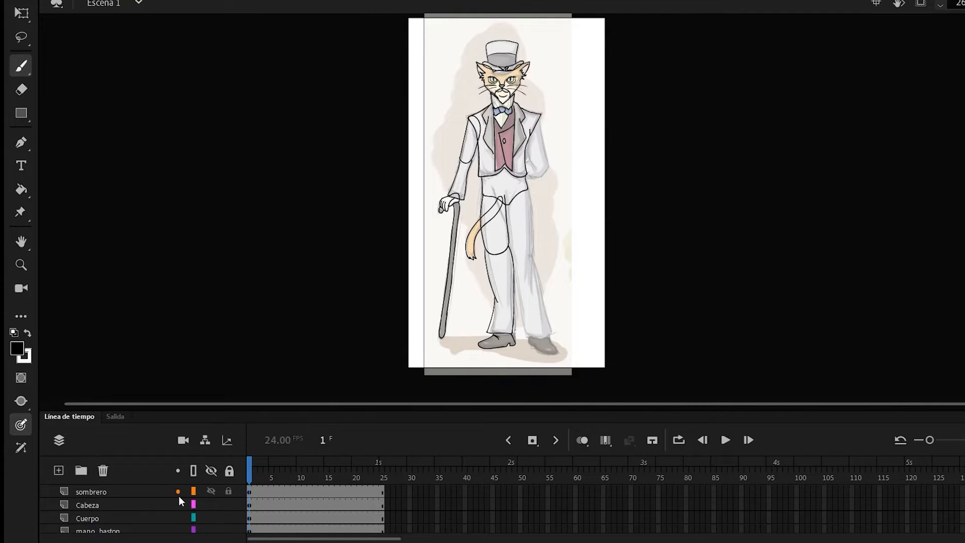
{"action": "left_click", "coordinate": [212, 491], "text": "alt"}
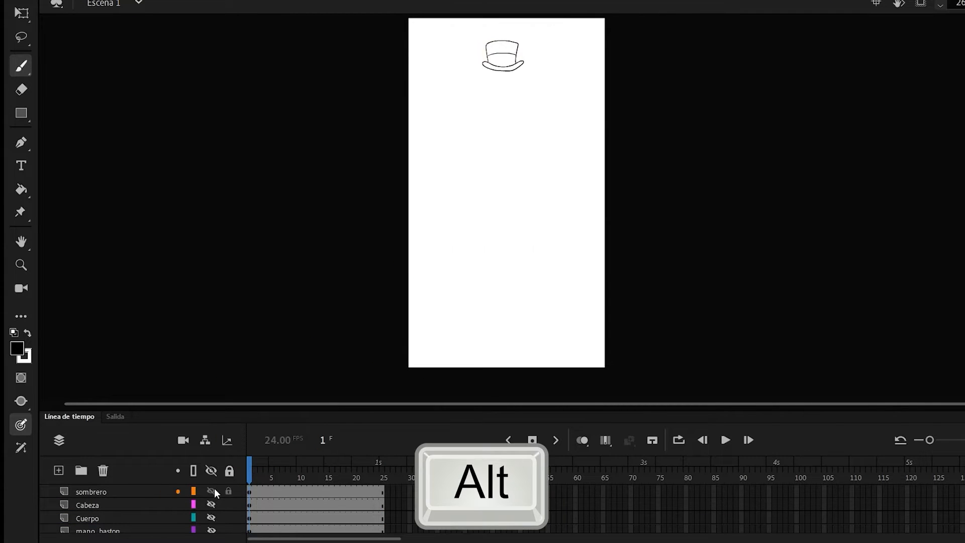
{"action": "left_click", "coordinate": [120, 490]}
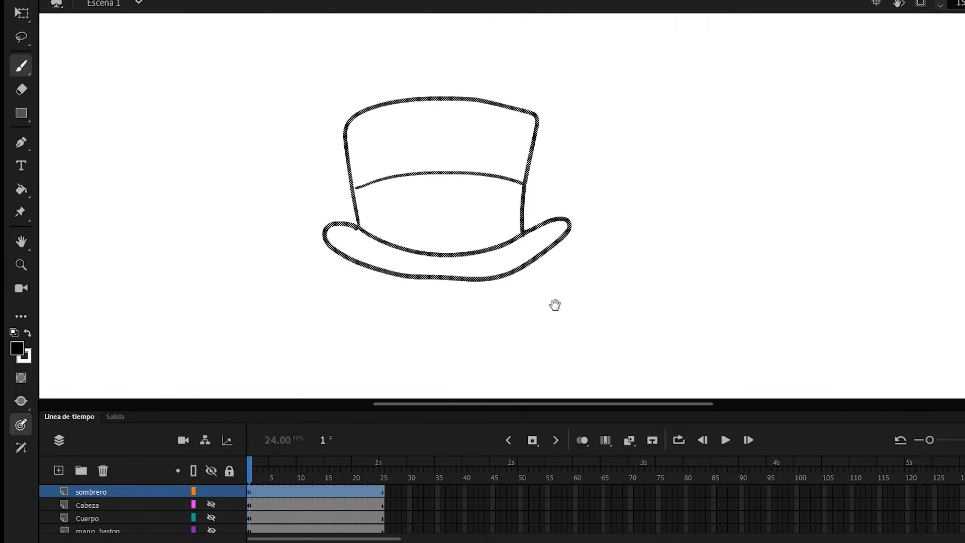
Colour the traced body parts, using the trousers' grey for the lower leg and its closing line.
{"action": "left_click", "coordinate": [21, 402]}
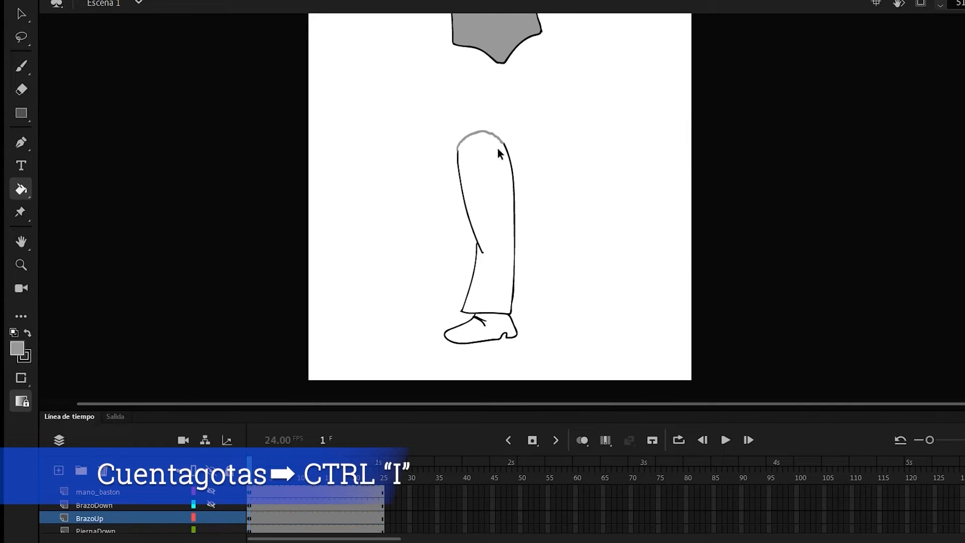
{"action": "left_click", "coordinate": [500, 151]}
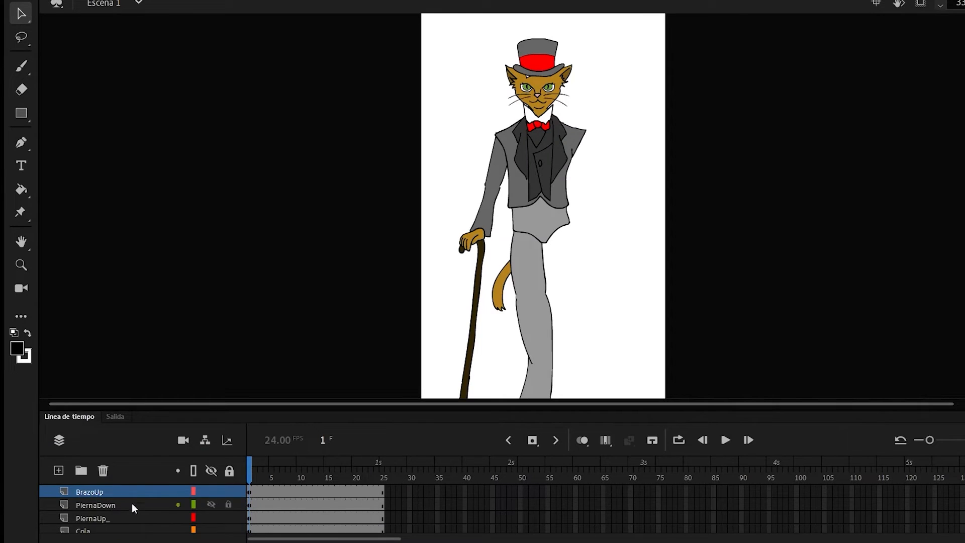
Convert the hat drawing on the sombrero layer into a Graphic symbol named Sombrero.
{"action": "scroll", "coordinate": [143, 511], "scroll_direction": "up", "scroll_amount": 3}
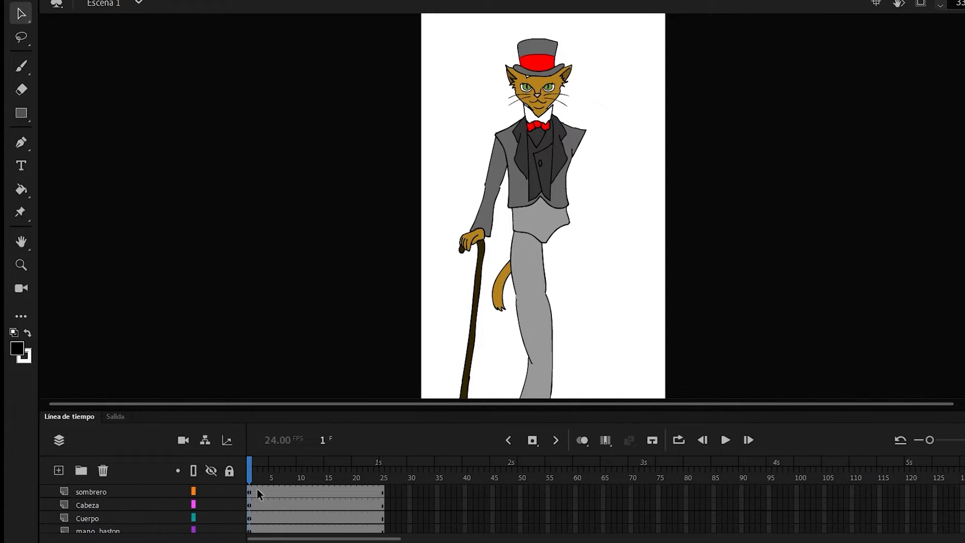
{"action": "left_click", "coordinate": [249, 493]}
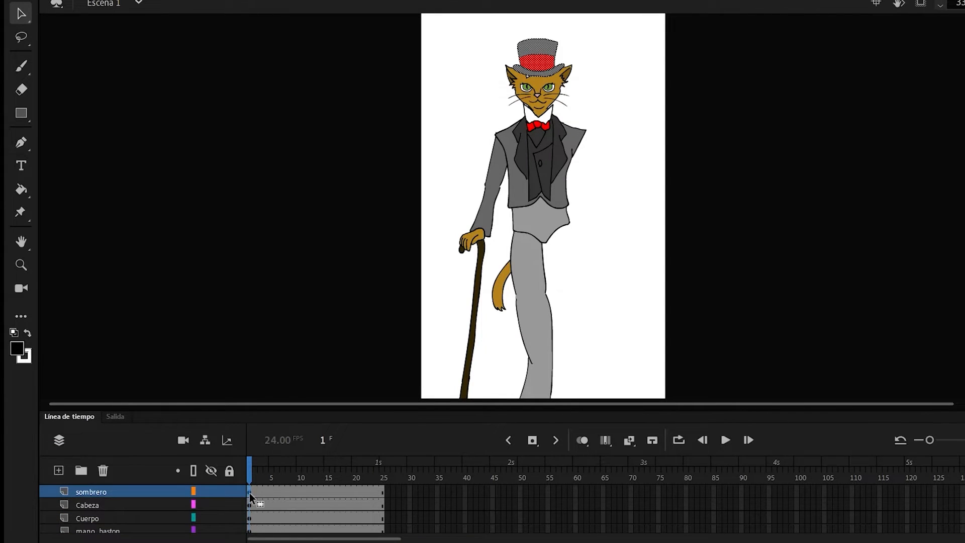
{"action": "key", "text": "F8"}
{"action": "type", "text": "Som"}
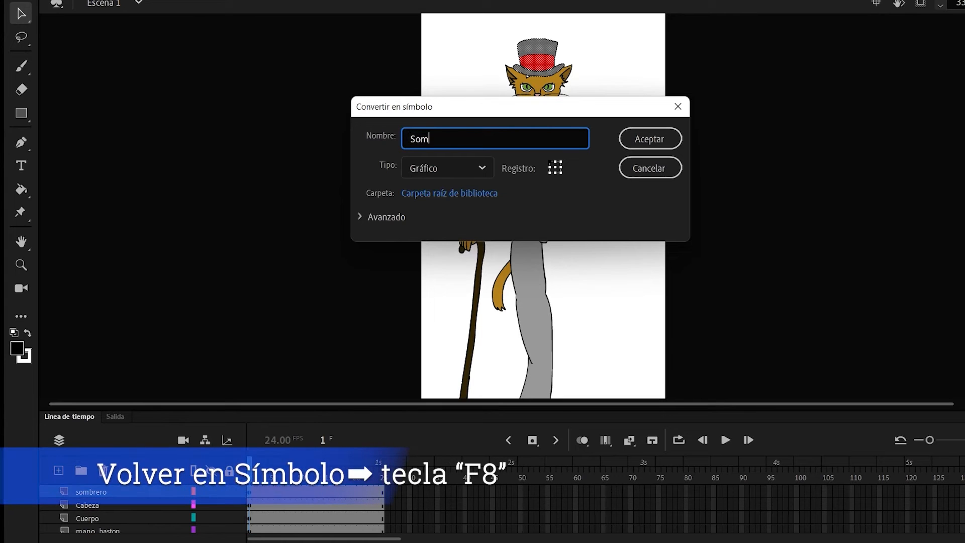
{"action": "type", "text": "brero"}
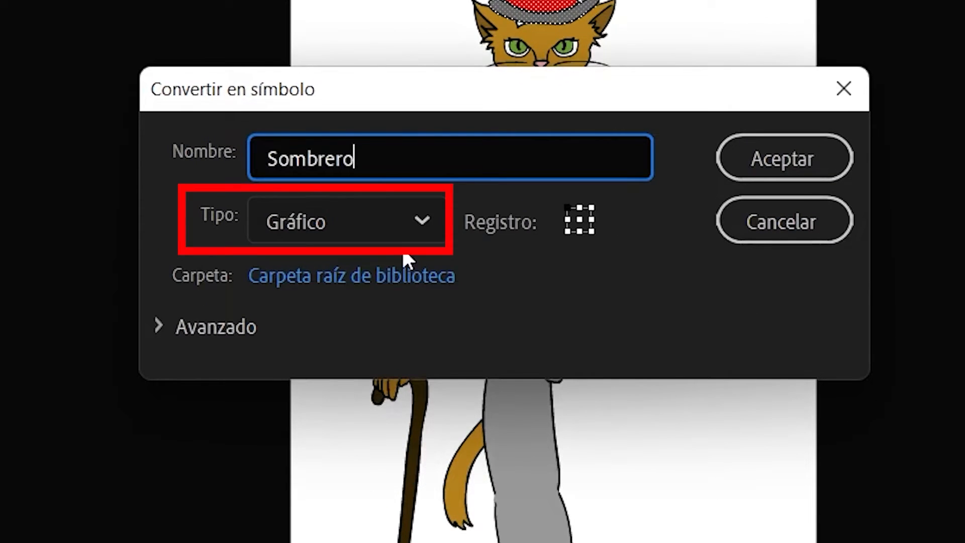
{"action": "left_click", "coordinate": [422, 220]}
{"action": "left_click", "coordinate": [375, 369]}
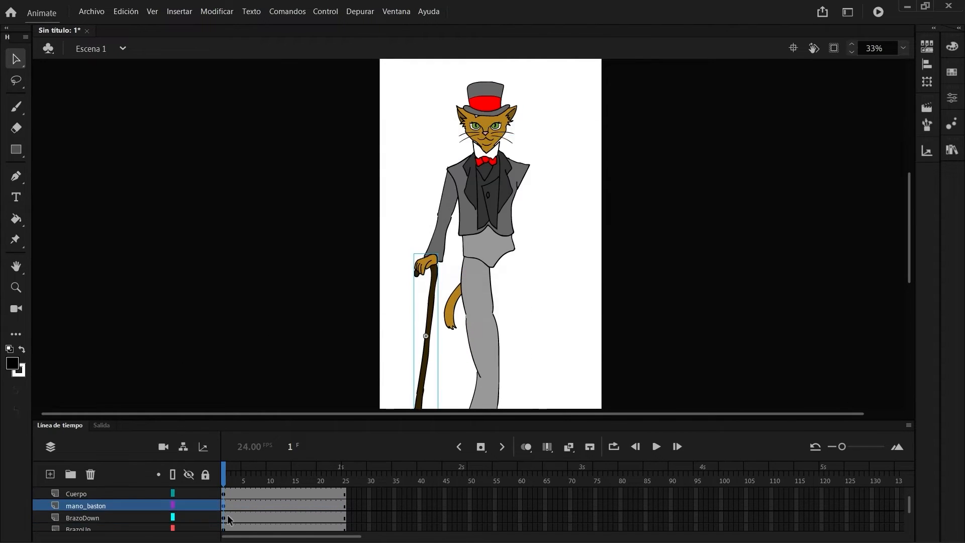
Move the PiernaDown and PiernaUp_ layers up the layer stack to sit between Cabeza and Cuerpo.
{"action": "left_click", "coordinate": [952, 154]}
{"action": "scroll", "coordinate": [136, 508], "scroll_direction": "up", "scroll_amount": 2}
{"action": "left_click", "coordinate": [471, 295]}
{"action": "mouse_move", "coordinate": [101, 506]}
{"action": "left_mouse_down"}
{"action": "mouse_move", "coordinate": [101, 491]}
{"action": "mouse_move", "coordinate": [101, 511]}
{"action": "left_mouse_up"}
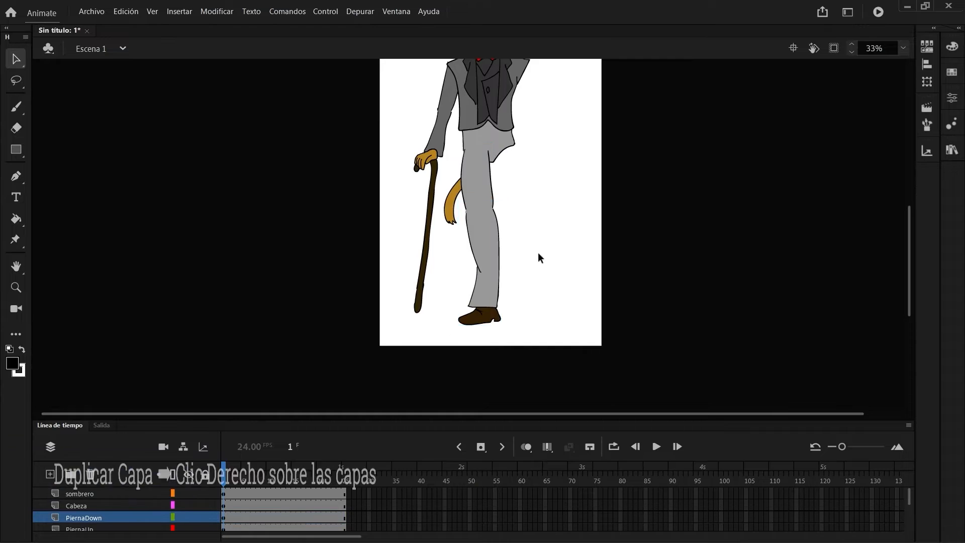
{"action": "scroll", "coordinate": [538, 257], "scroll_direction": "up", "scroll_amount": 2}
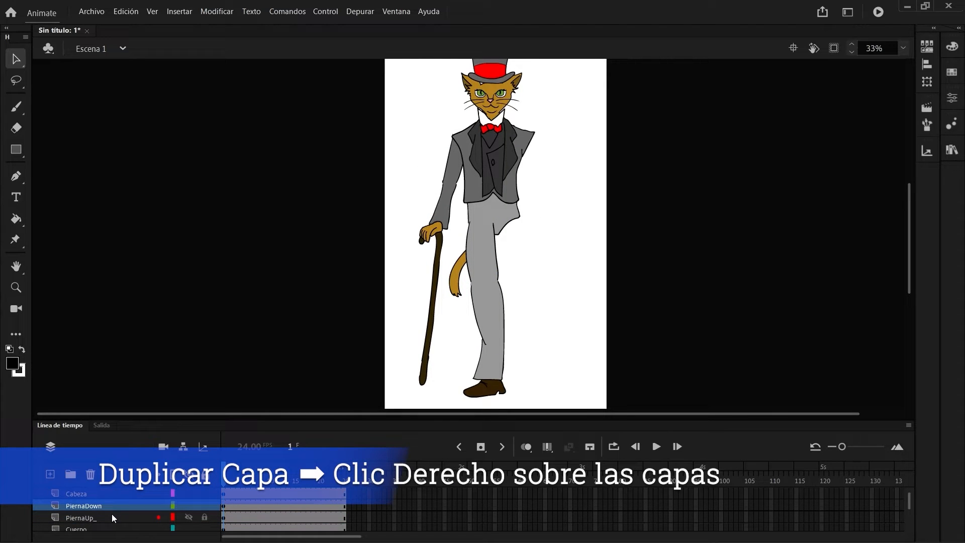
Duplicate the PiernaDown and PiernaUp_ layers together and flip the copied leg horizontally.
{"action": "left_click", "coordinate": [128, 517], "text": "shift"}
{"action": "right_click", "coordinate": [126, 515]}
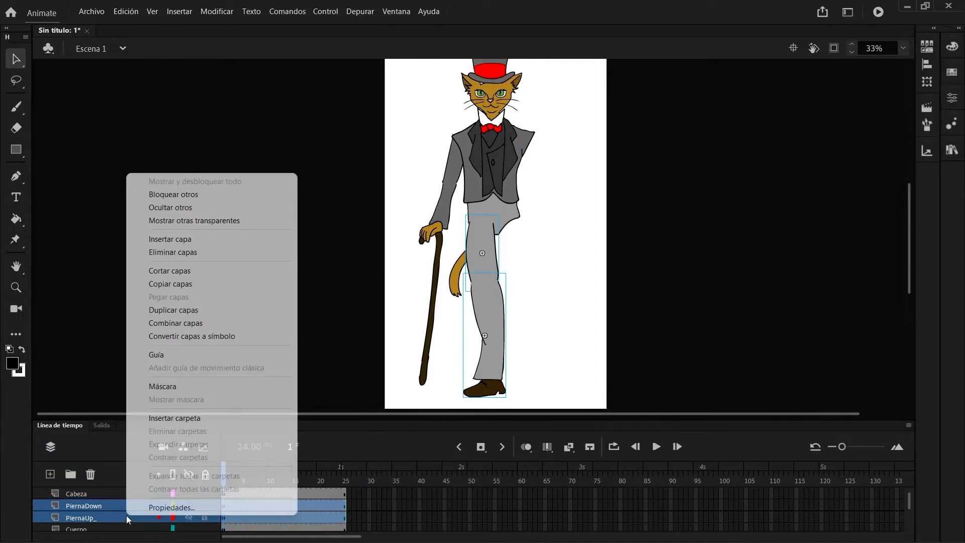
{"action": "left_click", "coordinate": [216, 310]}
{"action": "left_click", "coordinate": [928, 83]}
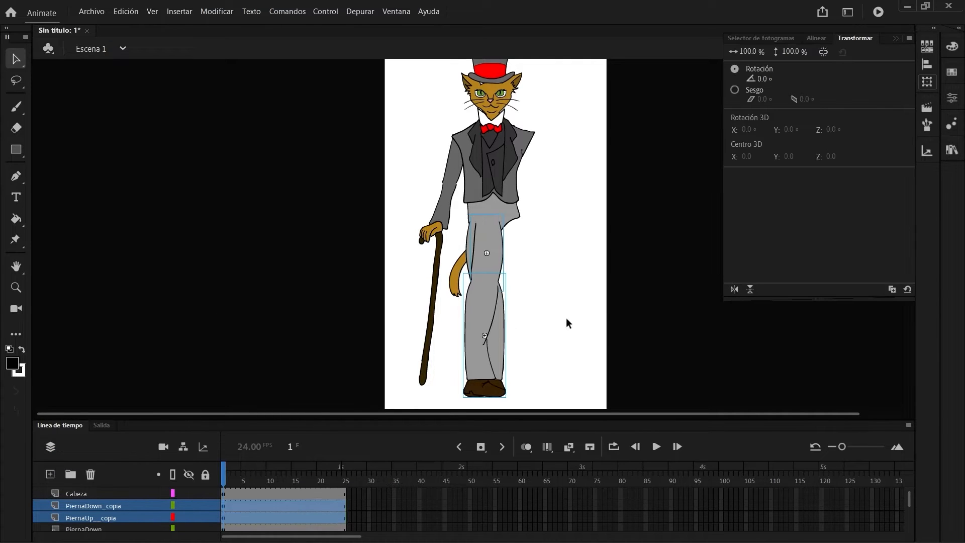
Shift the mirrored leg copy across to form the cat's second leg and rotate it slightly outward.
{"action": "key", "text": "shift+Right"}
{"action": "key", "text": "shift+Right"}
{"action": "key", "text": "shift+Right"}
{"action": "key", "text": "shift+Right"}
{"action": "key", "text": "shift+Right"}
{"action": "key", "text": "shift+Right"}
{"action": "key", "text": "shift+Right"}
{"action": "key", "text": "shift+Right"}
{"action": "key", "text": "shift+Right"}
{"action": "key", "text": "shift+Right"}
{"action": "key", "text": "shift+Right"}
{"action": "key", "text": "shift+Right"}
{"action": "key", "text": "shift+Right"}
{"action": "key", "text": "shift+Right"}
{"action": "key", "text": "shift+Right"}
{"action": "key", "text": "shift+Right"}
{"action": "key", "text": "shift+Right"}
{"action": "left_click", "coordinate": [509, 297]}
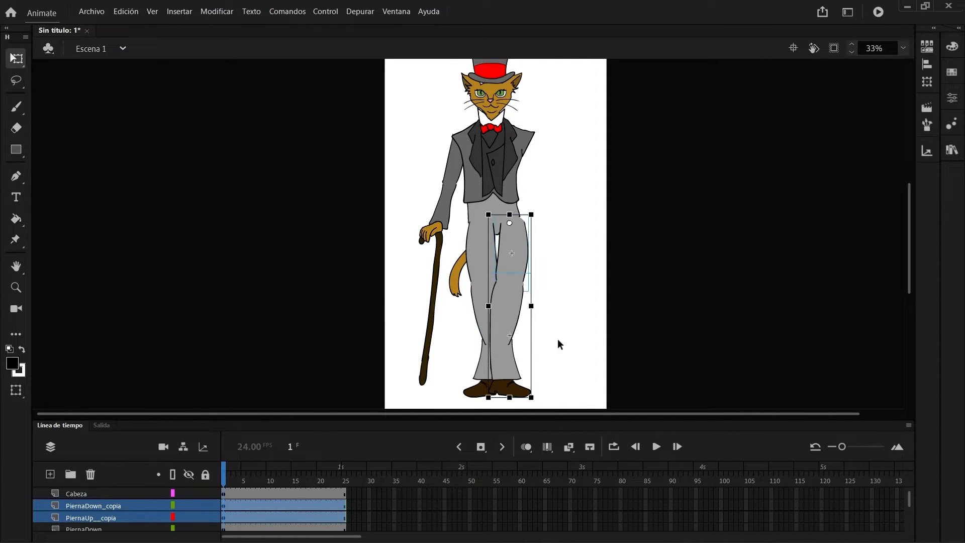
{"action": "left_click_drag", "start_coordinate": [547, 402], "coordinate": [569, 388]}
{"action": "left_click_drag", "start_coordinate": [516, 249], "coordinate": [511, 242]}
{"action": "left_click_drag", "start_coordinate": [516, 242], "coordinate": [471, 250]}
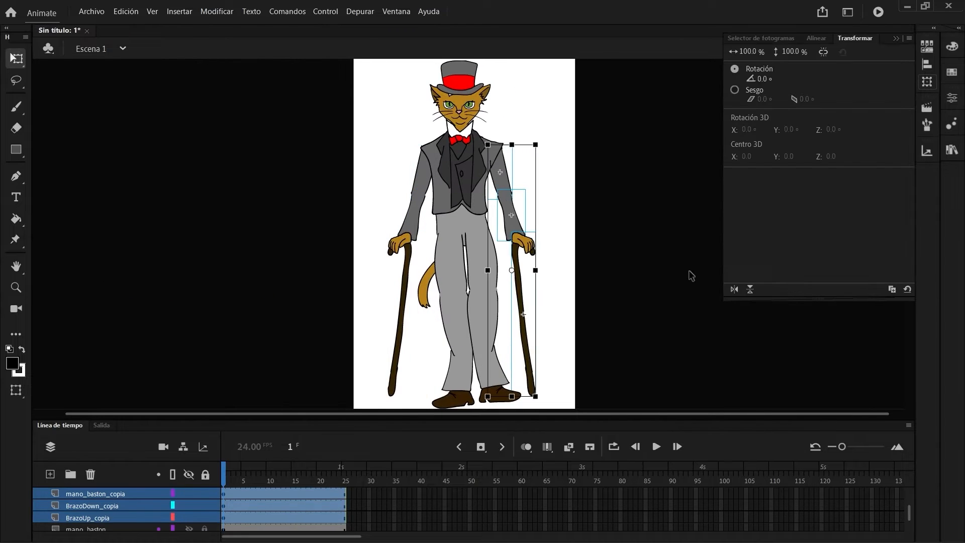
{"action": "left_click", "coordinate": [555, 192]}
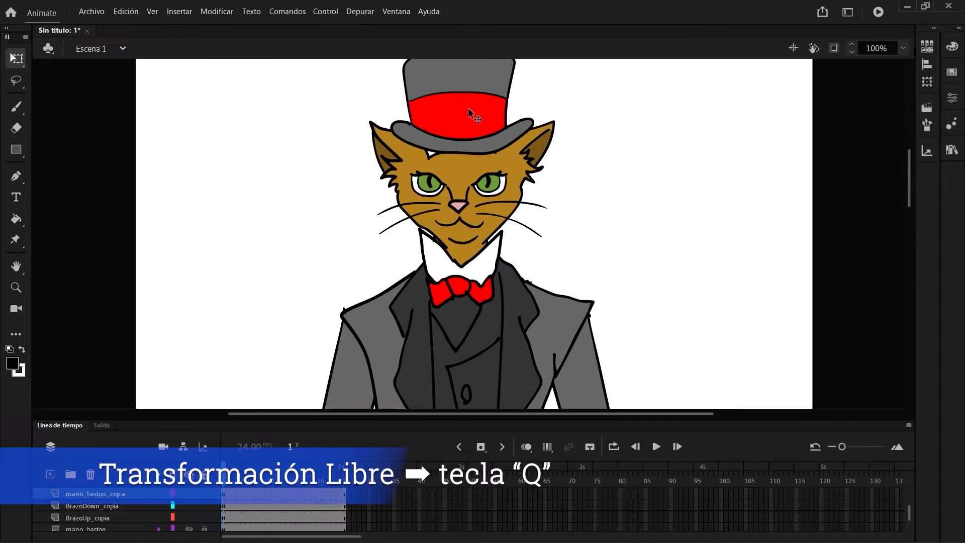
Set the Free Transform pivots of the head, torso and arm parts at their joints, and place BrazoDown_copia above mano_baston_copia.
{"action": "key", "text": "q"}
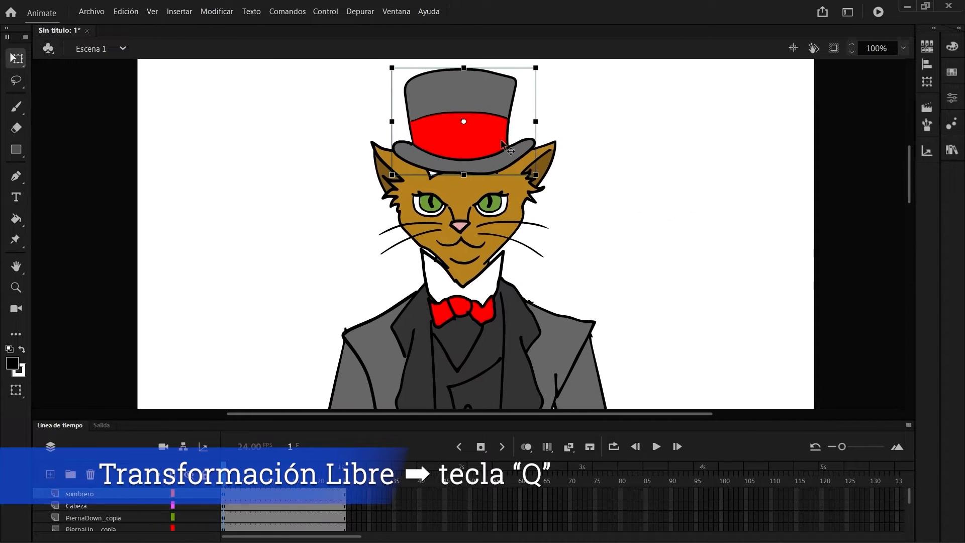
{"action": "left_click", "coordinate": [463, 216]}
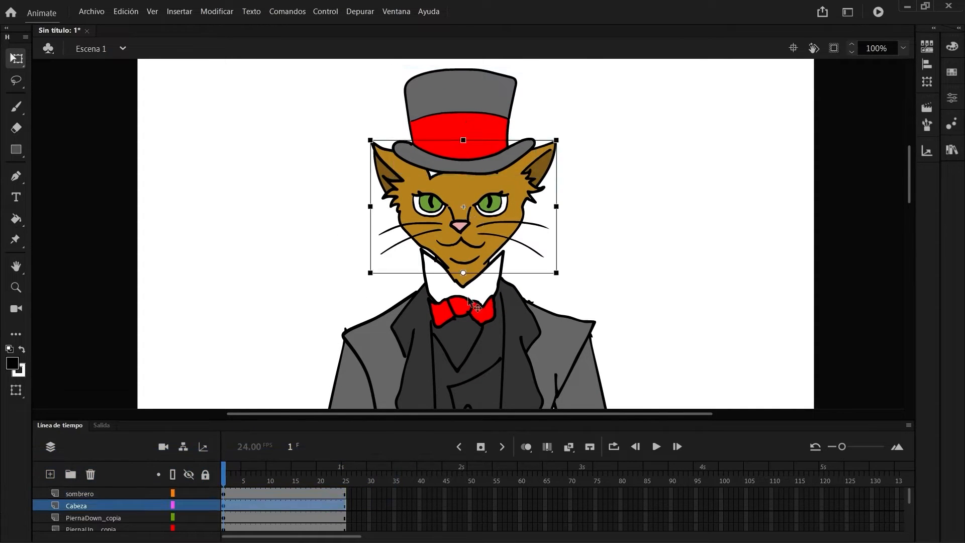
{"action": "left_click_drag", "start_coordinate": [463, 352], "coordinate": [463, 161]}
{"action": "left_click", "coordinate": [339, 219]}
{"action": "left_click", "coordinate": [277, 404]}
{"action": "left_click_drag", "start_coordinate": [385, 402], "coordinate": [382, 188]}
{"action": "left_click_drag", "start_coordinate": [281, 384], "coordinate": [305, 149]}
{"action": "left_click_drag", "start_coordinate": [85, 493], "coordinate": [85, 511]}
{"action": "left_click", "coordinate": [650, 180]}
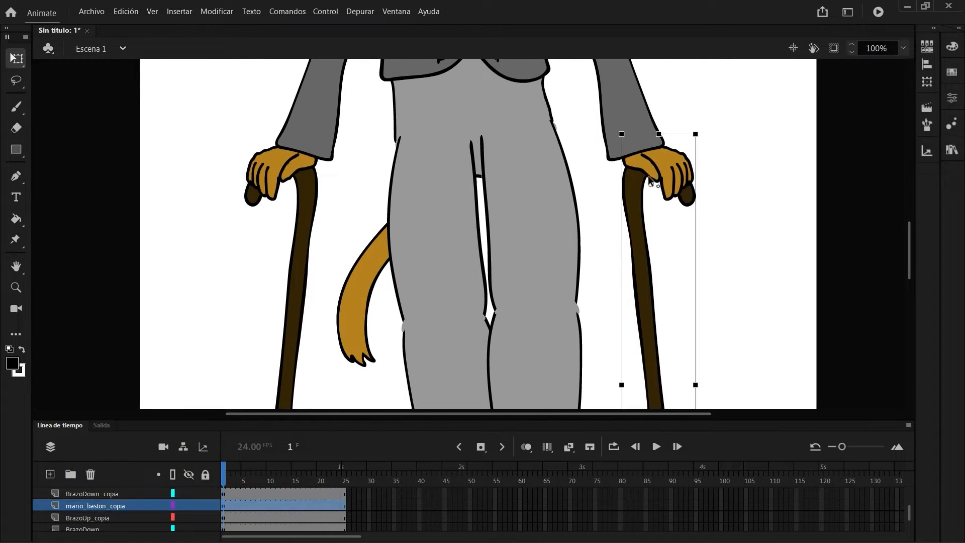
Move the transformation pivots of the leg parts up to their joints at the hips and knees.
{"action": "left_click", "coordinate": [438, 176]}
{"action": "left_click_drag", "start_coordinate": [438, 233], "coordinate": [437, 138]}
{"action": "scroll", "coordinate": [482, 233], "scroll_direction": "down", "scroll_amount": 3}
{"action": "left_click", "coordinate": [525, 226]}
{"action": "left_click_drag", "start_coordinate": [530, 310], "coordinate": [521, 180]}
{"action": "scroll", "coordinate": [521, 180], "scroll_direction": "down", "scroll_amount": 3}
{"action": "left_click", "coordinate": [537, 273]}
{"action": "left_click", "coordinate": [548, 229]}
{"action": "scroll", "coordinate": [548, 229], "scroll_direction": "down", "scroll_amount": 3}
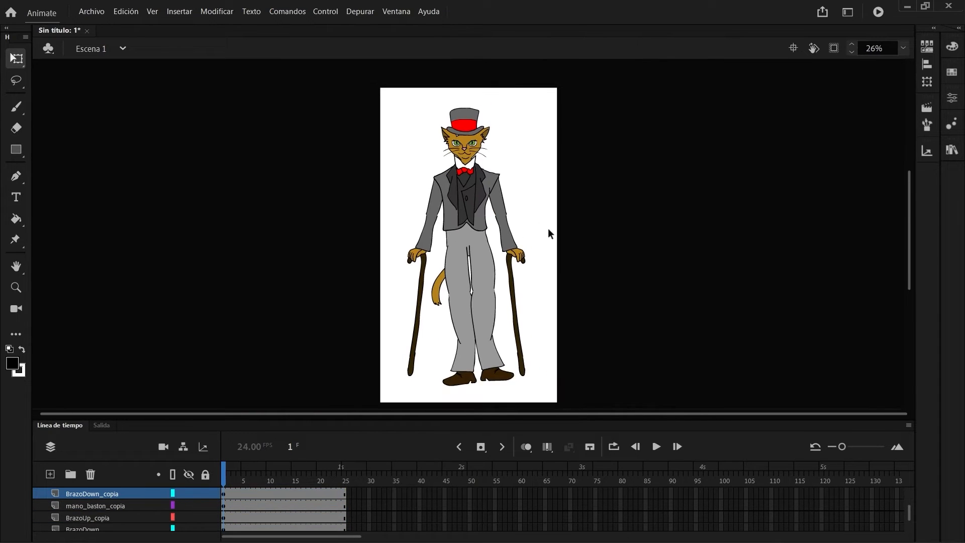
Open the mano symbol from the copied cane hand for editing and insert a keyframe at frame 2.
{"action": "left_click", "coordinate": [509, 240]}
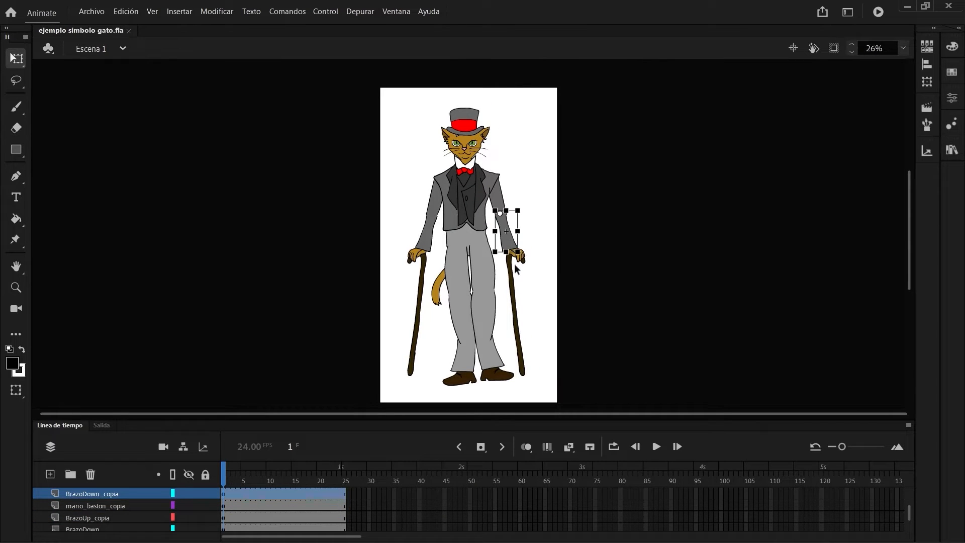
{"action": "scroll", "coordinate": [516, 266], "scroll_direction": "up", "scroll_amount": 4}
{"action": "left_click", "coordinate": [557, 250]}
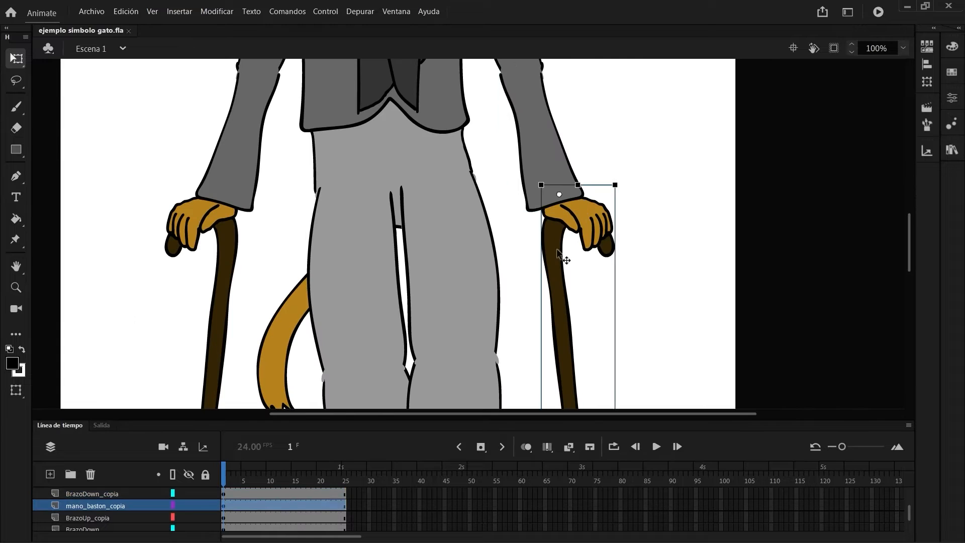
{"action": "double_click", "coordinate": [593, 228]}
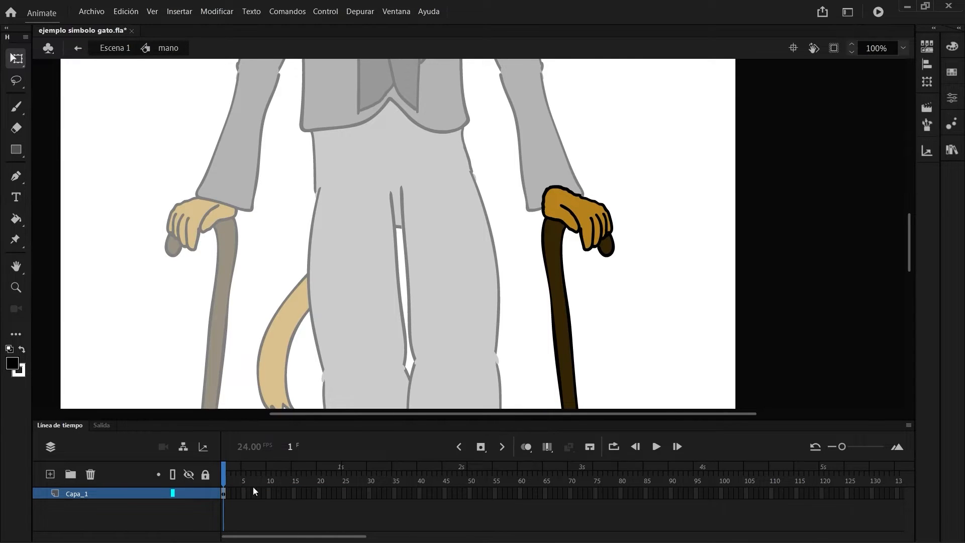
{"action": "left_click", "coordinate": [224, 494]}
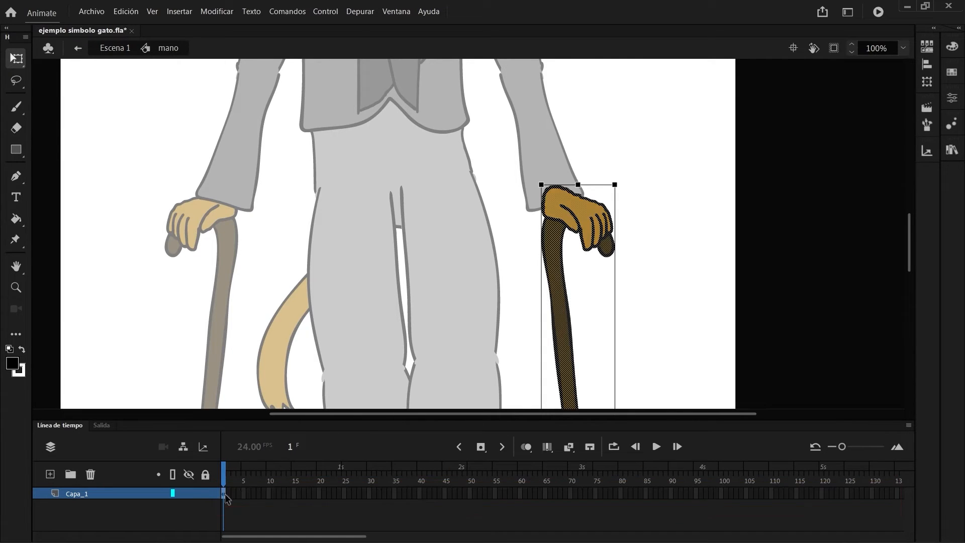
{"action": "left_click", "coordinate": [228, 494]}
{"action": "left_click", "coordinate": [480, 447]}
Delete the brown fills of the cane's shaft and handle tip in frame 2 of the mano symbol.
{"action": "left_click", "coordinate": [547, 367]}
{"action": "left_click", "coordinate": [557, 282]}
{"action": "key", "text": "Delete"}
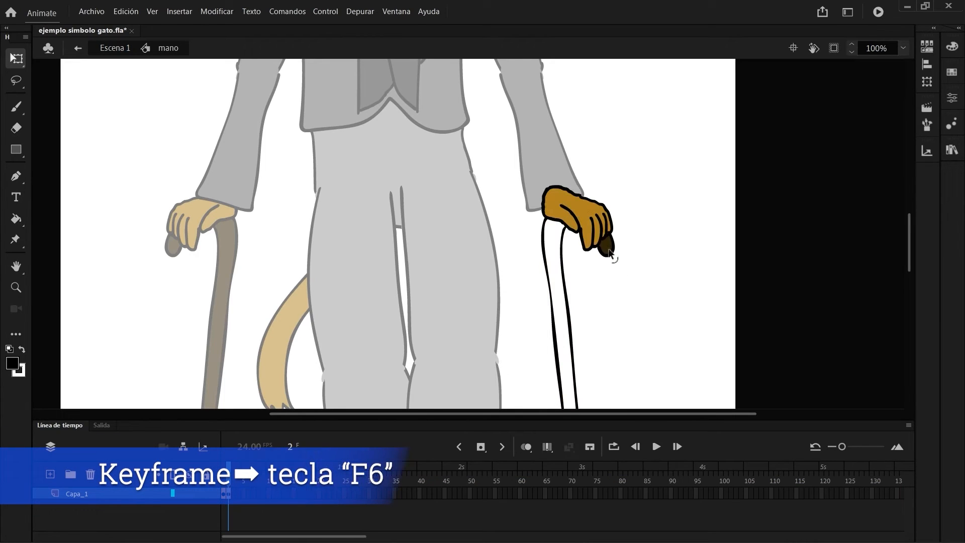
{"action": "left_click", "coordinate": [606, 247]}
{"action": "key", "text": "Delete"}
Separate the cane's outlines from the hand in frame 2 of the mano symbol, delete them, and return to the main scene.
{"action": "left_click", "coordinate": [609, 256]}
{"action": "key", "text": "e"}
{"action": "scroll", "coordinate": [616, 285], "scroll_direction": "up", "scroll_amount": 5}
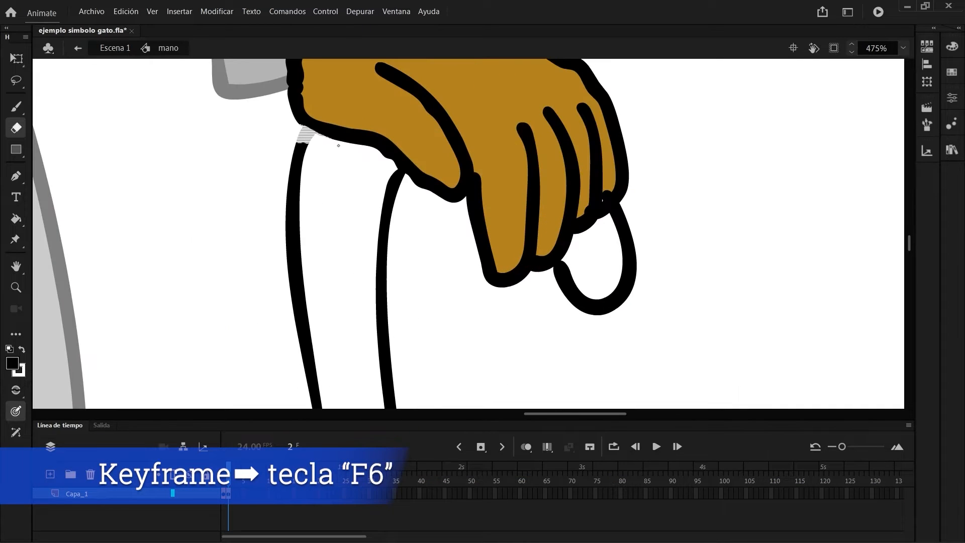
{"action": "key", "text": "v"}
{"action": "left_click", "coordinate": [628, 252]}
{"action": "key", "text": "Delete"}
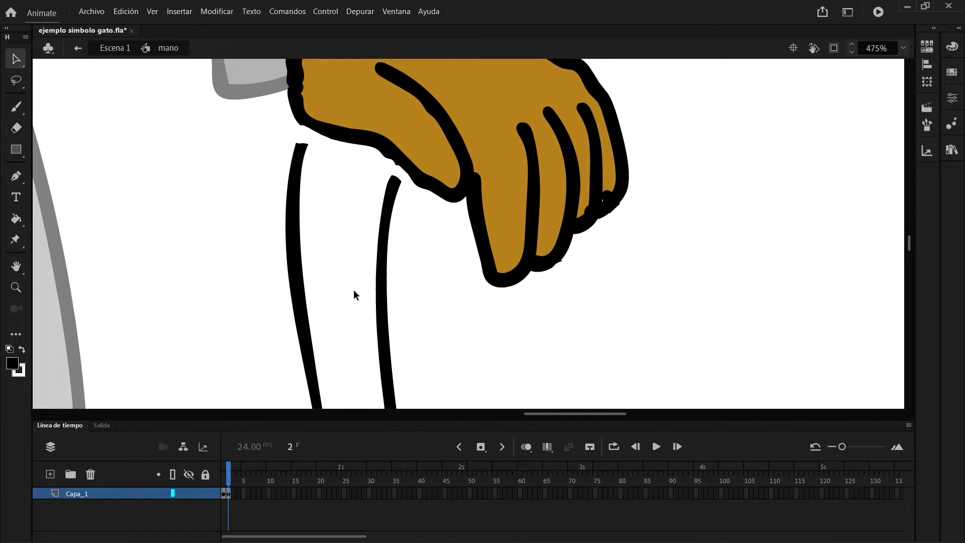
{"action": "left_click", "coordinate": [383, 282]}
{"action": "key", "text": "Delete"}
{"action": "scroll", "coordinate": [396, 268], "scroll_direction": "down", "scroll_amount": 7}
{"action": "double_click", "coordinate": [535, 188]}
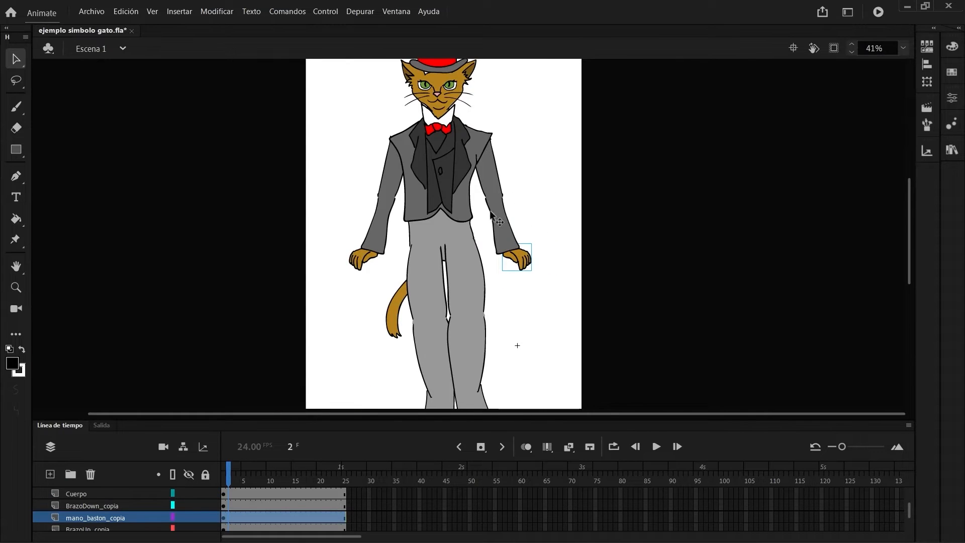
Open the Cabeza symbol for editing, insert a keyframe at frame 2, and draw an open mouth below the existing lip line.
{"action": "scroll", "coordinate": [448, 86], "scroll_direction": "up", "scroll_amount": 3}
{"action": "double_click", "coordinate": [452, 136]}
{"action": "key", "text": "F6"}
{"action": "scroll", "coordinate": [452, 106], "scroll_direction": "up", "scroll_amount": 4}
{"action": "key", "text": "b"}
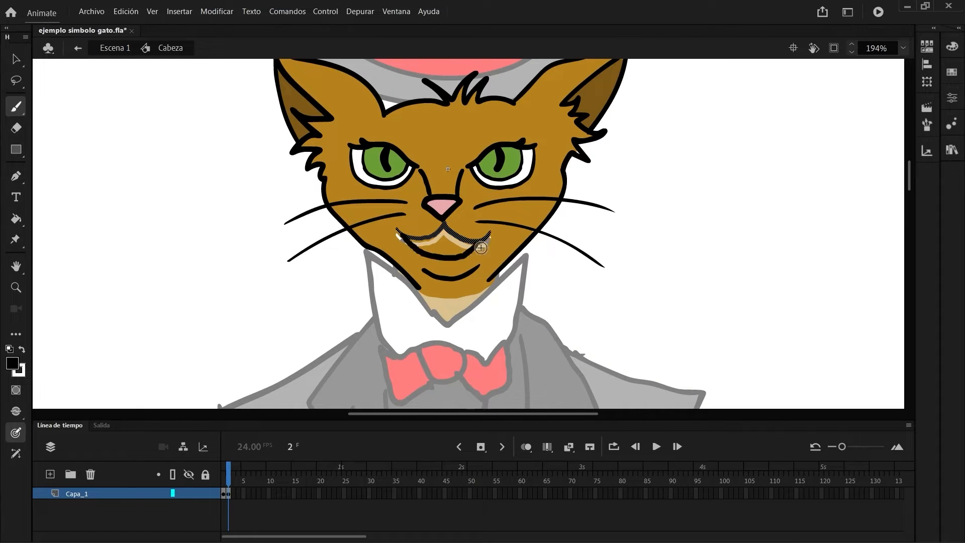
Fill the open mouth dark brown, the tongue red, and the leftover areas beside the mouth with the face's brown.
{"action": "key", "text": "k"}
{"action": "left_click", "coordinate": [952, 46]}
{"action": "left_click", "coordinate": [775, 187]}
{"action": "left_click", "coordinate": [443, 236]}
{"action": "scroll", "coordinate": [423, 252], "scroll_direction": "up", "scroll_amount": 5}
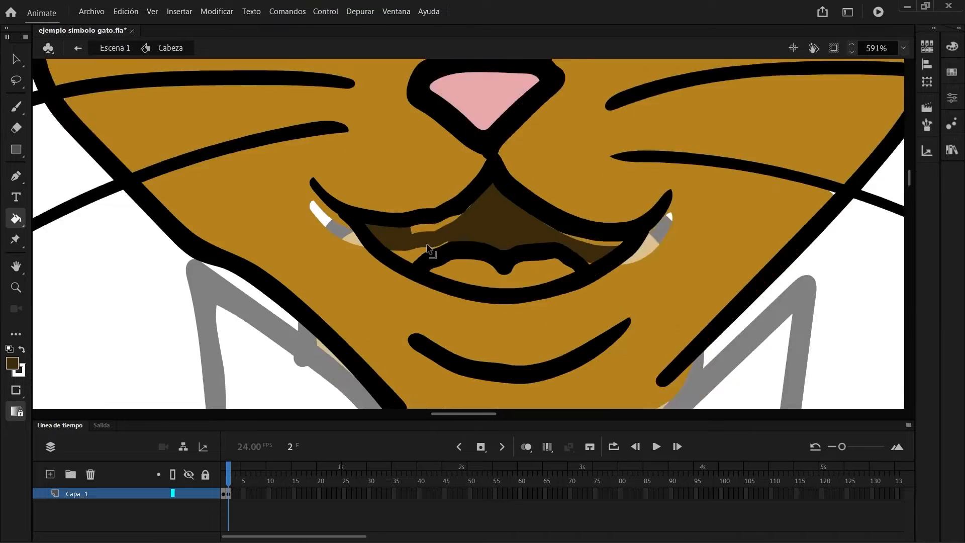
{"action": "left_click", "coordinate": [441, 248]}
{"action": "left_click", "coordinate": [695, 244]}
{"action": "left_click", "coordinate": [952, 46]}
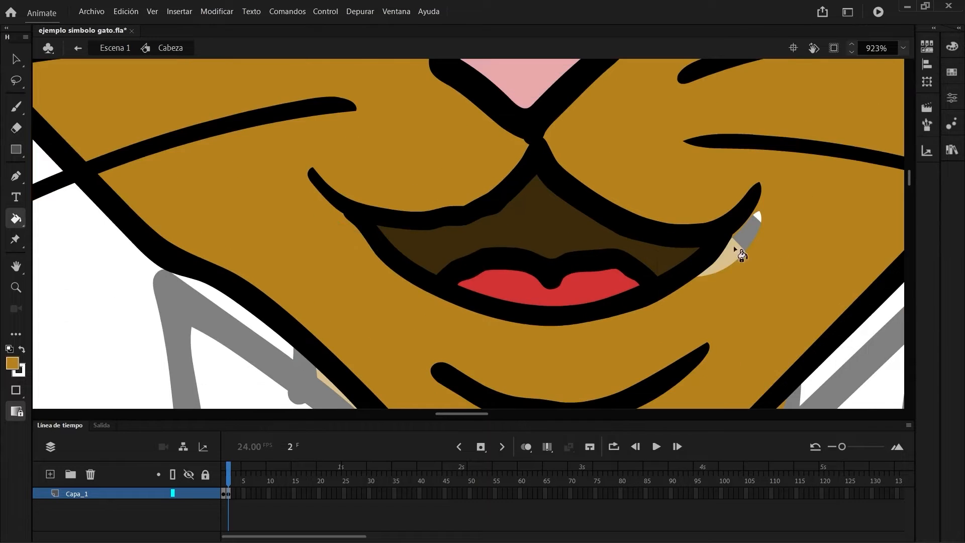
Insert a keyframe at frame 3 of Cabeza and redraw both eyes half-closed, filling the lids with the face's brown.
{"action": "scroll", "coordinate": [452, 227], "scroll_direction": "down", "scroll_amount": 4}
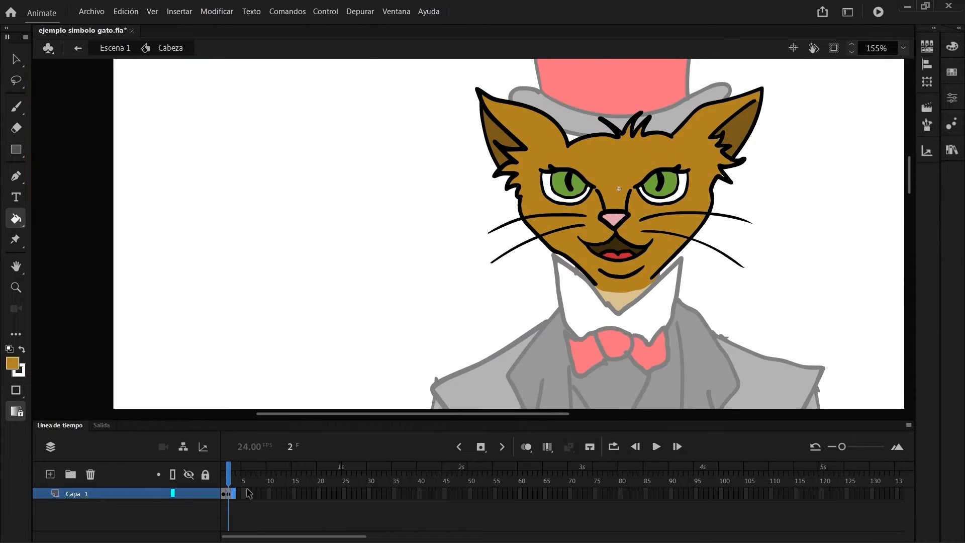
{"action": "key", "text": "F6"}
{"action": "scroll", "coordinate": [503, 211], "scroll_direction": "up", "scroll_amount": 3}
{"action": "key", "text": "e"}
{"action": "mouse_move", "coordinate": [470, 226]}
{"action": "left_mouse_down"}
{"action": "mouse_move", "coordinate": [553, 191]}
{"action": "mouse_move", "coordinate": [599, 198]}
{"action": "left_mouse_up"}
{"action": "left_click_drag", "start_coordinate": [540, 203], "coordinate": [472, 226]}
{"action": "key", "text": "l"}
{"action": "mouse_move", "coordinate": [399, 226]}
{"action": "left_mouse_down"}
{"action": "mouse_move", "coordinate": [317, 214]}
{"action": "mouse_move", "coordinate": [397, 232]}
{"action": "left_mouse_up"}
{"action": "key", "text": "Delete"}
{"action": "key", "text": "b"}
{"action": "left_click_drag", "start_coordinate": [301, 213], "coordinate": [388, 235]}
{"action": "key", "text": "k"}
{"action": "left_click", "coordinate": [342, 196]}
{"action": "left_click", "coordinate": [523, 201]}
Insert a keyframe at frame 4, redraw both eyes closed with the face's brown around them, and return to the main scene.
{"action": "key", "text": "F6"}
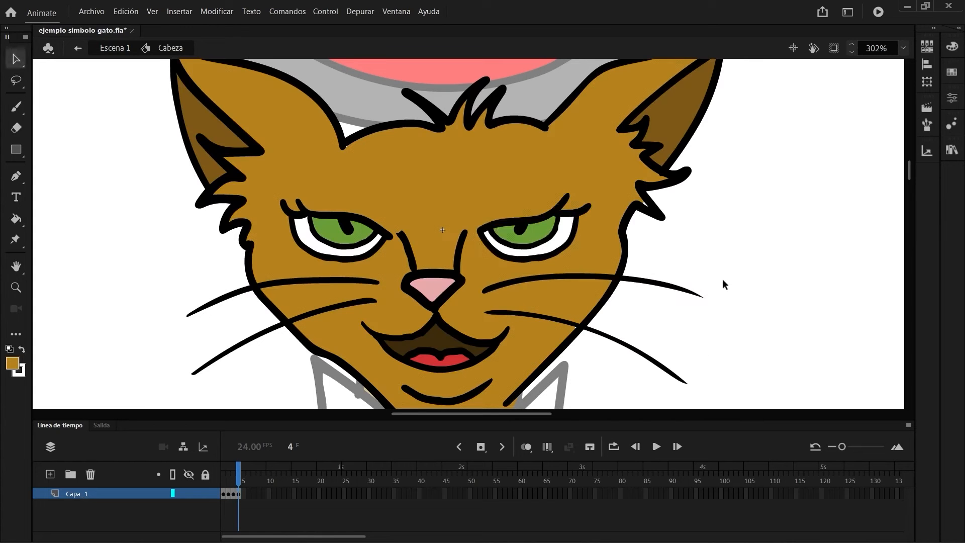
{"action": "key", "text": "l"}
{"action": "left_click_drag", "start_coordinate": [475, 206], "coordinate": [495, 200]}
{"action": "key", "text": "Delete"}
{"action": "key", "text": "b"}
{"action": "mouse_move", "coordinate": [488, 236]}
{"action": "left_mouse_down"}
{"action": "mouse_move", "coordinate": [550, 233]}
{"action": "mouse_move", "coordinate": [520, 208]}
{"action": "left_mouse_up"}
{"action": "key", "text": "i"}
{"action": "left_click", "coordinate": [433, 168]}
{"action": "left_click", "coordinate": [352, 249]}
{"action": "left_click", "coordinate": [507, 246]}
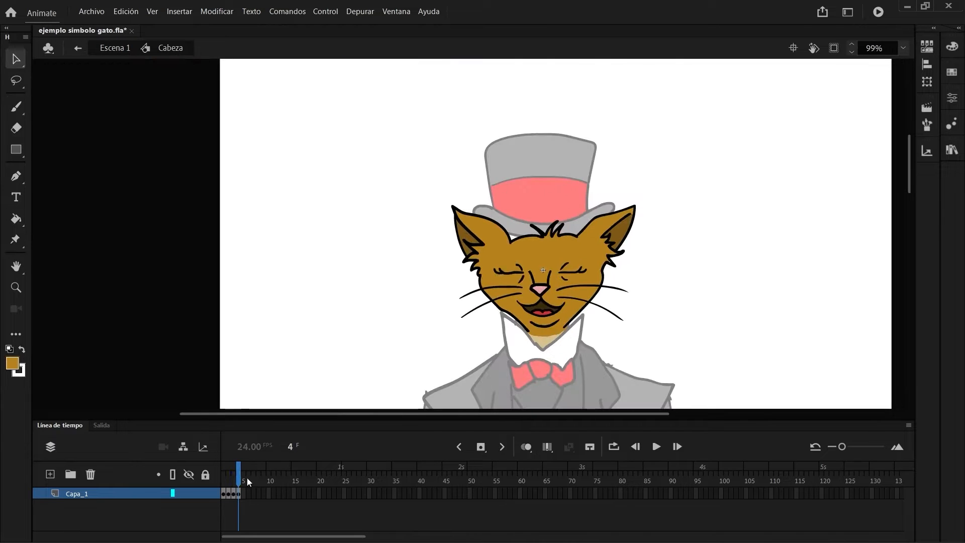
{"action": "left_click_drag", "start_coordinate": [239, 480], "coordinate": [223, 480]}
{"action": "double_click", "coordinate": [730, 344]}
Select all of the cat's parts and set their graphic playback to single frame.
{"action": "left_click_drag", "start_coordinate": [747, 371], "coordinate": [666, 256]}
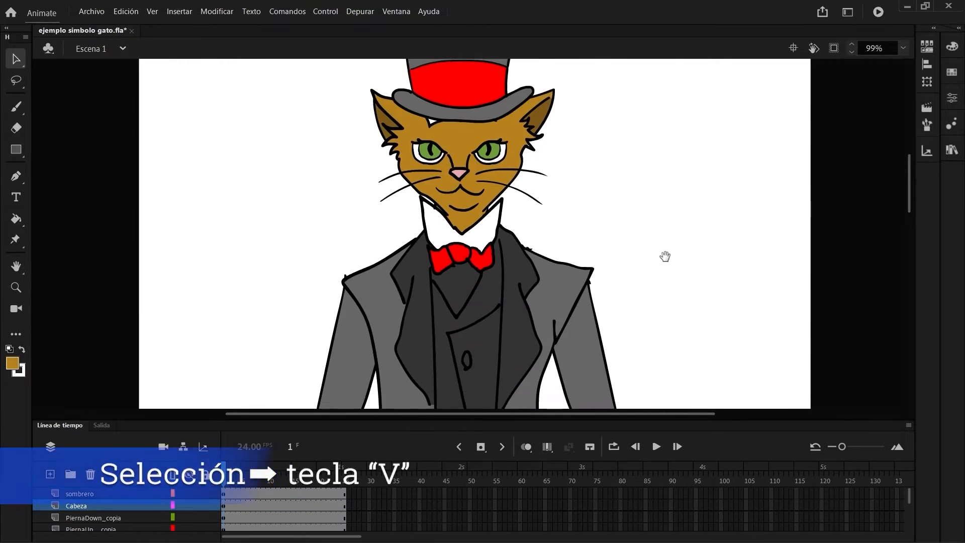
{"action": "scroll", "coordinate": [662, 261], "scroll_direction": "down", "scroll_amount": 4}
{"action": "left_click_drag", "start_coordinate": [591, 299], "coordinate": [592, 268]}
{"action": "scroll", "coordinate": [592, 268], "scroll_direction": "down", "scroll_amount": 2}
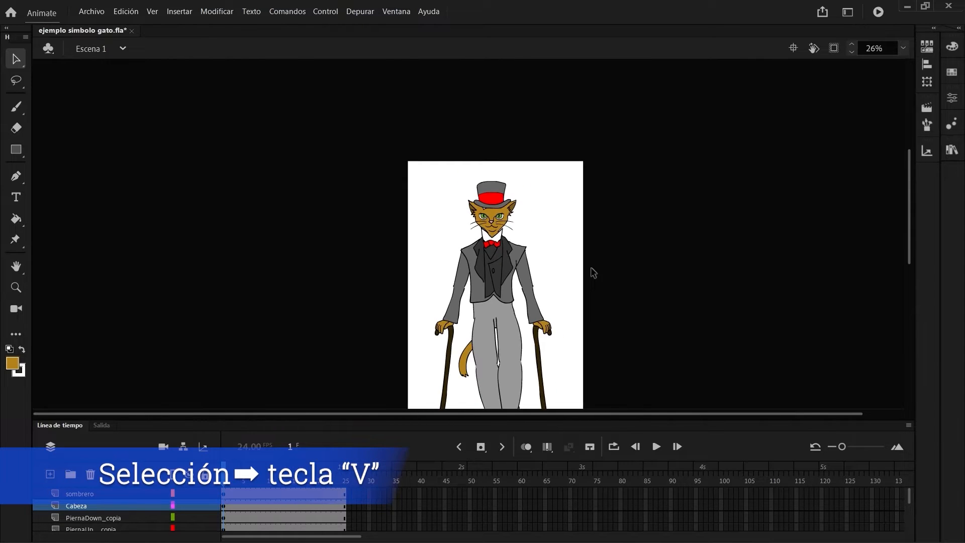
{"action": "scroll", "coordinate": [591, 272], "scroll_direction": "down", "scroll_amount": 1}
{"action": "left_click_drag", "start_coordinate": [425, 158], "coordinate": [534, 388]}
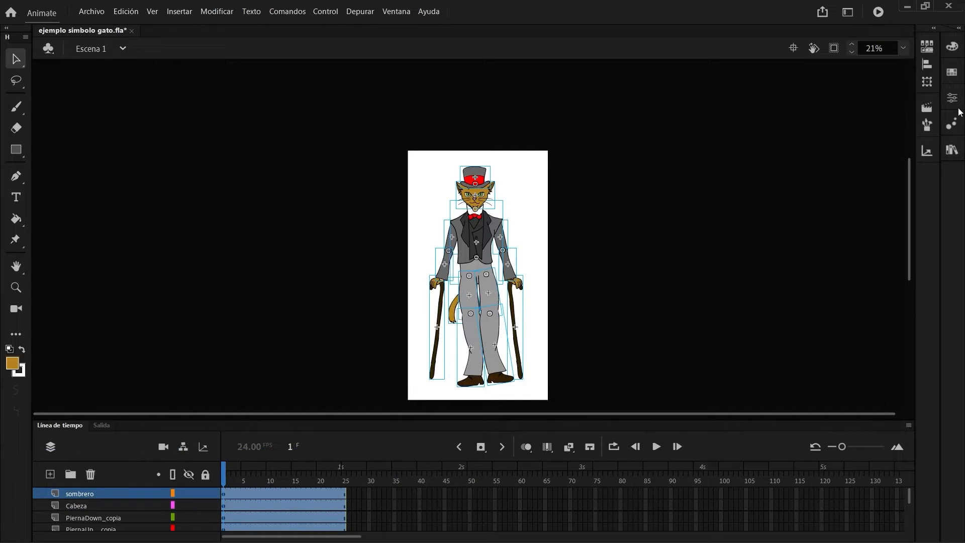
{"action": "left_click", "coordinate": [954, 99]}
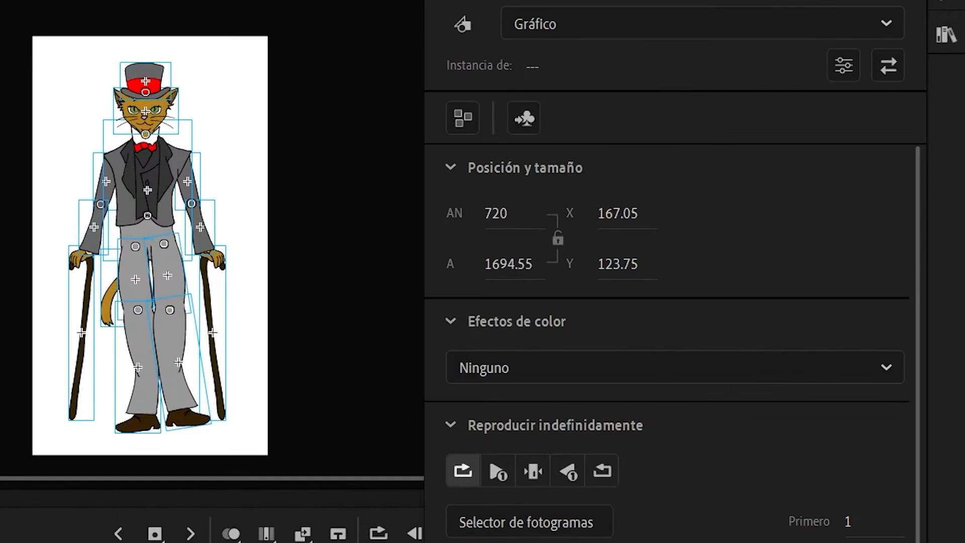
{"action": "left_click", "coordinate": [532, 473]}
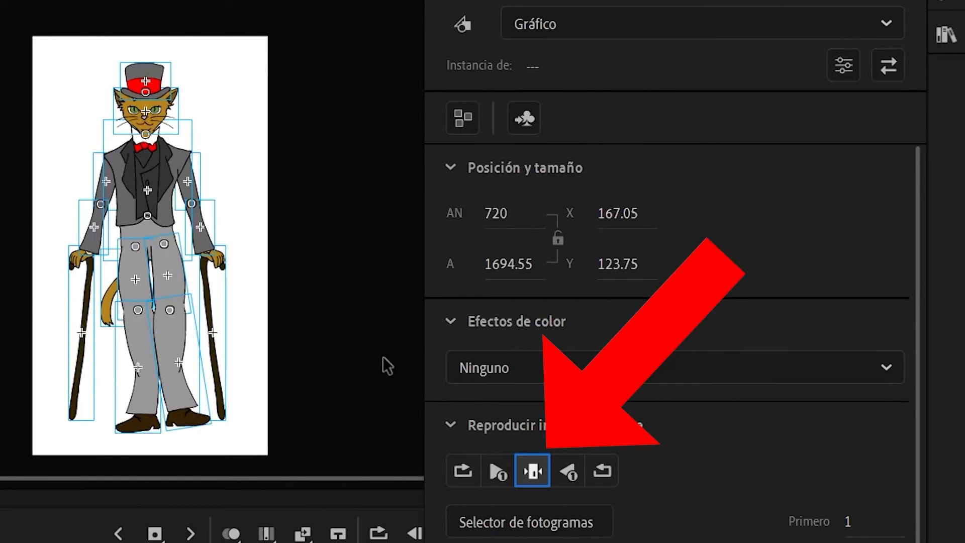
{"action": "left_click", "coordinate": [373, 342]}
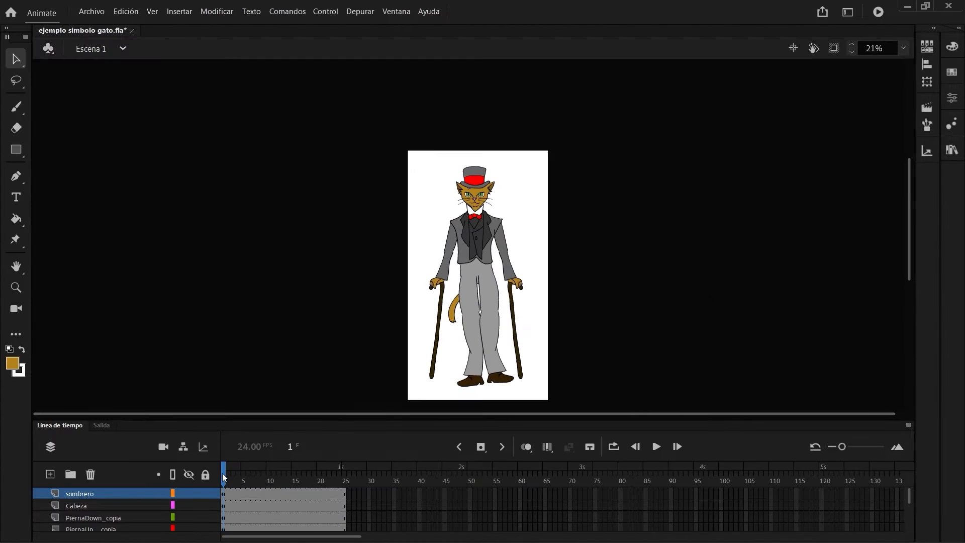
Switch all parts to looping playback, scrub the timeline to compare, and set them back to single frame.
{"action": "left_click_drag", "start_coordinate": [223, 478], "coordinate": [332, 502]}
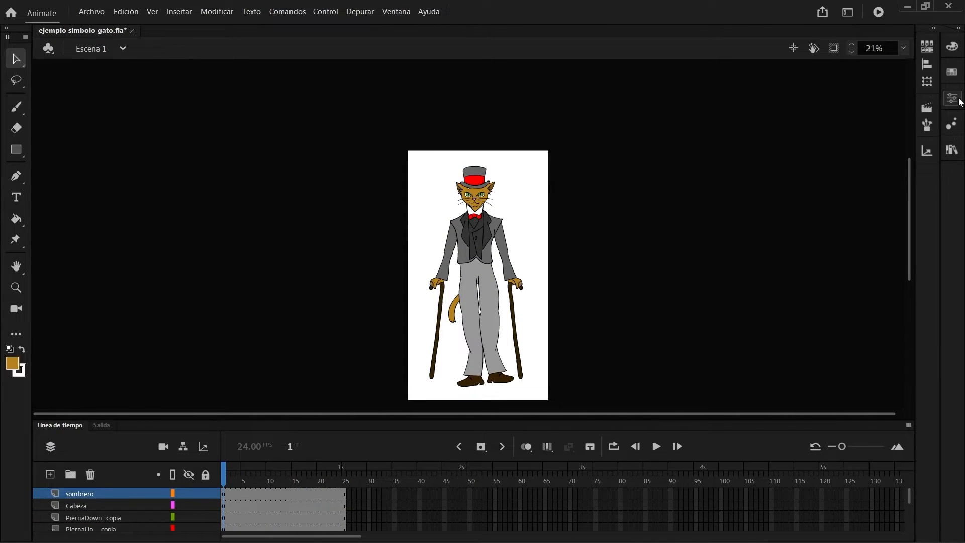
{"action": "left_click", "coordinate": [958, 101]}
{"action": "left_click_drag", "start_coordinate": [443, 156], "coordinate": [535, 397]}
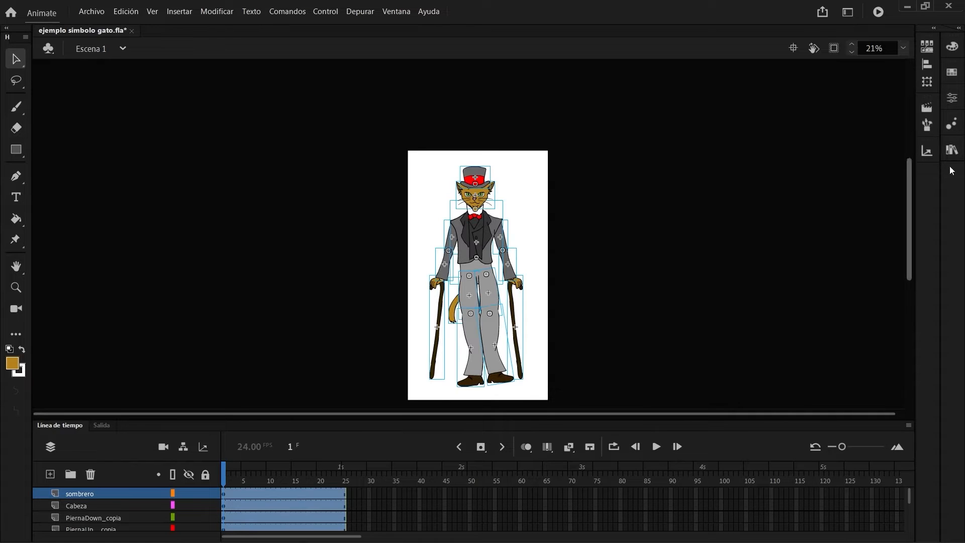
{"action": "left_click", "coordinate": [669, 409]}
{"action": "left_click", "coordinate": [593, 403]}
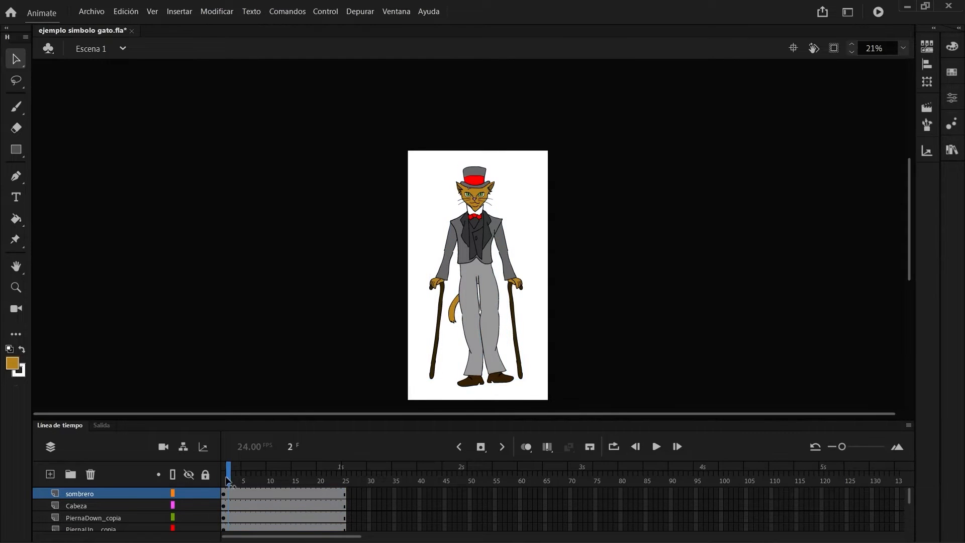
{"action": "left_click_drag", "start_coordinate": [256, 483], "coordinate": [221, 480]}
{"action": "left_click_drag", "start_coordinate": [425, 173], "coordinate": [547, 396]}
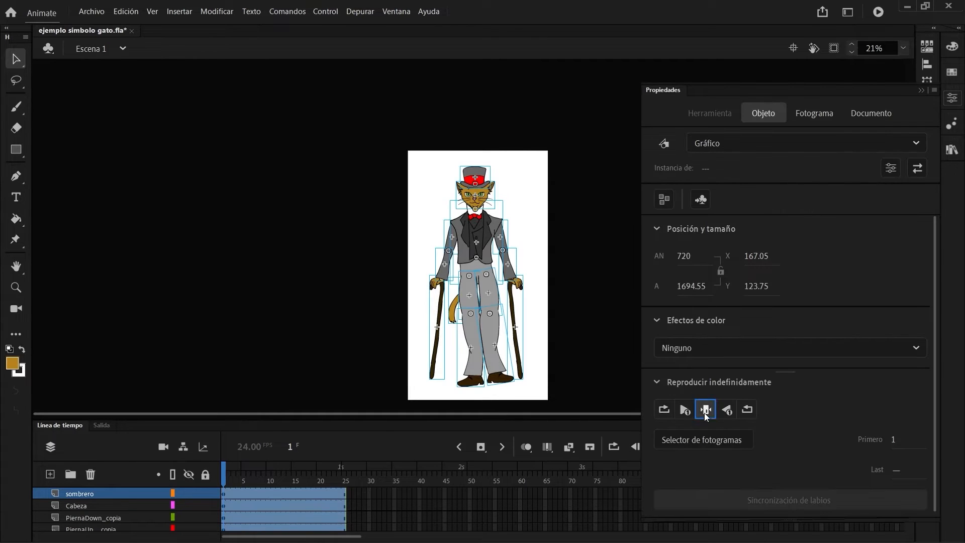
{"action": "left_click", "coordinate": [551, 326]}
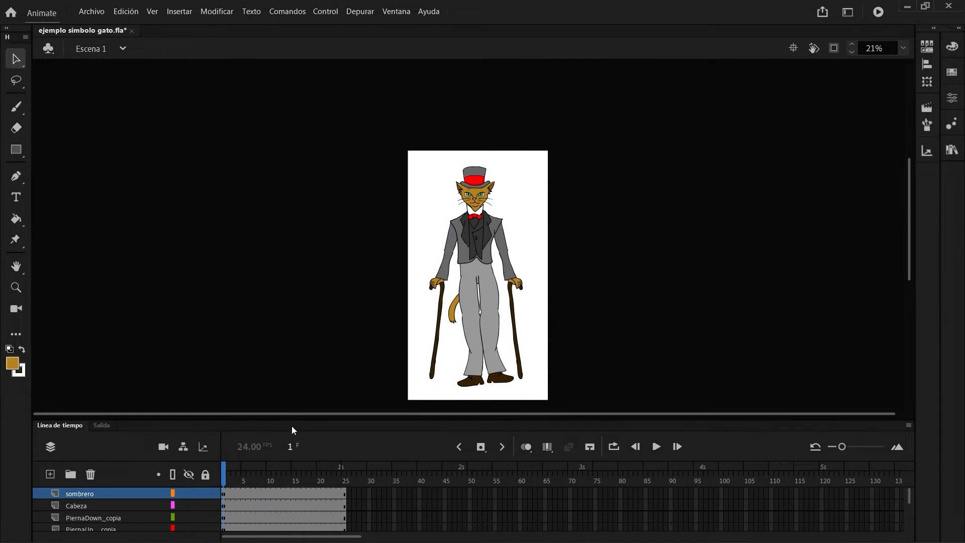
Enlarge the timeline, show the layer parenting view, and parent sombrero to Cabeza and Cabeza to Cuerpo.
{"action": "left_click_drag", "start_coordinate": [293, 421], "coordinate": [330, 190]}
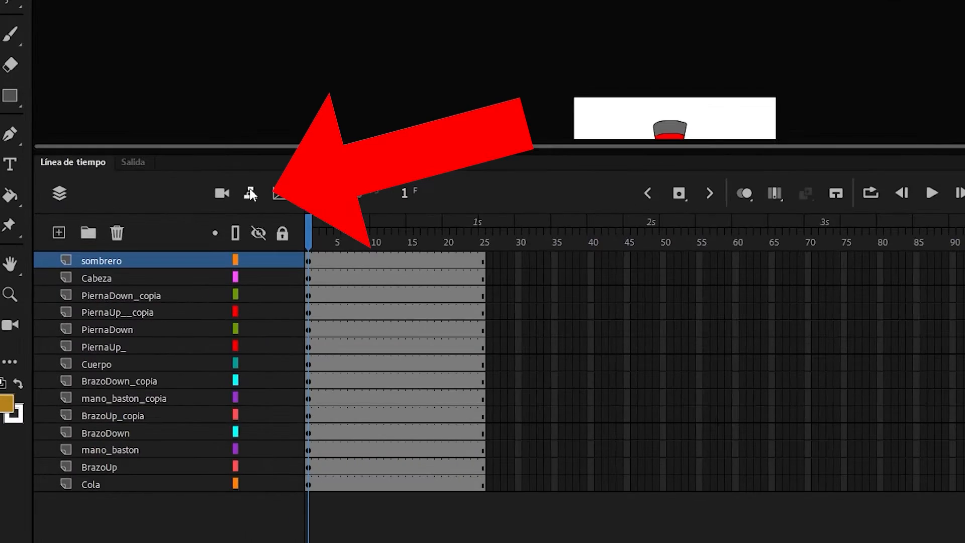
{"action": "left_click", "coordinate": [183, 217]}
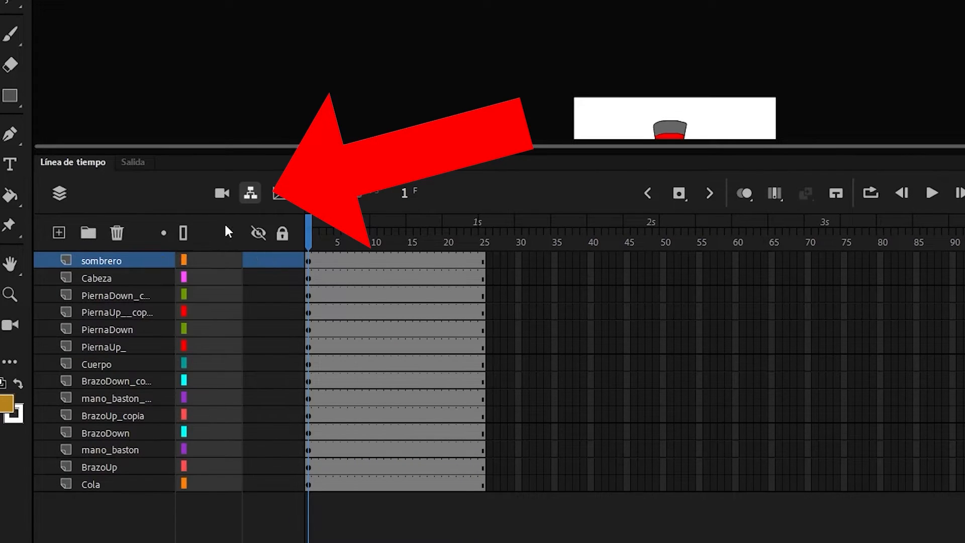
{"action": "left_click_drag", "start_coordinate": [137, 263], "coordinate": [168, 280]}
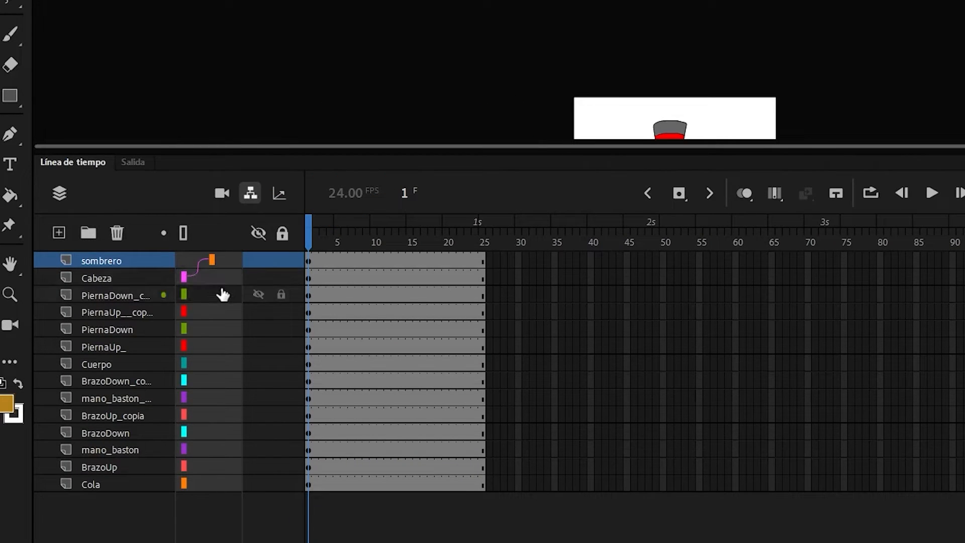
{"action": "left_click_drag", "start_coordinate": [184, 277], "coordinate": [213, 362]}
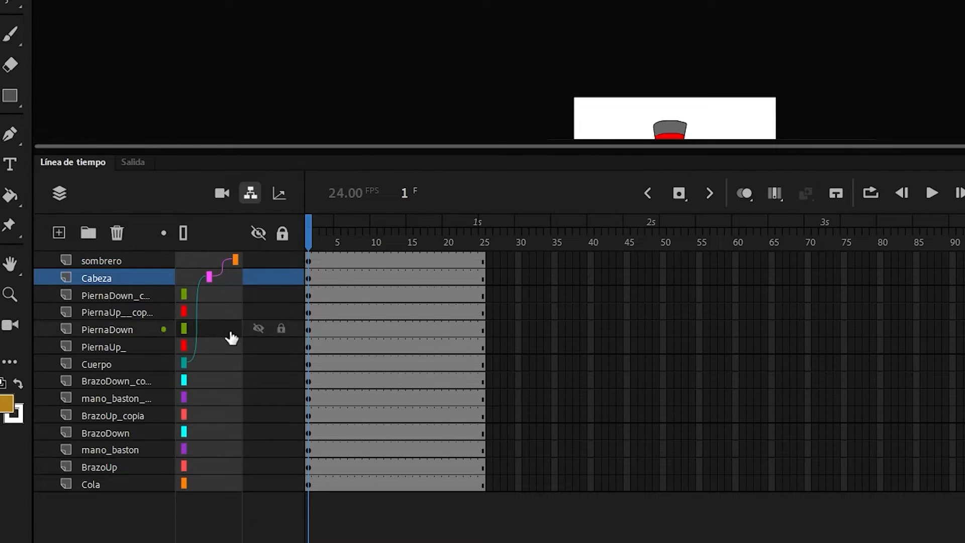
Parent the lower legs to the upper legs, chain mano_baston_copia through BrazoDown_copia to BrazoUp_copia, and attach both upper legs and BrazoUp_copia to Cuerpo.
{"action": "left_click_drag", "start_coordinate": [184, 294], "coordinate": [209, 277]}
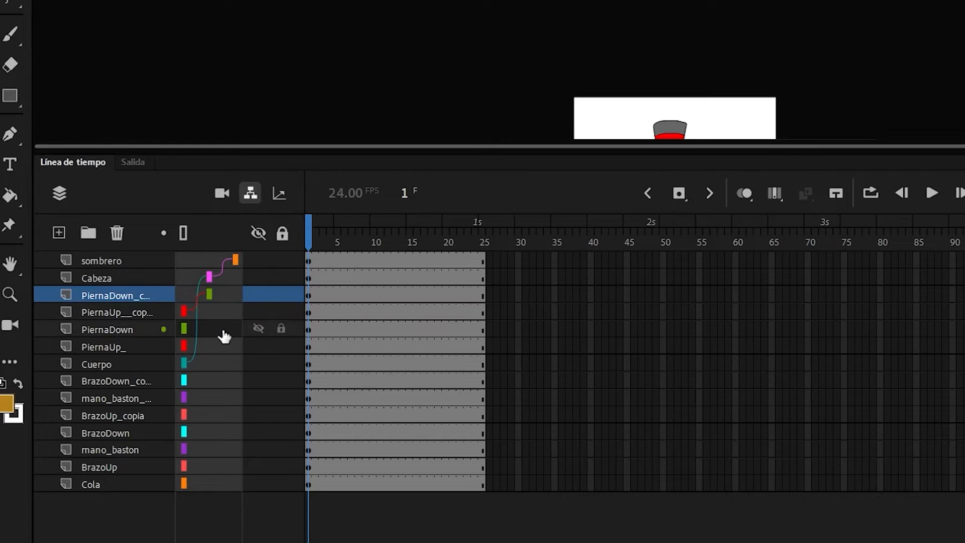
{"action": "left_click_drag", "start_coordinate": [224, 336], "coordinate": [222, 364]}
{"action": "left_click_drag", "start_coordinate": [224, 316], "coordinate": [213, 381]}
{"action": "mouse_move", "coordinate": [213, 381]}
{"action": "left_mouse_down"}
{"action": "mouse_move", "coordinate": [215, 415]}
{"action": "mouse_move", "coordinate": [215, 365]}
{"action": "left_mouse_up"}
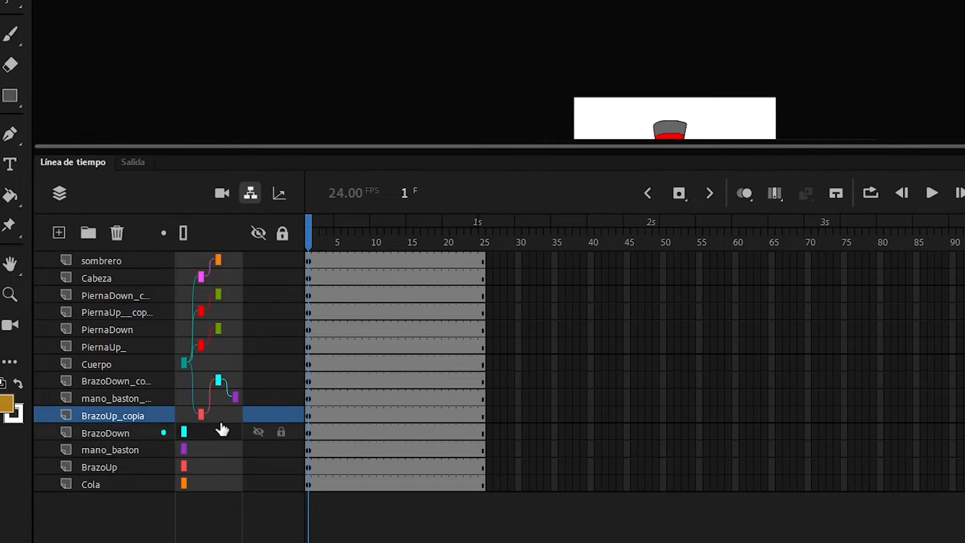
Parent mano_baston to BrazoDown, BrazoDown to BrazoUp, and BrazoUp and Cola to Cuerpo, then hide the parenting view and shrink the timeline.
{"action": "mouse_move", "coordinate": [222, 430]}
{"action": "left_mouse_down"}
{"action": "mouse_move", "coordinate": [216, 467]}
{"action": "mouse_move", "coordinate": [218, 431]}
{"action": "left_mouse_up"}
{"action": "left_click_drag", "start_coordinate": [224, 467], "coordinate": [221, 364]}
{"action": "left_click_drag", "start_coordinate": [221, 484], "coordinate": [222, 364]}
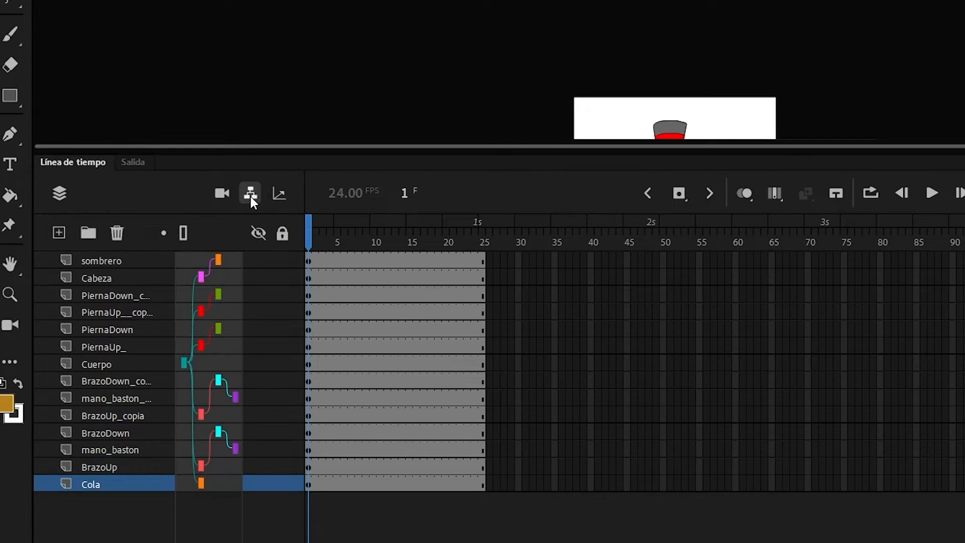
{"action": "left_click", "coordinate": [250, 196]}
{"action": "left_click_drag", "start_coordinate": [640, 146], "coordinate": [616, 490]}
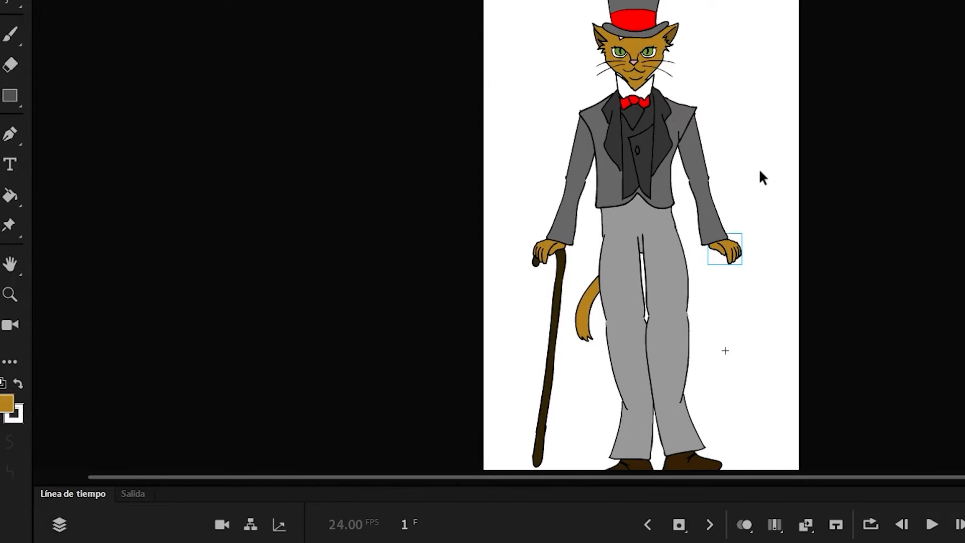
Try raising the arm without the cane by rotating its upper arm, forearm and hand into a wave with Free Transform.
{"action": "left_click", "coordinate": [759, 168]}
{"action": "mouse_move", "coordinate": [751, 253]}
{"action": "left_mouse_down"}
{"action": "mouse_move", "coordinate": [750, 237]}
{"action": "mouse_move", "coordinate": [743, 262]}
{"action": "left_mouse_up"}
{"action": "left_click", "coordinate": [686, 157]}
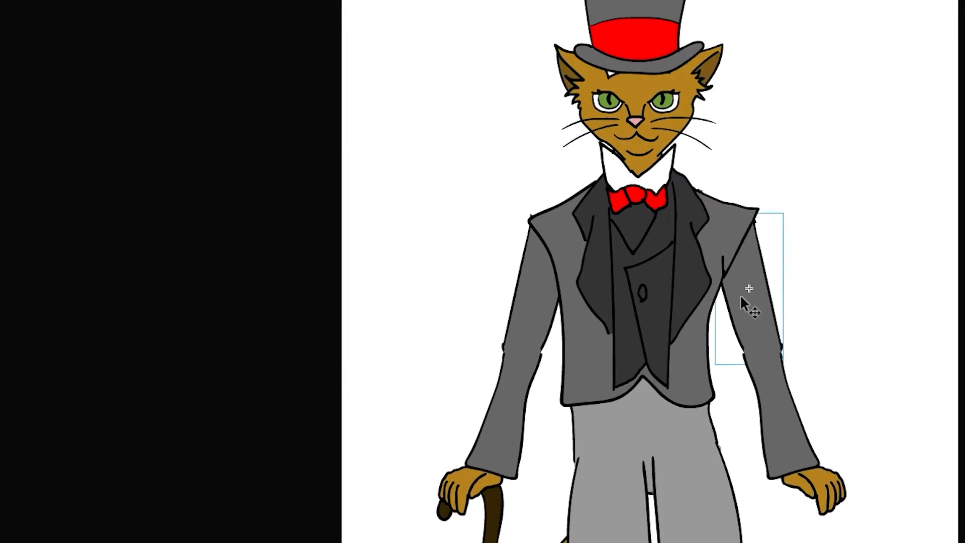
{"action": "key", "text": "q"}
{"action": "left_click_drag", "start_coordinate": [787, 368], "coordinate": [827, 331]}
{"action": "left_click", "coordinate": [825, 360]}
{"action": "left_click_drag", "start_coordinate": [901, 434], "coordinate": [844, 191]}
{"action": "left_click", "coordinate": [857, 186]}
{"action": "left_click_drag", "start_coordinate": [871, 148], "coordinate": [885, 147]}
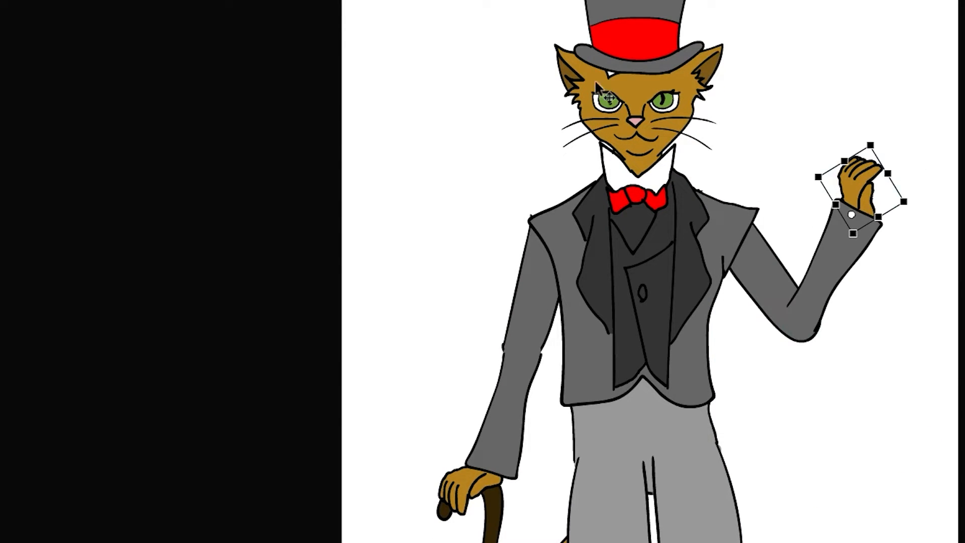
{"action": "left_click", "coordinate": [597, 90]}
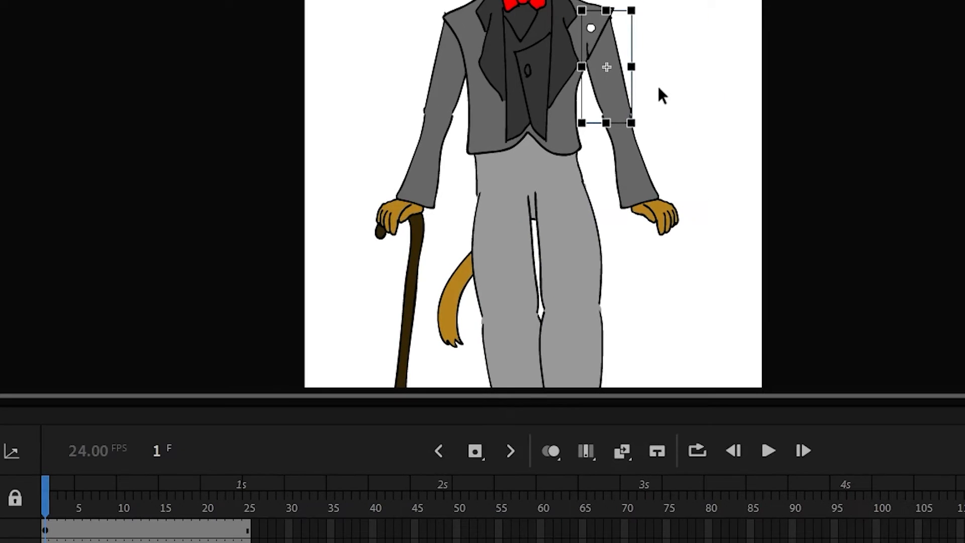
Deselect the arm and turn on automatic keyframes (Fotograma clave automático) for the timeline.
{"action": "left_click", "coordinate": [686, 91]}
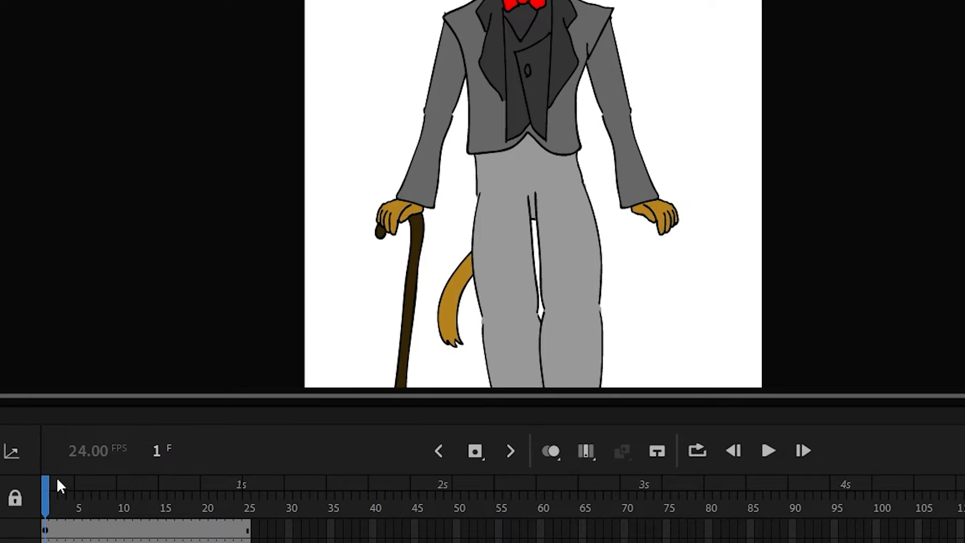
{"action": "left_click", "coordinate": [470, 459]}
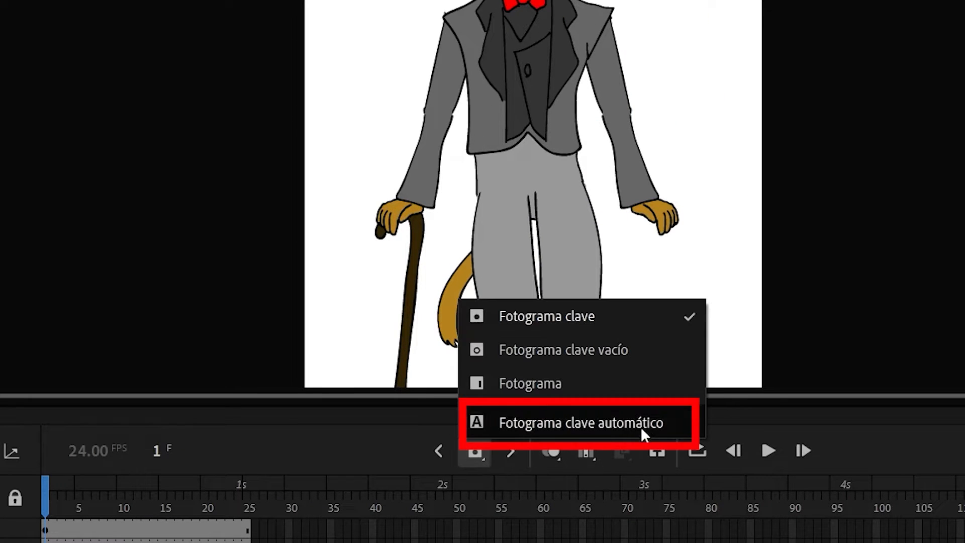
{"action": "left_click", "coordinate": [669, 423]}
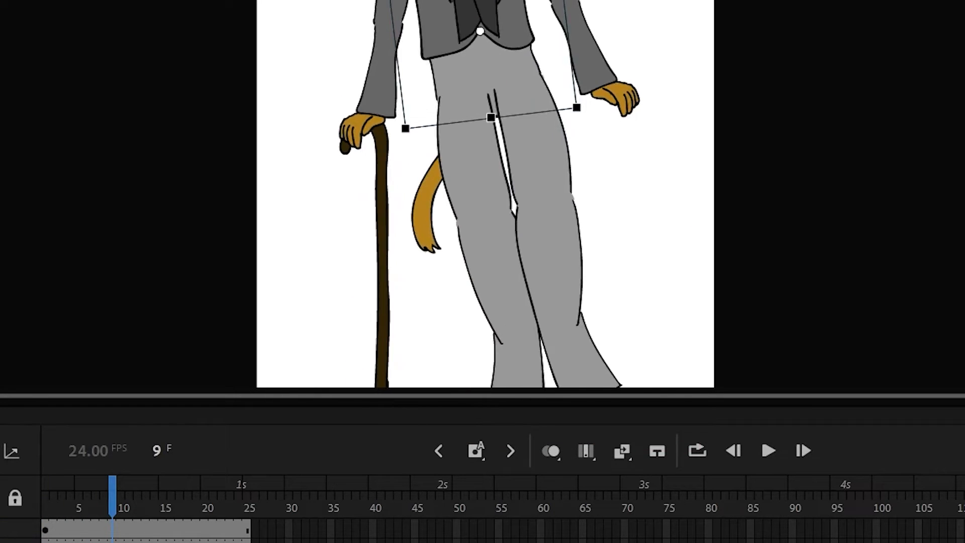
Pose the cat at frame 9 by rotating its legs apart and swinging the forearm with the cane outward.
{"action": "left_click_drag", "start_coordinate": [589, 78], "coordinate": [627, 100]}
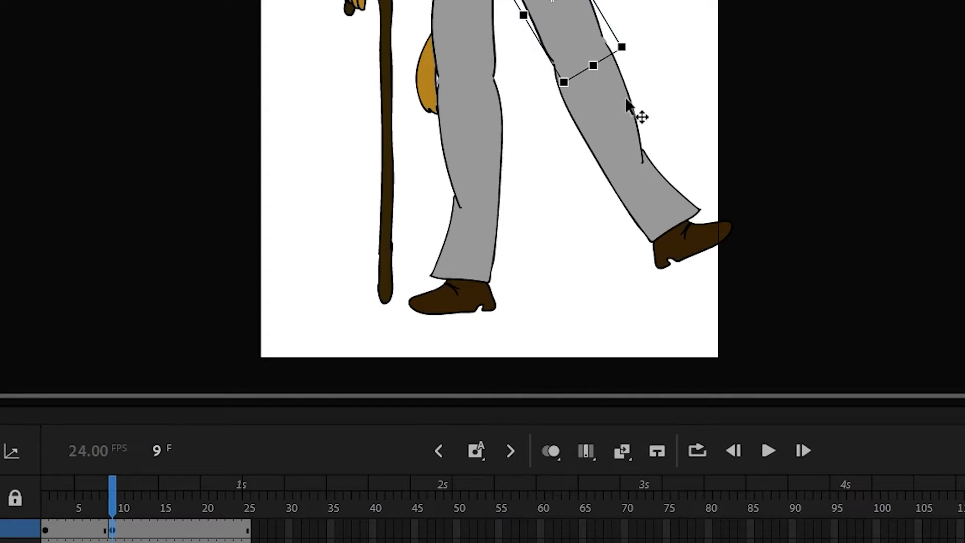
{"action": "mouse_move", "coordinate": [731, 11]}
{"action": "left_mouse_down"}
{"action": "mouse_move", "coordinate": [752, 77]}
{"action": "mouse_move", "coordinate": [776, 59]}
{"action": "left_mouse_up"}
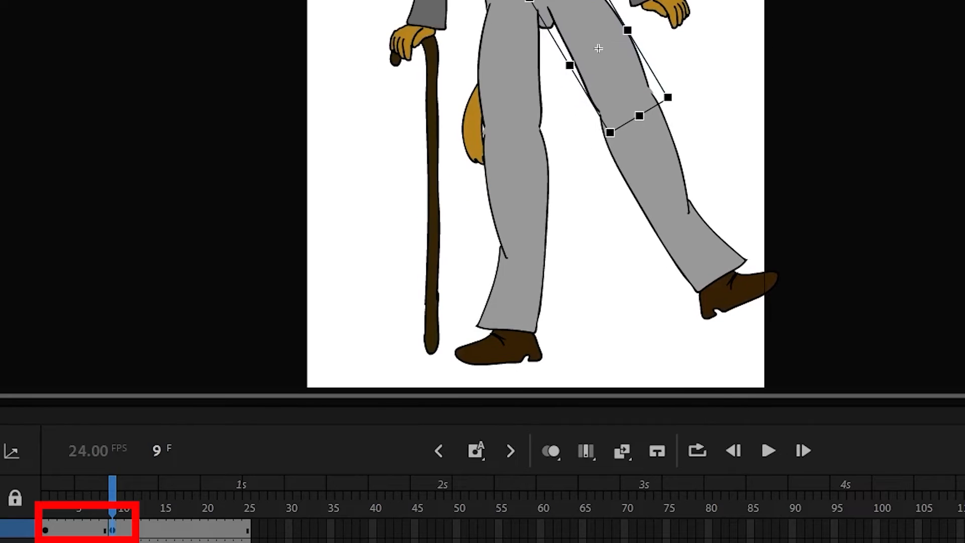
{"action": "left_click", "coordinate": [706, 7]}
{"action": "left_click_drag", "start_coordinate": [435, 1], "coordinate": [454, 1]}
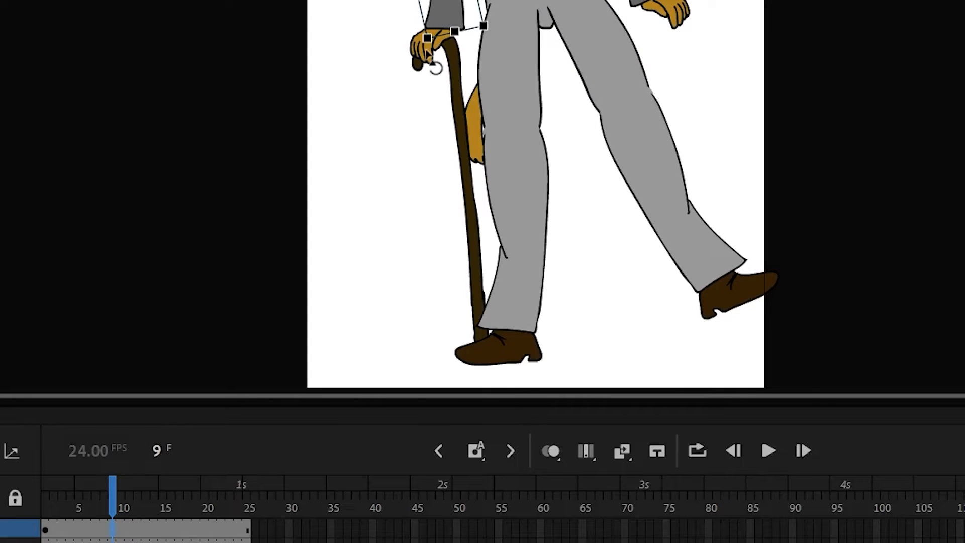
{"action": "left_click_drag", "start_coordinate": [426, 50], "coordinate": [407, 41]}
{"action": "left_click_drag", "start_coordinate": [695, 2], "coordinate": [689, 70]}
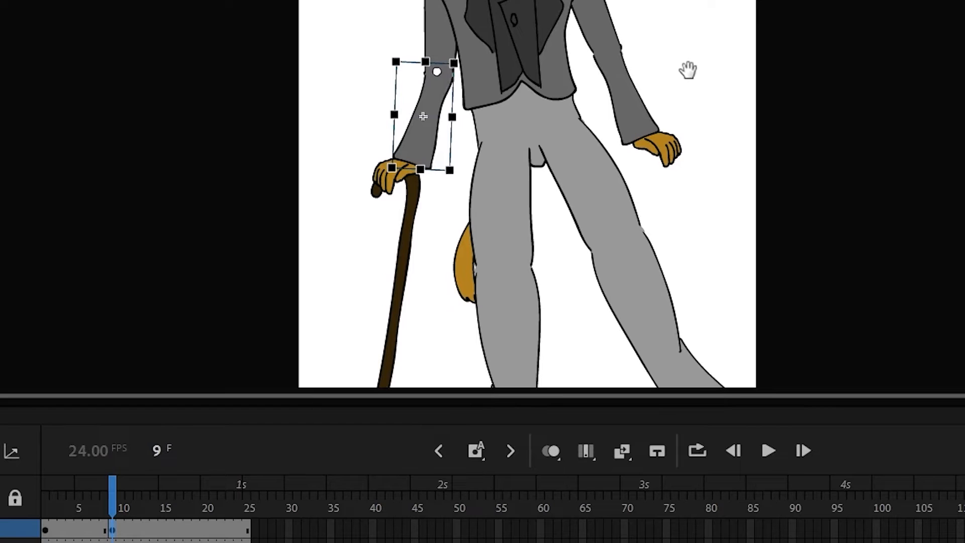
Raise the arm without the cane to the hat at frame 13 and switch the head to its open-mouthed drawing.
{"action": "left_click", "coordinate": [598, 6]}
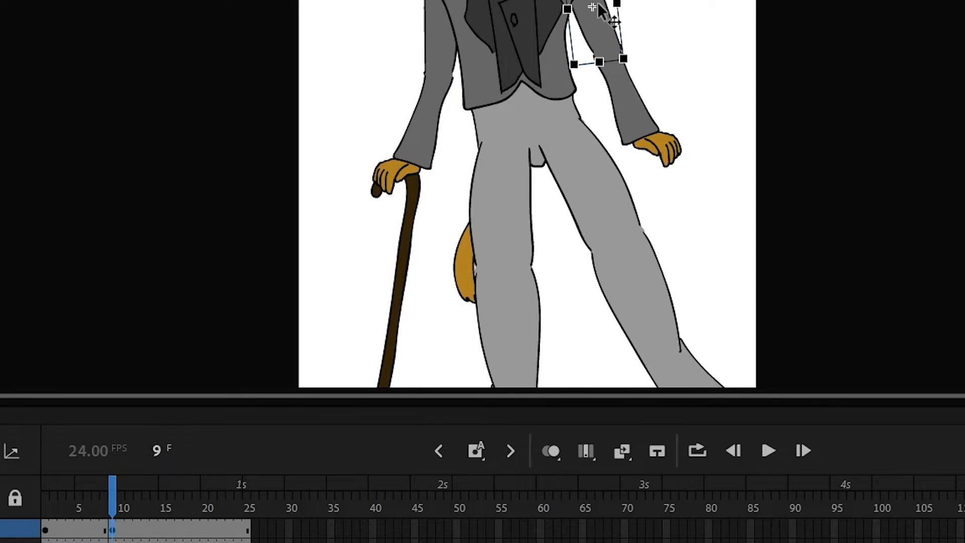
{"action": "left_click", "coordinate": [632, 107]}
{"action": "left_click", "coordinate": [669, 149]}
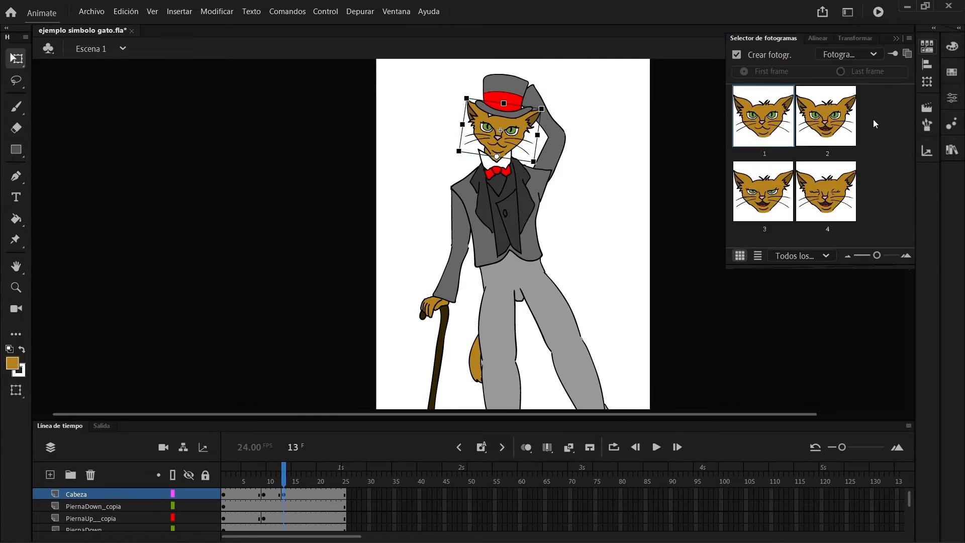
{"action": "left_click", "coordinate": [952, 46]}
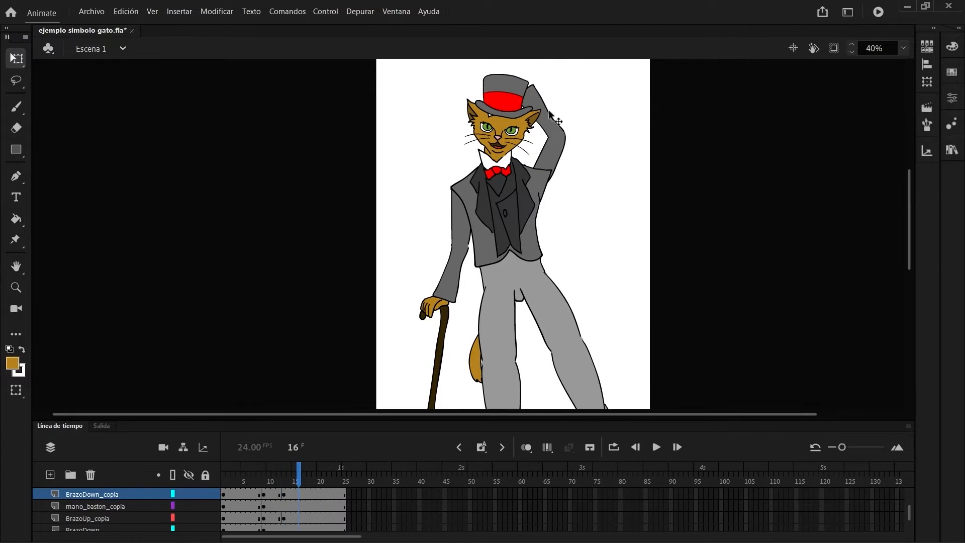
{"action": "left_click", "coordinate": [952, 46]}
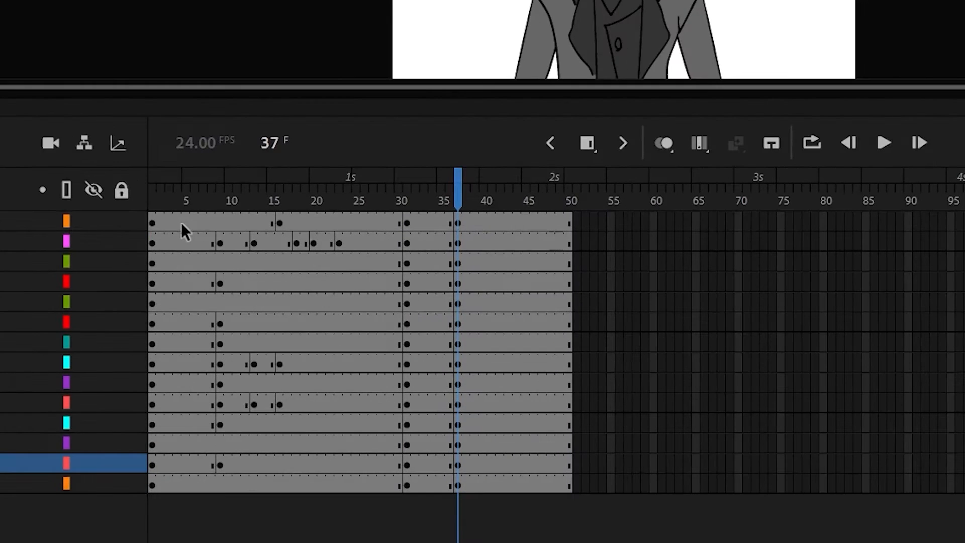
Create classic tweens on the sombrero layer's first span and on the Cabeza layer's spans between its early keyframes.
{"action": "left_click", "coordinate": [182, 224]}
{"action": "left_click", "coordinate": [739, 146]}
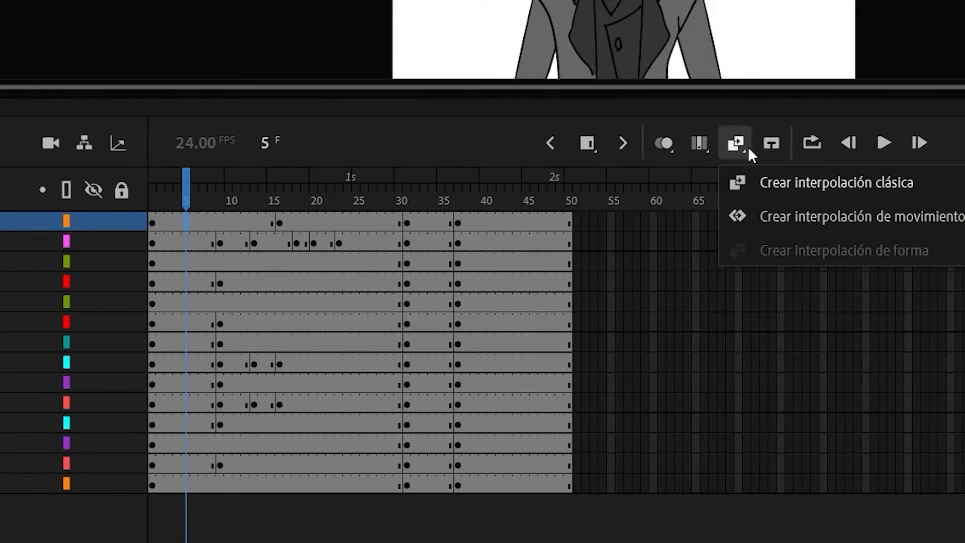
{"action": "left_click", "coordinate": [836, 182]}
{"action": "left_click", "coordinate": [195, 247]}
{"action": "key", "text": "ctrl+y"}
{"action": "left_click_drag", "start_coordinate": [237, 243], "coordinate": [312, 241]}
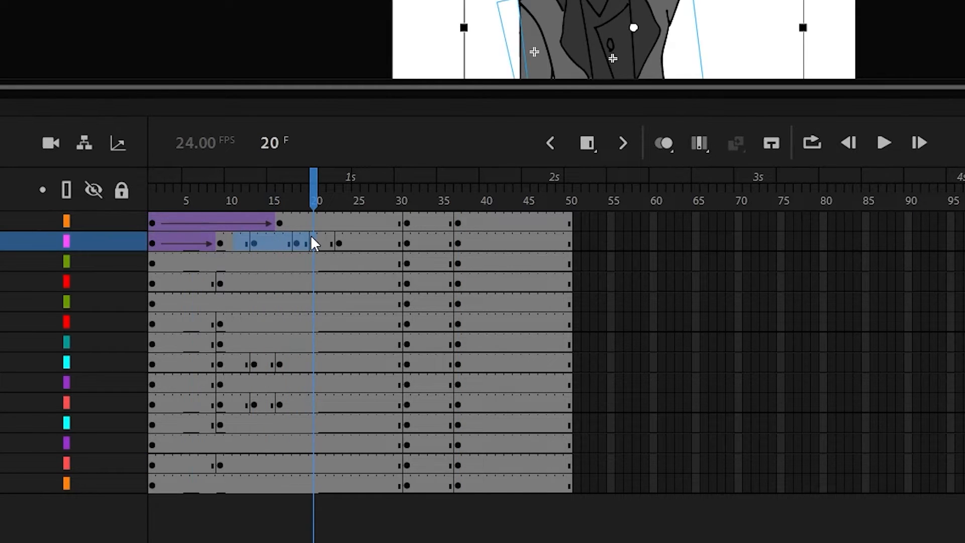
{"action": "left_click", "coordinate": [735, 144]}
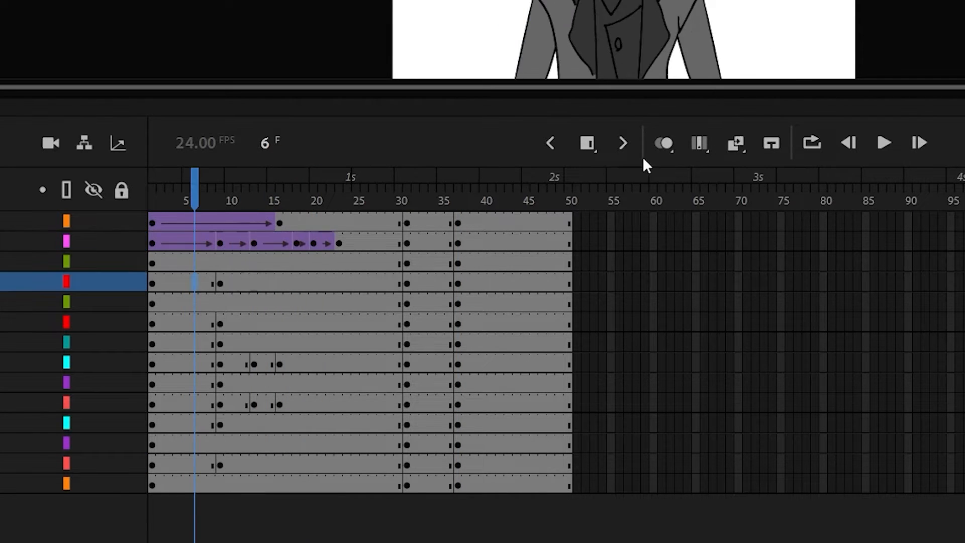
Create classic tweens from frame 1 to 9 on PiernaUp__copia, PiernaUp_, Cuerpo, BrazoDown_copia, mano_baston_copia, BrazoUp_copia and BrazoDown.
{"action": "left_click", "coordinate": [736, 144]}
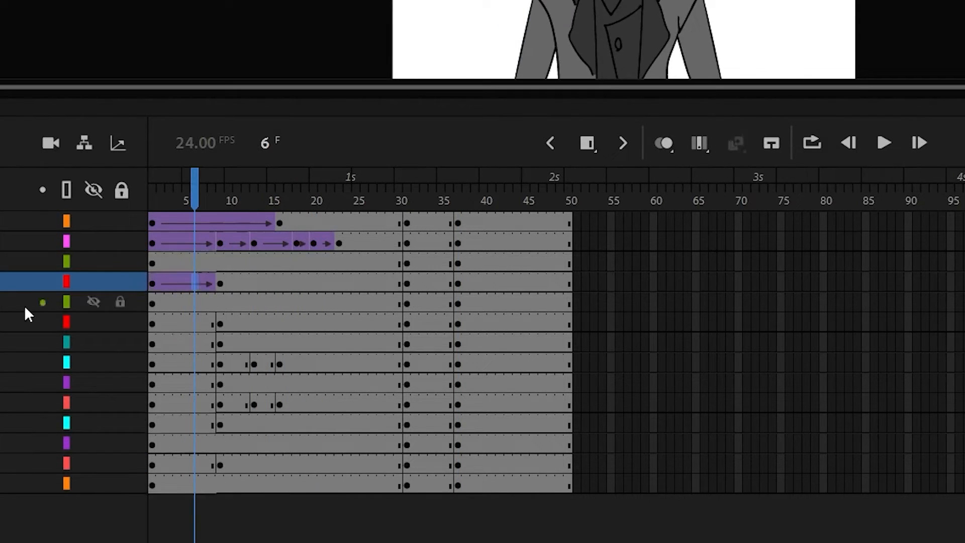
{"action": "left_click", "coordinate": [170, 324]}
{"action": "left_click", "coordinate": [735, 144]}
{"action": "left_click", "coordinate": [194, 384]}
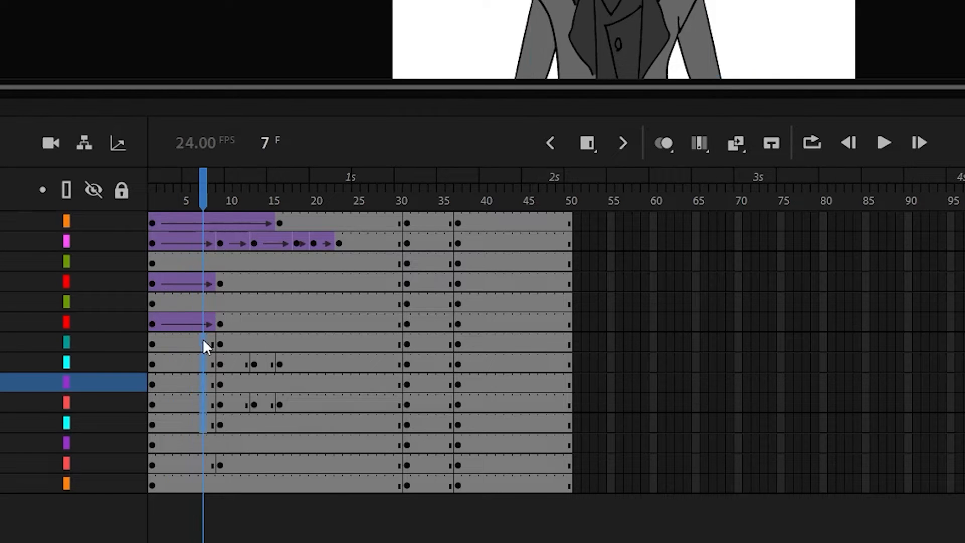
{"action": "left_click_drag", "start_coordinate": [202, 344], "coordinate": [203, 424]}
{"action": "key", "text": "ctrl+y"}
Add classic tweens to BrazoDown_copia and BrazoUp_copia between frames 9 and 16, and to the first span of BrazoUp.
{"action": "left_click", "coordinate": [236, 364]}
{"action": "left_click", "coordinate": [736, 144]}
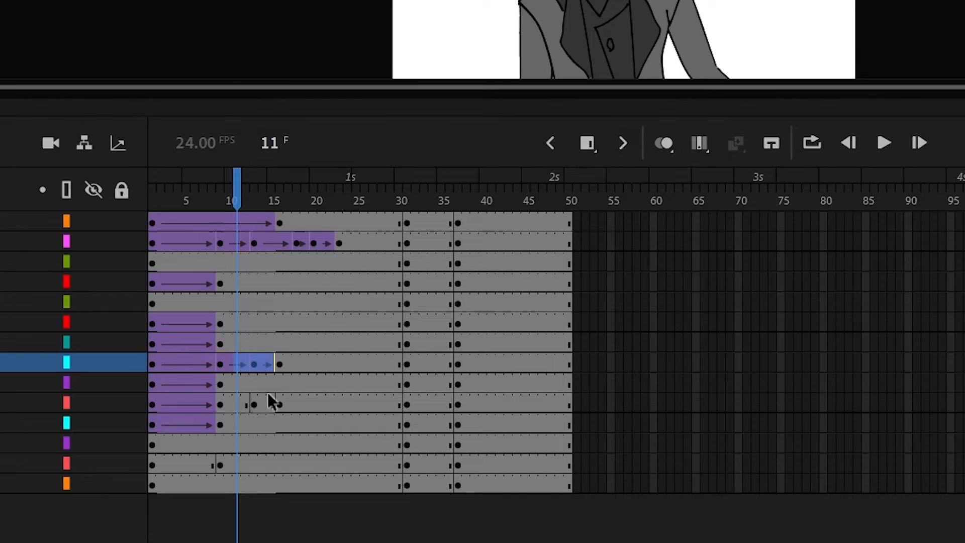
{"action": "left_click_drag", "start_coordinate": [267, 402], "coordinate": [237, 402]}
{"action": "left_click", "coordinate": [736, 144]}
{"action": "left_click", "coordinate": [193, 467]}
{"action": "left_click", "coordinate": [736, 144]}
Create classic tweens on all layers between the keyframes at 31 and 37, and scrub through the animation.
{"action": "left_click_drag", "start_coordinate": [434, 221], "coordinate": [438, 484]}
{"action": "left_click", "coordinate": [738, 146]}
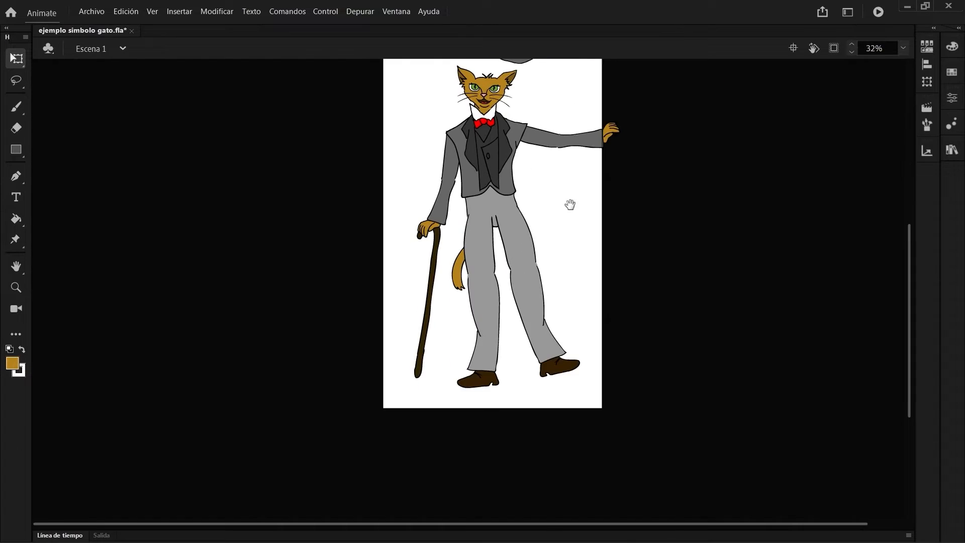
{"action": "left_click", "coordinate": [60, 528]}
{"action": "left_click_drag", "start_coordinate": [384, 169], "coordinate": [387, 320]}
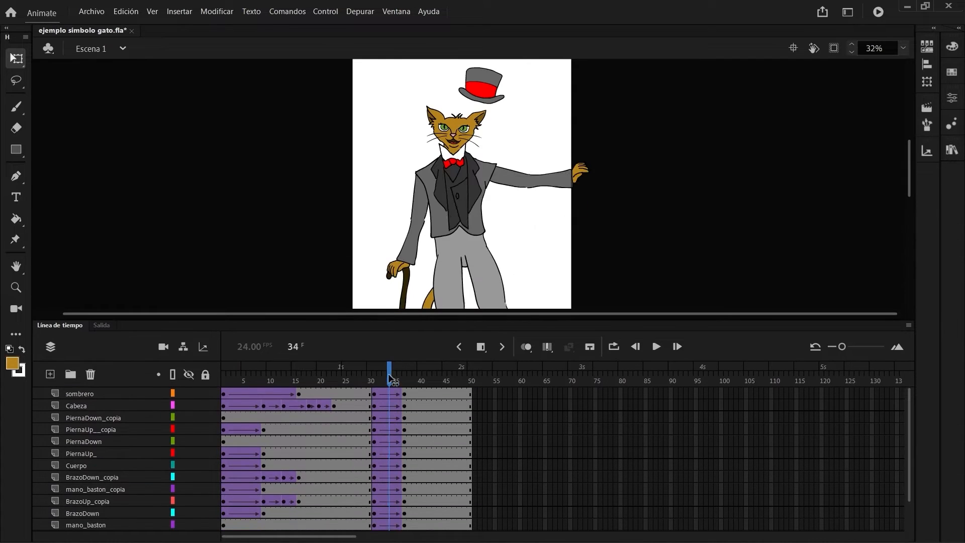
{"action": "left_click_drag", "start_coordinate": [389, 371], "coordinate": [263, 377]}
Remove the classic tweens from the sombrero layer's first span and from its span between frames 31 and 37.
{"action": "left_click", "coordinate": [458, 101]}
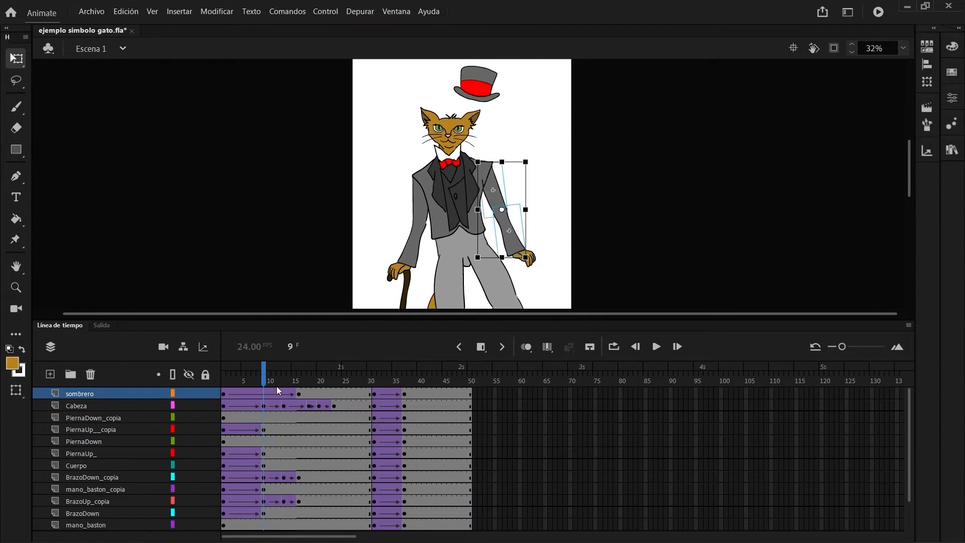
{"action": "right_click", "coordinate": [283, 393]}
{"action": "left_click", "coordinate": [361, 40]}
{"action": "right_click", "coordinate": [389, 394]}
{"action": "left_click", "coordinate": [455, 40]}
Give the sombrero layer a keyframe at frame 13 tweened to frame 16, and reposition and rotate the hat.
{"action": "mouse_move", "coordinate": [389, 374]}
{"action": "left_mouse_down"}
{"action": "mouse_move", "coordinate": [249, 377]}
{"action": "mouse_move", "coordinate": [404, 375]}
{"action": "left_mouse_up"}
{"action": "key", "text": "F6"}
{"action": "right_click", "coordinate": [293, 394]}
{"action": "left_click", "coordinate": [362, 41]}
{"action": "left_click_drag", "start_coordinate": [501, 102], "coordinate": [490, 143]}
{"action": "left_click_drag", "start_coordinate": [462, 106], "coordinate": [533, 274]}
Create a classic tween on sombrero between frames 31 and 37, and show the parenting view at frame 31 with the raised forearm selected.
{"action": "right_click", "coordinate": [391, 394]}
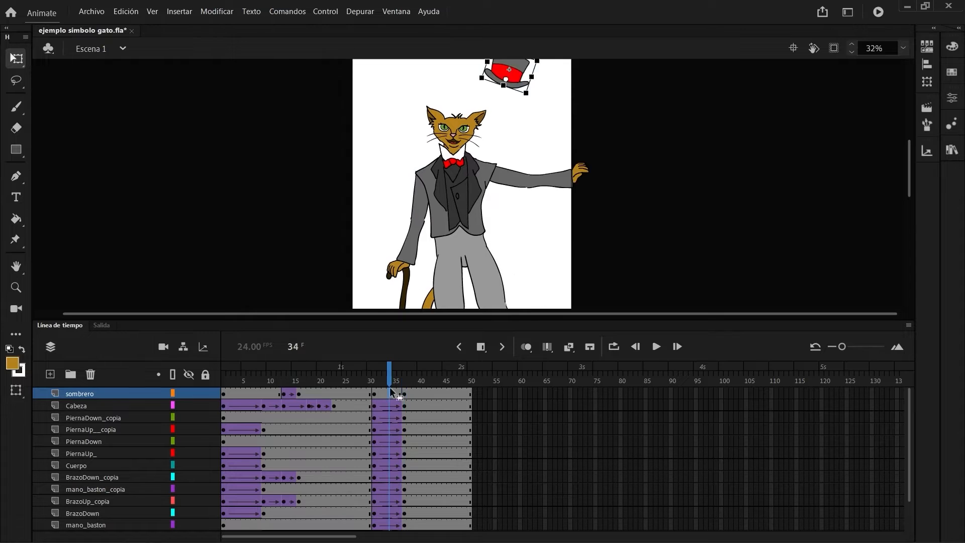
{"action": "left_click", "coordinate": [455, 41]}
{"action": "left_click_drag", "start_coordinate": [389, 377], "coordinate": [374, 395]}
{"action": "left_click", "coordinate": [183, 346]}
{"action": "left_click", "coordinate": [515, 121]}
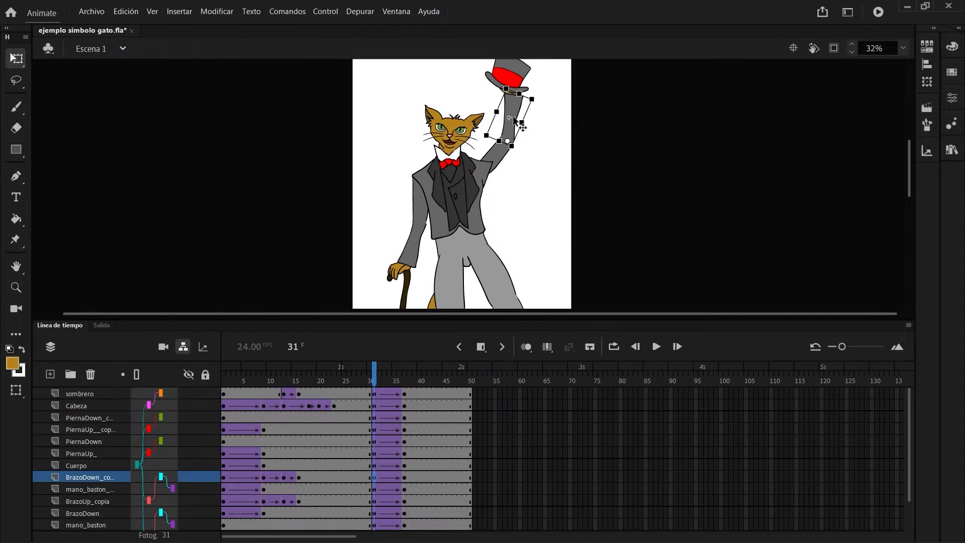
Parent the sombrero layer to the cane-hand copy layer at frame 37 and play the animation from frame 1.
{"action": "left_click_drag", "start_coordinate": [171, 477], "coordinate": [172, 488]}
{"action": "left_click", "coordinate": [404, 378]}
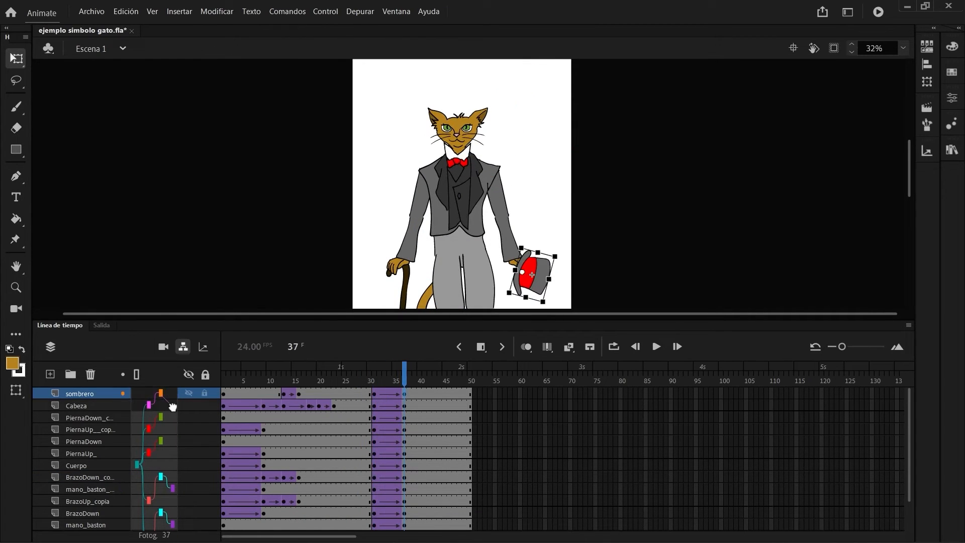
{"action": "left_click_drag", "start_coordinate": [404, 377], "coordinate": [218, 386]}
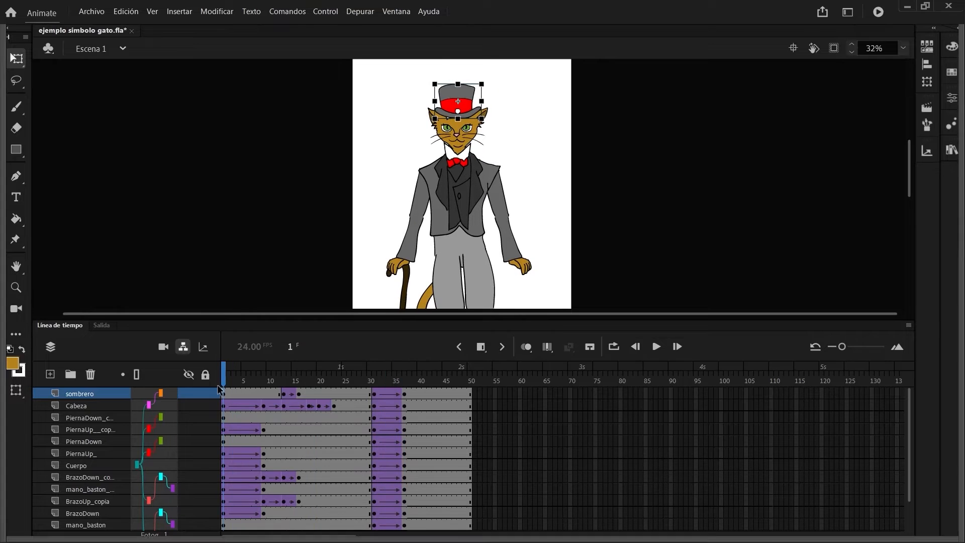
{"action": "key", "text": "F4"}
{"action": "key", "text": "Return"}
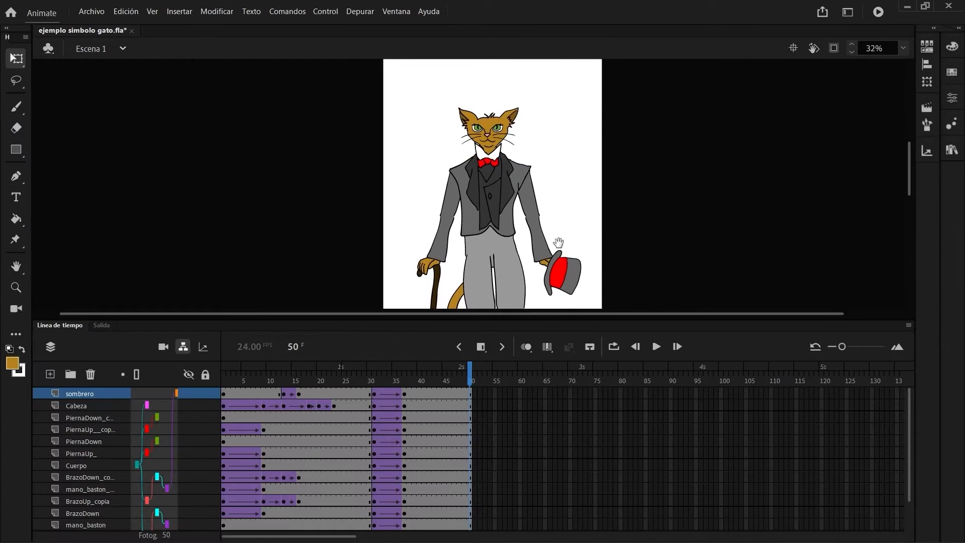
Rotate the tail outward from the legs at frame 8 on the Cola layer.
{"action": "scroll", "coordinate": [502, 191], "scroll_direction": "down", "scroll_amount": 4}
{"action": "left_click", "coordinate": [474, 201]}
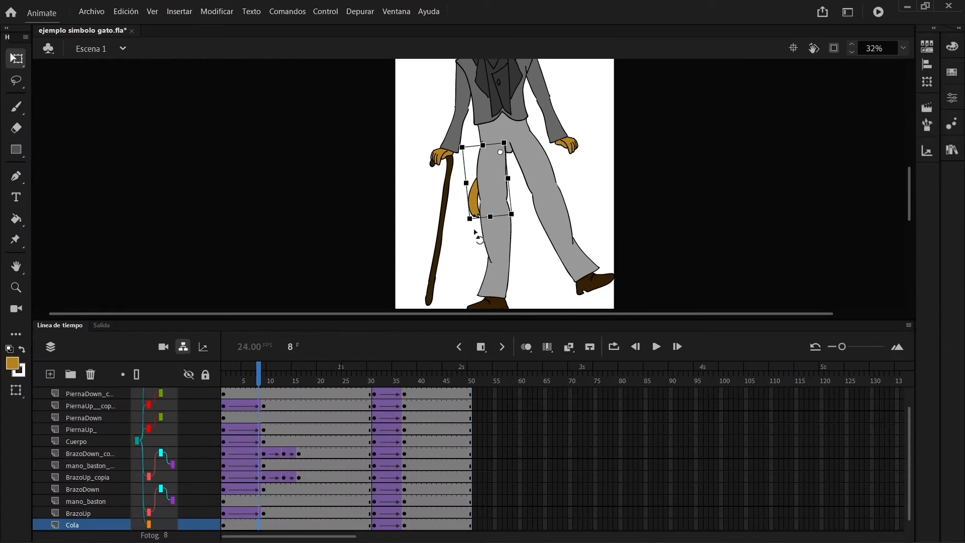
{"action": "left_click_drag", "start_coordinate": [474, 232], "coordinate": [448, 207]}
{"action": "left_click", "coordinate": [259, 377]}
{"action": "left_click", "coordinate": [481, 347]}
{"action": "left_click", "coordinate": [262, 524]}
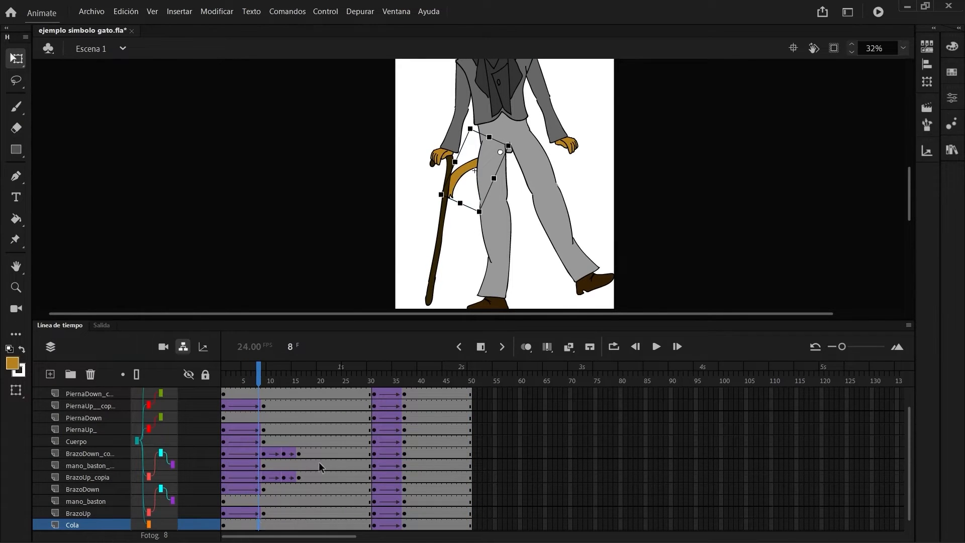
Keyframe the tail swinging back and forth on the Cola layer from frame 15 through frame 50, clearing a surplus keyframe.
{"action": "left_click", "coordinate": [285, 382]}
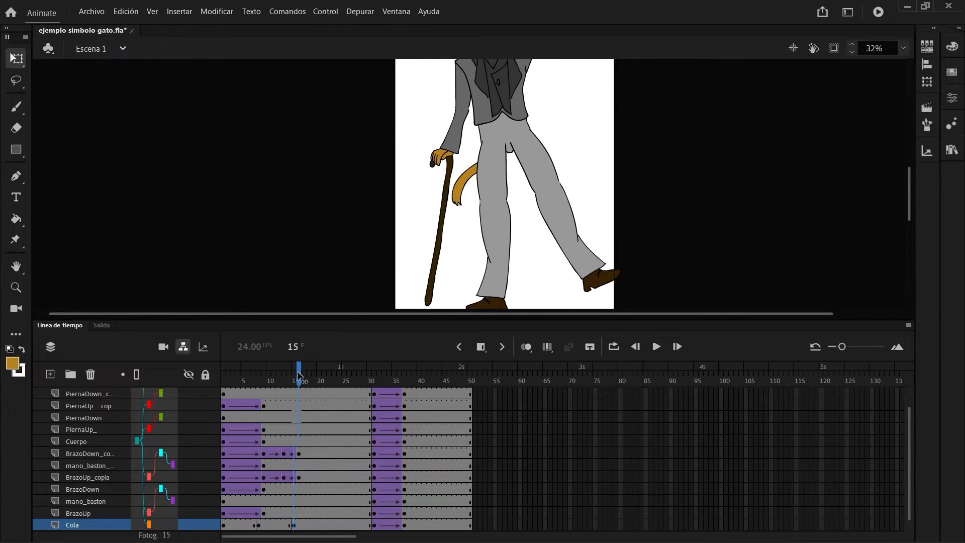
{"action": "left_click_drag", "start_coordinate": [376, 525], "coordinate": [402, 525]}
{"action": "key", "text": "shift+F6"}
{"action": "left_click", "coordinate": [349, 525]}
{"action": "left_click_drag", "start_coordinate": [258, 525], "coordinate": [368, 525]}
{"action": "left_click", "coordinate": [425, 525]}
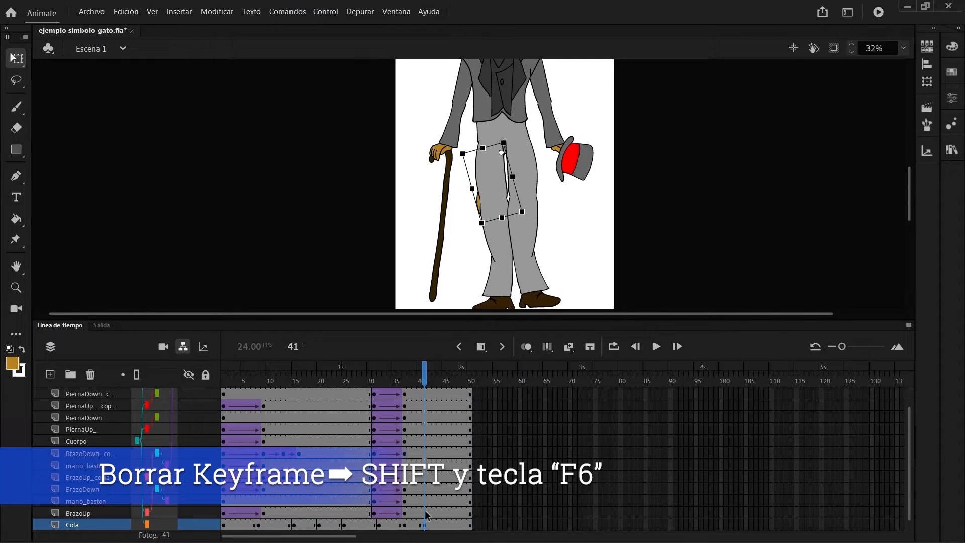
{"action": "key", "text": "F6"}
{"action": "left_click", "coordinate": [469, 524]}
{"action": "key", "text": "F6"}
{"action": "left_click_drag", "start_coordinate": [446, 207], "coordinate": [482, 225]}
Create classic tweens between the tail keyframes along the Cola layer.
{"action": "left_click_drag", "start_coordinate": [243, 525], "coordinate": [455, 525]}
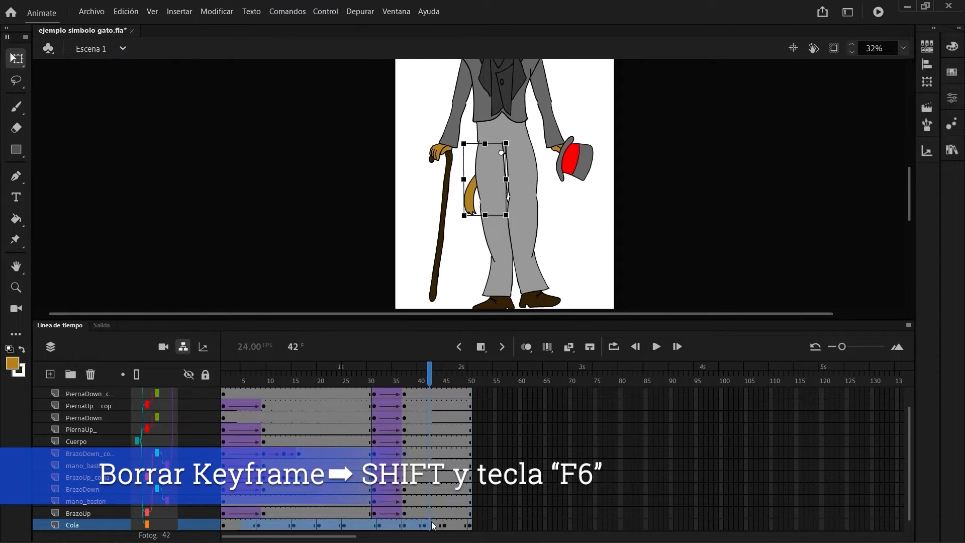
{"action": "right_click", "coordinate": [430, 524]}
{"action": "left_click", "coordinate": [431, 328]}
Play the full cat animation with the panels hidden and save the document.
{"action": "key", "text": "F4"}
{"action": "scroll", "coordinate": [497, 318], "scroll_direction": "up", "scroll_amount": 3}
{"action": "key", "text": "F4"}
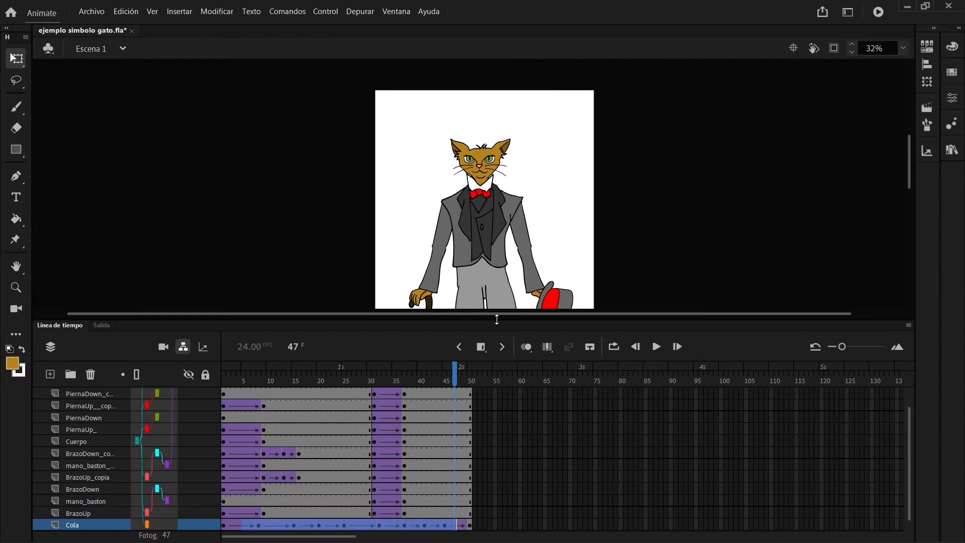
{"action": "left_click", "coordinate": [606, 347]}
{"action": "key", "text": "F4"}
{"action": "key", "text": "Return"}
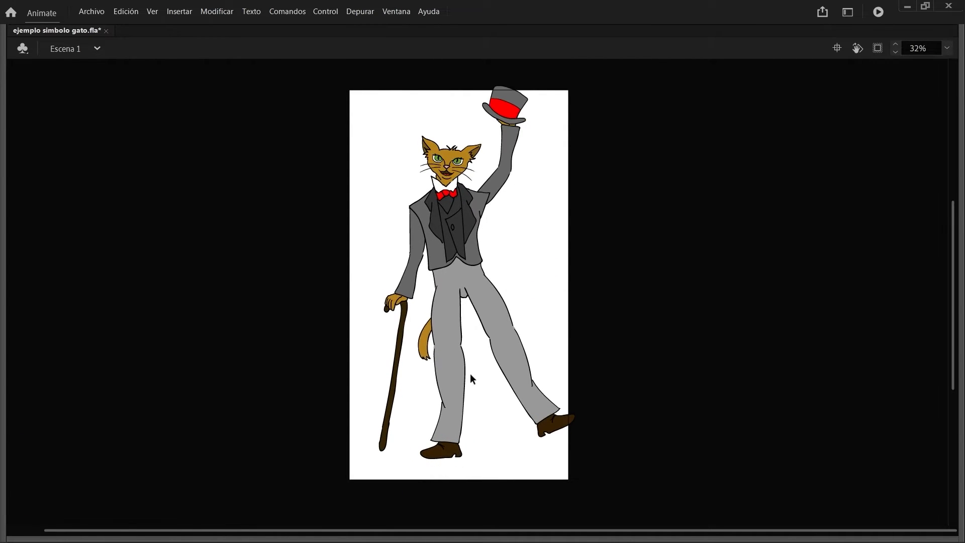
{"action": "key", "text": "ctrl+s"}
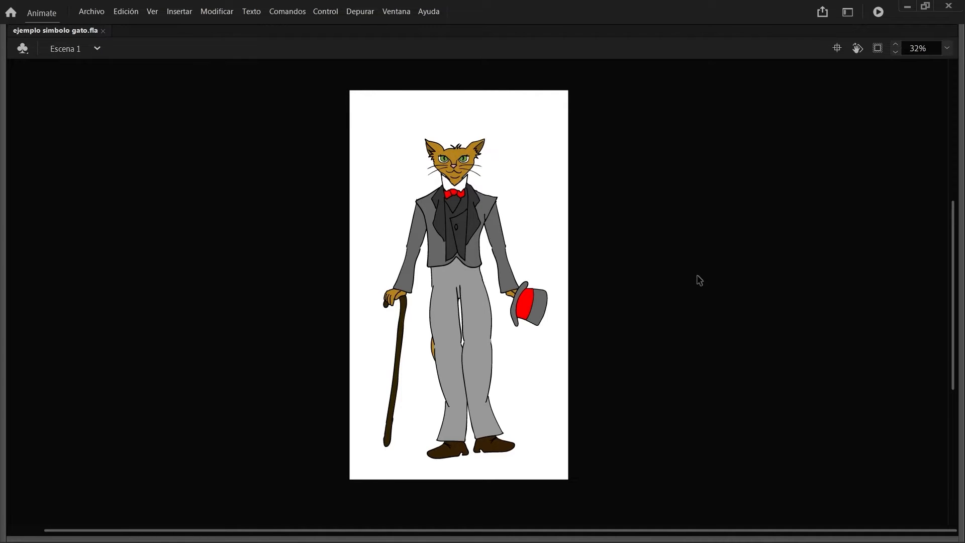
Export the cat artwork as a 1080 × 1920 px GIF at 72 ppi and check the output in its folder.
{"action": "left_click", "coordinate": [94, 12]}
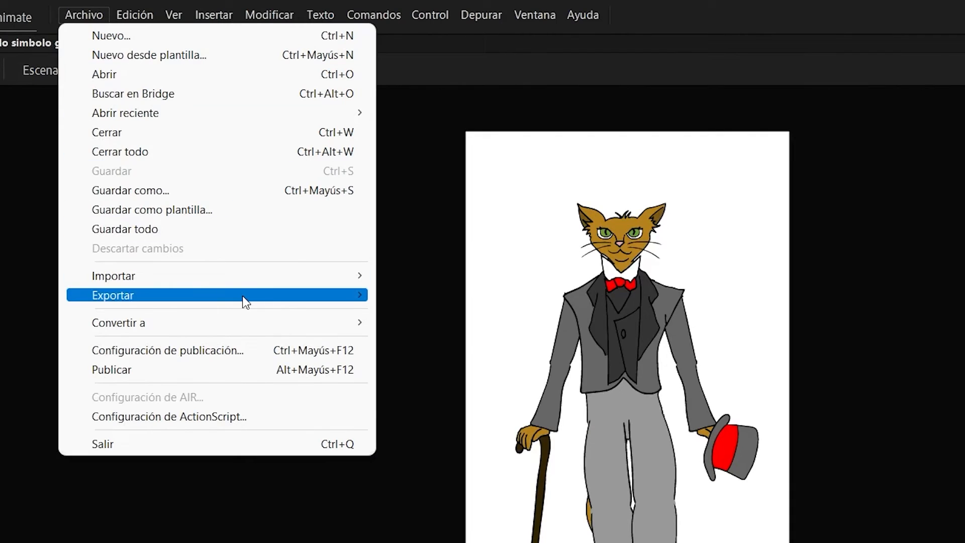
{"action": "mouse_move", "coordinate": [245, 300]}
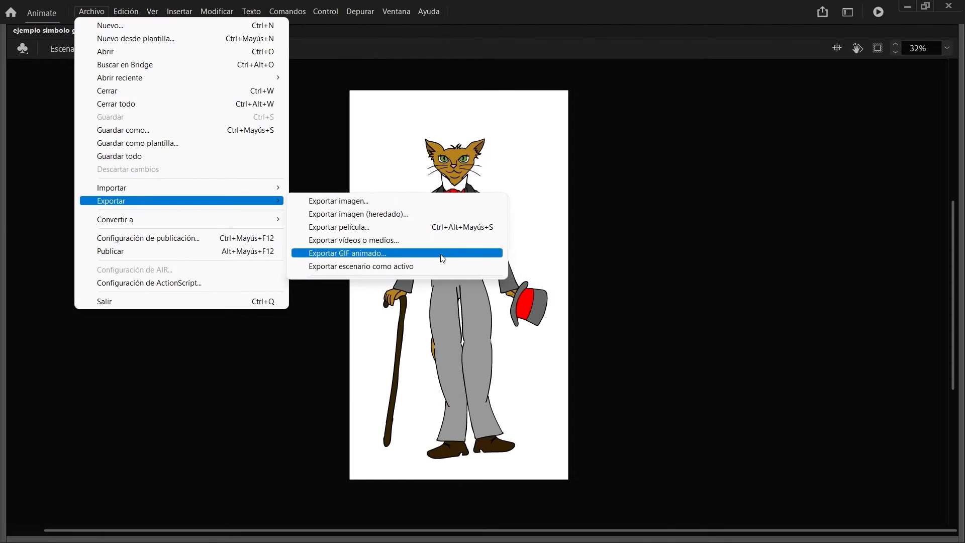
{"action": "left_click", "coordinate": [398, 214]}
{"action": "left_click", "coordinate": [857, 521]}
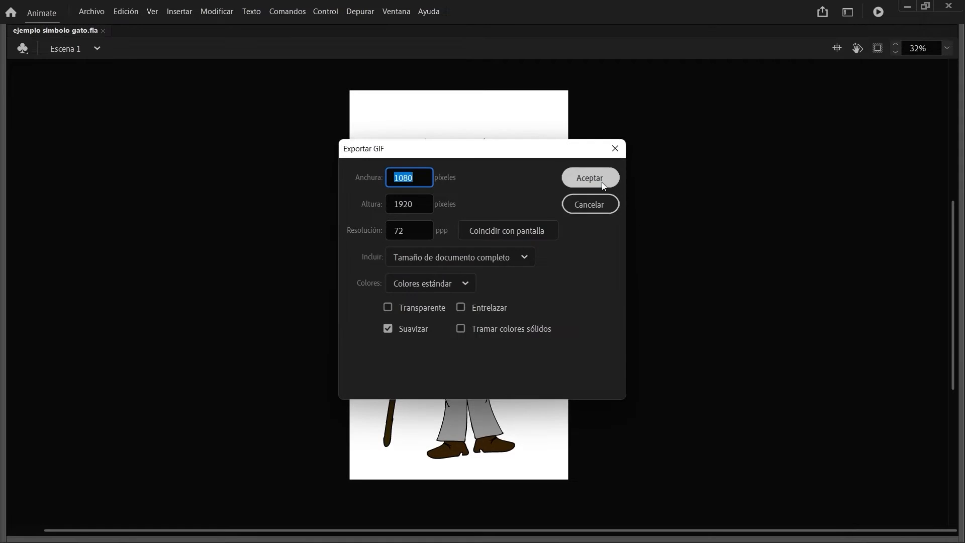
{"action": "left_click", "coordinate": [593, 176]}
{"action": "mouse_move", "coordinate": [355, 523]}
{"action": "left_click", "coordinate": [387, 457]}
{"action": "scroll", "coordinate": [450, 312], "scroll_direction": "up", "scroll_amount": 2}
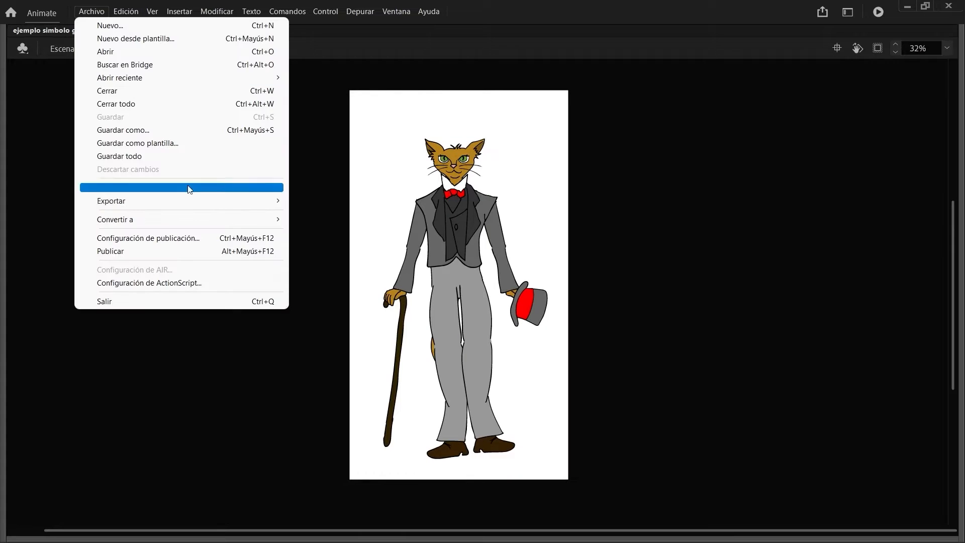
Export the movie as a JPEG sequence named ejemplo simbolo gato.jpg in the A.Animate folder and view the generated frames.
{"action": "mouse_move", "coordinate": [192, 201]}
{"action": "left_click", "coordinate": [350, 214]}
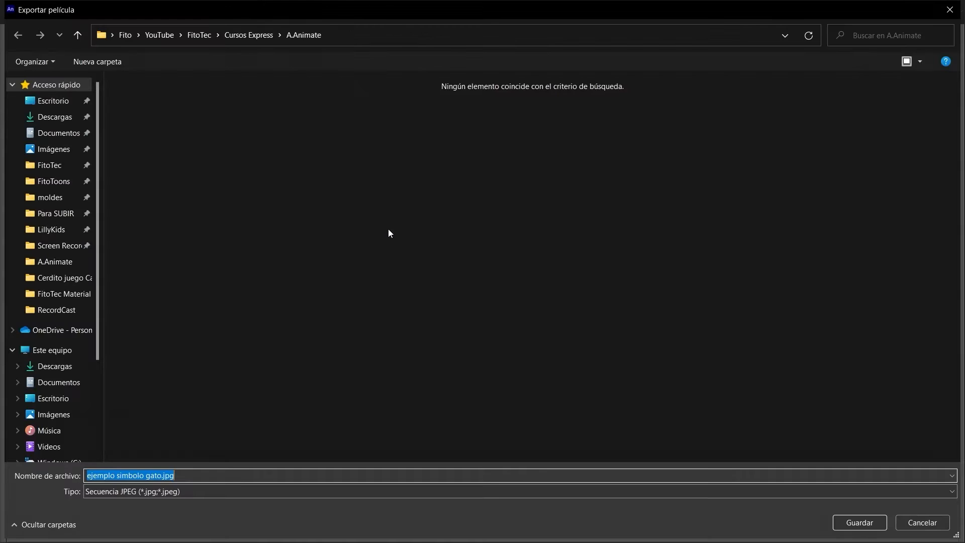
{"action": "left_click", "coordinate": [858, 522]}
{"action": "left_click", "coordinate": [599, 218]}
{"action": "mouse_move", "coordinate": [427, 527]}
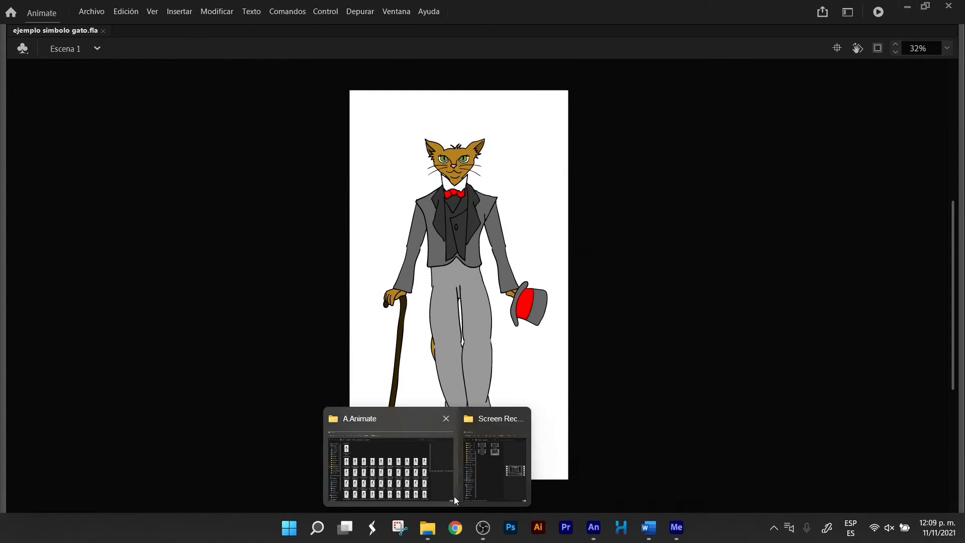
{"action": "left_click", "coordinate": [450, 495]}
{"action": "mouse_move", "coordinate": [665, 537]}
{"action": "left_click", "coordinate": [610, 496]}
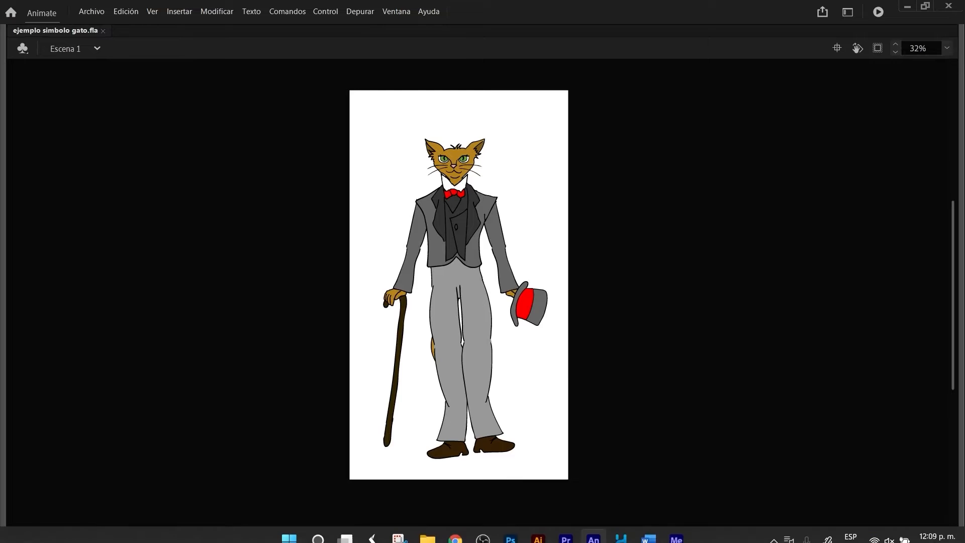
Export frames 1 to 50 of Escena 1 as a 1080 × 1920 px H.264 video through Adobe Media Encoder.
{"action": "left_click", "coordinate": [676, 532]}
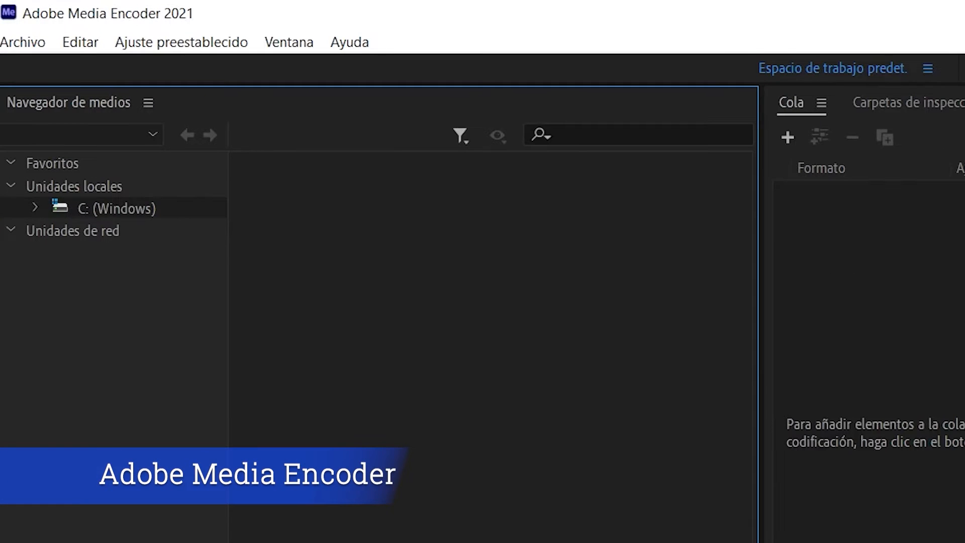
{"action": "left_click", "coordinate": [564, 525]}
{"action": "left_click", "coordinate": [91, 11]}
{"action": "mouse_move", "coordinate": [270, 208]}
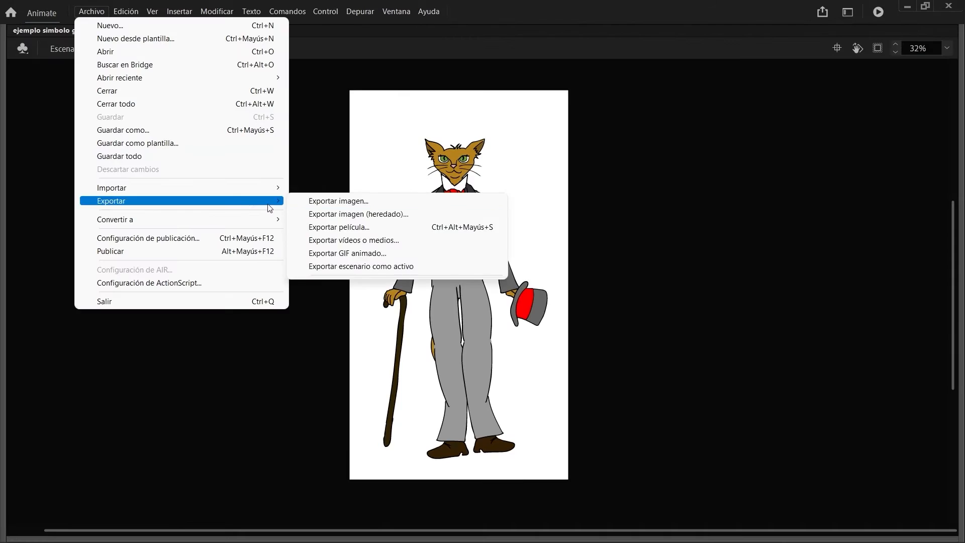
{"action": "left_click", "coordinate": [354, 239]}
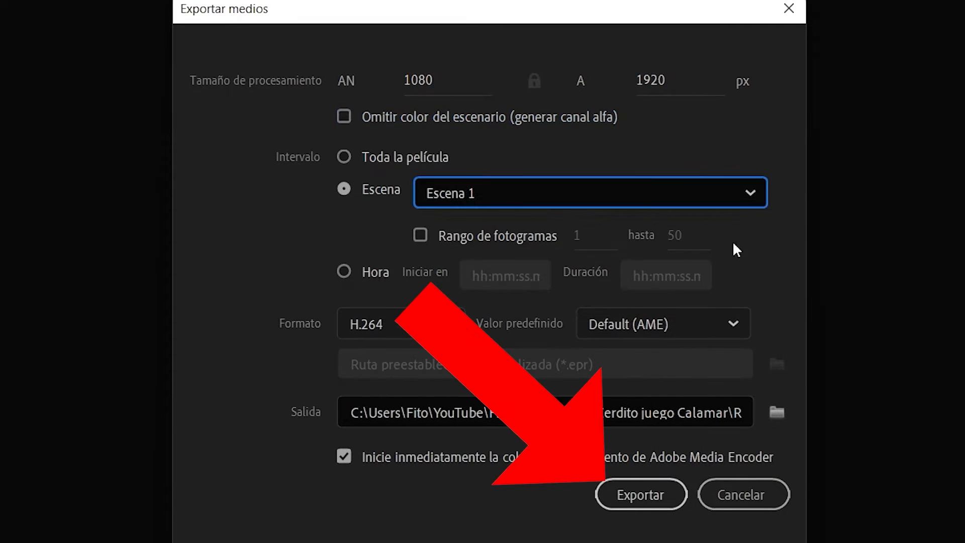
{"action": "left_click", "coordinate": [420, 235]}
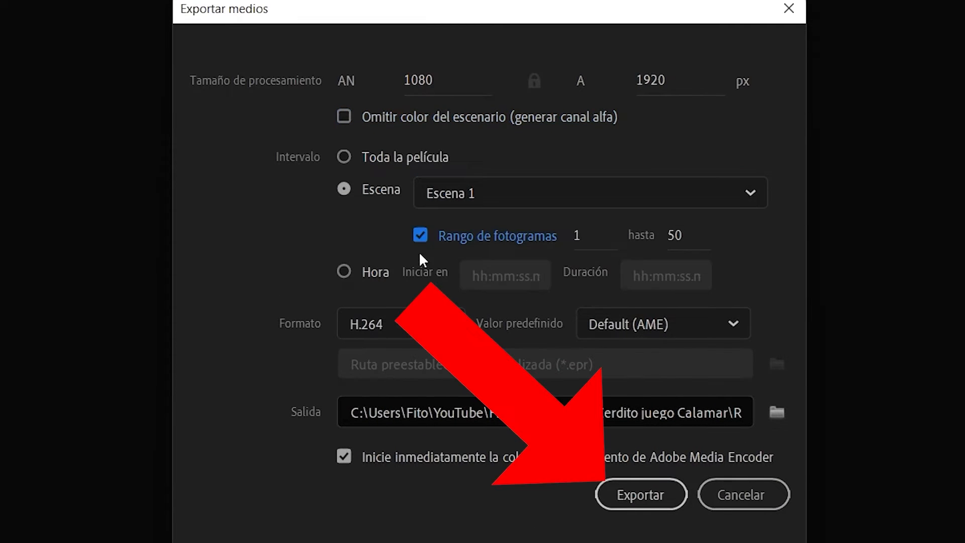
{"action": "left_click", "coordinate": [641, 494]}
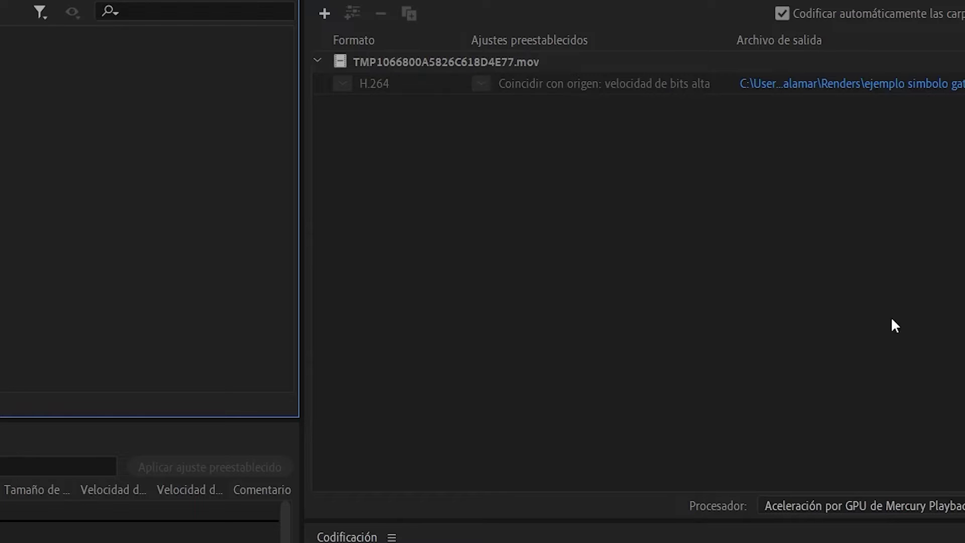
Open the Renders output folder and play ejemplo simbolo gato.mp4.
{"action": "left_click", "coordinate": [838, 113]}
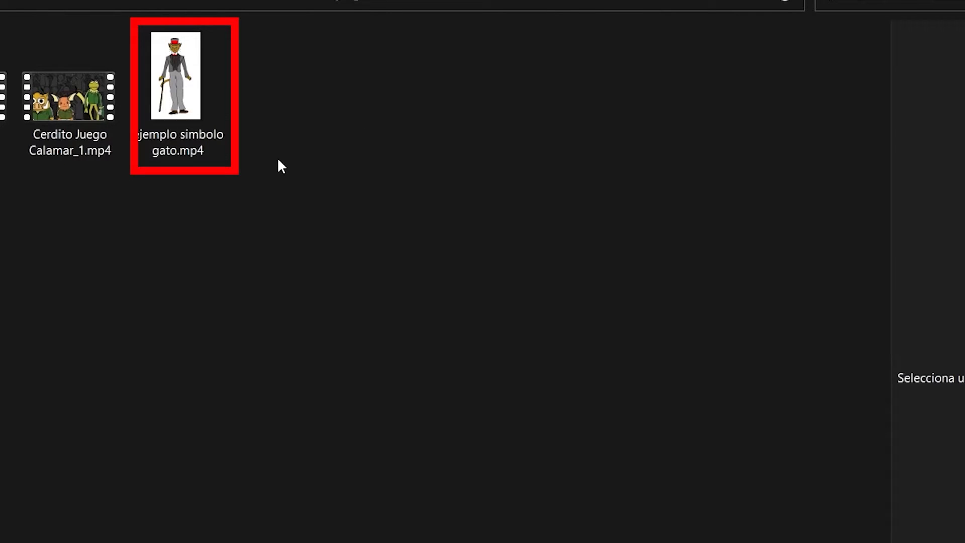
{"action": "double_click", "coordinate": [190, 130]}
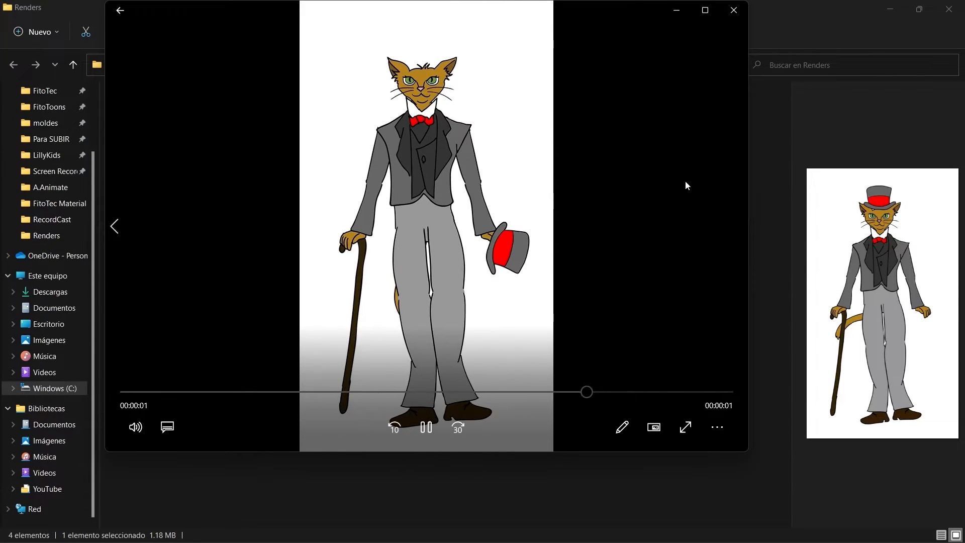
{"action": "left_click", "coordinate": [430, 428]}
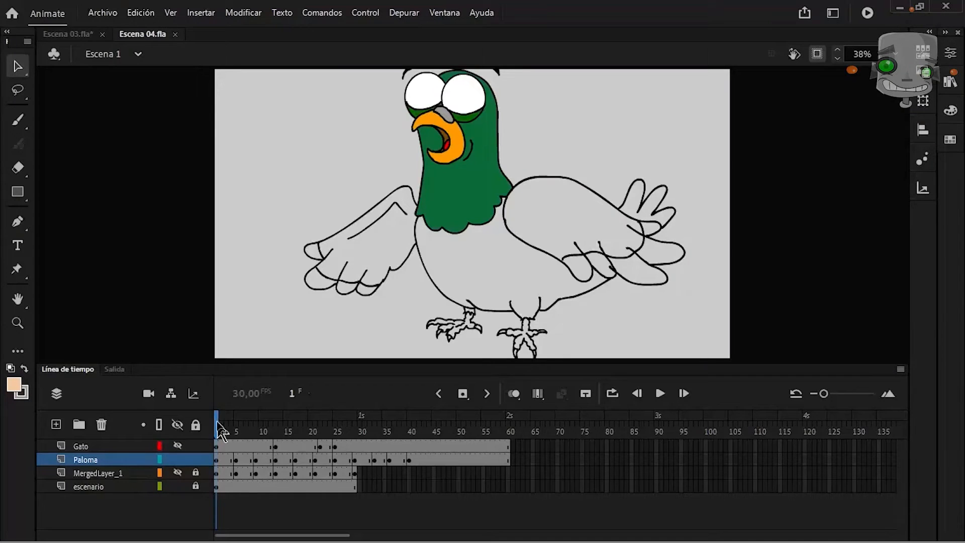
Scrub through the frame-by-frame pigeon animation in Escena 04.fla and the symbol-based character animation in Escena 03.fla.
{"action": "left_click_drag", "start_coordinate": [229, 429], "coordinate": [360, 463]}
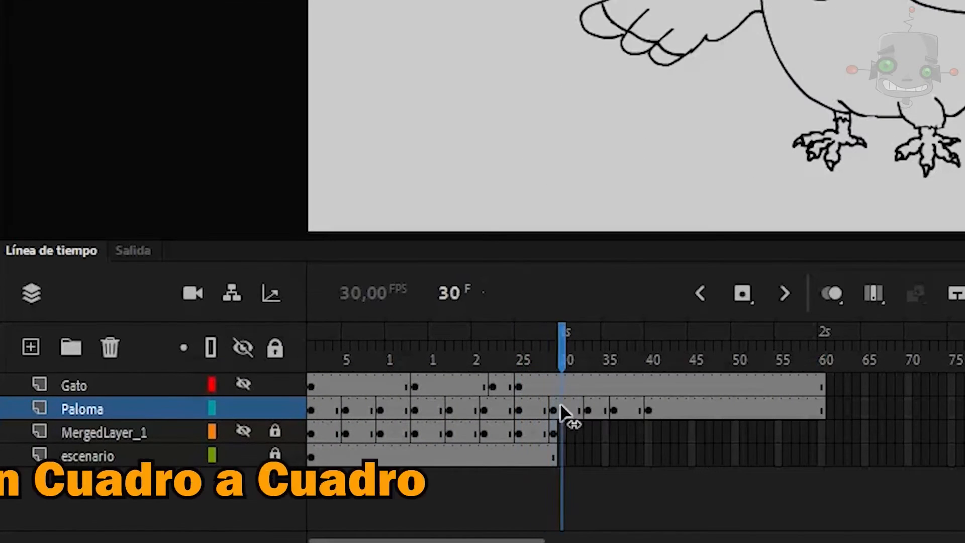
{"action": "left_click_drag", "start_coordinate": [561, 408], "coordinate": [613, 413]}
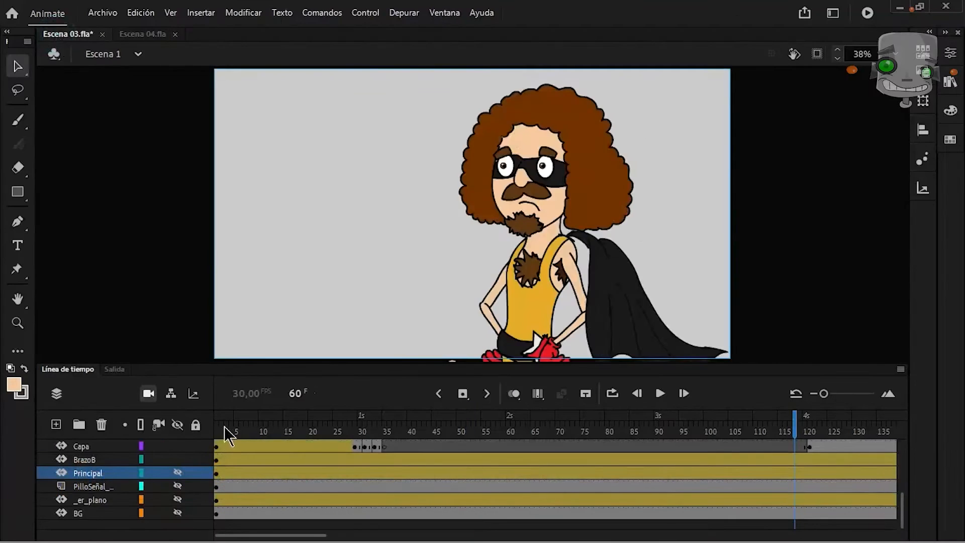
{"action": "left_click_drag", "start_coordinate": [224, 427], "coordinate": [284, 435]}
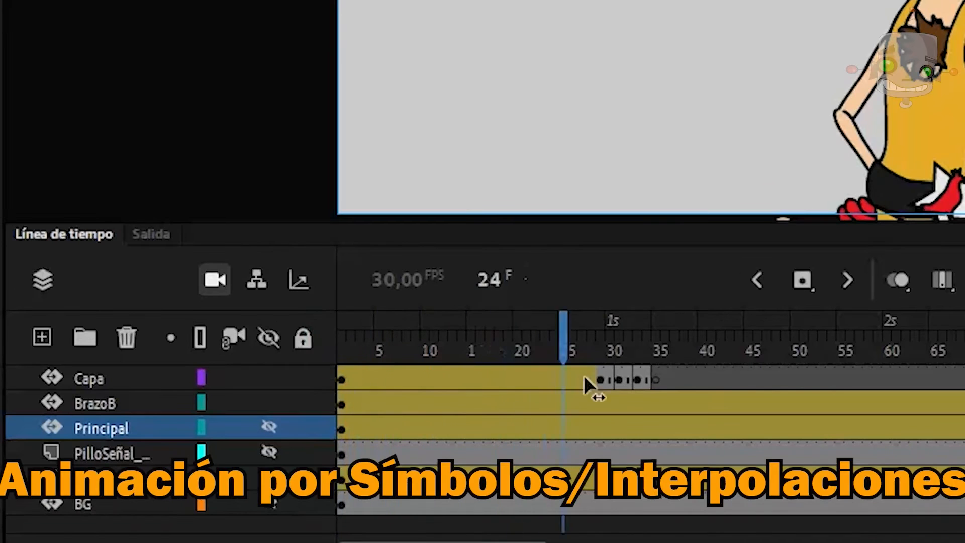
{"action": "left_click_drag", "start_coordinate": [584, 385], "coordinate": [625, 442]}
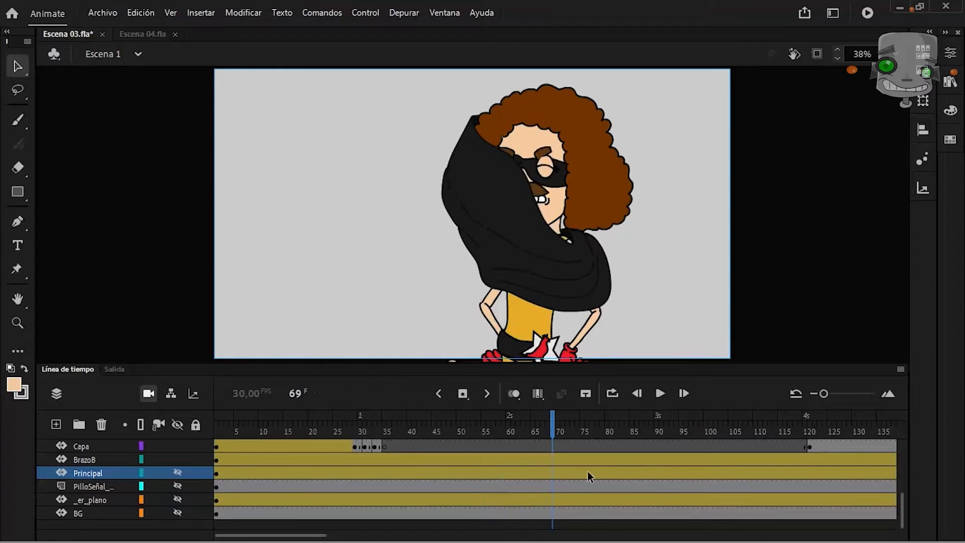
{"action": "scroll", "coordinate": [587, 471], "scroll_direction": "up", "scroll_amount": 3}
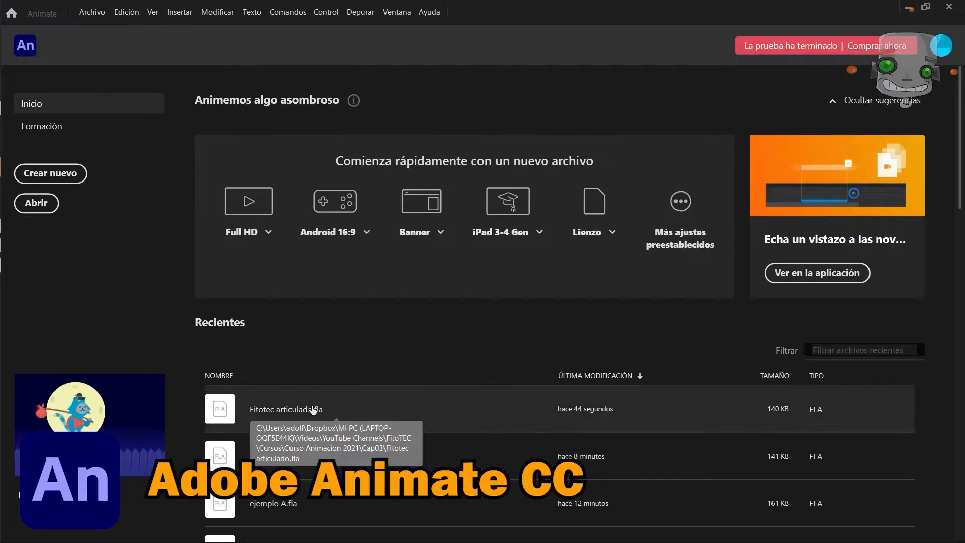
Open Fitotec articulado.fla and rotate the robot's two raised arms outward into a lower pose.
{"action": "left_click", "coordinate": [313, 410]}
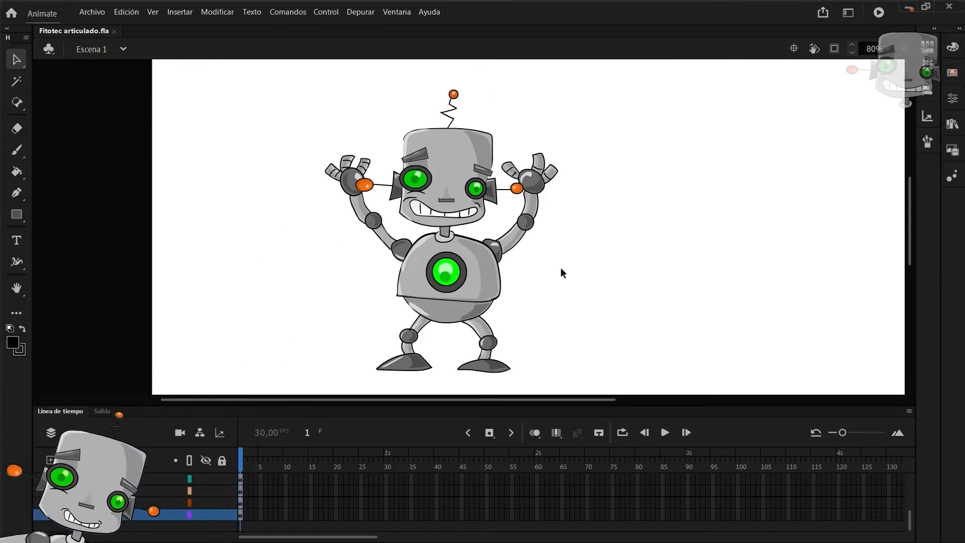
{"action": "left_click", "coordinate": [505, 238]}
{"action": "key", "text": "q"}
{"action": "left_click_drag", "start_coordinate": [542, 222], "coordinate": [560, 213]}
{"action": "left_click", "coordinate": [550, 240]}
{"action": "left_click", "coordinate": [384, 235]}
{"action": "left_click_drag", "start_coordinate": [354, 278], "coordinate": [374, 302]}
Rotate the robot's legs and feet into a dancing pose with one foot raised.
{"action": "left_click", "coordinate": [480, 330]}
{"action": "left_click_drag", "start_coordinate": [507, 358], "coordinate": [536, 324]}
{"action": "left_click", "coordinate": [519, 344]}
{"action": "left_click", "coordinate": [420, 326]}
{"action": "left_click_drag", "start_coordinate": [398, 348], "coordinate": [388, 336]}
{"action": "left_click", "coordinate": [388, 356]}
{"action": "left_click_drag", "start_coordinate": [382, 368], "coordinate": [404, 373]}
Tilt the robot's head counterclockwise and deselect it.
{"action": "left_click", "coordinate": [447, 166]}
{"action": "left_click_drag", "start_coordinate": [529, 90], "coordinate": [489, 75]}
{"action": "left_click", "coordinate": [574, 124]}
Open the recent file ejemplo A.fla and select the fist drawing on the Mano layer.
{"action": "left_click", "coordinate": [92, 11]}
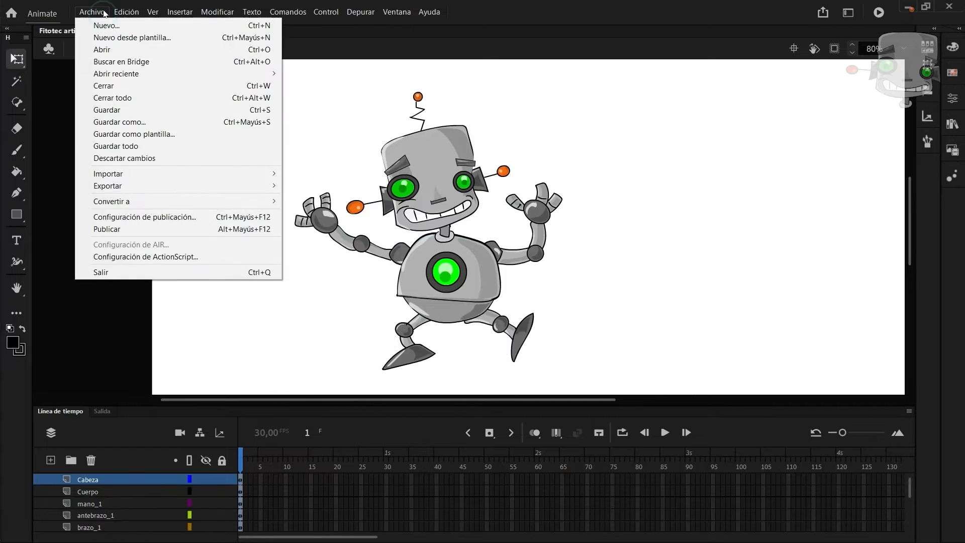
{"action": "mouse_move", "coordinate": [244, 76]}
{"action": "left_click", "coordinate": [532, 98]}
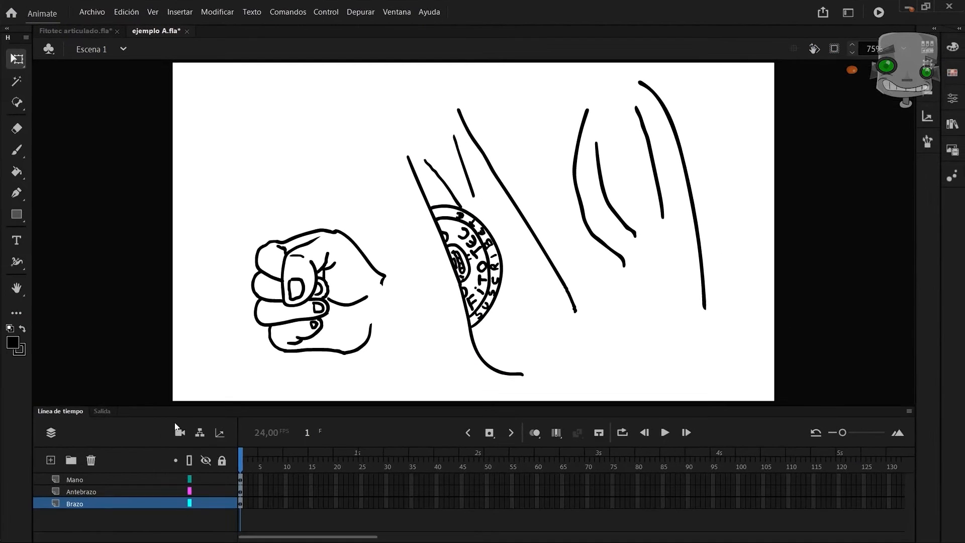
{"action": "left_click", "coordinate": [135, 479]}
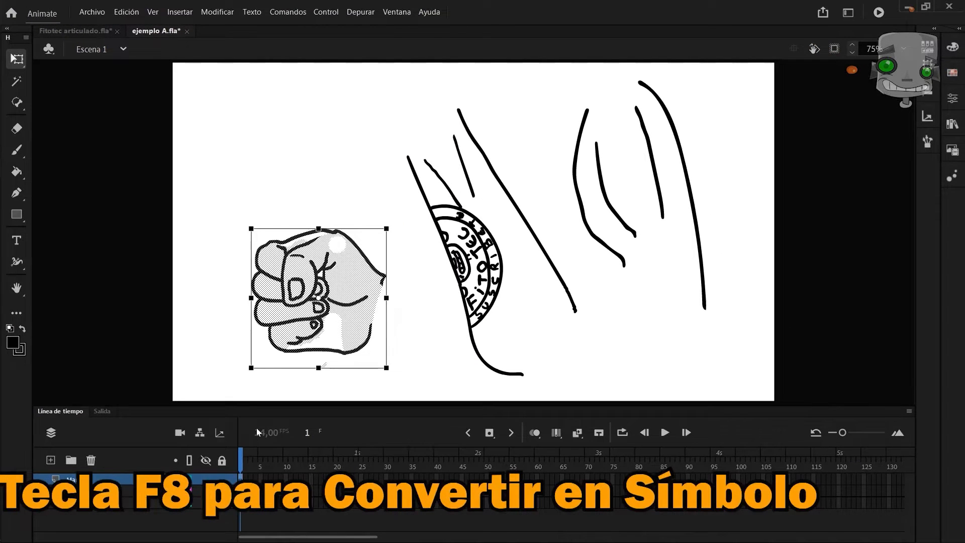
Convert the selected fist drawing into a Gráfico symbol named Mano.
{"action": "key", "text": "F8"}
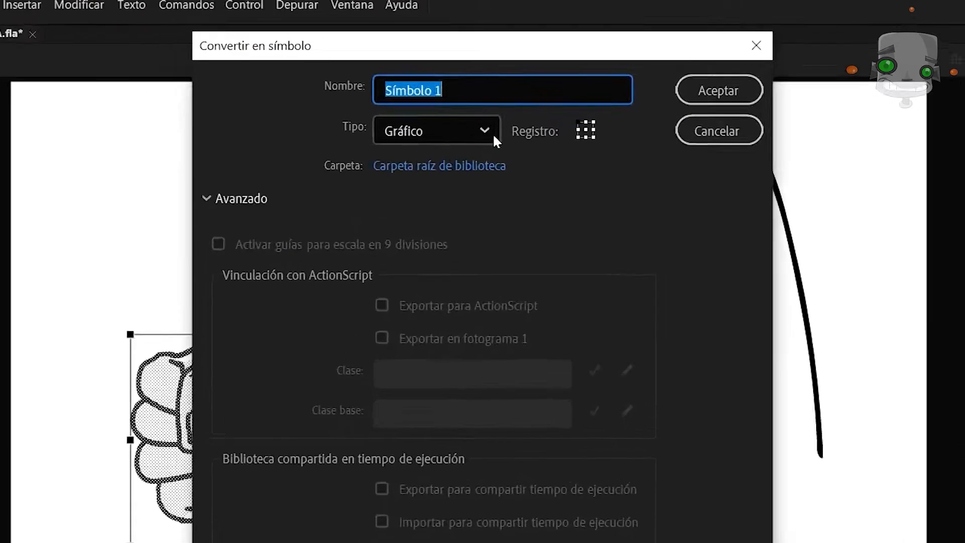
{"action": "left_click", "coordinate": [483, 94]}
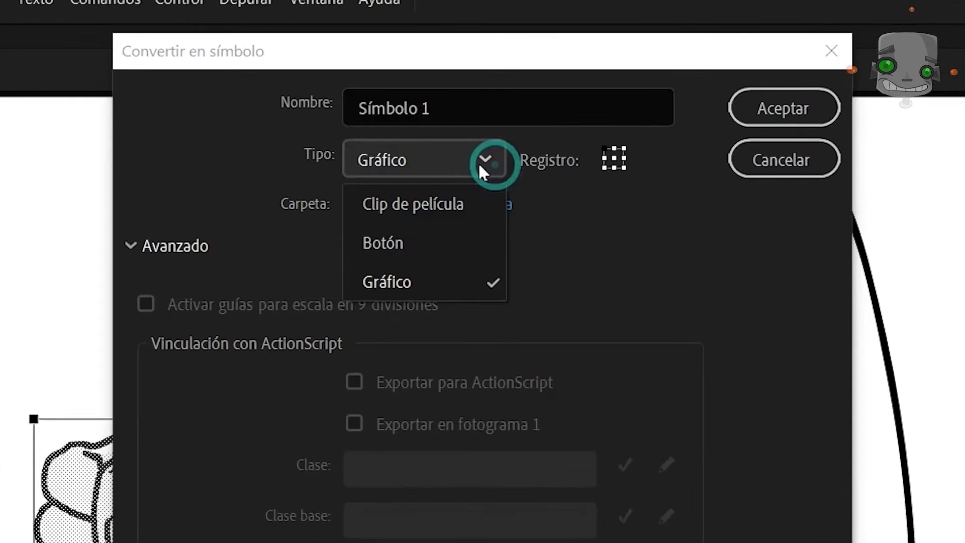
{"action": "left_click", "coordinate": [437, 278]}
{"action": "left_click", "coordinate": [452, 109]}
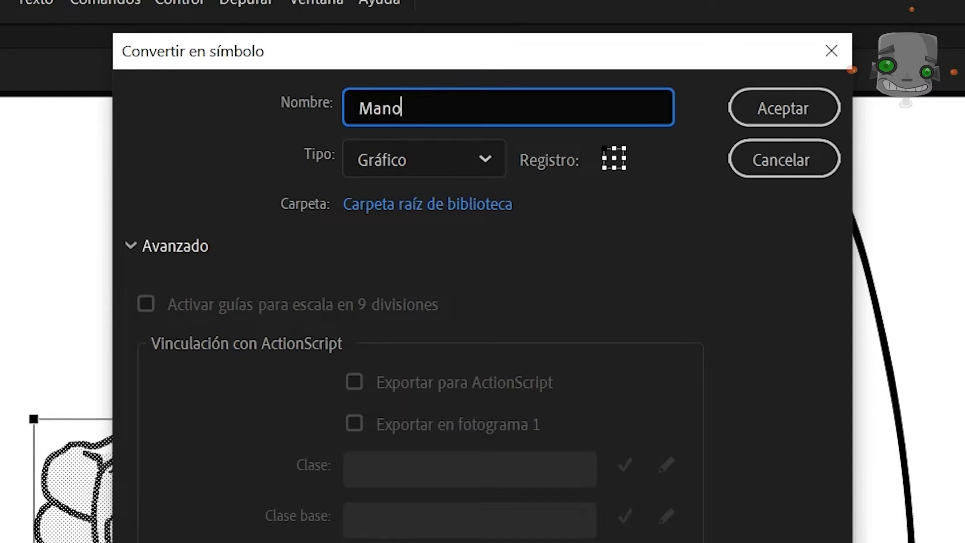
{"action": "key", "text": "Return"}
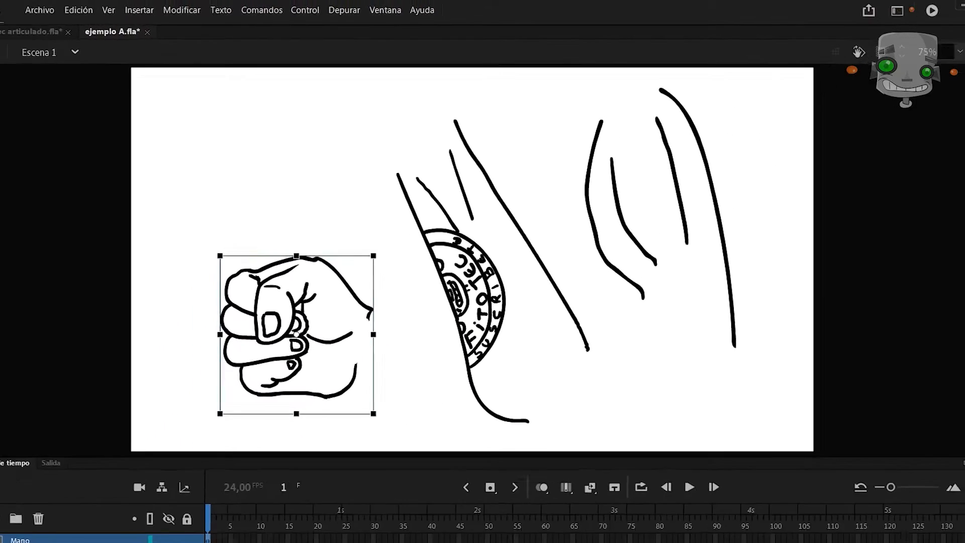
Convert the forearm drawing into a Gráfico symbol named Antebrazo and the upper arm drawing into its own symbol.
{"action": "left_click", "coordinate": [105, 492]}
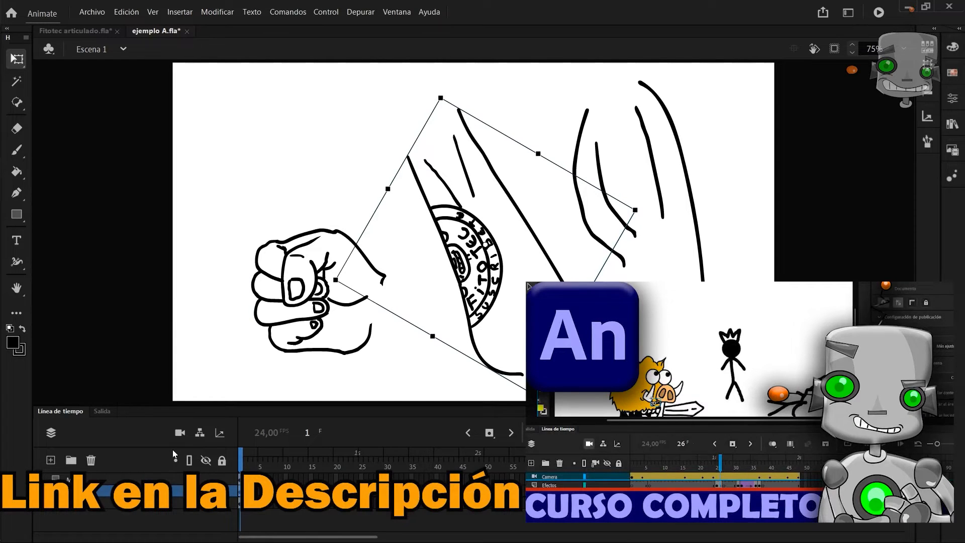
{"action": "key", "text": "F8"}
{"action": "type", "text": "Antebrazo"}
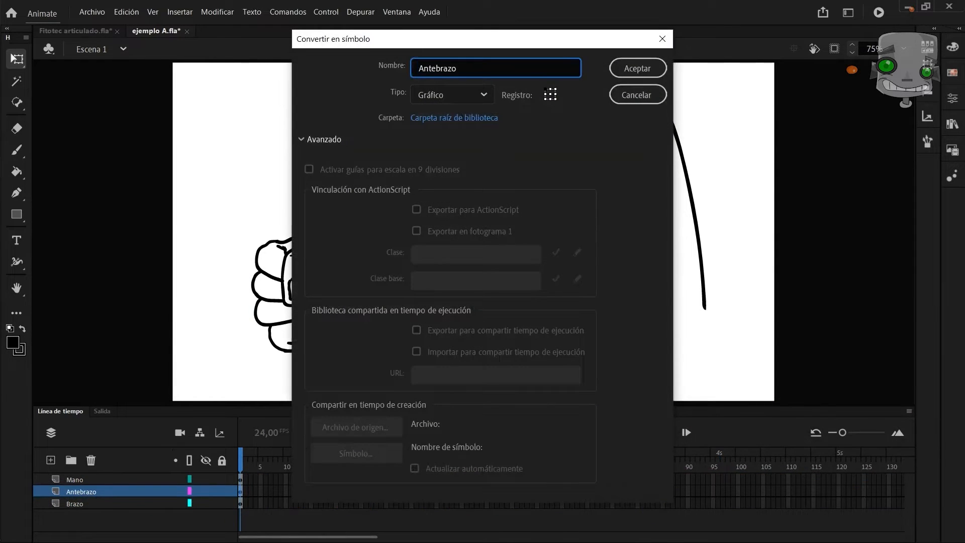
{"action": "key", "text": "Return"}
{"action": "left_click", "coordinate": [75, 504]}
{"action": "key", "text": "F8"}
{"action": "key", "text": "Return"}
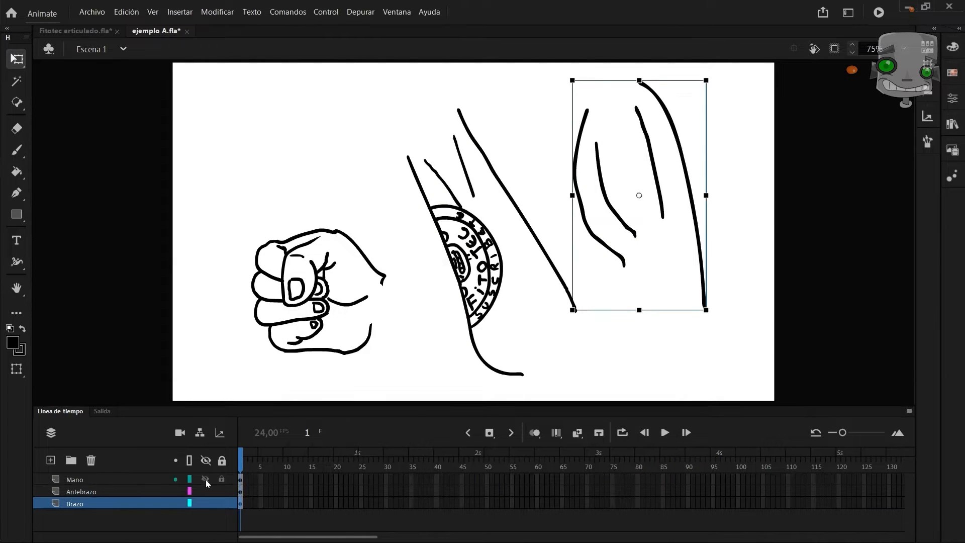
Rotate the upper arm to join the forearm at the elbow, and rotate and place the fist on the wrist.
{"action": "left_click_drag", "start_coordinate": [717, 88], "coordinate": [740, 269]}
{"action": "left_click_drag", "start_coordinate": [664, 218], "coordinate": [664, 340]}
{"action": "left_click", "coordinate": [316, 281]}
{"action": "left_click_drag", "start_coordinate": [390, 224], "coordinate": [416, 280]}
{"action": "left_click_drag", "start_coordinate": [311, 251], "coordinate": [388, 44]}
Scale down the whole assembled arm and reposition it on the stage.
{"action": "key", "text": "ctrl+a"}
{"action": "left_click_drag", "start_coordinate": [756, 392], "coordinate": [703, 325]}
{"action": "left_click_drag", "start_coordinate": [653, 240], "coordinate": [654, 292]}
{"action": "left_click", "coordinate": [762, 204]}
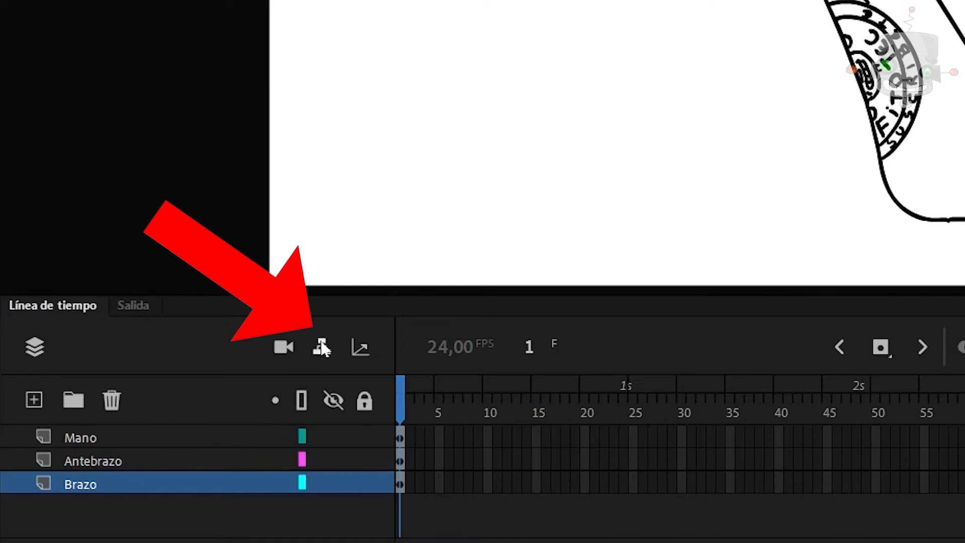
Show the layer parenting view and link the Mano layer to Antebrazo and the Antebrazo layer to Brazo.
{"action": "left_click", "coordinate": [321, 347]}
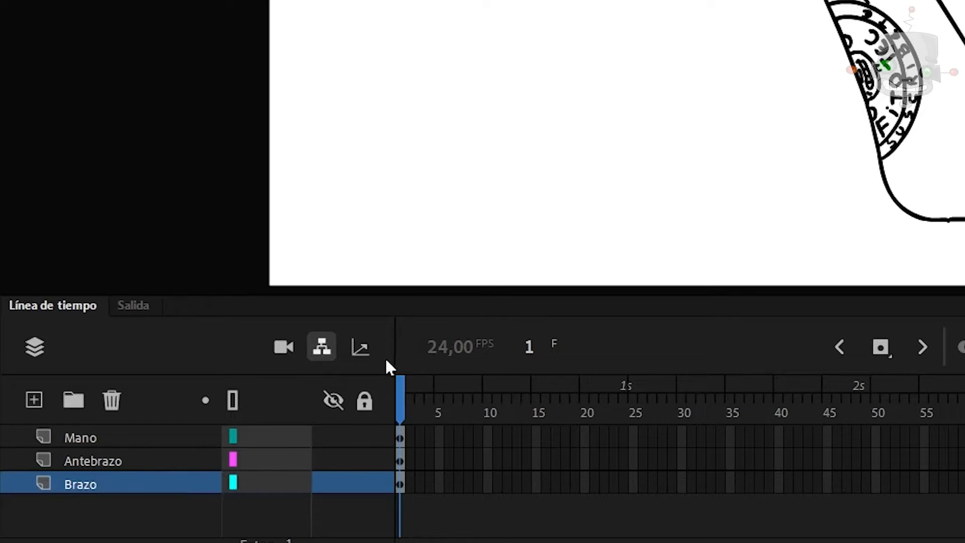
{"action": "left_click", "coordinate": [157, 438]}
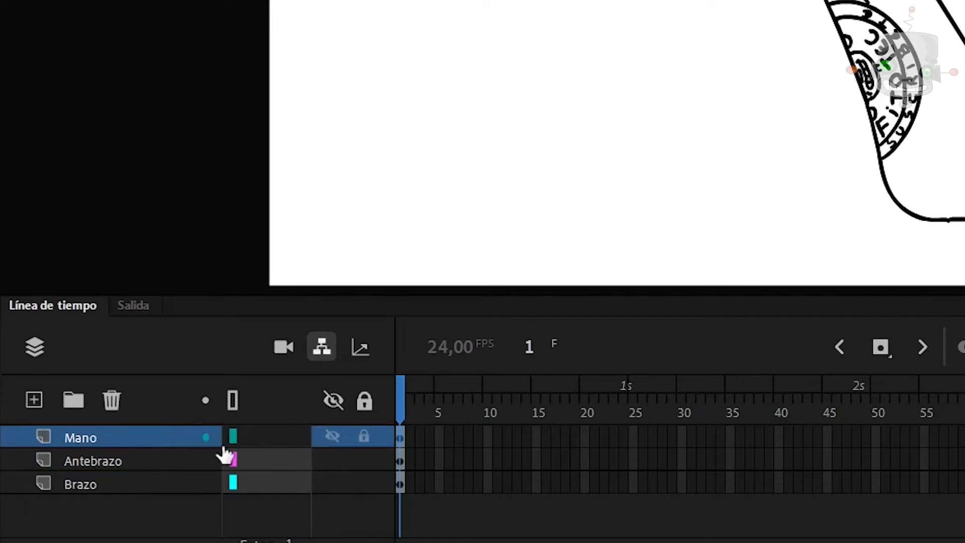
{"action": "left_click_drag", "start_coordinate": [254, 438], "coordinate": [292, 462]}
{"action": "left_click", "coordinate": [166, 457]}
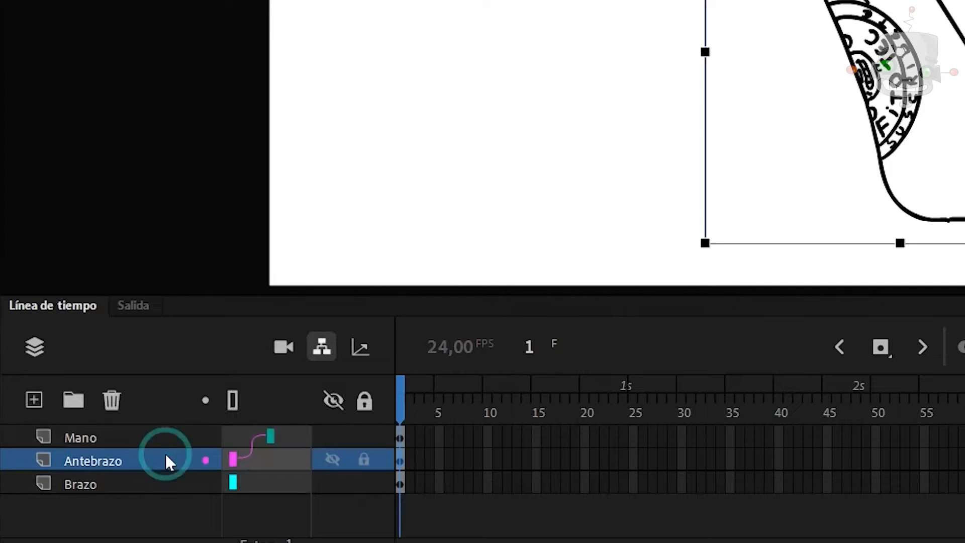
{"action": "left_click_drag", "start_coordinate": [233, 459], "coordinate": [297, 485]}
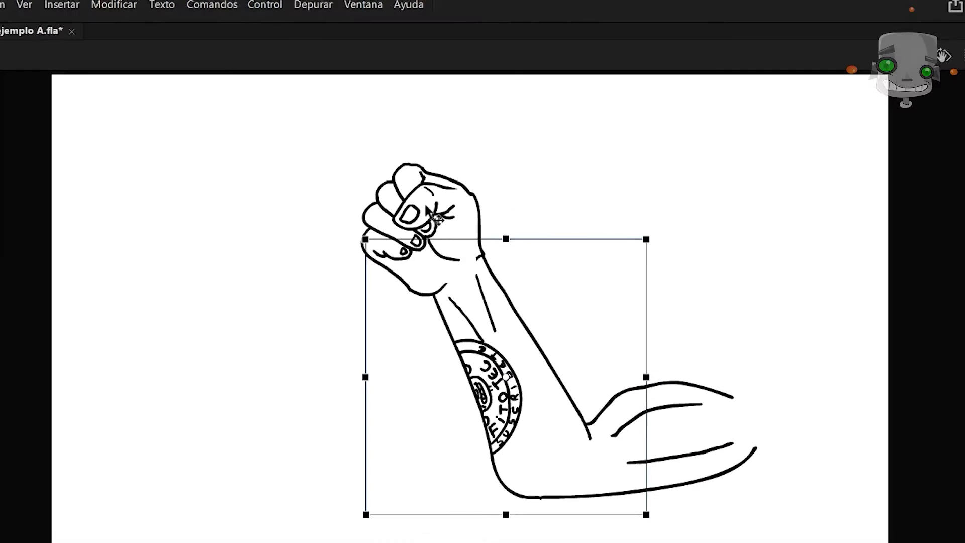
Move the transformation points of the fist to the wrist, the forearm to the elbow and the upper arm to the shoulder.
{"action": "left_click", "coordinate": [427, 209]}
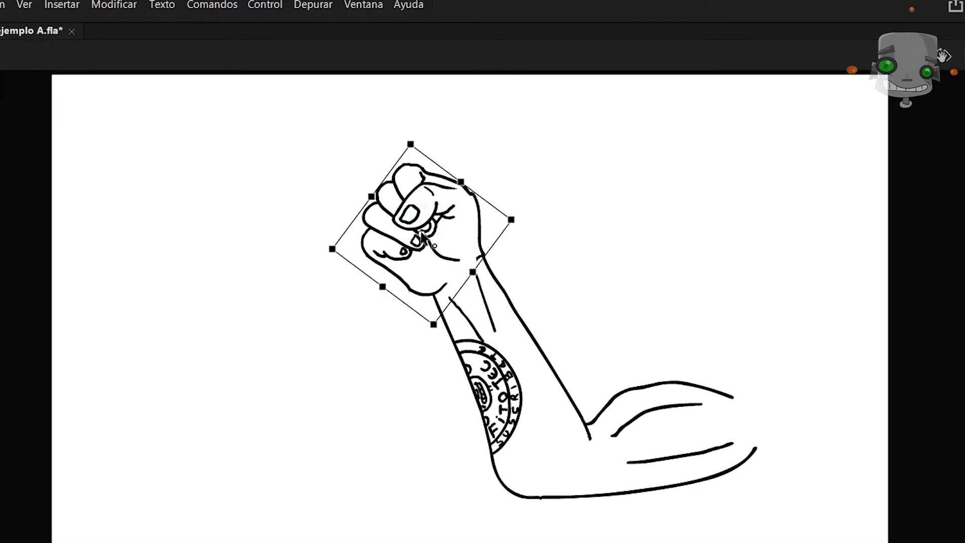
{"action": "left_click_drag", "start_coordinate": [458, 277], "coordinate": [466, 281]}
{"action": "left_click", "coordinate": [537, 353]}
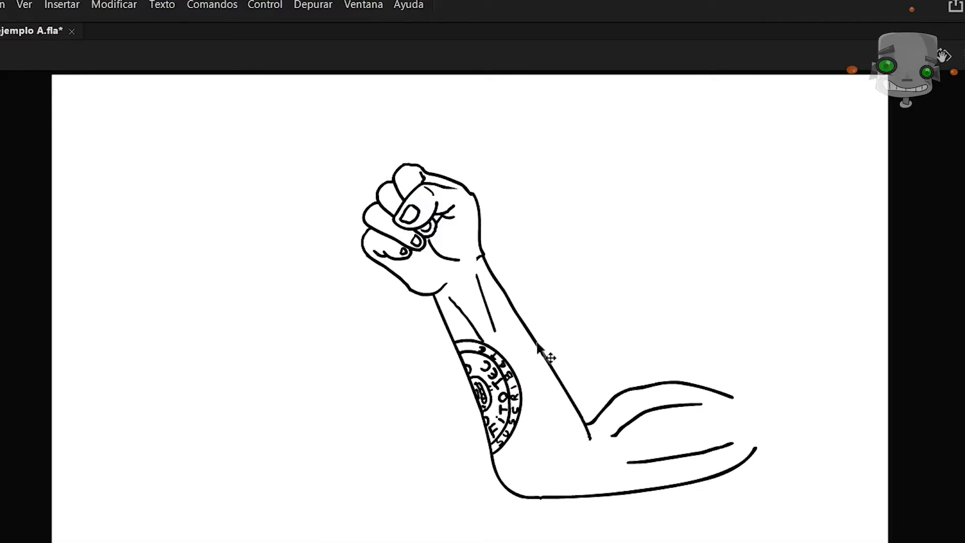
{"action": "left_click", "coordinate": [513, 382]}
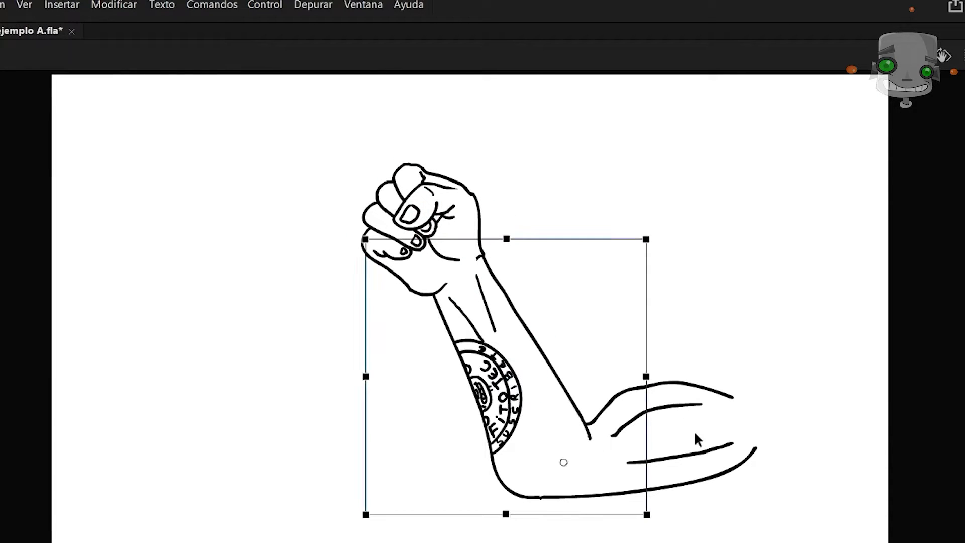
{"action": "left_click", "coordinate": [649, 445]}
{"action": "left_click", "coordinate": [589, 321]}
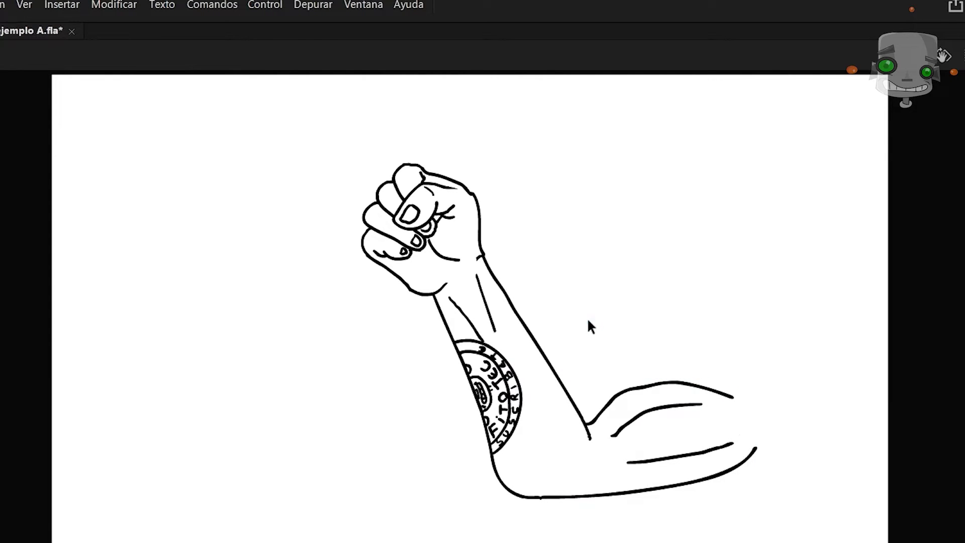
Rotate the upper arm, forearm and fist about their joints to try out the linked arm's articulation.
{"action": "left_click", "coordinate": [588, 497]}
{"action": "left_click_drag", "start_coordinate": [544, 510], "coordinate": [536, 480]}
{"action": "left_click", "coordinate": [543, 291]}
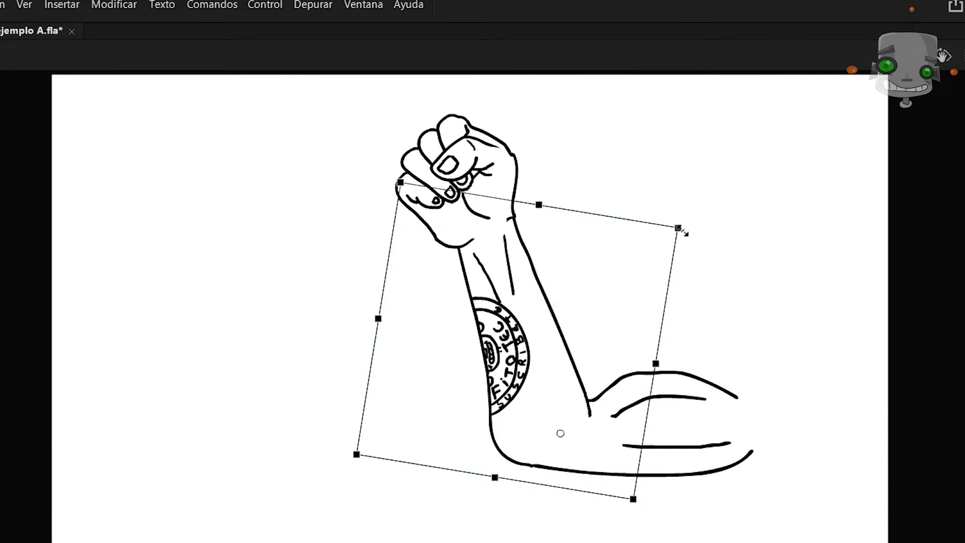
{"action": "left_click_drag", "start_coordinate": [693, 240], "coordinate": [787, 307]}
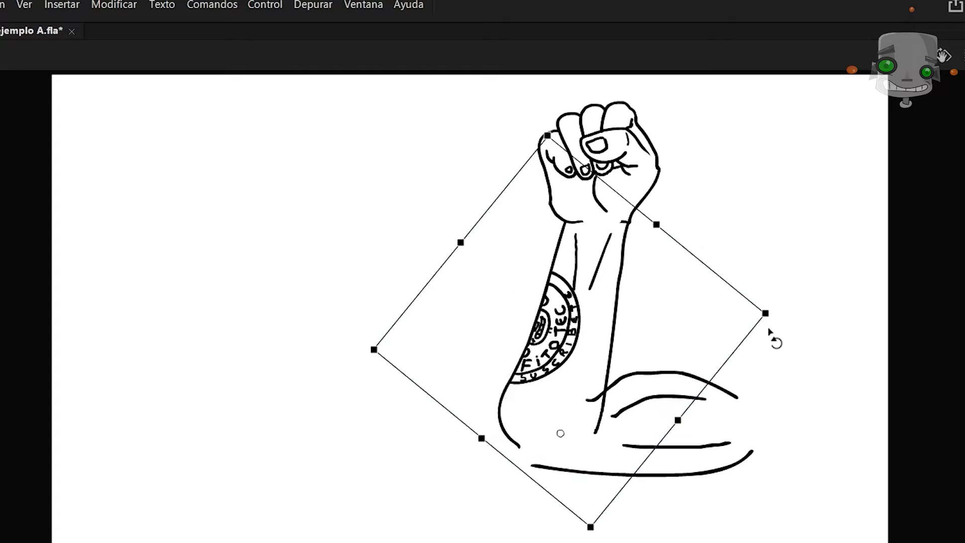
{"action": "left_click_drag", "start_coordinate": [771, 334], "coordinate": [663, 248]}
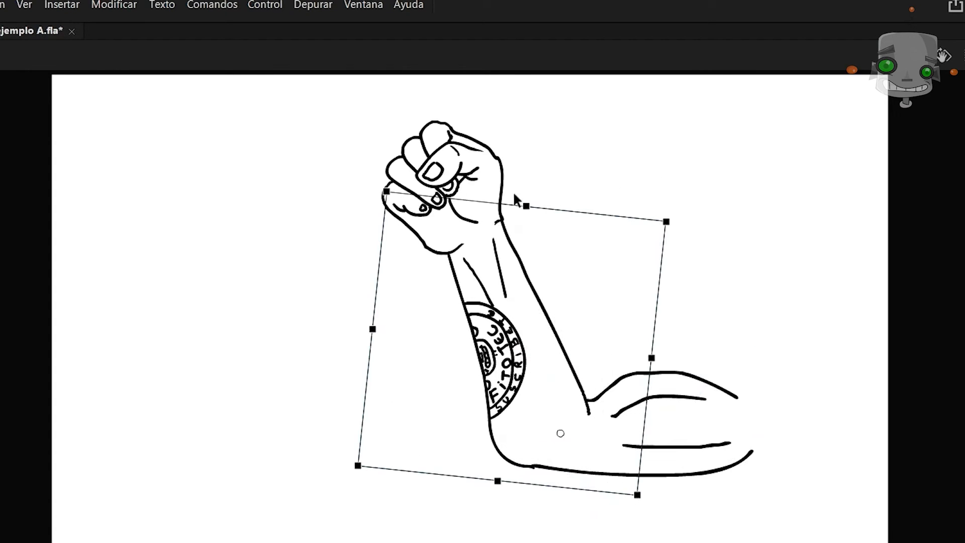
{"action": "left_click", "coordinate": [447, 151]}
{"action": "left_click_drag", "start_coordinate": [456, 109], "coordinate": [466, 125]}
{"action": "left_click", "coordinate": [650, 224]}
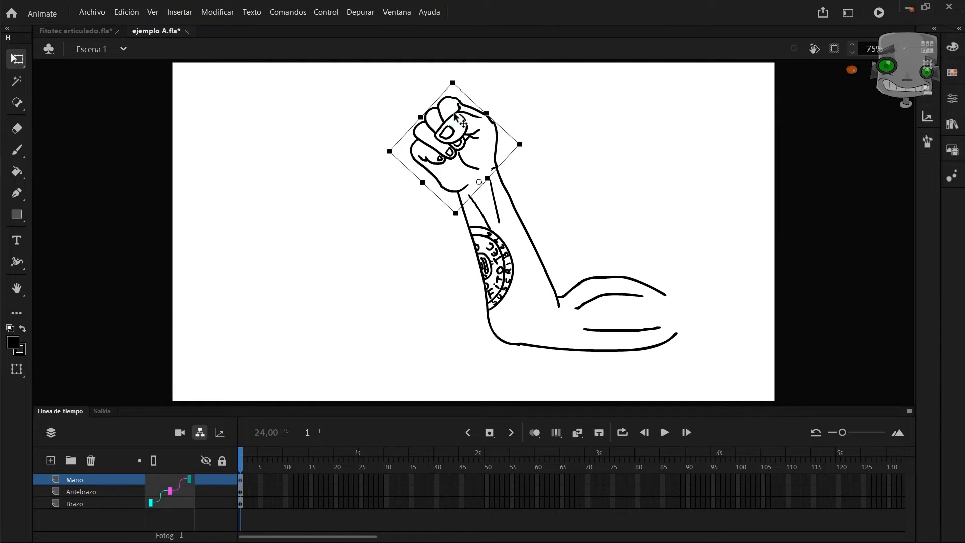
Swap the selected Mano symbol instance for the symbol mano con Martillo.
{"action": "left_click", "coordinate": [957, 98]}
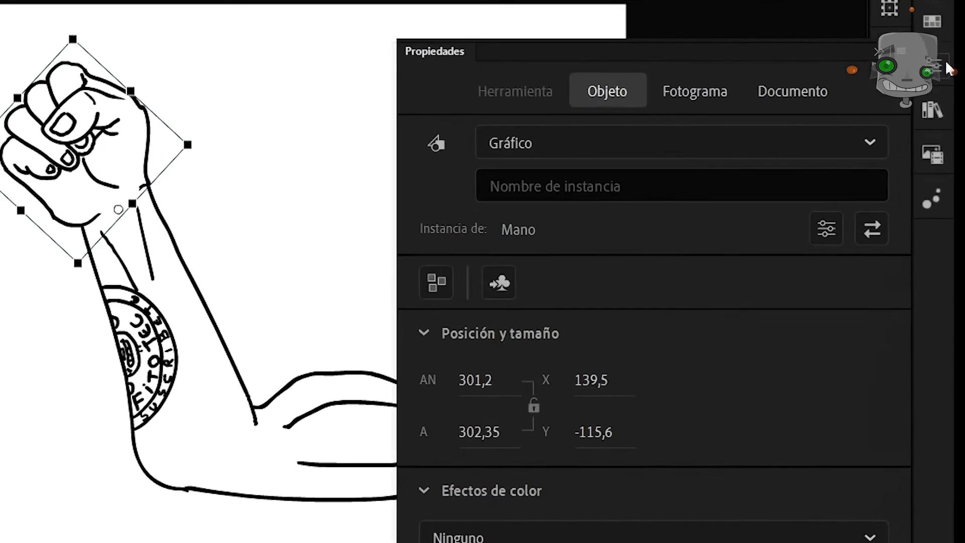
{"action": "left_click", "coordinate": [621, 95]}
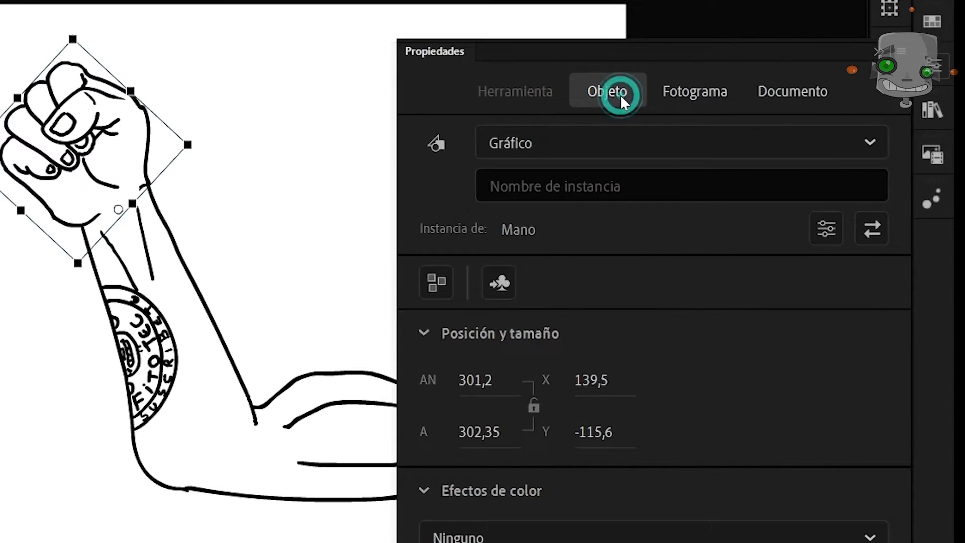
{"action": "left_click", "coordinate": [874, 225]}
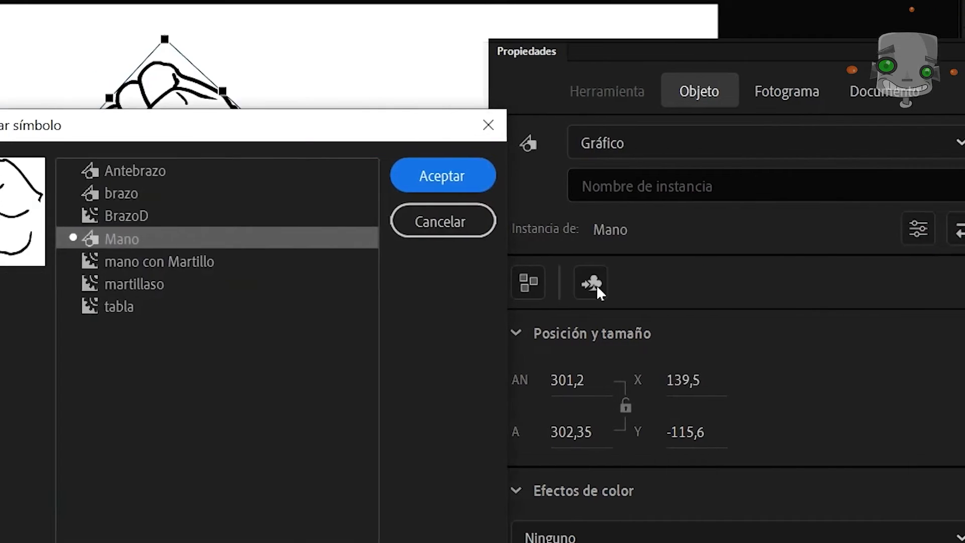
{"action": "left_click", "coordinate": [354, 265]}
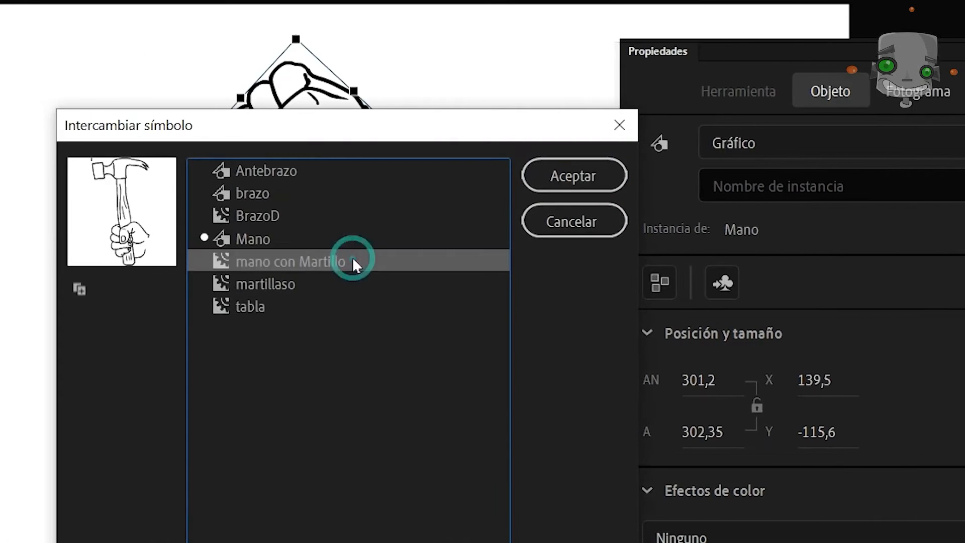
{"action": "left_click", "coordinate": [567, 177]}
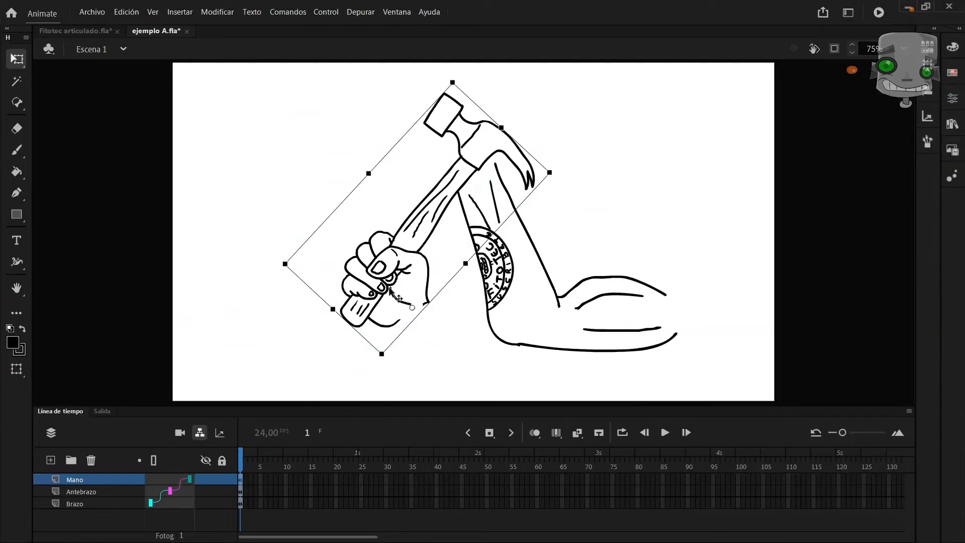
Fit the hammer hand onto the wrist, and scale down and reposition the whole arm across all three layers.
{"action": "left_click", "coordinate": [95, 504], "text": "shift"}
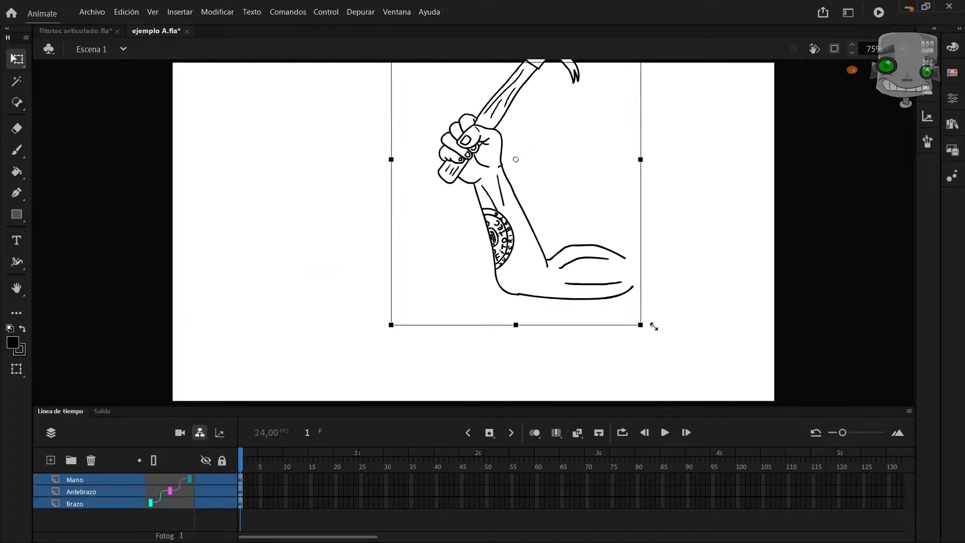
{"action": "left_click", "coordinate": [533, 292]}
{"action": "left_click", "coordinate": [460, 225]}
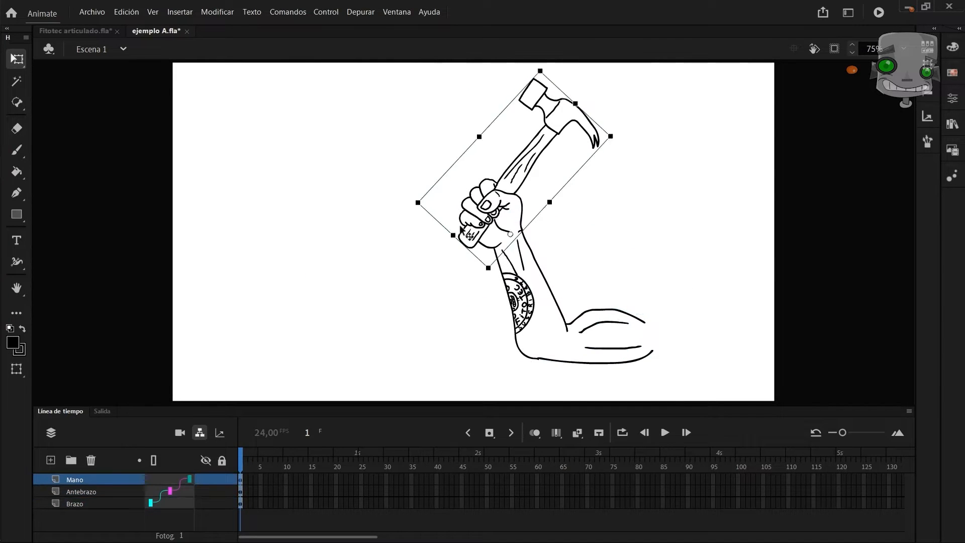
Extend all three layers to frame 75 and insert keyframes on them at frame 20.
{"action": "left_click_drag", "start_coordinate": [612, 479], "coordinate": [614, 508]}
{"action": "key", "text": "F5"}
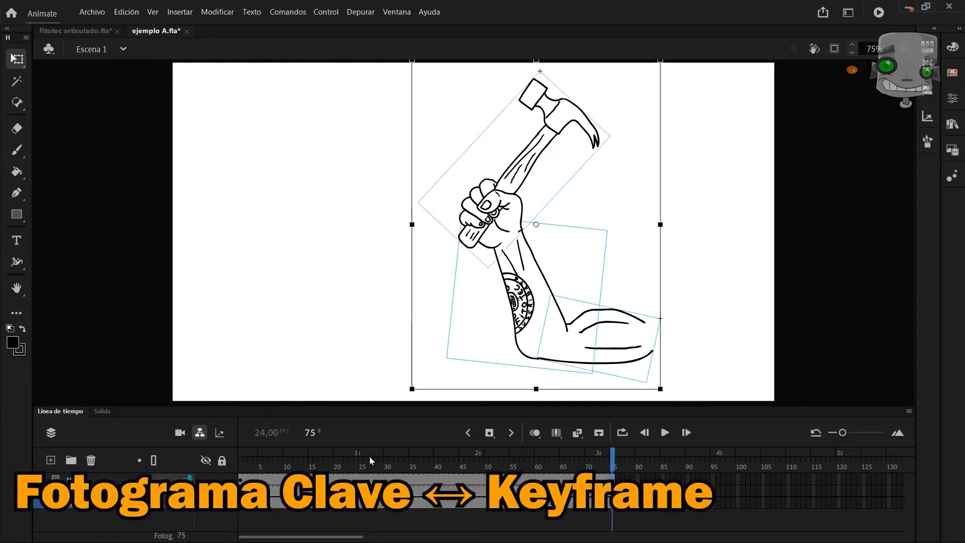
{"action": "left_click_drag", "start_coordinate": [369, 458], "coordinate": [334, 476]}
{"action": "key", "text": "F6"}
Pose the arm at frame 20 with the elbow raised and the forearm and hammer swung back over the upper arm.
{"action": "left_click", "coordinate": [568, 257]}
{"action": "left_click", "coordinate": [535, 258]}
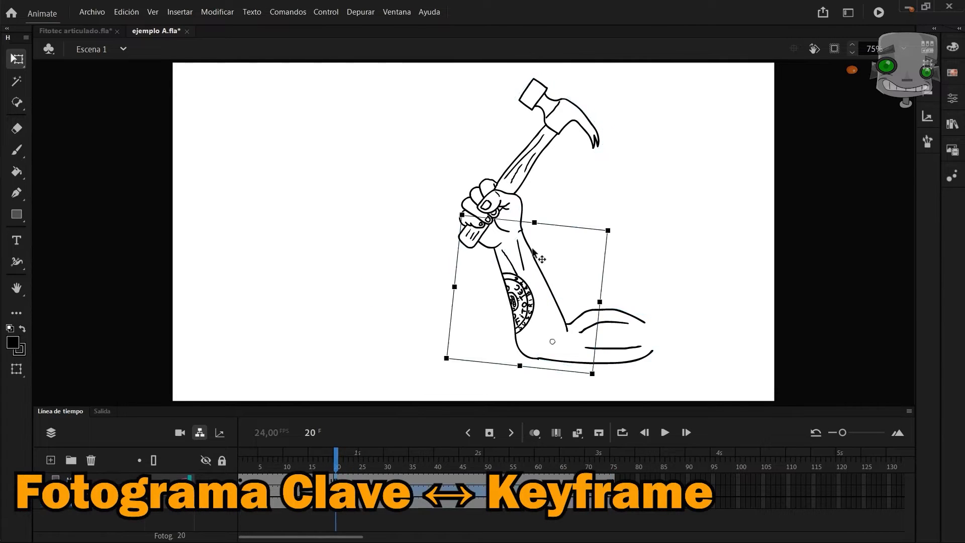
{"action": "left_click", "coordinate": [625, 361]}
{"action": "left_click_drag", "start_coordinate": [543, 371], "coordinate": [556, 330]}
{"action": "left_click", "coordinate": [558, 252]}
{"action": "left_click_drag", "start_coordinate": [648, 225], "coordinate": [673, 261]}
{"action": "left_click", "coordinate": [714, 176]}
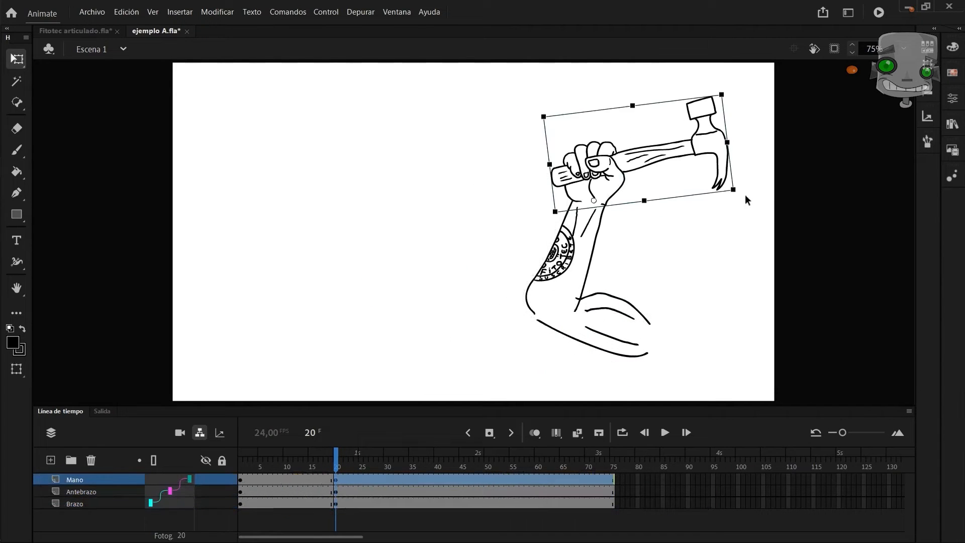
{"action": "left_click_drag", "start_coordinate": [740, 194], "coordinate": [739, 216]}
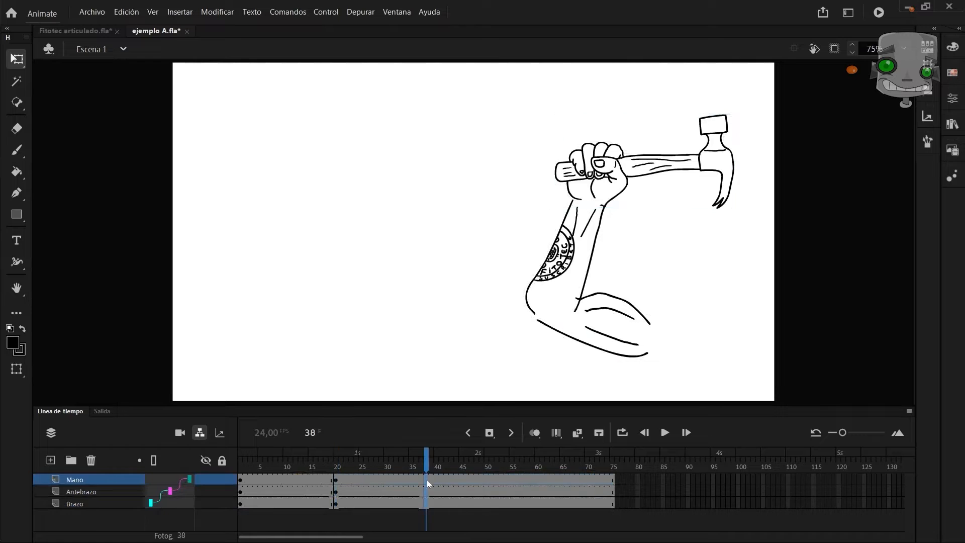
Insert keyframes at frame 38 on the Mano, Antebrazo and Brazo layers.
{"action": "left_click_drag", "start_coordinate": [427, 480], "coordinate": [427, 504]}
{"action": "key", "text": "F6"}
{"action": "left_click", "coordinate": [558, 251]}
{"action": "left_click_drag", "start_coordinate": [671, 253], "coordinate": [646, 325]}
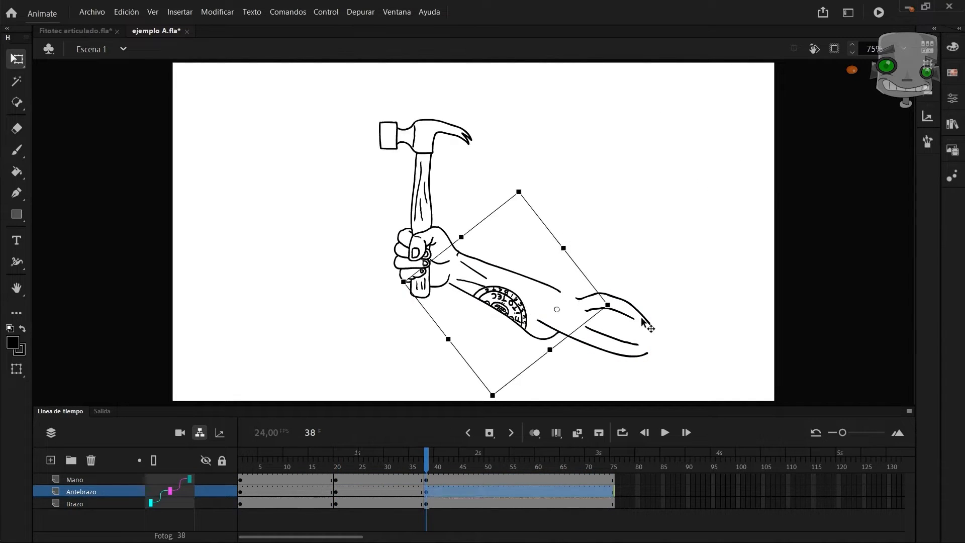
{"action": "left_click", "coordinate": [643, 321]}
{"action": "key", "text": "ctrl+z"}
{"action": "key", "text": "ctrl+z"}
{"action": "key", "text": "ctrl+z"}
Pose the arm at frame 38 with the elbow lowered and the forearm and hammer swung forward into a striking position.
{"action": "left_click_drag", "start_coordinate": [527, 328], "coordinate": [530, 378]}
{"action": "left_click", "coordinate": [651, 319]}
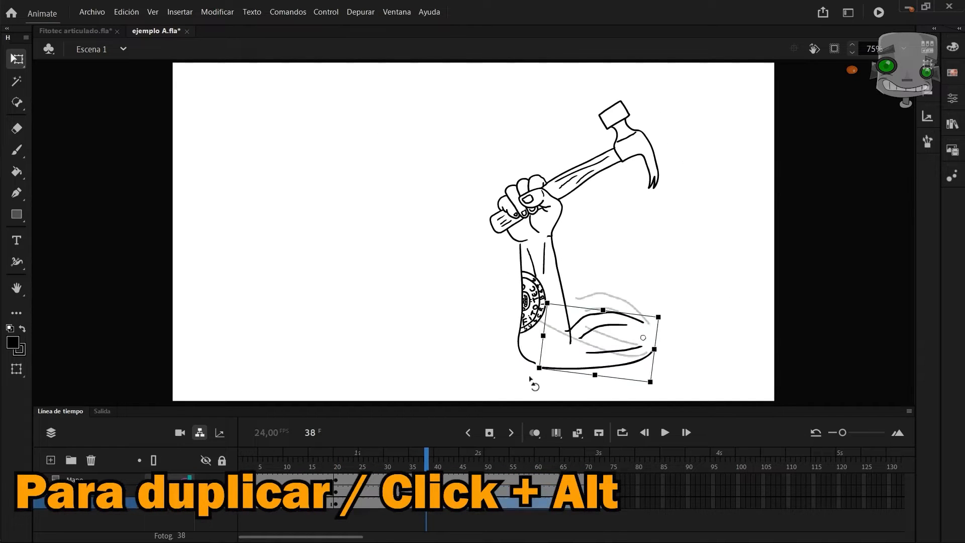
{"action": "left_click", "coordinate": [560, 277]}
{"action": "left_click_drag", "start_coordinate": [642, 259], "coordinate": [544, 222]}
{"action": "left_click", "coordinate": [505, 162]}
{"action": "left_click_drag", "start_coordinate": [531, 152], "coordinate": [439, 128]}
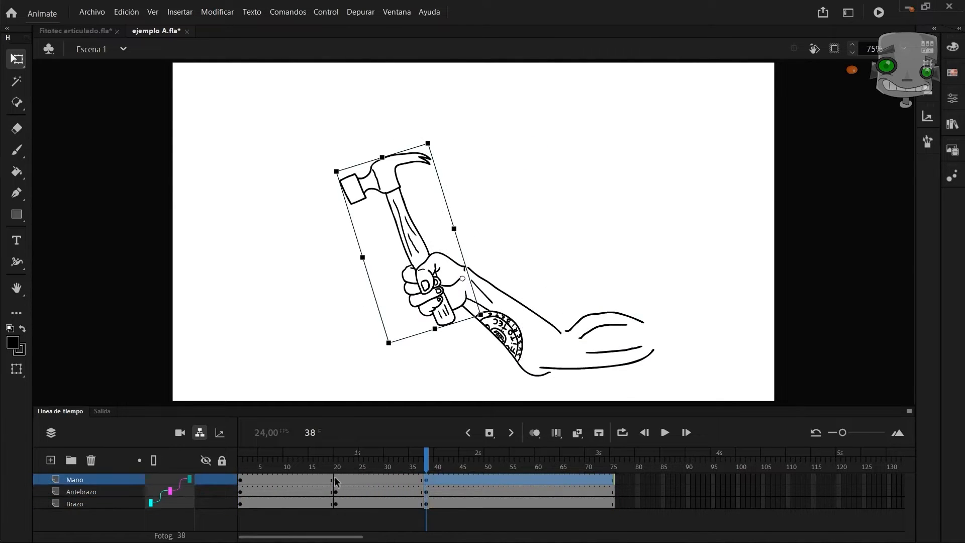
Duplicate the frame 20 keyframes of all layers to frame 55 and the frame 38 keyframes to frame 72.
{"action": "left_click_drag", "start_coordinate": [335, 479], "coordinate": [336, 504]}
{"action": "left_click_drag", "start_coordinate": [336, 503], "coordinate": [512, 492]}
{"action": "left_click_drag", "start_coordinate": [426, 480], "coordinate": [427, 504]}
{"action": "left_click_drag", "start_coordinate": [427, 503], "coordinate": [597, 492]}
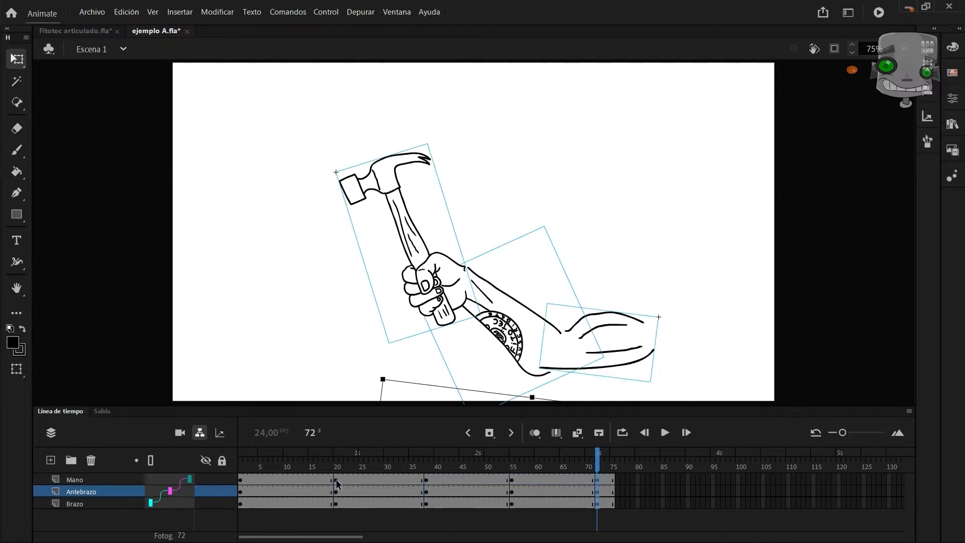
Create classic tweens between all keyframes on the Mano, Antebrazo and Brazo layers, from frame 1 to frame 72.
{"action": "left_click", "coordinate": [557, 502]}
{"action": "right_click", "coordinate": [557, 502]}
{"action": "left_click", "coordinate": [583, 179]}
{"action": "left_click_drag", "start_coordinate": [303, 480], "coordinate": [605, 482]}
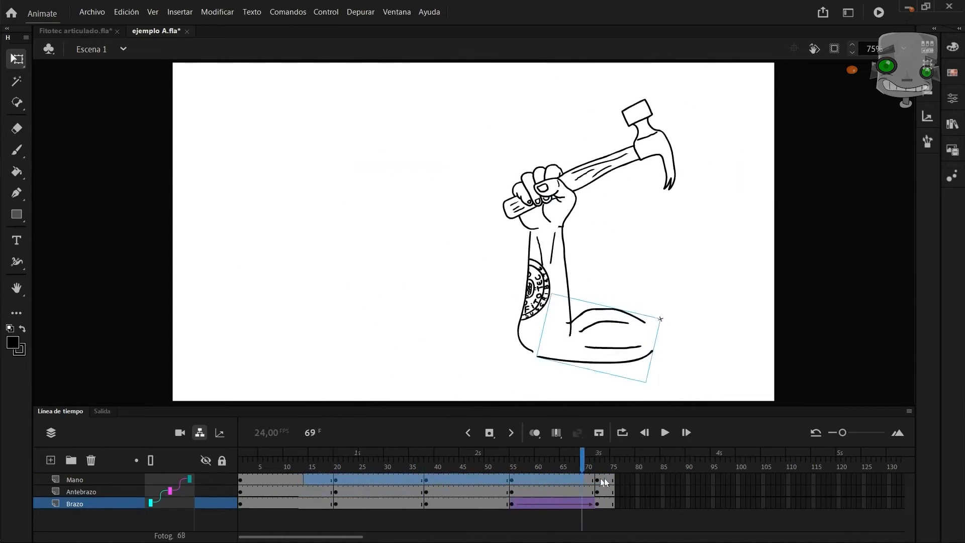
{"action": "right_click", "coordinate": [554, 479]}
{"action": "left_click", "coordinate": [593, 159]}
{"action": "left_click_drag", "start_coordinate": [309, 492], "coordinate": [471, 504]}
{"action": "right_click", "coordinate": [541, 490]}
{"action": "left_click", "coordinate": [629, 174]}
{"action": "right_click", "coordinate": [462, 505]}
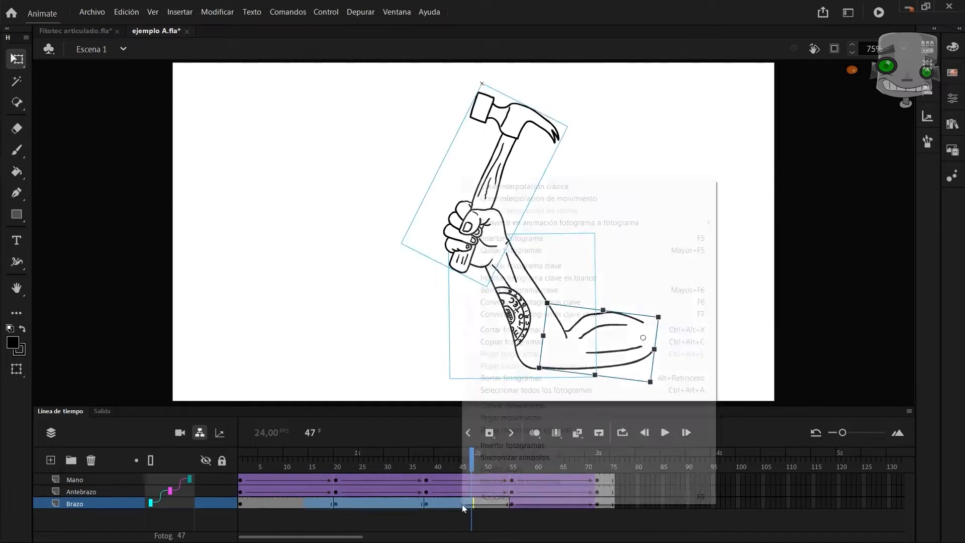
{"action": "left_click", "coordinate": [544, 186]}
Set the playback loop to frames 1 through 75 and preview the hammer-swinging arm, stopping playback at frame 38.
{"action": "left_click", "coordinate": [240, 455]}
{"action": "left_click_drag", "start_coordinate": [246, 451], "coordinate": [624, 491]}
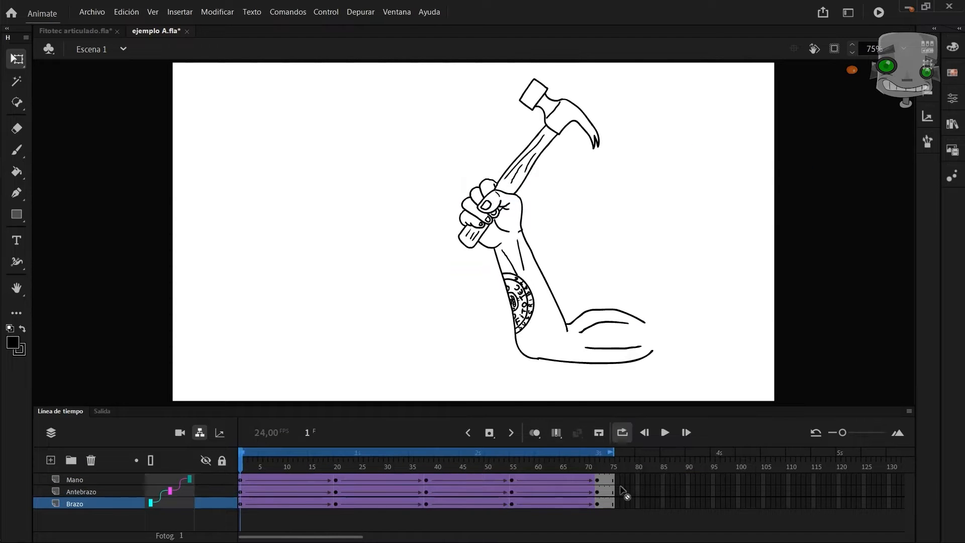
{"action": "key", "text": "Return"}
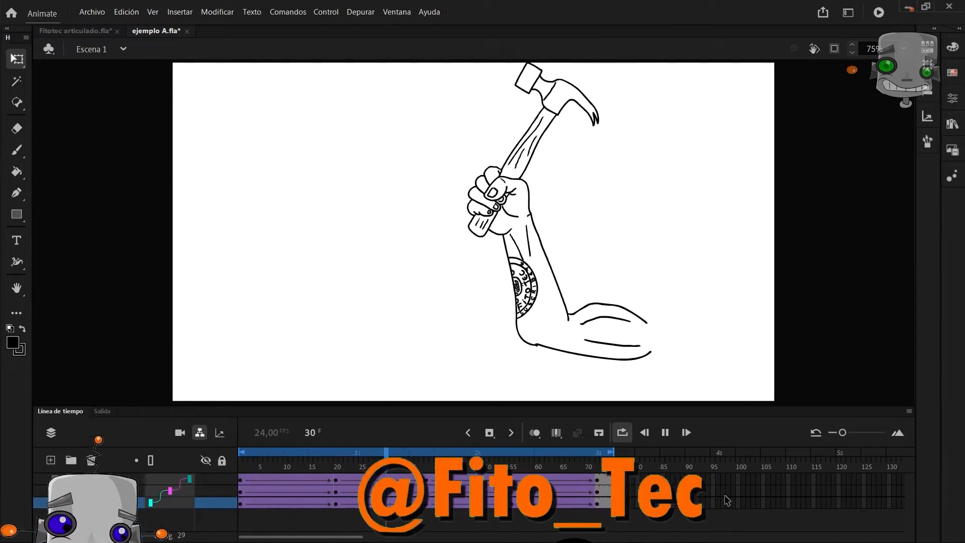
{"action": "key", "text": "Return"}
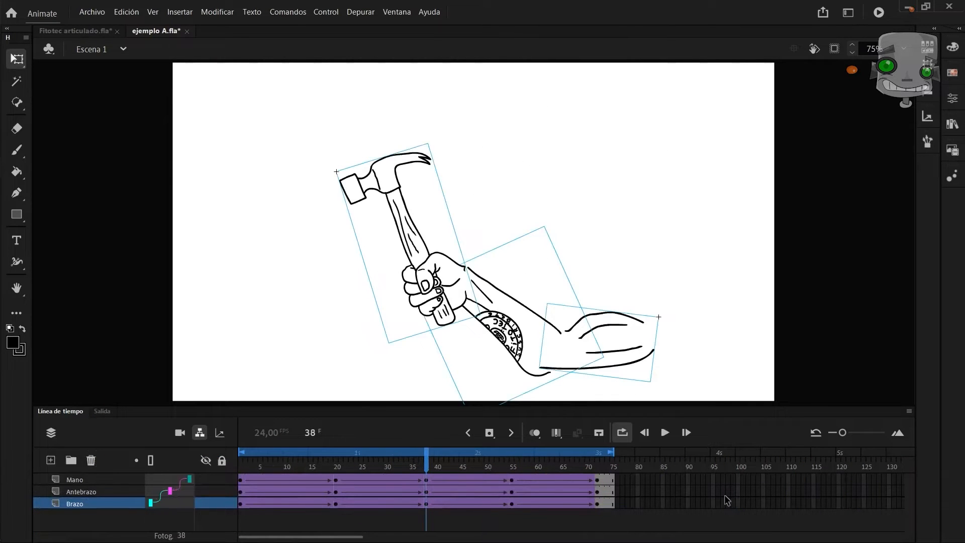
{"action": "left_click", "coordinate": [663, 396]}
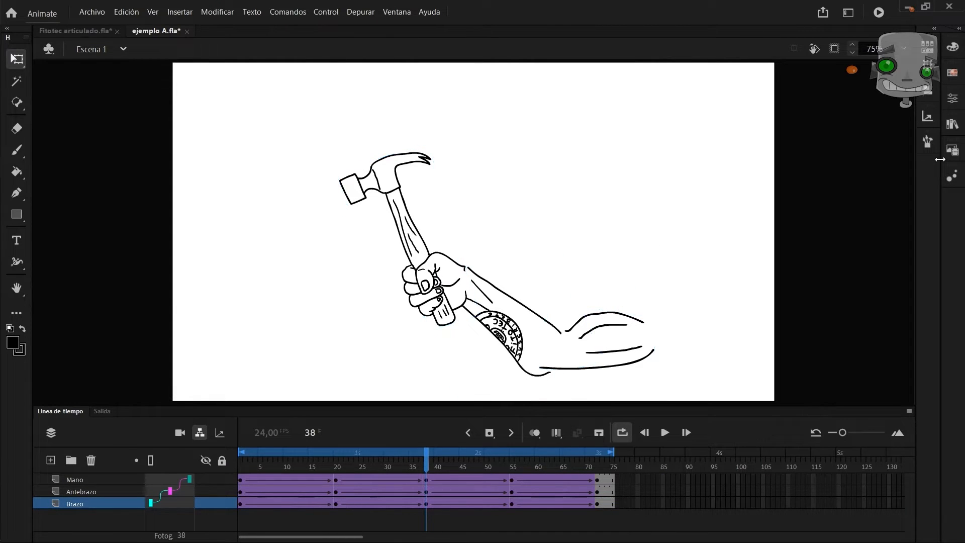
Open the martillaso symbol from the library, extend its playback loop over the whole timeline and play the hammering animation.
{"action": "left_click", "coordinate": [953, 124]}
{"action": "left_click", "coordinate": [794, 310]}
{"action": "left_click", "coordinate": [794, 323]}
{"action": "double_click", "coordinate": [794, 323]}
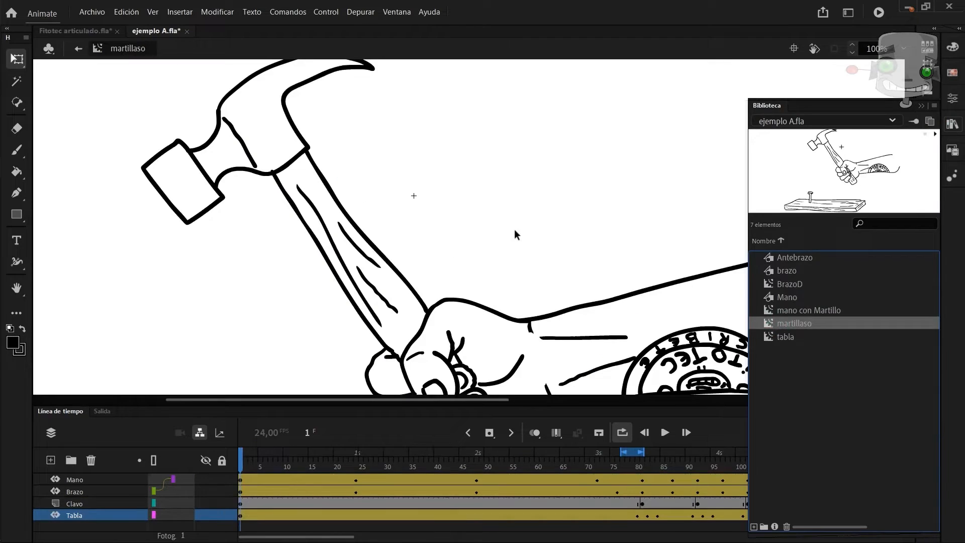
{"action": "left_click", "coordinate": [514, 229]}
{"action": "scroll", "coordinate": [514, 229], "scroll_direction": "down", "scroll_amount": 4}
{"action": "scroll", "coordinate": [362, 291], "scroll_direction": "down", "scroll_amount": 1}
{"action": "scroll", "coordinate": [380, 269], "scroll_direction": "down", "scroll_amount": 1}
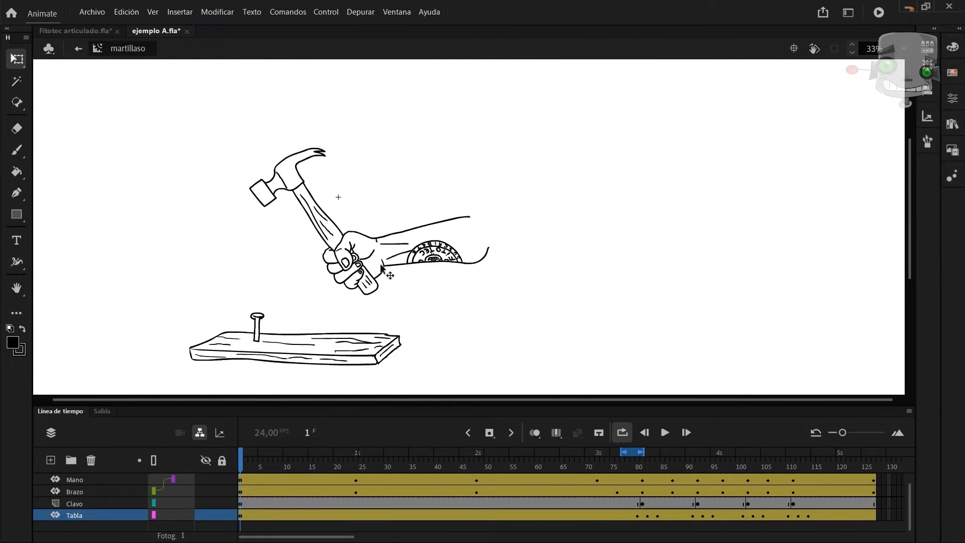
{"action": "left_click_drag", "start_coordinate": [616, 451], "coordinate": [891, 458]}
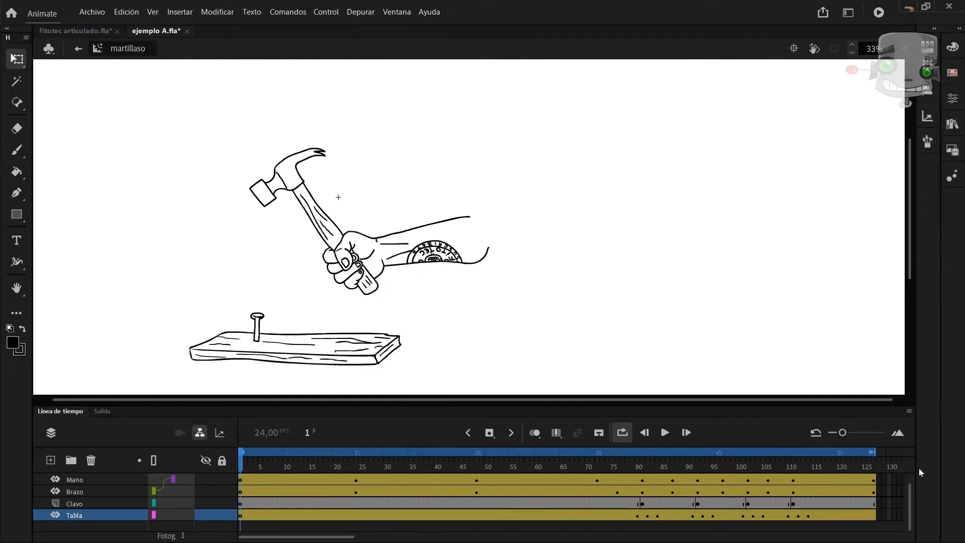
{"action": "key", "text": "Return"}
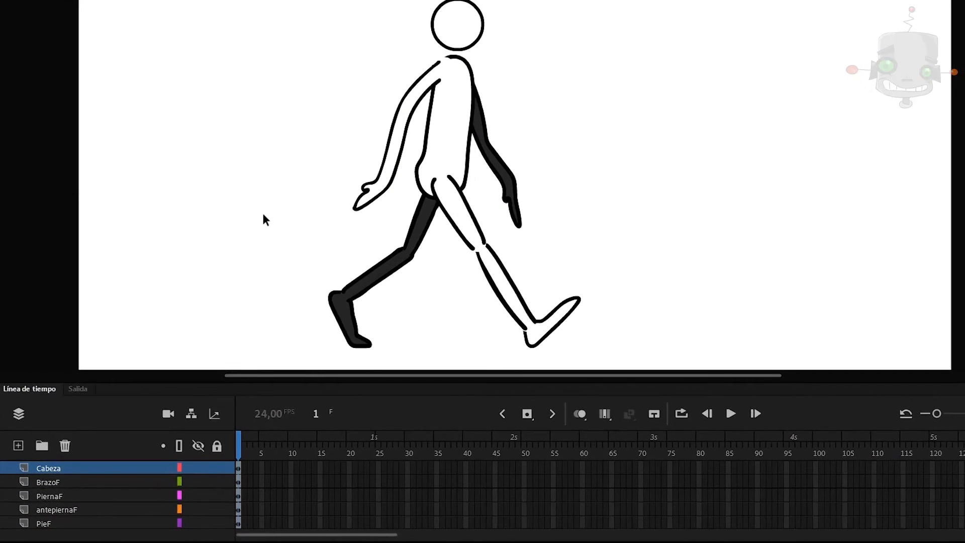
Examine which body part of the walking figure each layer holds, from BrazoF down to PieB.
{"action": "left_click", "coordinate": [372, 187]}
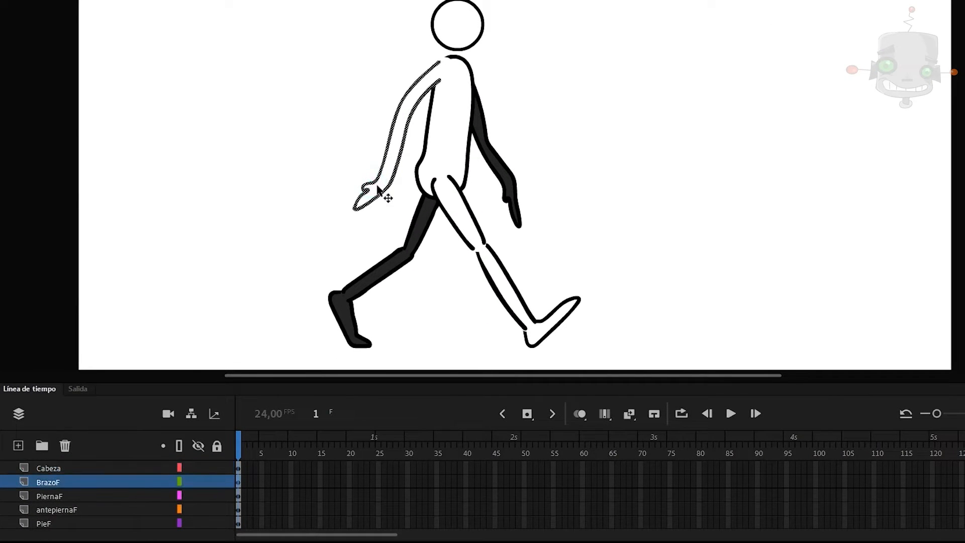
{"action": "left_click", "coordinate": [108, 471]}
{"action": "left_click", "coordinate": [116, 482]}
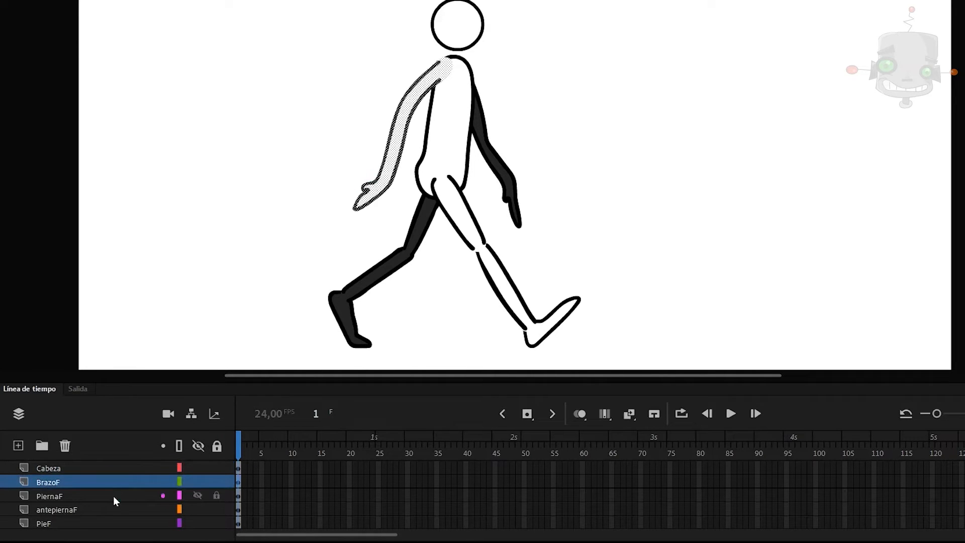
{"action": "left_click", "coordinate": [113, 496]}
{"action": "left_click", "coordinate": [112, 511]}
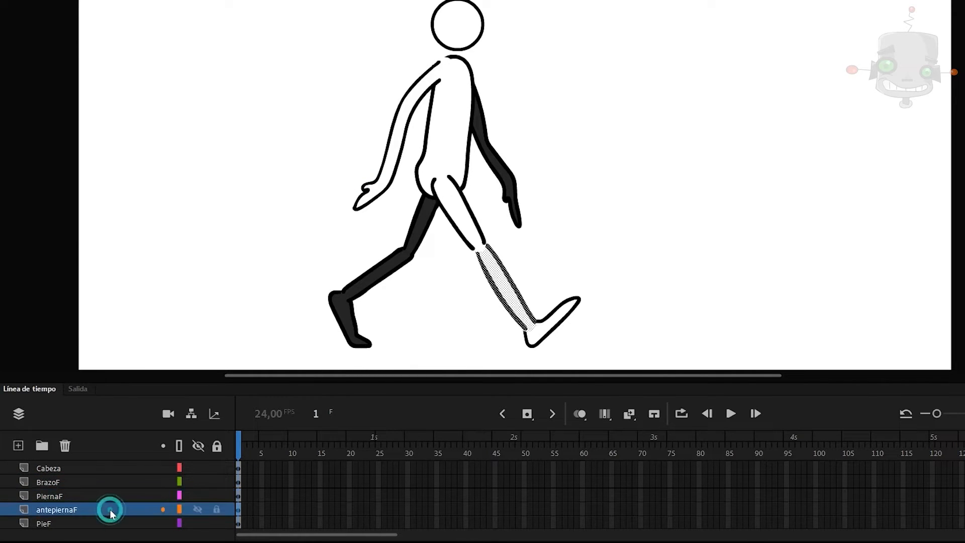
{"action": "left_click", "coordinate": [110, 522]}
{"action": "scroll", "coordinate": [111, 514], "scroll_direction": "down", "scroll_amount": 1}
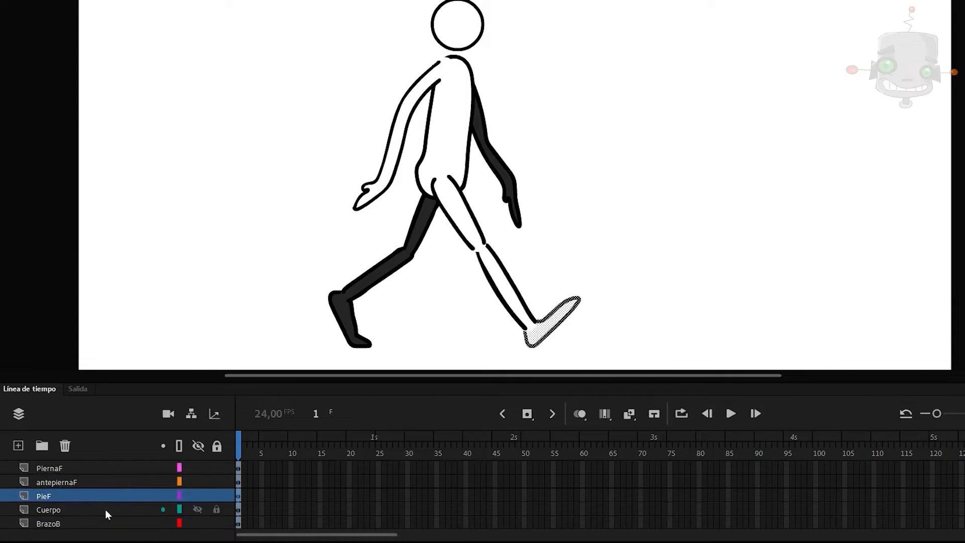
{"action": "left_click", "coordinate": [105, 509]}
{"action": "left_click", "coordinate": [100, 523]}
{"action": "scroll", "coordinate": [108, 510], "scroll_direction": "down", "scroll_amount": 1}
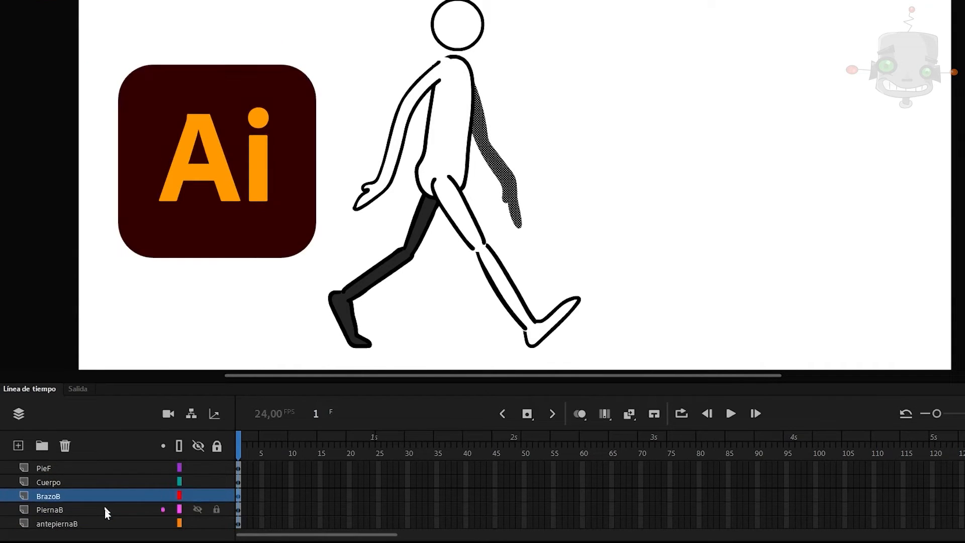
{"action": "left_click", "coordinate": [104, 510]}
{"action": "left_click", "coordinate": [104, 523]}
{"action": "scroll", "coordinate": [99, 513], "scroll_direction": "down", "scroll_amount": 1}
{"action": "left_click", "coordinate": [97, 510]}
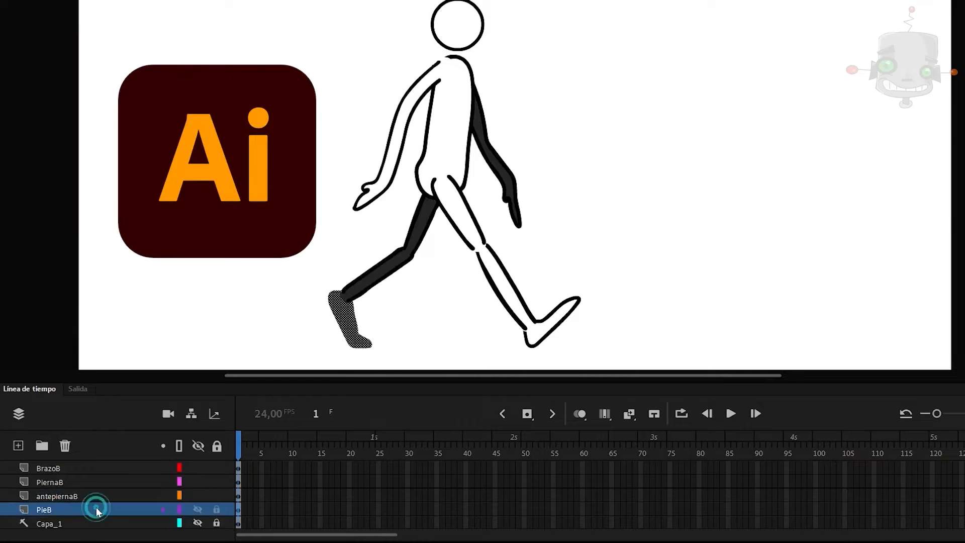
{"action": "scroll", "coordinate": [96, 509], "scroll_direction": "up", "scroll_amount": 3}
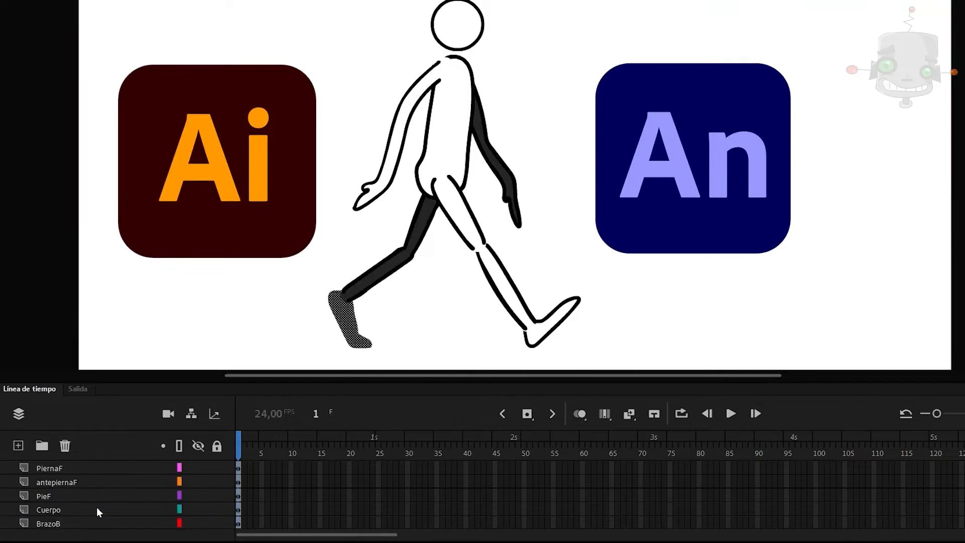
{"action": "left_click", "coordinate": [267, 280]}
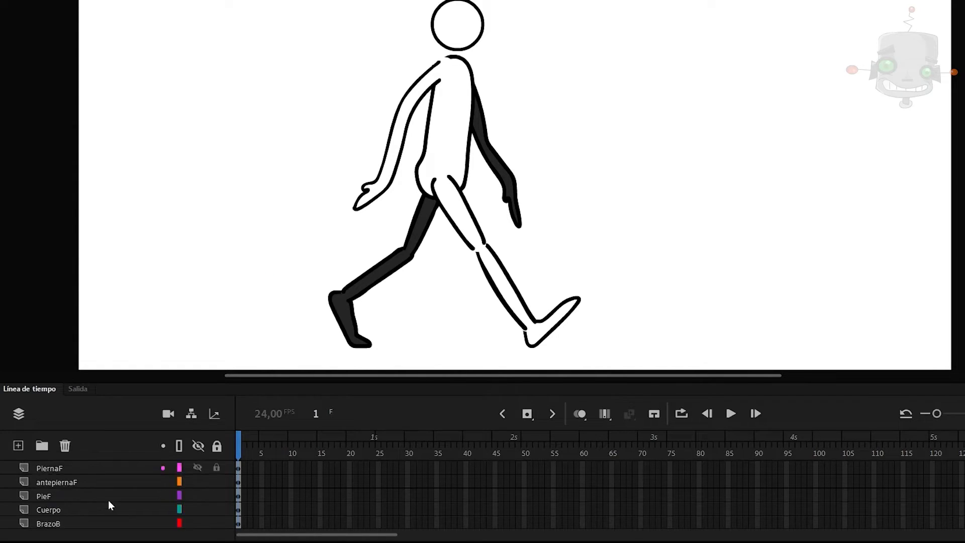
Convert the front foot and the back foot into graphic symbols named PieF and PieB.
{"action": "left_click", "coordinate": [98, 497]}
{"action": "key", "text": "F8"}
{"action": "type", "text": "PieF"}
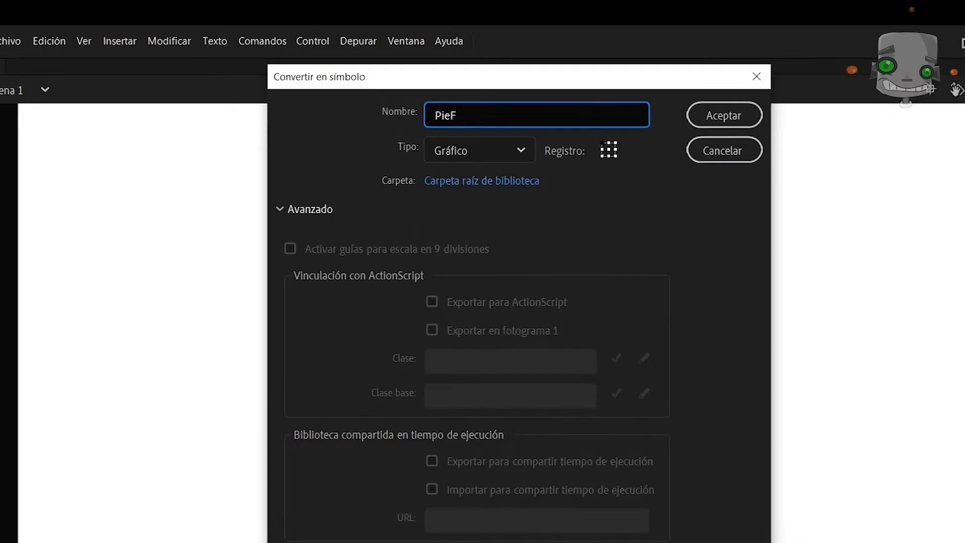
{"action": "key", "text": "Return"}
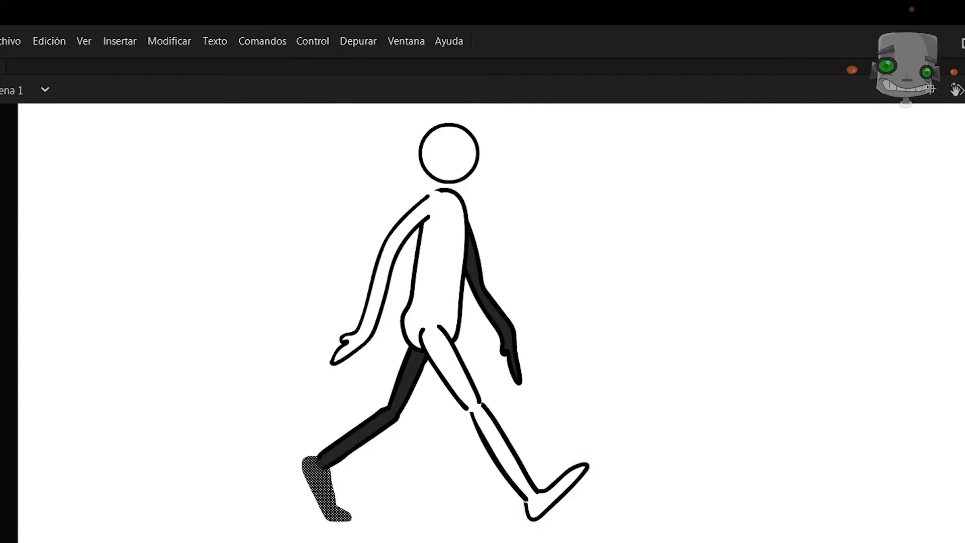
{"action": "key", "text": "F8"}
{"action": "type", "text": "PieB"}
{"action": "key", "text": "Return"}
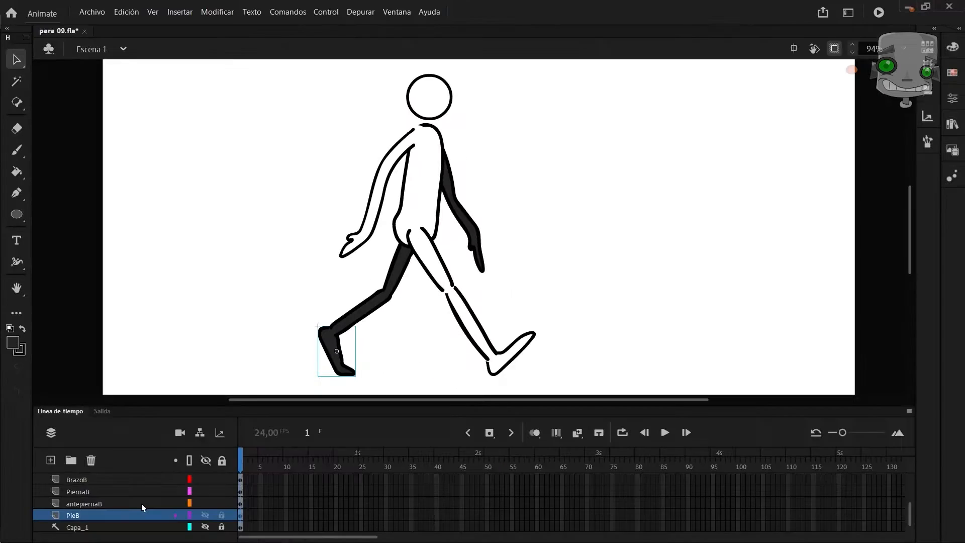
Inside PieB, add a blank keyframe at frame 2 and, using onion skin, draw an alternative foot pose filled with dark grey.
{"action": "double_click", "coordinate": [320, 486]}
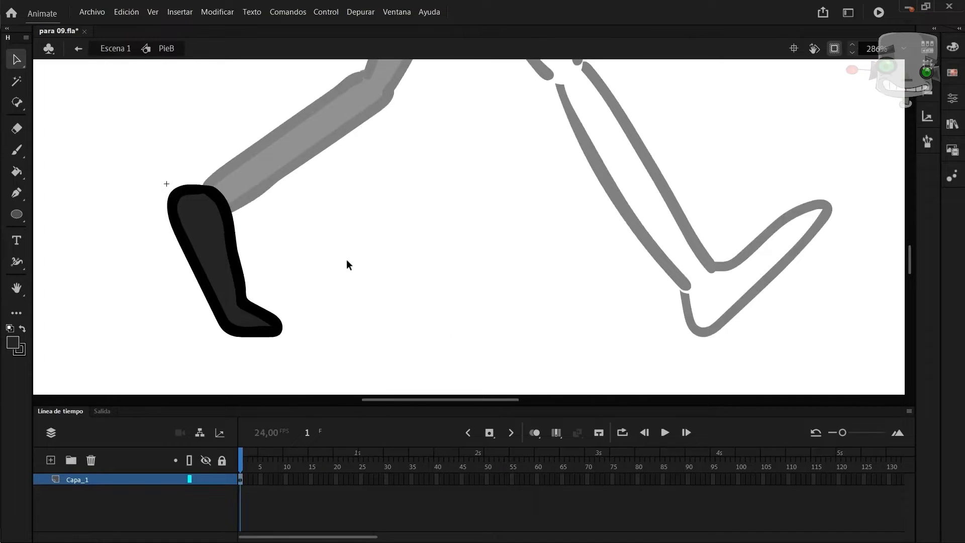
{"action": "key", "text": "F7"}
{"action": "key", "text": "alt+shift+o"}
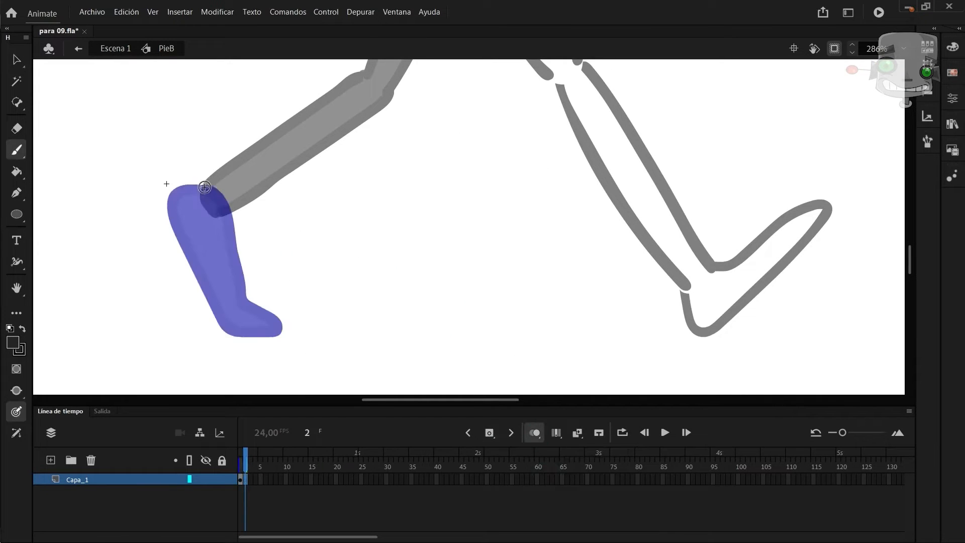
{"action": "mouse_move", "coordinate": [241, 325]}
{"action": "left_mouse_down"}
{"action": "mouse_move", "coordinate": [173, 225]}
{"action": "mouse_move", "coordinate": [267, 343]}
{"action": "left_mouse_up"}
{"action": "key", "text": "ctrl+z"}
{"action": "left_click_drag", "start_coordinate": [205, 187], "coordinate": [272, 342]}
{"action": "key", "text": "ctrl+z"}
{"action": "key", "text": "k"}
{"action": "left_click", "coordinate": [229, 269]}
{"action": "key", "text": "v"}
{"action": "double_click", "coordinate": [210, 117]}
Inside PieF, add a blank keyframe at frame 2 and draw the foot with its toes bent up, filled with white.
{"action": "double_click", "coordinate": [743, 264]}
{"action": "left_click", "coordinate": [245, 480]}
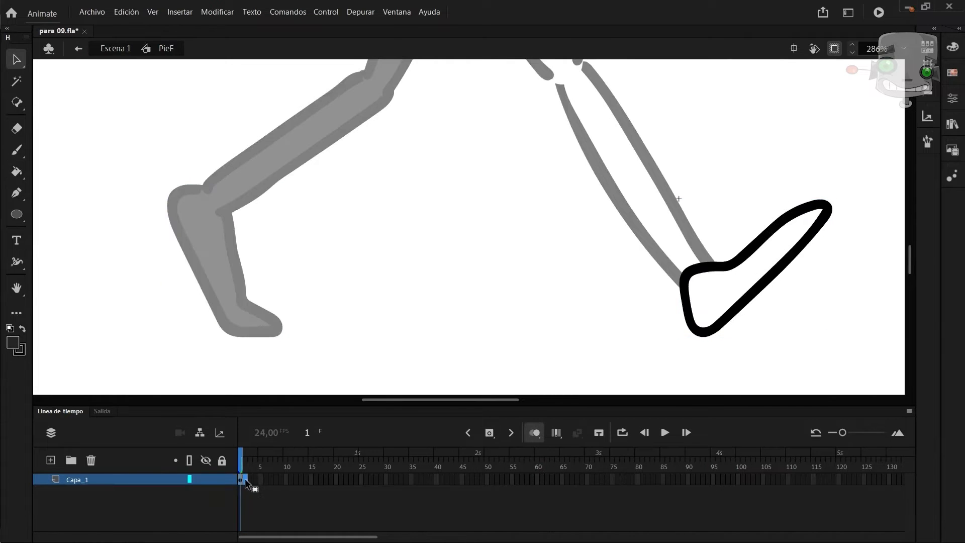
{"action": "key", "text": "F7"}
{"action": "left_click_drag", "start_coordinate": [801, 247], "coordinate": [687, 273]}
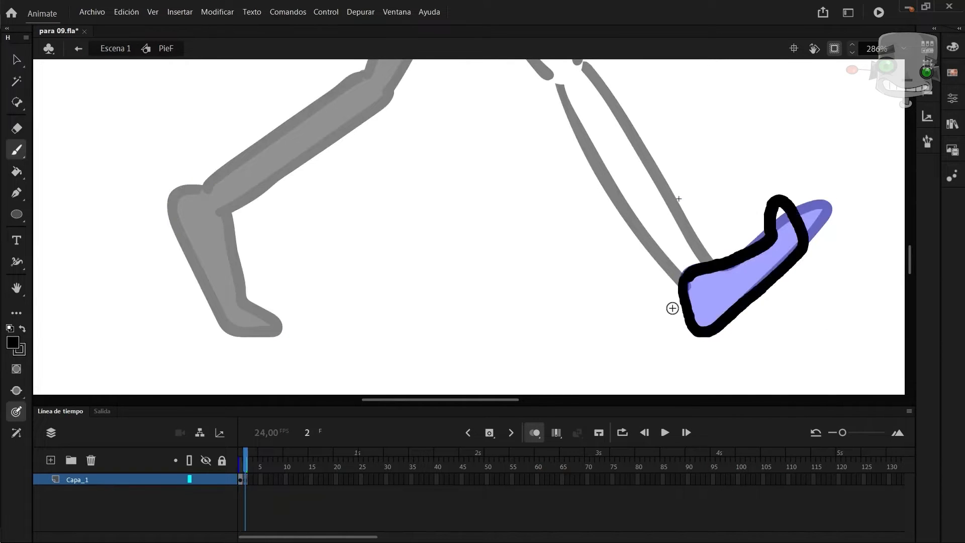
{"action": "key", "text": "k"}
{"action": "left_click", "coordinate": [729, 294]}
{"action": "key", "text": "v"}
{"action": "double_click", "coordinate": [292, 89]}
Set the looping of the PieF and PieB graphic instances to play a single frame.
{"action": "left_click", "coordinate": [757, 247]}
{"action": "left_click", "coordinate": [956, 103]}
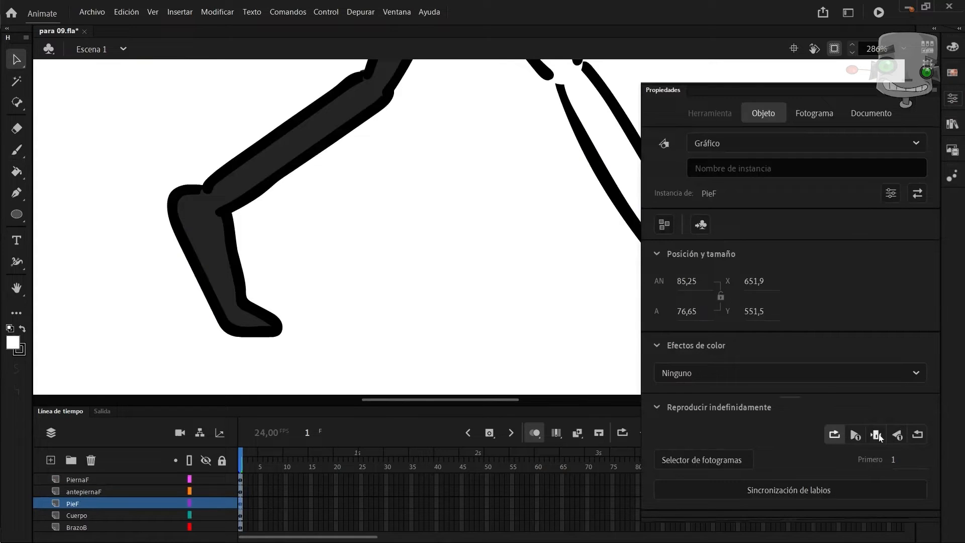
{"action": "left_click", "coordinate": [239, 276]}
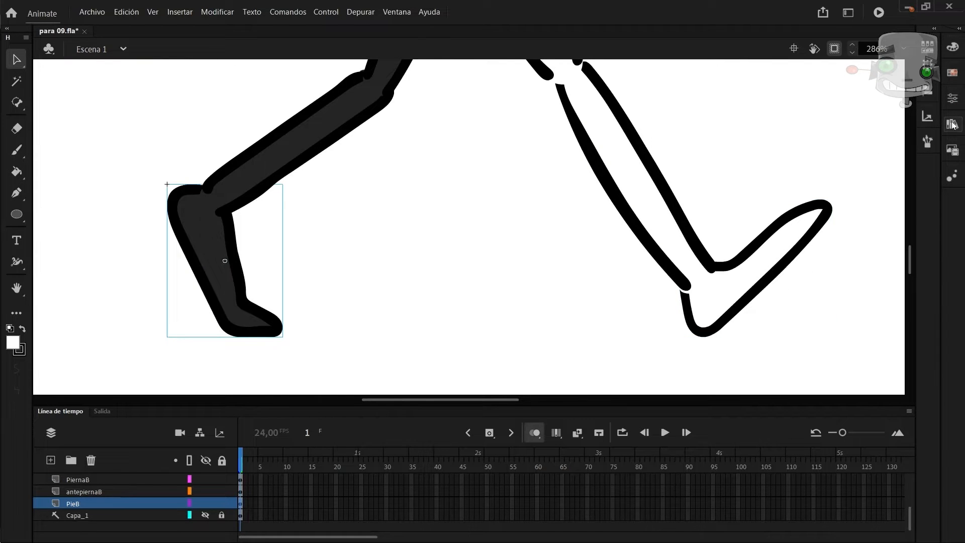
{"action": "left_click", "coordinate": [952, 103]}
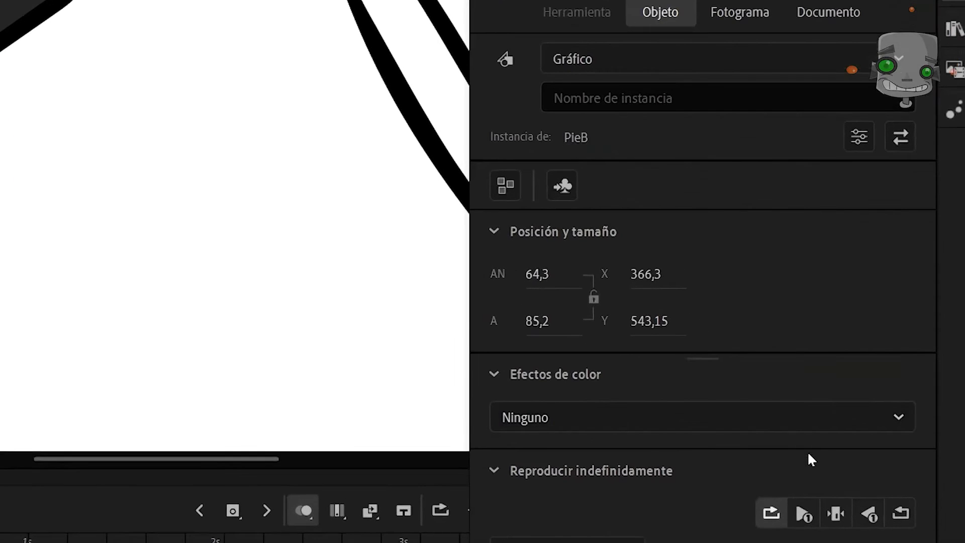
{"action": "left_click", "coordinate": [837, 514]}
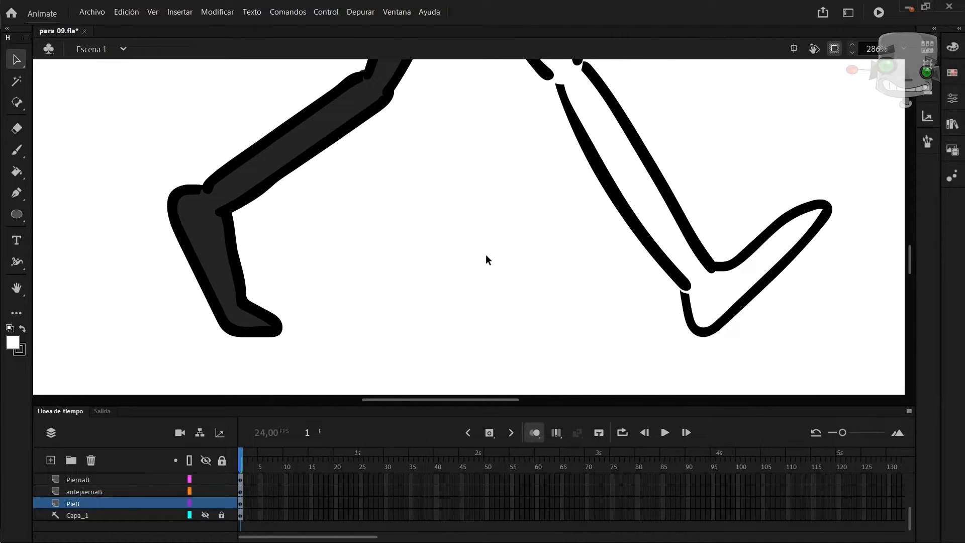
{"action": "scroll", "coordinate": [486, 254], "scroll_direction": "down", "scroll_amount": 5}
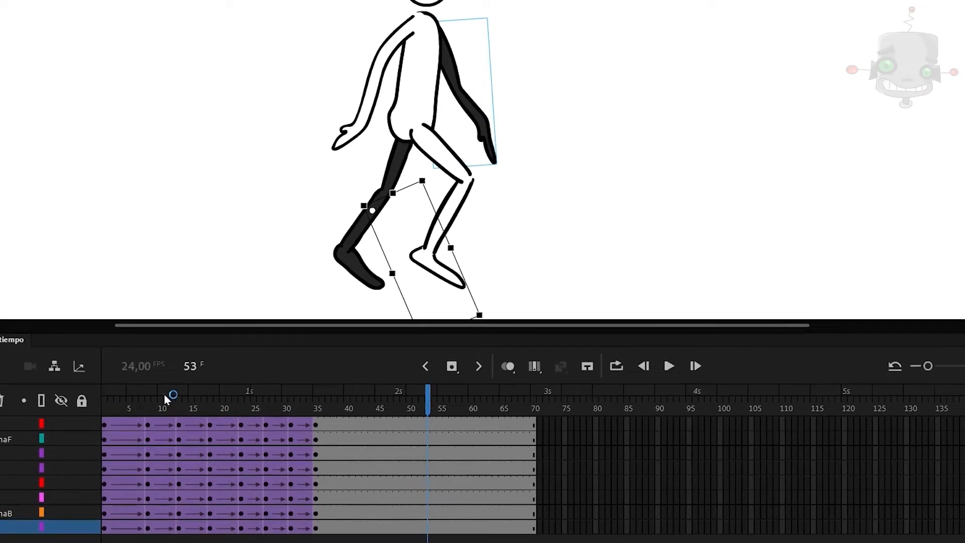
{"action": "left_click", "coordinate": [229, 408]}
{"action": "left_click_drag", "start_coordinate": [152, 396], "coordinate": [83, 396]}
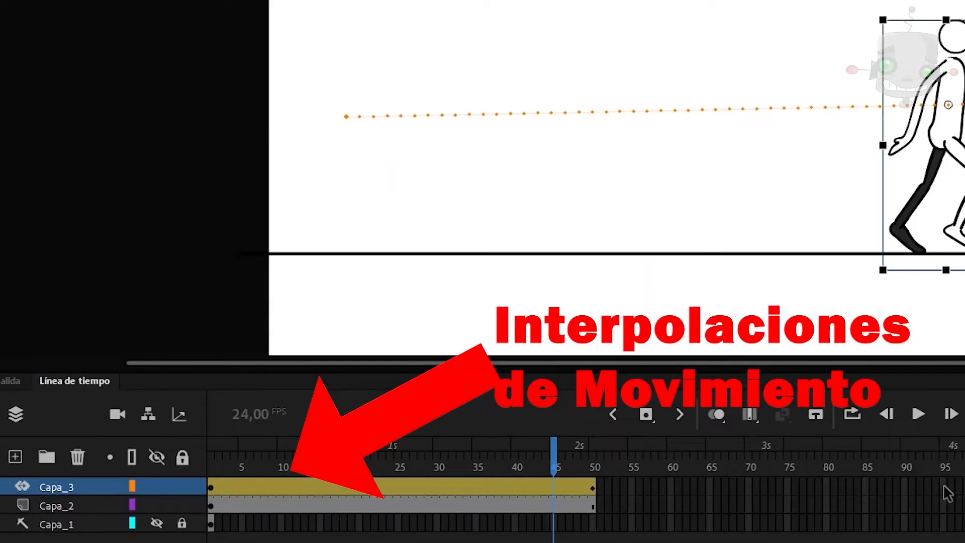
{"action": "left_click", "coordinate": [940, 506]}
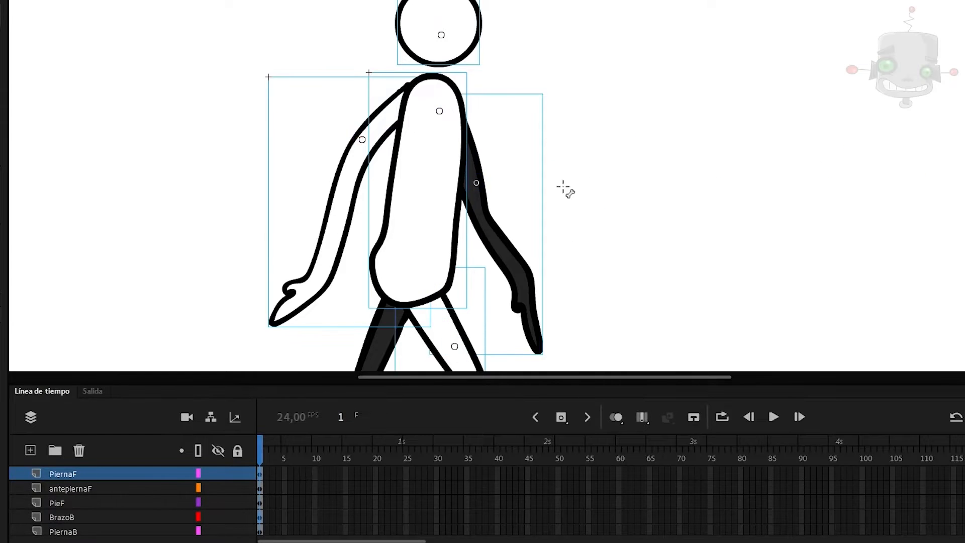
{"action": "left_click_drag", "start_coordinate": [394, 278], "coordinate": [340, 324]}
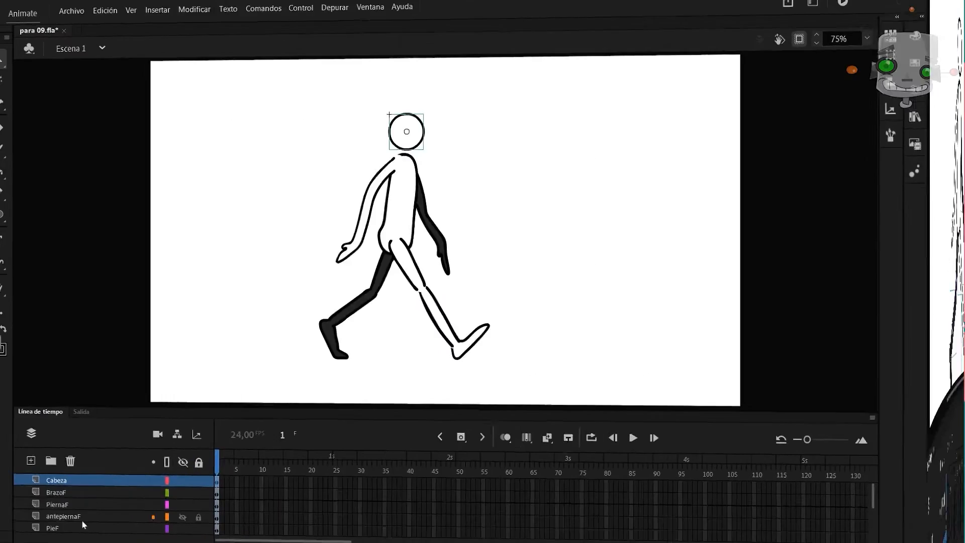
Convert the remaining body parts, including the front thigh PiernaF and the back arm BrazoB, into graphic symbols named after their layers.
{"action": "key", "text": "F8"}
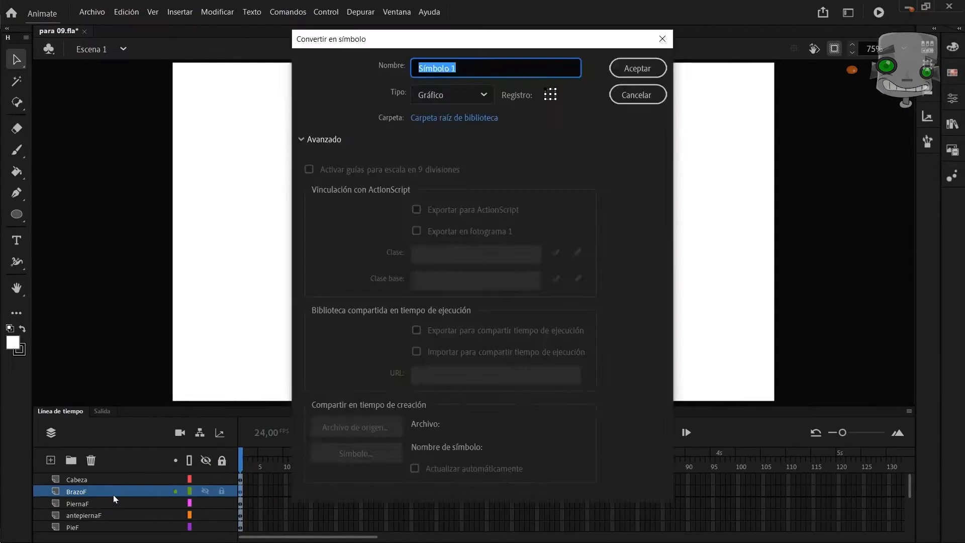
{"action": "type", "text": "PiernaF"}
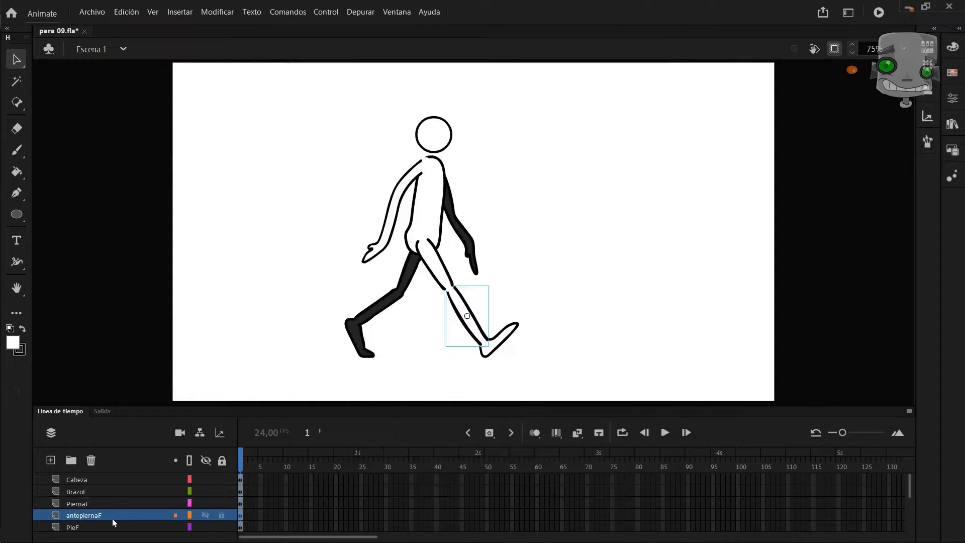
{"action": "key", "text": "Return"}
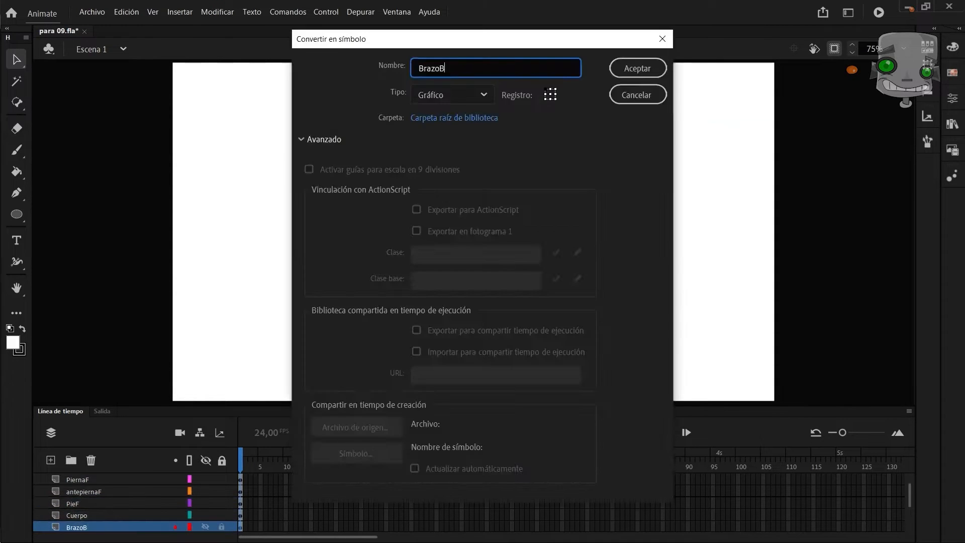
{"action": "type", "text": "P"}
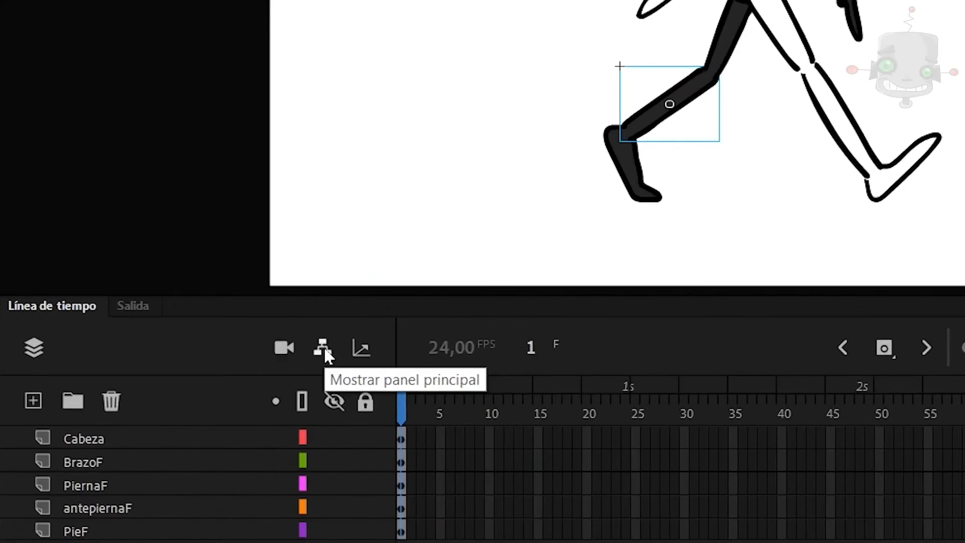
Show layer parenting and link each foot to its shin, each shin to its thigh, and the arms and thighs to Cuerpo.
{"action": "left_click", "coordinate": [323, 349]}
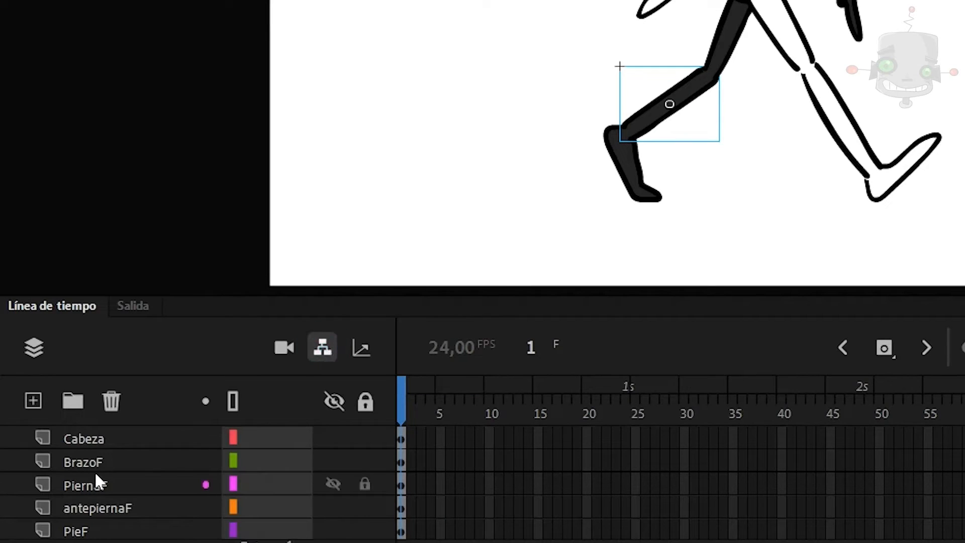
{"action": "left_click_drag", "start_coordinate": [232, 530], "coordinate": [276, 487]}
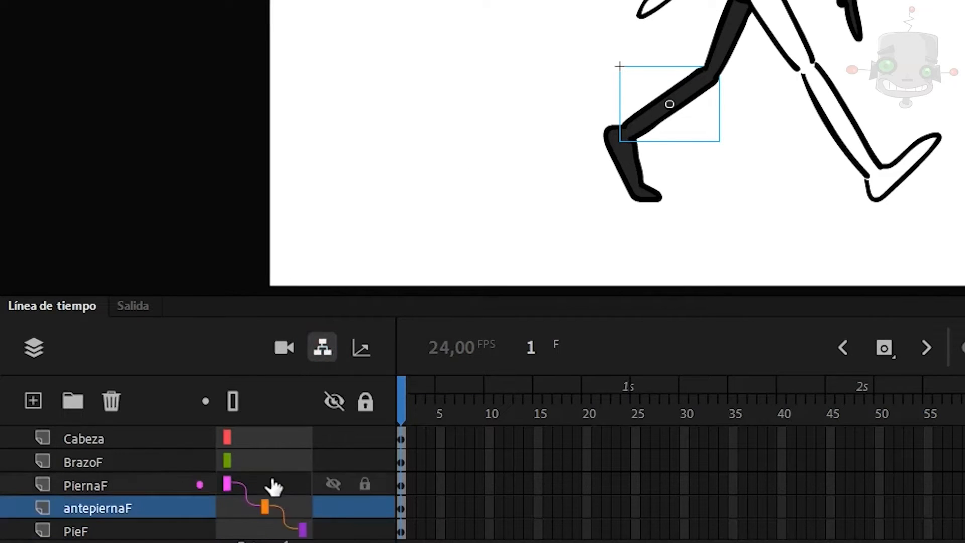
{"action": "left_click_drag", "start_coordinate": [260, 438], "coordinate": [257, 461]}
{"action": "scroll", "coordinate": [246, 507], "scroll_direction": "down", "scroll_amount": 2}
{"action": "left_click_drag", "start_coordinate": [252, 507], "coordinate": [241, 462]}
{"action": "scroll", "coordinate": [244, 529], "scroll_direction": "down", "scroll_amount": 1}
{"action": "mouse_move", "coordinate": [246, 508]}
{"action": "left_mouse_down"}
{"action": "mouse_move", "coordinate": [274, 485]}
{"action": "mouse_move", "coordinate": [255, 492]}
{"action": "left_mouse_up"}
{"action": "scroll", "coordinate": [274, 486], "scroll_direction": "up", "scroll_amount": 3}
{"action": "scroll", "coordinate": [251, 483], "scroll_direction": "down", "scroll_amount": 2}
{"action": "scroll", "coordinate": [252, 485], "scroll_direction": "up", "scroll_amount": 2}
{"action": "mouse_move", "coordinate": [236, 438]}
{"action": "left_mouse_down"}
{"action": "mouse_move", "coordinate": [239, 490]}
{"action": "mouse_move", "coordinate": [255, 442]}
{"action": "left_mouse_up"}
{"action": "scroll", "coordinate": [246, 473], "scroll_direction": "up", "scroll_amount": 3}
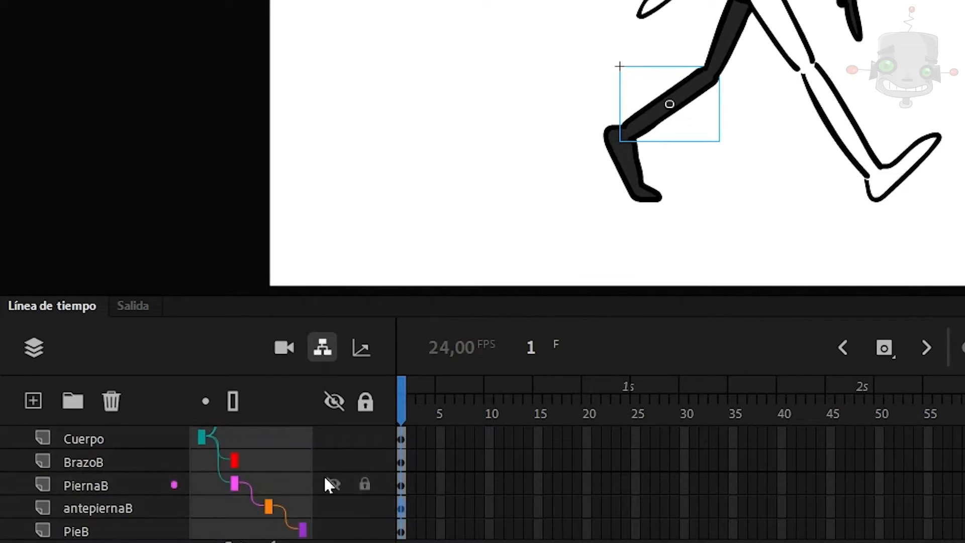
{"action": "scroll", "coordinate": [325, 483], "scroll_direction": "down", "scroll_amount": 3}
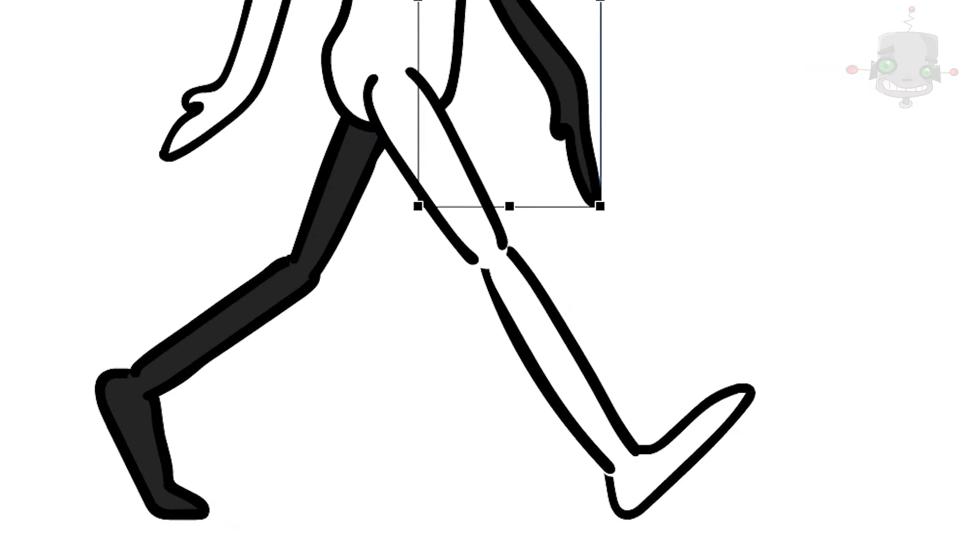
Examine the transformation points of the body parts layer by layer, from the back leg up to BrazoF.
{"action": "left_click", "coordinate": [231, 328]}
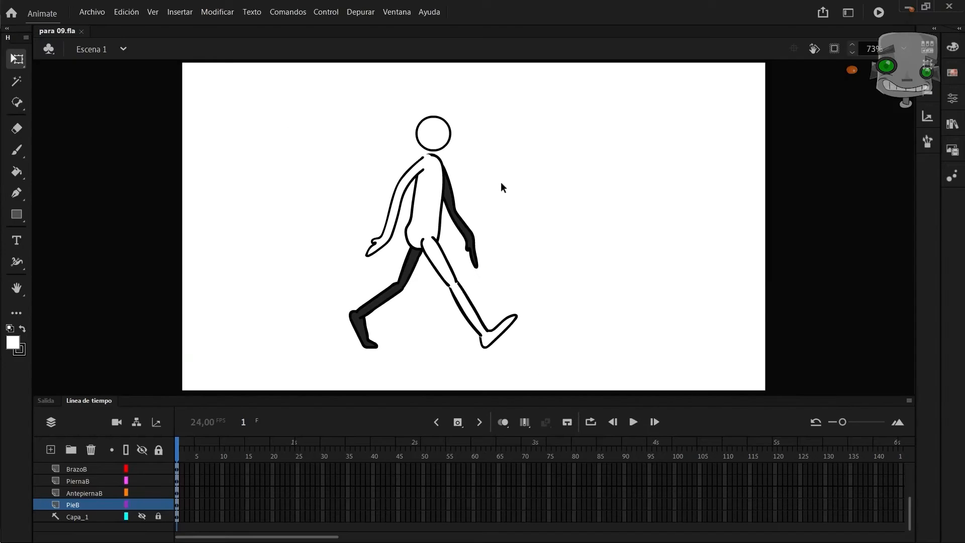
{"action": "left_click", "coordinate": [79, 480]}
{"action": "left_click", "coordinate": [77, 470]}
{"action": "scroll", "coordinate": [77, 472], "scroll_direction": "up", "scroll_amount": 3}
{"action": "left_click", "coordinate": [79, 504]}
{"action": "left_click", "coordinate": [79, 492]}
{"action": "left_click", "coordinate": [79, 479]}
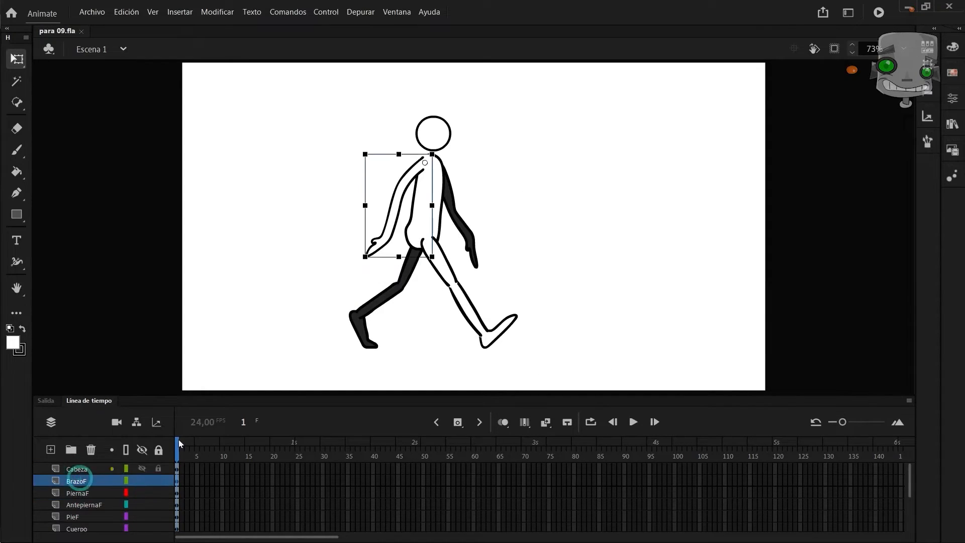
Select all body-part layers from Cabeza to PieB and cut them from the scene, leaving Capa_1.
{"action": "left_click_drag", "start_coordinate": [265, 85], "coordinate": [594, 386]}
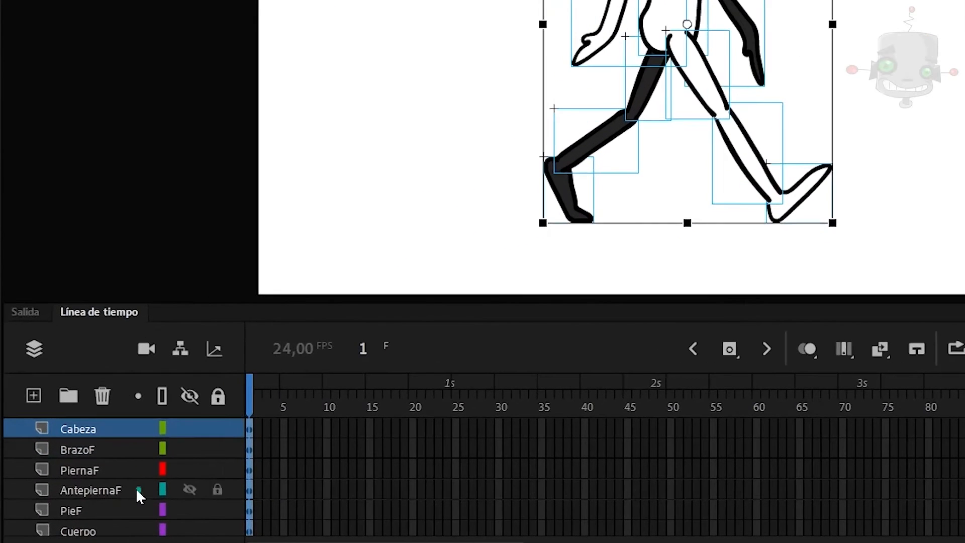
{"action": "left_click", "coordinate": [86, 469]}
{"action": "scroll", "coordinate": [95, 511], "scroll_direction": "down", "scroll_amount": 2}
{"action": "scroll", "coordinate": [110, 503], "scroll_direction": "down", "scroll_amount": 2}
{"action": "left_click", "coordinate": [99, 490]}
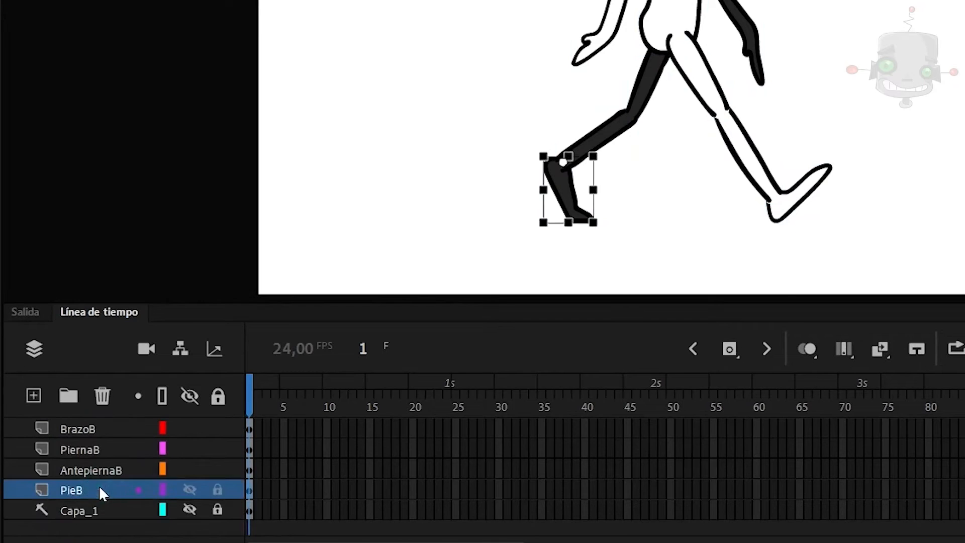
{"action": "scroll", "coordinate": [98, 486], "scroll_direction": "up", "scroll_amount": 5}
{"action": "left_click", "coordinate": [98, 424]}
{"action": "scroll", "coordinate": [99, 490], "scroll_direction": "down", "scroll_amount": 5}
{"action": "left_click", "coordinate": [101, 493], "text": "shift"}
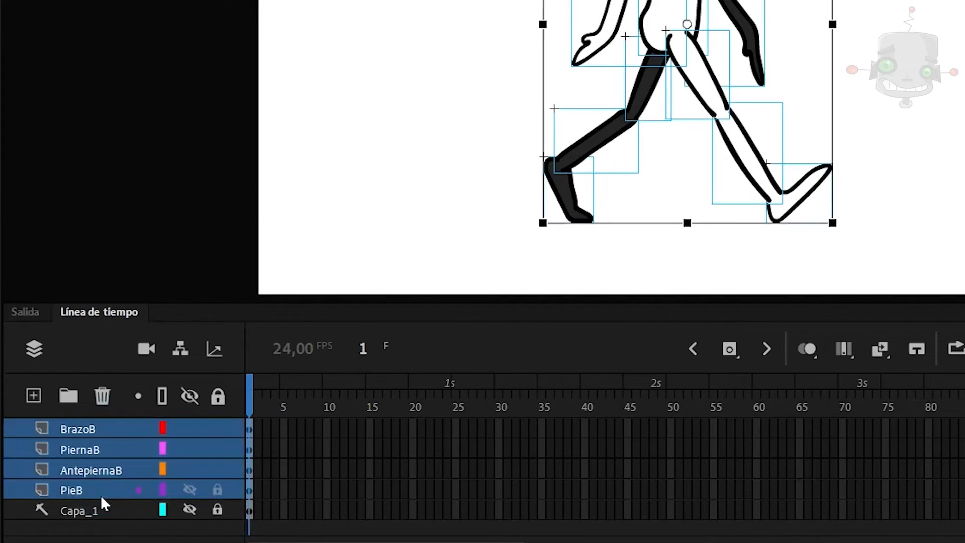
{"action": "right_click", "coordinate": [91, 487]}
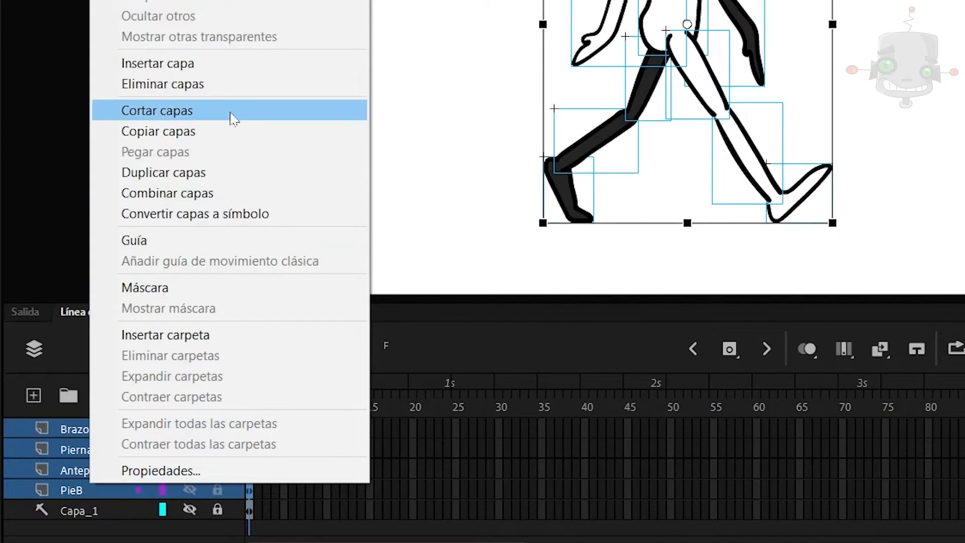
{"action": "left_click", "coordinate": [289, 112]}
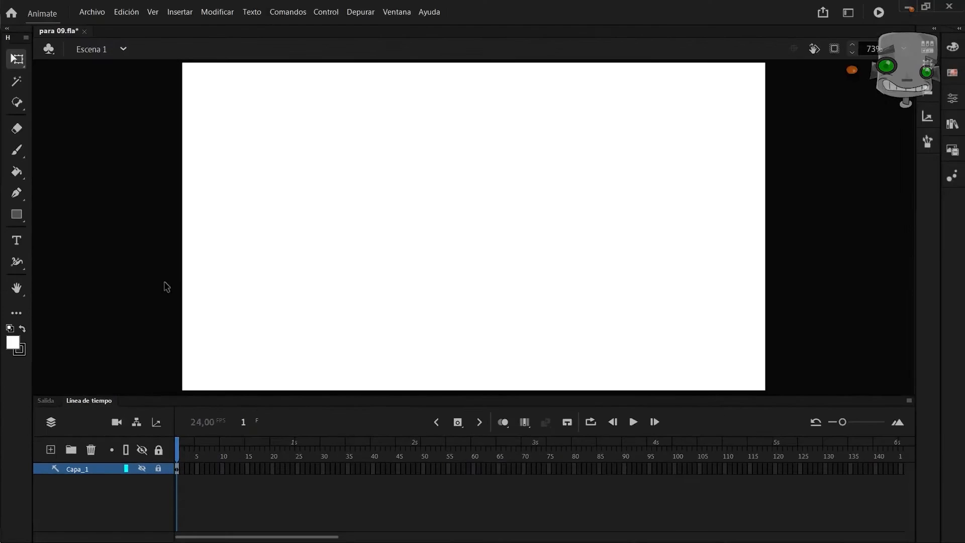
Create a new empty graphic symbol named Caminata.
{"action": "key", "text": "ctrl+F8"}
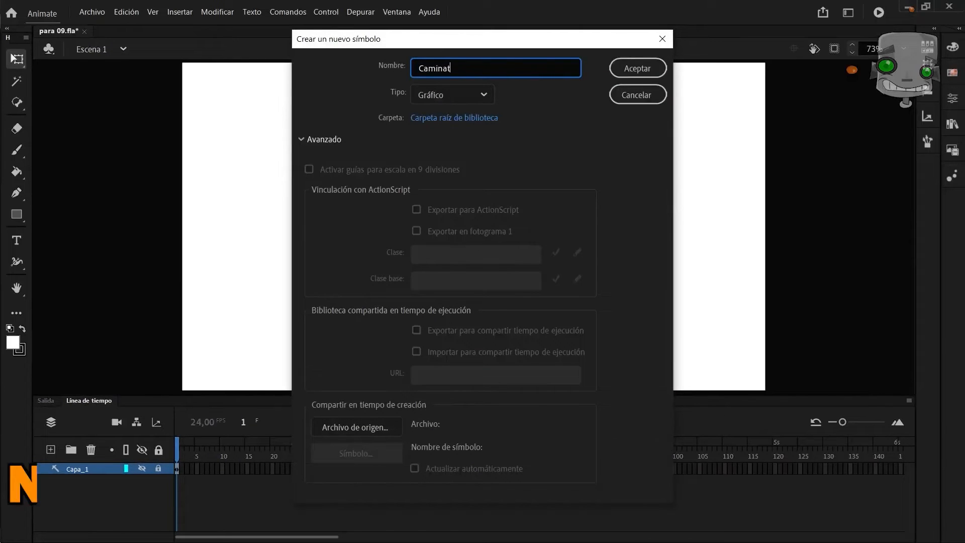
{"action": "type", "text": "a"}
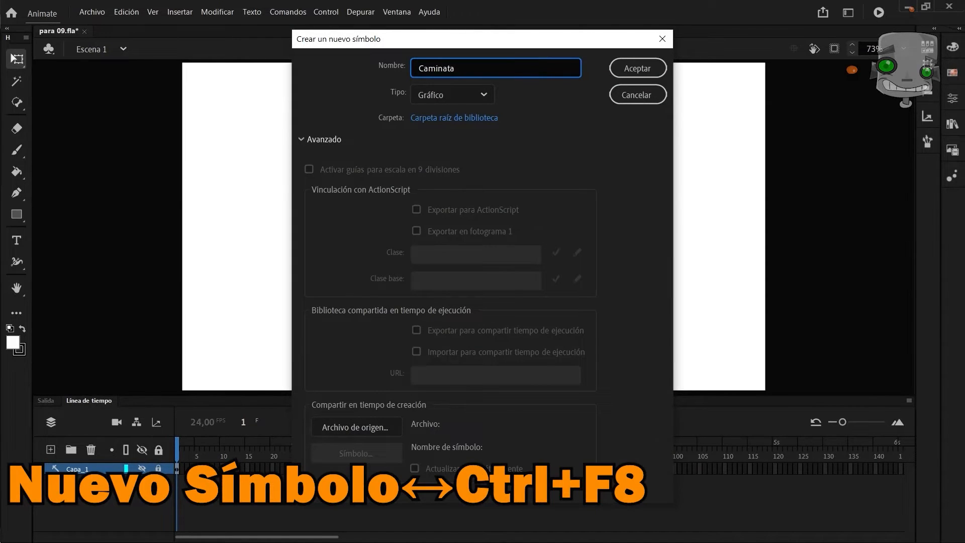
{"action": "key", "text": "Return"}
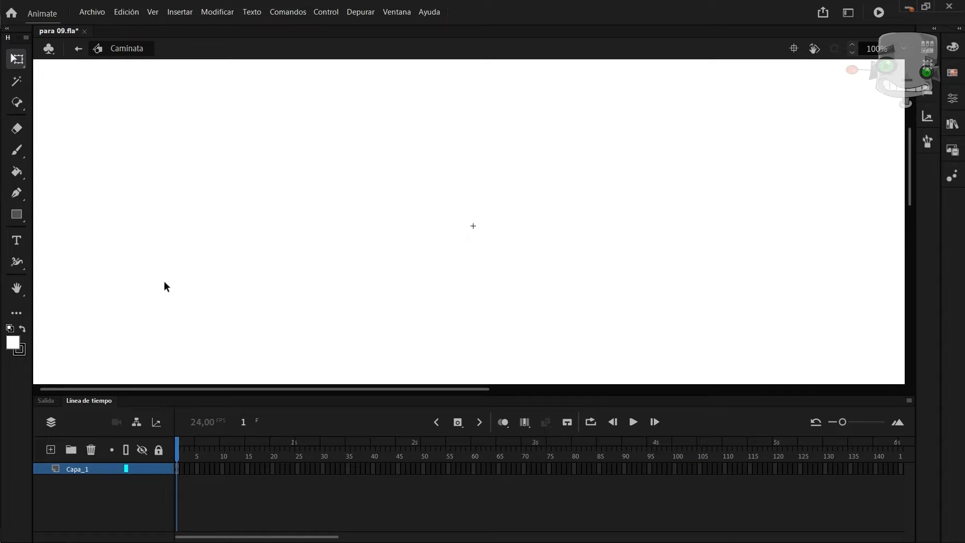
Paste the cut body-part layers into the Caminata symbol.
{"action": "right_click", "coordinate": [85, 471]}
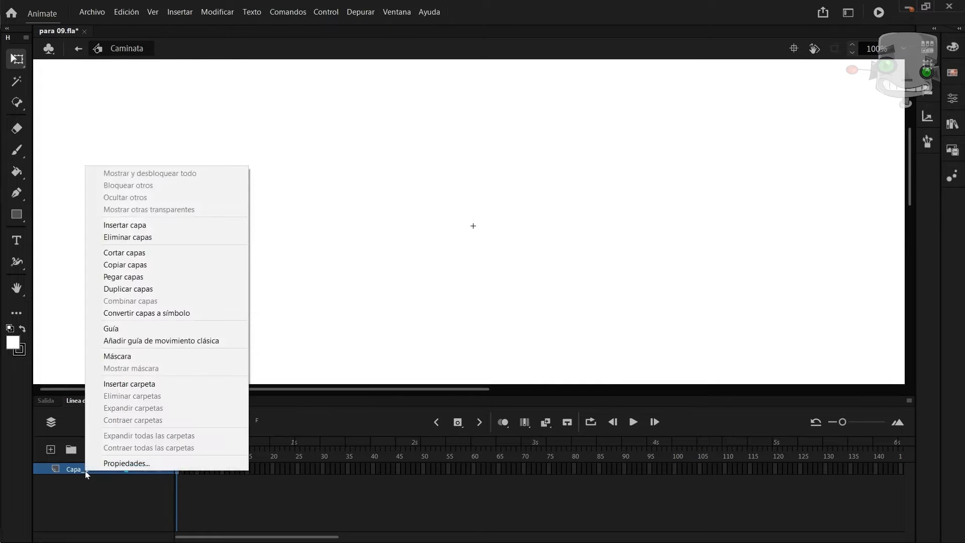
{"action": "left_click", "coordinate": [133, 273]}
{"action": "left_click_drag", "start_coordinate": [811, 326], "coordinate": [446, 95]}
{"action": "scroll", "coordinate": [484, 180], "scroll_direction": "down", "scroll_amount": 1}
{"action": "left_click", "coordinate": [372, 372]}
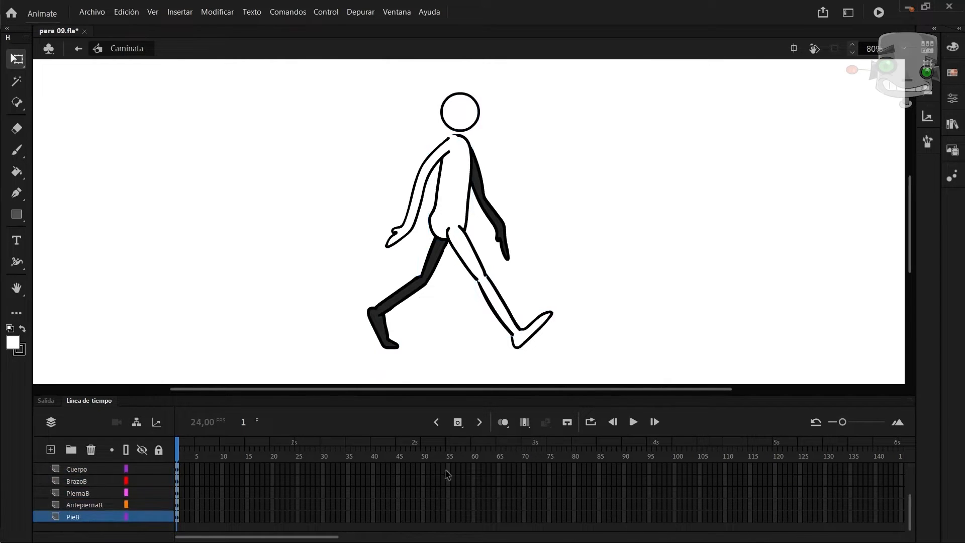
Extend the body-part layers to frame 70 and pose the limbs at the walk keyframes, rotating the back arm forward at frame 31.
{"action": "key", "text": "F5"}
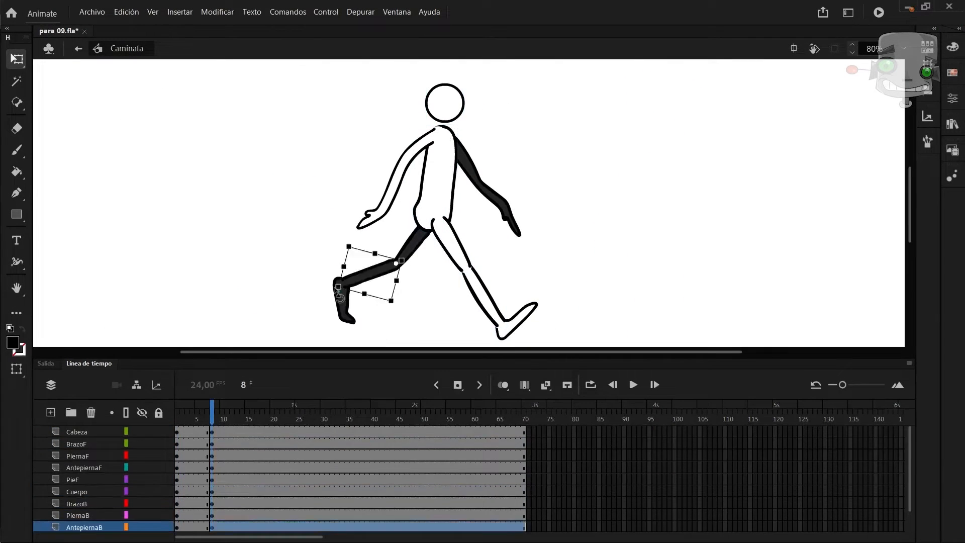
{"action": "left_click", "coordinate": [420, 302]}
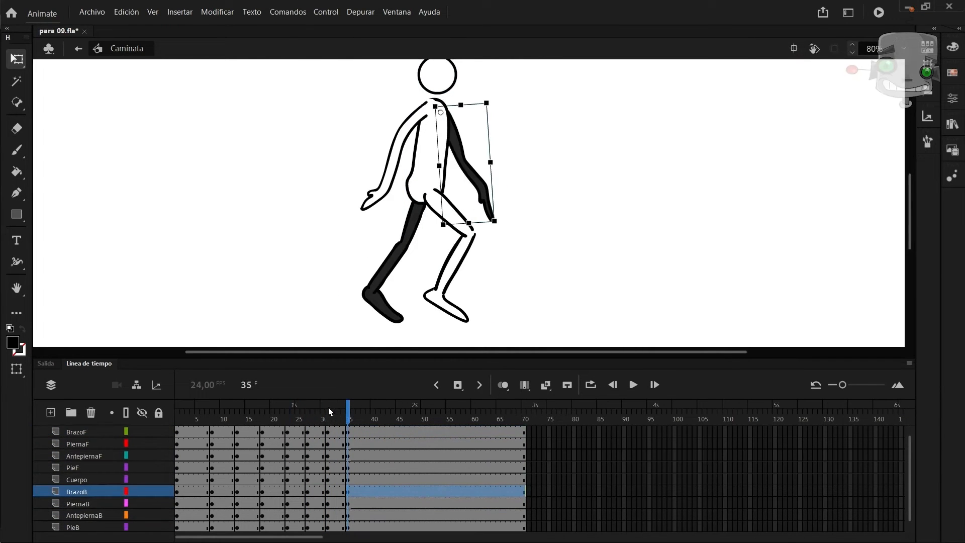
{"action": "left_click", "coordinate": [329, 412]}
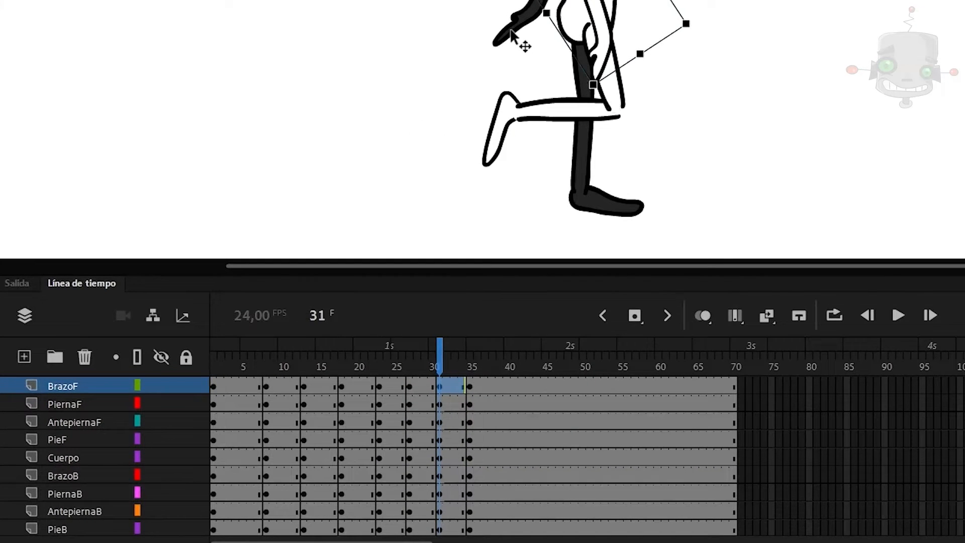
{"action": "left_click", "coordinate": [628, 81]}
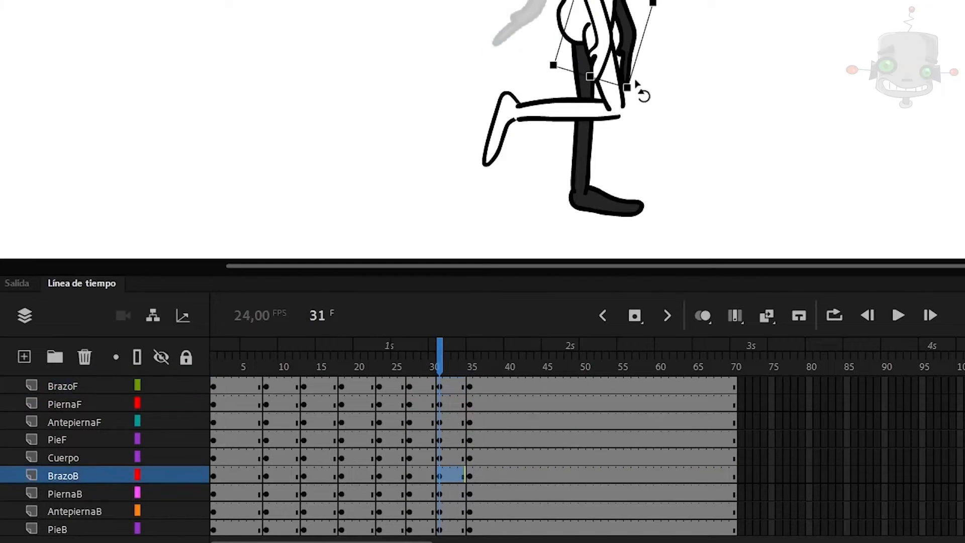
Create classic tweens between all keyframes up to frame 35 on the Cabeza and BrazoF layers.
{"action": "scroll", "coordinate": [226, 392], "scroll_direction": "up", "scroll_amount": 1}
{"action": "left_click_drag", "start_coordinate": [231, 388], "coordinate": [456, 388]}
{"action": "right_click", "coordinate": [457, 388]}
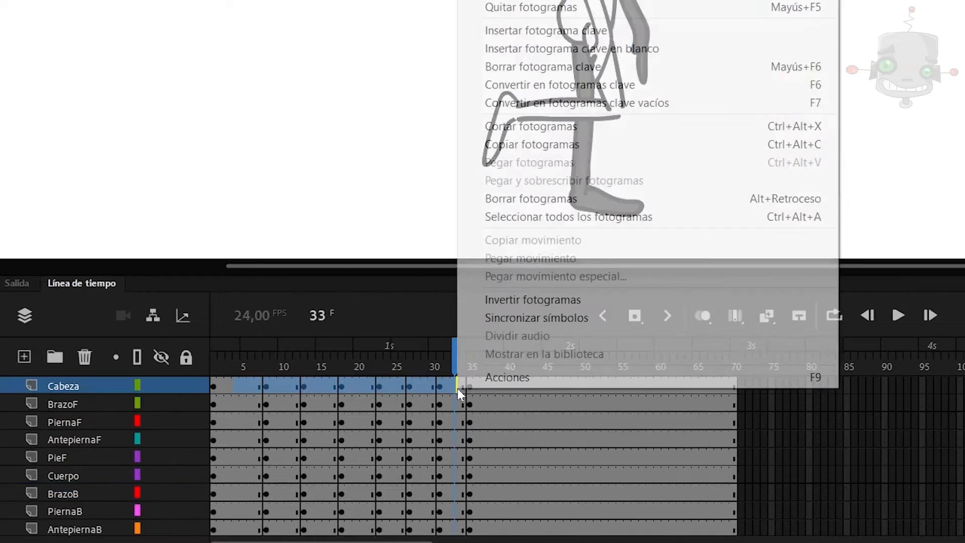
{"action": "left_click", "coordinate": [553, 2]}
{"action": "left_click_drag", "start_coordinate": [235, 405], "coordinate": [448, 405]}
{"action": "right_click", "coordinate": [448, 404]}
{"action": "left_click", "coordinate": [553, 2]}
Create classic tweens between all keyframes up to frame 35 on the PiernaF and AntepiernaF layers.
{"action": "left_click_drag", "start_coordinate": [235, 422], "coordinate": [447, 421]}
{"action": "right_click", "coordinate": [446, 420]}
{"action": "left_click", "coordinate": [552, 1]}
{"action": "left_click_drag", "start_coordinate": [234, 439], "coordinate": [447, 439]}
{"action": "right_click", "coordinate": [447, 439]}
{"action": "left_click", "coordinate": [553, 1]}
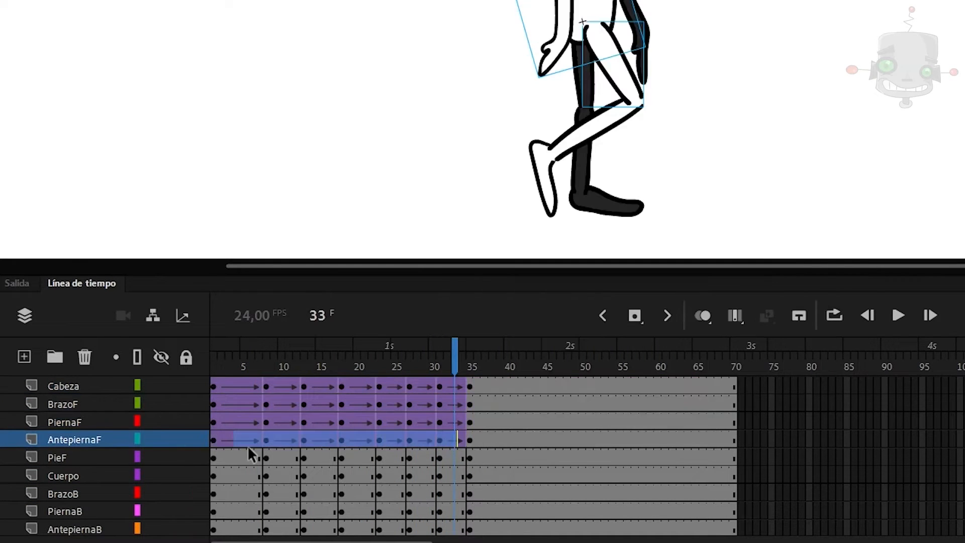
Create classic tweens between all keyframes up to frame 35 on the PieF and Cuerpo layers.
{"action": "left_click_drag", "start_coordinate": [229, 458], "coordinate": [450, 458]}
{"action": "right_click", "coordinate": [450, 458]}
{"action": "left_click", "coordinate": [553, 2]}
{"action": "left_click_drag", "start_coordinate": [229, 476], "coordinate": [462, 476]}
{"action": "right_click", "coordinate": [463, 475]}
{"action": "left_click", "coordinate": [553, 1]}
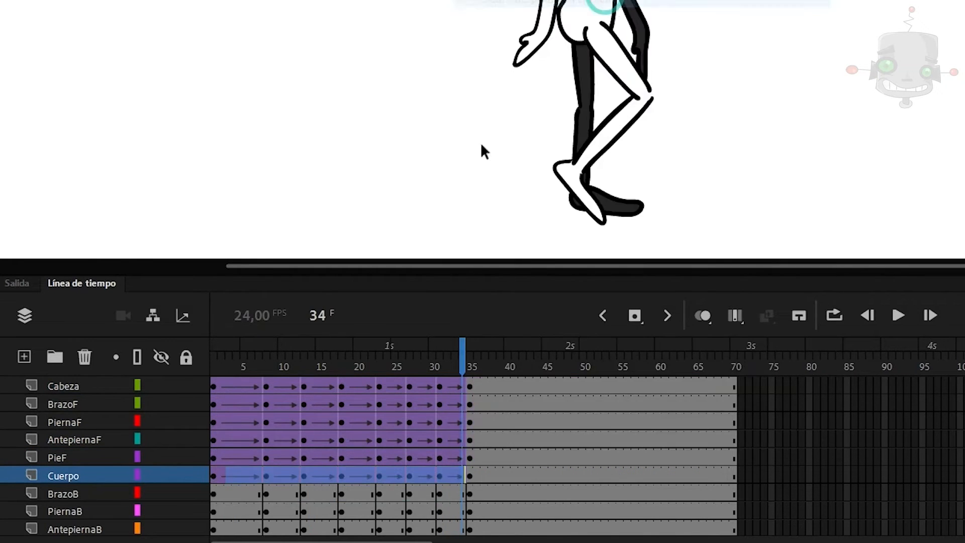
Create classic tweens between all keyframes up to frame 35 on the BrazoB and PiernaB layers.
{"action": "left_click_drag", "start_coordinate": [229, 494], "coordinate": [459, 494]}
{"action": "right_click", "coordinate": [459, 494]}
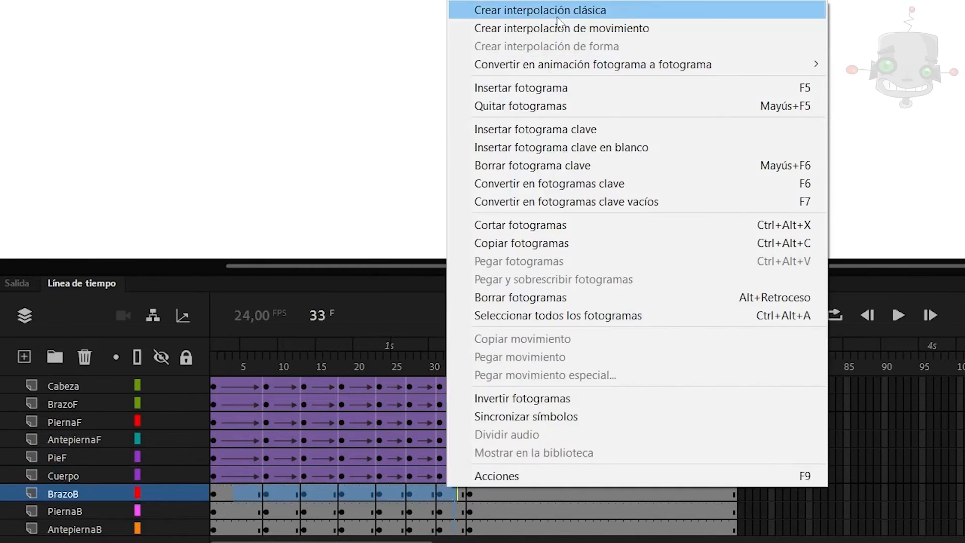
{"action": "left_click", "coordinate": [553, 6]}
{"action": "left_click_drag", "start_coordinate": [228, 511], "coordinate": [450, 512]}
{"action": "right_click", "coordinate": [450, 511]}
{"action": "left_click", "coordinate": [542, 38]}
Create classic tweens between all keyframes up to frame 35 on the AntepiernaB and PieB layers, and return to frame 1.
{"action": "scroll", "coordinate": [302, 478], "scroll_direction": "down", "scroll_amount": 1}
{"action": "left_click_drag", "start_coordinate": [229, 493], "coordinate": [450, 494]}
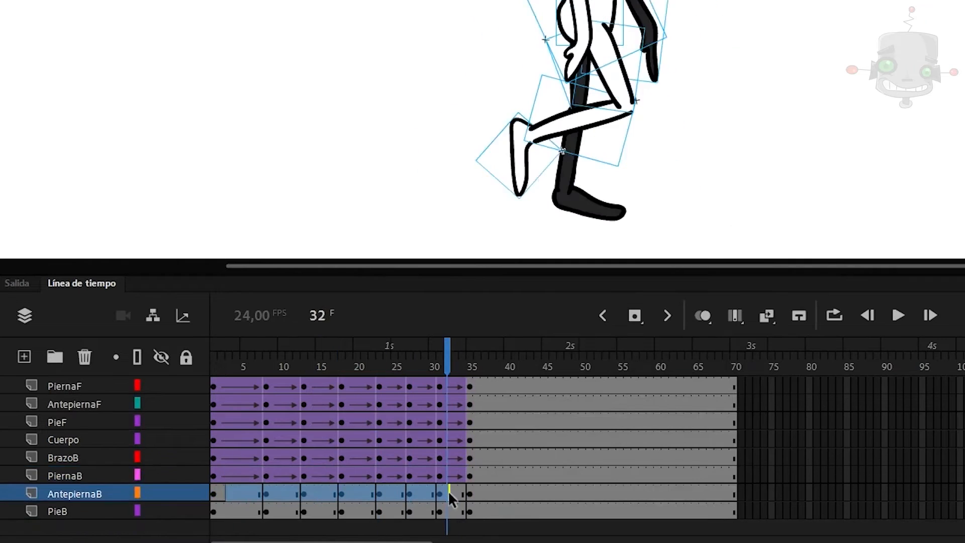
{"action": "right_click", "coordinate": [450, 493]}
{"action": "left_click", "coordinate": [553, 11]}
{"action": "left_click_drag", "start_coordinate": [229, 511], "coordinate": [450, 511]}
{"action": "right_click", "coordinate": [450, 512]}
{"action": "left_click", "coordinate": [533, 31]}
{"action": "left_click", "coordinate": [211, 355]}
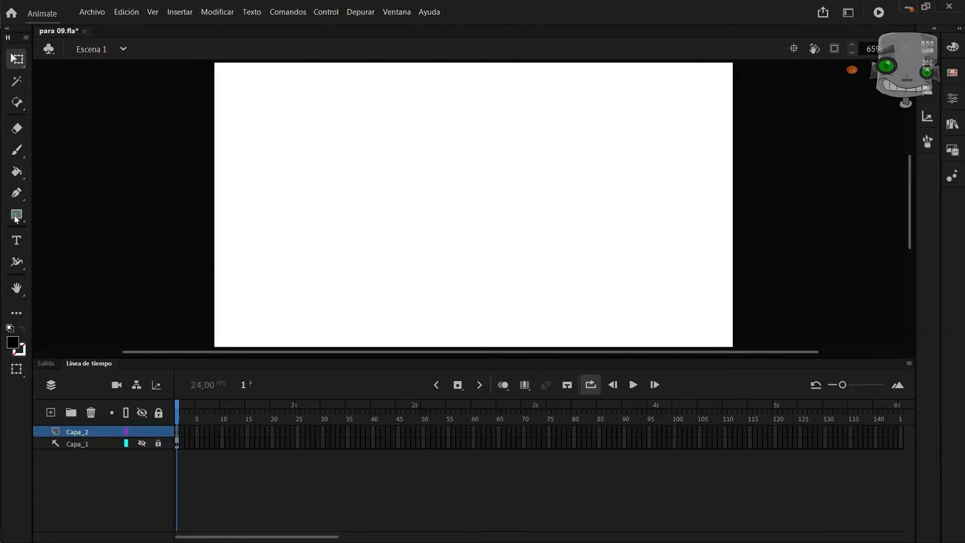
In Escena 1, draw a horizontal ground line on Capa_2 and place the Caminata symbol near the stage's left edge on Capa_3.
{"action": "left_click", "coordinate": [14, 217]}
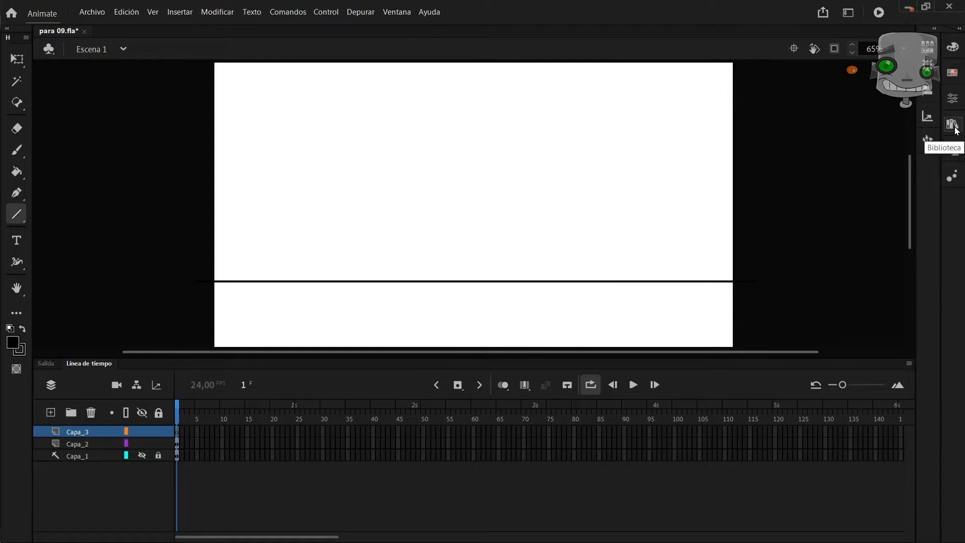
{"action": "left_click", "coordinate": [953, 126]}
{"action": "left_click_drag", "start_coordinate": [829, 166], "coordinate": [273, 174]}
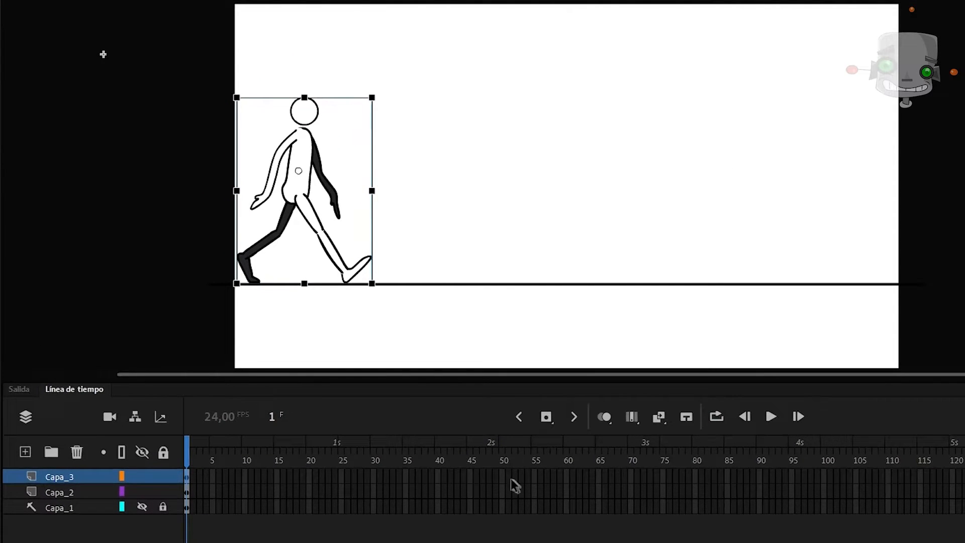
Extend Capa_3 and Capa_2 to frame 50 and preview the start of the walk.
{"action": "left_click_drag", "start_coordinate": [511, 479], "coordinate": [502, 493]}
{"action": "key", "text": "F5"}
{"action": "left_click", "coordinate": [216, 443]}
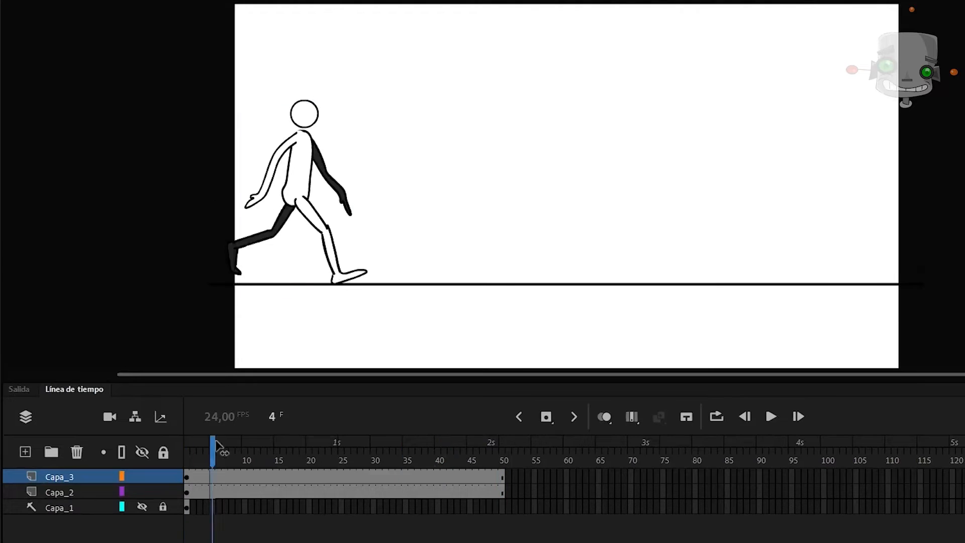
{"action": "left_click_drag", "start_coordinate": [216, 443], "coordinate": [187, 445]}
Create a motion tween on Capa_3, move the walking figure to the stage's right side at frame 50, and play it.
{"action": "right_click", "coordinate": [206, 475]}
{"action": "left_click", "coordinate": [363, 82]}
{"action": "left_click", "coordinate": [502, 448]}
{"action": "left_click_drag", "start_coordinate": [307, 203], "coordinate": [828, 196]}
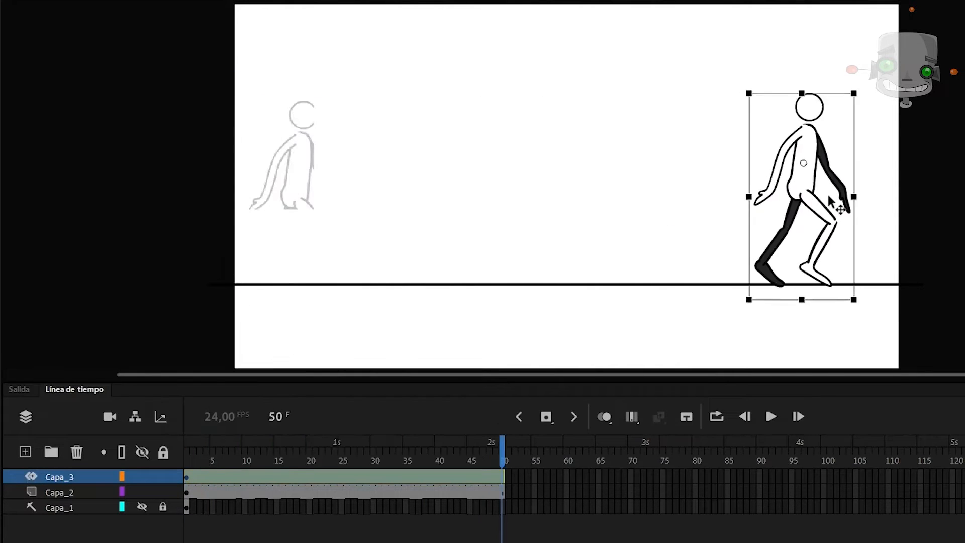
{"action": "key", "text": "Return"}
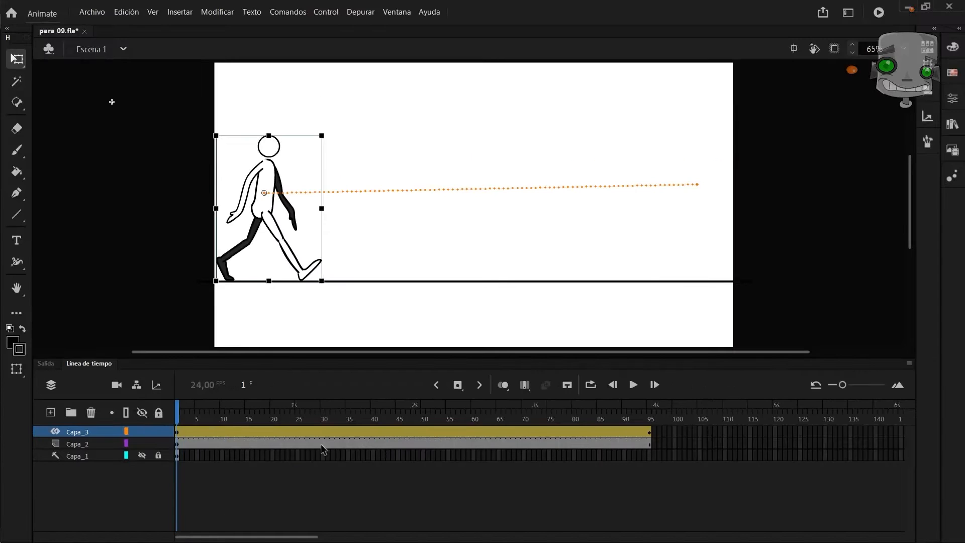
Play the walking figure's motion tween across the stage in Escena 1 two times.
{"action": "key", "text": "Return"}
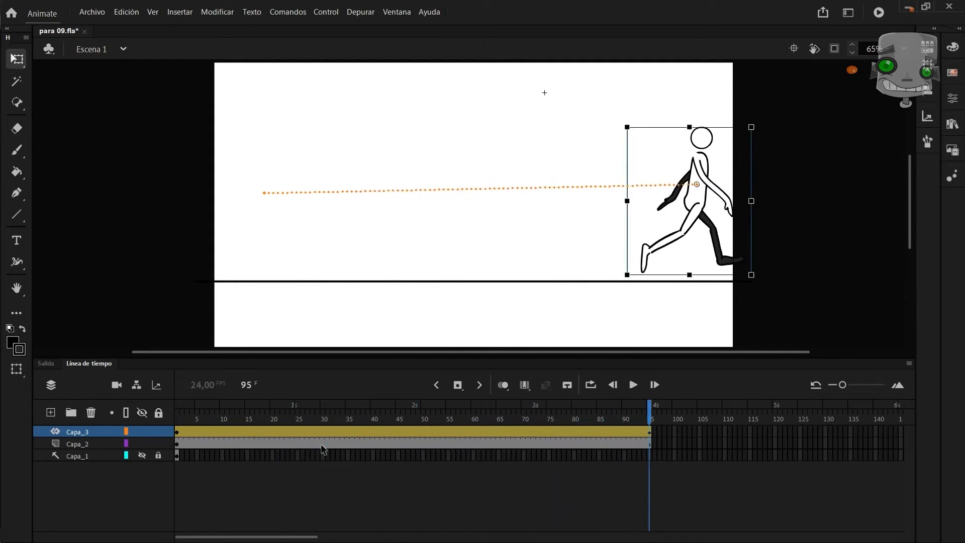
{"action": "key", "text": "Return"}
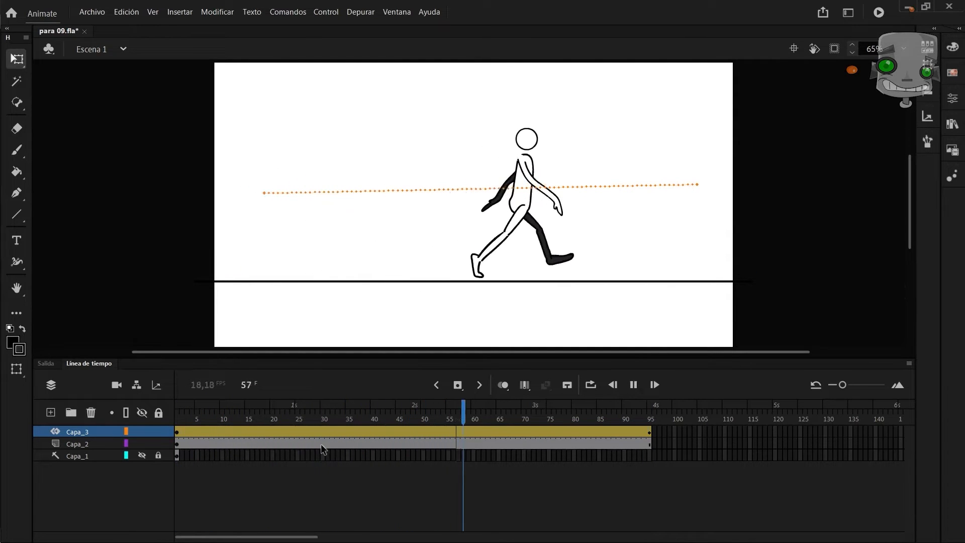
{"action": "left_click", "coordinate": [86, 444]}
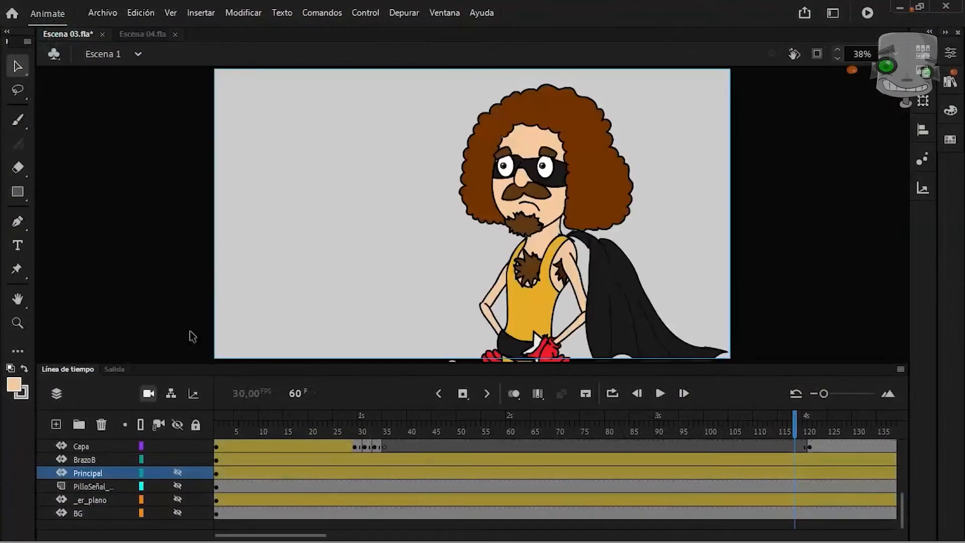
In Escena 03.fla, scrub through the caped character's animation from the first frames and examine its layers' keyframes and tweens.
{"action": "left_click", "coordinate": [219, 427]}
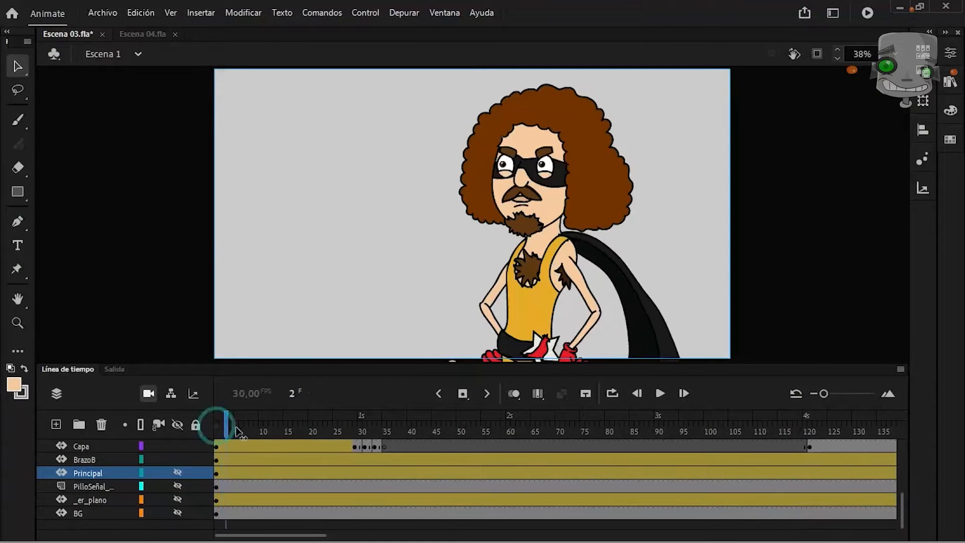
{"action": "left_click_drag", "start_coordinate": [265, 437], "coordinate": [553, 463]}
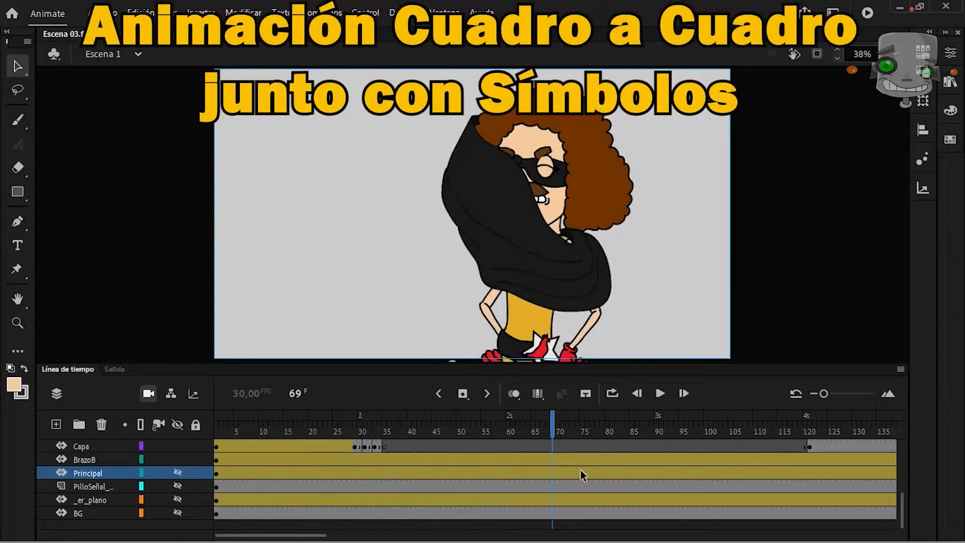
{"action": "scroll", "coordinate": [581, 475], "scroll_direction": "up", "scroll_amount": 3}
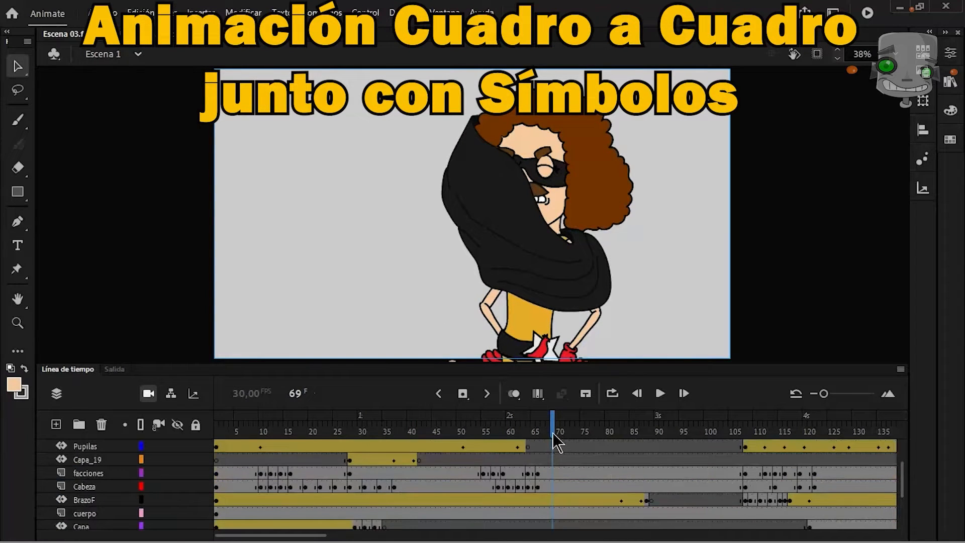
{"action": "left_click_drag", "start_coordinate": [558, 438], "coordinate": [849, 472]}
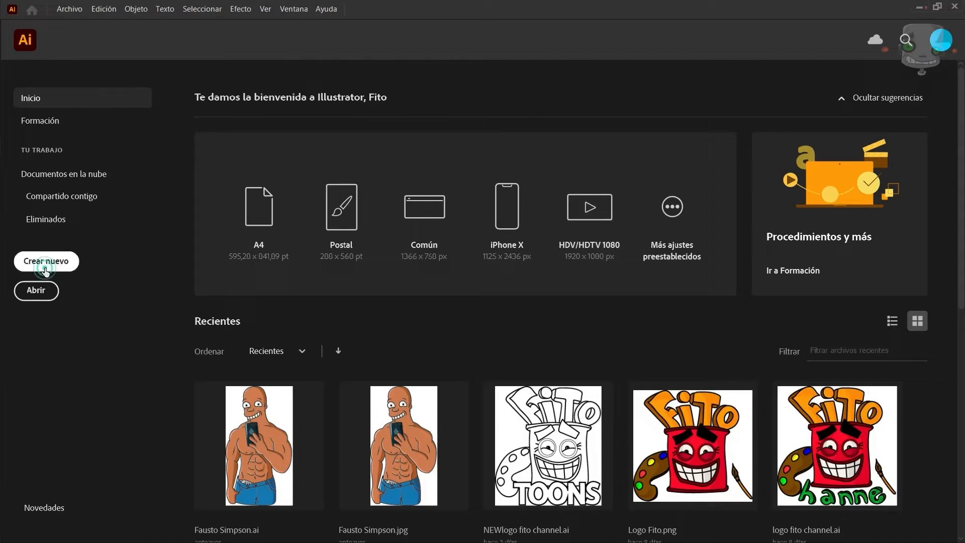
Switch to Illustrator, start a new document from the 1080 x 1920 px preset and name it Fitotec.
{"action": "left_click", "coordinate": [45, 269]}
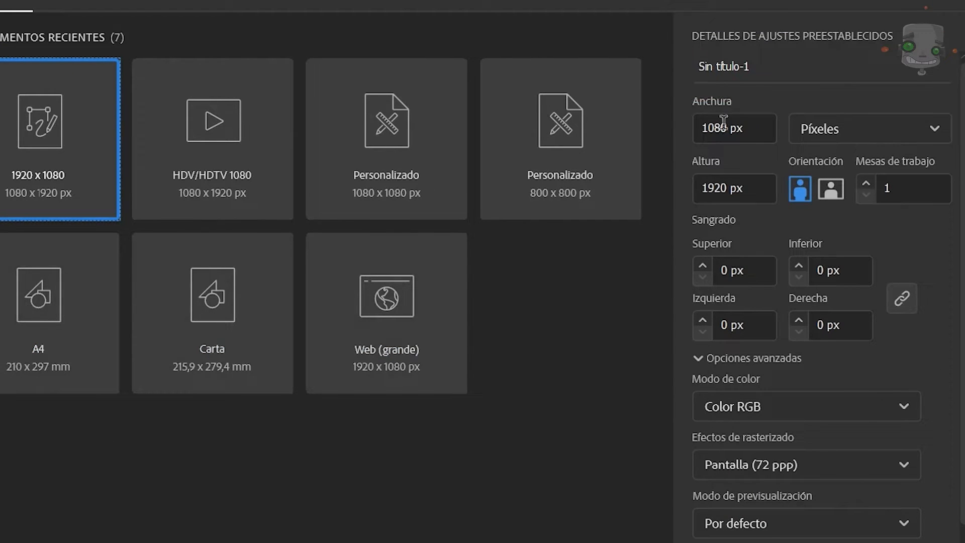
{"action": "key", "text": "BackSpace"}
{"action": "key", "text": "BackSpace"}
{"action": "key", "text": "BackSpace"}
{"action": "key", "text": "BackSpace"}
{"action": "key", "text": "BackSpace"}
{"action": "key", "text": "BackSpace"}
{"action": "key", "text": "BackSpace"}
{"action": "key", "text": "BackSpace"}
{"action": "key", "text": "BackSpace"}
{"action": "key", "text": "BackSpace"}
{"action": "key", "text": "BackSpace"}
{"action": "key", "text": "BackSpace"}
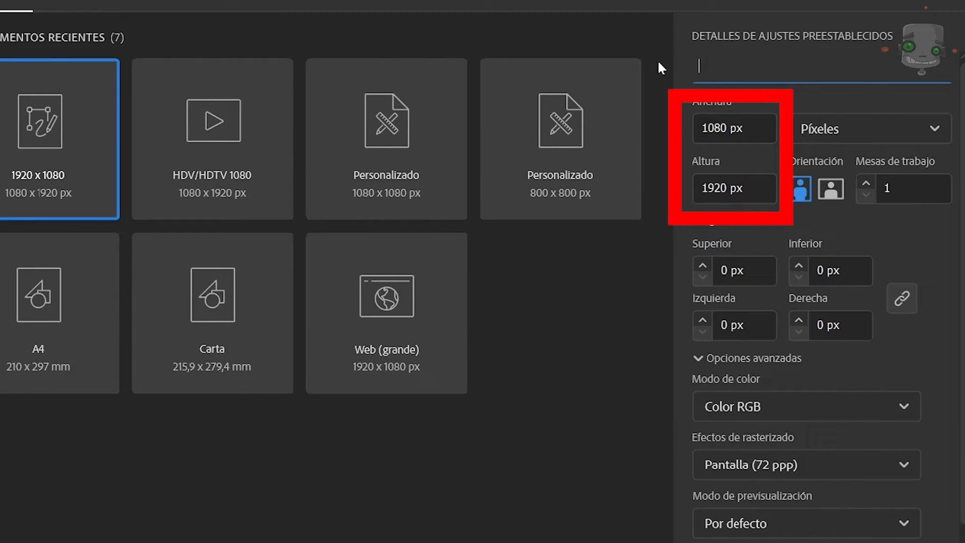
{"action": "type", "text": "Fitotec"}
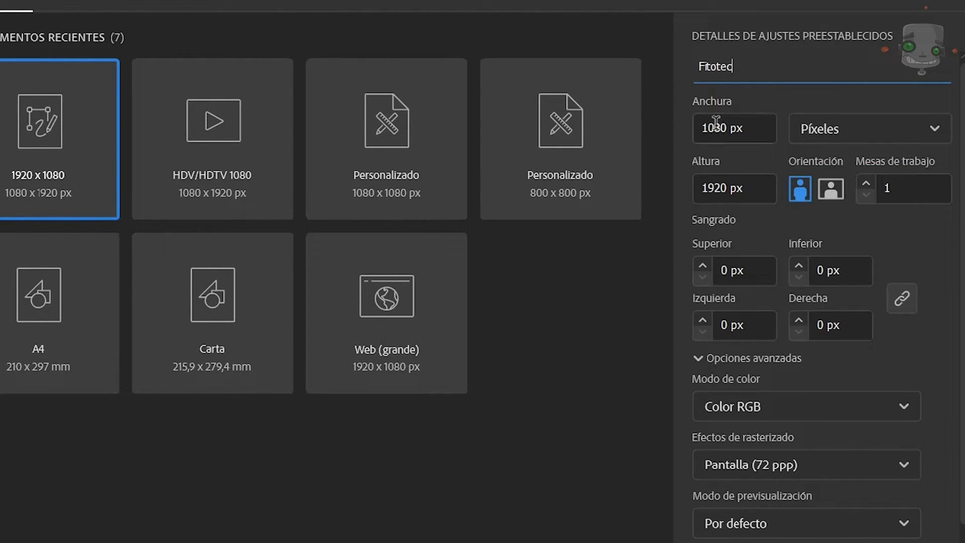
Choose Píxeles as the new document's unit and set its width to 1920 px.
{"action": "left_click", "coordinate": [914, 134]}
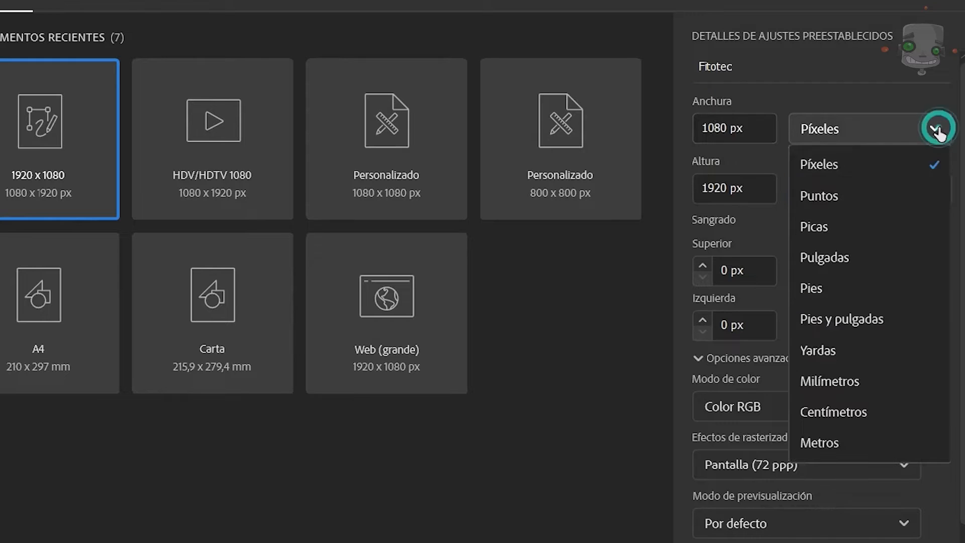
{"action": "left_click", "coordinate": [899, 167]}
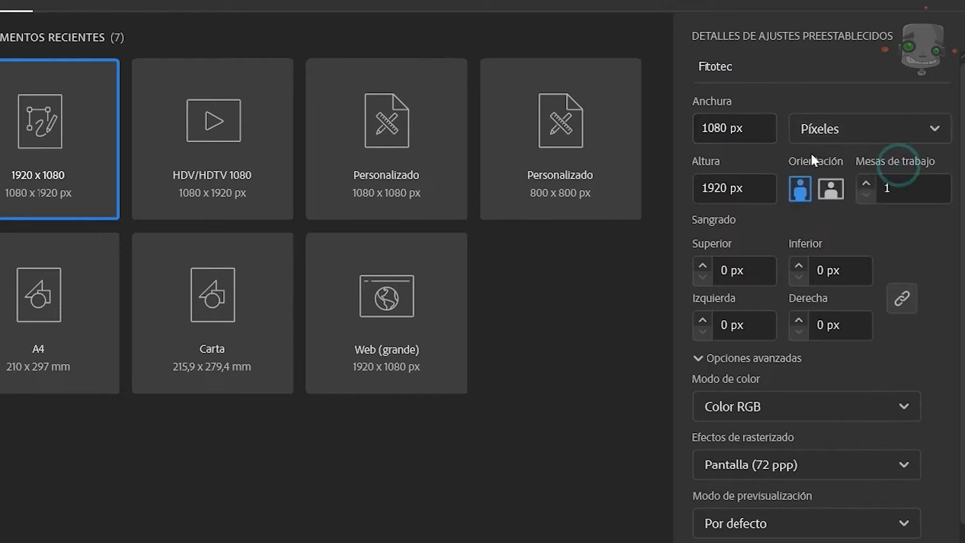
{"action": "key", "text": "BackSpace"}
{"action": "key", "text": "BackSpace"}
{"action": "key", "text": "BackSpace"}
{"action": "key", "text": "BackSpace"}
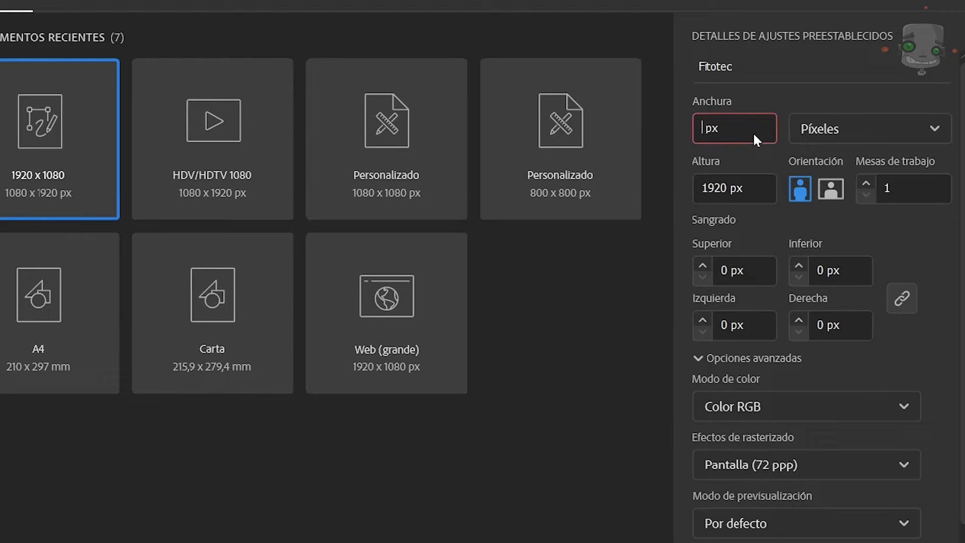
{"action": "type", "text": "1920"}
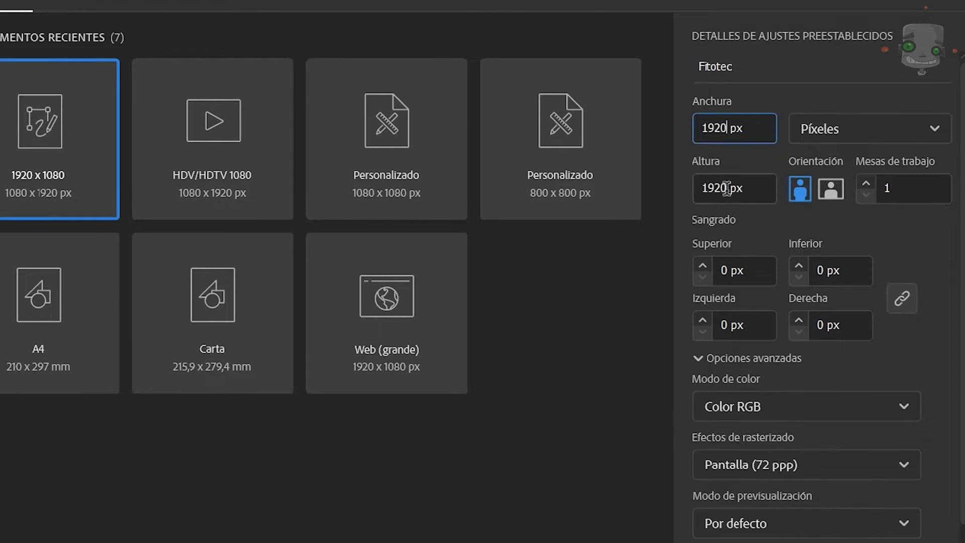
Set the document's height to 1080 px, switch it to portrait orientation and create it.
{"action": "key", "text": "BackSpace"}
{"action": "key", "text": "BackSpace"}
{"action": "key", "text": "BackSpace"}
{"action": "type", "text": "08"}
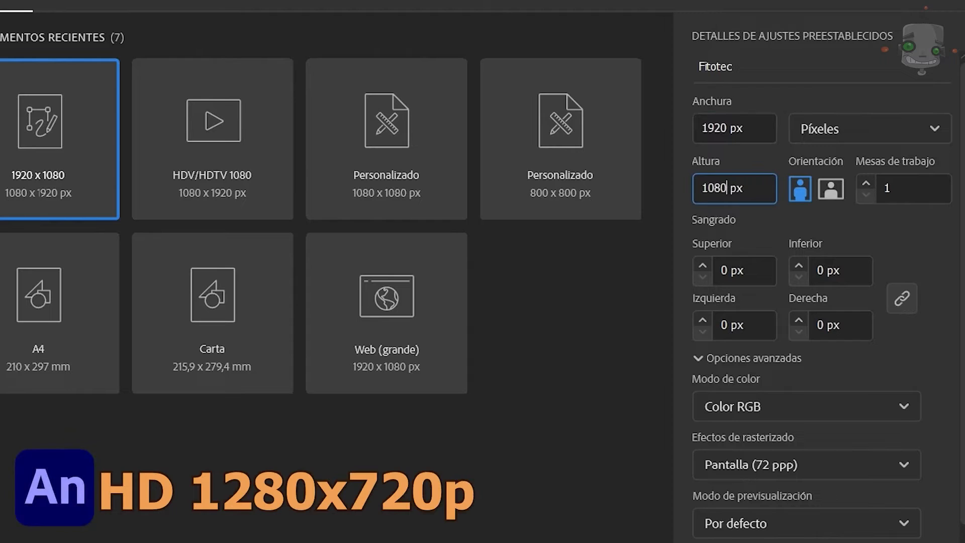
{"action": "left_click", "coordinate": [808, 193]}
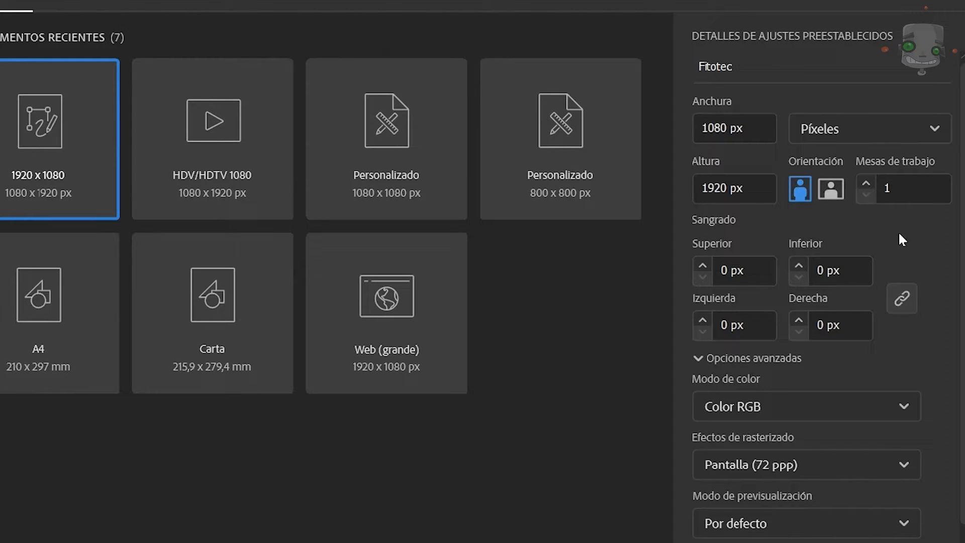
{"action": "scroll", "coordinate": [922, 291], "scroll_direction": "down", "scroll_amount": 1}
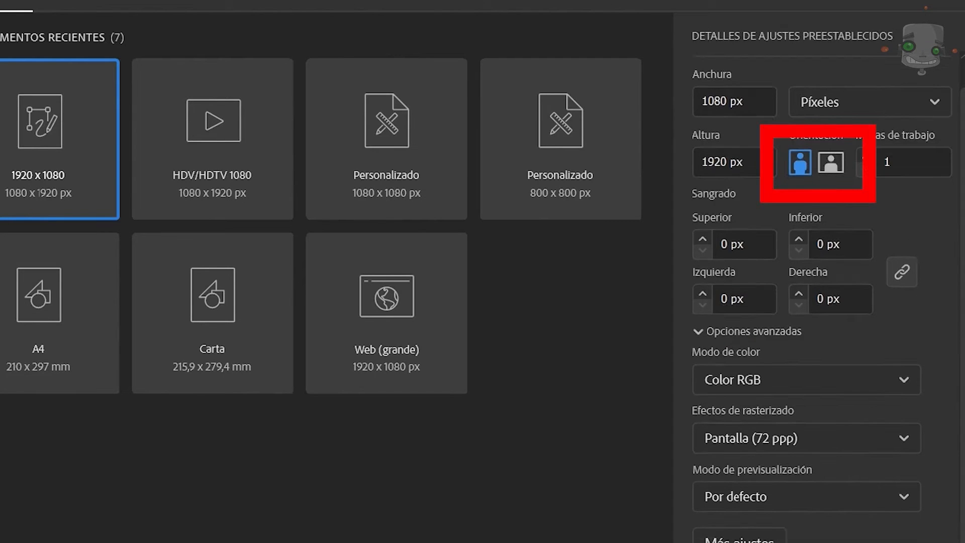
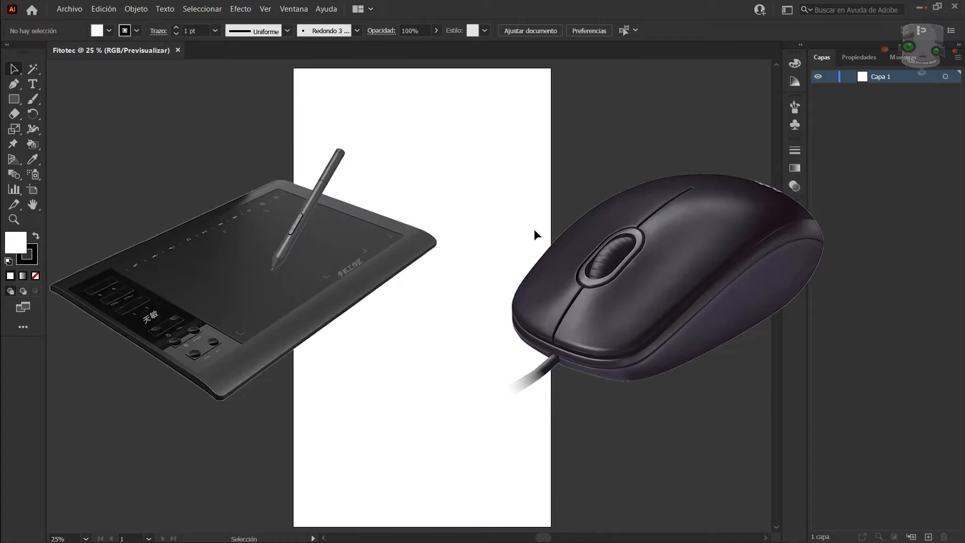
Draw an S near the artboard's top with the Pincel tool and a smaller S beside it with the Lápiz tool.
{"action": "left_click", "coordinate": [34, 100]}
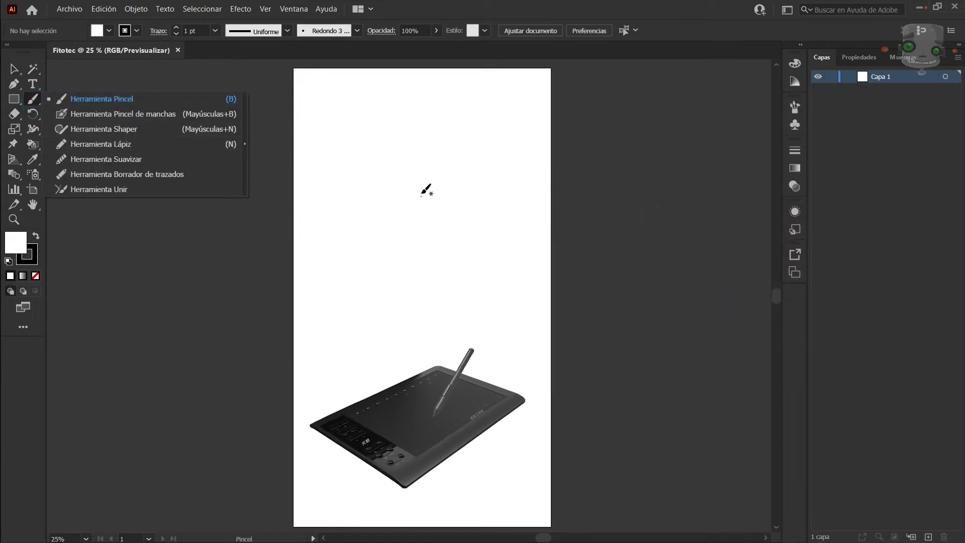
{"action": "mouse_move", "coordinate": [419, 132]}
{"action": "left_mouse_down"}
{"action": "mouse_move", "coordinate": [369, 138]}
{"action": "mouse_move", "coordinate": [410, 192]}
{"action": "mouse_move", "coordinate": [357, 192]}
{"action": "left_mouse_up"}
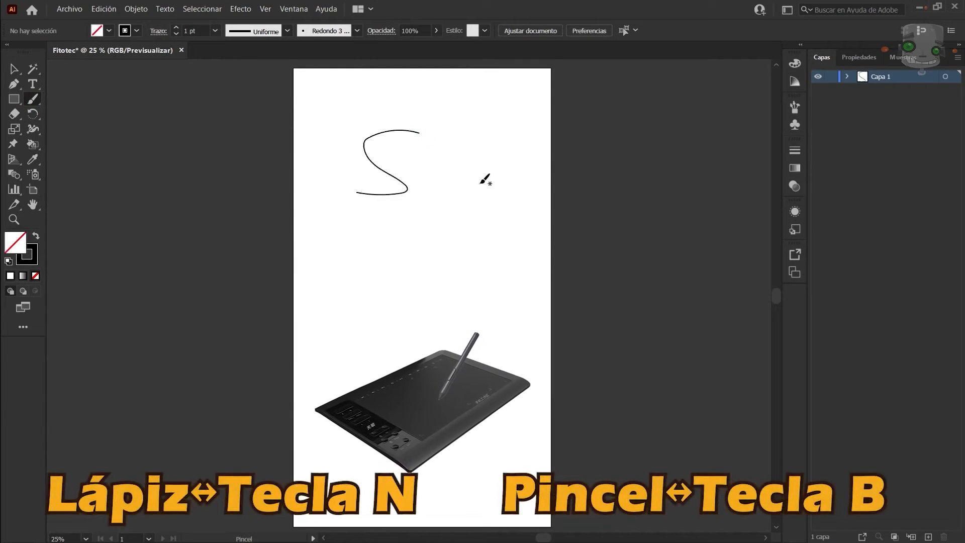
{"action": "key", "text": "n"}
{"action": "mouse_move", "coordinate": [497, 142]}
{"action": "left_mouse_down"}
{"action": "mouse_move", "coordinate": [473, 146]}
{"action": "mouse_move", "coordinate": [506, 174]}
{"action": "mouse_move", "coordinate": [447, 189]}
{"action": "left_mouse_up"}
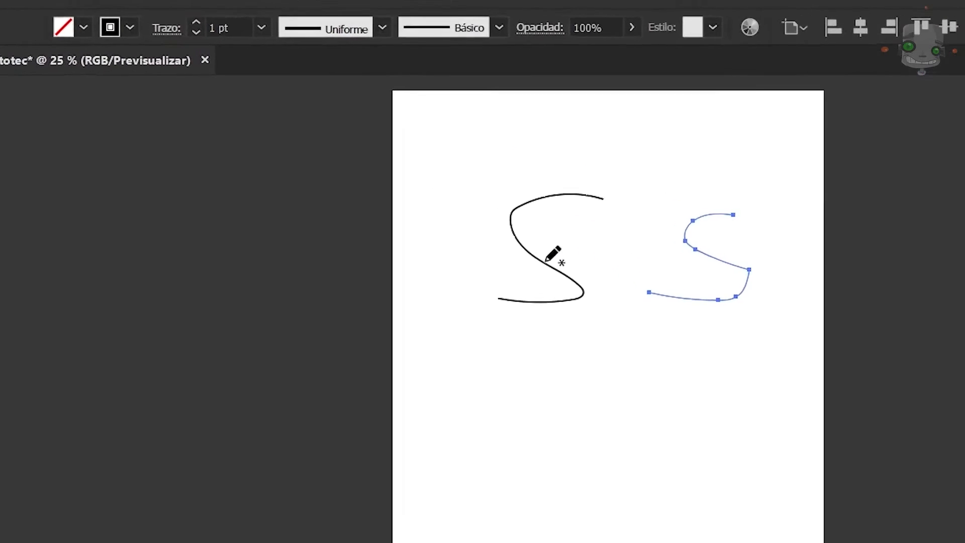
With the Pincel tool active, review the available stroke colours, stroke weights and brush definitions.
{"action": "key", "text": "b"}
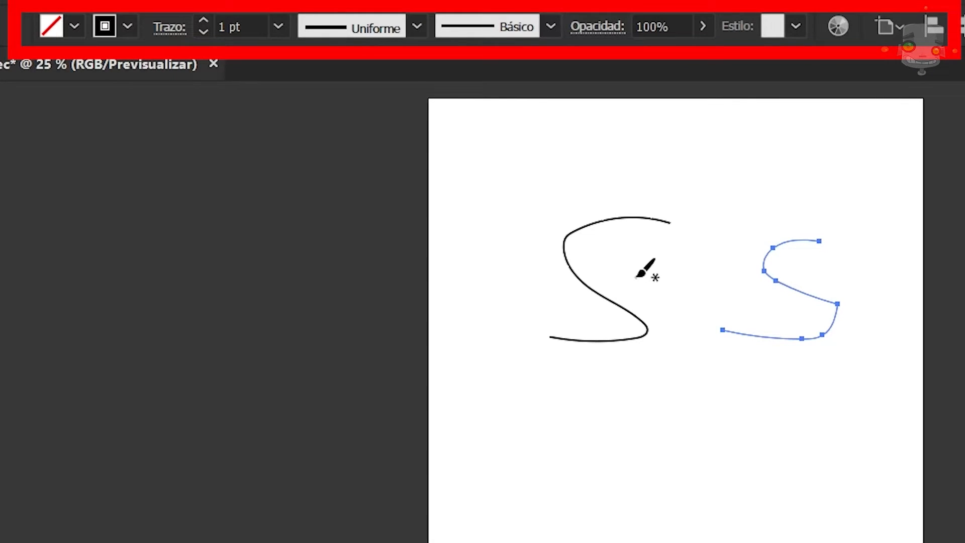
{"action": "left_click", "coordinate": [127, 26]}
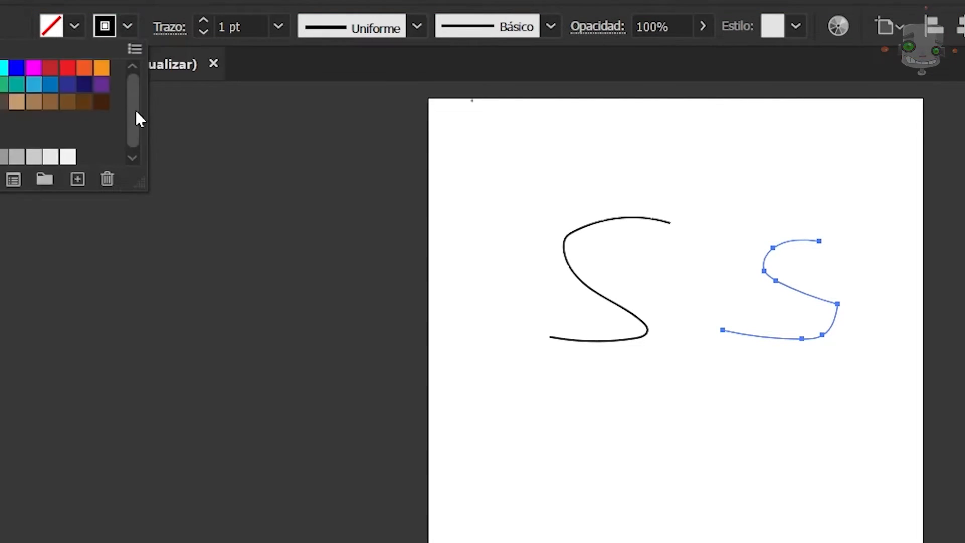
{"action": "left_click", "coordinate": [282, 29]}
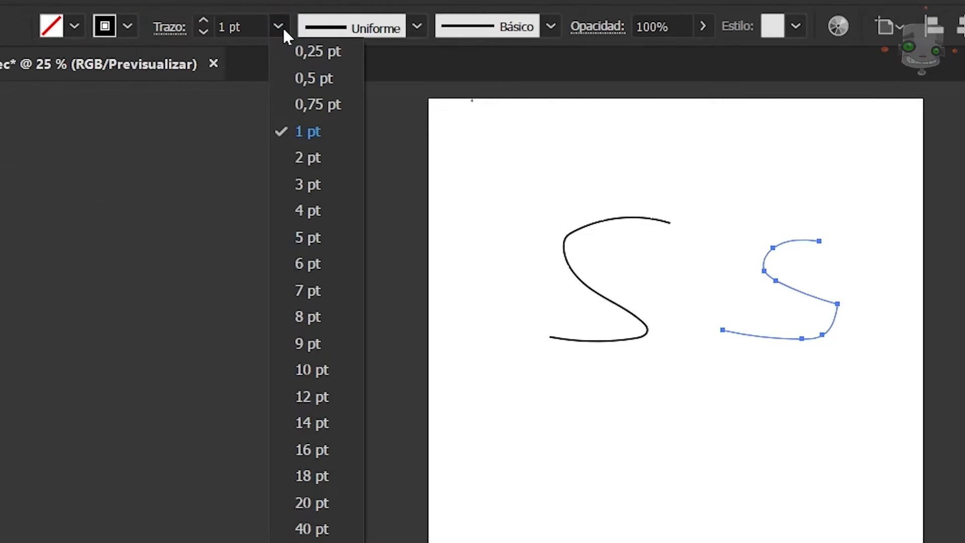
{"action": "left_click", "coordinate": [551, 26]}
{"action": "scroll", "coordinate": [550, 161], "scroll_direction": "down", "scroll_amount": 2}
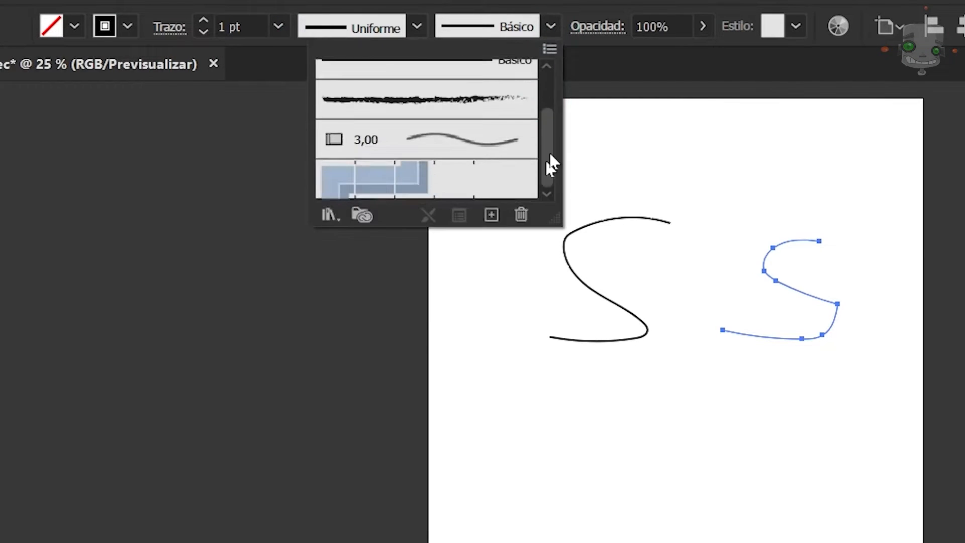
{"action": "scroll", "coordinate": [551, 164], "scroll_direction": "up", "scroll_amount": 2}
{"action": "left_click", "coordinate": [610, 46]}
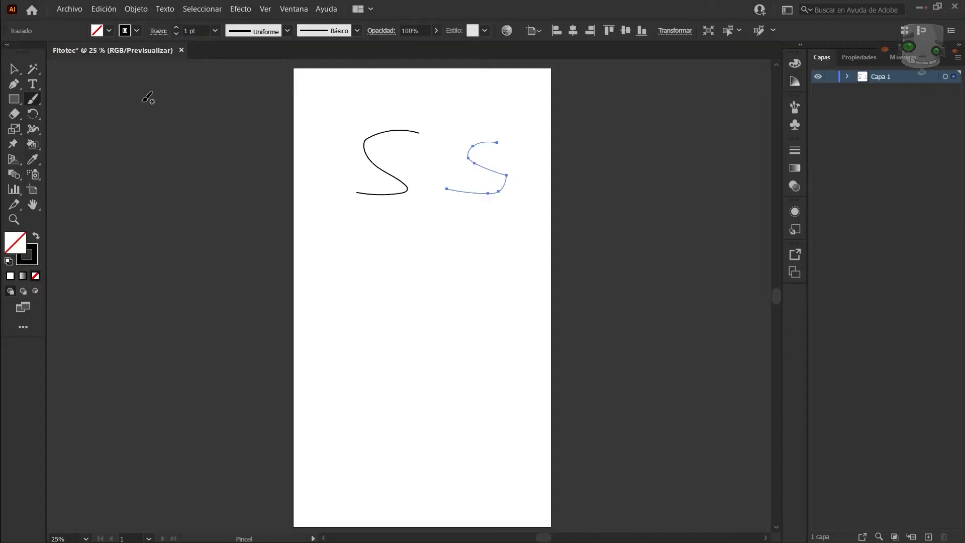
Erase the lower half of the larger S with the Eraser tool and clear the selection.
{"action": "key", "text": "shift+e"}
{"action": "left_click_drag", "start_coordinate": [568, 298], "coordinate": [601, 247]}
{"action": "mouse_move", "coordinate": [383, 147]}
{"action": "left_mouse_down"}
{"action": "mouse_move", "coordinate": [356, 191]}
{"action": "mouse_move", "coordinate": [406, 187]}
{"action": "left_mouse_up"}
{"action": "left_click", "coordinate": [412, 233], "text": "ctrl"}
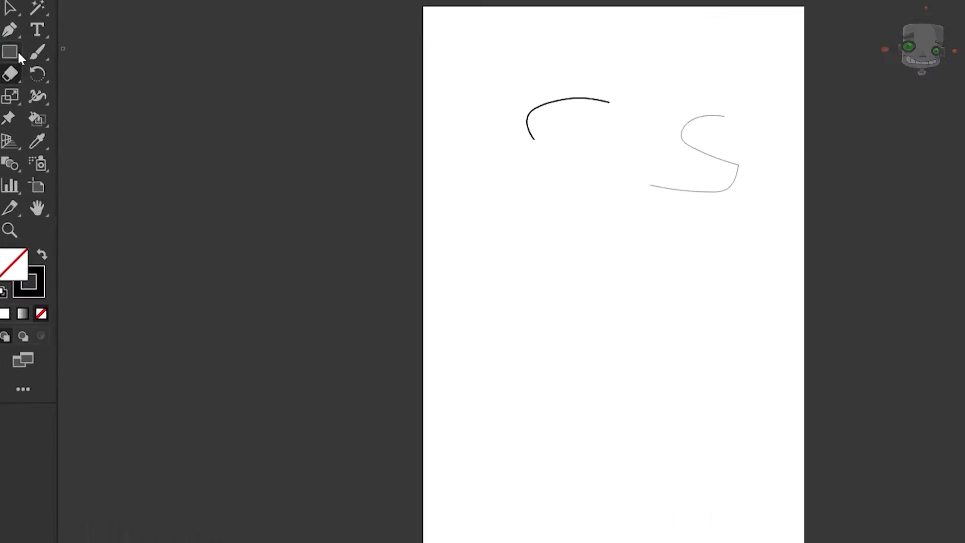
Draw a square with a cyan fill and a red stroke below the partly erased S, and deselect it.
{"action": "left_click", "coordinate": [15, 101]}
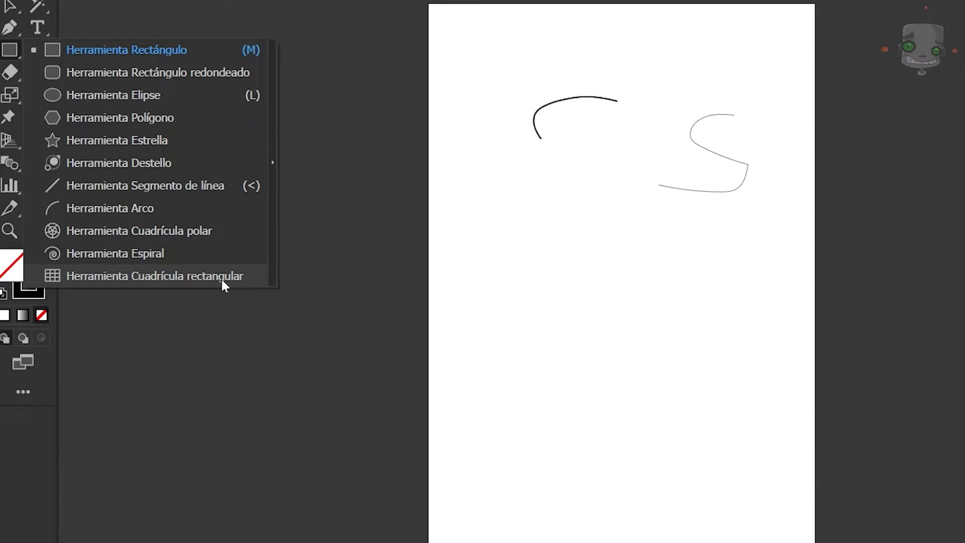
{"action": "left_click_drag", "start_coordinate": [480, 173], "coordinate": [608, 301]}
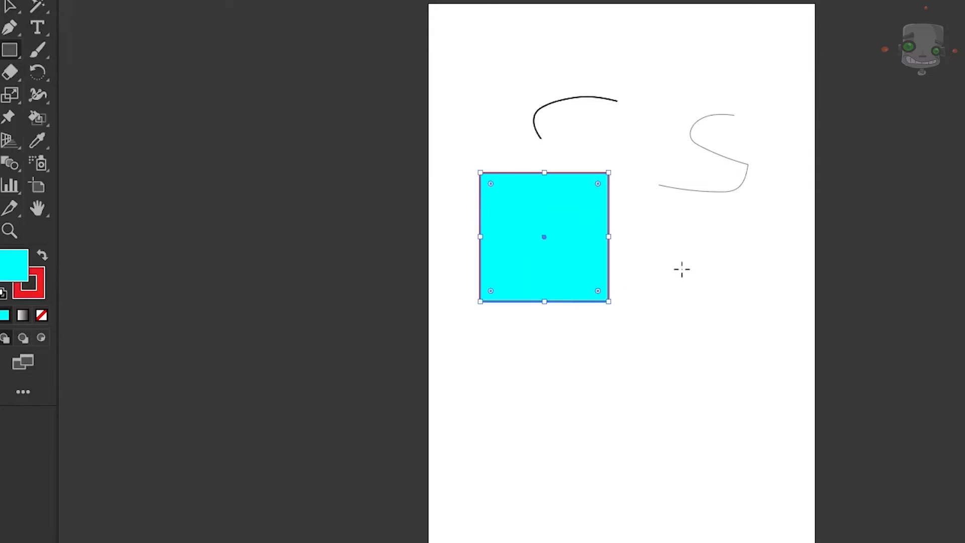
{"action": "key", "text": "v"}
{"action": "left_click", "coordinate": [785, 300]}
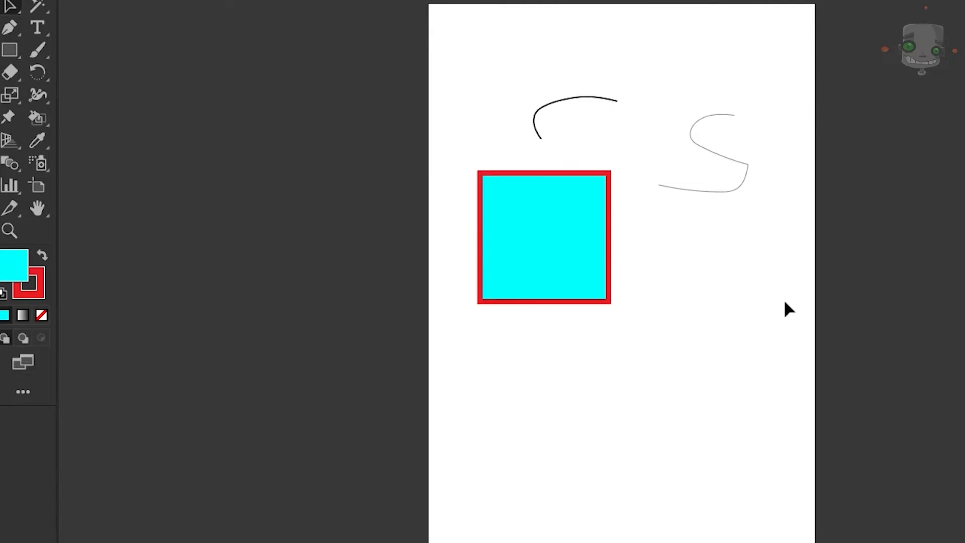
Select the cyan square, remove its fill and deselect it.
{"action": "key", "text": "ctrl+plus"}
{"action": "key", "text": "ctrl+plus"}
{"action": "left_click", "coordinate": [382, 374]}
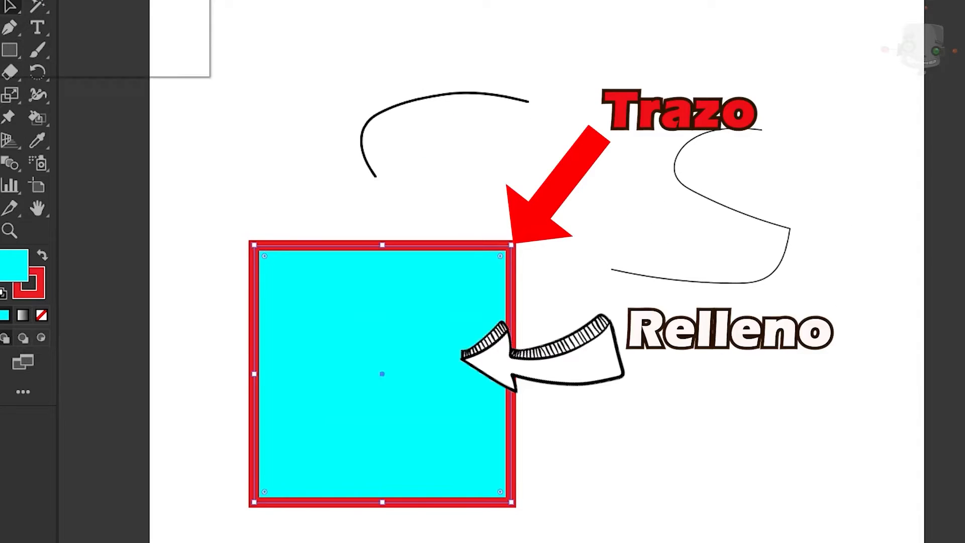
{"action": "key", "text": "slash"}
{"action": "left_click", "coordinate": [598, 185]}
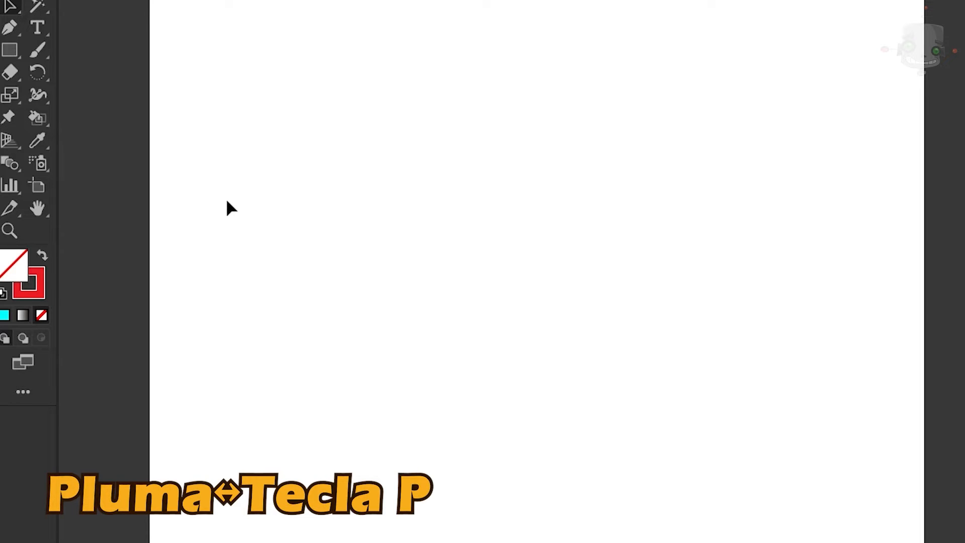
Draw a closed path with the Pen tool, combining straight segments along the upper edge with curved segments around the lower part.
{"action": "key", "text": "p"}
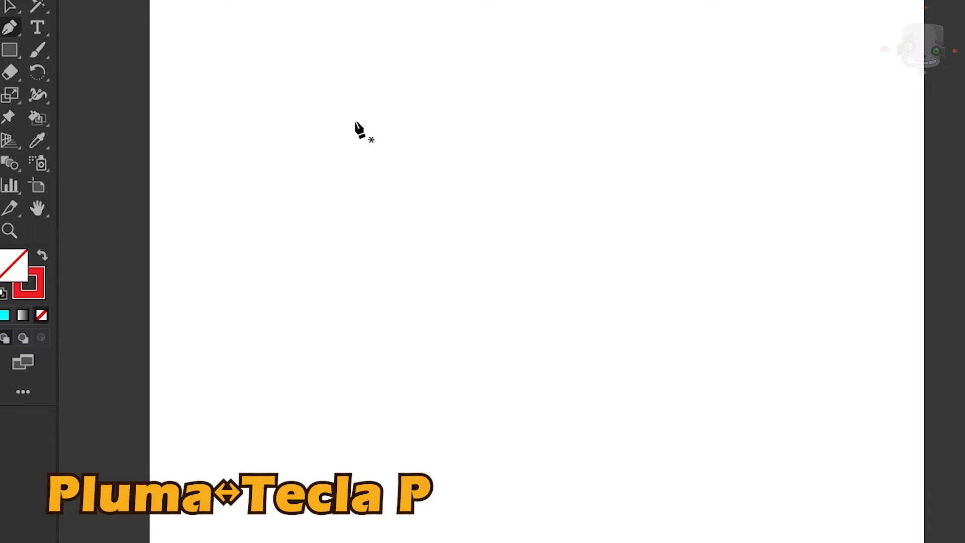
{"action": "left_click", "coordinate": [250, 184]}
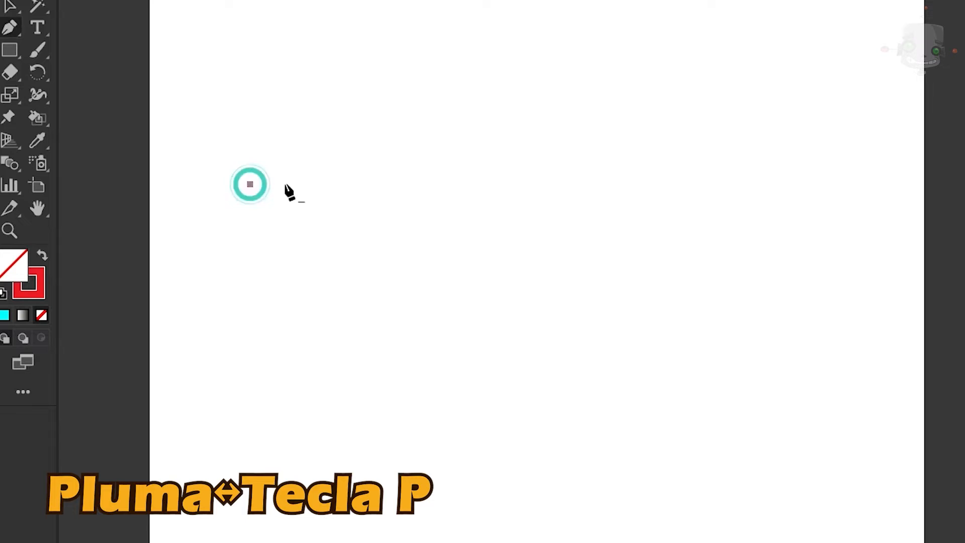
{"action": "left_click", "coordinate": [579, 184]}
{"action": "left_click", "coordinate": [648, 247]}
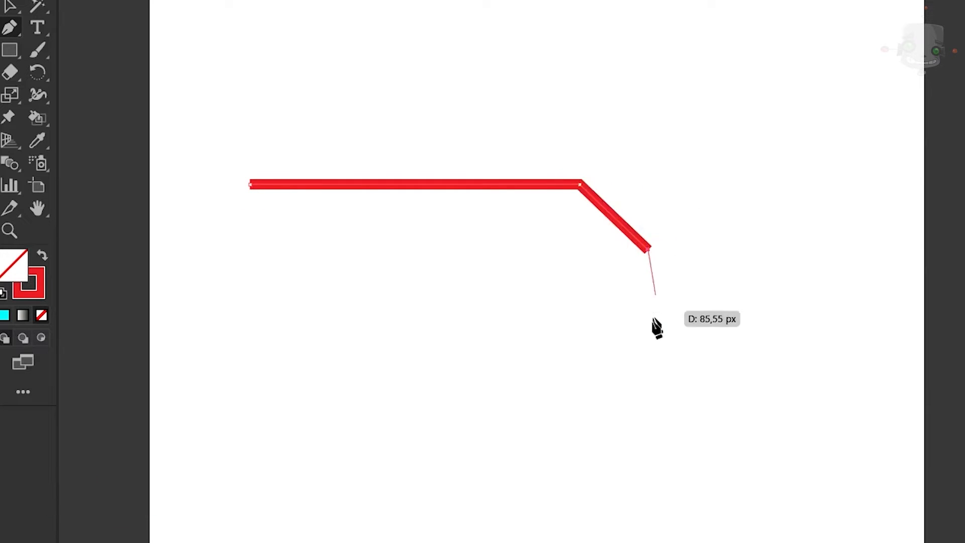
{"action": "left_click_drag", "start_coordinate": [649, 395], "coordinate": [557, 470]}
{"action": "left_click_drag", "start_coordinate": [458, 436], "coordinate": [401, 342]}
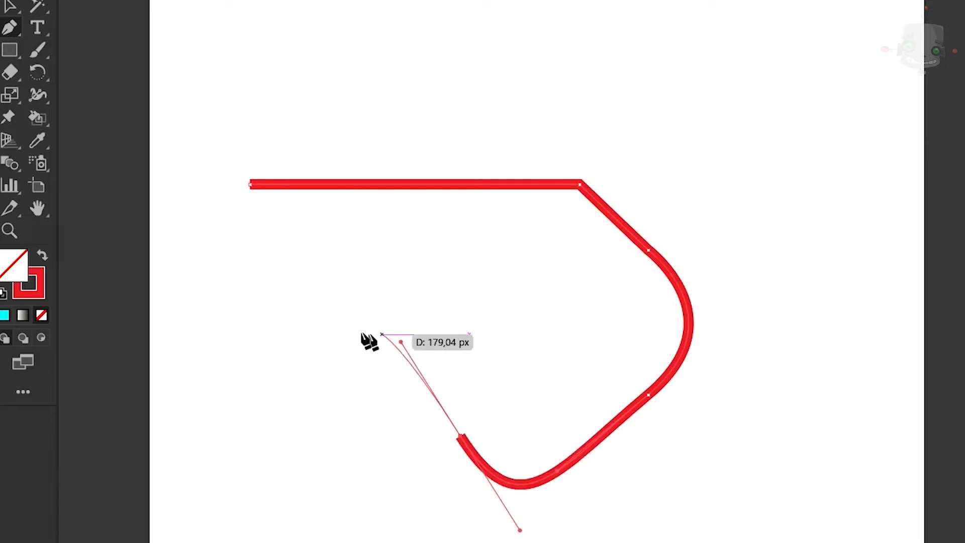
{"action": "left_click", "coordinate": [250, 252]}
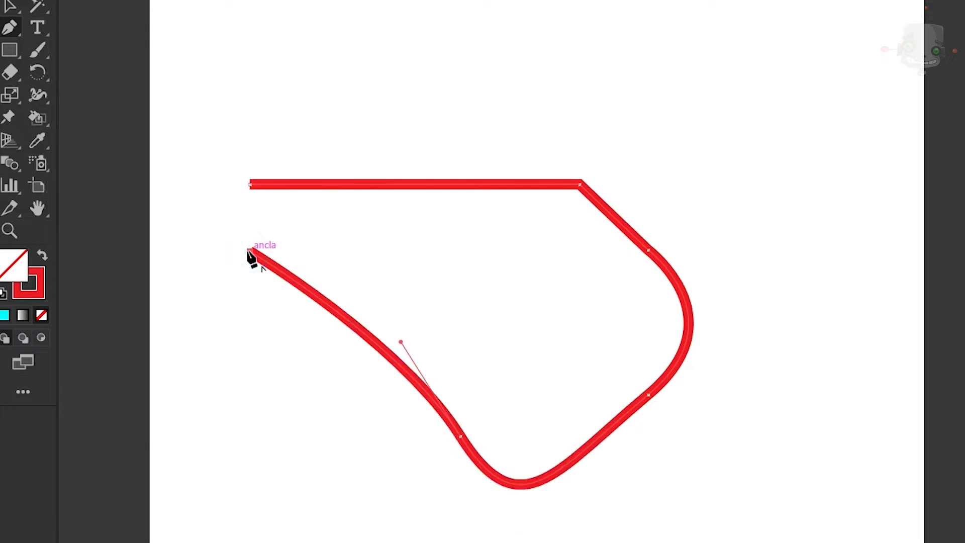
{"action": "left_click", "coordinate": [251, 185]}
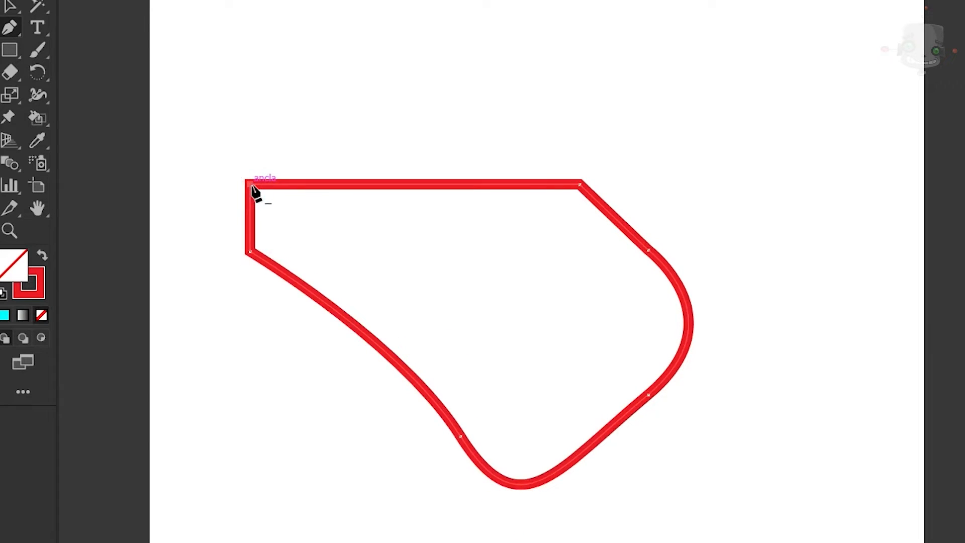
{"action": "key", "text": "v"}
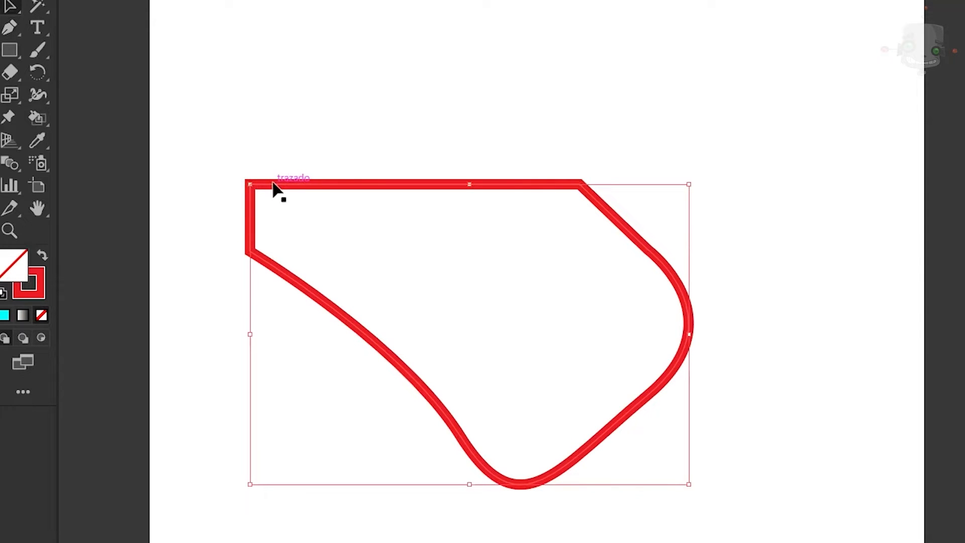
Fill the closed Pen path with cyan.
{"action": "left_click", "coordinate": [835, 195]}
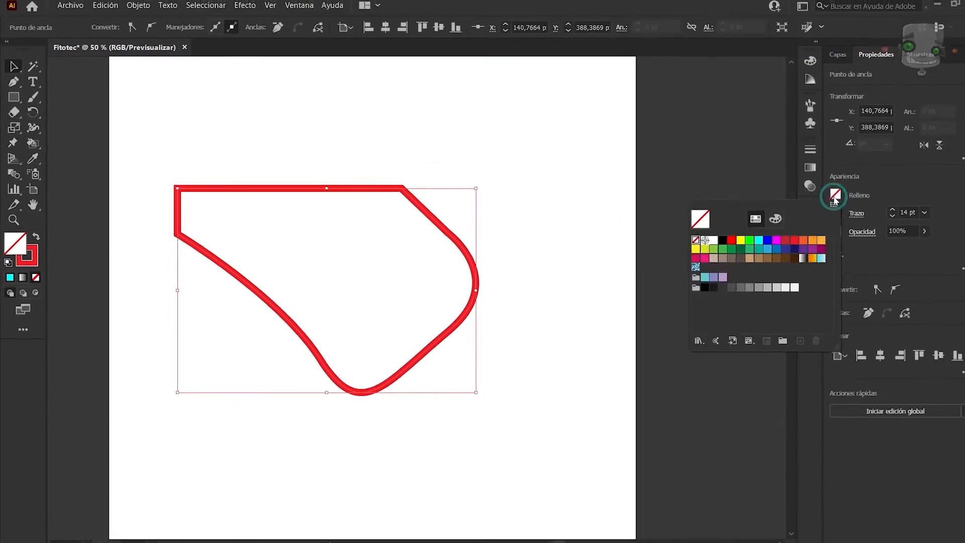
{"action": "left_click", "coordinate": [759, 239]}
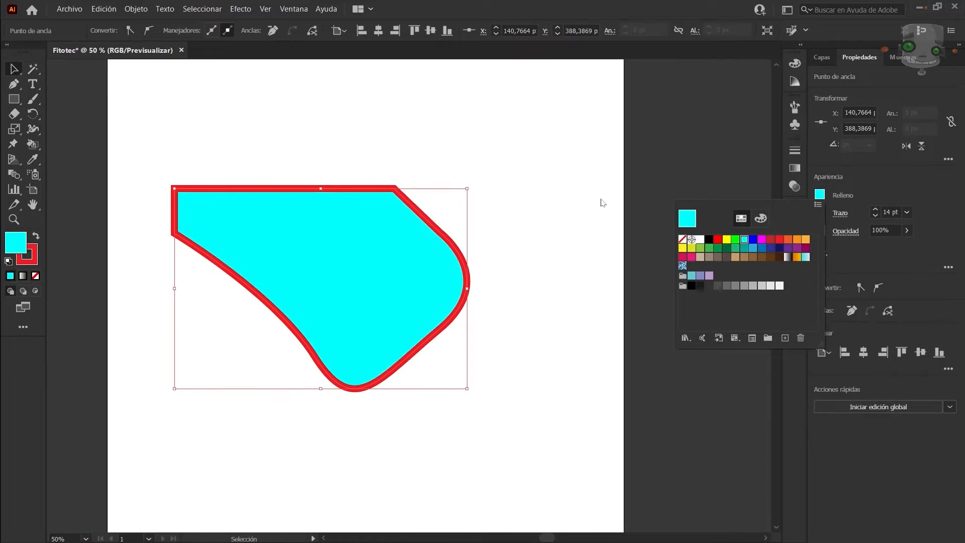
{"action": "left_click", "coordinate": [552, 189]}
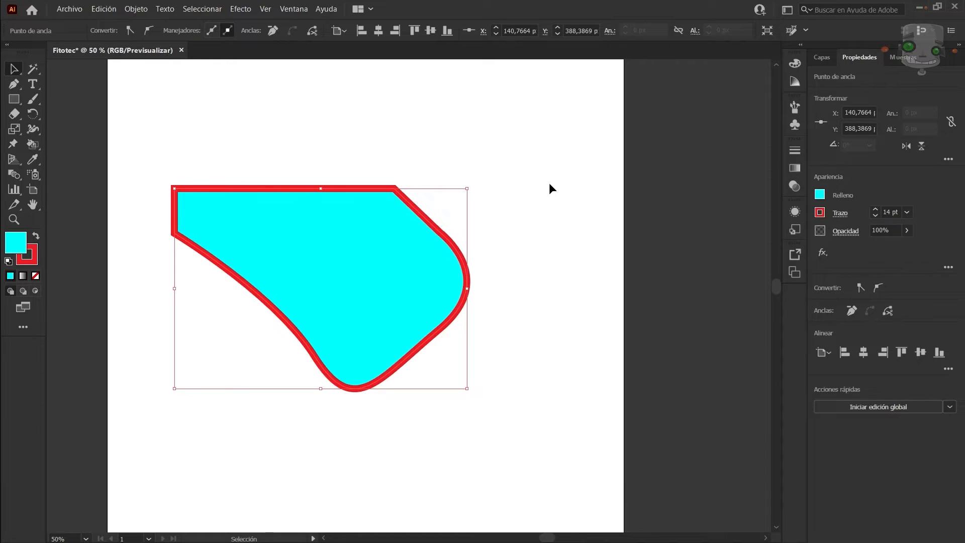
Draw three separate open straight lines with the Pen tool, two above the cyan shape and one diagonal beside it, and clear the selection.
{"action": "key", "text": "p"}
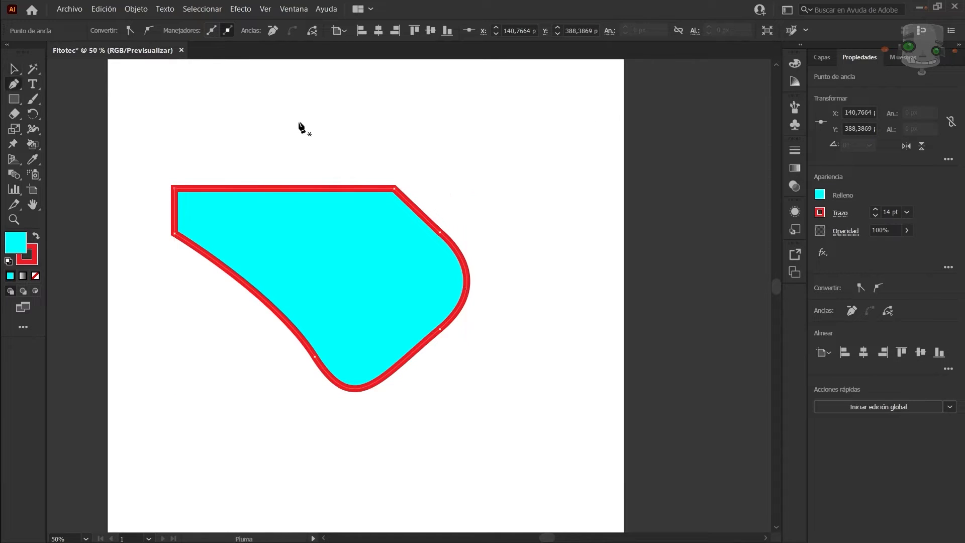
{"action": "left_click", "coordinate": [200, 117]}
{"action": "left_click", "coordinate": [376, 113]}
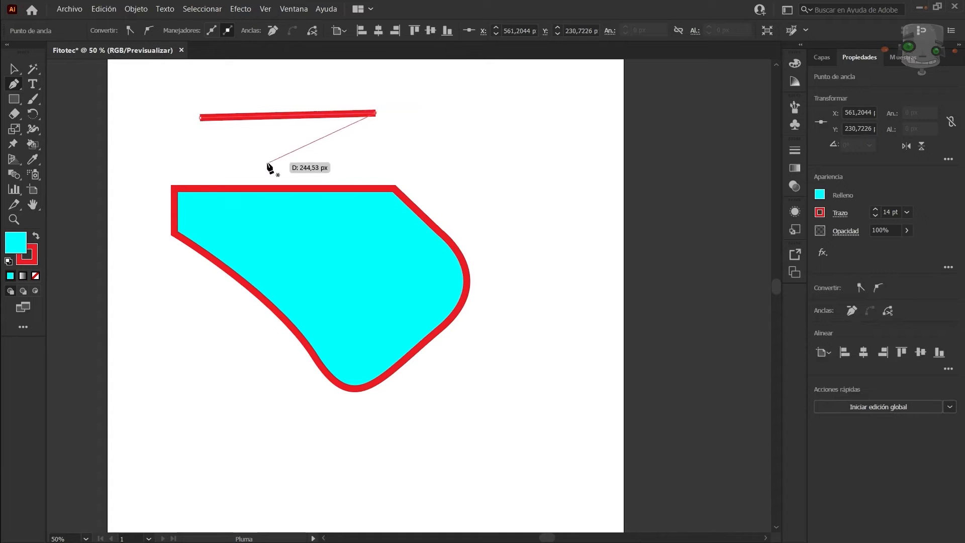
{"action": "key", "text": "Escape"}
{"action": "left_click", "coordinate": [240, 157]}
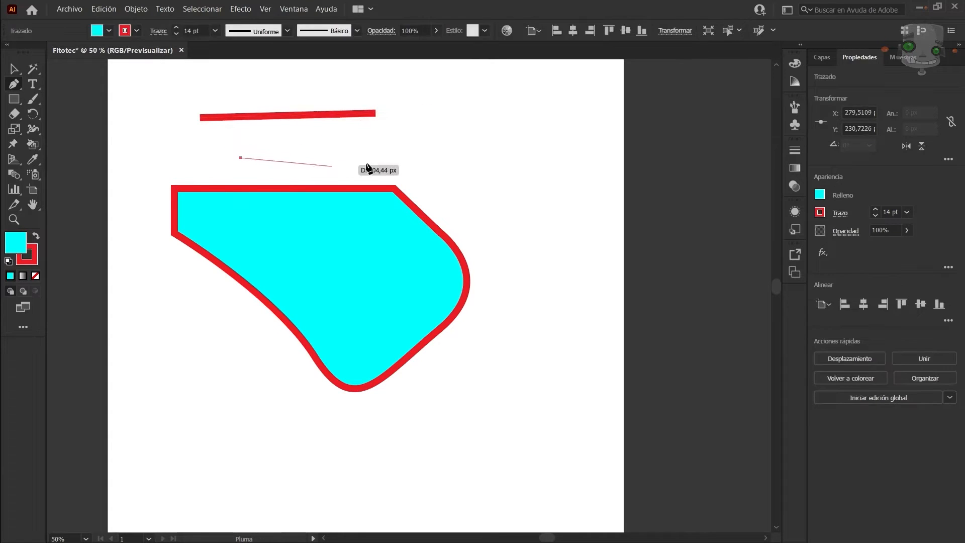
{"action": "left_click", "coordinate": [392, 154]}
{"action": "key", "text": "Escape"}
{"action": "left_click", "coordinate": [485, 197]}
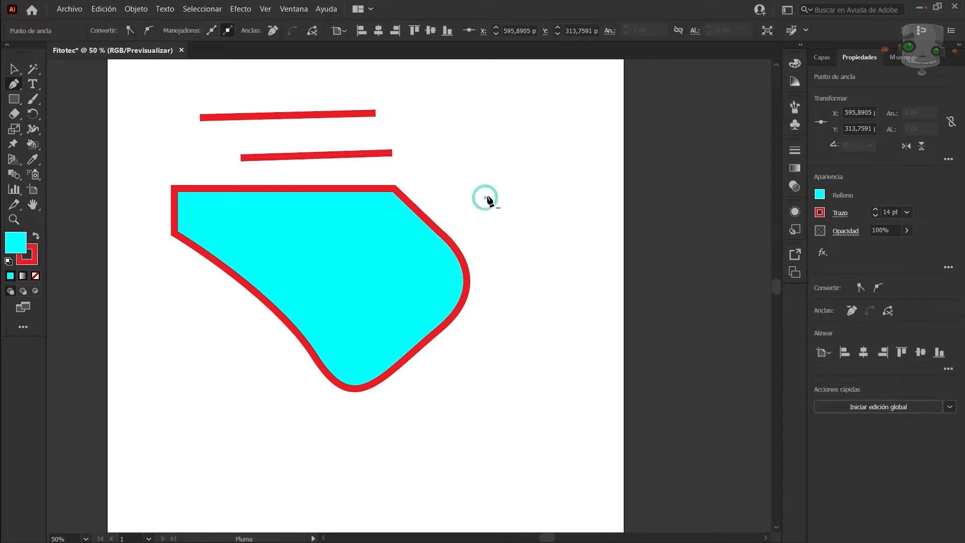
{"action": "left_click", "coordinate": [541, 123]}
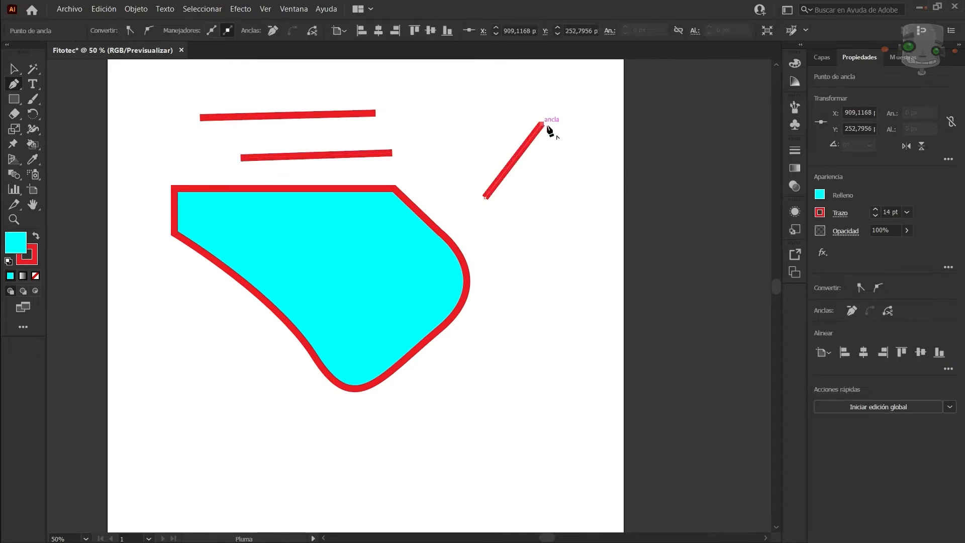
{"action": "key", "text": "Escape"}
{"action": "key", "text": "v"}
{"action": "left_click", "coordinate": [596, 191]}
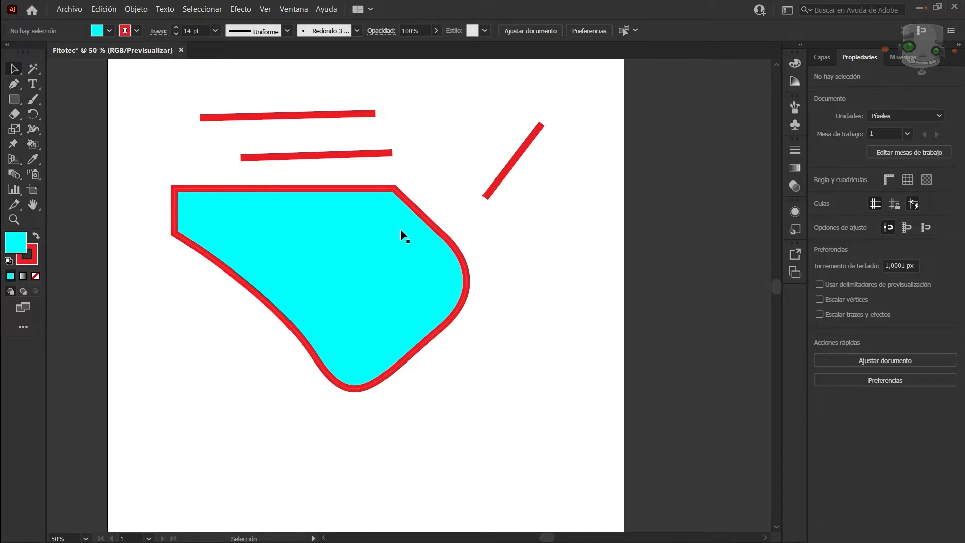
Zoom the artboard out and in, fit the whole artboard in the window, and return to the Selection tool.
{"action": "scroll", "coordinate": [400, 228], "scroll_direction": "down", "scroll_amount": 4}
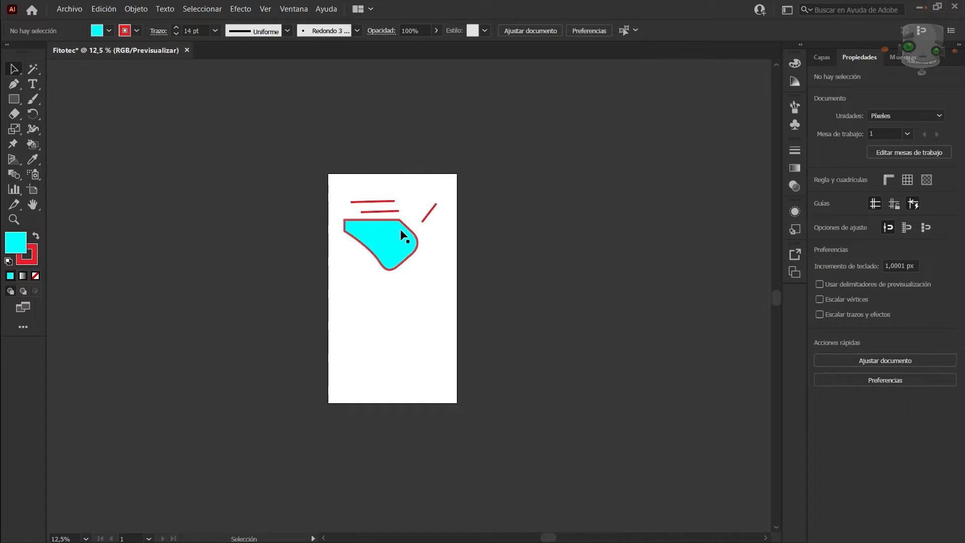
{"action": "scroll", "coordinate": [400, 228], "scroll_direction": "up", "scroll_amount": 3}
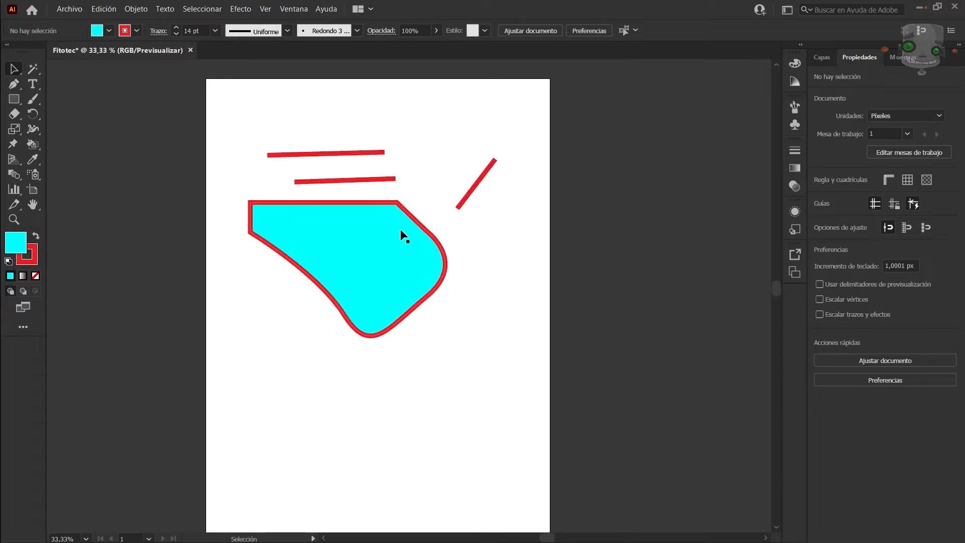
{"action": "scroll", "coordinate": [402, 231], "scroll_direction": "down", "scroll_amount": 4}
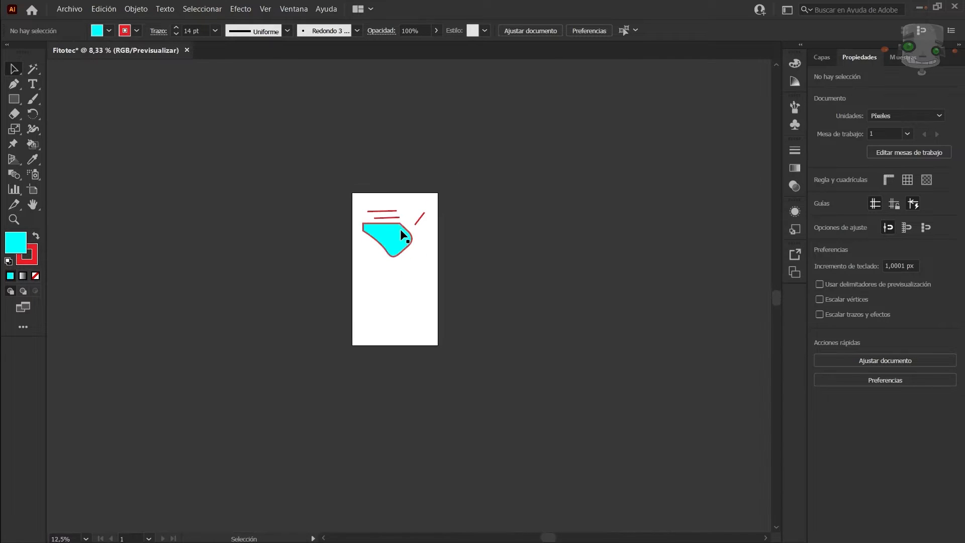
{"action": "scroll", "coordinate": [401, 231], "scroll_direction": "up", "scroll_amount": 4}
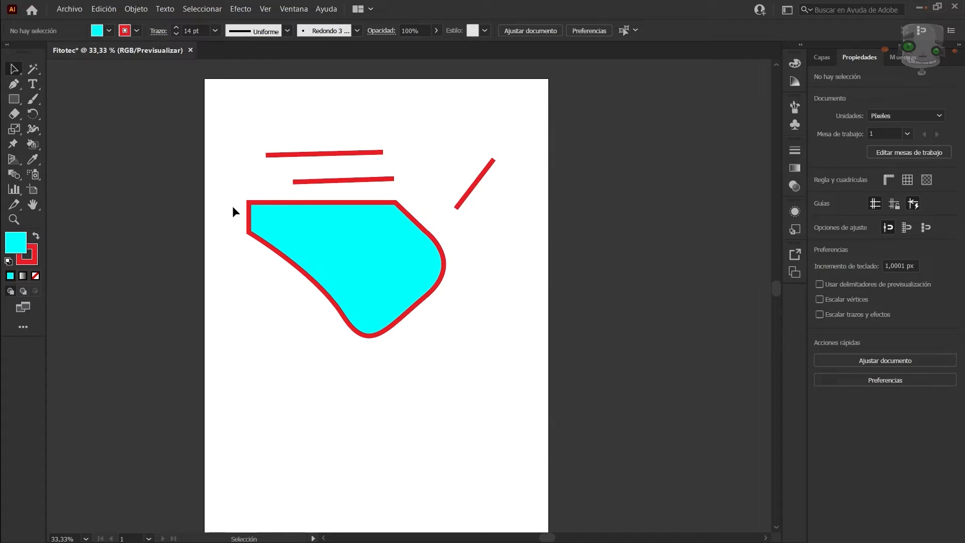
{"action": "double_click", "coordinate": [33, 204]}
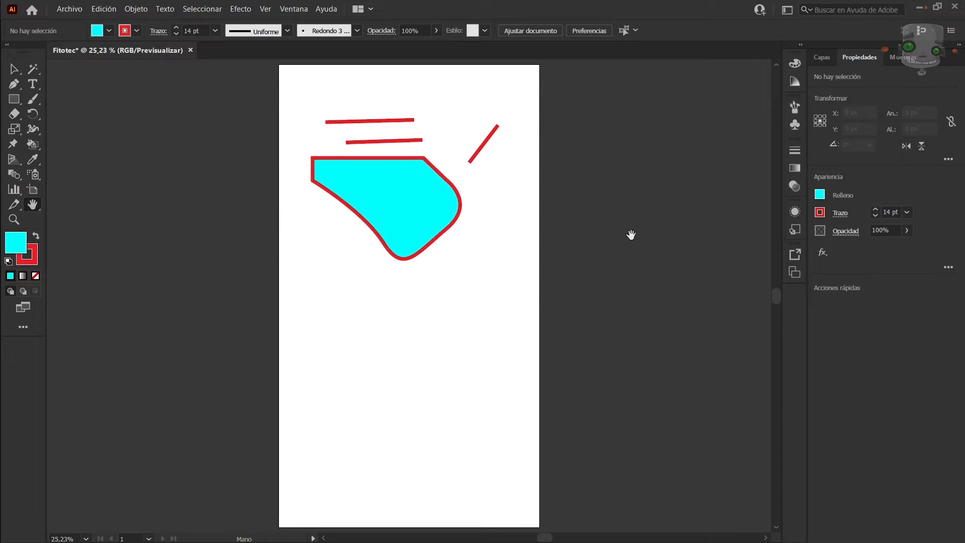
{"action": "key", "text": "v"}
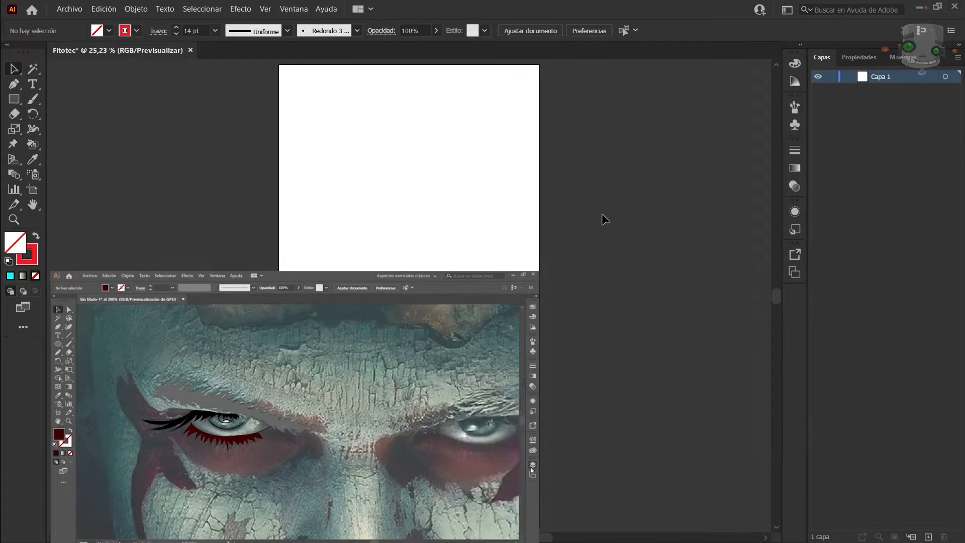
Place the linked image Fito Tec Robot.png across the full width of the artboard and deselect it.
{"action": "left_click", "coordinate": [70, 9]}
{"action": "left_click", "coordinate": [166, 209]}
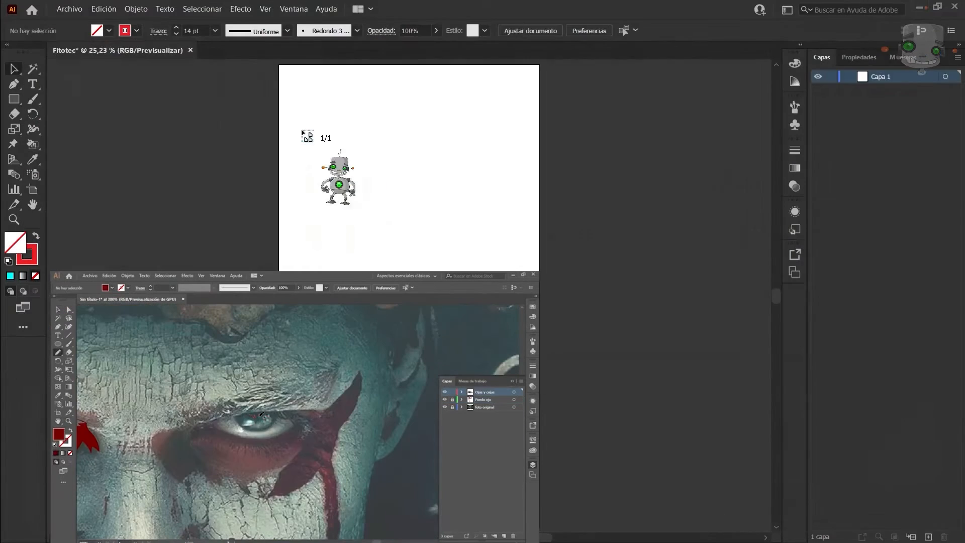
{"action": "left_click_drag", "start_coordinate": [282, 107], "coordinate": [640, 518]}
{"action": "key", "text": "Return"}
{"action": "key", "text": "Escape"}
{"action": "left_click", "coordinate": [572, 282]}
Lower the opacity of the robot image and lock its layer, Capa 1.
{"action": "left_click", "coordinate": [436, 219]}
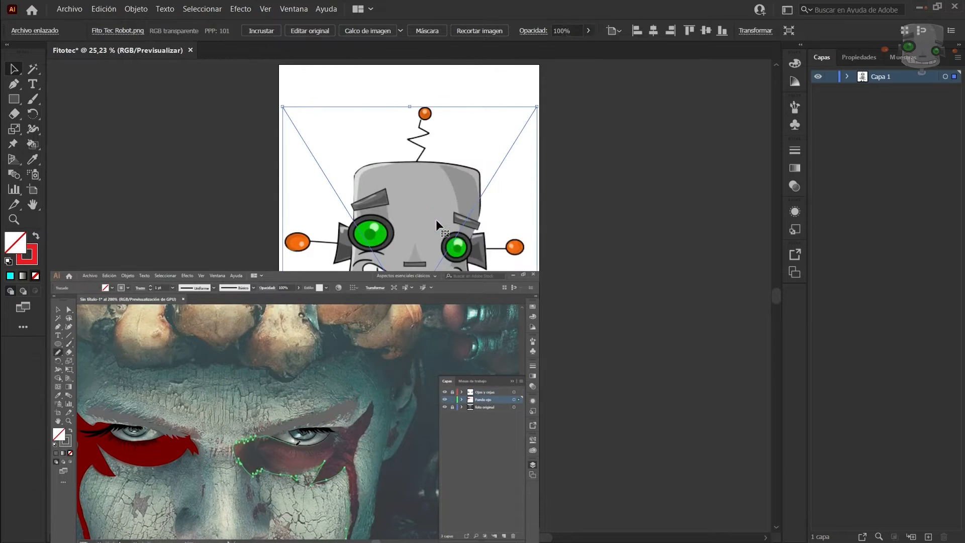
{"action": "left_click", "coordinate": [589, 31]}
{"action": "left_click_drag", "start_coordinate": [587, 45], "coordinate": [572, 45]}
{"action": "left_click", "coordinate": [832, 76]}
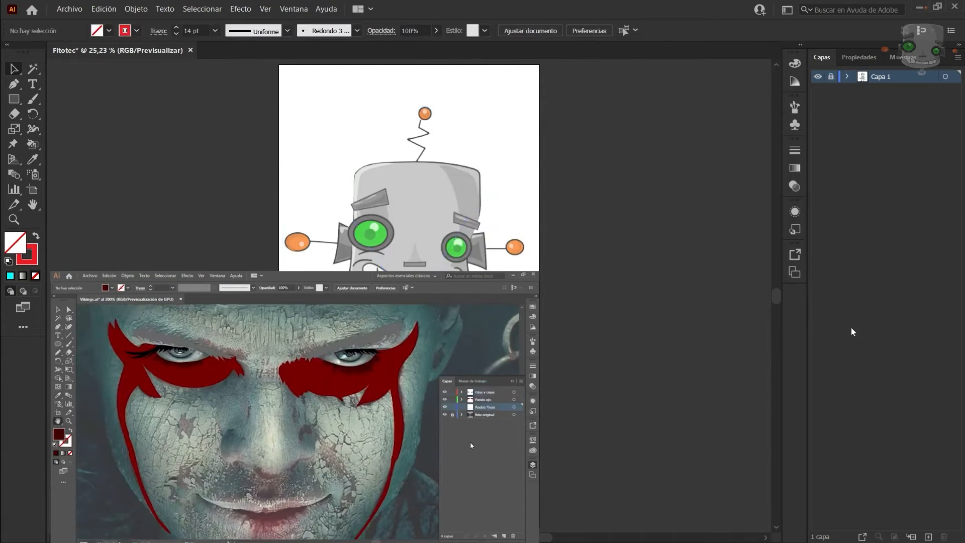
Add a new layer above Capa 1 and name it Cabeza.
{"action": "left_click", "coordinate": [928, 536]}
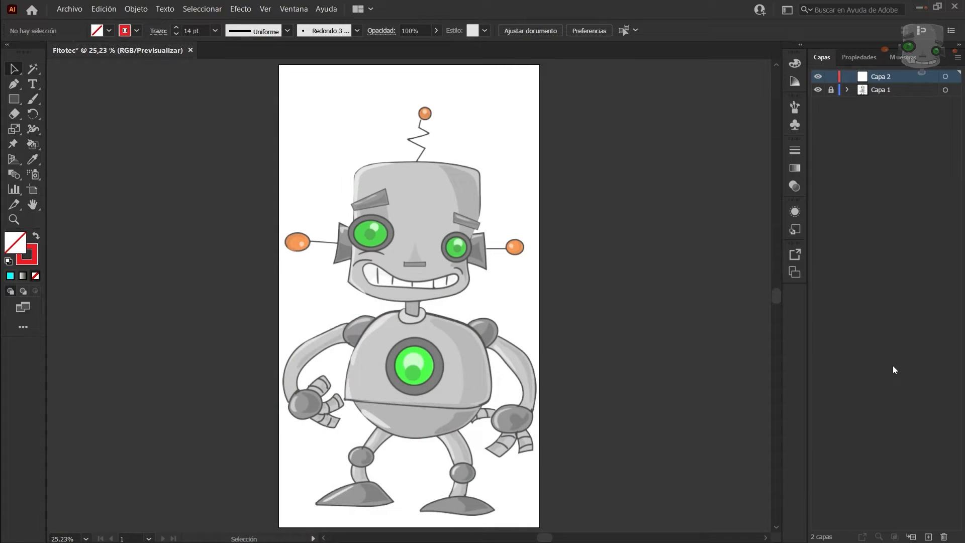
{"action": "type", "text": "Cabeza"}
{"action": "key", "text": "Return"}
Set a black 7 pt stroke with no fill for tracing the robot's head, leaving nothing selected.
{"action": "key", "text": "ctrl+plus"}
{"action": "key", "text": "ctrl+plus"}
{"action": "key", "text": "p"}
{"action": "left_click", "coordinate": [300, 254]}
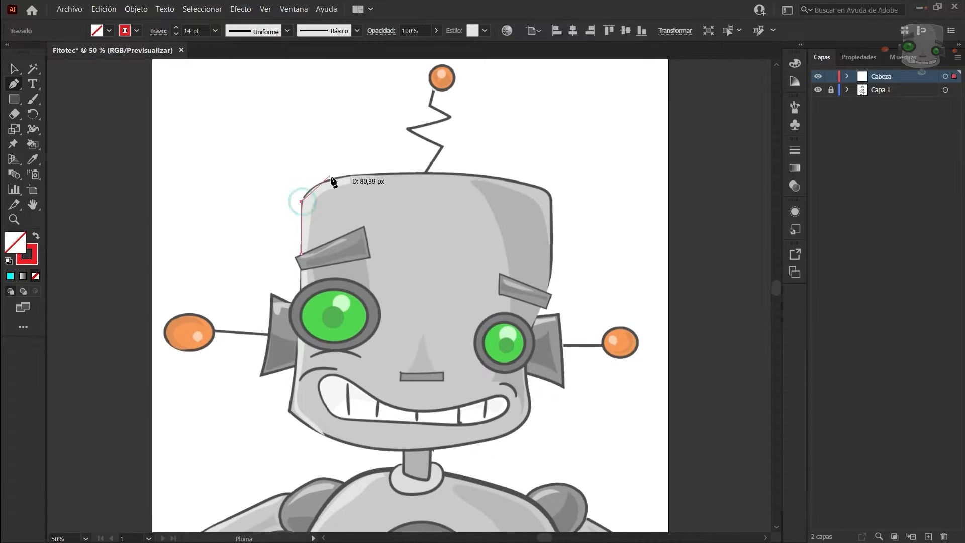
{"action": "left_click", "coordinate": [177, 33]}
{"action": "left_click", "coordinate": [177, 33]}
{"action": "left_click", "coordinate": [176, 34]}
{"action": "left_click", "coordinate": [136, 31]}
{"action": "left_click", "coordinate": [48, 52]}
{"action": "left_click", "coordinate": [75, 30]}
{"action": "left_click", "coordinate": [330, 215], "text": "ctrl"}
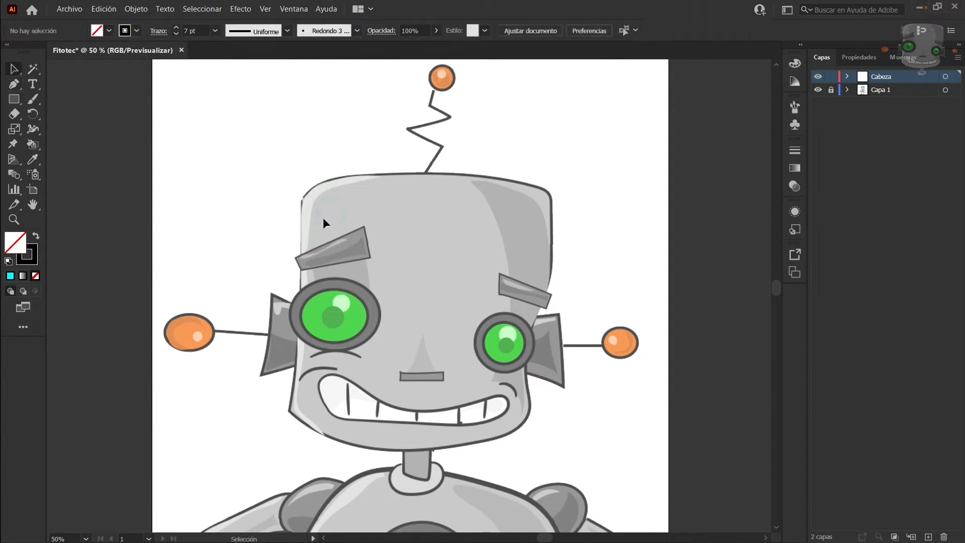
Trace the robot's head outline with the Pen tool from above the large eye, across the top and down to the smaller eye.
{"action": "left_click", "coordinate": [301, 255]}
{"action": "left_click", "coordinate": [302, 199]}
{"action": "left_click_drag", "start_coordinate": [323, 181], "coordinate": [339, 176]}
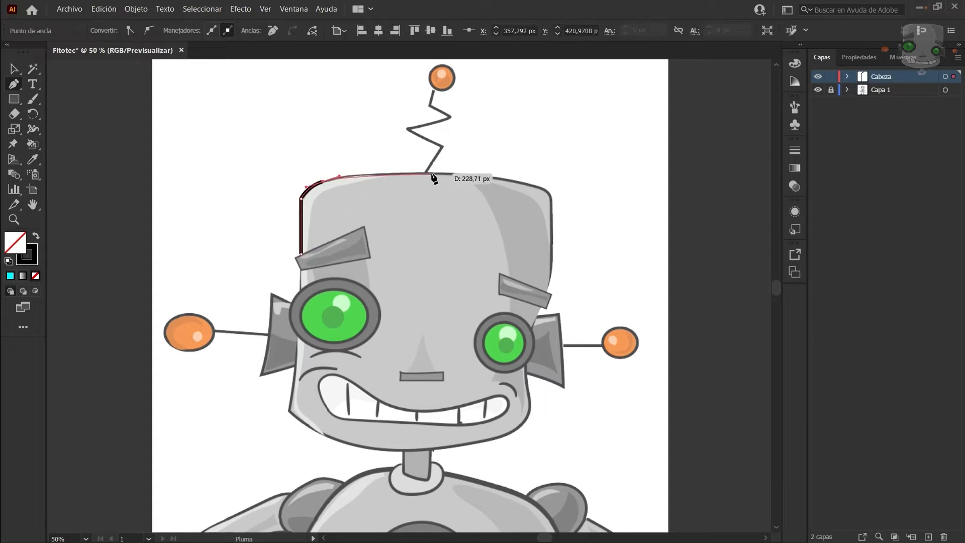
{"action": "left_click", "coordinate": [432, 174]}
{"action": "left_click_drag", "start_coordinate": [548, 192], "coordinate": [563, 209]}
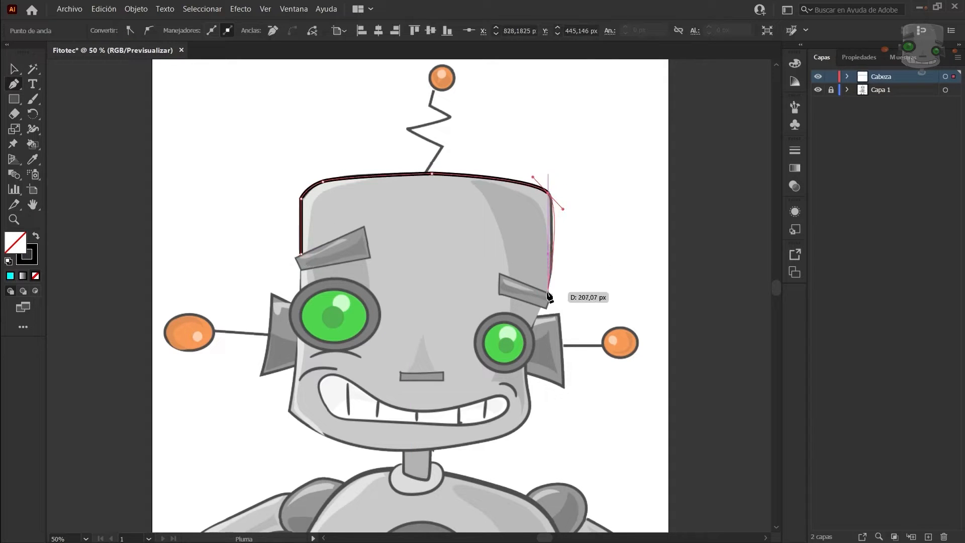
{"action": "left_click", "coordinate": [548, 293]}
{"action": "left_click", "coordinate": [531, 327]}
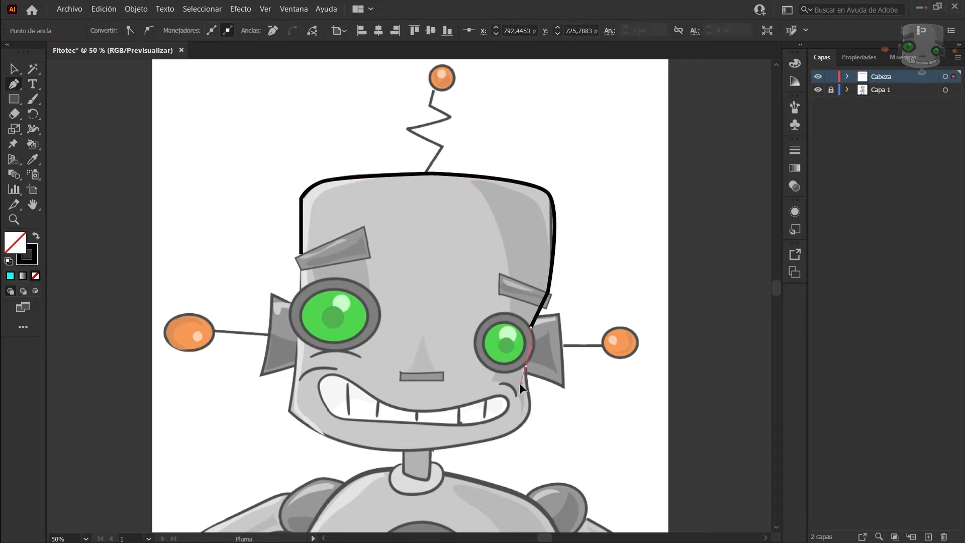
Continue the head outline around the jaw and up past the large eye, close the path and deselect it.
{"action": "left_click_drag", "start_coordinate": [531, 393], "coordinate": [532, 409]}
{"action": "left_click", "coordinate": [393, 451]}
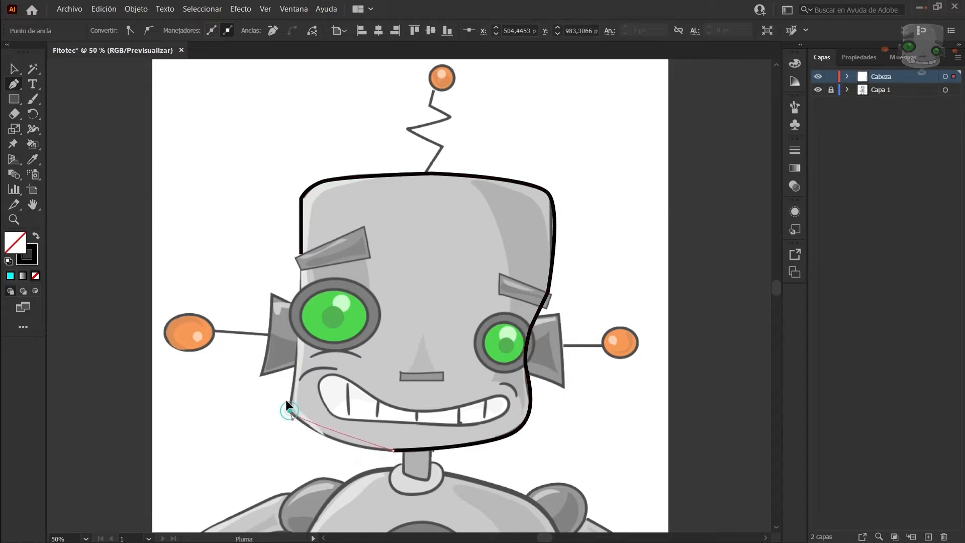
{"action": "left_click_drag", "start_coordinate": [286, 401], "coordinate": [272, 381]}
{"action": "left_click", "coordinate": [290, 411]}
{"action": "left_click_drag", "start_coordinate": [300, 323], "coordinate": [305, 294]}
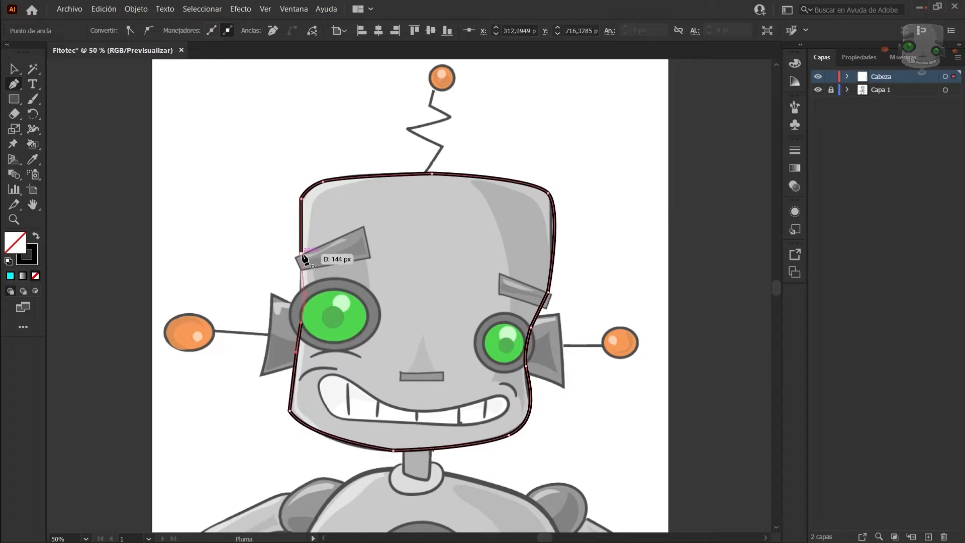
{"action": "left_click", "coordinate": [302, 251]}
{"action": "key", "text": "v"}
{"action": "left_click", "coordinate": [621, 212]}
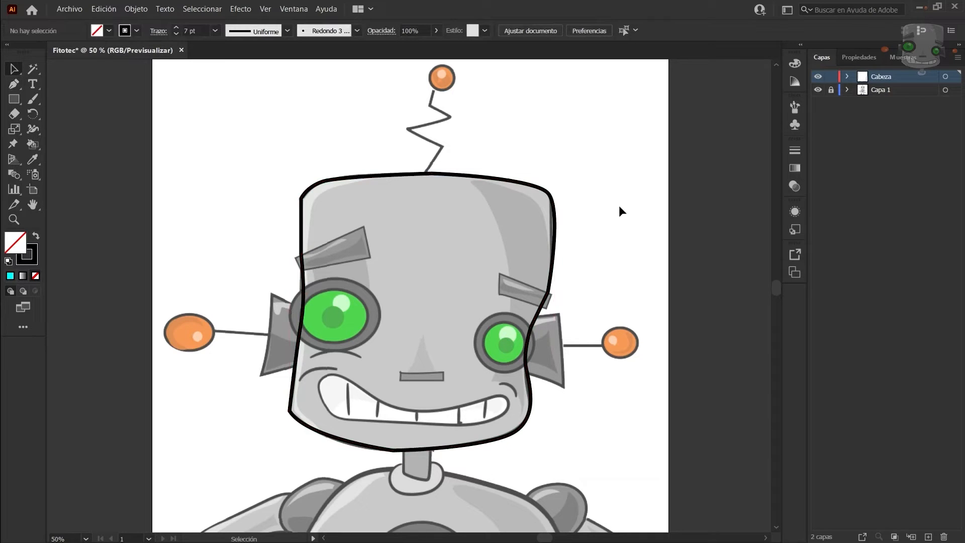
Trace both of the robot's eyebrows with the Paintbrush tool using a 1 pt black stroke.
{"action": "key", "text": "b"}
{"action": "mouse_move", "coordinate": [300, 253]}
{"action": "left_mouse_down"}
{"action": "mouse_move", "coordinate": [359, 260]}
{"action": "mouse_move", "coordinate": [339, 238]}
{"action": "mouse_move", "coordinate": [293, 258]}
{"action": "left_mouse_up"}
{"action": "mouse_move", "coordinate": [500, 275]}
{"action": "left_mouse_down"}
{"action": "mouse_move", "coordinate": [529, 278]}
{"action": "mouse_move", "coordinate": [499, 274]}
{"action": "left_mouse_up"}
Trace the robot's mouth, teeth lines, cheek creases and nose with the Paintbrush tool, undoing one faulty stroke.
{"action": "mouse_move", "coordinate": [338, 419]}
{"action": "left_mouse_down"}
{"action": "mouse_move", "coordinate": [408, 415]}
{"action": "mouse_move", "coordinate": [324, 396]}
{"action": "mouse_move", "coordinate": [454, 413]}
{"action": "mouse_move", "coordinate": [332, 420]}
{"action": "left_mouse_up"}
{"action": "key", "text": "ctrl+z"}
{"action": "mouse_move", "coordinate": [348, 383]}
{"action": "left_mouse_down"}
{"action": "mouse_move", "coordinate": [352, 414]}
{"action": "mouse_move", "coordinate": [417, 421]}
{"action": "left_mouse_up"}
{"action": "mouse_move", "coordinate": [459, 411]}
{"action": "left_mouse_down"}
{"action": "mouse_move", "coordinate": [459, 423]}
{"action": "mouse_move", "coordinate": [486, 416]}
{"action": "left_mouse_up"}
{"action": "left_click_drag", "start_coordinate": [500, 384], "coordinate": [517, 398]}
{"action": "left_click_drag", "start_coordinate": [336, 364], "coordinate": [308, 380]}
{"action": "mouse_move", "coordinate": [400, 373]}
{"action": "left_mouse_down"}
{"action": "mouse_move", "coordinate": [446, 378]}
{"action": "mouse_move", "coordinate": [401, 380]}
{"action": "left_mouse_up"}
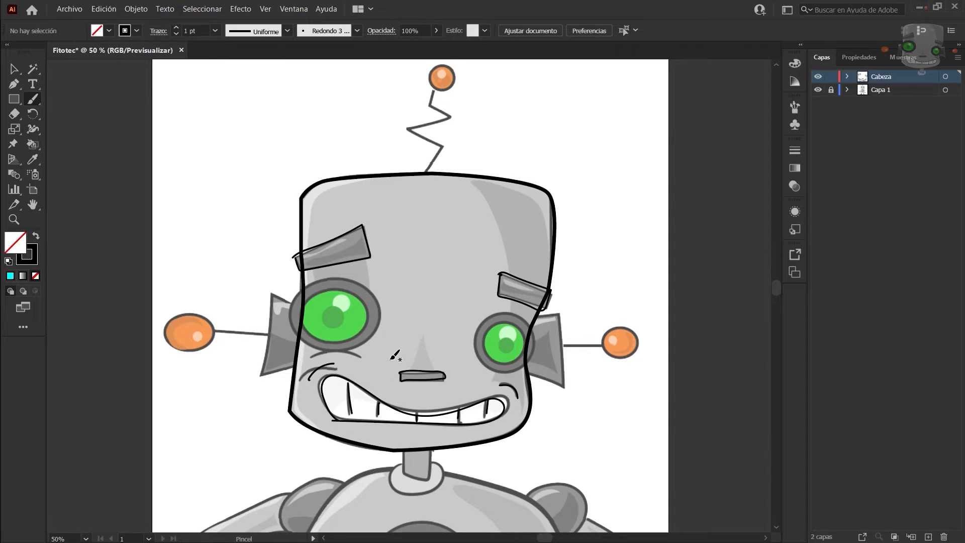
Set the Paintbrush to a 10 pt red stroke, then draw a pointer line from the head and handwrite "cabeza" beside it.
{"action": "key", "text": "v"}
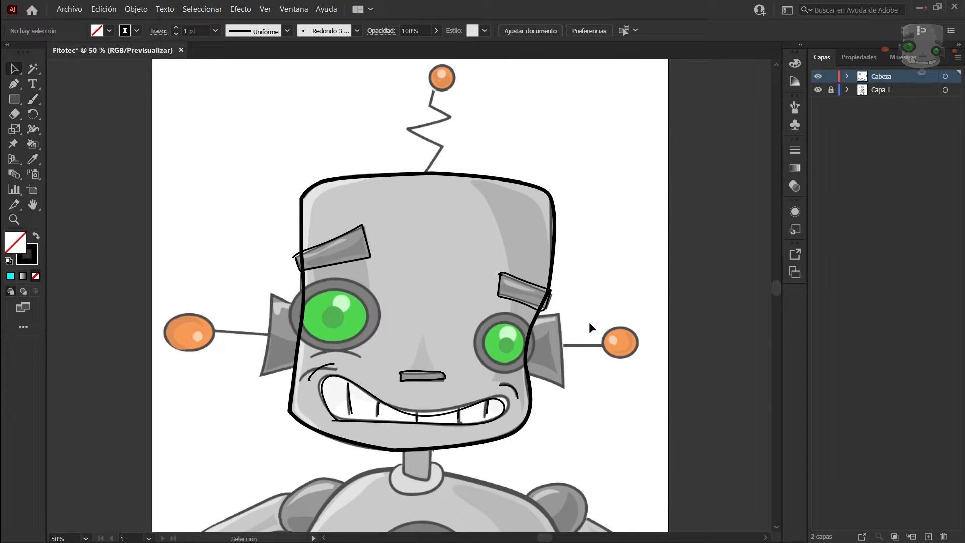
{"action": "scroll", "coordinate": [508, 371], "scroll_direction": "down", "scroll_amount": 2}
{"action": "left_click_drag", "start_coordinate": [513, 448], "coordinate": [515, 339]}
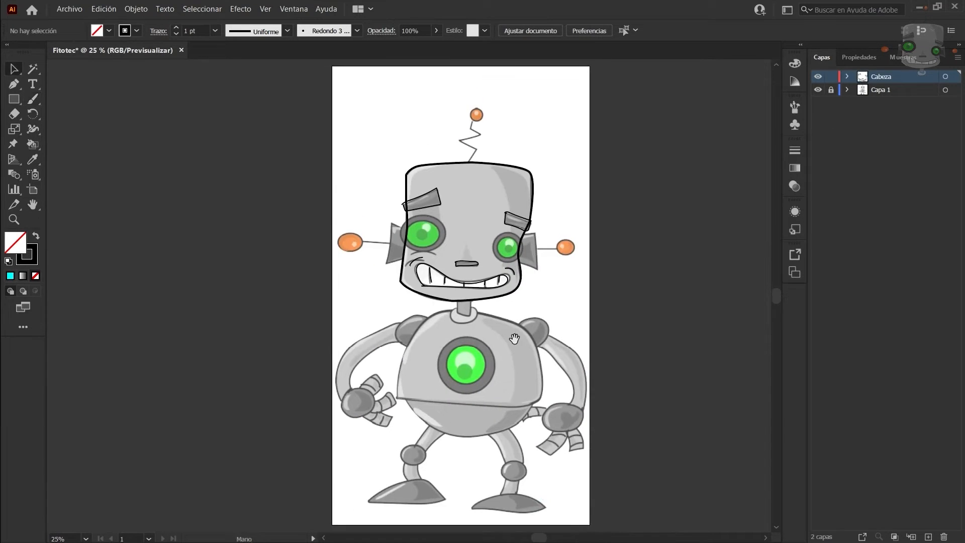
{"action": "key", "text": "b"}
{"action": "left_click", "coordinate": [136, 31]}
{"action": "left_click", "coordinate": [42, 52]}
{"action": "left_click", "coordinate": [176, 28]}
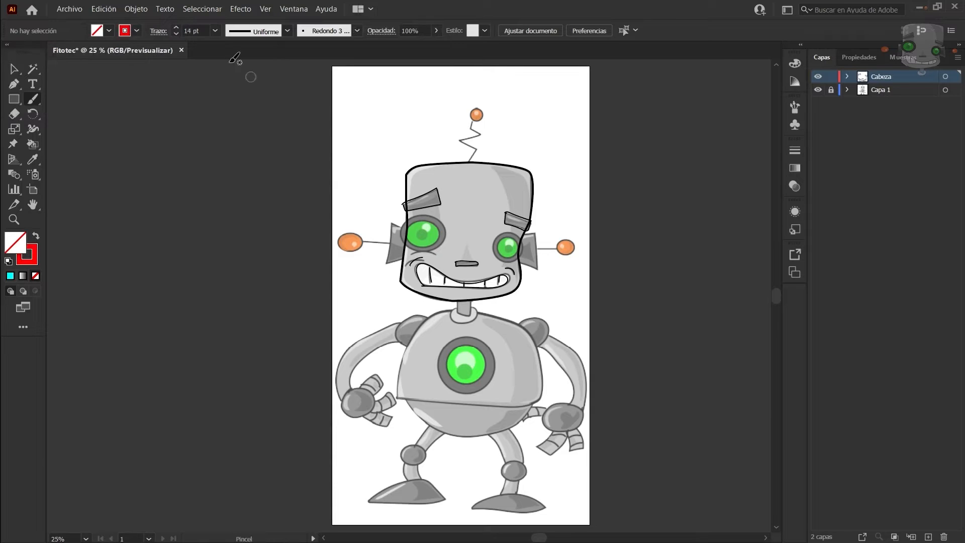
{"action": "left_click", "coordinate": [175, 33]}
{"action": "mouse_move", "coordinate": [498, 190]}
{"action": "left_mouse_down"}
{"action": "mouse_move", "coordinate": [515, 143]}
{"action": "mouse_move", "coordinate": [588, 101]}
{"action": "mouse_move", "coordinate": [641, 95]}
{"action": "left_mouse_up"}
Circle the robot's torso and upper leg with the Paintbrush and label them "cuerpo" and "pierna Up" in red.
{"action": "mouse_move", "coordinate": [454, 307]}
{"action": "left_mouse_down"}
{"action": "mouse_move", "coordinate": [405, 407]}
{"action": "mouse_move", "coordinate": [455, 313]}
{"action": "left_mouse_up"}
{"action": "mouse_move", "coordinate": [510, 345]}
{"action": "left_mouse_down"}
{"action": "mouse_move", "coordinate": [576, 293]}
{"action": "mouse_move", "coordinate": [606, 294]}
{"action": "left_mouse_up"}
{"action": "left_click_drag", "start_coordinate": [619, 275], "coordinate": [633, 269]}
{"action": "left_click_drag", "start_coordinate": [659, 264], "coordinate": [669, 275]}
{"action": "left_click_drag", "start_coordinate": [695, 247], "coordinate": [703, 266]}
{"action": "left_click_drag", "start_coordinate": [722, 236], "coordinate": [726, 234]}
{"action": "mouse_move", "coordinate": [505, 433]}
{"action": "left_mouse_down"}
{"action": "mouse_move", "coordinate": [495, 455]}
{"action": "mouse_move", "coordinate": [568, 441]}
{"action": "left_mouse_up"}
{"action": "mouse_move", "coordinate": [575, 405]}
{"action": "left_mouse_down"}
{"action": "mouse_move", "coordinate": [646, 405]}
{"action": "mouse_move", "coordinate": [748, 369]}
{"action": "left_mouse_up"}
Circle the lower leg and the foot in red and label them "pierna D" and "pie".
{"action": "left_click_drag", "start_coordinate": [507, 467], "coordinate": [512, 465]}
{"action": "left_click_drag", "start_coordinate": [513, 479], "coordinate": [601, 497]}
{"action": "mouse_move", "coordinate": [622, 475]}
{"action": "left_mouse_down"}
{"action": "mouse_move", "coordinate": [629, 490]}
{"action": "mouse_move", "coordinate": [701, 465]}
{"action": "left_mouse_up"}
{"action": "mouse_move", "coordinate": [704, 438]}
{"action": "left_mouse_down"}
{"action": "mouse_move", "coordinate": [729, 457]}
{"action": "mouse_move", "coordinate": [750, 458]}
{"action": "left_mouse_up"}
{"action": "left_click_drag", "start_coordinate": [506, 495], "coordinate": [589, 522]}
{"action": "left_click_drag", "start_coordinate": [603, 507], "coordinate": [610, 526]}
{"action": "mouse_move", "coordinate": [635, 506]}
{"action": "left_mouse_down"}
{"action": "mouse_move", "coordinate": [638, 519]}
{"action": "mouse_move", "coordinate": [672, 515]}
{"action": "left_mouse_up"}
Circle the robot's upper arm in red and handwrite the label "brazo Up" with a pointer line.
{"action": "mouse_move", "coordinate": [404, 342]}
{"action": "left_mouse_down"}
{"action": "mouse_move", "coordinate": [369, 334]}
{"action": "mouse_move", "coordinate": [405, 342]}
{"action": "left_mouse_up"}
{"action": "left_click_drag", "start_coordinate": [394, 328], "coordinate": [300, 261]}
{"action": "left_click_drag", "start_coordinate": [205, 254], "coordinate": [231, 282]}
{"action": "left_click_drag", "start_coordinate": [304, 187], "coordinate": [308, 189]}
{"action": "left_click_drag", "start_coordinate": [322, 168], "coordinate": [342, 166]}
{"action": "left_click_drag", "start_coordinate": [347, 151], "coordinate": [370, 172]}
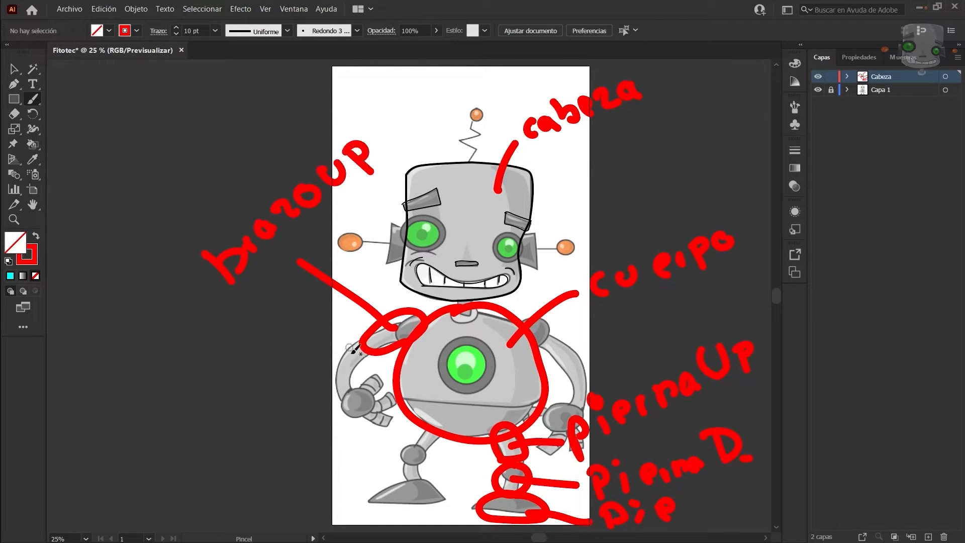
Circle the forearm and the hand in red and label them "brazo D" and "mano" with pointer lines.
{"action": "left_click_drag", "start_coordinate": [355, 348], "coordinate": [358, 350]}
{"action": "left_click_drag", "start_coordinate": [351, 368], "coordinate": [274, 360]}
{"action": "left_click_drag", "start_coordinate": [161, 356], "coordinate": [185, 385]}
{"action": "left_click_drag", "start_coordinate": [262, 285], "coordinate": [289, 309]}
{"action": "mouse_move", "coordinate": [373, 388]}
{"action": "left_mouse_down"}
{"action": "mouse_move", "coordinate": [364, 382]}
{"action": "mouse_move", "coordinate": [323, 435]}
{"action": "left_mouse_up"}
{"action": "mouse_move", "coordinate": [222, 486]}
{"action": "left_mouse_down"}
{"action": "mouse_move", "coordinate": [221, 469]}
{"action": "mouse_move", "coordinate": [266, 455]}
{"action": "left_mouse_up"}
{"action": "left_click_drag", "start_coordinate": [266, 450], "coordinate": [284, 445]}
{"action": "left_click_drag", "start_coordinate": [287, 443], "coordinate": [308, 438]}
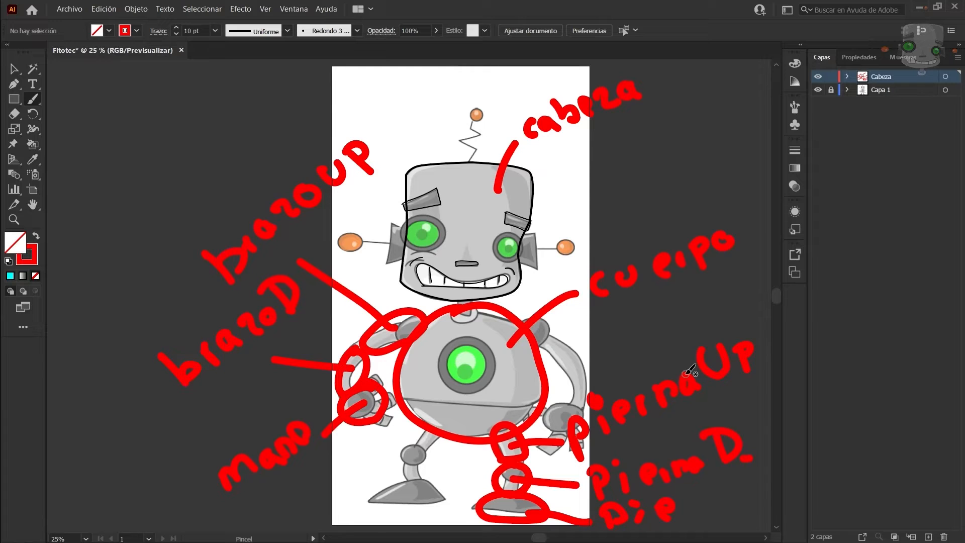
Delete the red handwritten head and arm labels together with their pointer lines.
{"action": "key", "text": "v"}
{"action": "left_click_drag", "start_coordinate": [479, 93], "coordinate": [677, 134]}
{"action": "key", "text": "Delete"}
{"action": "left_click", "coordinate": [506, 161]}
{"action": "key", "text": "Delete"}
{"action": "left_click_drag", "start_coordinate": [402, 127], "coordinate": [225, 207]}
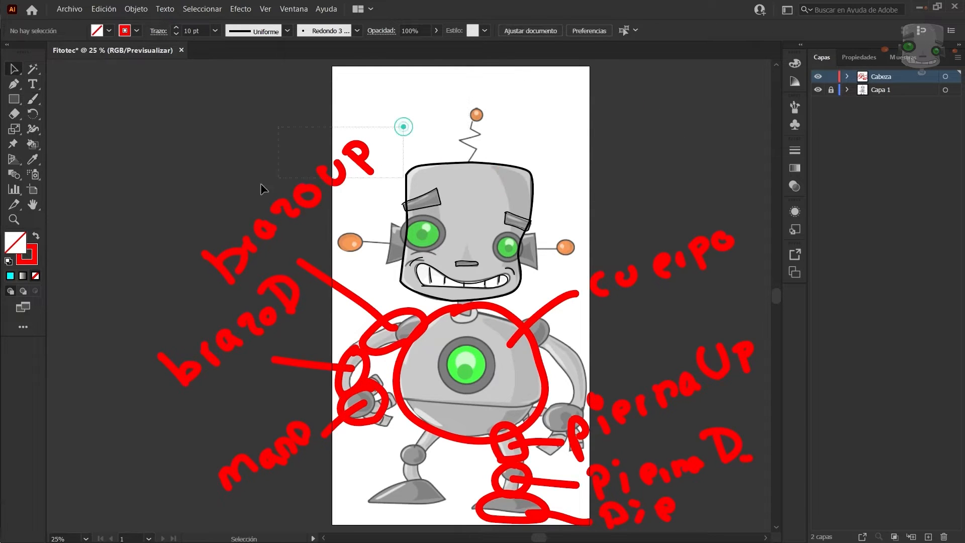
{"action": "key", "text": "Delete"}
{"action": "left_click_drag", "start_coordinate": [289, 197], "coordinate": [221, 431]}
{"action": "key", "text": "Delete"}
{"action": "left_click", "coordinate": [334, 283]}
{"action": "key", "text": "Delete"}
Delete the red circles over the body and all remaining red labels around the robot.
{"action": "left_click_drag", "start_coordinate": [343, 309], "coordinate": [724, 517]}
{"action": "key", "text": "Delete"}
{"action": "left_click_drag", "start_coordinate": [603, 231], "coordinate": [771, 477]}
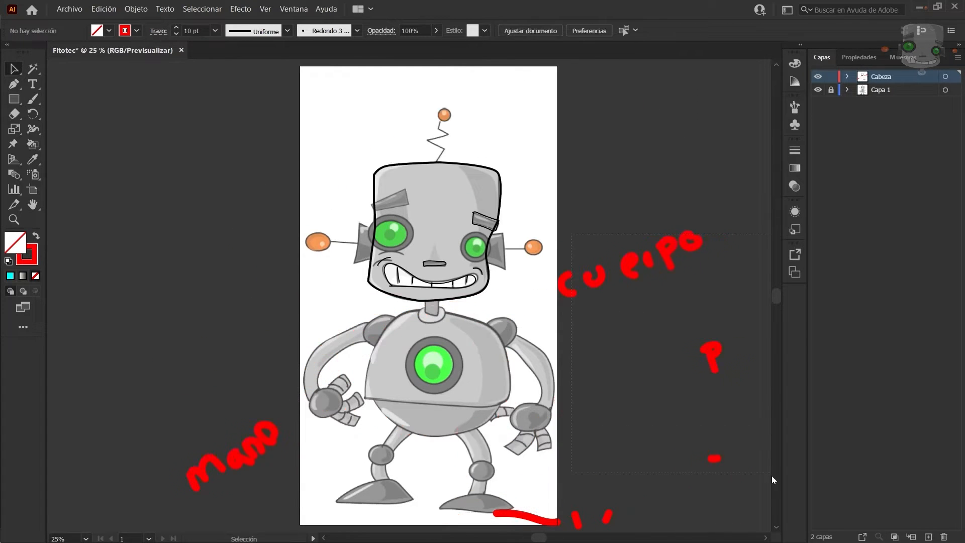
{"action": "key", "text": "Delete"}
{"action": "mouse_move", "coordinate": [690, 431]}
{"action": "left_mouse_down"}
{"action": "mouse_move", "coordinate": [263, 481]}
{"action": "mouse_move", "coordinate": [122, 509]}
{"action": "left_mouse_up"}
{"action": "key", "text": "Delete"}
{"action": "left_click_drag", "start_coordinate": [274, 427], "coordinate": [166, 399]}
{"action": "key", "text": "Delete"}
Outline the outer and inner rings of both eyes with Ellipse tool shapes in a 10 pt black stroke.
{"action": "scroll", "coordinate": [416, 244], "scroll_direction": "up", "scroll_amount": 2}
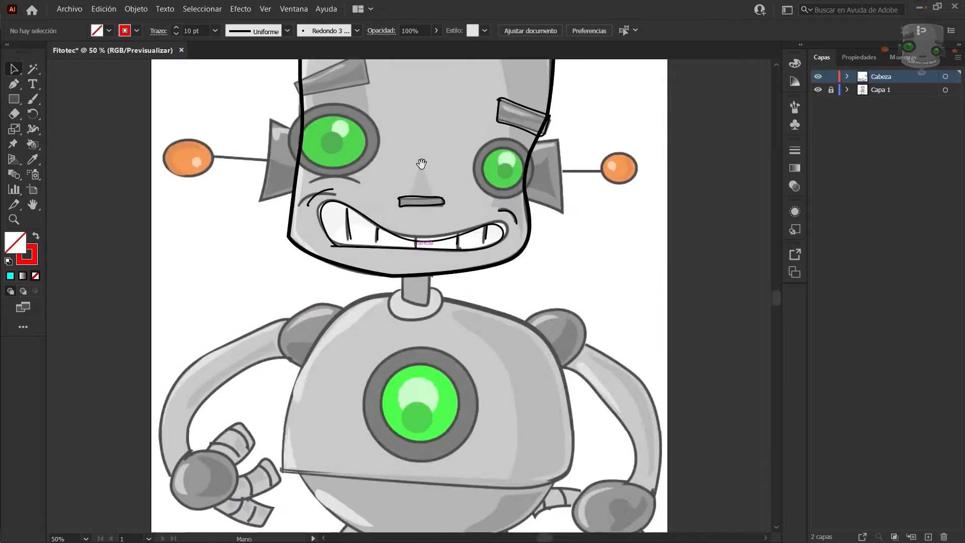
{"action": "left_click_drag", "start_coordinate": [422, 164], "coordinate": [435, 352]}
{"action": "left_click_drag", "start_coordinate": [14, 99], "coordinate": [70, 127]}
{"action": "left_click", "coordinate": [136, 30]}
{"action": "left_click", "coordinate": [40, 53]}
{"action": "mouse_move", "coordinate": [305, 286]}
{"action": "left_mouse_down"}
{"action": "mouse_move", "coordinate": [401, 361]}
{"action": "mouse_move", "coordinate": [384, 349]}
{"action": "mouse_move", "coordinate": [530, 371]}
{"action": "left_mouse_up"}
Trace both eyebrows as closed four-point shapes with the Pen tool and deselect them.
{"action": "key", "text": "v"}
{"action": "key", "text": "p"}
{"action": "left_click", "coordinate": [380, 237]}
{"action": "left_click", "coordinate": [386, 265]}
{"action": "left_click", "coordinate": [316, 280]}
{"action": "left_click", "coordinate": [311, 265]}
{"action": "left_click", "coordinate": [380, 237]}
{"action": "left_click", "coordinate": [461, 267], "text": "ctrl"}
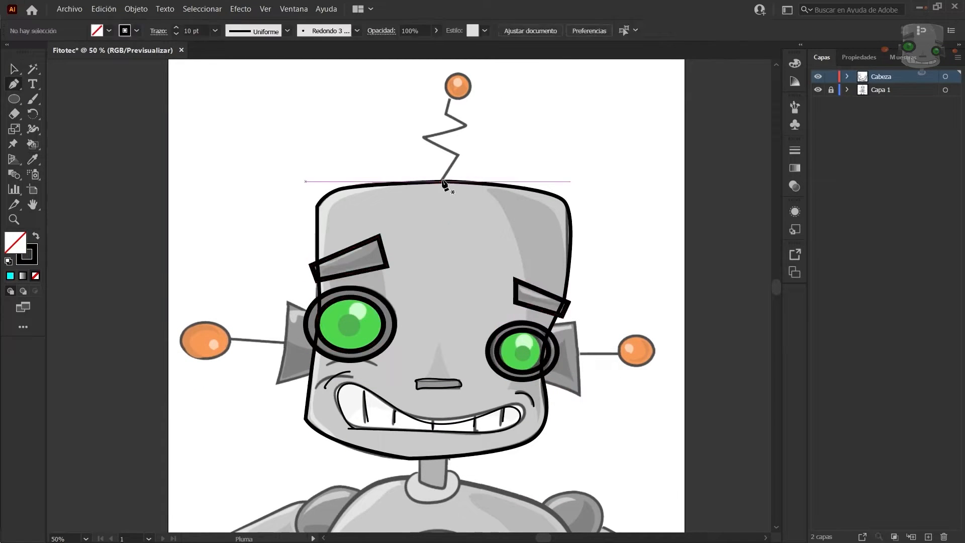
Outline the top antenna's zigzag and orange ball, and place resized copies of the ball outline on the ear antenna tips.
{"action": "left_click_drag", "start_coordinate": [471, 96], "coordinate": [472, 98]}
{"action": "key", "text": "v"}
{"action": "mouse_move", "coordinate": [471, 93]}
{"action": "left_mouse_down", "text": "alt"}
{"action": "mouse_move", "coordinate": [649, 360]}
{"action": "mouse_move", "coordinate": [218, 350]}
{"action": "left_mouse_up", "text": "alt"}
{"action": "left_click_drag", "start_coordinate": [221, 356], "coordinate": [232, 362]}
Trace both ears and the straight lines to their antenna balls with the Pen tool.
{"action": "key", "text": "p"}
{"action": "left_click", "coordinate": [554, 325]}
{"action": "left_click", "coordinate": [576, 322]}
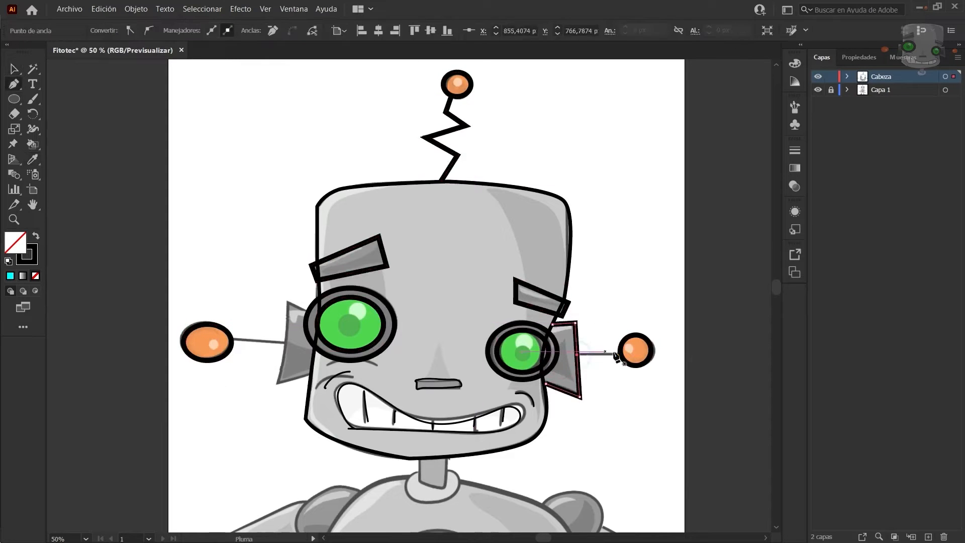
{"action": "left_click", "coordinate": [318, 309]}
{"action": "left_click", "coordinate": [288, 303]}
{"action": "left_click", "coordinate": [283, 343]}
{"action": "left_click", "coordinate": [233, 341]}
Draw a small ellipse for the pupil inside each of the robot's eyes.
{"action": "key", "text": "l"}
{"action": "left_click_drag", "start_coordinate": [335, 314], "coordinate": [361, 336]}
{"action": "left_click_drag", "start_coordinate": [514, 344], "coordinate": [532, 362]}
Select all the head artwork, convert it to a Live Paint group and deselect it.
{"action": "key", "text": "v"}
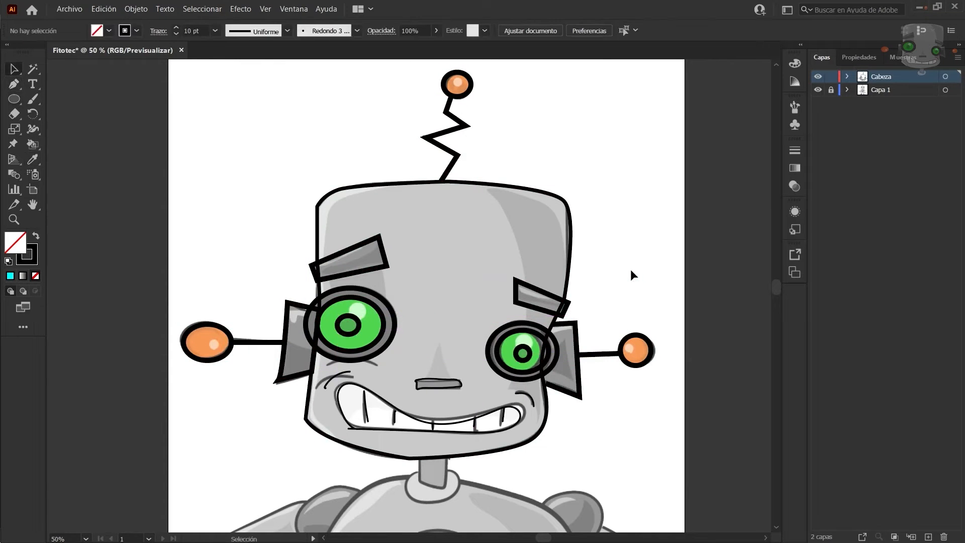
{"action": "left_click_drag", "start_coordinate": [129, 60], "coordinate": [681, 465]}
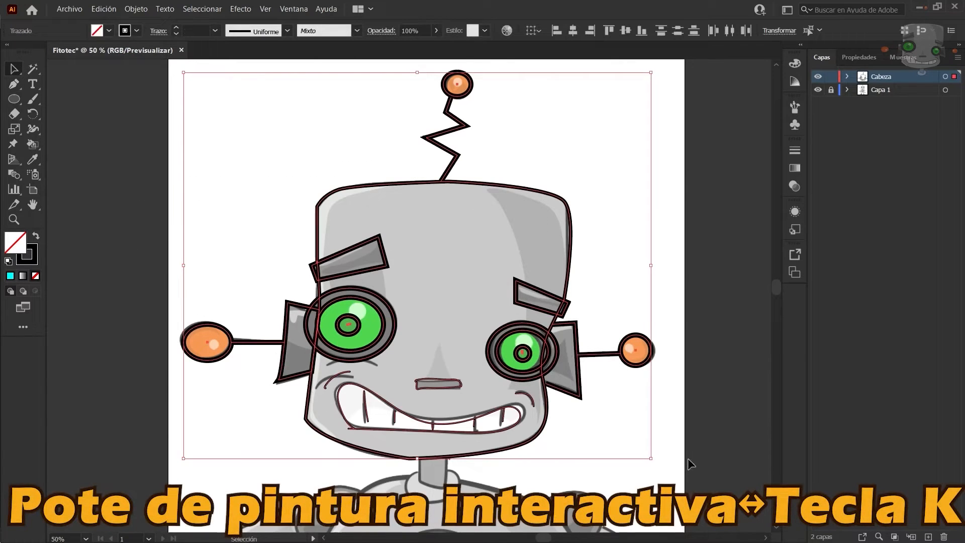
{"action": "key", "text": "k"}
{"action": "left_click", "coordinate": [480, 284]}
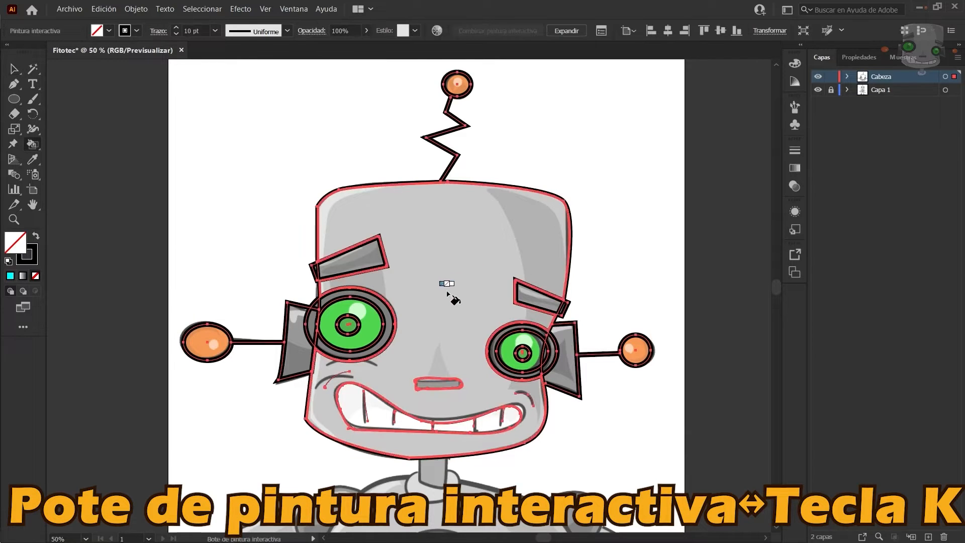
{"action": "key", "text": "ctrl+shift+a"}
Fill the robot's face with a medium grey swatch using the Live Paint Bucket.
{"action": "left_click", "coordinate": [109, 30]}
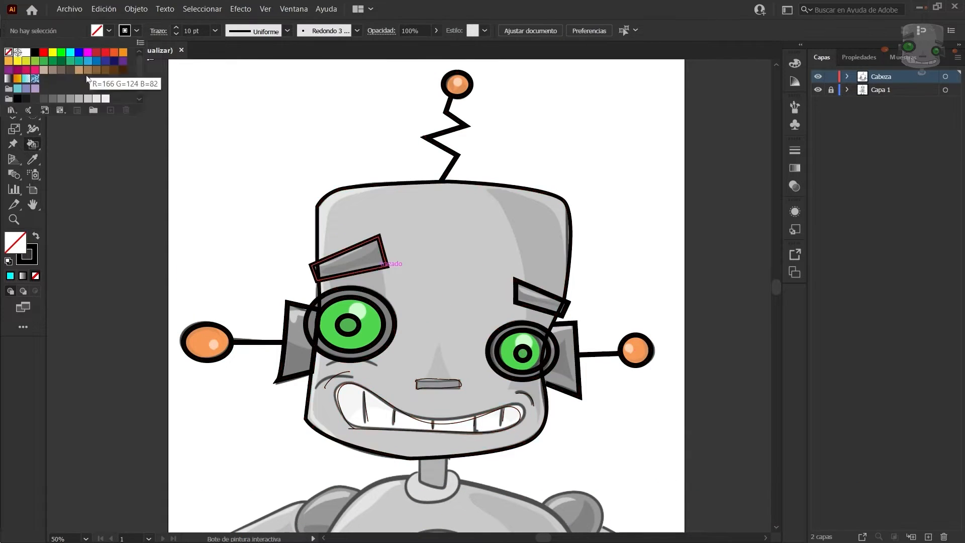
{"action": "left_click", "coordinate": [70, 77]}
{"action": "left_click", "coordinate": [422, 252]}
{"action": "left_click", "coordinate": [108, 30]}
{"action": "left_click", "coordinate": [80, 77]}
{"action": "left_click", "coordinate": [453, 254]}
Fill both eyebrows and the ear beside the large eye with a darker grey swatch.
{"action": "left_click", "coordinate": [108, 30]}
{"action": "left_click", "coordinate": [60, 77]}
{"action": "left_click", "coordinate": [358, 262]}
{"action": "left_click", "coordinate": [541, 297]}
{"action": "left_click", "coordinate": [298, 342]}
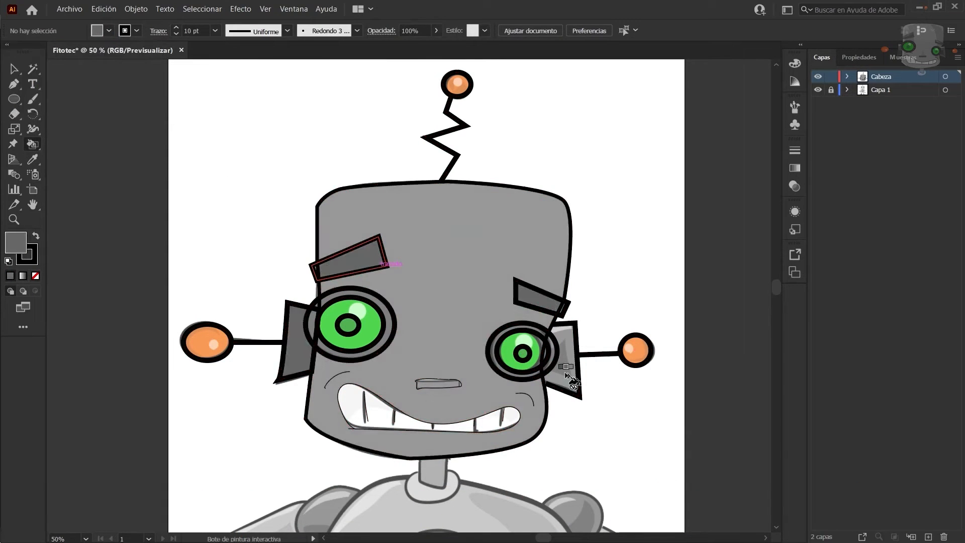
Fill the balls of the top antenna and the ear antennas with an orange swatch.
{"action": "left_click", "coordinate": [108, 30]}
{"action": "left_click", "coordinate": [131, 51]}
{"action": "left_click", "coordinate": [207, 342]}
{"action": "left_click", "coordinate": [452, 91]}
Fill the mouth with the sampled white of the teeth and the nose with the sampled dark grey of the eyebrow.
{"action": "left_click", "coordinate": [367, 413], "text": "alt"}
{"action": "left_click", "coordinate": [367, 413]}
{"action": "left_click", "coordinate": [377, 262], "text": "alt"}
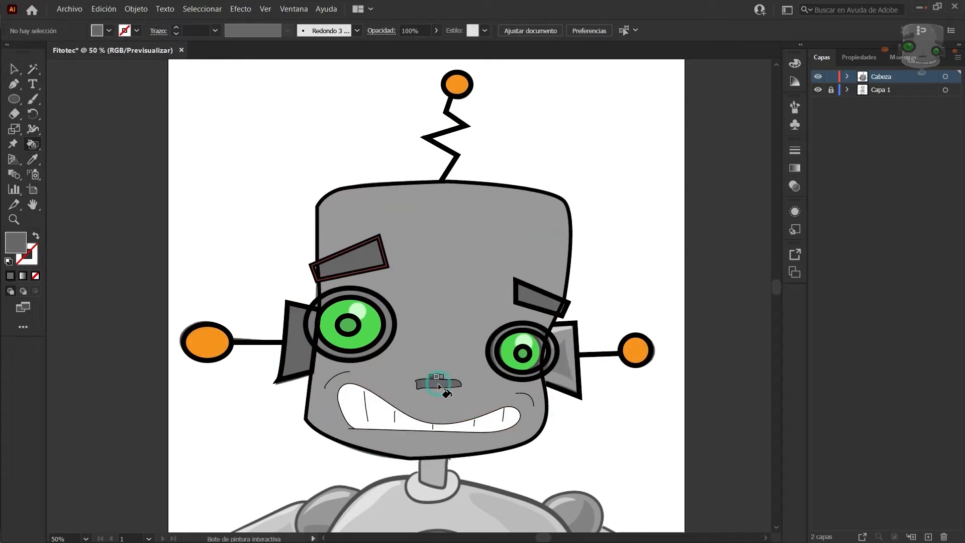
{"action": "left_click", "coordinate": [441, 385]}
Sample the bright green of the large eye and fill both irises with it.
{"action": "left_click", "coordinate": [375, 335]}
{"action": "left_click", "coordinate": [375, 335], "text": "alt"}
{"action": "left_click", "coordinate": [374, 334]}
{"action": "left_click", "coordinate": [504, 361]}
Choose a darker green fill in the Color Picker and fill both pupils with it.
{"action": "left_click", "coordinate": [108, 30]}
{"action": "double_click", "coordinate": [15, 242]}
{"action": "left_click", "coordinate": [819, 275]}
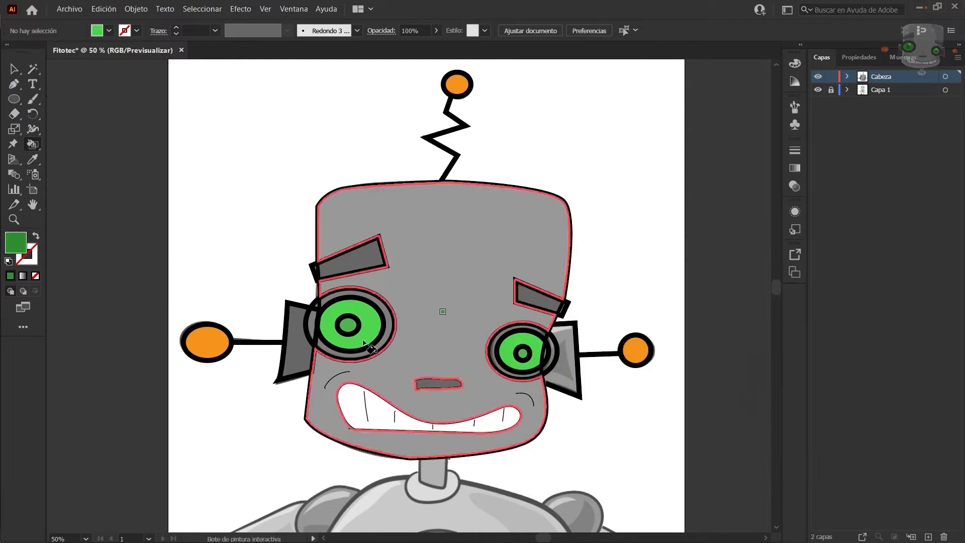
{"action": "left_click", "coordinate": [348, 325]}
{"action": "left_click", "coordinate": [523, 353]}
Select all the head artwork and set its stroke weight to 8 pt.
{"action": "key", "text": "v"}
{"action": "left_click_drag", "start_coordinate": [175, 72], "coordinate": [666, 438]}
{"action": "left_click", "coordinate": [215, 30]}
{"action": "left_click", "coordinate": [241, 181]}
Sample the eyebrow's dark grey and fill the rings around both eyes with the Live Paint Bucket.
{"action": "key", "text": "k"}
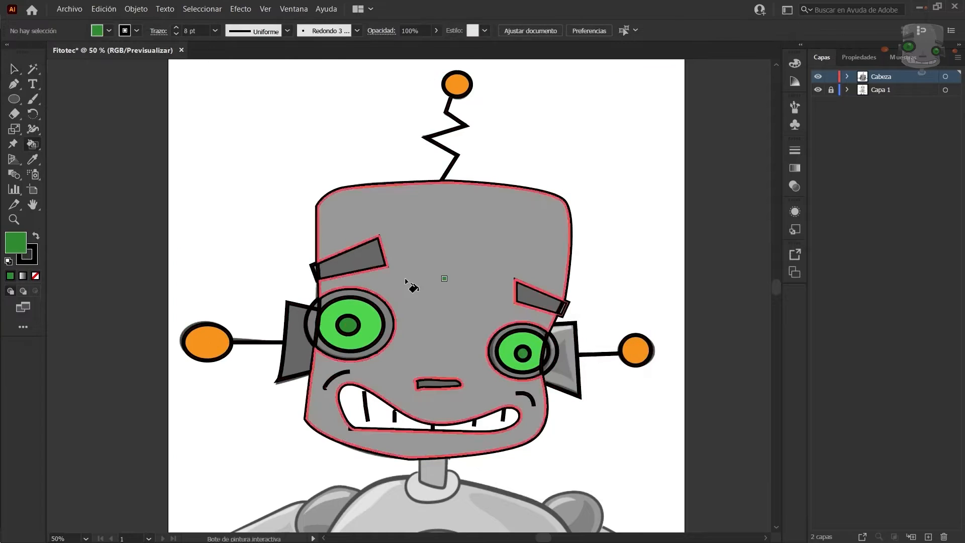
{"action": "left_click", "coordinate": [375, 259], "text": "alt"}
{"action": "left_click", "coordinate": [386, 314]}
{"action": "left_click", "coordinate": [552, 349]}
{"action": "scroll", "coordinate": [625, 216], "scroll_direction": "down", "scroll_amount": 1}
{"action": "left_click_drag", "start_coordinate": [639, 235], "coordinate": [553, 236]}
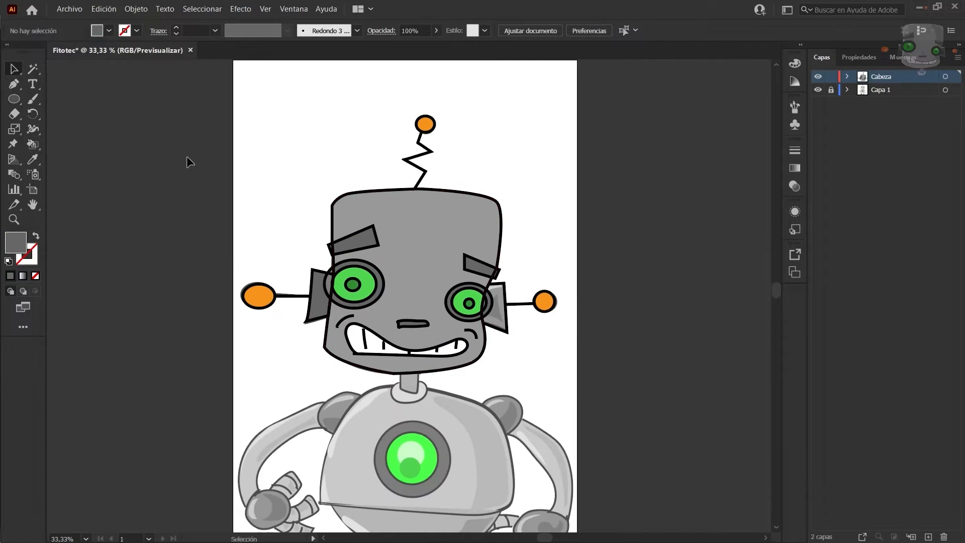
{"action": "left_click", "coordinate": [13, 174]}
{"action": "scroll", "coordinate": [379, 293], "scroll_direction": "up", "scroll_amount": 3}
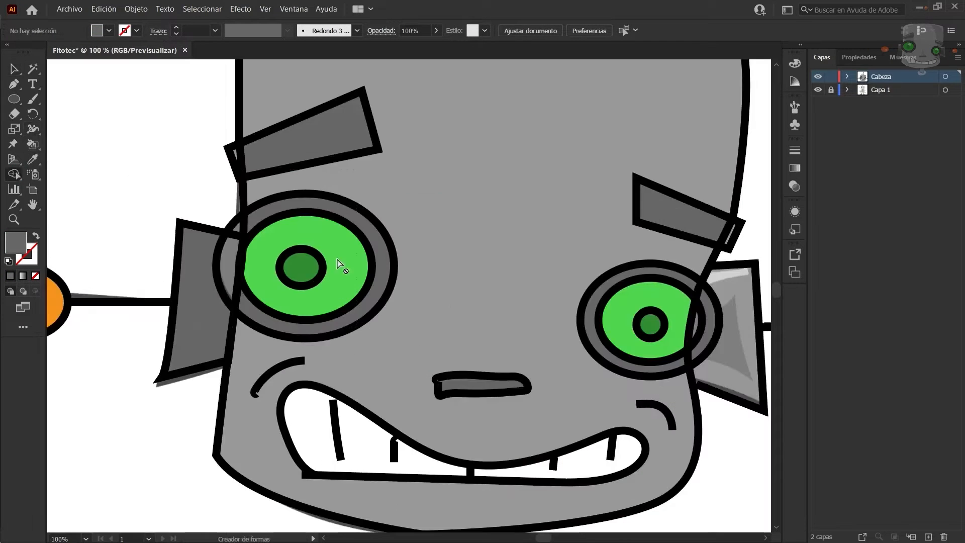
{"action": "key", "text": "ctrl+a"}
{"action": "key", "text": "v"}
{"action": "key", "text": "ctrl+shift+a"}
{"action": "scroll", "coordinate": [434, 298], "scroll_direction": "down", "scroll_amount": 3}
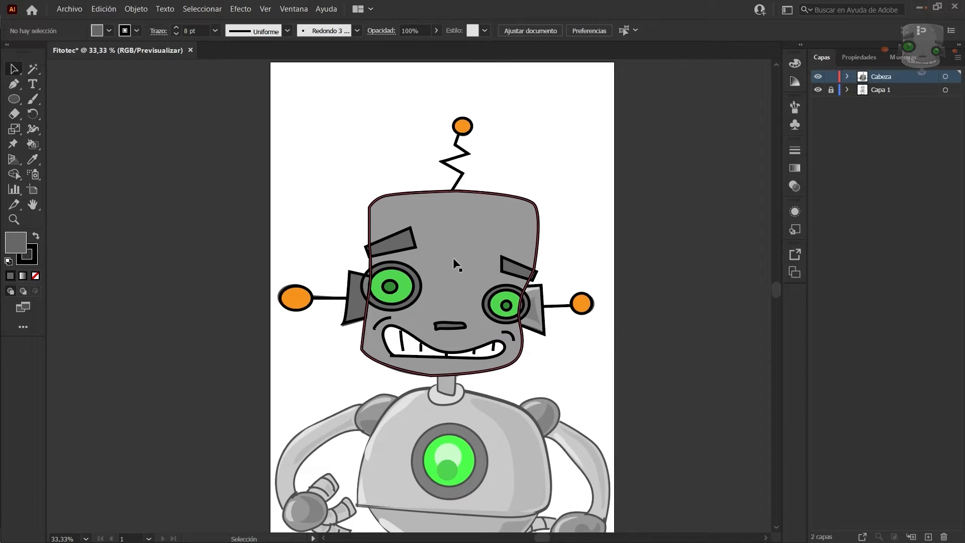
{"action": "left_click_drag", "start_coordinate": [454, 263], "coordinate": [490, 238]}
{"action": "scroll", "coordinate": [490, 237], "scroll_direction": "down", "scroll_amount": 2}
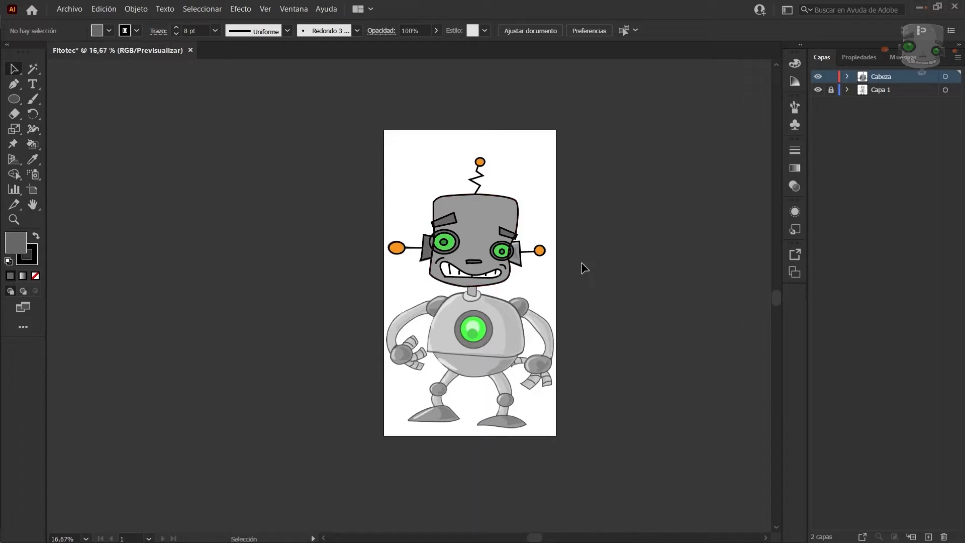
Open the file "FitoTec para animar PARTES SEPARADAS .ai" and fit its artboard to the window.
{"action": "left_click", "coordinate": [61, 13]}
{"action": "left_click", "coordinate": [82, 54]}
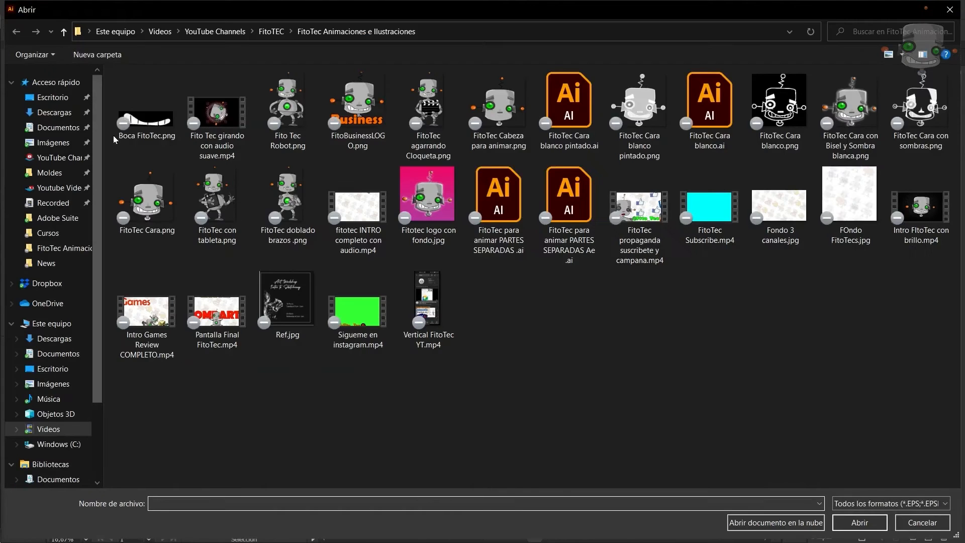
{"action": "double_click", "coordinate": [480, 201]}
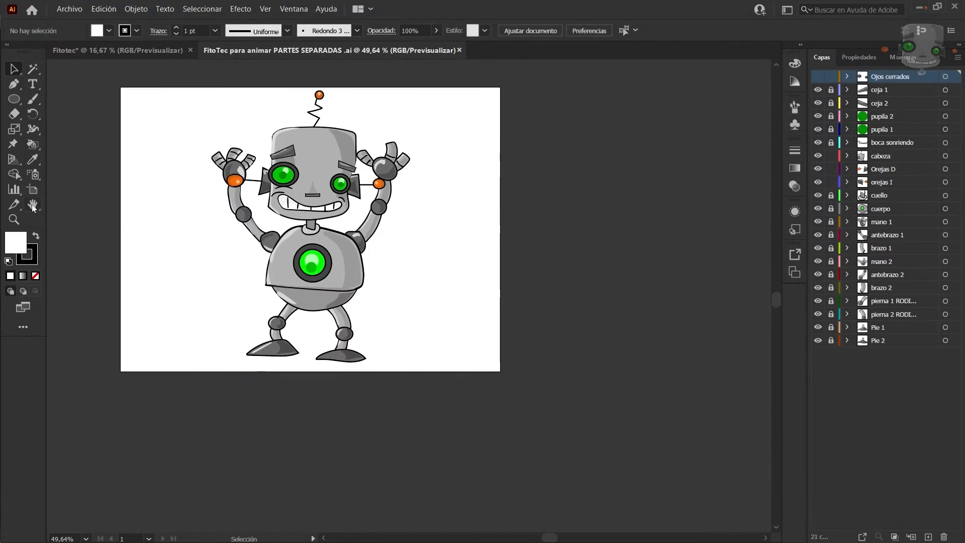
{"action": "double_click", "coordinate": [32, 205]}
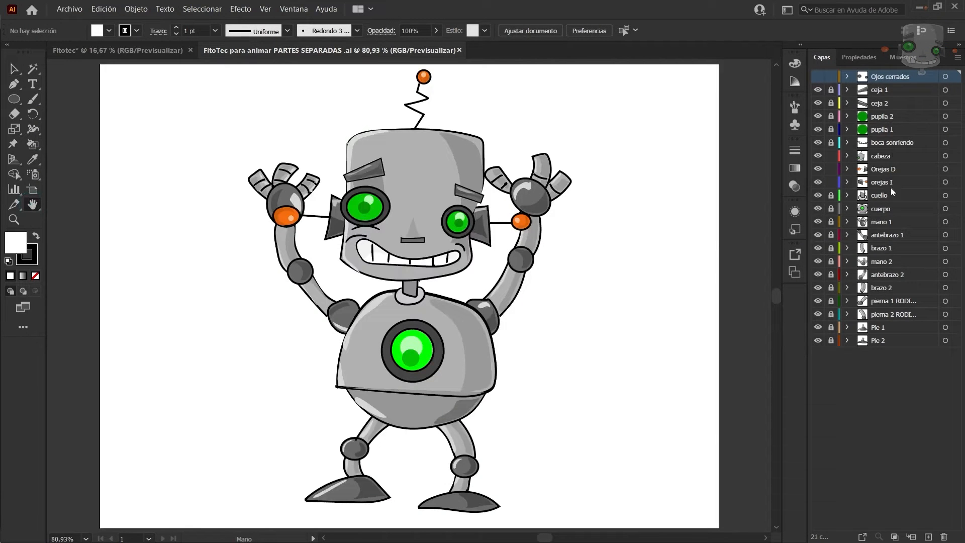
Show the "Ojos cerrados" layer and unlock every locked layer from "ceja 1" down to "Pie 2".
{"action": "left_click", "coordinate": [818, 77]}
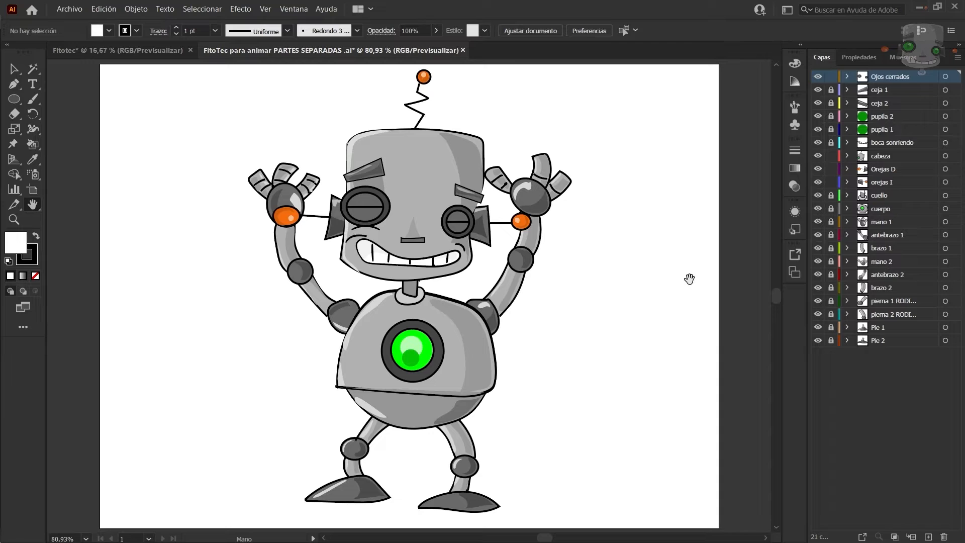
{"action": "key", "text": "v"}
{"action": "left_click_drag", "start_coordinate": [830, 90], "coordinate": [831, 340]}
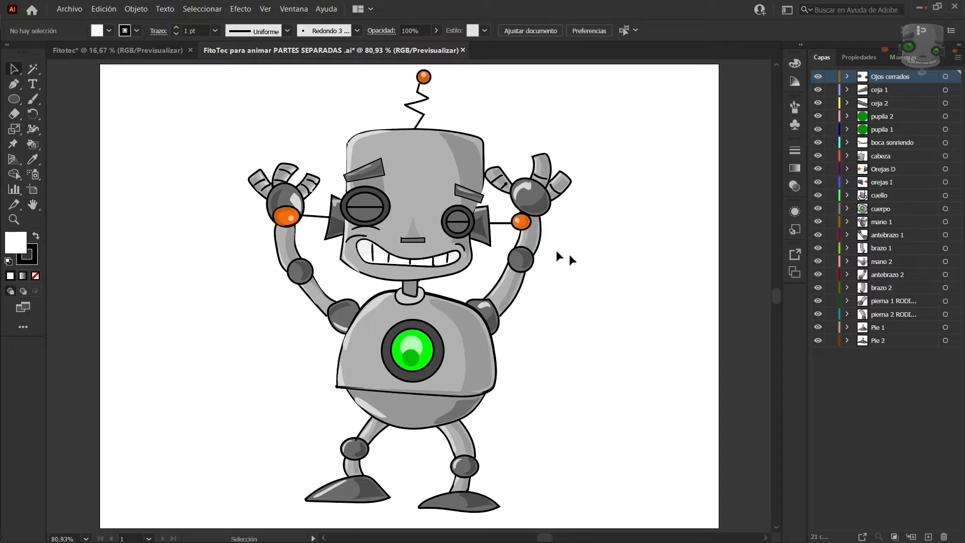
Select the robot's forearms and hand in turn to check that each part sits on its own layer, and deselect.
{"action": "left_click", "coordinate": [534, 240]}
{"action": "left_click", "coordinate": [530, 239]}
{"action": "left_click", "coordinate": [285, 249]}
{"action": "left_click", "coordinate": [276, 185]}
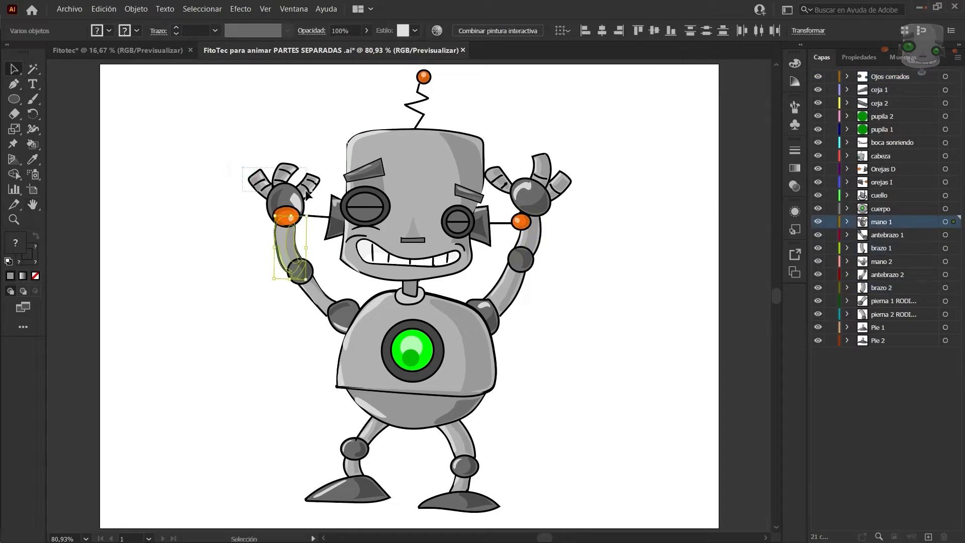
{"action": "left_click", "coordinate": [627, 243]}
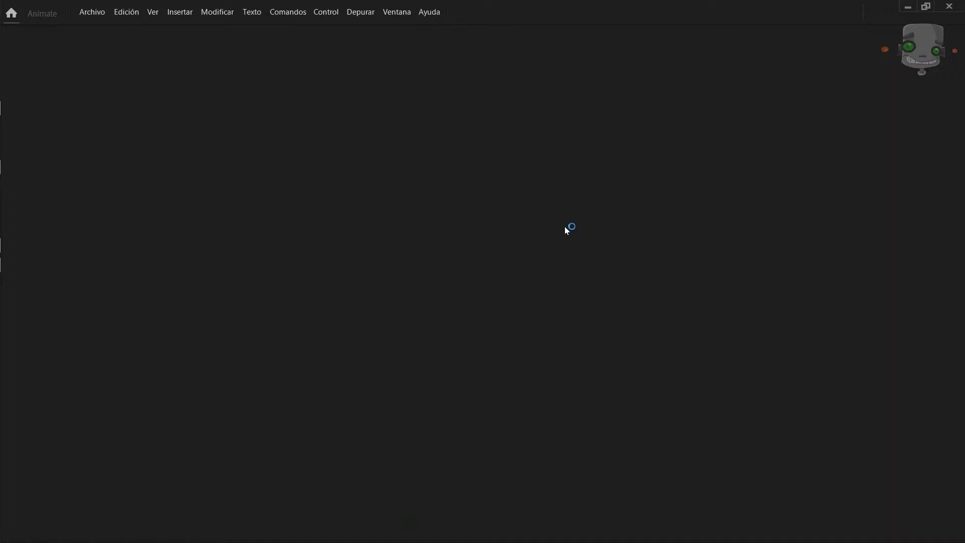
Switch to Adobe Animate and create a new document with the default settings.
{"action": "left_click", "coordinate": [71, 174]}
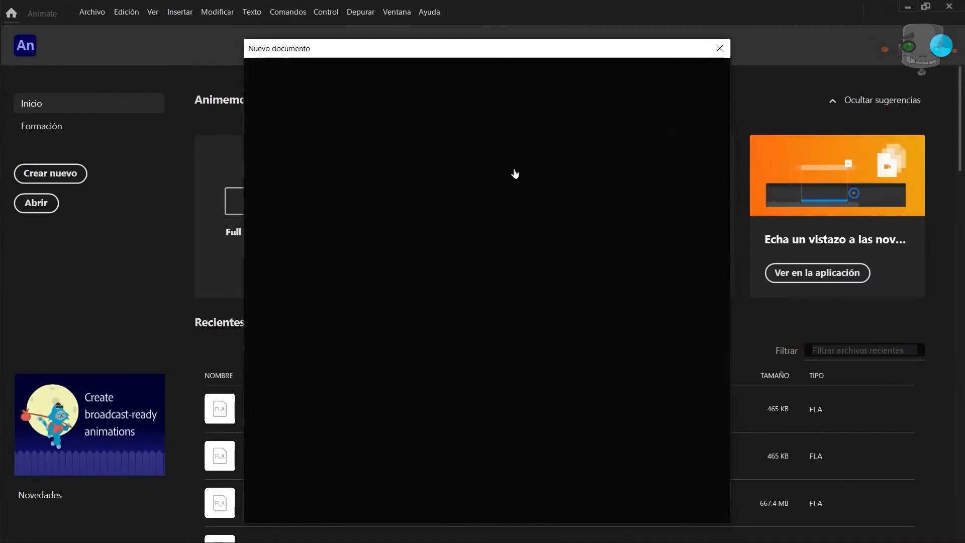
{"action": "key", "text": "Return"}
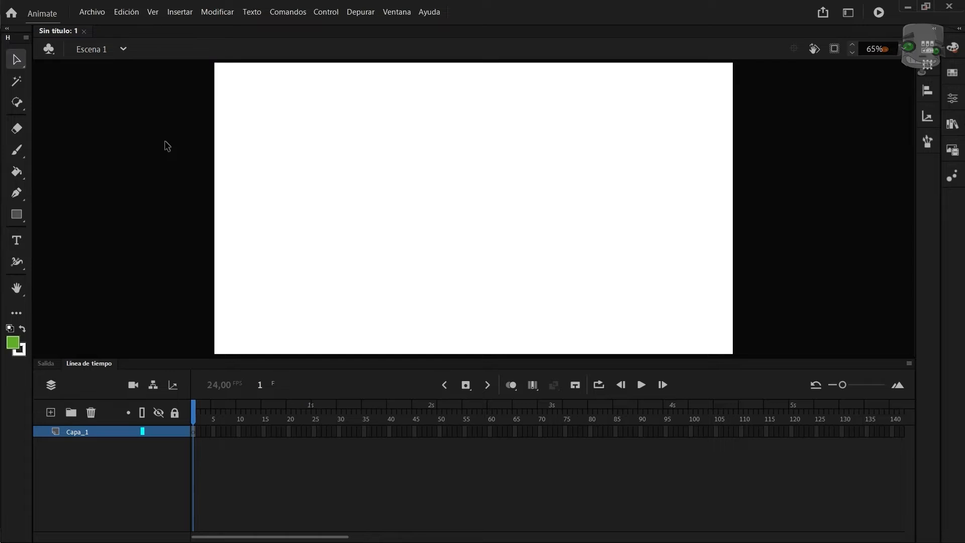
Start importing the robot's layered Illustrator file to the stage, with the "Ojos cerrados" layer included.
{"action": "left_click", "coordinate": [94, 13]}
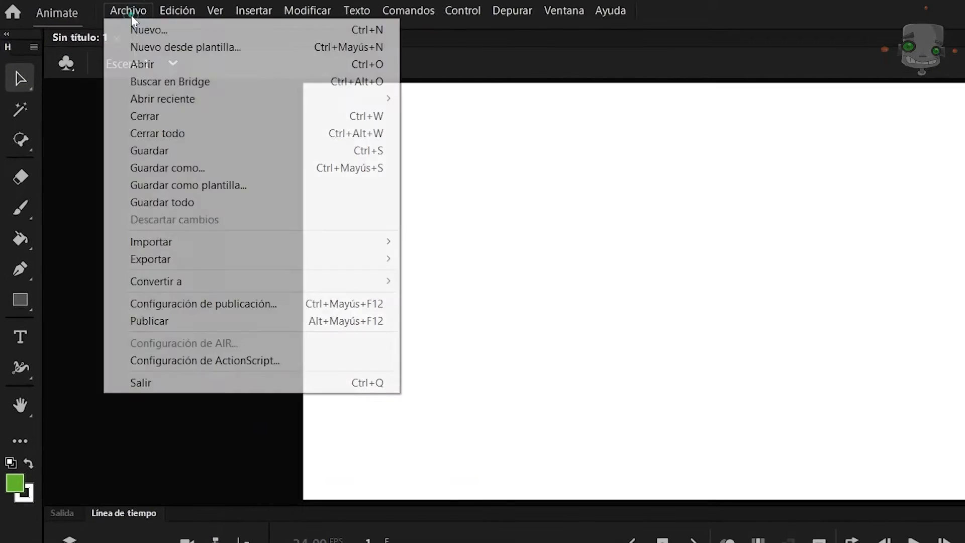
{"action": "left_click", "coordinate": [320, 242]}
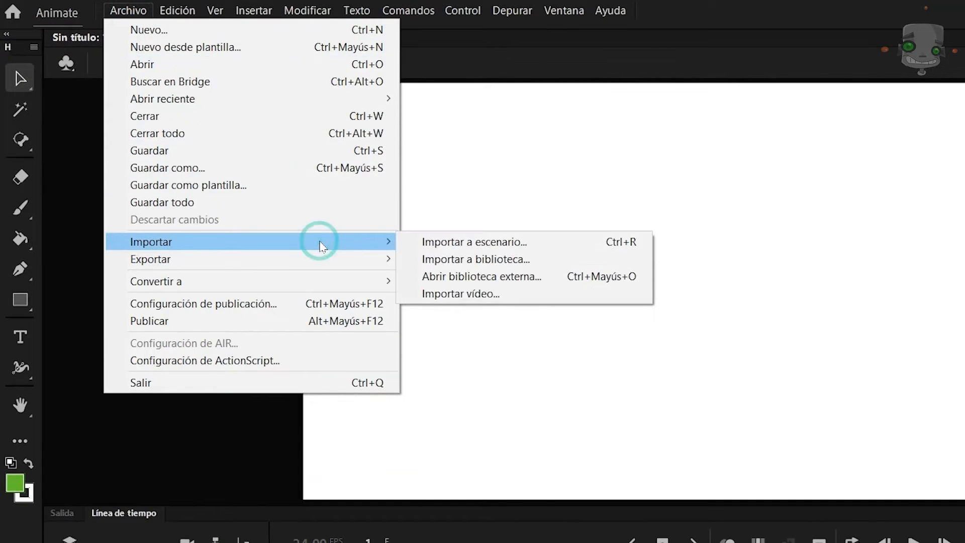
{"action": "left_click", "coordinate": [434, 244]}
{"action": "double_click", "coordinate": [523, 274]}
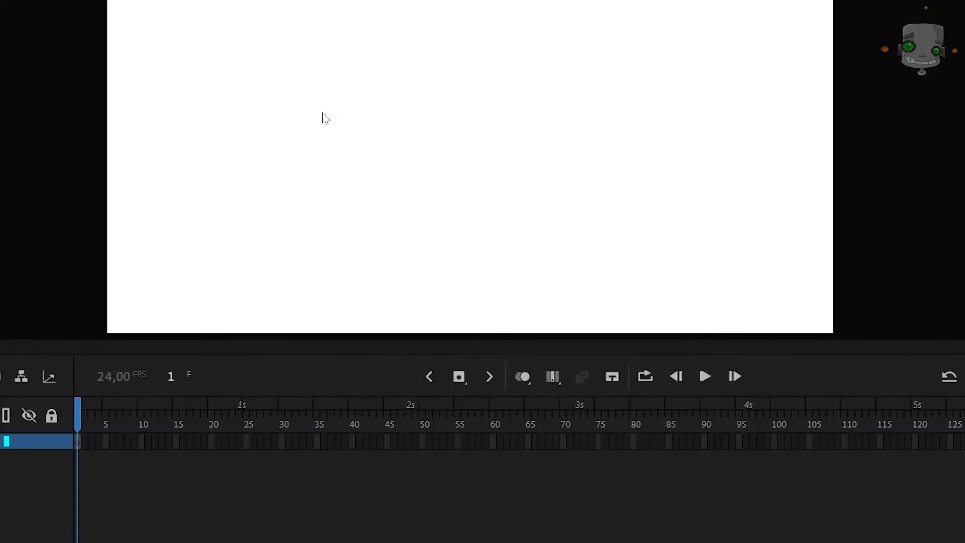
{"action": "mouse_move", "coordinate": [457, 28]}
{"action": "left_mouse_down"}
{"action": "mouse_move", "coordinate": [442, 107]}
{"action": "mouse_move", "coordinate": [432, 306]}
{"action": "mouse_move", "coordinate": [445, 23]}
{"action": "left_mouse_up"}
{"action": "left_click", "coordinate": [253, 33]}
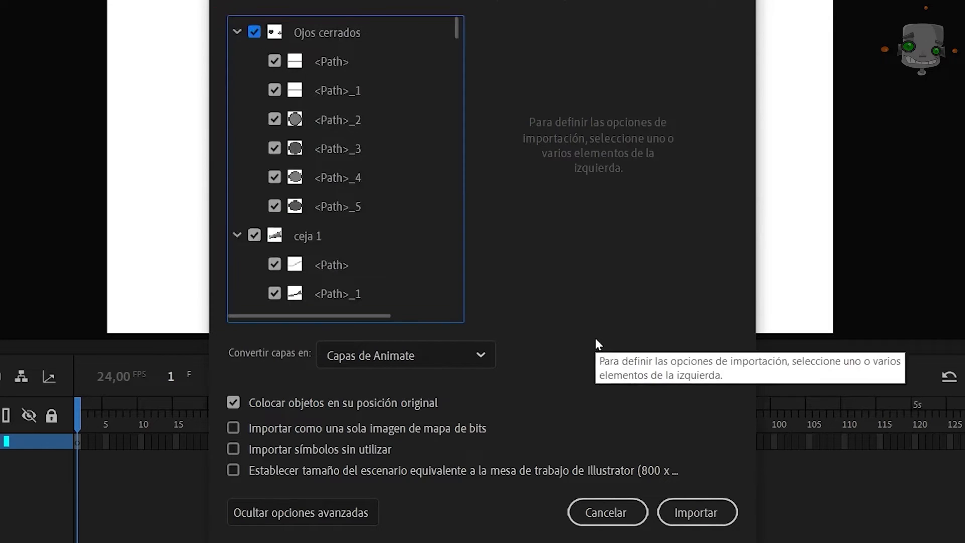
Set the layers to convert to "Capas de Animate", import the robot onto the stage and clear the selection.
{"action": "left_click", "coordinate": [480, 355]}
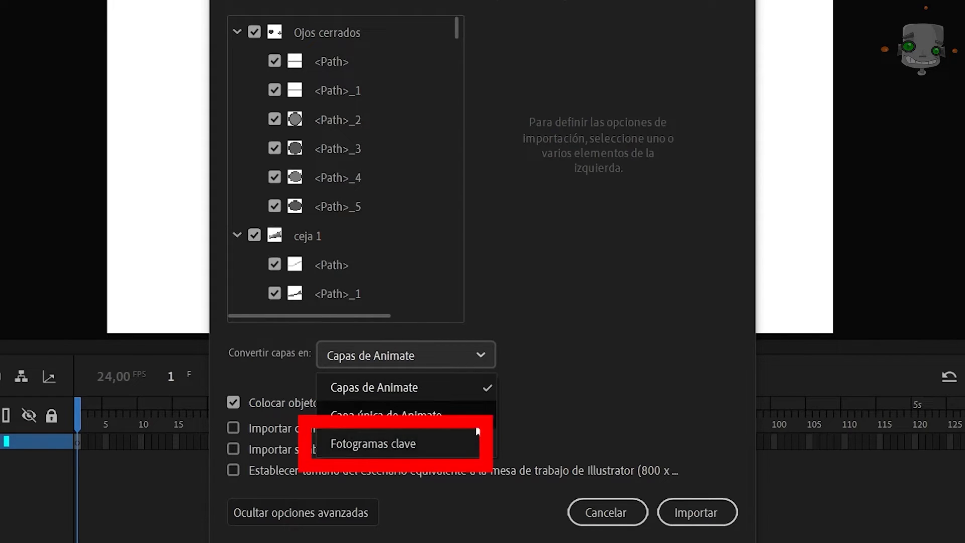
{"action": "left_click", "coordinate": [481, 395]}
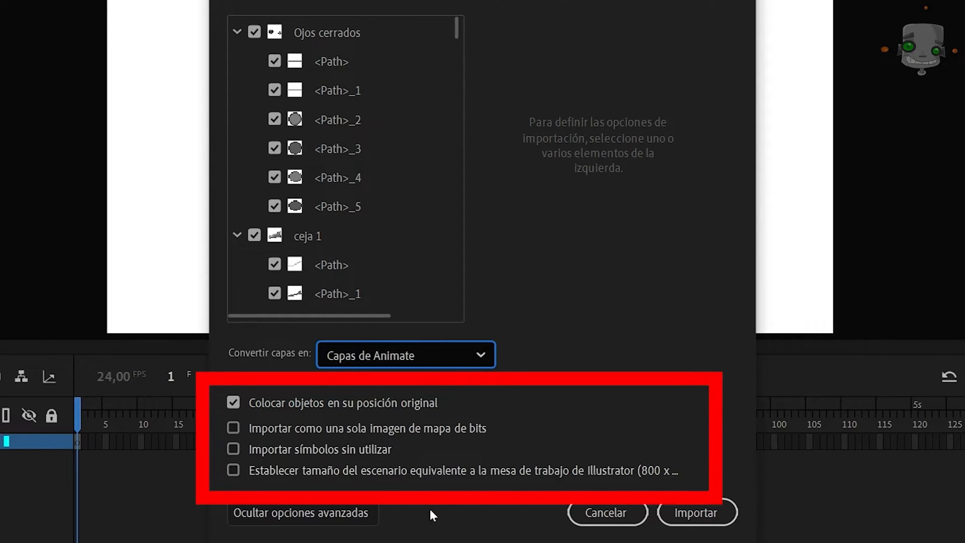
{"action": "left_click", "coordinate": [695, 519]}
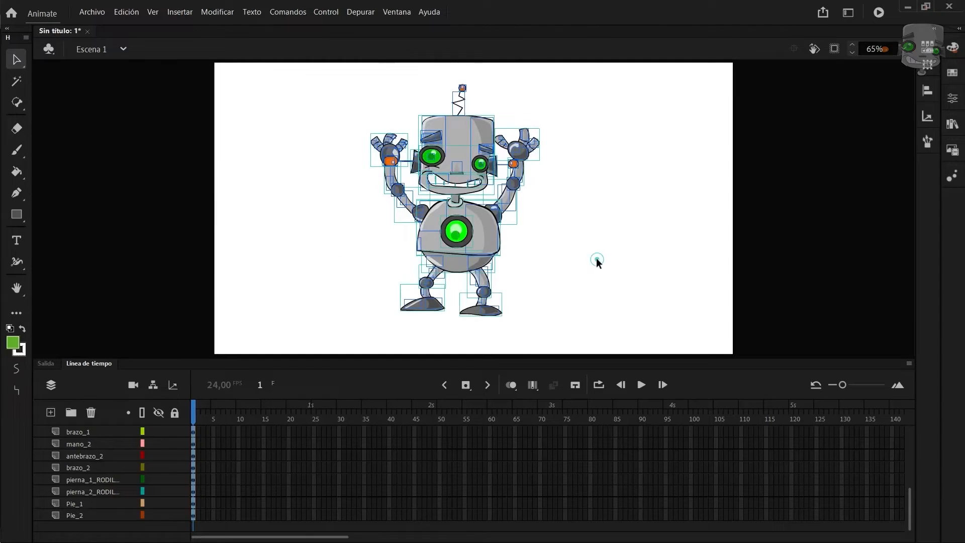
{"action": "left_click", "coordinate": [516, 307]}
Review the imported layer list and toggle the "Ojos_cerrados" layer's visibility to check its content.
{"action": "scroll", "coordinate": [118, 479], "scroll_direction": "up", "scroll_amount": 5}
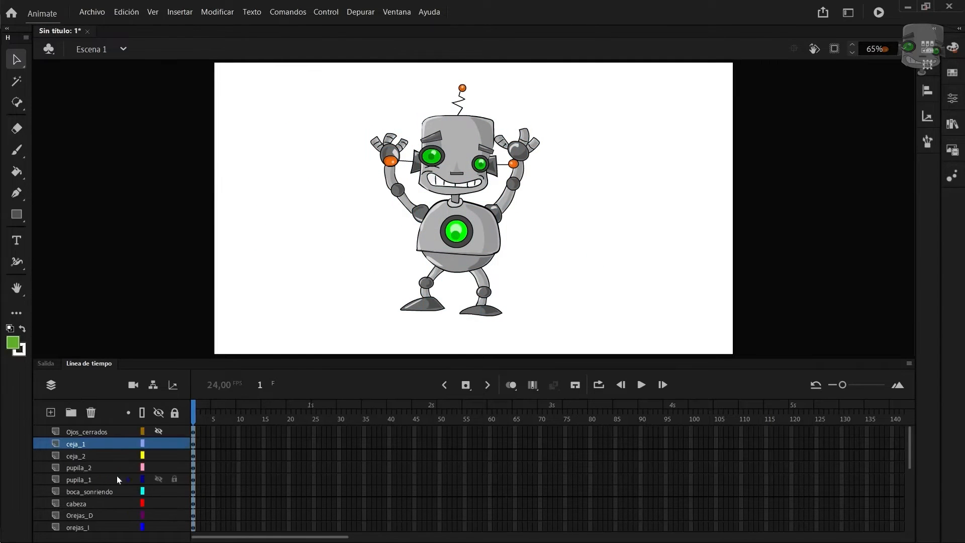
{"action": "left_click", "coordinate": [158, 431]}
{"action": "left_click_drag", "start_coordinate": [354, 136], "coordinate": [432, 156]}
{"action": "left_click", "coordinate": [159, 431]}
{"action": "scroll", "coordinate": [121, 448], "scroll_direction": "down", "scroll_amount": 5}
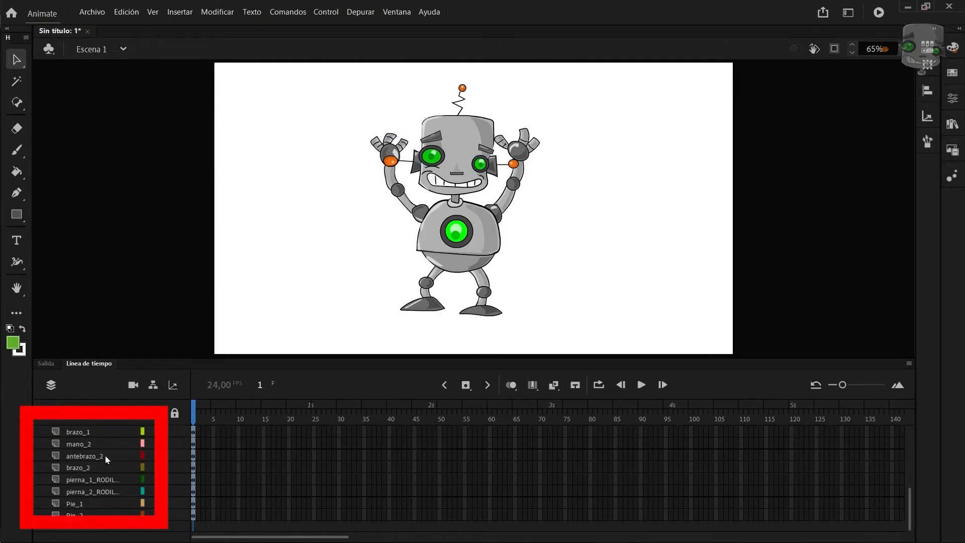
{"action": "scroll", "coordinate": [106, 459], "scroll_direction": "up", "scroll_amount": 5}
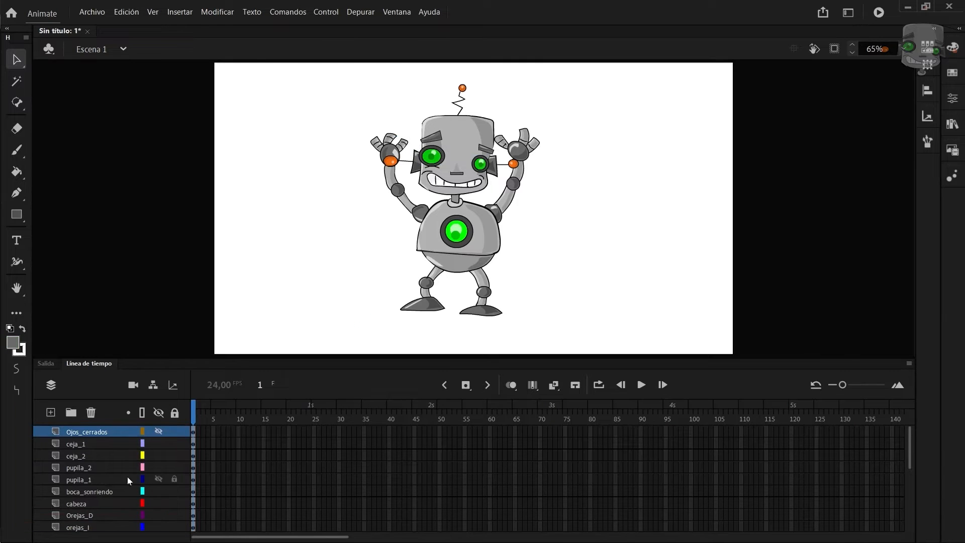
Show the "Ojos_cerrados" layer and convert its artwork into a graphic symbol named "ojos cerrados".
{"action": "left_click", "coordinate": [158, 432]}
{"action": "scroll", "coordinate": [119, 466], "scroll_direction": "down", "scroll_amount": 5}
{"action": "scroll", "coordinate": [119, 466], "scroll_direction": "up", "scroll_amount": 5}
{"action": "left_click", "coordinate": [107, 433]}
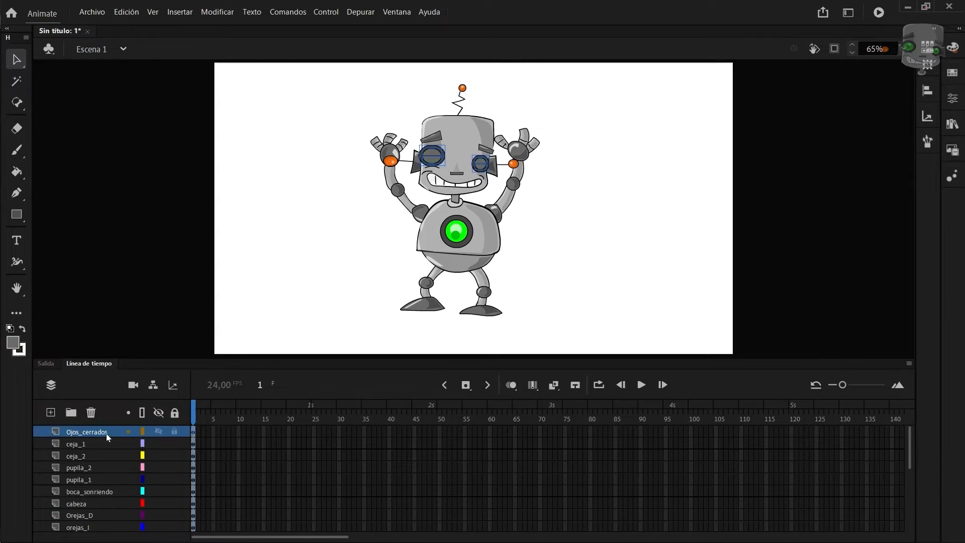
{"action": "key", "text": "F8"}
{"action": "type", "text": "ojos cerrados"}
{"action": "key", "text": "Return"}
Convert the two eyebrows and the two pupils into graphic symbols named ceja1, ceja2, pupila2 and pupila1.
{"action": "left_click", "coordinate": [97, 444]}
{"action": "key", "text": "Return"}
{"action": "left_click", "coordinate": [99, 456]}
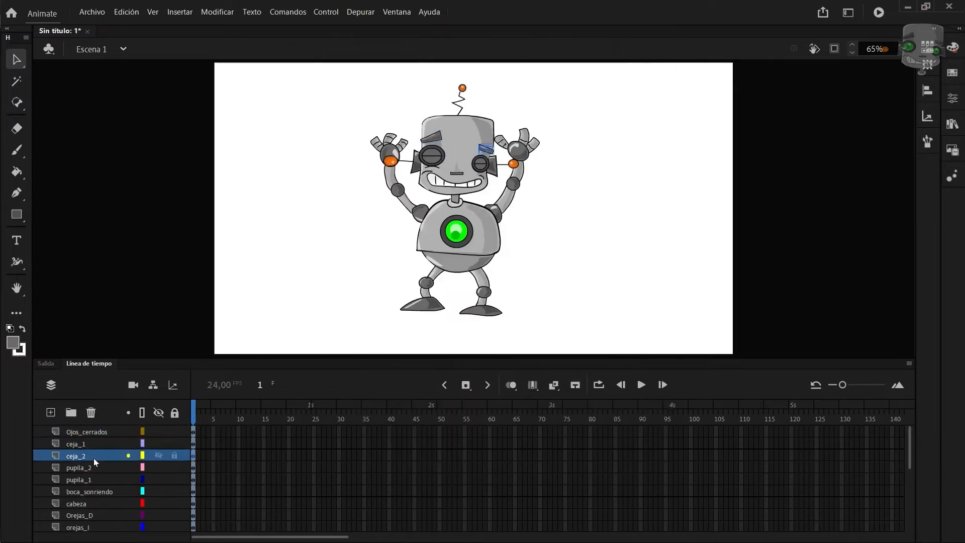
{"action": "left_click", "coordinate": [97, 468]}
{"action": "key", "text": "Return"}
{"action": "left_click", "coordinate": [97, 480]}
{"action": "key", "text": "F8"}
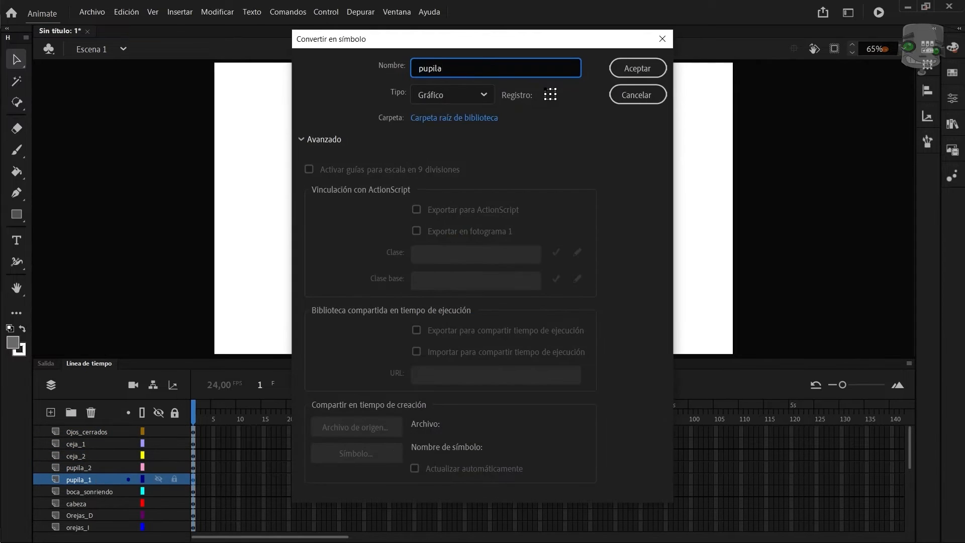
{"action": "key", "text": "Return"}
Convert the smiling mouth and the head into graphic symbols named boca and cabeza.
{"action": "left_click", "coordinate": [110, 493]}
{"action": "key", "text": "F8"}
{"action": "left_click", "coordinate": [108, 504]}
{"action": "key", "text": "F8"}
{"action": "type", "text": "cabe"}
{"action": "key", "text": "Return"}
Convert the two ears into graphic symbols named orejaD and OrejasI.
{"action": "scroll", "coordinate": [108, 503], "scroll_direction": "down", "scroll_amount": 1}
{"action": "left_click", "coordinate": [91, 468]}
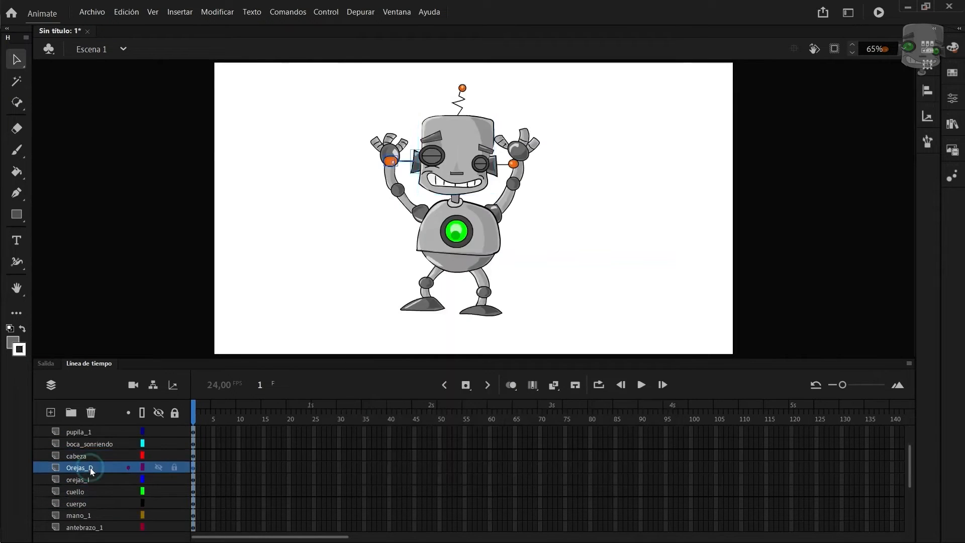
{"action": "key", "text": "F8"}
{"action": "type", "text": "oreja"}
{"action": "type", "text": "Orejasi"}
{"action": "key", "text": "Return"}
Convert the neck and the torso into graphic symbols named cuello and cuerpo.
{"action": "left_click", "coordinate": [90, 491]}
{"action": "key", "text": "F8"}
{"action": "type", "text": "cu"}
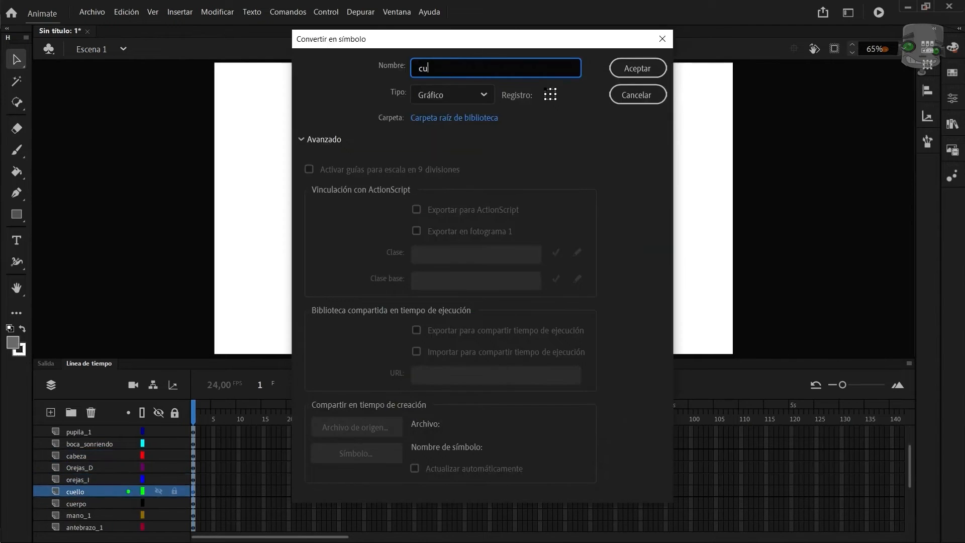
{"action": "key", "text": "Return"}
{"action": "left_click", "coordinate": [97, 503]}
{"action": "key", "text": "F8"}
Convert the first arm's hand, forearm and upper arm into graphic symbols named mano1, antebrazo1 and brazo1.
{"action": "key", "text": "F8"}
{"action": "type", "text": "mano1"}
{"action": "key", "text": "Return"}
{"action": "key", "text": "F8"}
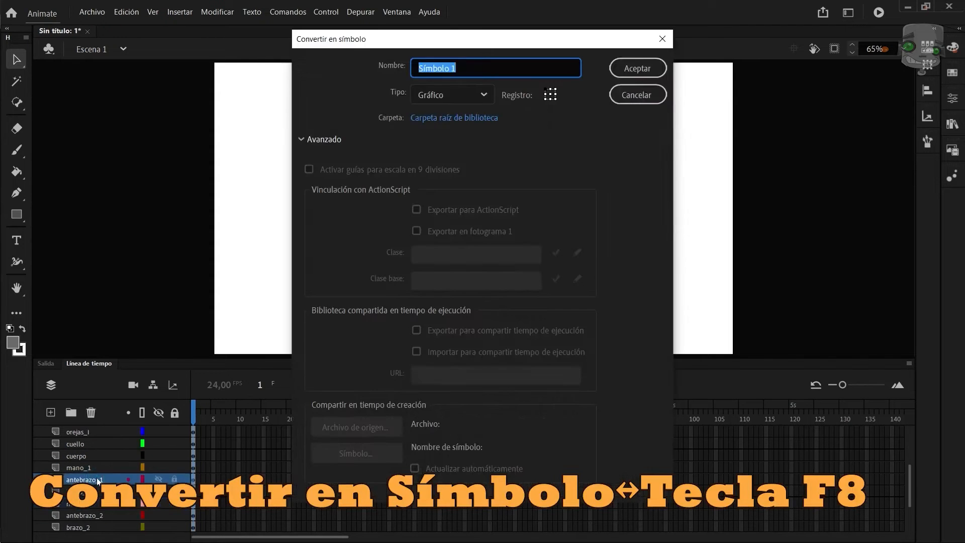
{"action": "type", "text": "antebrazo1"}
{"action": "key", "text": "Return"}
{"action": "key", "text": "F8"}
{"action": "type", "text": "brazo"}
{"action": "key", "text": "Return"}
Convert the second arm's hand, forearm and upper arm into graphic symbols named mano2, antebrazo2 and brazo2.
{"action": "left_click", "coordinate": [80, 503]}
{"action": "key", "text": "F8"}
{"action": "key", "text": "Return"}
{"action": "left_click", "coordinate": [82, 515]}
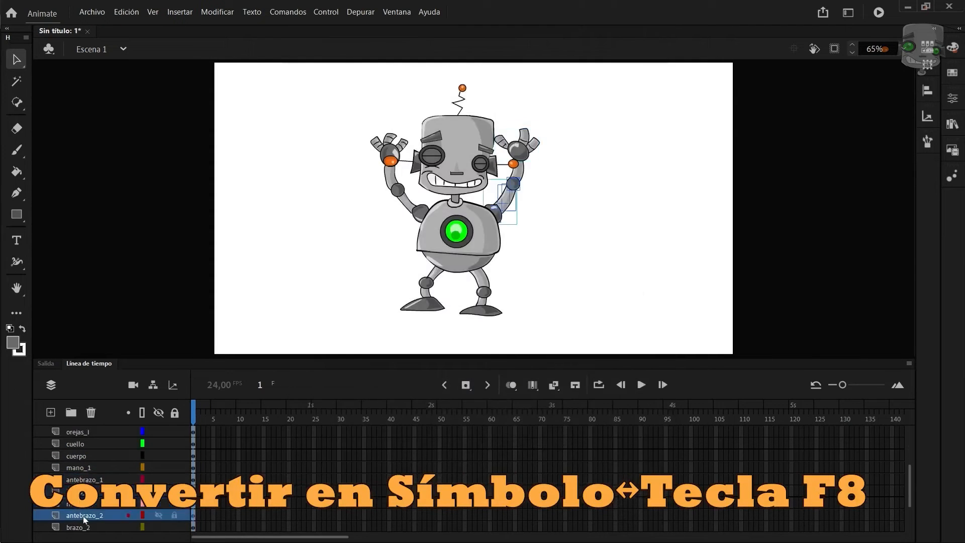
{"action": "key", "text": "F8"}
{"action": "type", "text": "antebrazo2"}
{"action": "key", "text": "Return"}
{"action": "key", "text": "Return"}
Convert the two legs into graphic symbols named "pierna1 rodilla" and "pierna2 rodilla".
{"action": "scroll", "coordinate": [96, 491], "scroll_direction": "down", "scroll_amount": 2}
{"action": "left_click", "coordinate": [95, 491]}
{"action": "key", "text": "F8"}
{"action": "type", "text": "pierna"}
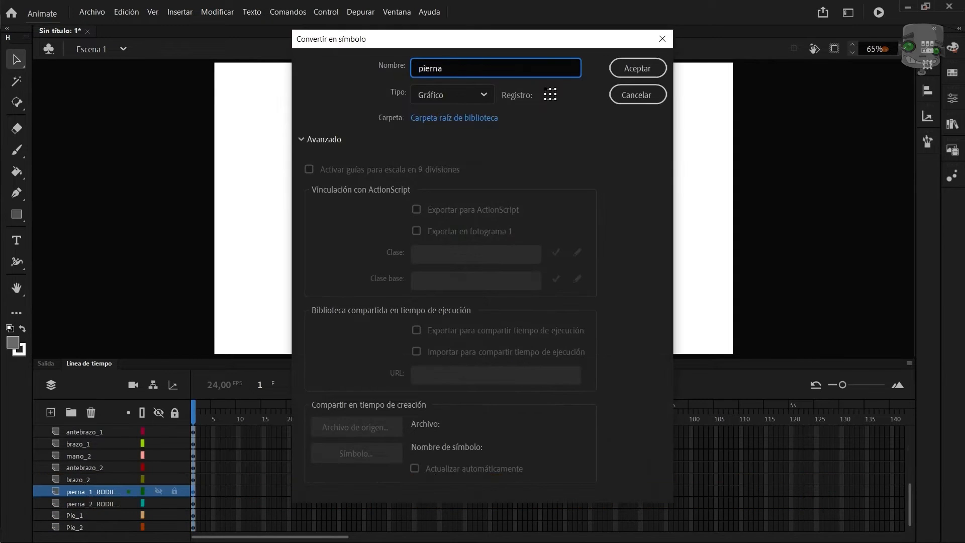
{"action": "key", "text": "Return"}
{"action": "left_click", "coordinate": [95, 503]}
{"action": "key", "text": "F8"}
{"action": "type", "text": "pierna2"}
{"action": "key", "text": "Return"}
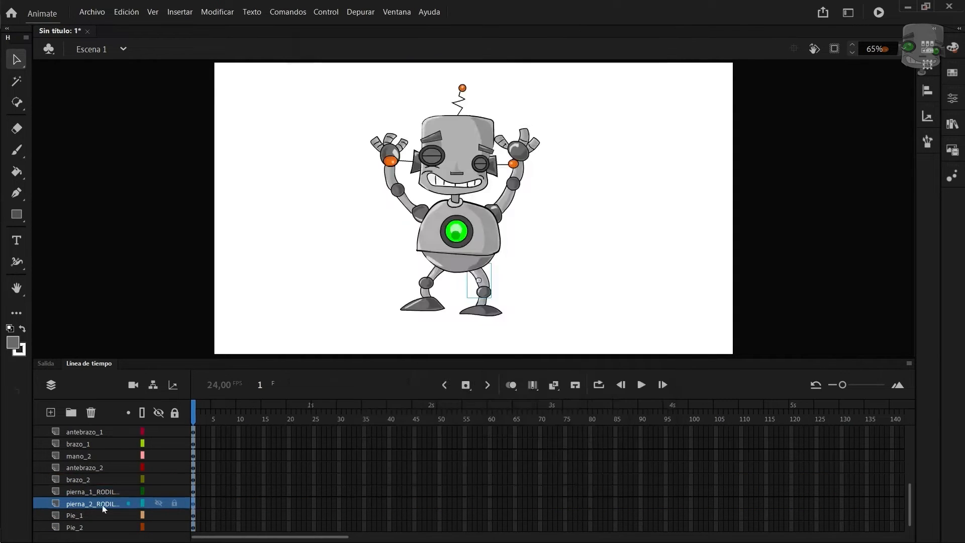
Convert the two feet into graphic symbols named pie1 and pie2.
{"action": "left_click", "coordinate": [95, 515]}
{"action": "key", "text": "F8"}
{"action": "type", "text": "oie"}
{"action": "key", "text": "Return"}
{"action": "left_click", "coordinate": [82, 528]}
{"action": "key", "text": "F8"}
{"action": "type", "text": "pie2"}
{"action": "key", "text": "Return"}
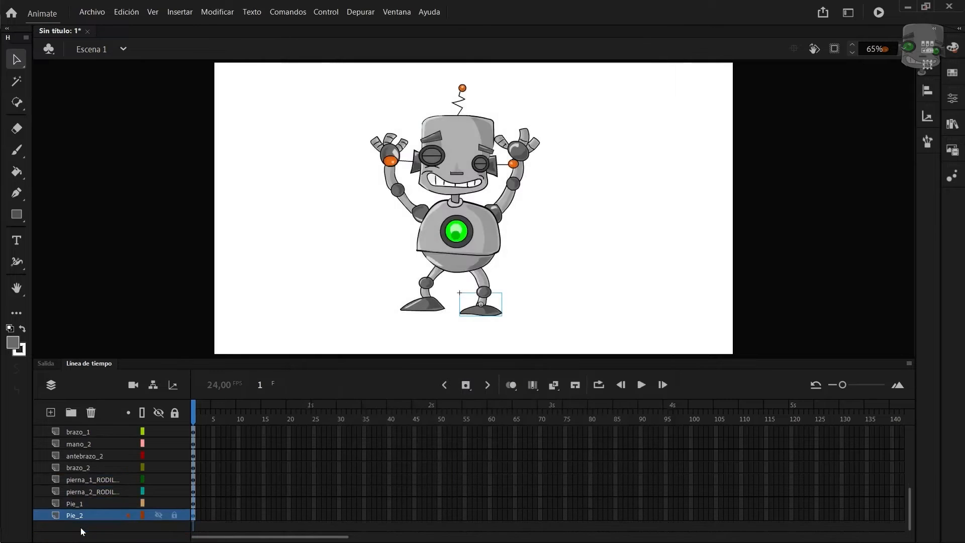
Open the document's library and create a folder named "FitoTec" in it.
{"action": "left_click", "coordinate": [954, 125]}
{"action": "scroll", "coordinate": [805, 249], "scroll_direction": "down", "scroll_amount": 5}
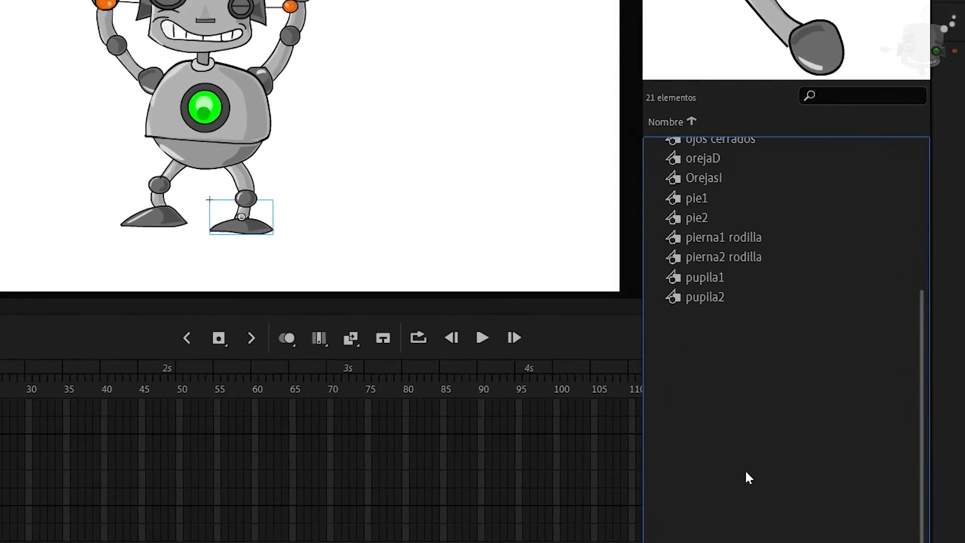
{"action": "key", "text": "ctrl+a"}
{"action": "left_click", "coordinate": [675, 539]}
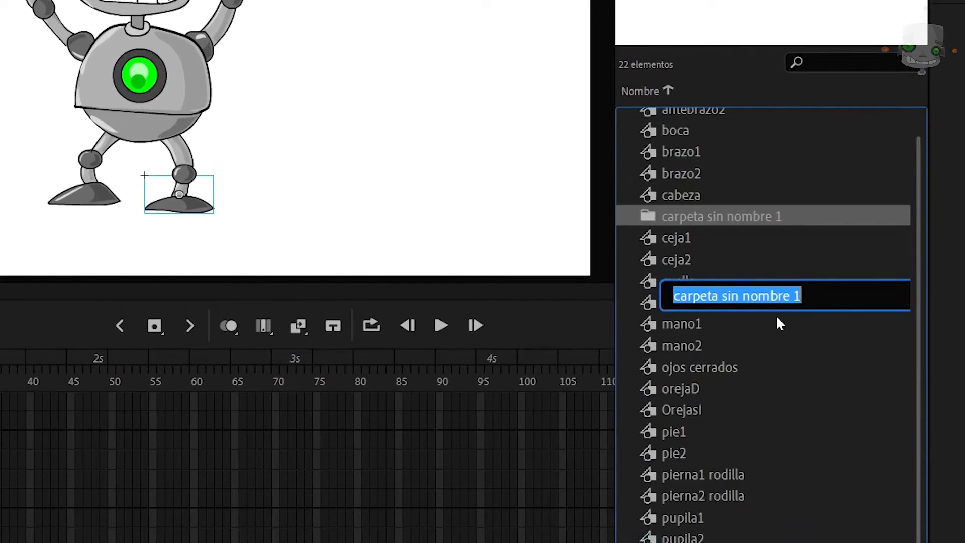
{"action": "type", "text": "FitoTec"}
{"action": "key", "text": "Return"}
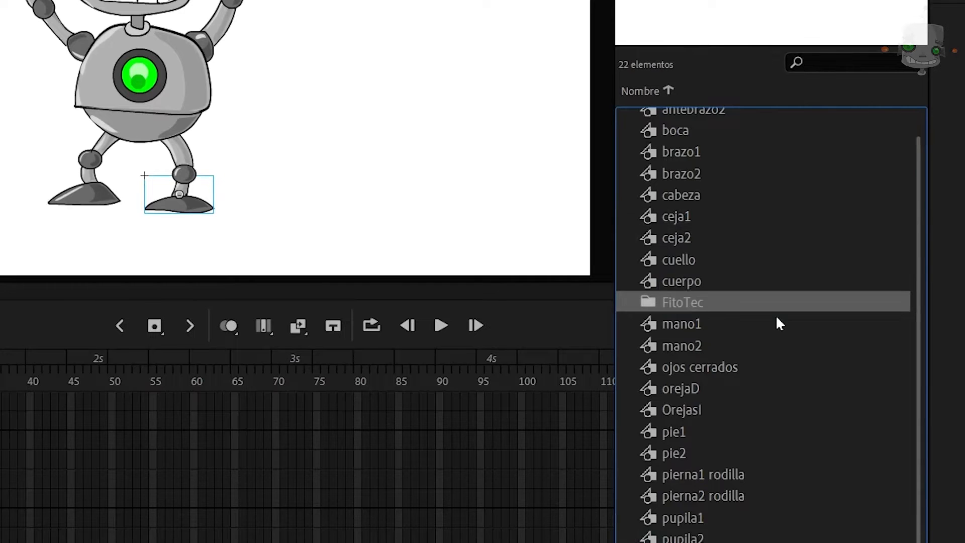
Select all the library symbols, move them into the FitoTec folder and expand the folder.
{"action": "left_click", "coordinate": [704, 110]}
{"action": "key", "text": "ctrl+a"}
{"action": "scroll", "coordinate": [693, 150], "scroll_direction": "up", "scroll_amount": 1}
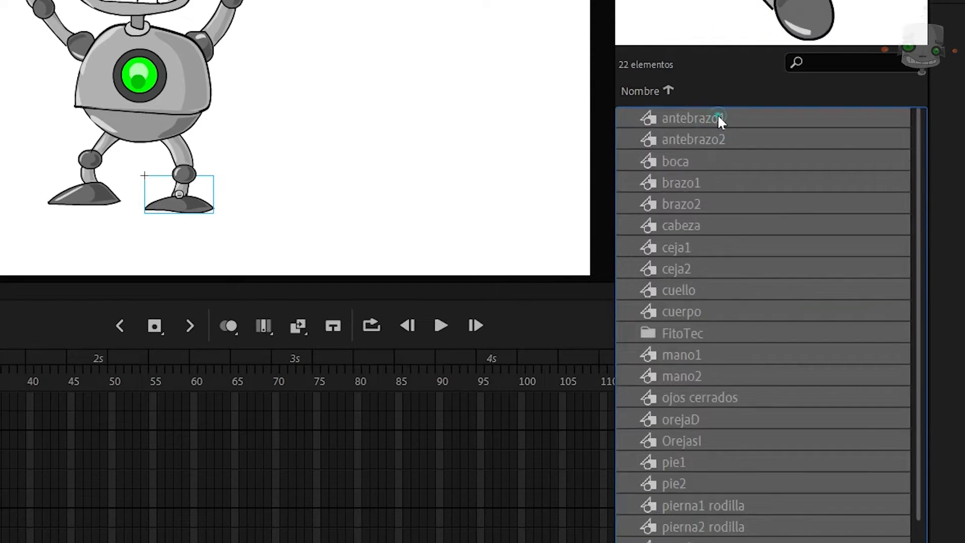
{"action": "left_click_drag", "start_coordinate": [749, 405], "coordinate": [702, 331]}
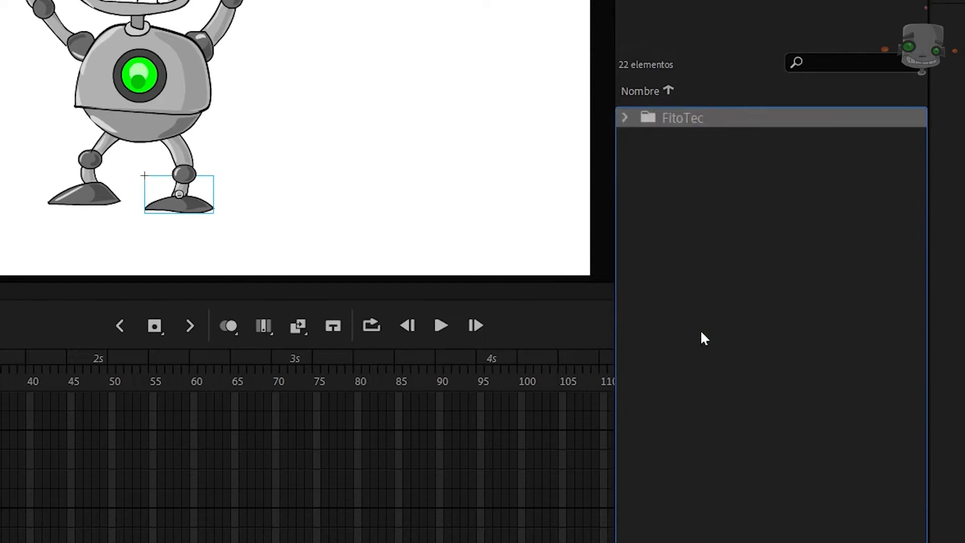
{"action": "left_click", "coordinate": [629, 117]}
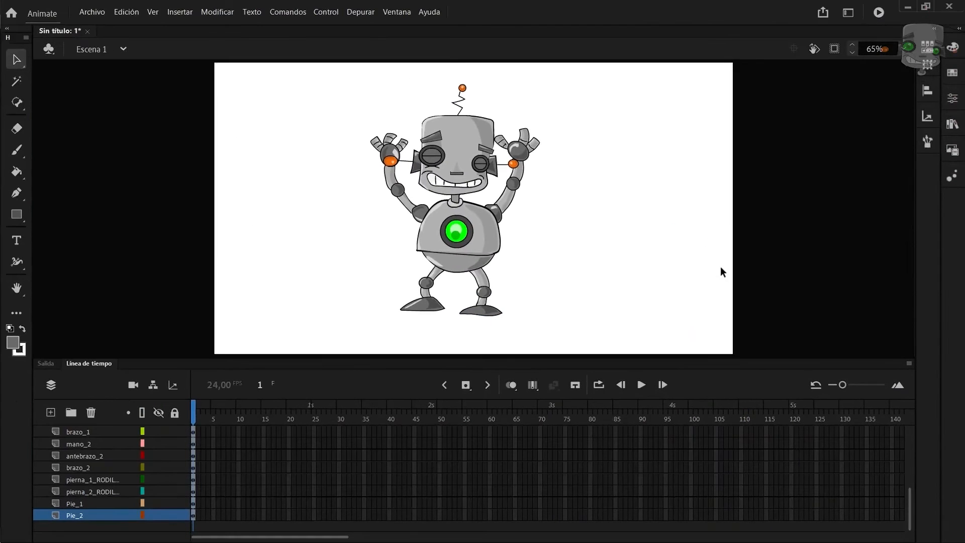
Turn on the layer parenting view and parent Ojos_cerrados, ceja_1, ceja_2 and pupila_2 to the cabeza layer.
{"action": "scroll", "coordinate": [96, 507], "scroll_direction": "up", "scroll_amount": 5}
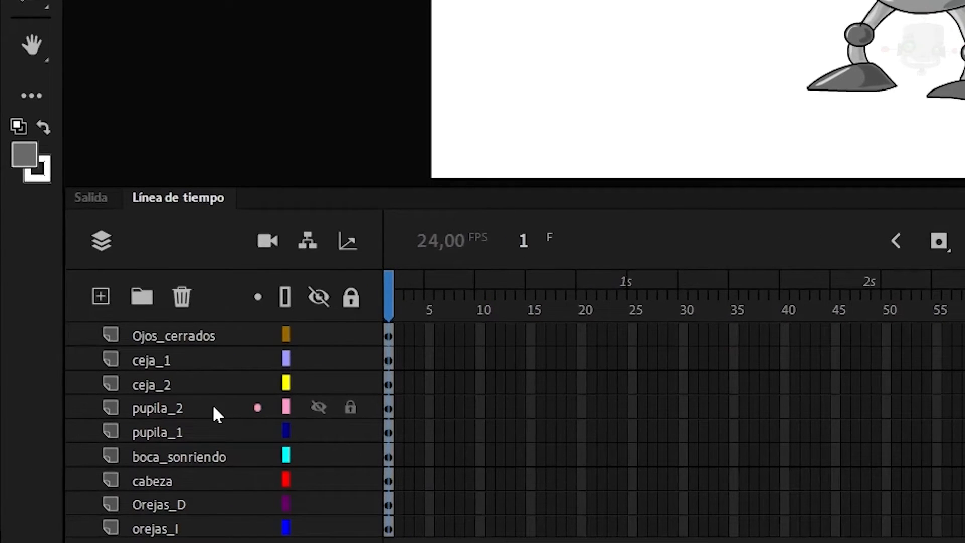
{"action": "left_click", "coordinate": [307, 243]}
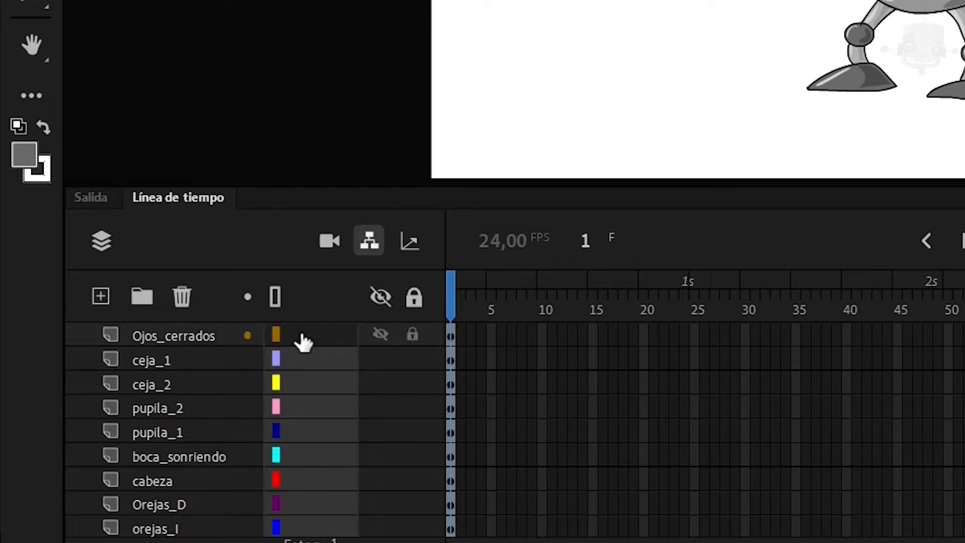
{"action": "left_click_drag", "start_coordinate": [304, 343], "coordinate": [318, 481]}
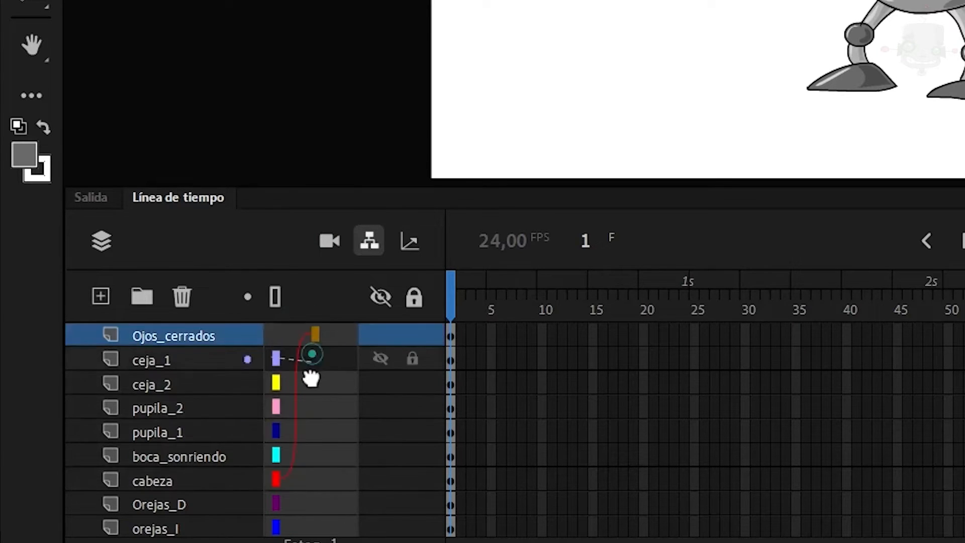
{"action": "mouse_move", "coordinate": [311, 378]}
{"action": "left_mouse_down"}
{"action": "mouse_move", "coordinate": [318, 476]}
{"action": "mouse_move", "coordinate": [334, 476]}
{"action": "left_mouse_up"}
{"action": "left_click_drag", "start_coordinate": [319, 377], "coordinate": [319, 479]}
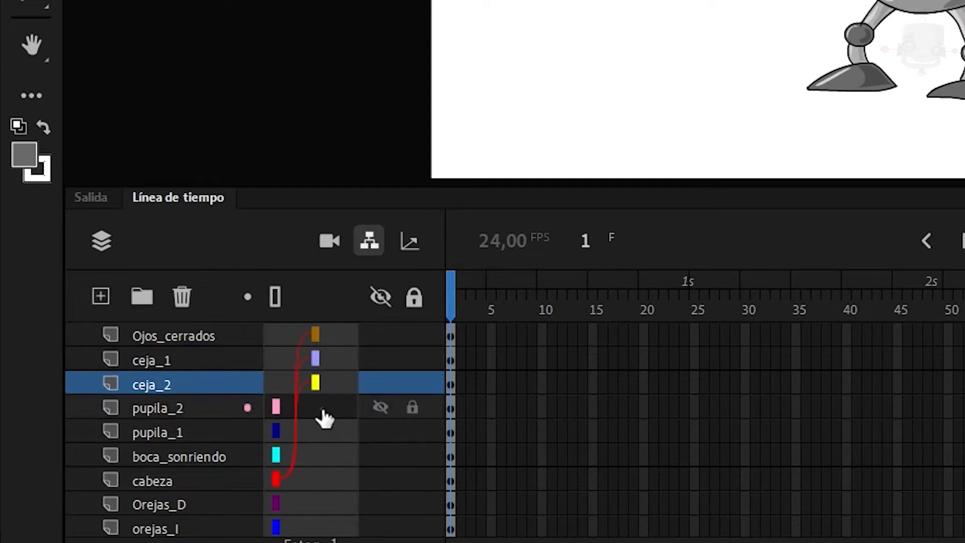
{"action": "left_click_drag", "start_coordinate": [323, 410], "coordinate": [318, 480]}
Parent the pupila_1, boca_sonriendo and ear layers to the cabeza layer.
{"action": "scroll", "coordinate": [321, 433], "scroll_direction": "down", "scroll_amount": 1}
{"action": "left_click_drag", "start_coordinate": [321, 384], "coordinate": [322, 432]}
{"action": "left_click_drag", "start_coordinate": [322, 408], "coordinate": [321, 432]}
{"action": "left_click_drag", "start_coordinate": [322, 481], "coordinate": [322, 432]}
Link the neck, head and limb layers into the parent hierarchy that leads to the cuerpo layer.
{"action": "left_click_drag", "start_coordinate": [321, 504], "coordinate": [319, 527]}
{"action": "left_click_drag", "start_coordinate": [278, 433], "coordinate": [322, 527]}
{"action": "left_click_drag", "start_coordinate": [276, 526], "coordinate": [296, 504]}
{"action": "left_click_drag", "start_coordinate": [276, 504], "coordinate": [276, 384]}
{"action": "scroll", "coordinate": [317, 453], "scroll_direction": "down", "scroll_amount": 2}
{"action": "left_click_drag", "start_coordinate": [276, 431], "coordinate": [433, 314]}
Move the head's transformation point down to its base at the neck with Free Transform.
{"action": "key", "text": "q"}
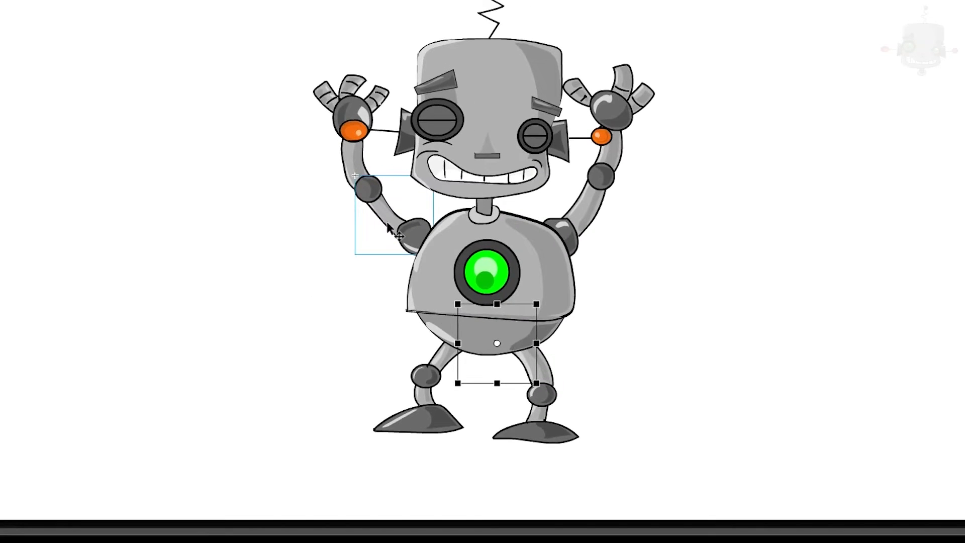
{"action": "left_click", "coordinate": [752, 234]}
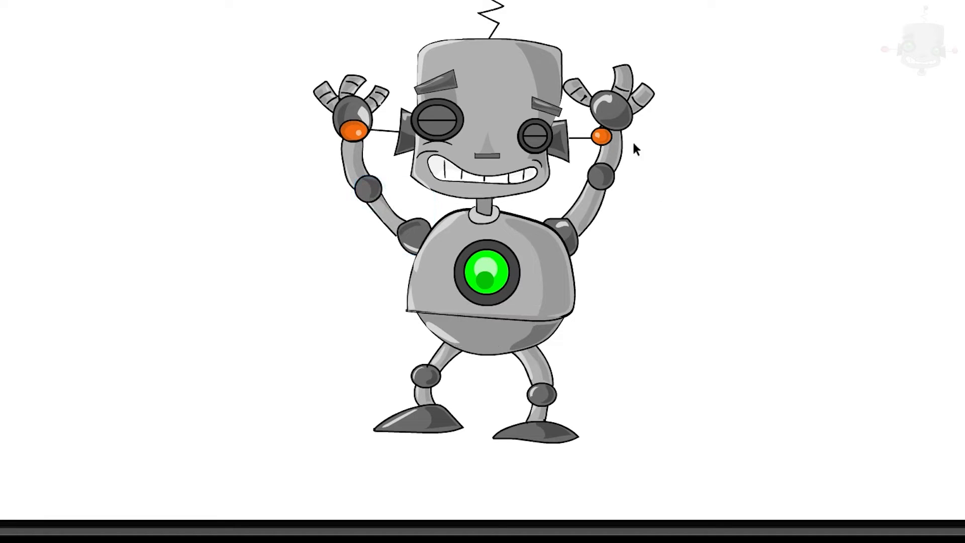
{"action": "left_click", "coordinate": [507, 100]}
{"action": "left_click_drag", "start_coordinate": [485, 101], "coordinate": [487, 198]}
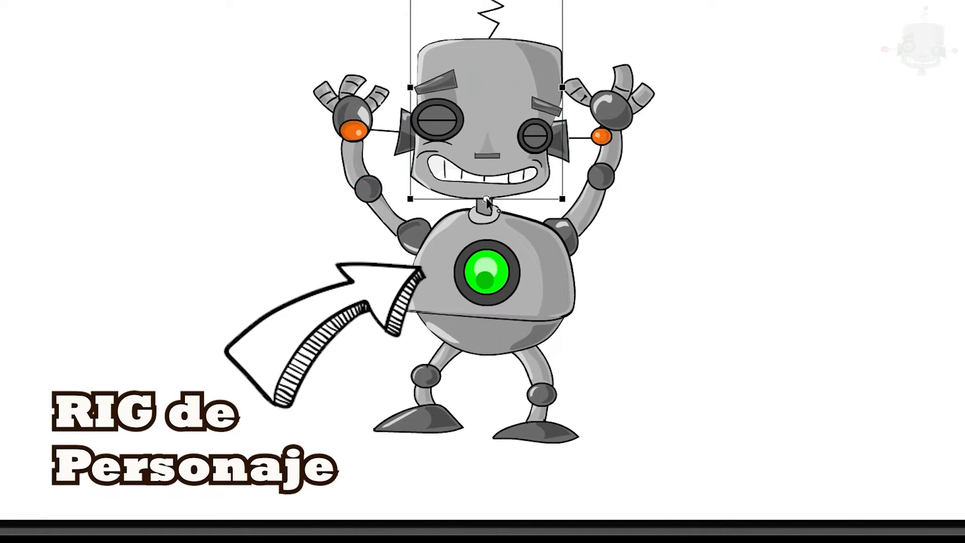
Move the transformation points of the hands and arm segments to their wrist, elbow and shoulder joints.
{"action": "left_click", "coordinate": [441, 86]}
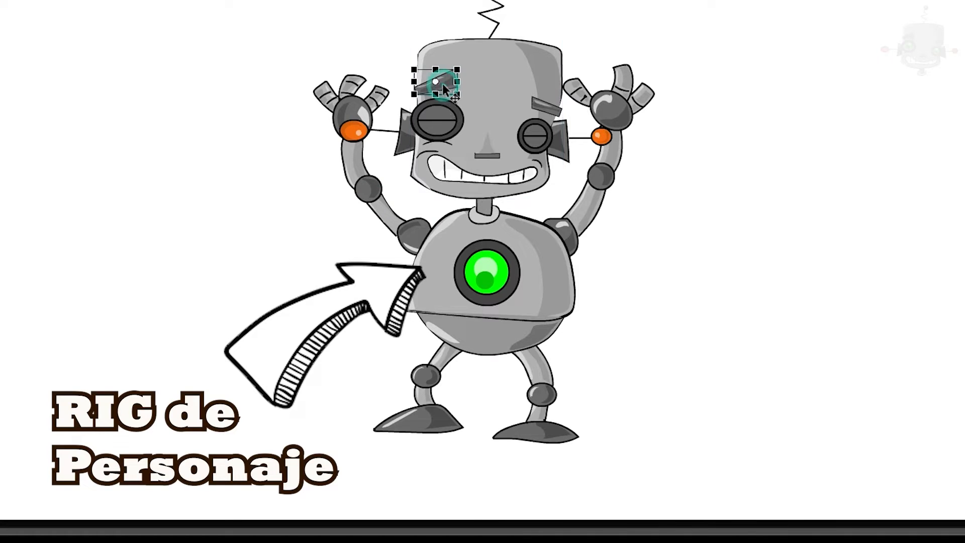
{"action": "left_click", "coordinate": [442, 125], "text": "shift"}
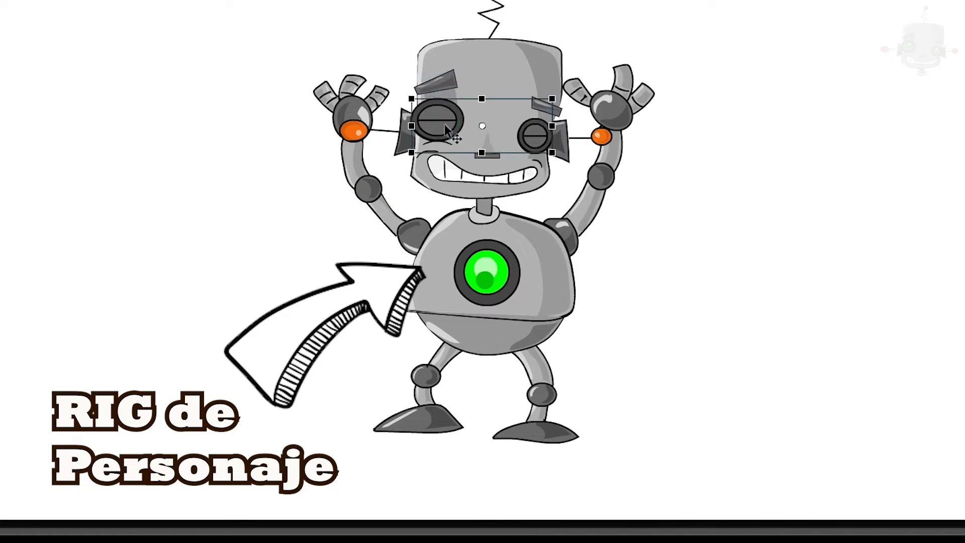
{"action": "left_click", "coordinate": [353, 108]}
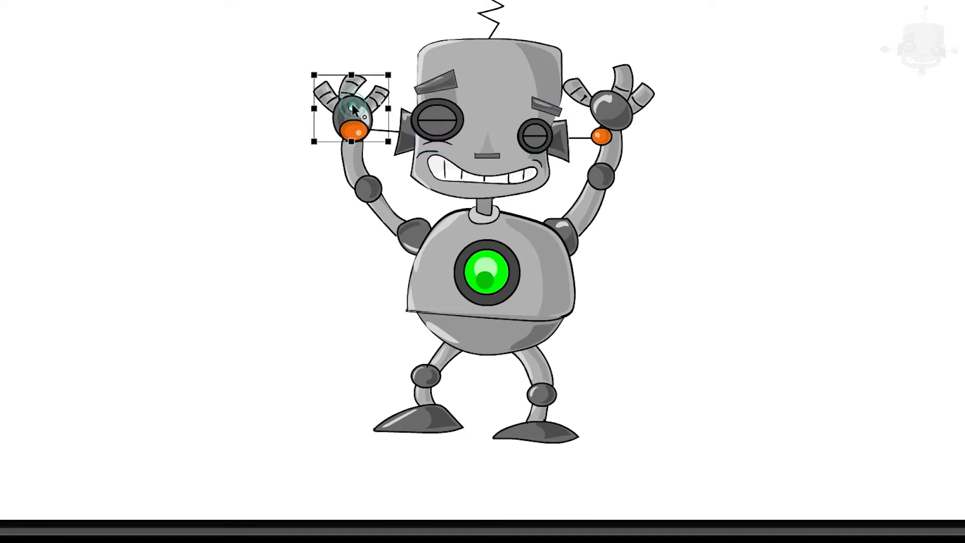
{"action": "left_click", "coordinate": [618, 107]}
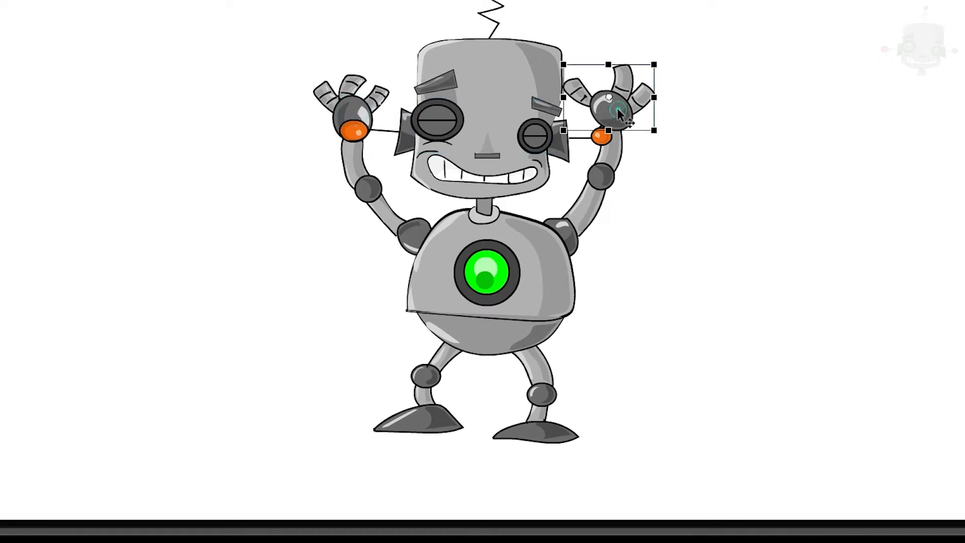
{"action": "left_click", "coordinate": [602, 176]}
{"action": "scroll", "coordinate": [602, 176], "scroll_direction": "up", "scroll_amount": 4}
{"action": "left_click", "coordinate": [505, 301]}
{"action": "left_click_drag", "start_coordinate": [180, 335], "coordinate": [735, 165]}
{"action": "left_click", "coordinate": [420, 226]}
{"action": "left_click_drag", "start_coordinate": [871, 312], "coordinate": [582, 310]}
{"action": "left_click", "coordinate": [397, 146]}
{"action": "left_click_drag", "start_coordinate": [417, 399], "coordinate": [426, 29]}
{"action": "left_click", "coordinate": [426, 30]}
Set the transformation points of both legs at the hips and of both feet at the knees.
{"action": "scroll", "coordinate": [426, 29], "scroll_direction": "down", "scroll_amount": 3}
{"action": "left_click", "coordinate": [296, 158]}
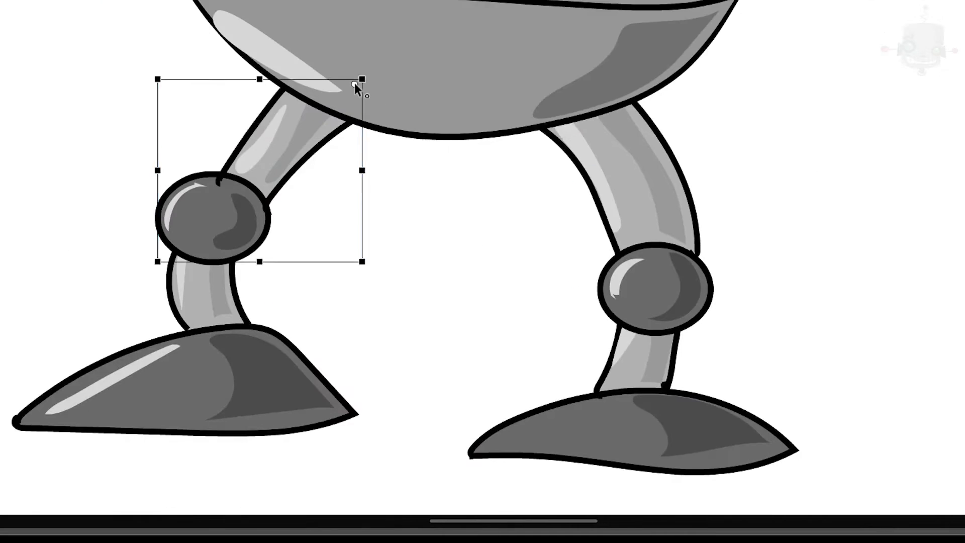
{"action": "left_click", "coordinate": [624, 150]}
{"action": "left_click", "coordinate": [187, 329]}
{"action": "left_click", "coordinate": [649, 375]}
{"action": "scroll", "coordinate": [714, 302], "scroll_direction": "down", "scroll_amount": 6}
{"action": "left_click", "coordinate": [774, 237]}
Extend all layers of the robot to frame 50 by inserting frames.
{"action": "scroll", "coordinate": [774, 237], "scroll_direction": "down", "scroll_amount": 5}
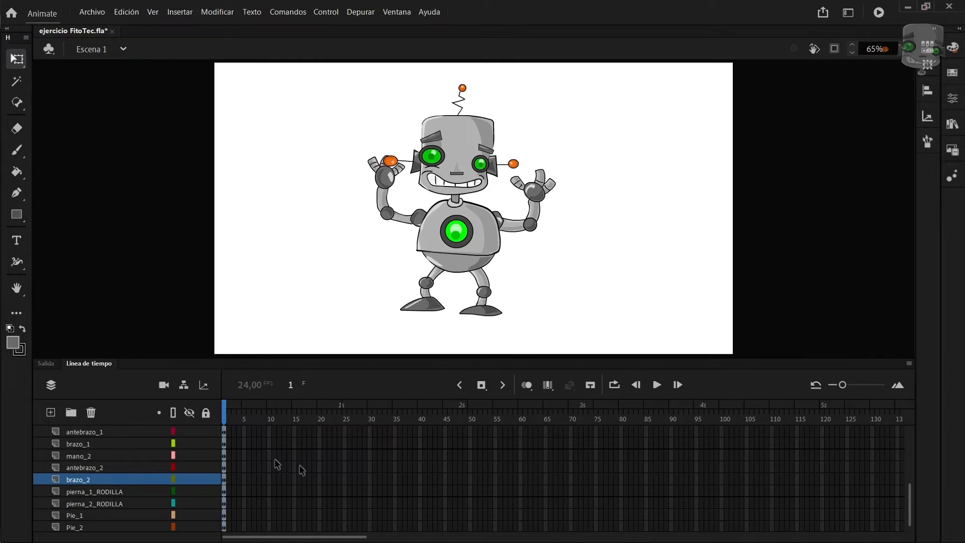
{"action": "scroll", "coordinate": [471, 436], "scroll_direction": "up", "scroll_amount": 5}
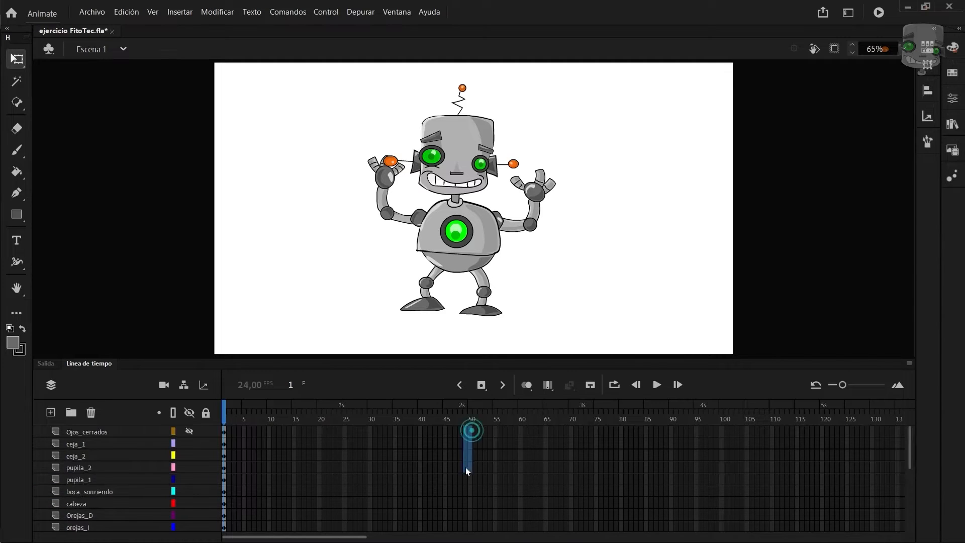
{"action": "left_click_drag", "start_coordinate": [472, 431], "coordinate": [472, 541]}
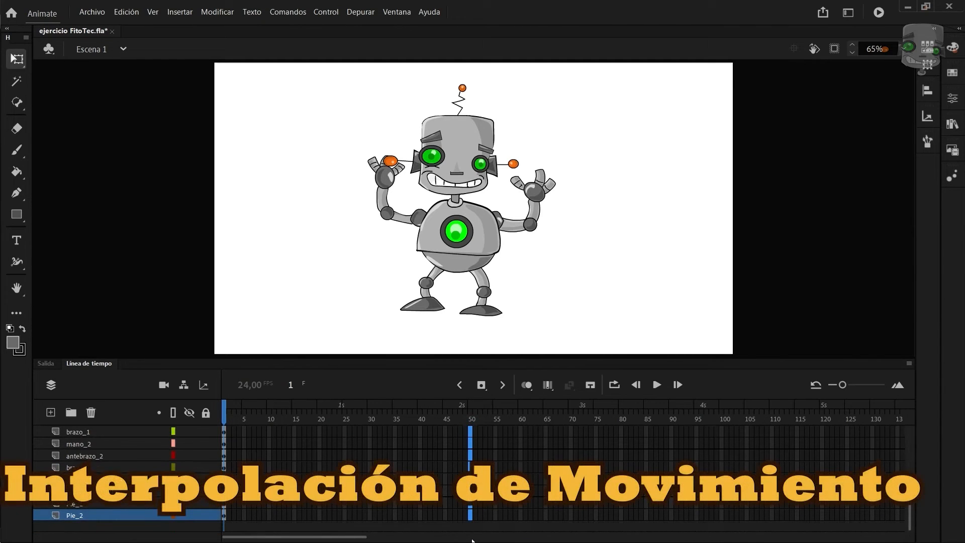
{"action": "key", "text": "F5"}
Create a motion tween on all layers from ceja_1 to Pie_2, leaving out Ojos_cerrados.
{"action": "scroll", "coordinate": [131, 503], "scroll_direction": "up", "scroll_amount": 5}
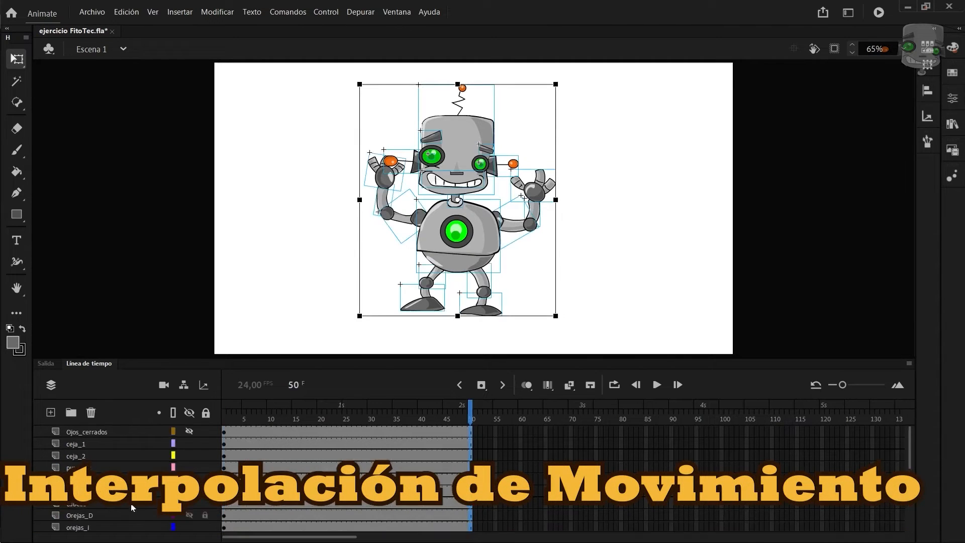
{"action": "left_click", "coordinate": [80, 456]}
{"action": "scroll", "coordinate": [114, 498], "scroll_direction": "down", "scroll_amount": 5}
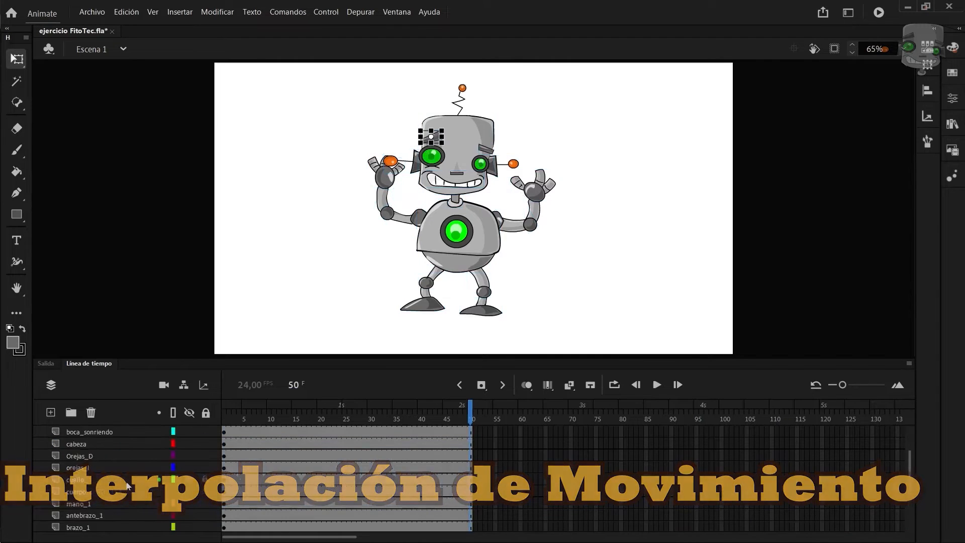
{"action": "left_click", "coordinate": [116, 514], "text": "shift"}
{"action": "right_click", "coordinate": [116, 515]}
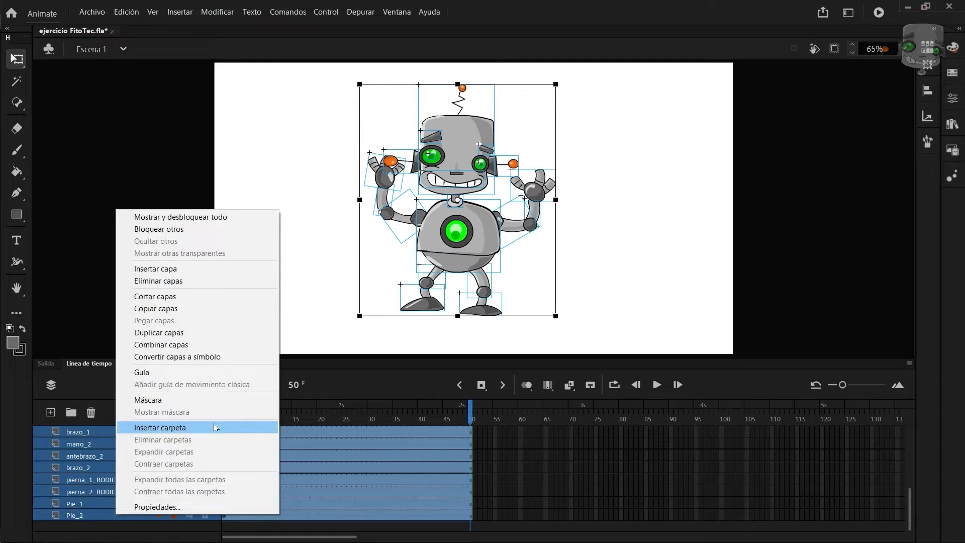
{"action": "right_click", "coordinate": [320, 456]}
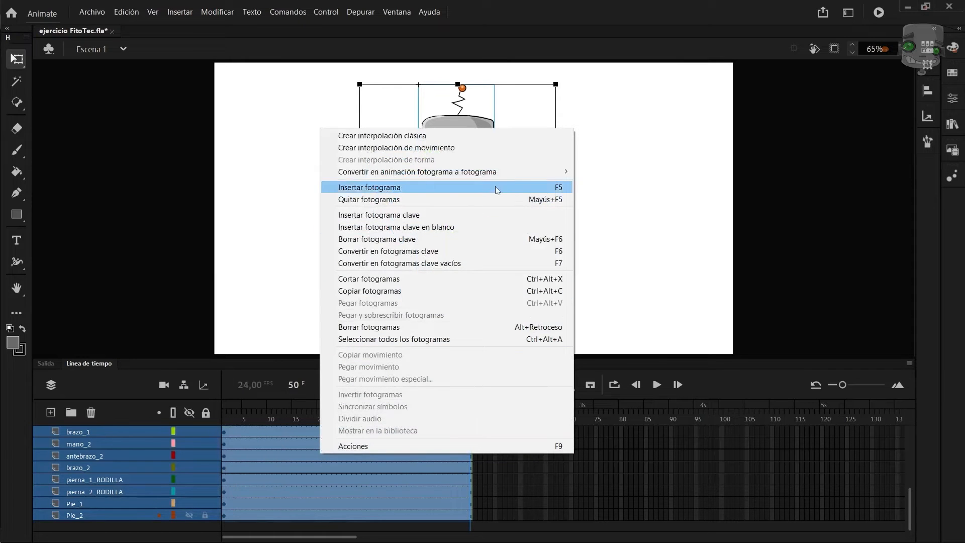
{"action": "left_click", "coordinate": [482, 152]}
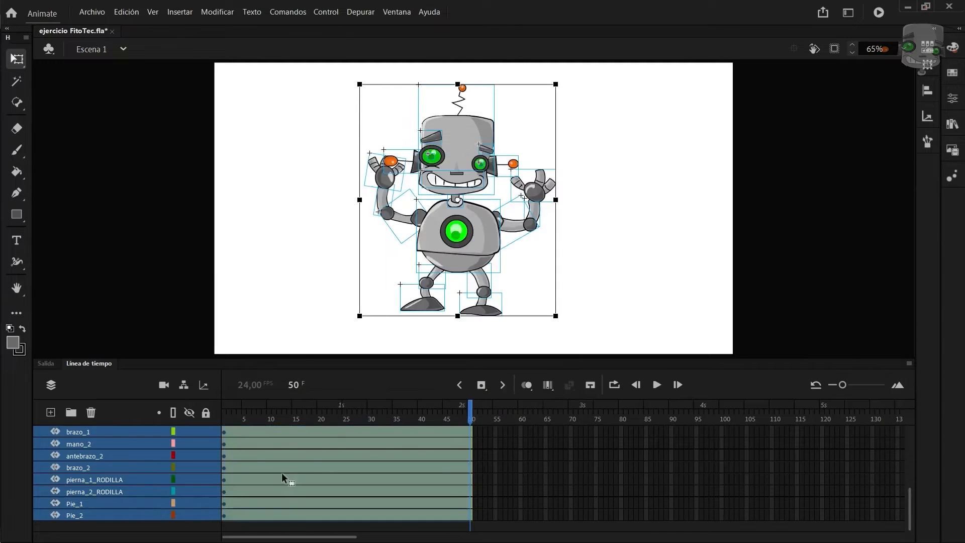
At frame 18, rotate antebrazo_2 and antebrazo_1 upward to bring both hands to the head.
{"action": "left_click", "coordinate": [283, 478]}
{"action": "scroll", "coordinate": [284, 478], "scroll_direction": "up", "scroll_amount": 5}
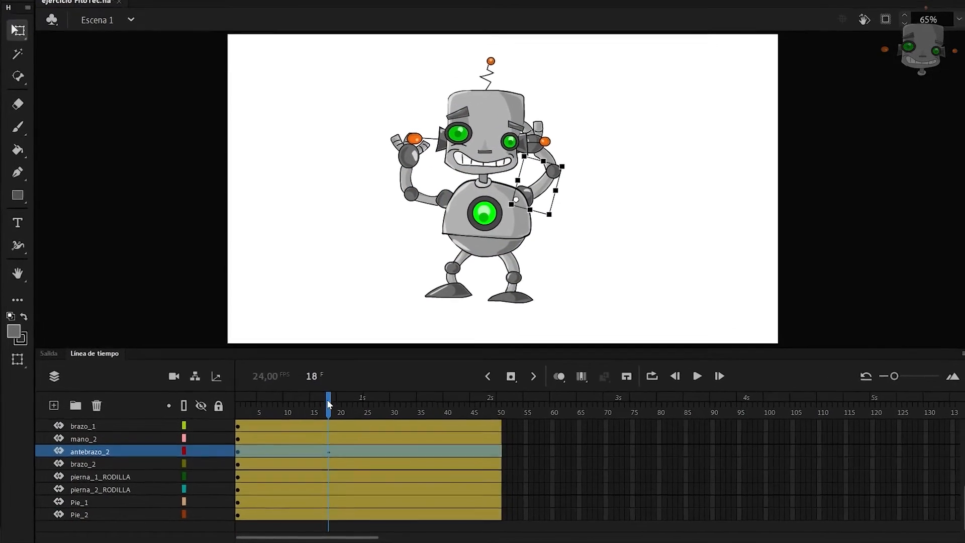
{"action": "left_click", "coordinate": [395, 213]}
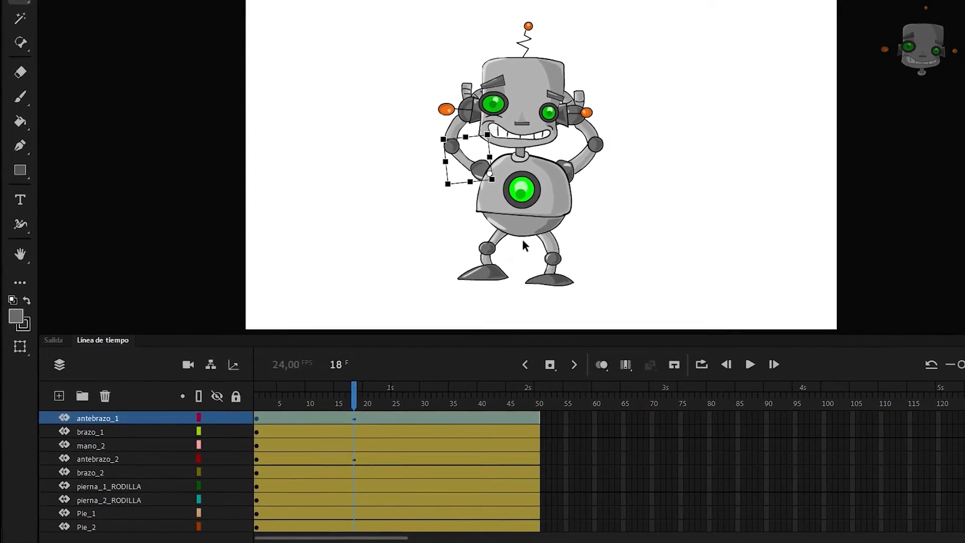
At frame 18, rotate both legs outward and turn both feet back until they are level.
{"action": "left_click", "coordinate": [516, 209]}
{"action": "left_click", "coordinate": [497, 241]}
{"action": "left_click_drag", "start_coordinate": [479, 257], "coordinate": [471, 248]}
{"action": "left_click", "coordinate": [550, 244]}
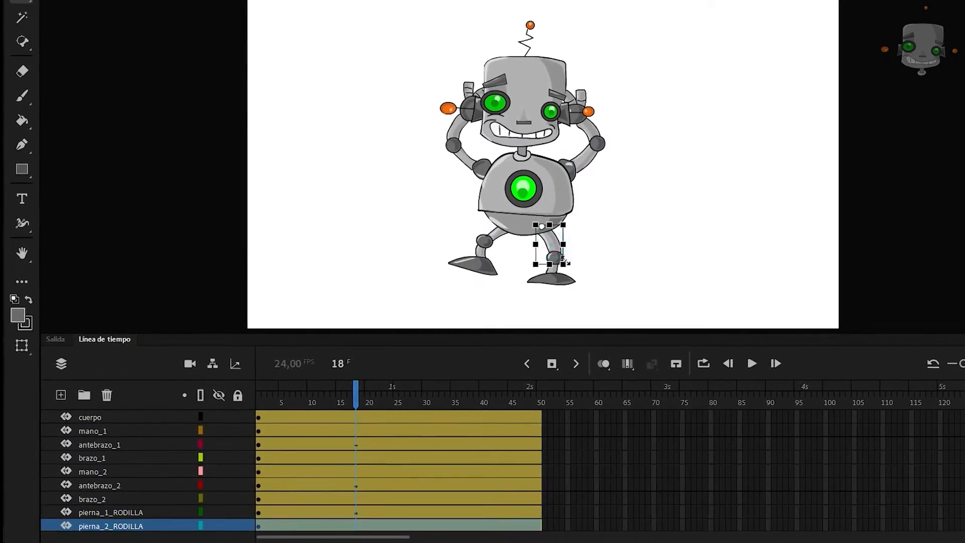
{"action": "left_click_drag", "start_coordinate": [564, 267], "coordinate": [581, 250]}
{"action": "left_click", "coordinate": [493, 269]}
{"action": "left_click", "coordinate": [580, 271]}
{"action": "left_click_drag", "start_coordinate": [510, 292], "coordinate": [545, 292]}
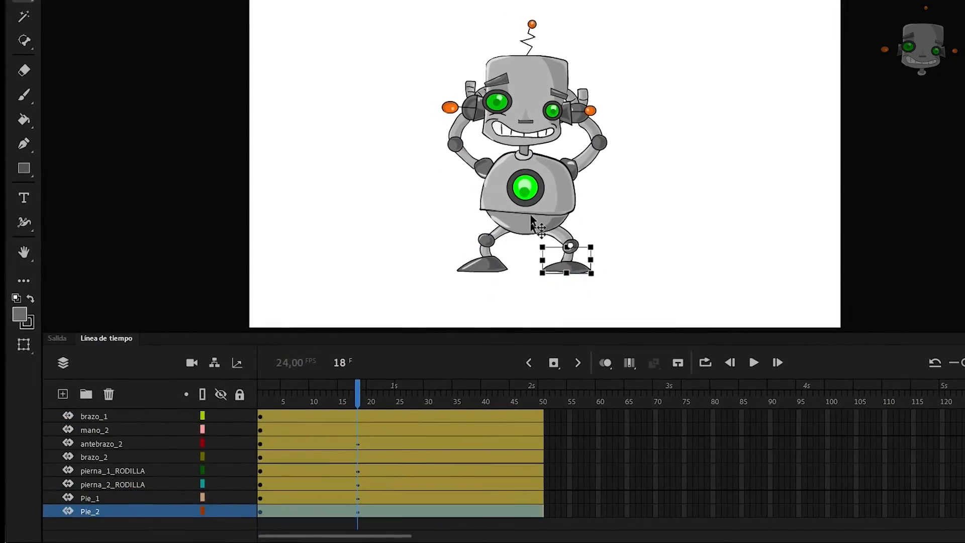
Lower the body slightly at frame 18 and play the animation from the start.
{"action": "left_click", "coordinate": [531, 211]}
{"action": "left_click_drag", "start_coordinate": [531, 198], "coordinate": [532, 214]}
{"action": "left_click_drag", "start_coordinate": [275, 392], "coordinate": [261, 390]}
{"action": "key", "text": "Return"}
{"action": "key", "text": "Return"}
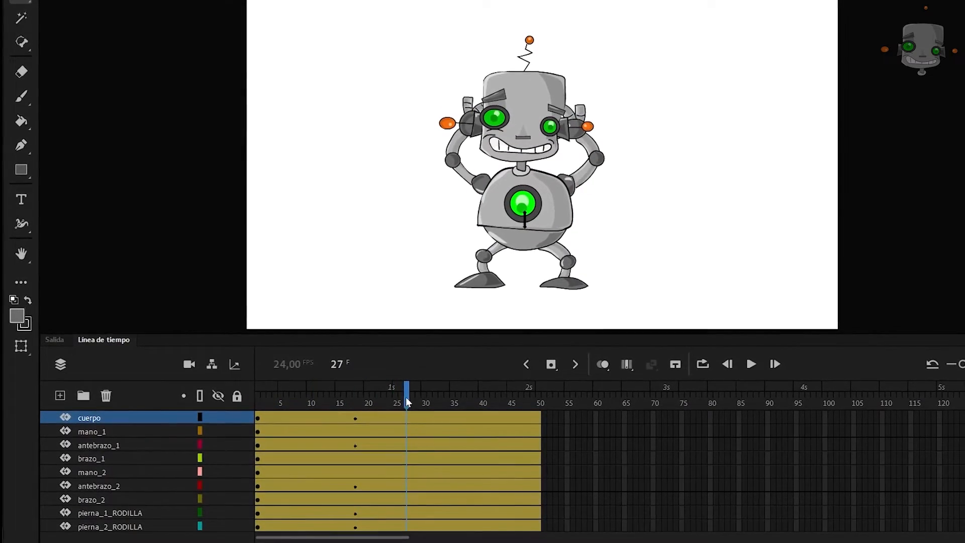
At frame 7, rotate brazo_1 and brazo_2 outward and tilt the head to the robot's brazo_2 side.
{"action": "left_click_drag", "start_coordinate": [405, 396], "coordinate": [290, 393]}
{"action": "left_click", "coordinate": [438, 156]}
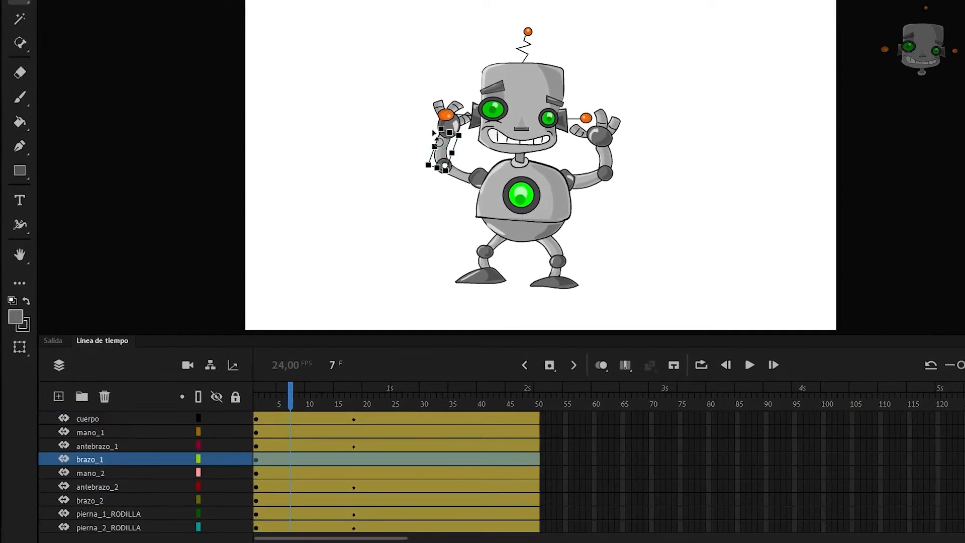
{"action": "left_click_drag", "start_coordinate": [431, 129], "coordinate": [409, 150]}
{"action": "left_click", "coordinate": [606, 153]}
{"action": "left_click_drag", "start_coordinate": [606, 154], "coordinate": [624, 165]}
{"action": "left_click", "coordinate": [530, 69]}
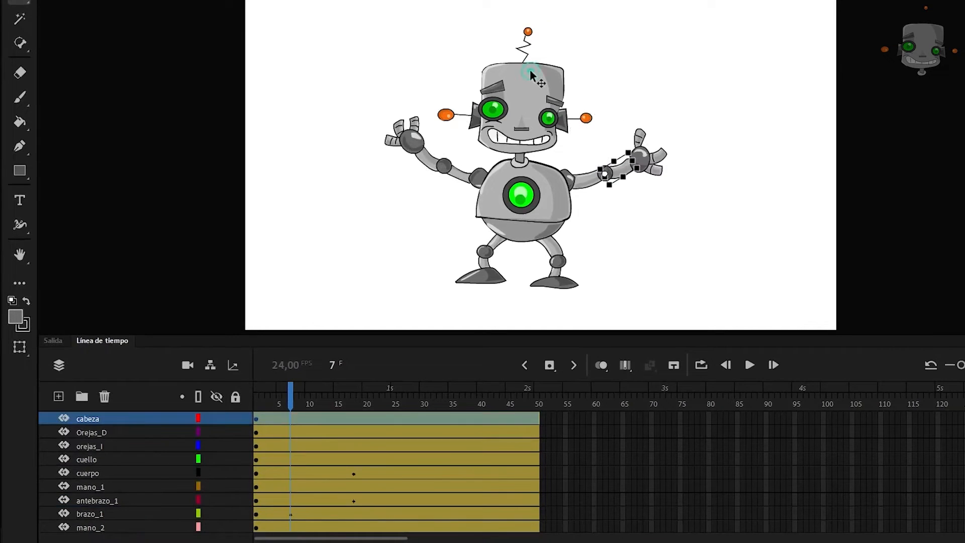
{"action": "left_click_drag", "start_coordinate": [583, 28], "coordinate": [597, 44]}
At frame 18, rotate brazo_1 and brazo_2 inward to bring the hands back to the head.
{"action": "left_click_drag", "start_coordinate": [291, 391], "coordinate": [354, 392]}
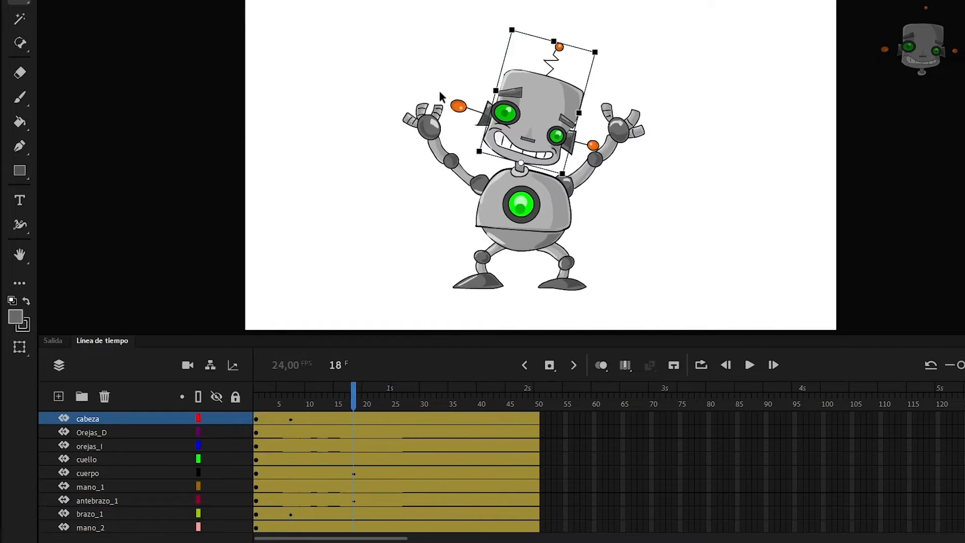
{"action": "left_click", "coordinate": [442, 149]}
{"action": "left_click_drag", "start_coordinate": [451, 132], "coordinate": [477, 143]}
{"action": "left_click", "coordinate": [615, 139]}
{"action": "left_click", "coordinate": [608, 151]}
{"action": "left_click_drag", "start_coordinate": [630, 140], "coordinate": [597, 119]}
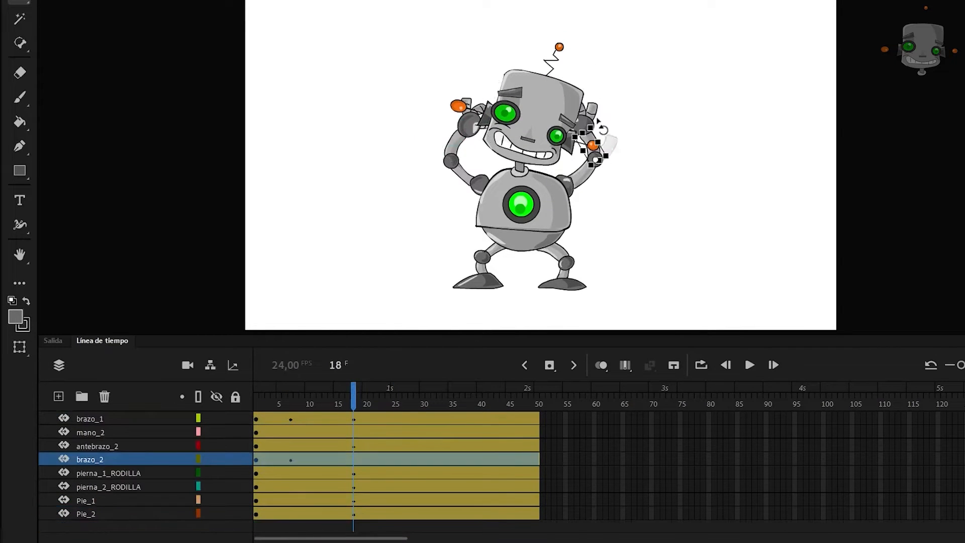
At frame 18, tilt the head to the opposite side, adjust brazo_2 to match, and preview the animation.
{"action": "left_click", "coordinate": [543, 98]}
{"action": "left_click_drag", "start_coordinate": [605, 59], "coordinate": [550, 32]}
{"action": "left_click", "coordinate": [602, 153]}
{"action": "left_click_drag", "start_coordinate": [601, 127], "coordinate": [590, 132]}
{"action": "left_click", "coordinate": [630, 229]}
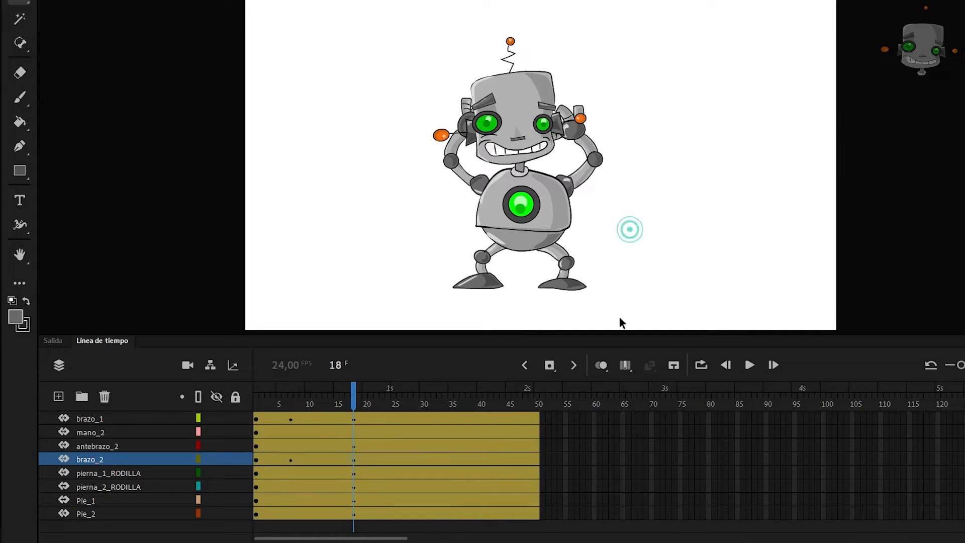
{"action": "left_click_drag", "start_coordinate": [354, 391], "coordinate": [249, 390]}
{"action": "key", "text": "Return"}
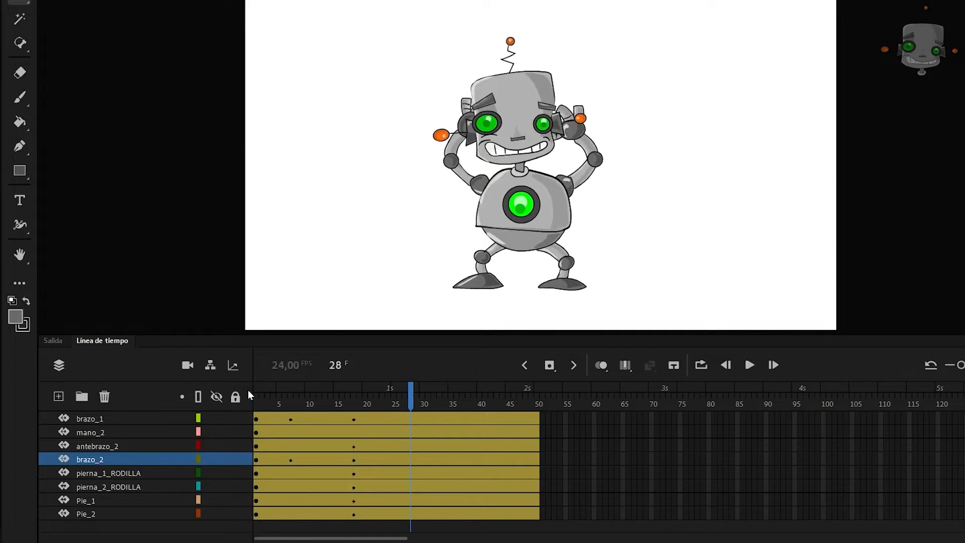
Raise pierna_2_RODILLA outward at frame 28 and move its keyframe to frame 24.
{"action": "left_click", "coordinate": [566, 262]}
{"action": "left_click_drag", "start_coordinate": [583, 283], "coordinate": [606, 260]}
{"action": "left_click", "coordinate": [422, 473]}
{"action": "left_click_drag", "start_coordinate": [410, 487], "coordinate": [388, 487]}
Key pierna_1_RODILLA at frame 24, and at frame 29 lower pierna_2_RODILLA and raise pierna_1_RODILLA outward.
{"action": "left_click", "coordinate": [410, 394]}
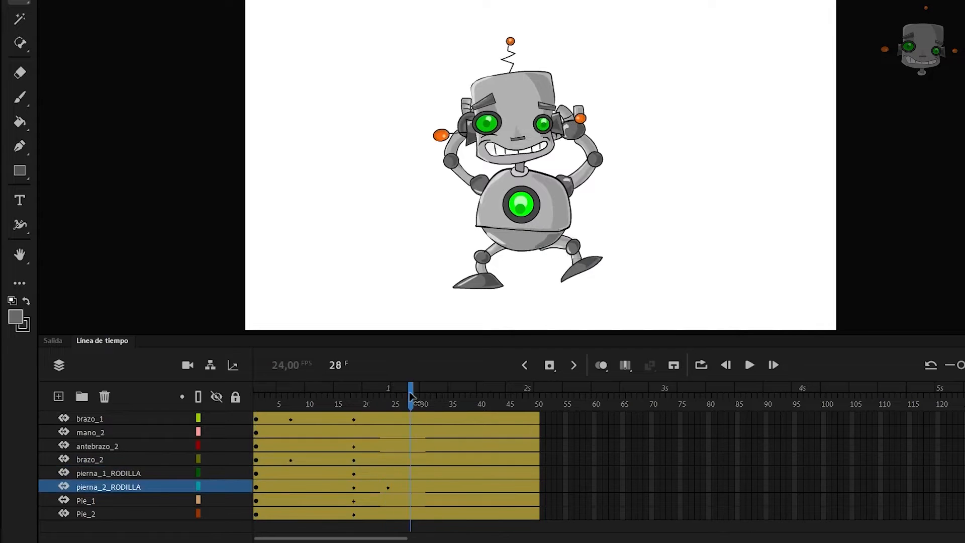
{"action": "left_click_drag", "start_coordinate": [411, 397], "coordinate": [387, 398]}
{"action": "left_click", "coordinate": [487, 259]}
{"action": "left_click", "coordinate": [563, 251]}
{"action": "left_click_drag", "start_coordinate": [590, 259], "coordinate": [578, 281]}
{"action": "left_click", "coordinate": [484, 257]}
{"action": "left_click_drag", "start_coordinate": [471, 263], "coordinate": [462, 244]}
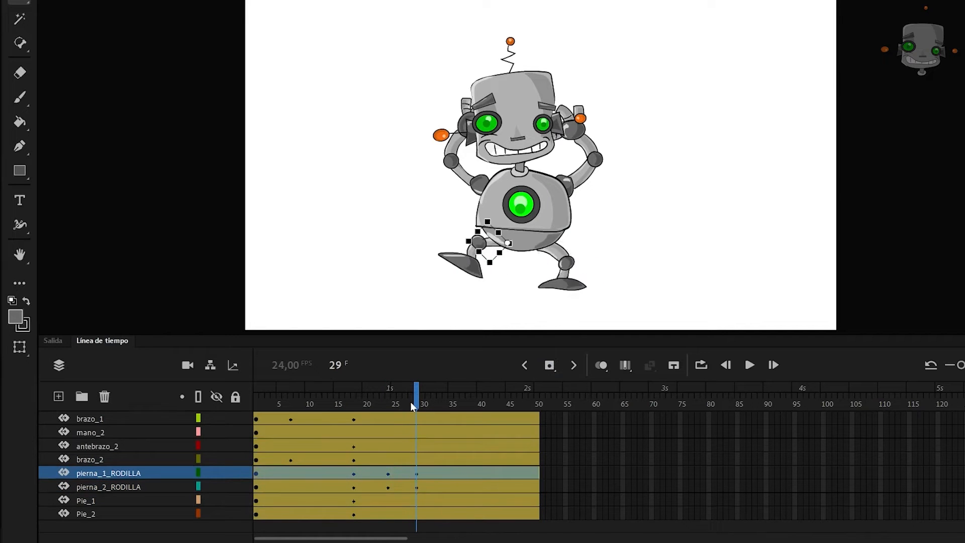
Tilt the head away from the raised leg at frame 29 and play the animation.
{"action": "scroll", "coordinate": [410, 405], "scroll_direction": "up", "scroll_amount": 3}
{"action": "left_click_drag", "start_coordinate": [549, 32], "coordinate": [584, 43]}
{"action": "left_click", "coordinate": [319, 403]}
{"action": "key", "text": "Return"}
{"action": "key", "text": "Return"}
At frame 48, move the body across the stage to the right and slightly up, and play the animation.
{"action": "left_click", "coordinate": [523, 216]}
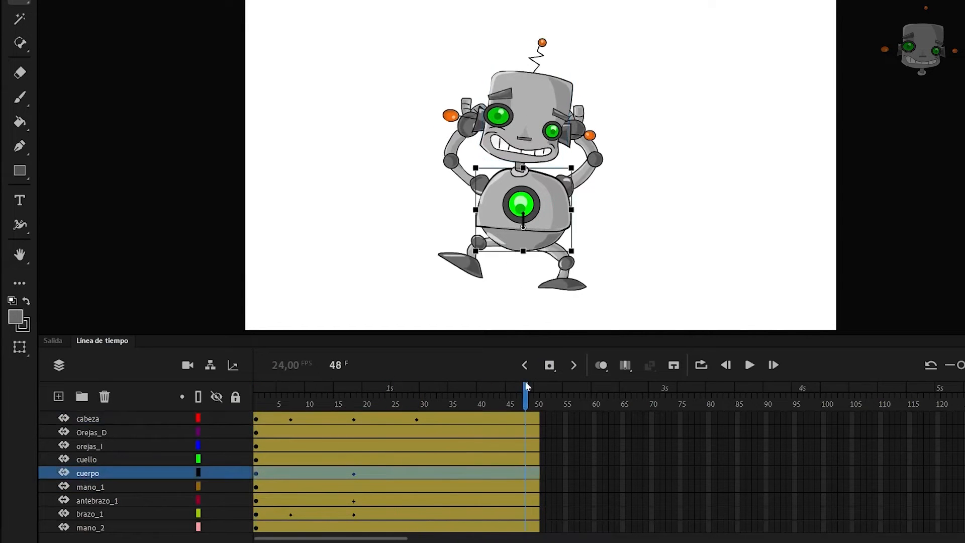
{"action": "left_click_drag", "start_coordinate": [525, 390], "coordinate": [525, 391]}
{"action": "left_click_drag", "start_coordinate": [558, 213], "coordinate": [746, 196]}
{"action": "left_click_drag", "start_coordinate": [524, 390], "coordinate": [245, 381]}
{"action": "key", "text": "Return"}
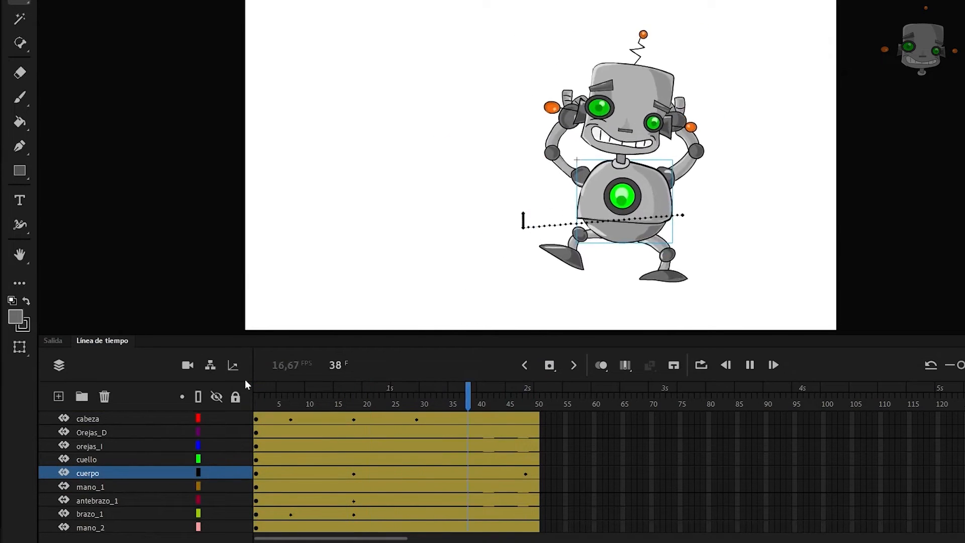
{"action": "key", "text": "Return"}
Extend all layers to frame 75 by inserting frames.
{"action": "mouse_move", "coordinate": [536, 396]}
{"action": "left_mouse_down"}
{"action": "mouse_move", "coordinate": [356, 395]}
{"action": "mouse_move", "coordinate": [543, 406]}
{"action": "left_mouse_up"}
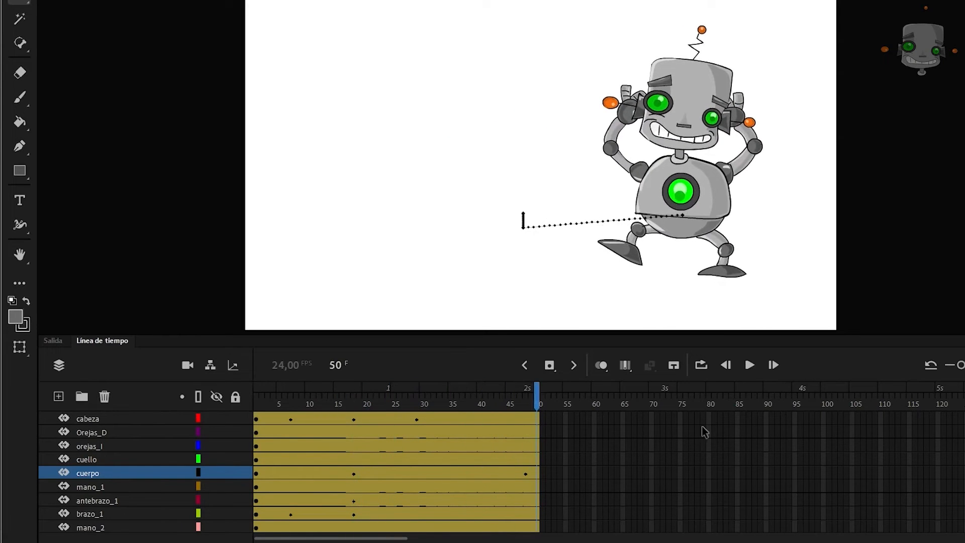
{"action": "scroll", "coordinate": [704, 438], "scroll_direction": "up", "scroll_amount": 2}
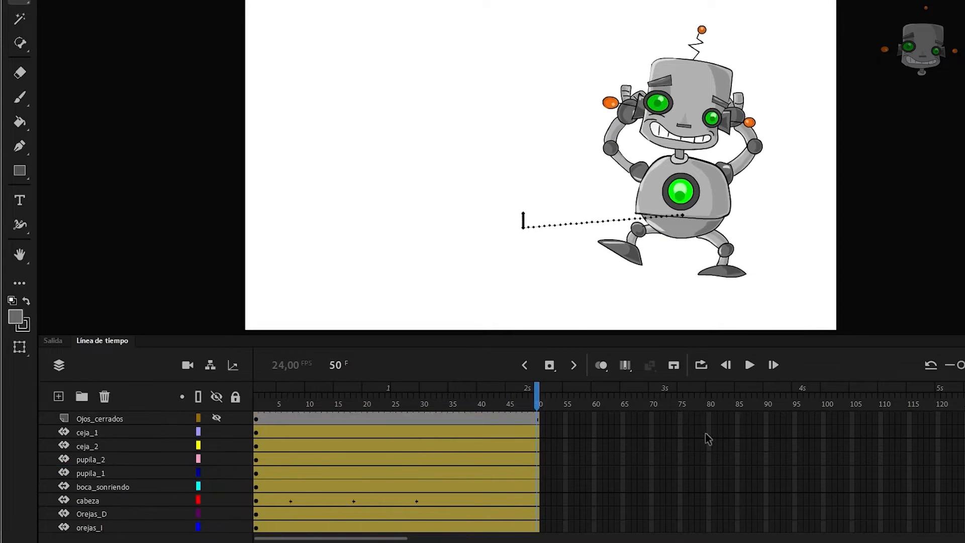
{"action": "left_click", "coordinate": [682, 420]}
{"action": "scroll", "coordinate": [682, 452], "scroll_direction": "down", "scroll_amount": 2}
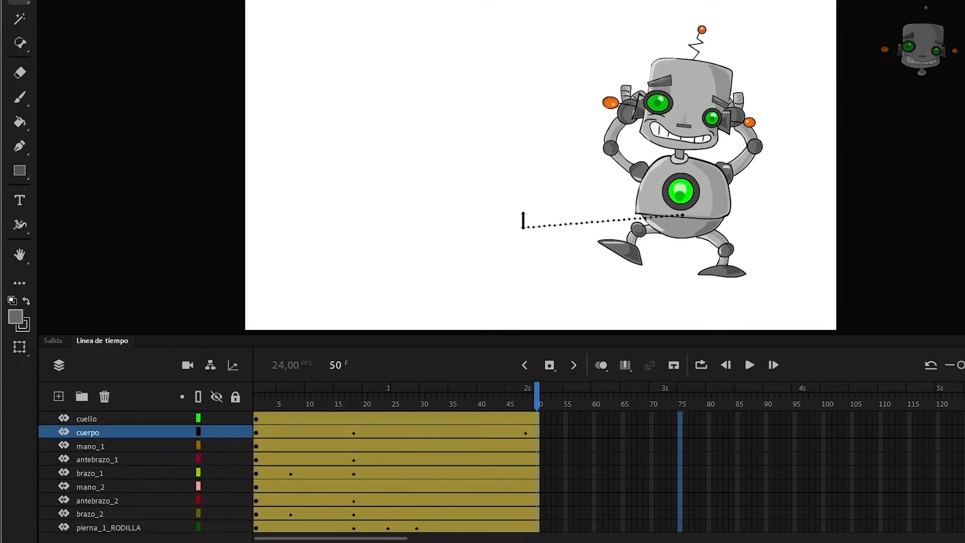
{"action": "left_click_drag", "start_coordinate": [680, 527], "coordinate": [680, 538]}
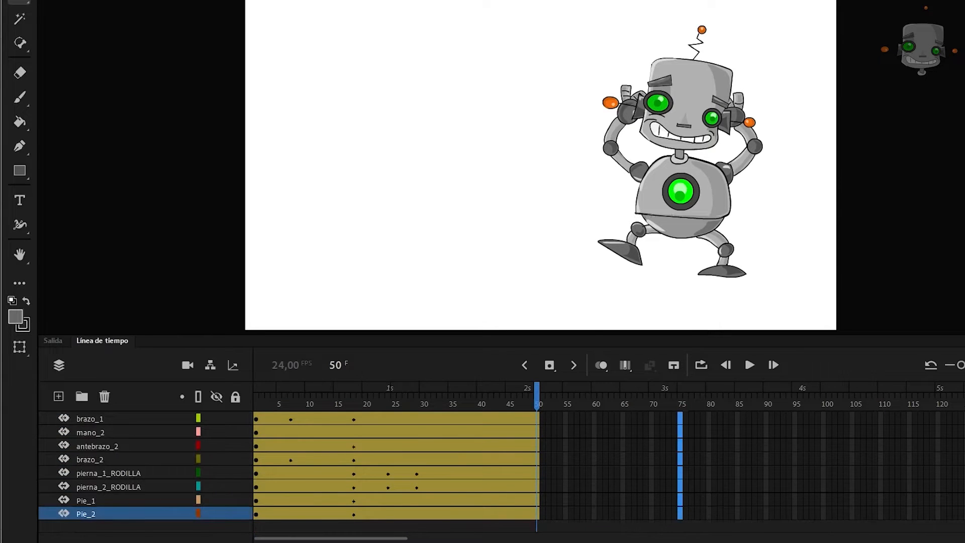
{"action": "key", "text": "F5"}
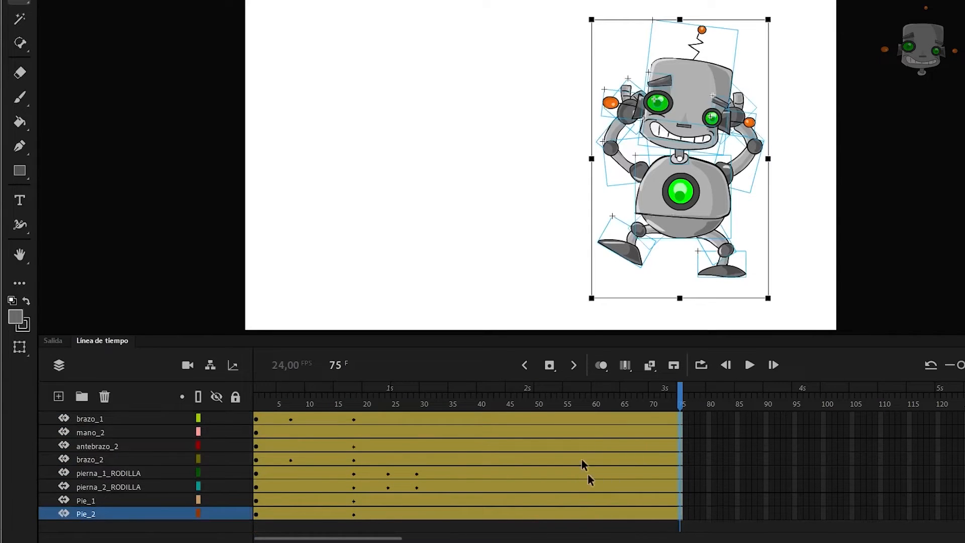
Select the frames of all the robot's animated layers and remove their motion tweens.
{"action": "left_click", "coordinate": [556, 428]}
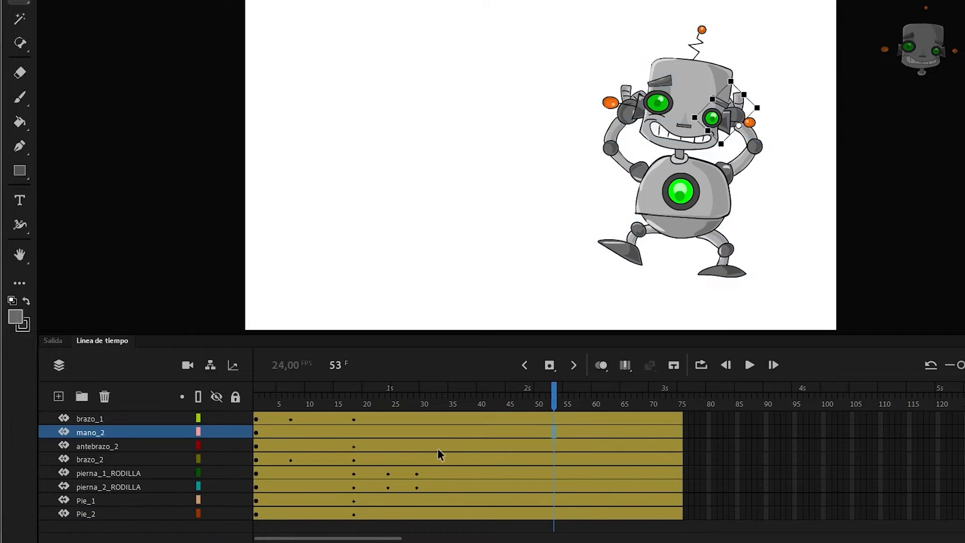
{"action": "scroll", "coordinate": [439, 450], "scroll_direction": "up", "scroll_amount": 3}
{"action": "scroll", "coordinate": [438, 449], "scroll_direction": "up", "scroll_amount": 1}
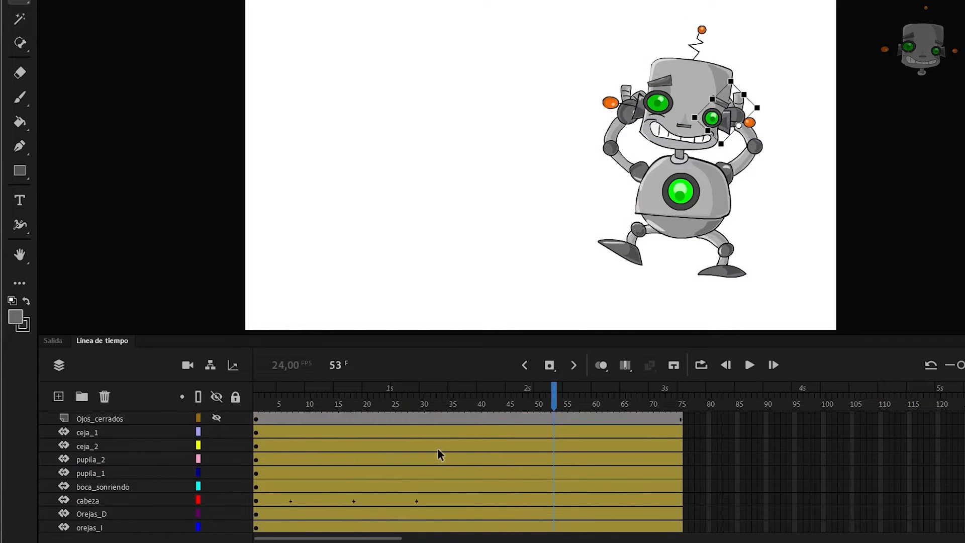
{"action": "left_click_drag", "start_coordinate": [279, 432], "coordinate": [678, 515]}
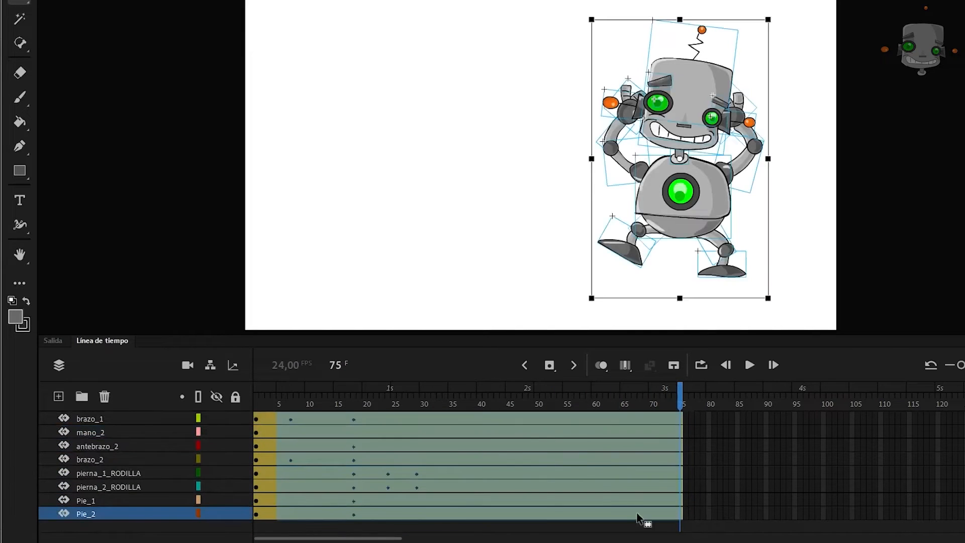
{"action": "right_click", "coordinate": [558, 458]}
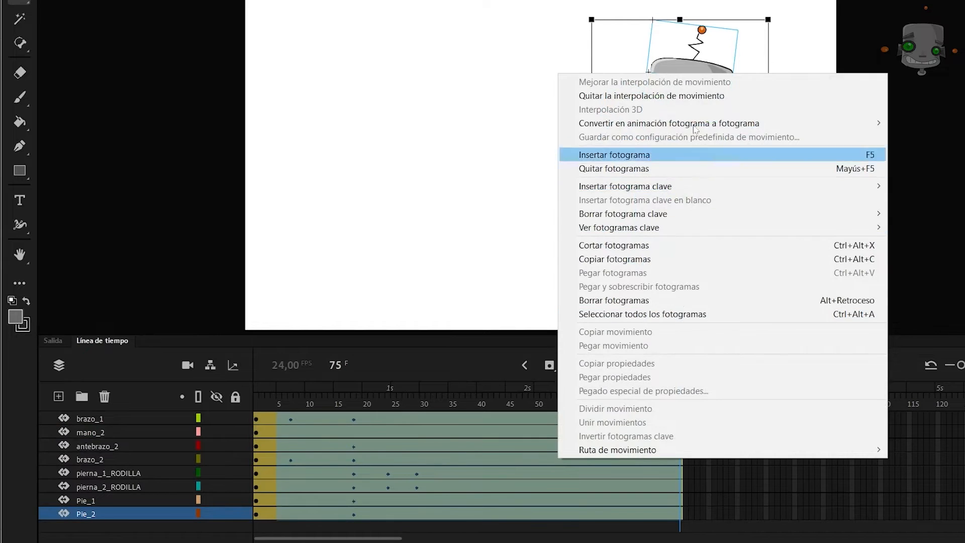
{"action": "left_click", "coordinate": [694, 96]}
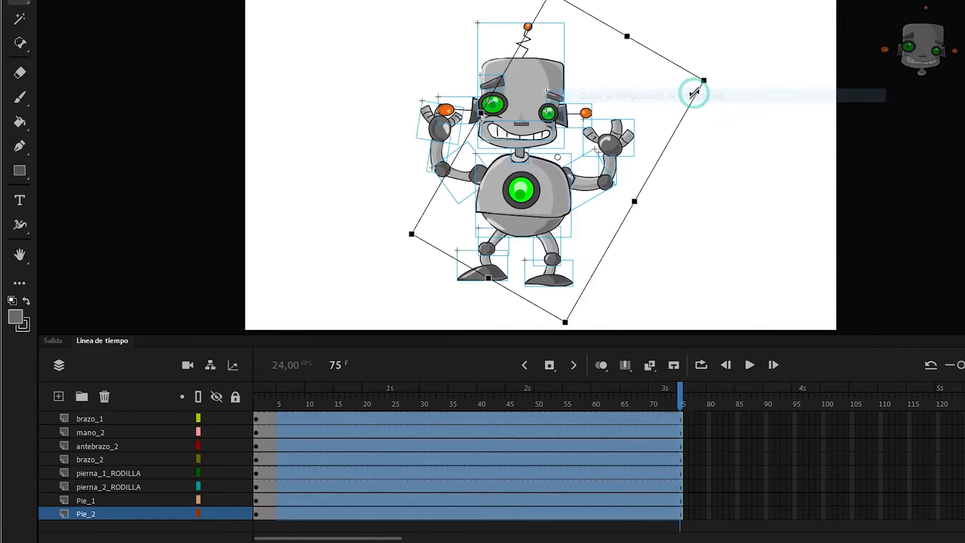
At frame 9, key pierna_1_RODILLA and Pie_1, rotate the leg outward and reposition its foot under the knee.
{"action": "left_click", "coordinate": [346, 455]}
{"action": "left_click_drag", "start_coordinate": [336, 395], "coordinate": [302, 402]}
{"action": "left_click", "coordinate": [495, 246]}
{"action": "left_click", "coordinate": [549, 365]}
{"action": "left_click_drag", "start_coordinate": [476, 257], "coordinate": [468, 247]}
{"action": "left_click", "coordinate": [477, 267]}
{"action": "key", "text": "F6"}
{"action": "left_click_drag", "start_coordinate": [494, 287], "coordinate": [504, 281]}
At frame 9, key pierna_2_RODILLA and Pie_2, rotate that leg outward and reposition its foot under the knee.
{"action": "left_click", "coordinate": [552, 248]}
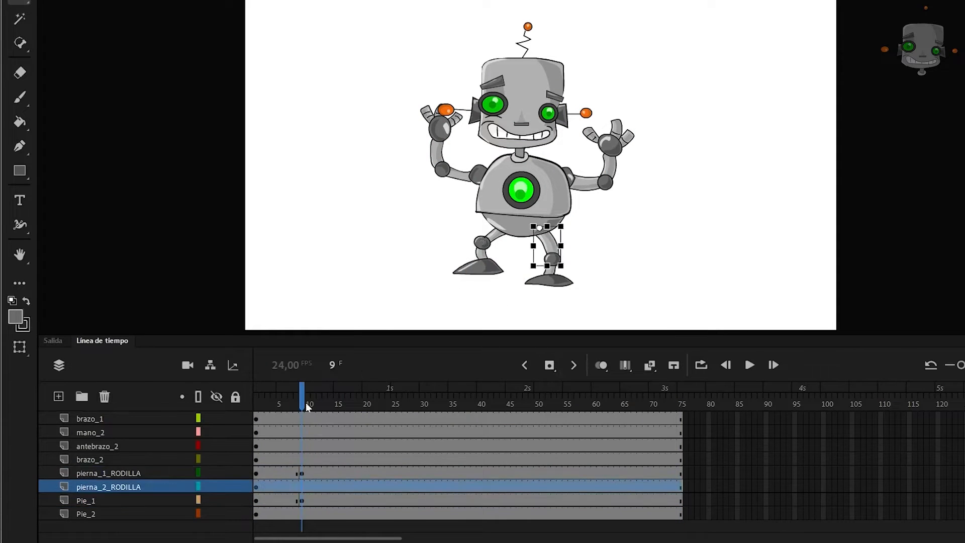
{"action": "left_click_drag", "start_coordinate": [305, 404], "coordinate": [302, 404]}
{"action": "left_click", "coordinate": [302, 486]}
{"action": "key", "text": "F6"}
{"action": "left_click", "coordinate": [302, 514]}
{"action": "key", "text": "F6"}
{"action": "left_click", "coordinate": [553, 246]}
{"action": "left_click_drag", "start_coordinate": [563, 265], "coordinate": [581, 250]}
{"action": "left_click_drag", "start_coordinate": [603, 257], "coordinate": [597, 275]}
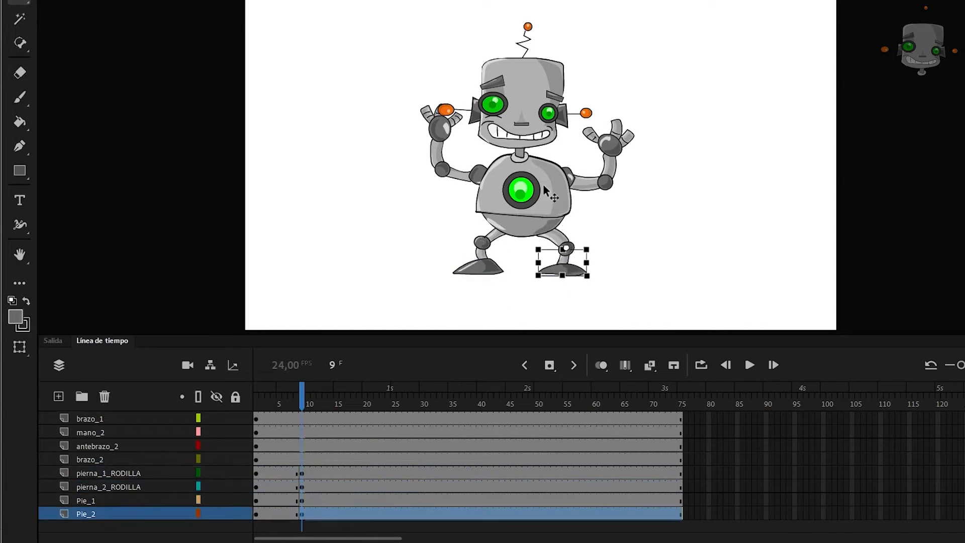
Key the cuerpo layer at frame 9 and lower the body slightly.
{"action": "left_click", "coordinate": [545, 189]}
{"action": "left_click", "coordinate": [549, 366]}
{"action": "left_click_drag", "start_coordinate": [545, 206], "coordinate": [545, 220]}
At frame 15, rotate antebrazo_1 and antebrazo_2 upward so both hands move toward the head.
{"action": "left_click_drag", "start_coordinate": [301, 405], "coordinate": [337, 404]}
{"action": "left_click", "coordinate": [460, 187]}
{"action": "left_click_drag", "start_coordinate": [424, 195], "coordinate": [428, 160]}
{"action": "left_click", "coordinate": [588, 196]}
{"action": "left_click_drag", "start_coordinate": [620, 201], "coordinate": [610, 156]}
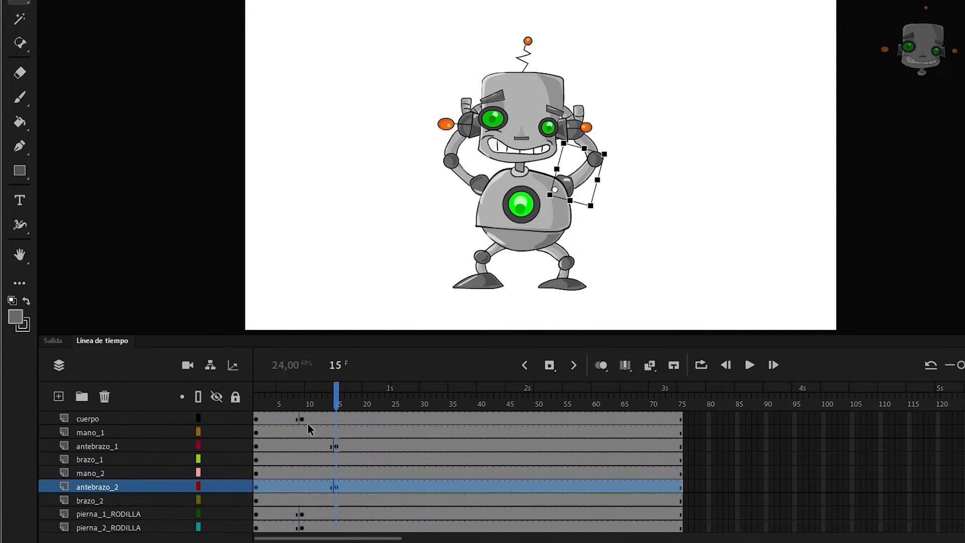
Create classic tweens between the keyframes of the body, forearms, legs and feet, and play the animation.
{"action": "right_click", "coordinate": [282, 419]}
{"action": "left_click", "coordinate": [317, 70]}
{"action": "left_click", "coordinate": [307, 446]}
{"action": "right_click", "coordinate": [305, 487]}
{"action": "left_click", "coordinate": [342, 139]}
{"action": "scroll", "coordinate": [297, 472], "scroll_direction": "down", "scroll_amount": 1}
{"action": "key", "text": "Return"}
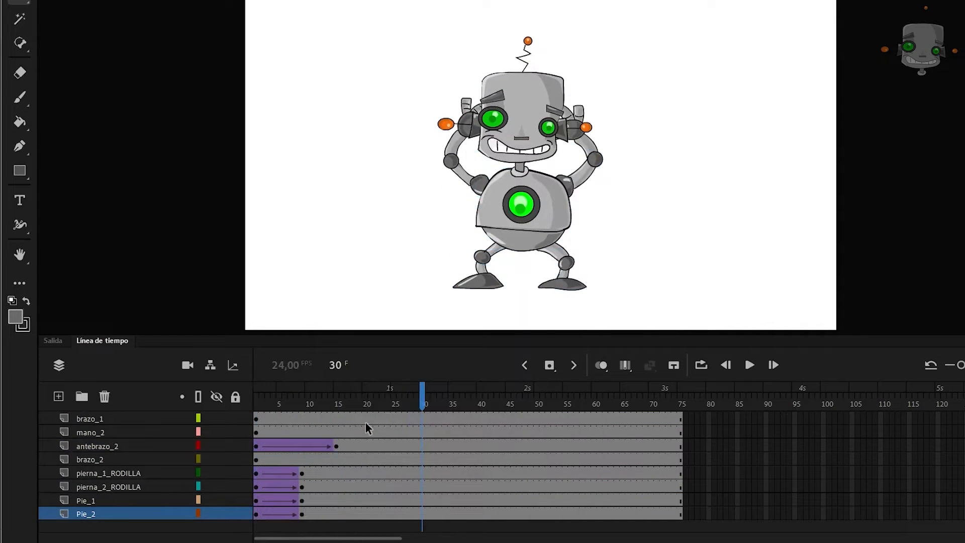
{"action": "key", "text": "Return"}
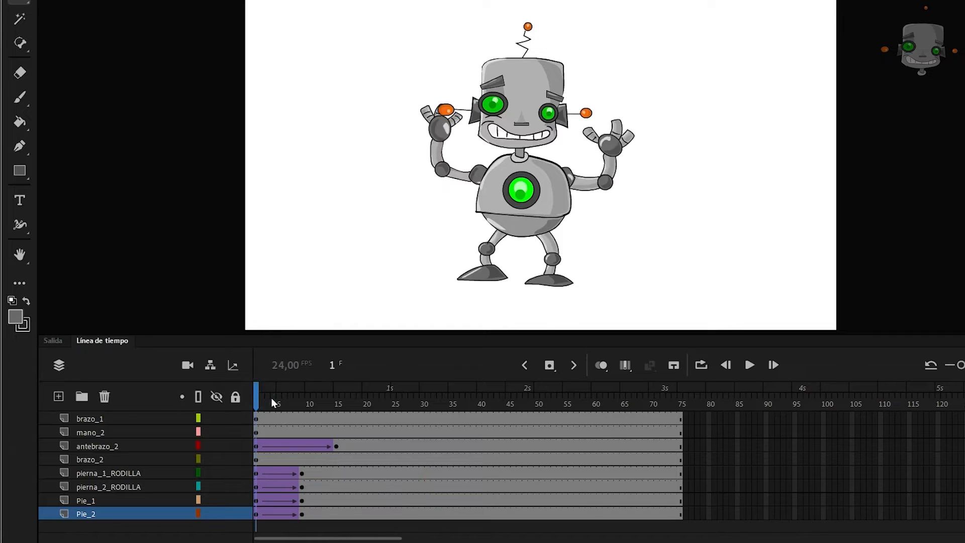
{"action": "key", "text": "Return"}
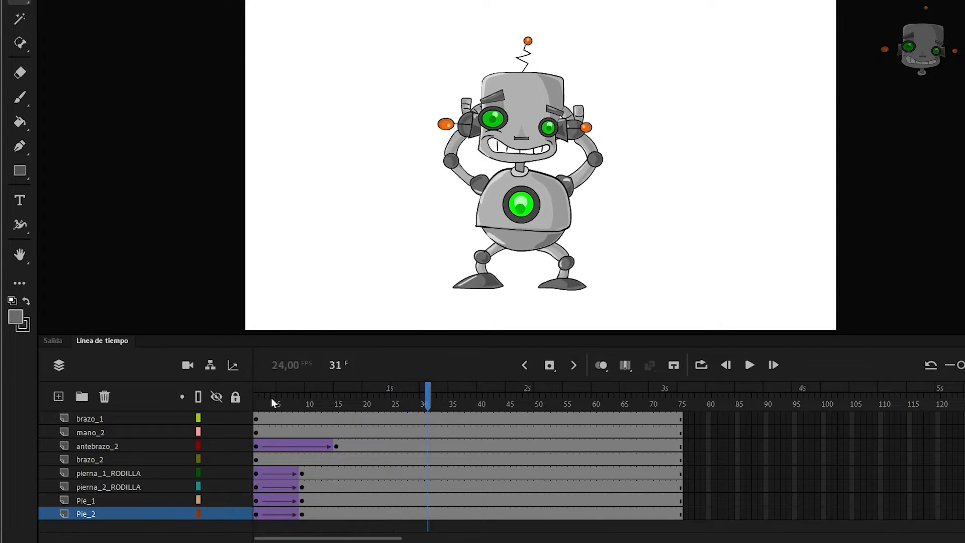
Open the boca_sonriendo mouth symbol for editing and add a blank keyframe at frame 2.
{"action": "left_click_drag", "start_coordinate": [427, 399], "coordinate": [303, 408]}
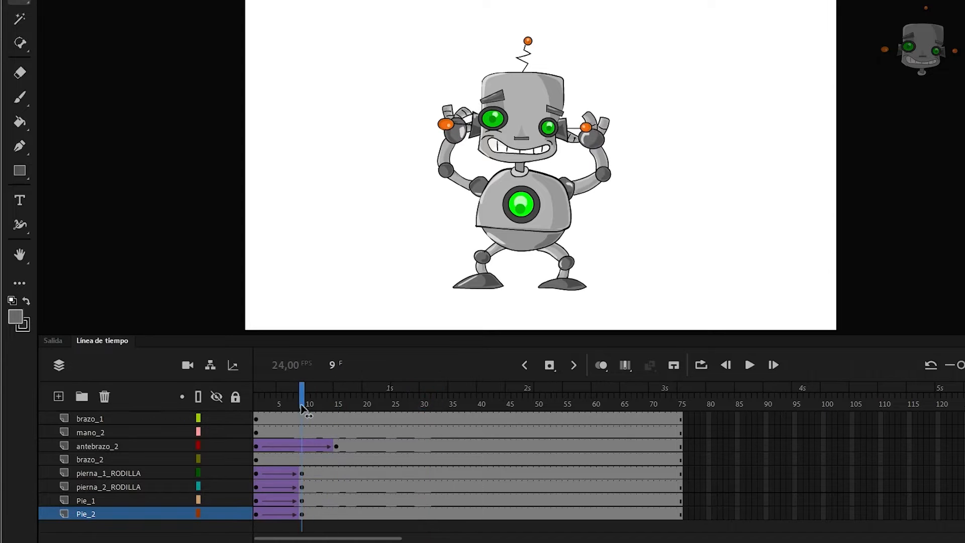
{"action": "scroll", "coordinate": [267, 459], "scroll_direction": "up", "scroll_amount": 5}
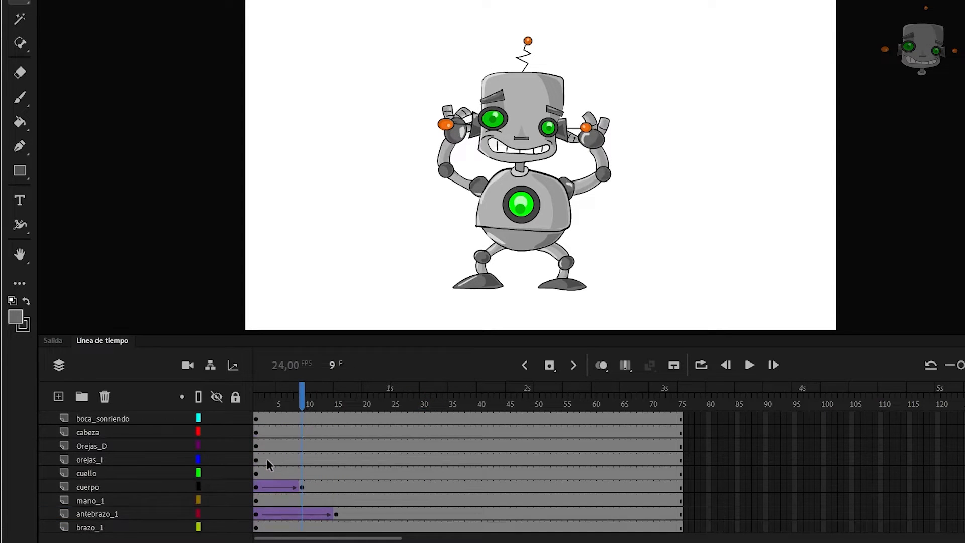
{"action": "scroll", "coordinate": [528, 140], "scroll_direction": "up", "scroll_amount": 6}
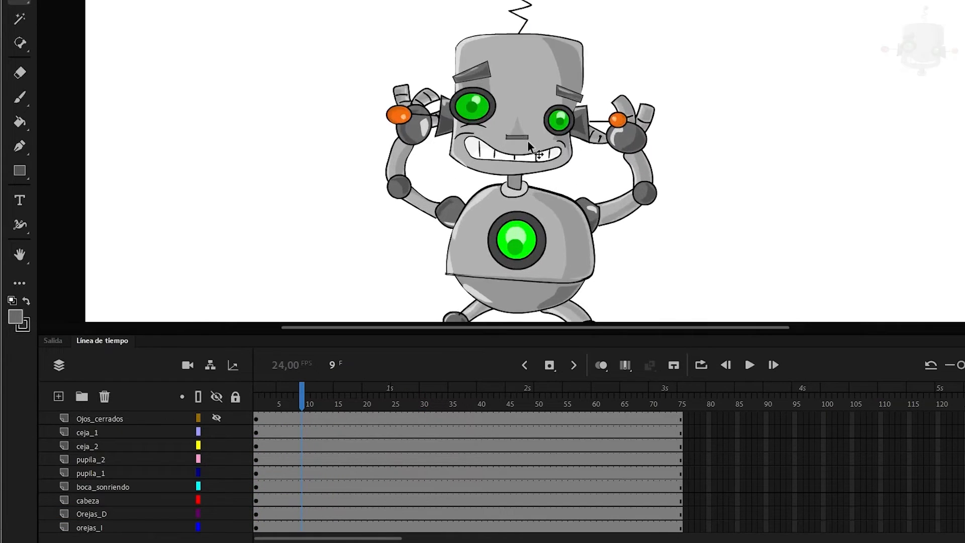
{"action": "left_click", "coordinate": [538, 170]}
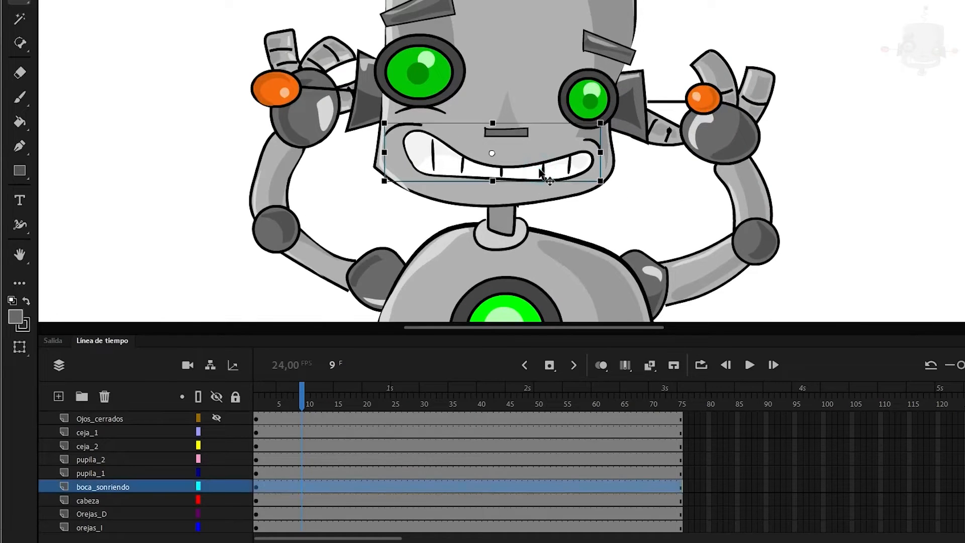
{"action": "double_click", "coordinate": [540, 171]}
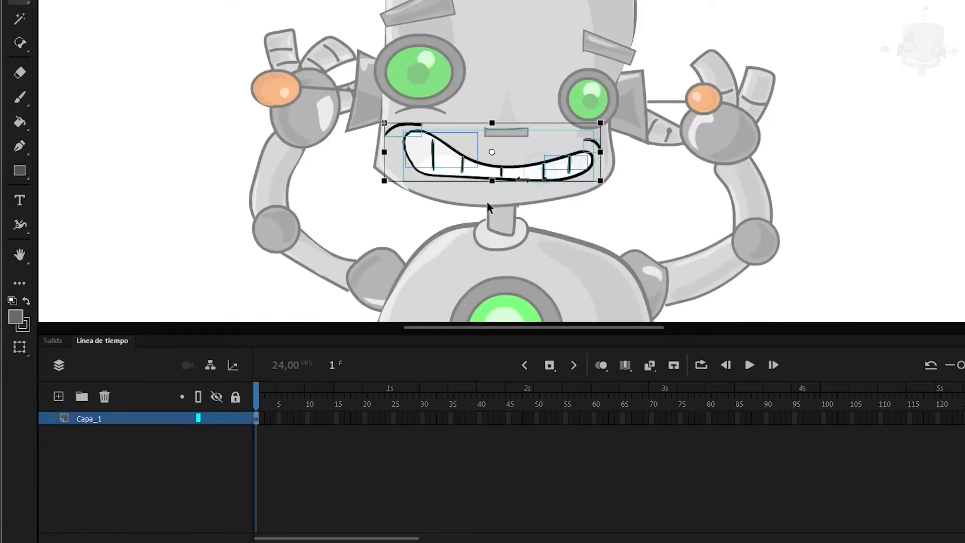
{"action": "left_click", "coordinate": [260, 423]}
{"action": "left_click", "coordinate": [262, 421]}
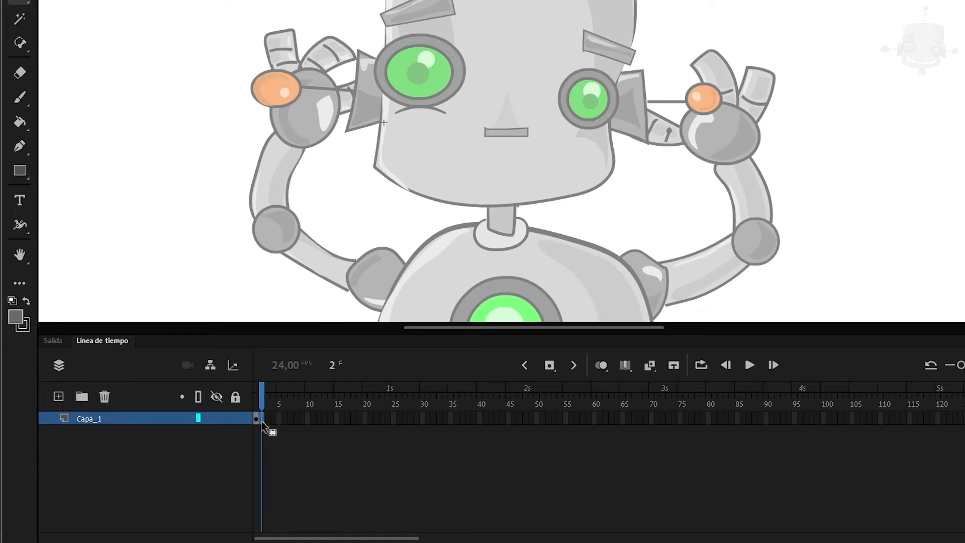
Draw a small open mouth with the Brush on frame 2, filled black with a red tongue.
{"action": "key", "text": "b"}
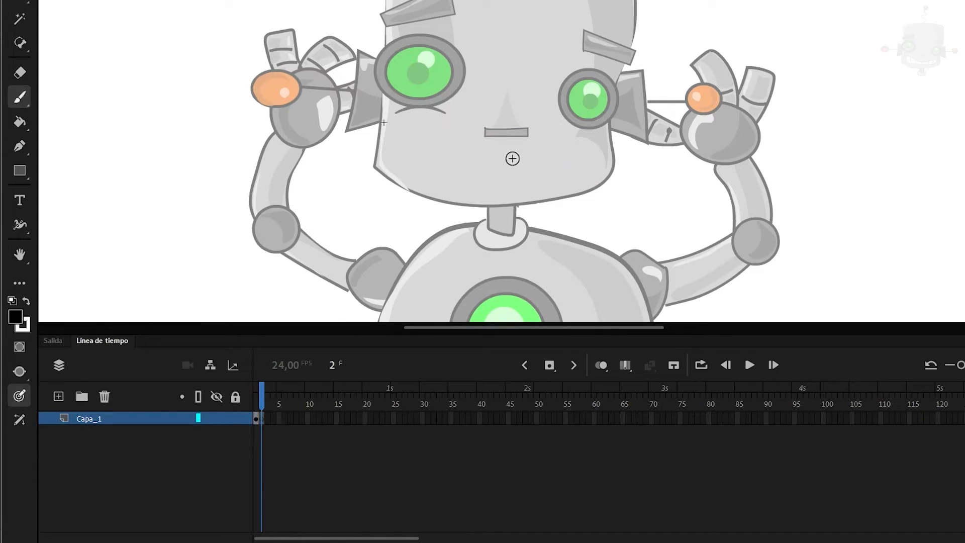
{"action": "mouse_move", "coordinate": [517, 155]}
{"action": "left_mouse_down"}
{"action": "mouse_move", "coordinate": [521, 186]}
{"action": "mouse_move", "coordinate": [492, 176]}
{"action": "mouse_move", "coordinate": [543, 164]}
{"action": "mouse_move", "coordinate": [477, 180]}
{"action": "left_mouse_up"}
{"action": "key", "text": "k"}
{"action": "left_click", "coordinate": [505, 165]}
{"action": "left_click", "coordinate": [834, 97]}
{"action": "left_click", "coordinate": [507, 182]}
Add a blank keyframe at frame 3, draw a mouth with clenched white teeth, and return to the main scene.
{"action": "key", "text": "F7"}
{"action": "key", "text": "b"}
{"action": "key", "text": "x"}
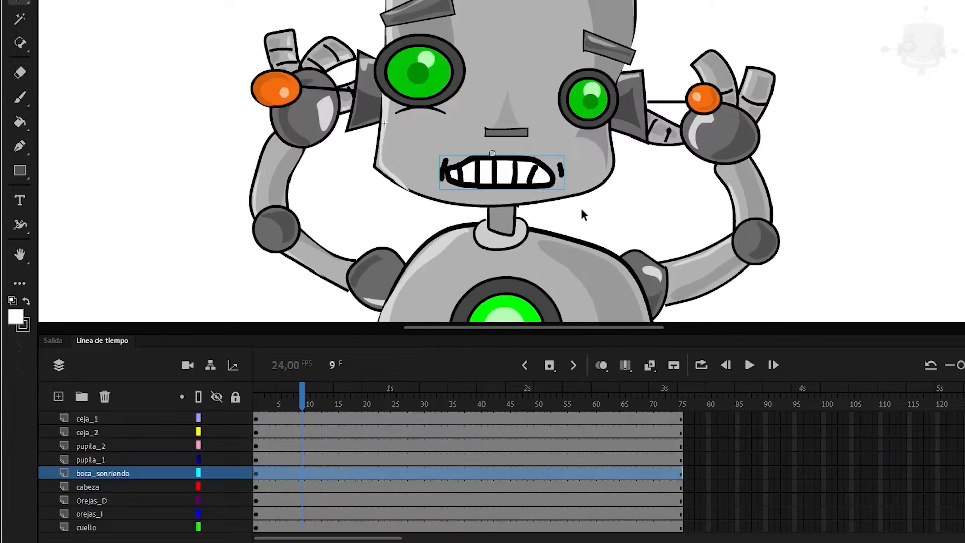
{"action": "scroll", "coordinate": [582, 206], "scroll_direction": "down", "scroll_amount": 3}
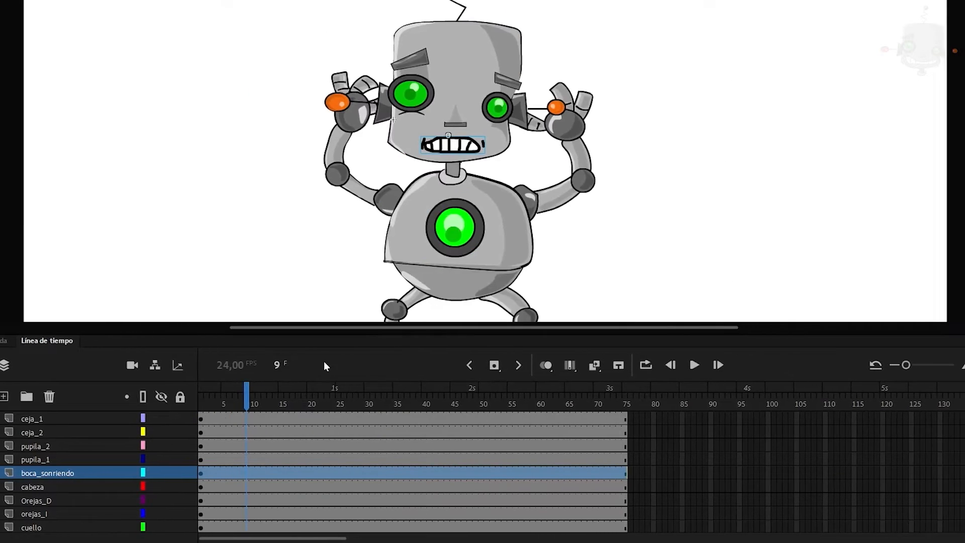
Set the mouth instance at frame 1 to play as a single frame.
{"action": "left_click", "coordinate": [300, 401]}
{"action": "left_click_drag", "start_coordinate": [169, 403], "coordinate": [124, 401]}
{"action": "left_click", "coordinate": [355, 124]}
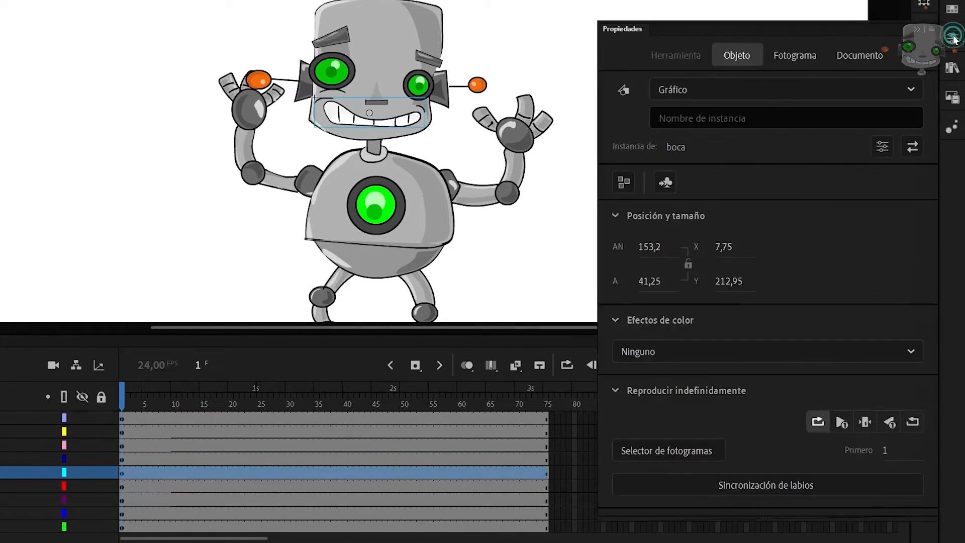
{"action": "key", "text": "ctrl+F3"}
{"action": "left_click", "coordinate": [863, 422]}
{"action": "key", "text": "ctrl+F3"}
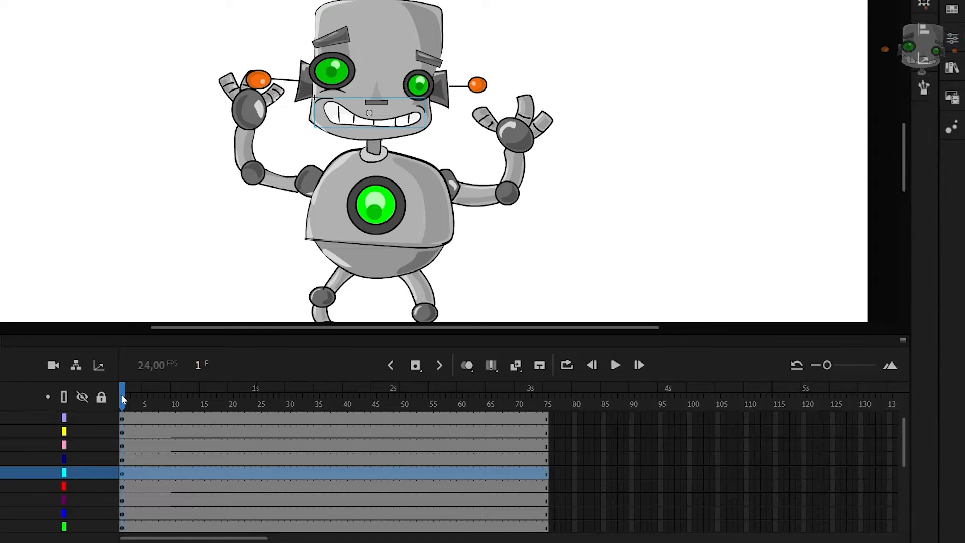
At frame 10, key the mouth and scale it down, and create a classic tween from frame 1.
{"action": "left_click", "coordinate": [175, 402]}
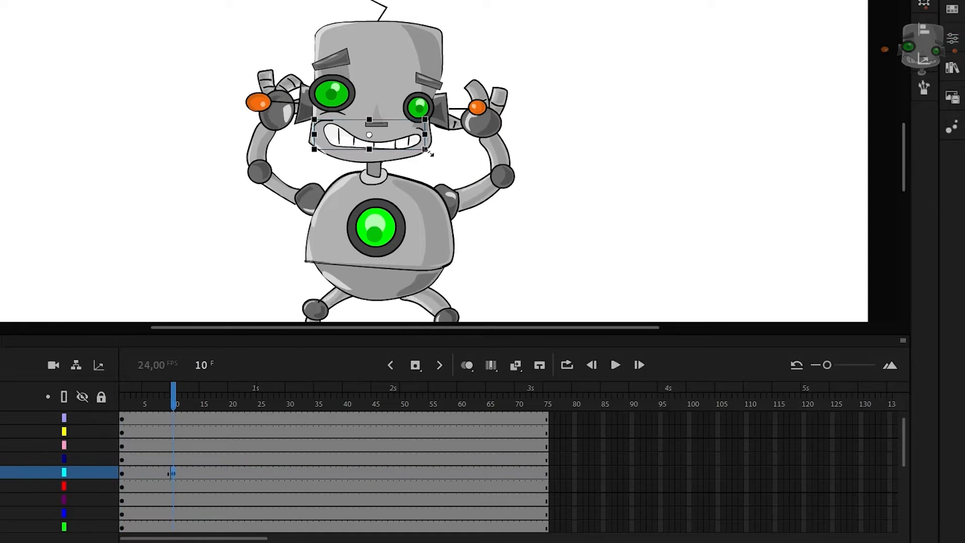
{"action": "scroll", "coordinate": [397, 140], "scroll_direction": "up", "scroll_amount": 2}
{"action": "right_click", "coordinate": [134, 475]}
{"action": "left_click", "coordinate": [201, 69]}
{"action": "left_click", "coordinate": [153, 401]}
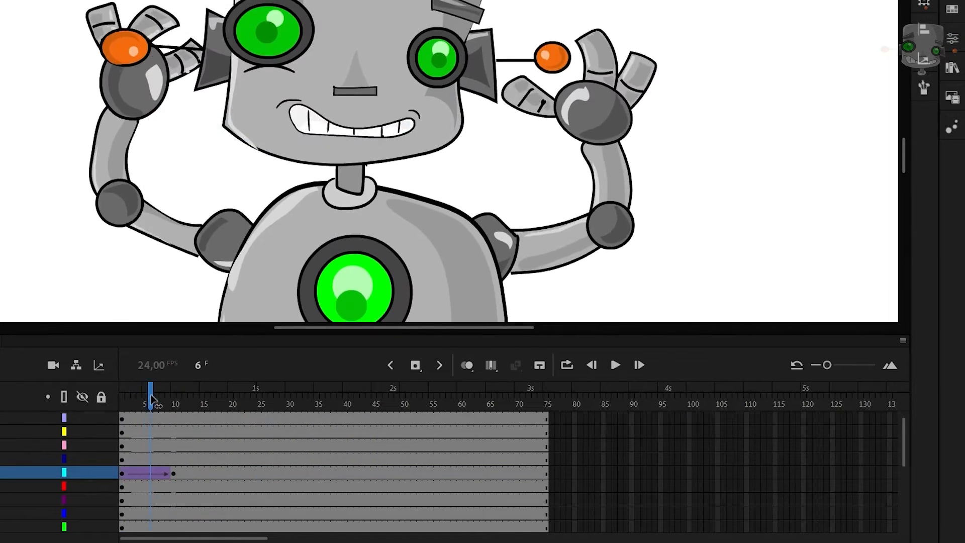
Key the mouth at frame 18 and switch it to the open mouth, frame 2 of its symbol.
{"action": "left_click_drag", "start_coordinate": [150, 397], "coordinate": [243, 405]}
{"action": "left_click", "coordinate": [221, 473]}
{"action": "key", "text": "F6"}
{"action": "left_click", "coordinate": [953, 9]}
{"action": "left_click", "coordinate": [819, 32]}
Key the open mouth at frame 23, enlarge it, and create a classic tween between frames 18 and 23.
{"action": "left_click", "coordinate": [248, 473]}
{"action": "key", "text": "F6"}
{"action": "left_click_drag", "start_coordinate": [368, 157], "coordinate": [383, 171]}
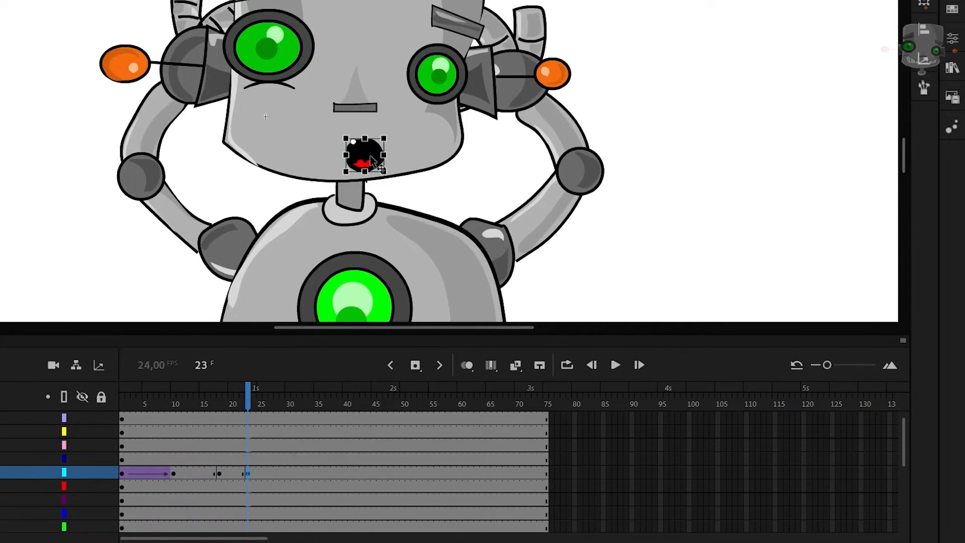
{"action": "right_click", "coordinate": [233, 473]}
{"action": "left_click", "coordinate": [272, 104]}
At frame 26, switch the mouth to the clenched teeth, frame 3 of its symbol.
{"action": "left_click", "coordinate": [265, 473]}
{"action": "left_click", "coordinate": [952, 8]}
{"action": "left_click", "coordinate": [748, 121]}
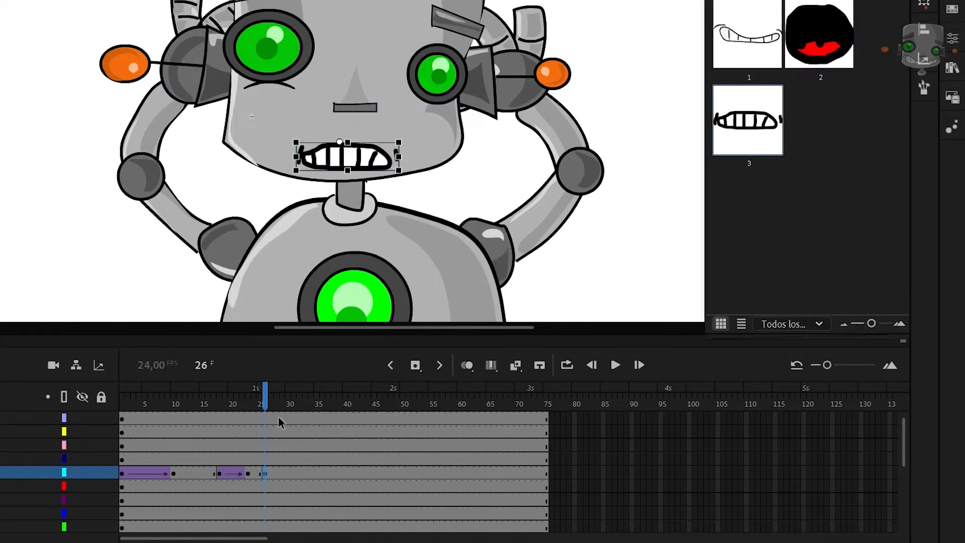
Key the clenched mouth at frame 30, scale it down, and create a classic tween from frame 26.
{"action": "left_click", "coordinate": [287, 473]}
{"action": "key", "text": "F6"}
{"action": "left_click_drag", "start_coordinate": [398, 170], "coordinate": [368, 150]}
{"action": "right_click", "coordinate": [273, 473]}
{"action": "left_click", "coordinate": [312, 110]}
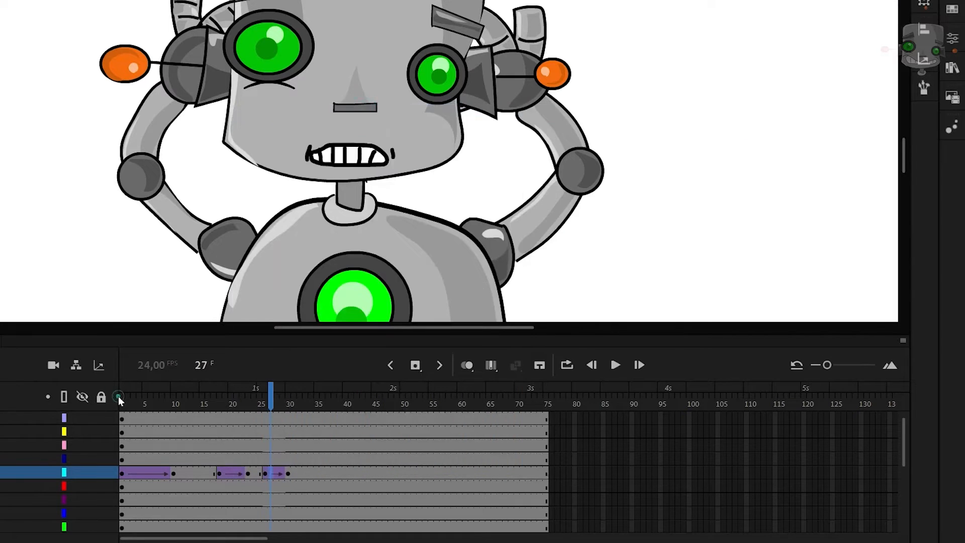
Play the animation from frame 1 to review the mouth changes.
{"action": "left_click", "coordinate": [120, 396]}
{"action": "key", "text": "Return"}
{"action": "key", "text": "Return"}
{"action": "left_click", "coordinate": [121, 396]}
{"action": "key", "text": "Return"}
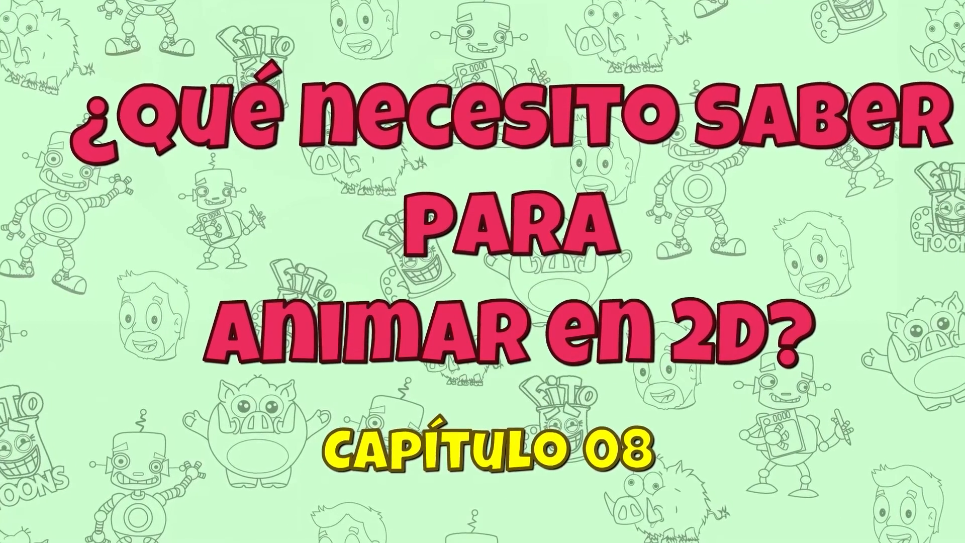
Go through the layer's consecutive keyframes from frame 2 onward to examine the frame-by-frame timeline.
{"action": "left_click", "coordinate": [173, 419]}
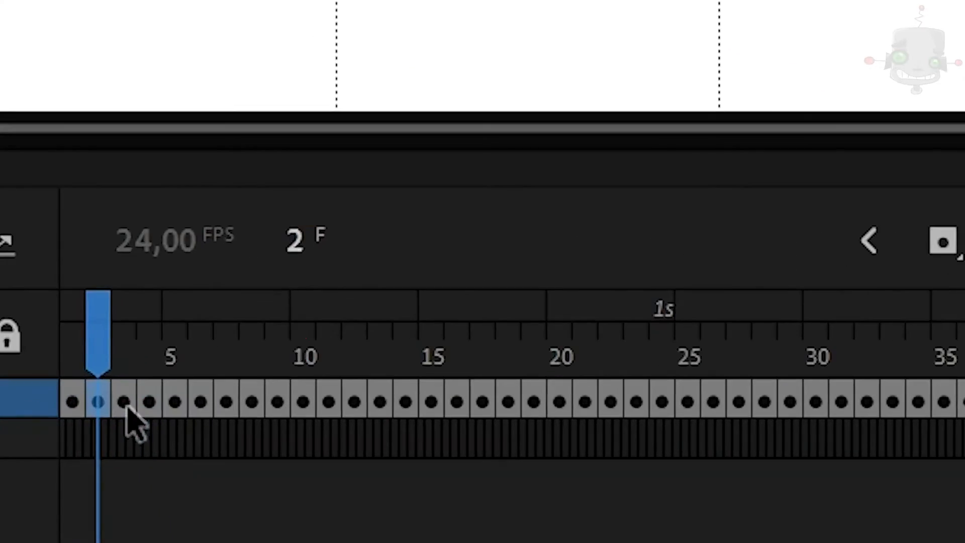
{"action": "left_click", "coordinate": [187, 420]}
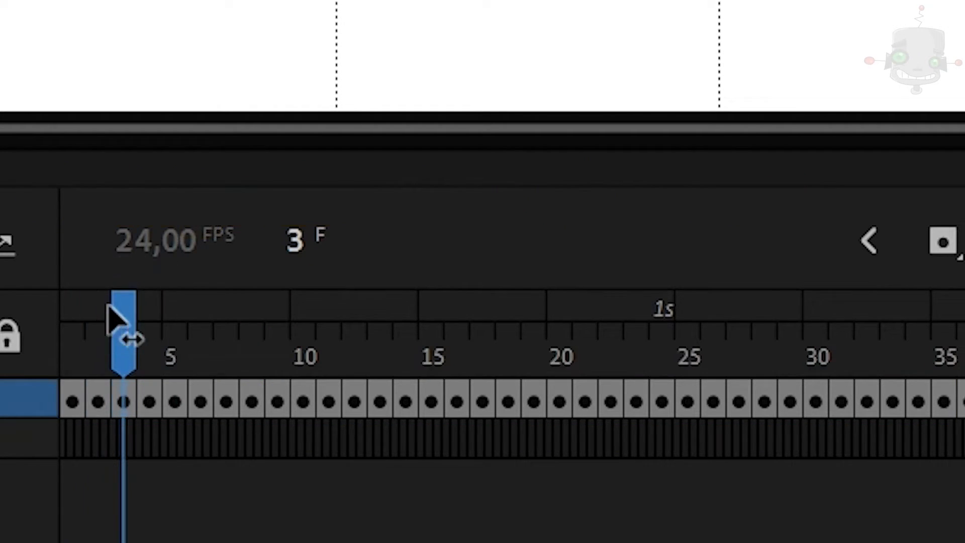
{"action": "left_click_drag", "start_coordinate": [115, 319], "coordinate": [303, 306]}
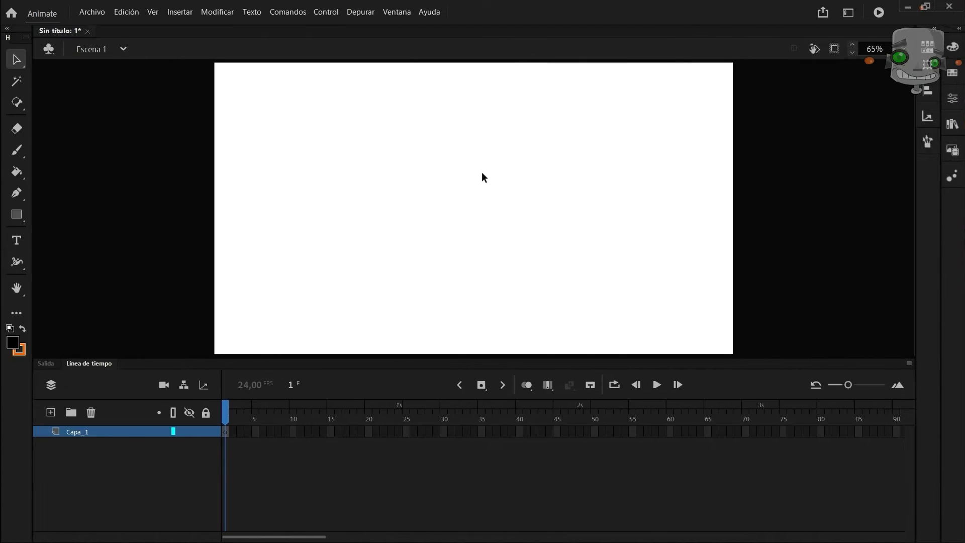
Draw a round face with two dot eyes and a smiling mouth on frame 1 with the Brush.
{"action": "key", "text": "b"}
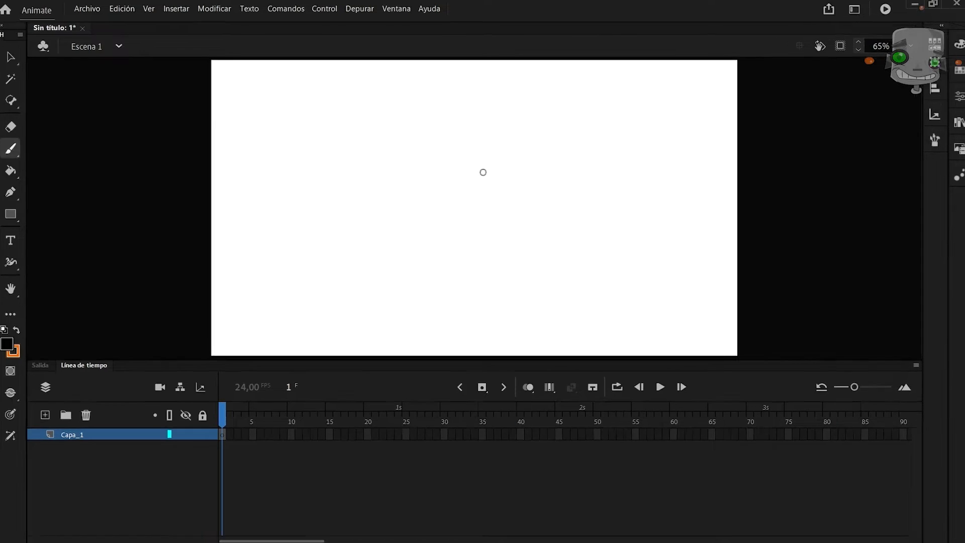
{"action": "mouse_move", "coordinate": [523, 87]}
{"action": "left_mouse_down"}
{"action": "mouse_move", "coordinate": [505, 216]}
{"action": "mouse_move", "coordinate": [501, 82]}
{"action": "left_mouse_up"}
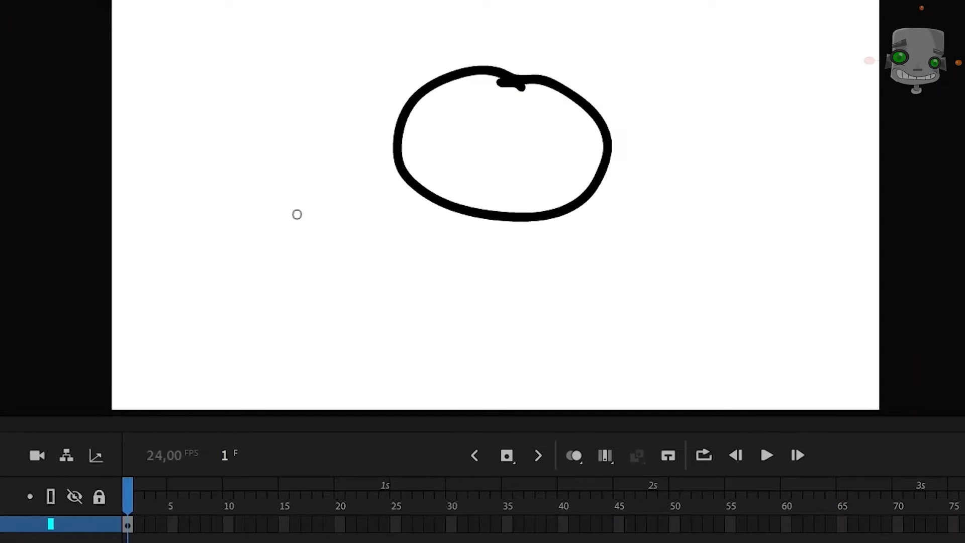
{"action": "left_click", "coordinate": [468, 133]}
{"action": "left_click", "coordinate": [539, 135]}
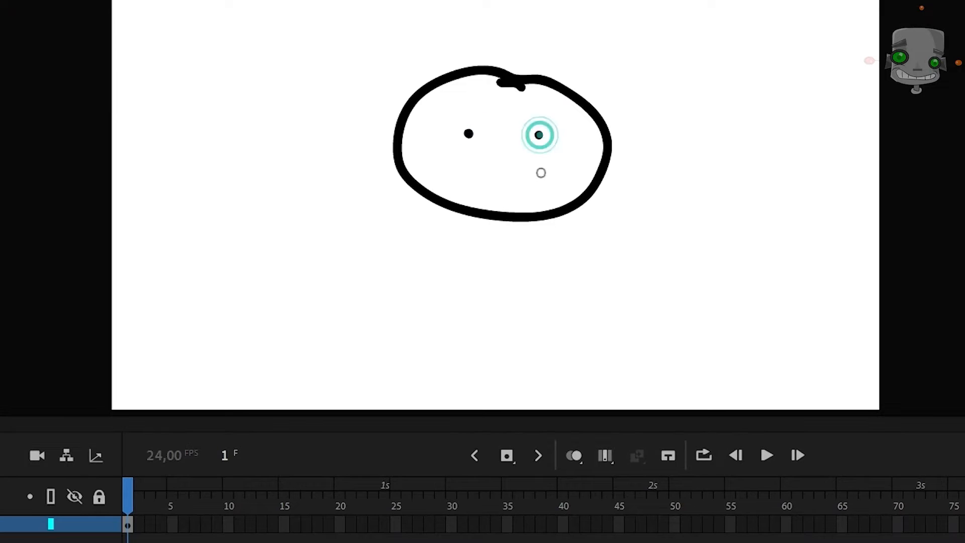
{"action": "left_click_drag", "start_coordinate": [459, 164], "coordinate": [554, 158]}
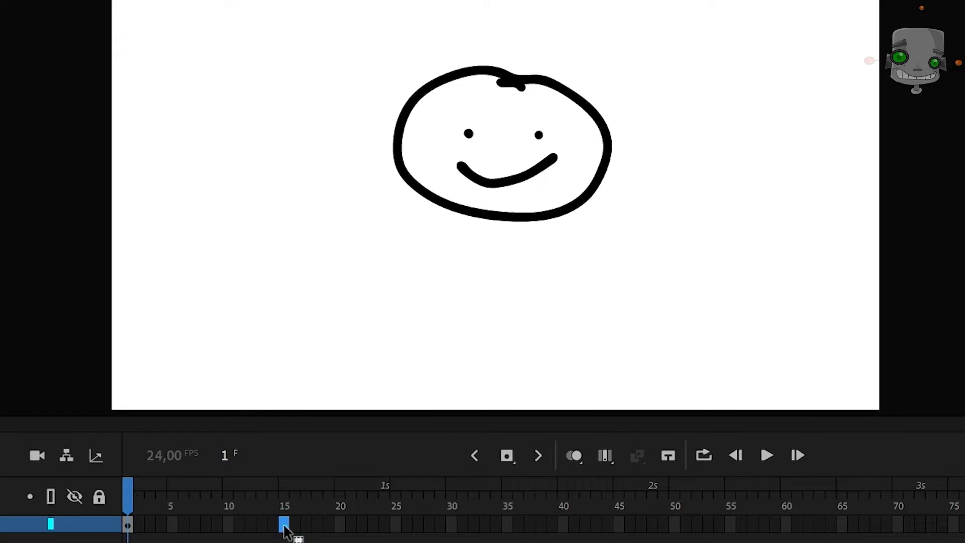
Extend the face drawing with frames up to frame 15 and step back and forth through the span to review it.
{"action": "key", "text": "F5"}
{"action": "key", "text": "comma"}
{"action": "key", "text": "comma"}
{"action": "key", "text": "comma"}
{"action": "key", "text": "comma"}
{"action": "key", "text": "comma"}
{"action": "key", "text": "comma"}
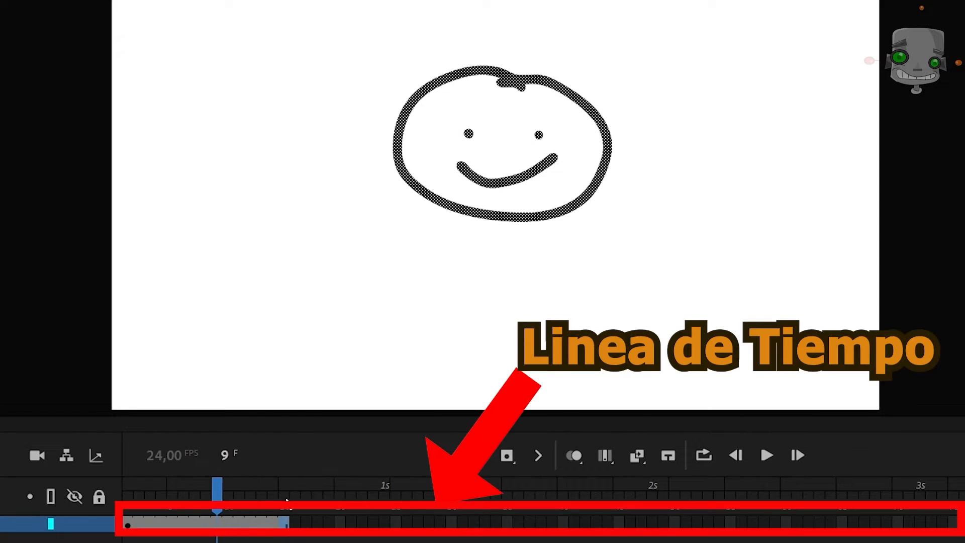
{"action": "key", "text": "comma"}
{"action": "key", "text": "comma"}
{"action": "key", "text": "comma"}
{"action": "key", "text": "comma"}
{"action": "key", "text": "comma"}
{"action": "key", "text": "comma"}
{"action": "key", "text": "comma"}
{"action": "key", "text": "comma"}
{"action": "key", "text": "period"}
{"action": "key", "text": "period"}
{"action": "key", "text": "period"}
{"action": "key", "text": "period"}
{"action": "key", "text": "period"}
{"action": "key", "text": "period"}
{"action": "key", "text": "period"}
{"action": "key", "text": "period"}
{"action": "key", "text": "period"}
{"action": "key", "text": "period"}
{"action": "key", "text": "period"}
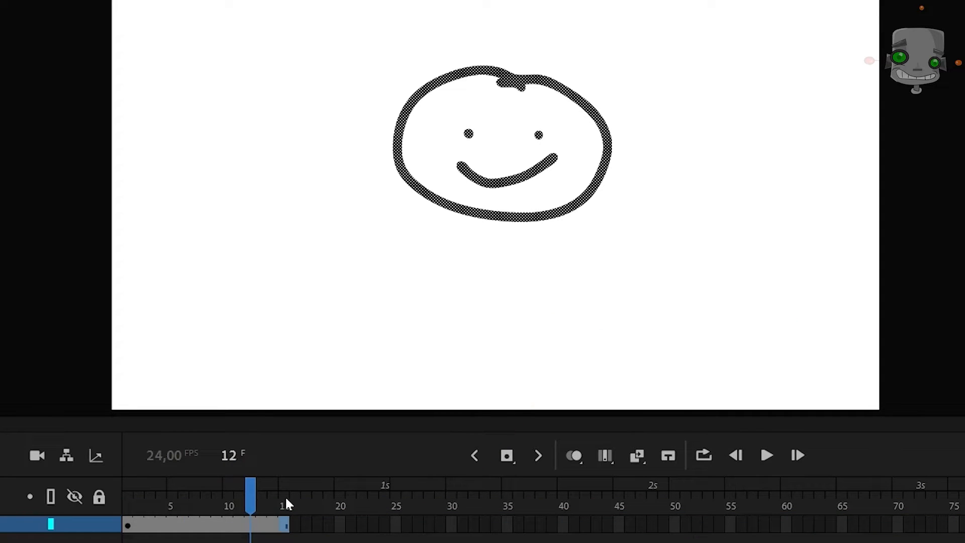
Insert a keyframe at frame 15 and draw a fingered hand against the face's right edge with the Brush.
{"action": "left_click", "coordinate": [285, 496]}
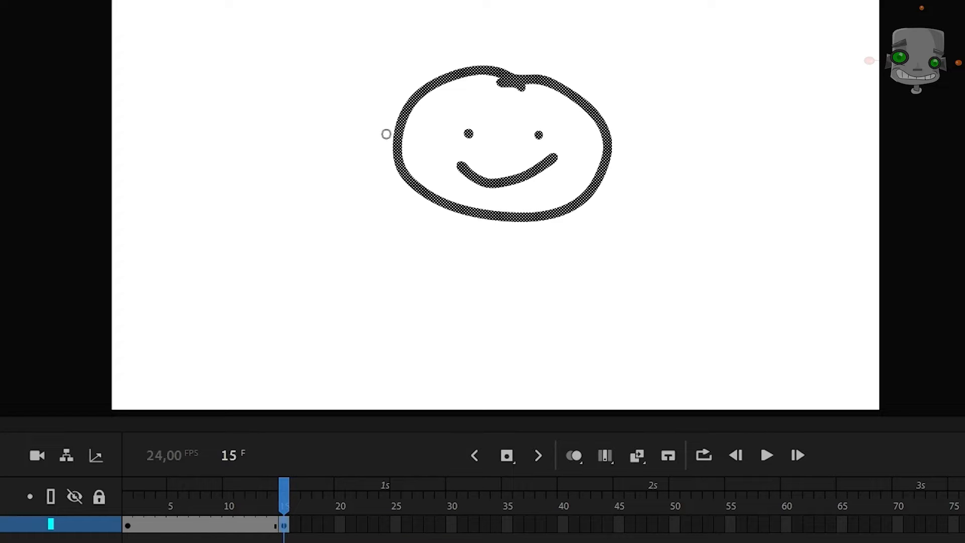
{"action": "mouse_move", "coordinate": [607, 132]}
{"action": "left_mouse_down"}
{"action": "mouse_move", "coordinate": [671, 100]}
{"action": "mouse_move", "coordinate": [656, 170]}
{"action": "mouse_move", "coordinate": [611, 162]}
{"action": "left_mouse_up"}
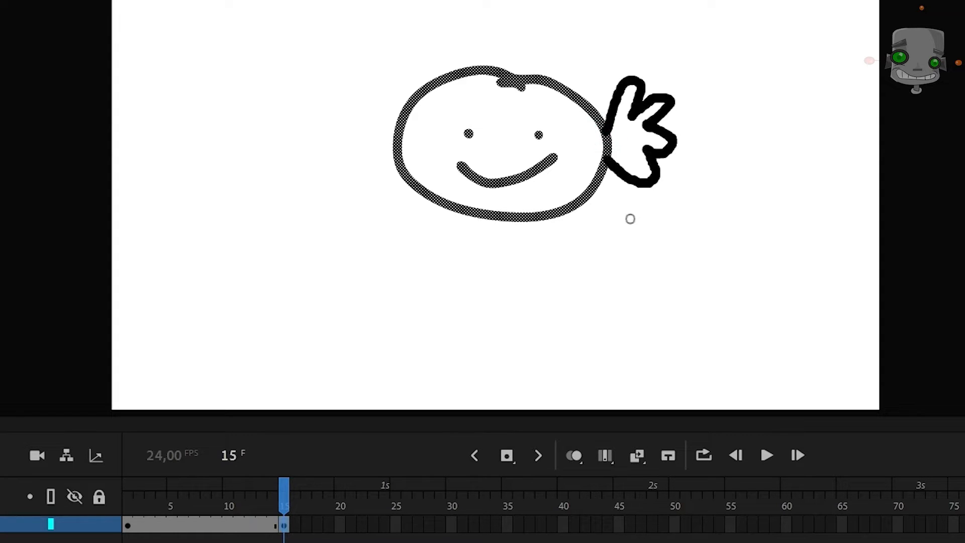
{"action": "left_click_drag", "start_coordinate": [631, 126], "coordinate": [631, 152]}
{"action": "mouse_move", "coordinate": [291, 491]}
{"action": "left_mouse_down"}
{"action": "mouse_move", "coordinate": [274, 490]}
{"action": "mouse_move", "coordinate": [303, 487]}
{"action": "left_mouse_up"}
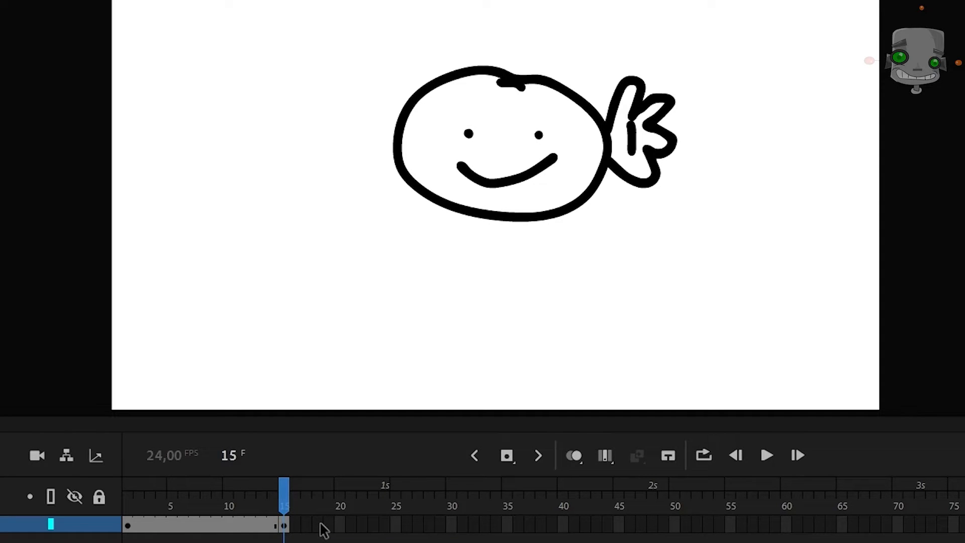
Extend the face-with-hand drawing to frame 21 and play the animation from its early frames.
{"action": "left_click", "coordinate": [348, 524]}
{"action": "key", "text": "F5"}
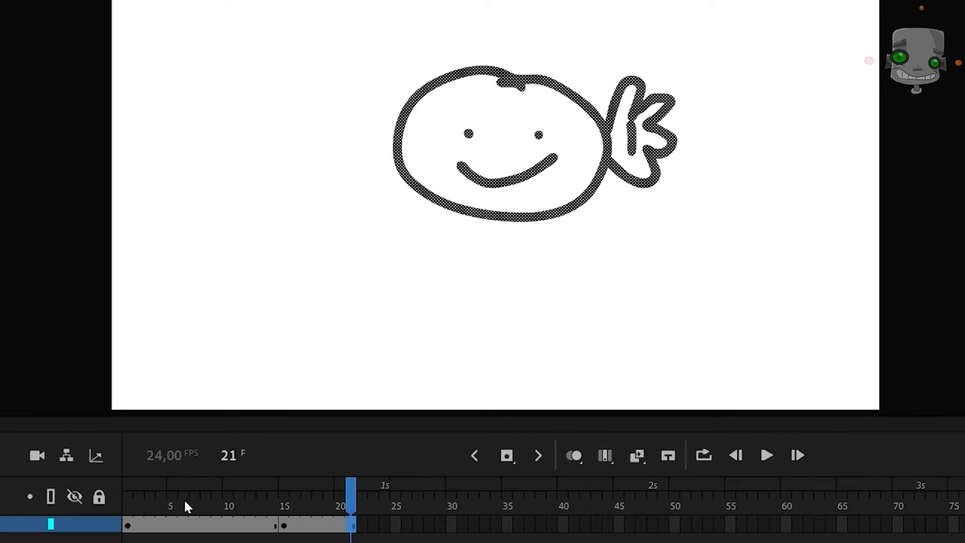
{"action": "left_click", "coordinate": [153, 495]}
{"action": "key", "text": "Return"}
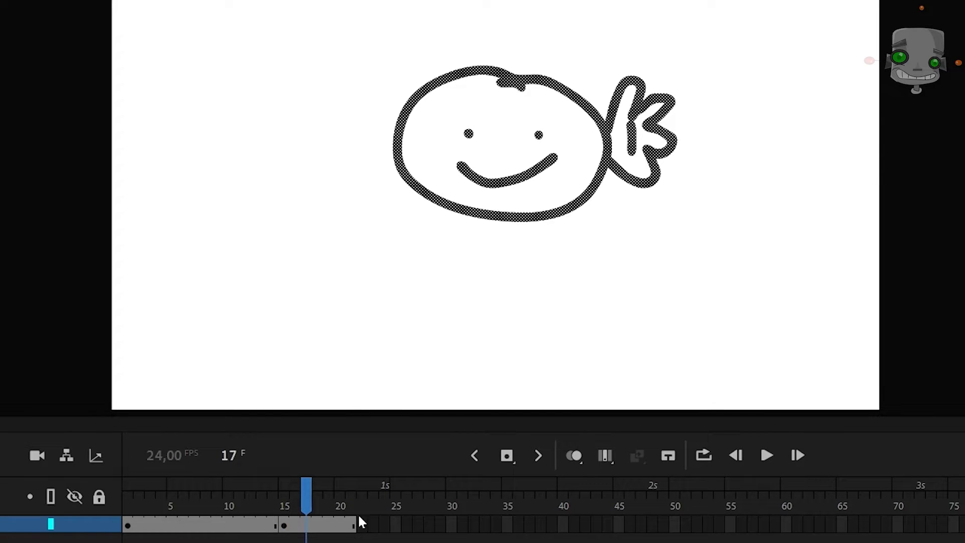
Insert a blank keyframe at frame 22 and draw an open C-shaped curve on it with the Brush.
{"action": "key", "text": "F7"}
{"action": "left_click_drag", "start_coordinate": [502, 139], "coordinate": [558, 168]}
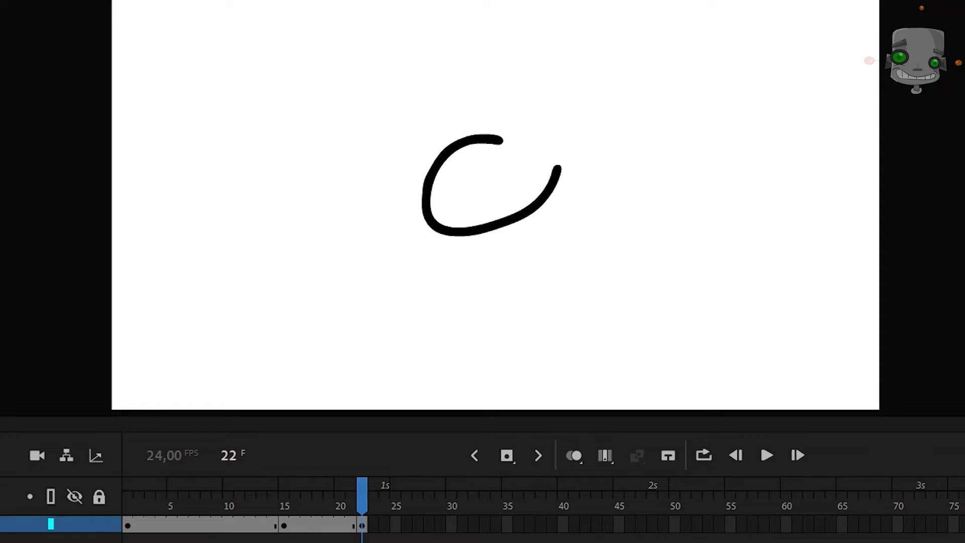
Open the mermaid symbol from the library to examine its frame-by-frame drawings.
{"action": "key", "text": "ctrl+l"}
{"action": "double_click", "coordinate": [938, 290]}
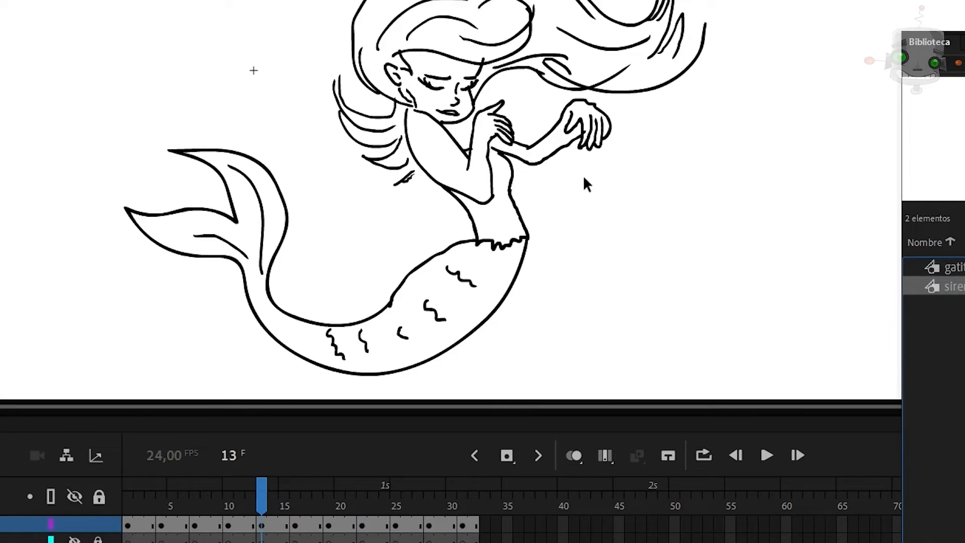
{"action": "scroll", "coordinate": [584, 179], "scroll_direction": "down", "scroll_amount": 1}
{"action": "key", "text": "ctrl+l"}
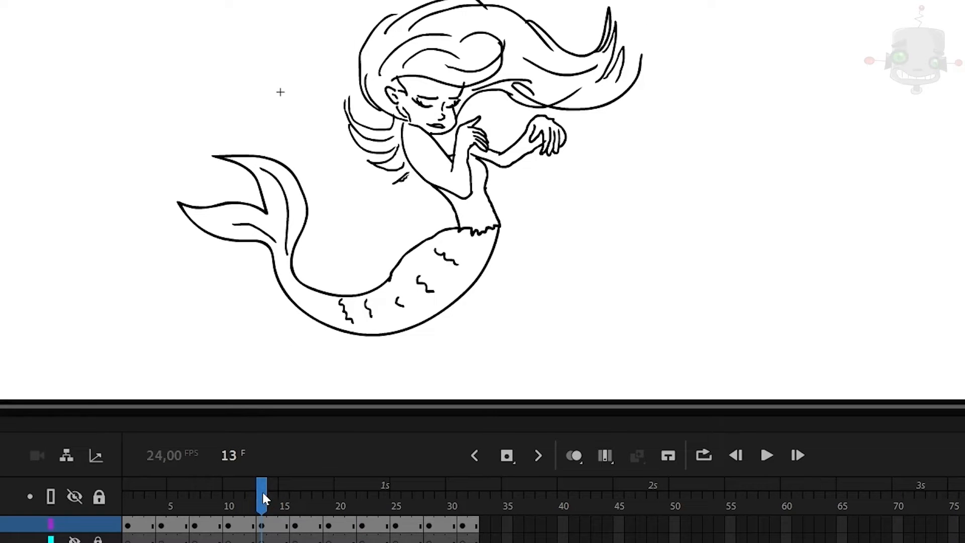
Scrub through the mermaid's frames and play the whole animation in a loop.
{"action": "mouse_move", "coordinate": [262, 490]}
{"action": "left_mouse_down"}
{"action": "mouse_move", "coordinate": [127, 491]}
{"action": "mouse_move", "coordinate": [296, 490]}
{"action": "left_mouse_up"}
{"action": "left_click", "coordinate": [703, 455]}
{"action": "key", "text": "Return"}
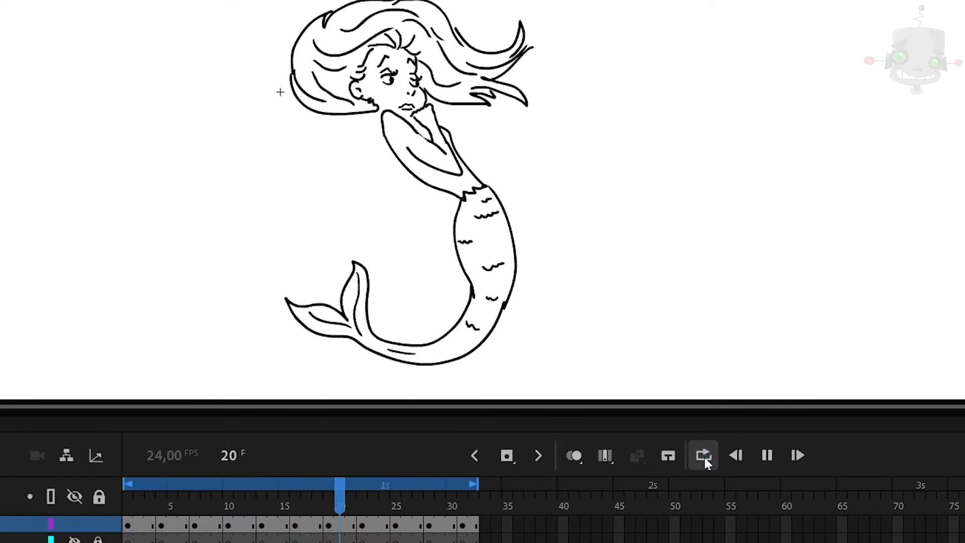
{"action": "key", "text": "Return"}
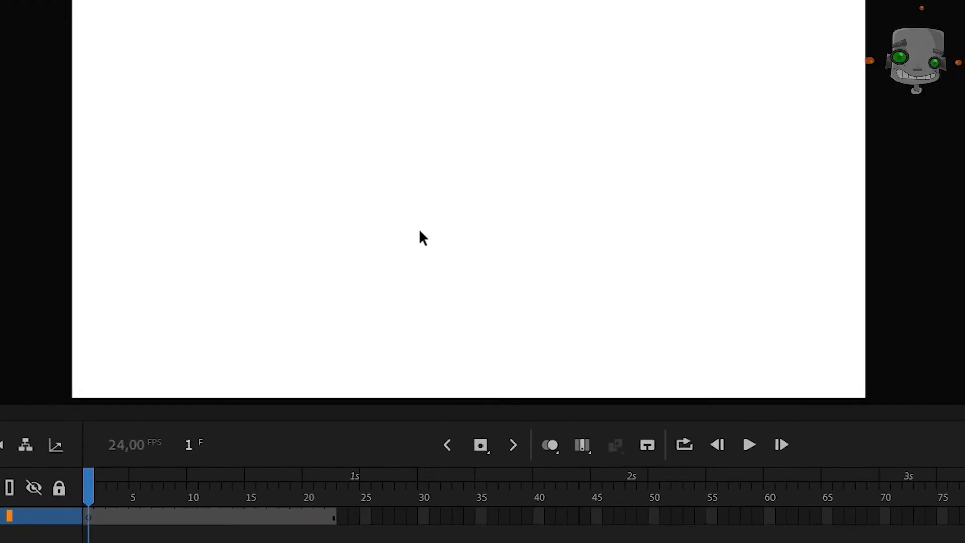
Draw a green square on frame 1 and bring up Convert to Symbol to examine the available symbol types.
{"action": "key", "text": "l"}
{"action": "left_click_drag", "start_coordinate": [336, 72], "coordinate": [505, 244]}
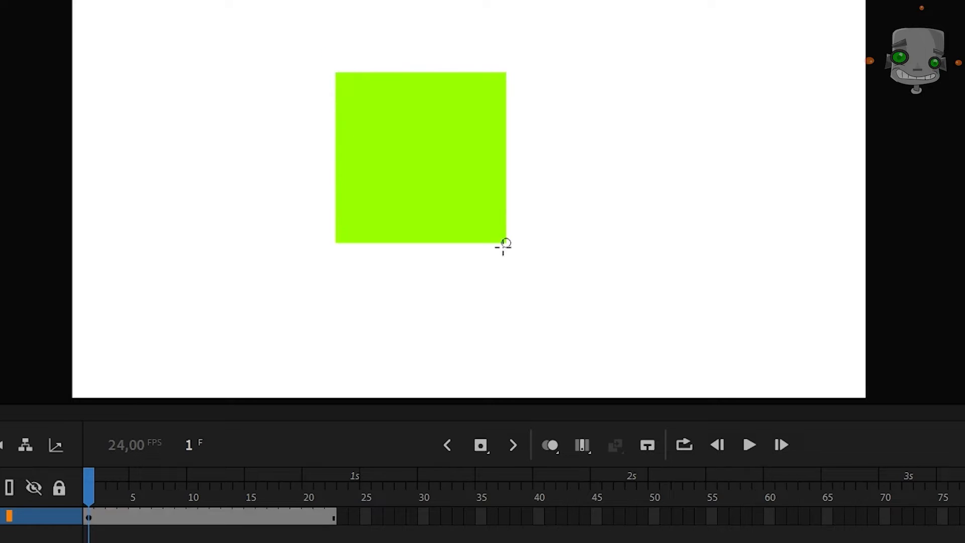
{"action": "left_click", "coordinate": [449, 184]}
{"action": "key", "text": "F8"}
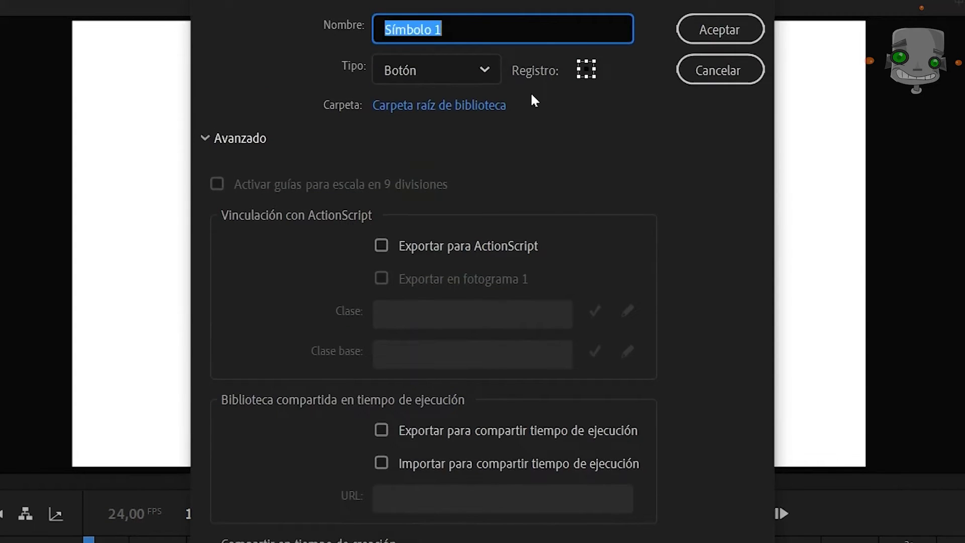
{"action": "left_click", "coordinate": [492, 62]}
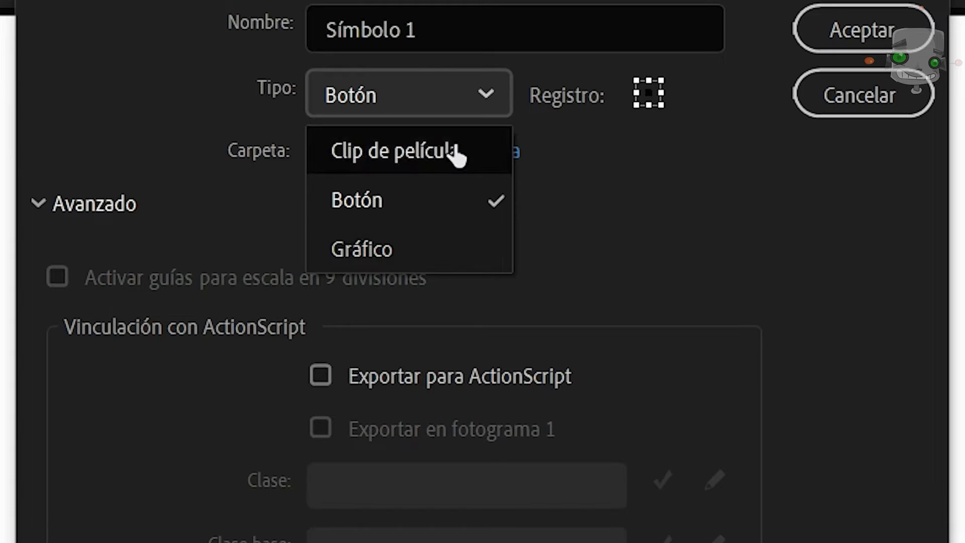
{"action": "left_click", "coordinate": [715, 245]}
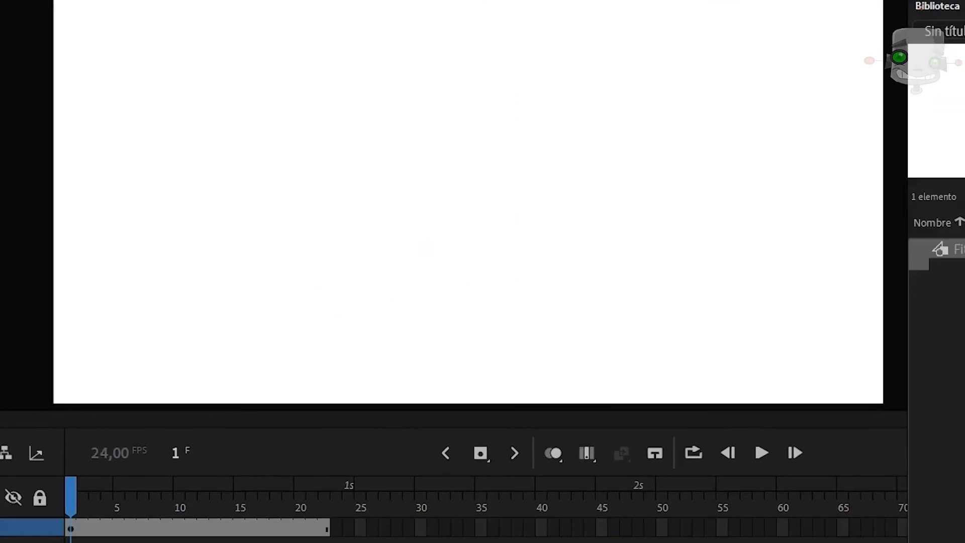
Place the walking robot symbol from the library on the stage and scrub through its walk cycle.
{"action": "left_click_drag", "start_coordinate": [940, 249], "coordinate": [281, 211]}
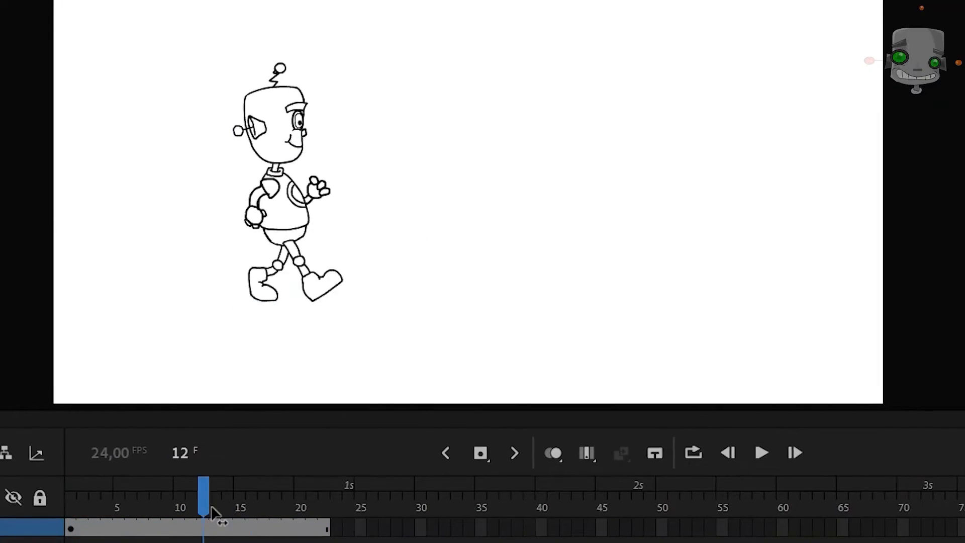
{"action": "left_click_drag", "start_coordinate": [204, 485], "coordinate": [203, 512]}
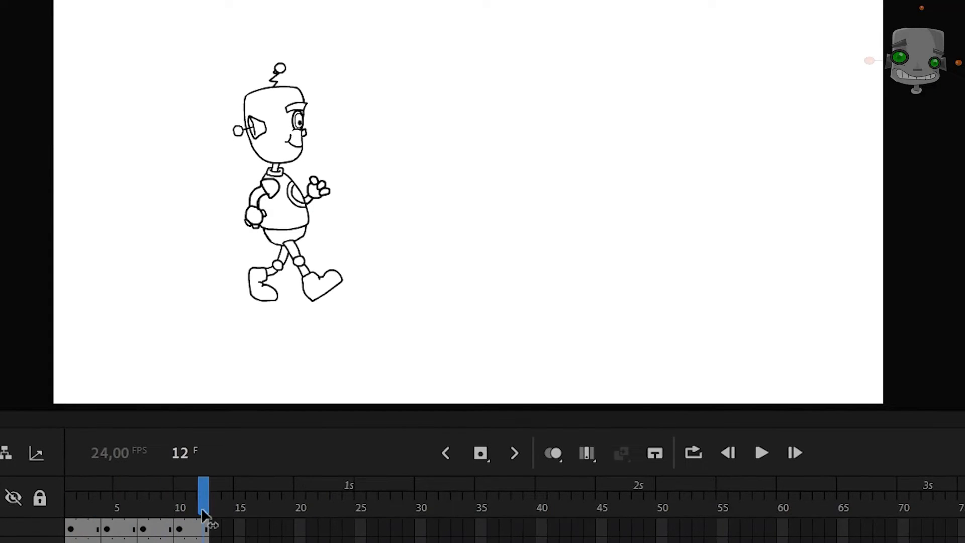
{"action": "left_click", "coordinate": [693, 452]}
{"action": "left_click_drag", "start_coordinate": [171, 482], "coordinate": [31, 481]}
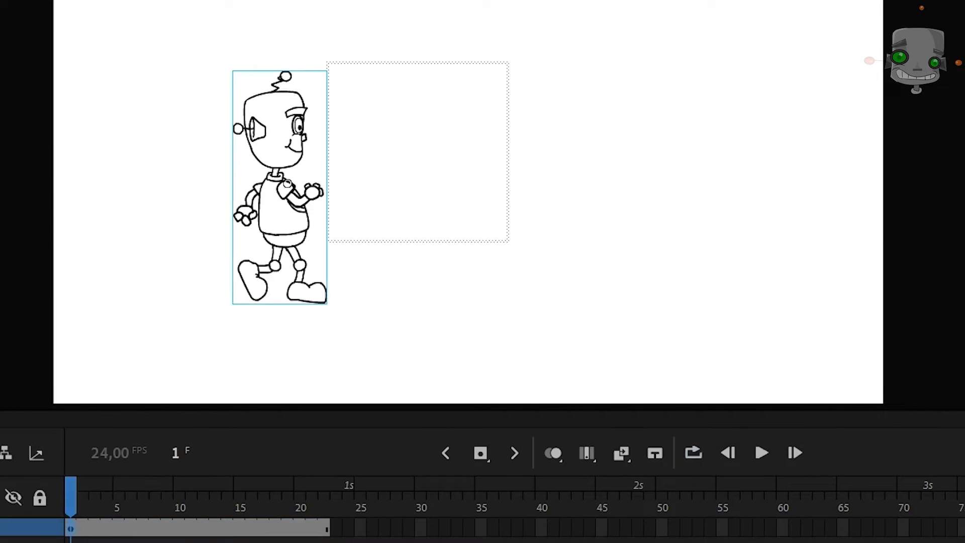
Set the walking robot's graphic instance to play once and scrub the timeline to check its playback.
{"action": "left_click", "coordinate": [925, 18]}
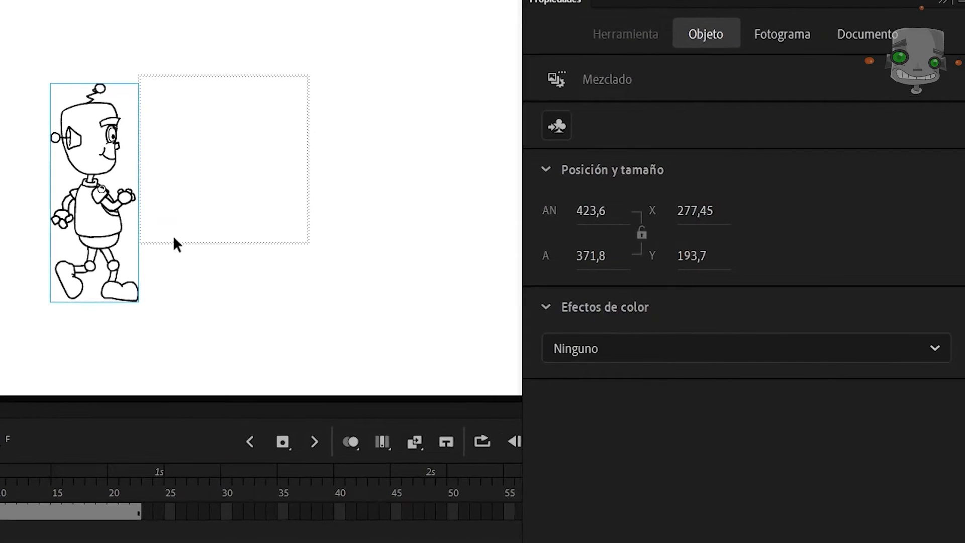
{"action": "left_click", "coordinate": [111, 220]}
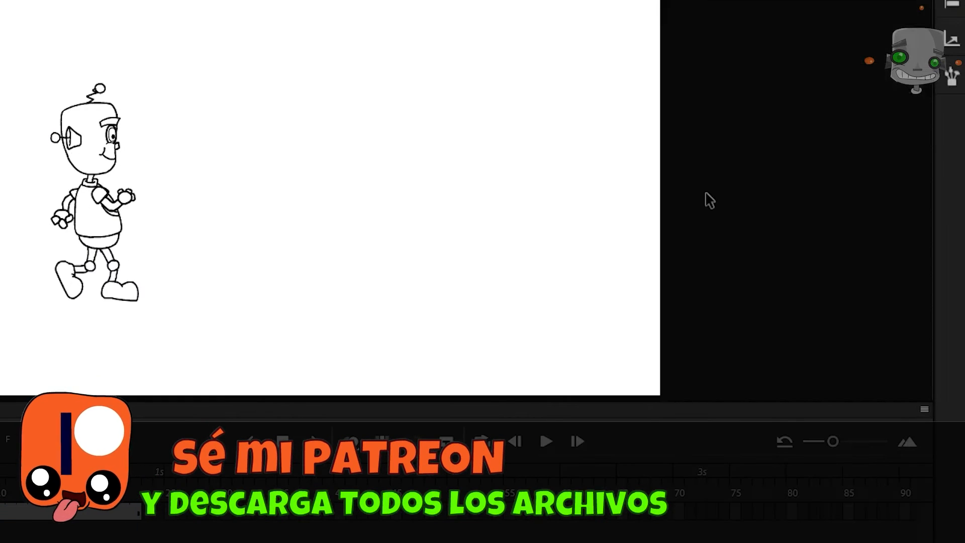
{"action": "left_click", "coordinate": [103, 194]}
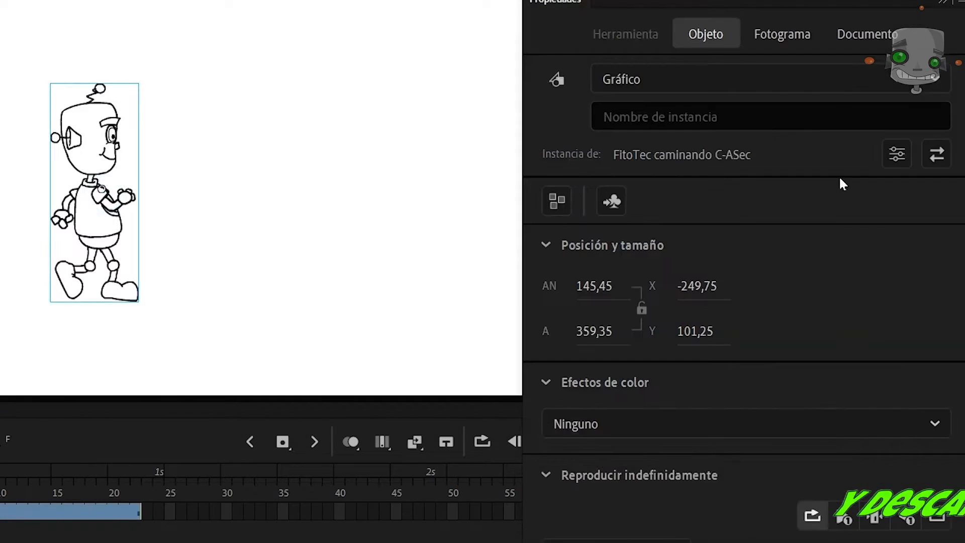
{"action": "left_click", "coordinate": [840, 518]}
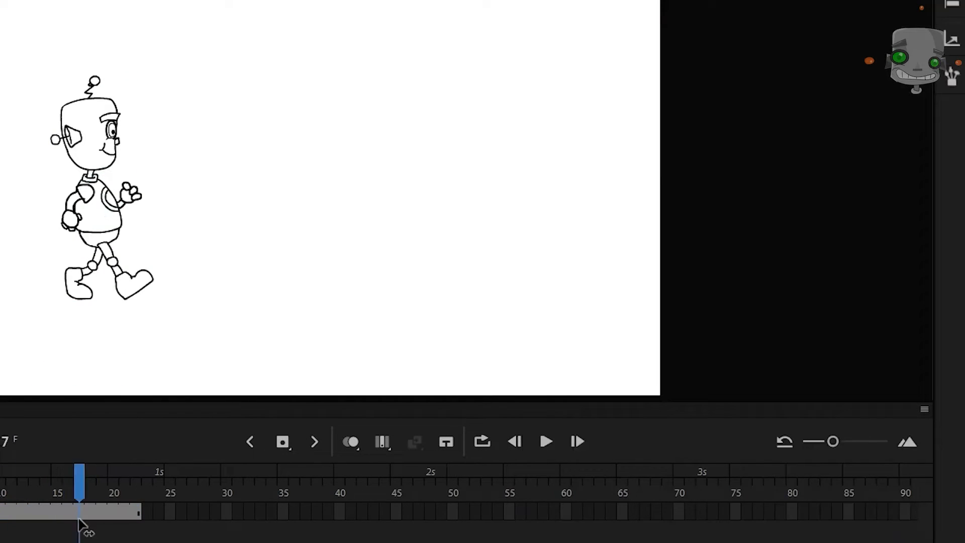
{"action": "left_click_drag", "start_coordinate": [79, 523], "coordinate": [133, 522]}
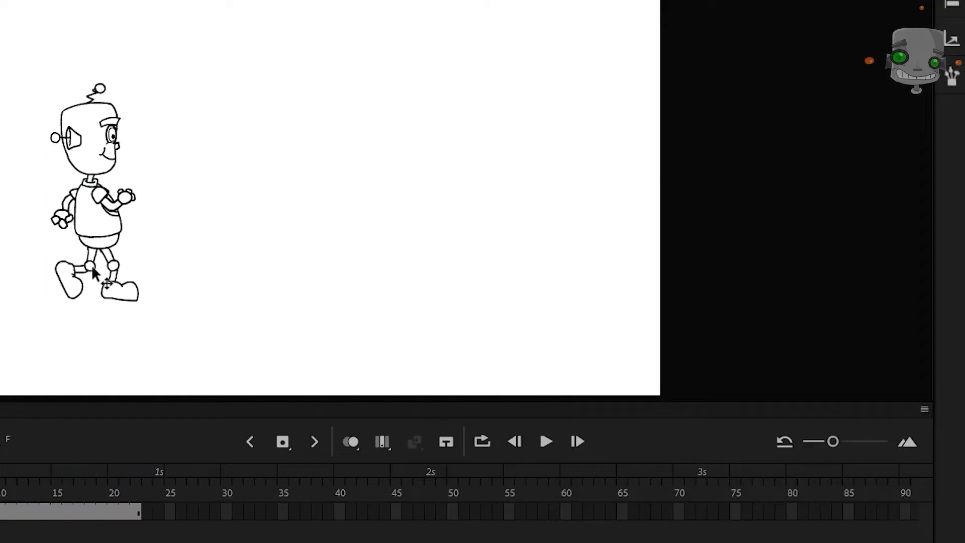
Set the walking robot instance to show a single frame and pick a different walking pose for it.
{"action": "left_click", "coordinate": [94, 274]}
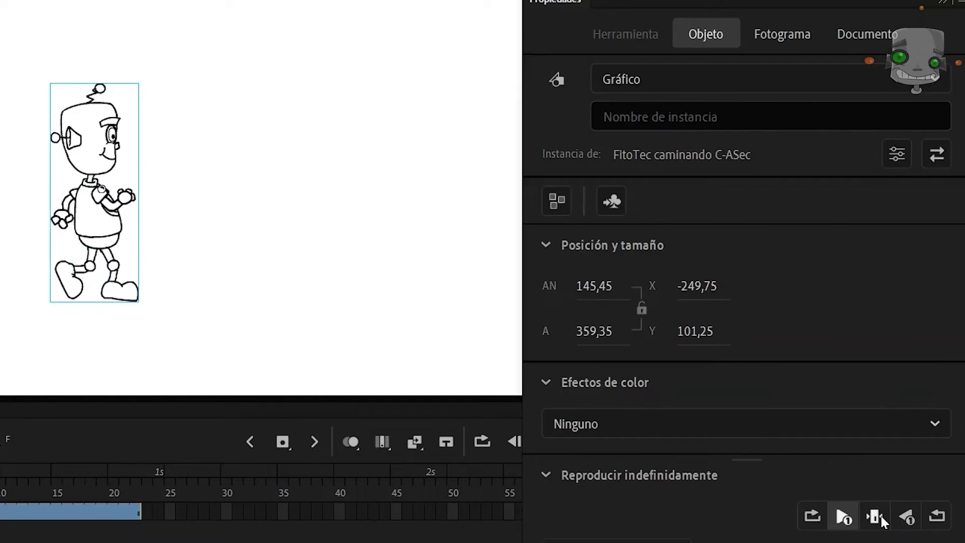
{"action": "left_click", "coordinate": [875, 515]}
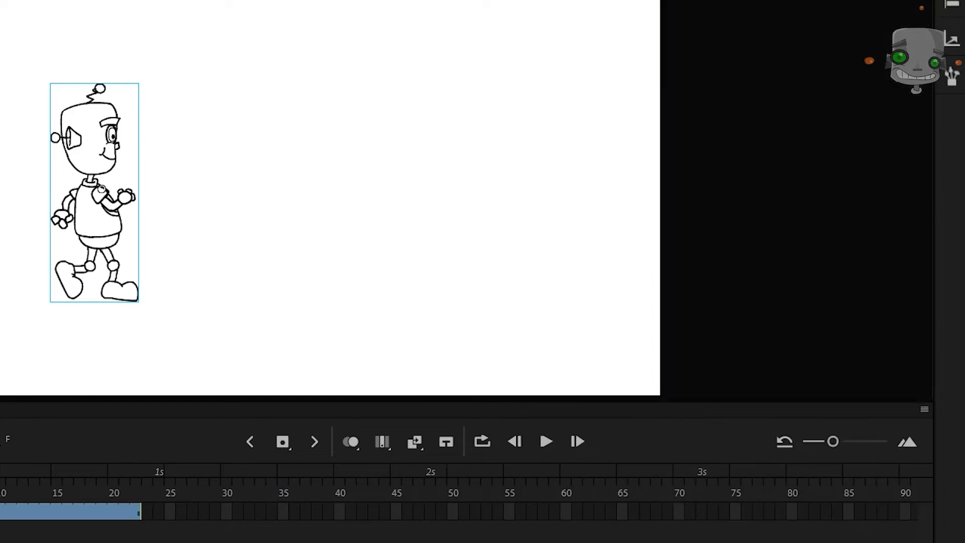
{"action": "left_click_drag", "start_coordinate": [923, 38], "coordinate": [923, 145]}
{"action": "left_click", "coordinate": [740, 186]}
{"action": "left_click", "coordinate": [810, 292]}
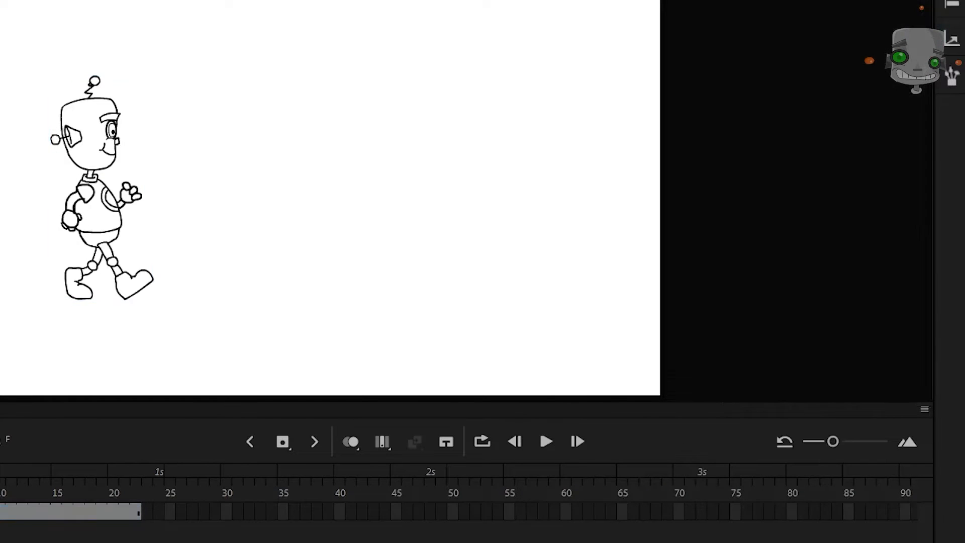
Set the walking robot graphic instance to loop in reverse and scrub the timeline to check its motion.
{"action": "left_click_drag", "start_coordinate": [76, 488], "coordinate": [1, 478]}
{"action": "left_click", "coordinate": [108, 267]}
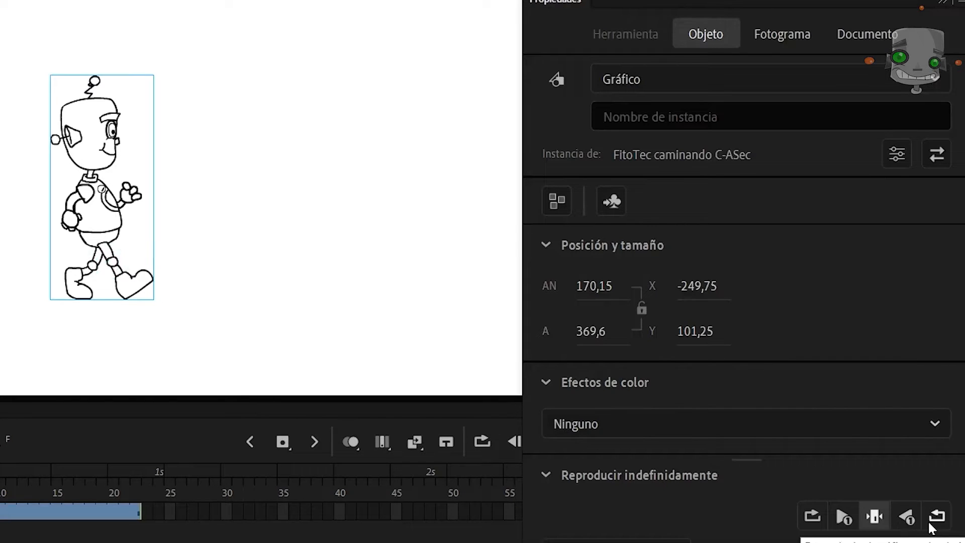
{"action": "left_click", "coordinate": [930, 522]}
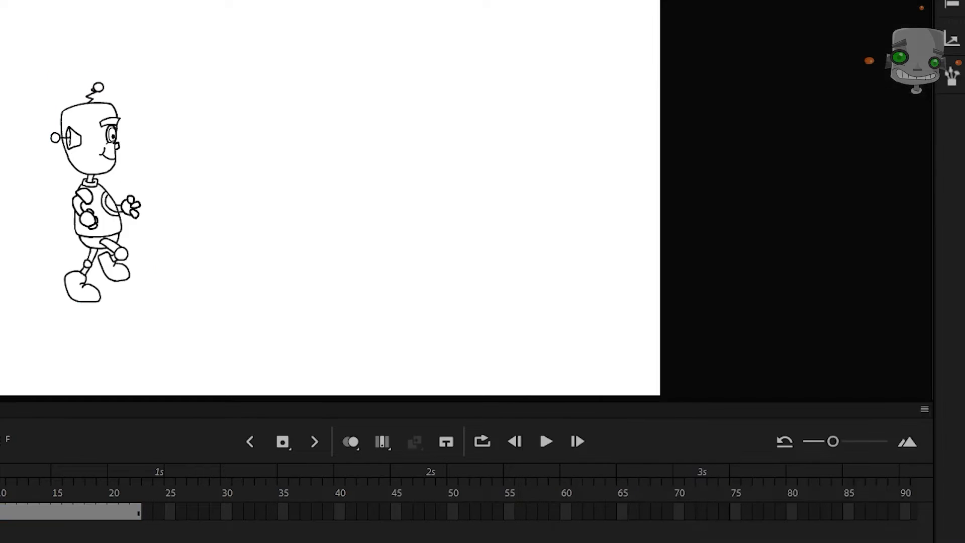
{"action": "left_click_drag", "start_coordinate": [2, 498], "coordinate": [135, 523]}
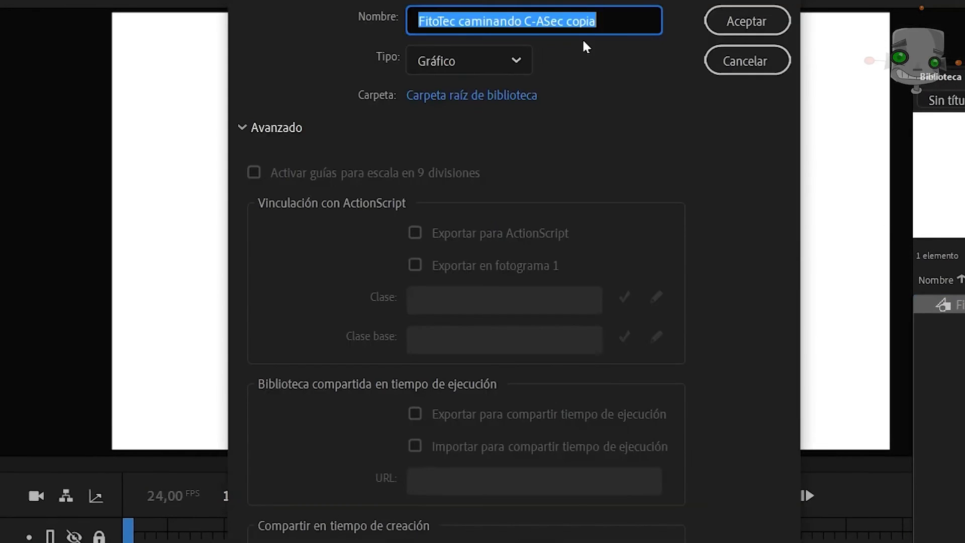
Name the duplicated walking symbol "FitoTec caminando clip" and set its type to Clip de película.
{"action": "left_click_drag", "start_coordinate": [599, 21], "coordinate": [525, 30]}
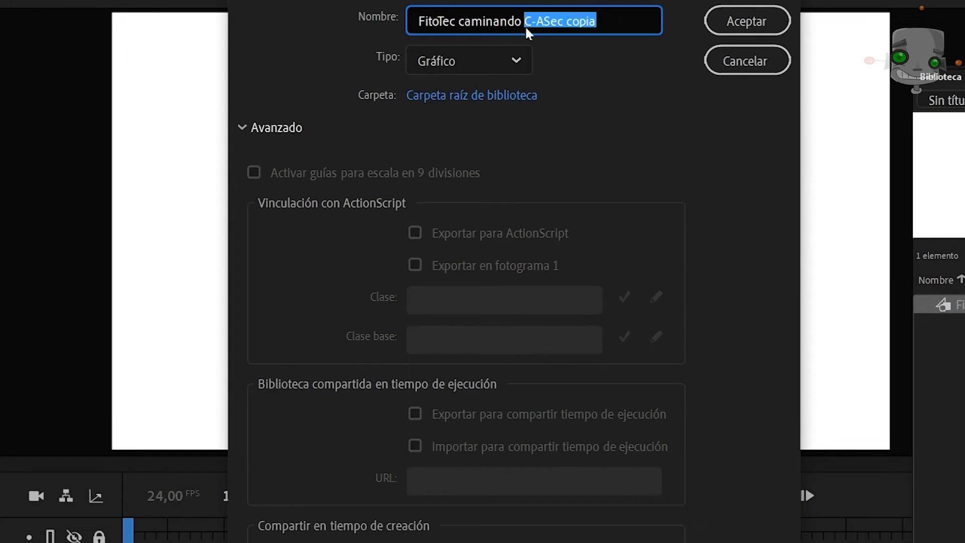
{"action": "type", "text": "clip"}
{"action": "left_click", "coordinate": [515, 60]}
{"action": "left_click", "coordinate": [463, 95]}
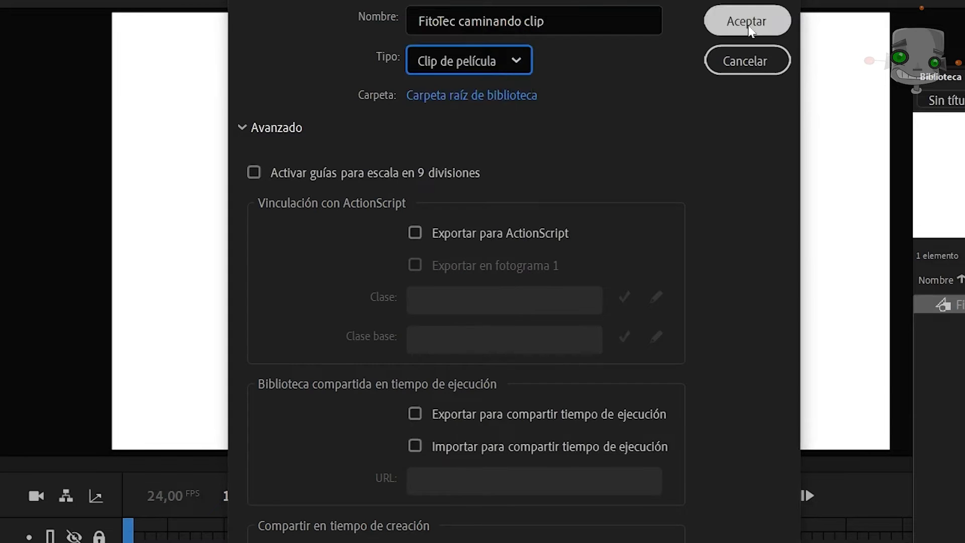
{"action": "left_click", "coordinate": [747, 21]}
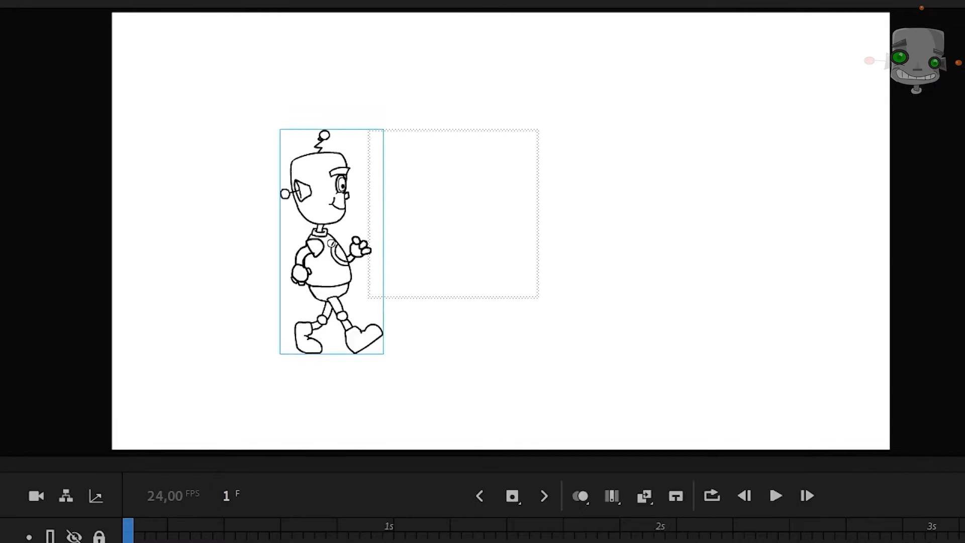
Add the text labels "gráfico" and "Clip de Película" above the two walking robots.
{"action": "left_click_drag", "start_coordinate": [193, 48], "coordinate": [457, 126]}
{"action": "double_click", "coordinate": [416, 36]}
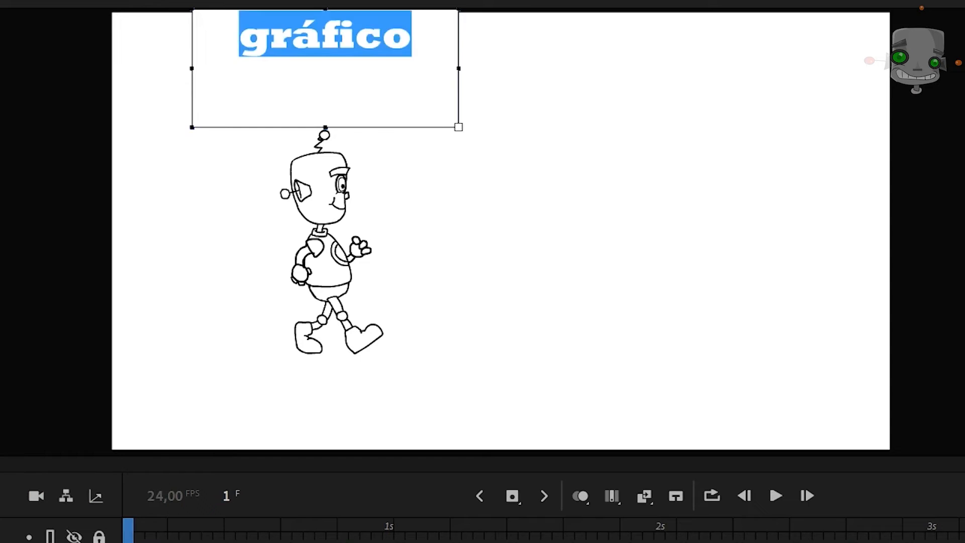
{"action": "left_click_drag", "start_coordinate": [545, 41], "coordinate": [777, 148]}
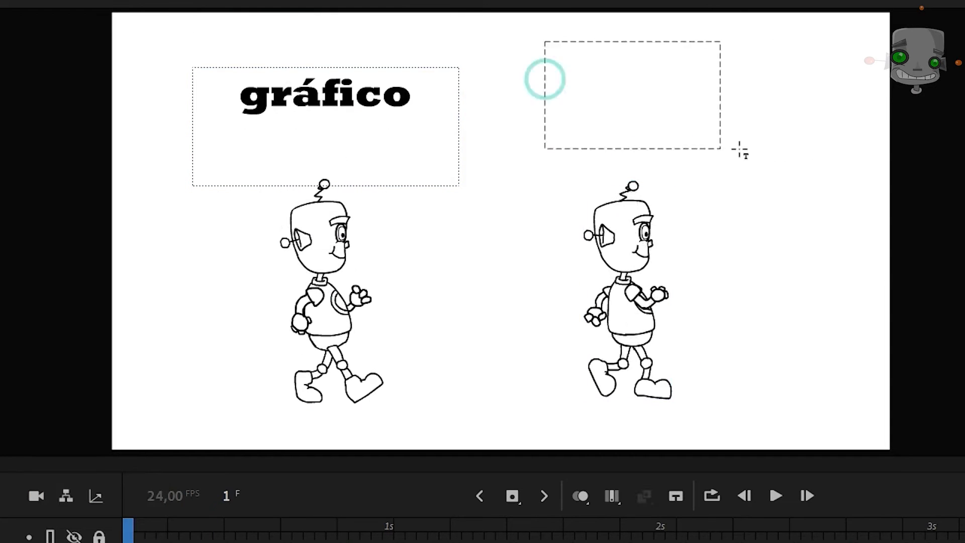
{"action": "type", "text": "Clip de Película"}
{"action": "left_click", "coordinate": [748, 64]}
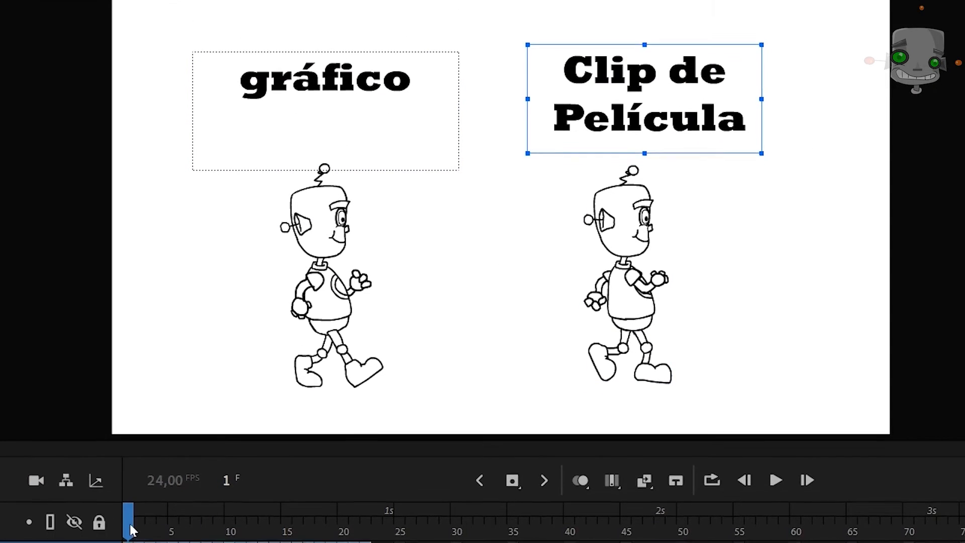
Scrub the timeline and play the full frame range in a loop to compare the graphic with the movie clip.
{"action": "left_click_drag", "start_coordinate": [130, 533], "coordinate": [207, 510]}
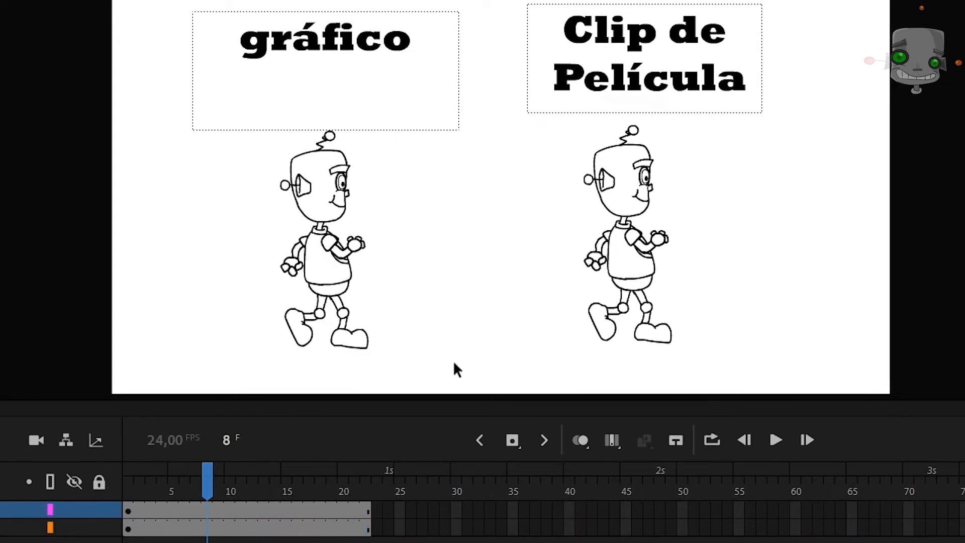
{"action": "double_click", "coordinate": [632, 241]}
{"action": "left_click_drag", "start_coordinate": [132, 482], "coordinate": [114, 468]}
{"action": "double_click", "coordinate": [628, 234]}
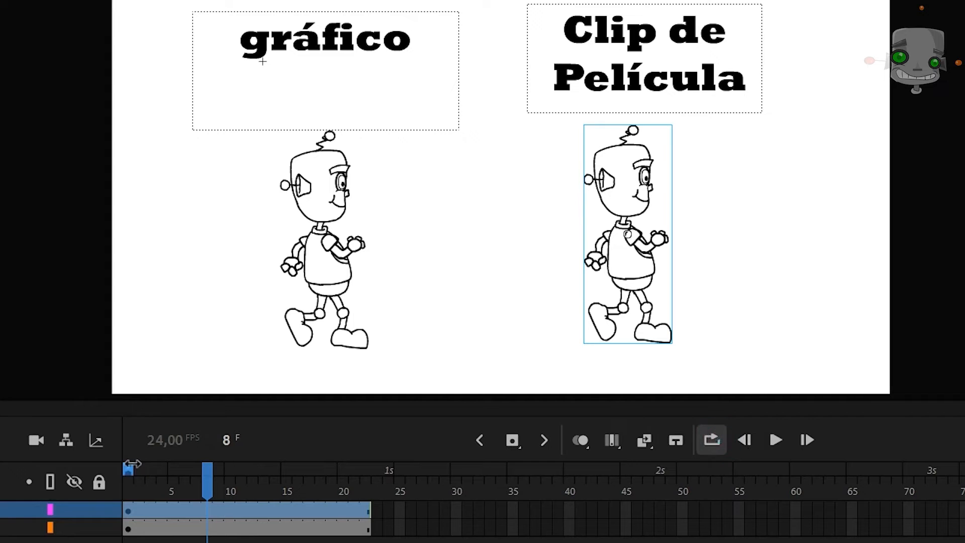
{"action": "left_click_drag", "start_coordinate": [132, 463], "coordinate": [358, 482]}
{"action": "key", "text": "Return"}
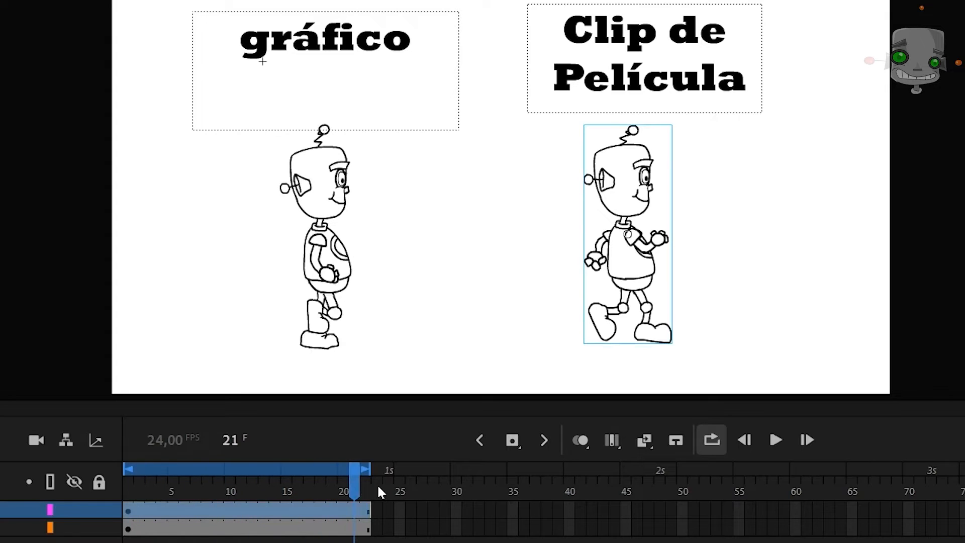
{"action": "left_click", "coordinate": [711, 439]}
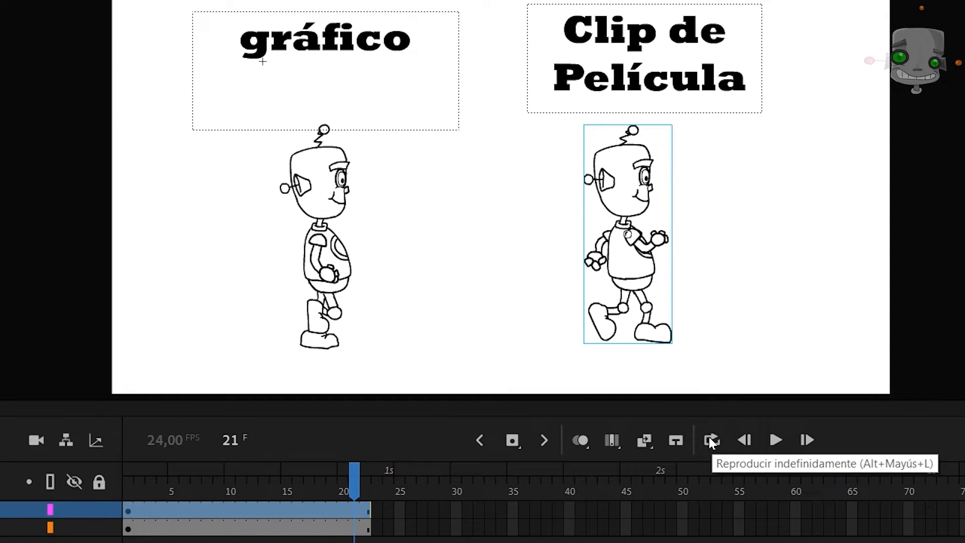
Delete the upper layer and clear the remaining layer's content to empty the stage.
{"action": "left_click", "coordinate": [257, 511]}
{"action": "key", "text": "Delete"}
{"action": "left_click", "coordinate": [258, 523]}
{"action": "left_click", "coordinate": [150, 523]}
{"action": "key", "text": "Delete"}
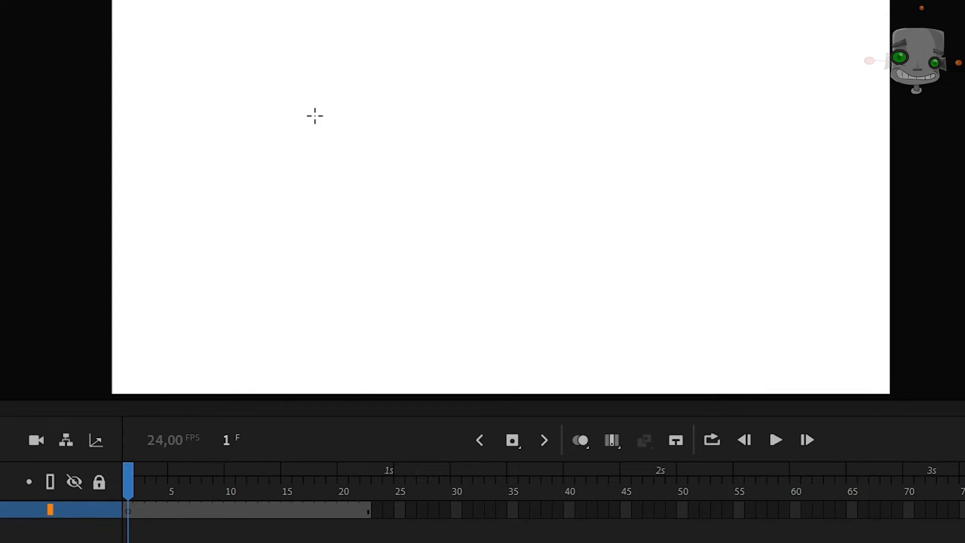
Draw a wide black rectangle on the empty stage and convert it to a symbol named "Botón" of type Botón.
{"action": "mouse_move", "coordinate": [288, 113]}
{"action": "left_mouse_down"}
{"action": "mouse_move", "coordinate": [470, 189]}
{"action": "mouse_move", "coordinate": [614, 226]}
{"action": "left_mouse_up"}
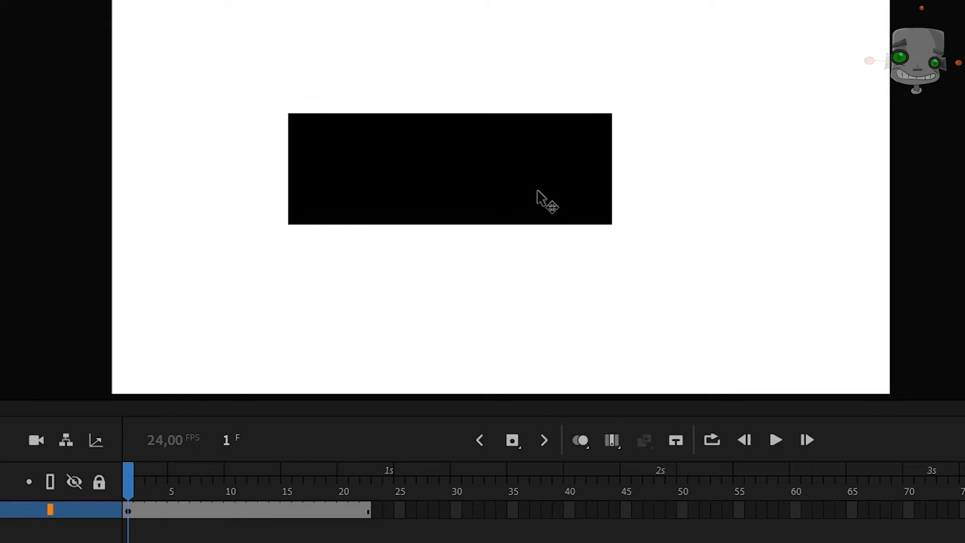
{"action": "double_click", "coordinate": [613, 204]}
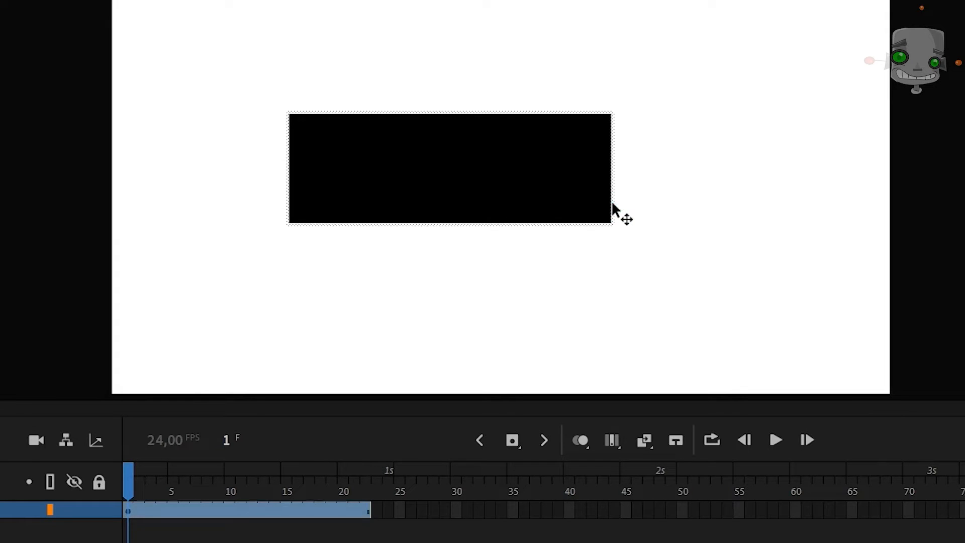
{"action": "double_click", "coordinate": [591, 194]}
{"action": "key", "text": "F8"}
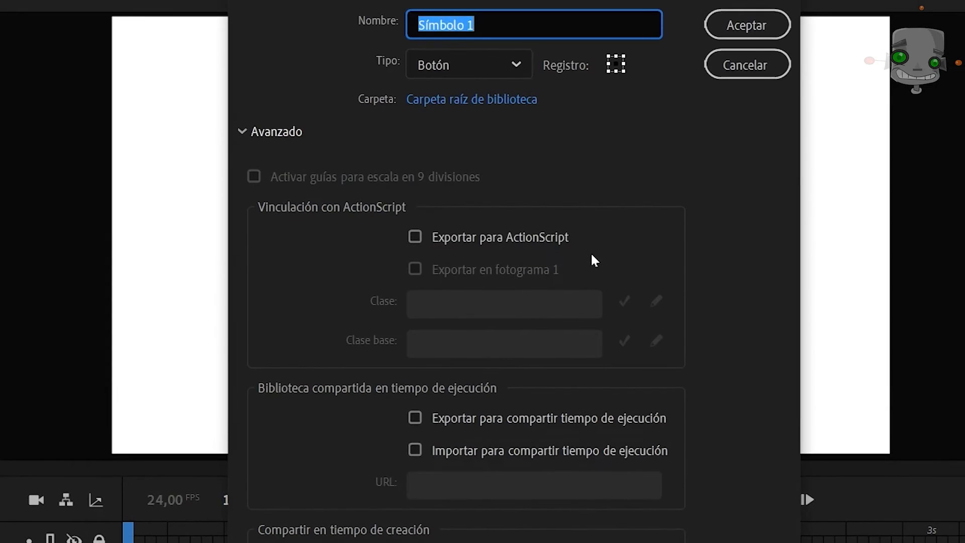
{"action": "type", "text": "Botón"}
{"action": "left_click", "coordinate": [508, 65]}
{"action": "left_click", "coordinate": [503, 130]}
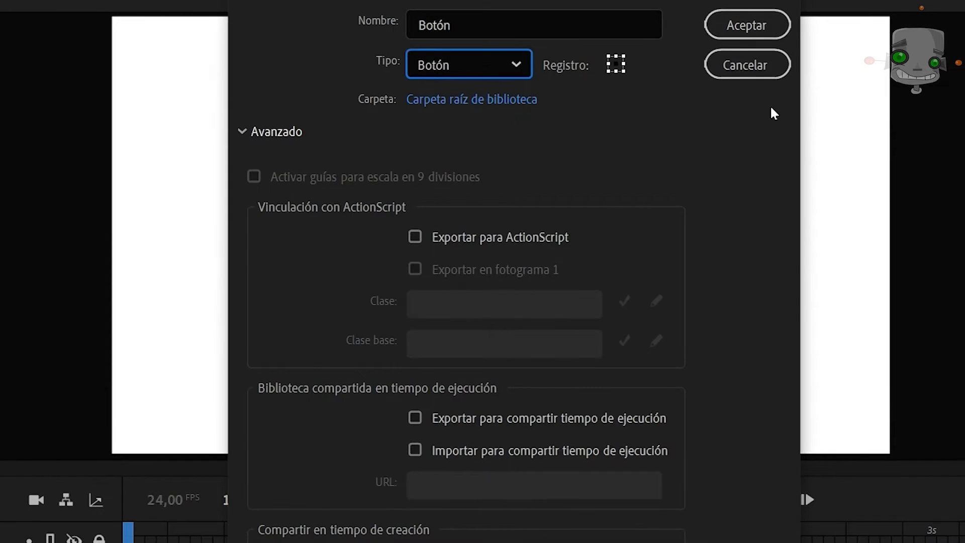
{"action": "left_click", "coordinate": [747, 25]}
Open the button symbol for editing and add keyframes for its Sobre, Presionado and Zona activa states.
{"action": "double_click", "coordinate": [483, 160]}
{"action": "left_click", "coordinate": [145, 483]}
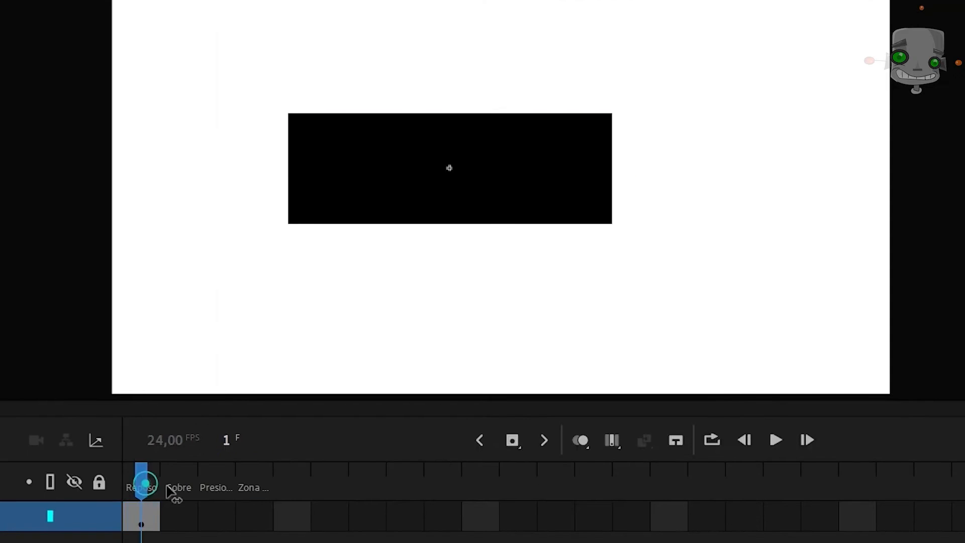
{"action": "left_click_drag", "start_coordinate": [185, 524], "coordinate": [237, 524]}
{"action": "key", "text": "F6"}
{"action": "left_click", "coordinate": [141, 483]}
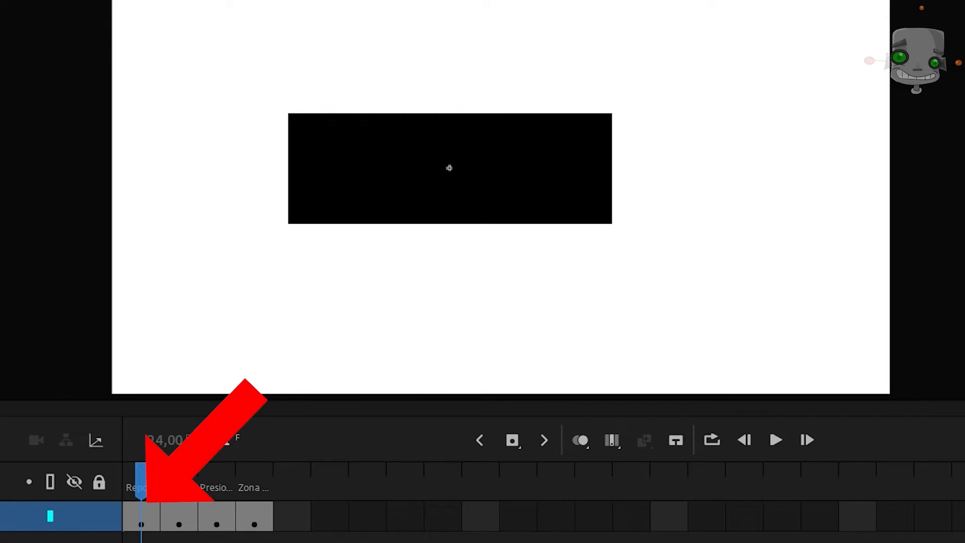
Recolor the button's rectangle blue in the Sobre frame and red in the Presionado frame.
{"action": "left_click", "coordinate": [177, 510]}
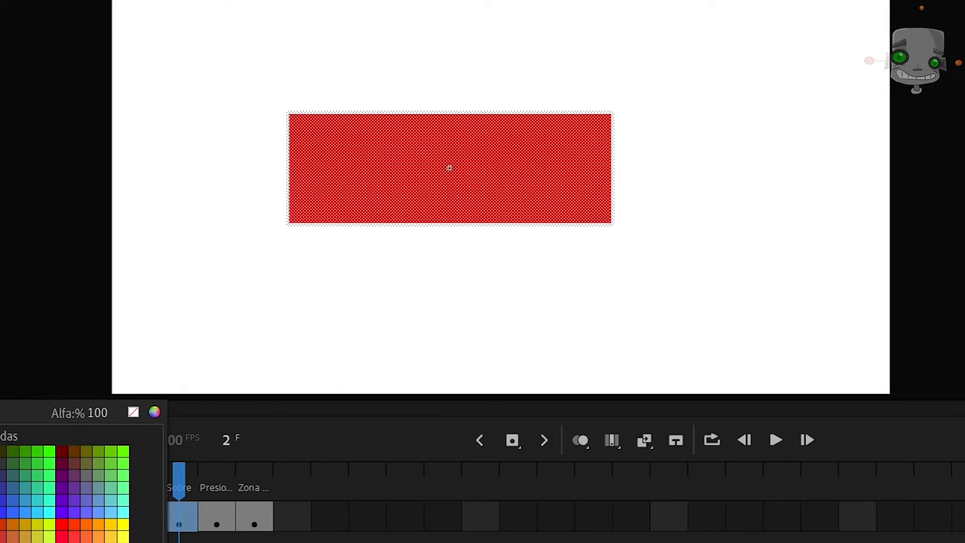
{"action": "left_click", "coordinate": [19, 512]}
{"action": "left_click", "coordinate": [213, 514]}
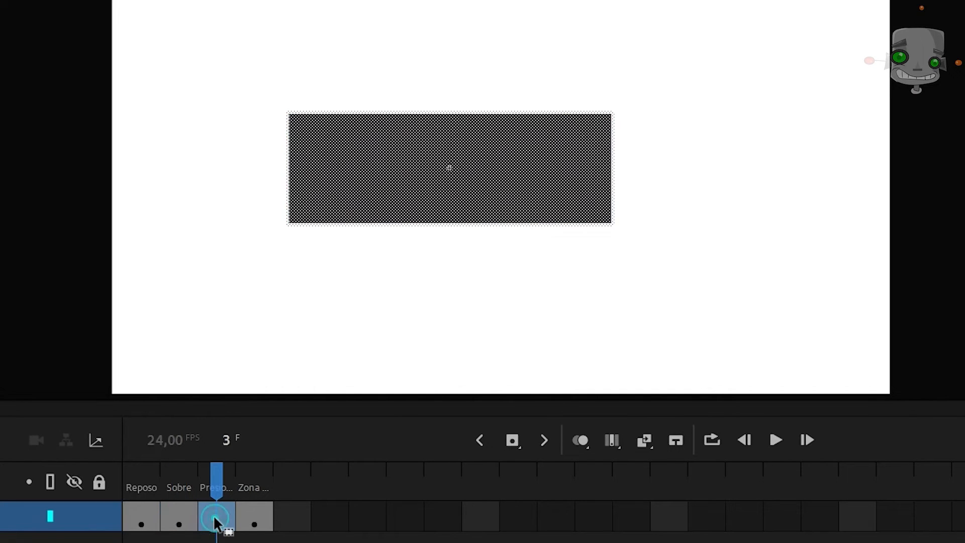
{"action": "left_click", "coordinate": [62, 524]}
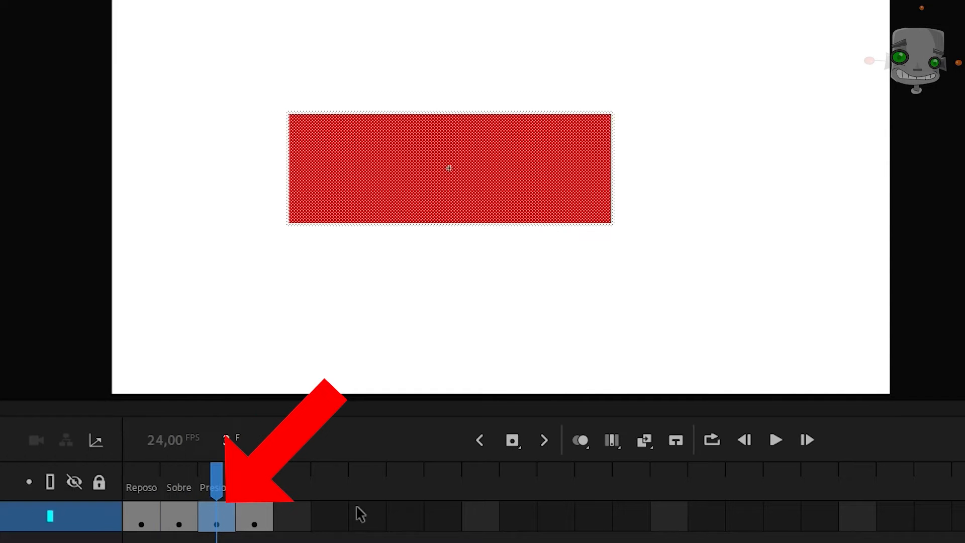
{"action": "left_click", "coordinate": [337, 541]}
Review the button's Zona activa and Reposo frames and test the movie to check its over and pressed colors.
{"action": "left_click", "coordinate": [261, 518]}
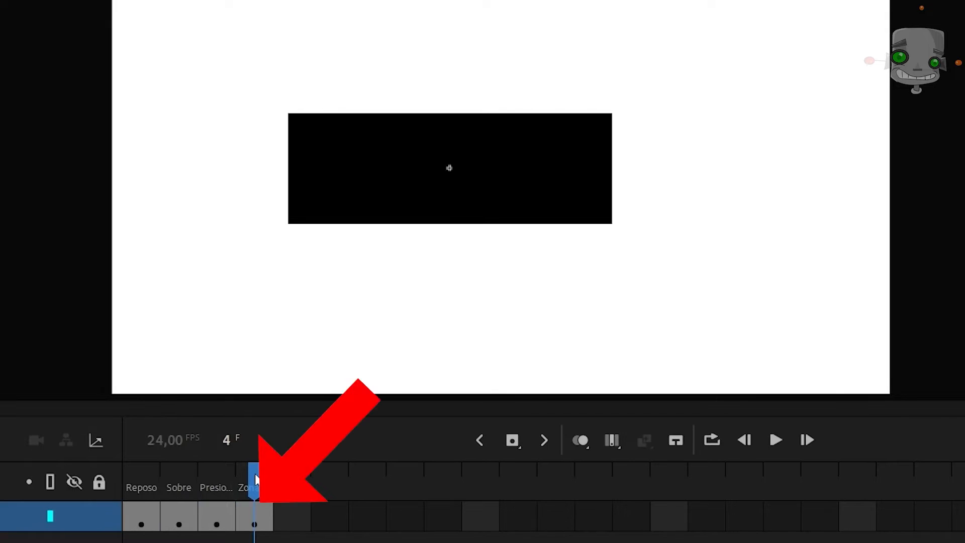
{"action": "left_click_drag", "start_coordinate": [255, 478], "coordinate": [140, 456]}
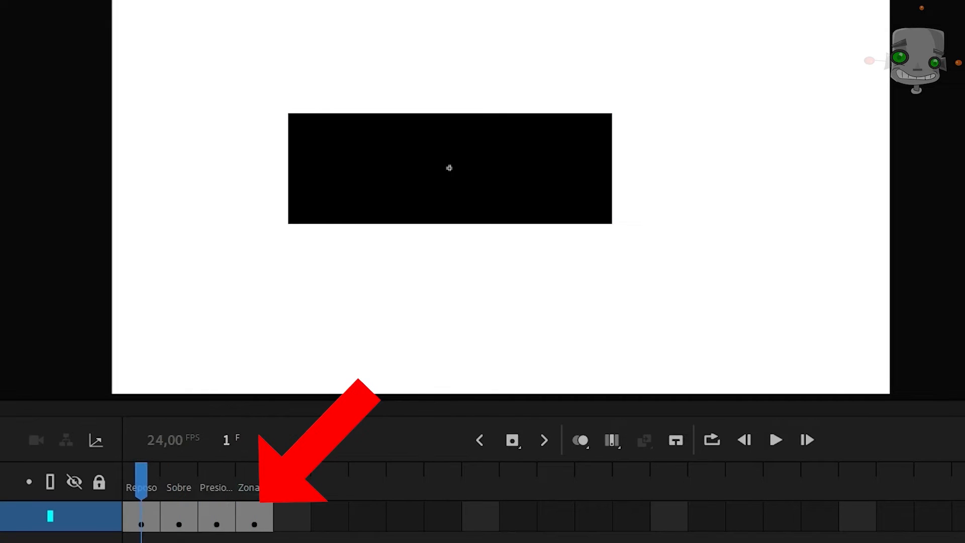
{"action": "key", "text": "ctrl+Return"}
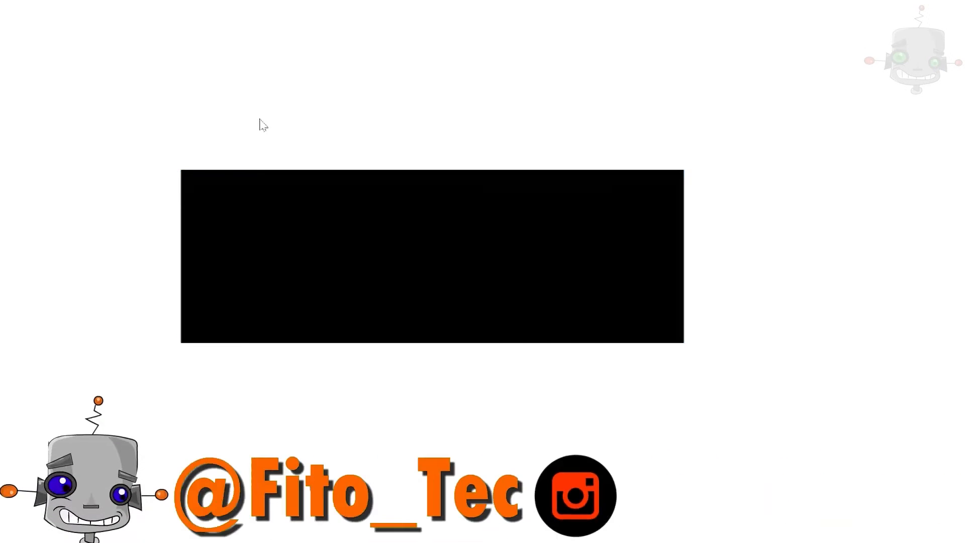
{"action": "left_click", "coordinate": [343, 238]}
{"action": "left_click", "coordinate": [344, 243]}
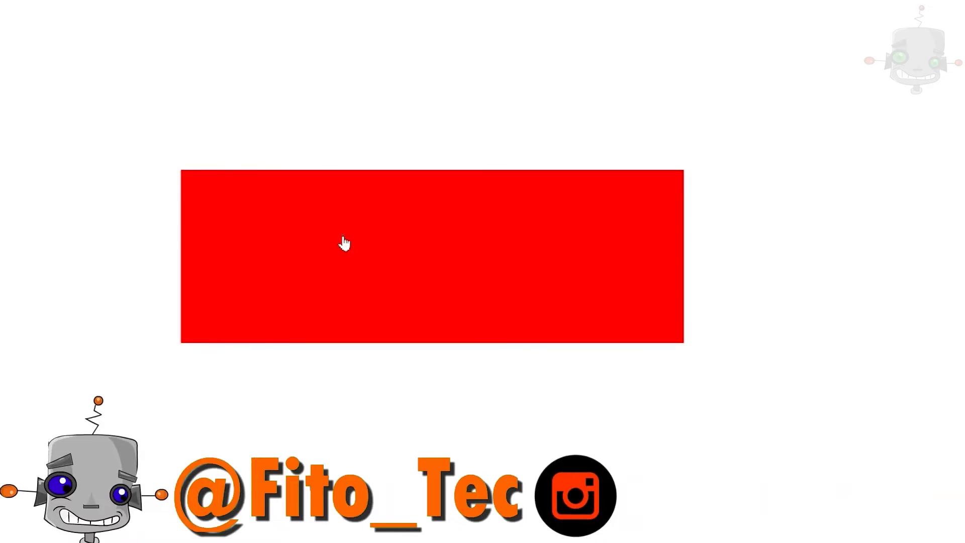
{"action": "left_click", "coordinate": [440, 248]}
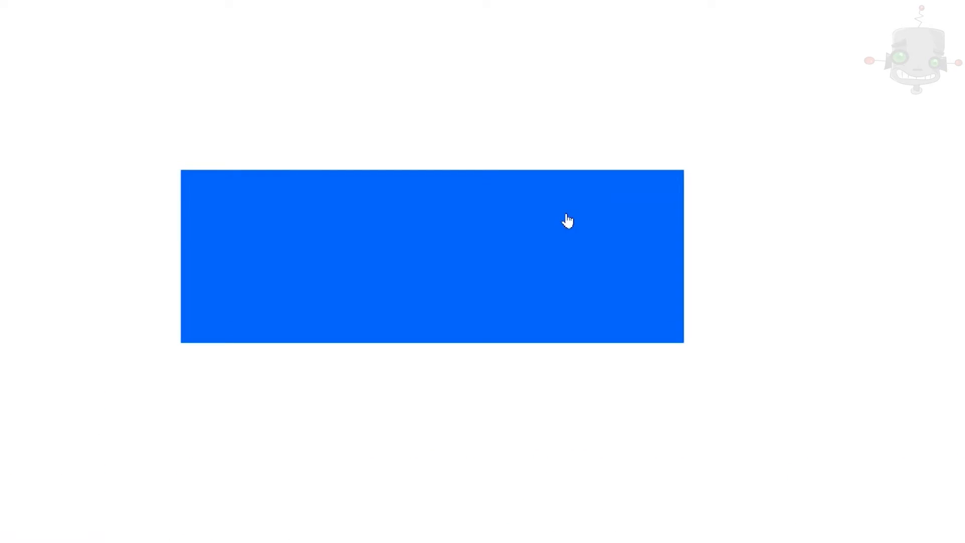
{"action": "left_click", "coordinate": [565, 211]}
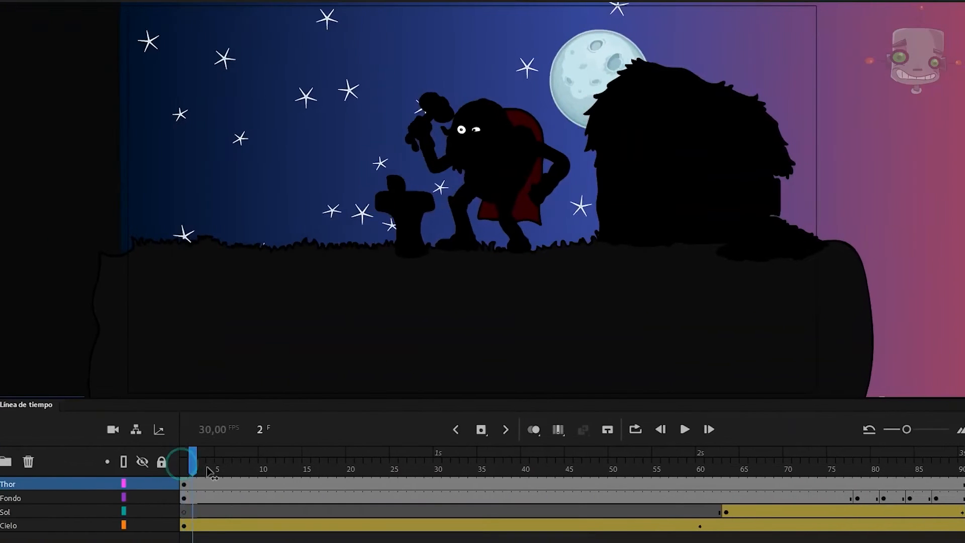
Scrub through the Thor night scene and the escena03.fla timeline to examine their keyframes and tweens.
{"action": "left_click_drag", "start_coordinate": [194, 481], "coordinate": [160, 432]}
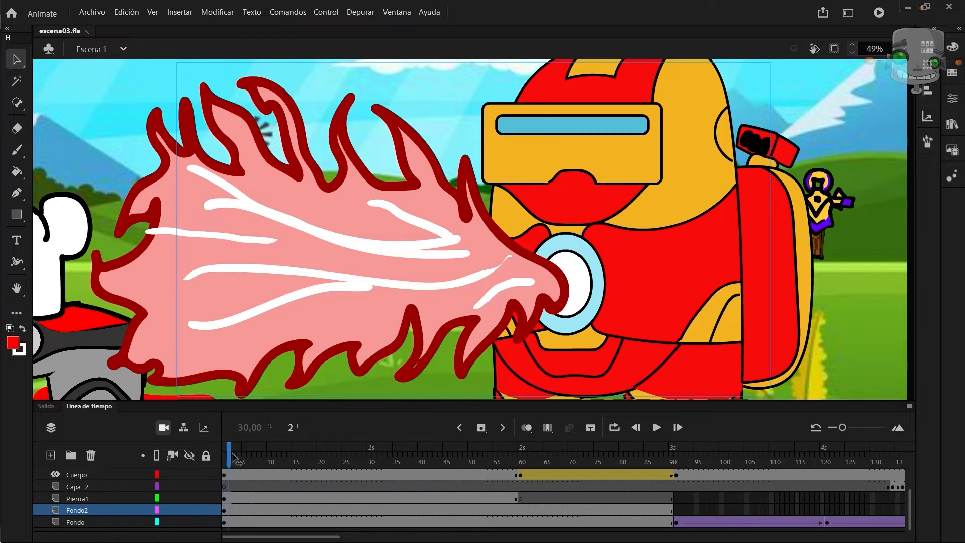
{"action": "mouse_move", "coordinate": [234, 458]}
{"action": "left_mouse_down"}
{"action": "mouse_move", "coordinate": [509, 497]}
{"action": "mouse_move", "coordinate": [488, 484]}
{"action": "mouse_move", "coordinate": [641, 499]}
{"action": "mouse_move", "coordinate": [964, 500]}
{"action": "left_mouse_up"}
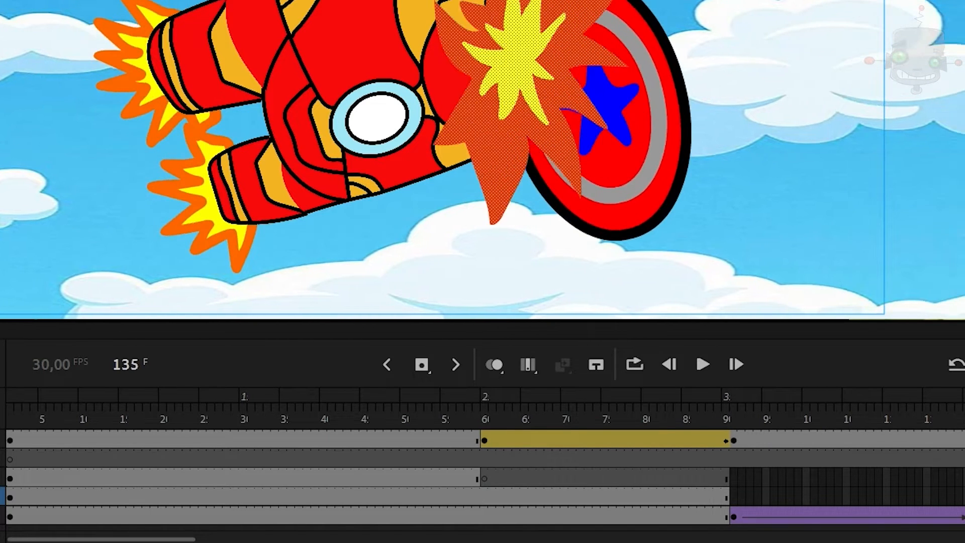
{"action": "left_click_drag", "start_coordinate": [964, 410], "coordinate": [964, 410]}
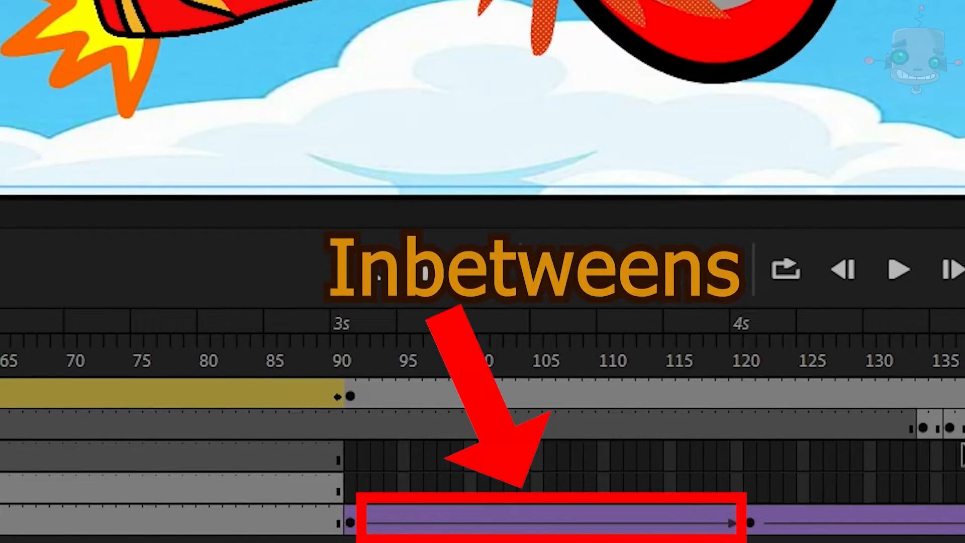
{"action": "left_click_drag", "start_coordinate": [964, 410], "coordinate": [711, 388]}
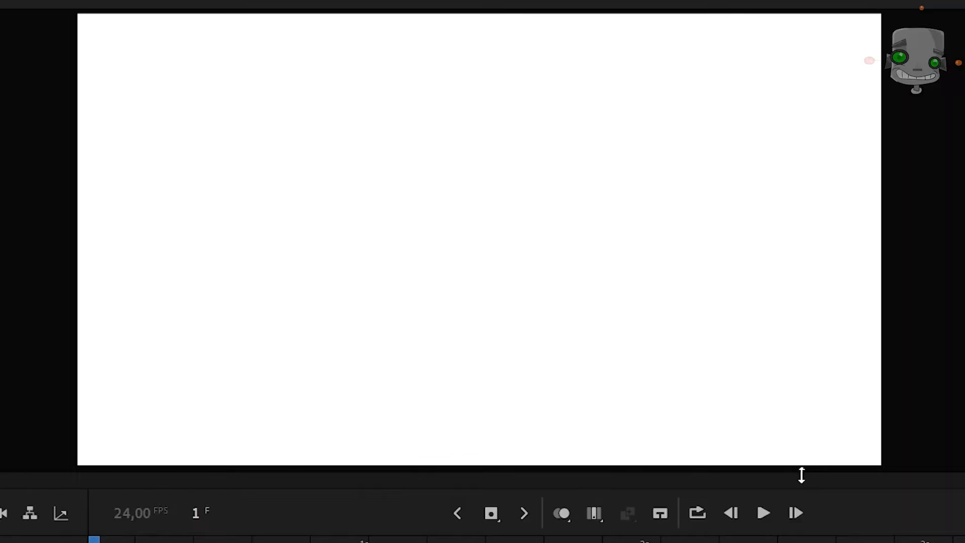
Enlarge the stage view and place the FItoTec caminando symbol from the library at the stage's left side in frame 1.
{"action": "left_click_drag", "start_coordinate": [802, 475], "coordinate": [791, 536]}
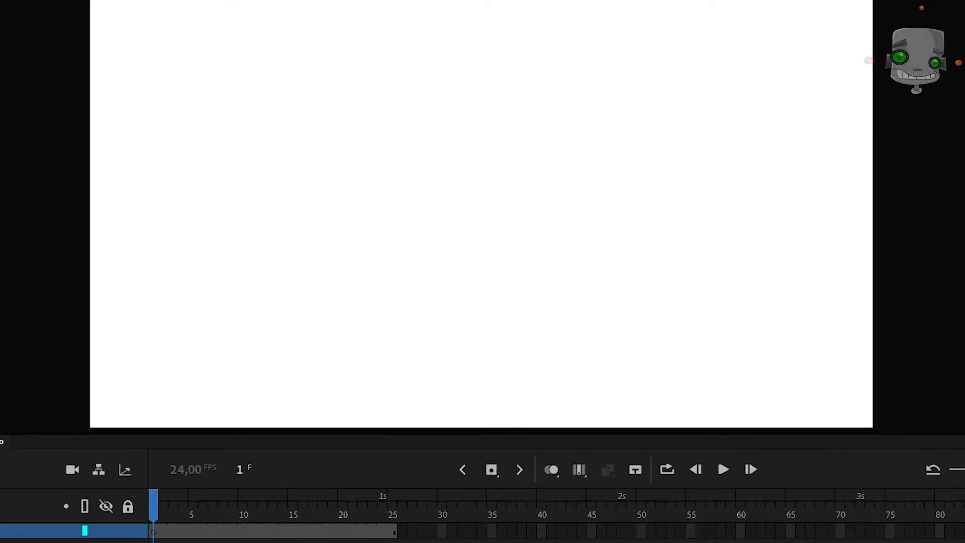
{"action": "key", "text": "ctrl+l"}
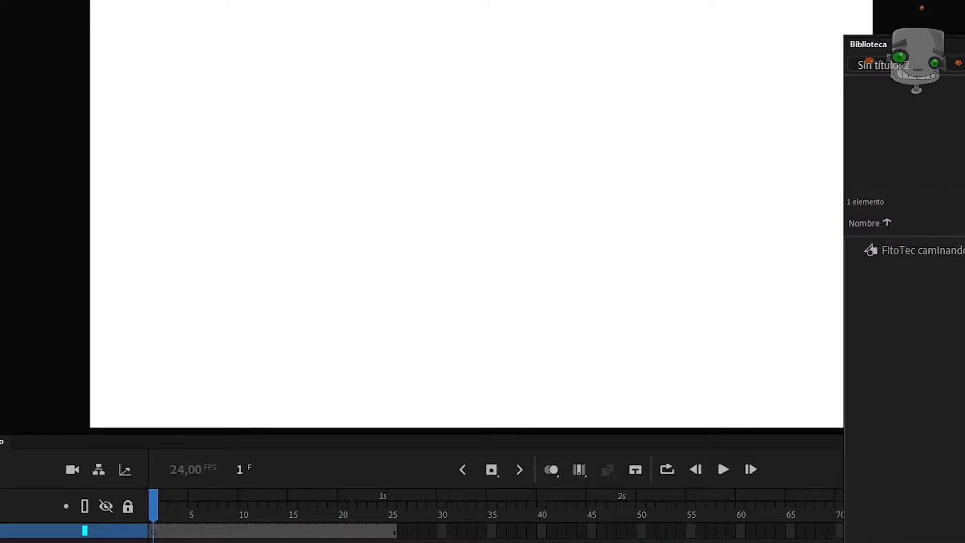
{"action": "left_click_drag", "start_coordinate": [943, 243], "coordinate": [161, 198]}
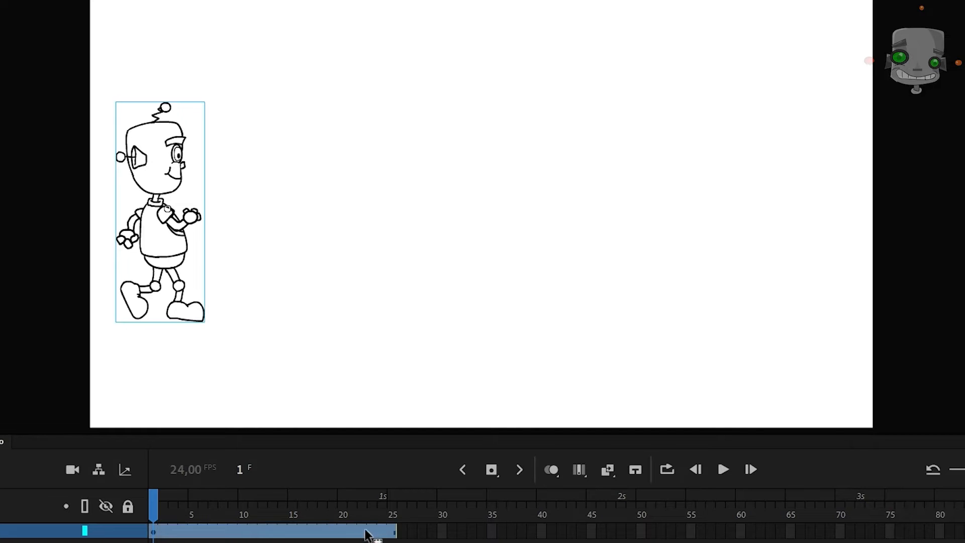
Insert a keyframe at frame 24 and move the walking robot horizontally to the stage's right side.
{"action": "left_click", "coordinate": [366, 532]}
{"action": "right_click", "coordinate": [384, 533]}
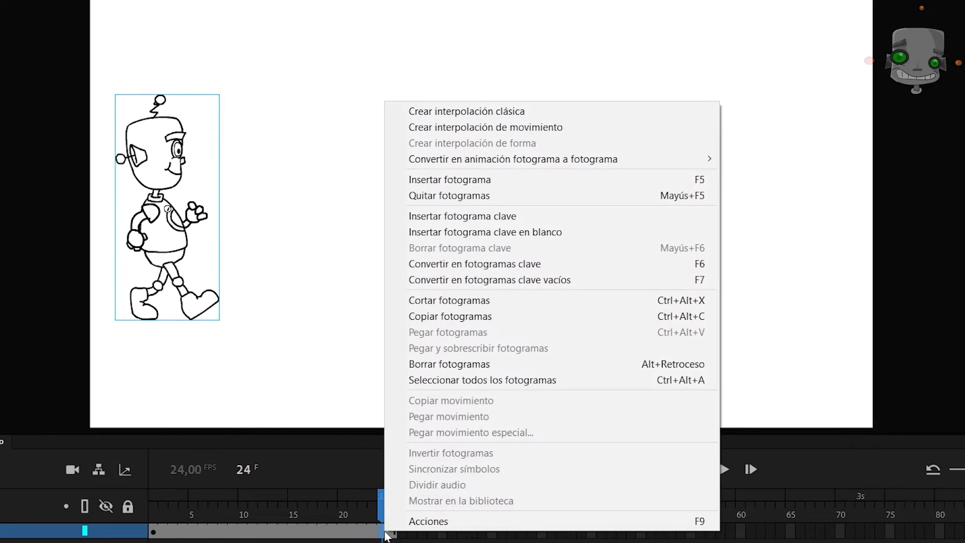
{"action": "left_click", "coordinate": [442, 216]}
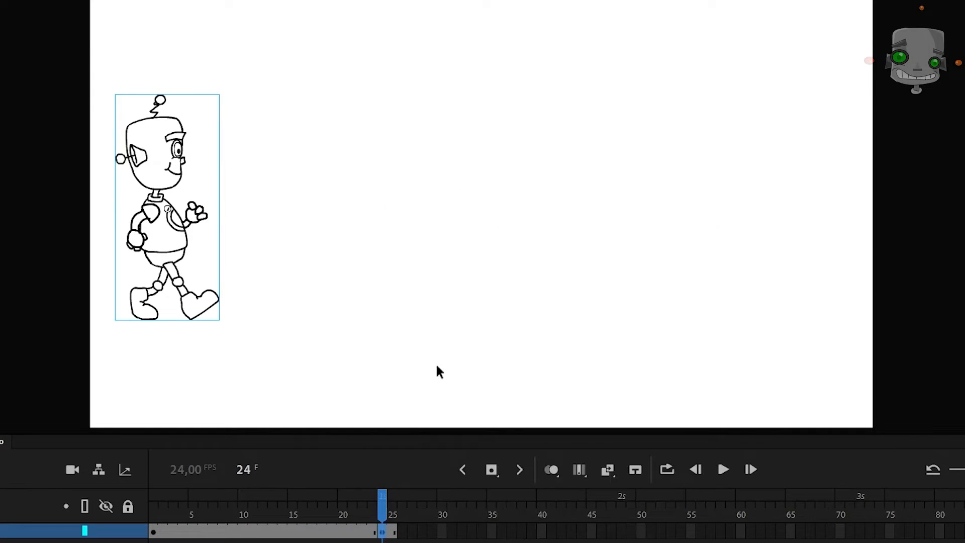
{"action": "left_click_drag", "start_coordinate": [177, 231], "coordinate": [763, 229]}
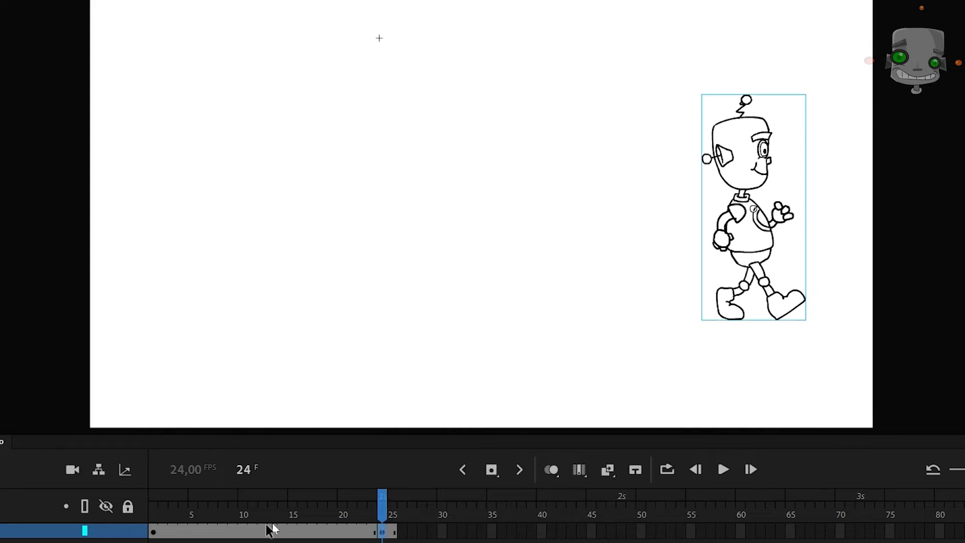
Create a classic tween between the robot's keyframes at frames 1 and 24 and preview the walk in a loop.
{"action": "right_click", "coordinate": [255, 532]}
{"action": "left_click", "coordinate": [450, 112]}
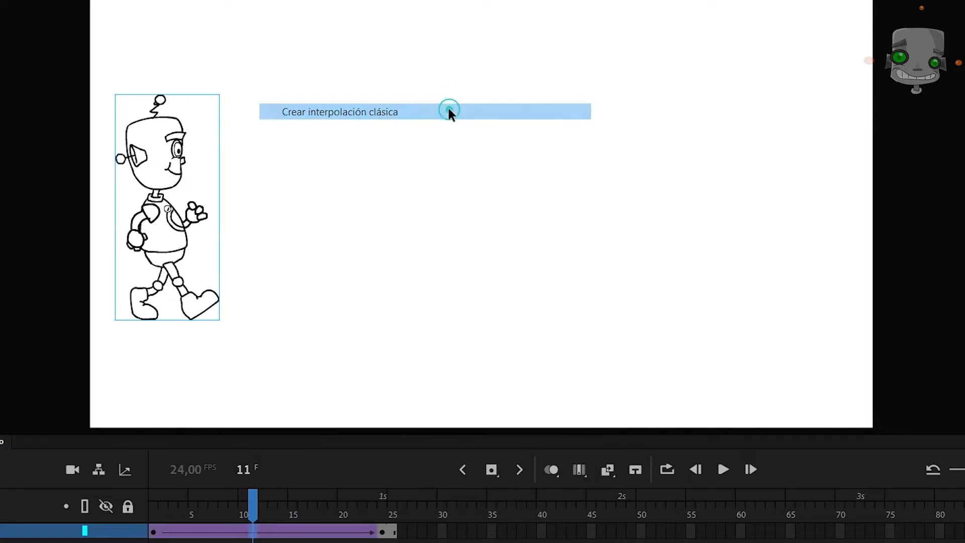
{"action": "left_click", "coordinate": [154, 504]}
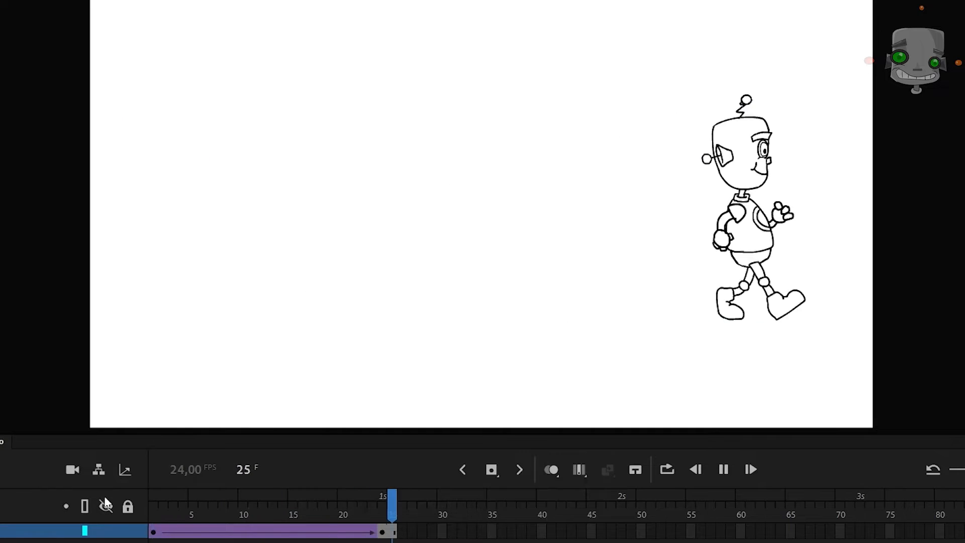
{"action": "left_click_drag", "start_coordinate": [368, 496], "coordinate": [151, 496]}
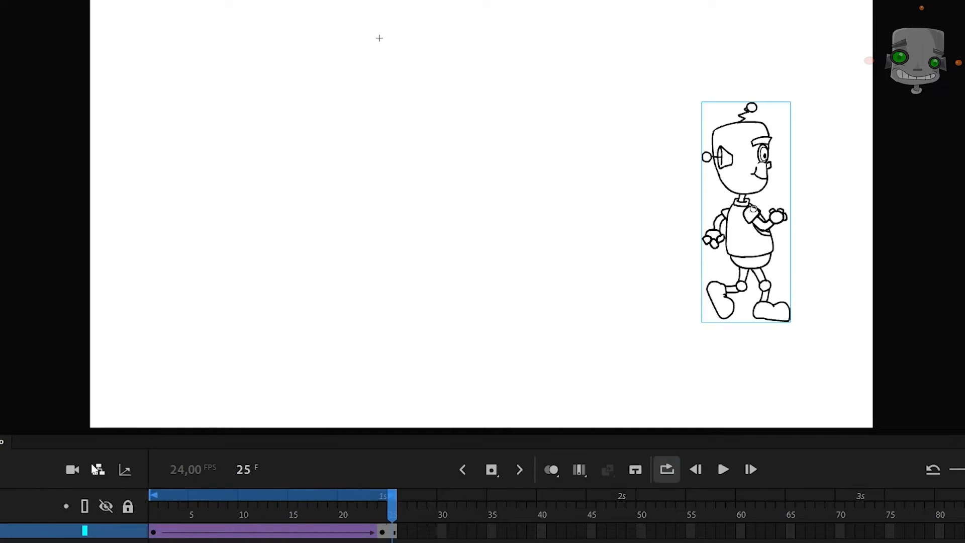
{"action": "key", "text": "Return"}
{"action": "key", "text": "Return"}
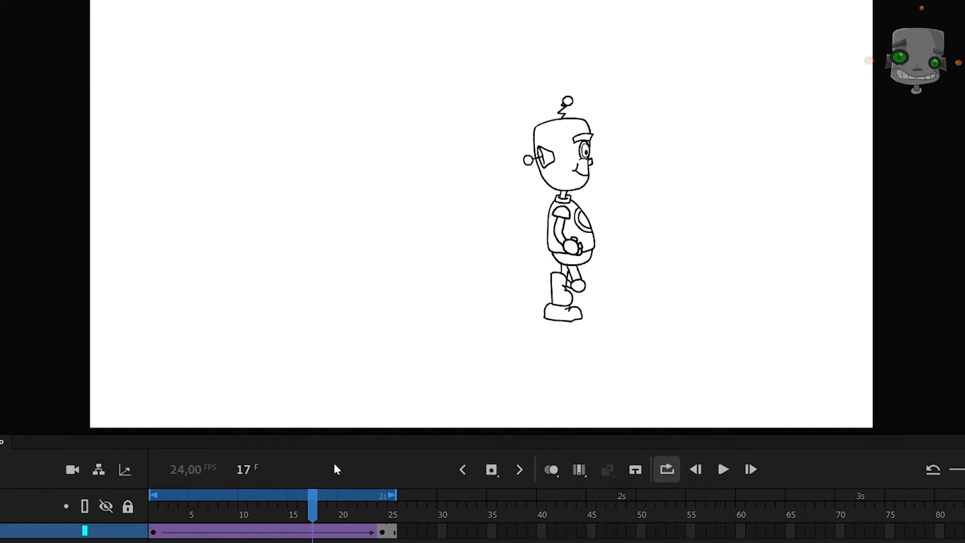
{"action": "left_click", "coordinate": [663, 475]}
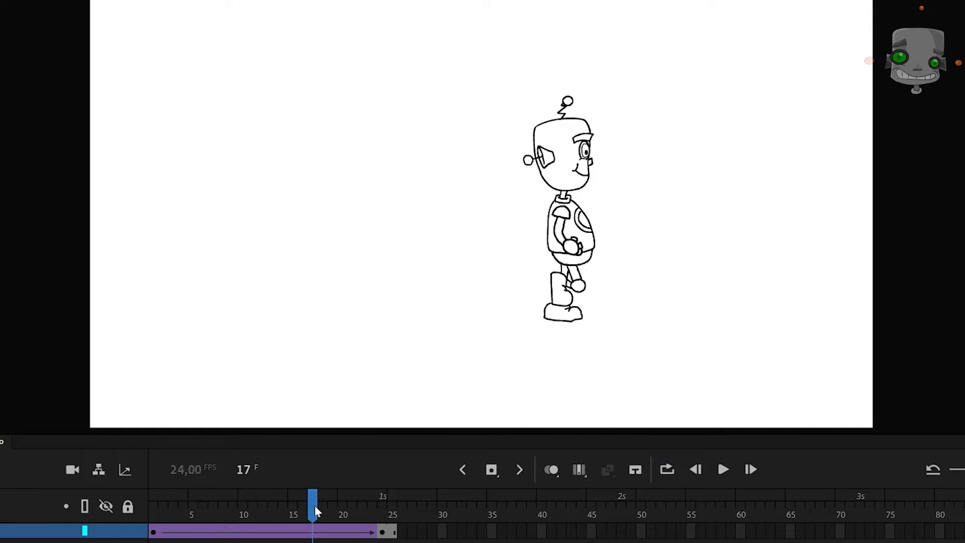
{"action": "left_click_drag", "start_coordinate": [315, 507], "coordinate": [152, 502]}
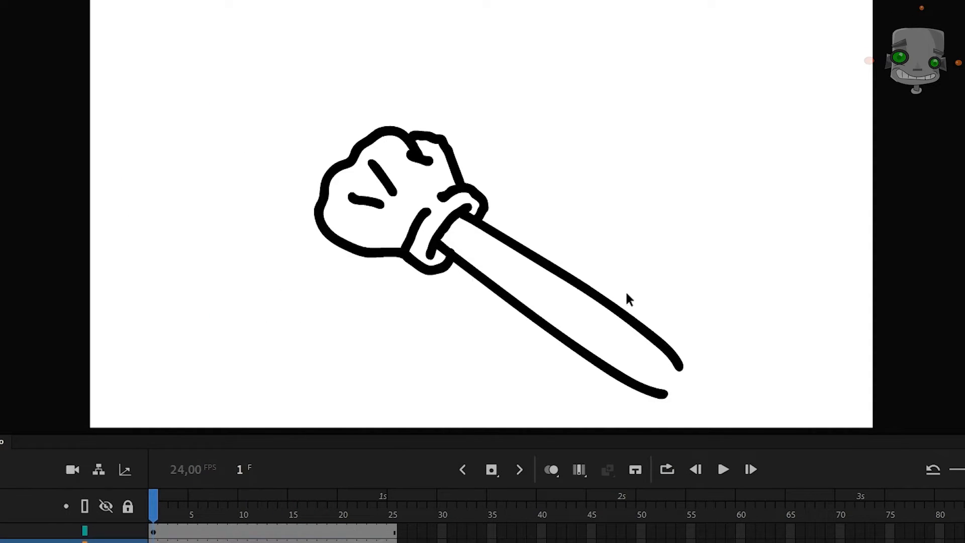
Switch the hand graphic to its frame 2 open-hand pose and extend both arm layers to frame 50.
{"action": "left_click", "coordinate": [530, 200]}
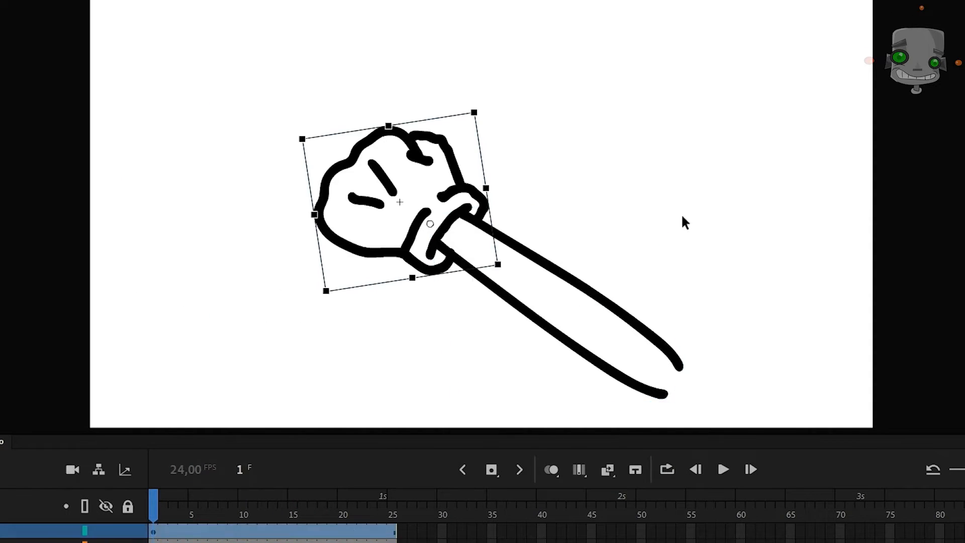
{"action": "key", "text": "."}
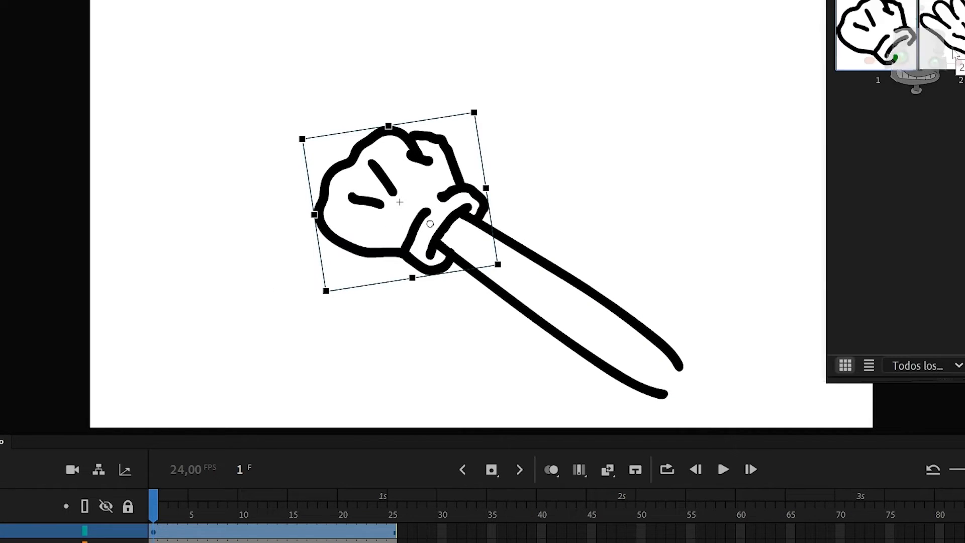
{"action": "left_click", "coordinate": [351, 496]}
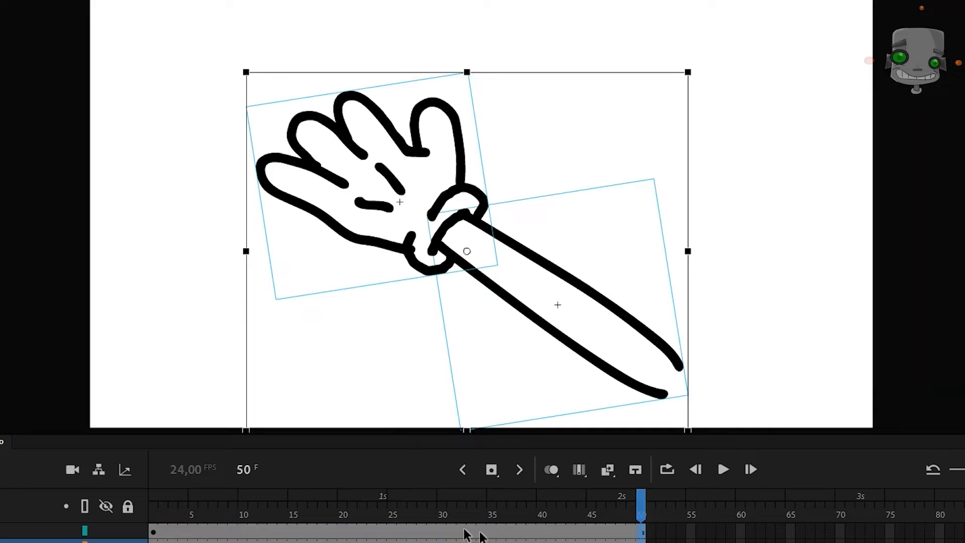
Raise the arm with keyframes at frame 24 and switch the hand to the closed fist at frame 32.
{"action": "left_click", "coordinate": [382, 497]}
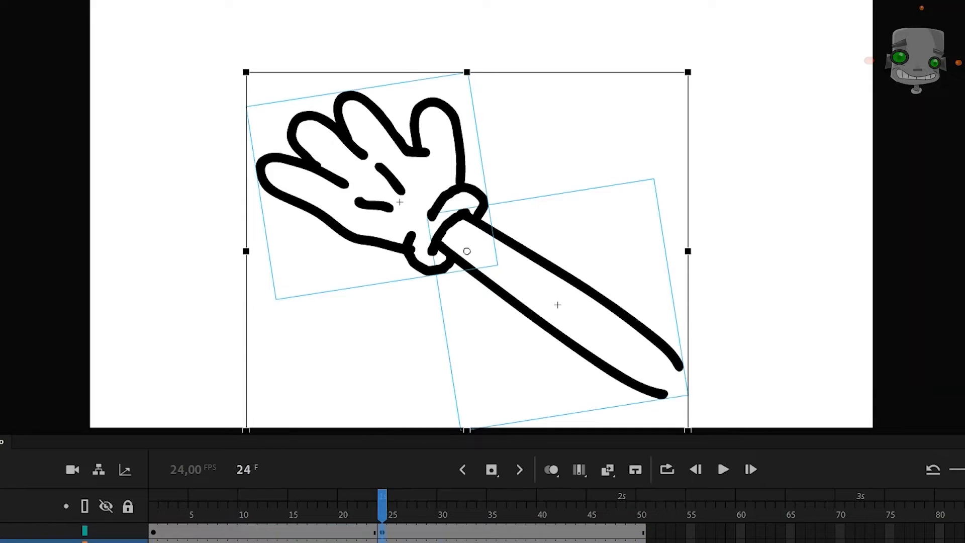
{"action": "left_click", "coordinate": [583, 282]}
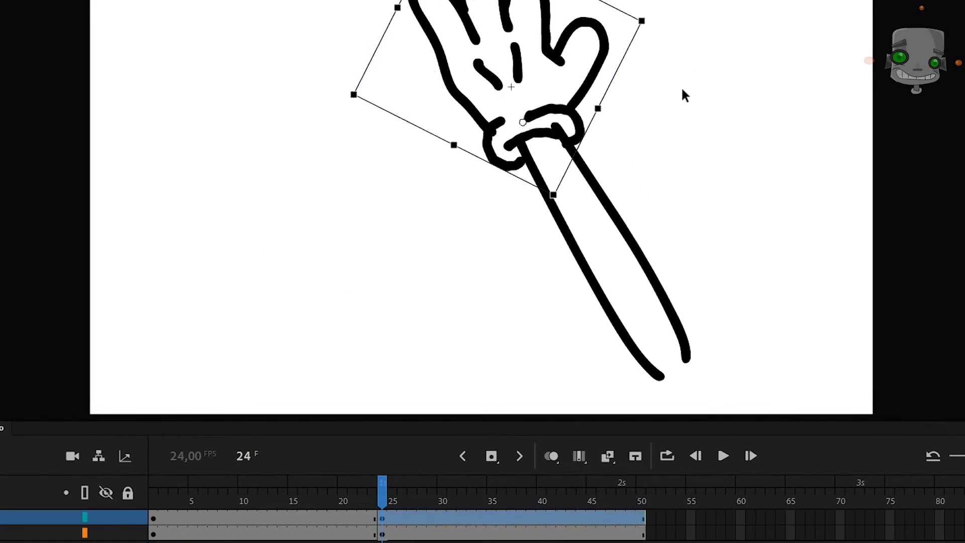
{"action": "left_click", "coordinate": [462, 485]}
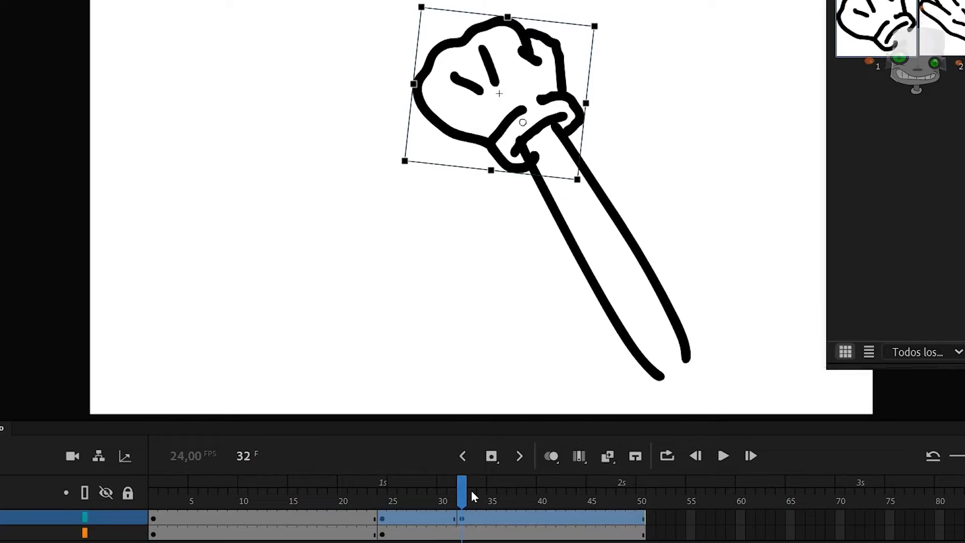
Add forearm keyframes at frames 41, 43 and 45, swinging the arm down at 41 and slightly back up at 43.
{"action": "left_click", "coordinate": [553, 534]}
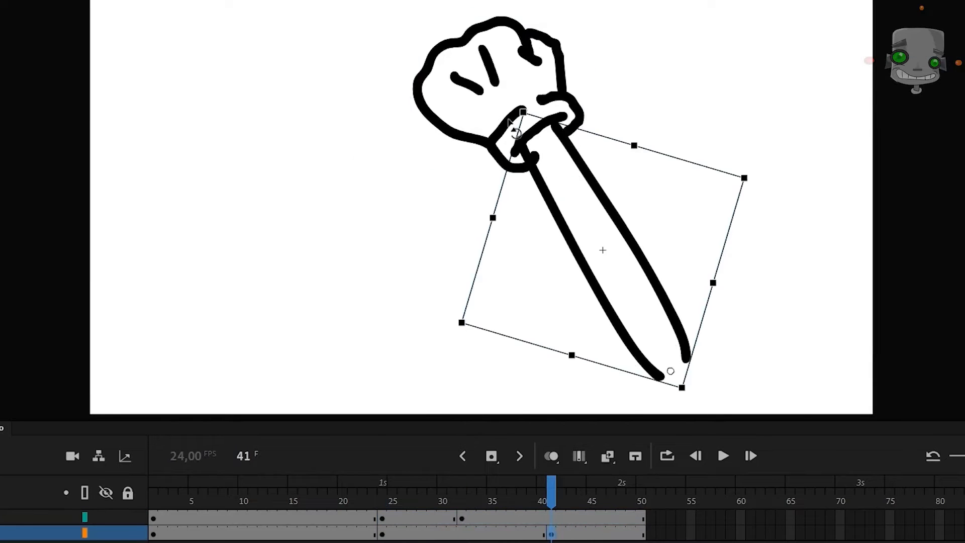
{"action": "left_click_drag", "start_coordinate": [509, 120], "coordinate": [301, 354]}
{"action": "left_click_drag", "start_coordinate": [552, 498], "coordinate": [572, 503]}
{"action": "left_click", "coordinate": [491, 456]}
{"action": "left_click_drag", "start_coordinate": [370, 346], "coordinate": [376, 300]}
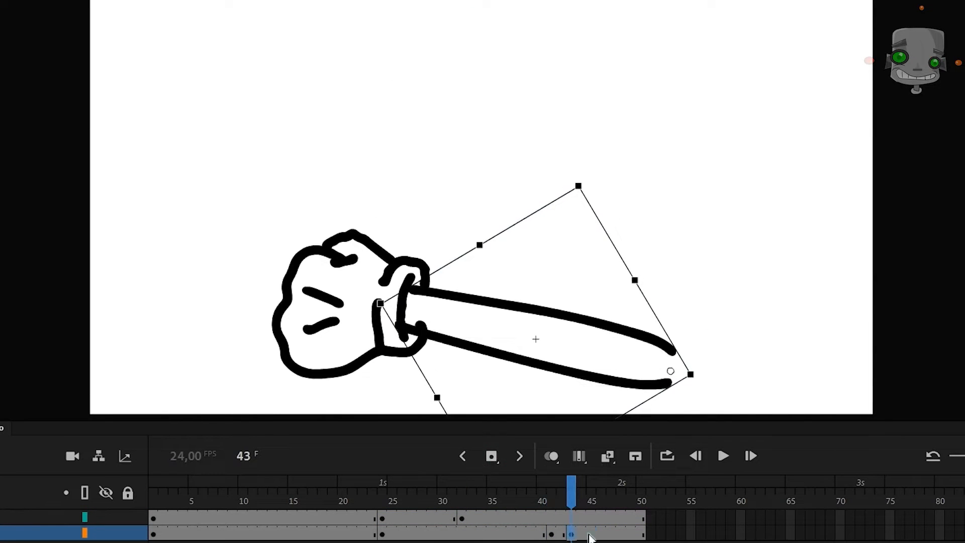
{"action": "left_click", "coordinate": [590, 534]}
Apply classic tweens between the keyframes on both arm layers and play the animation in a loop.
{"action": "left_click_drag", "start_coordinate": [244, 520], "coordinate": [581, 533]}
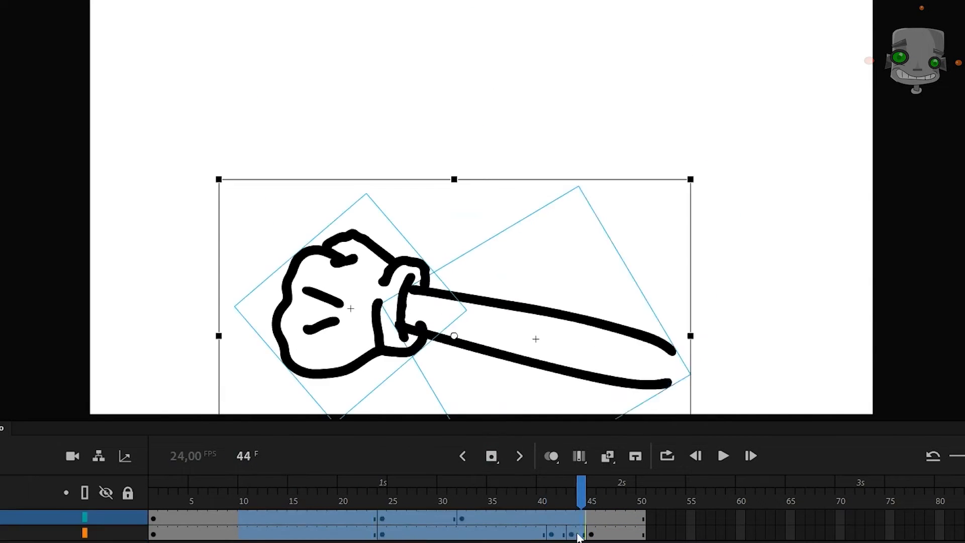
{"action": "right_click", "coordinate": [580, 533]}
{"action": "left_click", "coordinate": [633, 116]}
{"action": "left_click_drag", "start_coordinate": [529, 503], "coordinate": [153, 503]}
{"action": "left_click", "coordinate": [667, 456]}
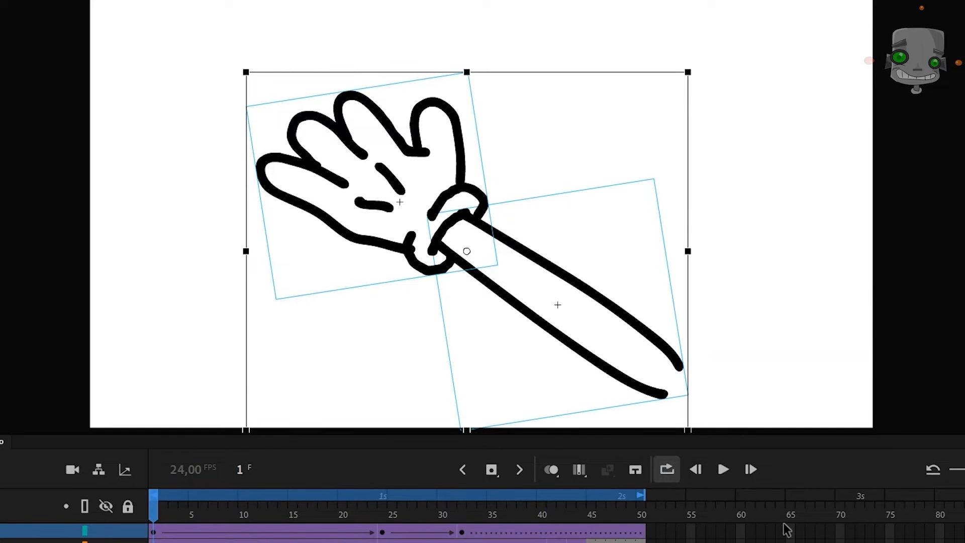
{"action": "key", "text": "Return"}
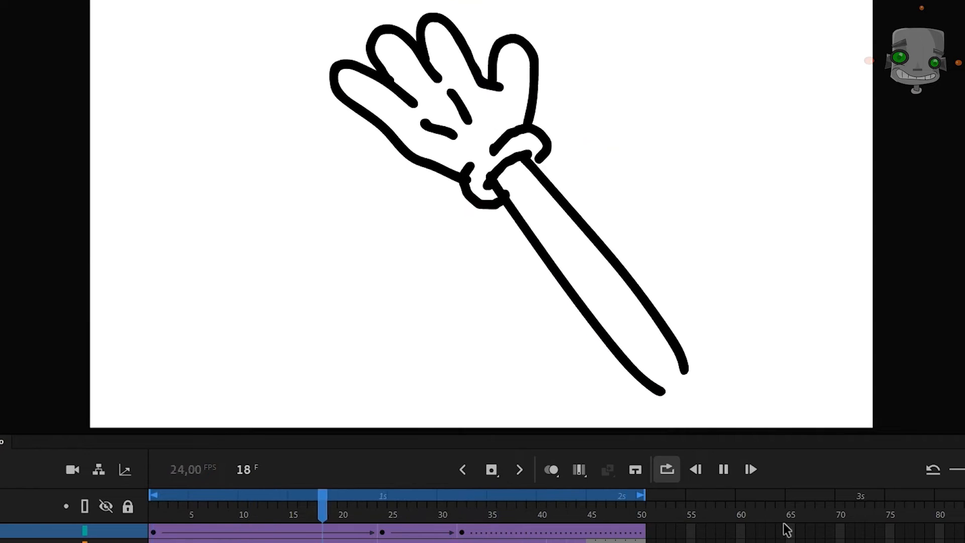
{"action": "key", "text": "Return"}
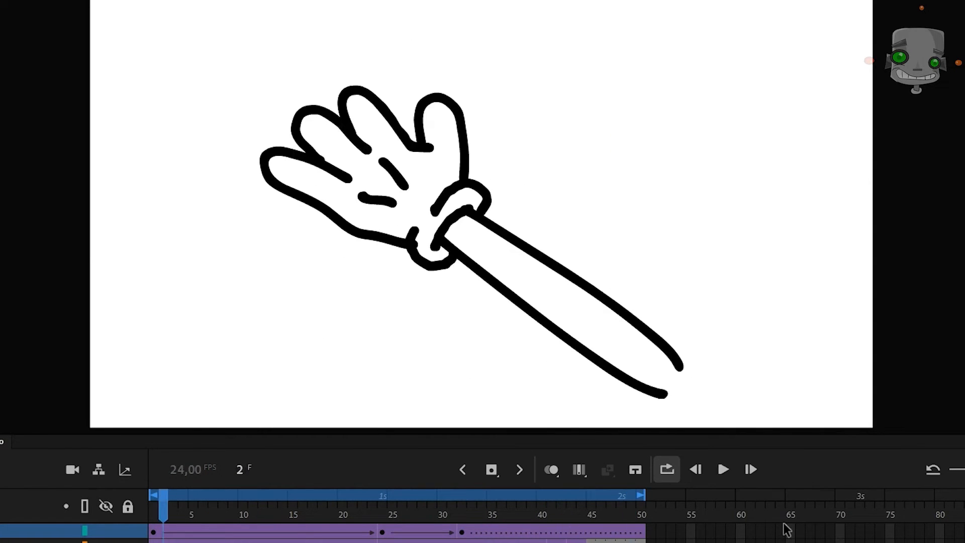
Turn off looping, remove the classic tweens from both arm layers and clear the keyframes after frame 1.
{"action": "left_click", "coordinate": [670, 470]}
{"action": "left_click_drag", "start_coordinate": [305, 534], "coordinate": [574, 540]}
{"action": "right_click", "coordinate": [574, 539]}
{"action": "left_click", "coordinate": [719, 126]}
{"action": "left_click_drag", "start_coordinate": [263, 533], "coordinate": [612, 539]}
{"action": "key", "text": "shift+F6"}
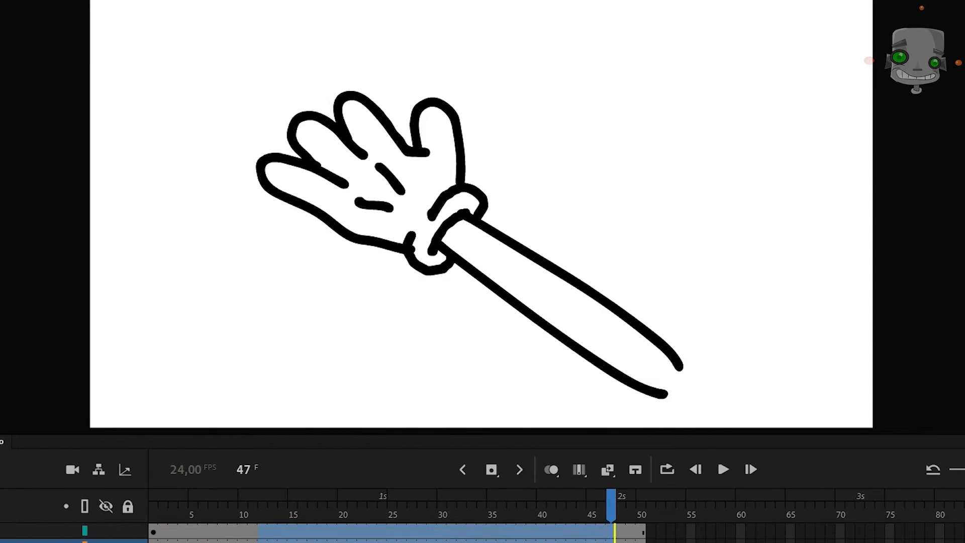
Create motion tweens on both the hand and forearm layers.
{"action": "left_click", "coordinate": [233, 514]}
{"action": "left_click_drag", "start_coordinate": [184, 529], "coordinate": [184, 541]}
{"action": "right_click", "coordinate": [184, 542]}
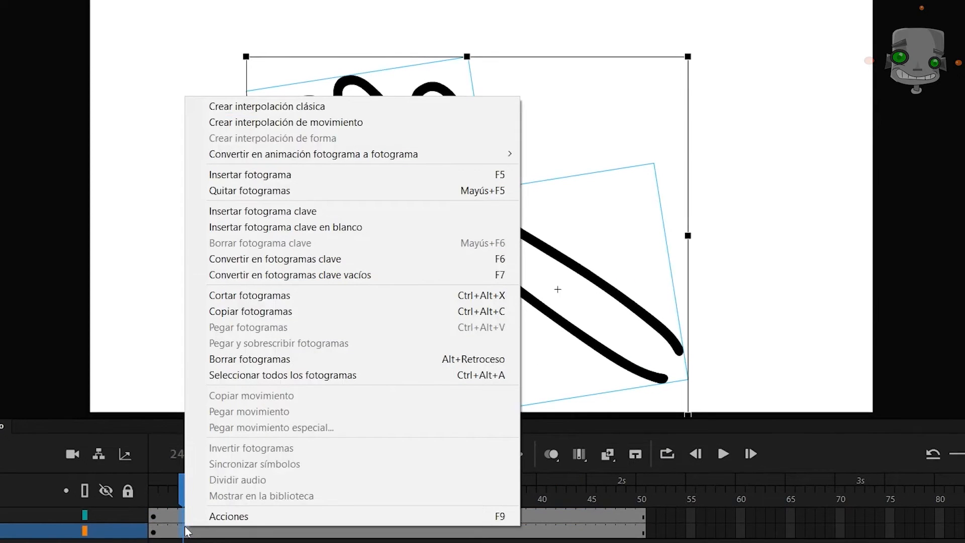
{"action": "left_click", "coordinate": [425, 121]}
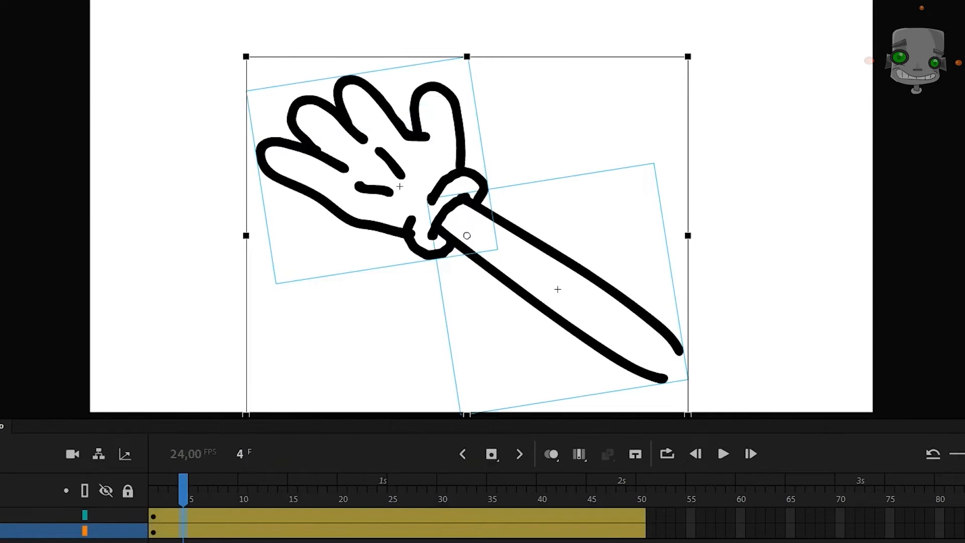
Rotate the forearm up at frame 21 and down to nearly horizontal at frame 45 in its motion tween.
{"action": "left_click_drag", "start_coordinate": [183, 485], "coordinate": [392, 498]}
{"action": "left_click", "coordinate": [487, 251]}
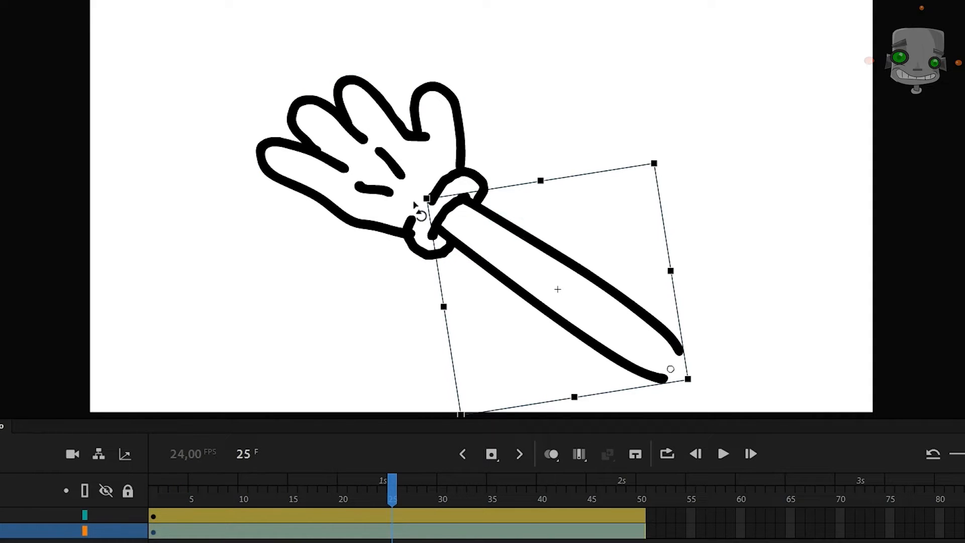
{"action": "key", "text": "shift+comma"}
{"action": "left_click_drag", "start_coordinate": [417, 207], "coordinate": [302, 392]}
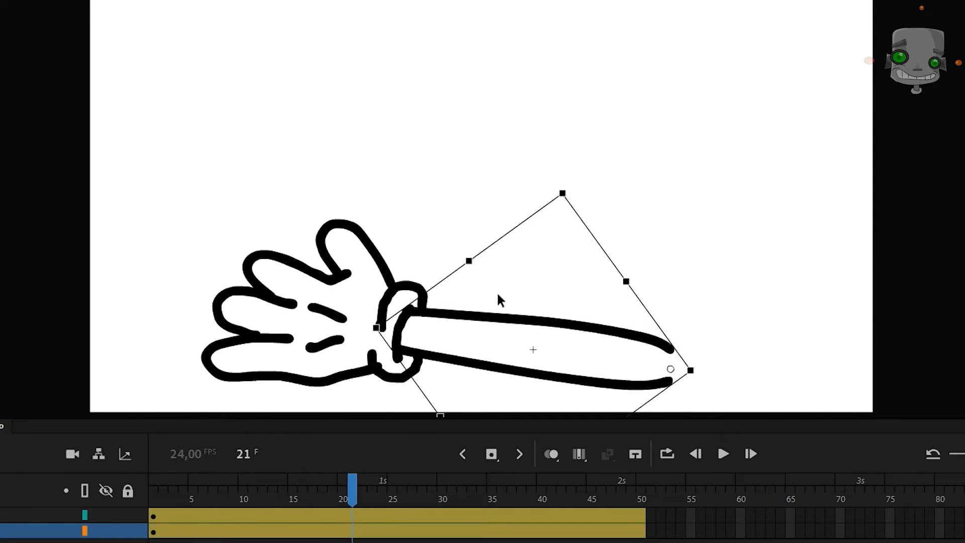
{"action": "left_click_drag", "start_coordinate": [558, 191], "coordinate": [734, 158]}
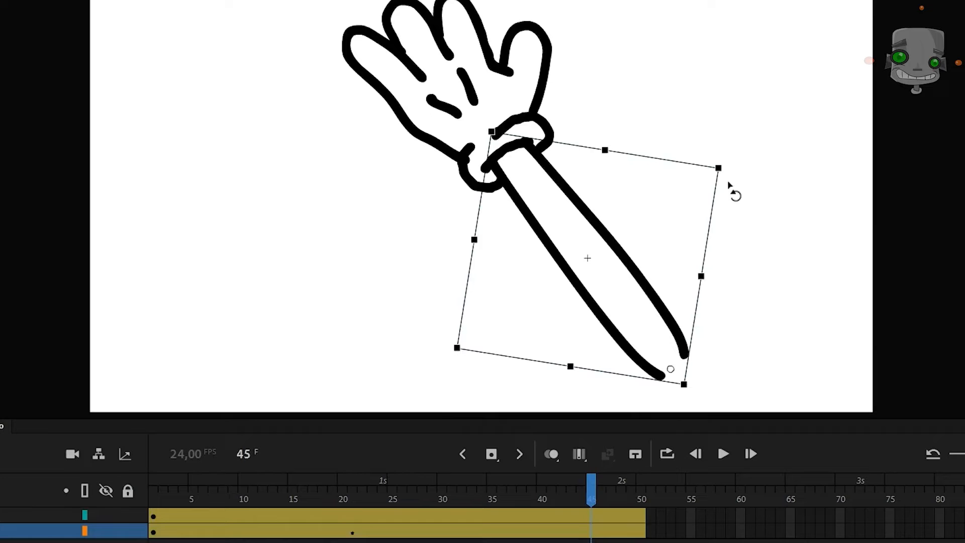
{"action": "left_click_drag", "start_coordinate": [733, 190], "coordinate": [587, 198]}
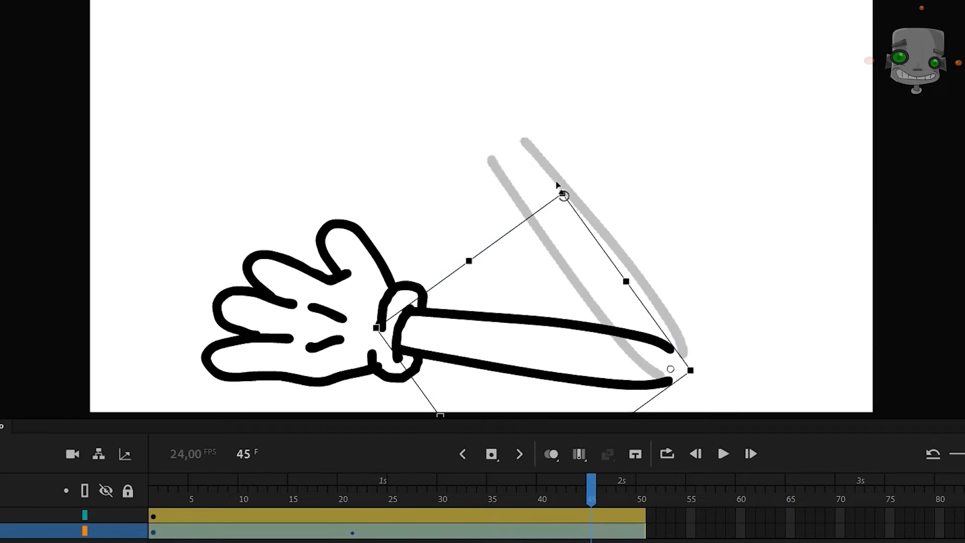
Rotate the hand clockwise at frame 17 and counterclockwise at frame 37 in its motion tween.
{"action": "left_click", "coordinate": [312, 486]}
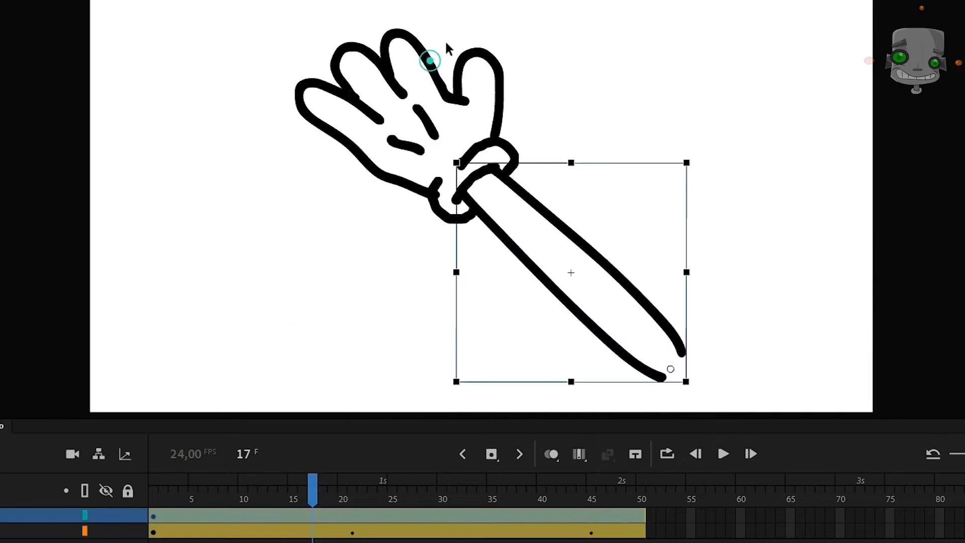
{"action": "left_click_drag", "start_coordinate": [431, 58], "coordinate": [470, 442]}
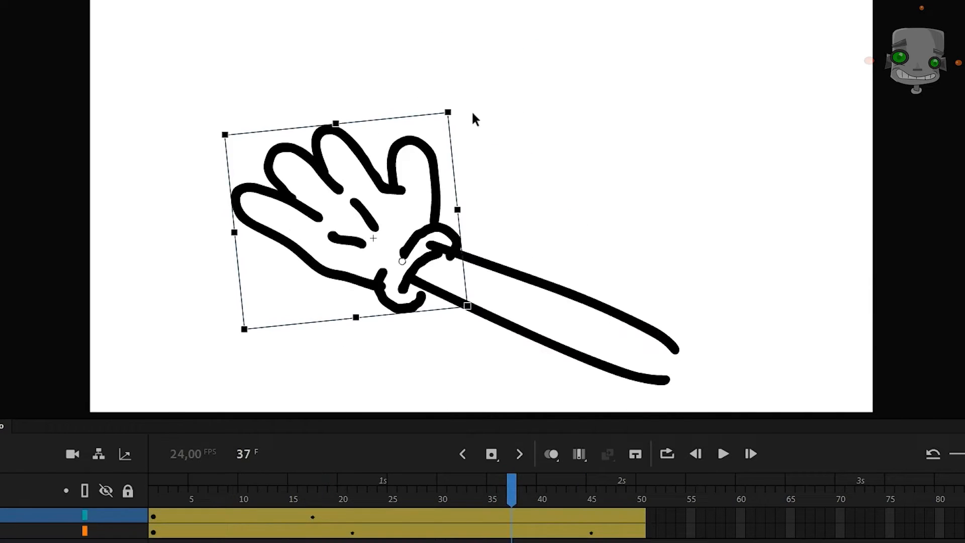
{"action": "left_click_drag", "start_coordinate": [456, 109], "coordinate": [415, 101]}
{"action": "left_click", "coordinate": [678, 257]}
Play the motion-tweened arm in a loop from frame 1 and examine the hand's keyframe at frame 17.
{"action": "left_click_drag", "start_coordinate": [509, 486], "coordinate": [154, 487]}
{"action": "key", "text": "alt+shift+l"}
{"action": "key", "text": "Return"}
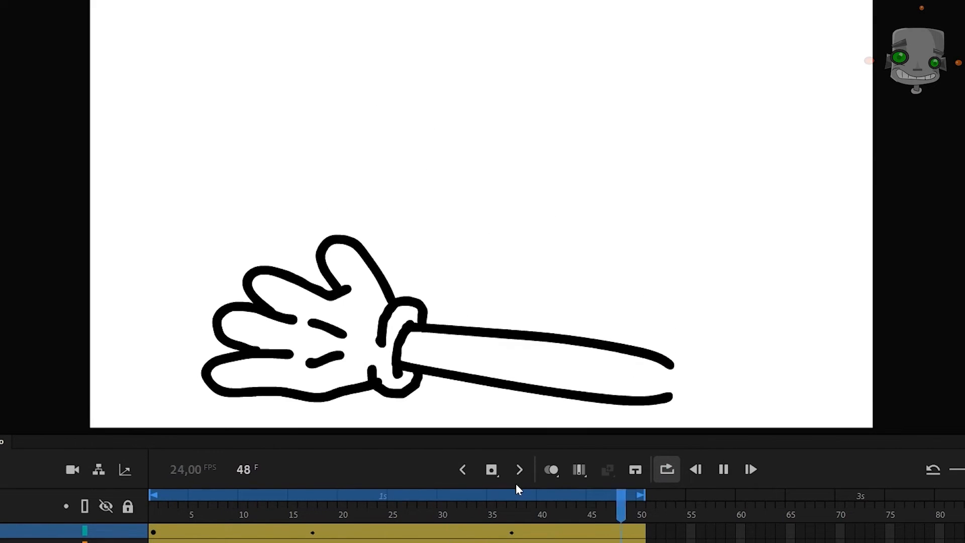
{"action": "left_click", "coordinate": [458, 525]}
{"action": "left_click", "coordinate": [314, 528]}
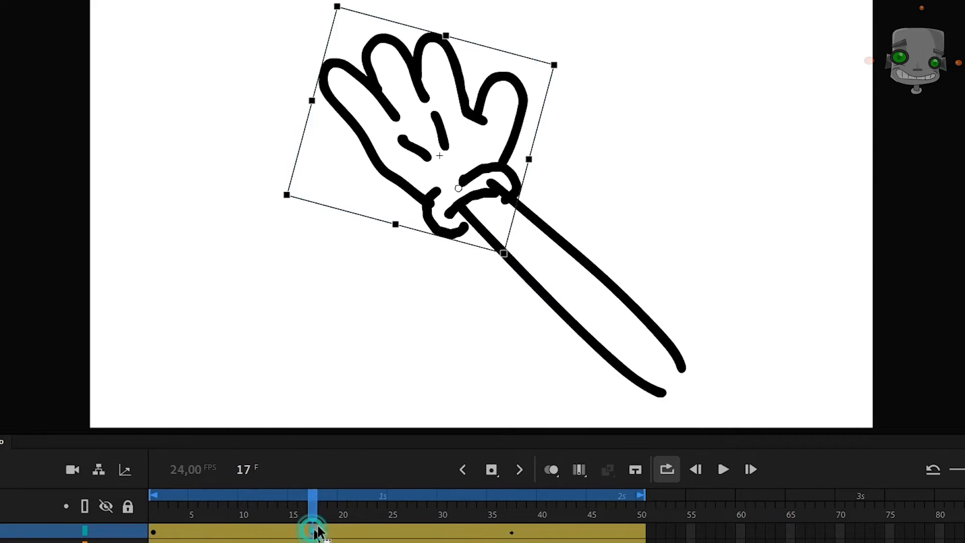
Play the motion-tweened arm, return to the hand's keyframe at frame 17, and play the animation again.
{"action": "key", "text": "Return"}
{"action": "left_click", "coordinate": [312, 513]}
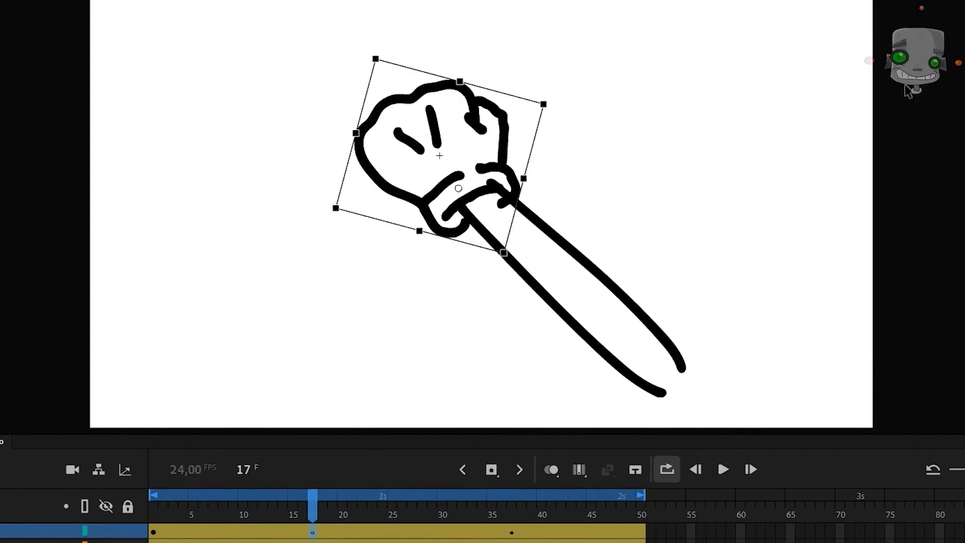
{"action": "key", "text": "Return"}
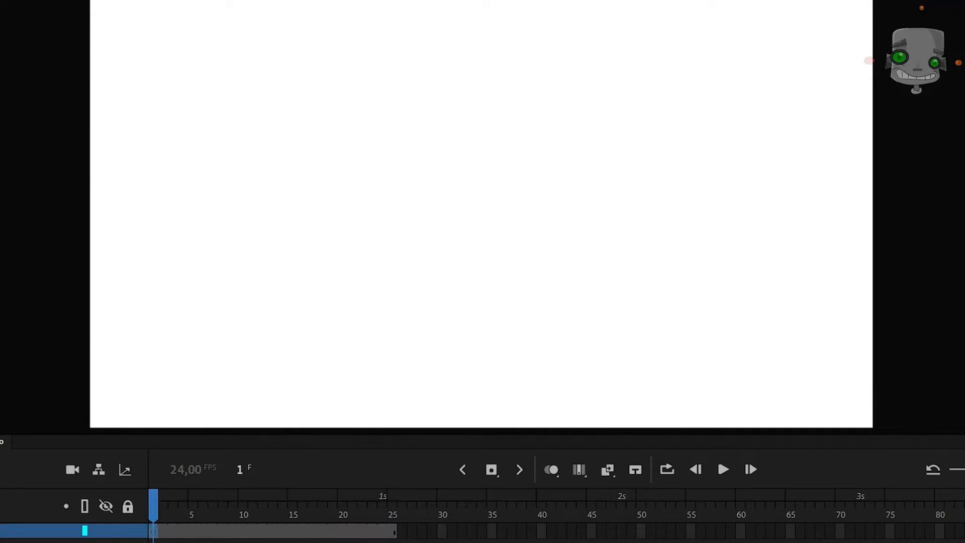
Draw a black square at frame 1 and replace it with a smaller shape near the stage's centre in a new keyframe at frame 23.
{"action": "mouse_move", "coordinate": [161, 220]}
{"action": "left_mouse_down"}
{"action": "mouse_move", "coordinate": [289, 269]}
{"action": "mouse_move", "coordinate": [296, 341]}
{"action": "left_mouse_up"}
{"action": "left_click", "coordinate": [372, 530]}
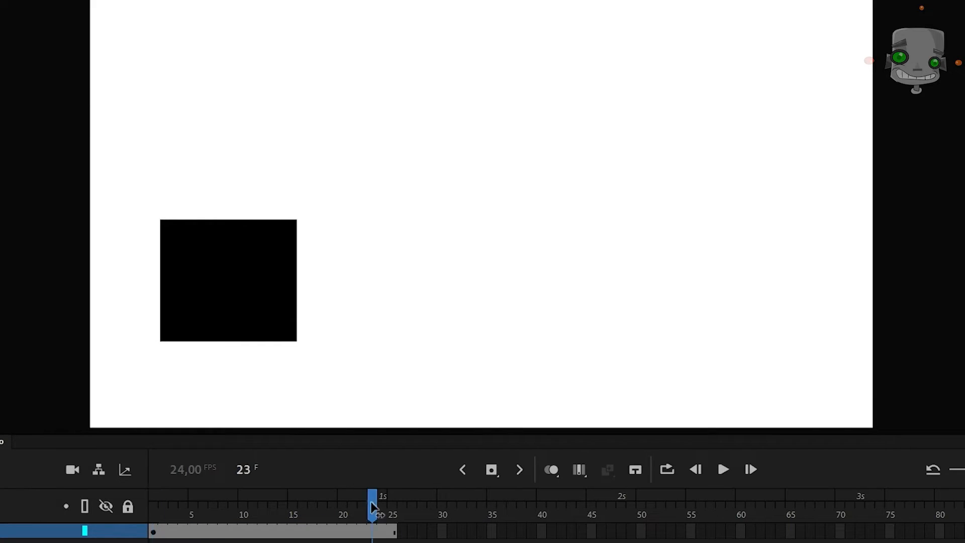
{"action": "key", "text": "F6"}
{"action": "key", "text": "Delete"}
{"action": "left_click", "coordinate": [2, 186]}
{"action": "left_click", "coordinate": [34, 293]}
{"action": "mouse_move", "coordinate": [377, 220]}
{"action": "left_mouse_down"}
{"action": "mouse_move", "coordinate": [392, 278]}
{"action": "mouse_move", "coordinate": [458, 269]}
{"action": "left_mouse_up"}
{"action": "key", "text": "v"}
{"action": "left_click", "coordinate": [390, 246]}
Create a shape tween between the keyframes at frames 1 and 23 and play it in a loop.
{"action": "right_click", "coordinate": [258, 530]}
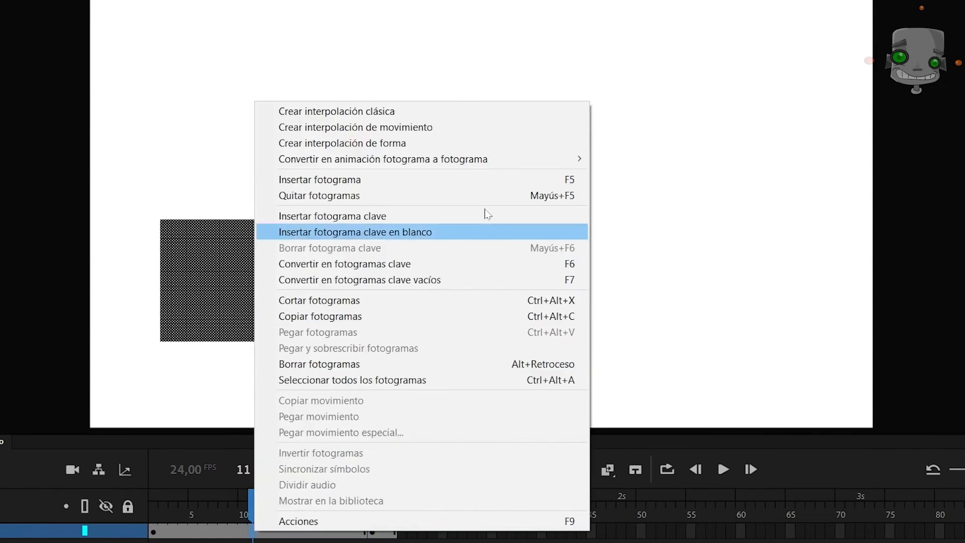
{"action": "left_click", "coordinate": [321, 143]}
{"action": "left_click", "coordinate": [154, 496]}
{"action": "mouse_move", "coordinate": [154, 497]}
{"action": "left_mouse_down"}
{"action": "mouse_move", "coordinate": [353, 496]}
{"action": "mouse_move", "coordinate": [154, 497]}
{"action": "left_mouse_up"}
{"action": "left_click", "coordinate": [664, 468]}
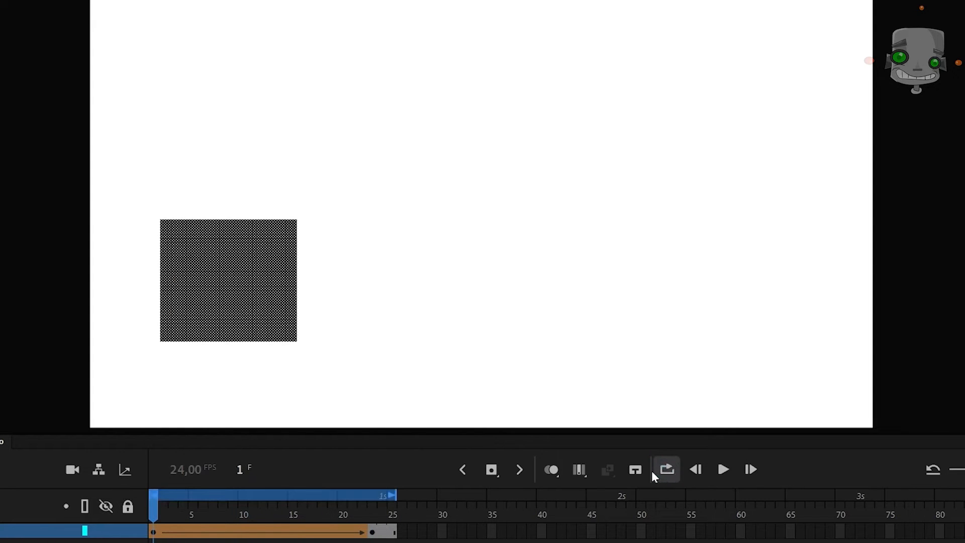
{"action": "key", "text": "Return"}
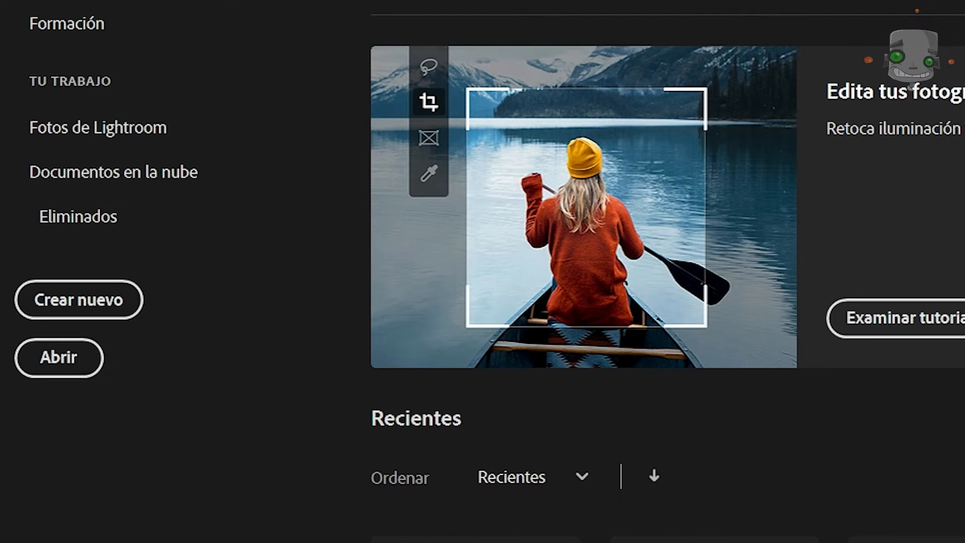
Switch to Photoshop, start a new document and browse the preset categories from Foto through Película y vídeo.
{"action": "left_click", "coordinate": [106, 300]}
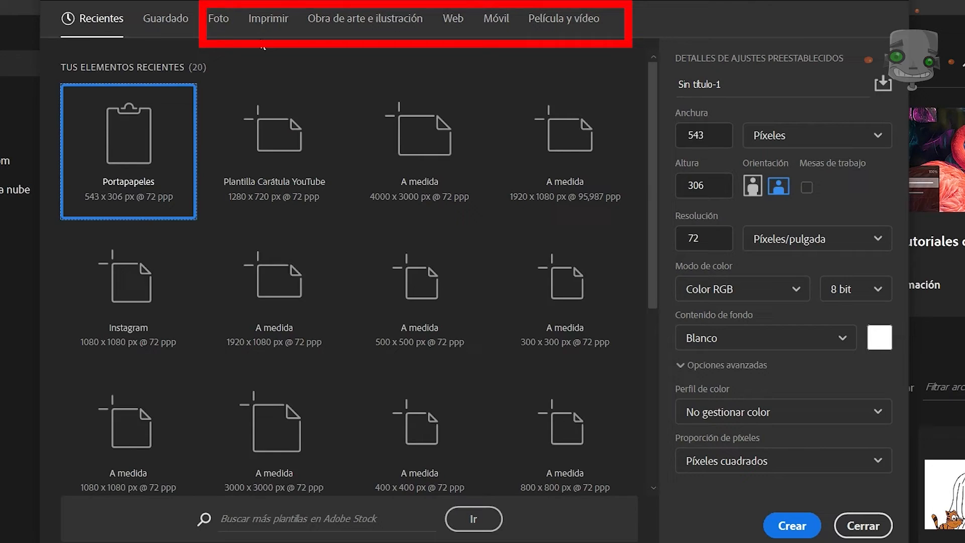
{"action": "left_click", "coordinate": [219, 23]}
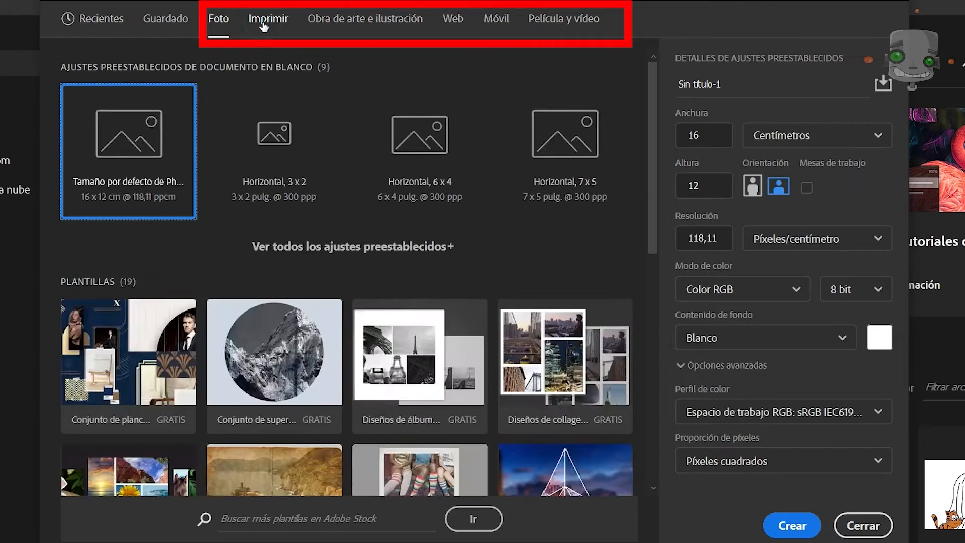
{"action": "left_click", "coordinate": [266, 22]}
{"action": "left_click", "coordinate": [387, 24]}
{"action": "left_click", "coordinate": [452, 26]}
{"action": "left_click", "coordinate": [496, 25]}
{"action": "left_click", "coordinate": [558, 28]}
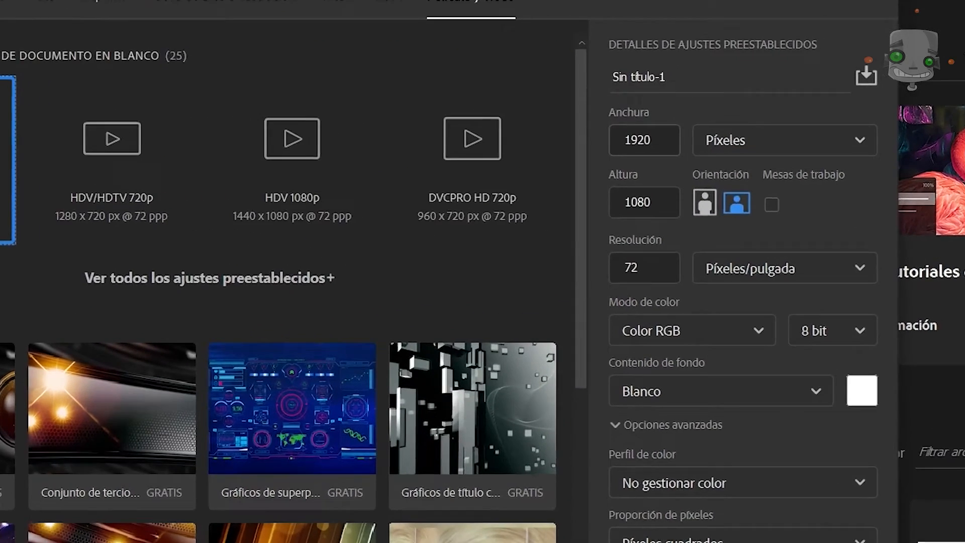
Set the new document's width to 3840 px and its height to 800 px.
{"action": "left_click", "coordinate": [721, 132]}
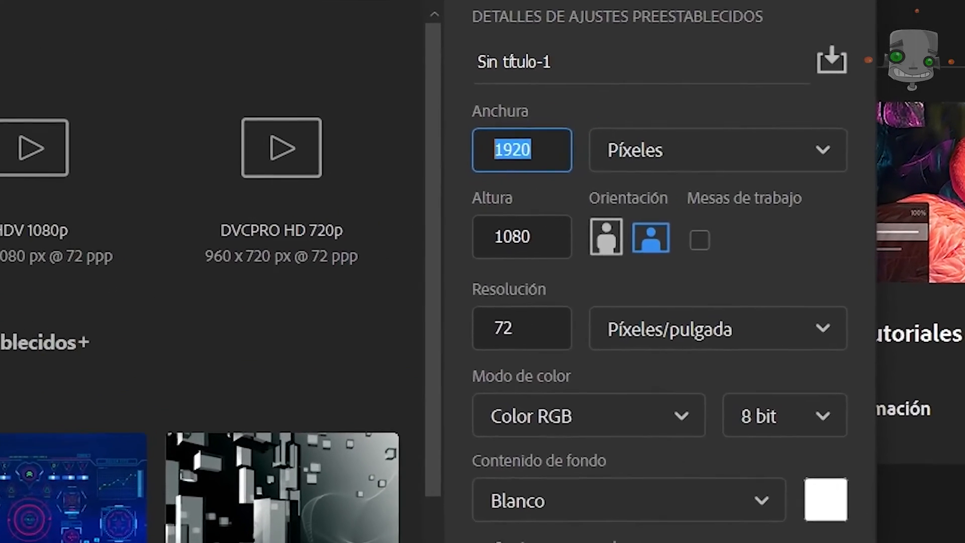
{"action": "type", "text": "3840"}
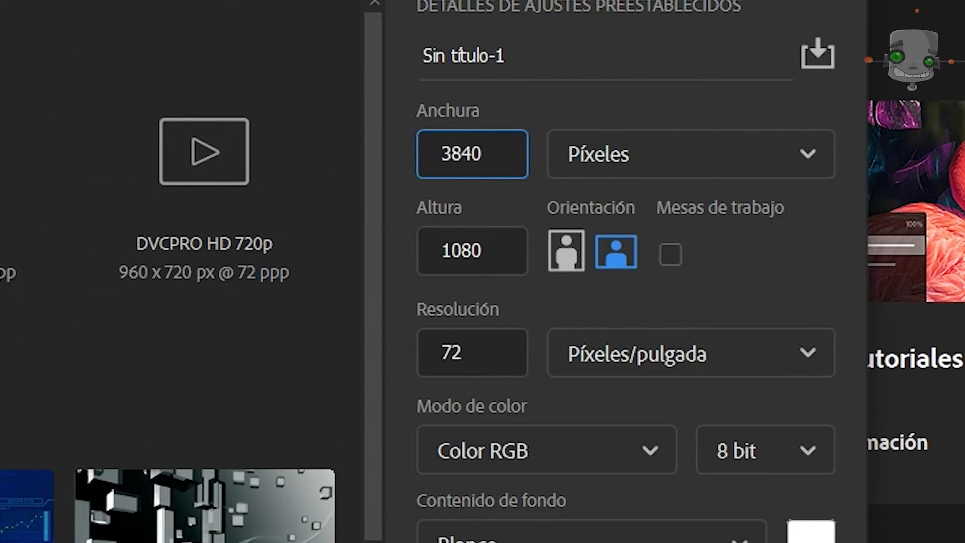
{"action": "left_click", "coordinate": [490, 250]}
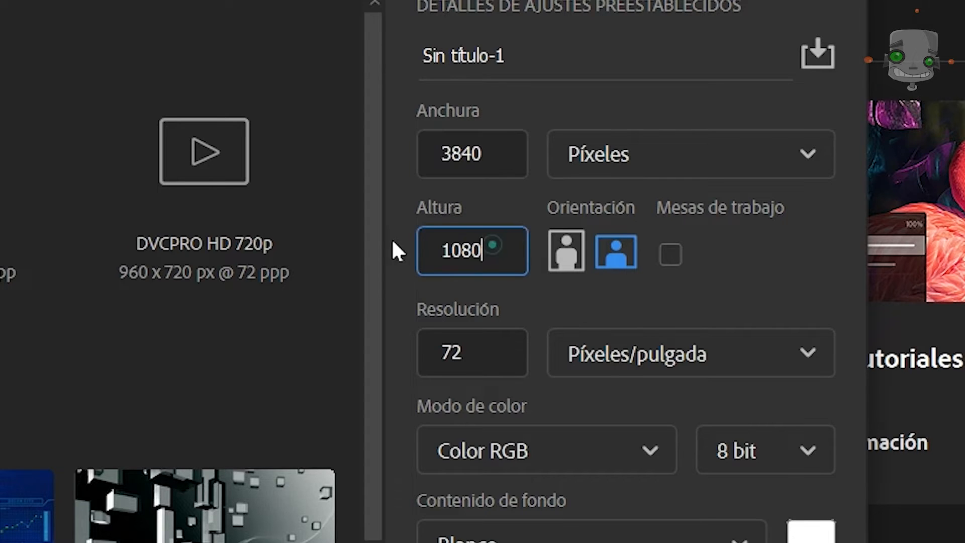
{"action": "left_click_drag", "start_coordinate": [393, 242], "coordinate": [352, 254]}
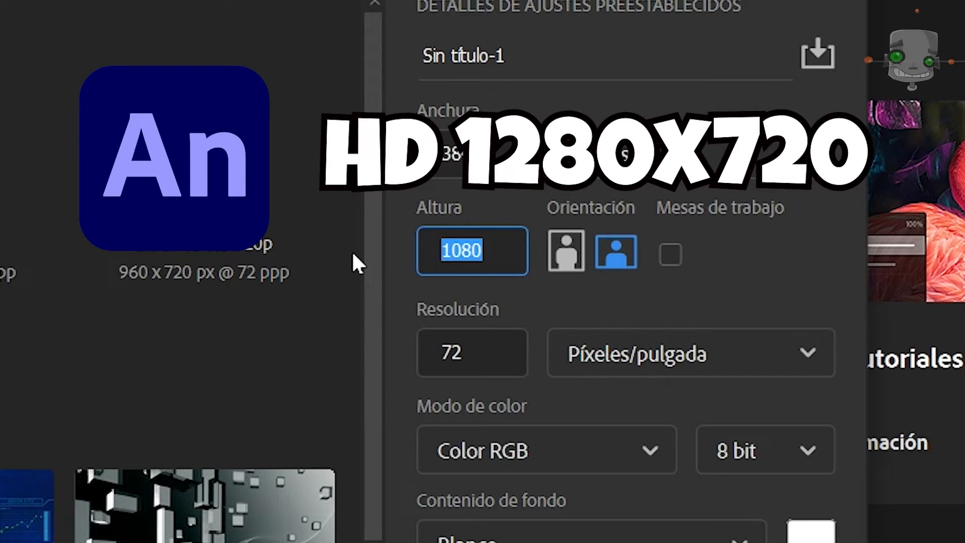
{"action": "type", "text": "800"}
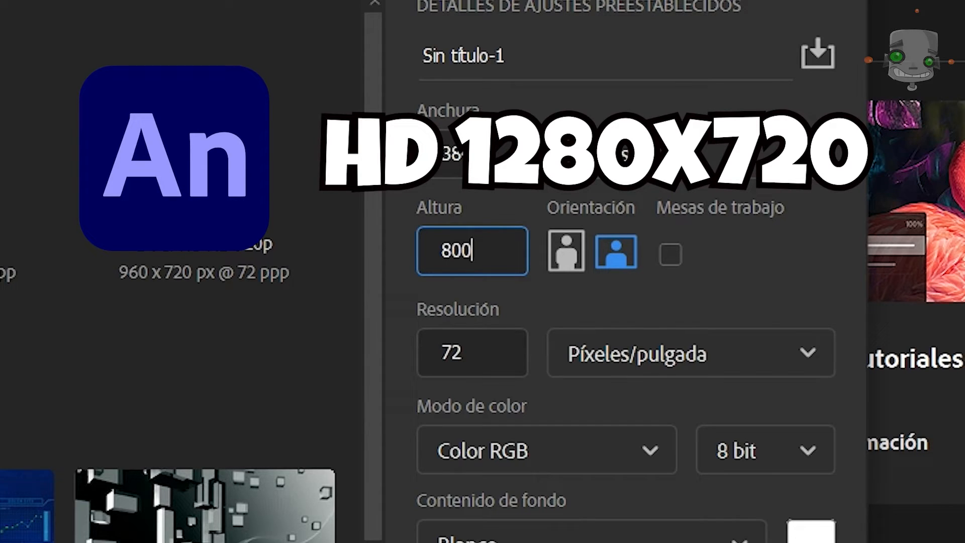
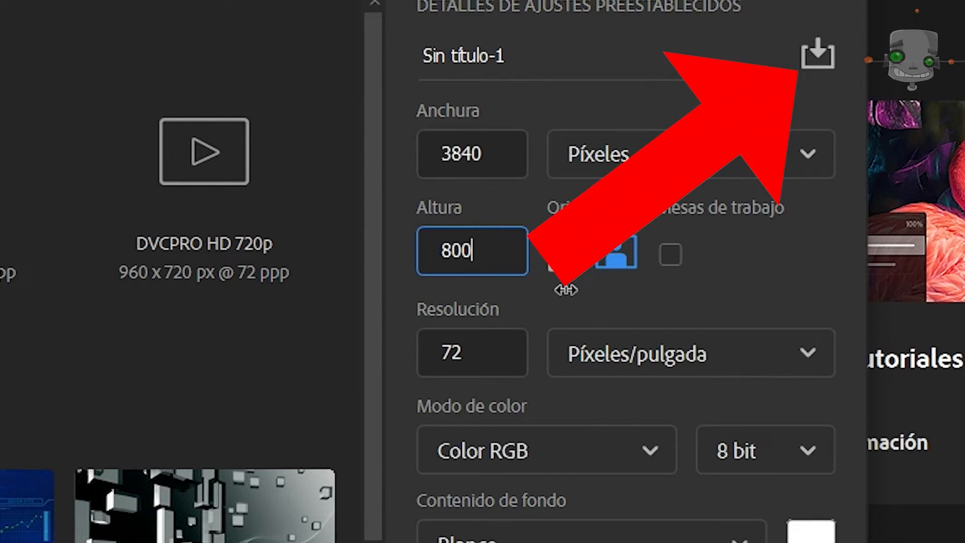
Save the document settings as the preset "Plantilla BG Horizontal" and create the document from it.
{"action": "left_click", "coordinate": [818, 54]}
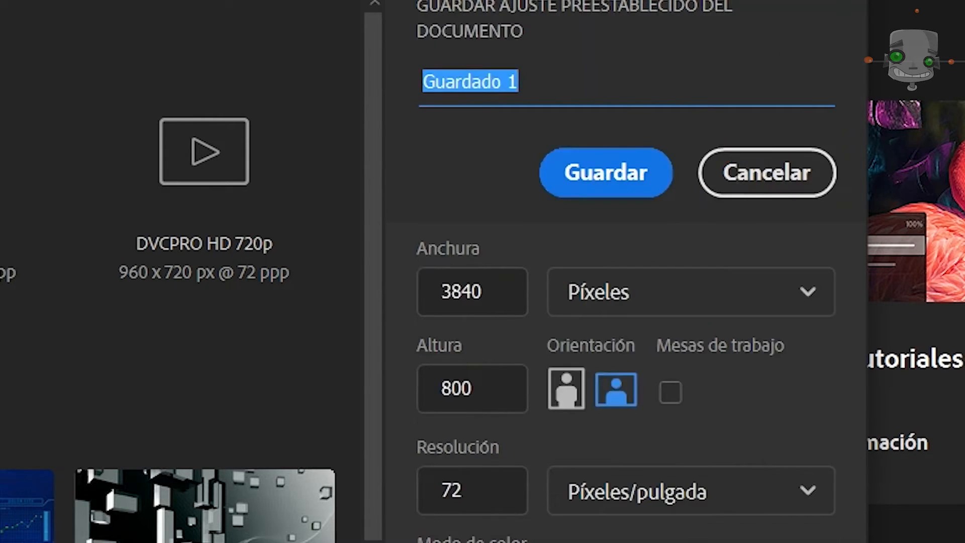
{"action": "type", "text": "Plantilla BG Horizontal"}
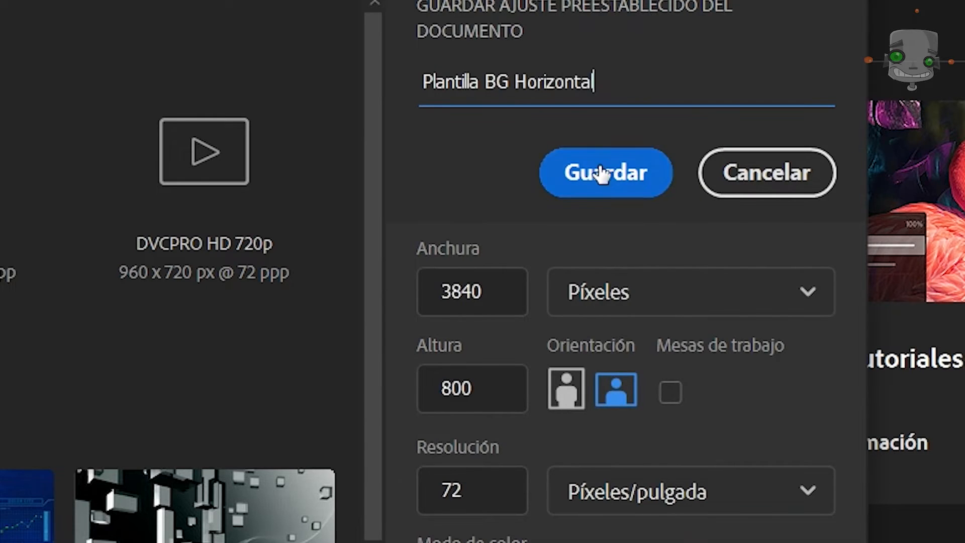
{"action": "left_click", "coordinate": [602, 174]}
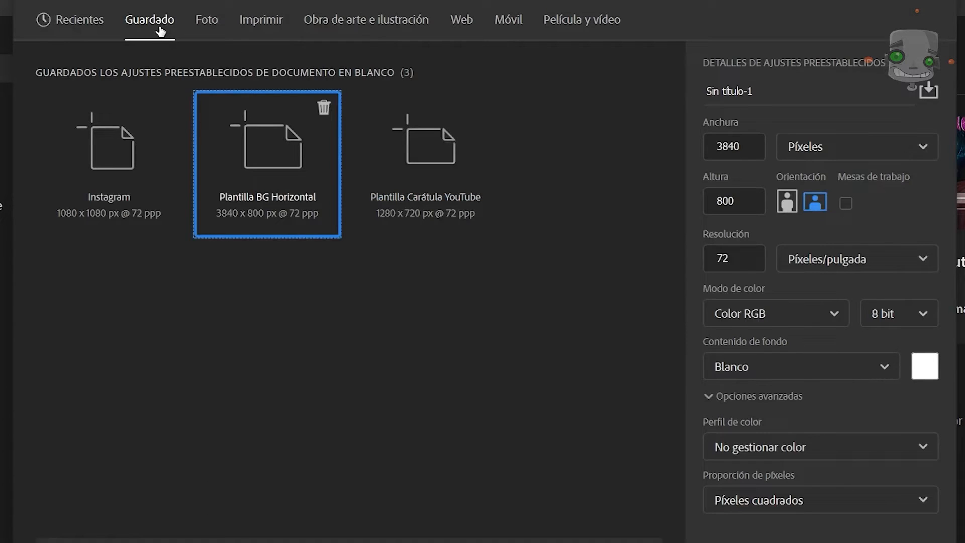
{"action": "left_click", "coordinate": [161, 31]}
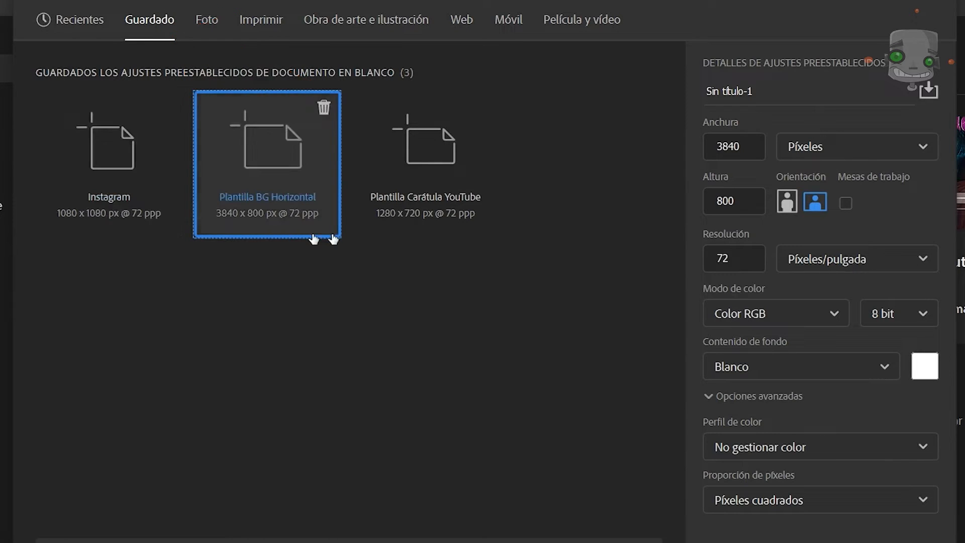
{"action": "key", "text": "Return"}
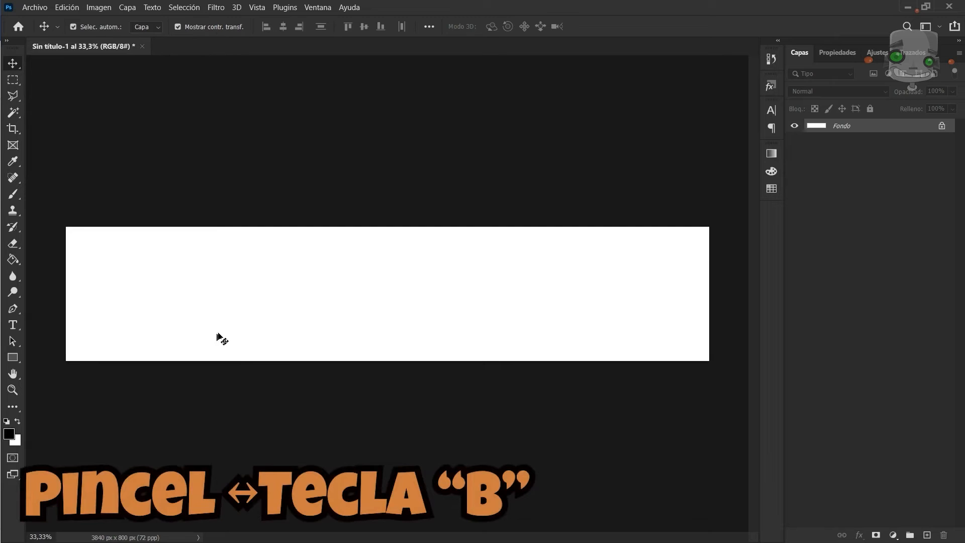
Paint two crossing black strokes with the Brush tool on the left part of the canvas.
{"action": "key", "text": "b"}
{"action": "left_click_drag", "start_coordinate": [302, 262], "coordinate": [189, 306]}
{"action": "left_click_drag", "start_coordinate": [218, 257], "coordinate": [287, 319]}
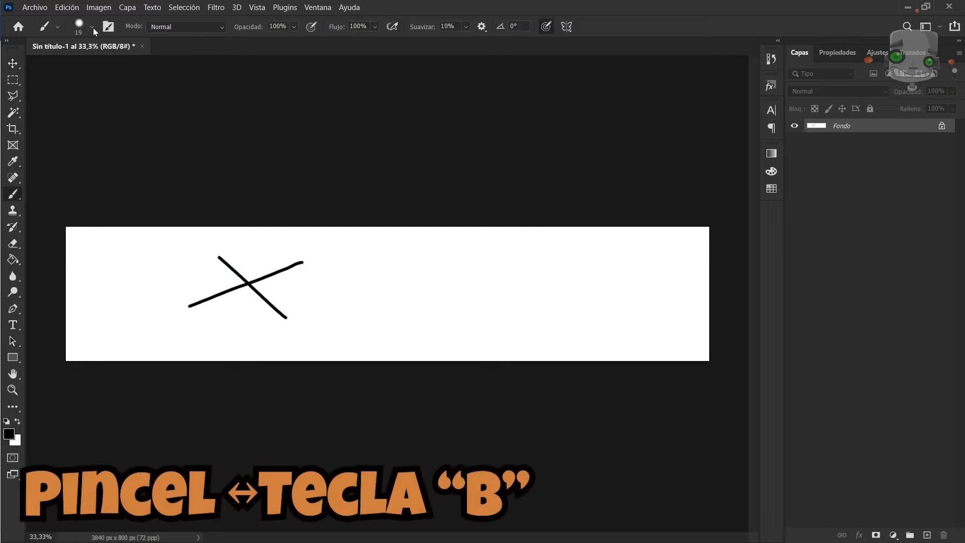
Set the brush size to 18 px and adjust its hardness slightly.
{"action": "left_click", "coordinate": [92, 28]}
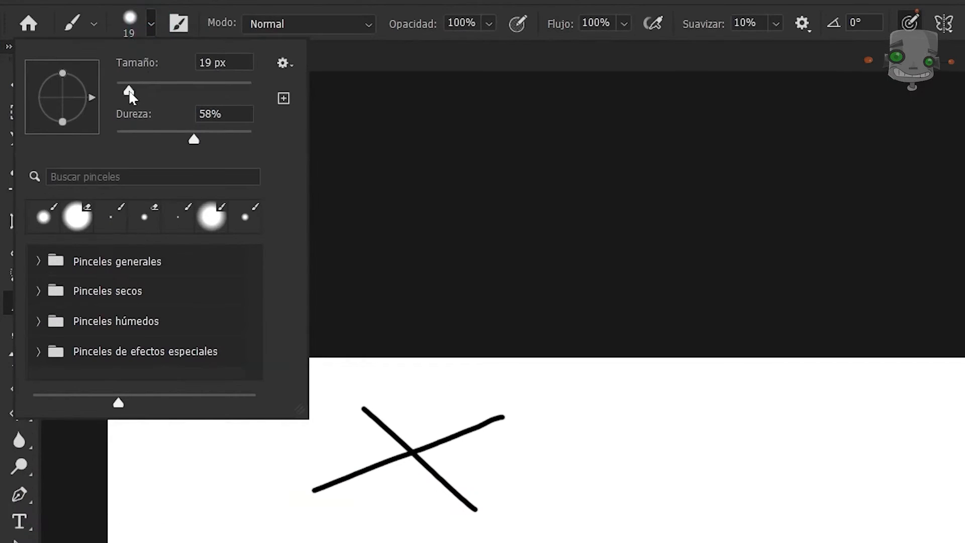
{"action": "left_click_drag", "start_coordinate": [130, 93], "coordinate": [129, 90]}
{"action": "left_click", "coordinate": [195, 140]}
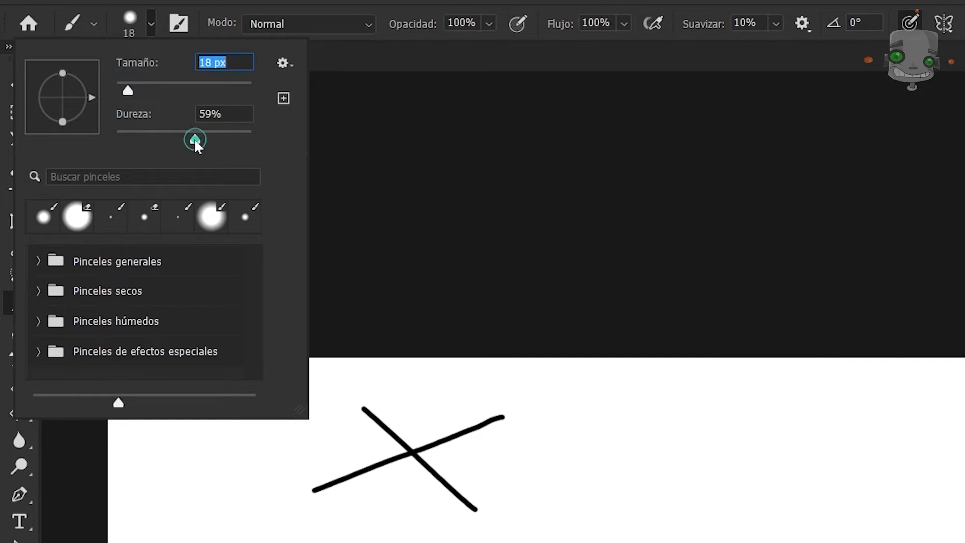
{"action": "left_click_drag", "start_coordinate": [195, 141], "coordinate": [192, 140]}
{"action": "left_click", "coordinate": [386, 69]}
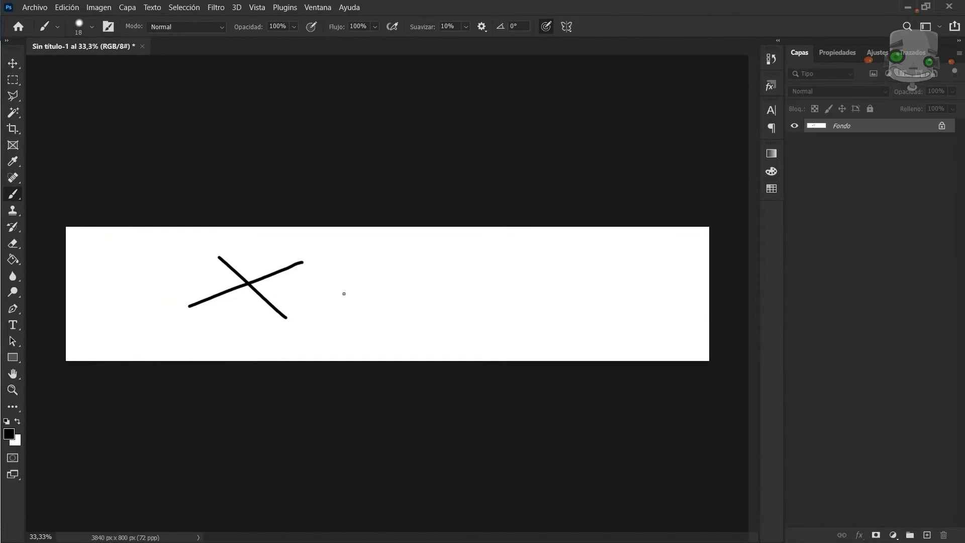
Enlarge the brush directly on the canvas and paint a thick diagonal stroke beside the crossed lines.
{"action": "left_click_drag", "start_coordinate": [358, 283], "coordinate": [386, 355]}
{"action": "mouse_move", "coordinate": [319, 420]}
{"action": "left_mouse_down"}
{"action": "mouse_move", "coordinate": [301, 308]}
{"action": "mouse_move", "coordinate": [293, 324]}
{"action": "mouse_move", "coordinate": [266, 332]}
{"action": "left_mouse_up"}
{"action": "left_click_drag", "start_coordinate": [360, 250], "coordinate": [223, 309]}
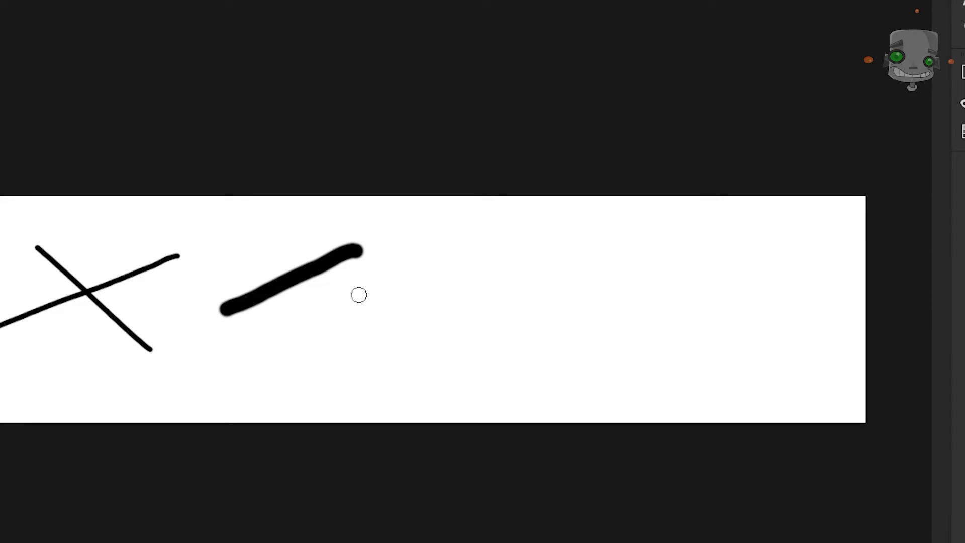
Erase the thick stroke and the crossed lines with a large eraser.
{"action": "key", "text": "e"}
{"action": "mouse_move", "coordinate": [341, 269]}
{"action": "left_mouse_down"}
{"action": "mouse_move", "coordinate": [385, 286]}
{"action": "mouse_move", "coordinate": [347, 302]}
{"action": "mouse_move", "coordinate": [55, 276]}
{"action": "left_mouse_up"}
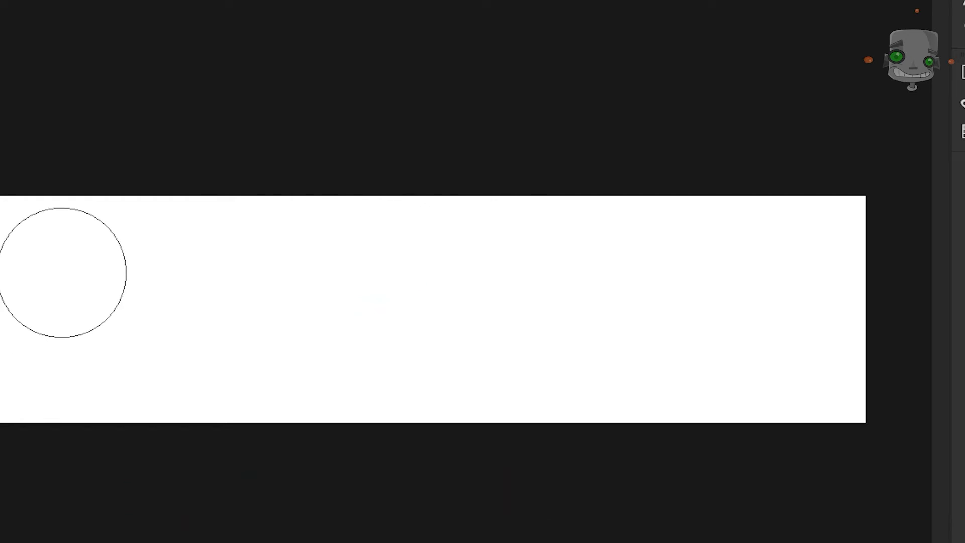
Paint a closed, thick four-sided outline with the brush and fill its inside with black using the Paint Bucket.
{"action": "key", "text": "e"}
{"action": "mouse_move", "coordinate": [237, 237]}
{"action": "left_mouse_down"}
{"action": "mouse_move", "coordinate": [228, 366]}
{"action": "mouse_move", "coordinate": [233, 316]}
{"action": "left_mouse_up"}
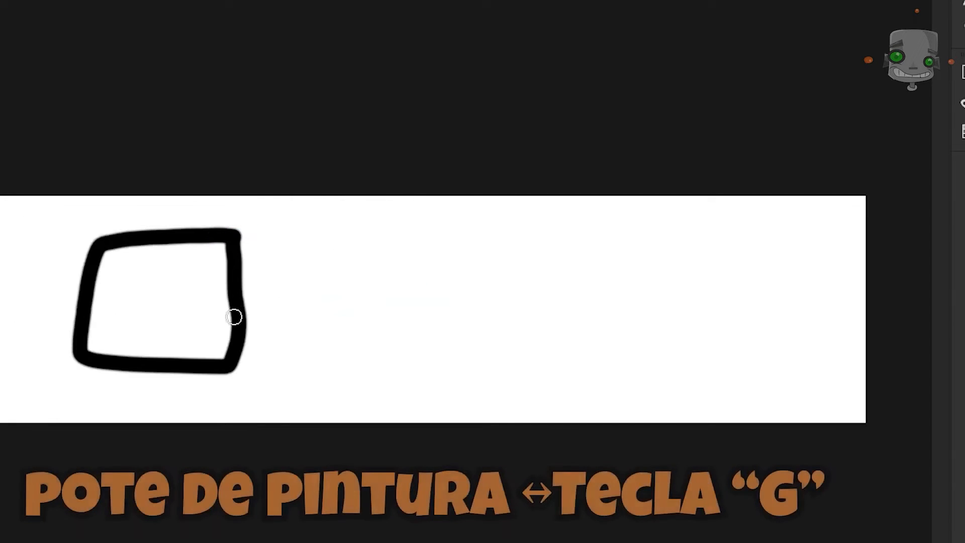
{"action": "key", "text": "g"}
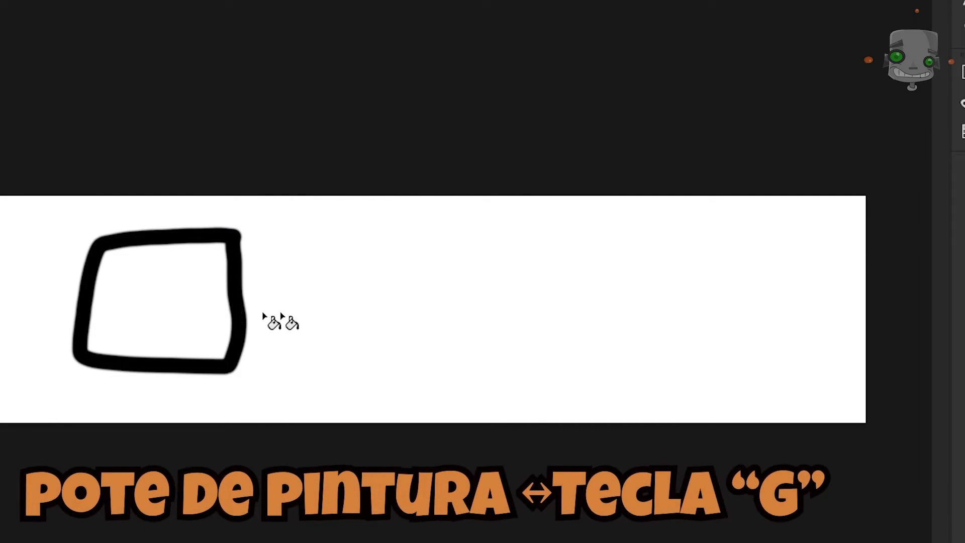
{"action": "left_click", "coordinate": [196, 304]}
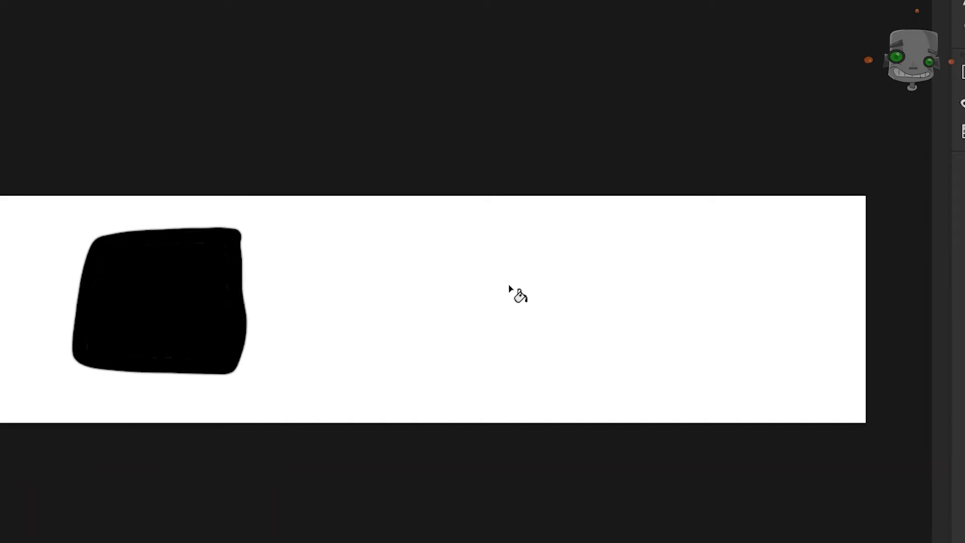
Try to move the filled black shape sideways with the Move tool.
{"action": "key", "text": "v"}
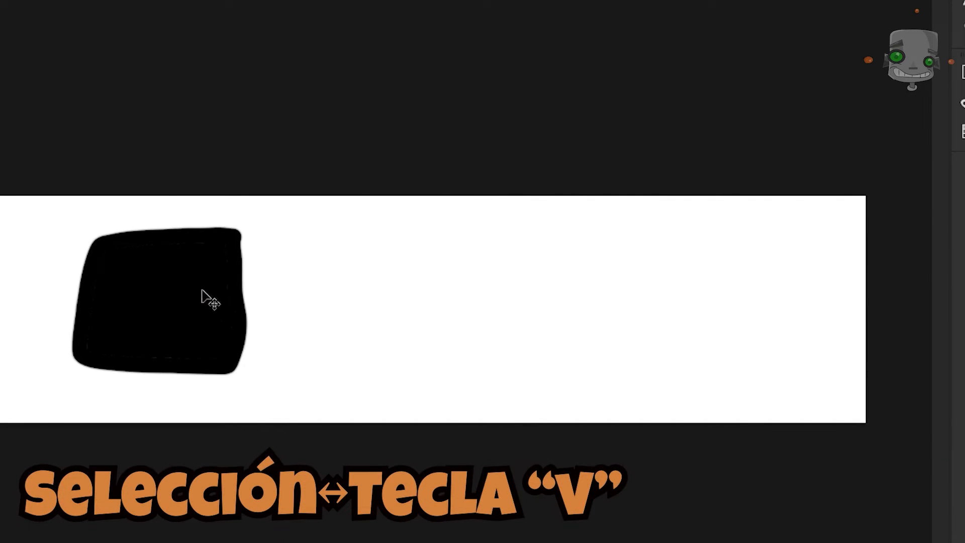
{"action": "left_click_drag", "start_coordinate": [201, 291], "coordinate": [256, 305]}
{"action": "left_click_drag", "start_coordinate": [284, 307], "coordinate": [173, 305]}
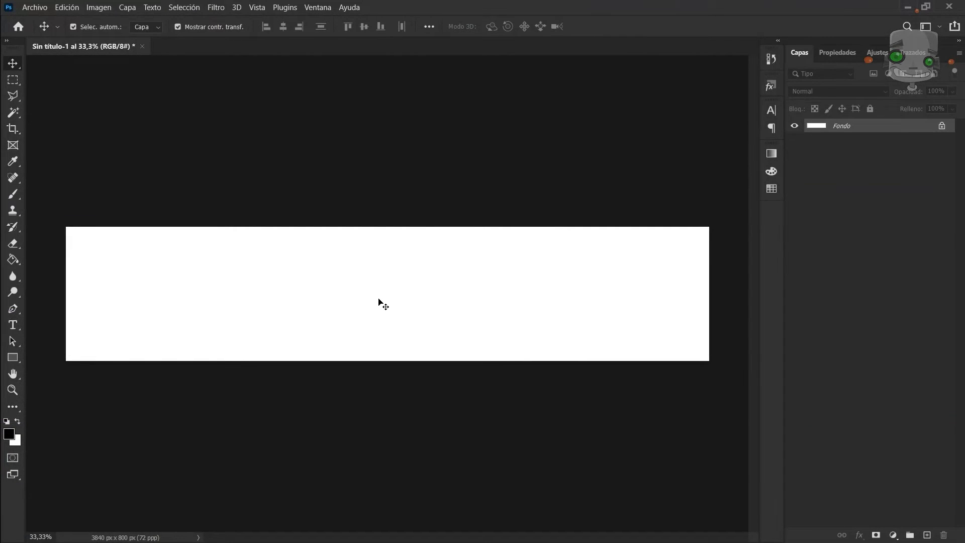
Enable pen pressure for the brush size and paint two tapered diagonal strokes across the canvas.
{"action": "key", "text": "b"}
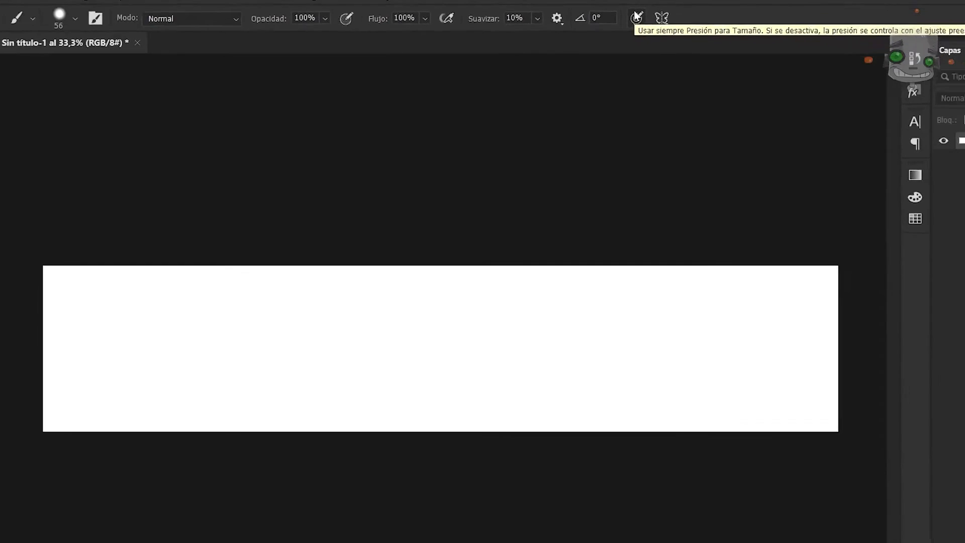
{"action": "left_click", "coordinate": [637, 17]}
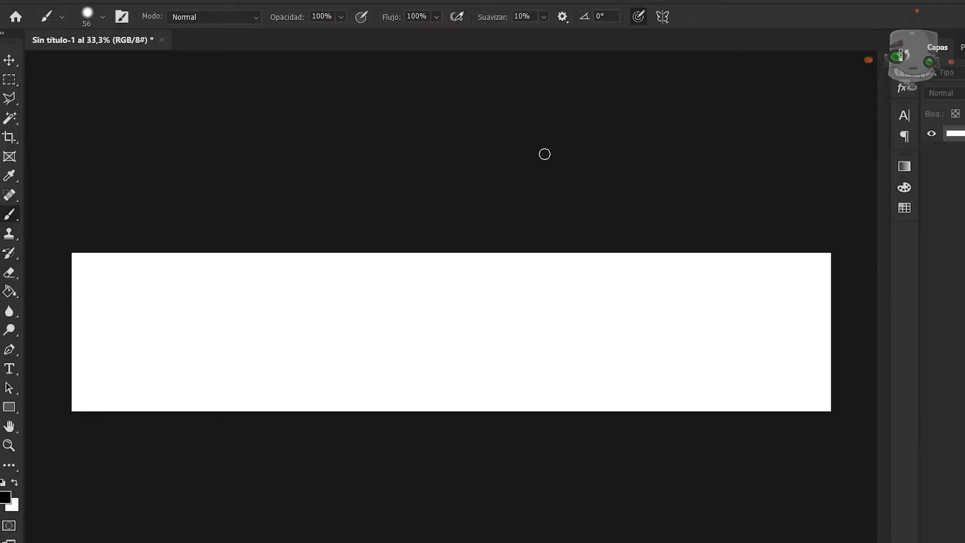
{"action": "left_click_drag", "start_coordinate": [269, 368], "coordinate": [388, 312]}
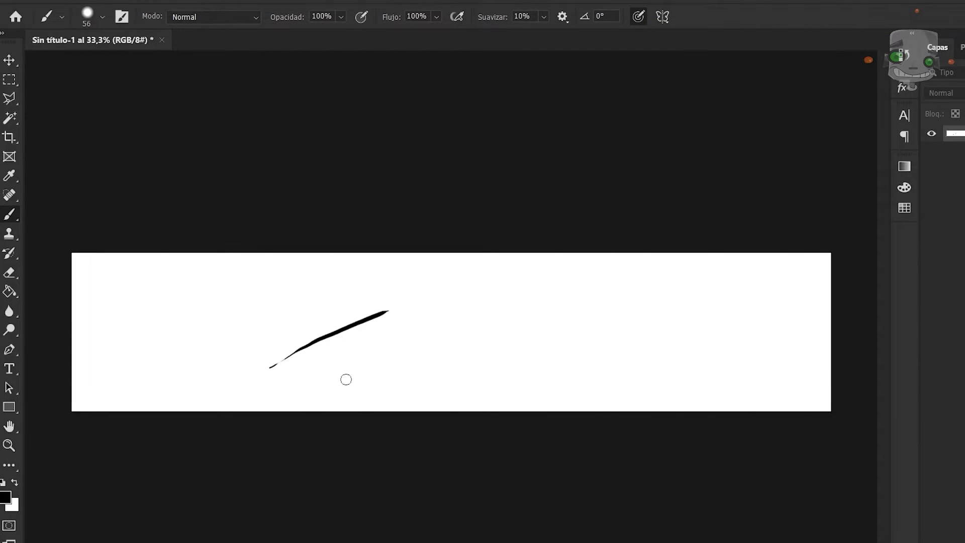
{"action": "mouse_move", "coordinate": [340, 379]}
{"action": "left_mouse_down"}
{"action": "mouse_move", "coordinate": [443, 344]}
{"action": "mouse_move", "coordinate": [580, 325]}
{"action": "left_mouse_up"}
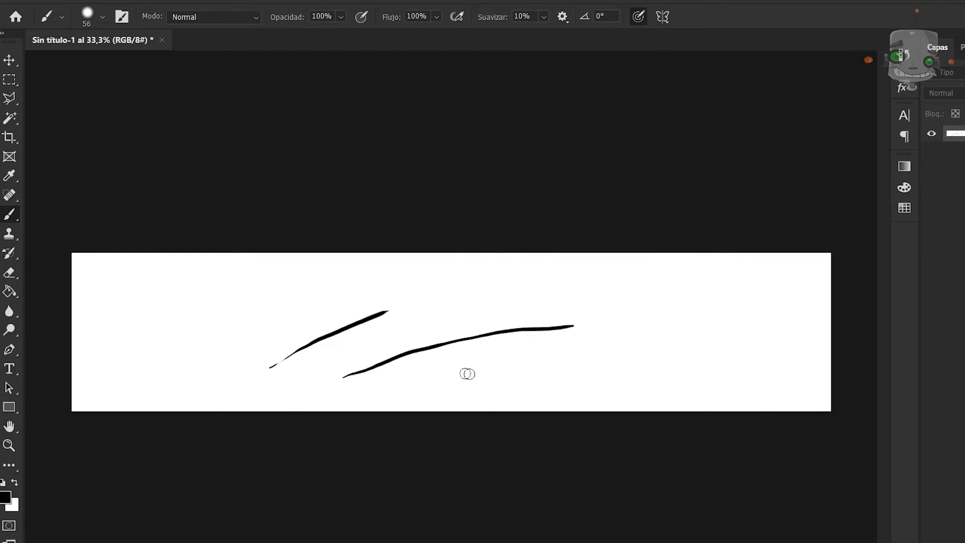
Paint one more short test stroke and undo the test strokes to clear the canvas.
{"action": "mouse_move", "coordinate": [498, 376]}
{"action": "left_mouse_down"}
{"action": "mouse_move", "coordinate": [554, 370]}
{"action": "mouse_move", "coordinate": [615, 345]}
{"action": "mouse_move", "coordinate": [633, 318]}
{"action": "mouse_move", "coordinate": [670, 345]}
{"action": "mouse_move", "coordinate": [599, 395]}
{"action": "left_mouse_up"}
{"action": "key", "text": "ctrl+z"}
{"action": "key", "text": "ctrl+z"}
{"action": "key", "text": "ctrl+z"}
{"action": "key", "text": "ctrl+z"}
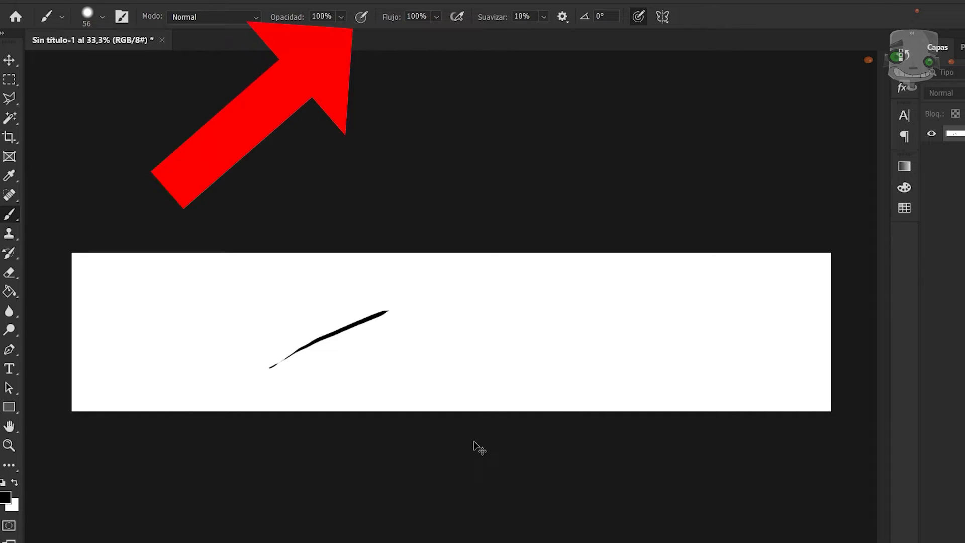
Enable pen pressure for the brush opacity, paint two diagonal test strokes across the canvas and undo them.
{"action": "left_click", "coordinate": [361, 16]}
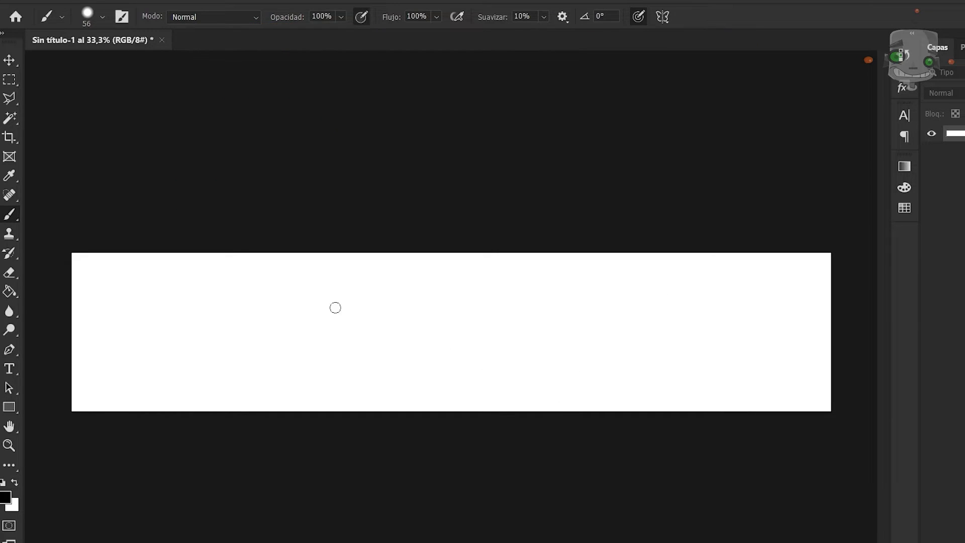
{"action": "left_click_drag", "start_coordinate": [295, 285], "coordinate": [525, 345]}
{"action": "left_click_drag", "start_coordinate": [369, 284], "coordinate": [673, 367]}
{"action": "key", "text": "ctrl+z"}
{"action": "key", "text": "ctrl+z"}
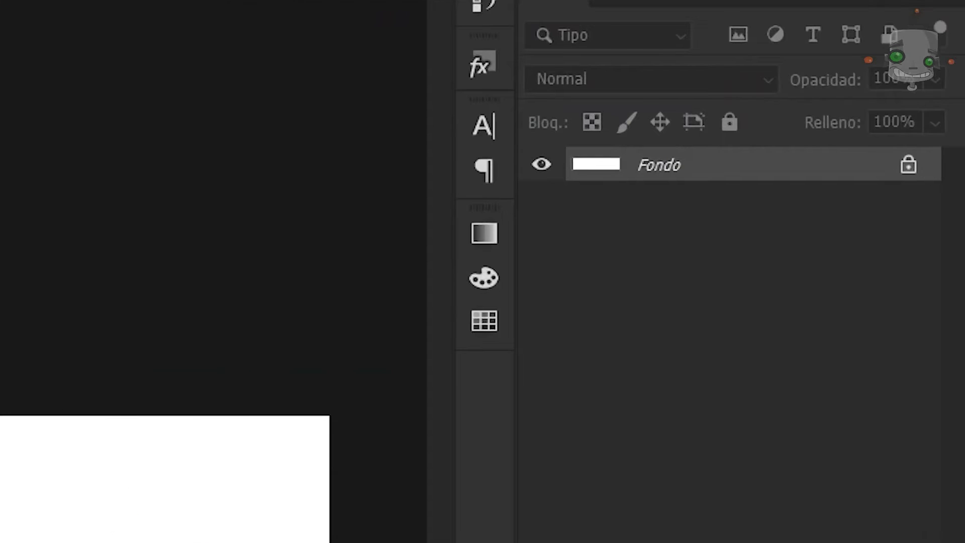
Add a new layer and draw a thatched cottage with a smoking chimney and a ground patch in black outline.
{"action": "key", "text": "ctrl+shift+alt+n"}
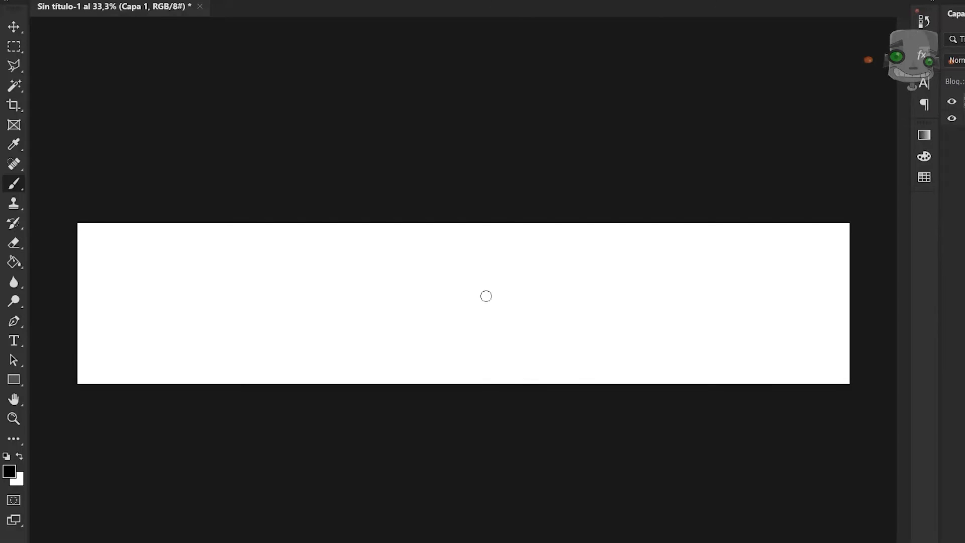
{"action": "key", "text": "ctrl+0"}
{"action": "mouse_move", "coordinate": [399, 146]}
{"action": "left_mouse_down"}
{"action": "mouse_move", "coordinate": [448, 216]}
{"action": "mouse_move", "coordinate": [296, 184]}
{"action": "mouse_move", "coordinate": [347, 332]}
{"action": "mouse_move", "coordinate": [307, 297]}
{"action": "mouse_move", "coordinate": [442, 323]}
{"action": "left_mouse_up"}
{"action": "mouse_move", "coordinate": [309, 165]}
{"action": "left_mouse_down"}
{"action": "mouse_move", "coordinate": [308, 71]}
{"action": "mouse_move", "coordinate": [322, 378]}
{"action": "left_mouse_up"}
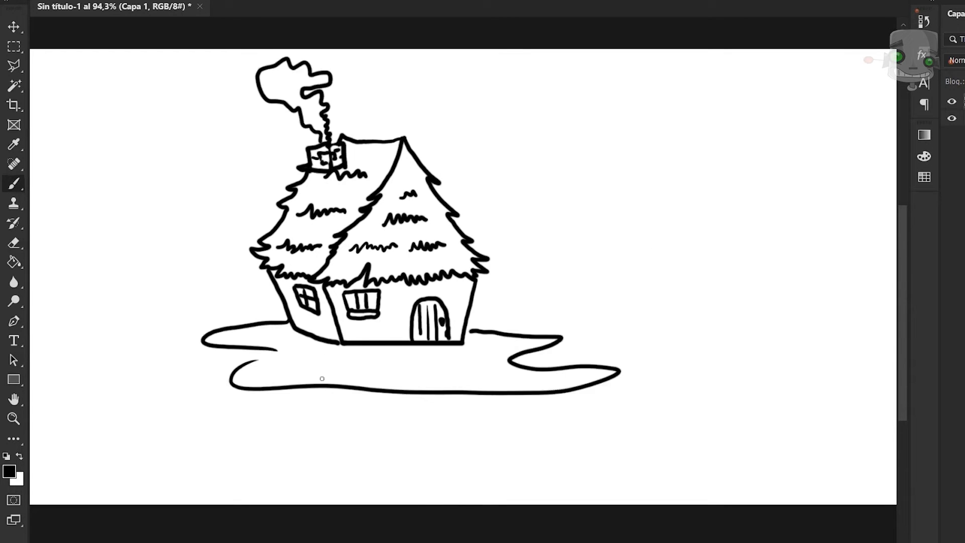
Fill the front of the cottage's roof light orange and its side a slightly darker orange with the Paint Bucket.
{"action": "key", "text": "g"}
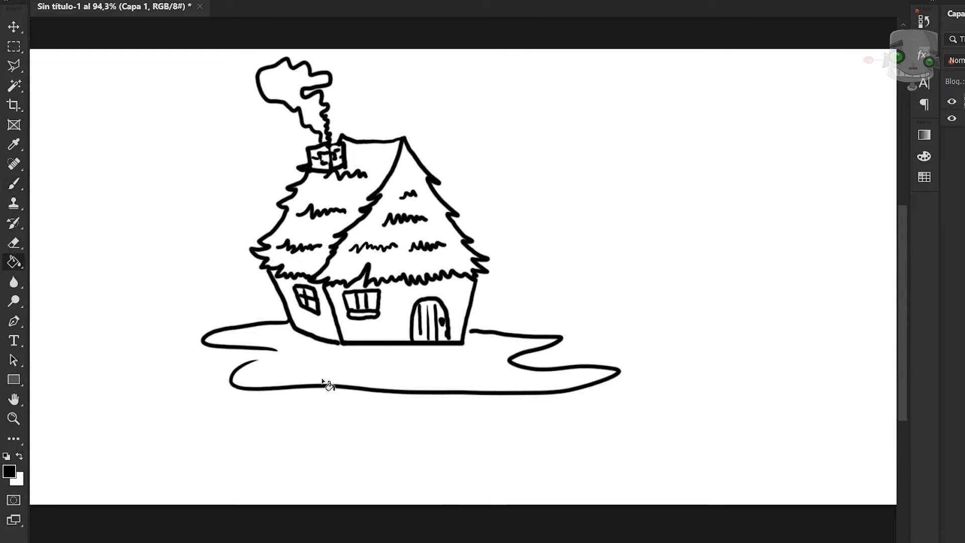
{"action": "left_click", "coordinate": [925, 139]}
{"action": "left_click", "coordinate": [929, 155]}
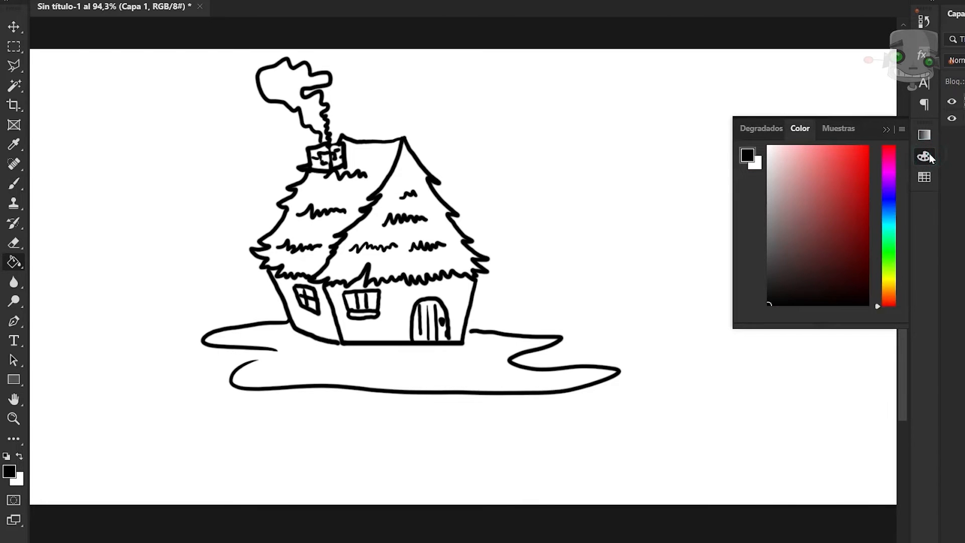
{"action": "left_click", "coordinate": [889, 287]}
{"action": "left_click", "coordinate": [835, 149]}
{"action": "left_click", "coordinate": [412, 226]}
{"action": "left_click", "coordinate": [838, 157]}
{"action": "left_click", "coordinate": [358, 155]}
Fill the cottage's door and window sill dark brown, the smoke light grey and the chimney bricks reddish brown.
{"action": "left_click", "coordinate": [889, 296]}
{"action": "left_click", "coordinate": [861, 221]}
{"action": "left_click", "coordinate": [440, 332]}
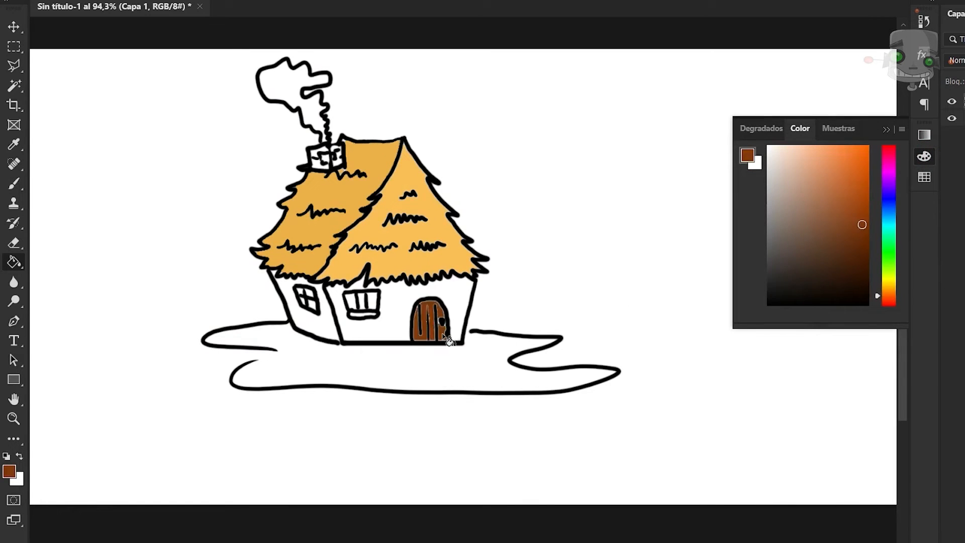
{"action": "left_click", "coordinate": [362, 314]}
{"action": "left_click", "coordinate": [287, 86]}
{"action": "left_click", "coordinate": [852, 168]}
{"action": "left_click", "coordinate": [319, 160]}
{"action": "left_click", "coordinate": [337, 153]}
Close the ground outline's gaps with light green strokes, fill the ground light green and fill the cottage walls tan.
{"action": "left_click", "coordinate": [889, 265]}
{"action": "left_click", "coordinate": [821, 158]}
{"action": "left_click", "coordinate": [463, 373]}
{"action": "key", "text": "ctrl+z"}
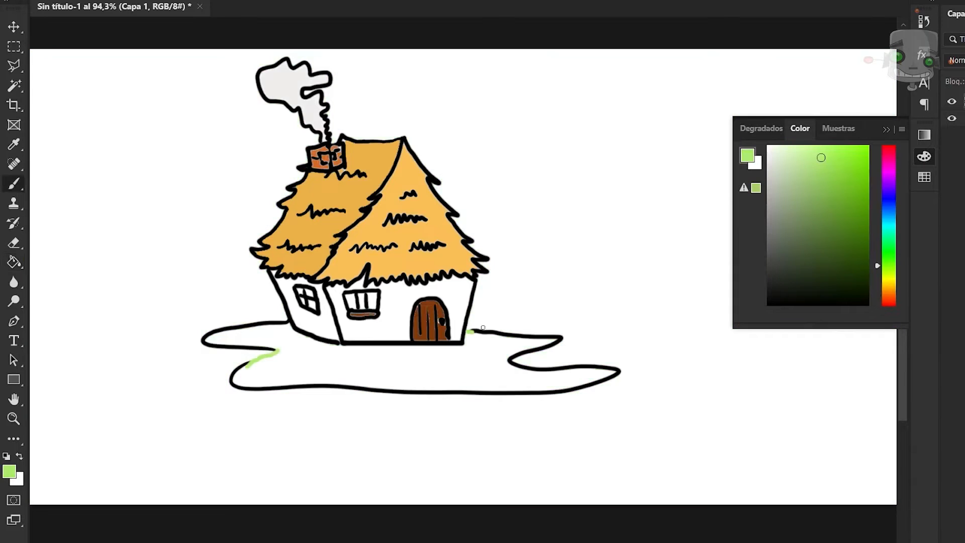
{"action": "left_click", "coordinate": [393, 317]}
{"action": "left_click", "coordinate": [312, 322]}
{"action": "left_click", "coordinate": [924, 156]}
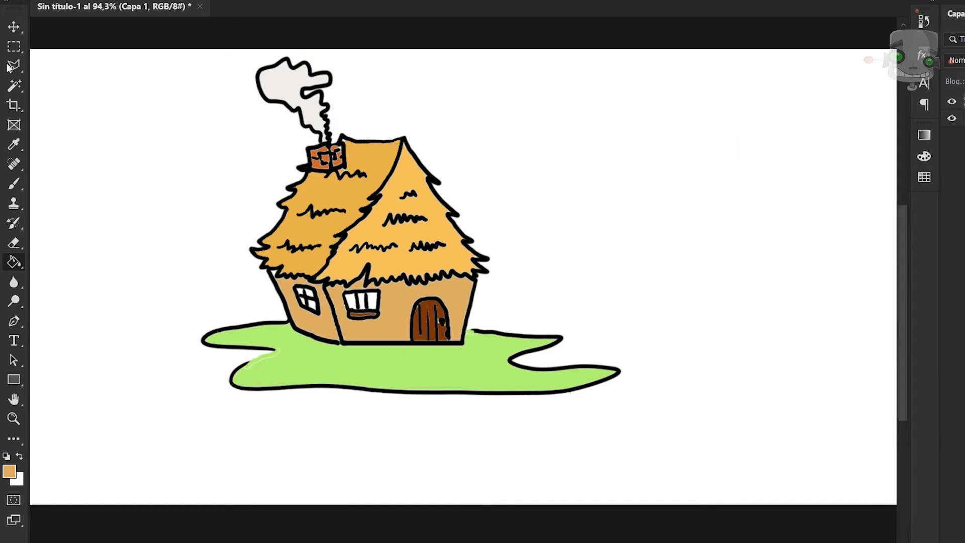
Place the cabaña image as an embedded element beside the cottage and enlarge it.
{"action": "key", "text": "alt+a"}
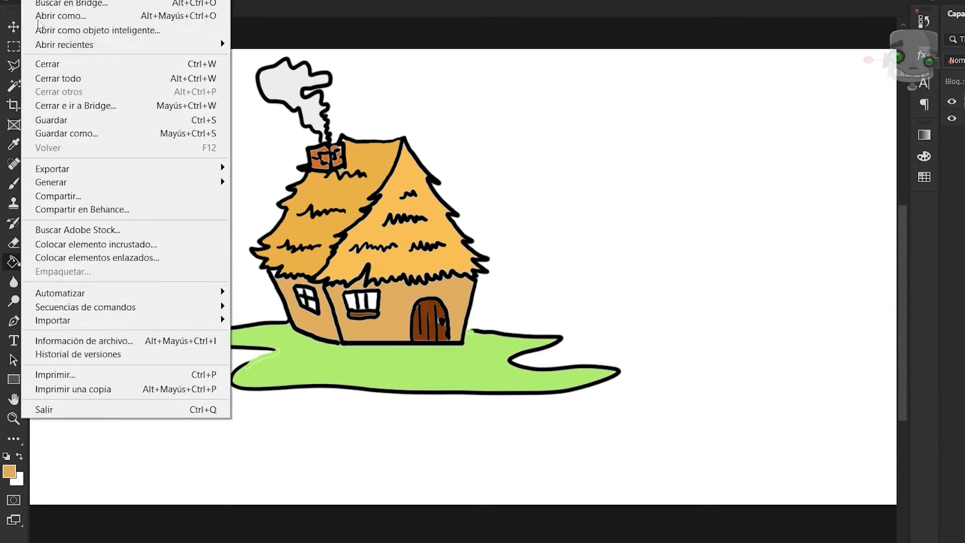
{"action": "left_click", "coordinate": [151, 245]}
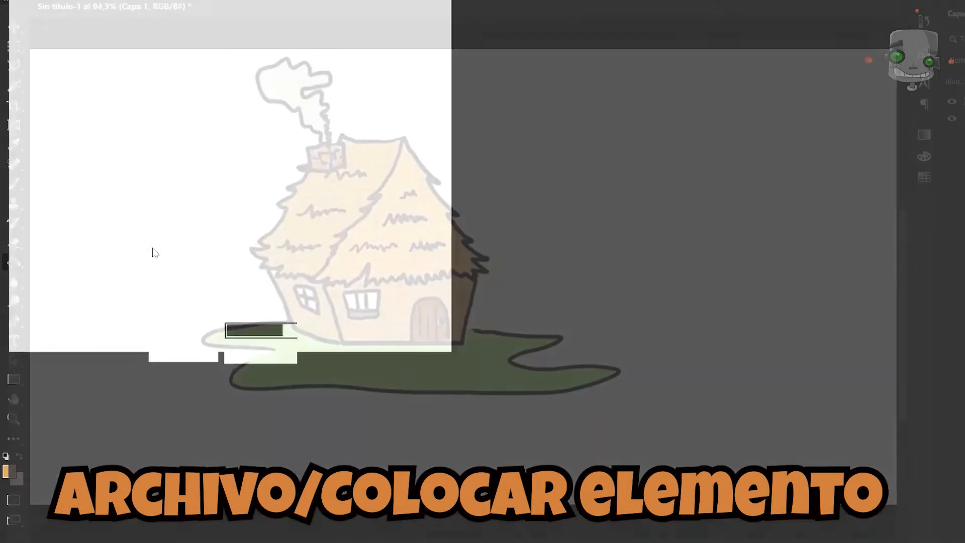
{"action": "left_click_drag", "start_coordinate": [564, 255], "coordinate": [756, 418]}
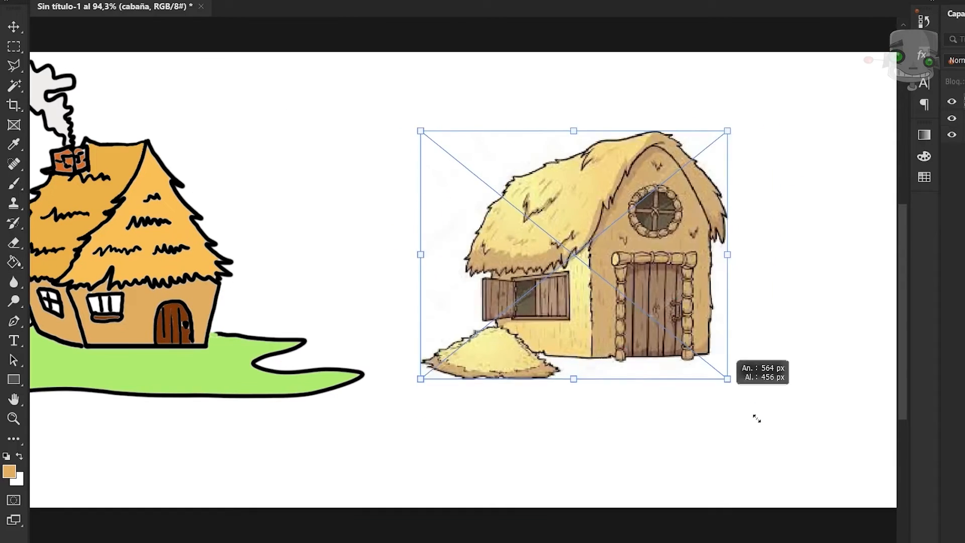
{"action": "key", "text": "Return"}
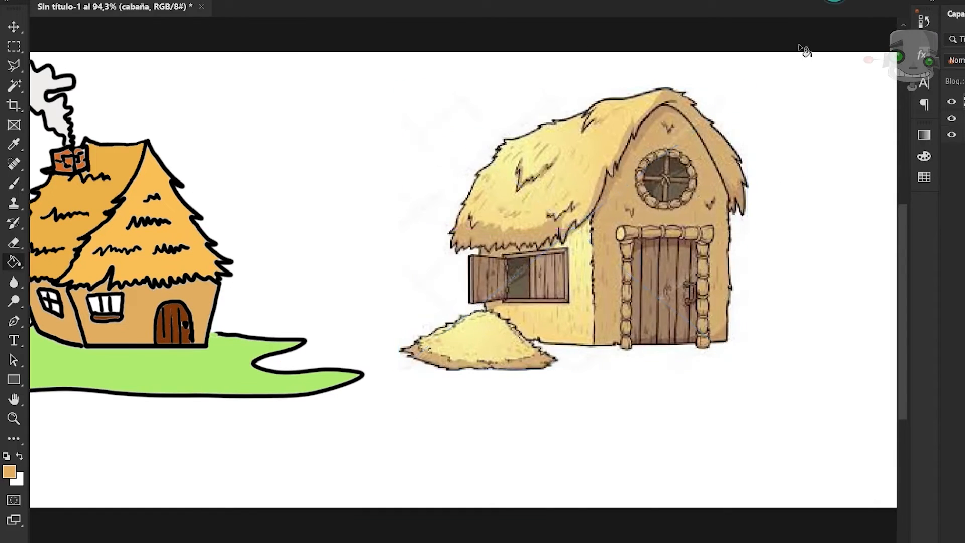
Reduce the cabaña reference layer's opacity to 61% and lock the layer.
{"action": "key", "text": "v"}
{"action": "left_click_drag", "start_coordinate": [908, 92], "coordinate": [862, 127]}
{"action": "left_click", "coordinate": [870, 108]}
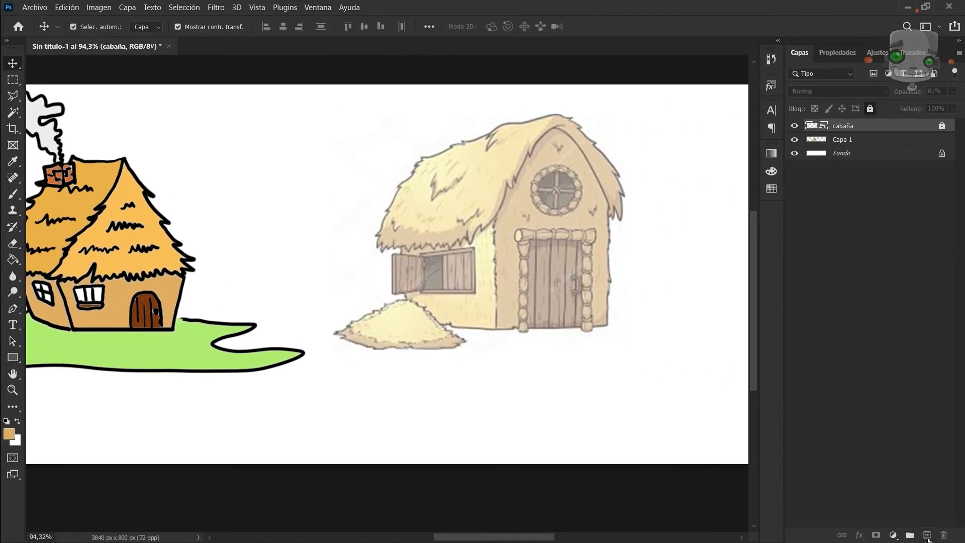
Add a new layer above the reference and trace the hut's roof outline and straw marks with a black brush.
{"action": "left_click", "coordinate": [928, 535]}
{"action": "key", "text": "b"}
{"action": "key", "text": "d"}
{"action": "mouse_move", "coordinate": [400, 187]}
{"action": "left_mouse_down"}
{"action": "mouse_move", "coordinate": [381, 247]}
{"action": "mouse_move", "coordinate": [517, 177]}
{"action": "mouse_move", "coordinate": [607, 304]}
{"action": "mouse_move", "coordinate": [593, 325]}
{"action": "left_mouse_up"}
{"action": "mouse_move", "coordinate": [611, 215]}
{"action": "left_mouse_down"}
{"action": "mouse_move", "coordinate": [520, 120]}
{"action": "mouse_move", "coordinate": [495, 142]}
{"action": "left_mouse_up"}
{"action": "left_click_drag", "start_coordinate": [434, 174], "coordinate": [442, 195]}
{"action": "left_click", "coordinate": [458, 179]}
{"action": "left_click_drag", "start_coordinate": [401, 187], "coordinate": [412, 172]}
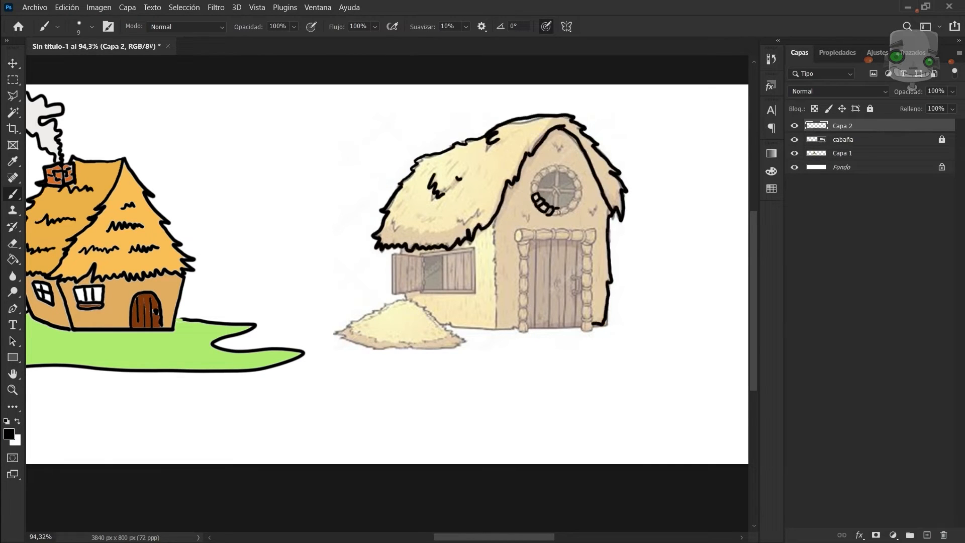
Trace the hut's round window, the stone door frame and the door's planks in black.
{"action": "left_click_drag", "start_coordinate": [539, 192], "coordinate": [558, 191]}
{"action": "mouse_move", "coordinate": [520, 235]}
{"action": "left_mouse_down"}
{"action": "mouse_move", "coordinate": [555, 230]}
{"action": "mouse_move", "coordinate": [589, 274]}
{"action": "mouse_move", "coordinate": [586, 330]}
{"action": "mouse_move", "coordinate": [529, 301]}
{"action": "mouse_move", "coordinate": [523, 329]}
{"action": "mouse_move", "coordinate": [586, 329]}
{"action": "left_mouse_up"}
{"action": "left_click_drag", "start_coordinate": [537, 253], "coordinate": [537, 315]}
{"action": "left_click_drag", "start_coordinate": [548, 246], "coordinate": [548, 317]}
{"action": "left_click_drag", "start_coordinate": [566, 253], "coordinate": [566, 315]}
Trace the hut's side window and the slats of its open shutters in black.
{"action": "left_click_drag", "start_coordinate": [397, 293], "coordinate": [474, 291]}
{"action": "left_click_drag", "start_coordinate": [474, 291], "coordinate": [474, 250]}
{"action": "left_click_drag", "start_coordinate": [474, 250], "coordinate": [394, 254]}
{"action": "left_click_drag", "start_coordinate": [406, 264], "coordinate": [406, 285]}
{"action": "mouse_move", "coordinate": [416, 263]}
{"action": "left_mouse_down"}
{"action": "mouse_move", "coordinate": [417, 285]}
{"action": "mouse_move", "coordinate": [445, 287]}
{"action": "left_mouse_up"}
{"action": "left_click_drag", "start_coordinate": [455, 257], "coordinate": [455, 288]}
Trace the straw pile, the hut's side wall edges and its base line, and add straw marks along the roof edge.
{"action": "left_click_drag", "start_coordinate": [404, 249], "coordinate": [405, 299]}
{"action": "mouse_move", "coordinate": [361, 327]}
{"action": "left_mouse_down"}
{"action": "mouse_move", "coordinate": [377, 353]}
{"action": "mouse_move", "coordinate": [446, 344]}
{"action": "mouse_move", "coordinate": [440, 326]}
{"action": "mouse_move", "coordinate": [405, 300]}
{"action": "left_mouse_up"}
{"action": "left_click_drag", "start_coordinate": [494, 220], "coordinate": [495, 260]}
{"action": "left_click_drag", "start_coordinate": [495, 269], "coordinate": [497, 329]}
{"action": "left_click_drag", "start_coordinate": [450, 324], "coordinate": [519, 329]}
{"action": "left_click_drag", "start_coordinate": [455, 216], "coordinate": [484, 215]}
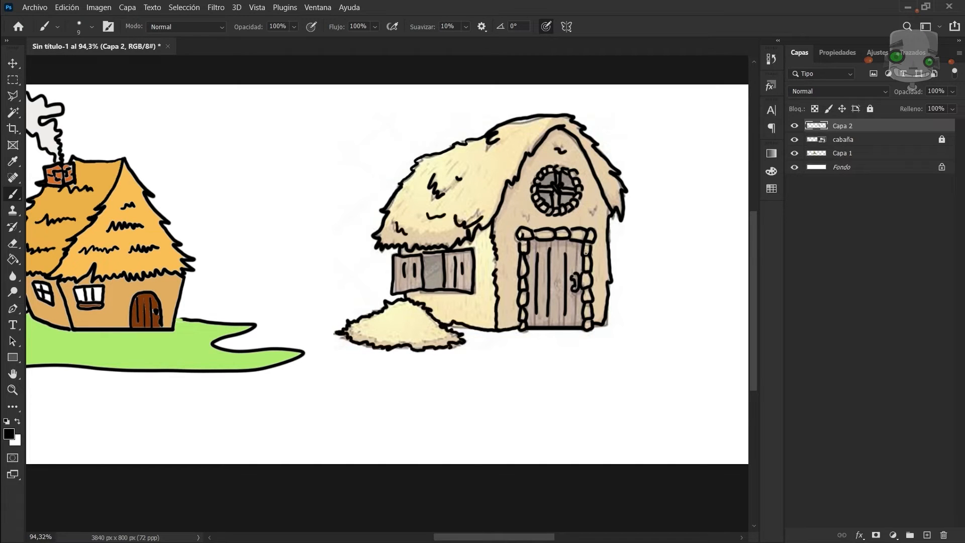
Fill the hut's roof, walls and door with the matching colors sampled from the first cottage.
{"action": "key", "text": "g"}
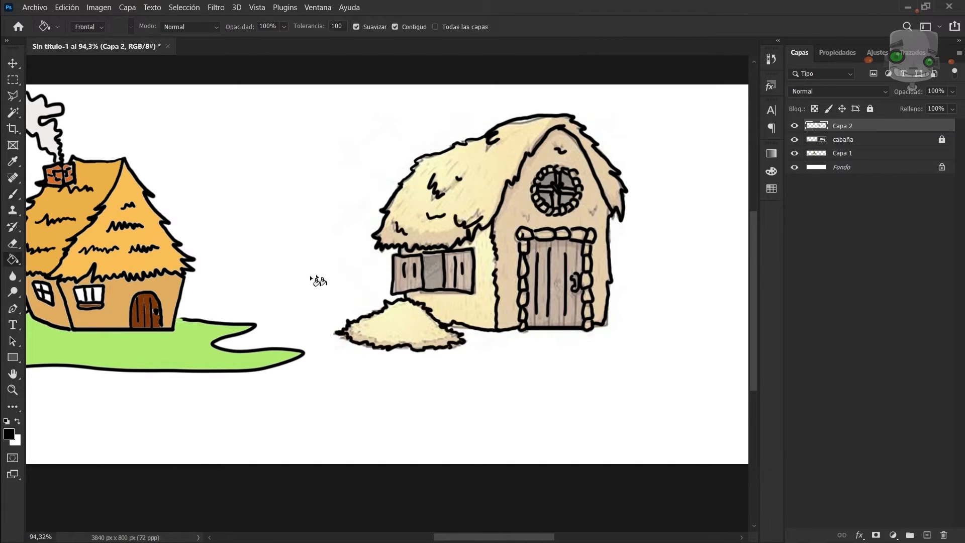
{"action": "left_click", "coordinate": [173, 246], "text": "alt"}
{"action": "left_click", "coordinate": [432, 233]}
{"action": "left_click", "coordinate": [168, 302], "text": "alt"}
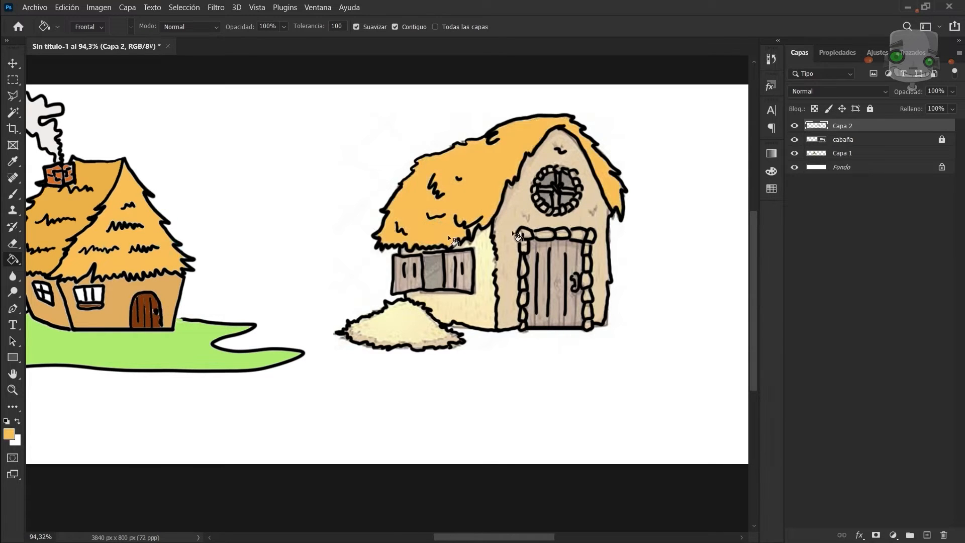
{"action": "left_click", "coordinate": [511, 232]}
{"action": "left_click", "coordinate": [146, 302], "text": "alt"}
{"action": "left_click", "coordinate": [553, 281]}
Choose a golden brown color and fill the stones of the hut's door frame with it.
{"action": "left_click", "coordinate": [771, 171]}
{"action": "left_click", "coordinate": [704, 197]}
{"action": "left_click", "coordinate": [523, 264]}
{"action": "left_click", "coordinate": [544, 234]}
{"action": "left_click", "coordinate": [563, 235]}
{"action": "left_click", "coordinate": [583, 235]}
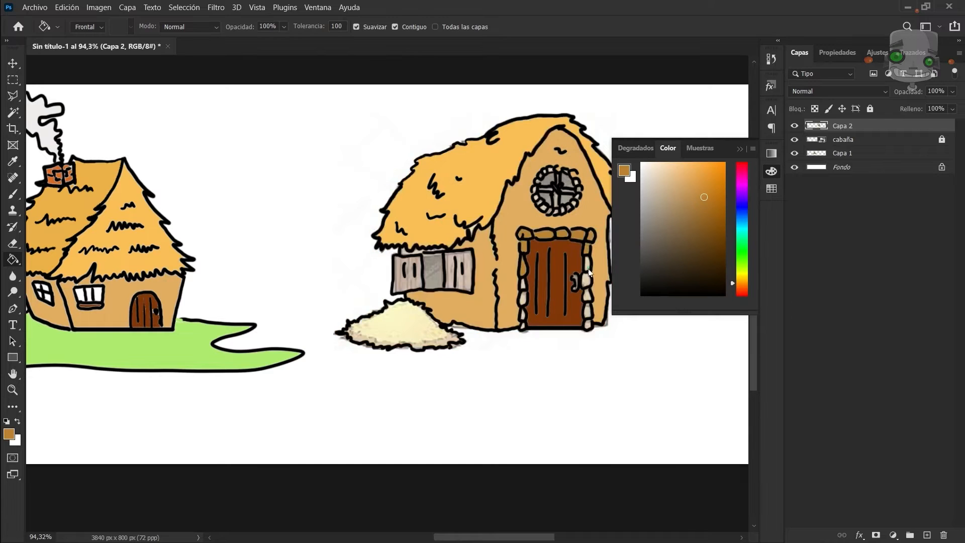
Fill the hut's shutters and straw pile golden brown and the window opening dark brown.
{"action": "left_click", "coordinate": [409, 281]}
{"action": "left_click", "coordinate": [458, 272]}
{"action": "left_click", "coordinate": [427, 331]}
{"action": "left_click", "coordinate": [706, 244]}
{"action": "left_click", "coordinate": [434, 272]}
Fill the remaining door frame stones with the sampled golden brown and hide the cabaña reference layer.
{"action": "left_click_drag", "start_coordinate": [582, 247], "coordinate": [521, 256]}
{"action": "scroll", "coordinate": [533, 286], "scroll_direction": "up", "scroll_amount": 8}
{"action": "left_click", "coordinate": [456, 352], "text": "alt"}
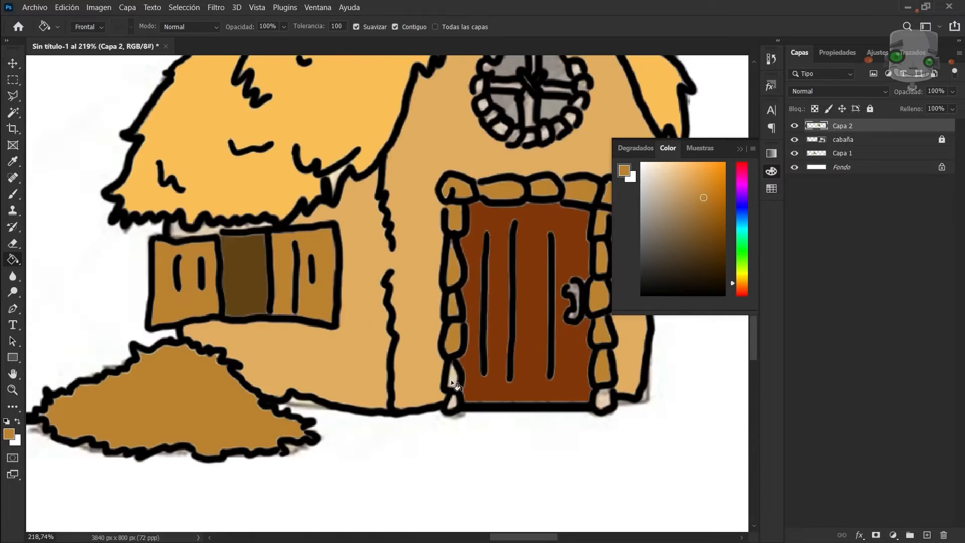
{"action": "left_click", "coordinate": [456, 381]}
{"action": "left_click", "coordinate": [606, 401]}
{"action": "left_click", "coordinate": [575, 306]}
{"action": "scroll", "coordinate": [564, 302], "scroll_direction": "down", "scroll_amount": 10}
{"action": "key", "text": "ctrl+z"}
{"action": "left_click", "coordinate": [794, 139]}
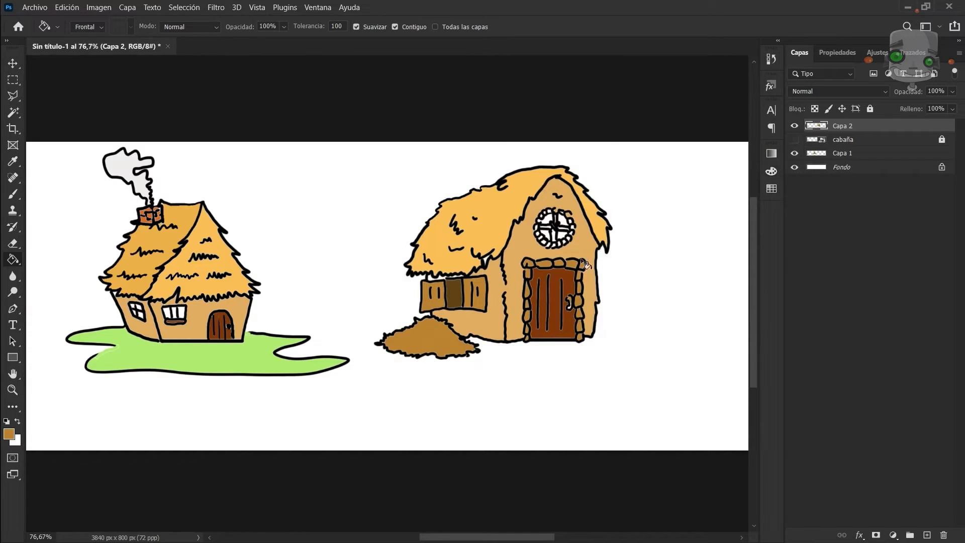
Draw a 257 px square with the Rectangle tool beside the hut and give it a golden brown fill.
{"action": "left_click_drag", "start_coordinate": [509, 255], "coordinate": [397, 256]}
{"action": "left_click", "coordinate": [13, 357]}
{"action": "left_click_drag", "start_coordinate": [557, 258], "coordinate": [671, 356]}
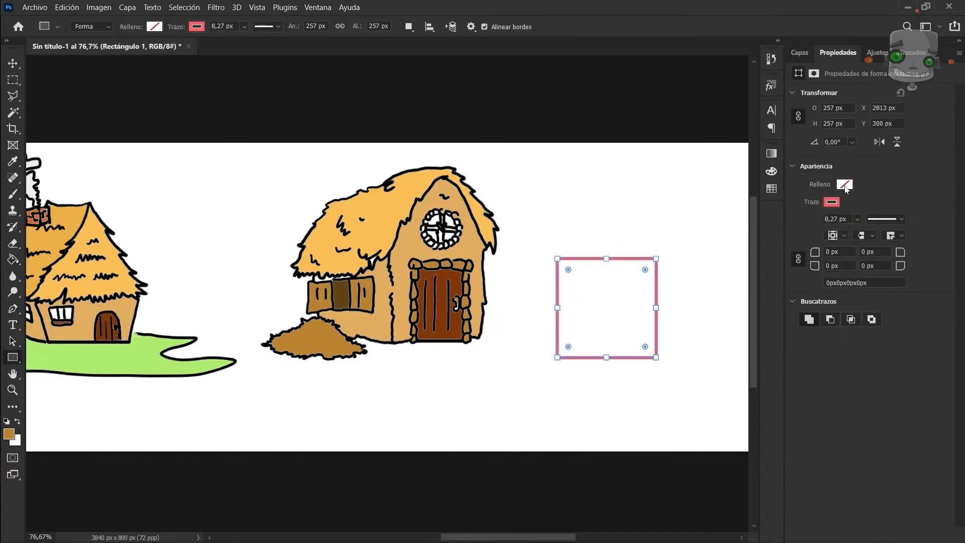
{"action": "left_click", "coordinate": [845, 184]}
{"action": "left_click", "coordinate": [814, 251]}
{"action": "left_click", "coordinate": [797, 193]}
Try a pink-to-blue and a violet gradient from the Púrpuras presets as the square's fill.
{"action": "left_click", "coordinate": [772, 154]}
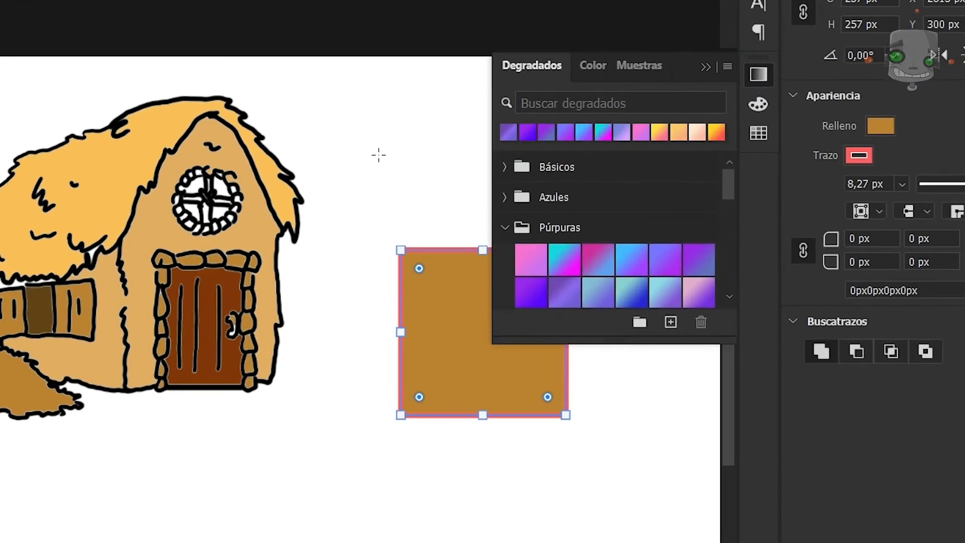
{"action": "left_click", "coordinate": [603, 260]}
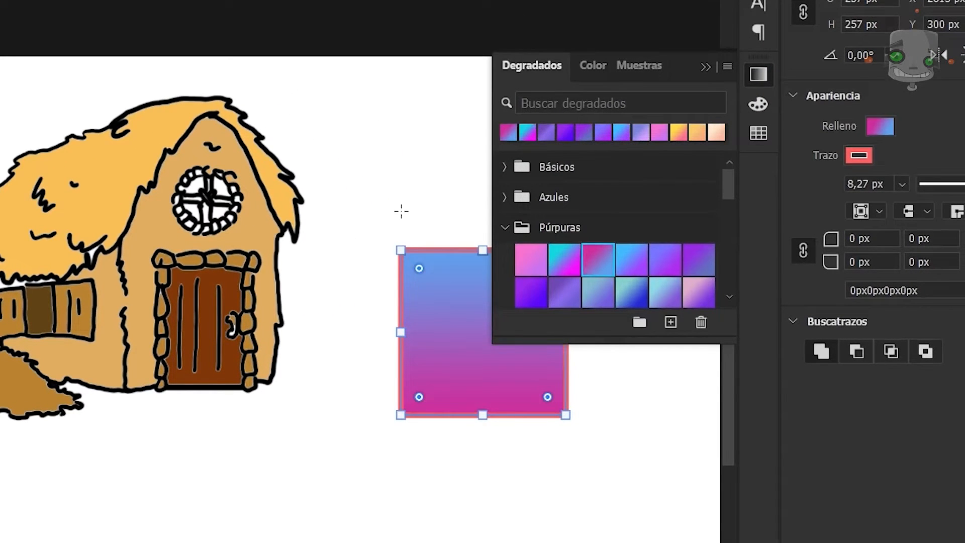
{"action": "left_click_drag", "start_coordinate": [401, 211], "coordinate": [200, 165]}
{"action": "left_click", "coordinate": [568, 293]}
{"action": "left_click", "coordinate": [505, 227]}
{"action": "left_click", "coordinate": [506, 272]}
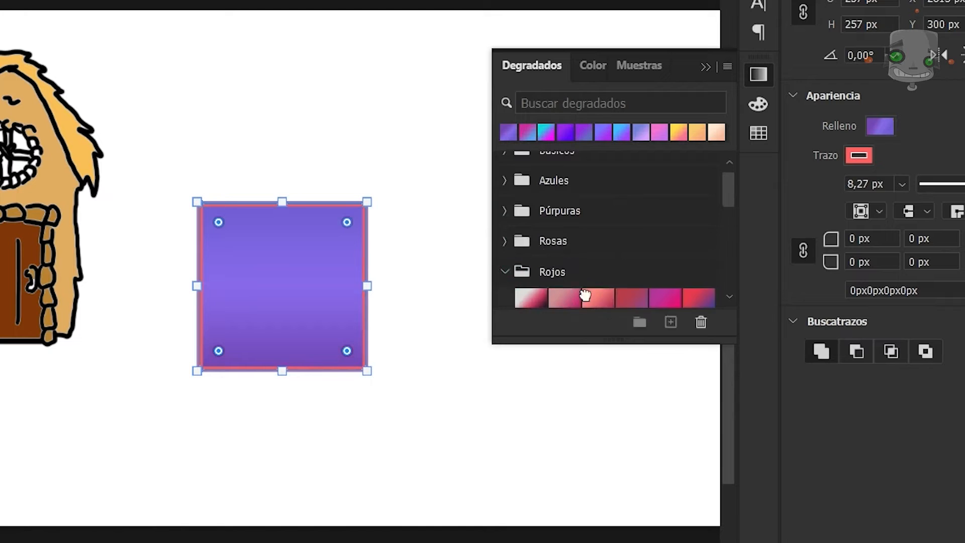
Try a gradient from the Rojos presets and a yellow-to-red one from the Naranjas presets on the square.
{"action": "left_click", "coordinate": [590, 295]}
{"action": "scroll", "coordinate": [583, 272], "scroll_direction": "down", "scroll_amount": 2}
{"action": "left_click", "coordinate": [566, 236]}
{"action": "scroll", "coordinate": [576, 258], "scroll_direction": "down", "scroll_amount": 3}
{"action": "left_click", "coordinate": [565, 235]}
{"action": "left_click", "coordinate": [625, 271]}
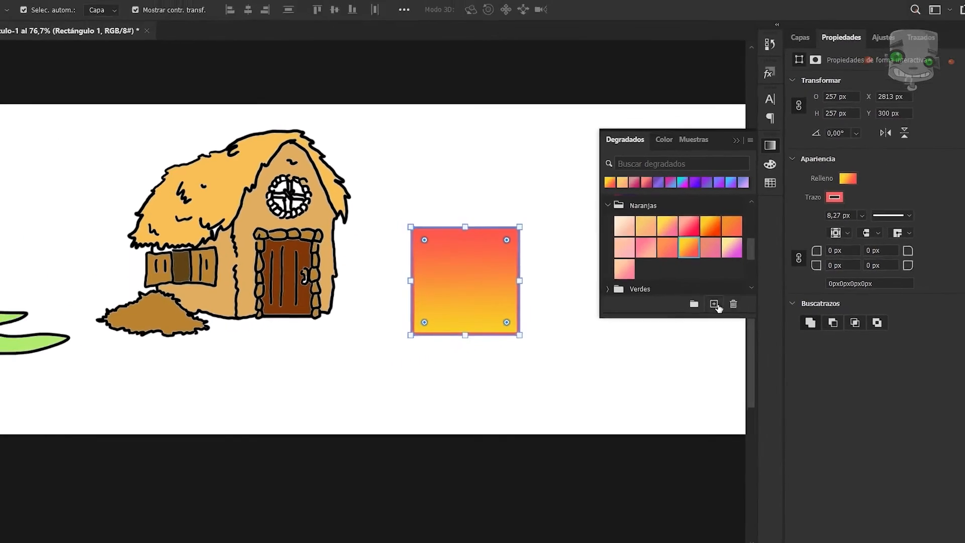
Start a new custom gradient and change the color of one of its stops.
{"action": "left_click", "coordinate": [671, 322]}
{"action": "left_click_drag", "start_coordinate": [453, 65], "coordinate": [210, 51]}
{"action": "double_click", "coordinate": [104, 274]}
{"action": "left_click", "coordinate": [726, 315]}
{"action": "left_click", "coordinate": [863, 276]}
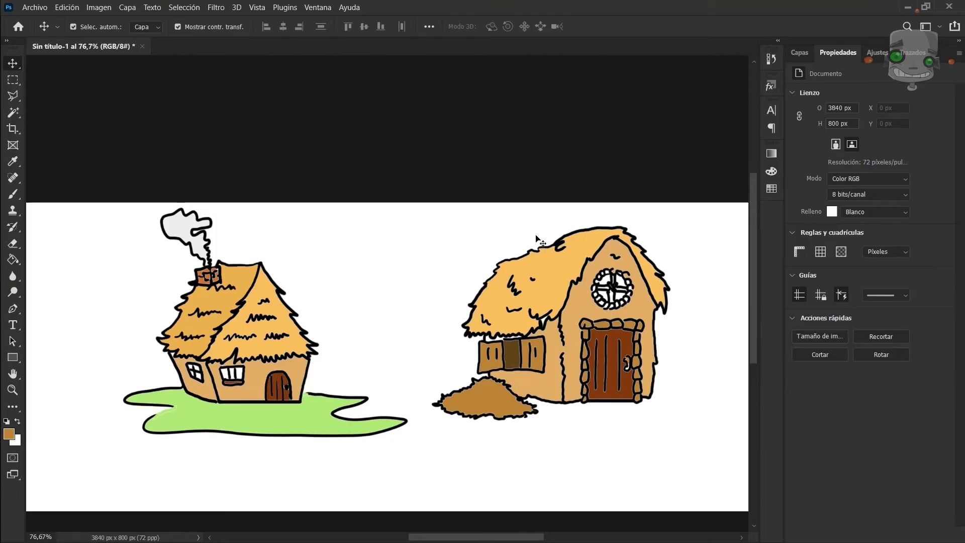
Crop the canvas around the straw hut to about 645 × 546 px and hide the Fondo layer.
{"action": "left_click", "coordinate": [12, 129]}
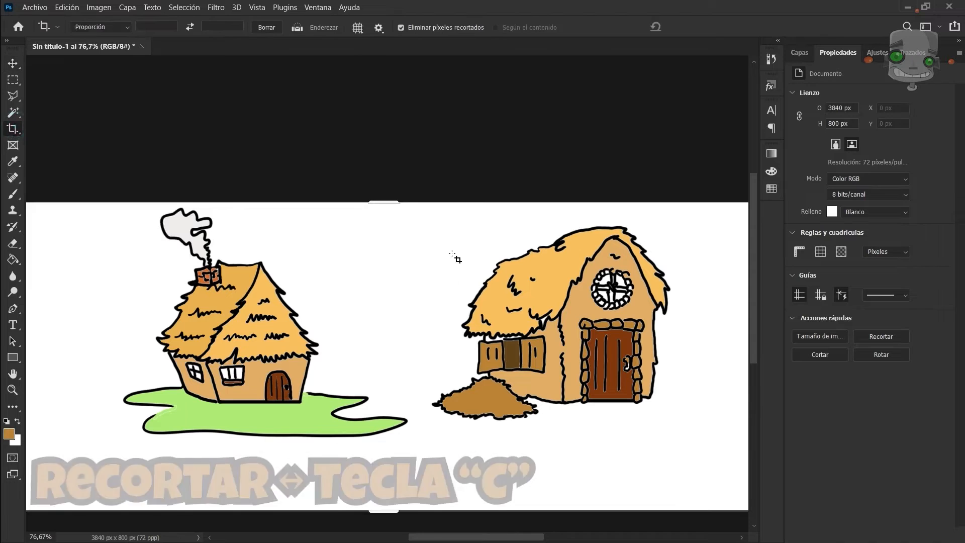
{"action": "left_click_drag", "start_coordinate": [428, 211], "coordinate": [685, 438]}
{"action": "left_click", "coordinate": [698, 26]}
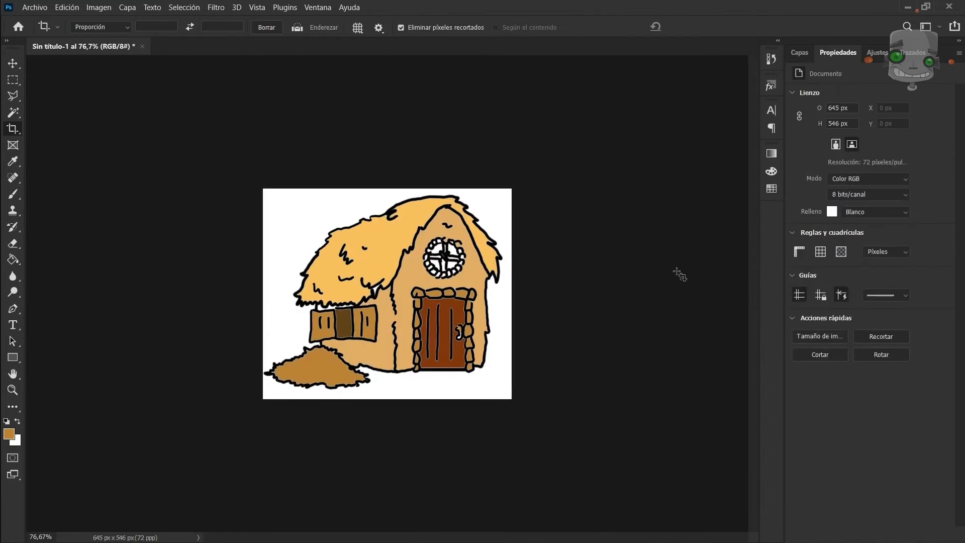
{"action": "left_click", "coordinate": [800, 52]}
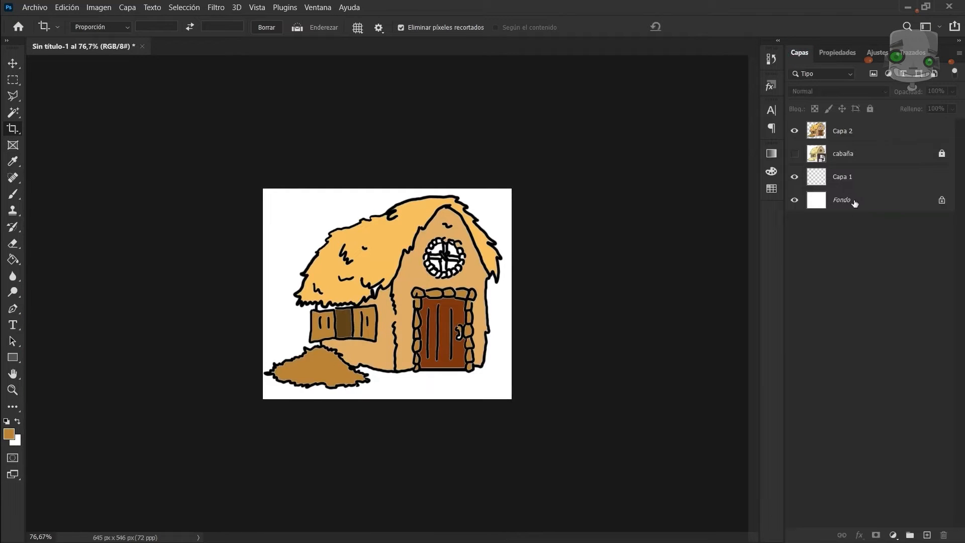
{"action": "left_click", "coordinate": [794, 201]}
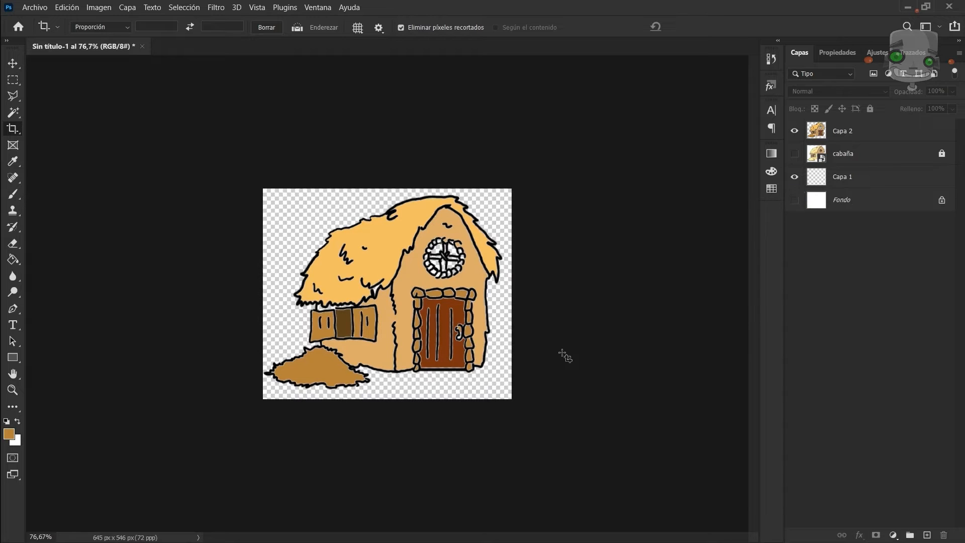
Save the cropped hut as a PNG named cabaña in the Escritorio folder, accepting the PNG options.
{"action": "key", "text": "ctrl+shift+s"}
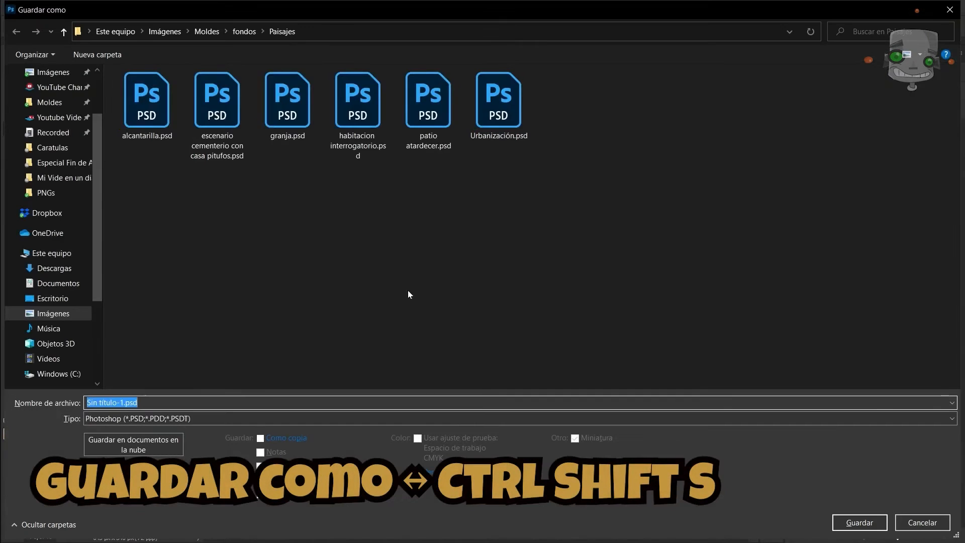
{"action": "scroll", "coordinate": [76, 150], "scroll_direction": "up", "scroll_amount": 2}
{"action": "left_click", "coordinate": [53, 97]}
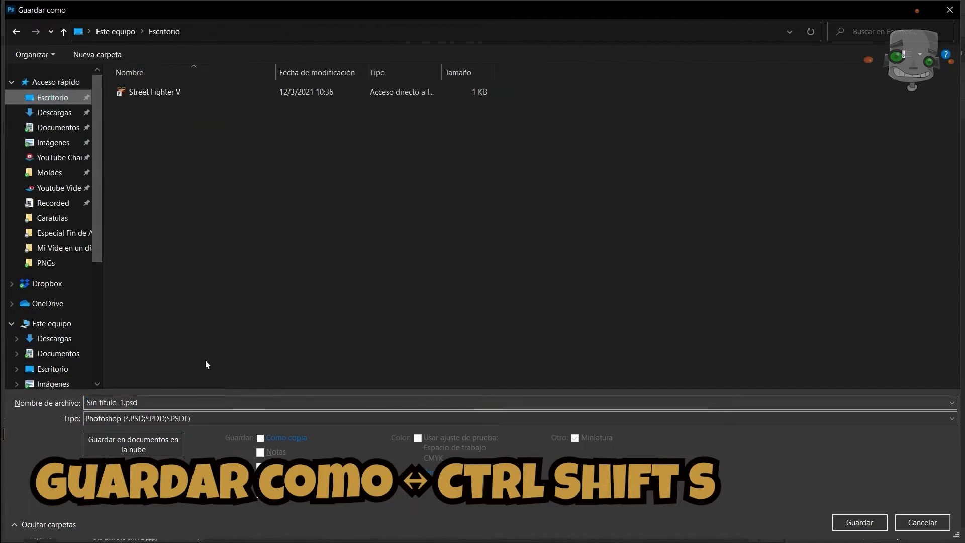
{"action": "left_click", "coordinate": [178, 419]}
{"action": "left_click", "coordinate": [174, 378]}
{"action": "left_click", "coordinate": [162, 402]}
{"action": "type", "text": "cabaña"}
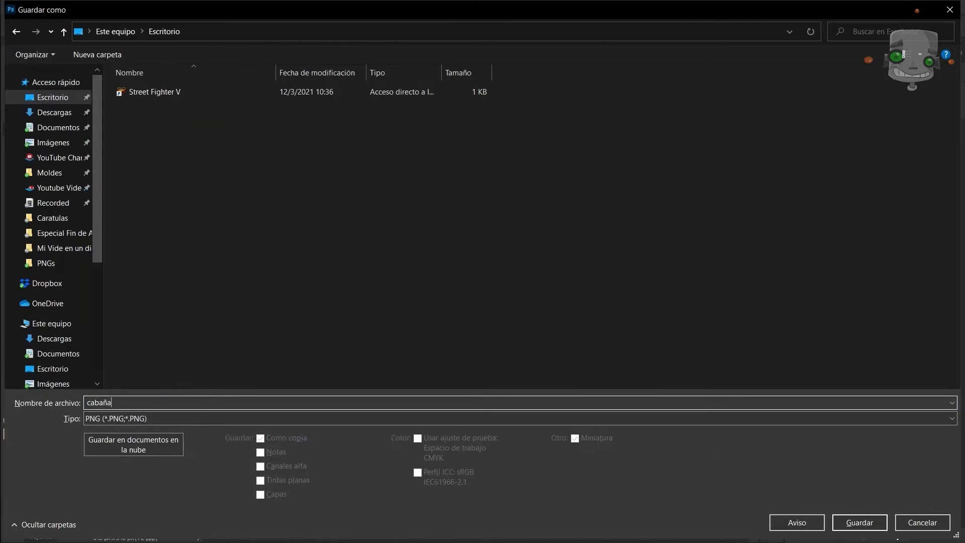
{"action": "key", "text": "Return"}
{"action": "left_click", "coordinate": [611, 161]}
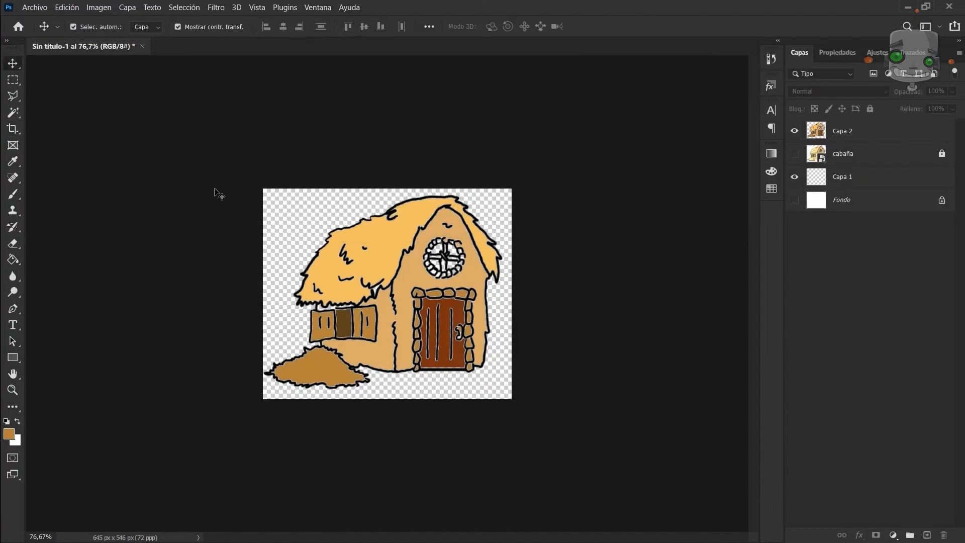
Open the exported cabaña.png from the desktop to check its transparent background, and return to Photoshop.
{"action": "key", "text": "super"}
{"action": "key", "text": "super+d"}
{"action": "double_click", "coordinate": [65, 159]}
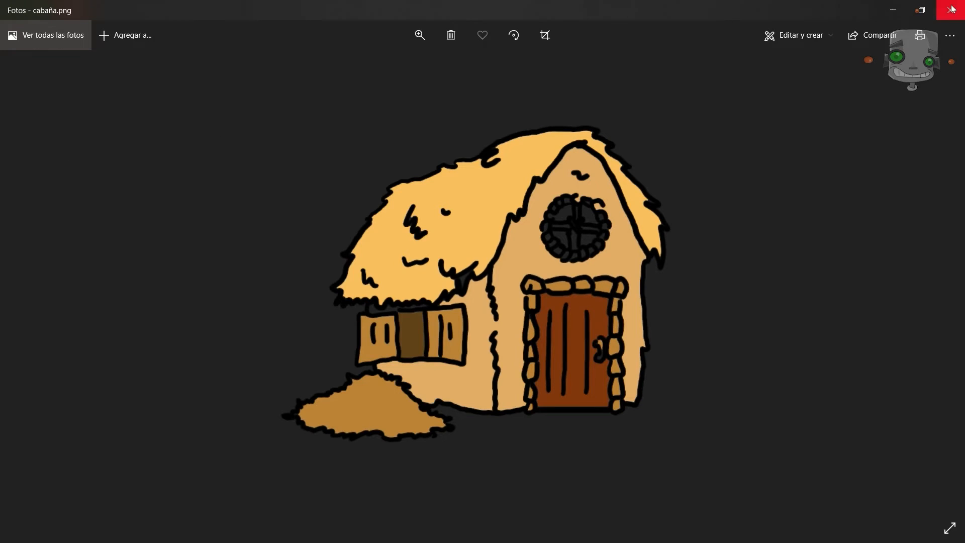
{"action": "left_click", "coordinate": [900, 10]}
{"action": "mouse_move", "coordinate": [1, 216]}
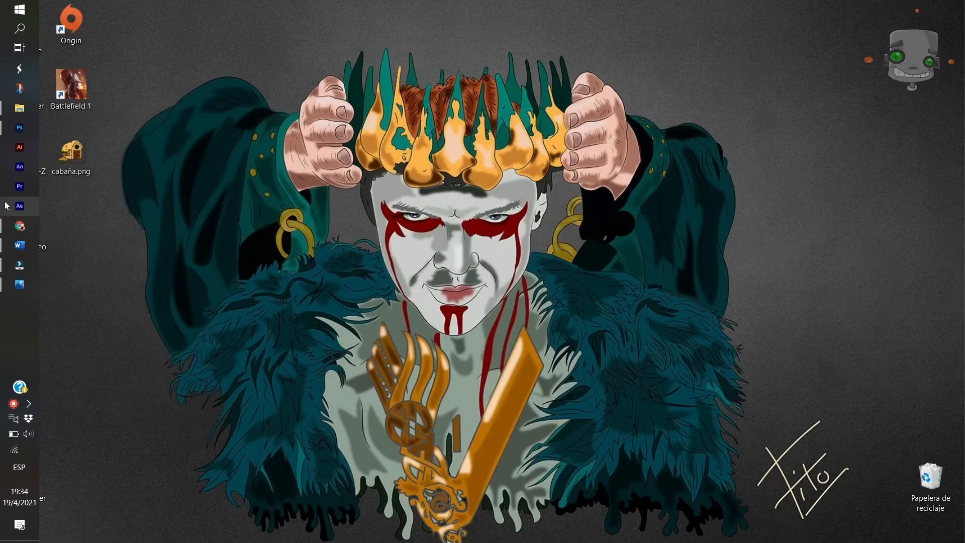
{"action": "left_click", "coordinate": [17, 126]}
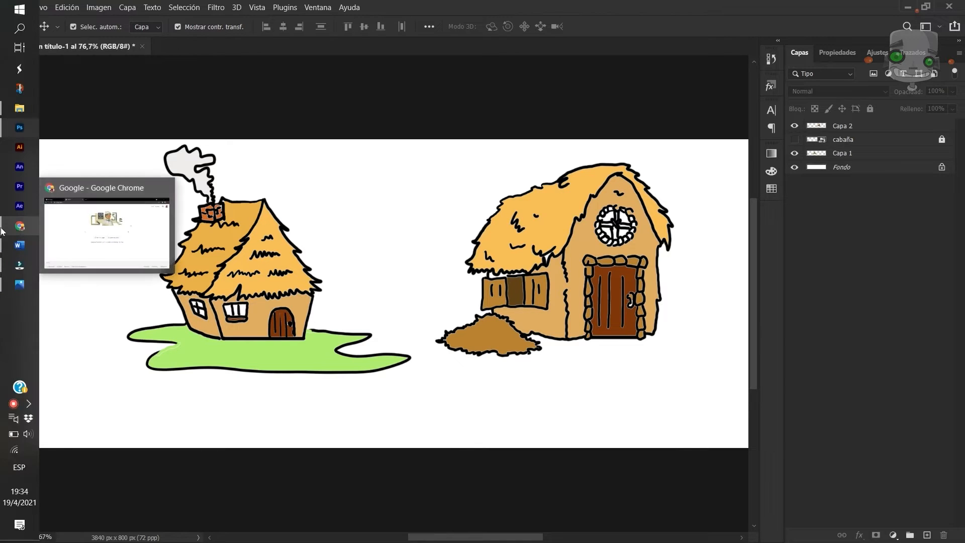
Switch to Chrome, search Google Images for "bosque dibujo" and open the cartoon mixed forest result.
{"action": "left_click", "coordinate": [3, 232]}
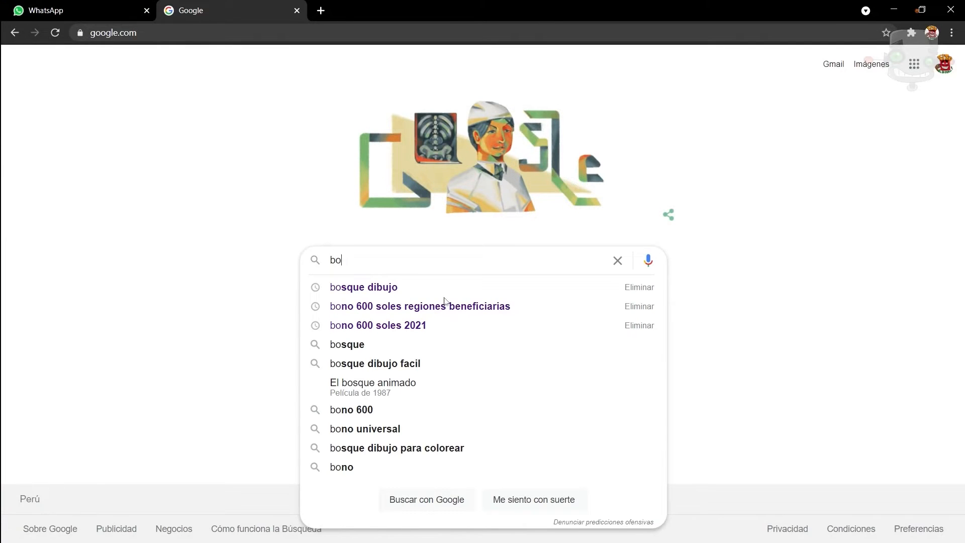
{"action": "key", "text": "Down"}
{"action": "key", "text": "Return"}
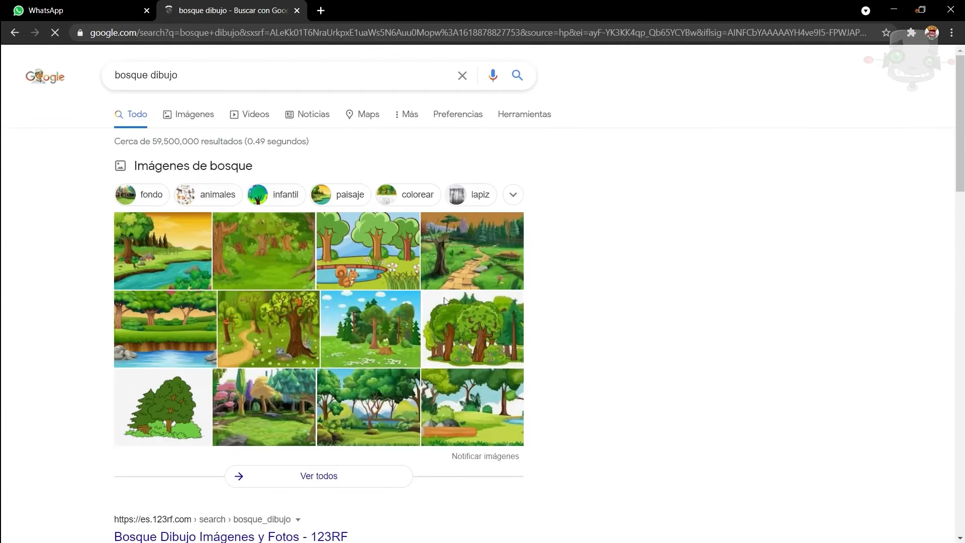
{"action": "left_click", "coordinate": [211, 115]}
{"action": "left_click", "coordinate": [104, 145]}
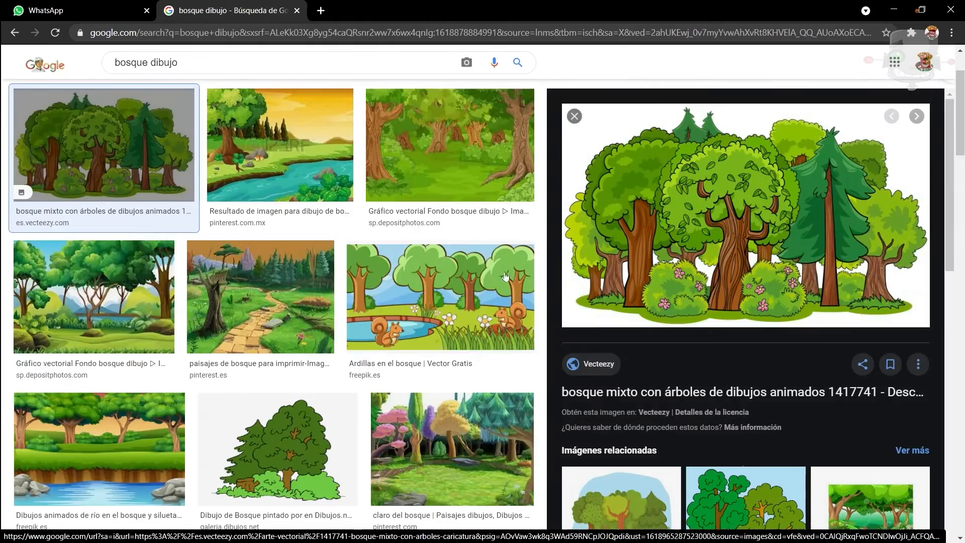
Save the mixed forest picture as mixed-forest-with-trees-cartoon-vector.jpg in the Escritorio folder.
{"action": "right_click", "coordinate": [710, 231]}
{"action": "left_click", "coordinate": [743, 374]}
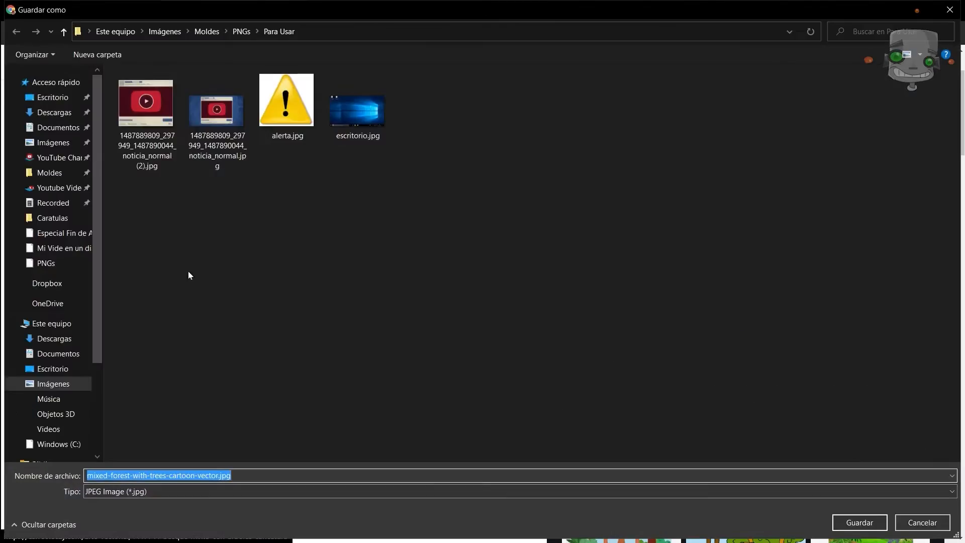
{"action": "left_click", "coordinate": [47, 95]}
{"action": "left_click", "coordinate": [860, 521]}
Filter the image results by color to transparent pictures only.
{"action": "scroll", "coordinate": [583, 384], "scroll_direction": "up", "scroll_amount": 2}
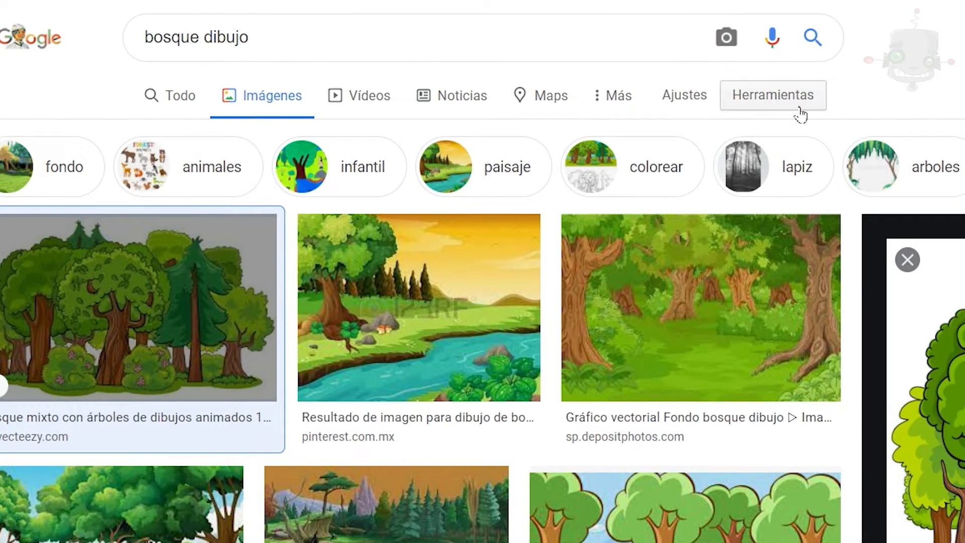
{"action": "left_click", "coordinate": [800, 115]}
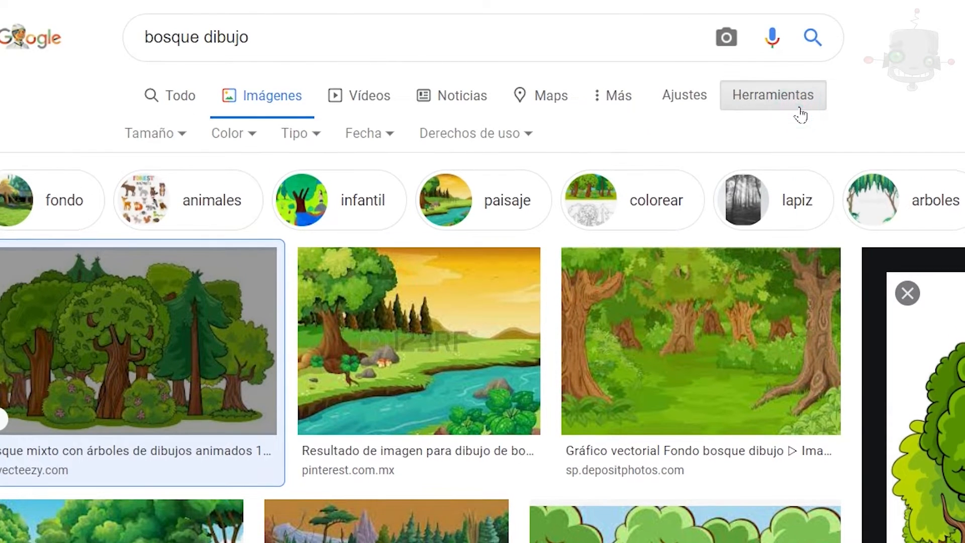
{"action": "left_click", "coordinate": [252, 140]}
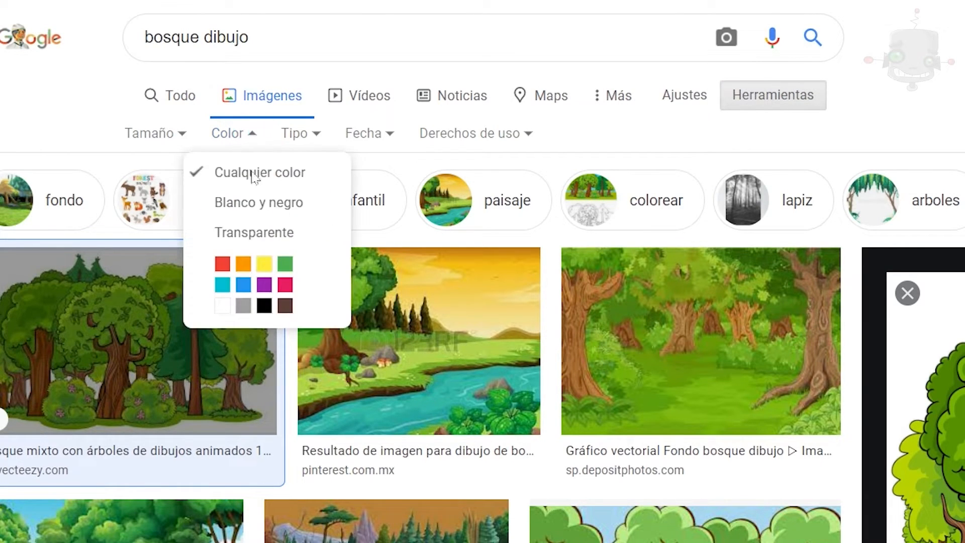
{"action": "left_click", "coordinate": [254, 233]}
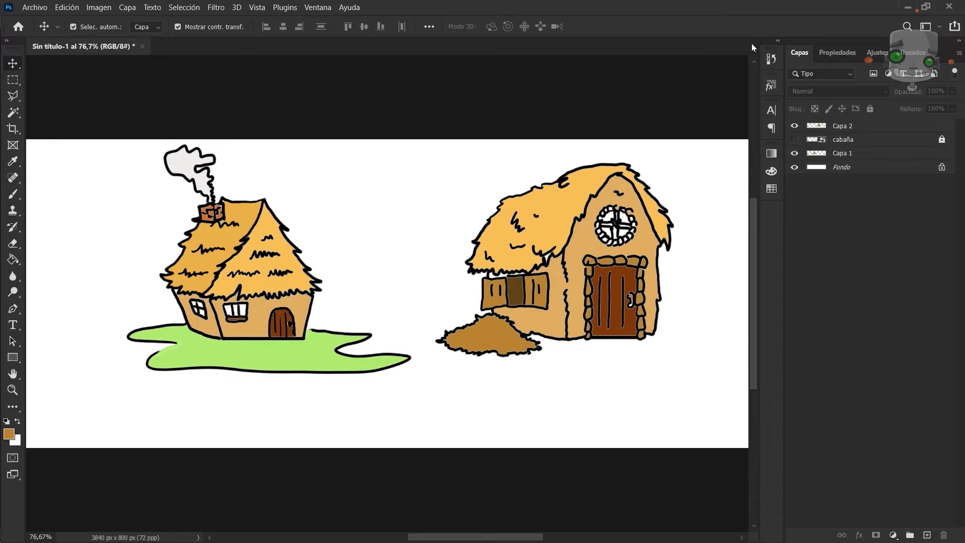
Back in Photoshop, place the mixed-forest JPG as an embedded element, enlarge it and position it over the straw hut.
{"action": "left_click", "coordinate": [34, 7]}
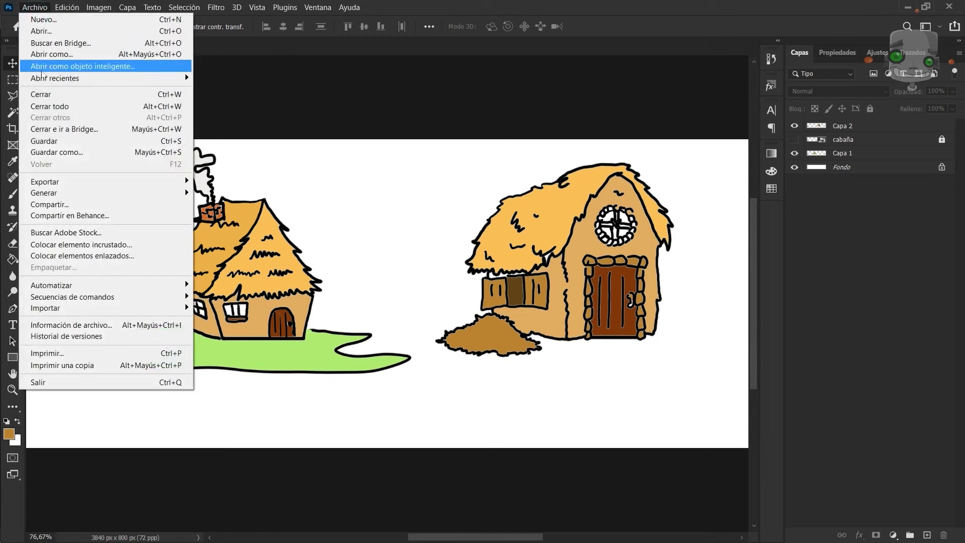
{"action": "left_click", "coordinate": [152, 246]}
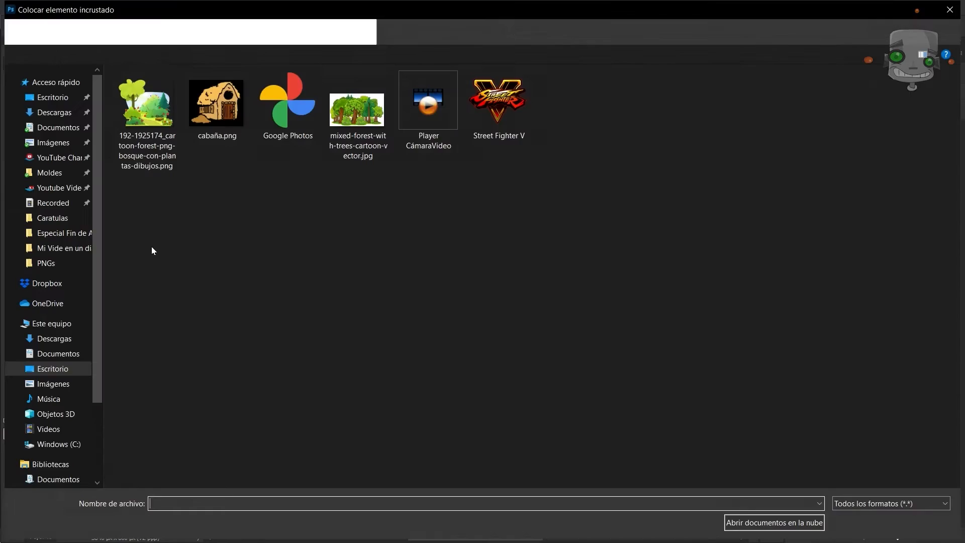
{"action": "key", "text": "Escape"}
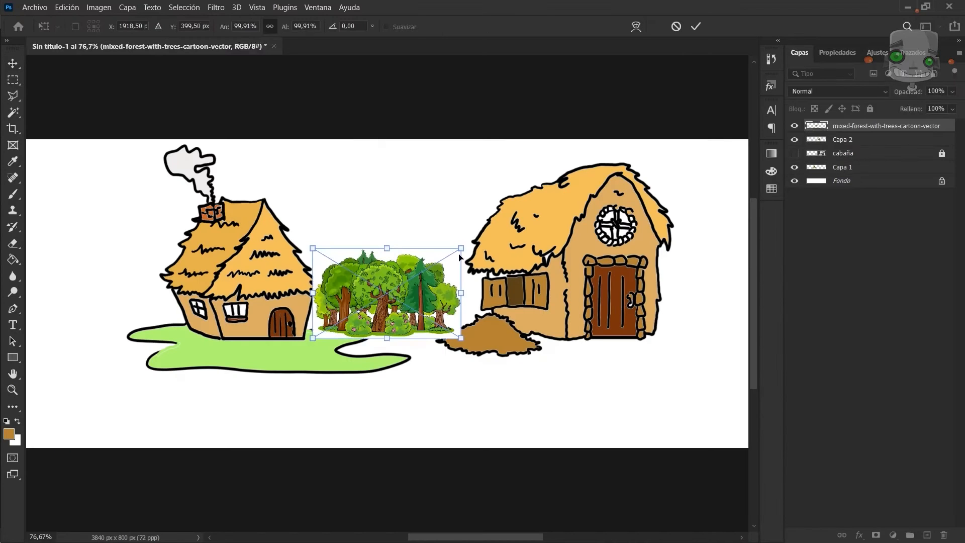
{"action": "left_click_drag", "start_coordinate": [463, 248], "coordinate": [520, 212]}
{"action": "left_click_drag", "start_coordinate": [455, 267], "coordinate": [613, 265]}
{"action": "key", "text": "Return"}
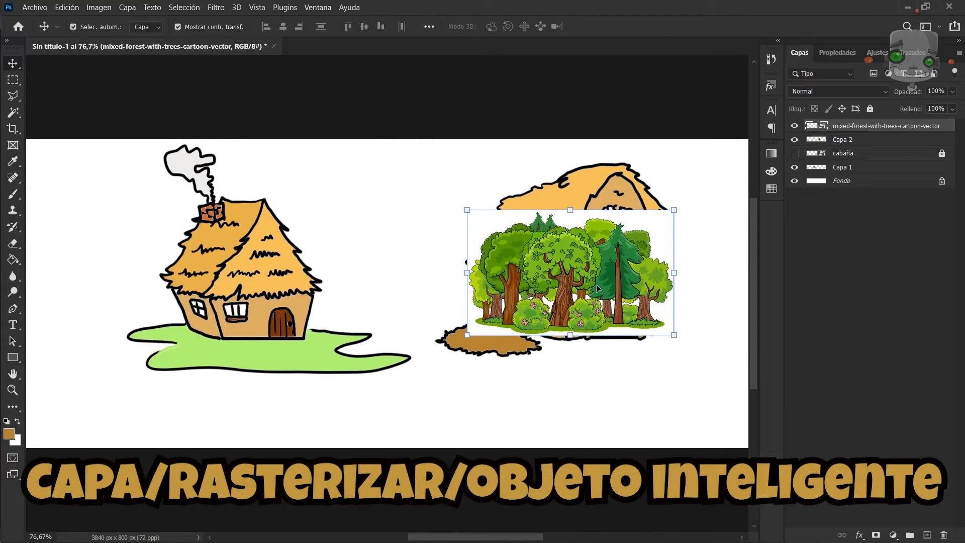
Rasterize the forest smart object, and remove the white background around the trees with the Magic Wand.
{"action": "left_click", "coordinate": [129, 7]}
{"action": "mouse_move", "coordinate": [171, 255]}
{"action": "left_click", "coordinate": [352, 297]}
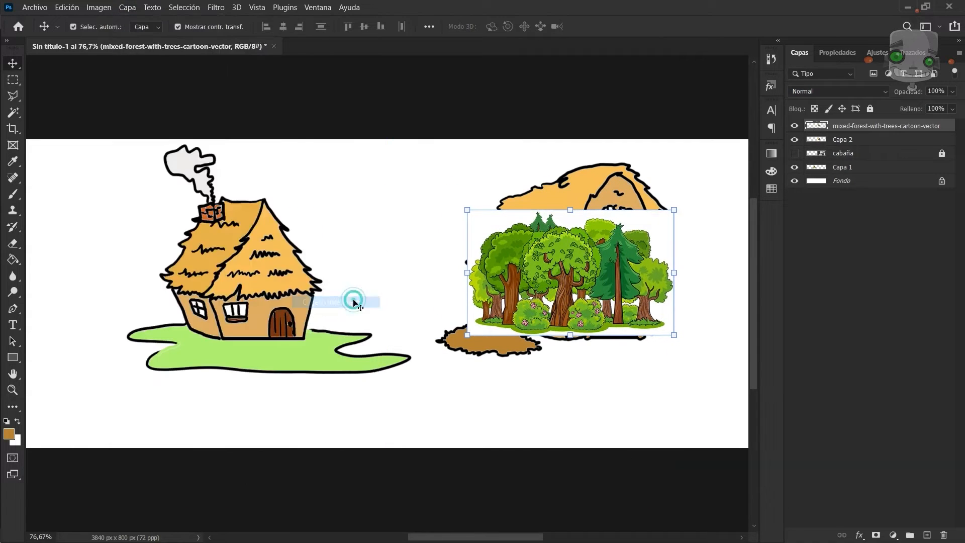
{"action": "key", "text": "w"}
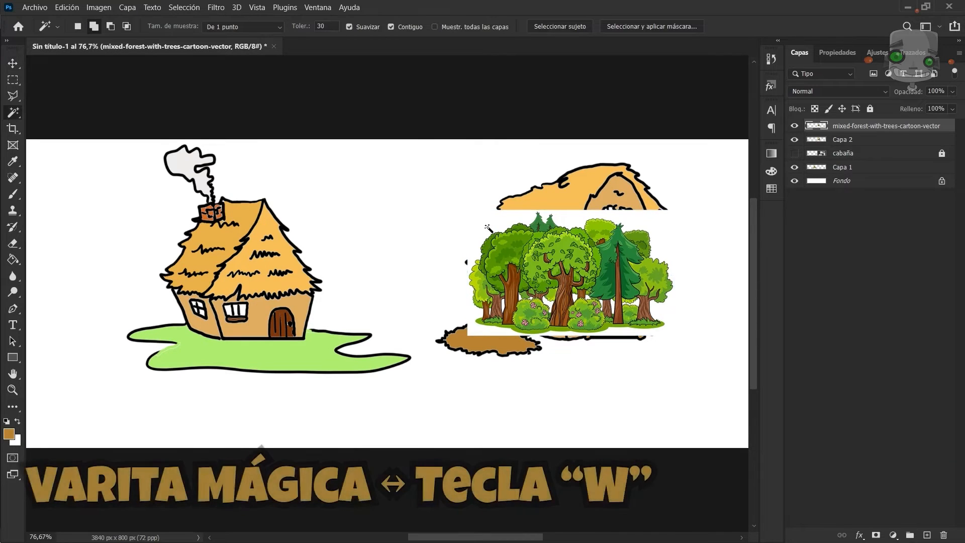
{"action": "left_click", "coordinate": [487, 231]}
{"action": "key", "text": "Delete"}
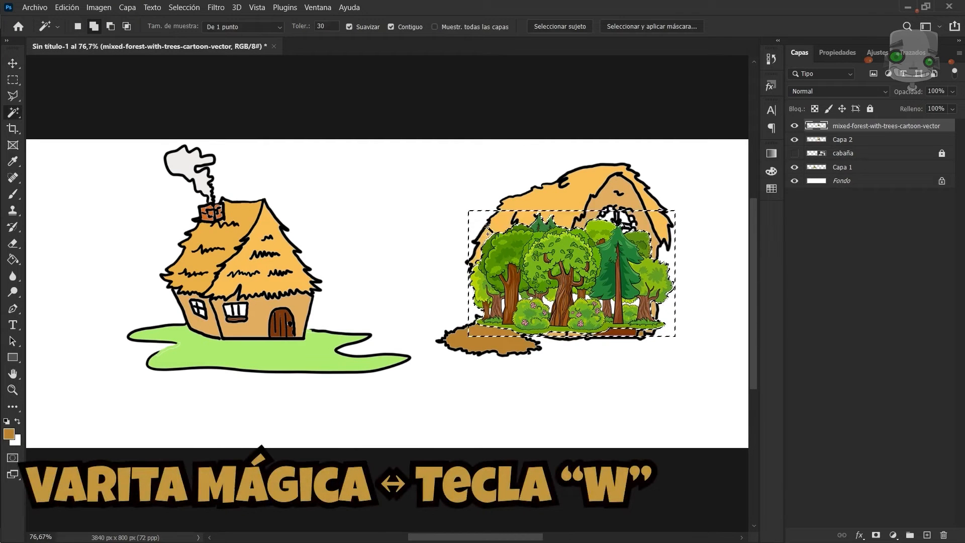
{"action": "key", "text": "ctrl+d"}
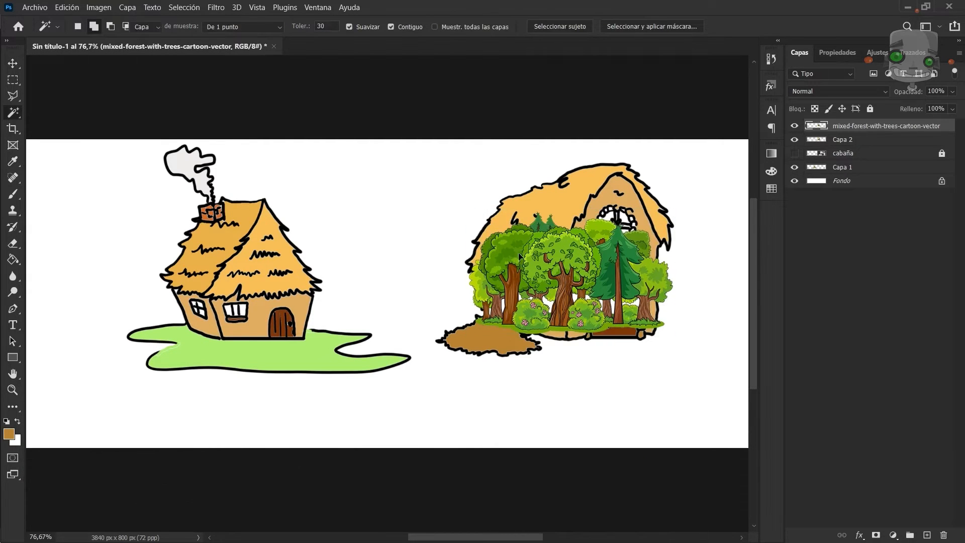
Delete the remaining white gaps between the forest's tree trunks with the Magic Wand and clear the selection.
{"action": "key", "text": "v"}
{"action": "left_click_drag", "start_coordinate": [524, 281], "coordinate": [296, 254]}
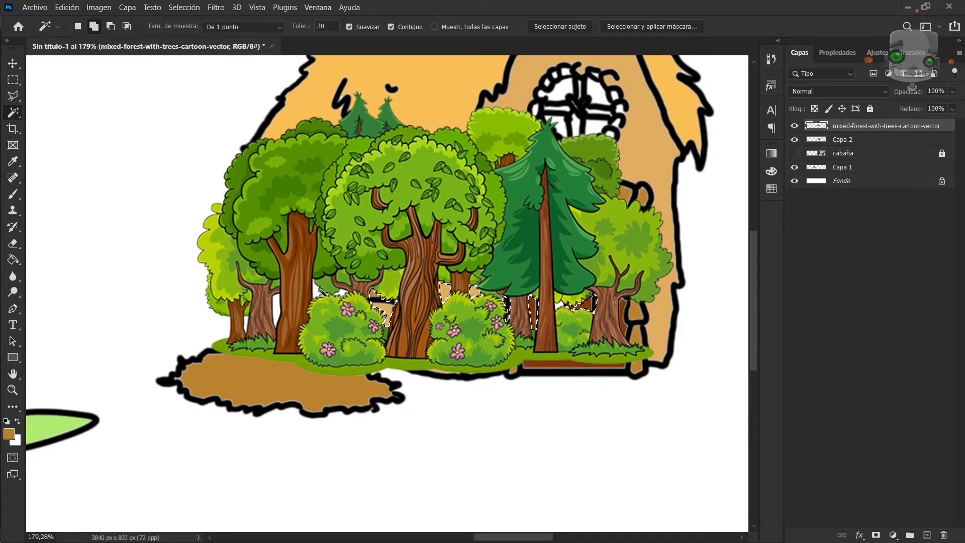
{"action": "left_click", "coordinate": [321, 297]}
{"action": "left_click", "coordinate": [275, 318]}
{"action": "key", "text": "Delete"}
{"action": "key", "text": "ctrl+d"}
Move the cut-out forest to the right side of the straw hut.
{"action": "scroll", "coordinate": [366, 297], "scroll_direction": "down", "scroll_amount": 4}
{"action": "key", "text": "v"}
{"action": "left_click_drag", "start_coordinate": [460, 272], "coordinate": [735, 260]}
{"action": "left_click", "coordinate": [34, 7]}
{"action": "left_click", "coordinate": [131, 282]}
{"action": "double_click", "coordinate": [146, 135]}
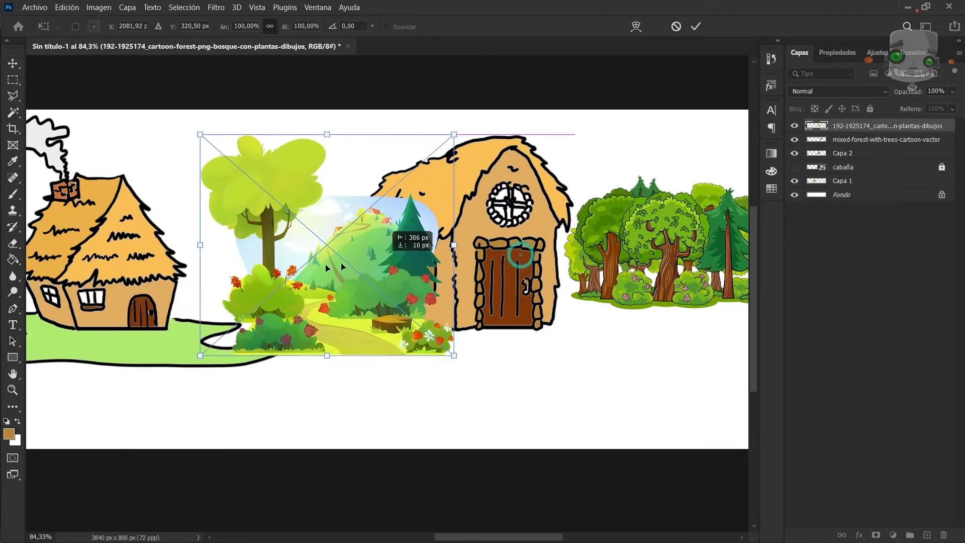
{"action": "left_click_drag", "start_coordinate": [328, 267], "coordinate": [354, 261]}
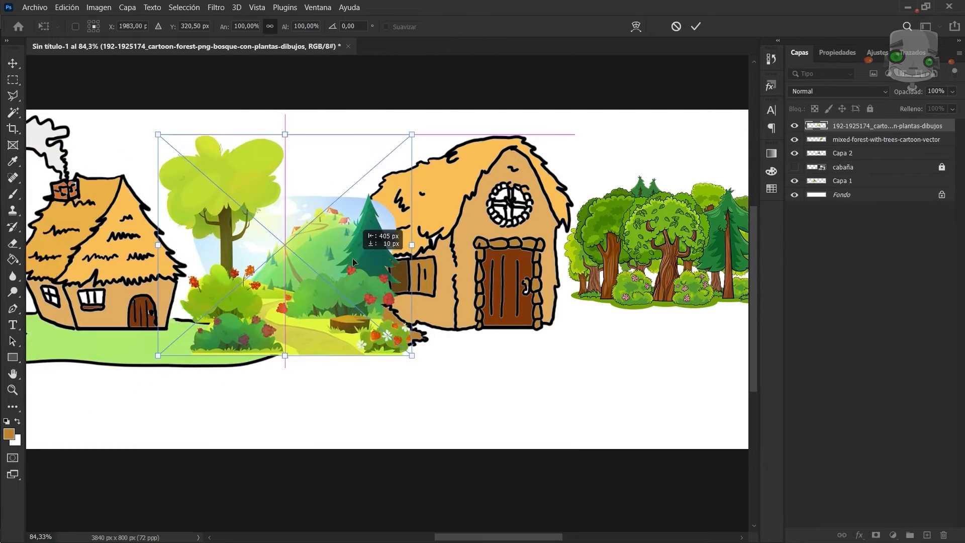
{"action": "left_click", "coordinate": [696, 26]}
{"action": "left_click", "coordinate": [601, 146]}
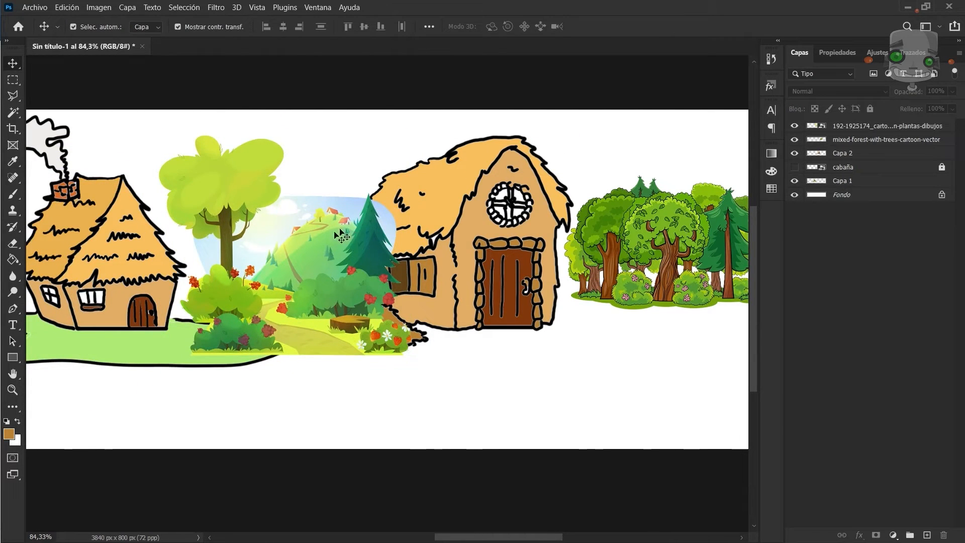
Shift both forest images closer to the straw hut and move their two layers below Capa 1, directly above Fondo.
{"action": "left_click_drag", "start_coordinate": [333, 274], "coordinate": [321, 264]}
{"action": "left_click_drag", "start_coordinate": [650, 260], "coordinate": [589, 285]}
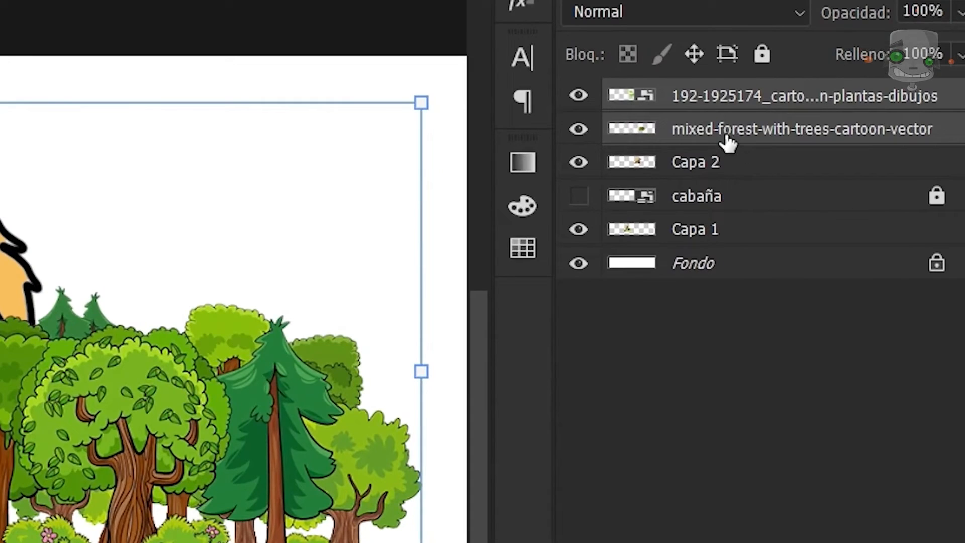
{"action": "left_click_drag", "start_coordinate": [720, 138], "coordinate": [731, 261]}
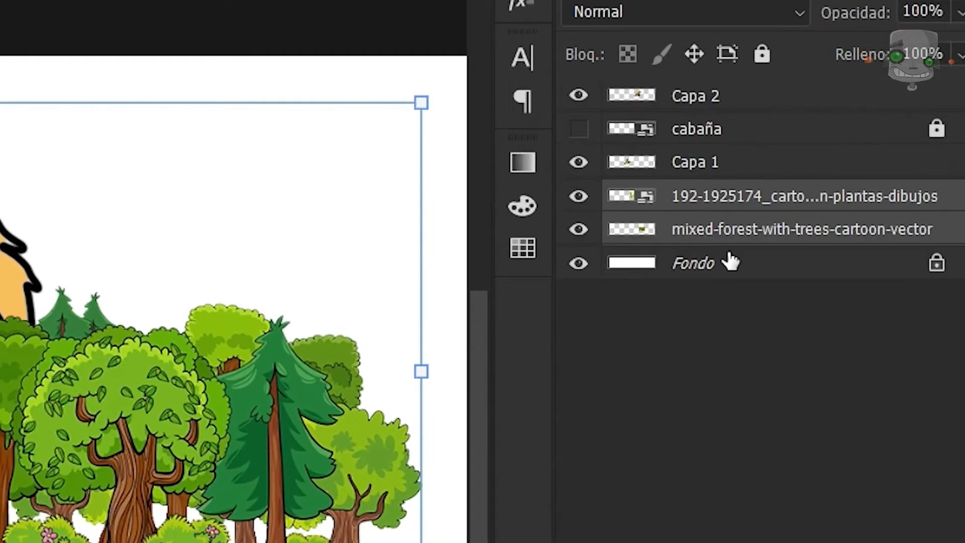
Show and unlock the cabaña reference layer and delete it.
{"action": "left_click", "coordinate": [782, 129]}
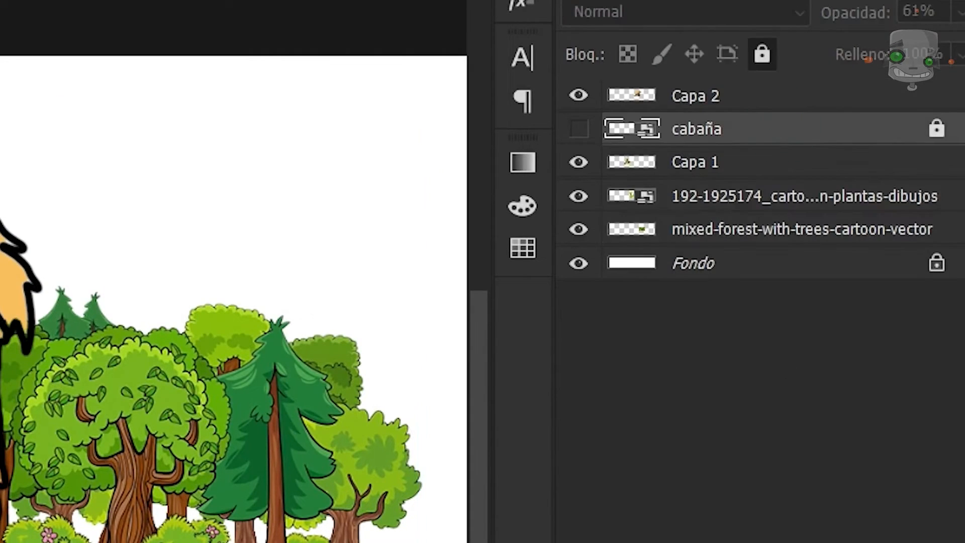
{"action": "left_click", "coordinate": [579, 129]}
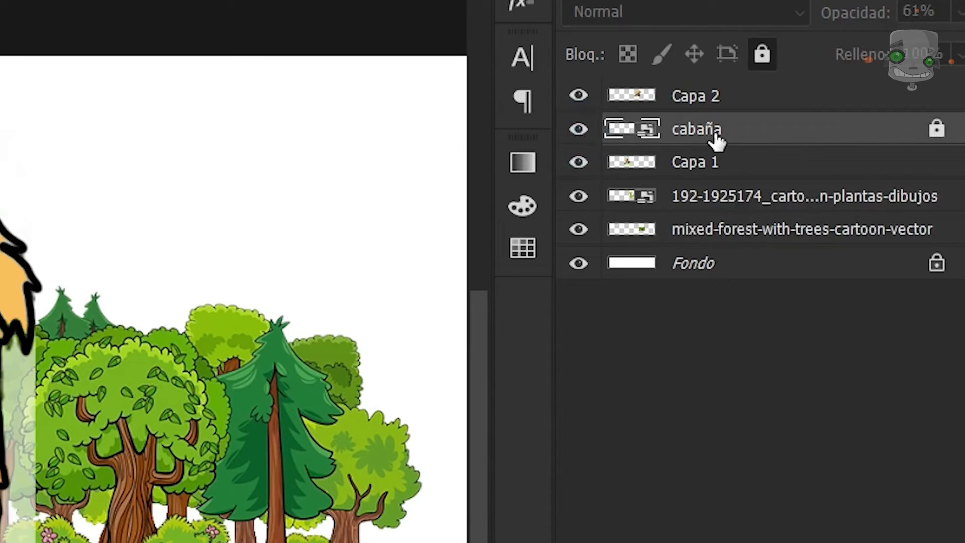
{"action": "left_click", "coordinate": [936, 129]}
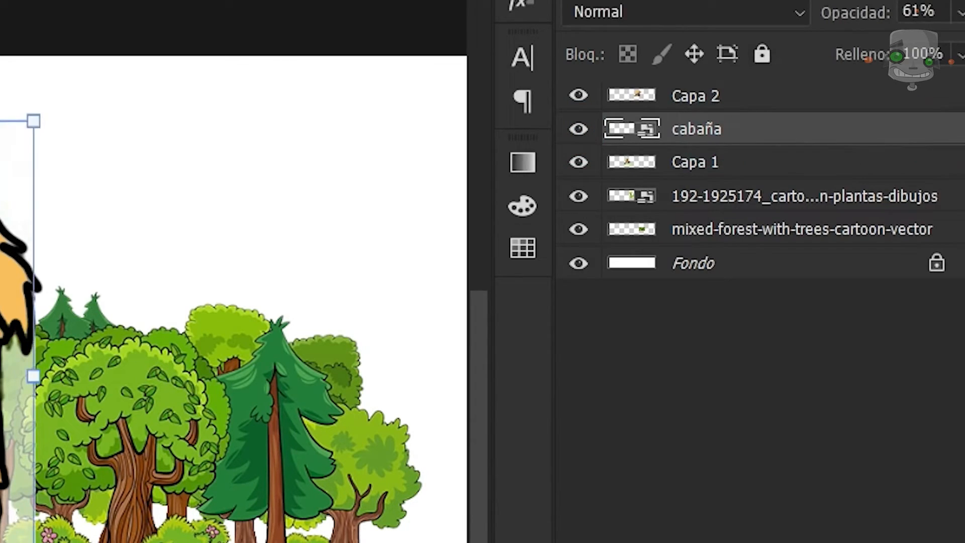
{"action": "key", "text": "Delete"}
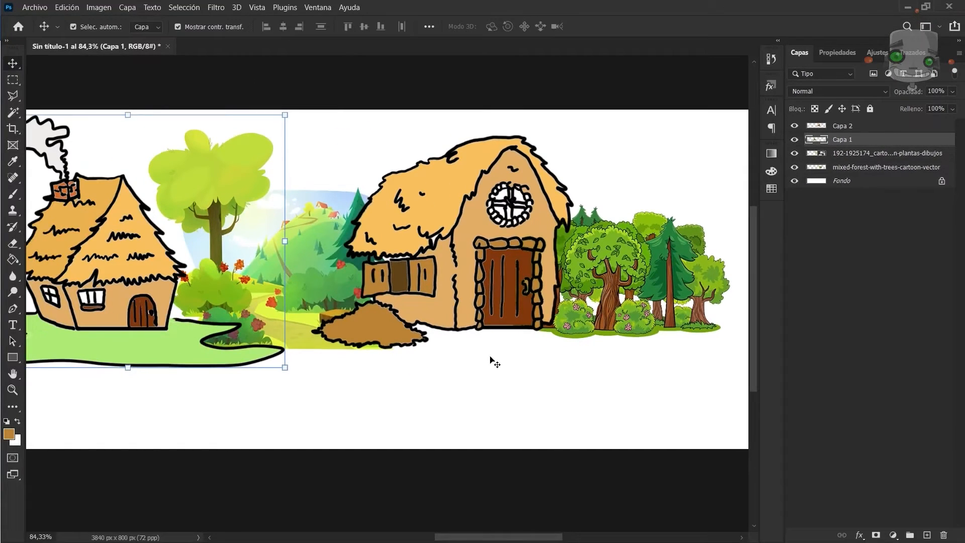
Adjust the straw hut's position and duplicate both forest images repeatedly so the trees span the full canvas width.
{"action": "left_click_drag", "start_coordinate": [471, 301], "coordinate": [461, 309]}
{"action": "scroll", "coordinate": [486, 320], "scroll_direction": "down", "scroll_amount": 5}
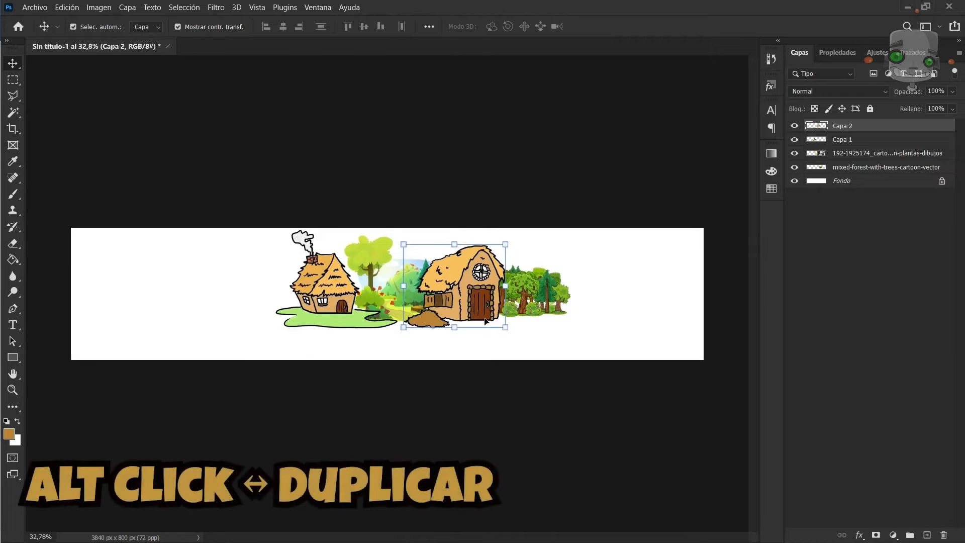
{"action": "left_click", "coordinate": [545, 296]}
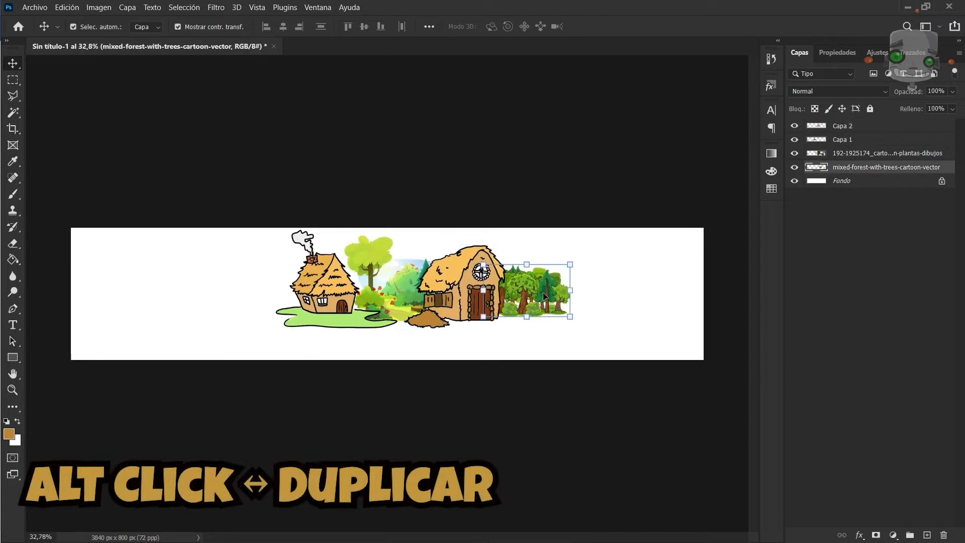
{"action": "left_click_drag", "start_coordinate": [555, 299], "coordinate": [683, 298]}
{"action": "left_click_drag", "start_coordinate": [392, 284], "coordinate": [594, 280]}
{"action": "left_click_drag", "start_coordinate": [533, 299], "coordinate": [307, 289]}
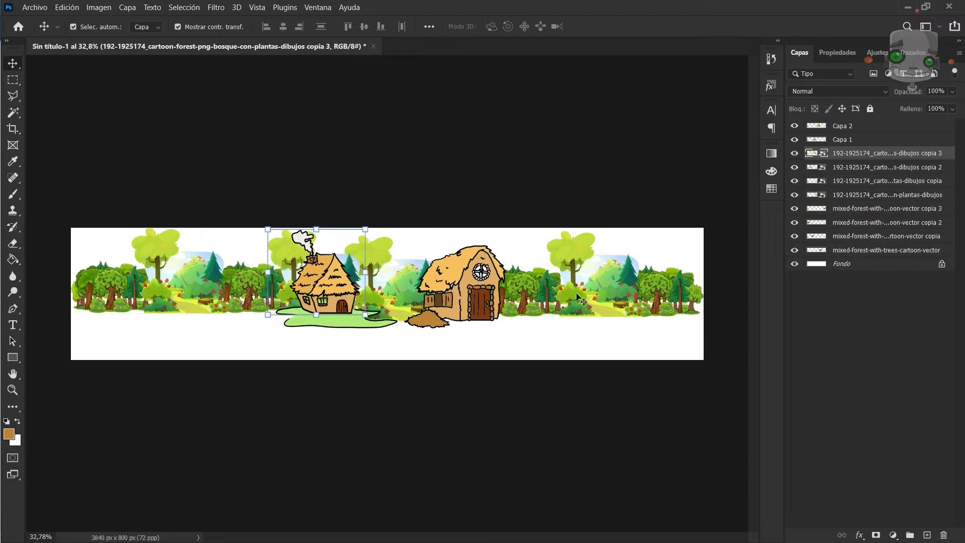
{"action": "left_click_drag", "start_coordinate": [589, 296], "coordinate": [450, 292]}
{"action": "left_click", "coordinate": [535, 333]}
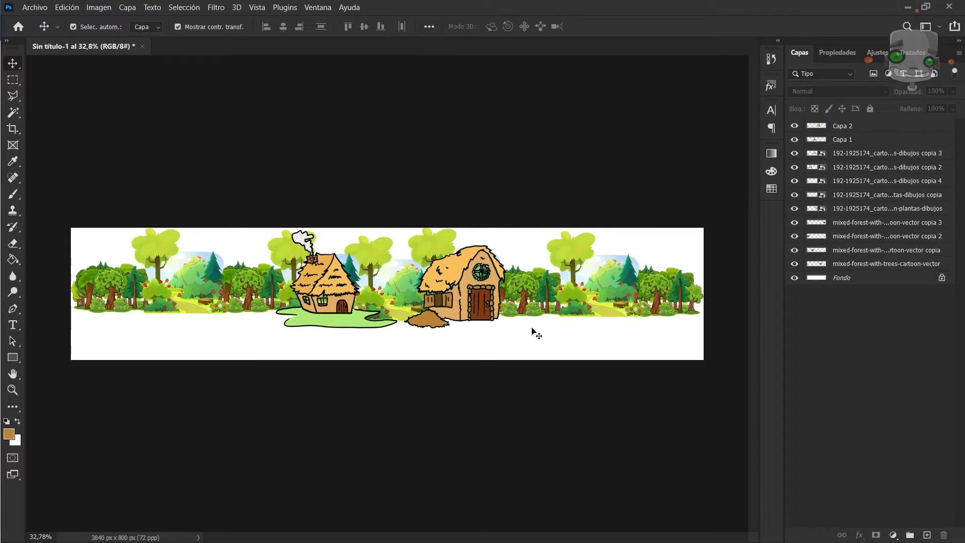
Merge all the forest image layers into one layer and rename it Arboles.
{"action": "left_click", "coordinate": [856, 156]}
{"action": "left_click", "coordinate": [895, 263], "text": "shift"}
{"action": "right_click", "coordinate": [894, 264]}
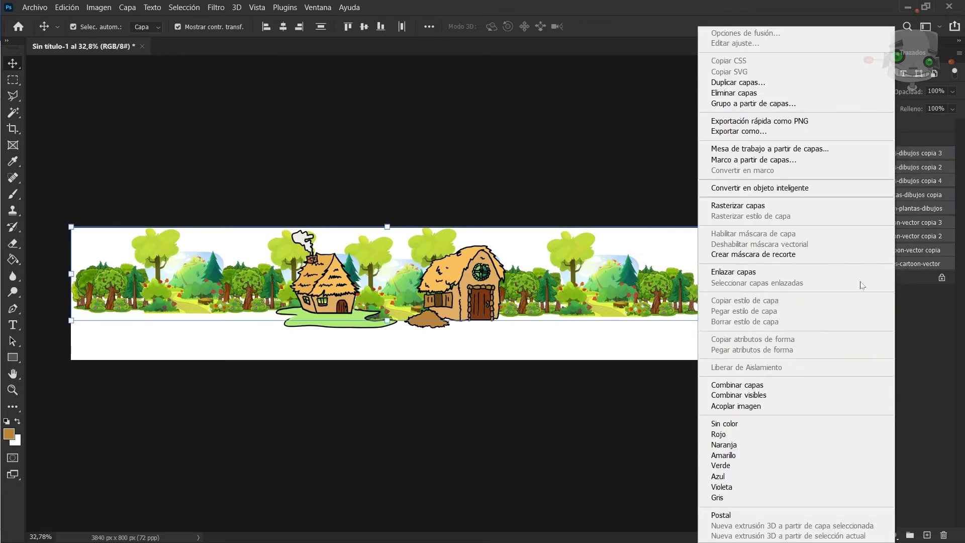
{"action": "left_click", "coordinate": [729, 391]}
{"action": "double_click", "coordinate": [844, 153]}
{"action": "type", "text": "Arboles"}
{"action": "key", "text": "Return"}
Duplicate the straw hut to the far left of the scene and the chimney house to the far right.
{"action": "left_click", "coordinate": [470, 297]}
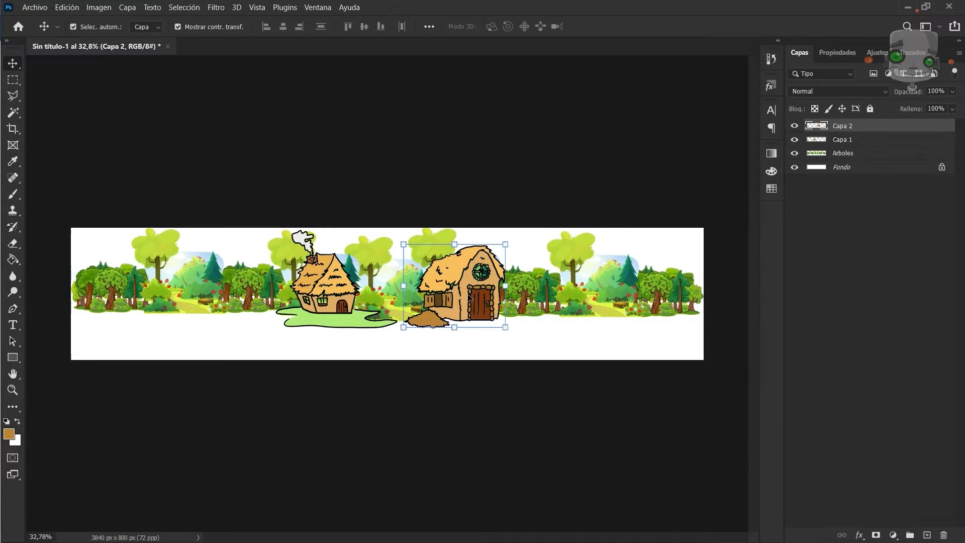
{"action": "left_click_drag", "start_coordinate": [471, 295], "coordinate": [170, 295]}
{"action": "left_click_drag", "start_coordinate": [328, 300], "coordinate": [654, 305]}
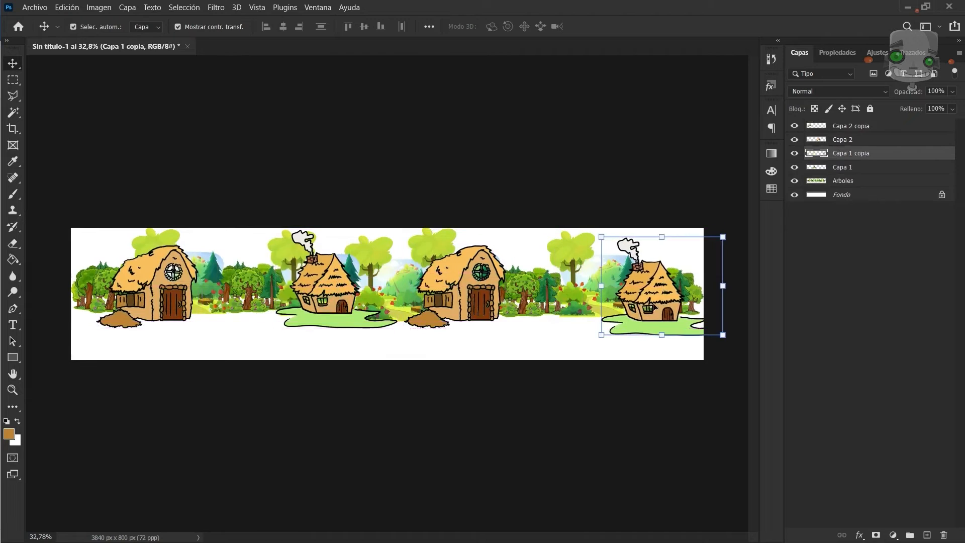
{"action": "left_click", "coordinate": [409, 402]}
Merge the four hut layers, Capa 2 copia through Capa 1, into one layer named Cabañas.
{"action": "left_click", "coordinate": [854, 126]}
{"action": "left_click", "coordinate": [858, 168], "text": "shift"}
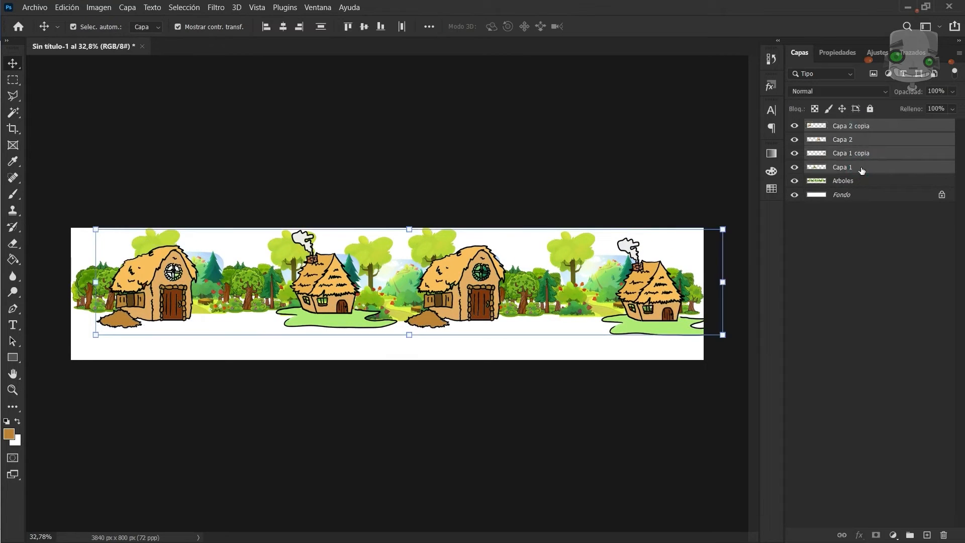
{"action": "right_click", "coordinate": [861, 168]}
{"action": "left_click", "coordinate": [708, 383]}
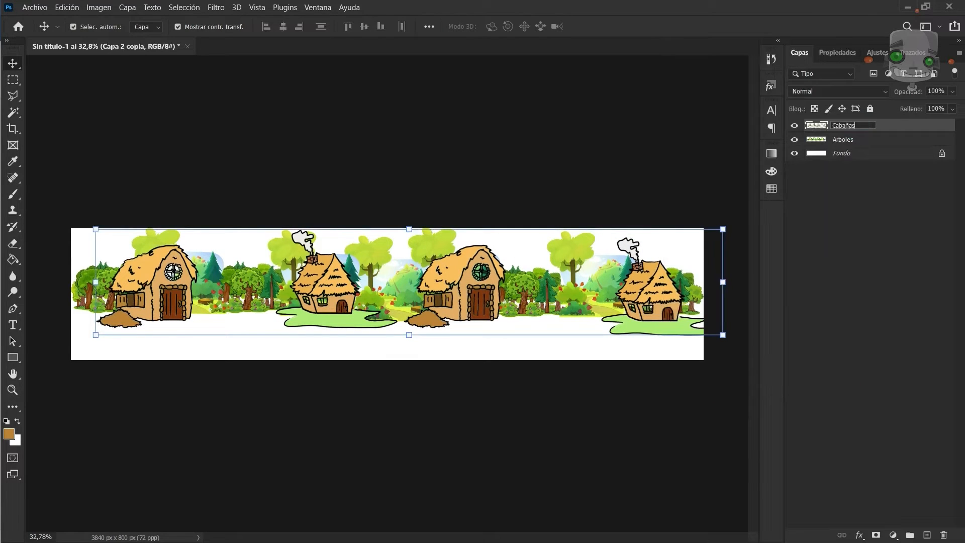
{"action": "left_click", "coordinate": [836, 236]}
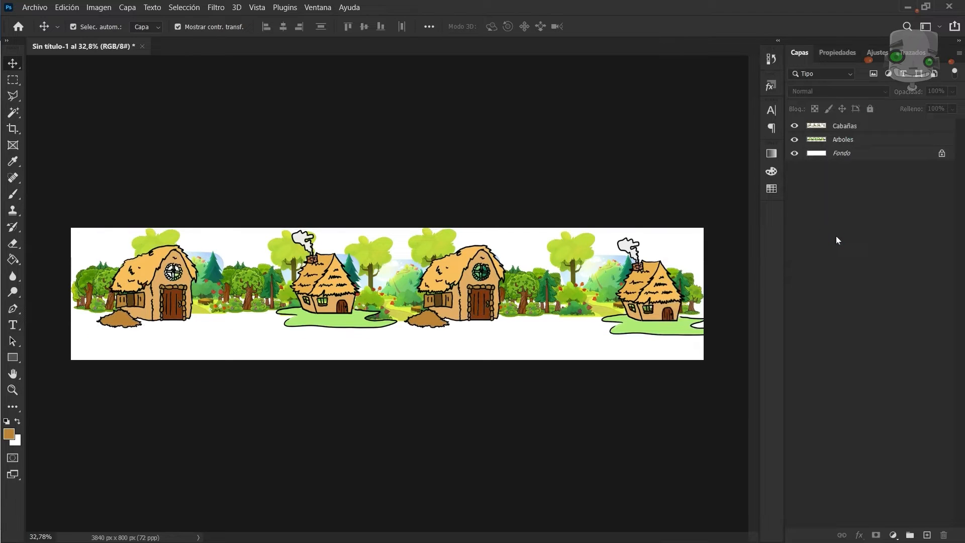
Create a new layer directly above Fondo and name it Cielo.
{"action": "left_click", "coordinate": [844, 153]}
{"action": "key", "text": "ctrl+shift+alt+n"}
{"action": "double_click", "coordinate": [842, 153]}
{"action": "type", "text": "Cielo"}
{"action": "key", "text": "Return"}
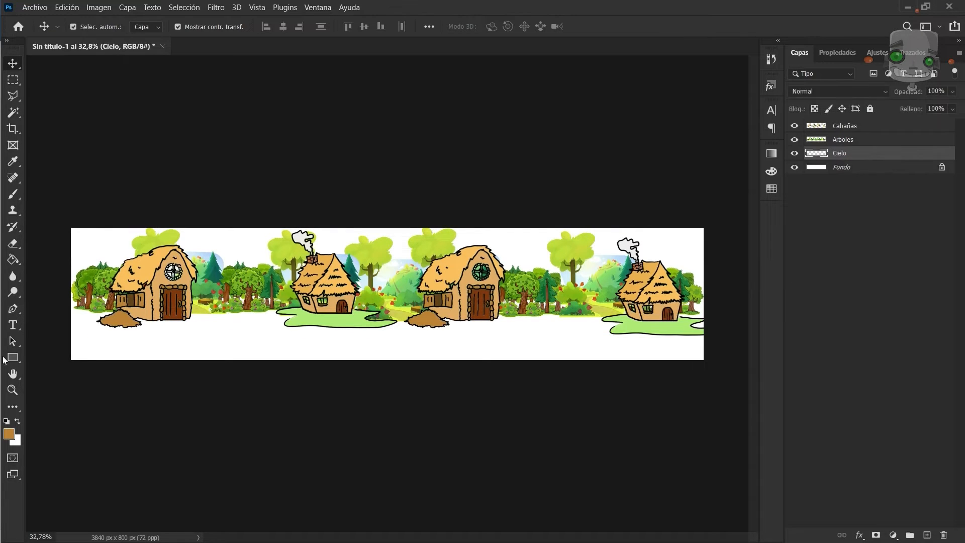
Draw a rectangle about 4022 x 631 px over the canvas's upper area and fill it with a light blue preset gradient.
{"action": "left_click", "coordinate": [10, 358]}
{"action": "left_click_drag", "start_coordinate": [55, 206], "coordinate": [716, 312]}
{"action": "left_click", "coordinate": [771, 154]}
{"action": "left_click", "coordinate": [647, 249]}
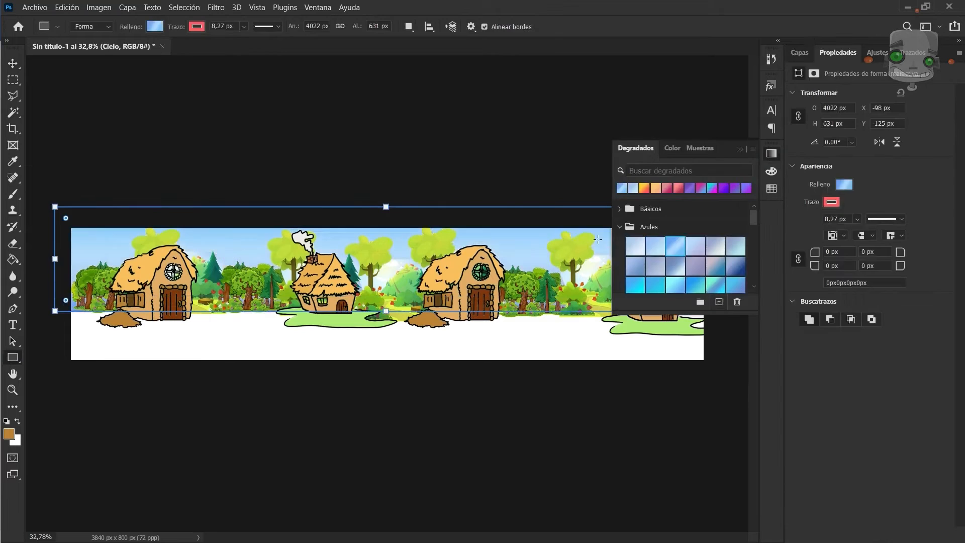
{"action": "key", "text": "v"}
{"action": "left_click", "coordinate": [798, 52]}
Create a new layer directly above Arboles and name it Piso.
{"action": "left_click", "coordinate": [843, 139]}
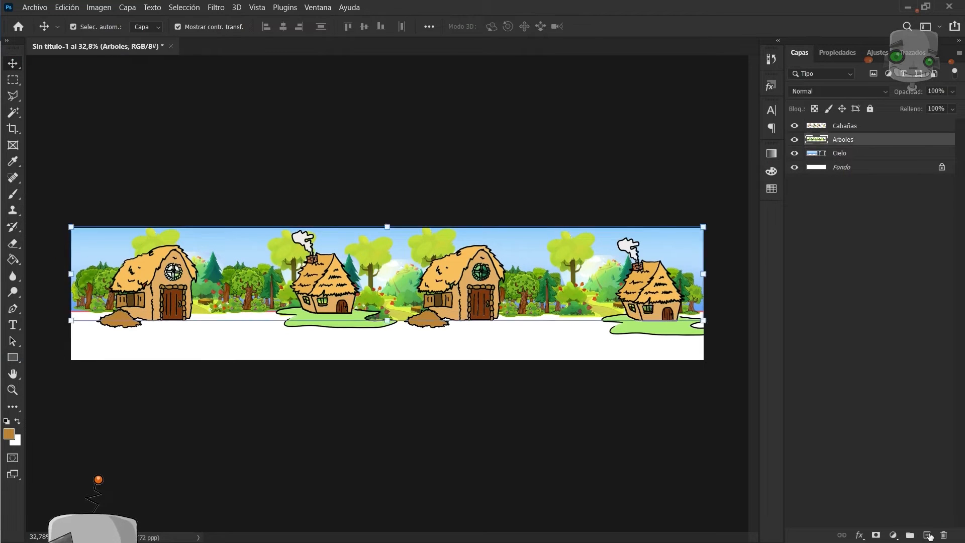
{"action": "left_click", "coordinate": [927, 534]}
{"action": "double_click", "coordinate": [843, 139]}
{"action": "type", "text": "Piso"}
{"action": "key", "text": "Return"}
Draw a rectangle about 4172 x 430 px over the canvas's lower half and fill it with a yellow-green preset gradient.
{"action": "left_click", "coordinate": [13, 357]}
{"action": "left_click_drag", "start_coordinate": [48, 292], "coordinate": [735, 363]}
{"action": "left_click", "coordinate": [772, 153]}
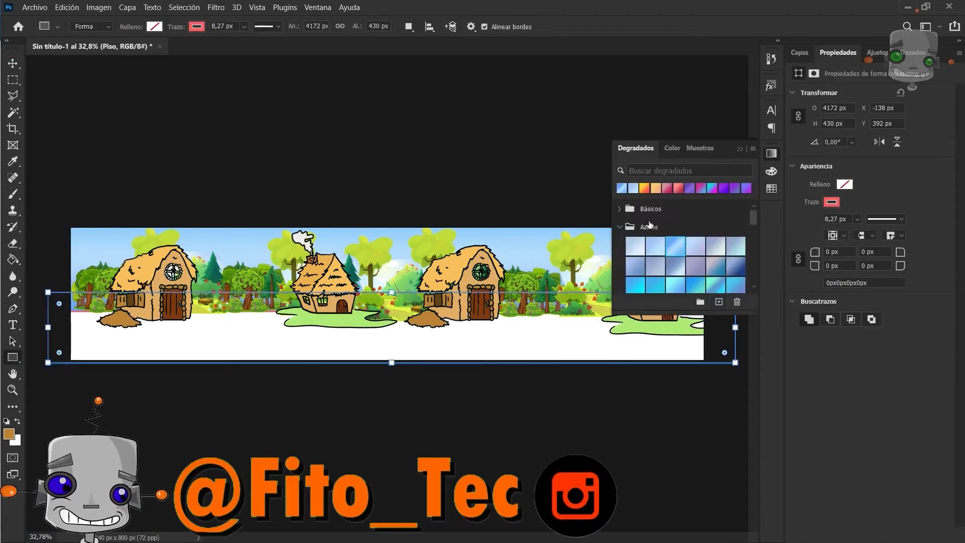
{"action": "left_click", "coordinate": [648, 225]}
{"action": "scroll", "coordinate": [643, 237], "scroll_direction": "down", "scroll_amount": 1}
{"action": "left_click", "coordinate": [641, 244]}
{"action": "scroll", "coordinate": [654, 244], "scroll_direction": "down", "scroll_amount": 2}
{"action": "left_click", "coordinate": [695, 240]}
{"action": "scroll", "coordinate": [625, 242], "scroll_direction": "down", "scroll_amount": 1}
{"action": "left_click", "coordinate": [620, 232]}
{"action": "left_click", "coordinate": [676, 241]}
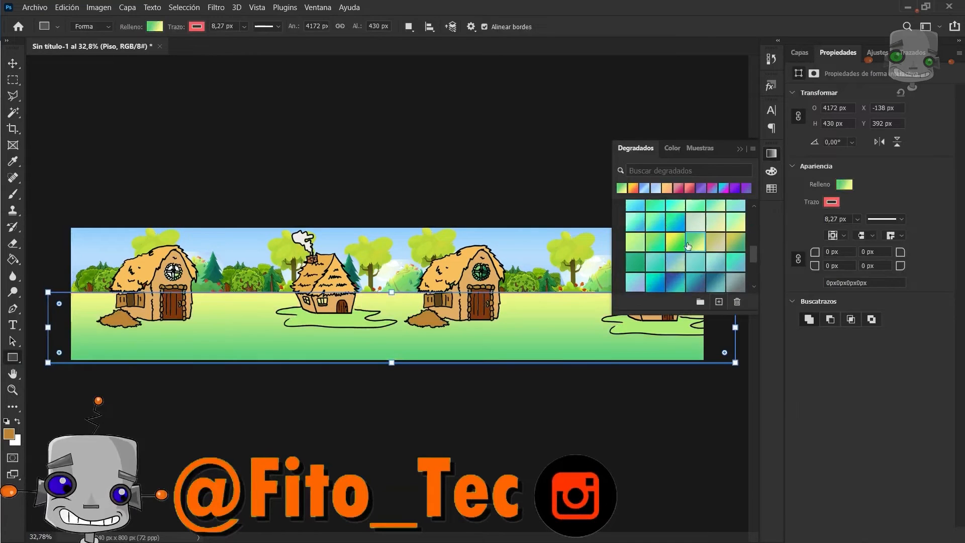
{"action": "key", "text": "v"}
{"action": "left_click", "coordinate": [694, 120]}
{"action": "left_click", "coordinate": [771, 154]}
Move the Piso layer below Arboles, directly above Cielo.
{"action": "left_click", "coordinate": [799, 53]}
{"action": "left_click_drag", "start_coordinate": [843, 139], "coordinate": [838, 159]}
{"action": "left_click", "coordinate": [594, 206]}
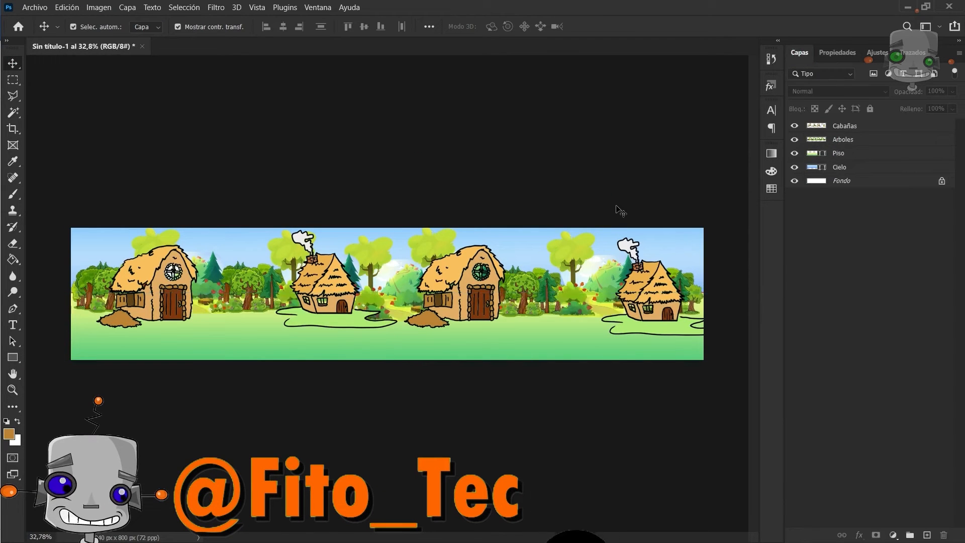
Switch to the browser and search Google Images for "arbustos dibujados", filtering the color to Transparente.
{"action": "key", "text": "super"}
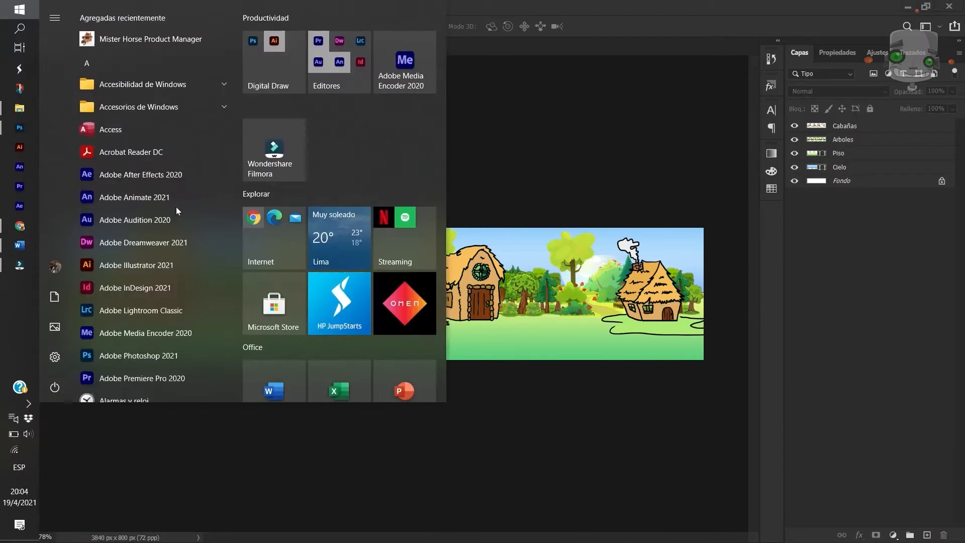
{"action": "left_click", "coordinate": [15, 211]}
{"action": "left_click_drag", "start_coordinate": [193, 63], "coordinate": [104, 65]}
{"action": "type", "text": "arbustos"}
{"action": "key", "text": "Return"}
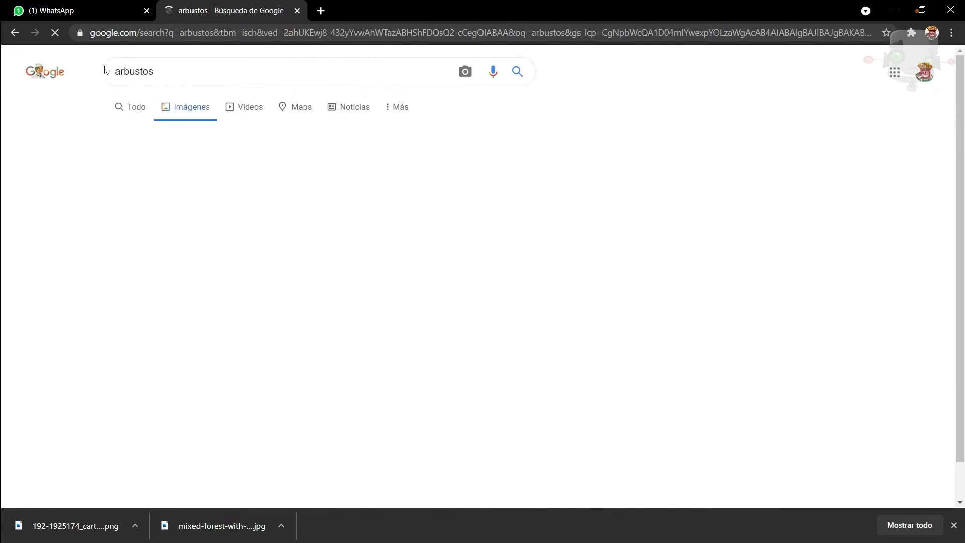
{"action": "type", "text": "dibujados"}
{"action": "key", "text": "Return"}
{"action": "left_click", "coordinate": [179, 130]}
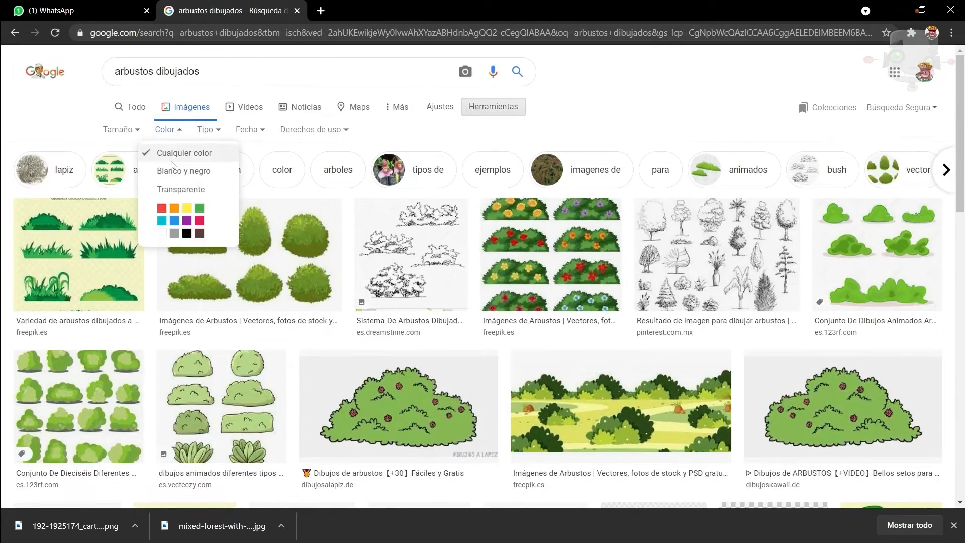
{"action": "left_click", "coordinate": [176, 188]}
Open the dark green Pixabay bush image and save it to Escritorio as plants-576277_960_720.png.
{"action": "left_click", "coordinate": [565, 279]}
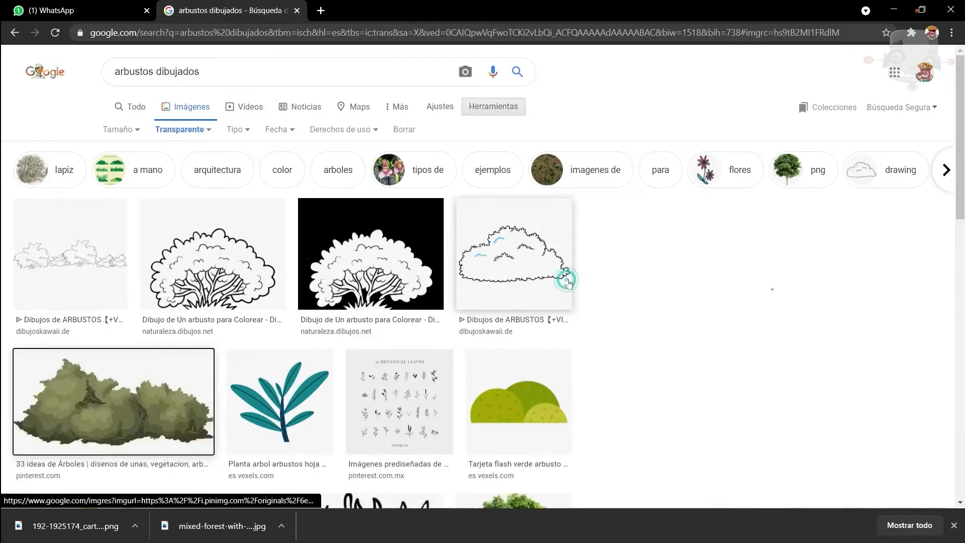
{"action": "left_click", "coordinate": [767, 407]}
{"action": "right_click", "coordinate": [679, 215]}
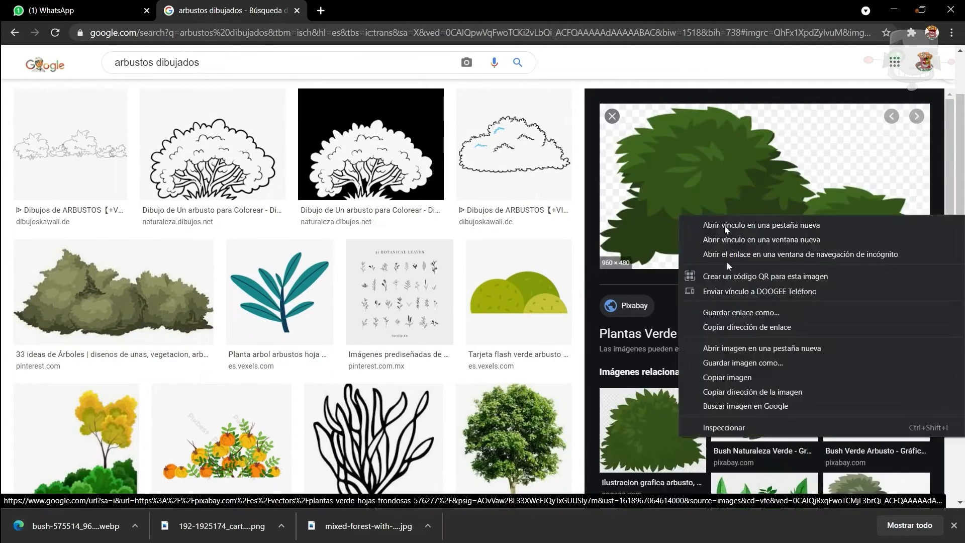
{"action": "left_click", "coordinate": [774, 363]}
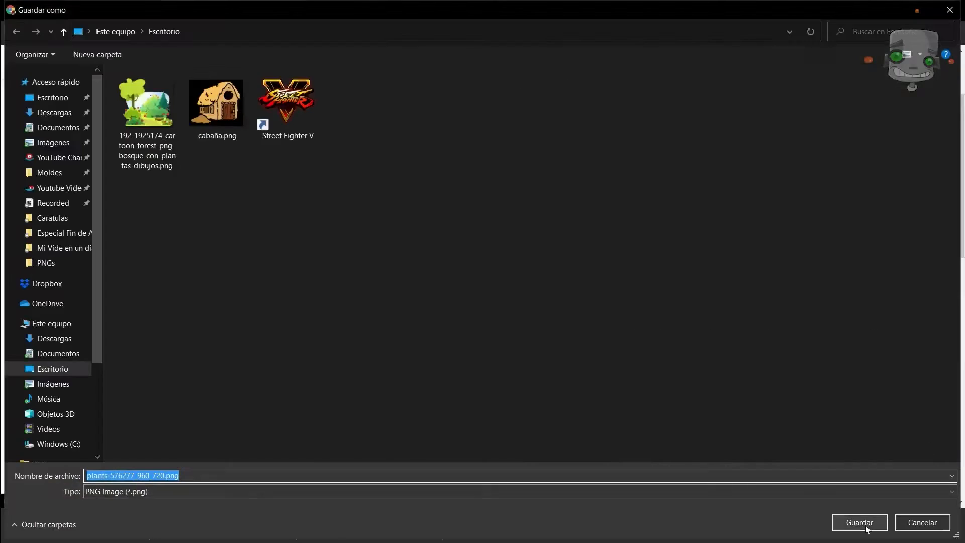
{"action": "left_click", "coordinate": [858, 523]}
Return to Photoshop and create a new layer named Arbustos above Cabañas.
{"action": "left_click", "coordinate": [15, 130]}
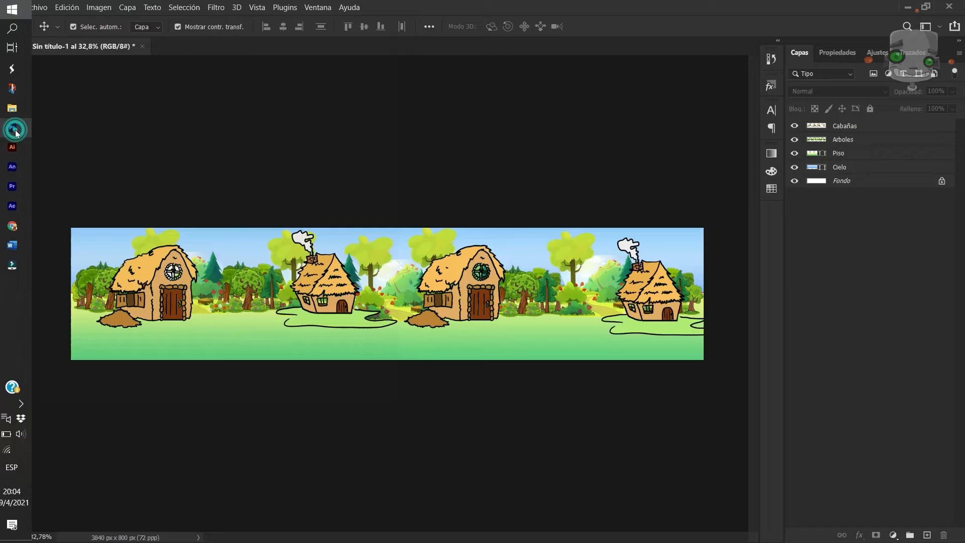
{"action": "left_click", "coordinate": [842, 129]}
{"action": "key", "text": "ctrl+shift+alt+n"}
{"action": "type", "text": "Arbustos"}
{"action": "key", "text": "Return"}
Place the plants-576277_960_720 PNG in the foreground by the first hut and duplicate it twice along the canvas's lower edge.
{"action": "left_click", "coordinate": [35, 8]}
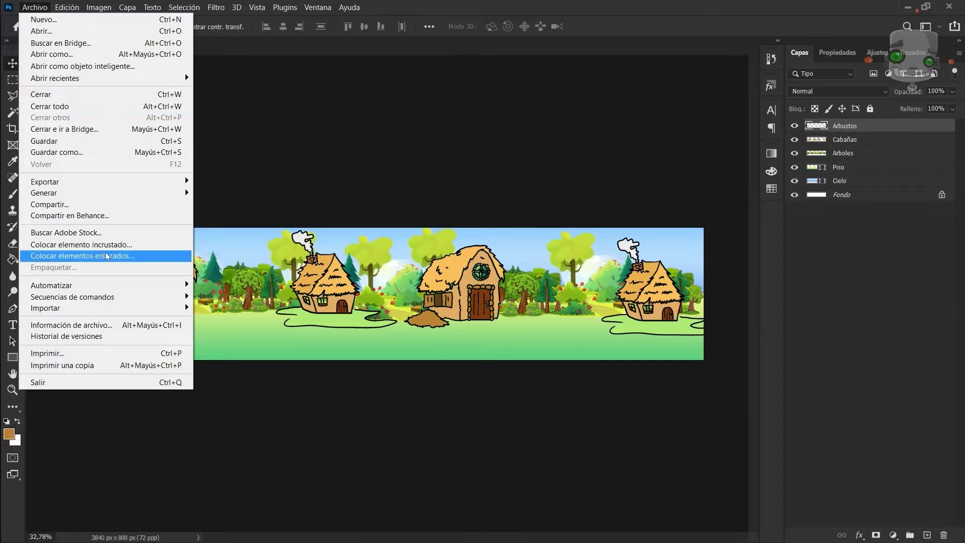
{"action": "left_click", "coordinate": [106, 256]}
{"action": "left_click", "coordinate": [505, 108]}
{"action": "double_click", "coordinate": [508, 150]}
{"action": "left_click_drag", "start_coordinate": [385, 272], "coordinate": [190, 328]}
{"action": "left_click", "coordinate": [690, 28]}
{"action": "left_click_drag", "start_coordinate": [175, 359], "coordinate": [679, 351]}
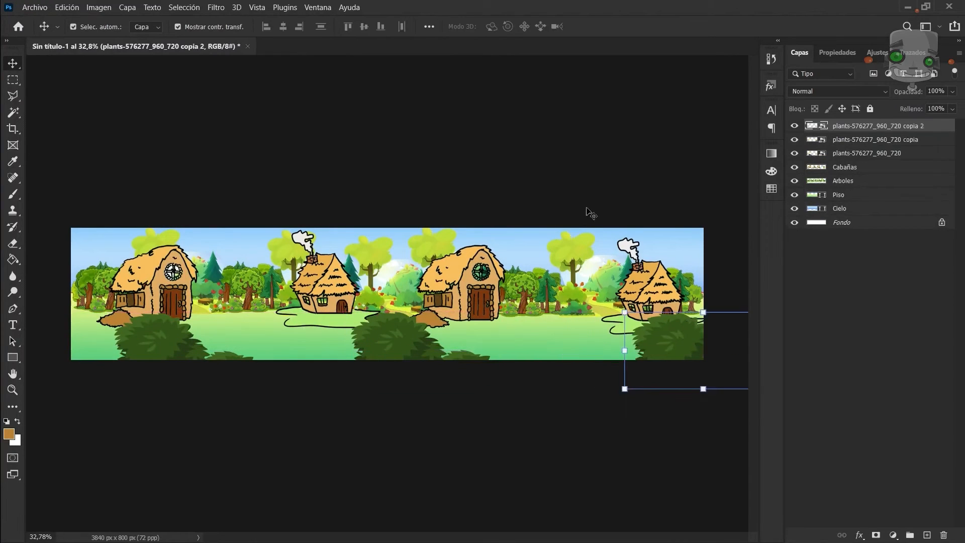
Merge the three plants-576277_960_720 layers into one layer and rename it Arbustos.
{"action": "left_click", "coordinate": [858, 154]}
{"action": "left_click", "coordinate": [858, 127], "text": "shift"}
{"action": "right_click", "coordinate": [853, 140]}
{"action": "left_click", "coordinate": [722, 385]}
{"action": "double_click", "coordinate": [876, 126]}
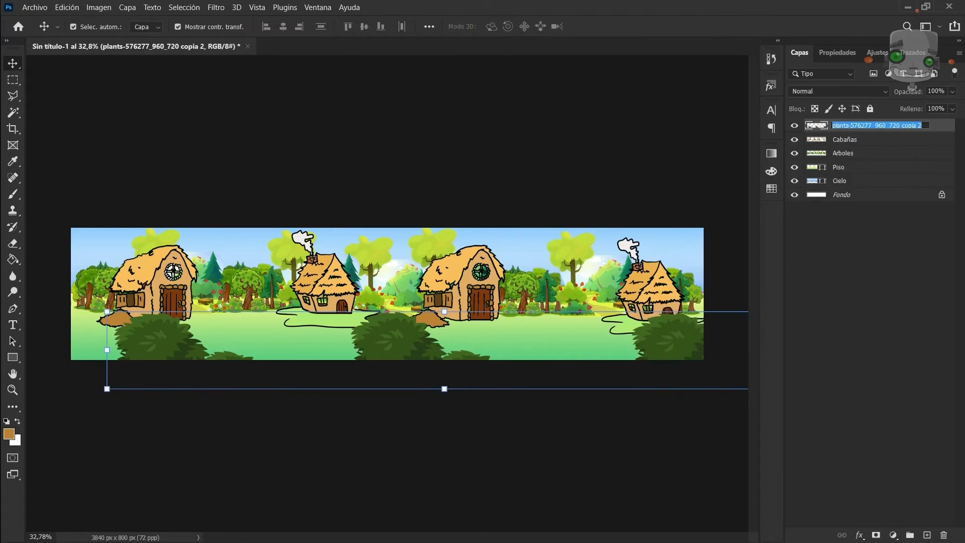
{"action": "type", "text": "Arbustos"}
{"action": "key", "text": "Return"}
{"action": "left_click", "coordinate": [855, 213]}
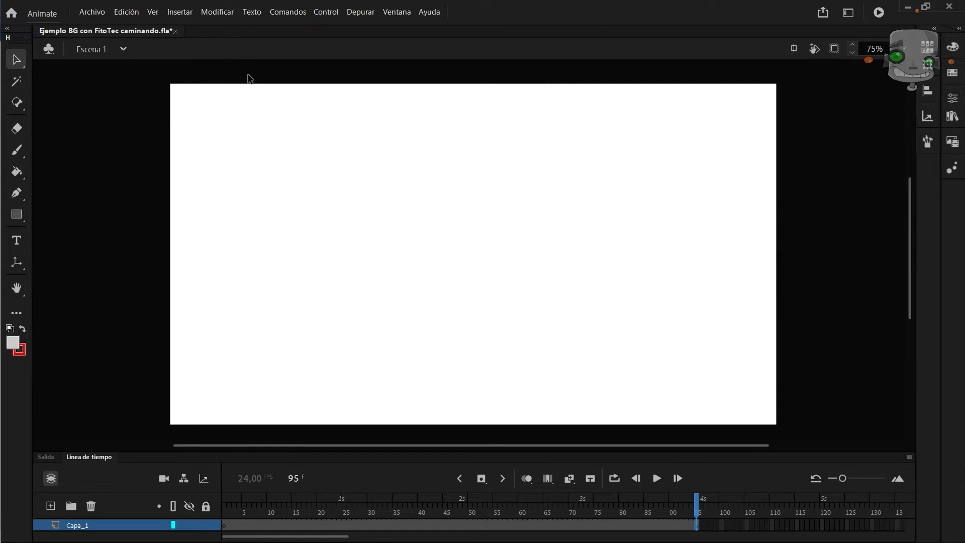
Switch to Animate and choose the Photoshop background file in the Cap06 folder for import to the stage.
{"action": "left_click", "coordinate": [87, 12]}
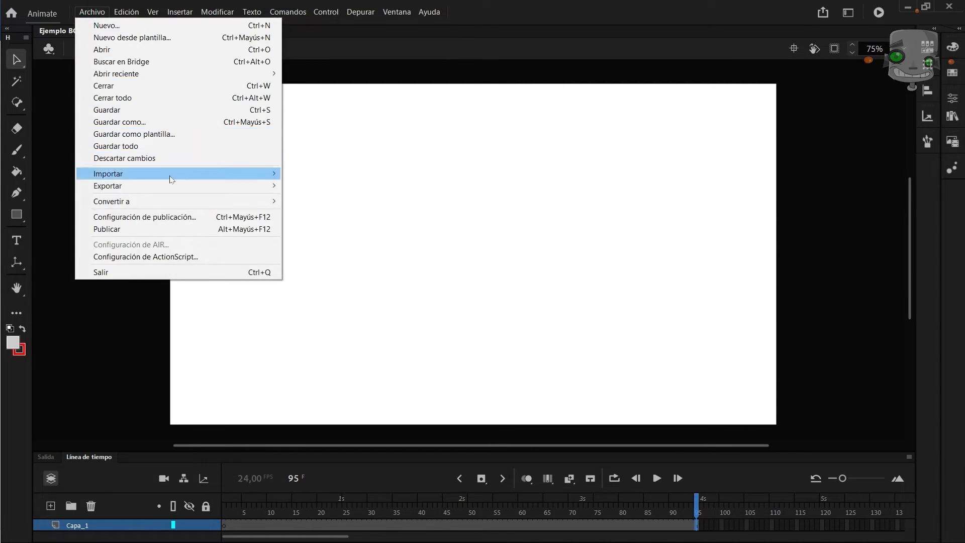
{"action": "left_click", "coordinate": [226, 187]}
{"action": "mouse_move", "coordinate": [226, 173]}
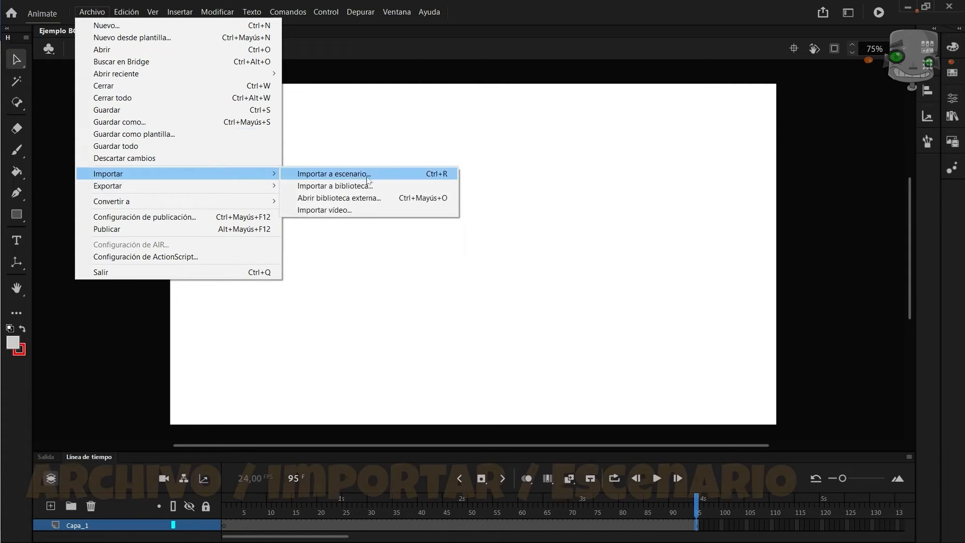
{"action": "left_click", "coordinate": [367, 174]}
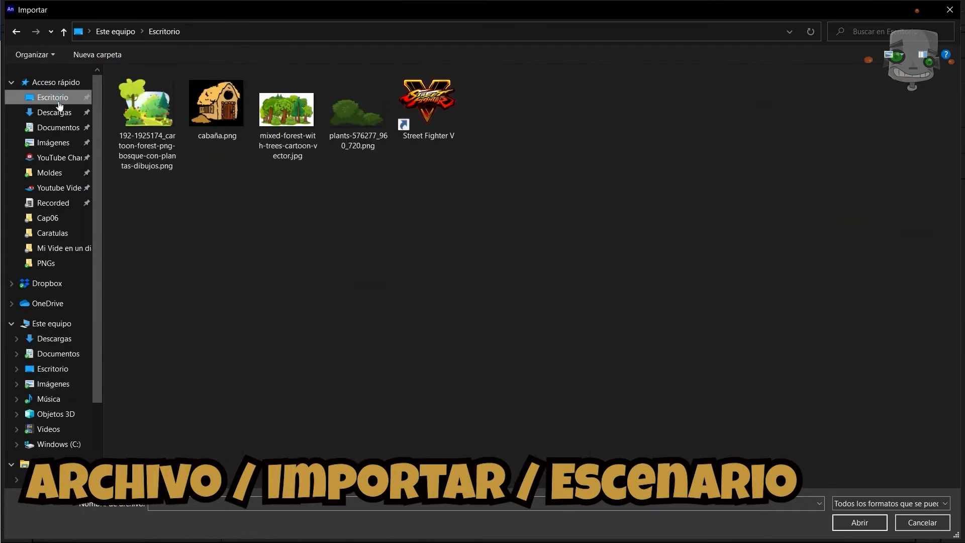
{"action": "left_click", "coordinate": [53, 217]}
{"action": "double_click", "coordinate": [151, 94]}
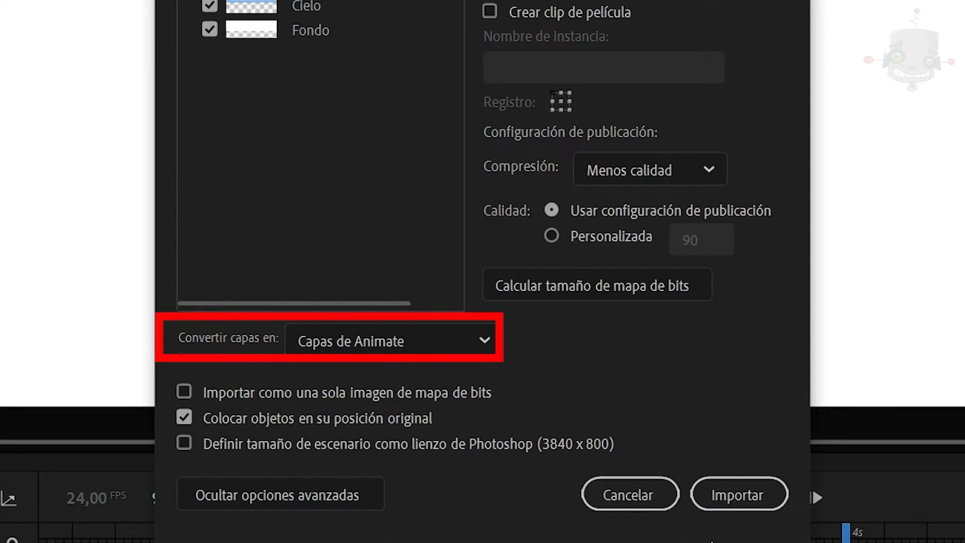
Keep the layer conversion set to Capas de Animate and import the Photoshop background onto the stage.
{"action": "left_click", "coordinate": [487, 341]}
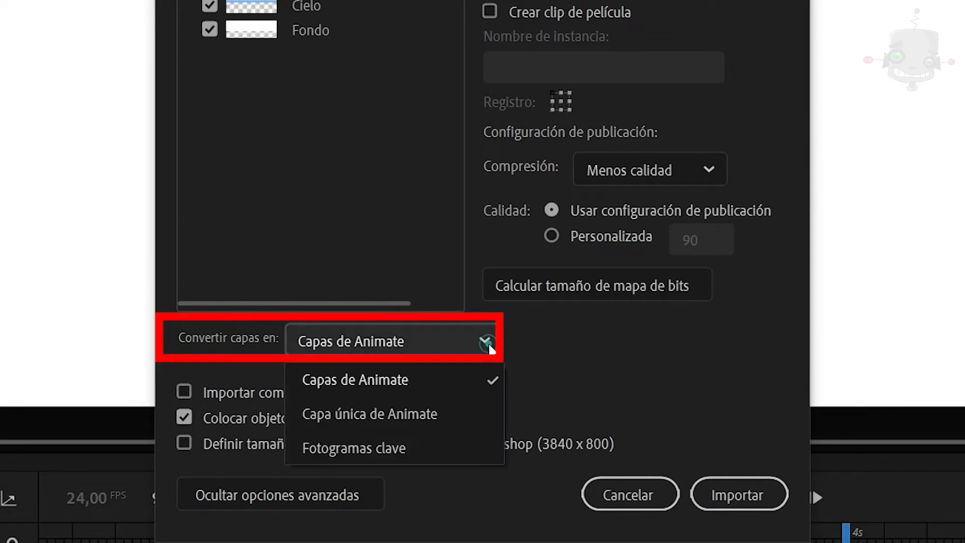
{"action": "left_click", "coordinate": [491, 347]}
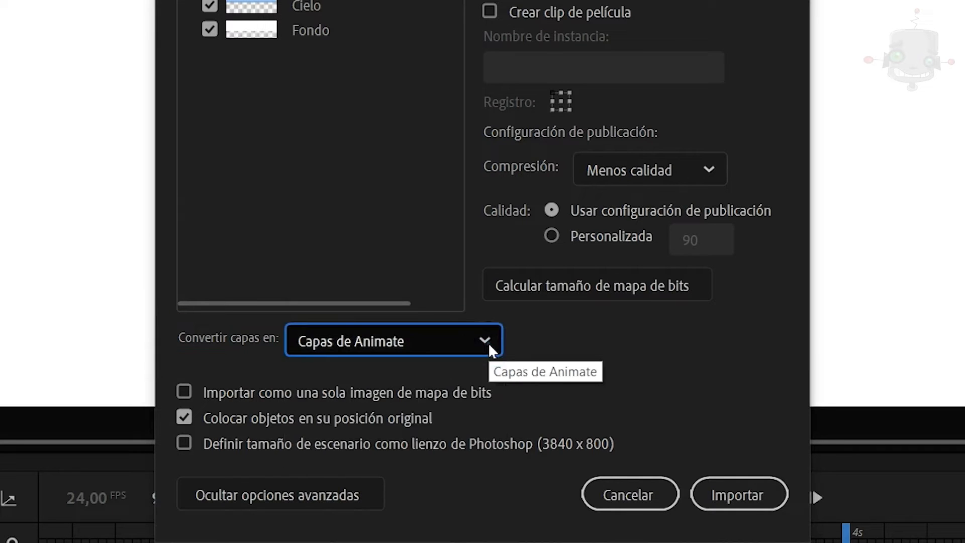
{"action": "left_click", "coordinate": [748, 503]}
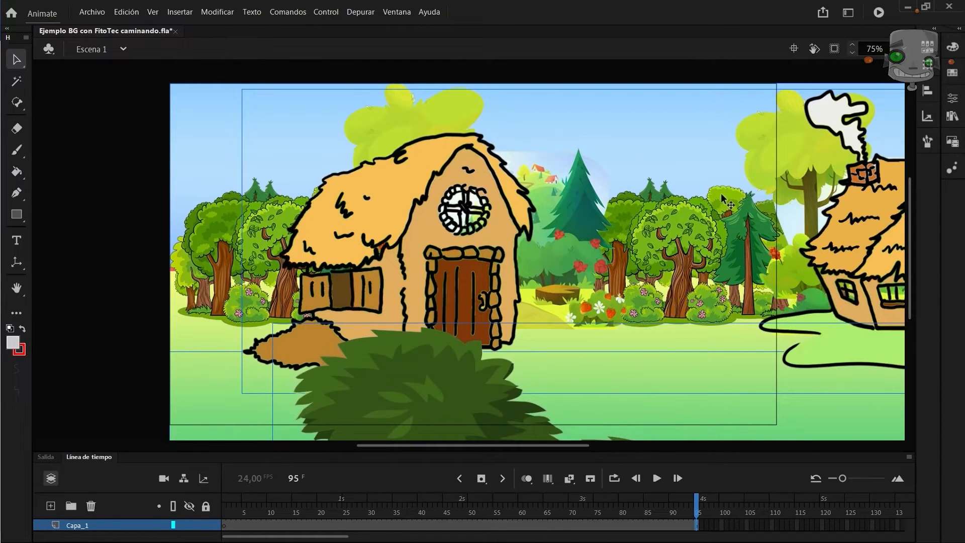
{"action": "scroll", "coordinate": [567, 272], "scroll_direction": "down", "scroll_amount": 5}
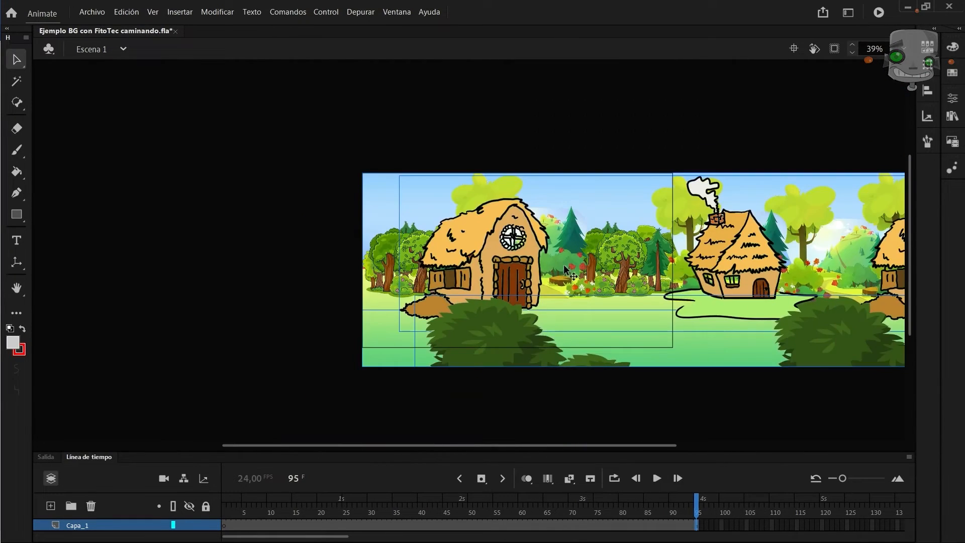
Show all the imported background layers and add a layer named Personaje between Arbustos and Cabañas.
{"action": "left_click", "coordinate": [48, 476]}
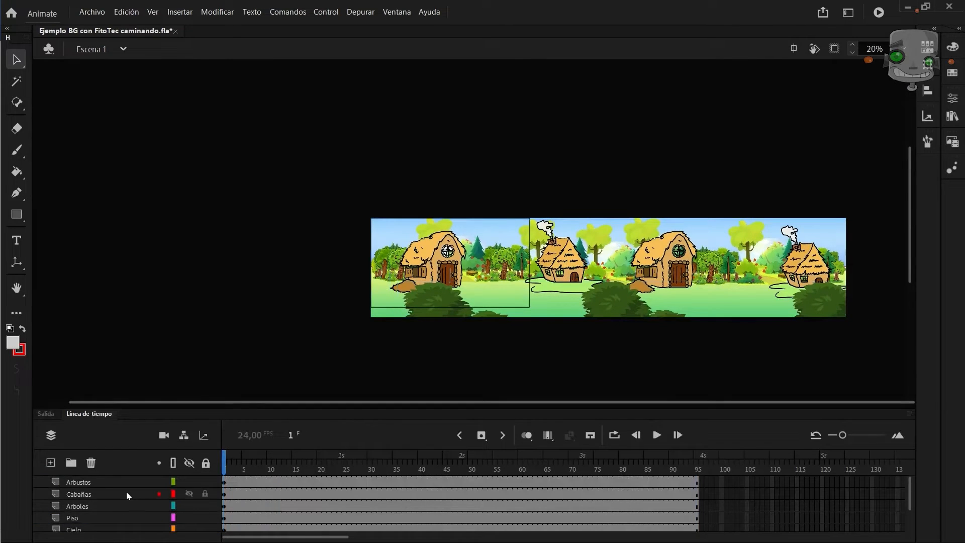
{"action": "scroll", "coordinate": [460, 276], "scroll_direction": "up", "scroll_amount": 3}
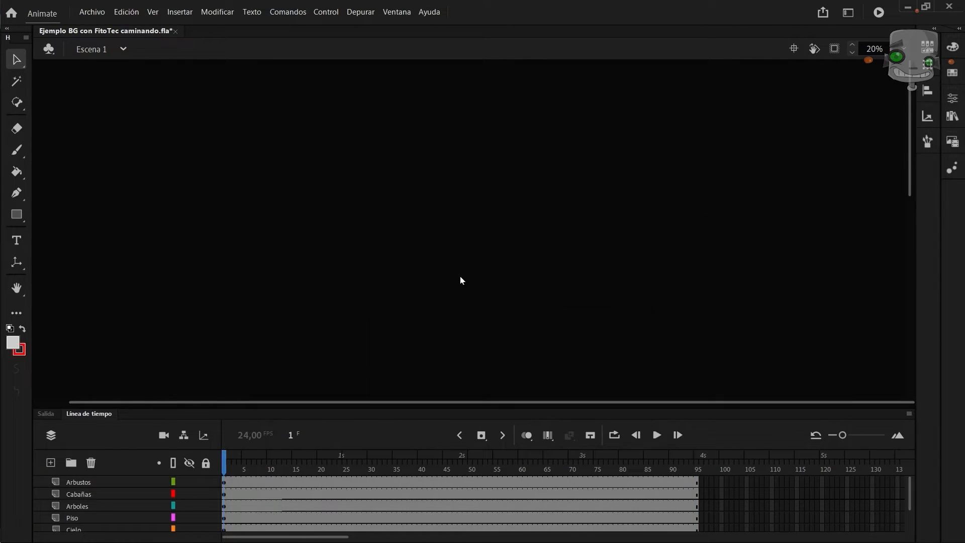
{"action": "scroll", "coordinate": [475, 290], "scroll_direction": "down", "scroll_amount": 4}
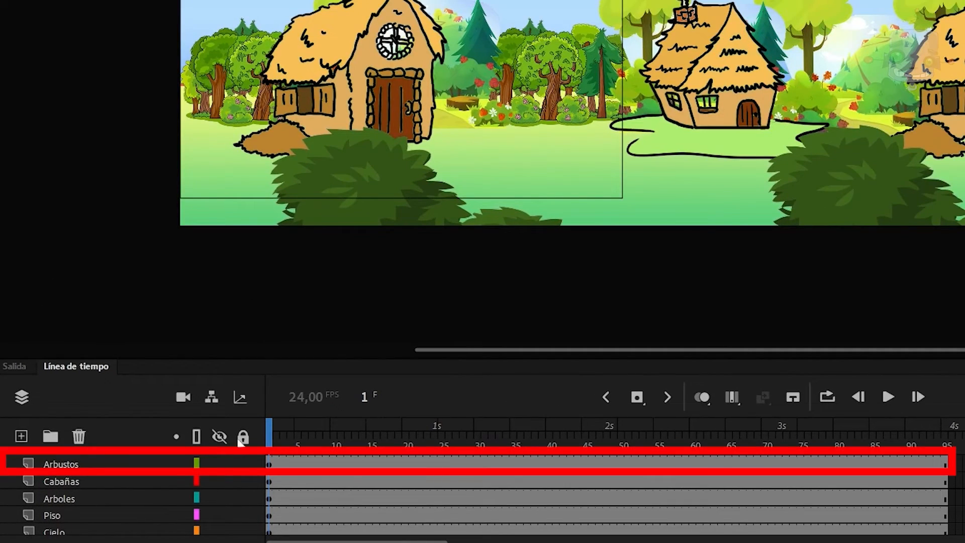
{"action": "left_click", "coordinate": [68, 480]}
{"action": "left_click", "coordinate": [21, 437]}
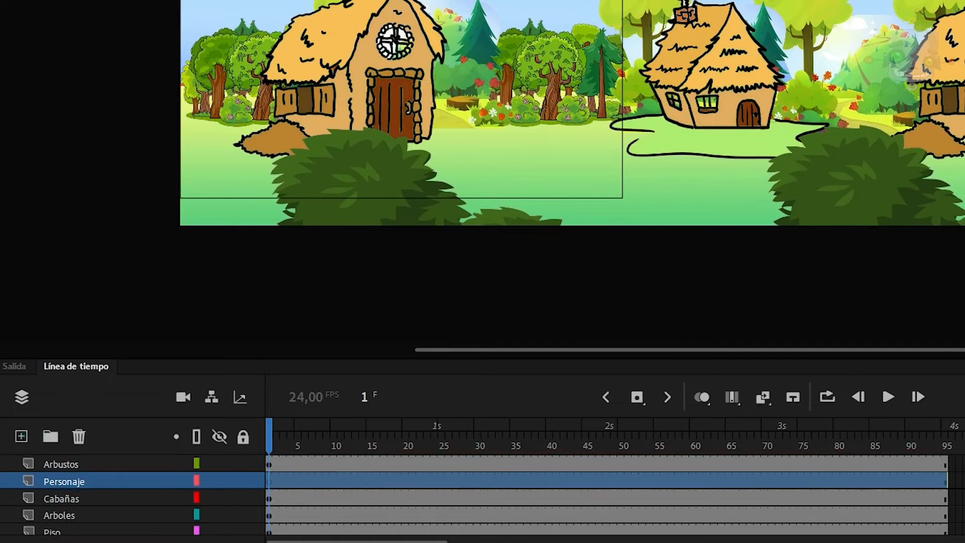
Paste the walking robot onto the Personaje layer, scale it and place it in front of the first hut.
{"action": "key", "text": "ctrl+v"}
{"action": "left_click_drag", "start_coordinate": [535, 83], "coordinate": [460, 83]}
{"action": "key", "text": "q"}
{"action": "left_click_drag", "start_coordinate": [491, 148], "coordinate": [509, 185]}
{"action": "left_click_drag", "start_coordinate": [460, 100], "coordinate": [390, 101]}
{"action": "left_click_drag", "start_coordinate": [269, 432], "coordinate": [607, 443]}
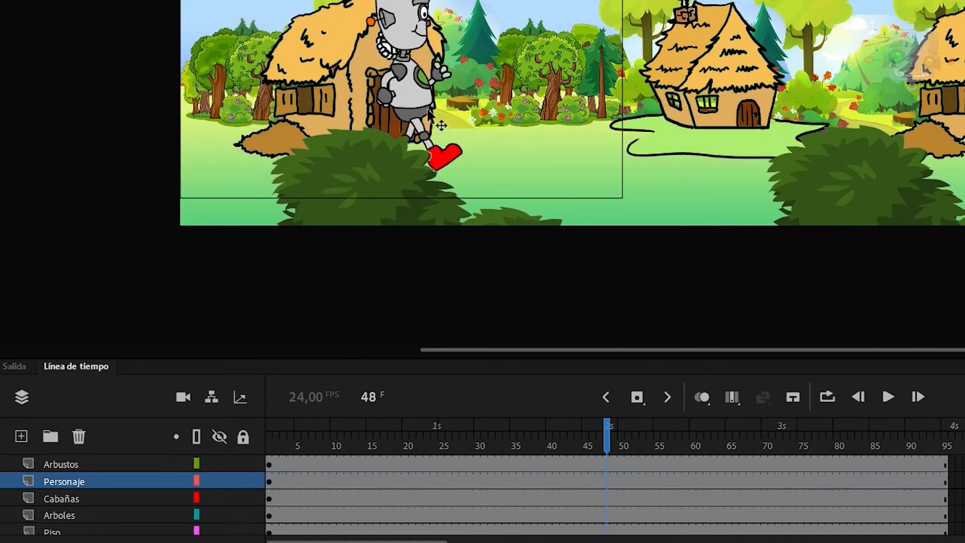
Open the robot symbol for editing and add a layer named Sombra beneath MergedLayer_1.
{"action": "double_click", "coordinate": [417, 95]}
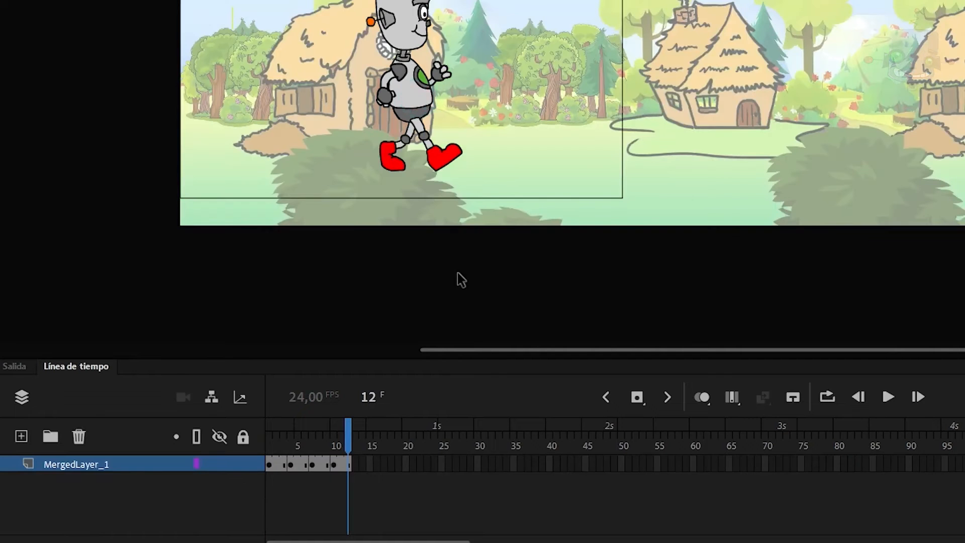
{"action": "left_click", "coordinate": [21, 436]}
{"action": "left_click_drag", "start_coordinate": [115, 463], "coordinate": [86, 485]}
{"action": "double_click", "coordinate": [79, 480]}
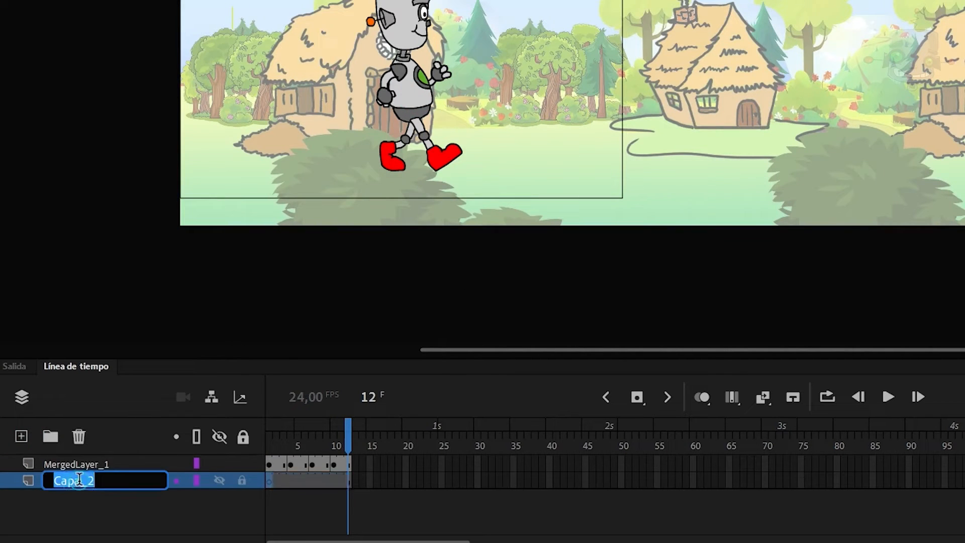
{"action": "type", "text": "Sombra"}
{"action": "key", "text": "Return"}
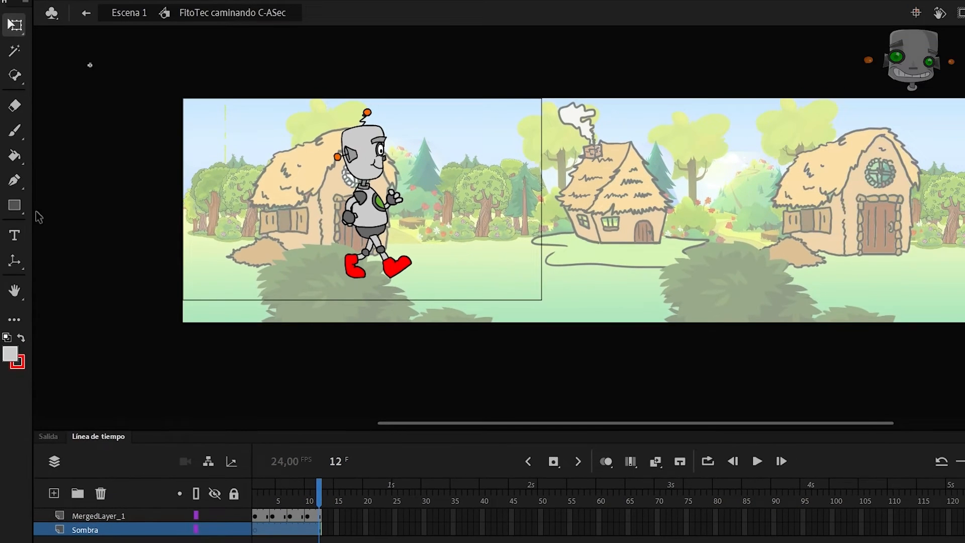
Draw a flat, dark oval shadow without a stroke beneath the robot's feet on the Sombra layer.
{"action": "left_click", "coordinate": [14, 205]}
{"action": "left_click", "coordinate": [75, 247]}
{"action": "left_click", "coordinate": [764, 224]}
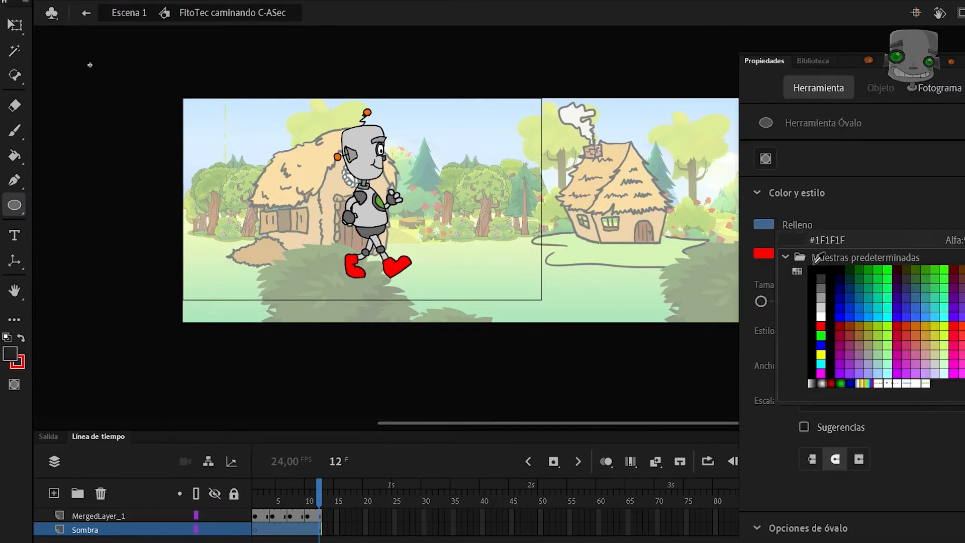
{"action": "left_click", "coordinate": [821, 272]}
{"action": "left_click", "coordinate": [764, 253]}
{"action": "left_click", "coordinate": [963, 268]}
{"action": "mouse_move", "coordinate": [339, 266]}
{"action": "left_mouse_down"}
{"action": "mouse_move", "coordinate": [424, 273]}
{"action": "mouse_move", "coordinate": [425, 282]}
{"action": "left_mouse_up"}
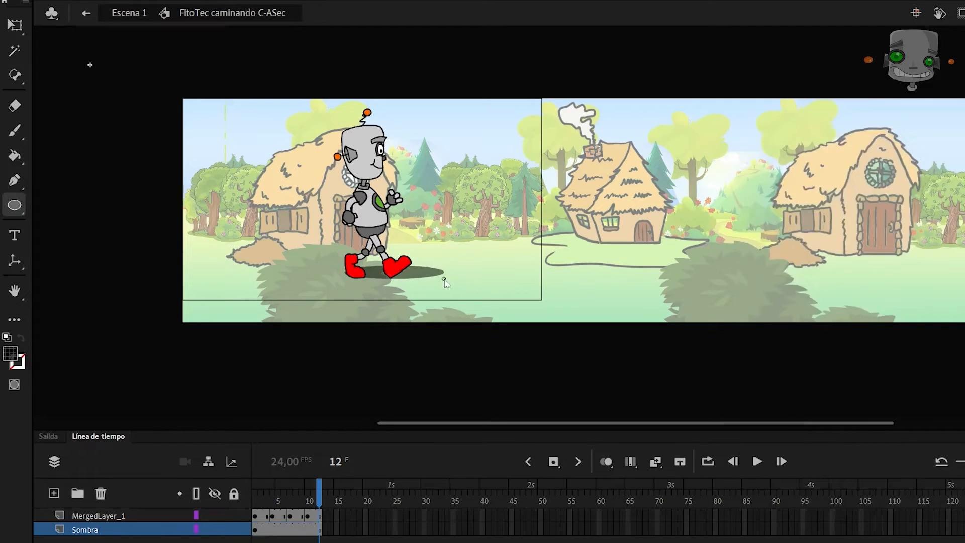
Centre the oval shadow under the robot's feet and return to Escena 1.
{"action": "key", "text": "v"}
{"action": "left_click", "coordinate": [406, 282]}
{"action": "left_click", "coordinate": [108, 48]}
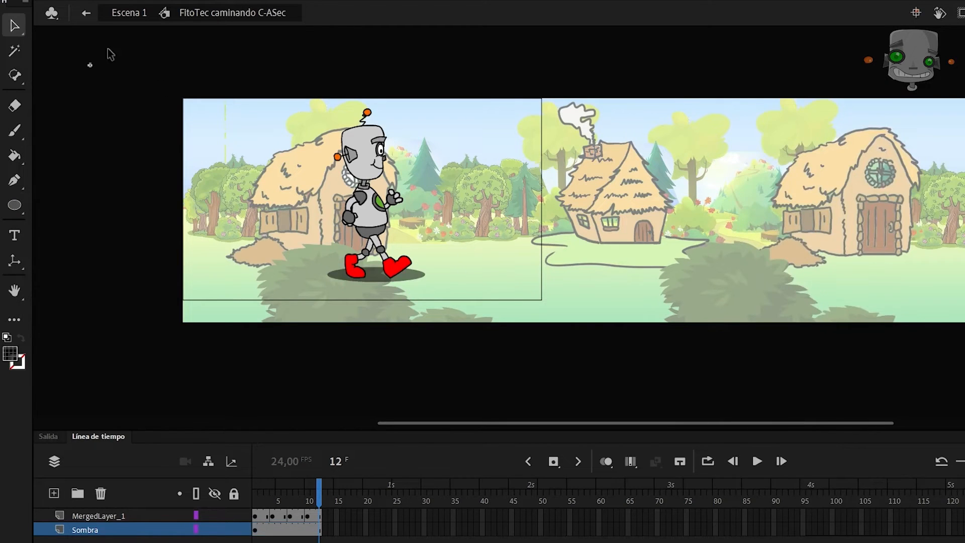
{"action": "left_click", "coordinate": [85, 14]}
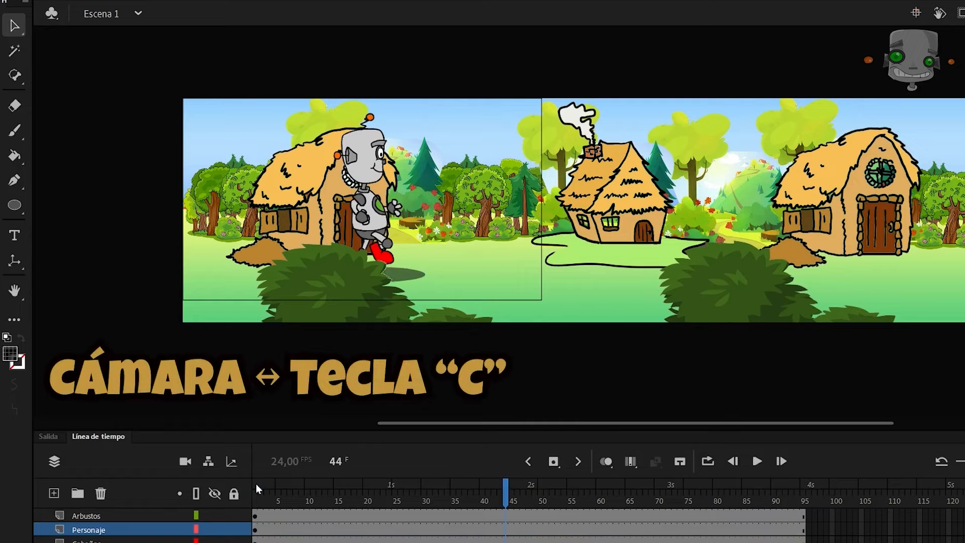
Add a camera to the scene with a keyframe at frame 16 and attach the Personaje layer to it.
{"action": "left_click", "coordinate": [116, 516]}
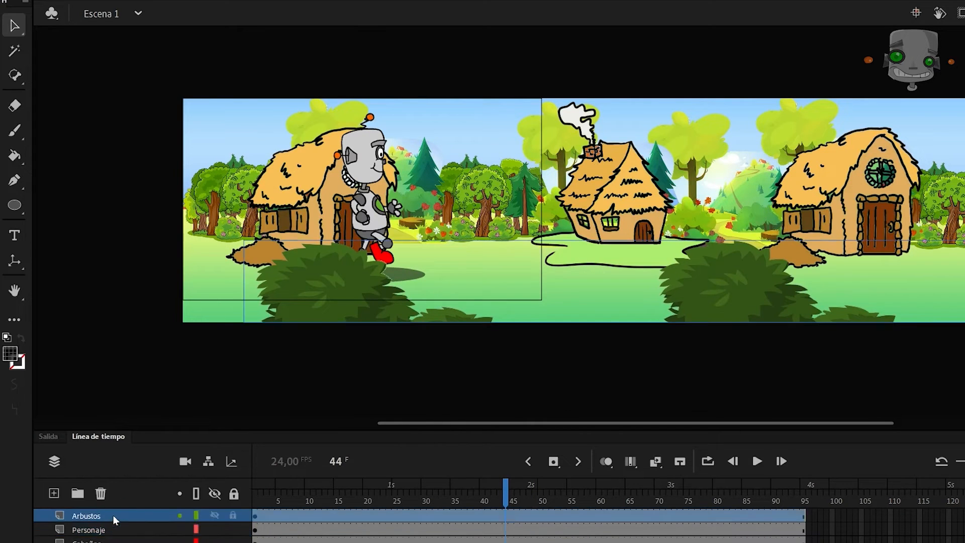
{"action": "key", "text": "c"}
{"action": "right_click", "coordinate": [344, 517]}
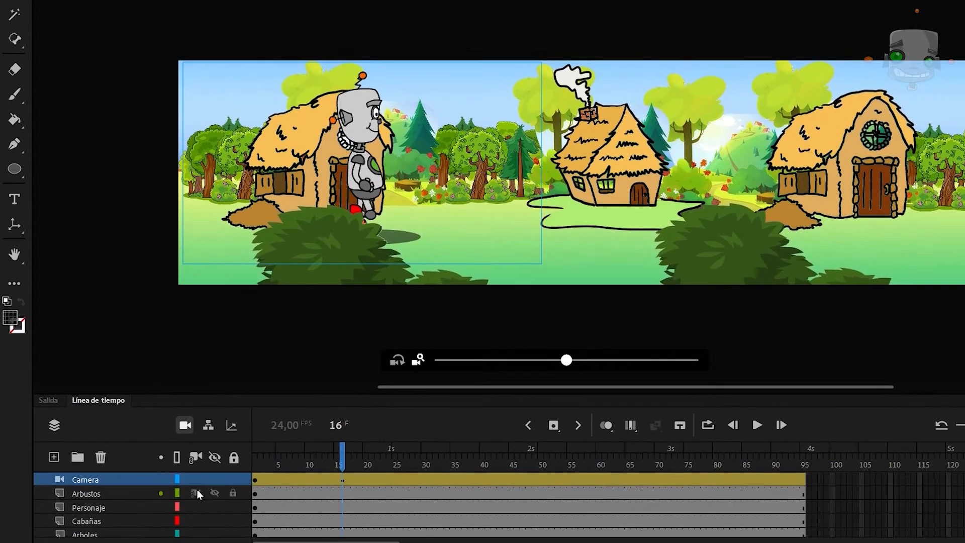
{"action": "left_click", "coordinate": [214, 502]}
{"action": "left_click", "coordinate": [215, 495]}
{"action": "mouse_move", "coordinate": [342, 462]}
{"action": "left_mouse_down"}
{"action": "mouse_move", "coordinate": [316, 463]}
{"action": "mouse_move", "coordinate": [362, 463]}
{"action": "mouse_move", "coordinate": [345, 463]}
{"action": "left_mouse_up"}
Pan the camera along the background towards the second barn, with keyframes at frames 32 and 95, and preview the walk.
{"action": "left_click_drag", "start_coordinate": [351, 193], "coordinate": [266, 195]}
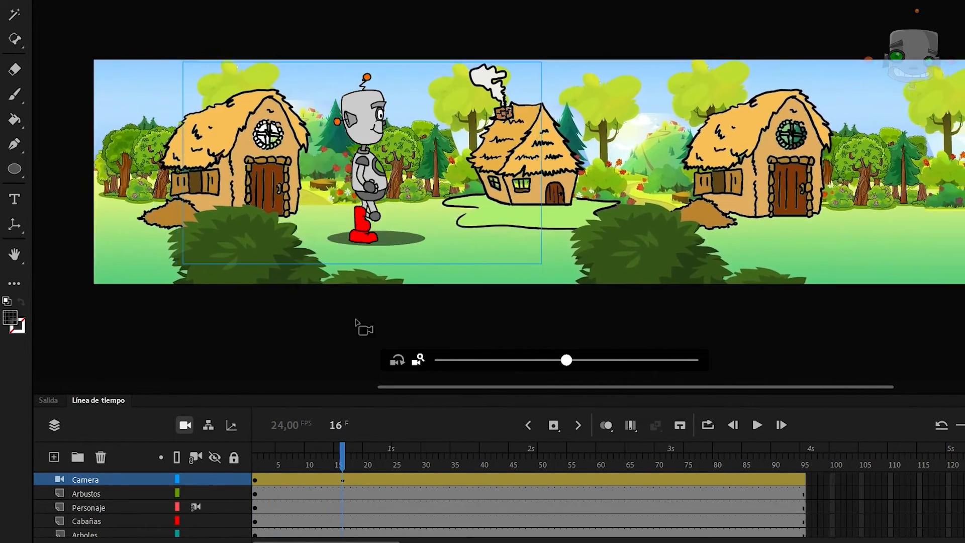
{"action": "left_click", "coordinate": [254, 451]}
{"action": "key", "text": "Return"}
{"action": "left_click_drag", "start_coordinate": [264, 451], "coordinate": [480, 467]}
{"action": "key", "text": "Return"}
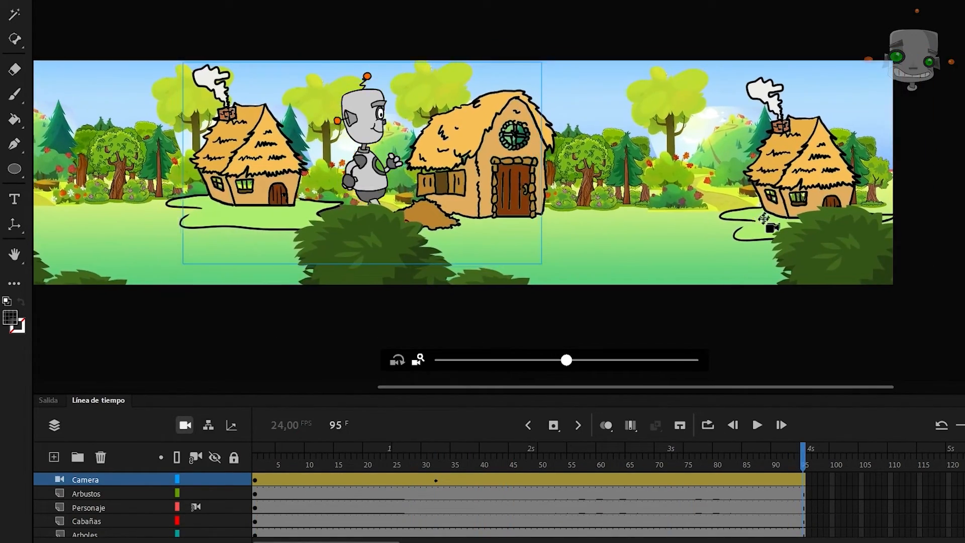
{"action": "left_click", "coordinate": [254, 451]}
{"action": "key", "text": "Return"}
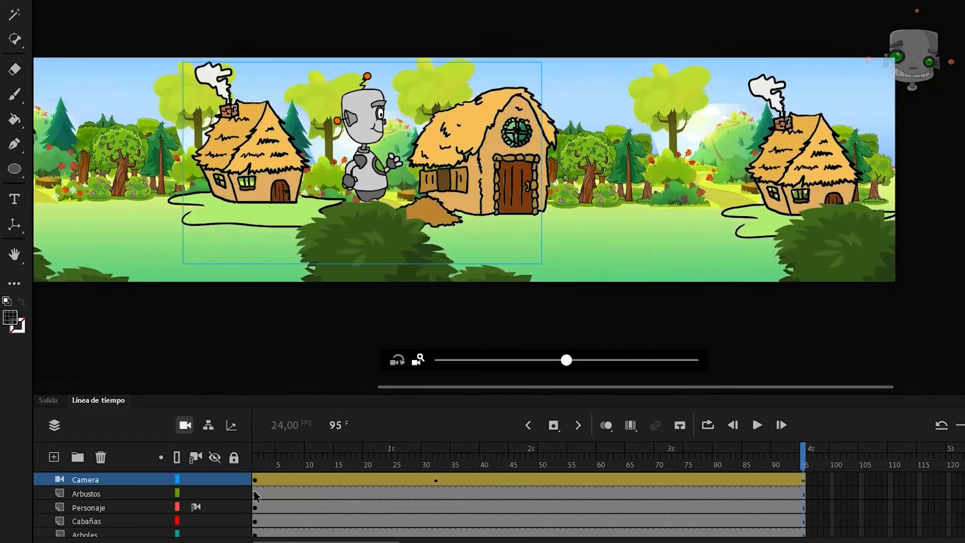
Convert the bushes on the Arbustos layer into a symbol at frame 1.
{"action": "left_click", "coordinate": [253, 451]}
{"action": "left_click", "coordinate": [129, 495]}
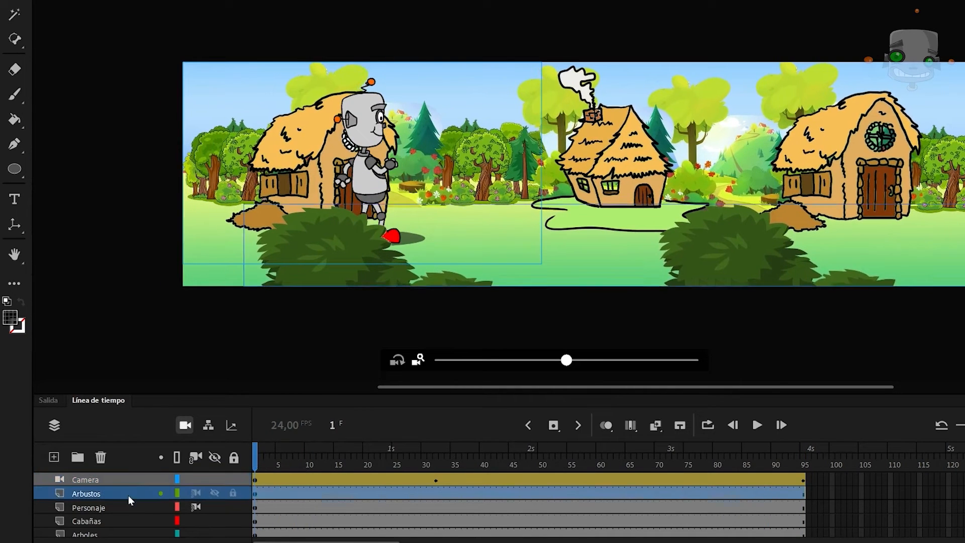
{"action": "key", "text": "F8"}
{"action": "key", "text": "Return"}
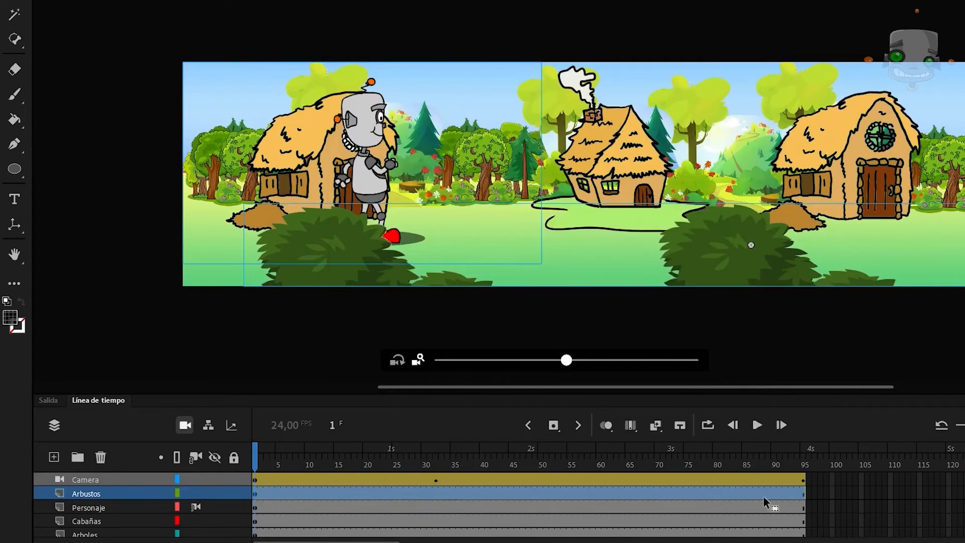
Add a keyframe at frame 95 of Arbustos, shift the bushes slightly right and create a classic tween.
{"action": "left_click", "coordinate": [803, 494]}
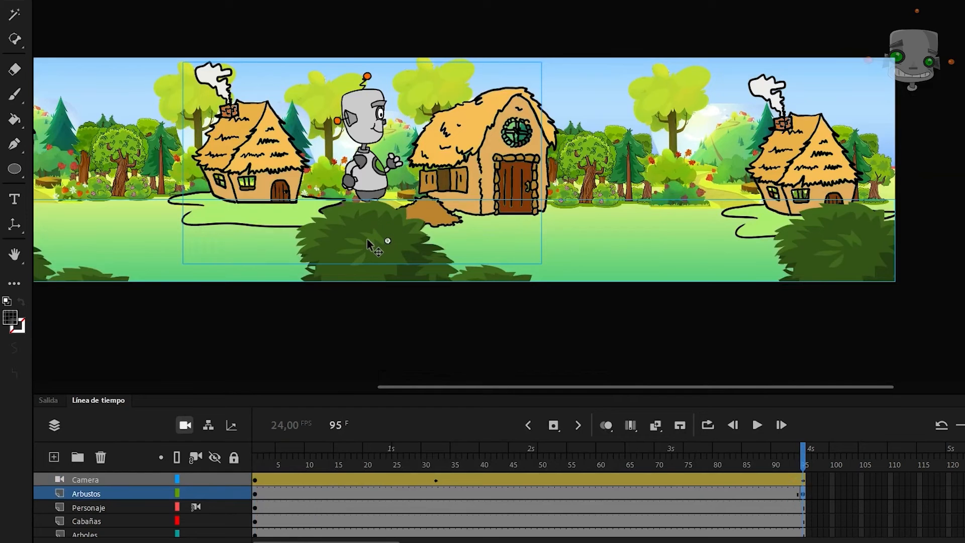
{"action": "left_click_drag", "start_coordinate": [367, 240], "coordinate": [395, 238]}
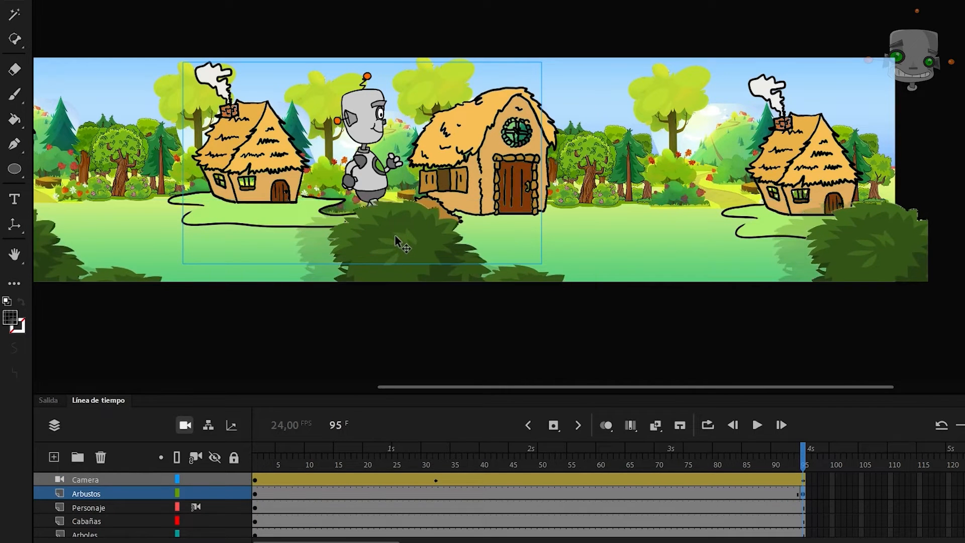
{"action": "right_click", "coordinate": [475, 494]}
{"action": "left_click", "coordinate": [538, 127]}
Play all 95 frames in a loop with the view clipped to the stage to check the bushes' movement.
{"action": "key", "text": "Return"}
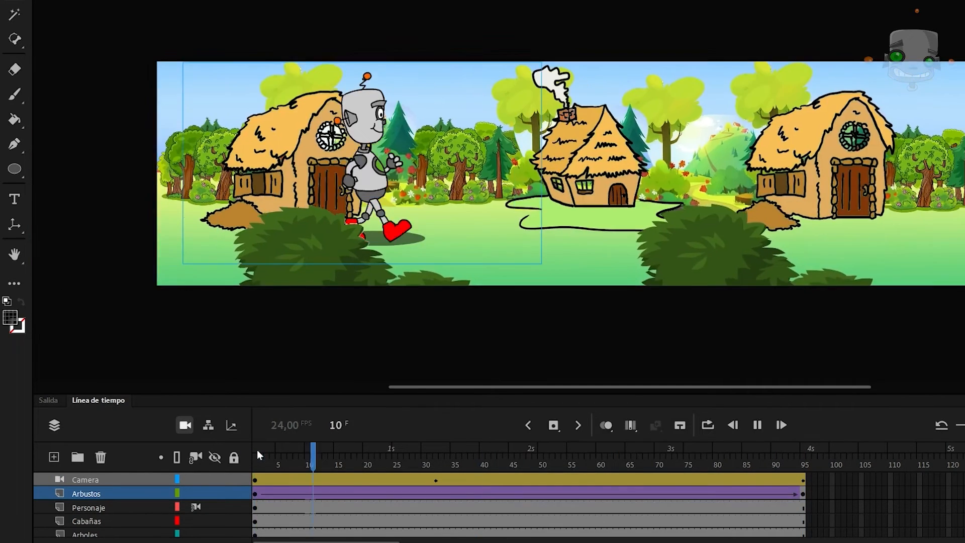
{"action": "left_click_drag", "start_coordinate": [305, 452], "coordinate": [255, 453]}
{"action": "scroll", "coordinate": [375, 260], "scroll_direction": "down", "scroll_amount": 2}
{"action": "left_click", "coordinate": [798, 456]}
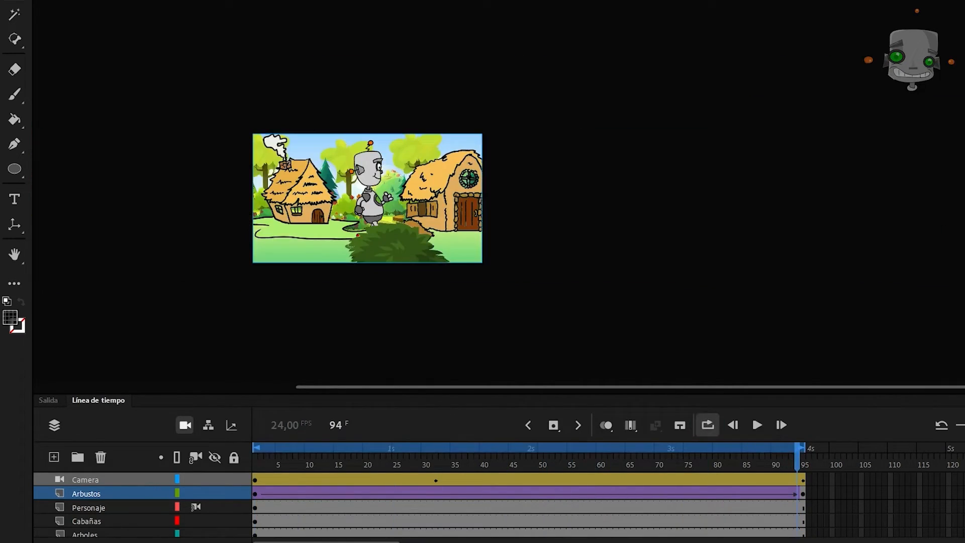
{"action": "key", "text": "ctrl+2"}
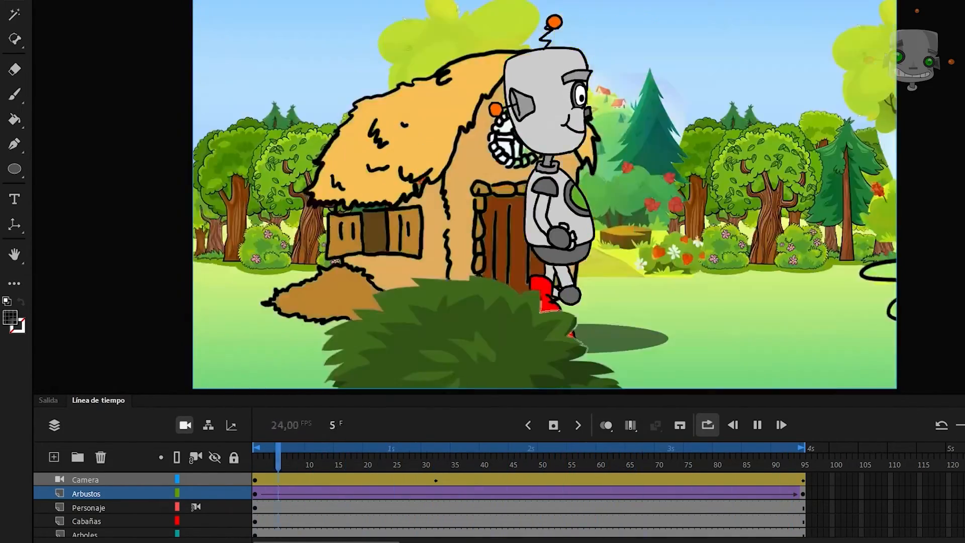
{"action": "key", "text": "Return"}
Add a keyframe at frame 95 of Arboles, shift the trees slightly right and create a classic tween.
{"action": "scroll", "coordinate": [668, 186], "scroll_direction": "down", "scroll_amount": 3}
{"action": "scroll", "coordinate": [292, 513], "scroll_direction": "down", "scroll_amount": 2}
{"action": "left_click", "coordinate": [292, 511]}
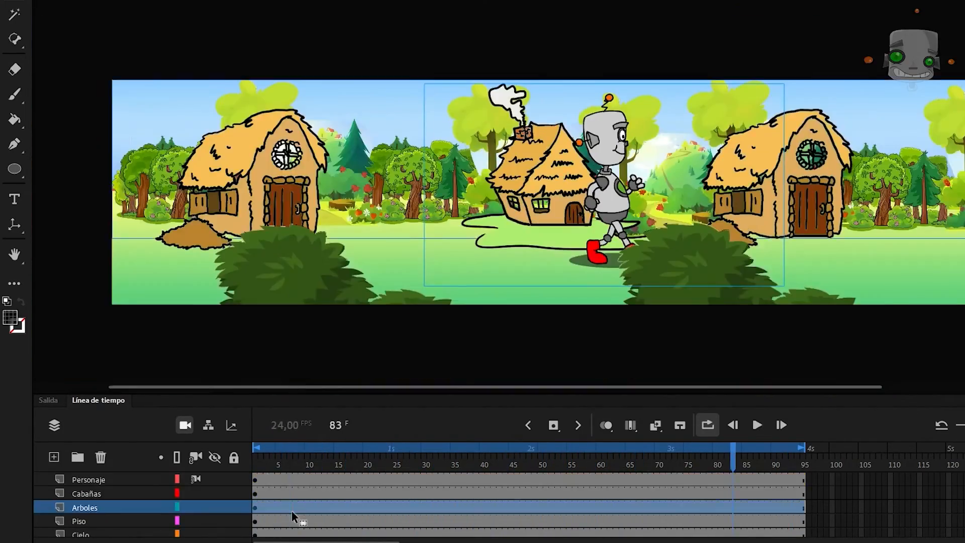
{"action": "left_click", "coordinate": [803, 455]}
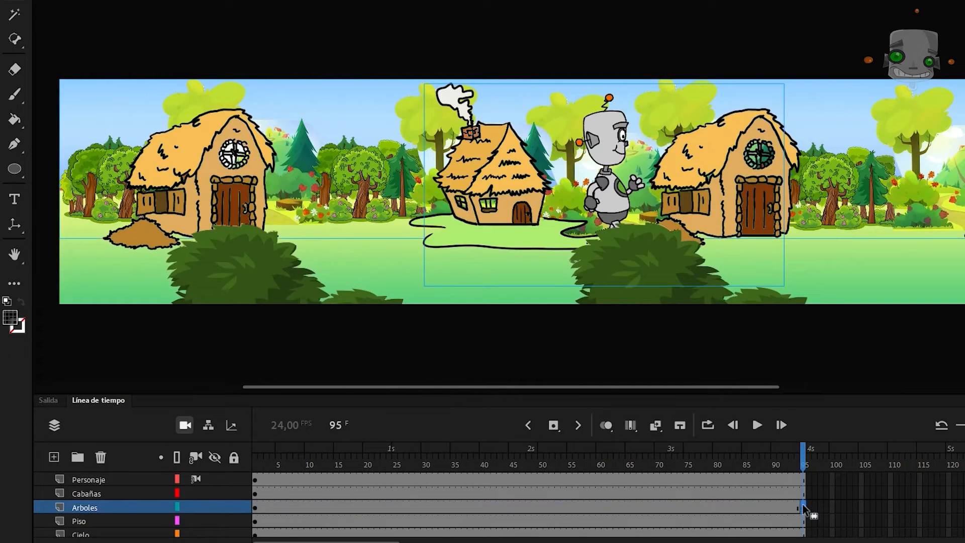
{"action": "left_click", "coordinate": [110, 493]}
{"action": "left_click", "coordinate": [115, 508]}
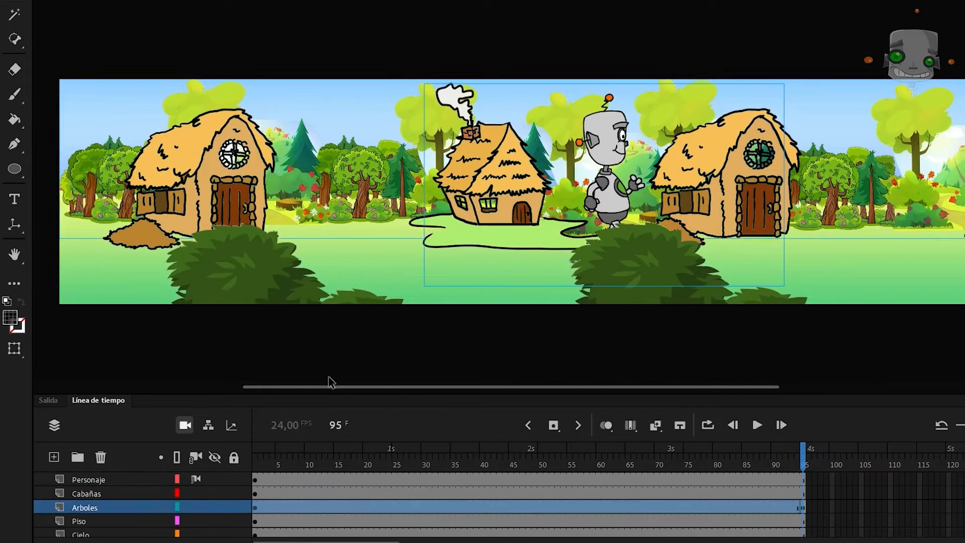
{"action": "key", "text": "q"}
{"action": "left_click_drag", "start_coordinate": [662, 158], "coordinate": [691, 158]}
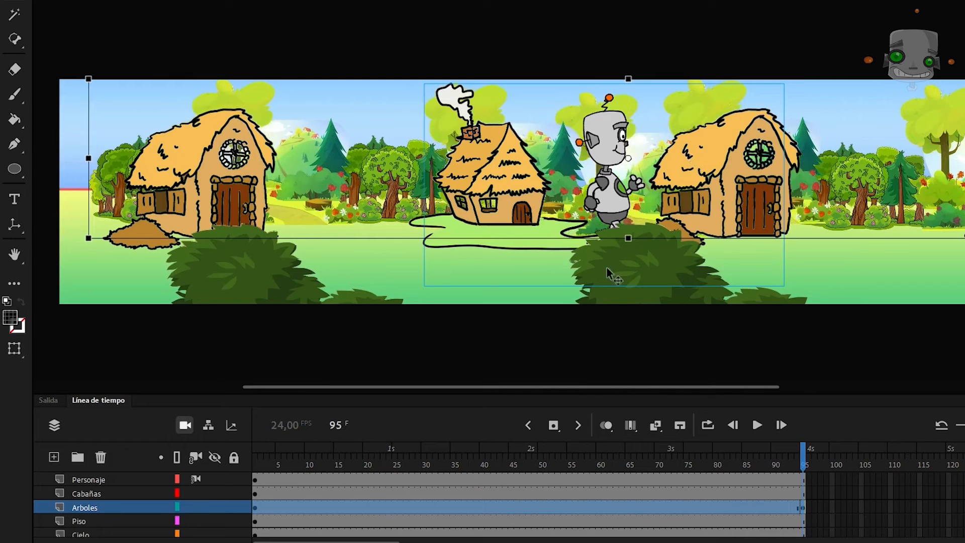
{"action": "right_click", "coordinate": [565, 505]}
{"action": "left_click", "coordinate": [625, 138]}
Fit the clipped stage in the window and play the scene from frame 1 to check the trees' parallax.
{"action": "left_click", "coordinate": [255, 457]}
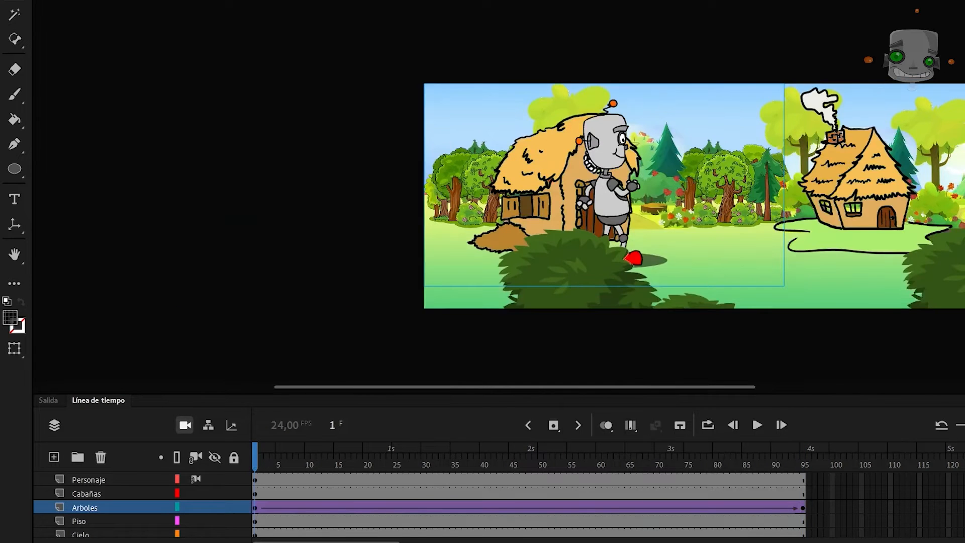
{"action": "left_click", "coordinate": [920, 1]}
{"action": "left_click", "coordinate": [953, 1]}
{"action": "left_click", "coordinate": [954, 9]}
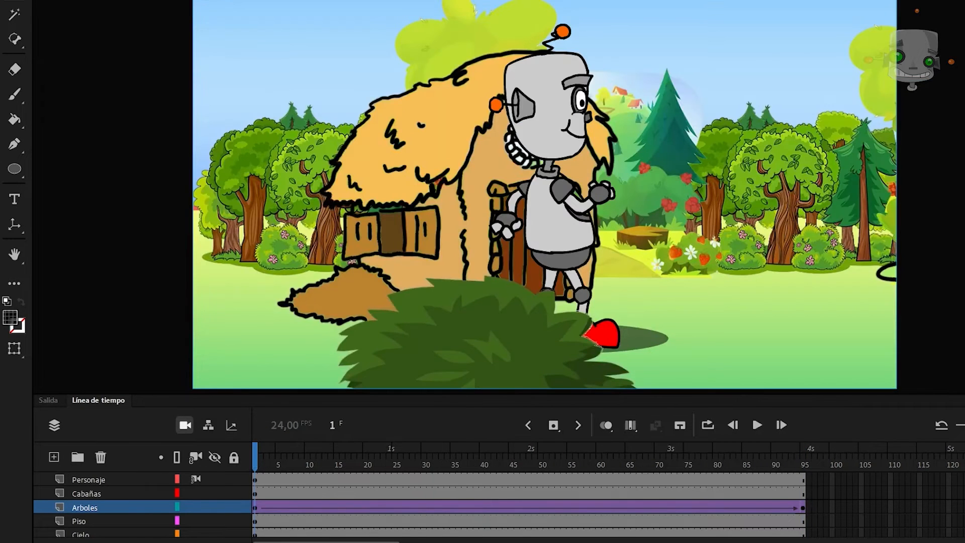
{"action": "key", "text": "Return"}
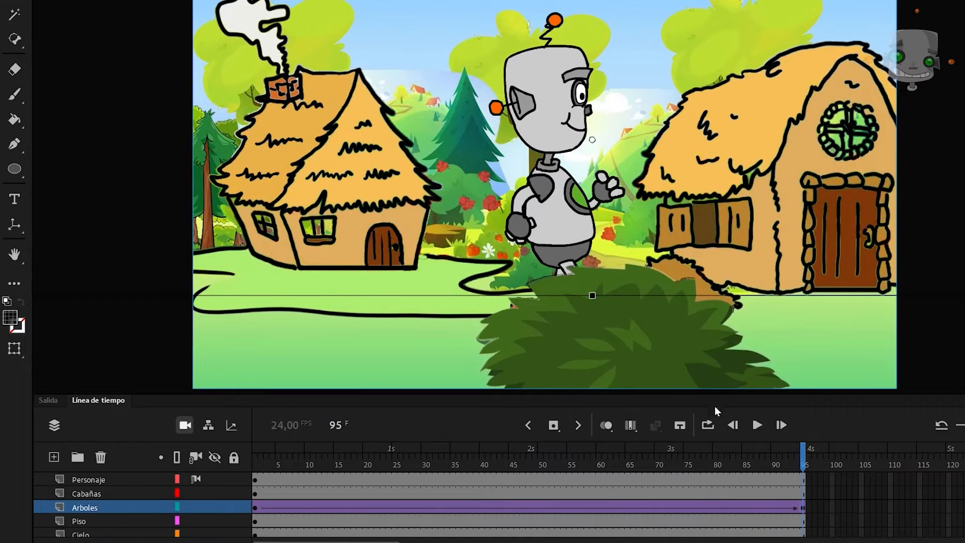
{"action": "left_click", "coordinate": [706, 425]}
{"action": "key", "text": "Return"}
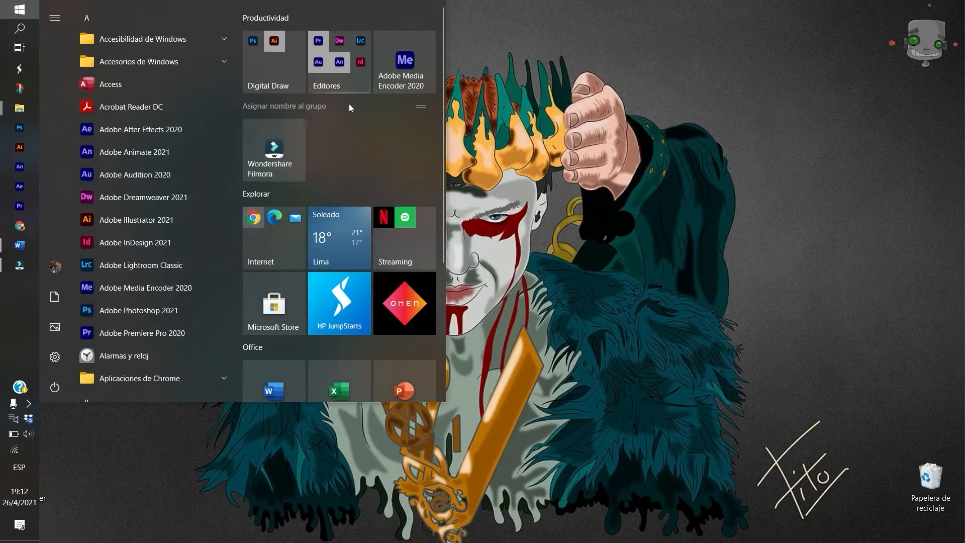
Launch Adobe Audition and import the audio file 01.wav.
{"action": "type", "text": "audi"}
{"action": "key", "text": "Return"}
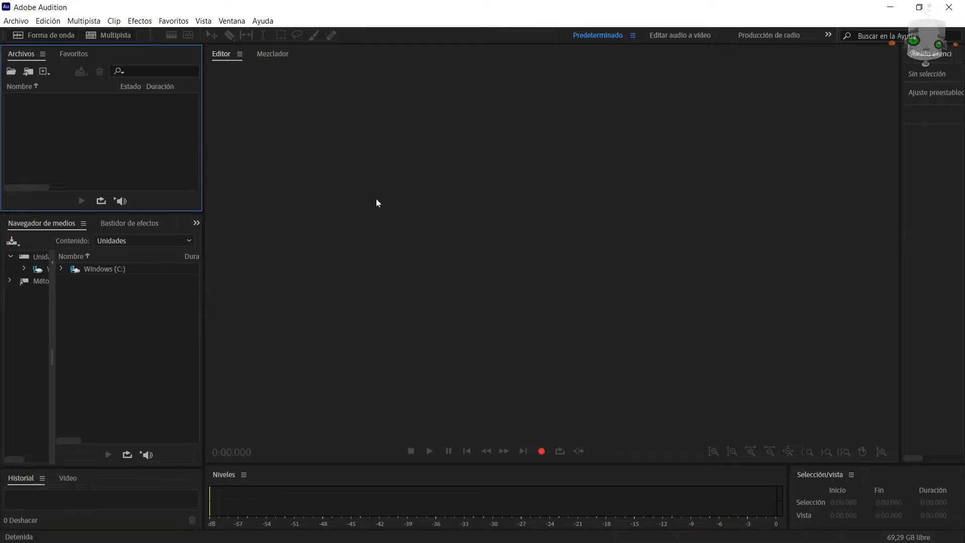
{"action": "key", "text": "ctrl+i"}
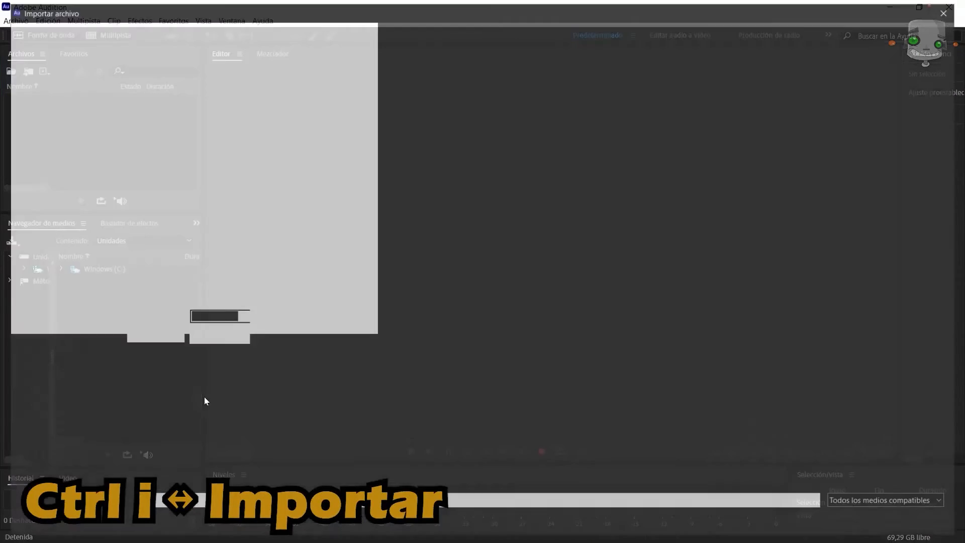
{"action": "double_click", "coordinate": [143, 119]}
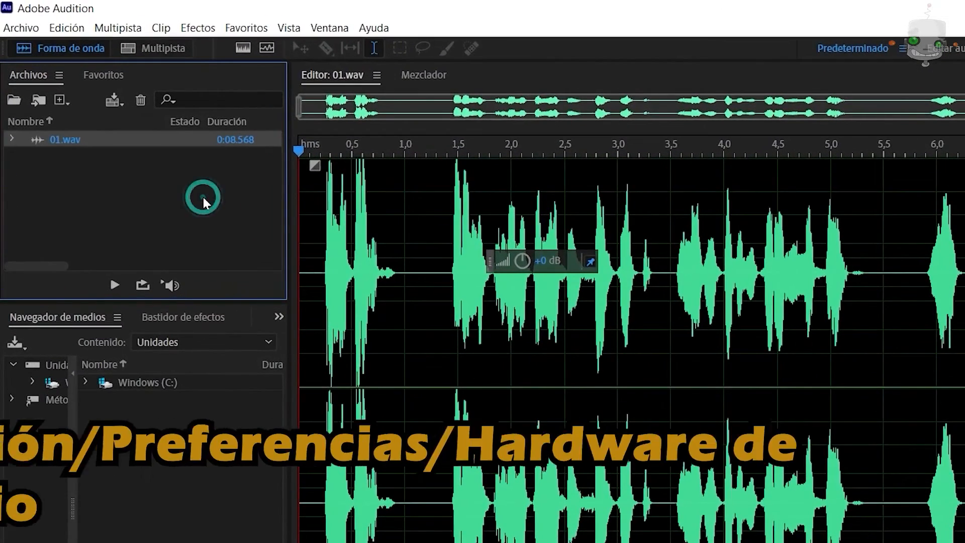
Review the default input and output device options in the audio hardware preferences and close the preferences.
{"action": "left_click", "coordinate": [77, 29]}
{"action": "mouse_move", "coordinate": [201, 542]}
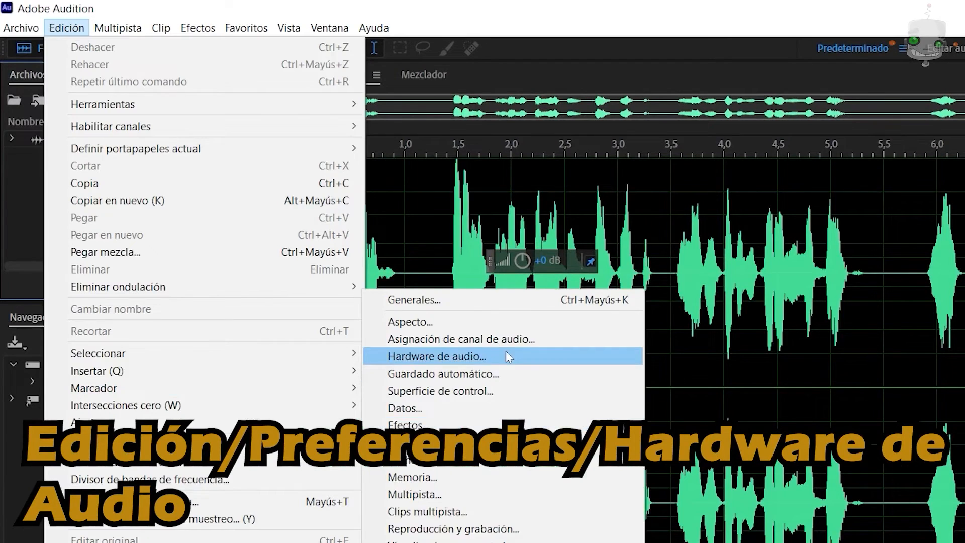
{"action": "left_click", "coordinate": [490, 357]}
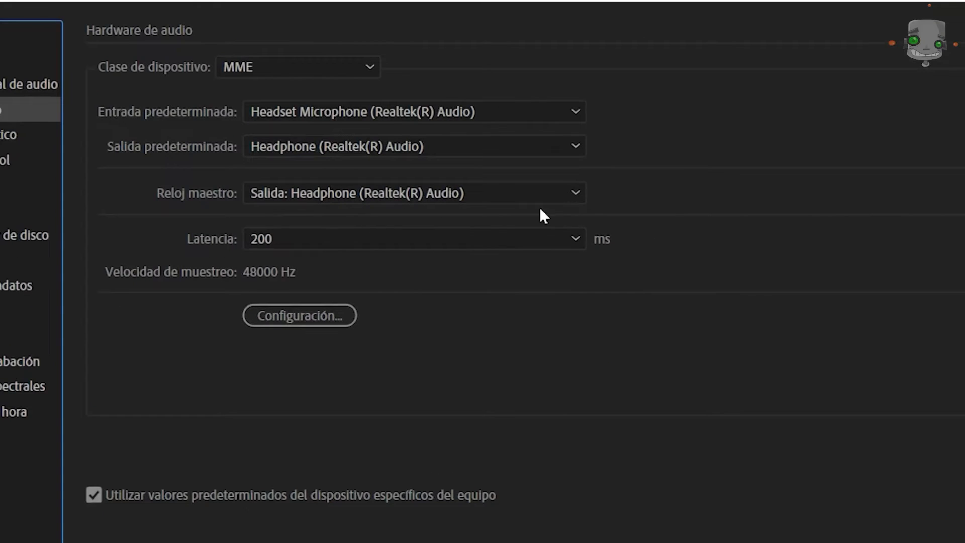
{"action": "left_click", "coordinate": [578, 111]}
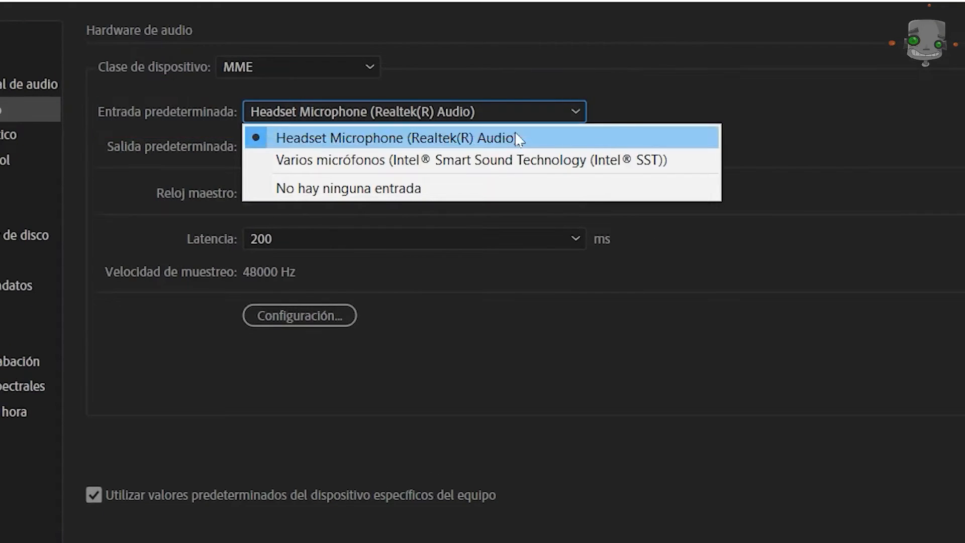
{"action": "left_click", "coordinate": [618, 112]}
{"action": "left_click", "coordinate": [575, 146]}
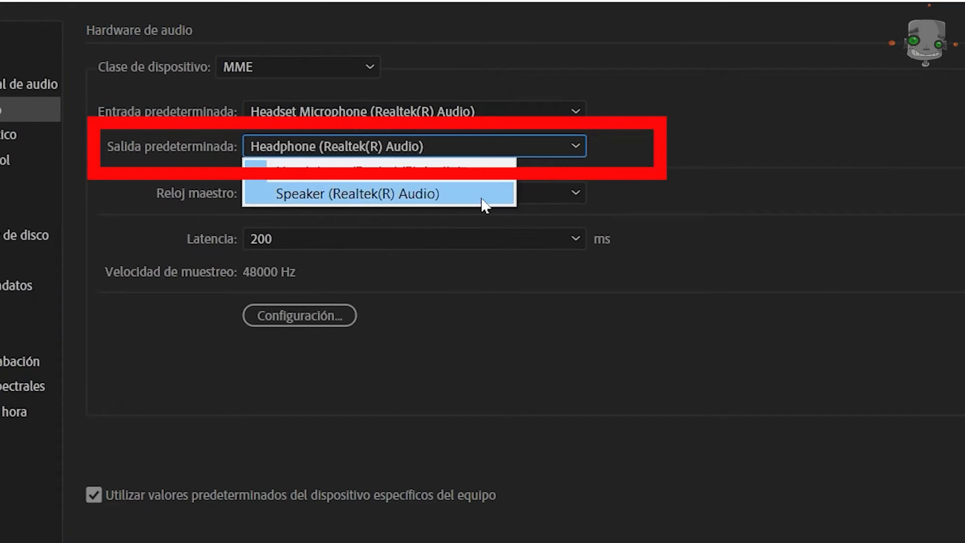
{"action": "left_click", "coordinate": [684, 194]}
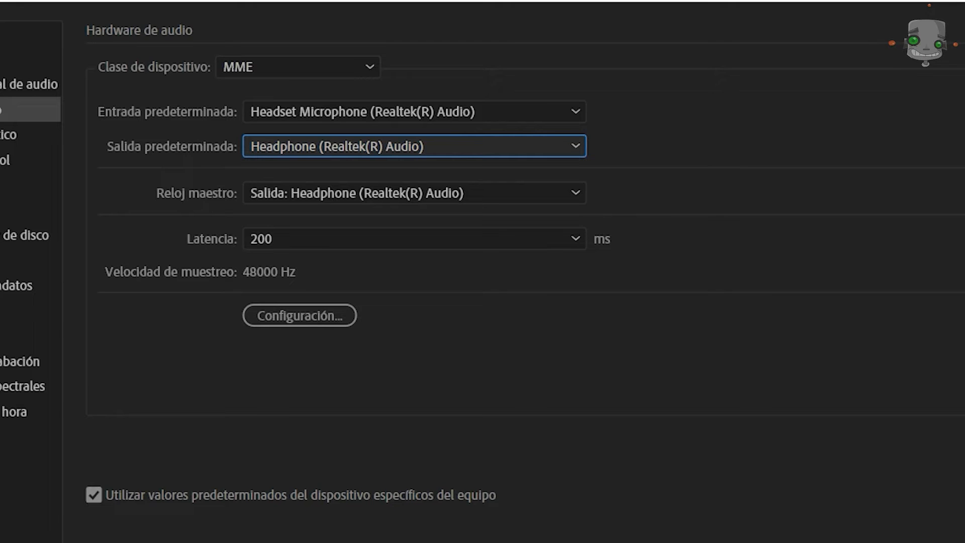
{"action": "left_click", "coordinate": [622, 478]}
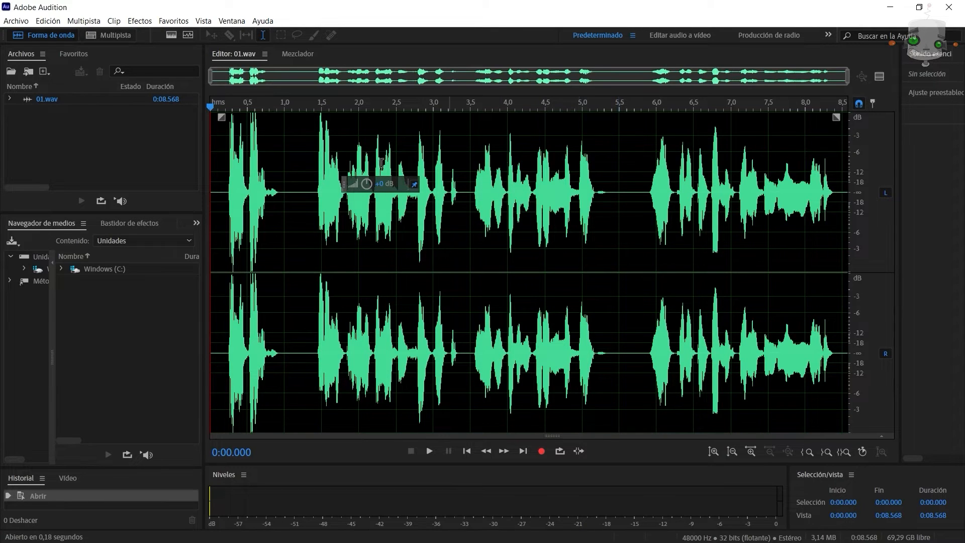
Expand the Windows (C:) drive in the media browser's folder tree and adjust the tree's width.
{"action": "left_click", "coordinate": [173, 160]}
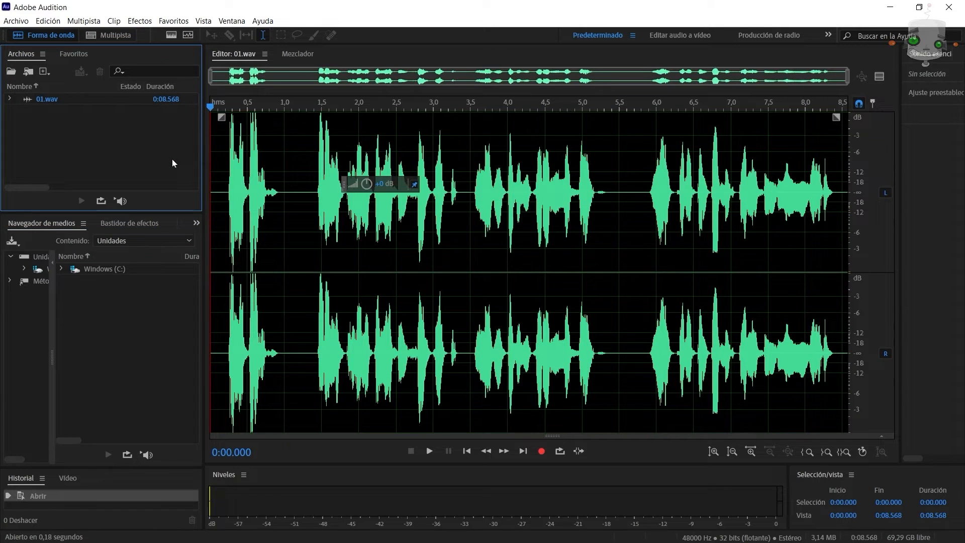
{"action": "left_click", "coordinate": [112, 313]}
{"action": "left_click_drag", "start_coordinate": [52, 280], "coordinate": [99, 282]}
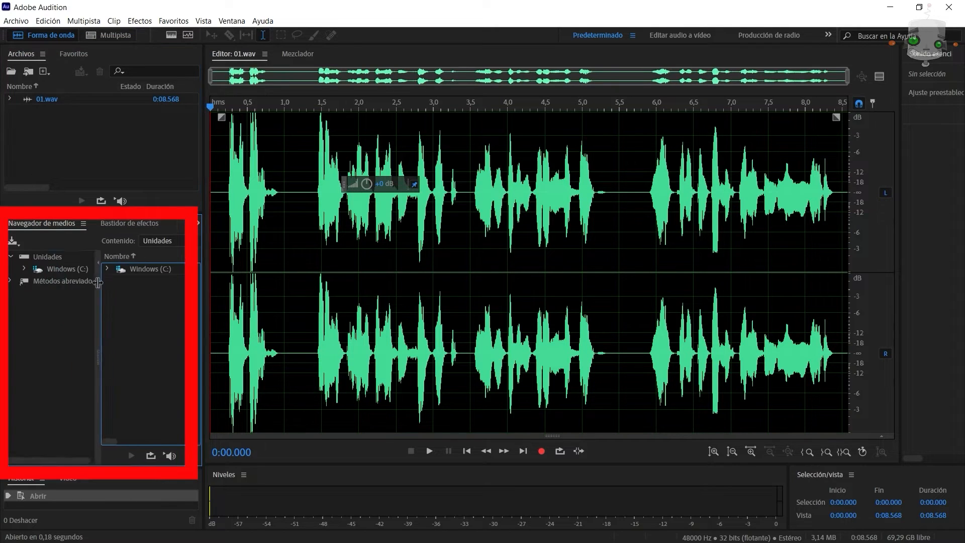
{"action": "left_click", "coordinate": [24, 268]}
{"action": "left_click", "coordinate": [39, 376]}
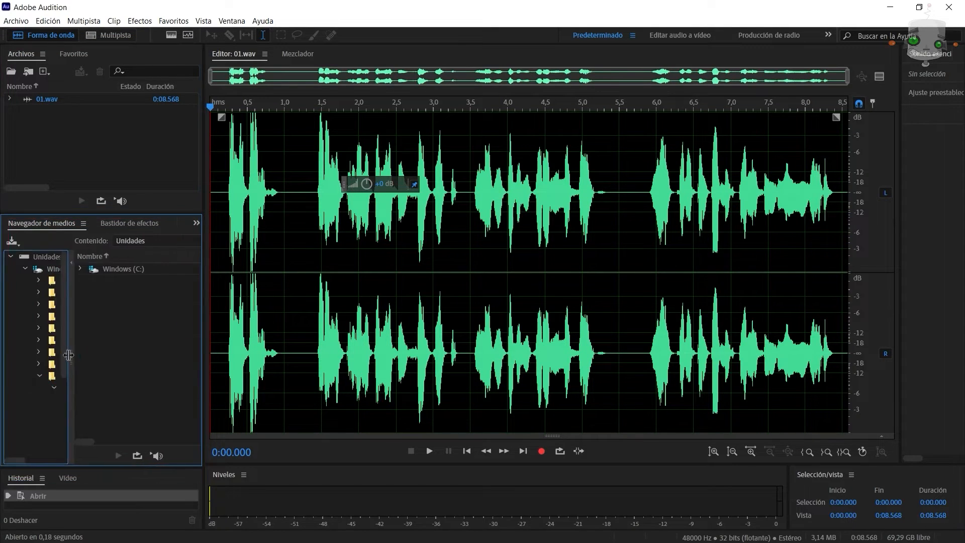
{"action": "left_click_drag", "start_coordinate": [99, 354], "coordinate": [69, 354]}
Zoom into parts of the 01.wav waveform, restore the full range, and look at the mixer before returning to the editor.
{"action": "left_click", "coordinate": [293, 140]}
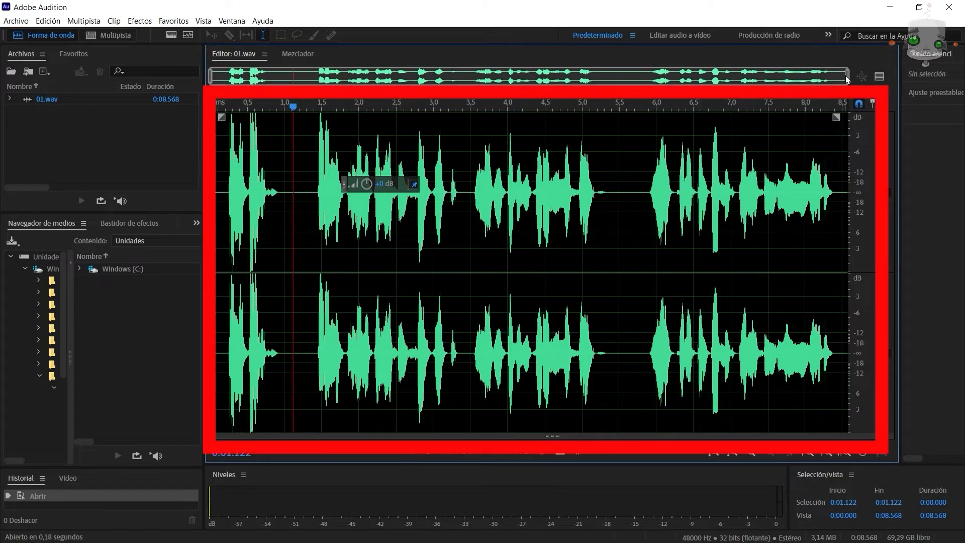
{"action": "left_click_drag", "start_coordinate": [847, 75], "coordinate": [595, 87]}
{"action": "left_click_drag", "start_coordinate": [211, 80], "coordinate": [305, 83]}
{"action": "left_click_drag", "start_coordinate": [444, 80], "coordinate": [342, 116]}
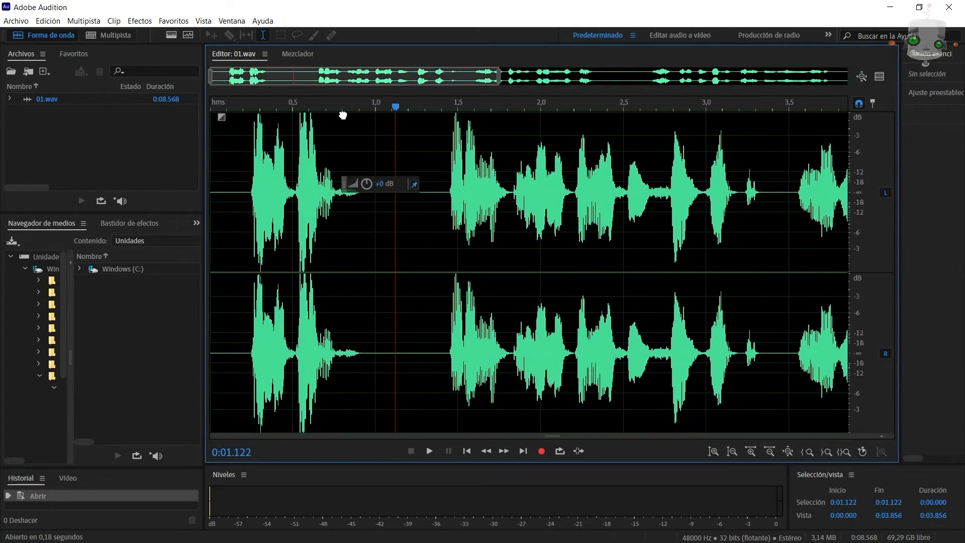
{"action": "left_click_drag", "start_coordinate": [499, 77], "coordinate": [859, 123]}
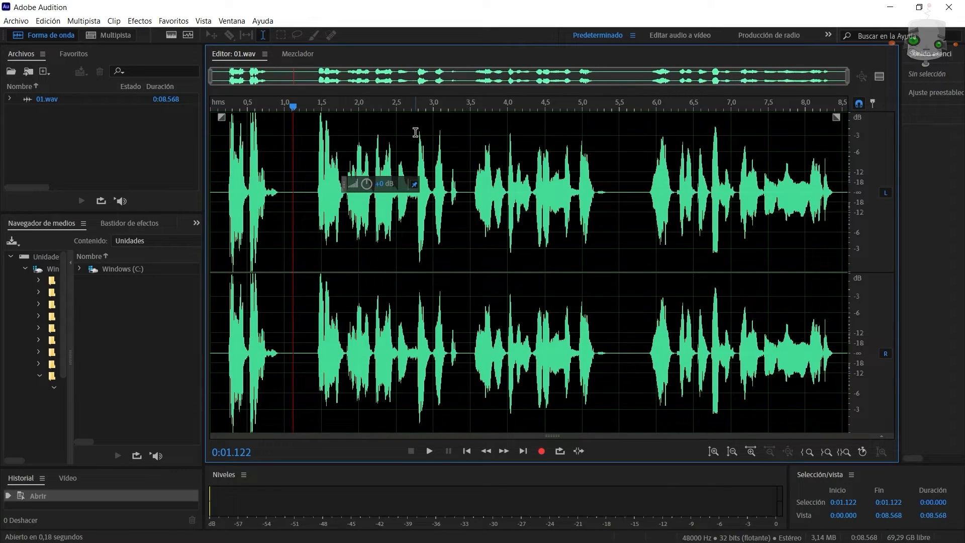
{"action": "left_click", "coordinate": [301, 55]}
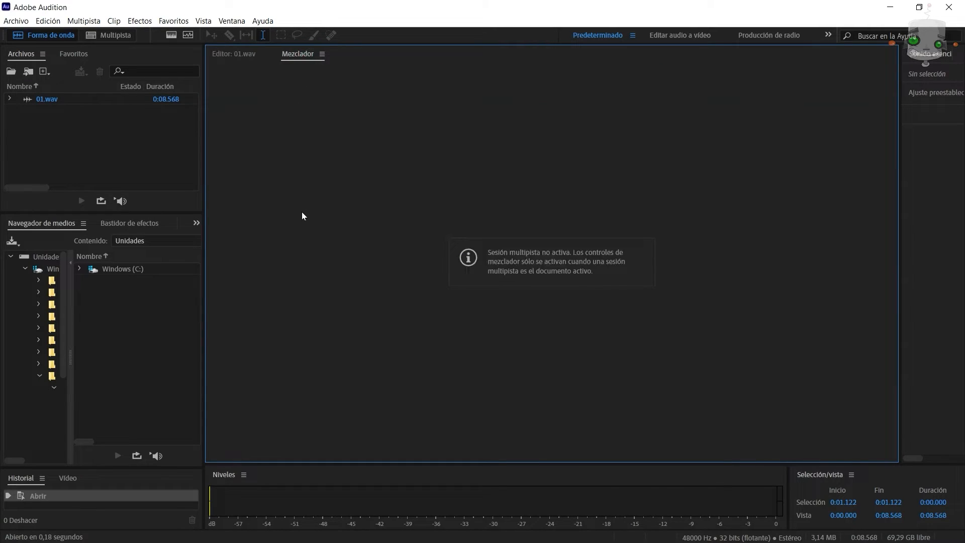
{"action": "left_click", "coordinate": [240, 55]}
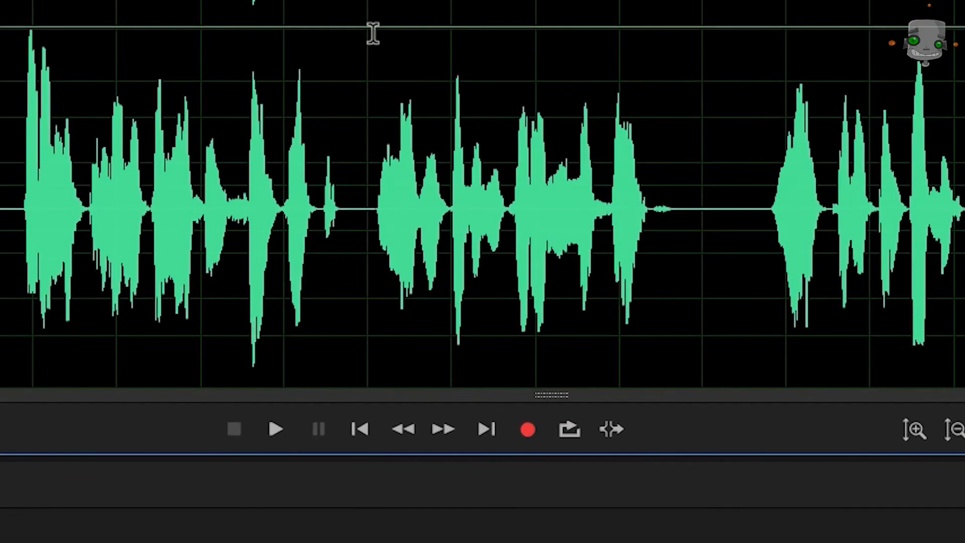
Record new audio over 01.wav from the playhead and stop the recording.
{"action": "left_click", "coordinate": [529, 430]}
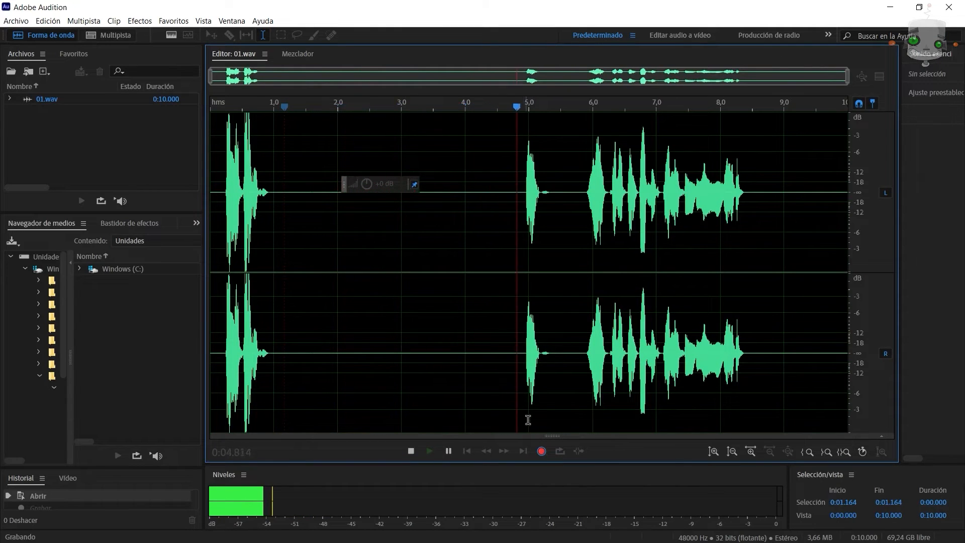
{"action": "left_click", "coordinate": [542, 451]}
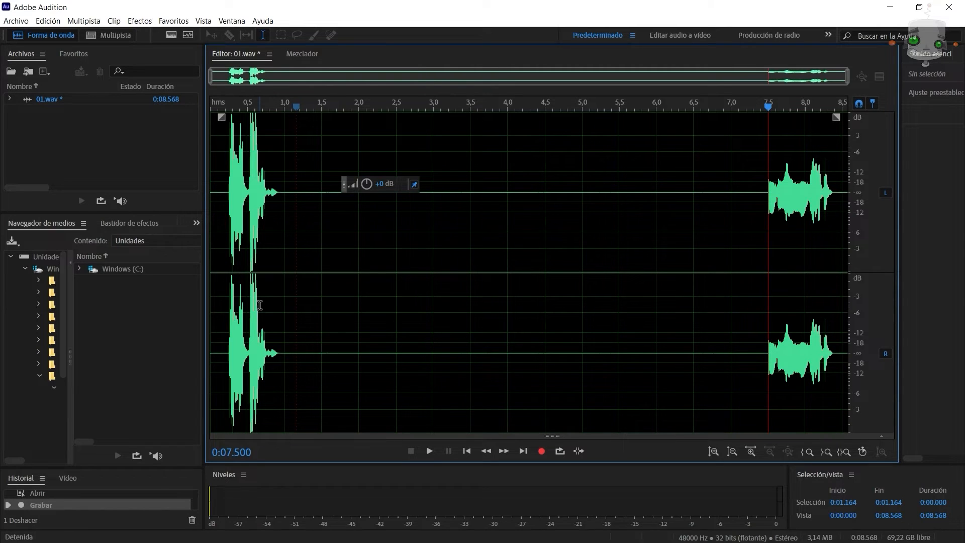
Close 01.wav without saving the changes.
{"action": "left_click", "coordinate": [95, 98]}
{"action": "key", "text": "ctrl+w"}
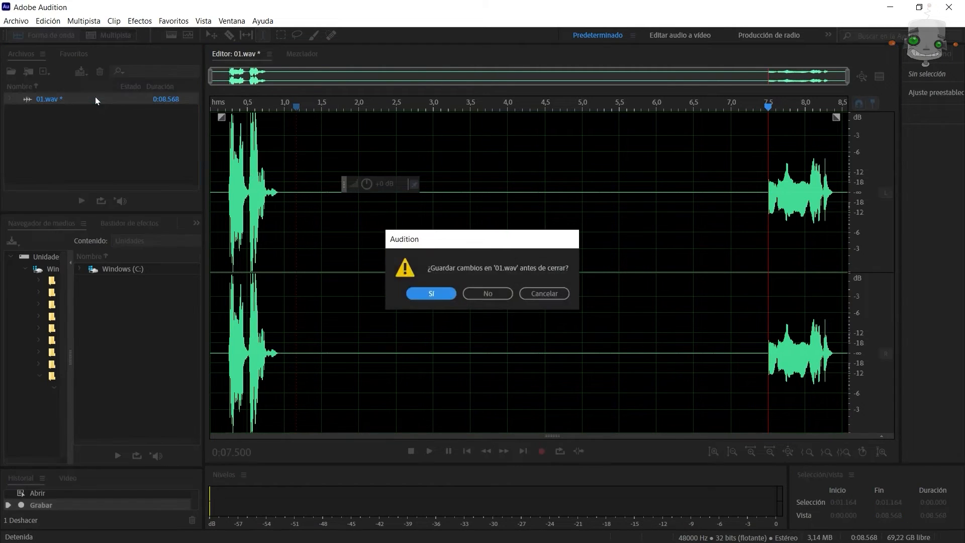
{"action": "left_click", "coordinate": [492, 295]}
{"action": "left_click", "coordinate": [542, 451]}
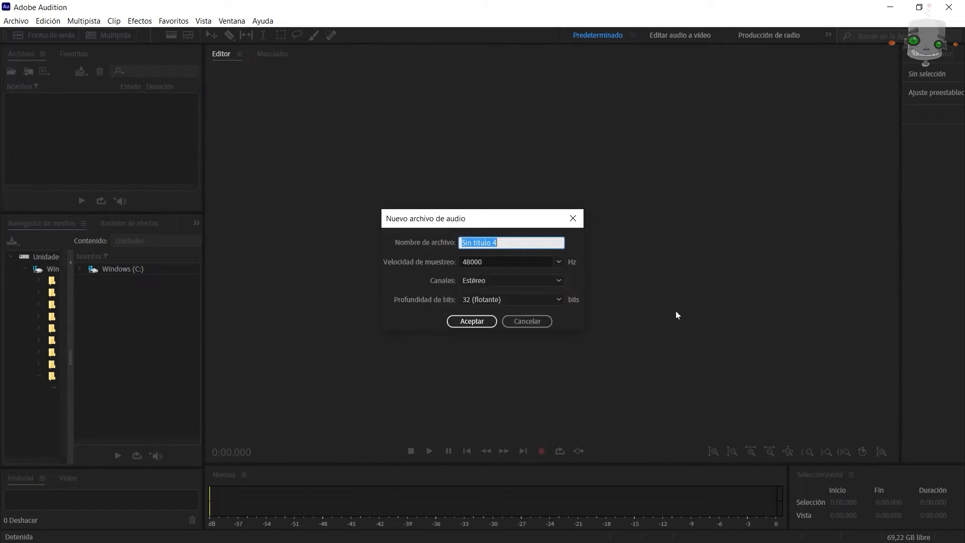
{"action": "left_click", "coordinate": [579, 218]}
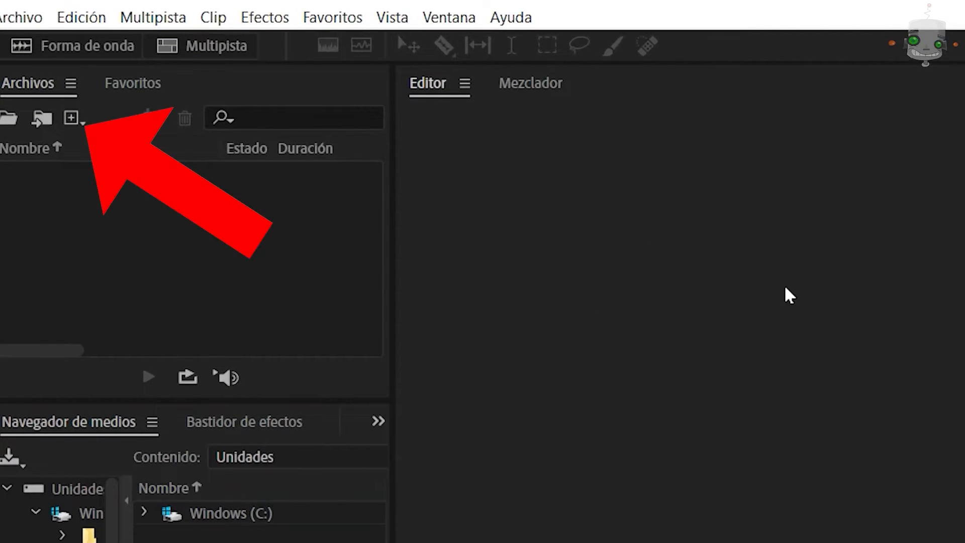
{"action": "left_click", "coordinate": [312, 235]}
{"action": "left_click", "coordinate": [72, 118]}
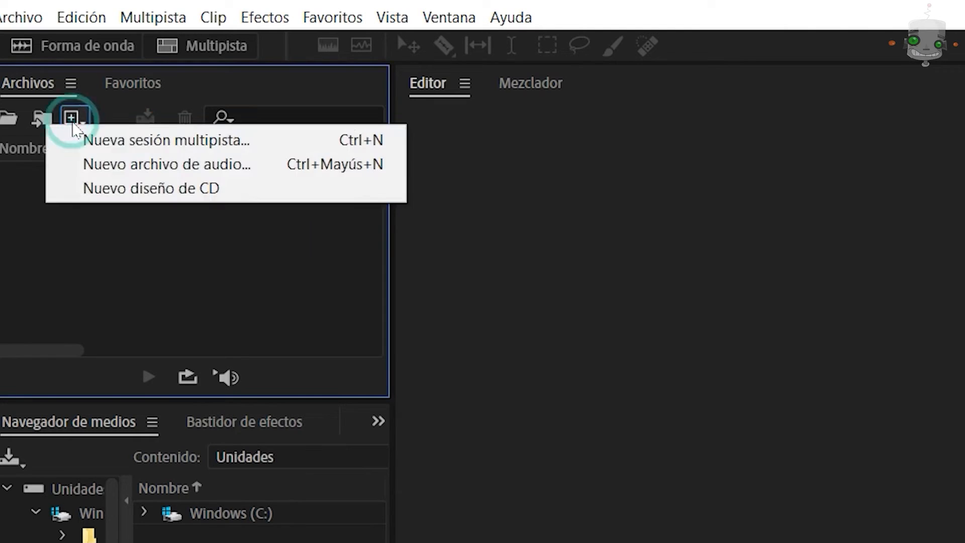
{"action": "left_click", "coordinate": [291, 167]}
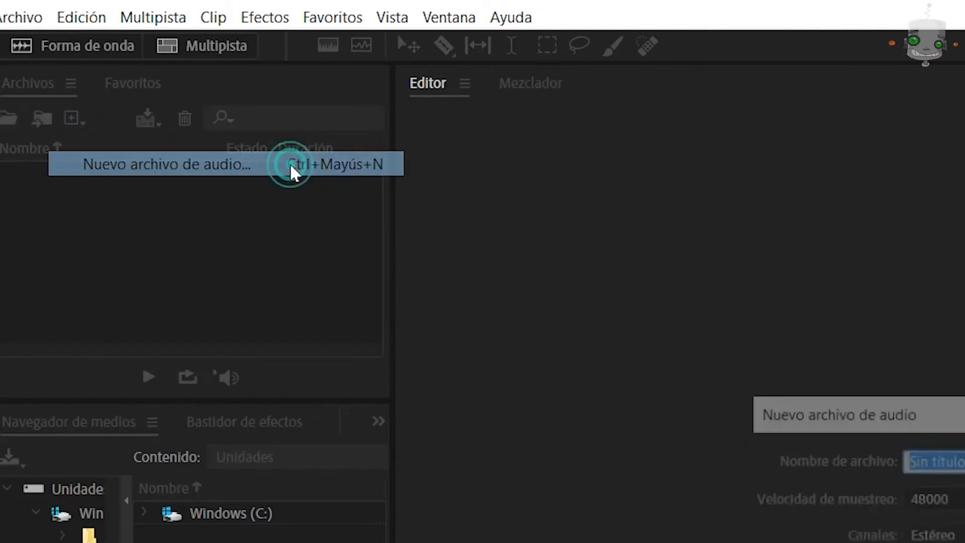
{"action": "type", "text": "Prueba"}
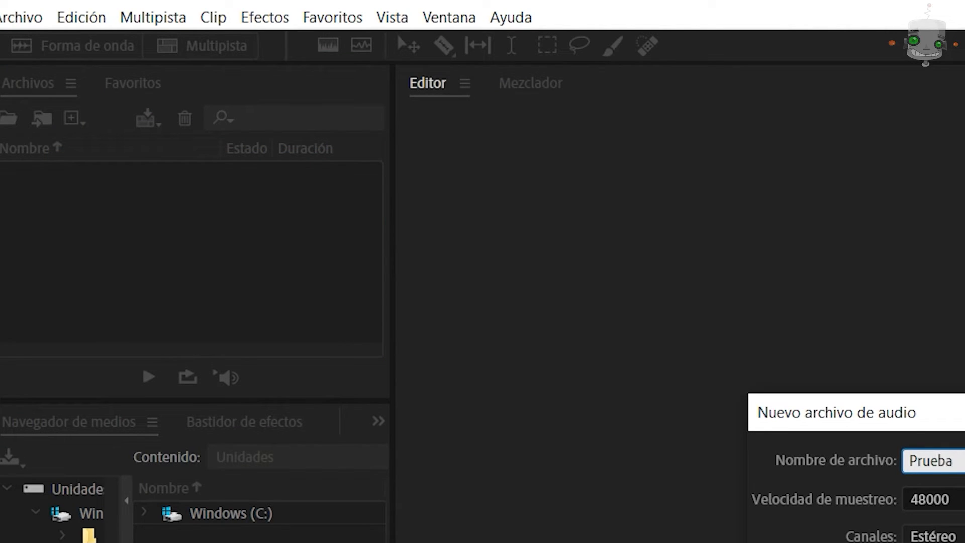
{"action": "key", "text": "Escape"}
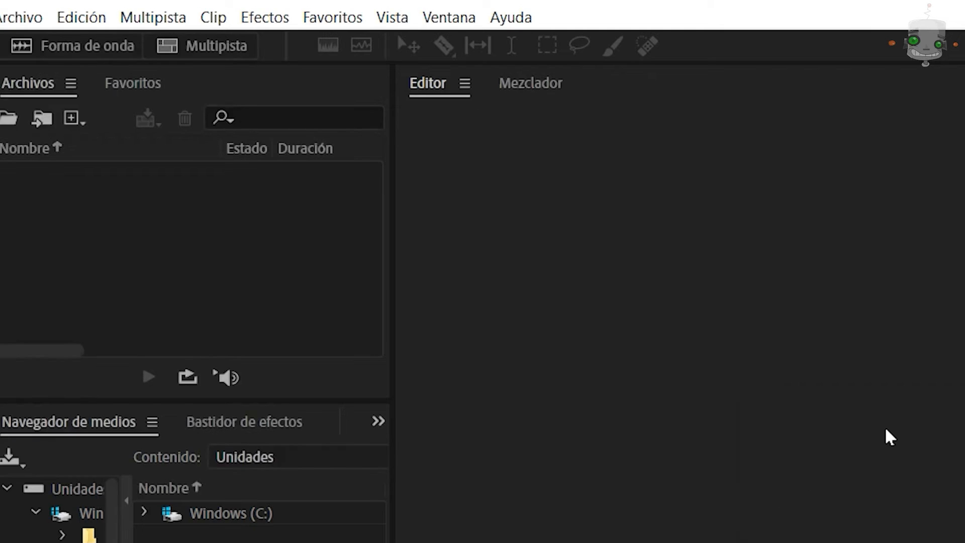
Create a new stereo audio file named Prueba at 48000 Hz and 32-bit float.
{"action": "key", "text": "ctrl+shift+n"}
{"action": "type", "text": "Prueba"}
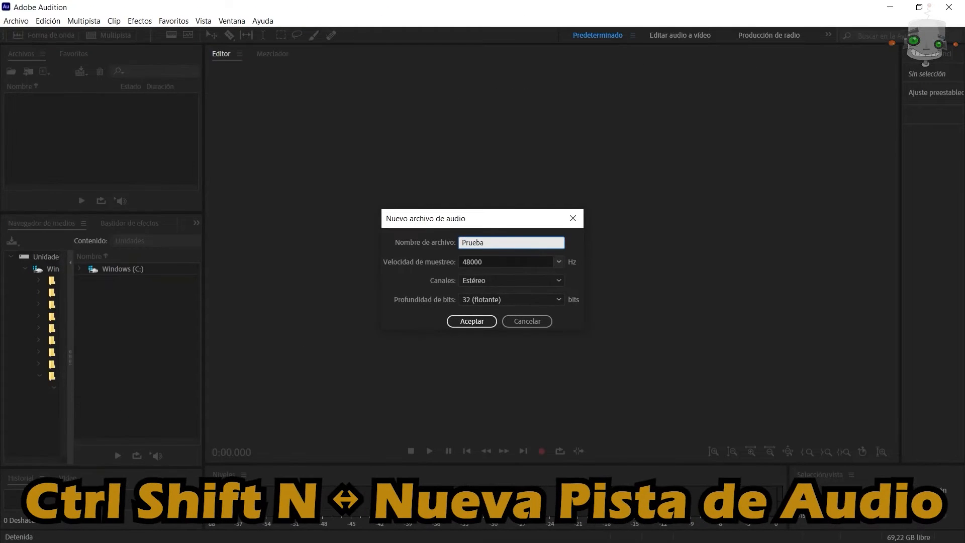
{"action": "left_click", "coordinate": [464, 317]}
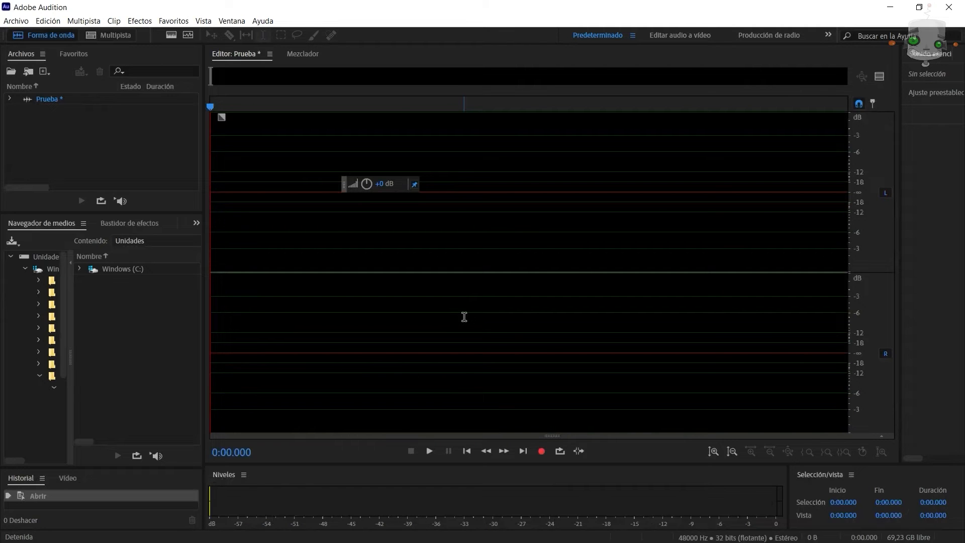
Record a first voice take in Prueba and play it back.
{"action": "left_click", "coordinate": [542, 451]}
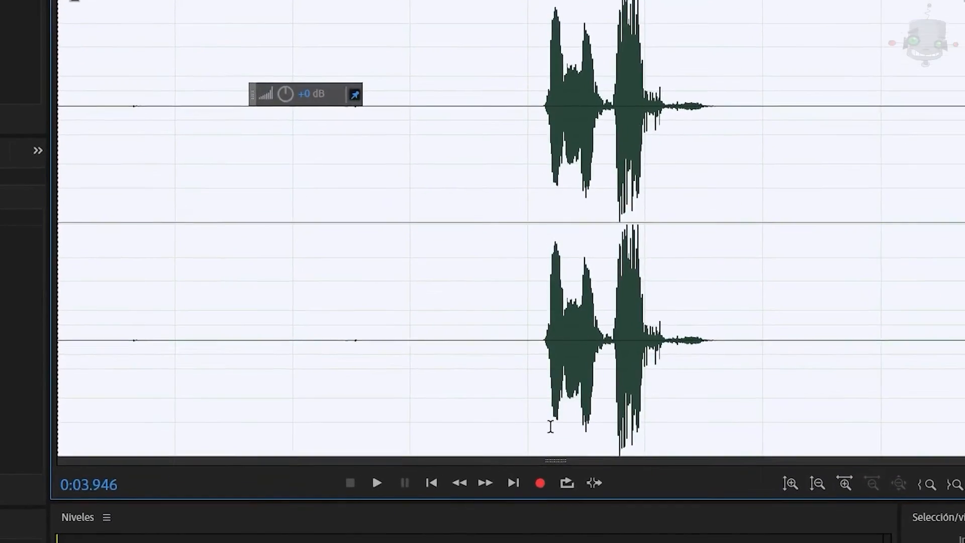
{"action": "left_click", "coordinate": [376, 483]}
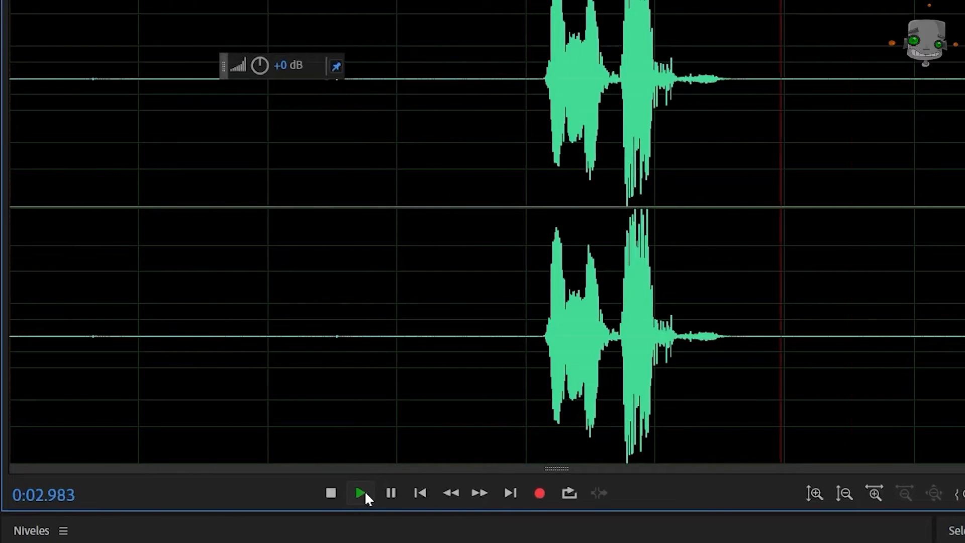
{"action": "left_click", "coordinate": [365, 492]}
Record a second voice take after the first one in Prueba and play back the recording.
{"action": "left_click", "coordinate": [534, 496]}
{"action": "left_click", "coordinate": [531, 496]}
{"action": "left_click", "coordinate": [505, 410]}
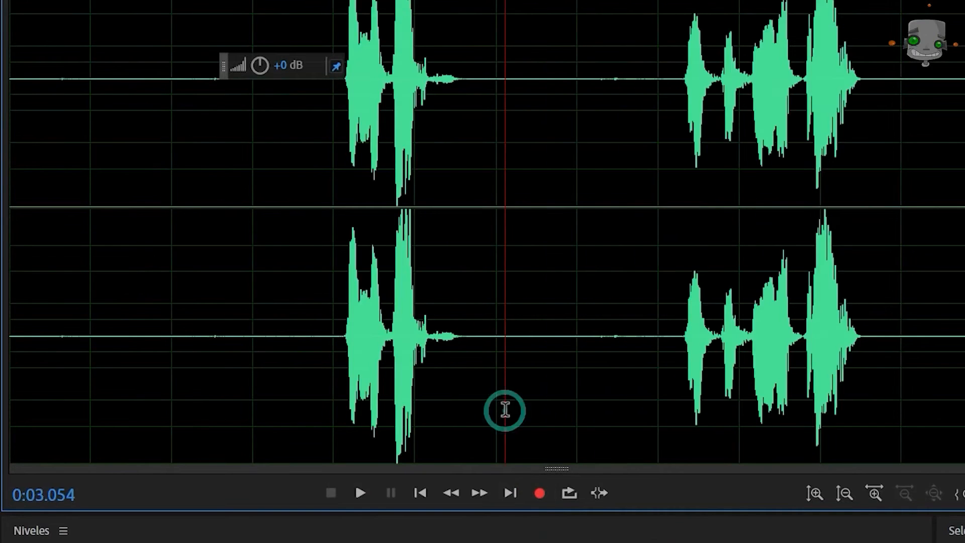
{"action": "left_click", "coordinate": [216, 23]}
{"action": "key", "text": "space"}
{"action": "key", "text": "space"}
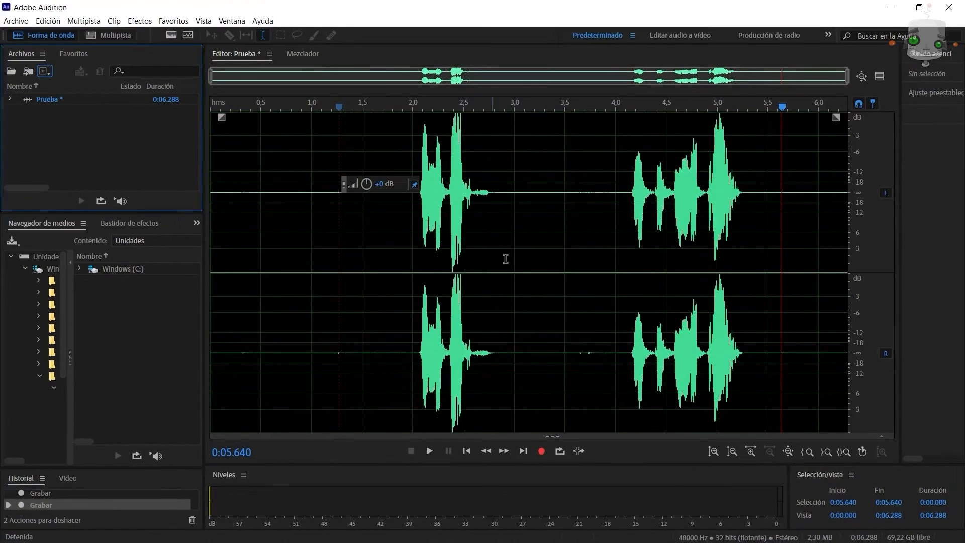
Try deleting the audio between 0:04.000 and 0:04.721 in Prueba, undo the deletion and clear the selection.
{"action": "left_click_drag", "start_coordinate": [616, 180], "coordinate": [689, 201]}
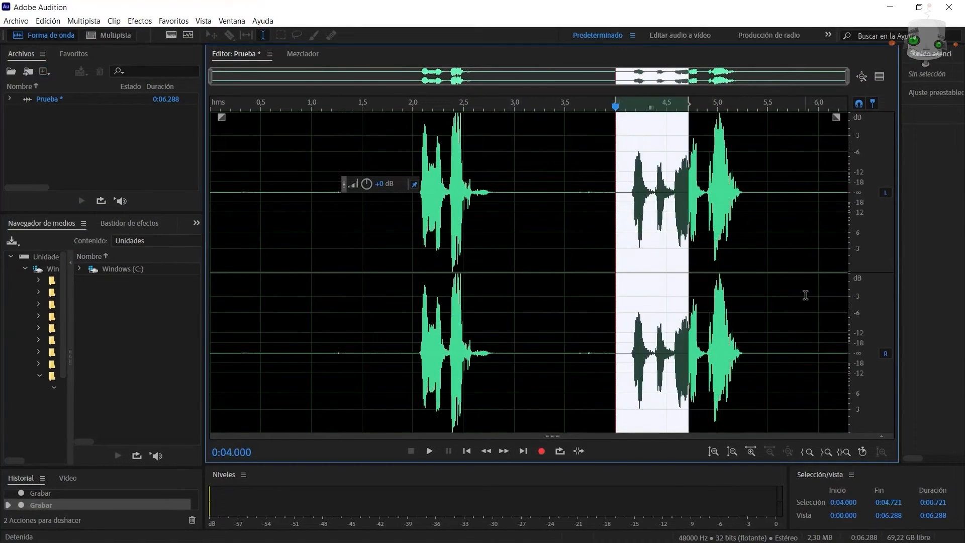
{"action": "key", "text": "Delete"}
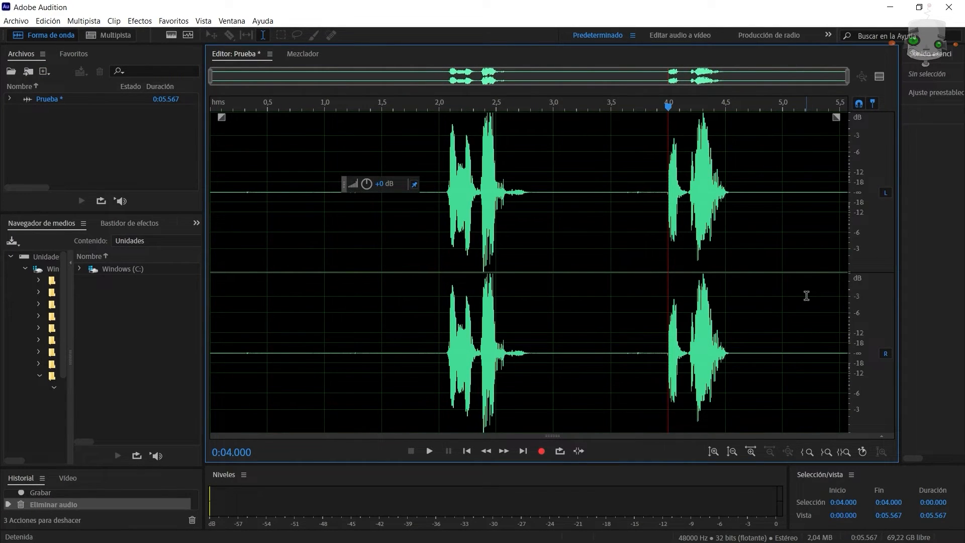
{"action": "key", "text": "ctrl+z"}
{"action": "left_click", "coordinate": [621, 239]}
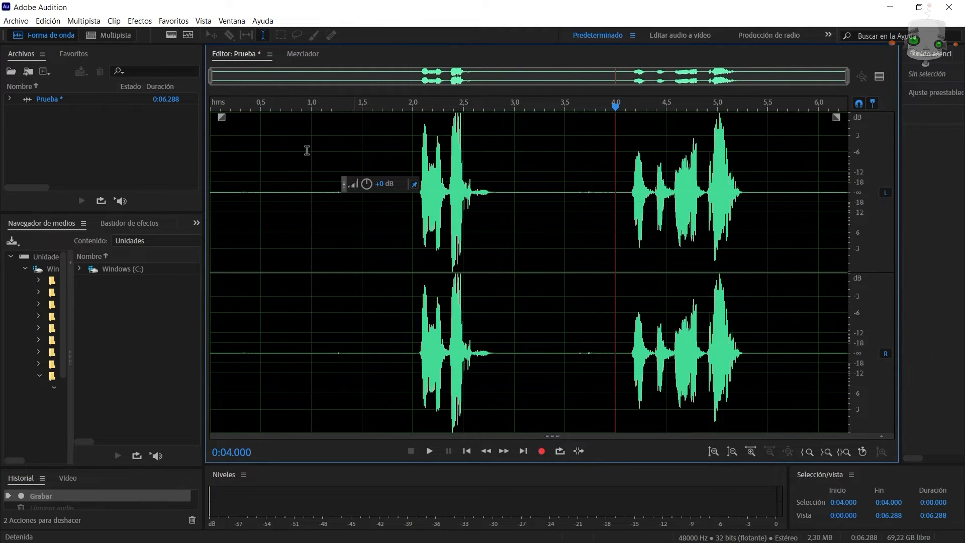
Create a new multitrack session named Prueba MIX at 48000 Hz, 32-bit float, with a stereo master.
{"action": "left_click", "coordinate": [45, 72]}
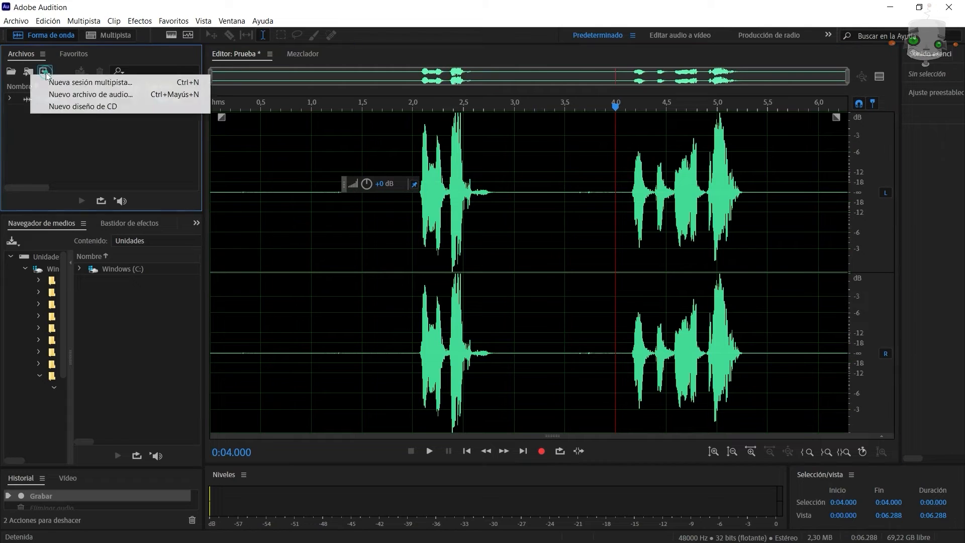
{"action": "left_click", "coordinate": [161, 81]}
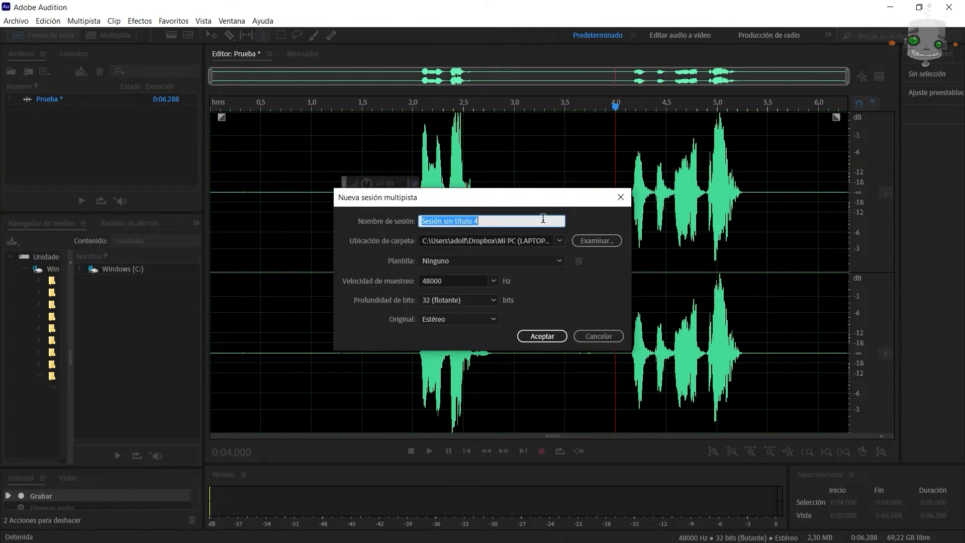
{"action": "type", "text": "Prueba MIX"}
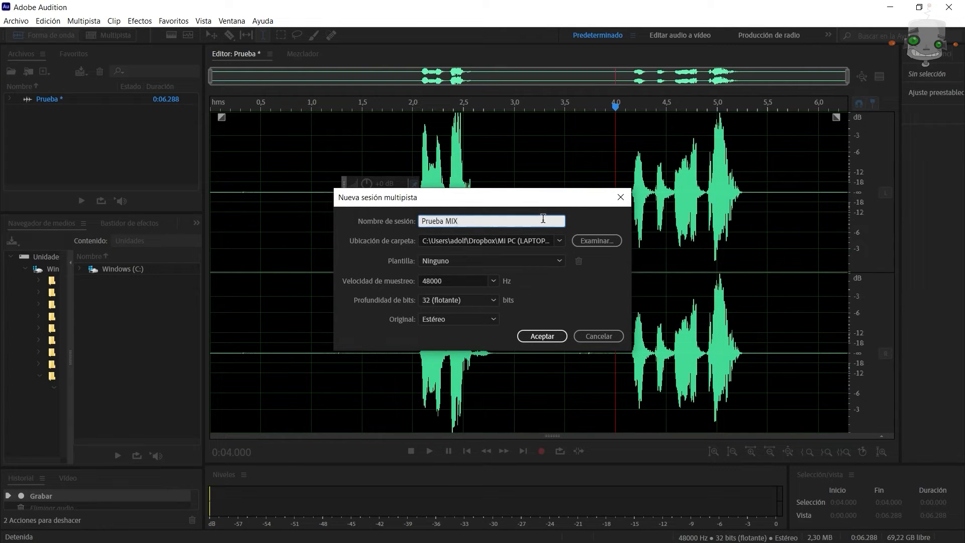
{"action": "key", "text": "Return"}
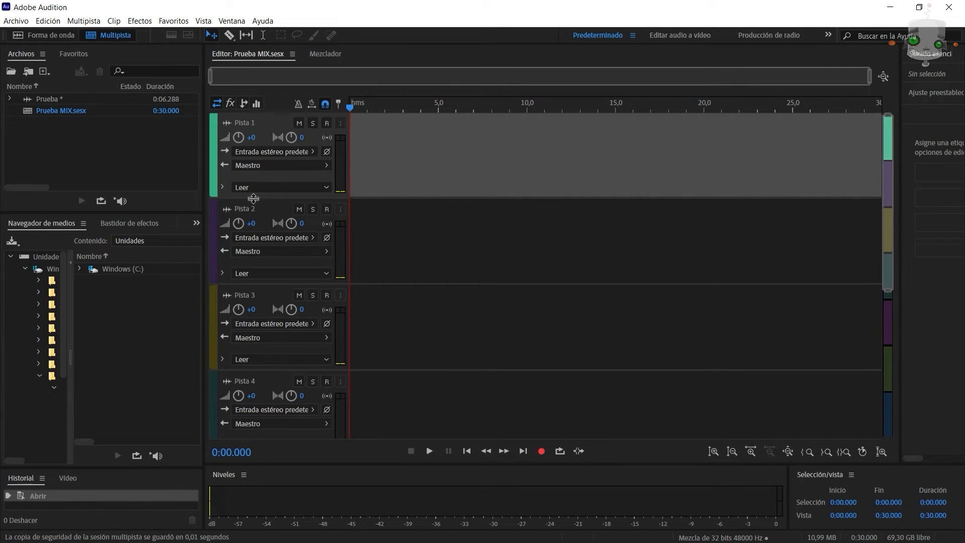
Import 01.wav and place it at the start of Pista 1 in the Prueba MIX session.
{"action": "key", "text": "ctrl+i"}
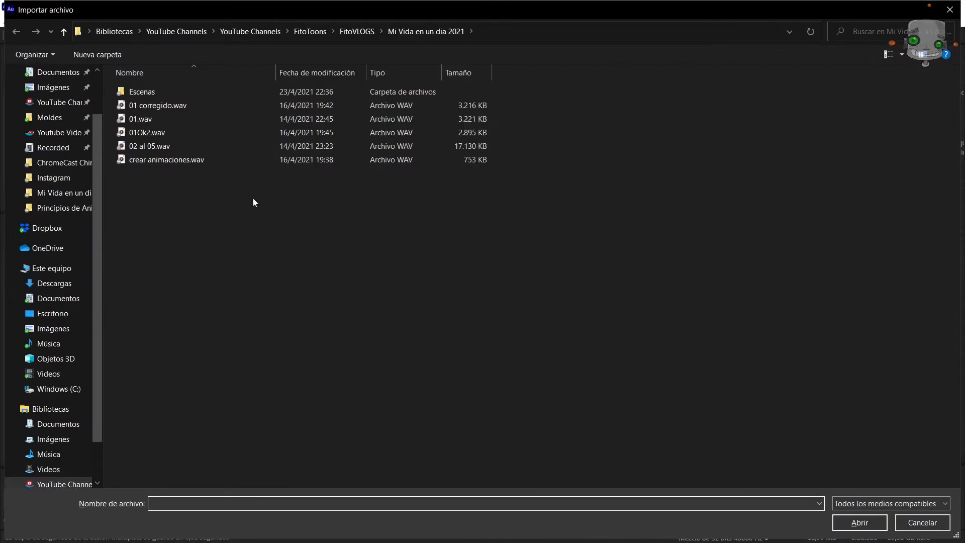
{"action": "left_click", "coordinate": [120, 119]}
{"action": "double_click", "coordinate": [120, 119]}
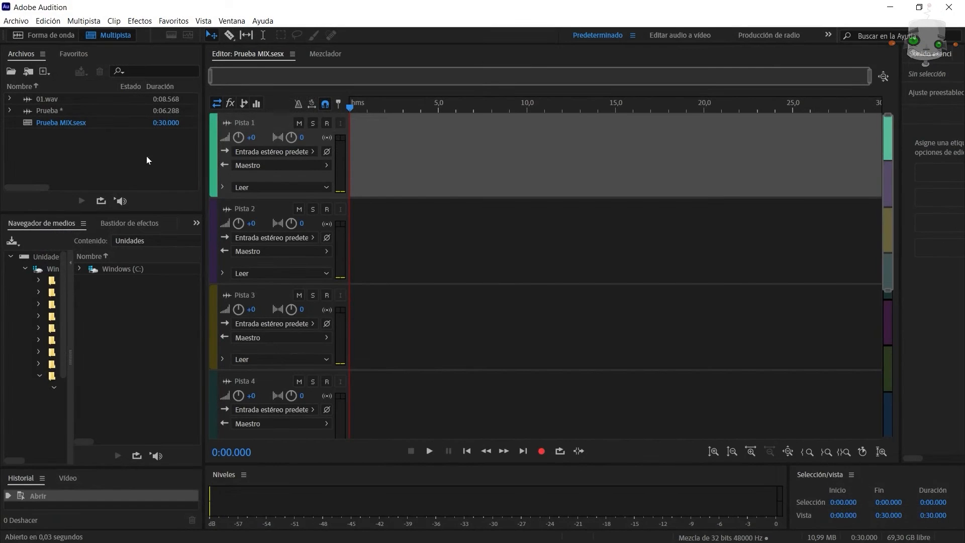
{"action": "left_click", "coordinate": [52, 100]}
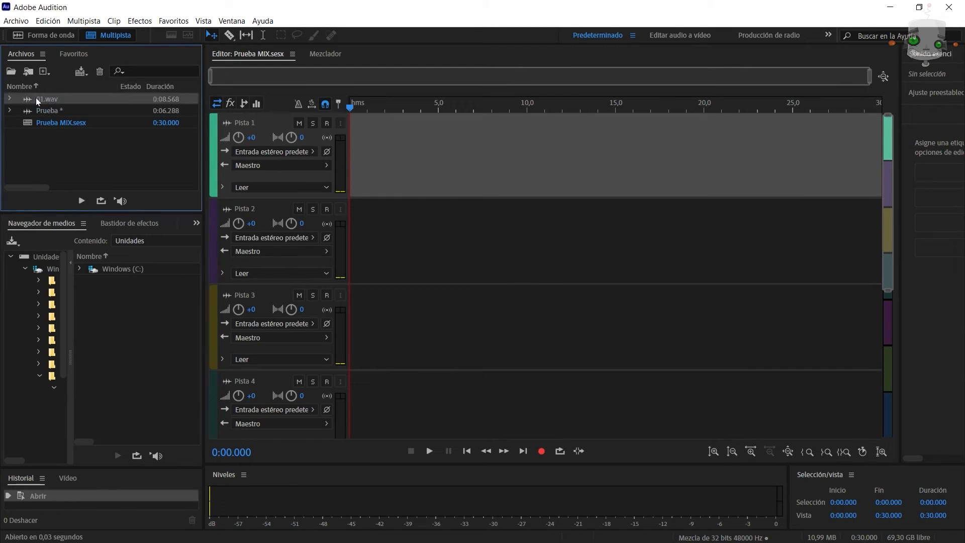
{"action": "left_click_drag", "start_coordinate": [35, 101], "coordinate": [347, 150]}
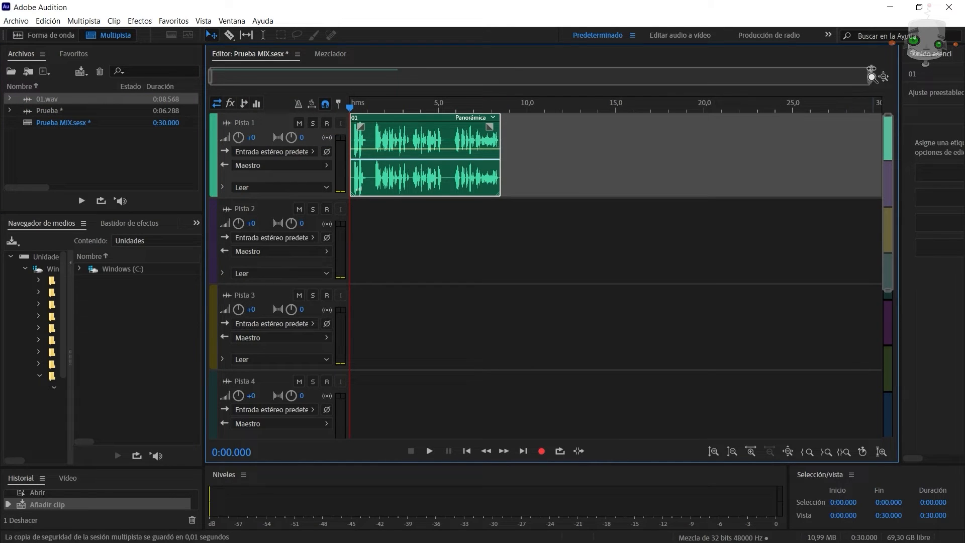
Add the Prueba recording to Pista 2, shift it to start at about 3.4 s, and play both tracks.
{"action": "left_click_drag", "start_coordinate": [872, 76], "coordinate": [464, 88]}
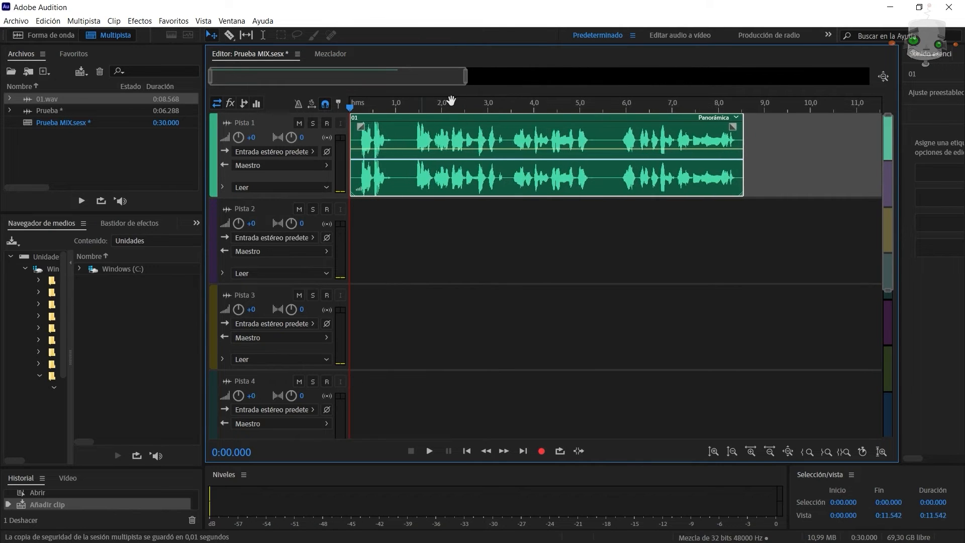
{"action": "left_click_drag", "start_coordinate": [29, 110], "coordinate": [378, 221]}
{"action": "left_click_drag", "start_coordinate": [578, 244], "coordinate": [707, 244]}
{"action": "key", "text": "space"}
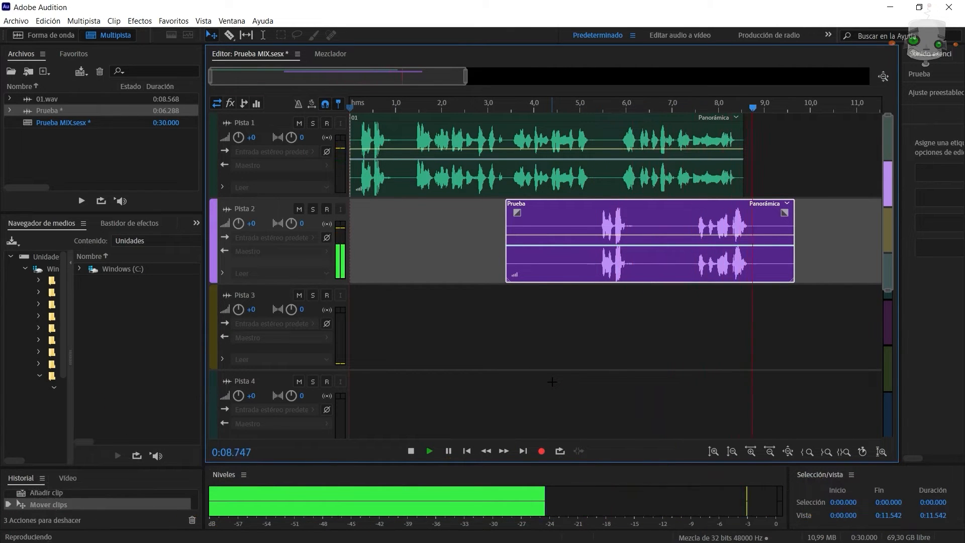
{"action": "key", "text": "space"}
Import hearts - sin copyright-fondo liviano.mp3 from the YouTube audio library folder and place it at the start of Pista 3, accepting sample-rate conversion.
{"action": "key", "text": "ctrl+i"}
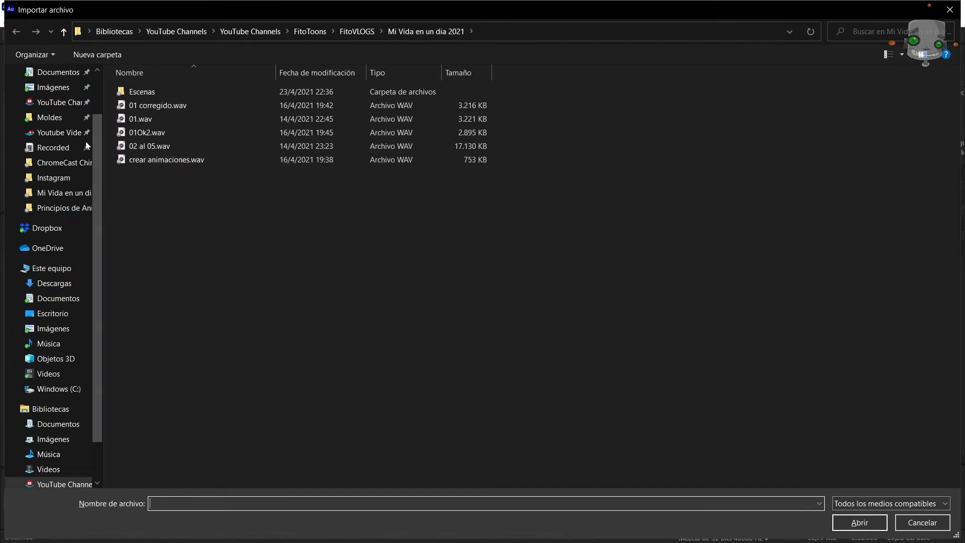
{"action": "left_click", "coordinate": [65, 132]}
{"action": "double_click", "coordinate": [433, 98]}
{"action": "double_click", "coordinate": [188, 104]}
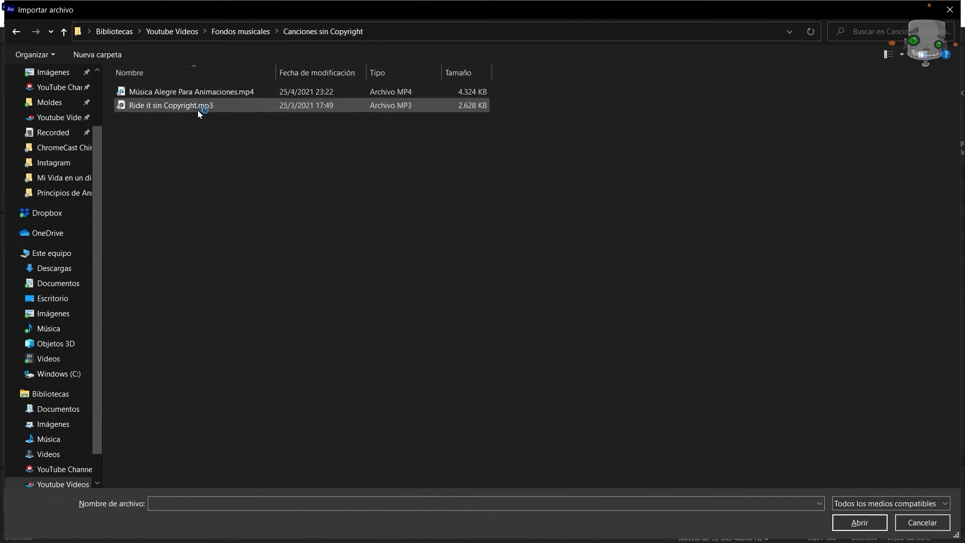
{"action": "key", "text": "BackSpace"}
{"action": "double_click", "coordinate": [195, 110]}
{"action": "double_click", "coordinate": [196, 147]}
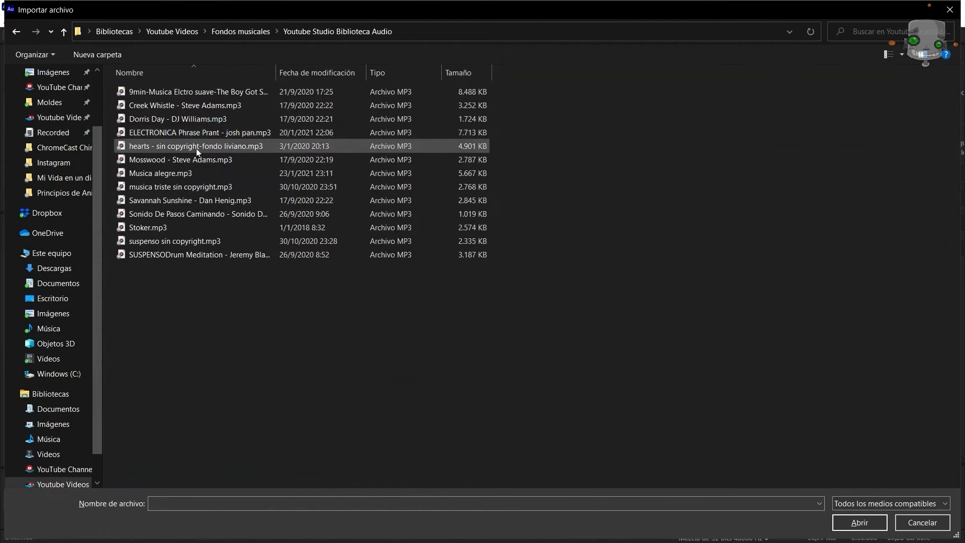
{"action": "left_click_drag", "start_coordinate": [49, 114], "coordinate": [350, 324]}
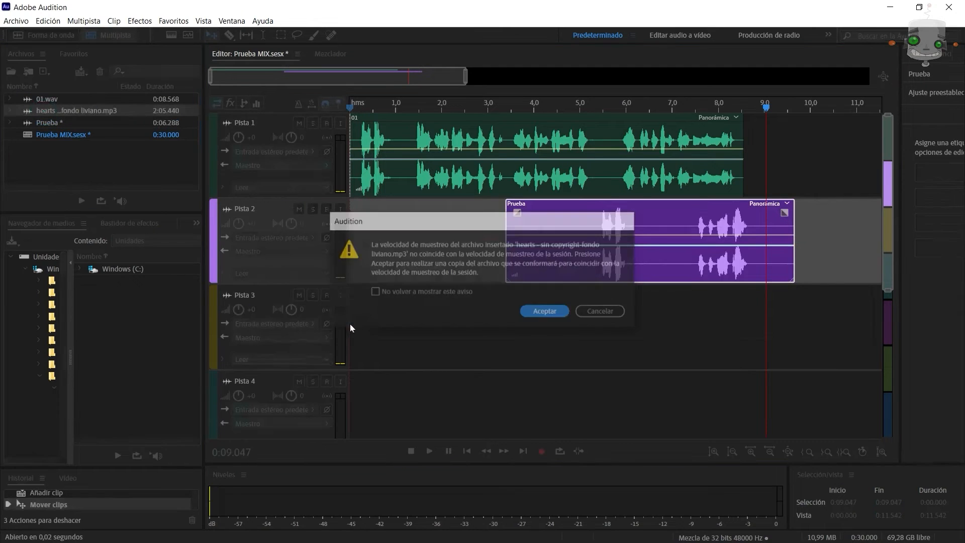
{"action": "left_click", "coordinate": [525, 316]}
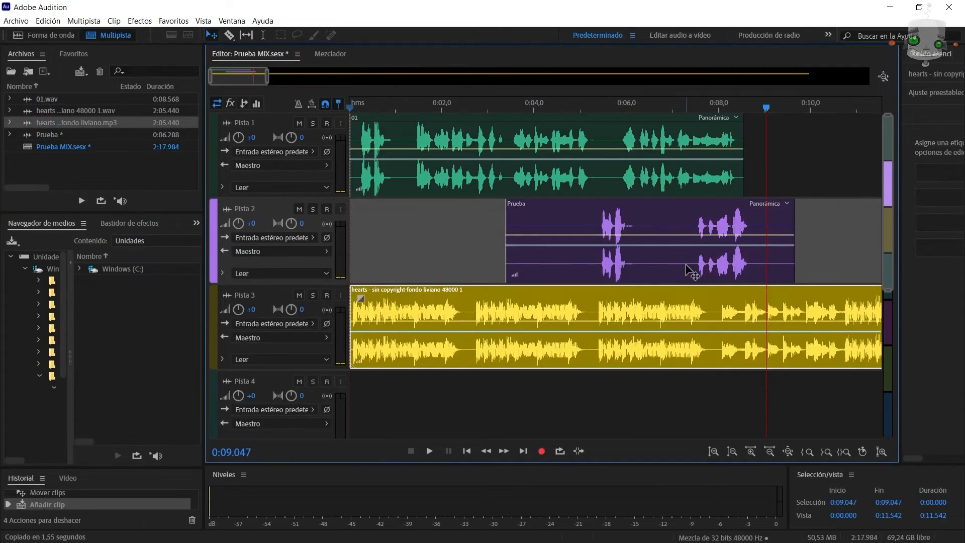
Play the three-track session from the beginning to hear the voices with the music.
{"action": "left_click_drag", "start_coordinate": [766, 108], "coordinate": [343, 136]}
{"action": "key", "text": "space"}
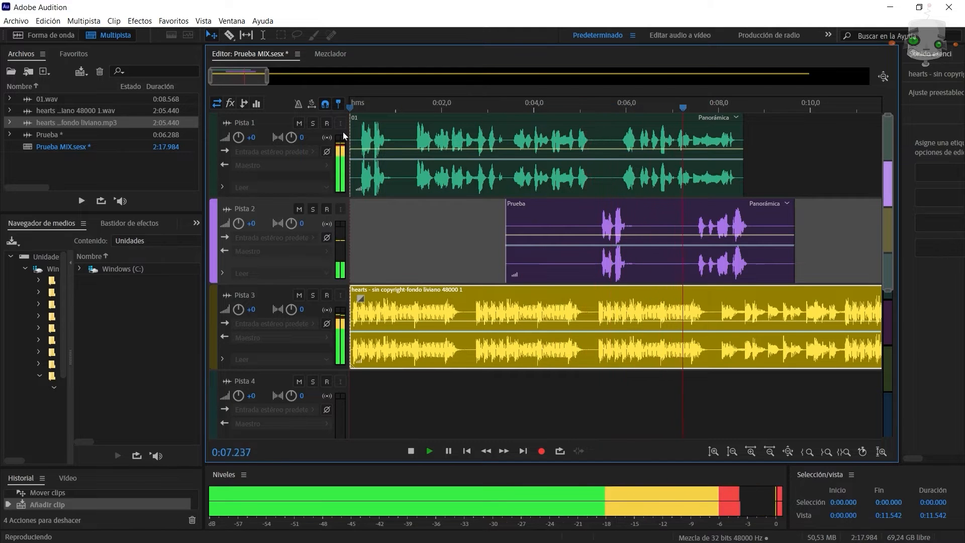
{"action": "key", "text": "space"}
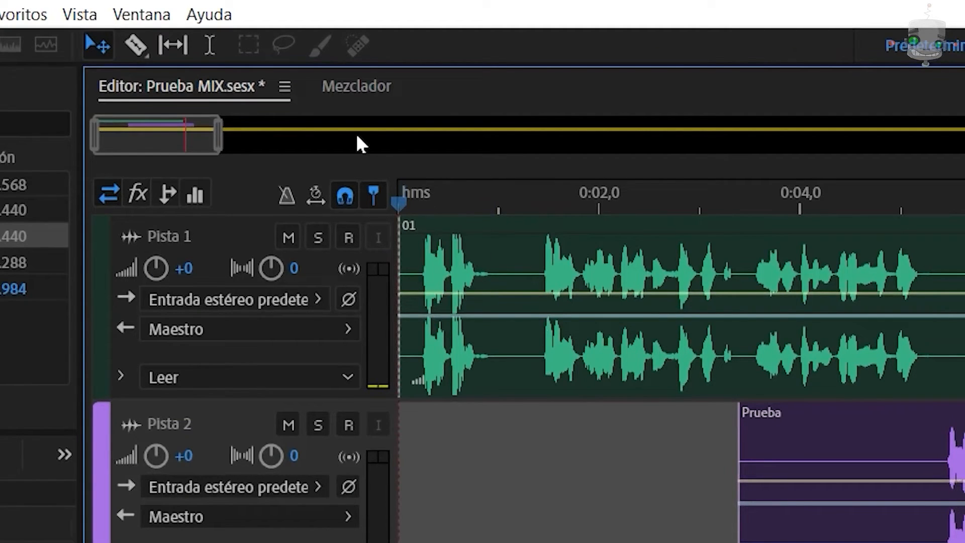
Split the 01 clip on Pista 1 at about 1.0 s and 1.8 s with the razor and move the middle piece to Pista 4.
{"action": "left_click", "coordinate": [147, 46]}
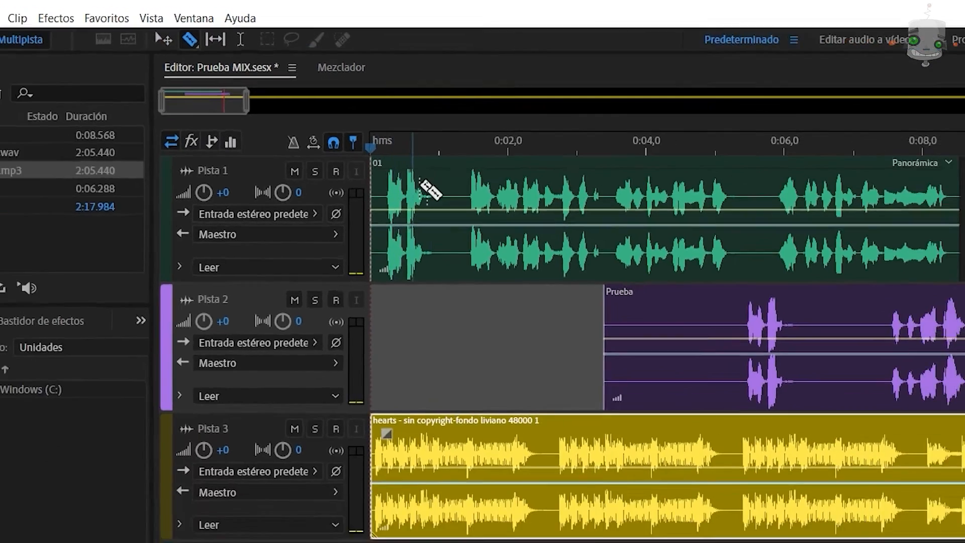
{"action": "left_click", "coordinate": [439, 213]}
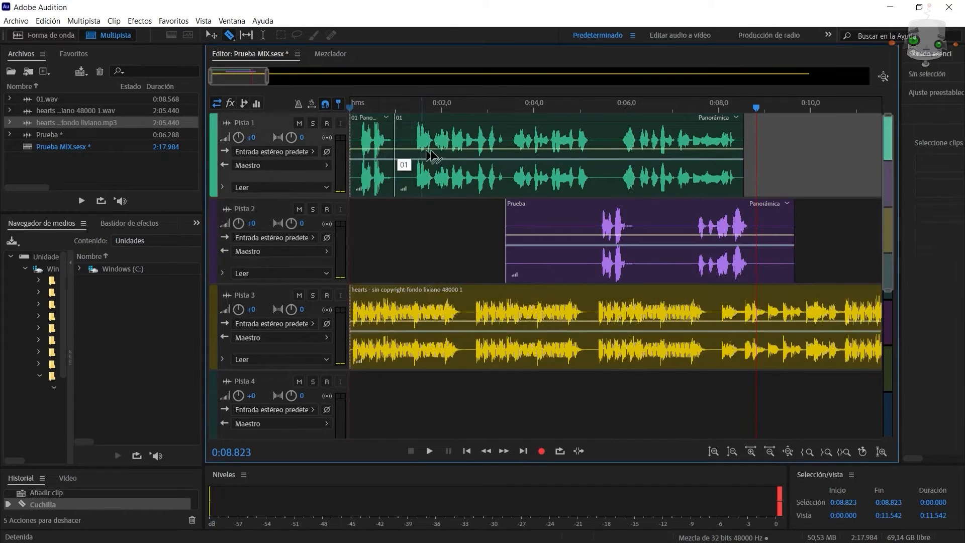
{"action": "left_click", "coordinate": [433, 156]}
{"action": "key", "text": "v"}
{"action": "left_click_drag", "start_coordinate": [421, 156], "coordinate": [417, 402]}
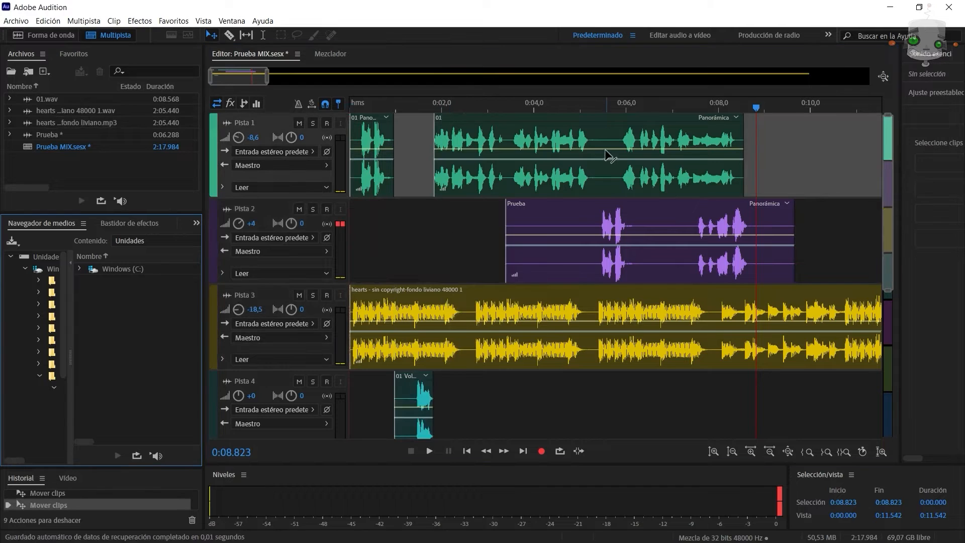
In the mixer, set Pista 1 to -17.9 dB, Pista 2 to -7.6 dB, Pista 3 to -2.4 dB and Pista 4 to -7.6 dB.
{"action": "left_click", "coordinate": [329, 54]}
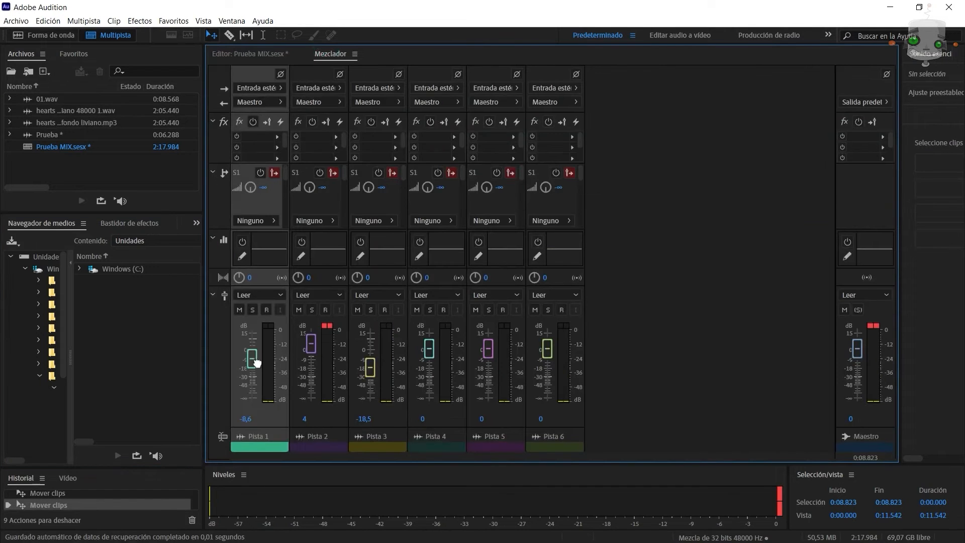
{"action": "left_click_drag", "start_coordinate": [256, 362], "coordinate": [250, 373]}
{"action": "left_click_drag", "start_coordinate": [309, 348], "coordinate": [311, 360]}
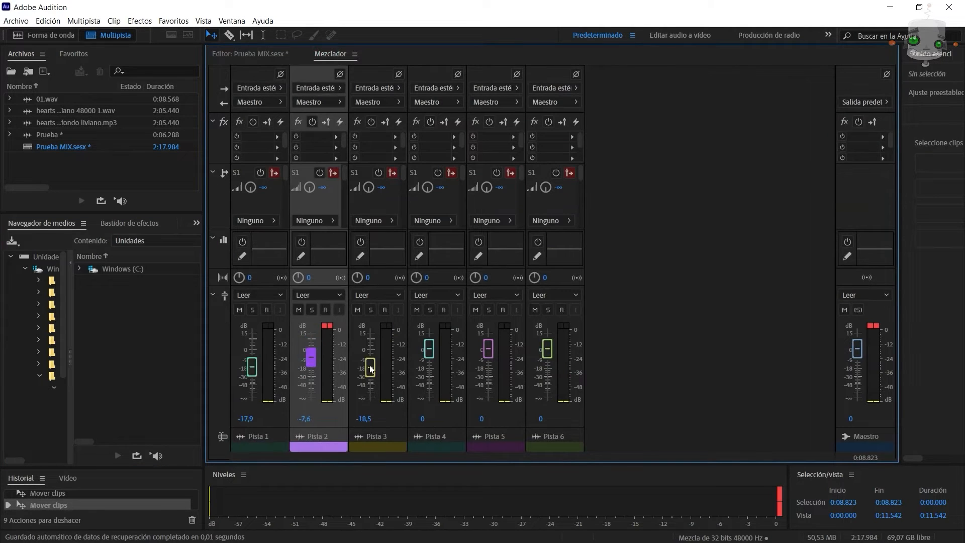
{"action": "left_click_drag", "start_coordinate": [371, 368], "coordinate": [371, 353]}
{"action": "left_click_drag", "start_coordinate": [429, 348], "coordinate": [430, 357]}
{"action": "left_click", "coordinate": [251, 54]}
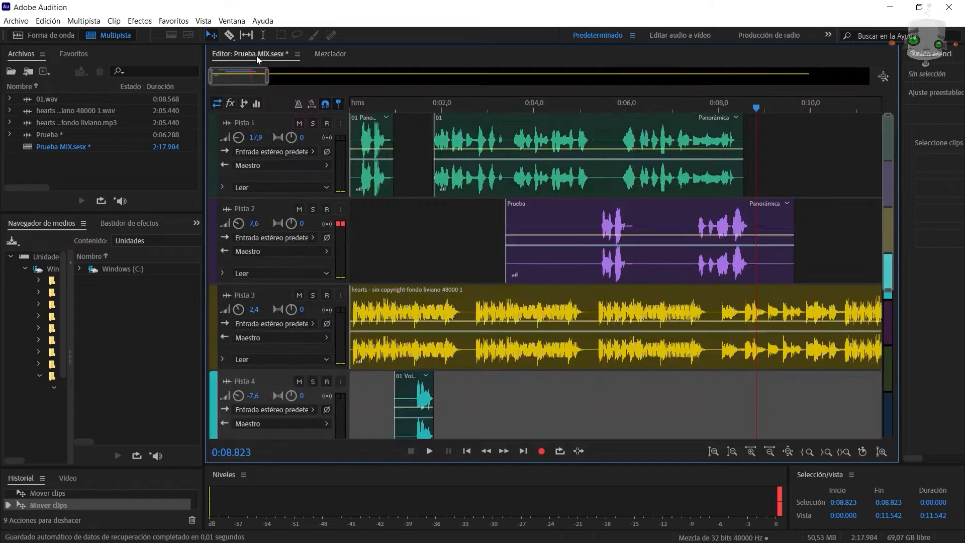
Play the session from the start to check the adjusted track volumes.
{"action": "left_click_drag", "start_coordinate": [757, 109], "coordinate": [348, 101]}
{"action": "key", "text": "space"}
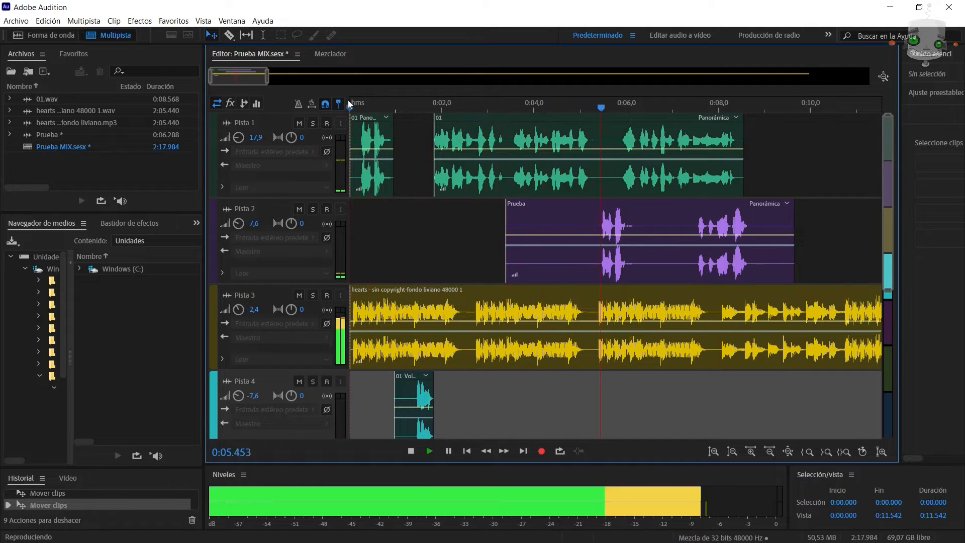
{"action": "key", "text": "space"}
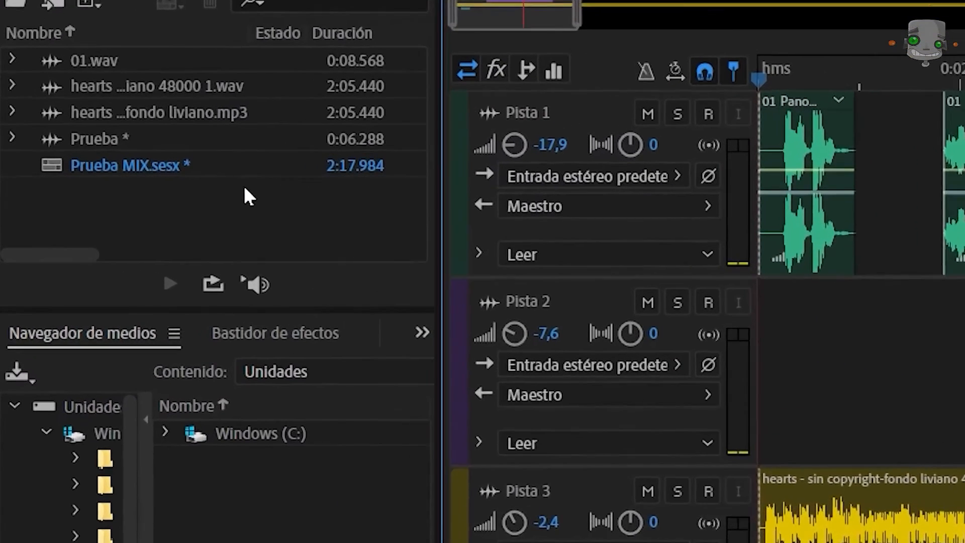
Open 01.wav in the waveform editor and play its opening second.
{"action": "left_click", "coordinate": [169, 178]}
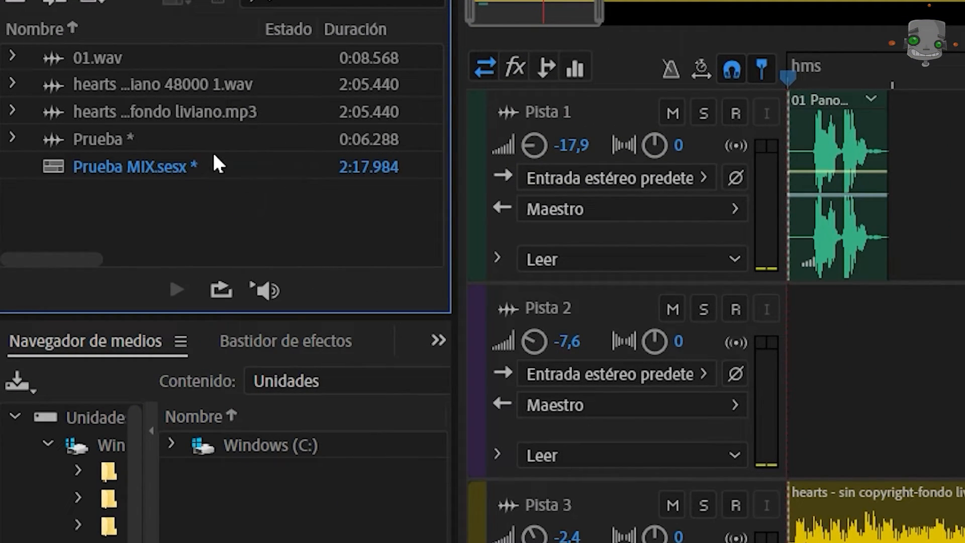
{"action": "double_click", "coordinate": [71, 58]}
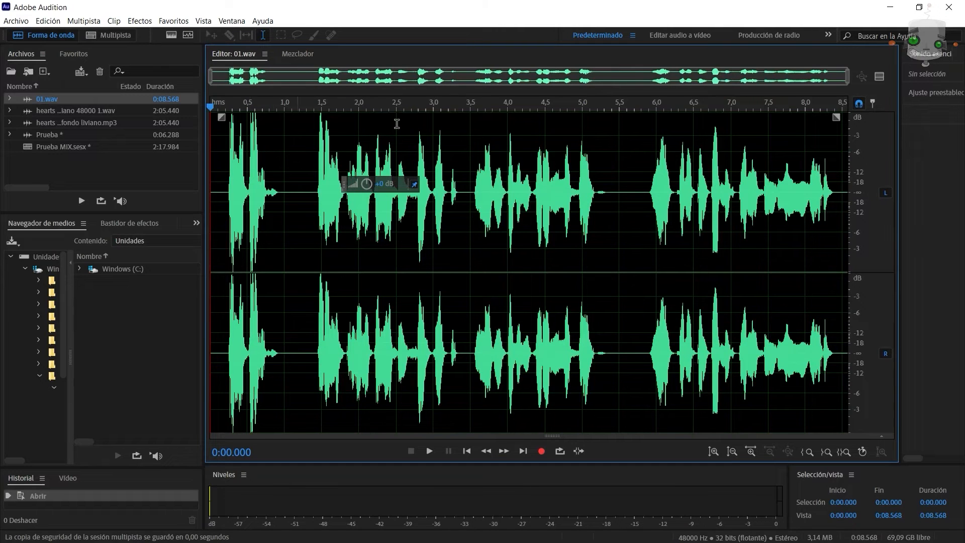
{"action": "left_click_drag", "start_coordinate": [847, 80], "coordinate": [530, 85]}
{"action": "key", "text": "space"}
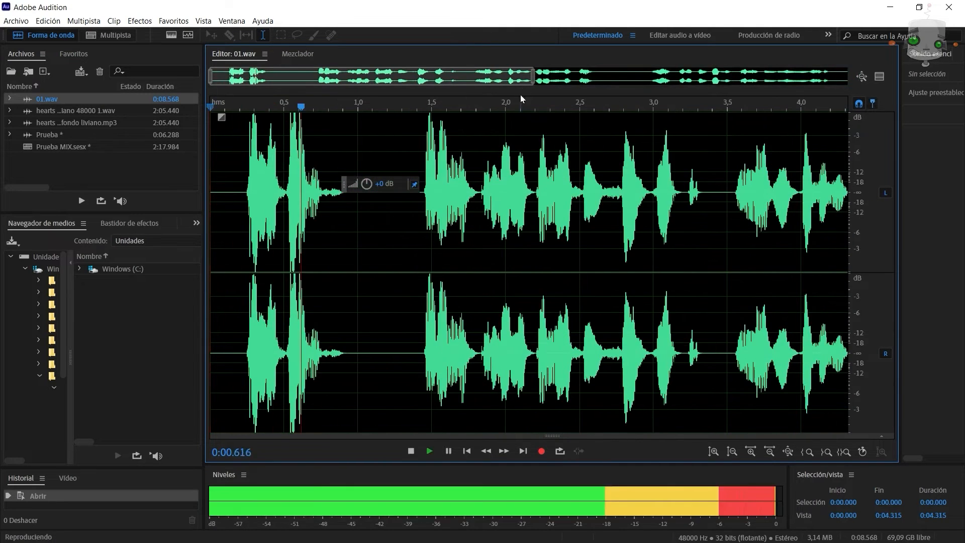
{"action": "left_click", "coordinate": [388, 107]}
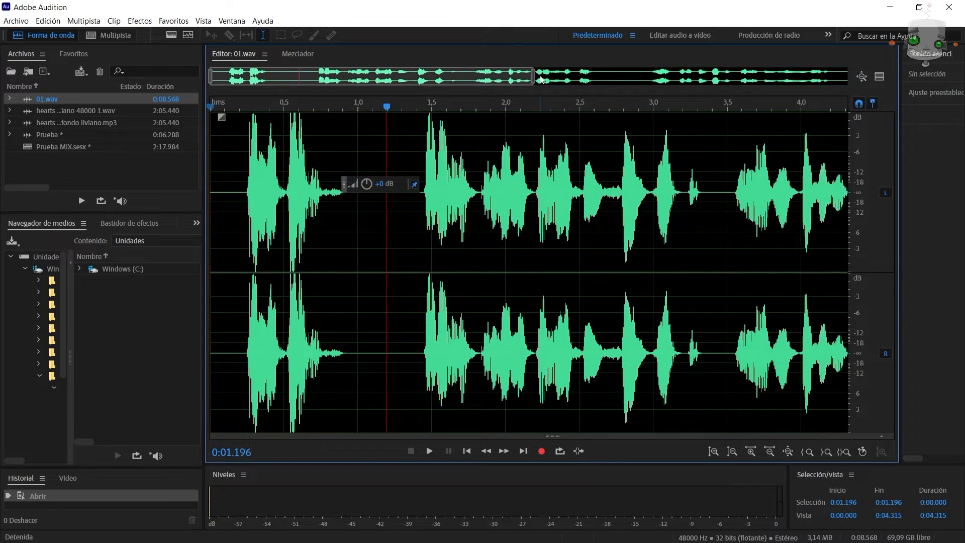
Delete everything in 01.wav from 0:01.173 to the end, accepting the multitrack reference warning.
{"action": "left_click_drag", "start_coordinate": [541, 79], "coordinate": [858, 97]}
{"action": "left_click_drag", "start_coordinate": [297, 139], "coordinate": [947, 201]}
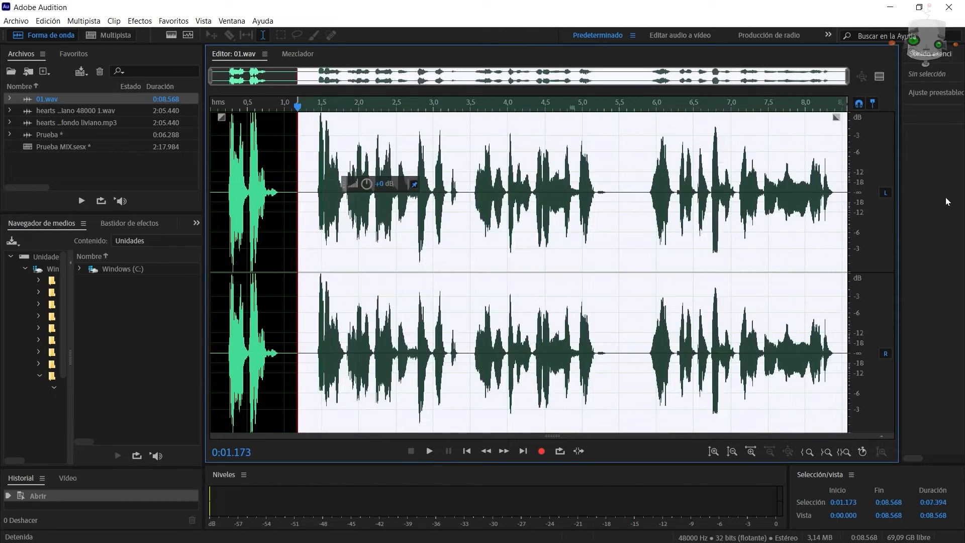
{"action": "key", "text": "Delete"}
{"action": "left_click", "coordinate": [557, 307]}
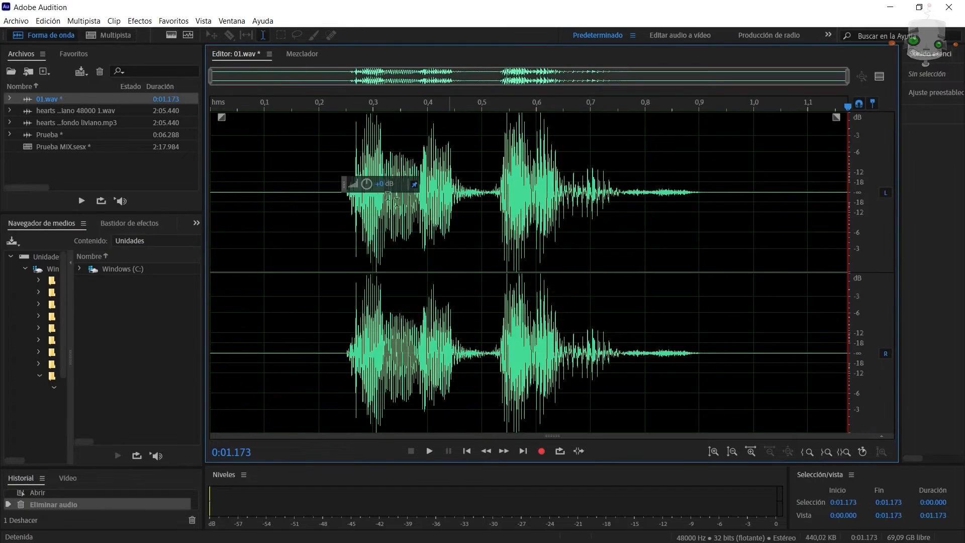
Delete the first 0.163 s of 01.wav with further warnings turned off, trim the silent tail after about 0.68 s, and play the result.
{"action": "left_click_drag", "start_coordinate": [299, 179], "coordinate": [210, 181]}
{"action": "key", "text": "Delete"}
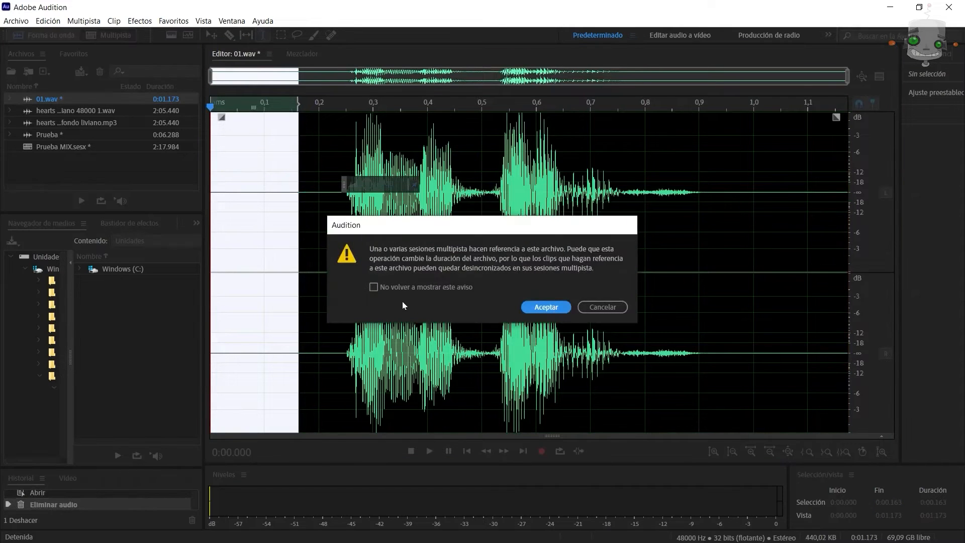
{"action": "left_click", "coordinate": [373, 287]}
{"action": "left_click", "coordinate": [547, 307]}
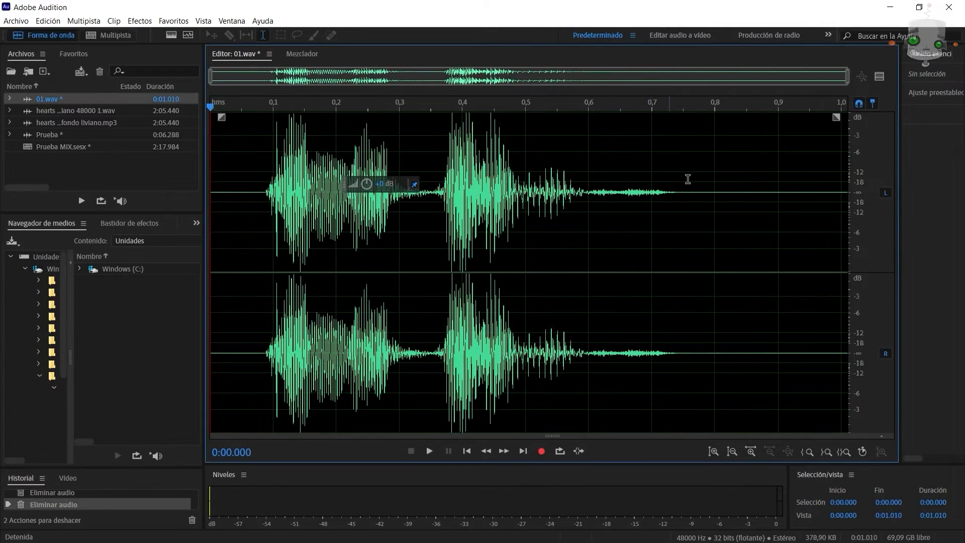
{"action": "left_click_drag", "start_coordinate": [639, 179], "coordinate": [850, 181]}
{"action": "key", "text": "Delete"}
{"action": "key", "text": "space"}
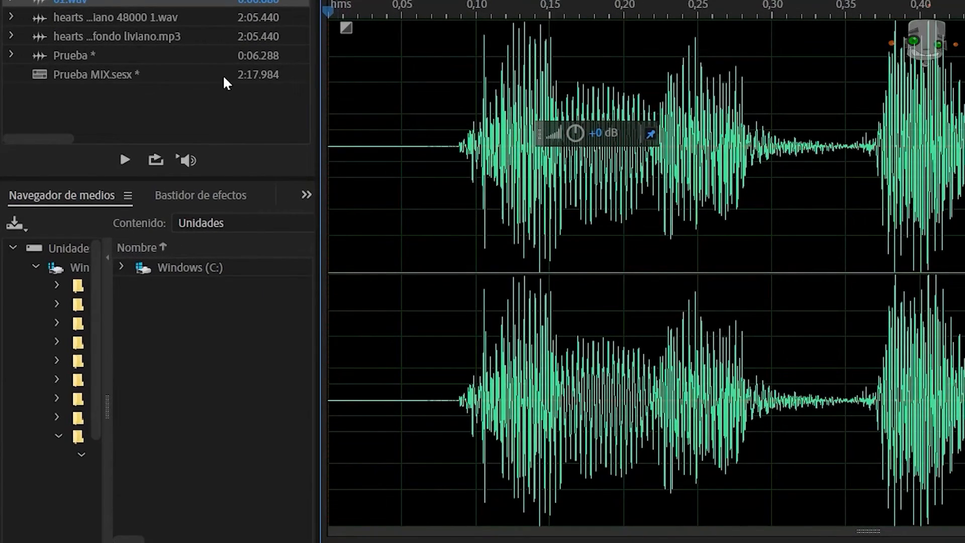
Add Reverberación de estudio to slot 1 of the effects rack for 01.wav with the Sonido ambiental 2 preset.
{"action": "left_click", "coordinate": [215, 194]}
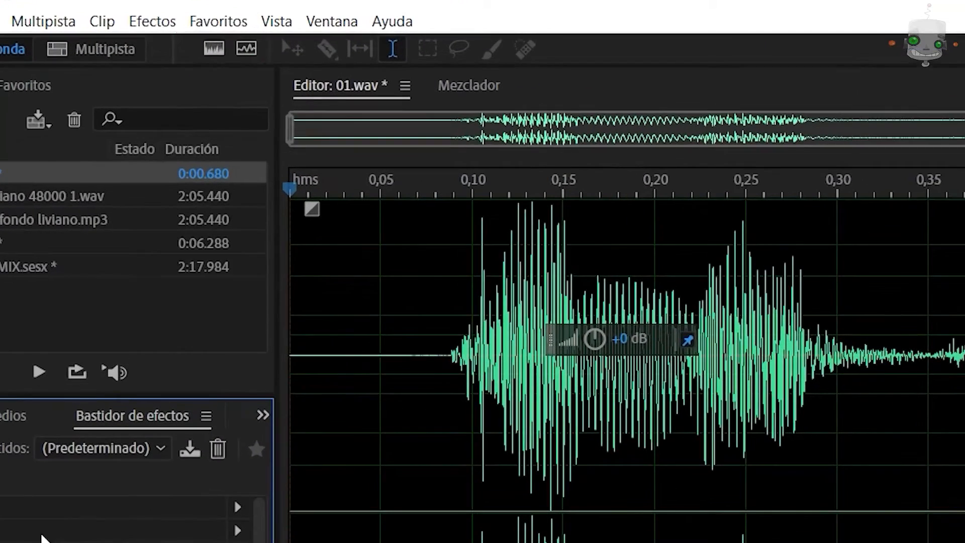
{"action": "left_click", "coordinate": [151, 21]}
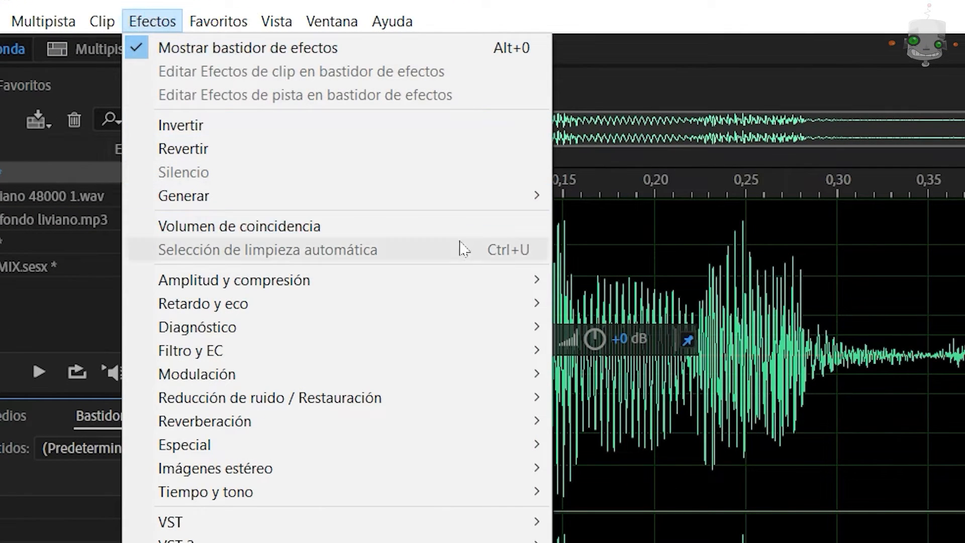
{"action": "mouse_move", "coordinate": [475, 420]}
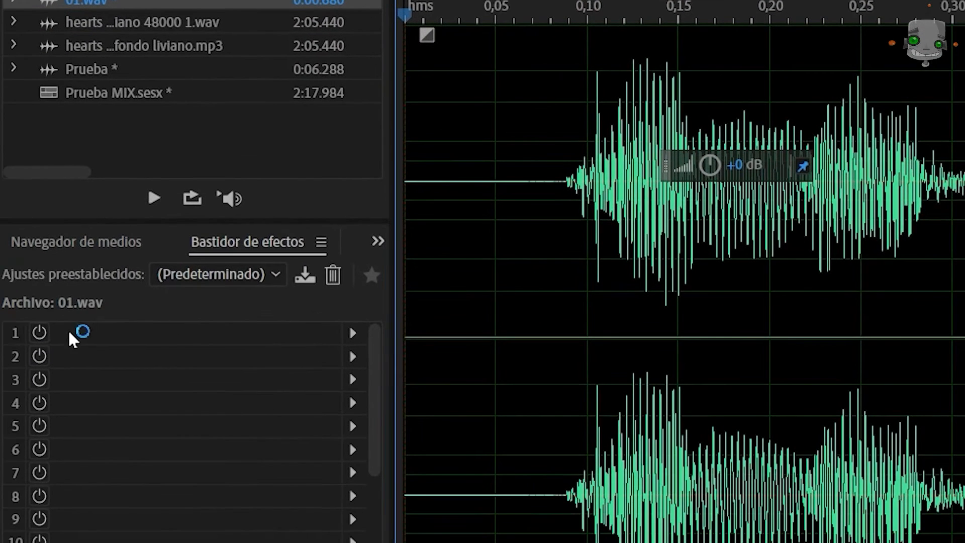
{"action": "left_click", "coordinate": [60, 507]}
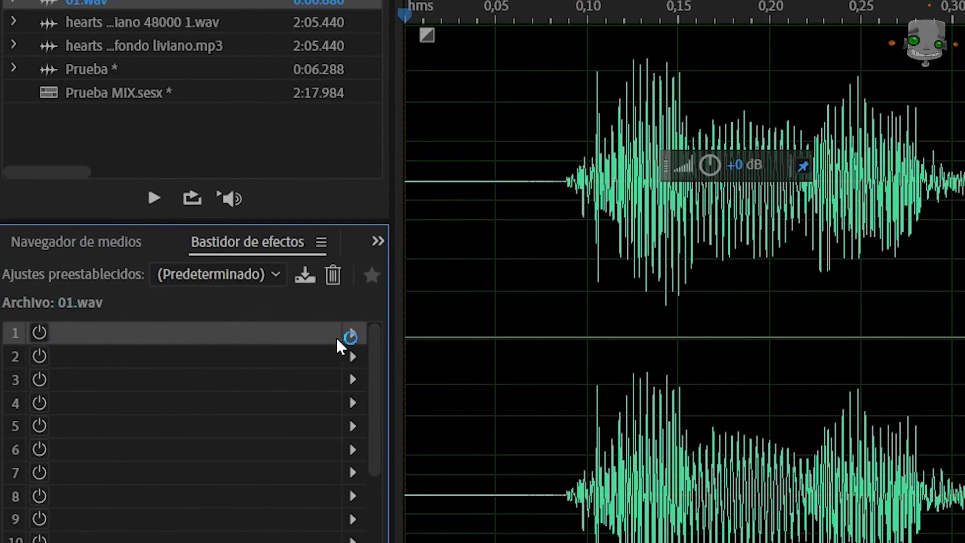
{"action": "left_click", "coordinate": [354, 333]}
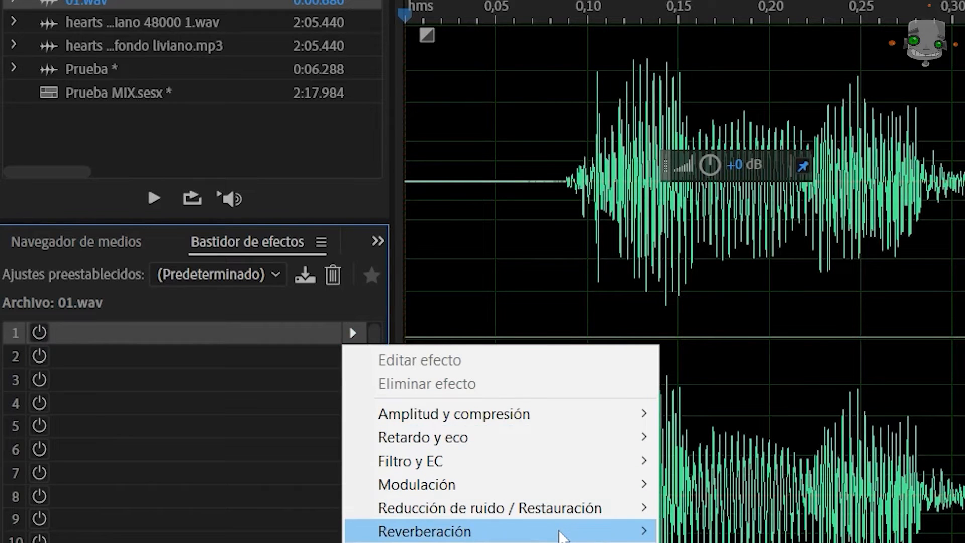
{"action": "mouse_move", "coordinate": [561, 535]}
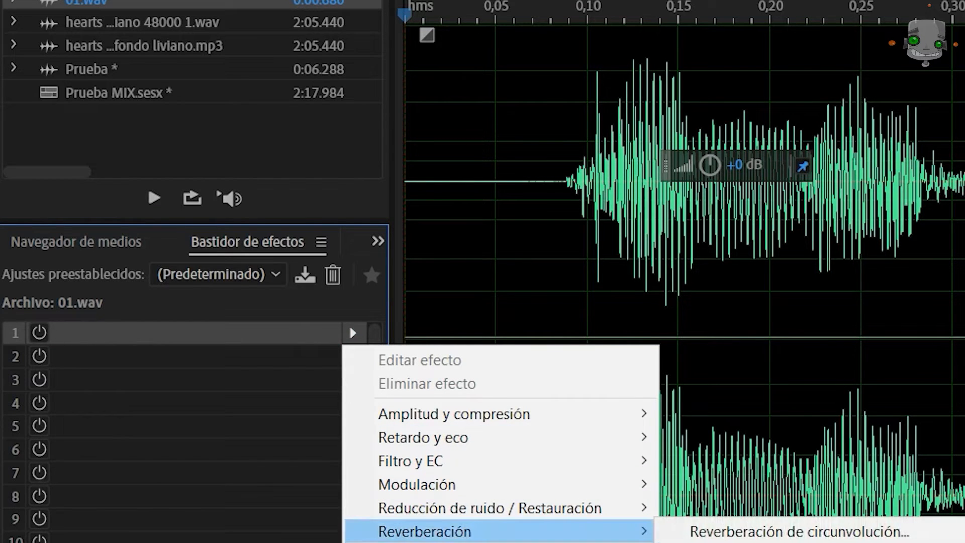
{"action": "left_click", "coordinate": [784, 542]}
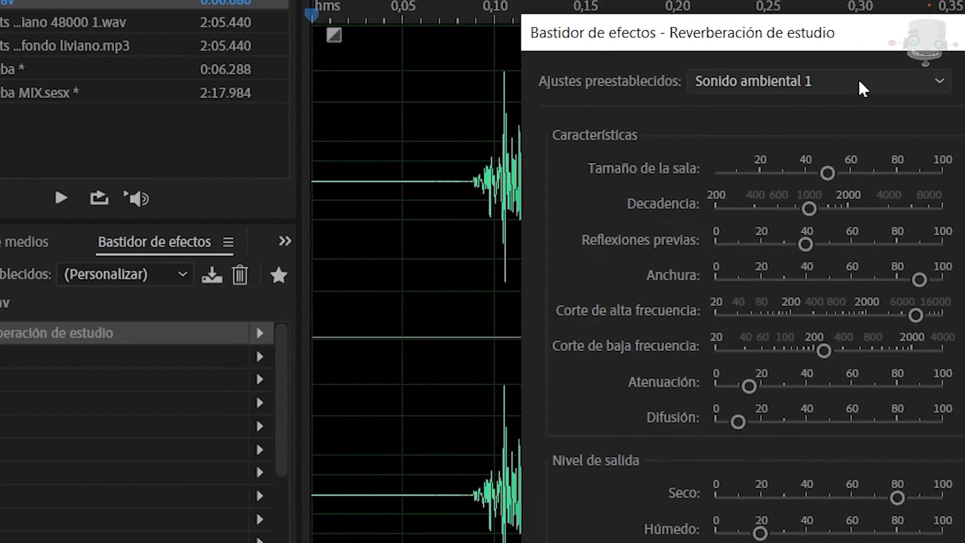
{"action": "left_click", "coordinate": [951, 80]}
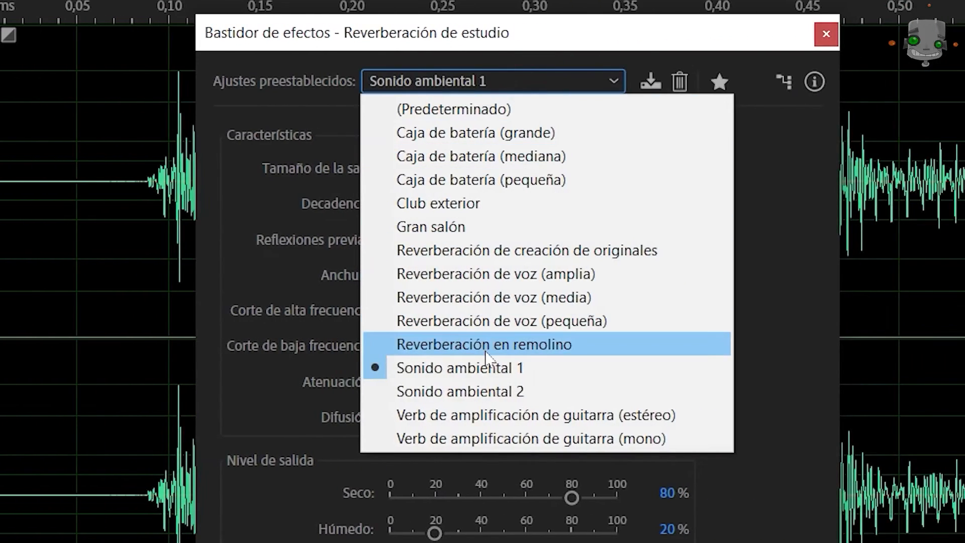
{"action": "left_click", "coordinate": [538, 392]}
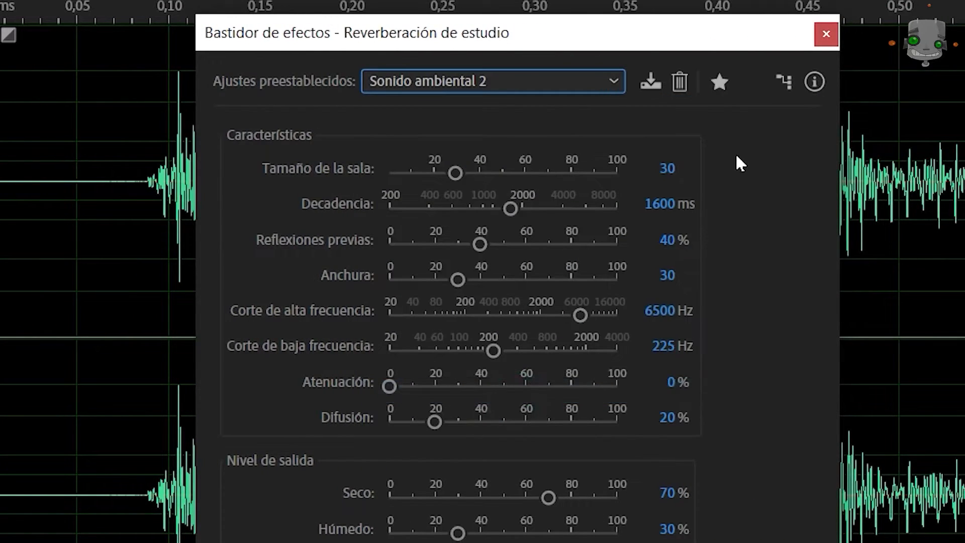
{"action": "left_click_drag", "start_coordinate": [649, 38], "coordinate": [731, 1]}
{"action": "left_click", "coordinate": [899, 2]}
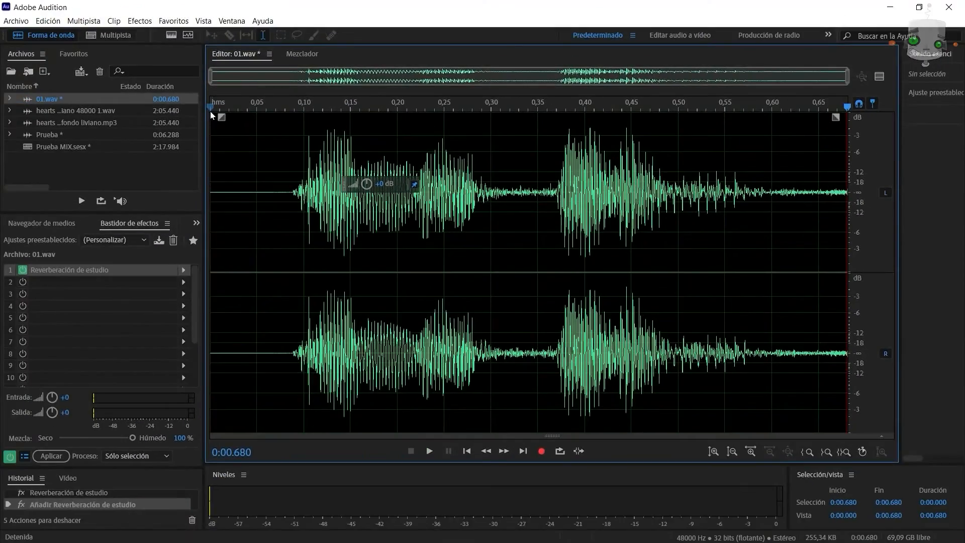
Add a second Reverberación de estudio in rack slot 2 with the Reverberación de voz (media) preset.
{"action": "left_click", "coordinate": [183, 282]}
{"action": "mouse_move", "coordinate": [219, 383]}
{"action": "left_click", "coordinate": [394, 421]}
{"action": "left_click", "coordinate": [478, 142]}
{"action": "left_click", "coordinate": [472, 272]}
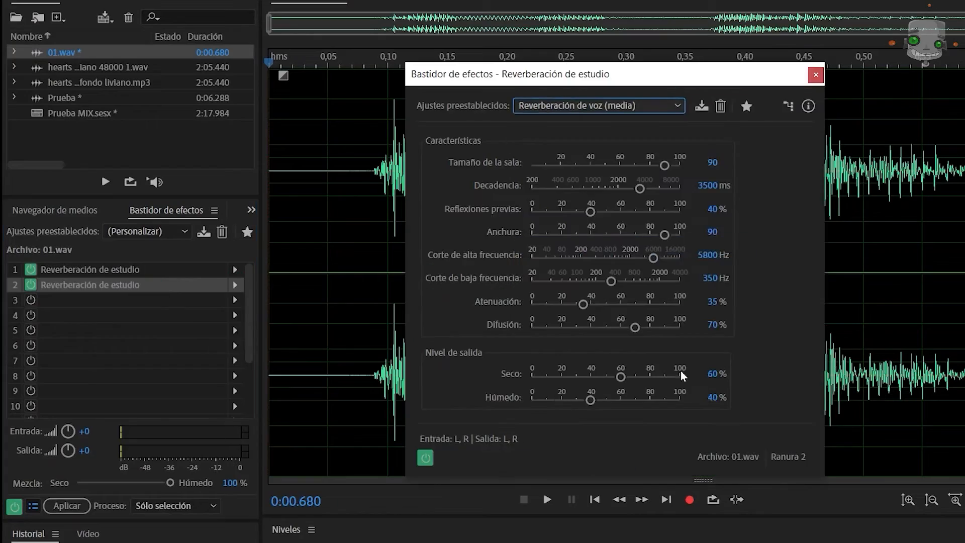
{"action": "left_click", "coordinate": [638, 115]}
Compare the two reverbs by playing 01.wav with only slot 2 active and again with only slot 1 active.
{"action": "left_click", "coordinate": [23, 270]}
{"action": "key", "text": "space"}
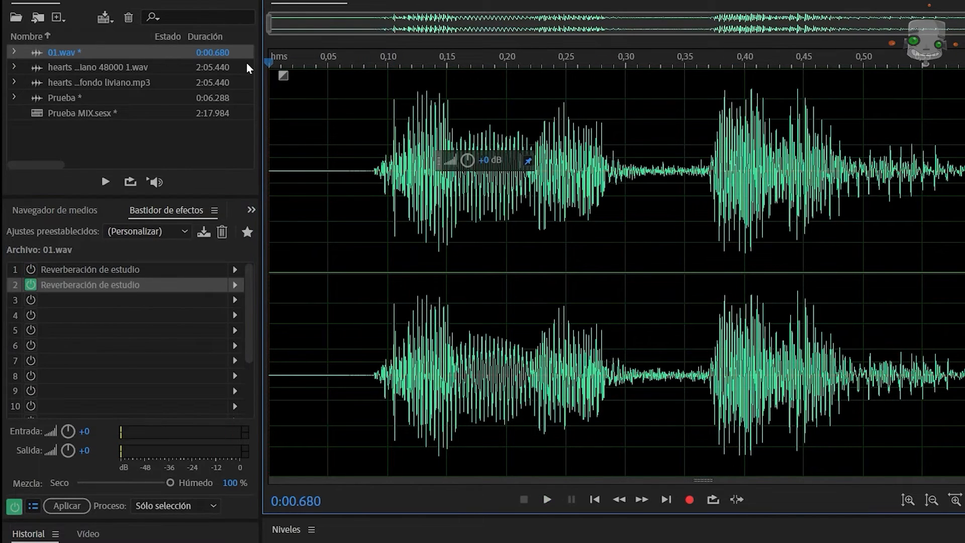
{"action": "key", "text": "space"}
{"action": "left_click", "coordinate": [31, 269]}
{"action": "left_click", "coordinate": [31, 285]}
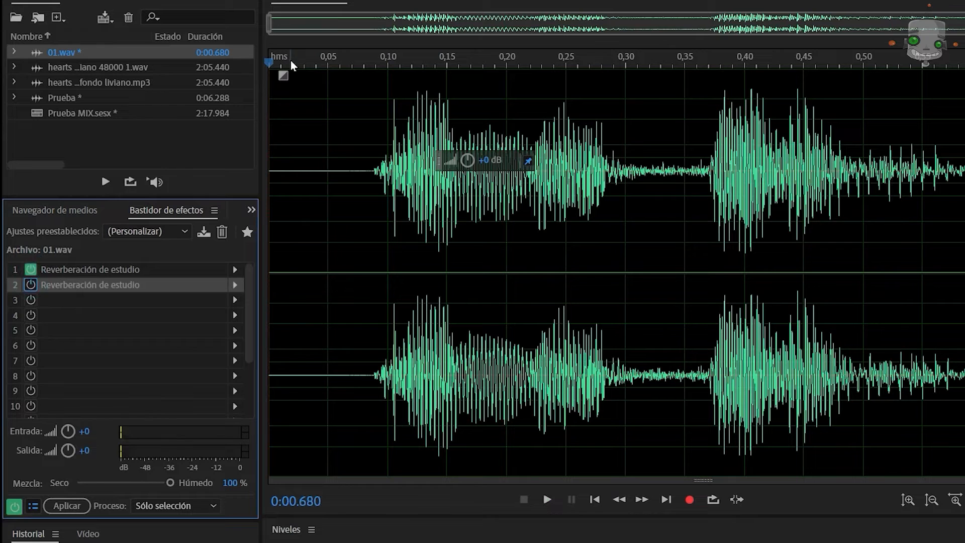
{"action": "key", "text": "space"}
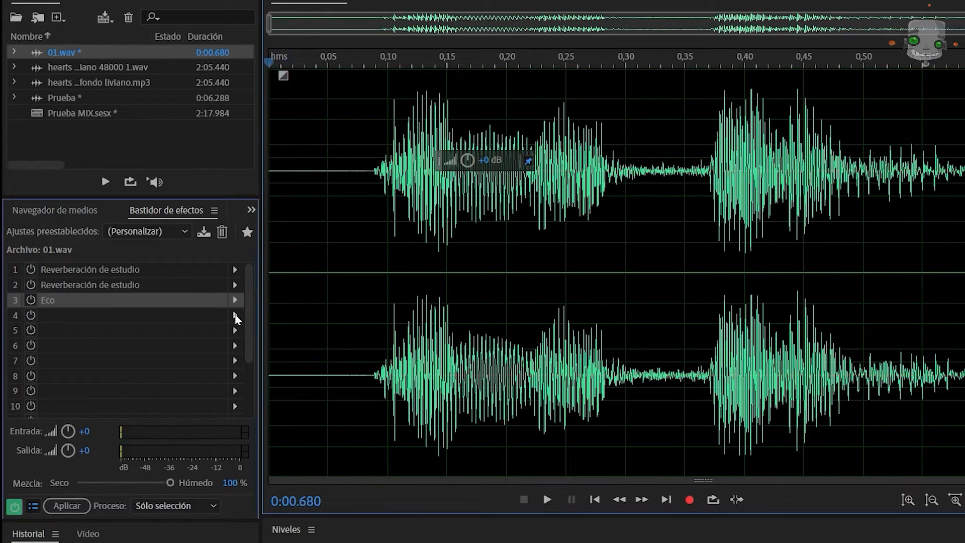
Add Desfasador de tono in rack slot 4 with the El Señor de las tinieblas preset and play 01.wav.
{"action": "left_click", "coordinate": [235, 316]}
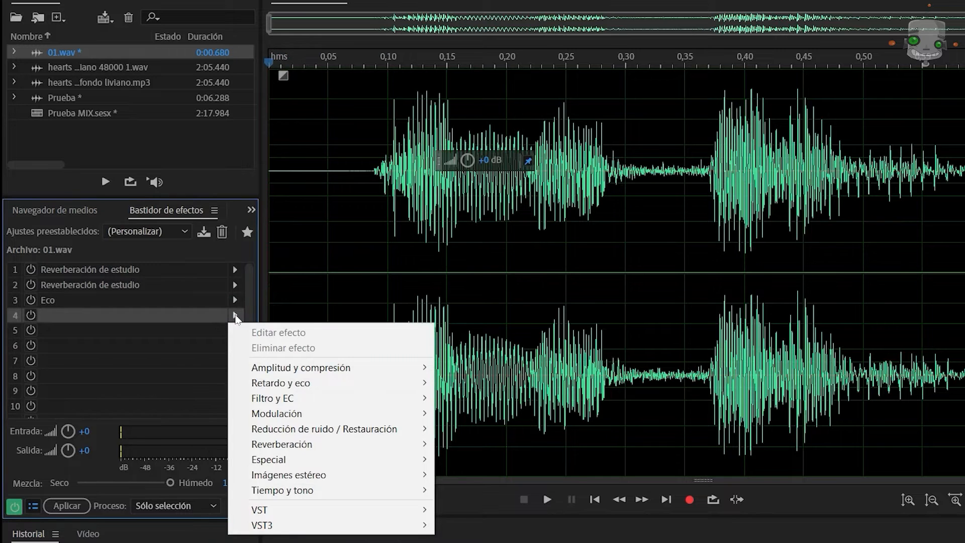
{"action": "mouse_move", "coordinate": [391, 488]}
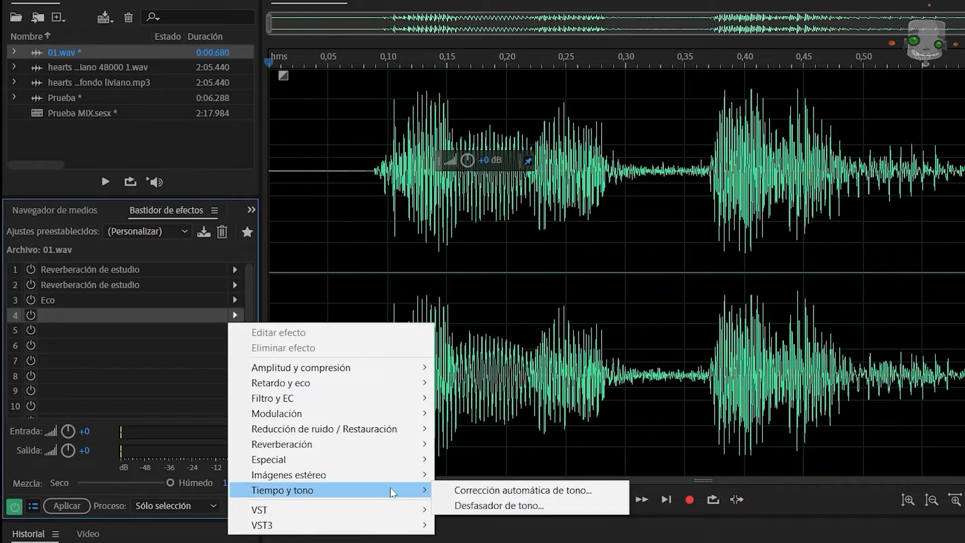
{"action": "left_click", "coordinate": [500, 505]}
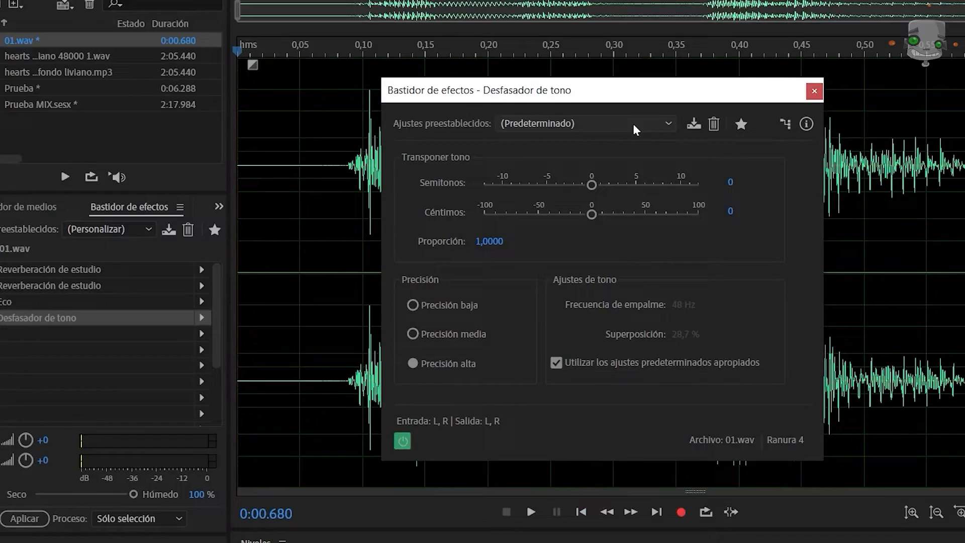
{"action": "left_click", "coordinate": [633, 126]}
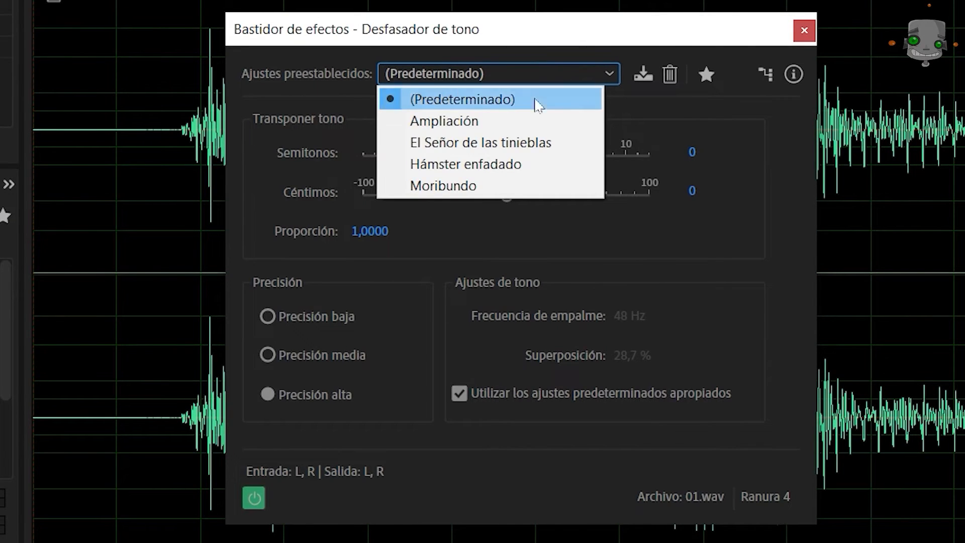
{"action": "left_click", "coordinate": [499, 143]}
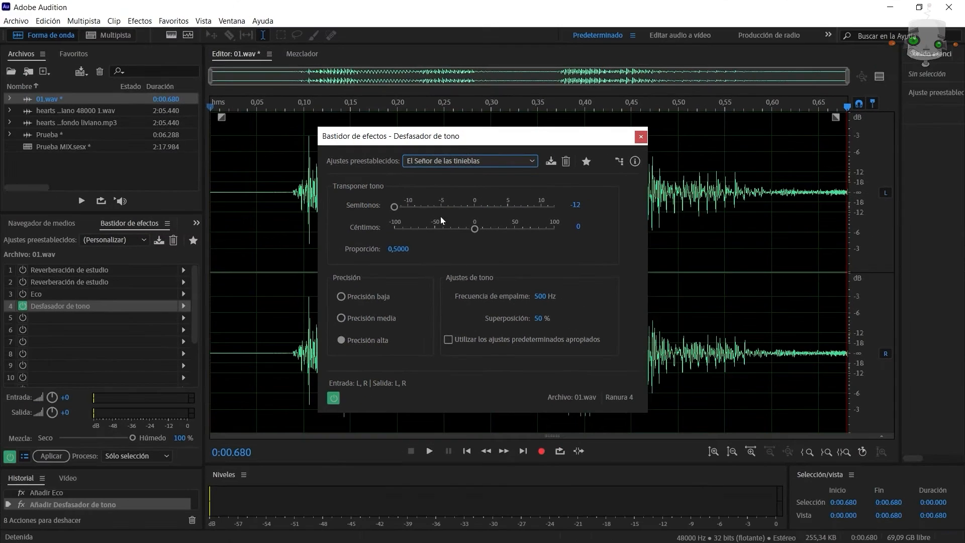
{"action": "left_click_drag", "start_coordinate": [465, 138], "coordinate": [244, 293]}
{"action": "left_click", "coordinate": [250, 103]}
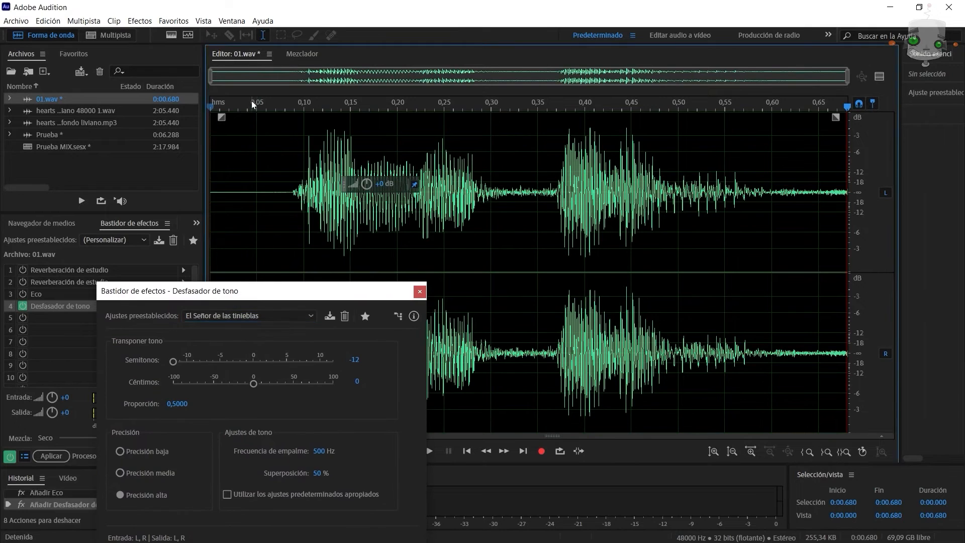
{"action": "left_click", "coordinate": [235, 105]}
{"action": "key", "text": "space"}
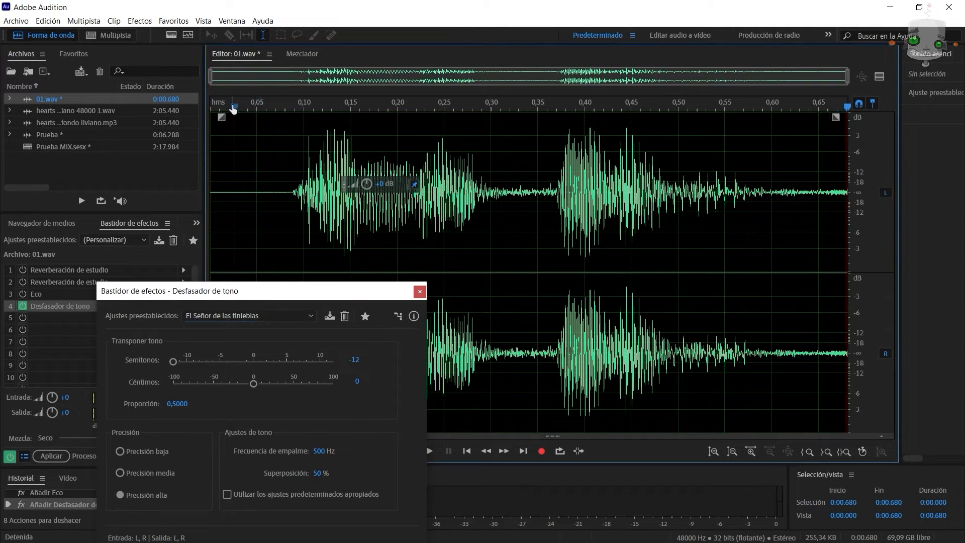
Switch the Desfasador de tono preset to Hámster enfadado and play 01.wav from the start.
{"action": "left_click", "coordinate": [274, 316]}
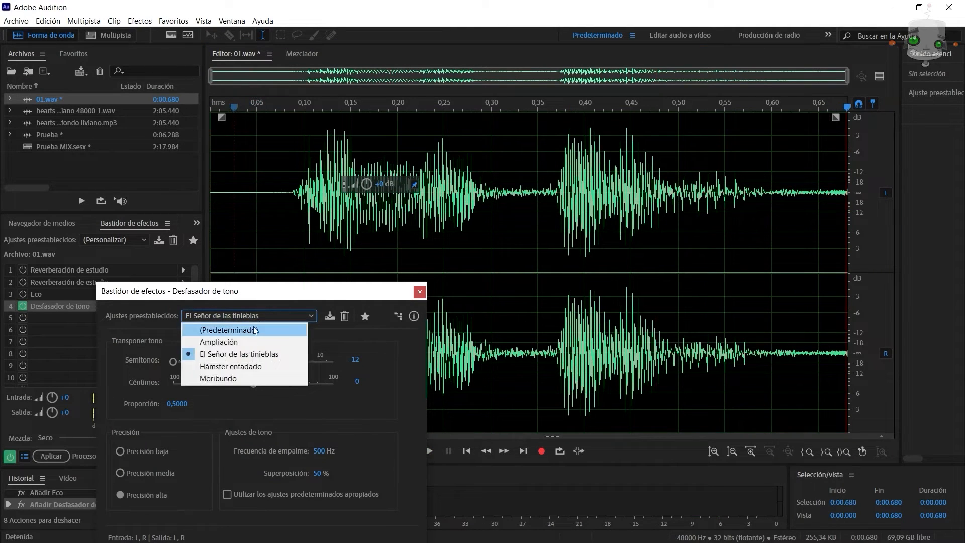
{"action": "left_click", "coordinate": [245, 365]}
{"action": "left_click", "coordinate": [251, 106]}
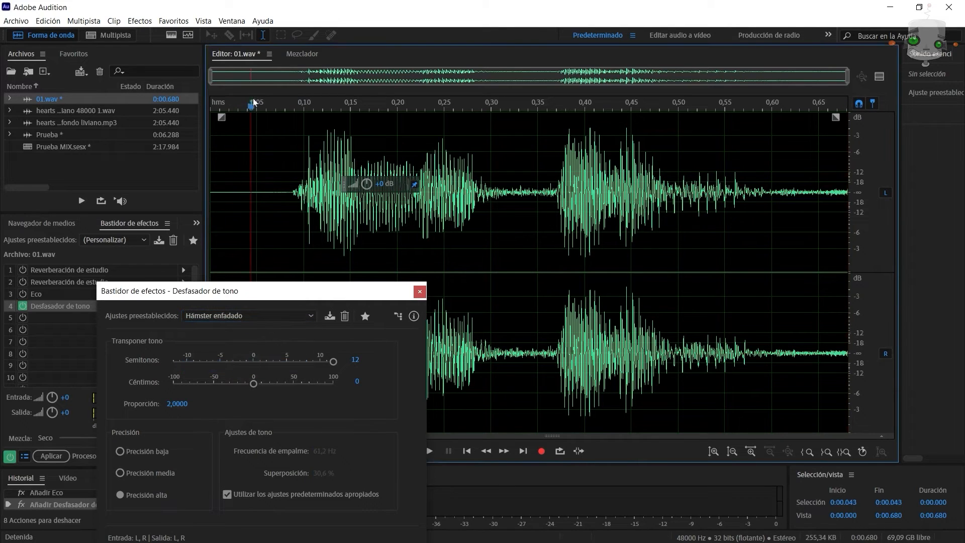
{"action": "left_click", "coordinate": [214, 106]}
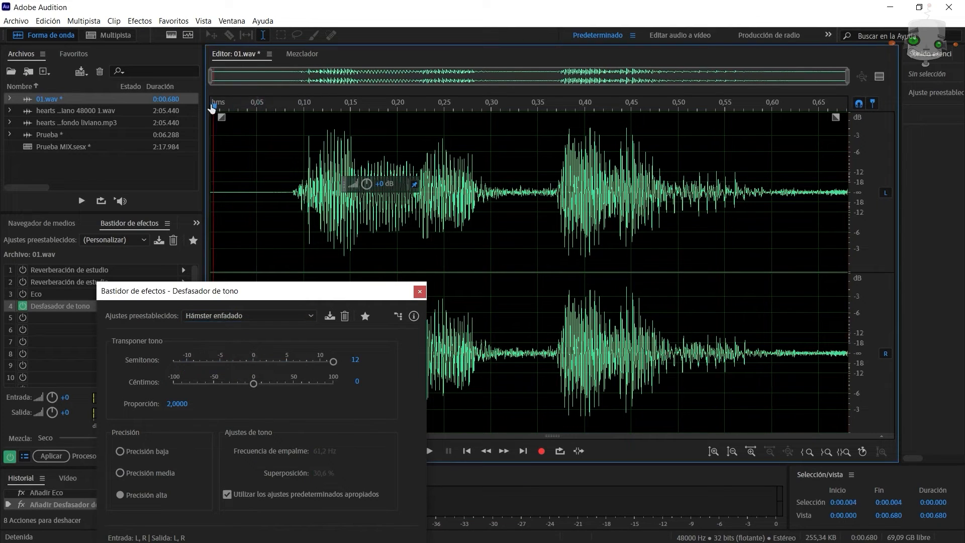
{"action": "key", "text": "space"}
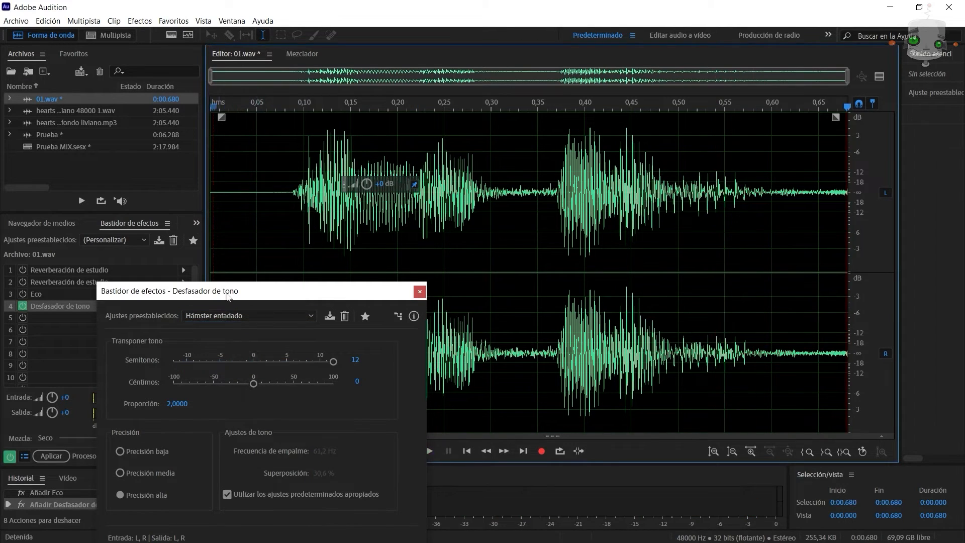
Switch the Desfasador de tono preset to Moribundo and play 01.wav from the start.
{"action": "left_click", "coordinate": [253, 319]}
{"action": "left_click", "coordinate": [232, 379]}
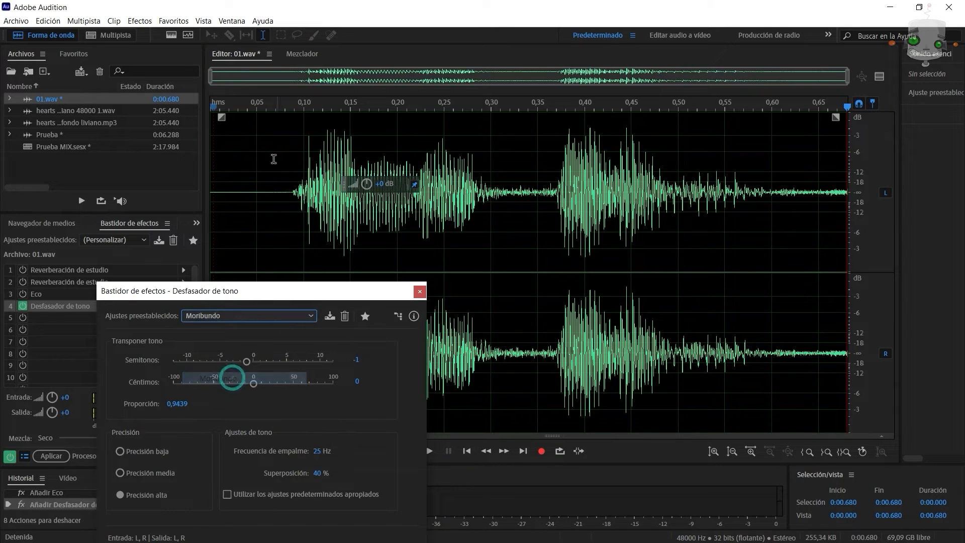
{"action": "left_click", "coordinate": [211, 107]}
{"action": "key", "text": "space"}
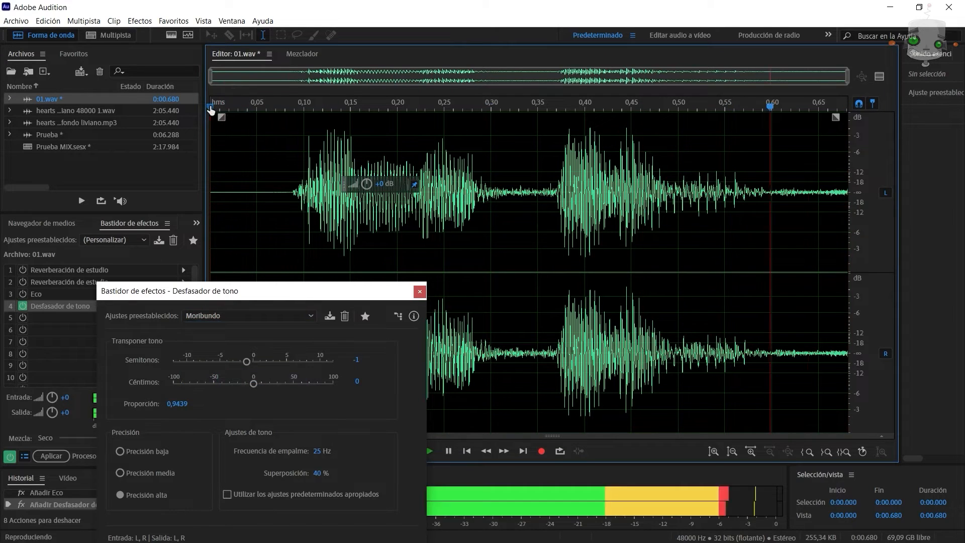
Switch the Desfasador de tono preset to Ampliación and play 01.wav from the start.
{"action": "left_click", "coordinate": [228, 316]}
{"action": "left_click", "coordinate": [232, 343]}
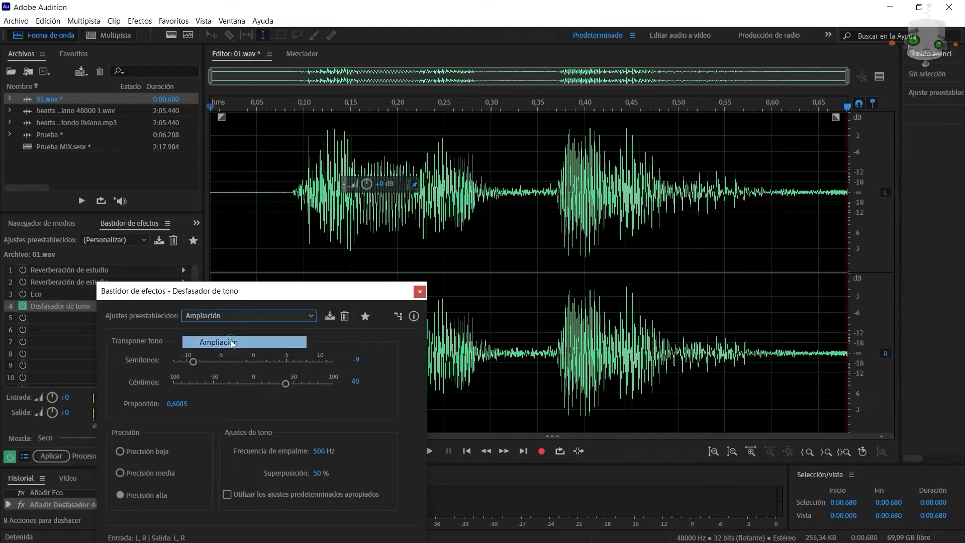
{"action": "left_click", "coordinate": [213, 106]}
{"action": "key", "text": "space"}
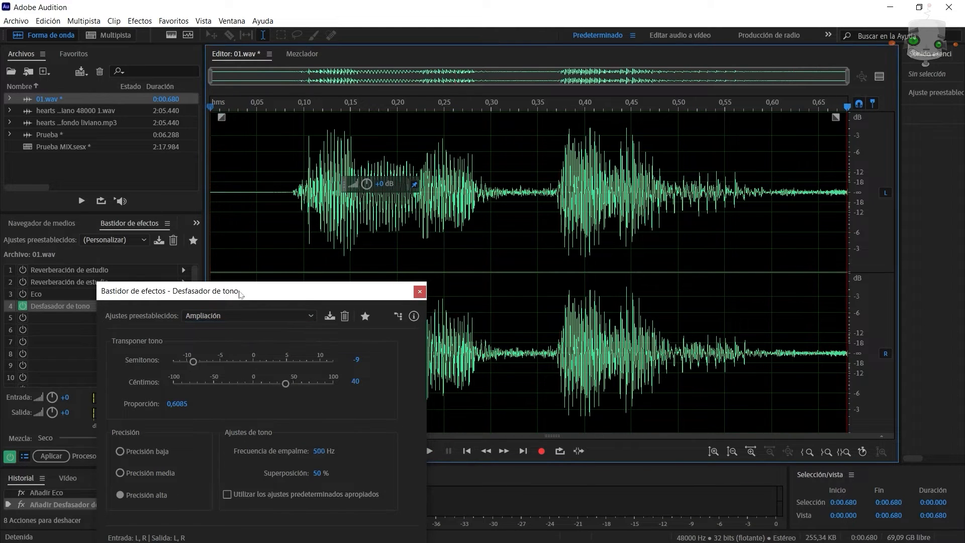
Adjust the pitch shift to -5 semitones and 27 cents, play 01.wav, and close the effect's settings.
{"action": "left_click_drag", "start_coordinate": [241, 294], "coordinate": [213, 244]}
{"action": "left_click_drag", "start_coordinate": [167, 311], "coordinate": [197, 314]}
{"action": "left_click_drag", "start_coordinate": [257, 334], "coordinate": [247, 334]}
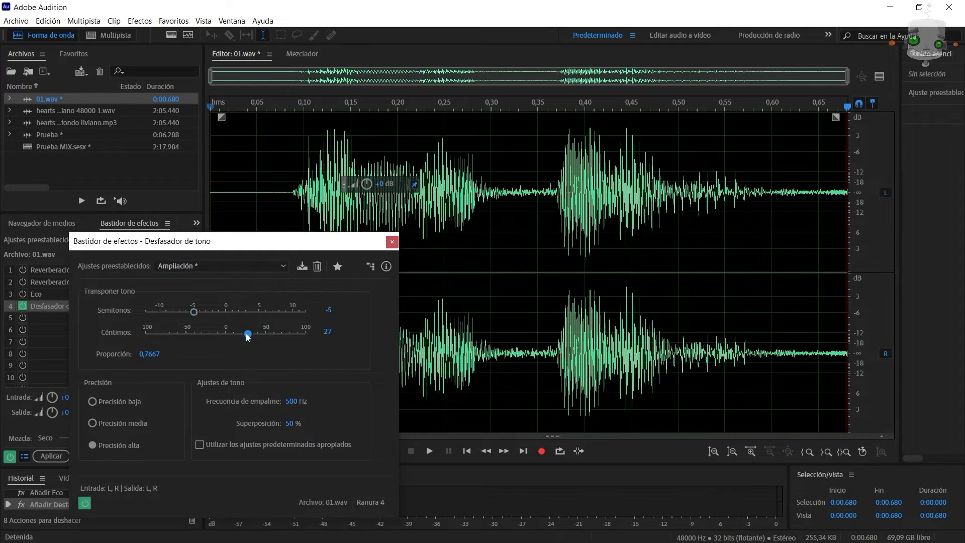
{"action": "left_click", "coordinate": [248, 104]}
{"action": "key", "text": "space"}
{"action": "left_click", "coordinate": [211, 108]}
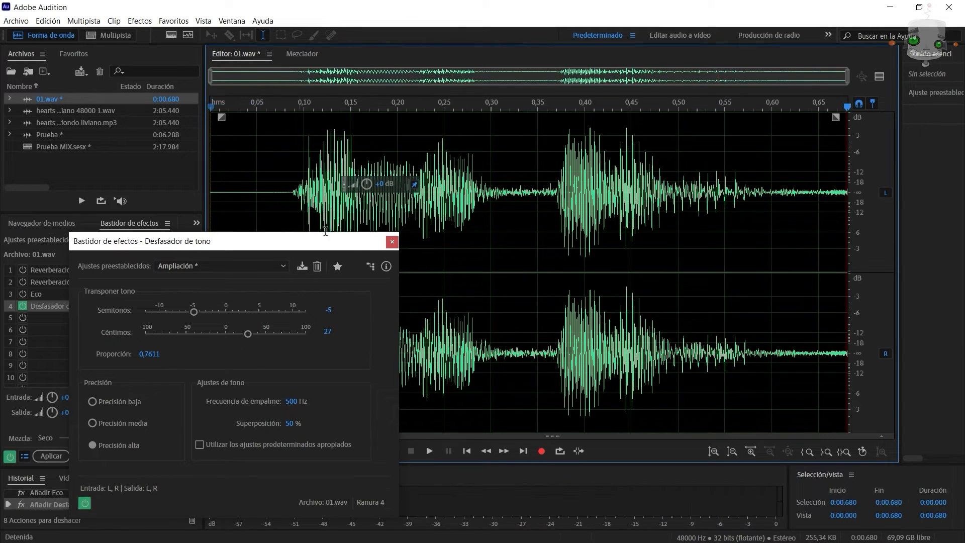
{"action": "left_click", "coordinate": [393, 242]}
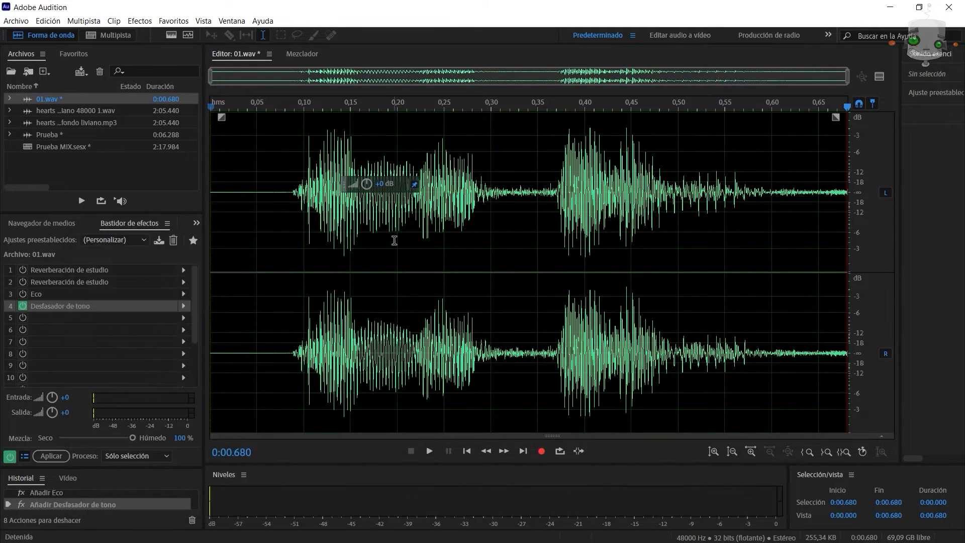
Switch off the Desfasador de tono effect on 01.wav and play the file from near the start.
{"action": "key", "text": "ctrl+s"}
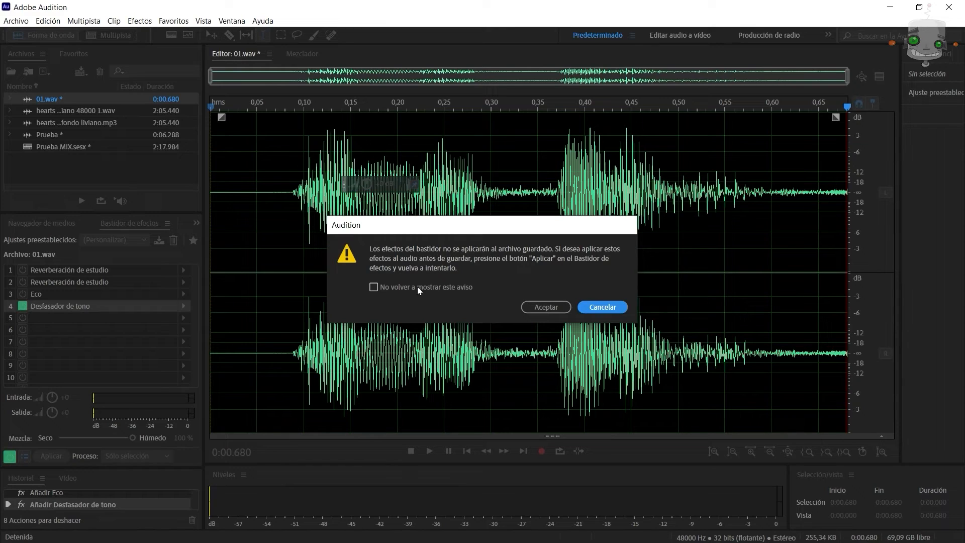
{"action": "left_click", "coordinate": [599, 308]}
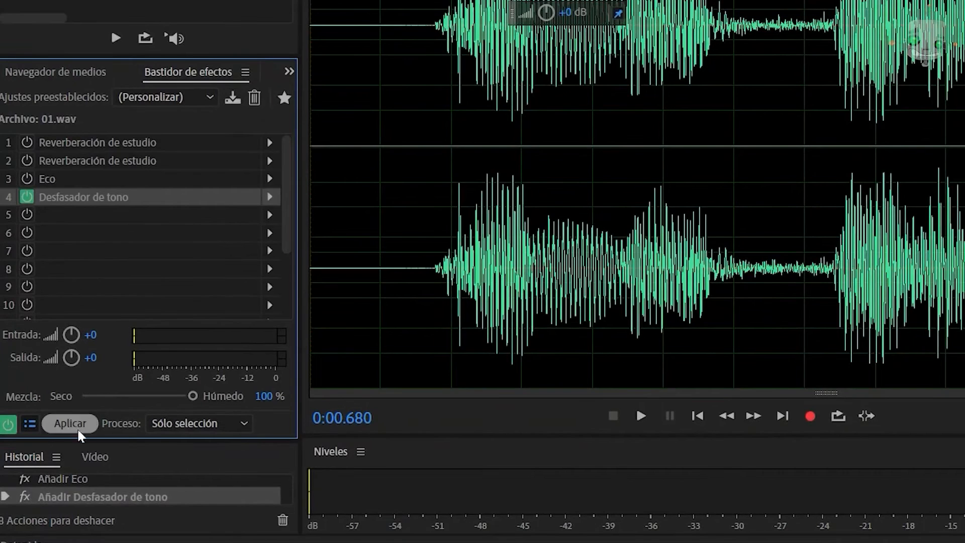
{"action": "left_click", "coordinate": [25, 197]}
{"action": "left_click", "coordinate": [342, 5]}
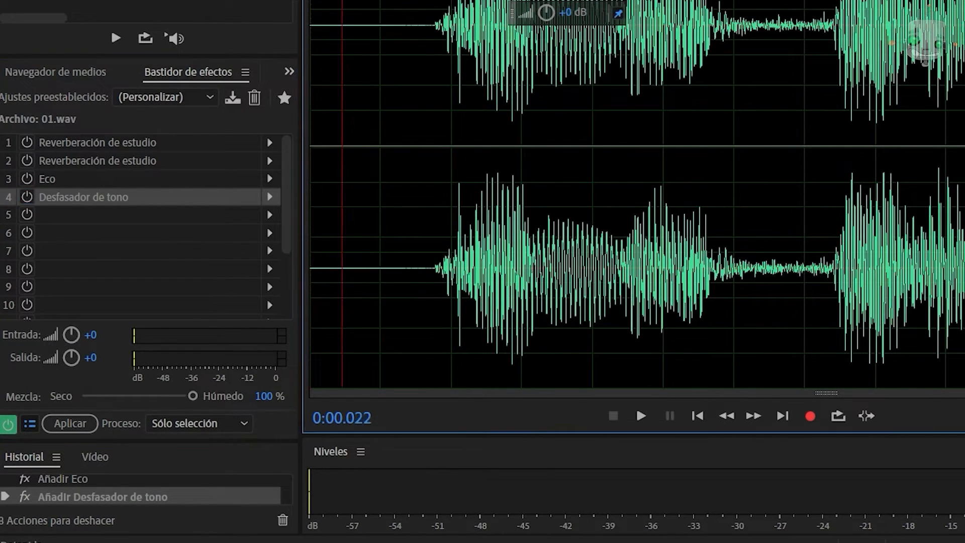
{"action": "key", "text": "space"}
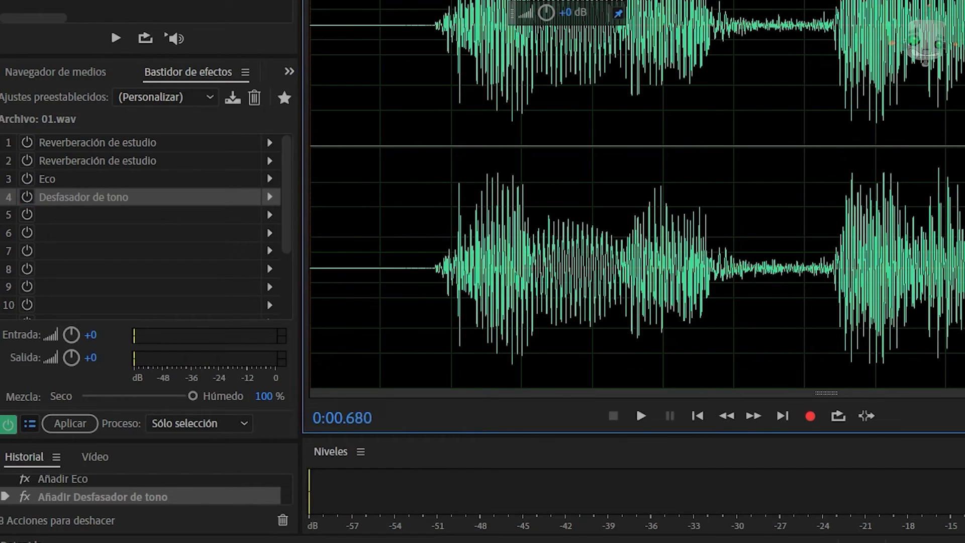
Start saving a copy of 01.wav under Guardar como and look through the available audio formats.
{"action": "key", "text": "ctrl+shift+s"}
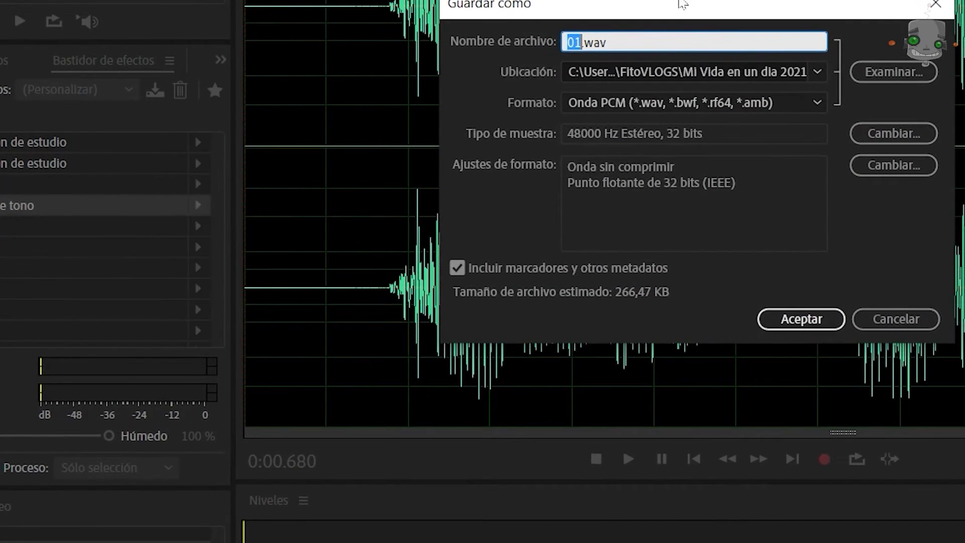
{"action": "key", "text": "Tab"}
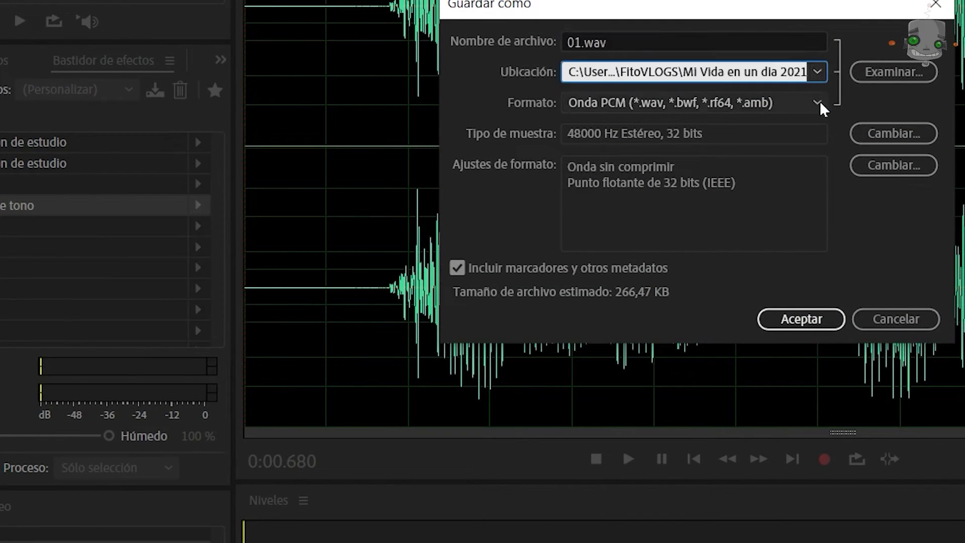
{"action": "left_click", "coordinate": [820, 101]}
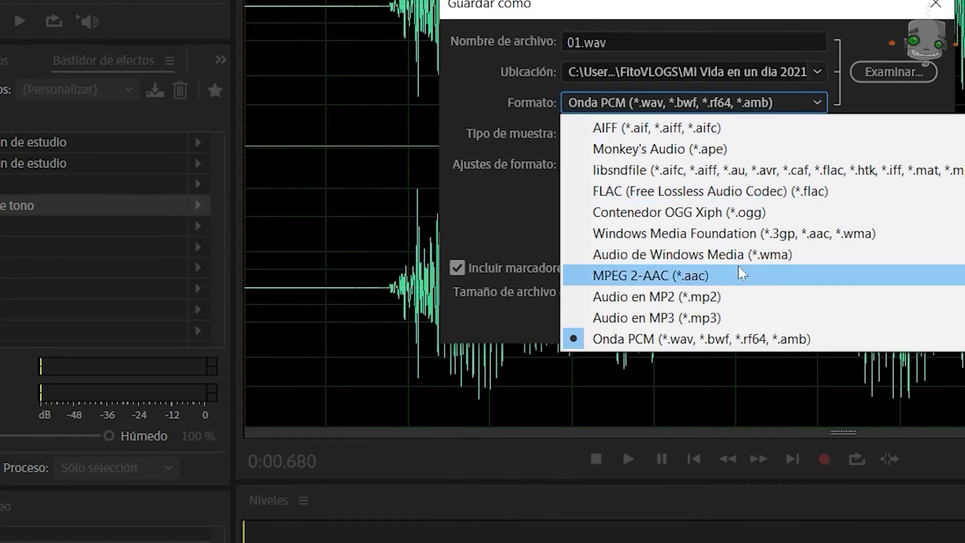
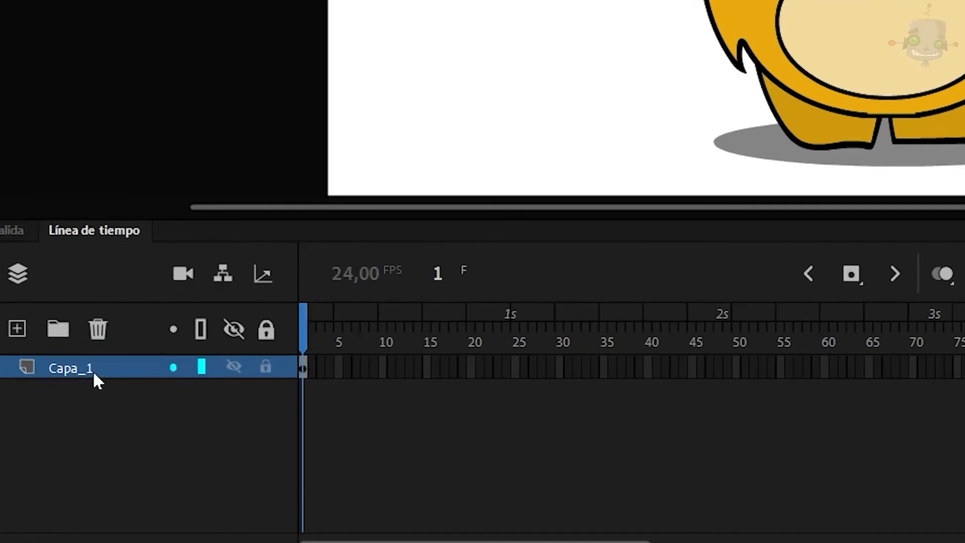
In Animate, rename the boar's layer Personaje and add a layer named Boca above it.
{"action": "double_click", "coordinate": [88, 450]}
{"action": "type", "text": "Per"}
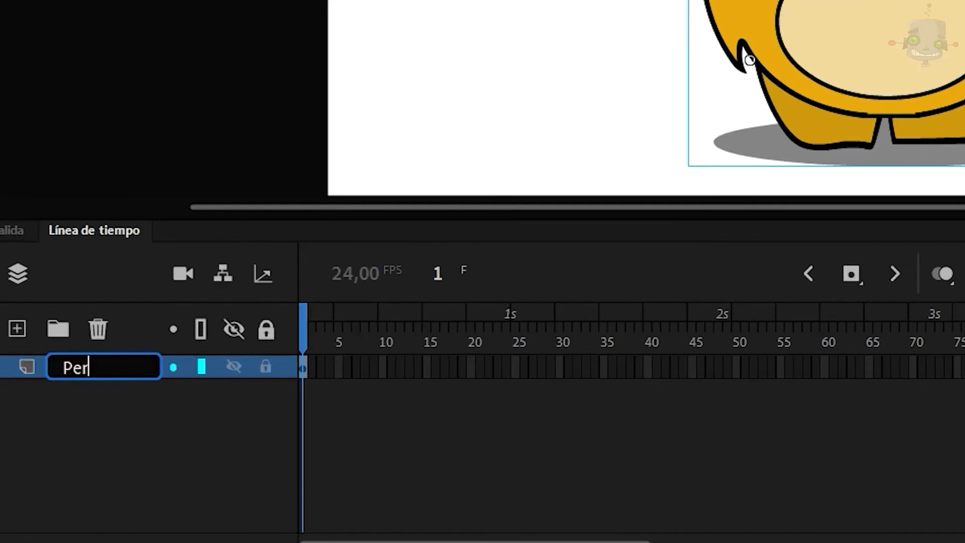
{"action": "type", "text": "sonaje"}
{"action": "key", "text": "Return"}
{"action": "left_click", "coordinate": [16, 332]}
{"action": "double_click", "coordinate": [105, 369]}
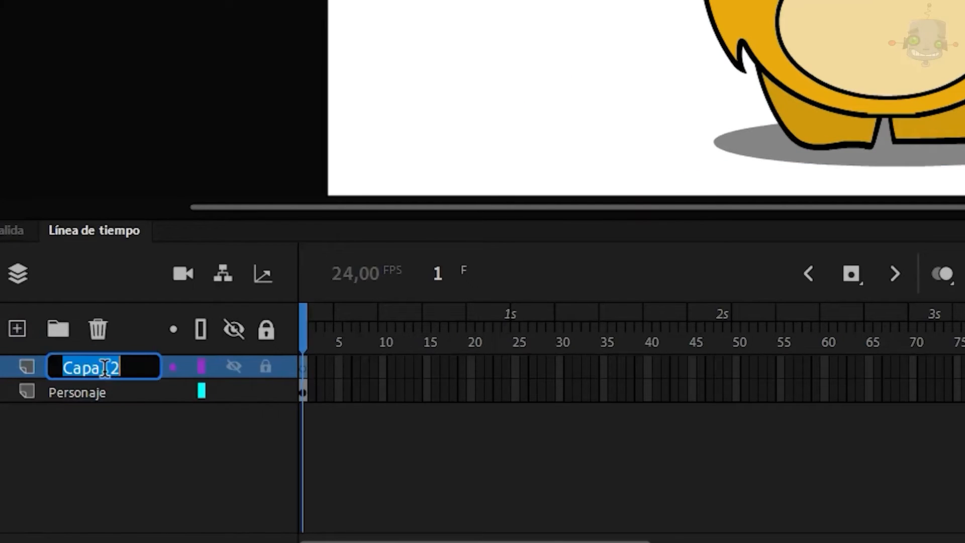
{"action": "type", "text": "Boca"}
{"action": "key", "text": "Return"}
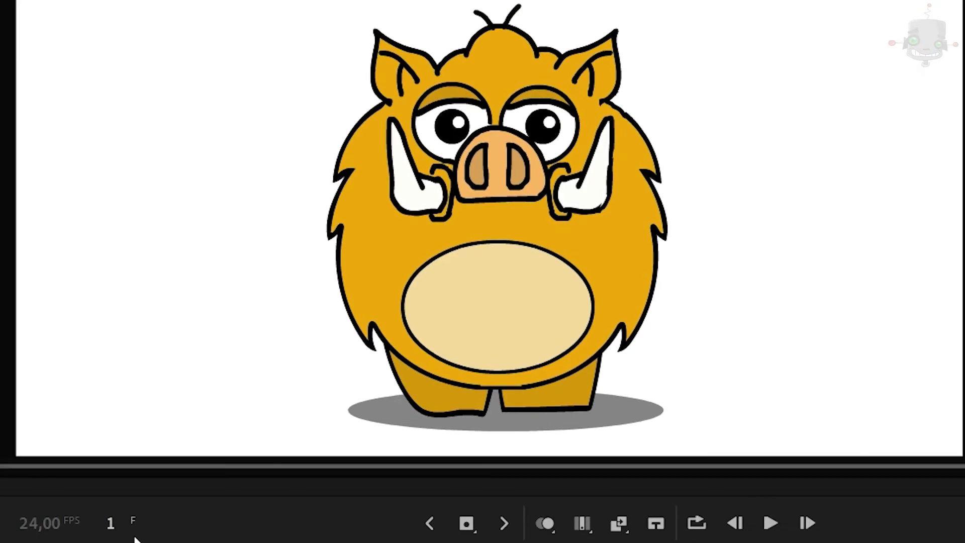
Draw a curved black smile below the boar's snout on the Boca layer.
{"action": "scroll", "coordinate": [496, 235], "scroll_direction": "up", "scroll_amount": 3}
{"action": "left_click_drag", "start_coordinate": [515, 187], "coordinate": [493, 238]}
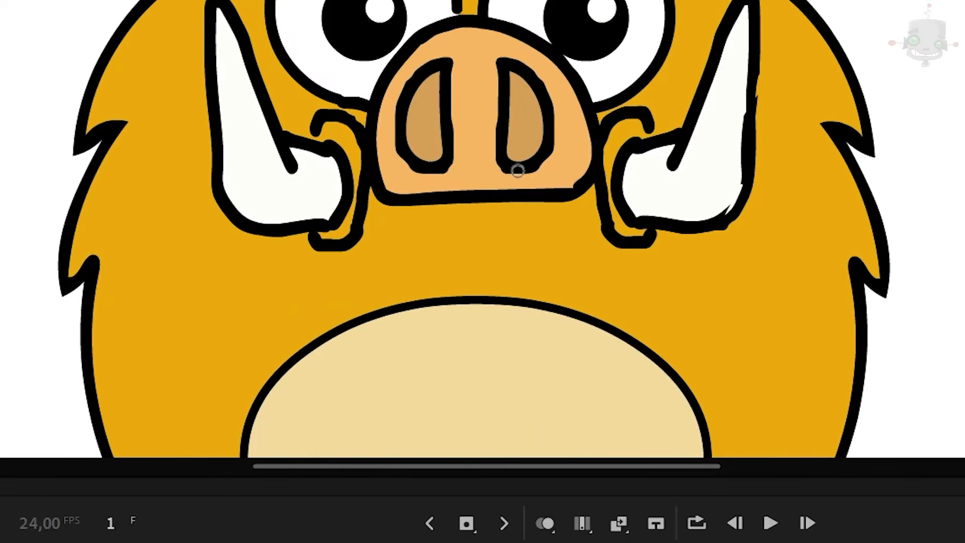
{"action": "left_click_drag", "start_coordinate": [381, 250], "coordinate": [577, 246]}
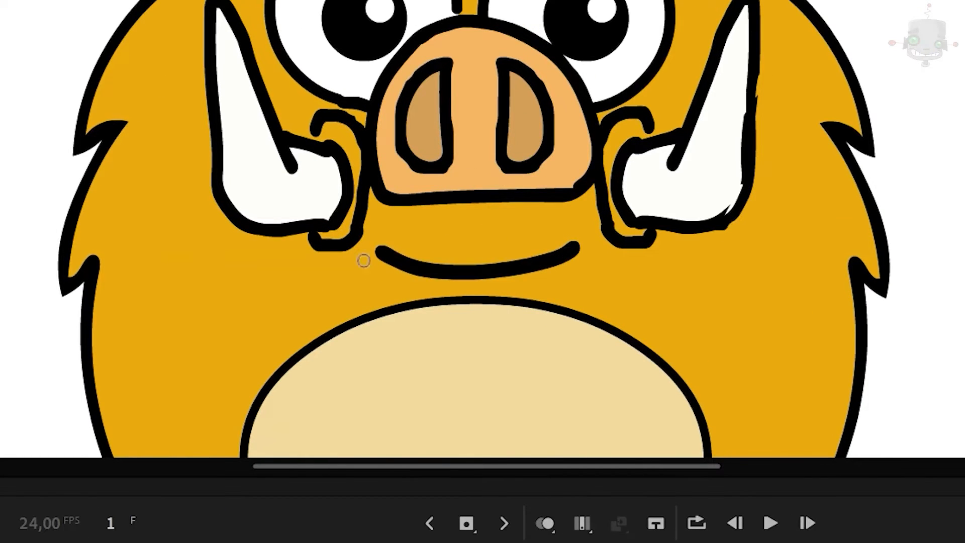
Convert the drawn smile into a symbol named Bocas.
{"action": "key", "text": "ctrl+a"}
{"action": "key", "text": "F8"}
{"action": "type", "text": "Boc"}
{"action": "key", "text": "Return"}
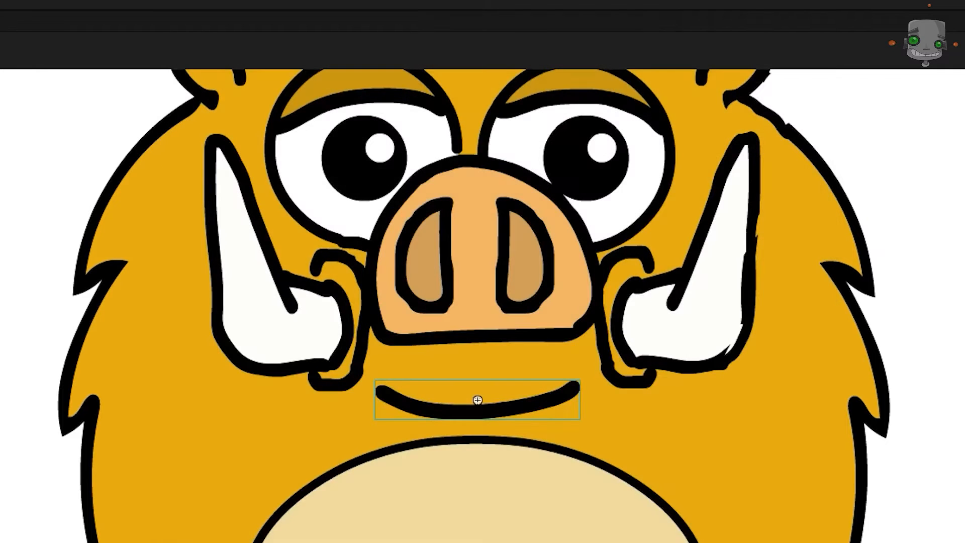
Inside the Bocas symbol, extend the mouth layer to frame 12 and insert blank keyframes on frames 2 to 12.
{"action": "double_click", "coordinate": [424, 408]}
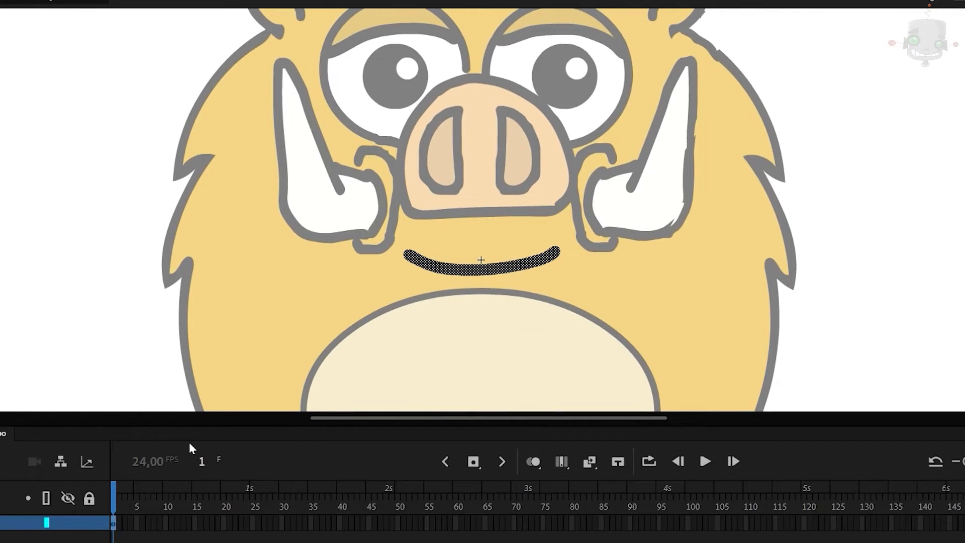
{"action": "left_click", "coordinate": [115, 497]}
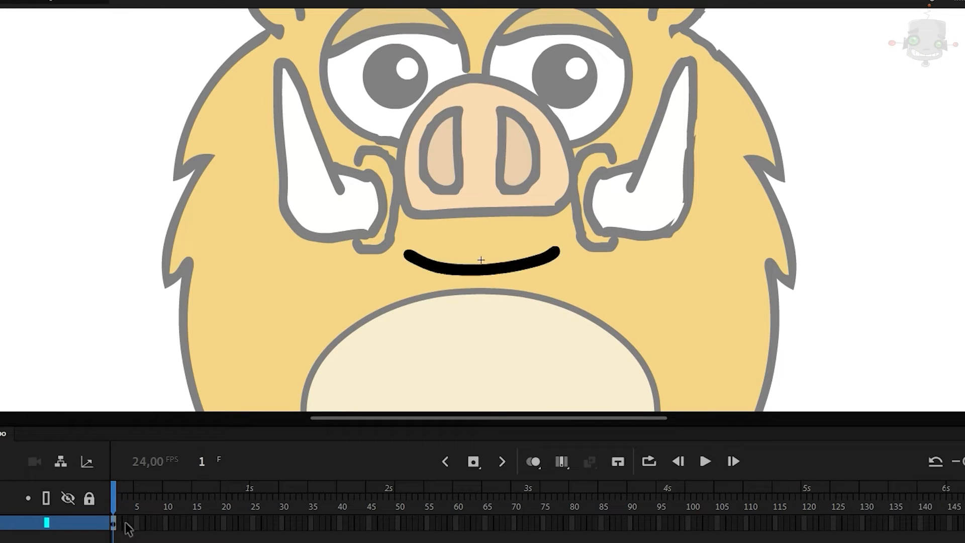
{"action": "left_click", "coordinate": [177, 524]}
{"action": "key", "text": "F5"}
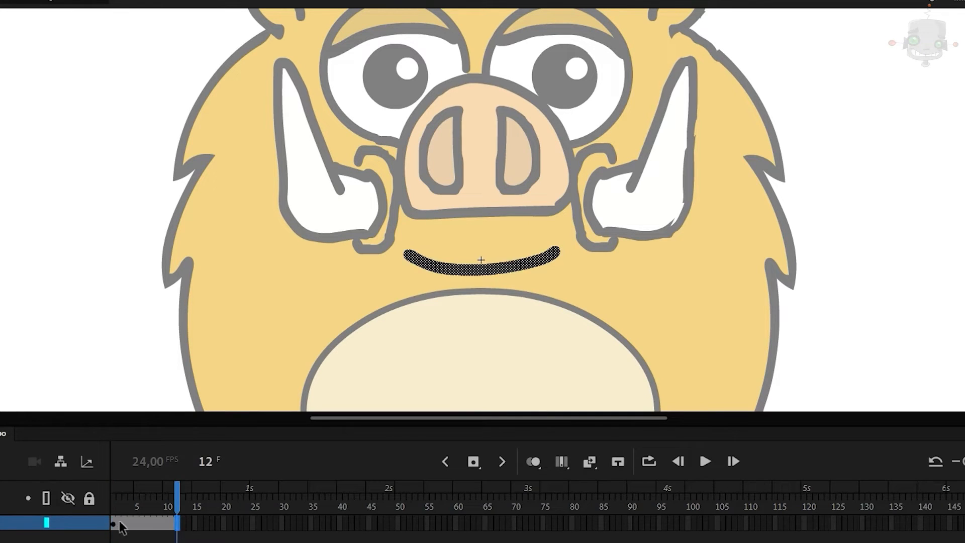
{"action": "left_click_drag", "start_coordinate": [119, 524], "coordinate": [179, 524]}
{"action": "key", "text": "F7"}
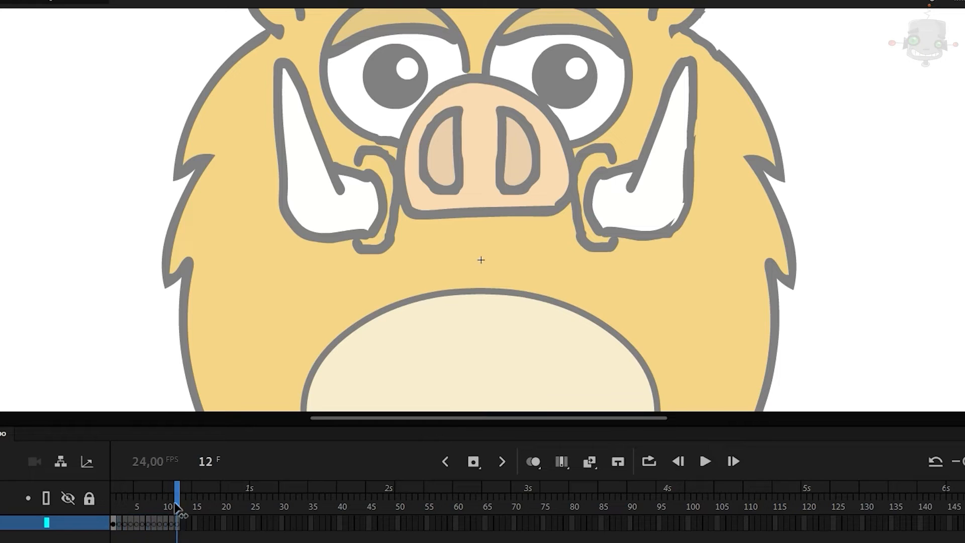
Add a layer named REF above Capa_1 inside the Bocas symbol.
{"action": "left_click", "coordinate": [115, 524]}
{"action": "mouse_move", "coordinate": [504, 198]}
{"action": "left_mouse_down"}
{"action": "mouse_move", "coordinate": [479, 235]}
{"action": "mouse_move", "coordinate": [484, 249]}
{"action": "left_mouse_up"}
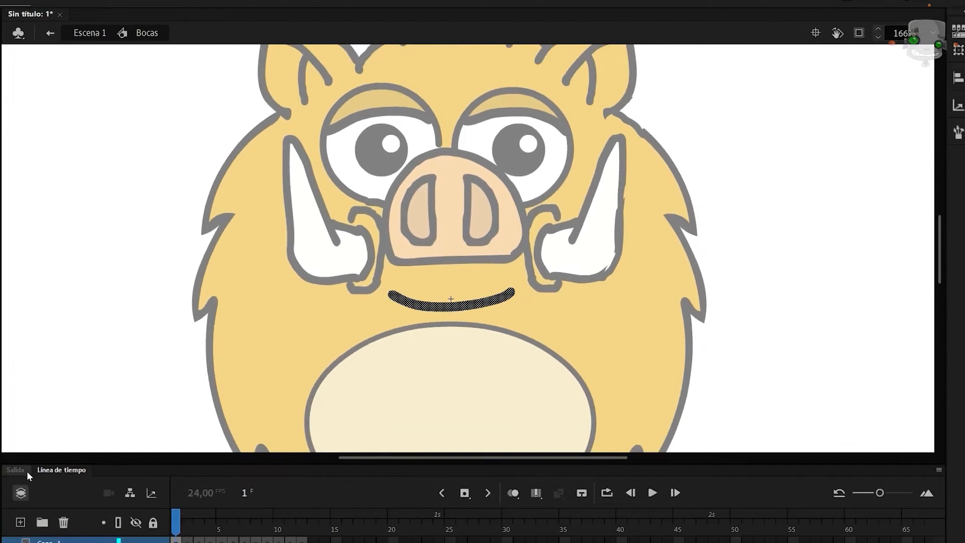
{"action": "left_click_drag", "start_coordinate": [26, 464], "coordinate": [26, 382]}
{"action": "left_click", "coordinate": [20, 441]}
{"action": "double_click", "coordinate": [61, 461]}
{"action": "type", "text": "REF"}
{"action": "key", "text": "Return"}
Place the library image Bocas LipSYNC.jpg on the REF layer and position it over the boar's face.
{"action": "key", "text": "ctrl+l"}
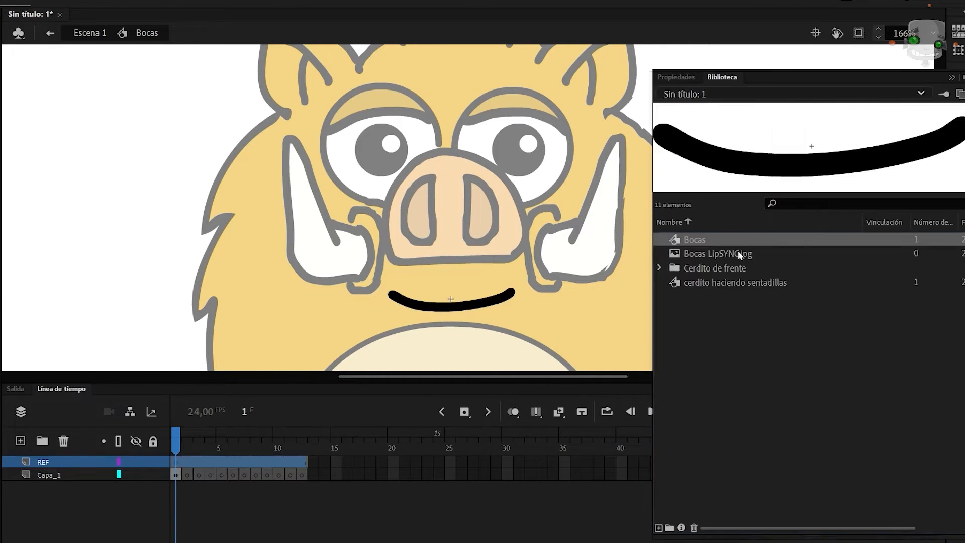
{"action": "left_click", "coordinate": [741, 254]}
{"action": "left_click_drag", "start_coordinate": [798, 167], "coordinate": [151, 159]}
{"action": "scroll", "coordinate": [313, 191], "scroll_direction": "down", "scroll_amount": 3}
{"action": "key", "text": "q"}
{"action": "left_click_drag", "start_coordinate": [377, 299], "coordinate": [413, 180]}
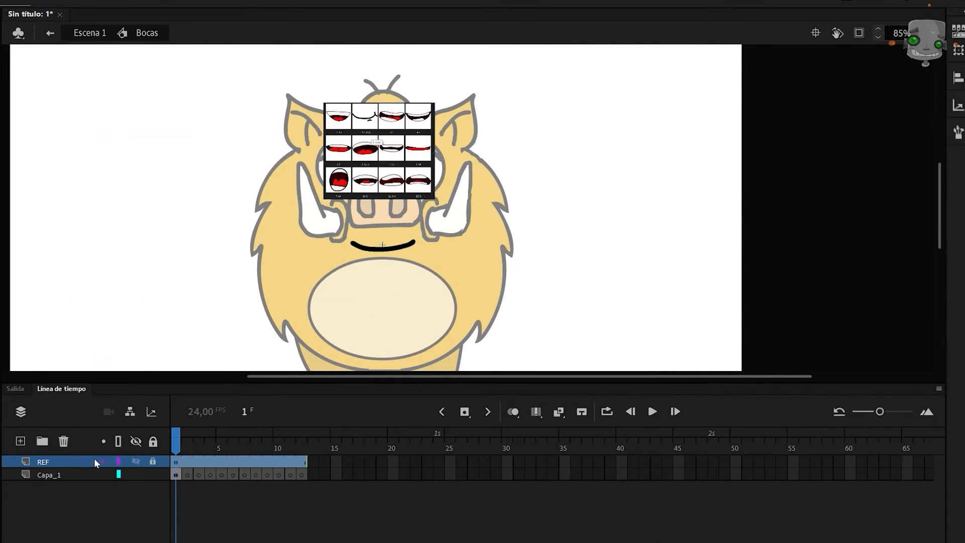
Turn the REF layer into a guide layer and make Capa_1 the active layer.
{"action": "right_click", "coordinate": [94, 461]}
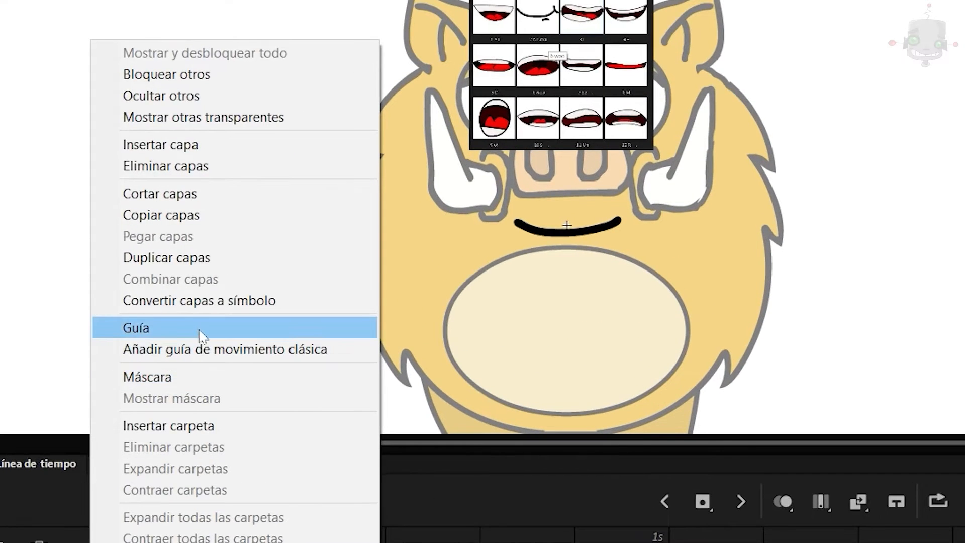
{"action": "left_click", "coordinate": [199, 330]}
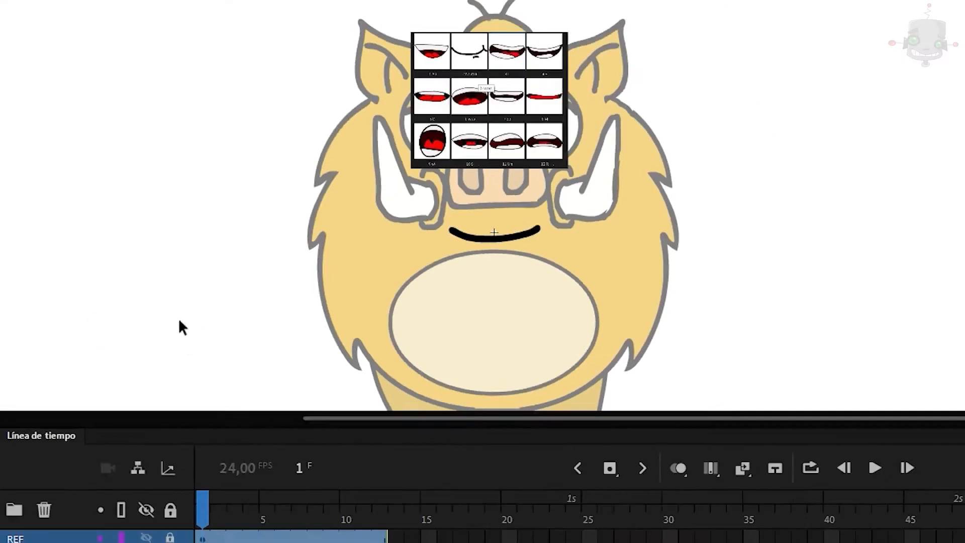
{"action": "left_click", "coordinate": [57, 481]}
Move the mouth reference chart off the boar's face to the right side of its head.
{"action": "left_click", "coordinate": [10, 416]}
{"action": "scroll", "coordinate": [402, 250], "scroll_direction": "up", "scroll_amount": 4}
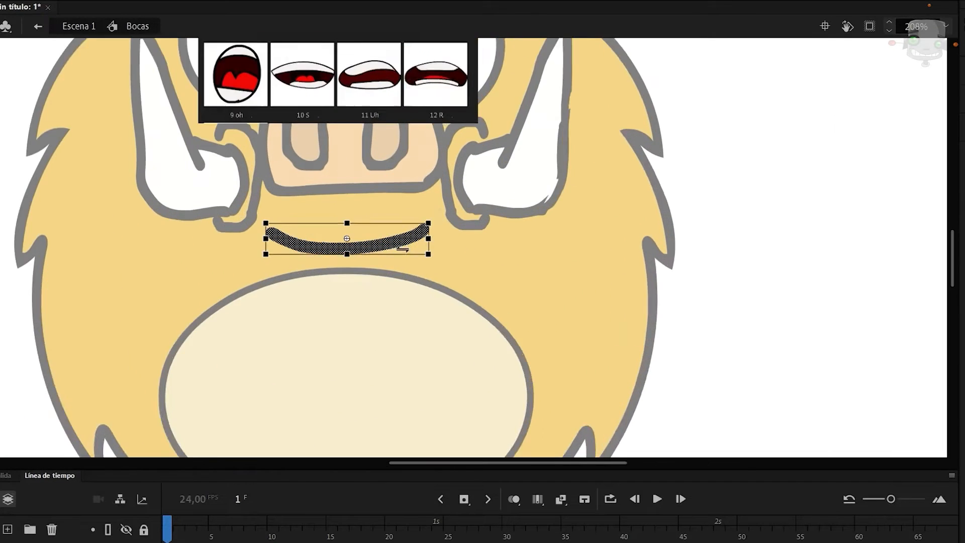
{"action": "mouse_move", "coordinate": [437, 193]}
{"action": "left_mouse_down"}
{"action": "mouse_move", "coordinate": [463, 344]}
{"action": "mouse_move", "coordinate": [485, 350]}
{"action": "mouse_move", "coordinate": [483, 378]}
{"action": "mouse_move", "coordinate": [487, 339]}
{"action": "left_mouse_up"}
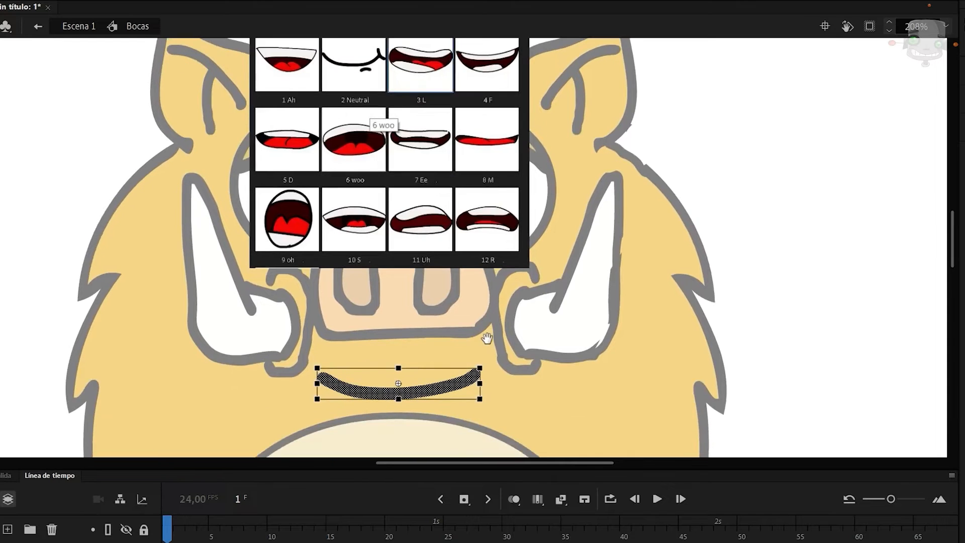
{"action": "left_click", "coordinate": [501, 351]}
{"action": "left_click", "coordinate": [8, 498]}
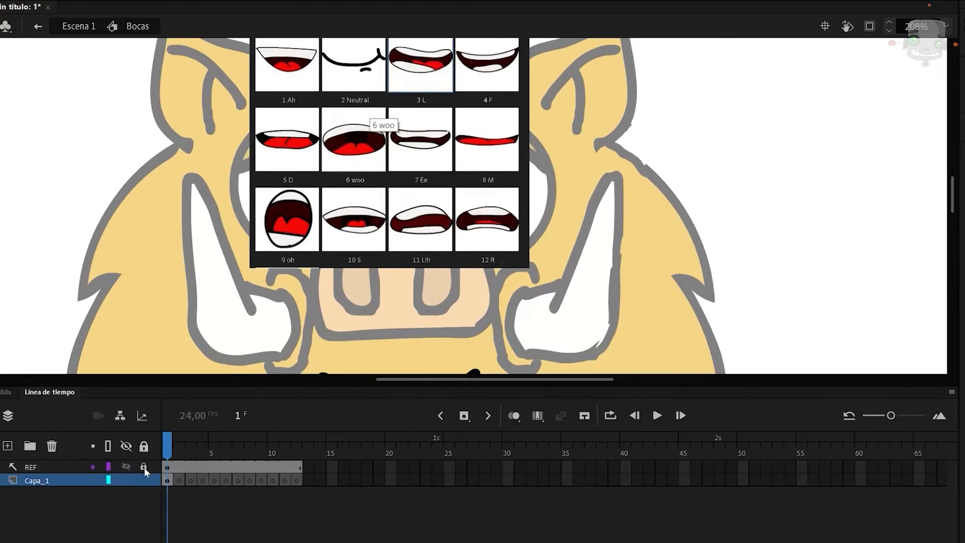
{"action": "mouse_move", "coordinate": [371, 195]}
{"action": "left_mouse_down"}
{"action": "mouse_move", "coordinate": [701, 278]}
{"action": "mouse_move", "coordinate": [715, 260]}
{"action": "left_mouse_up"}
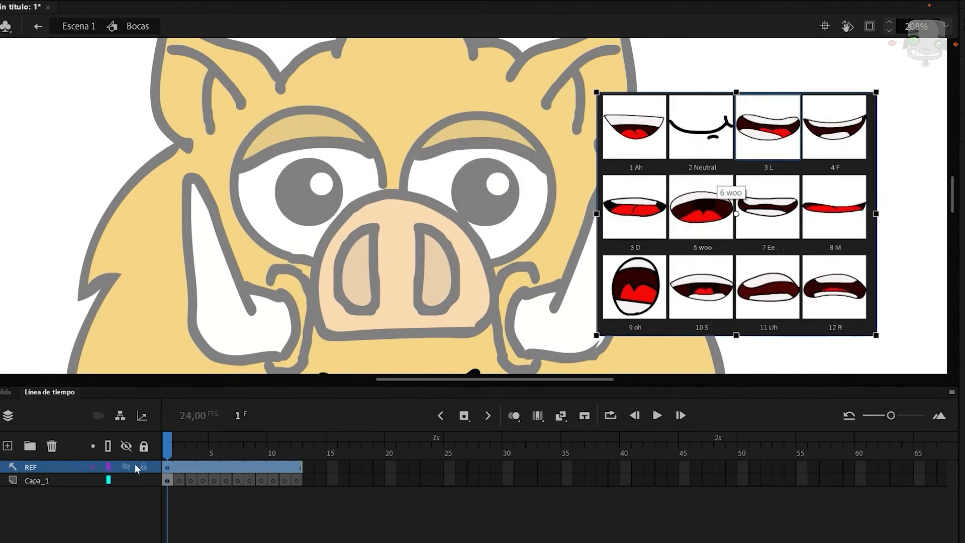
Lock the REF layer and make Capa_1 the active layer for drawing the mouth.
{"action": "left_click", "coordinate": [143, 467]}
{"action": "left_click", "coordinate": [37, 480]}
{"action": "left_click", "coordinate": [7, 415]}
{"action": "left_click_drag", "start_coordinate": [414, 305], "coordinate": [397, 275]}
{"action": "left_click", "coordinate": [399, 304]}
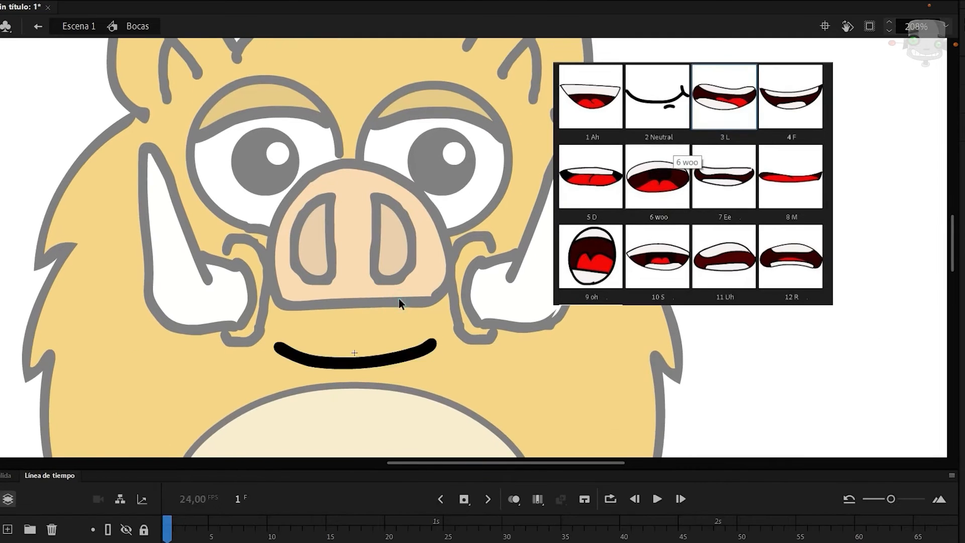
Move the mouth line up slightly toward the snout, check it in Escena 1 and reopen the Bocas symbol.
{"action": "key", "text": "q"}
{"action": "left_click", "coordinate": [399, 350]}
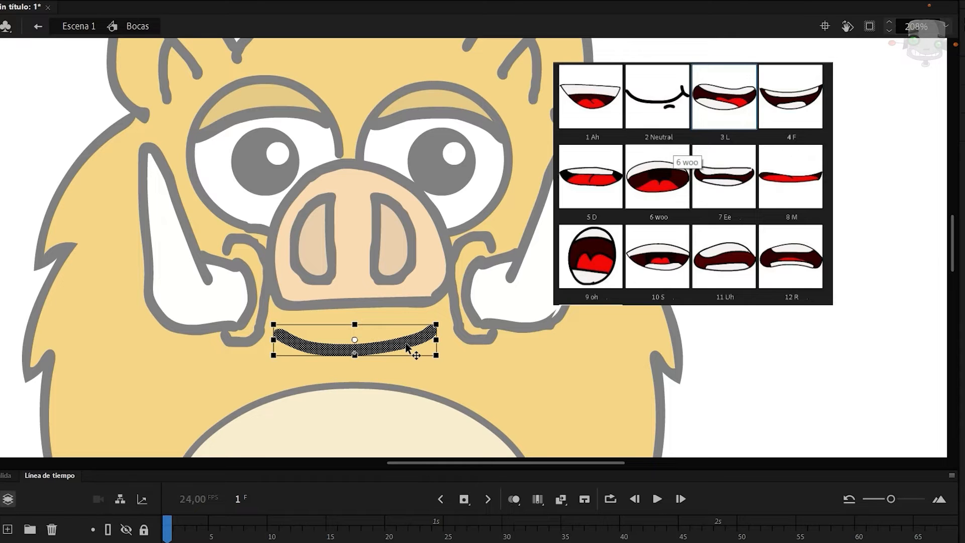
{"action": "left_click", "coordinate": [456, 276]}
{"action": "left_click", "coordinate": [39, 27]}
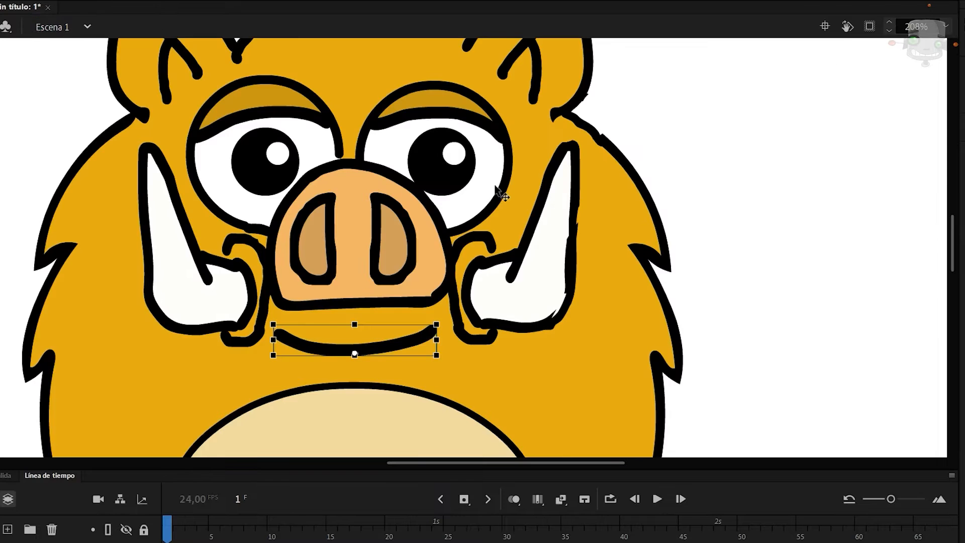
{"action": "double_click", "coordinate": [419, 349]}
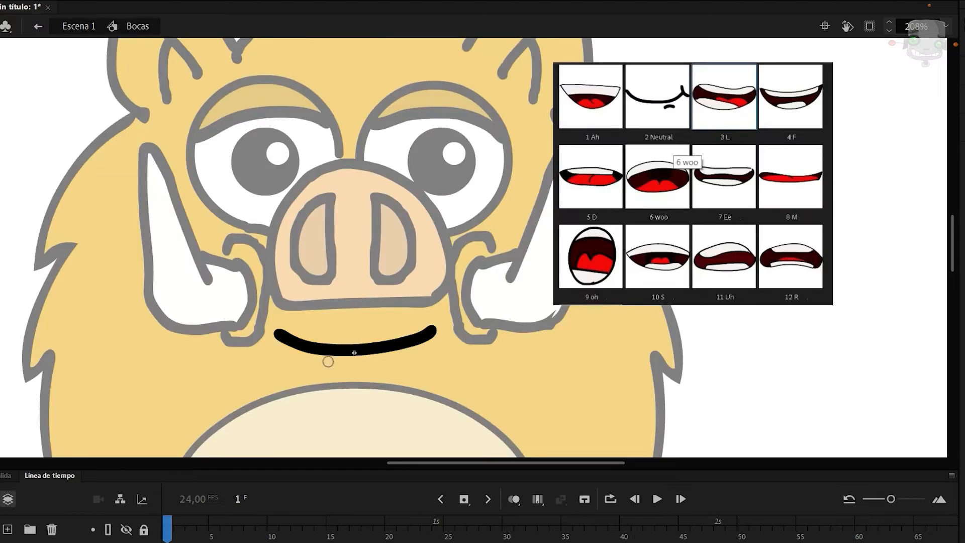
Draw the open Ah mouth with a curved lower lip and a tongue, filling the inside black and the tongue red.
{"action": "left_click_drag", "start_coordinate": [276, 334], "coordinate": [433, 330]}
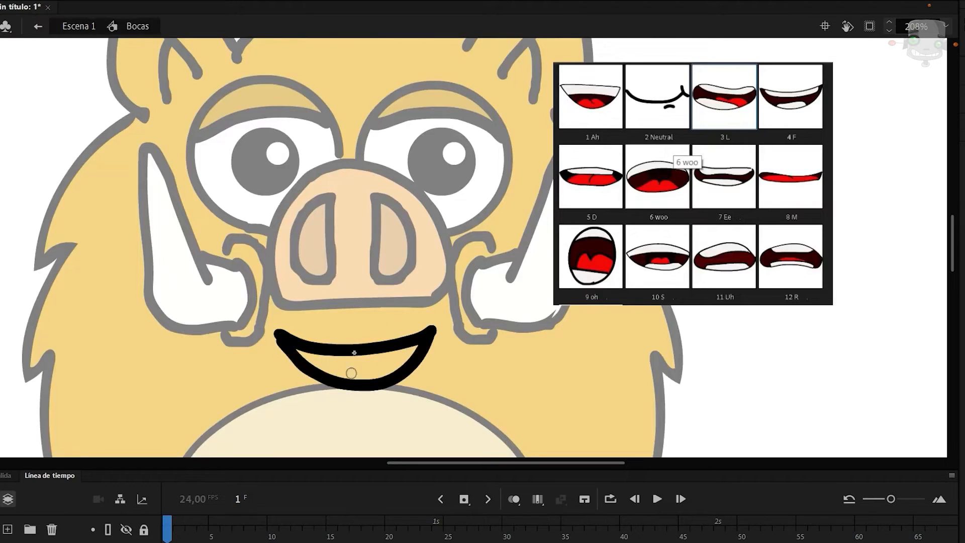
{"action": "left_click_drag", "start_coordinate": [327, 376], "coordinate": [401, 366]}
{"action": "key", "text": "k"}
{"action": "left_click", "coordinate": [392, 358]}
{"action": "left_click", "coordinate": [372, 375]}
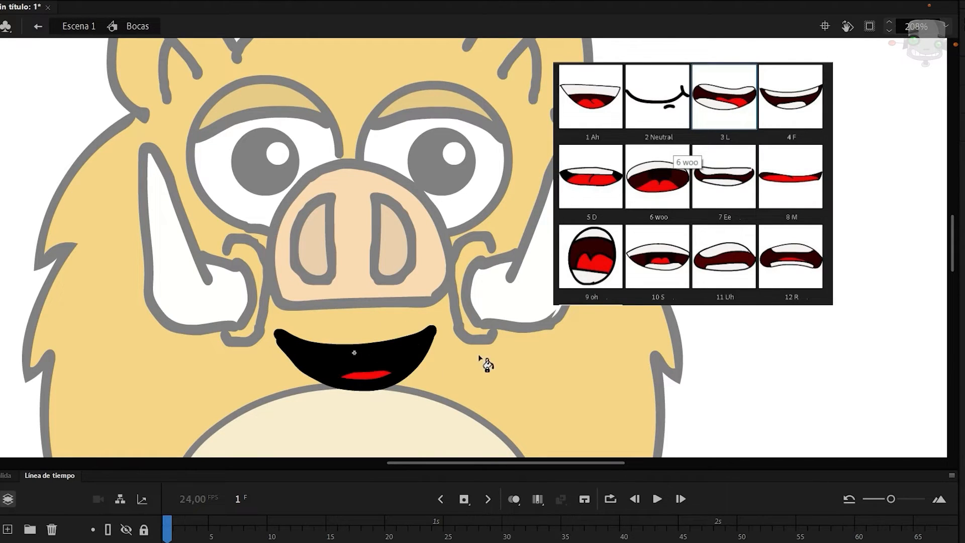
Label the frame of the open mouth drawing as AH.
{"action": "left_click", "coordinate": [354, 353]}
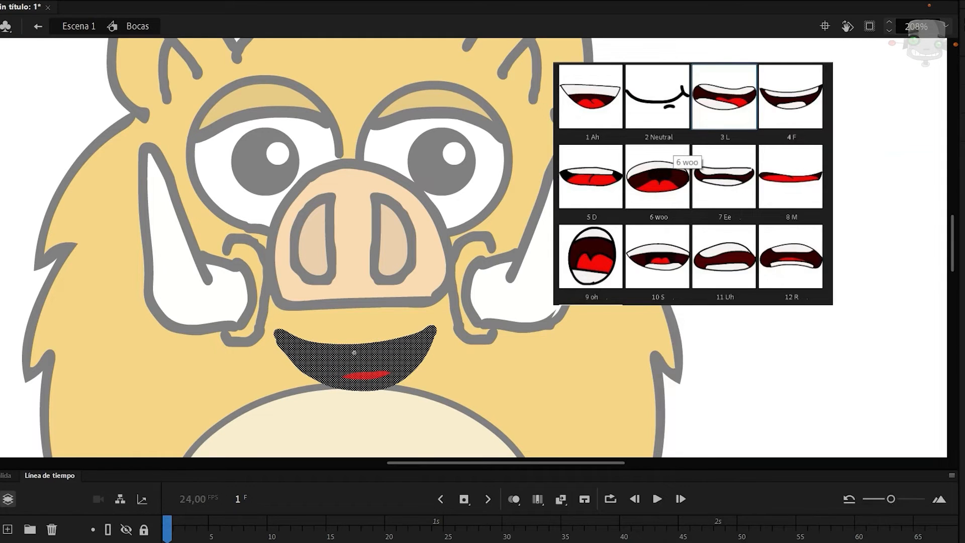
{"action": "key", "text": "ctrl+F3"}
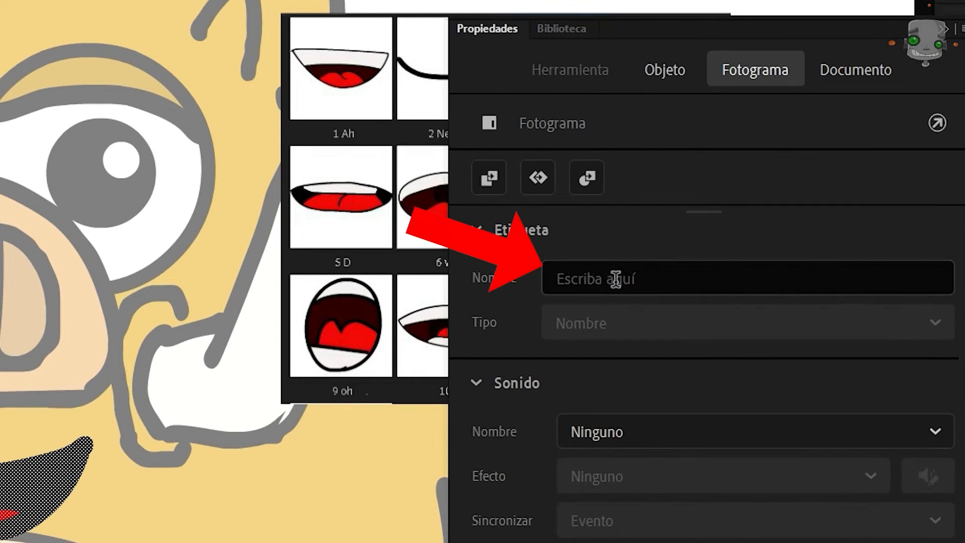
{"action": "left_click", "coordinate": [614, 280]}
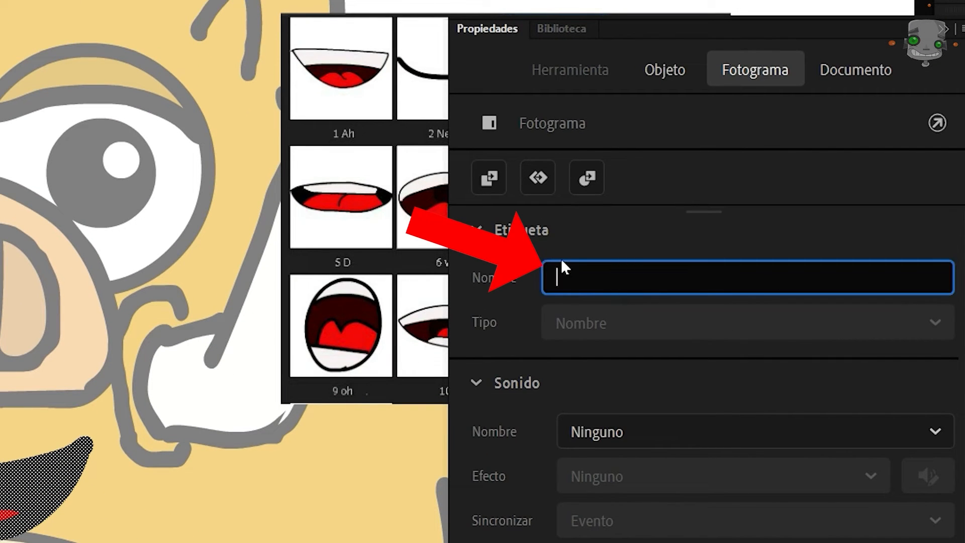
{"action": "type", "text": "AH"}
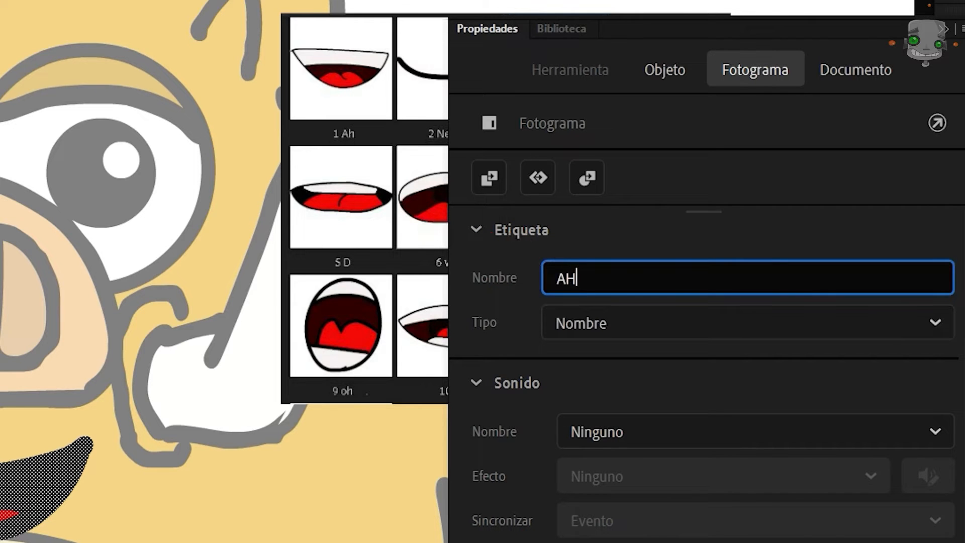
{"action": "key", "text": "Return"}
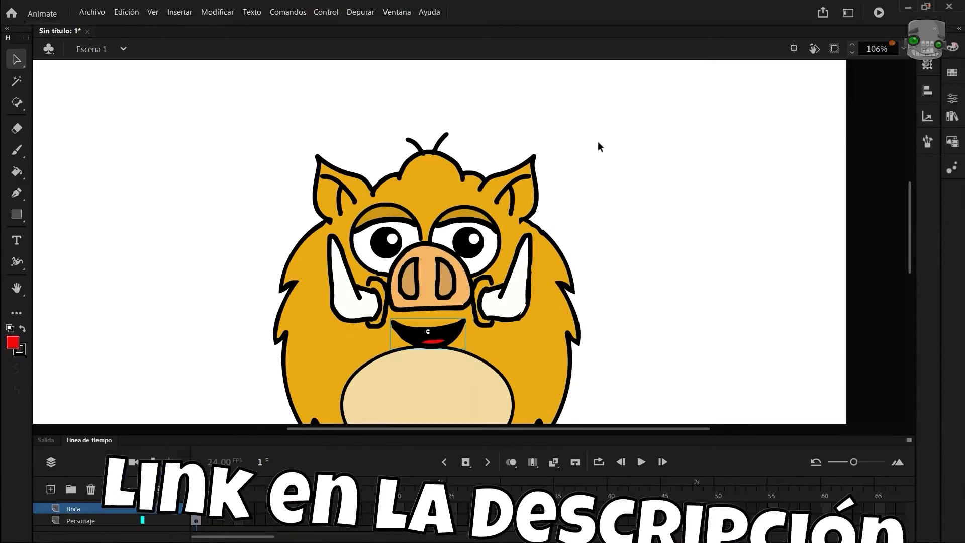
Import the audio file EJEMplo cerdito.wav into the library.
{"action": "left_click", "coordinate": [92, 12]}
{"action": "mouse_move", "coordinate": [271, 172]}
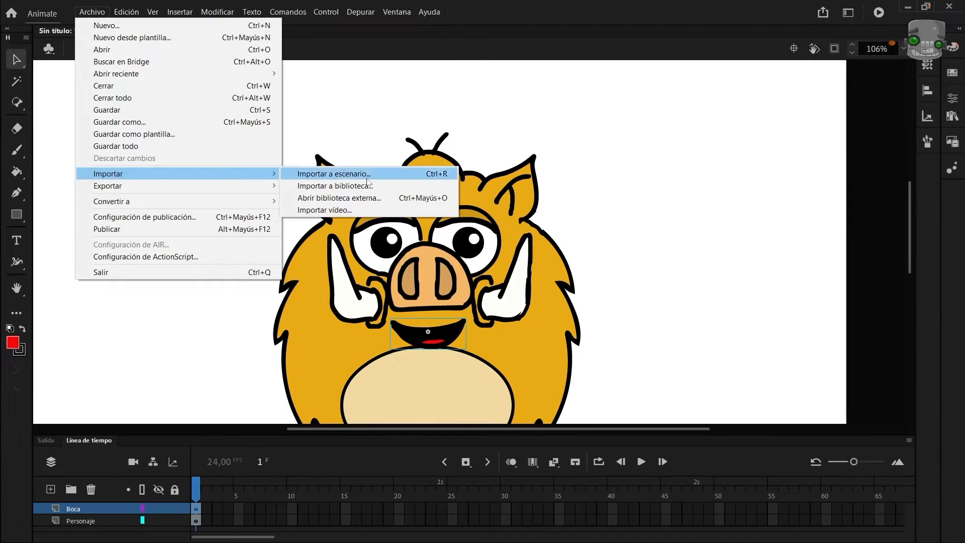
{"action": "left_click", "coordinate": [405, 187]}
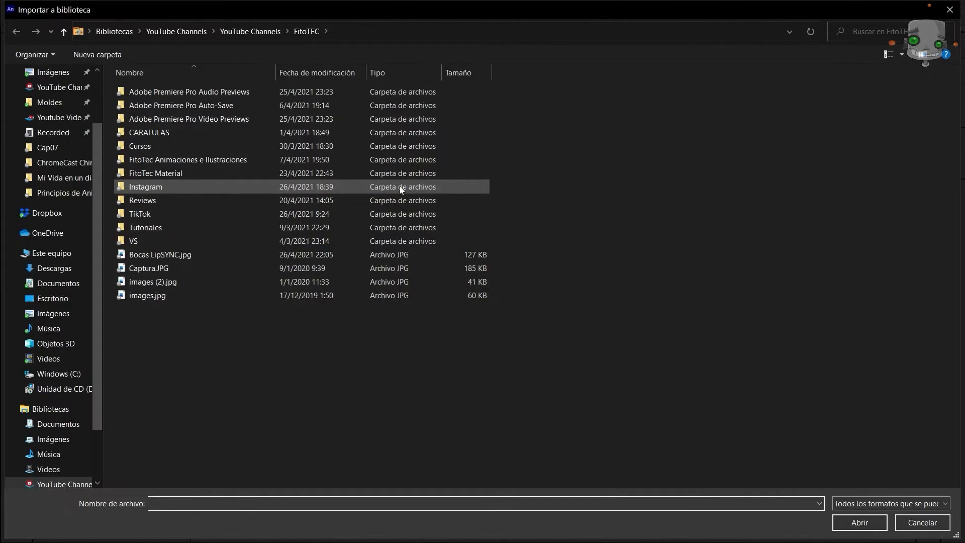
{"action": "left_click", "coordinate": [68, 146]}
{"action": "left_click", "coordinate": [161, 92]}
{"action": "key", "text": "Return"}
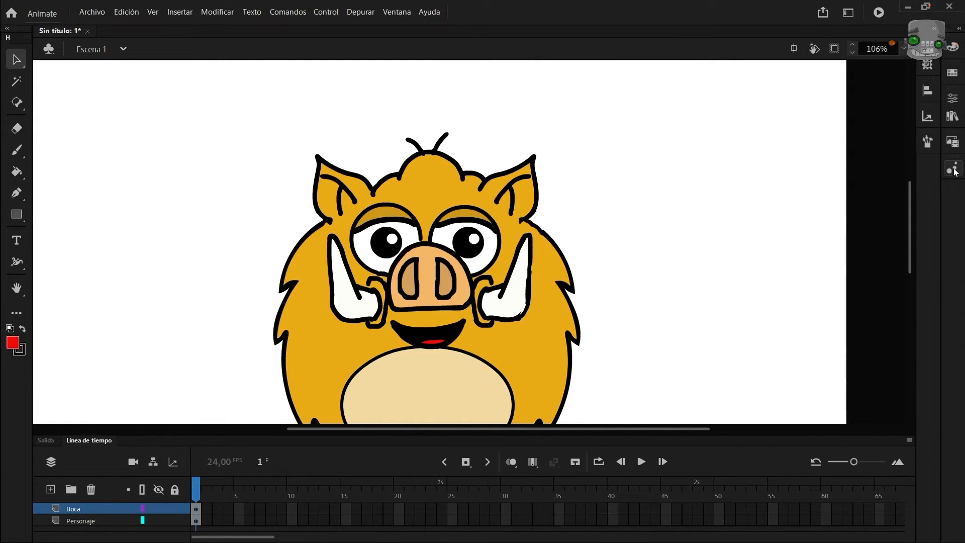
Test the EJEMplo cerdito.wav sound from its properties in the library.
{"action": "left_click", "coordinate": [952, 118]}
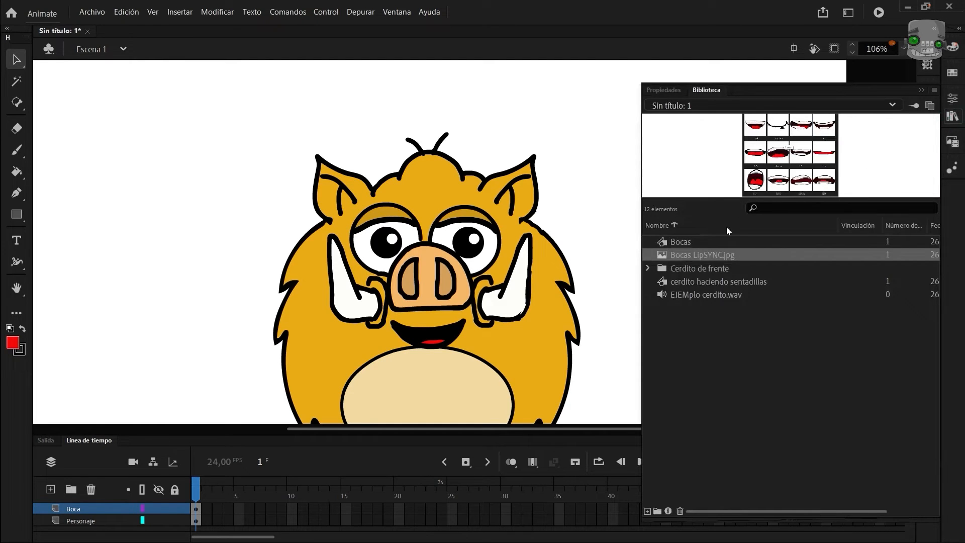
{"action": "double_click", "coordinate": [660, 295]}
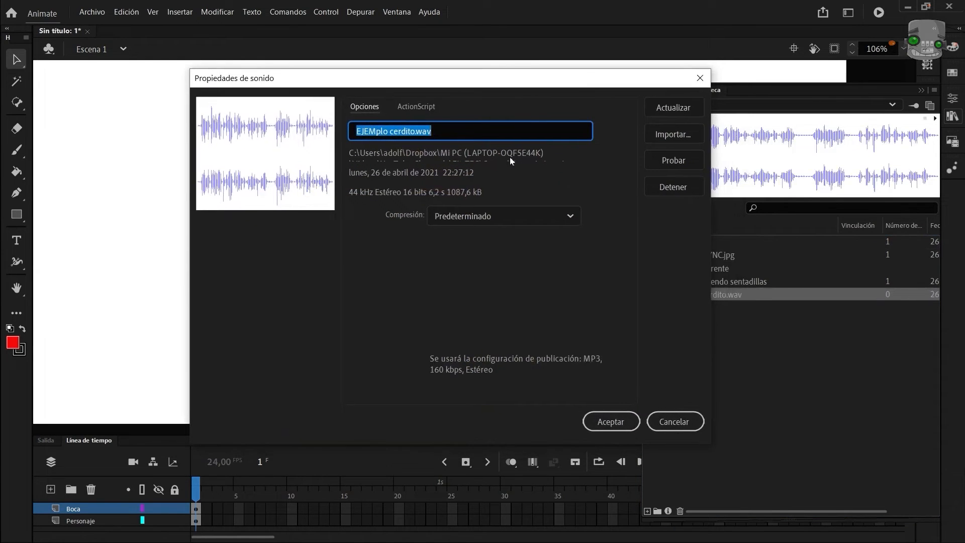
{"action": "left_click", "coordinate": [567, 215]}
{"action": "left_click", "coordinate": [620, 232]}
{"action": "left_click", "coordinate": [669, 165]}
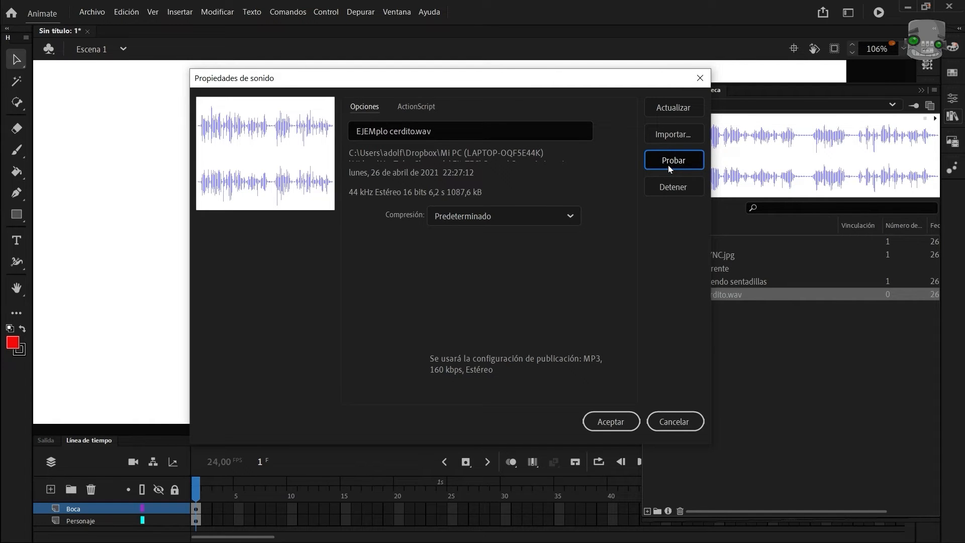
{"action": "left_click", "coordinate": [624, 419]}
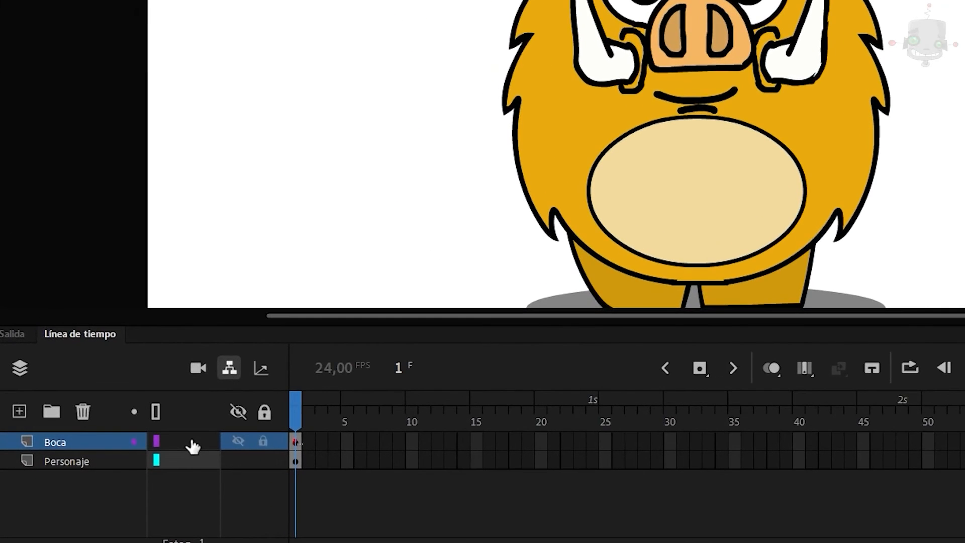
Parent the Boca layer to the Personaje layer, then move the character aside and back to test the link.
{"action": "left_click_drag", "start_coordinate": [193, 446], "coordinate": [196, 465]}
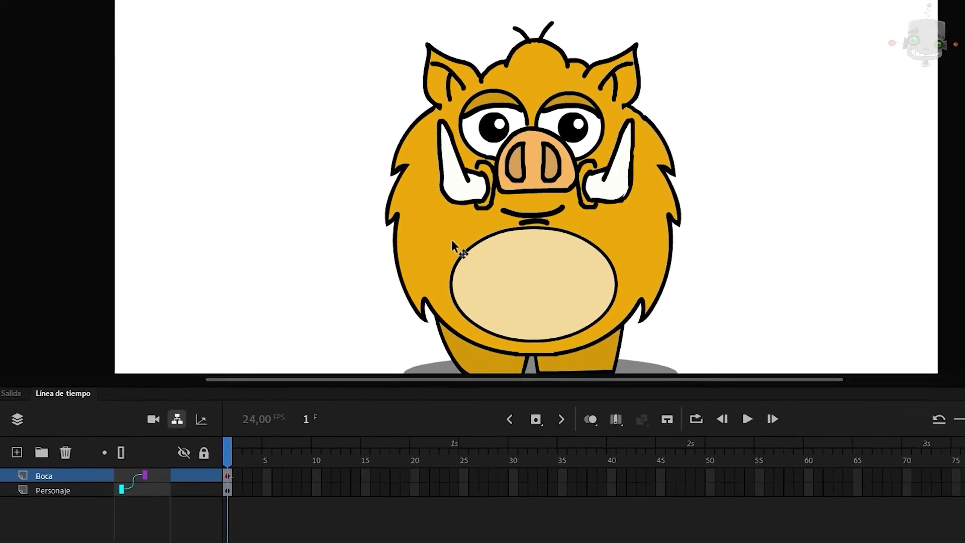
{"action": "left_click_drag", "start_coordinate": [678, 133], "coordinate": [938, 134]}
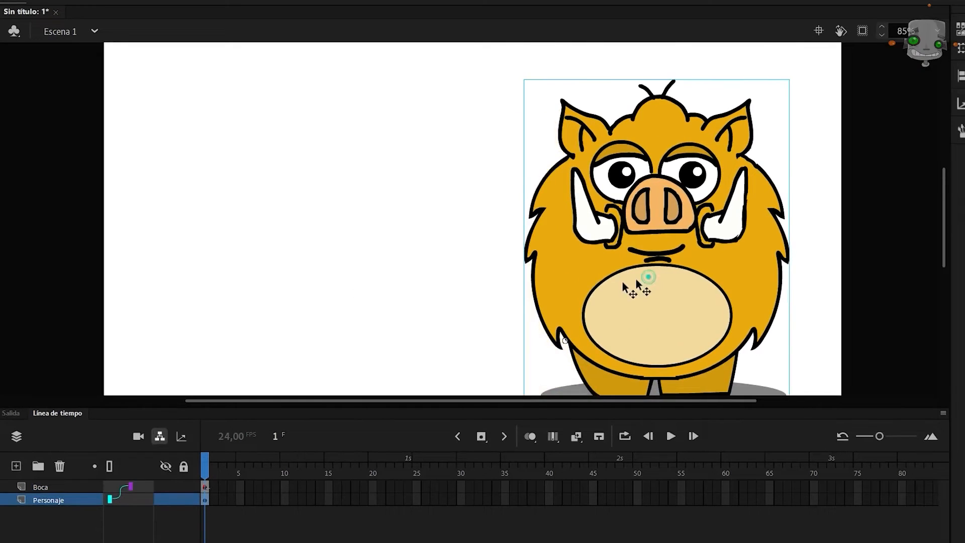
{"action": "left_click_drag", "start_coordinate": [640, 278], "coordinate": [493, 277]}
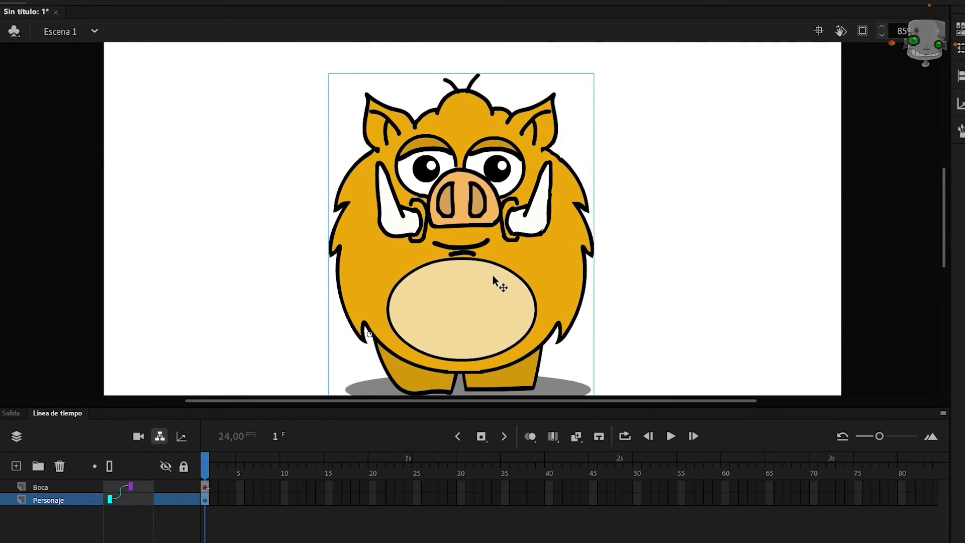
Add a new layer named Audio above the Boca layer.
{"action": "left_click", "coordinate": [53, 486]}
{"action": "left_click", "coordinate": [16, 466]}
{"action": "double_click", "coordinate": [59, 486]}
{"action": "type", "text": "Audio"}
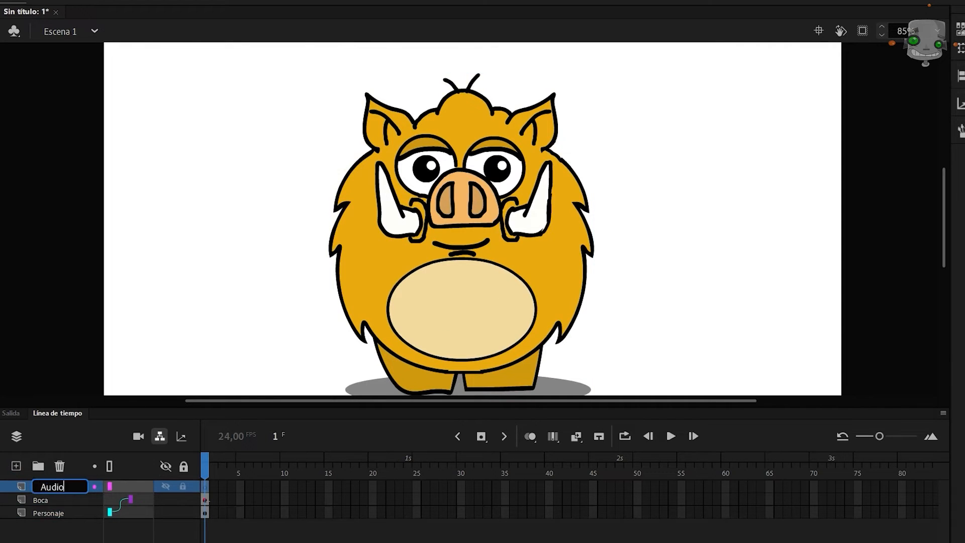
{"action": "key", "text": "Return"}
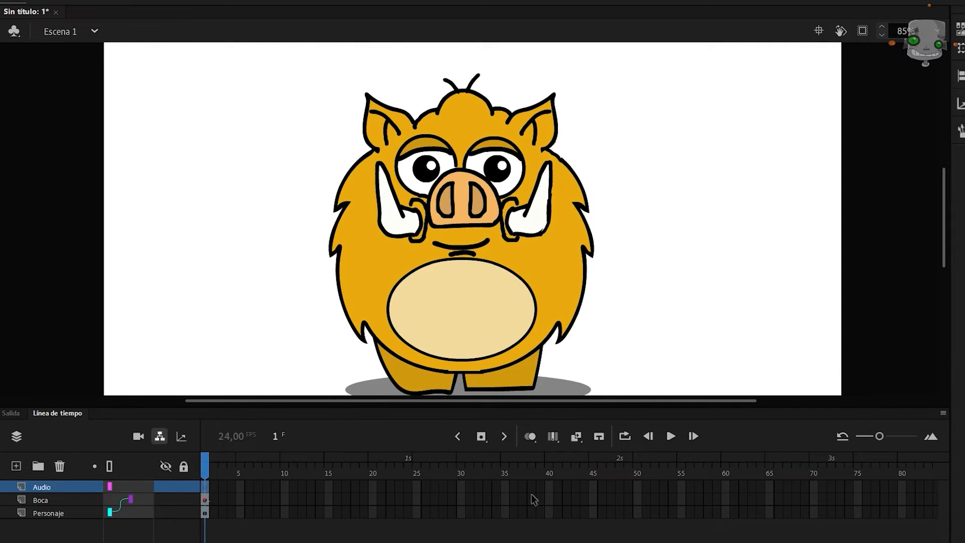
Extend the Audio, Boca and Personaje layers to frame 151 and place EJEMplo cerdito.wav on the Audio layer.
{"action": "scroll", "coordinate": [530, 494], "scroll_direction": "down", "scroll_amount": 2}
{"action": "left_click_drag", "start_coordinate": [915, 486], "coordinate": [913, 514]}
{"action": "key", "text": "F5"}
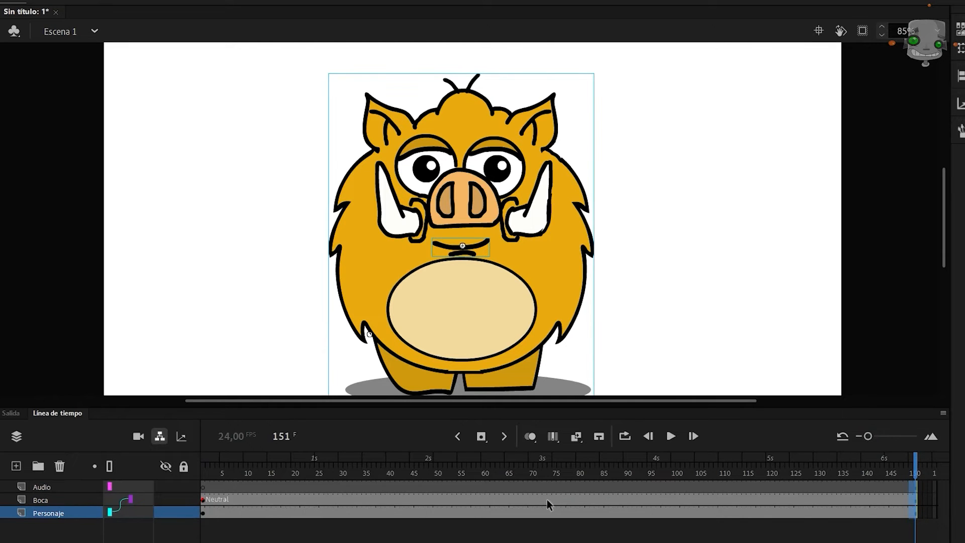
{"action": "key", "text": "ctrl+l"}
{"action": "left_click_drag", "start_coordinate": [769, 159], "coordinate": [357, 189]}
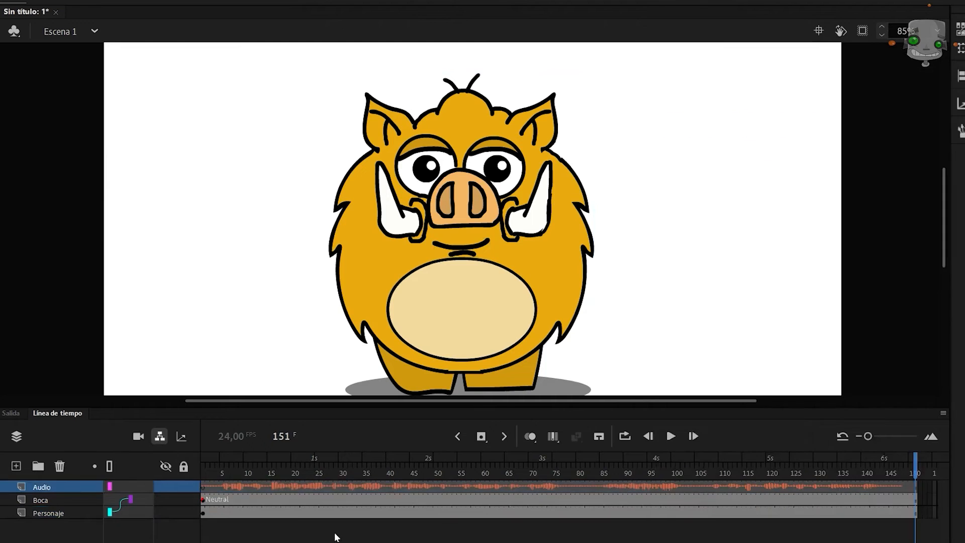
Open the lip sync settings for the Bocas instance on frame 1 of the Boca layer.
{"action": "left_click", "coordinate": [210, 468]}
{"action": "left_click", "coordinate": [204, 500]}
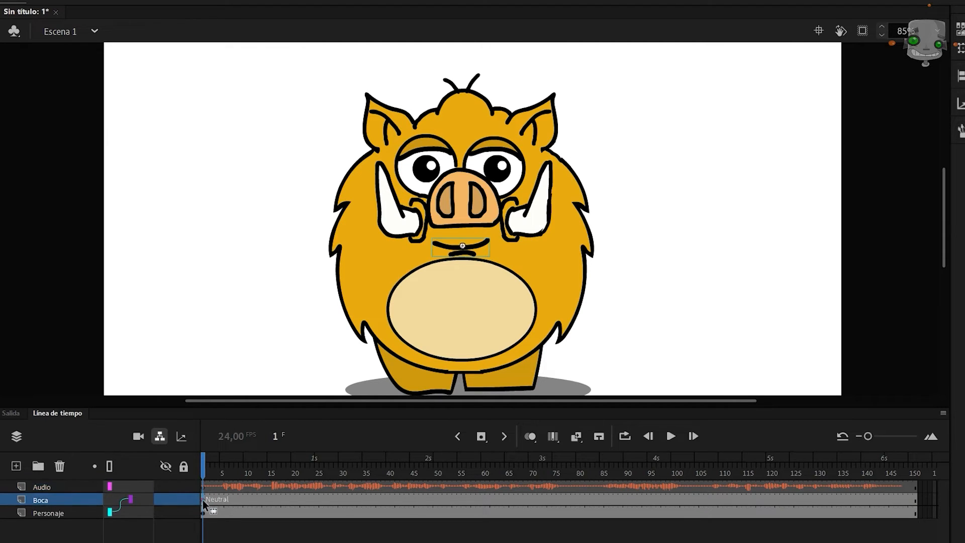
{"action": "left_click", "coordinate": [957, 129]}
{"action": "left_click", "coordinate": [787, 103]}
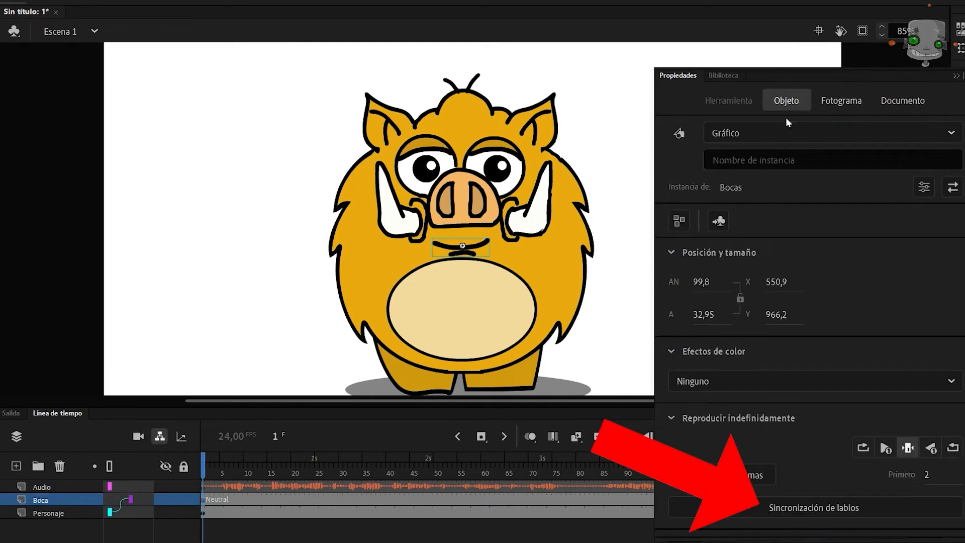
{"action": "left_click", "coordinate": [857, 512]}
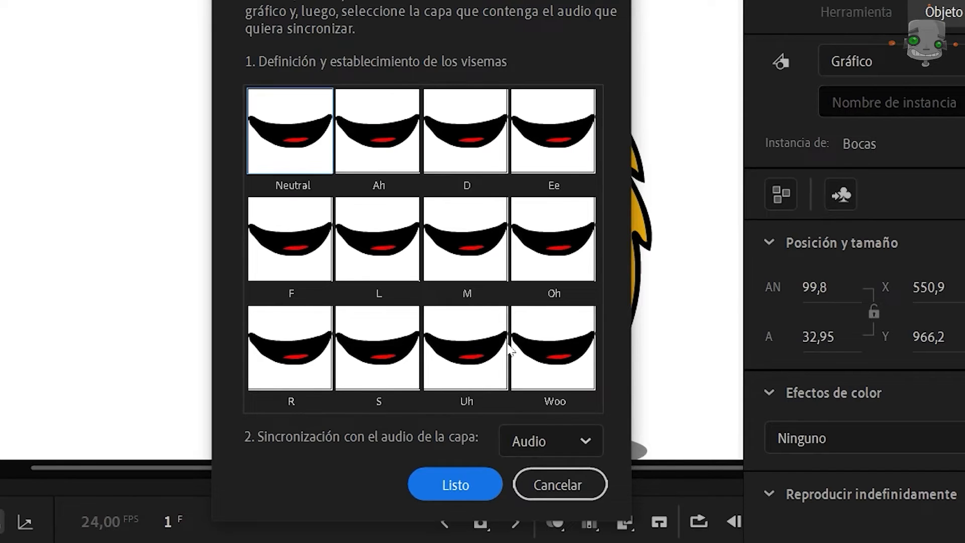
Assign the matching labelled mouth to each of the twelve visemes, Neutral through Woo, and apply lip sync with the Audio layer.
{"action": "left_click", "coordinate": [317, 156]}
{"action": "left_click", "coordinate": [455, 206]}
{"action": "left_click", "coordinate": [388, 160]}
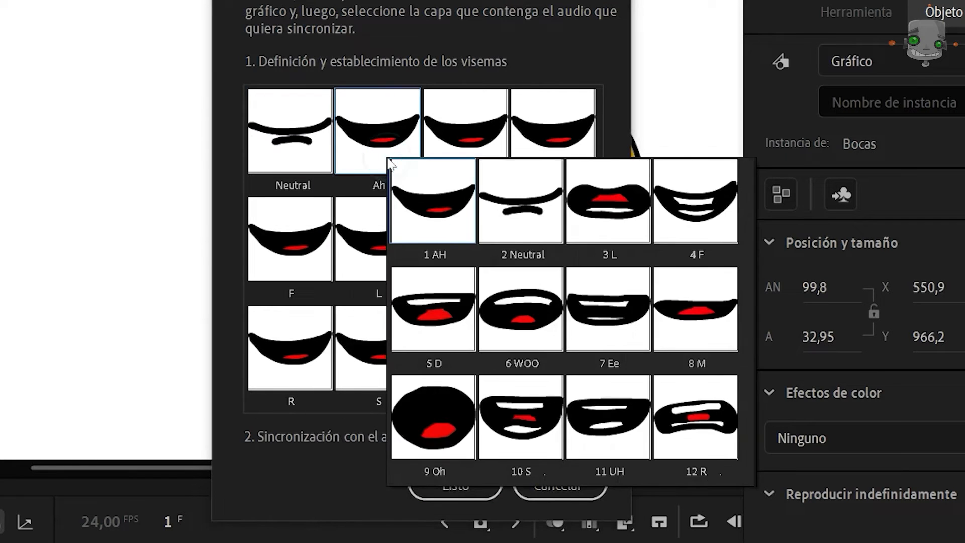
{"action": "left_click", "coordinate": [402, 218]}
{"action": "left_click", "coordinate": [457, 148]}
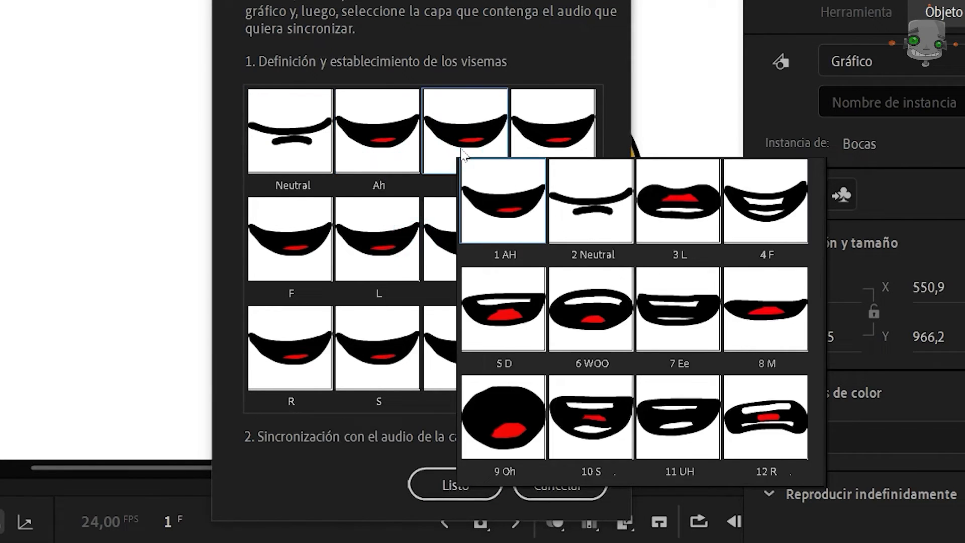
{"action": "left_click", "coordinate": [503, 309]}
{"action": "left_click", "coordinate": [526, 146]}
{"action": "left_click", "coordinate": [748, 307]}
{"action": "left_click", "coordinate": [317, 235]}
{"action": "left_click", "coordinate": [547, 271]}
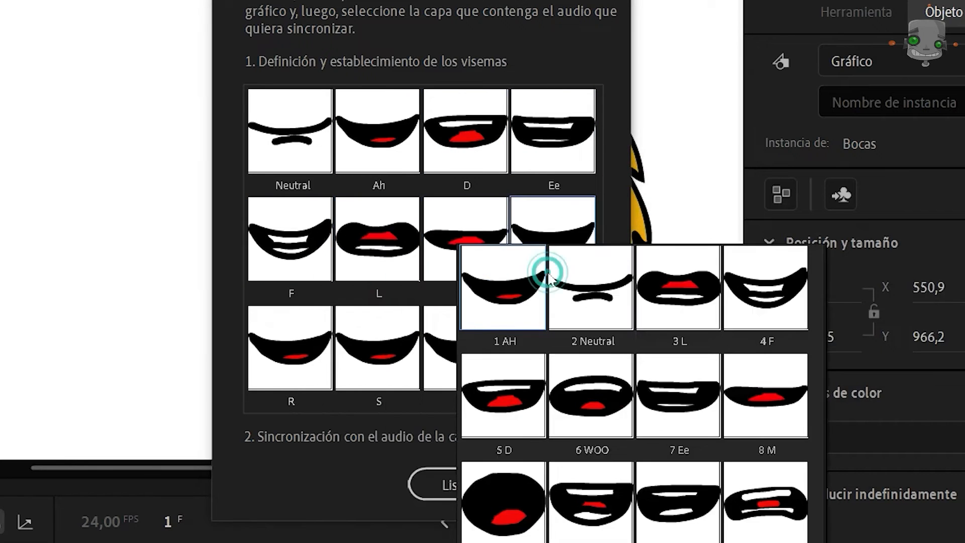
{"action": "left_click", "coordinate": [495, 510]}
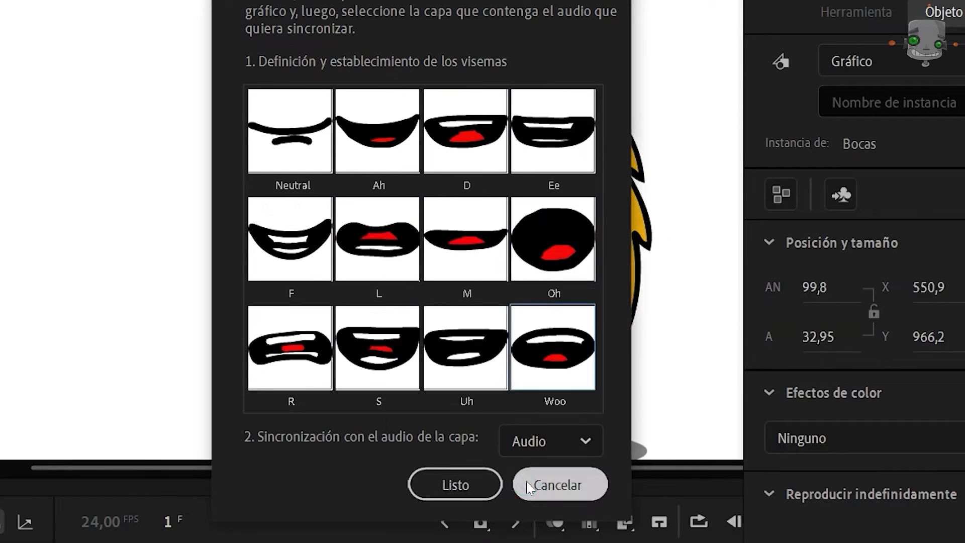
{"action": "left_click", "coordinate": [468, 498]}
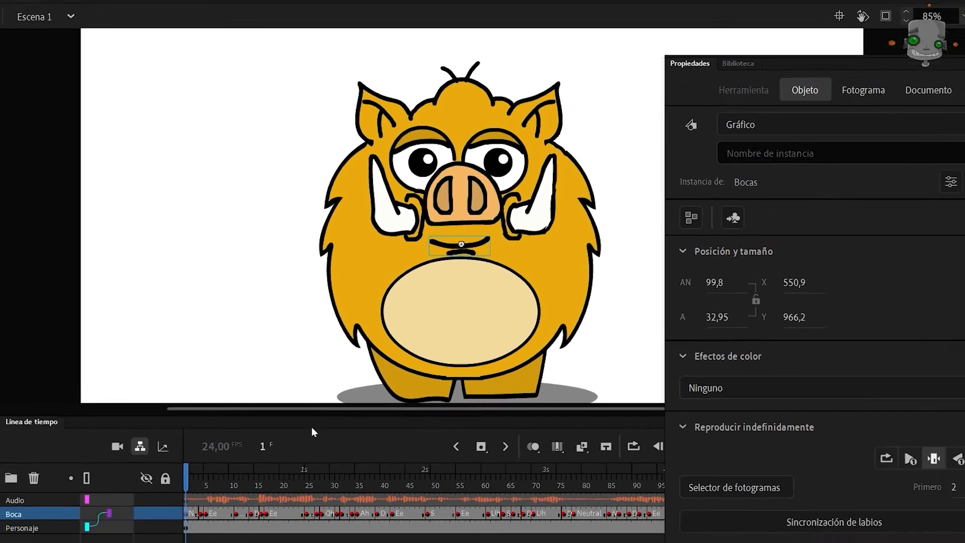
Play the animation from frame 1 to review the lip sync.
{"action": "left_click", "coordinate": [243, 459]}
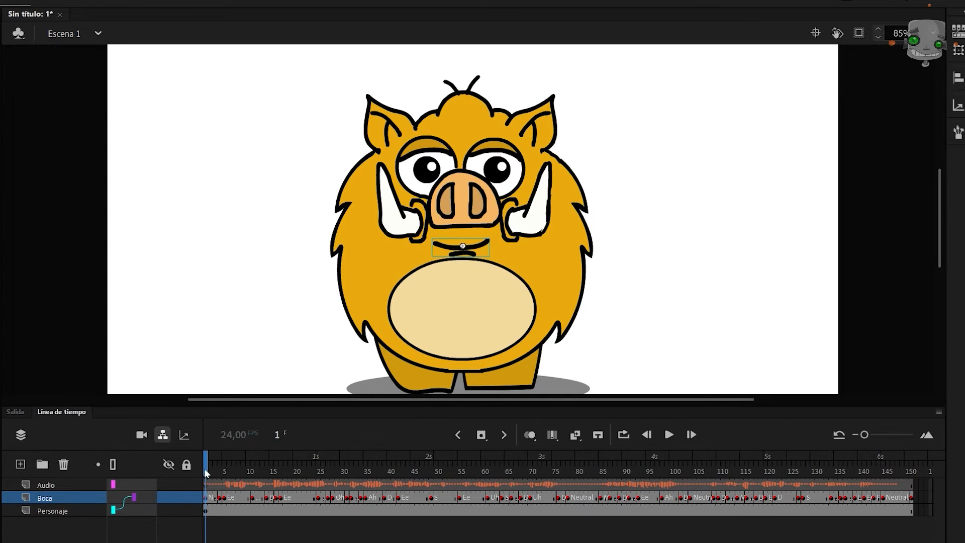
{"action": "left_click", "coordinate": [204, 470]}
{"action": "key", "text": "Return"}
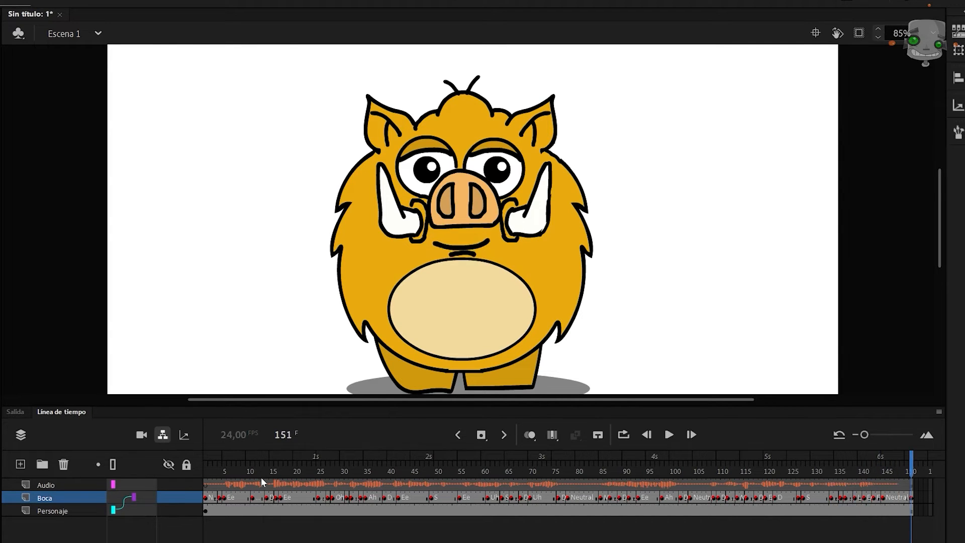
Set the Boca layer's mouth at frame 21 to 7 Ee in the frame picker and preview the lip sync.
{"action": "mouse_move", "coordinate": [226, 468]}
{"action": "left_mouse_down"}
{"action": "mouse_move", "coordinate": [211, 468]}
{"action": "mouse_move", "coordinate": [224, 469]}
{"action": "left_mouse_up"}
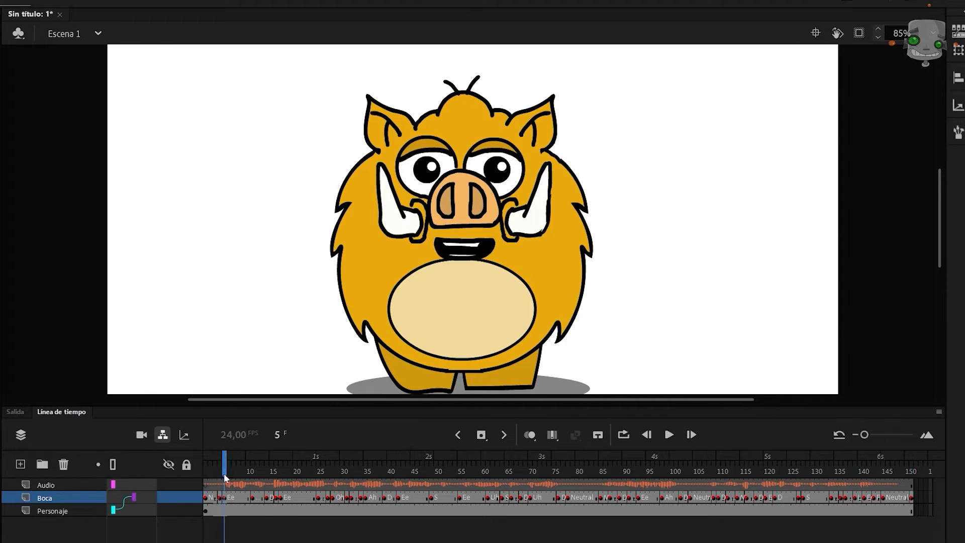
{"action": "left_click", "coordinate": [957, 31]}
{"action": "left_click_drag", "start_coordinate": [224, 471], "coordinate": [252, 484]}
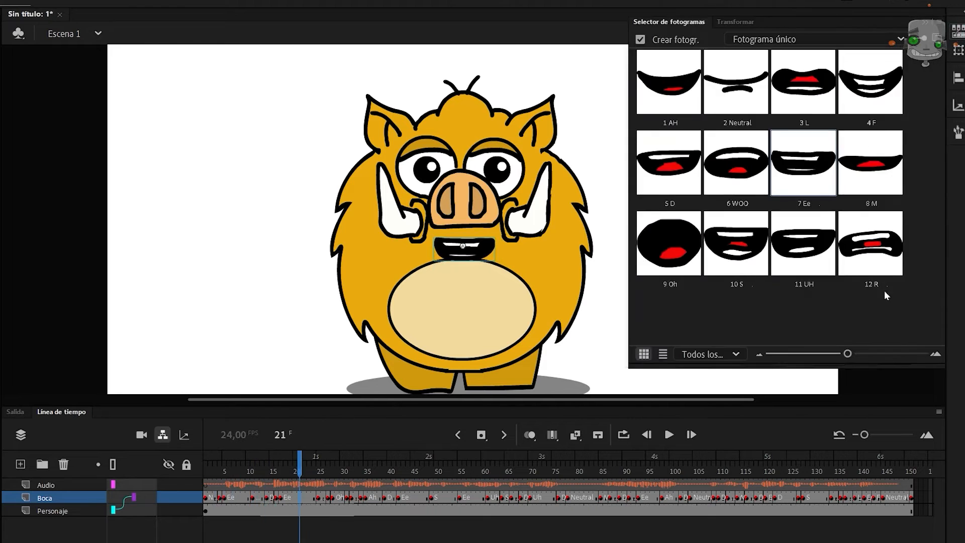
{"action": "left_click", "coordinate": [803, 163]}
{"action": "left_click_drag", "start_coordinate": [300, 470], "coordinate": [898, 454]}
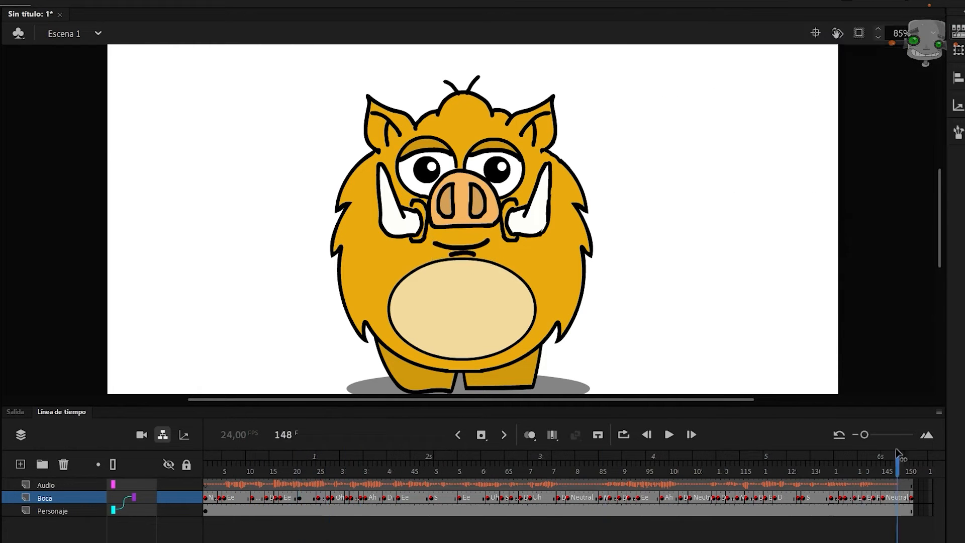
{"action": "key", "text": "Return"}
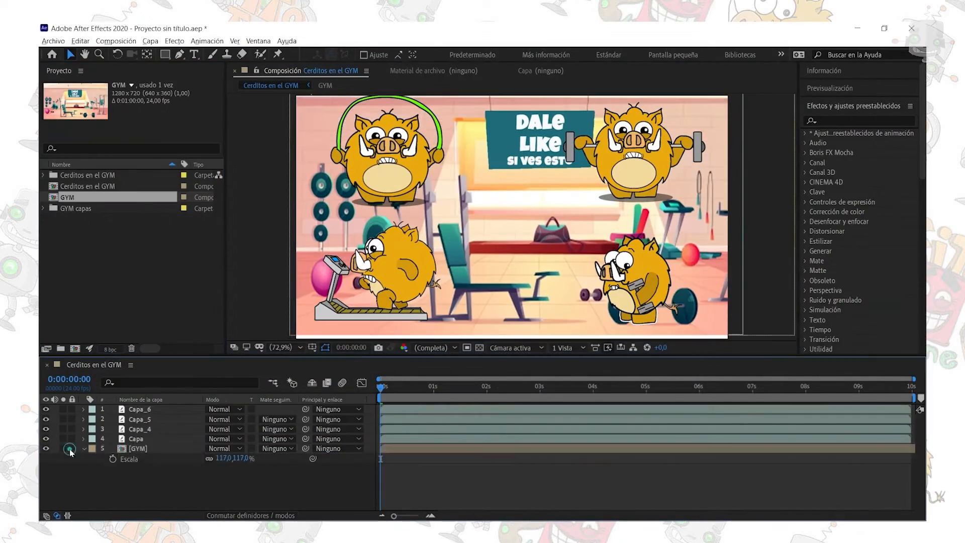
Switch to After Effects and start a new empty project.
{"action": "left_click", "coordinate": [161, 419]}
{"action": "key", "text": "Return"}
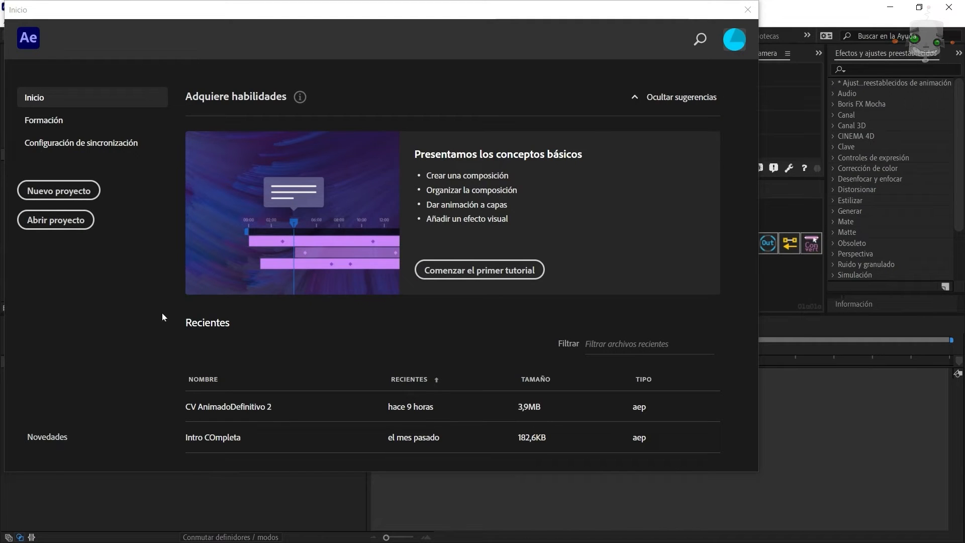
{"action": "left_click", "coordinate": [59, 190]}
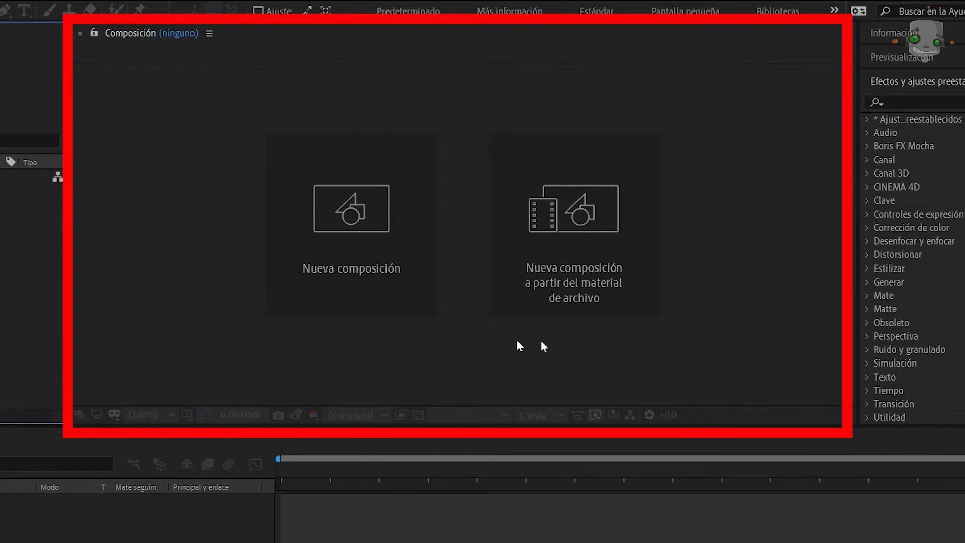
{"action": "left_click", "coordinate": [718, 349]}
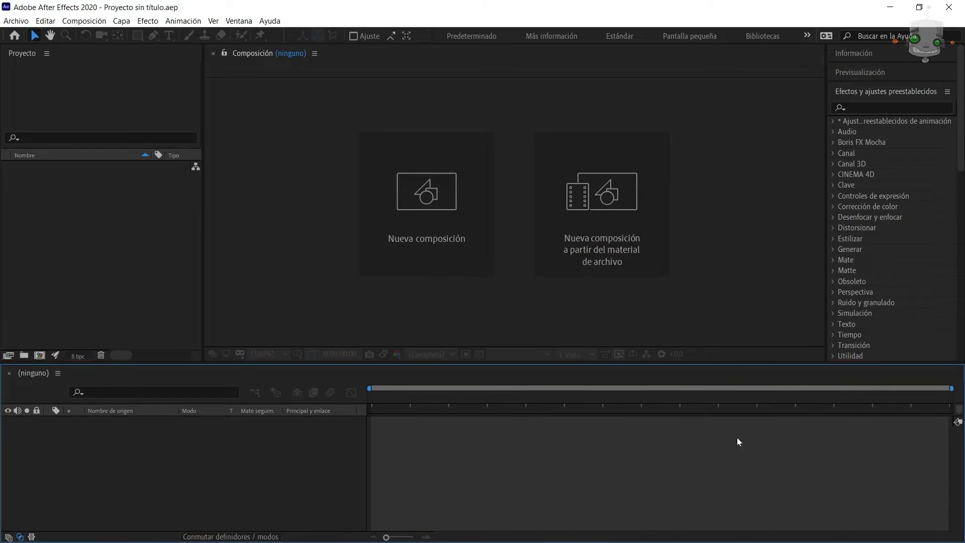
{"action": "left_click", "coordinate": [910, 92]}
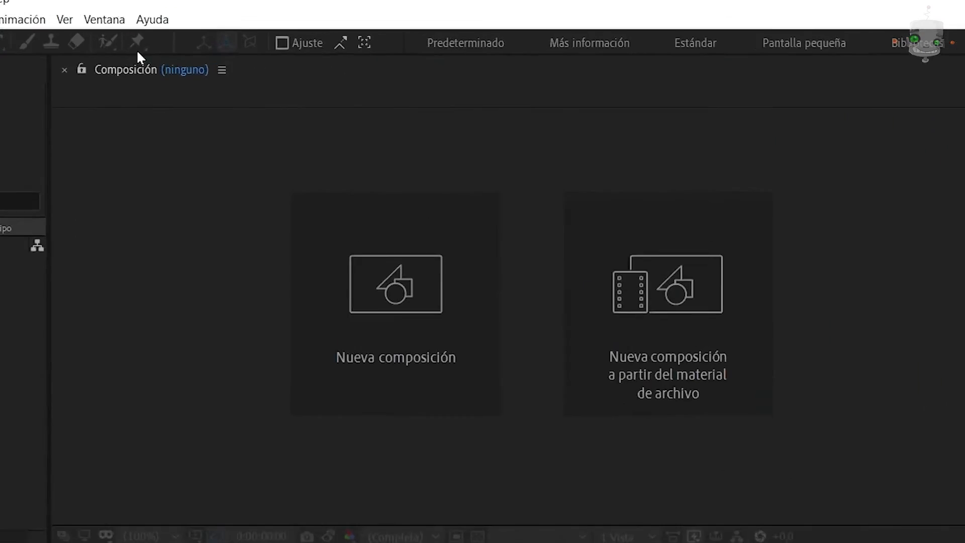
Open the Align3D script panel beside the Project panel, close it again and look through the other available panels.
{"action": "left_click", "coordinate": [104, 19]}
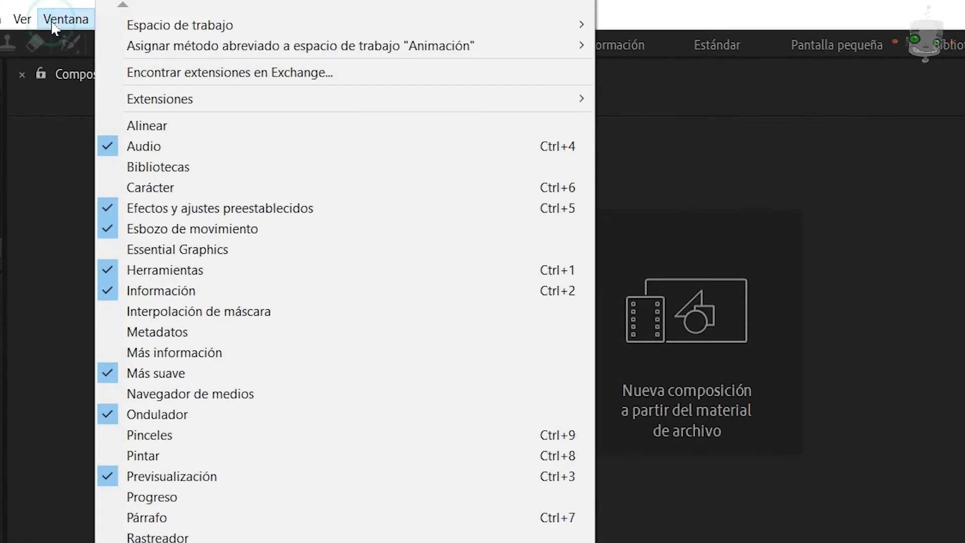
{"action": "left_click", "coordinate": [572, 29]}
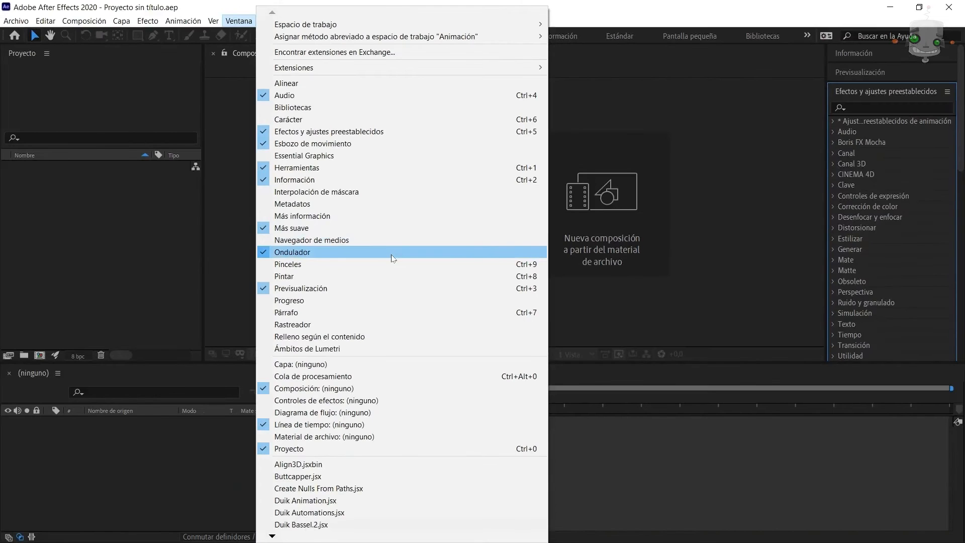
{"action": "left_click", "coordinate": [345, 464]}
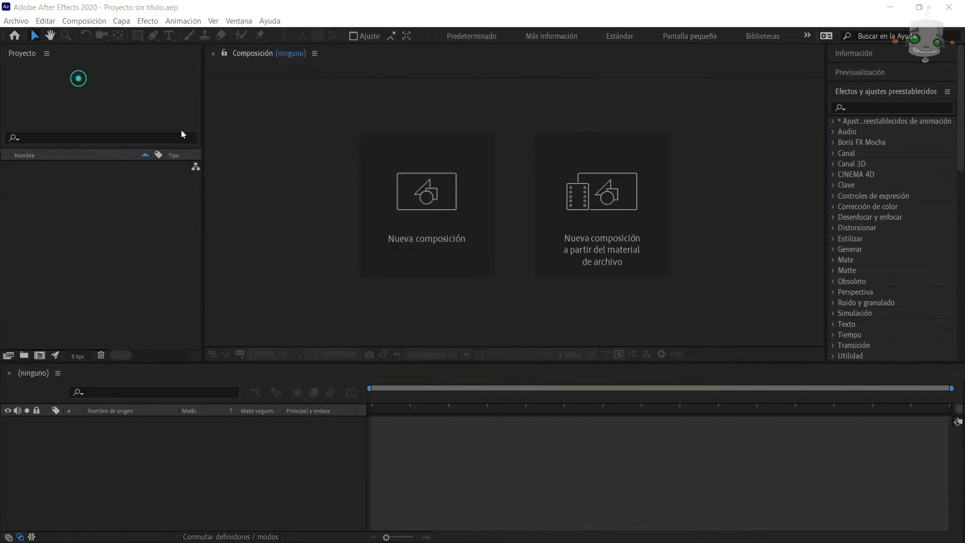
{"action": "left_click_drag", "start_coordinate": [180, 130], "coordinate": [98, 63]}
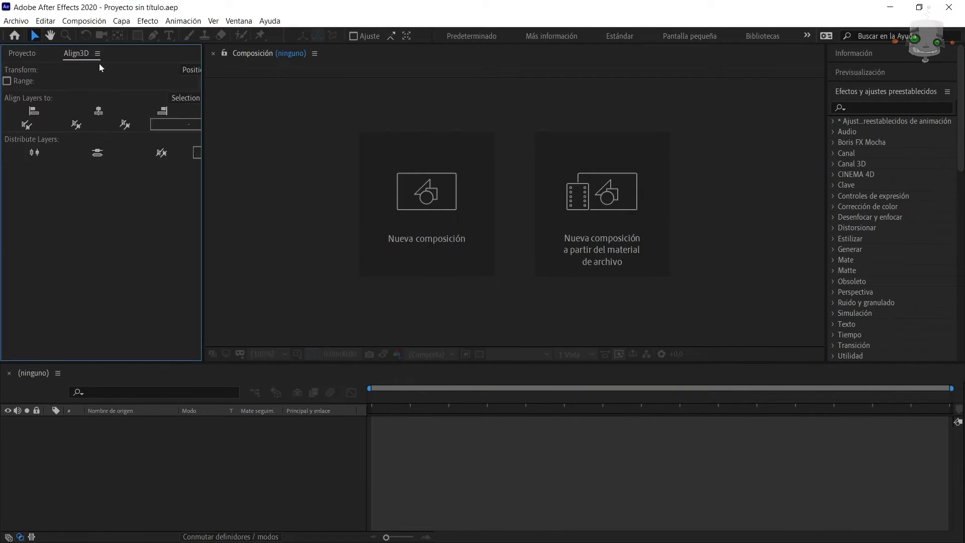
{"action": "left_click", "coordinate": [98, 53]}
{"action": "left_click", "coordinate": [157, 55]}
{"action": "left_click", "coordinate": [239, 21]}
{"action": "mouse_move", "coordinate": [271, 538]}
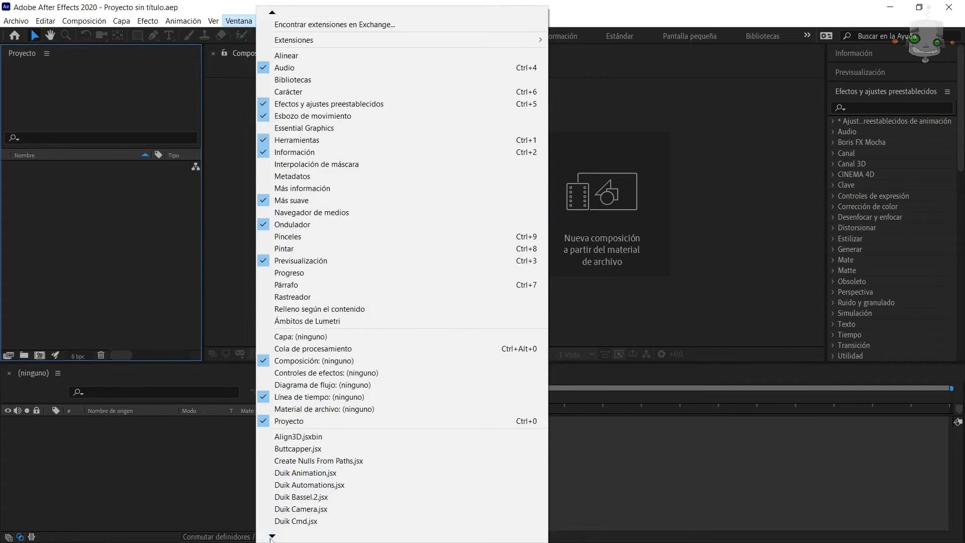
{"action": "left_click", "coordinate": [734, 451]}
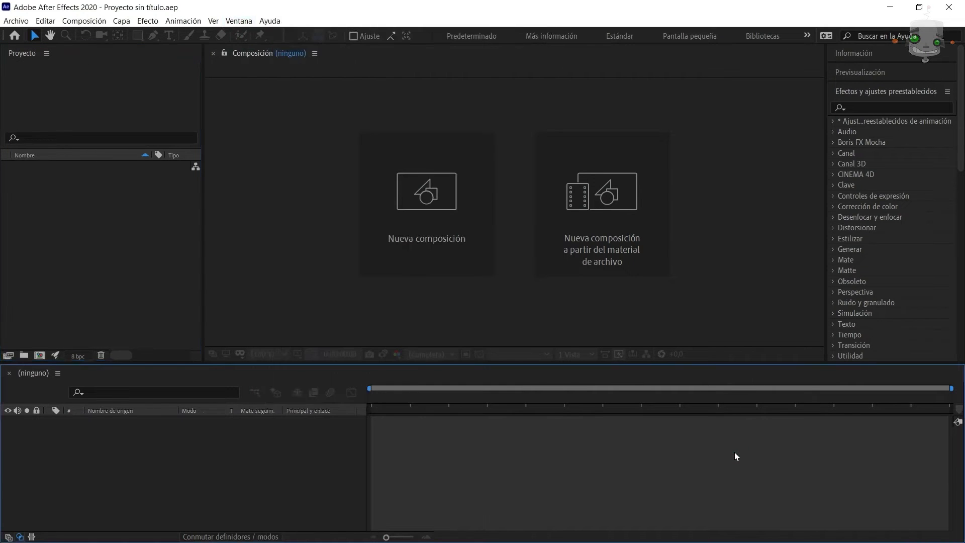
Import publico-conejitos.gif from the Cap08 folder into the project.
{"action": "left_click", "coordinate": [122, 192]}
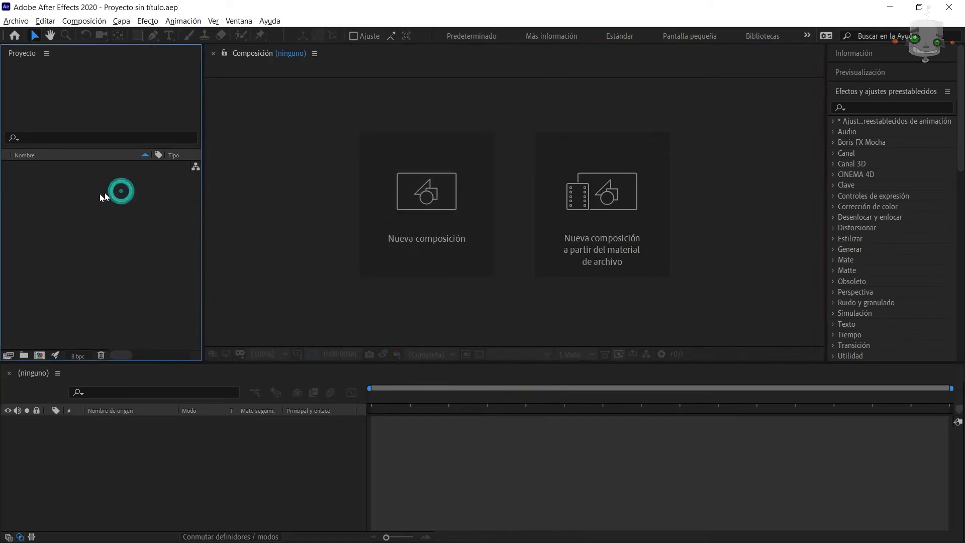
{"action": "double_click", "coordinate": [98, 196]}
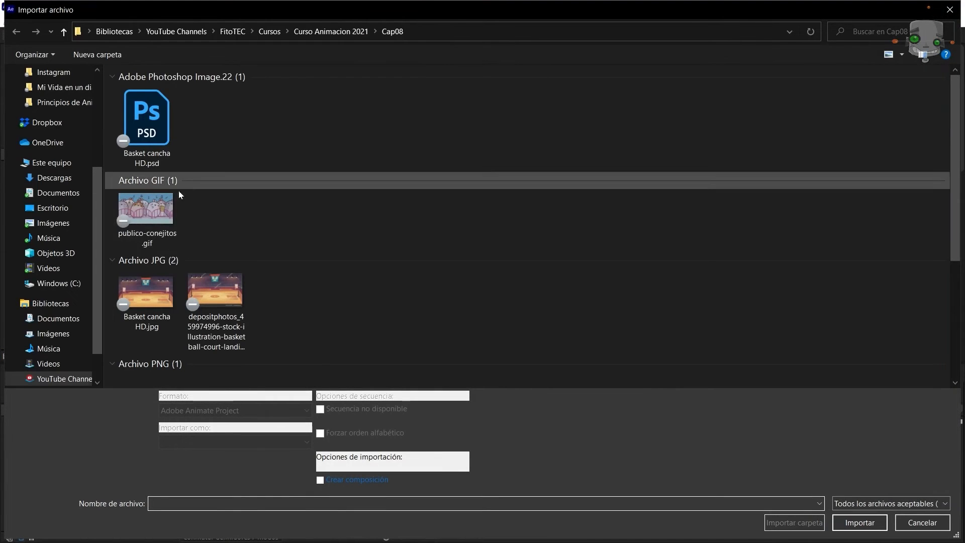
{"action": "left_click", "coordinate": [161, 201]}
{"action": "double_click", "coordinate": [161, 200]}
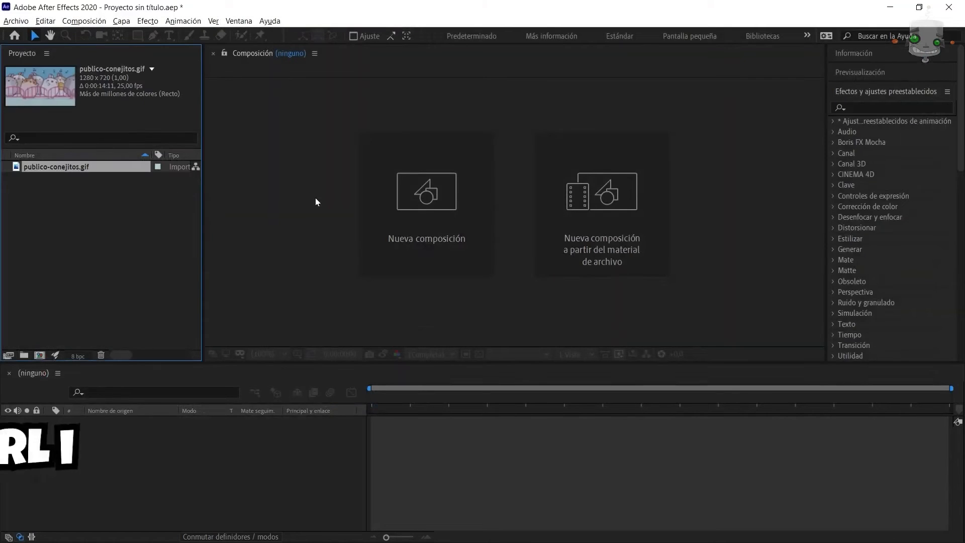
Import Basket cancha HD.jpg and Basket cancha HD.psd together from the Cap08 folder.
{"action": "key", "text": "ctrl+i"}
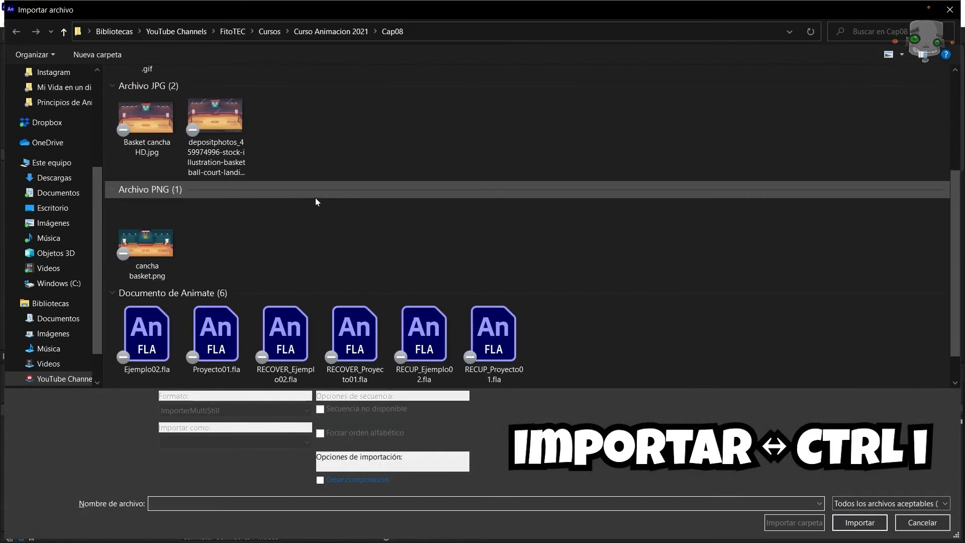
{"action": "left_click", "coordinate": [164, 156]}
{"action": "left_click", "coordinate": [494, 334], "text": "ctrl"}
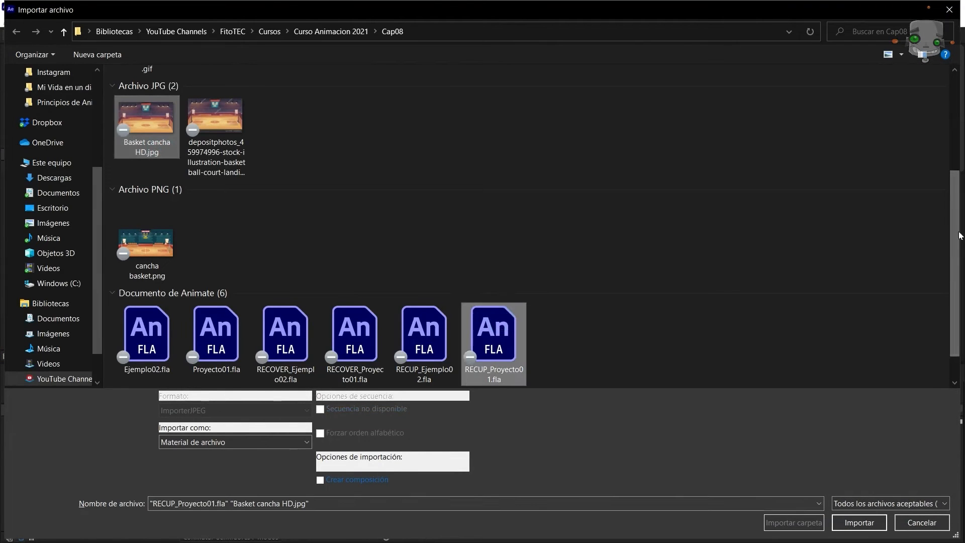
{"action": "scroll", "coordinate": [943, 151], "scroll_direction": "up", "scroll_amount": 3}
{"action": "scroll", "coordinate": [943, 152], "scroll_direction": "up", "scroll_amount": 2}
{"action": "left_click", "coordinate": [145, 121], "text": "ctrl"}
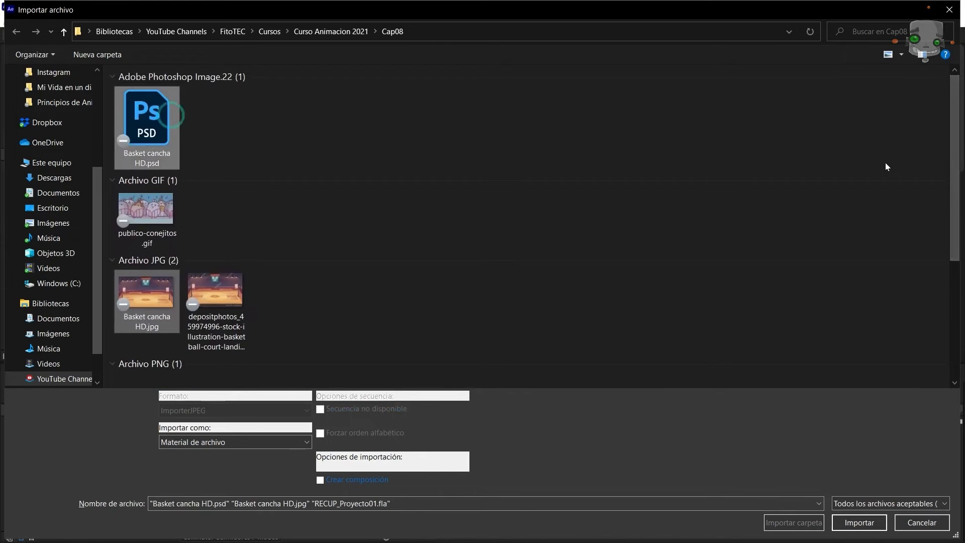
{"action": "left_click_drag", "start_coordinate": [951, 149], "coordinate": [951, 281]}
{"action": "left_click", "coordinate": [859, 522]}
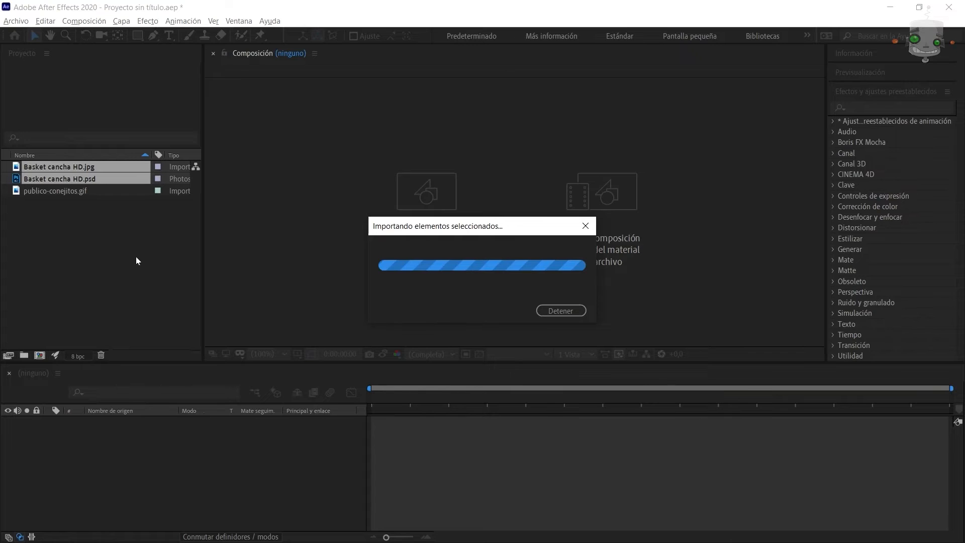
Look over the imported Basket cancha HD.psd and Basket cancha HD.jpg footage in the project.
{"action": "left_click", "coordinate": [50, 178]}
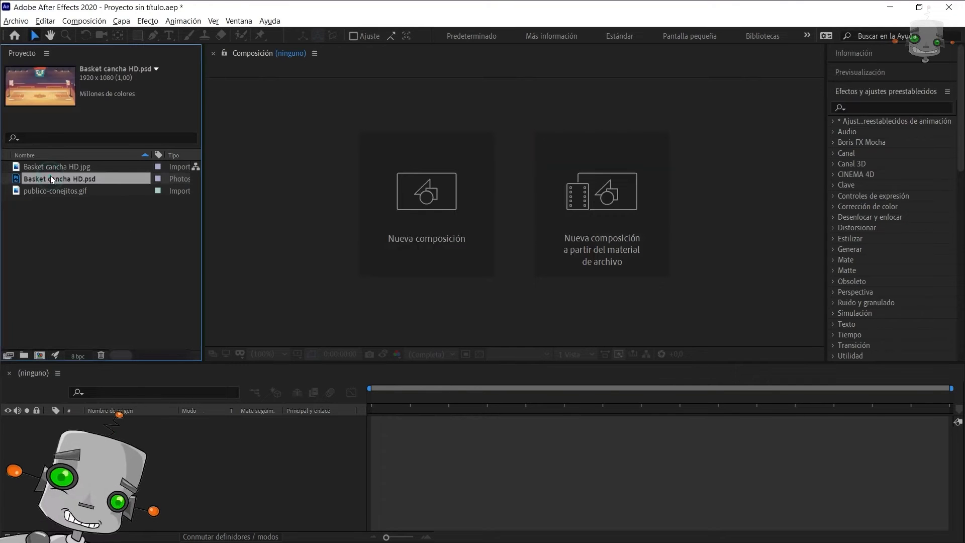
{"action": "left_click", "coordinate": [42, 165]}
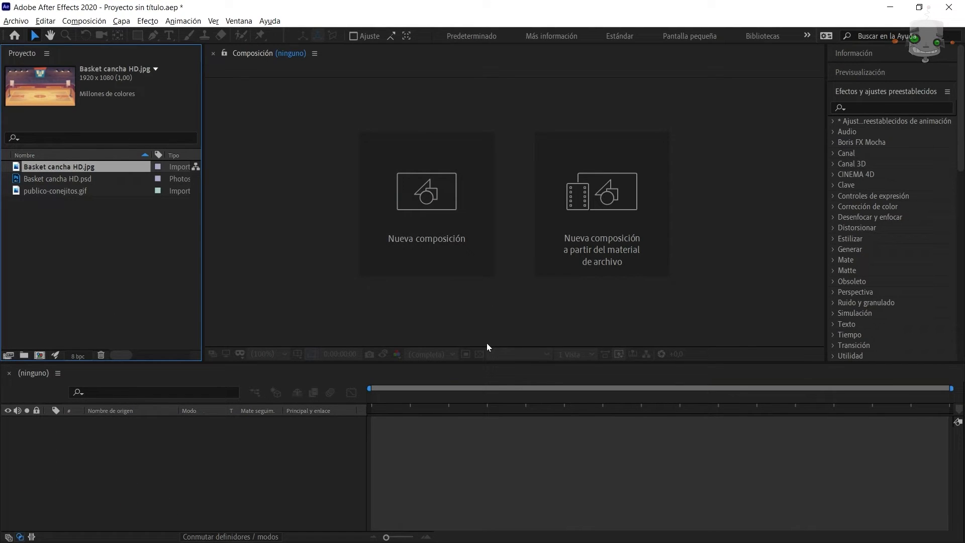
{"action": "left_click_drag", "start_coordinate": [35, 165], "coordinate": [216, 283]}
{"action": "left_click_drag", "start_coordinate": [157, 434], "coordinate": [157, 434]}
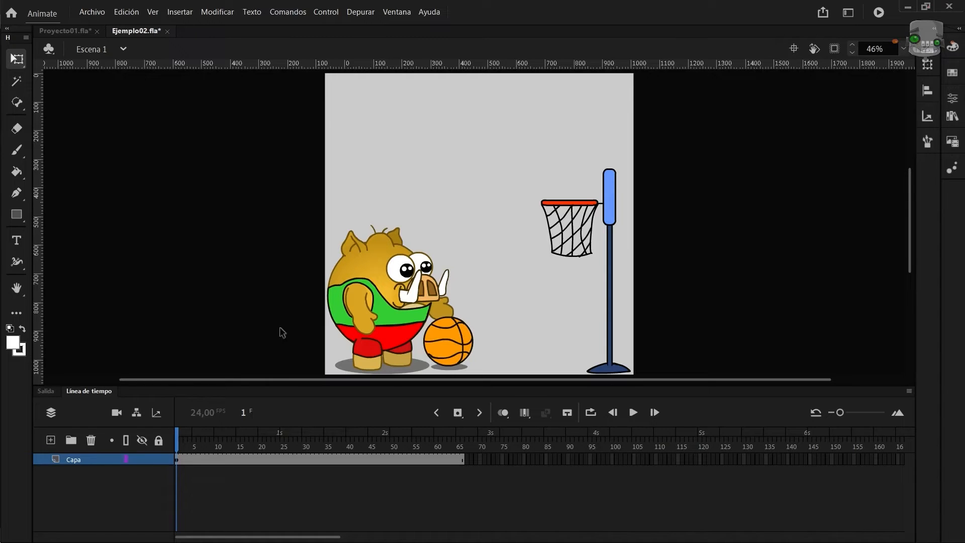
Switch to Ejemplo02.fla in Animate, play the basketball scene and return to frame 1.
{"action": "key", "text": "Return"}
{"action": "key", "text": "Return"}
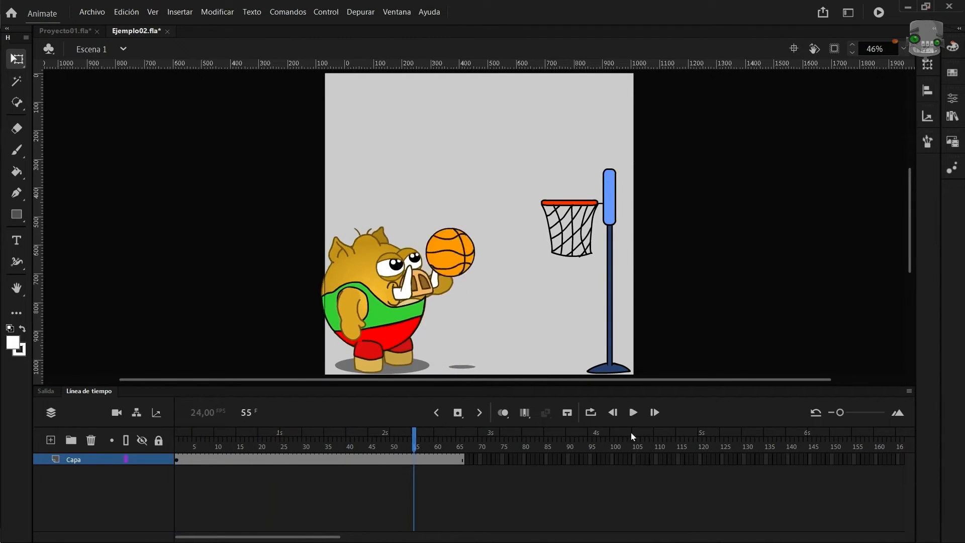
{"action": "left_click_drag", "start_coordinate": [409, 433], "coordinate": [176, 394]}
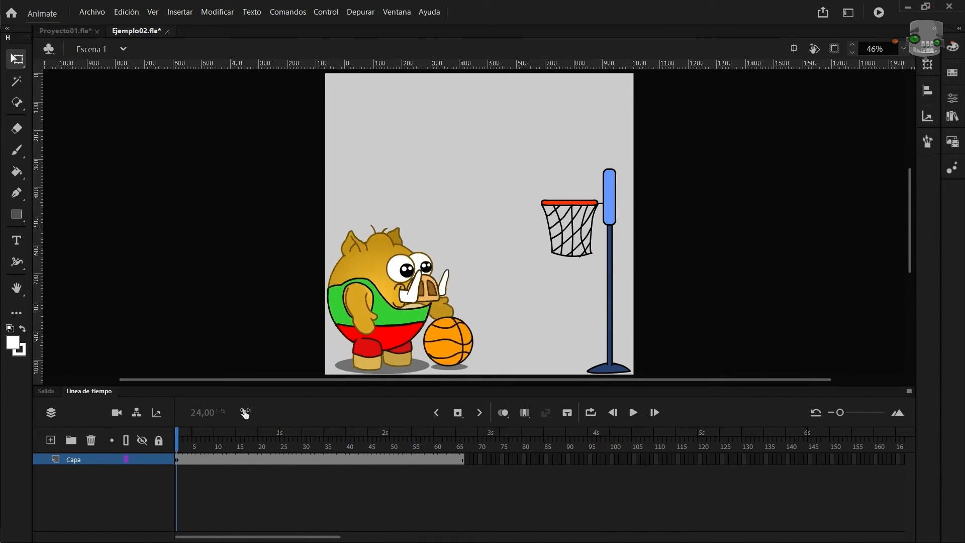
Open the Cerdito lanzando pelota pose a pose symbol and review its layers and motion through frame 107.
{"action": "double_click", "coordinate": [384, 354]}
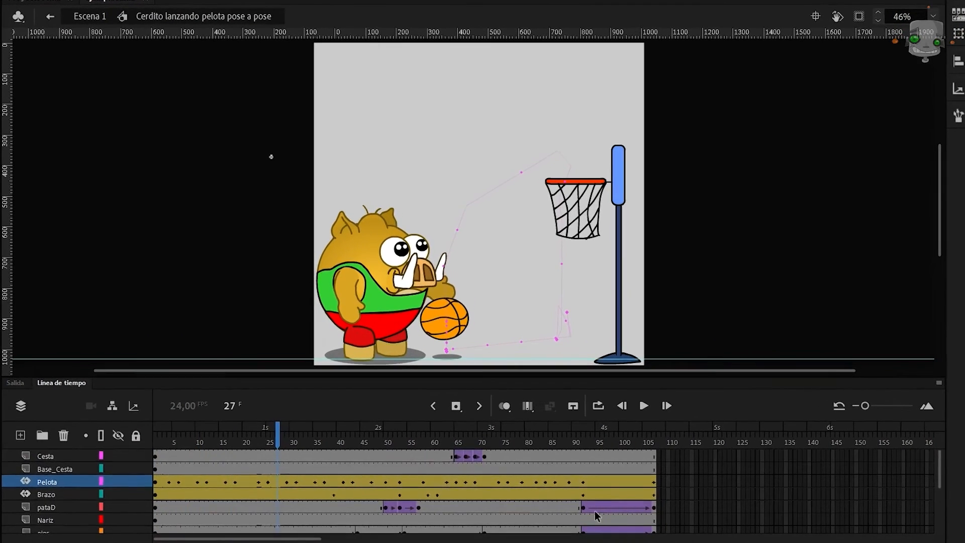
{"action": "scroll", "coordinate": [596, 517], "scroll_direction": "down", "scroll_amount": 3}
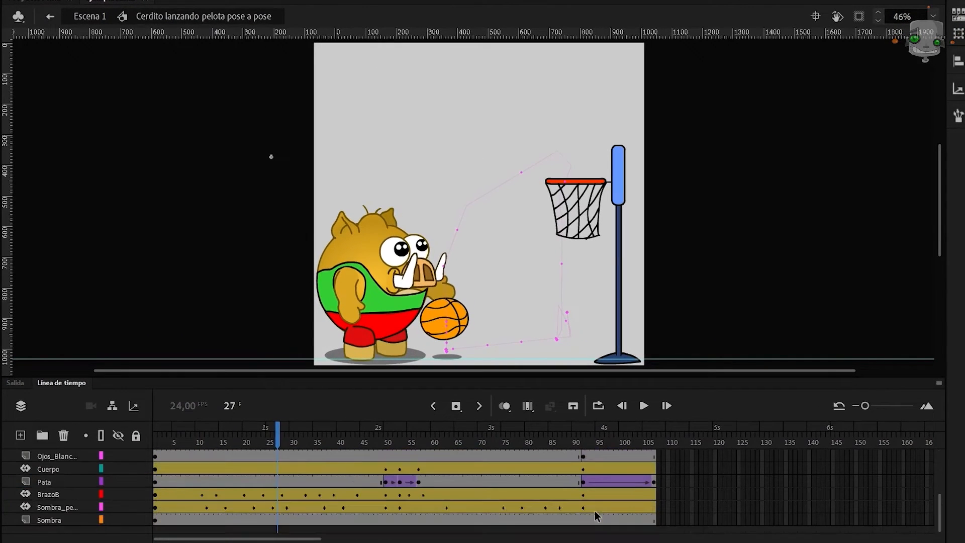
{"action": "scroll", "coordinate": [596, 516], "scroll_direction": "up", "scroll_amount": 3}
{"action": "left_click_drag", "start_coordinate": [279, 438], "coordinate": [724, 503]}
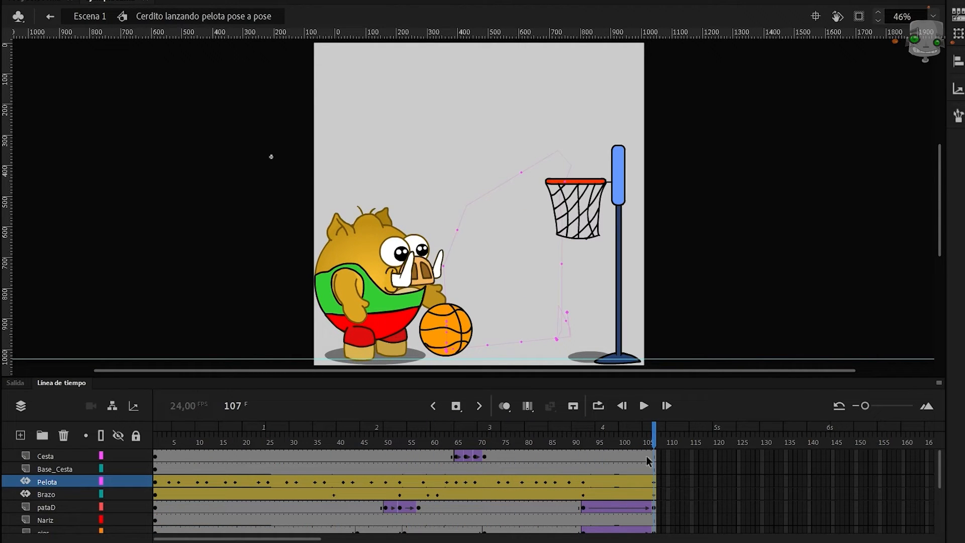
{"action": "mouse_move", "coordinate": [648, 434]}
{"action": "left_mouse_down"}
{"action": "mouse_move", "coordinate": [578, 434]}
{"action": "mouse_move", "coordinate": [654, 435]}
{"action": "left_mouse_up"}
Set looped playback over frames 1 to 107 of the symbol and play it from frame 1.
{"action": "left_click", "coordinate": [157, 441]}
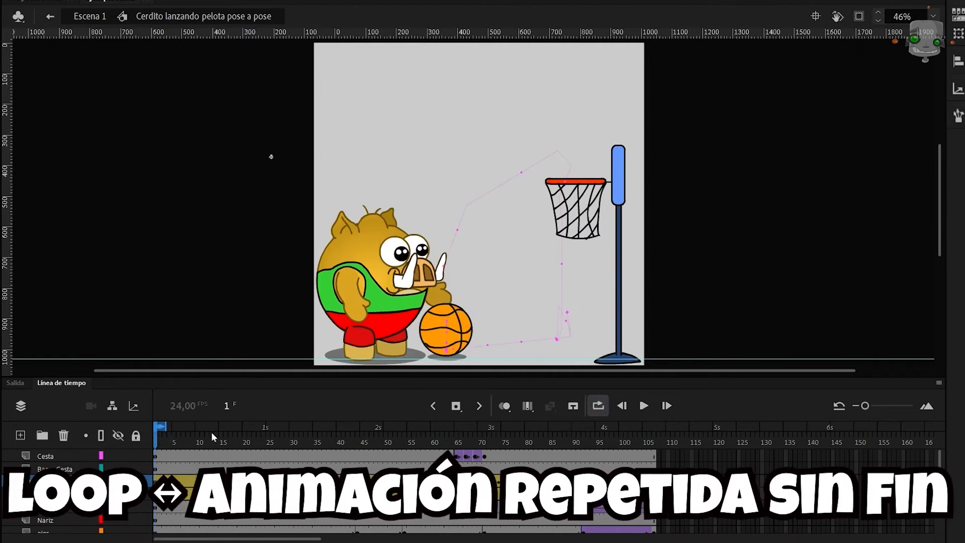
{"action": "left_click_drag", "start_coordinate": [164, 427], "coordinate": [655, 453]}
{"action": "key", "text": "Return"}
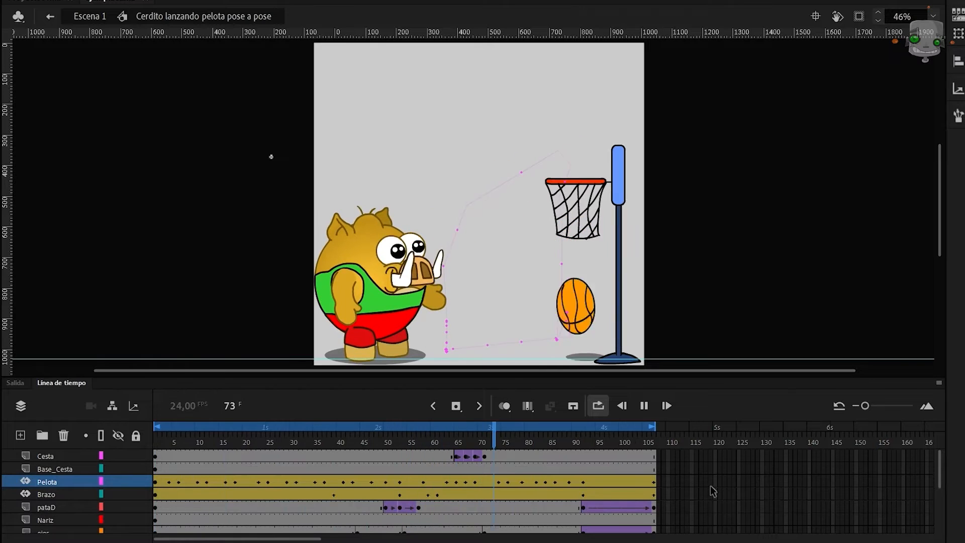
{"action": "key", "text": "Return"}
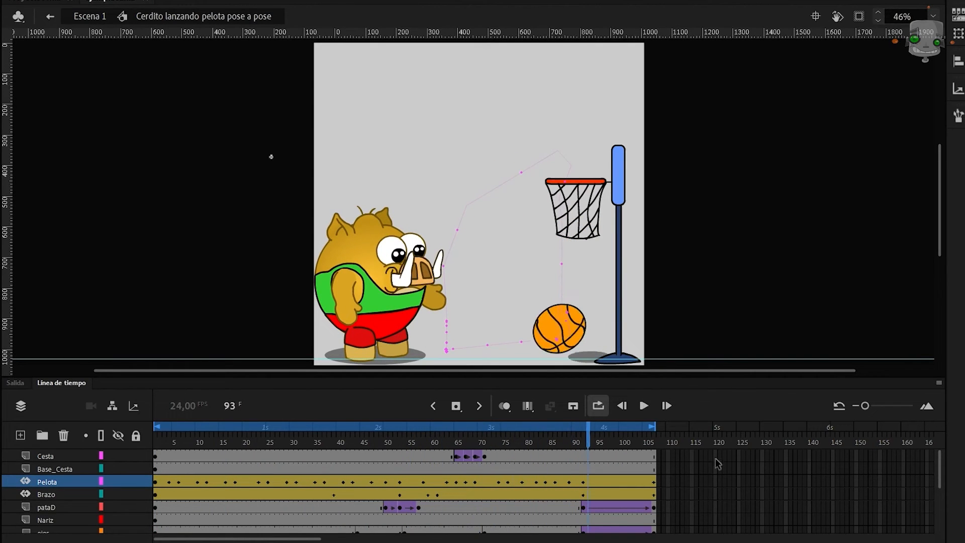
Return to Escena 1 and extend the Capa layer to frame 360.
{"action": "left_click", "coordinate": [50, 17]}
{"action": "left_click_drag", "start_coordinate": [219, 430], "coordinate": [461, 468]}
{"action": "left_click_drag", "start_coordinate": [324, 536], "coordinate": [599, 538]}
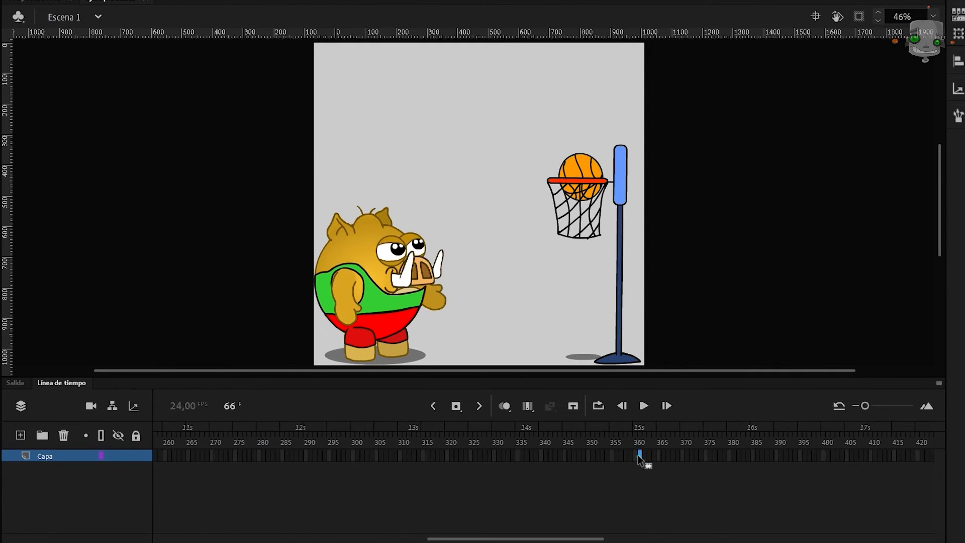
{"action": "key", "text": "F5"}
Play the extended Escena 1 timeline to review the repeating basketball shot.
{"action": "left_click_drag", "start_coordinate": [443, 538], "coordinate": [241, 538]}
{"action": "key", "text": "Return"}
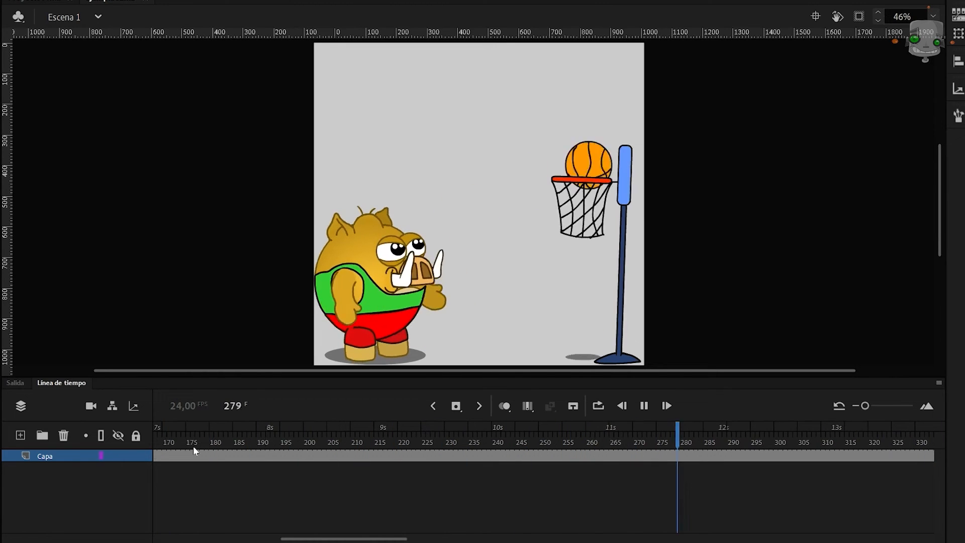
{"action": "key", "text": "Return"}
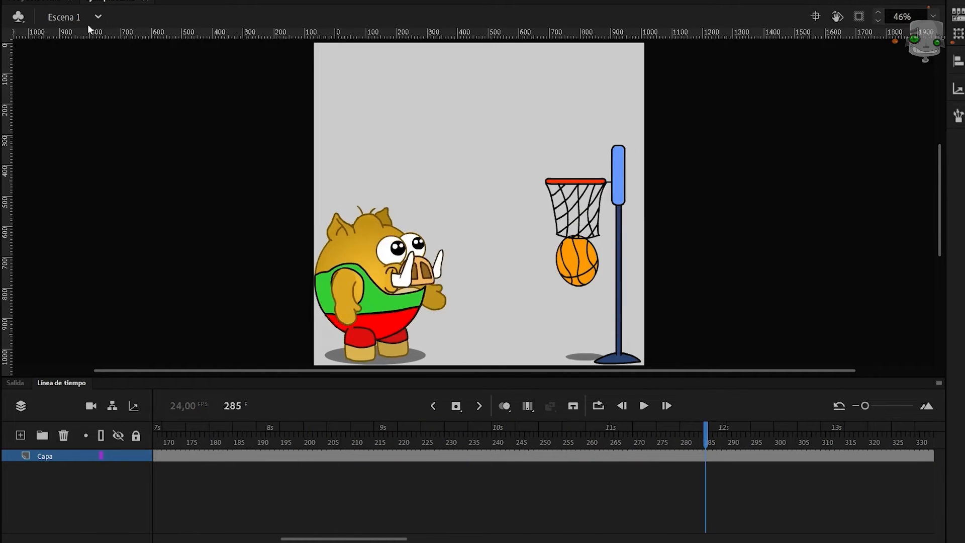
Export the basketball animation as an SWF movie in the Cap08 folder.
{"action": "key", "text": "alt+a"}
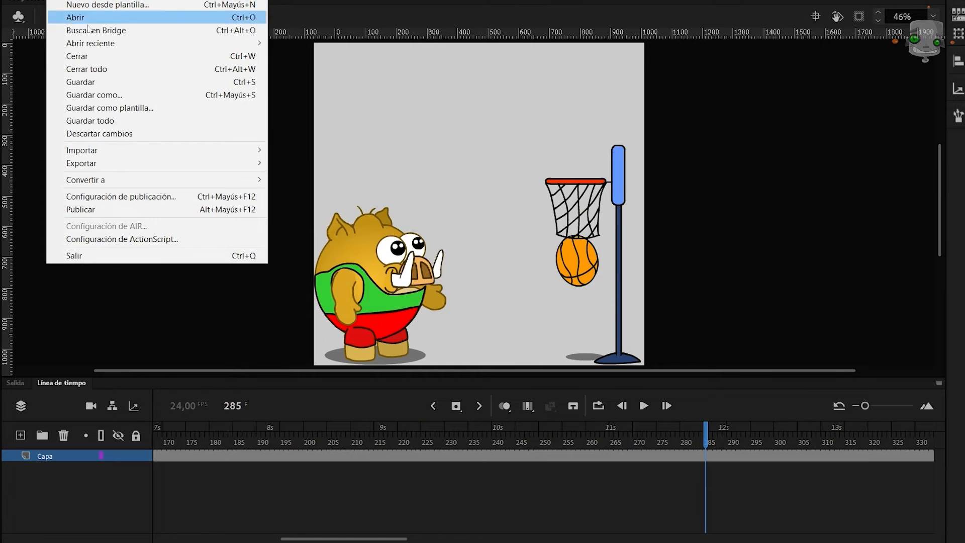
{"action": "mouse_move", "coordinate": [211, 166]}
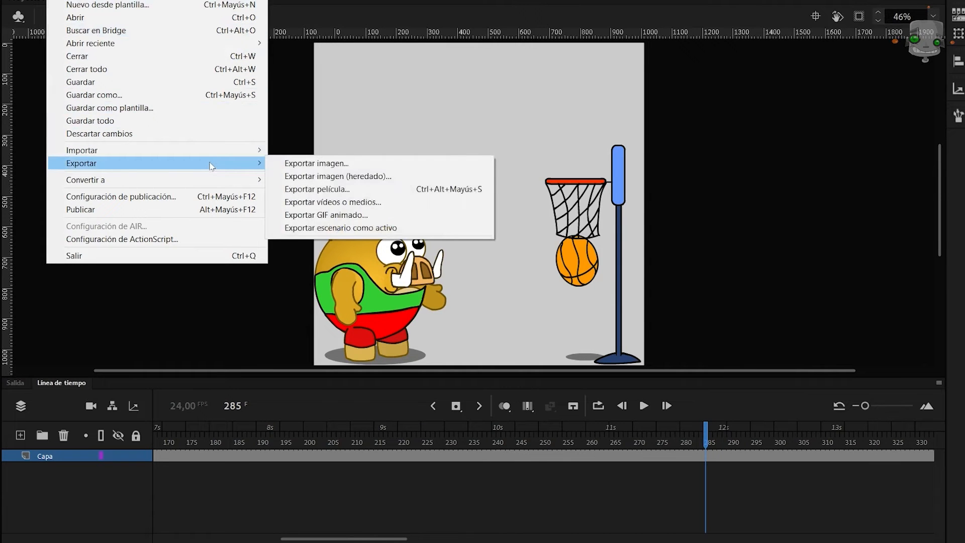
{"action": "left_click", "coordinate": [427, 190]}
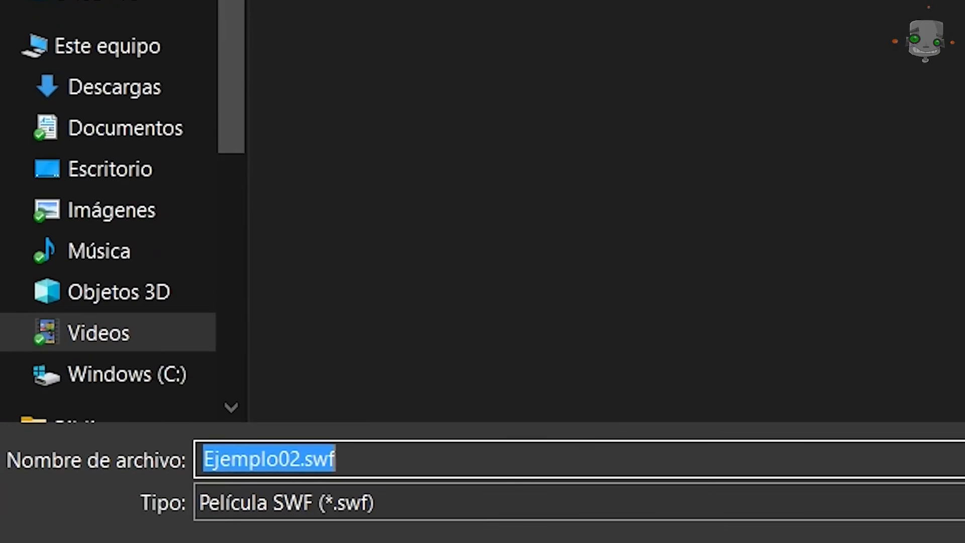
{"action": "left_click", "coordinate": [547, 500]}
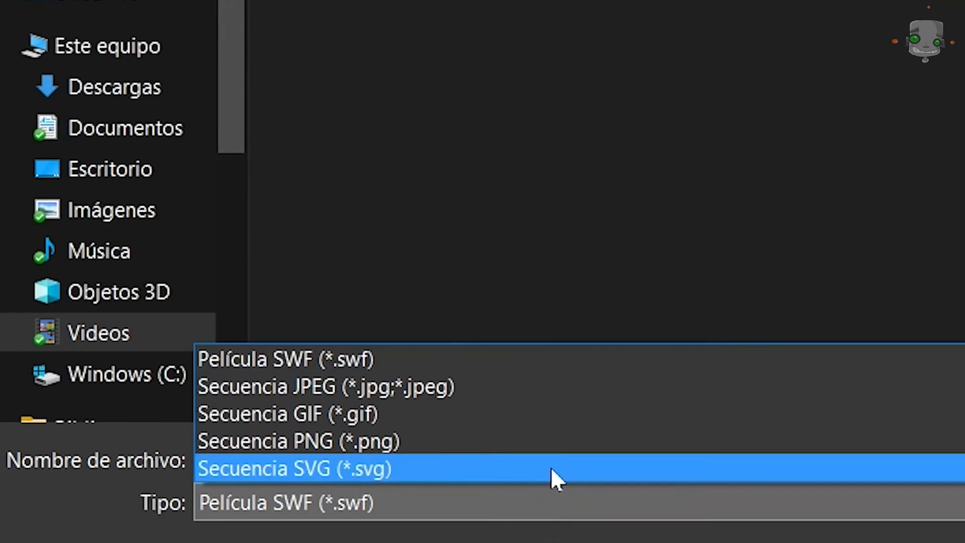
{"action": "left_click", "coordinate": [456, 358]}
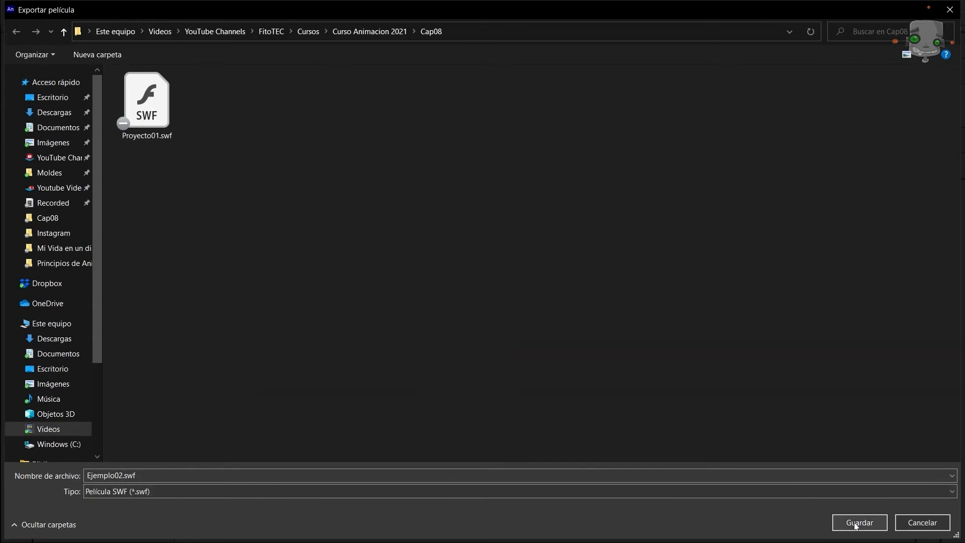
{"action": "left_click", "coordinate": [859, 522]}
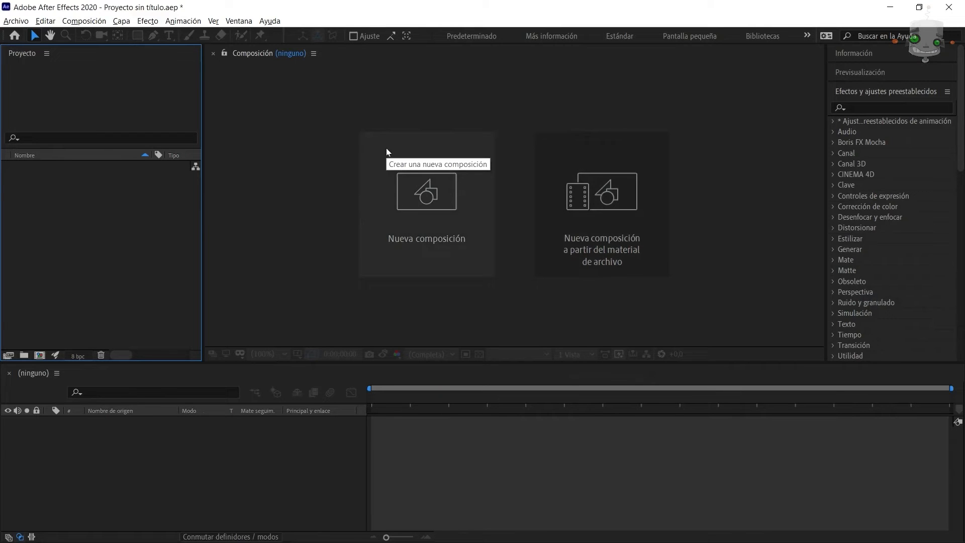
Switch to After Effects, import cerdito jugando basket.swf, create a composition with it as a layer and scrub its first frames.
{"action": "key", "text": "ctrl+i"}
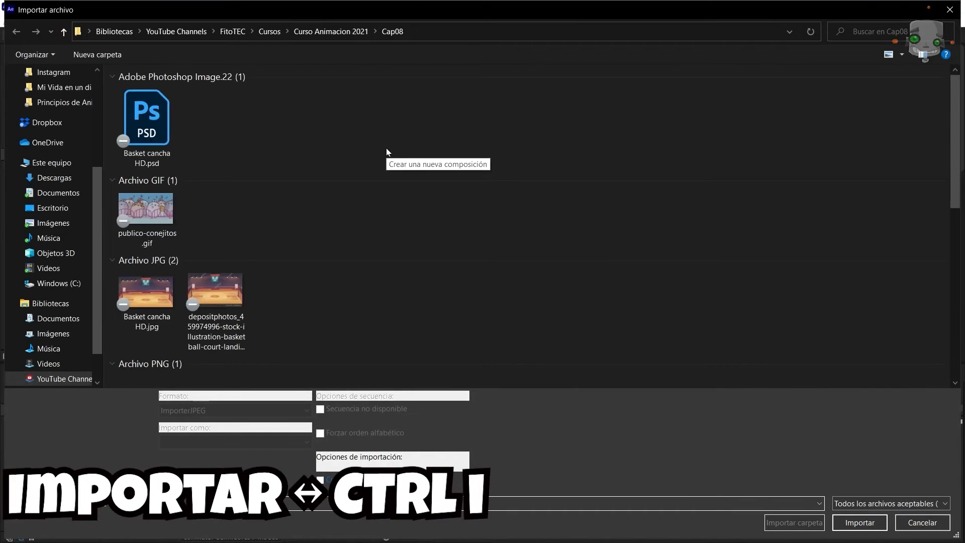
{"action": "scroll", "coordinate": [387, 151], "scroll_direction": "down", "scroll_amount": 5}
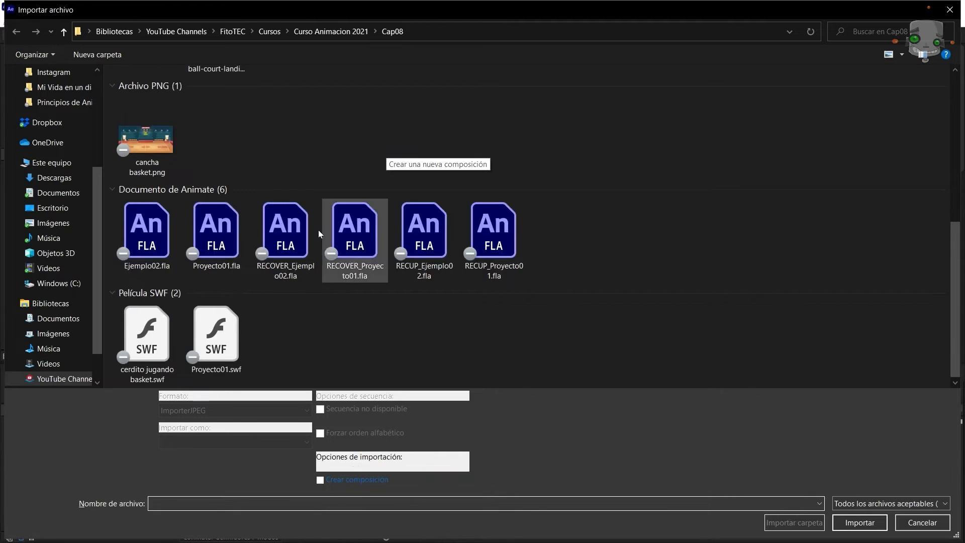
{"action": "double_click", "coordinate": [161, 317]}
{"action": "left_click_drag", "start_coordinate": [67, 166], "coordinate": [159, 444]}
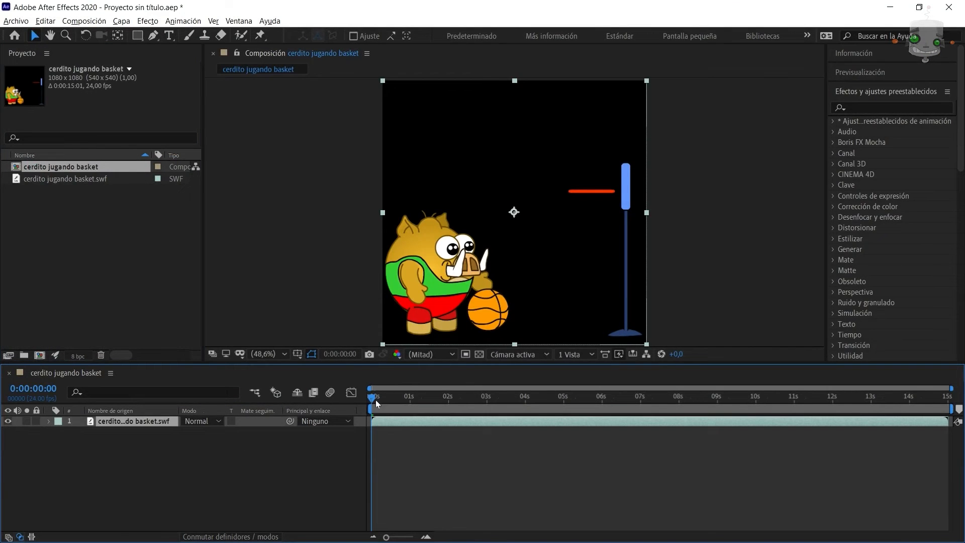
{"action": "left_click_drag", "start_coordinate": [376, 399], "coordinate": [359, 430]}
Import Basket cancha HD.jpg and add it to the composition beneath the cerdito jugando basket.swf layer.
{"action": "key", "text": "ctrl+i"}
{"action": "double_click", "coordinate": [155, 308]}
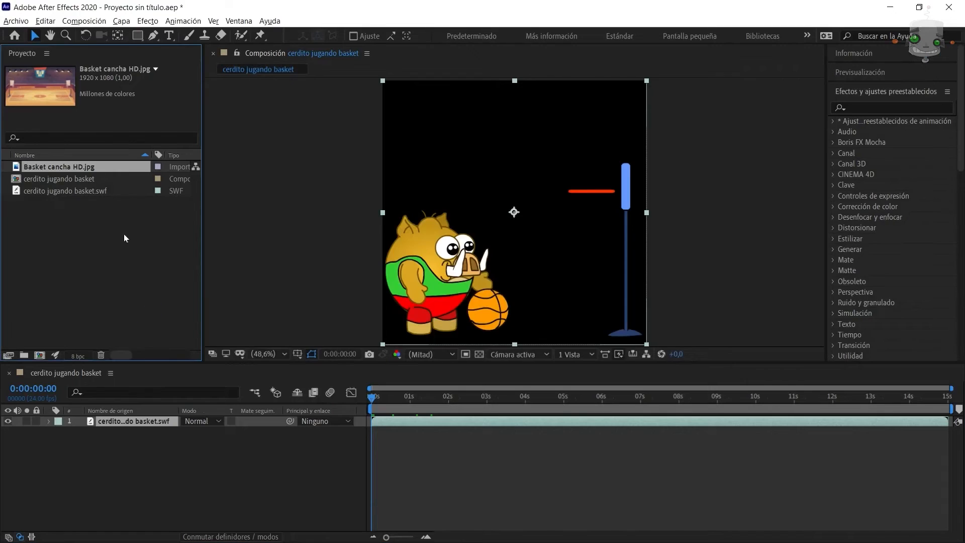
{"action": "left_click_drag", "start_coordinate": [125, 255], "coordinate": [121, 432]}
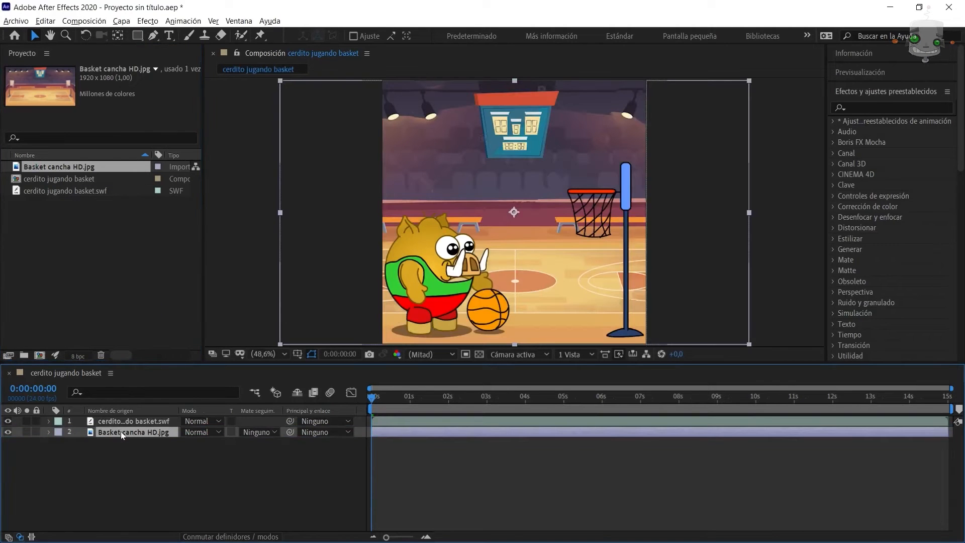
Scale the Basket cancha HD.jpg layer to 169% and shift it slightly left to frame the court behind the boar.
{"action": "left_click_drag", "start_coordinate": [577, 140], "coordinate": [547, 138]}
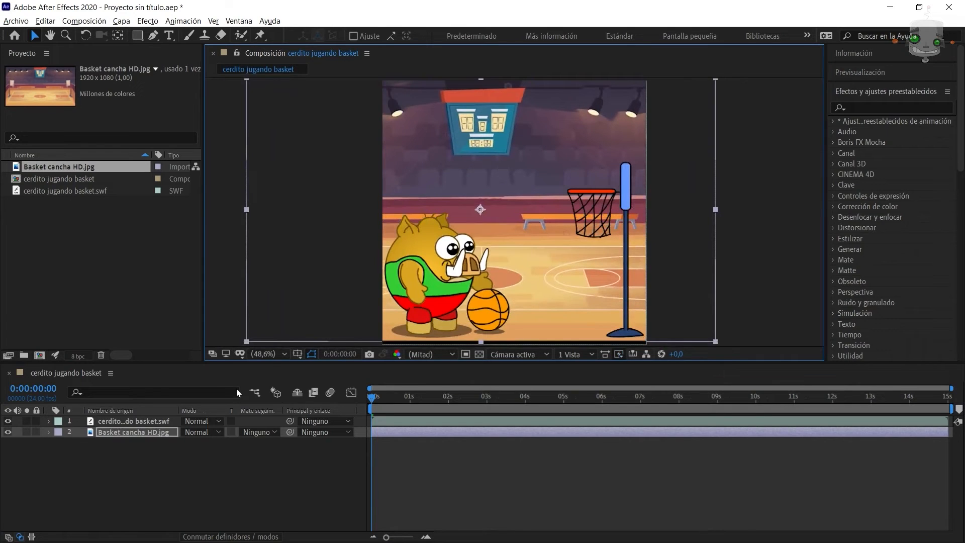
{"action": "left_click_drag", "start_coordinate": [218, 442], "coordinate": [260, 439]}
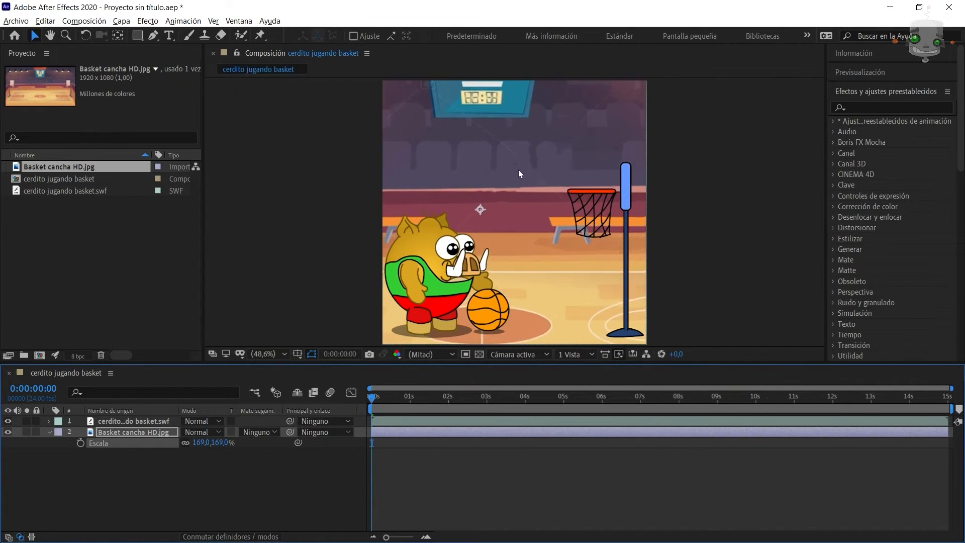
{"action": "mouse_move", "coordinate": [519, 170]}
{"action": "left_mouse_down"}
{"action": "mouse_move", "coordinate": [516, 201]}
{"action": "mouse_move", "coordinate": [515, 172]}
{"action": "left_mouse_up"}
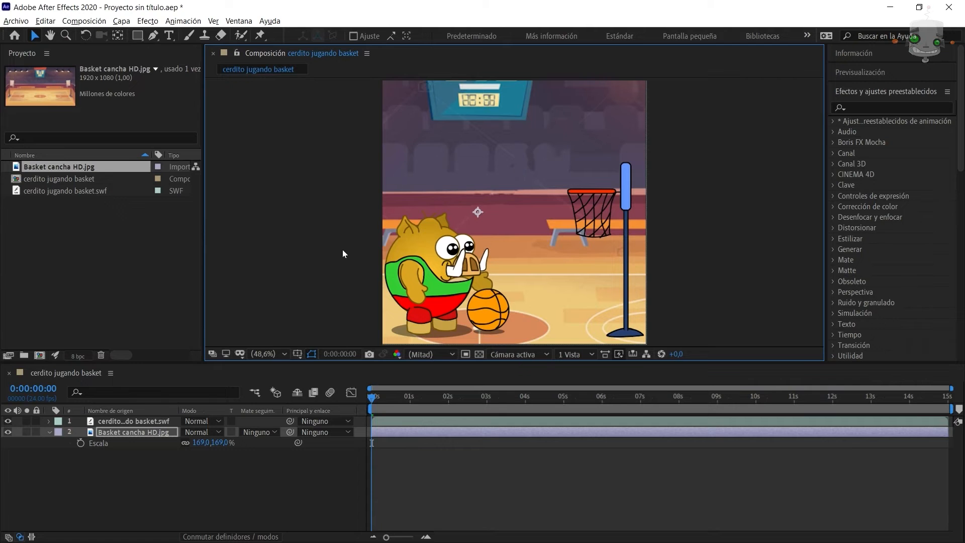
Import publico-conejitos.gif, preview its crowd animation as source footage and return to the cerdito jugando basket composition.
{"action": "key", "text": "ctrl+i"}
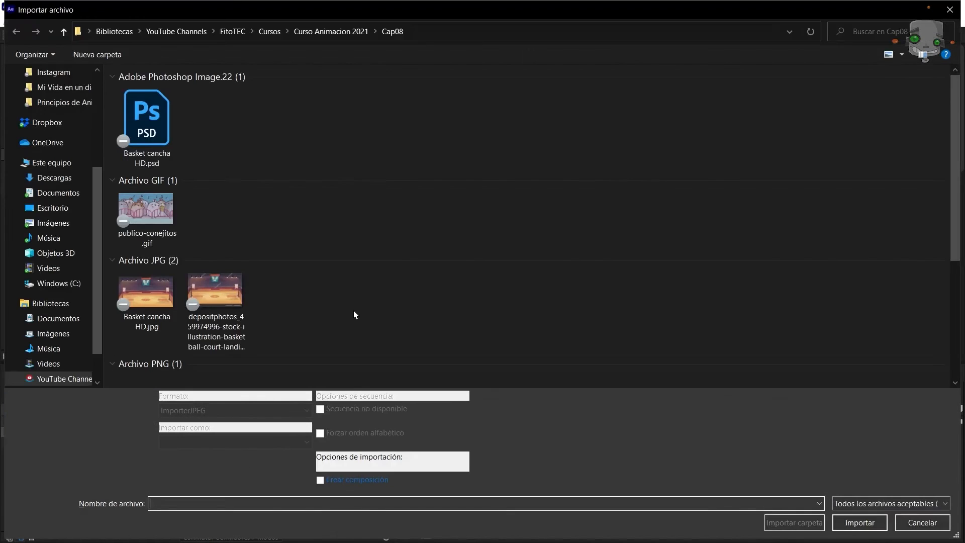
{"action": "double_click", "coordinate": [153, 216]}
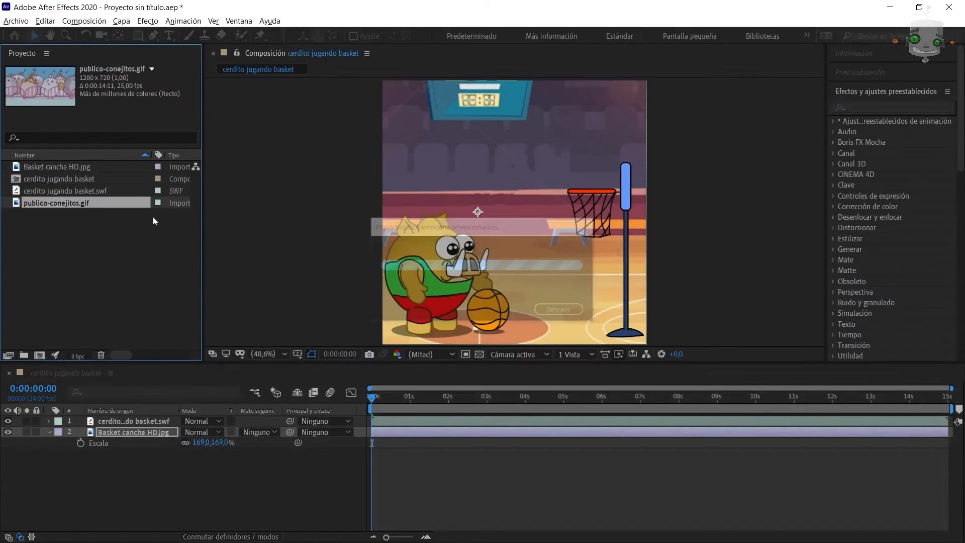
{"action": "double_click", "coordinate": [18, 203]}
{"action": "key", "text": "space"}
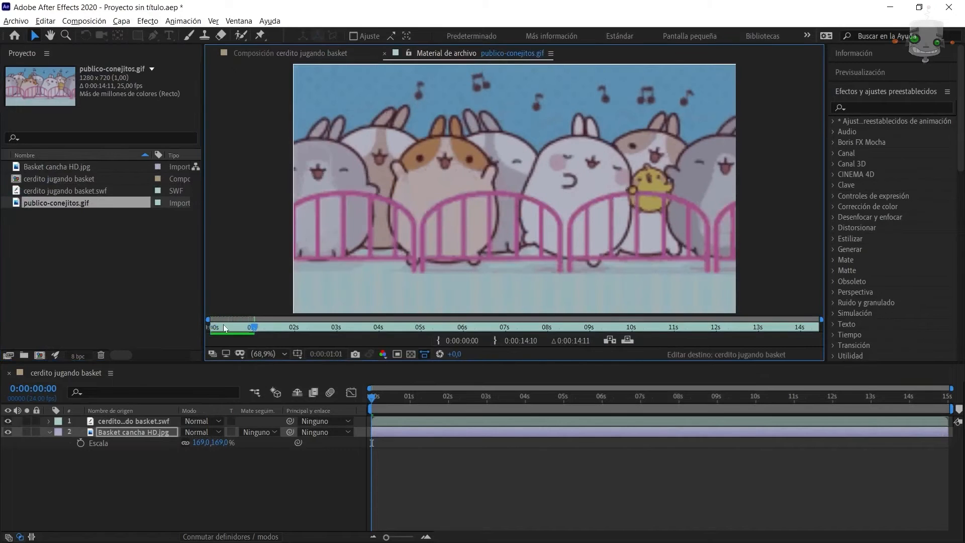
{"action": "left_click_drag", "start_coordinate": [262, 327], "coordinate": [210, 330]}
{"action": "key", "text": "space"}
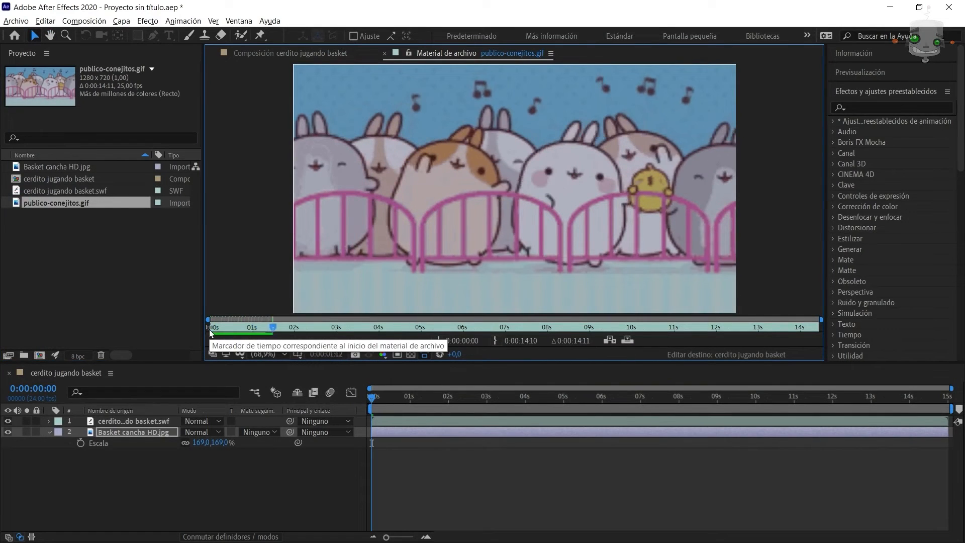
{"action": "key", "text": "space"}
{"action": "left_click", "coordinate": [231, 34]}
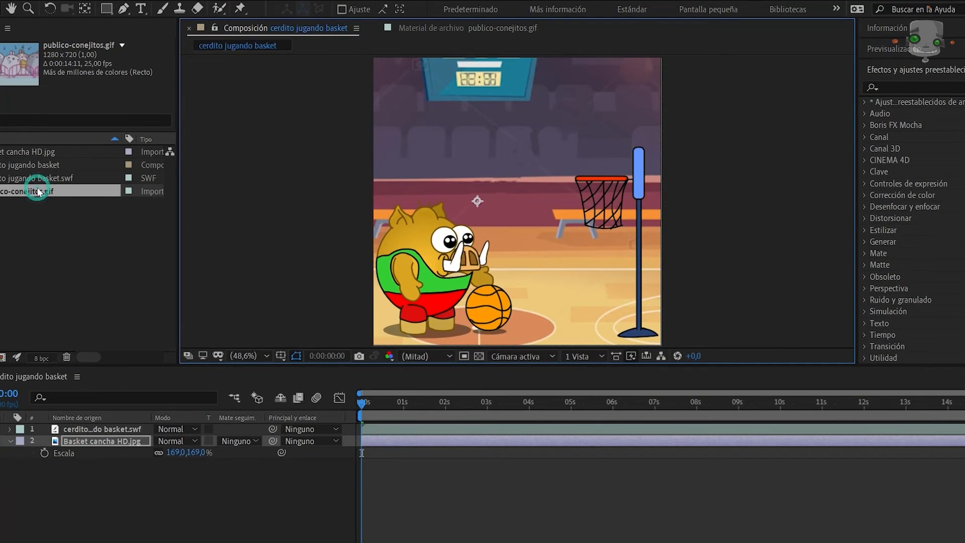
Add publico-conejitos.gif between the boar and court layers, then shrink and align it across the upper half of the frame.
{"action": "left_click_drag", "start_coordinate": [38, 191], "coordinate": [54, 434]}
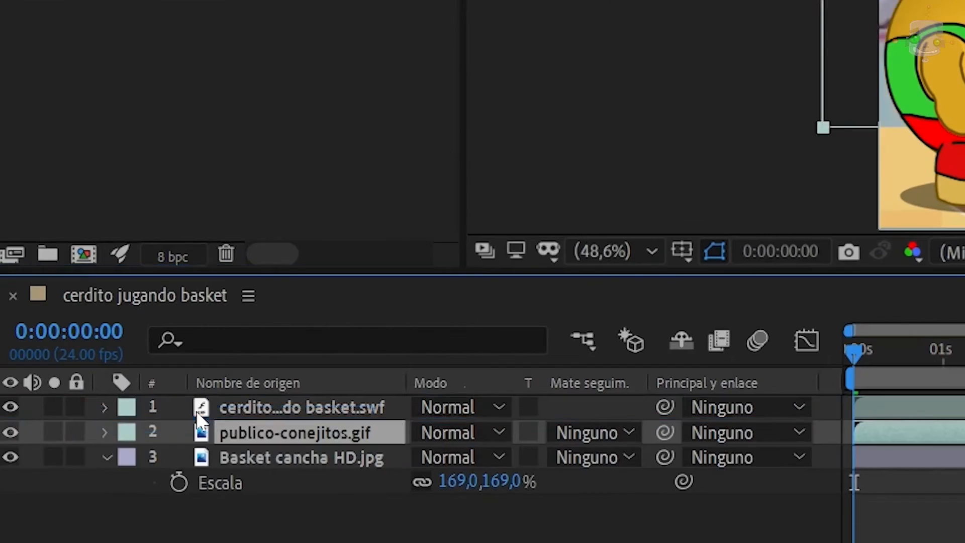
{"action": "left_click_drag", "start_coordinate": [562, 238], "coordinate": [562, 190]}
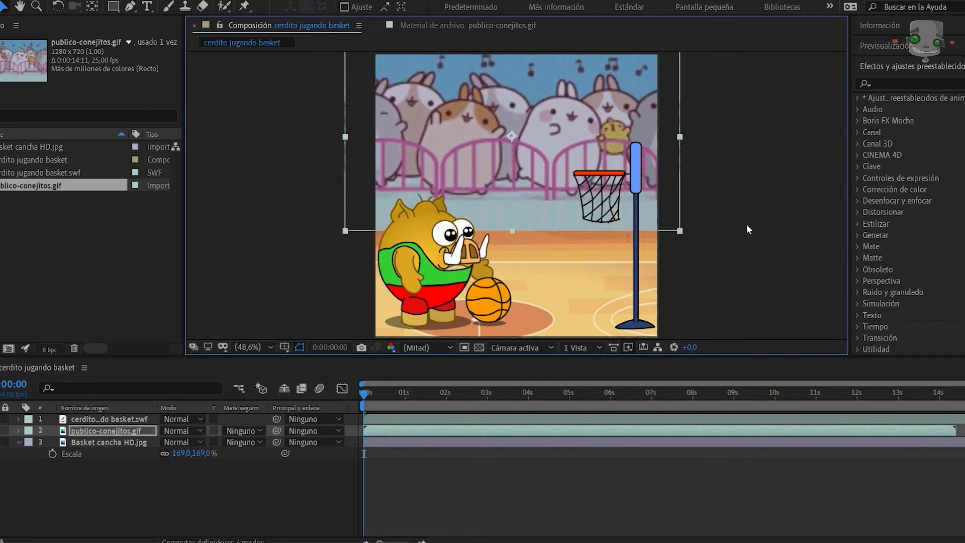
{"action": "left_click_drag", "start_coordinate": [680, 230], "coordinate": [664, 212]}
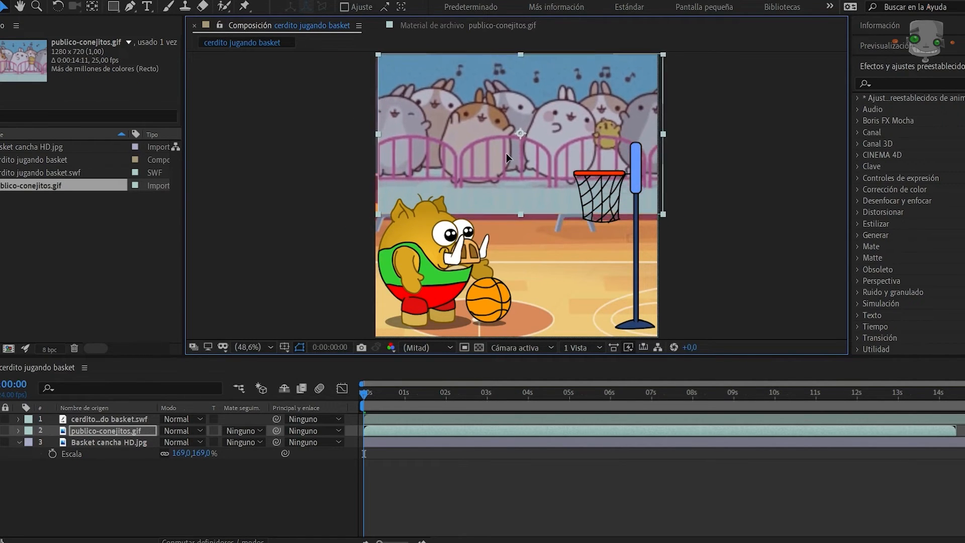
{"action": "left_click_drag", "start_coordinate": [507, 156], "coordinate": [499, 154]}
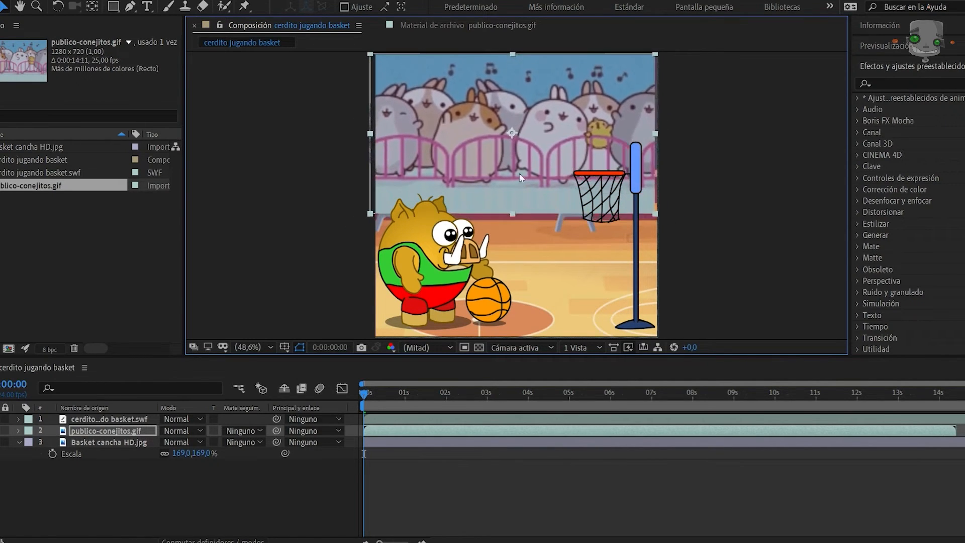
Set the publico-conejitos.gif layer's scale to 93.1% so the crowd spans the frame's full width.
{"action": "left_click", "coordinate": [580, 294]}
{"action": "double_click", "coordinate": [568, 131]}
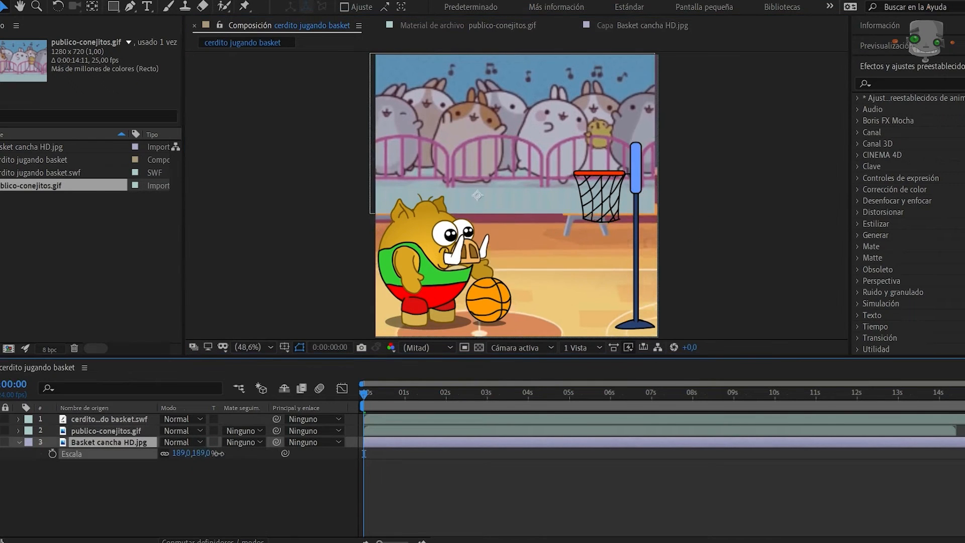
{"action": "left_click", "coordinate": [114, 432]}
{"action": "key", "text": "s"}
{"action": "left_click_drag", "start_coordinate": [192, 444], "coordinate": [193, 441]}
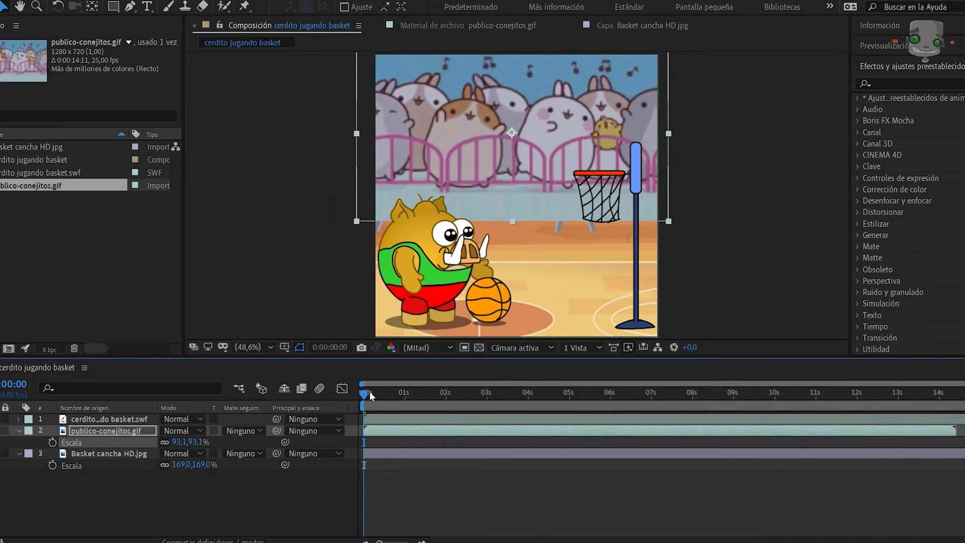
Play the composition from the start to review the boar's shot against the court and bunny crowd.
{"action": "mouse_move", "coordinate": [368, 398]}
{"action": "left_mouse_down"}
{"action": "mouse_move", "coordinate": [483, 402]}
{"action": "mouse_move", "coordinate": [374, 402]}
{"action": "left_mouse_up"}
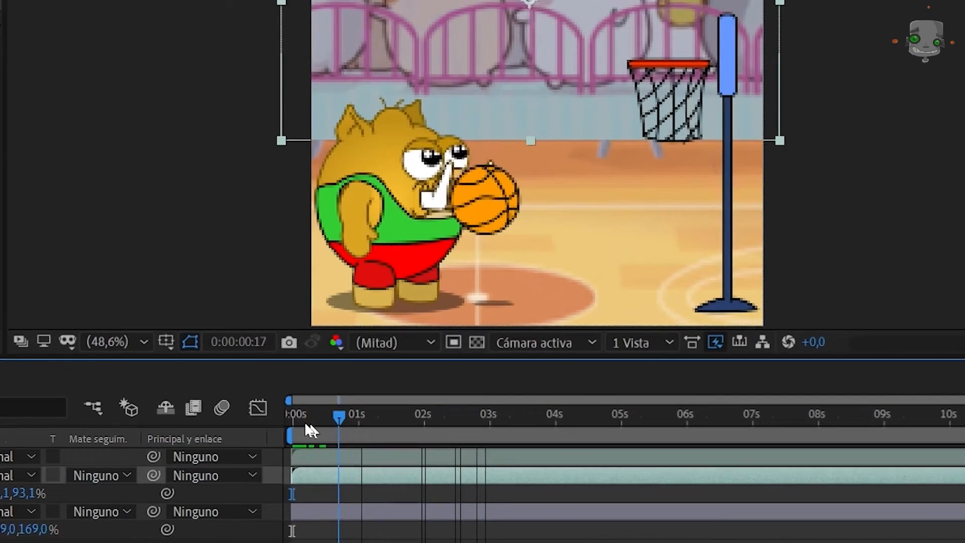
{"action": "left_click_drag", "start_coordinate": [311, 431], "coordinate": [289, 422]}
{"action": "key", "text": "space"}
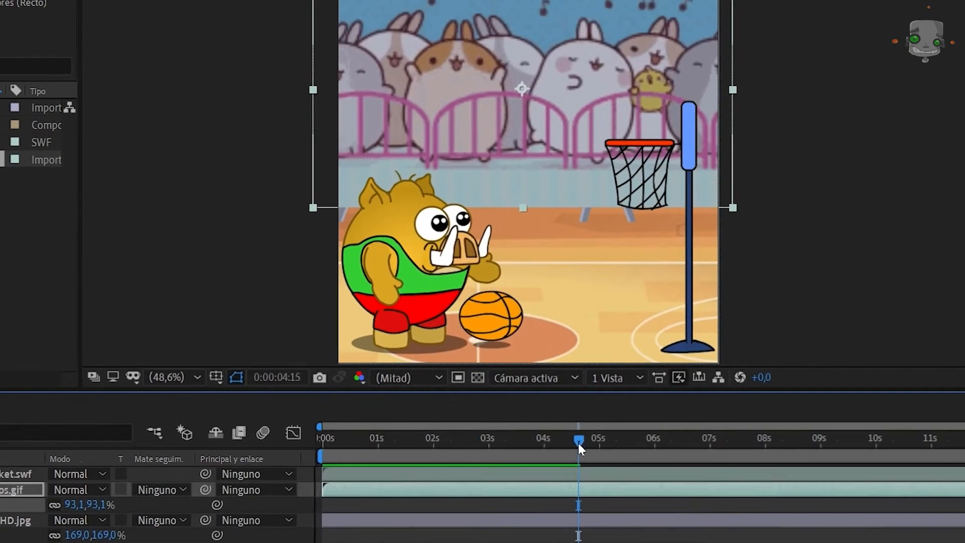
{"action": "left_click_drag", "start_coordinate": [597, 420], "coordinate": [294, 422]}
{"action": "key", "text": "space"}
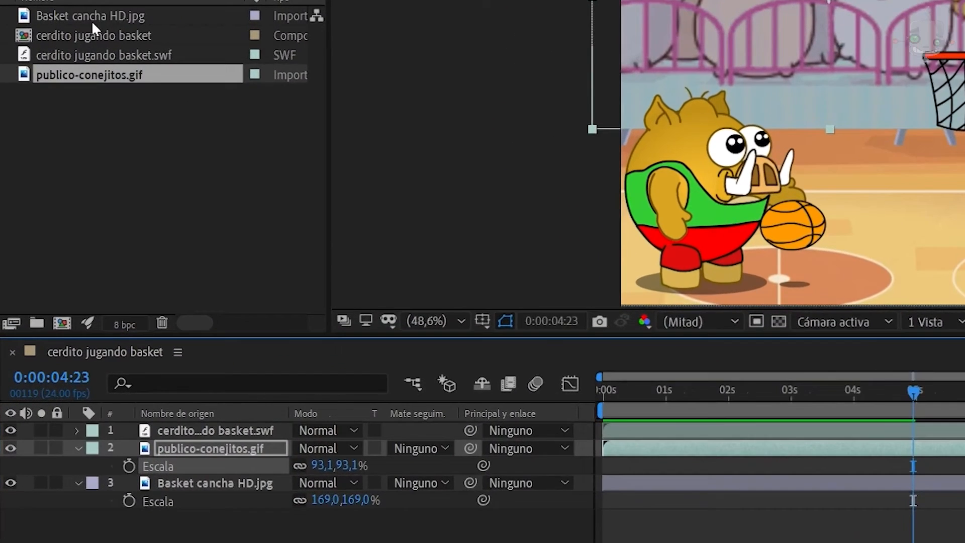
Rename the court layer BG, the crowd layer Publico and the boar layer animacion, and replay the composition.
{"action": "left_click", "coordinate": [167, 463]}
{"action": "key", "text": "Return"}
{"action": "type", "text": "BG"}
{"action": "left_click", "coordinate": [232, 449]}
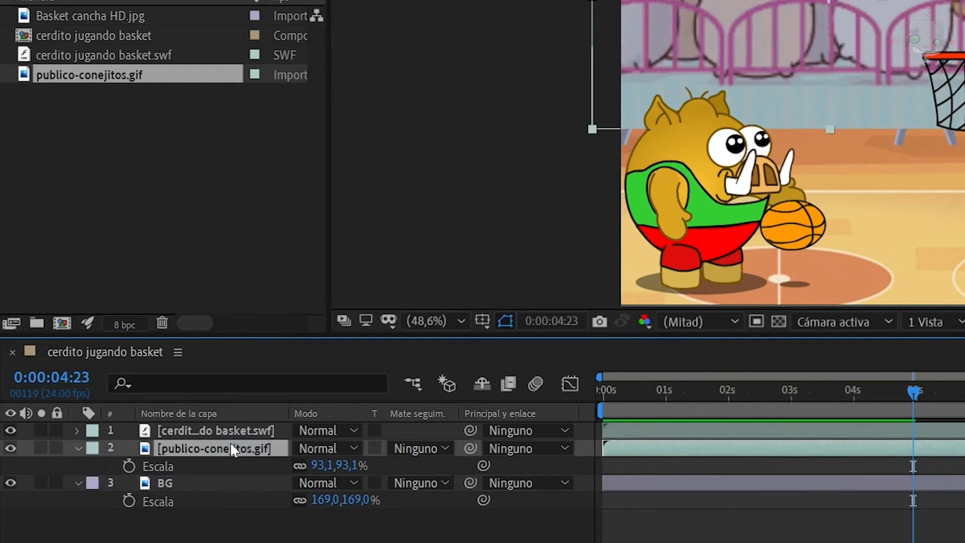
{"action": "left_click", "coordinate": [227, 429]}
{"action": "key", "text": "Return"}
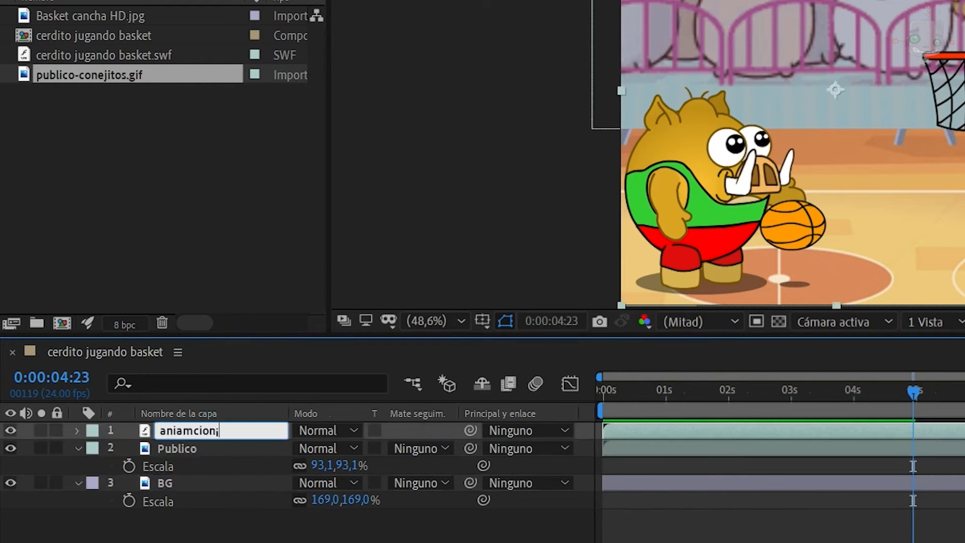
{"action": "key", "text": "space"}
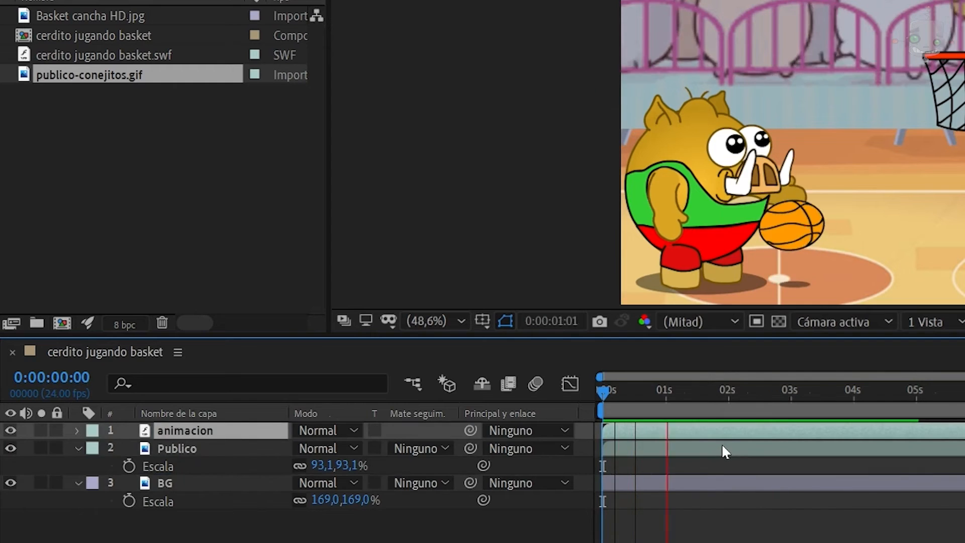
{"action": "key", "text": "space"}
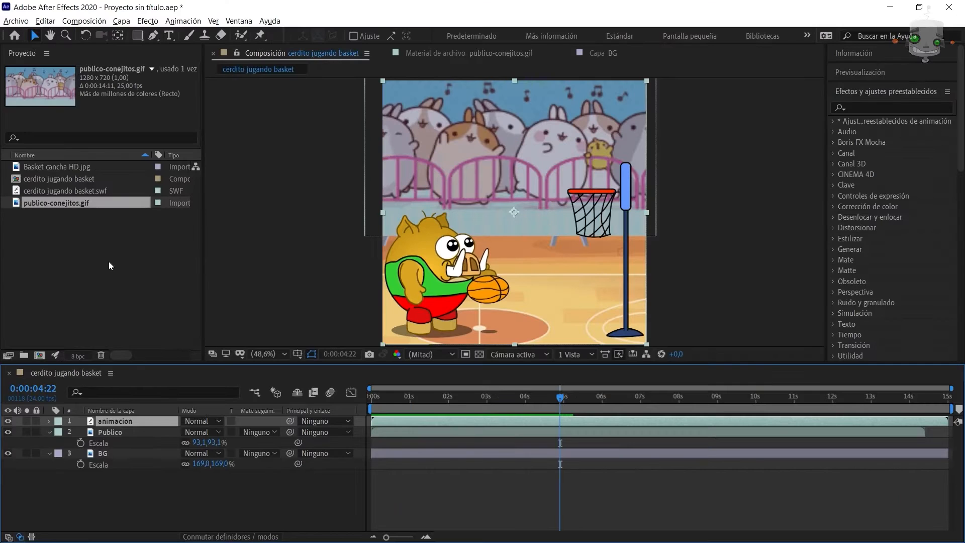
Switch to Animate's Proyecto01.fla document and position the rope-jumping boar in the upper-left corner of the stage.
{"action": "key", "text": "super"}
{"action": "left_click", "coordinate": [20, 166]}
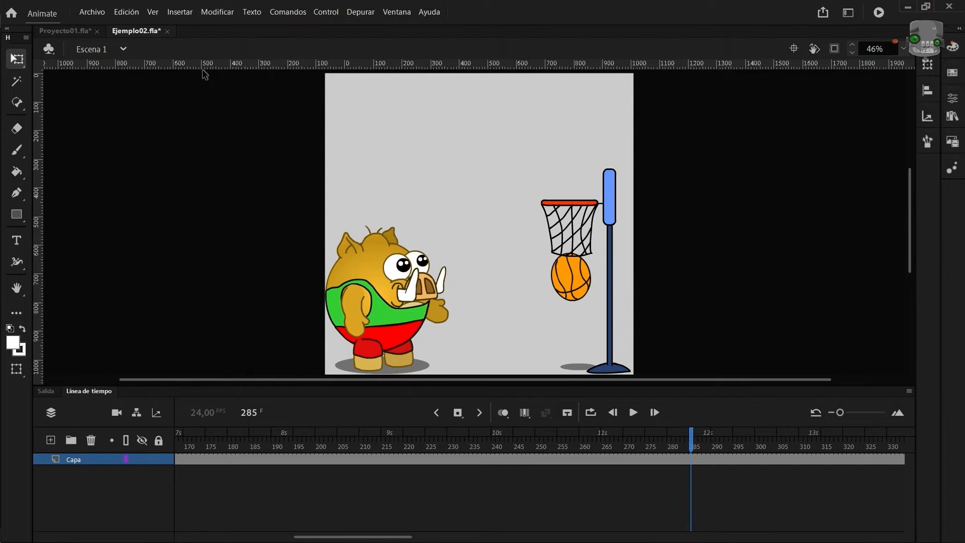
{"action": "left_click", "coordinate": [78, 29]}
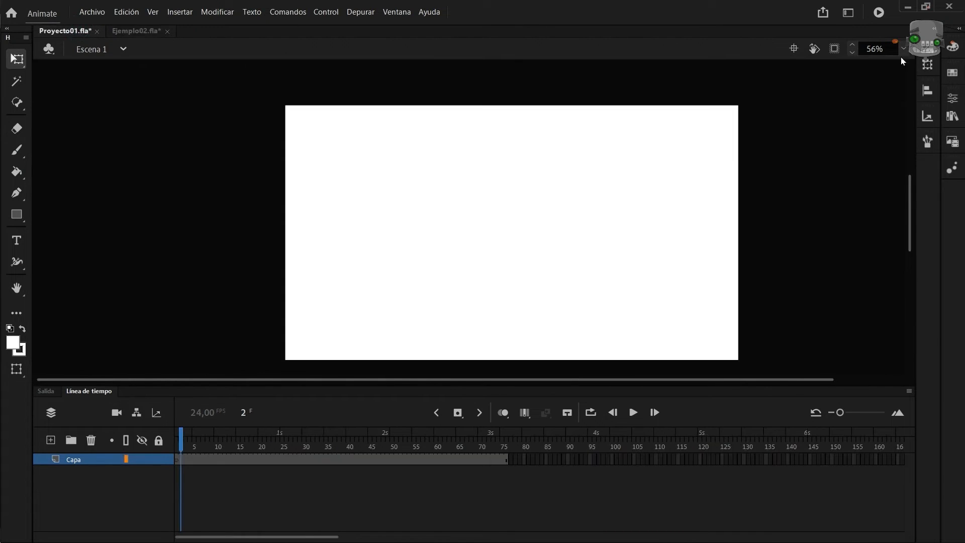
{"action": "left_click", "coordinate": [903, 48]}
{"action": "left_click", "coordinate": [881, 79]}
{"action": "left_click", "coordinate": [953, 116]}
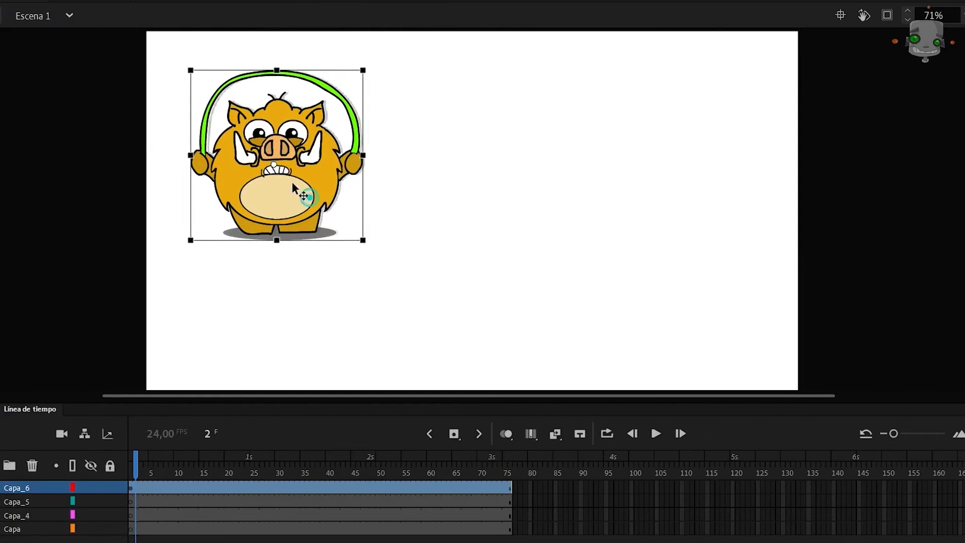
{"action": "left_click_drag", "start_coordinate": [293, 184], "coordinate": [288, 164]}
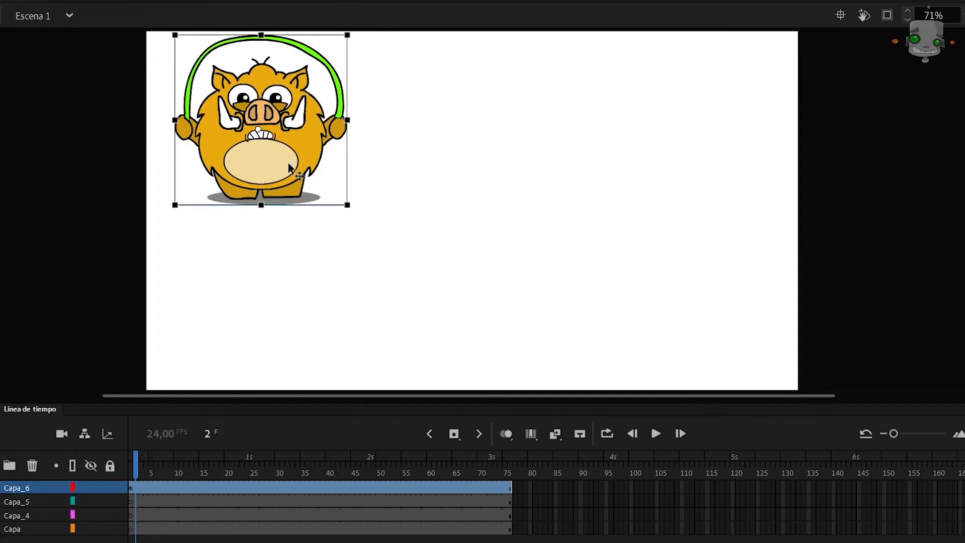
Add the barbell boar from the library to layer Capa_5 and position it in the upper-right area of the stage.
{"action": "left_click", "coordinate": [131, 501]}
{"action": "key", "text": "ctrl+l"}
{"action": "left_click_drag", "start_coordinate": [744, 267], "coordinate": [633, 283]}
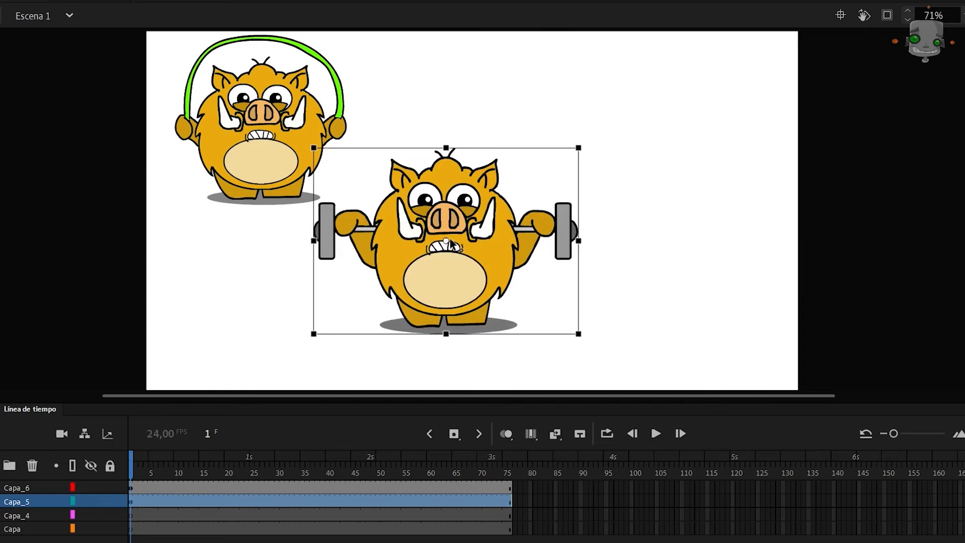
{"action": "left_click_drag", "start_coordinate": [453, 245], "coordinate": [663, 131]}
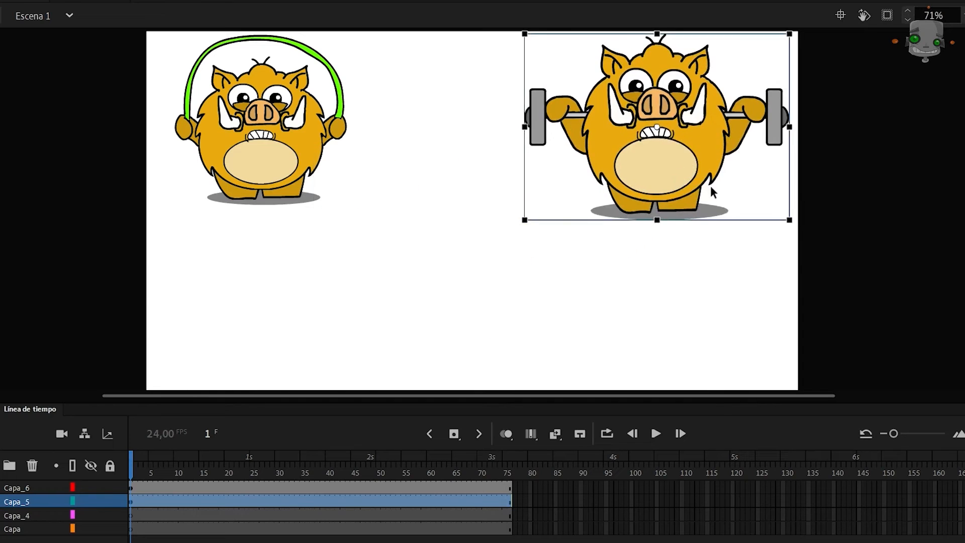
Add the treadmill boar from the library to layer Capa_4 in the lower-left area of the stage.
{"action": "left_click", "coordinate": [17, 516]}
{"action": "key", "text": "ctrl+l"}
{"action": "left_click_drag", "start_coordinate": [734, 283], "coordinate": [453, 281]}
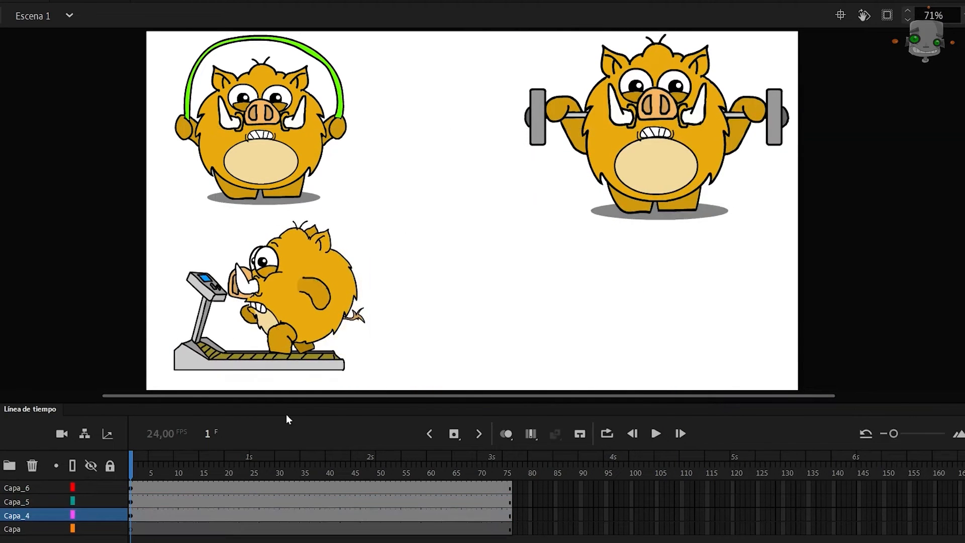
Add the dumbbell boar to layer Capa in the stage's lower-right area, then shrink the barbell boar and raise it slightly.
{"action": "left_click", "coordinate": [16, 529]}
{"action": "key", "text": "ctrl+l"}
{"action": "left_click_drag", "start_coordinate": [729, 297], "coordinate": [332, 50]}
{"action": "left_click", "coordinate": [706, 171]}
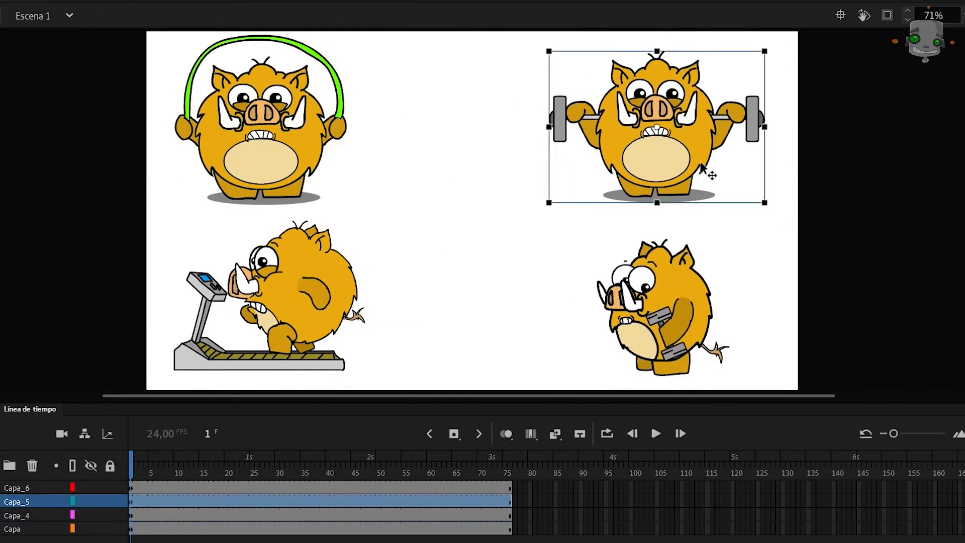
{"action": "left_click", "coordinate": [552, 300]}
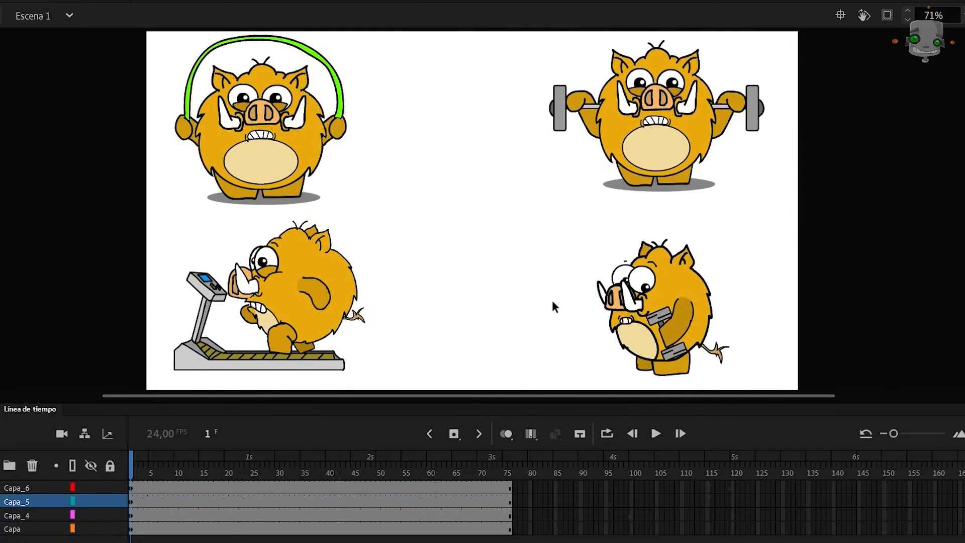
Play through the scene and examine the nested timelines of the rope-jumping, barbell and treadmill boar symbols.
{"action": "left_click_drag", "start_coordinate": [130, 463], "coordinate": [510, 461]}
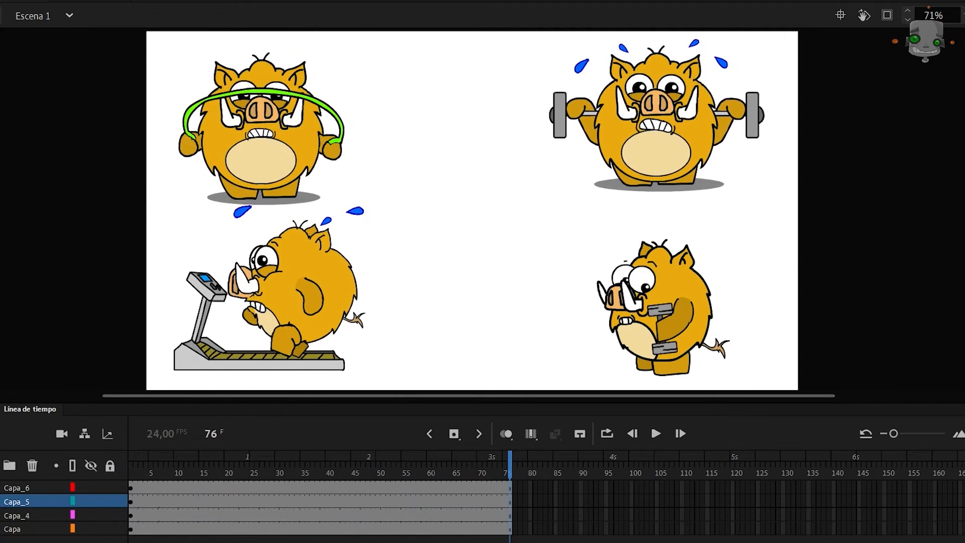
{"action": "double_click", "coordinate": [296, 145]}
{"action": "left_click_drag", "start_coordinate": [132, 472], "coordinate": [273, 491]}
{"action": "left_click", "coordinate": [21, 15]}
{"action": "double_click", "coordinate": [654, 125]}
{"action": "left_click", "coordinate": [18, 14]}
{"action": "double_click", "coordinate": [297, 297]}
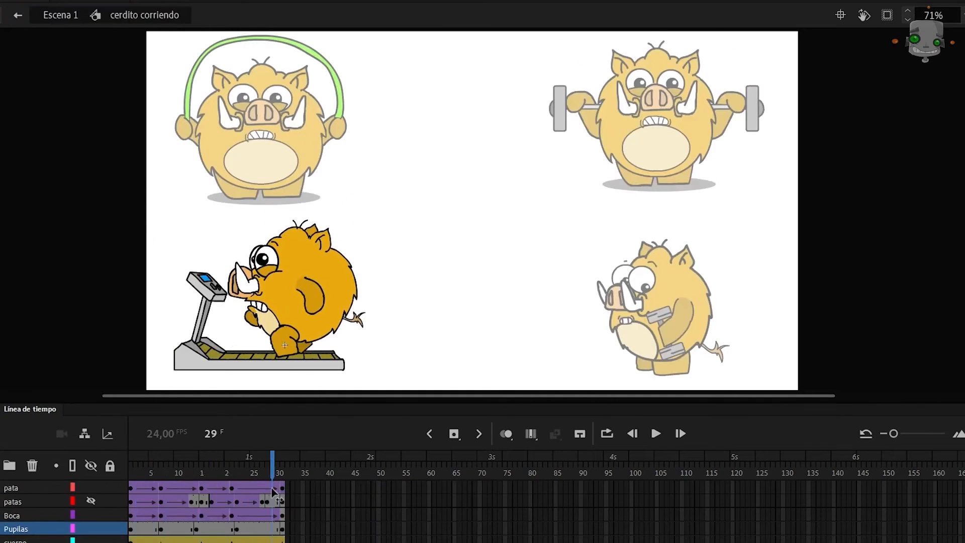
{"action": "left_click", "coordinate": [18, 15]}
{"action": "left_click", "coordinate": [500, 260]}
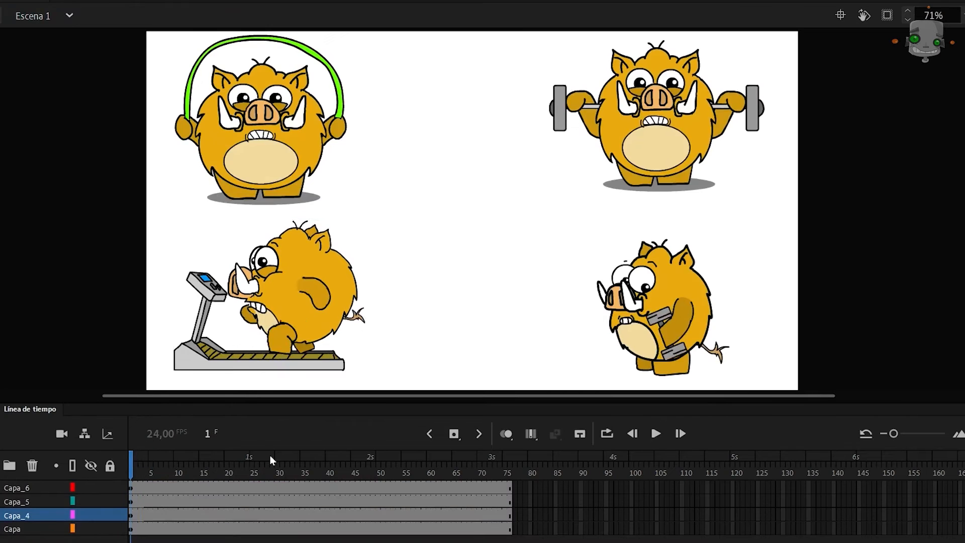
{"action": "key", "text": "Return"}
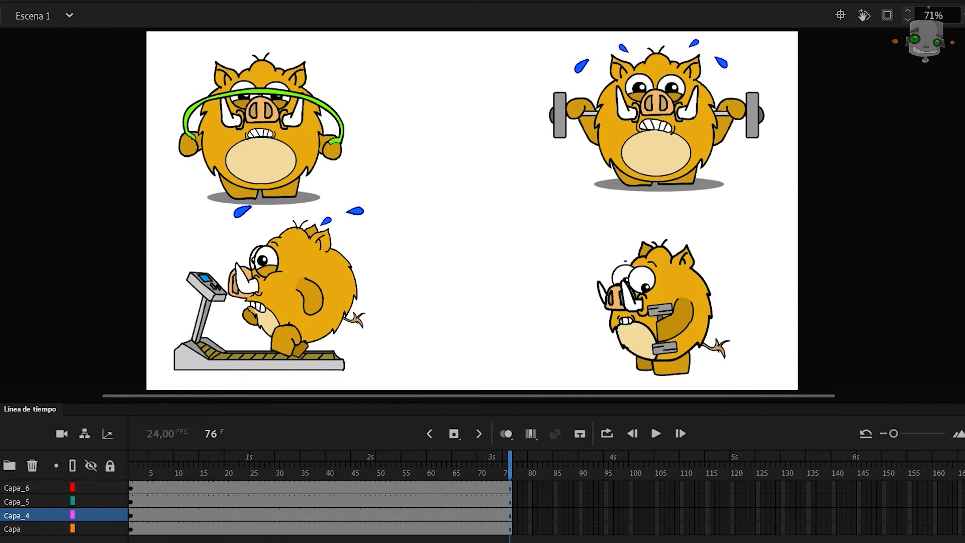
Save the Animate document under the name Cerditos en el GYM.
{"action": "type", "text": "Cerd"}
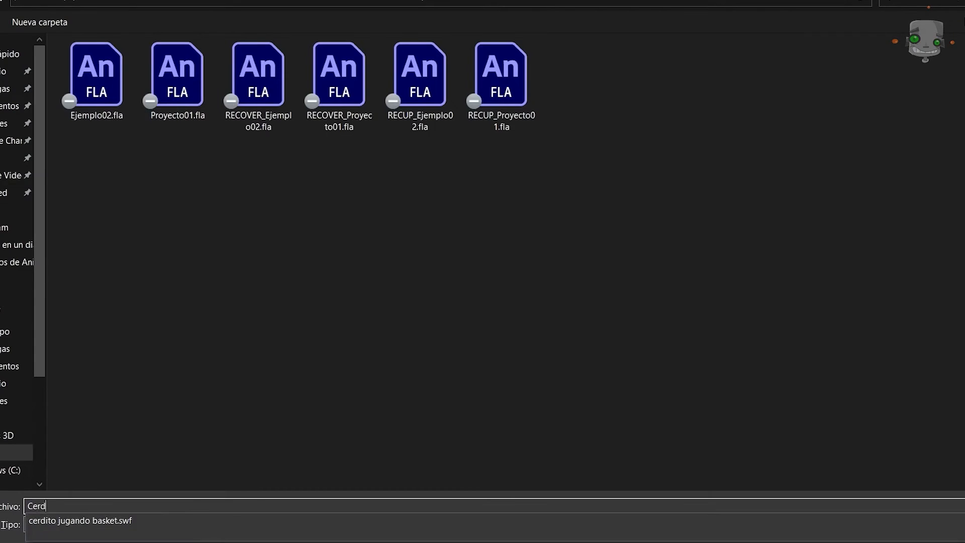
{"action": "type", "text": "ito corriendo"}
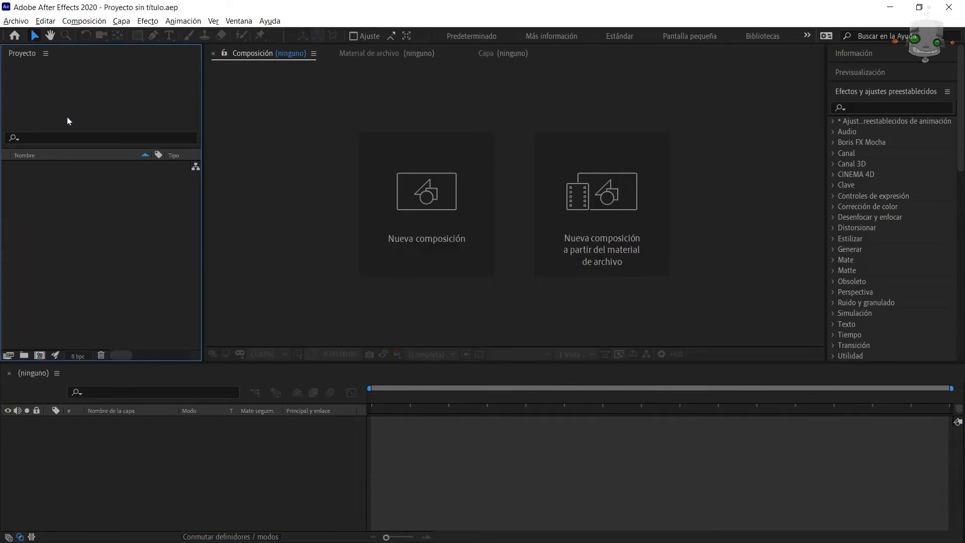
In After Effects, import Cerditos en el GYM.fla without audio and open the imported Cerditos en el GYM composition.
{"action": "double_click", "coordinate": [67, 116]}
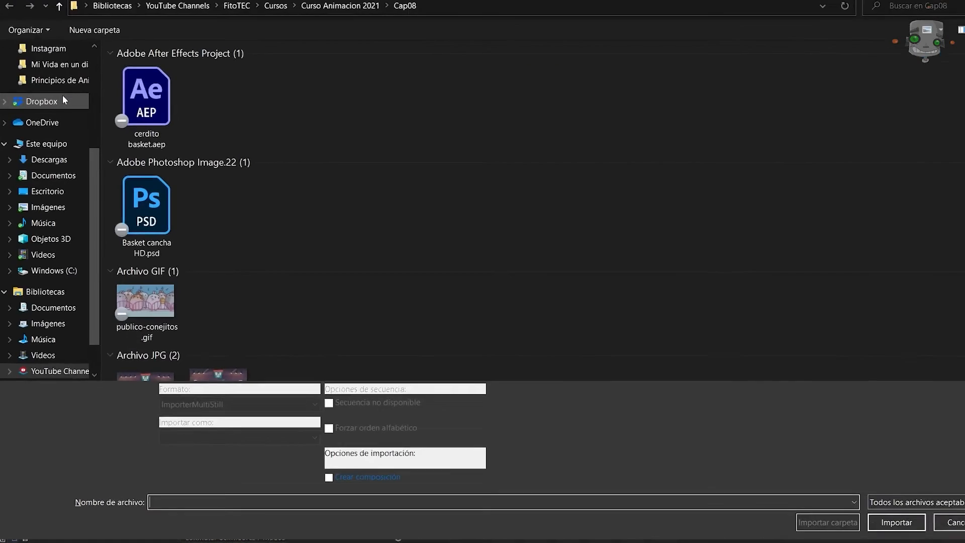
{"action": "scroll", "coordinate": [283, 48], "scroll_direction": "down", "scroll_amount": 10}
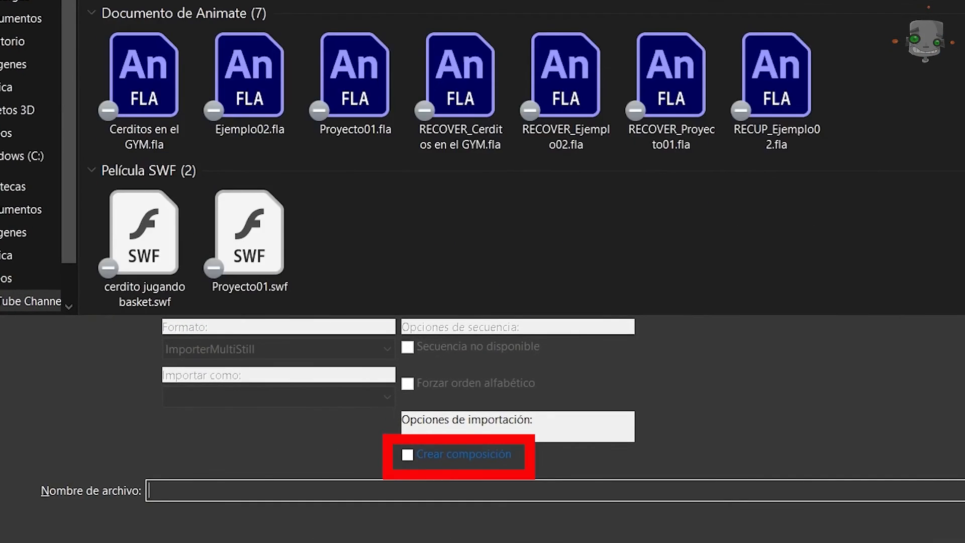
{"action": "left_click", "coordinate": [161, 162]}
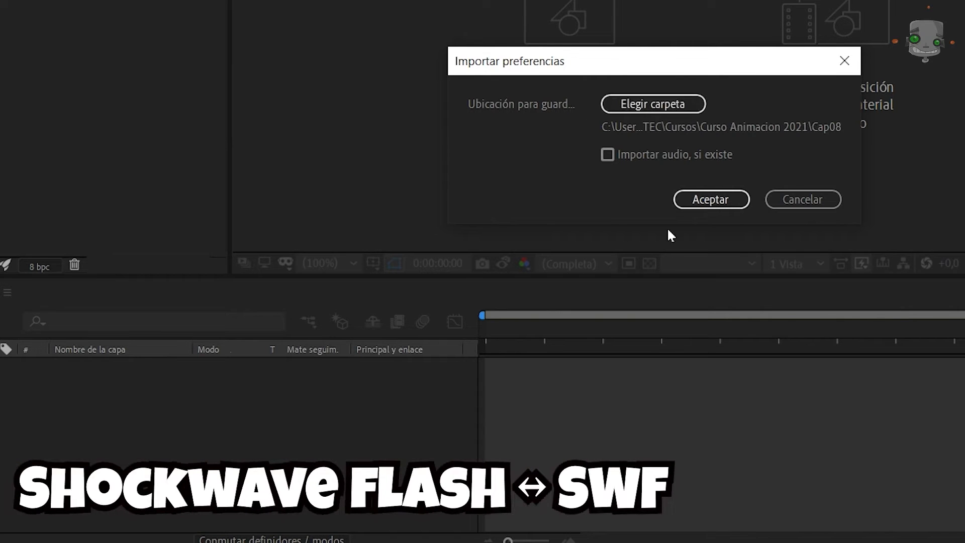
{"action": "left_click", "coordinate": [722, 200]}
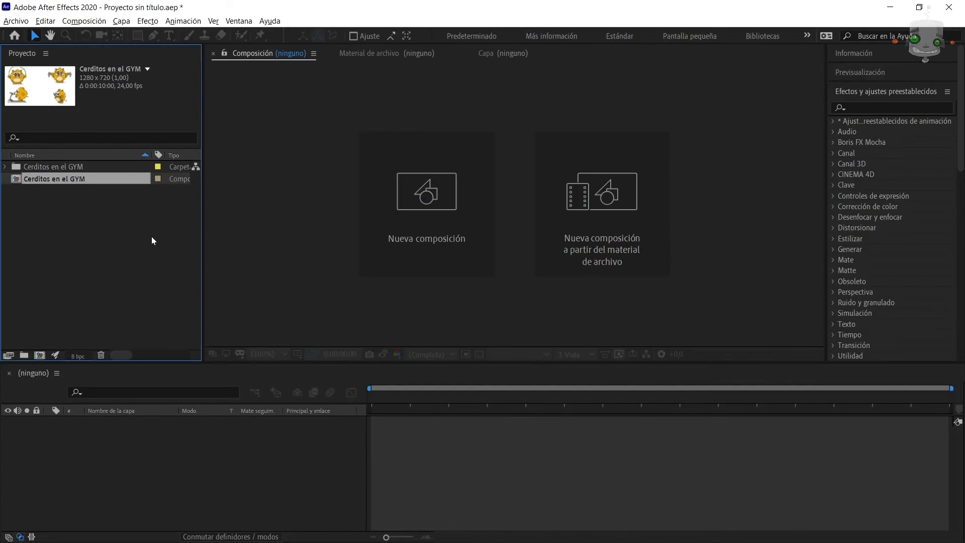
{"action": "double_click", "coordinate": [16, 180]}
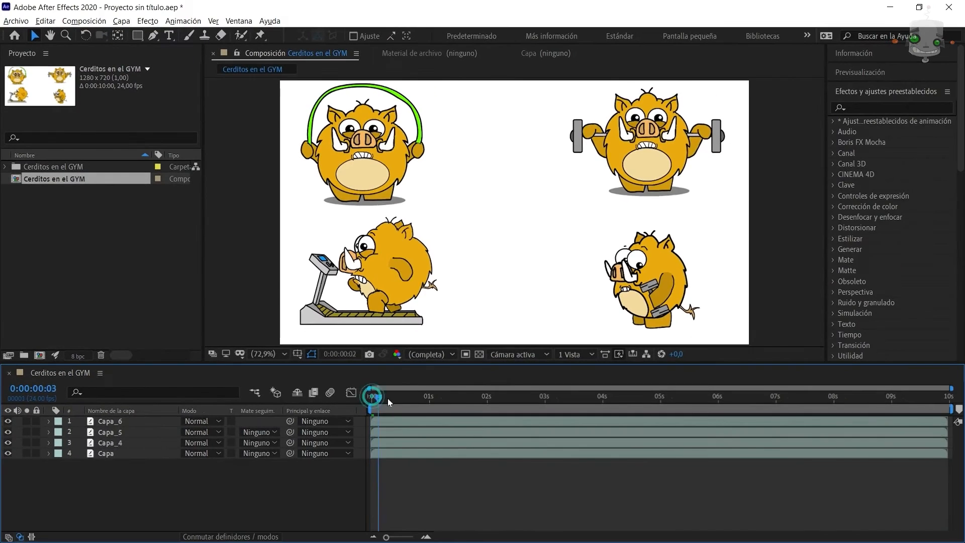
Scrub through the composition and toggle each layer's visibility to check which boar it holds.
{"action": "left_click_drag", "start_coordinate": [494, 446], "coordinate": [689, 481]}
{"action": "left_click_drag", "start_coordinate": [515, 424], "coordinate": [310, 416]}
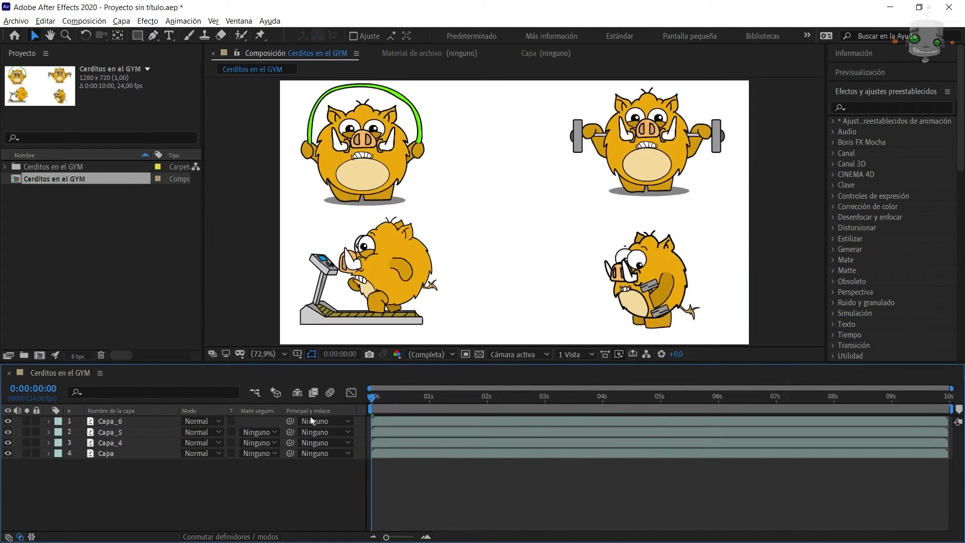
{"action": "left_click", "coordinate": [7, 421]}
{"action": "left_click", "coordinate": [8, 421]}
{"action": "left_click", "coordinate": [8, 432]}
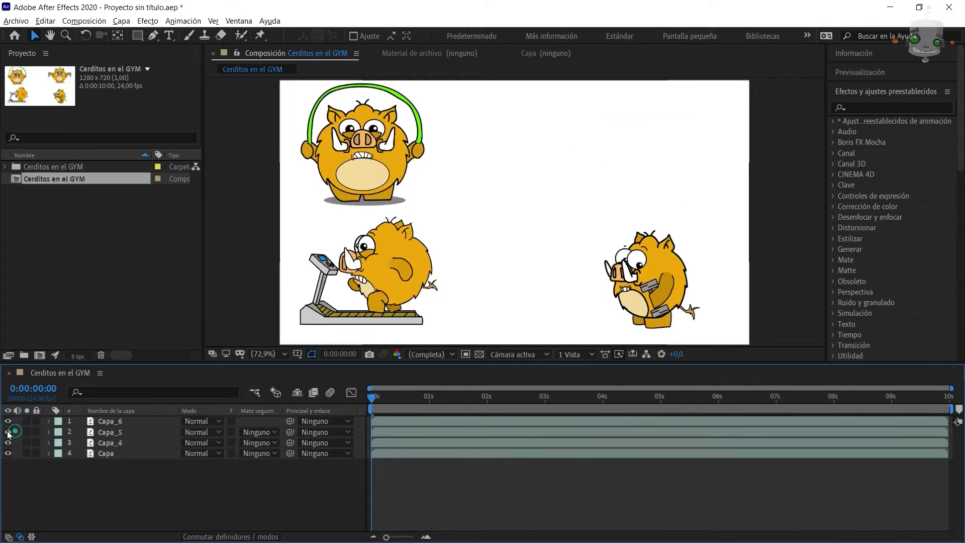
{"action": "left_click", "coordinate": [7, 432]}
{"action": "left_click", "coordinate": [8, 443]}
{"action": "left_click", "coordinate": [7, 442]}
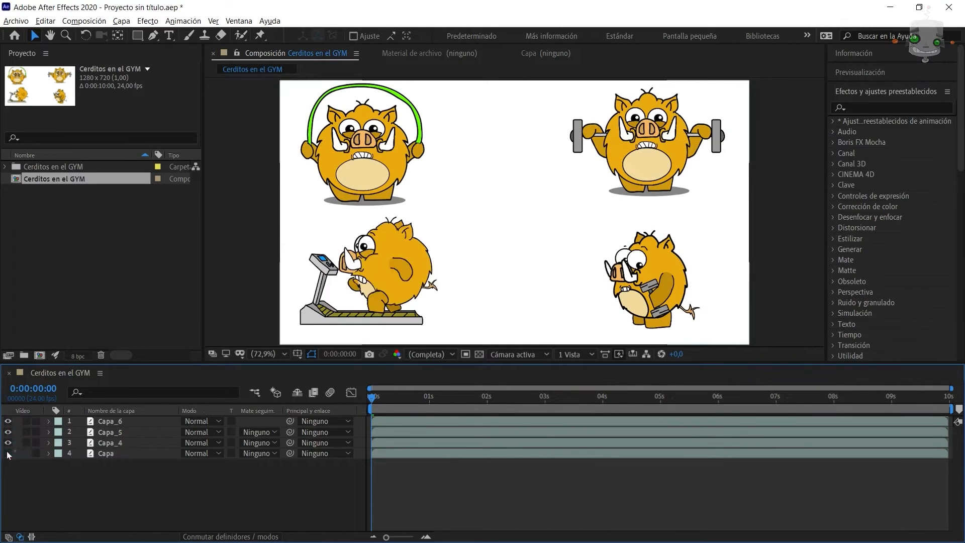
{"action": "left_click", "coordinate": [7, 453]}
Move the rope-jumping boar on layer Capa_6 slightly to the right and up in the frame.
{"action": "left_click", "coordinate": [117, 421]}
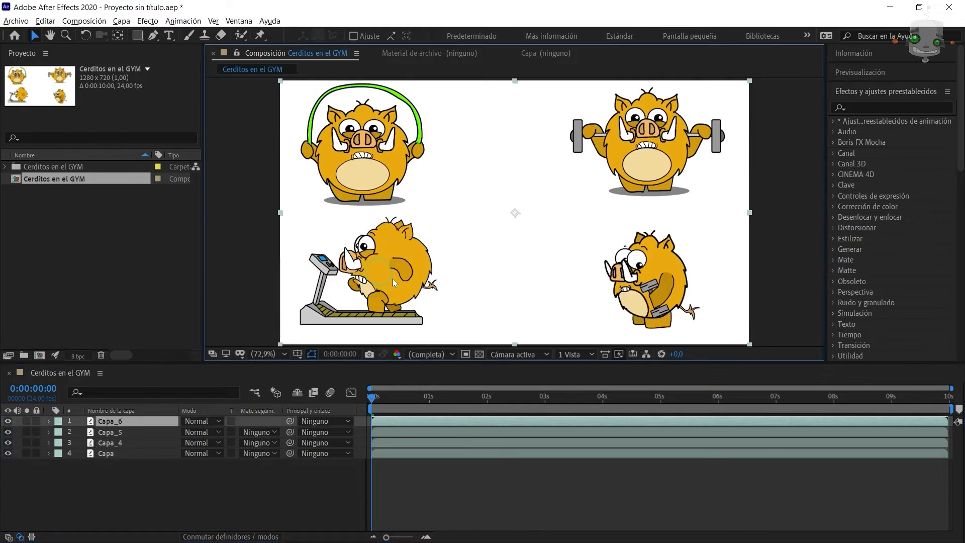
{"action": "left_click_drag", "start_coordinate": [357, 168], "coordinate": [376, 163]}
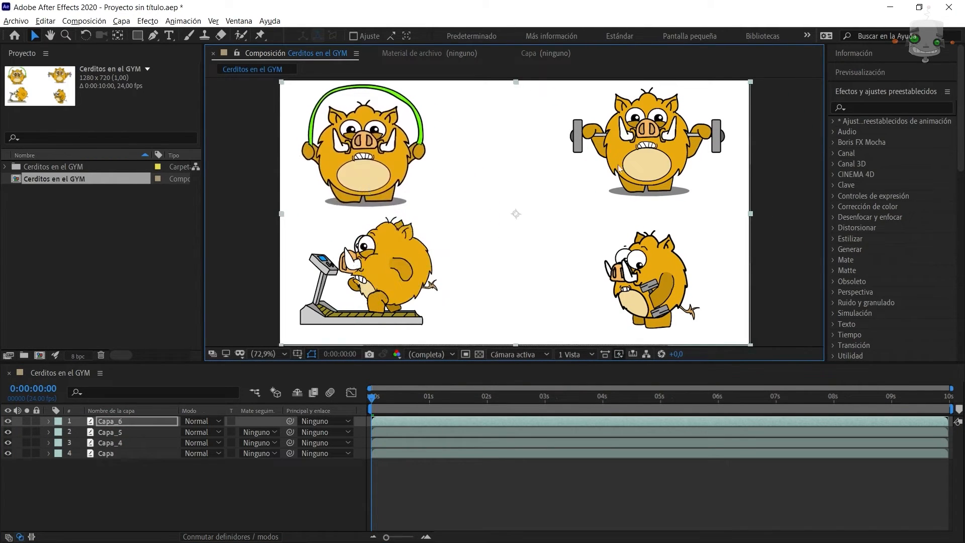
{"action": "left_click", "coordinate": [155, 465]}
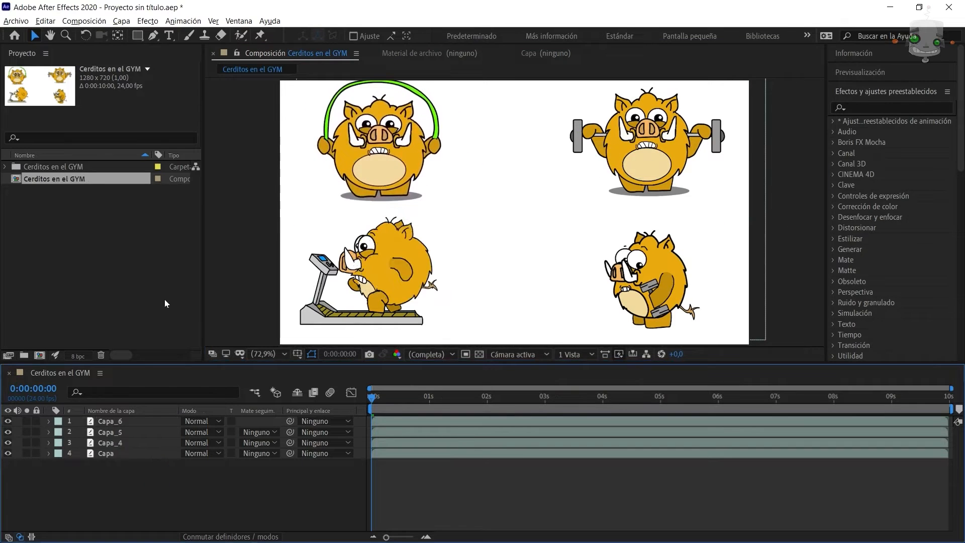
Import GYM.psd as a composition with editable layer styles.
{"action": "key", "text": "ctrl+i"}
{"action": "left_click", "coordinate": [209, 237]}
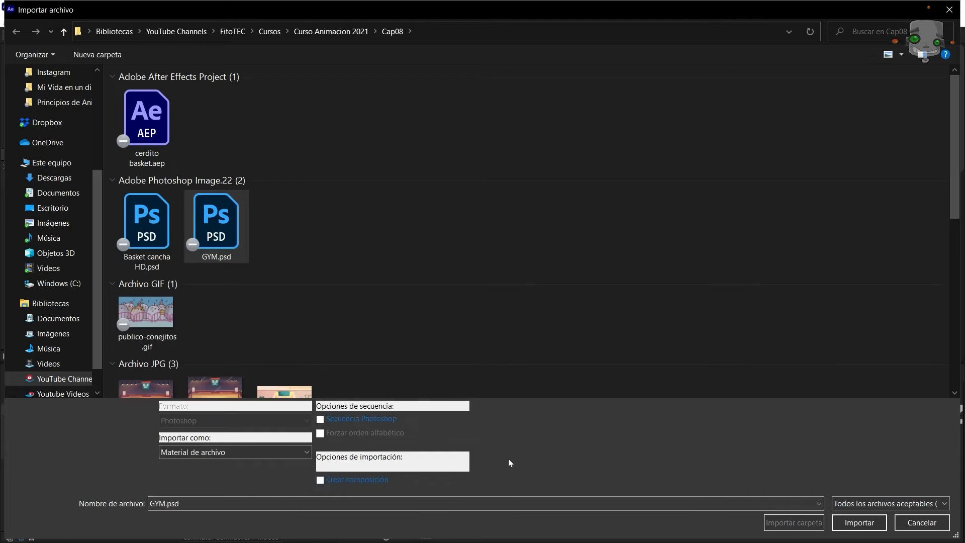
{"action": "left_click", "coordinate": [846, 522]}
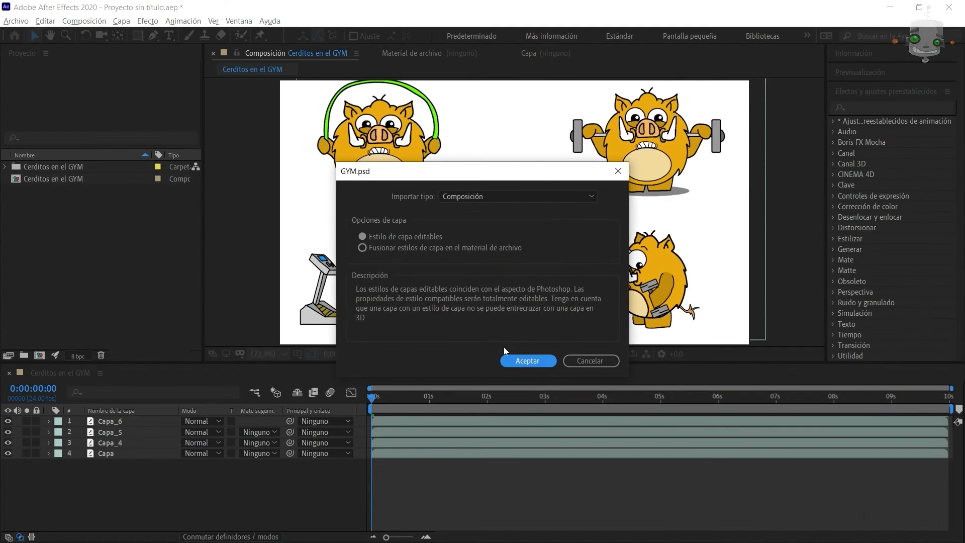
{"action": "left_click", "coordinate": [523, 360]}
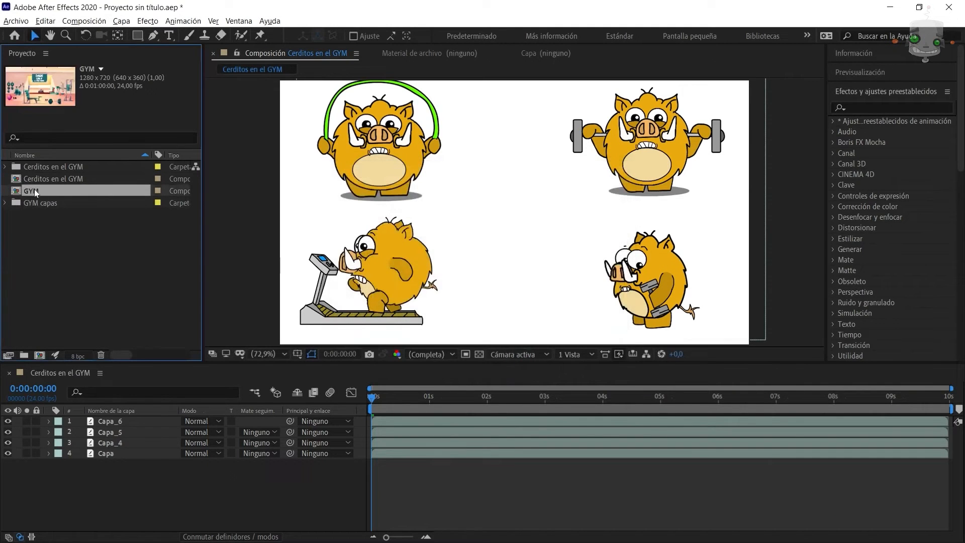
Add the GYM composition beneath all boar layers, enlarge and reposition it to fill the frame, and lock its layer.
{"action": "left_click_drag", "start_coordinate": [64, 446], "coordinate": [65, 463]}
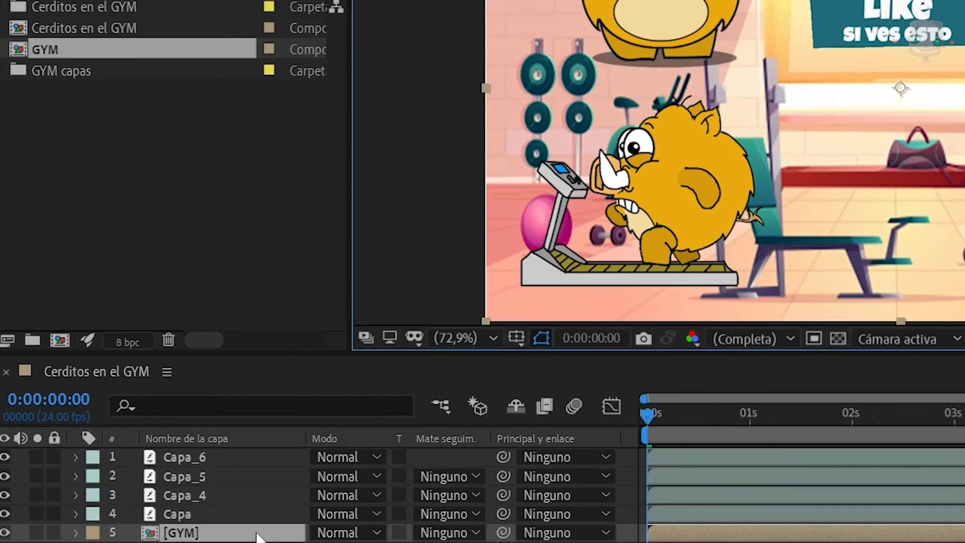
{"action": "key", "text": "s"}
{"action": "left_click_drag", "start_coordinate": [322, 542], "coordinate": [352, 542]}
{"action": "left_click_drag", "start_coordinate": [855, 101], "coordinate": [912, 55]}
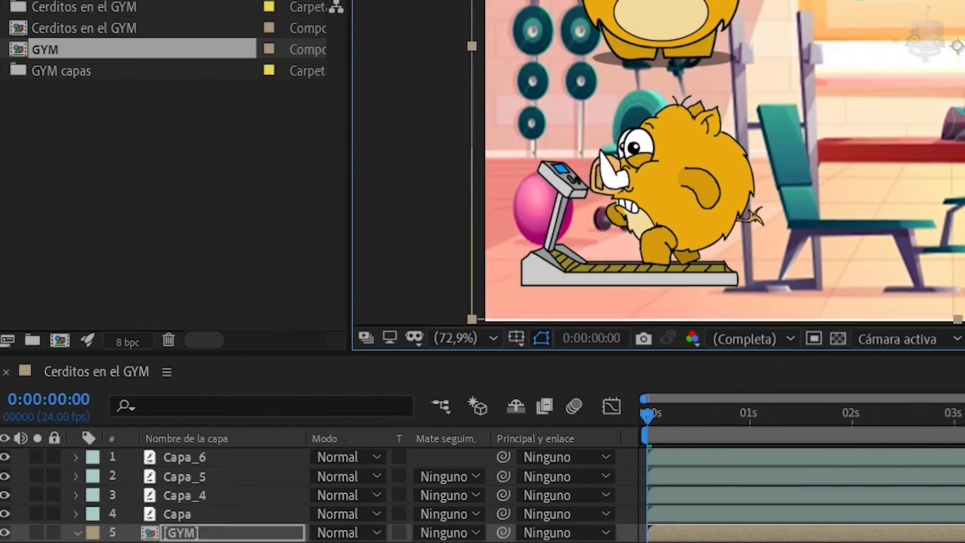
{"action": "left_click", "coordinate": [55, 531]}
{"action": "left_click", "coordinate": [235, 530]}
Rename the four boar layers, from first to last, Cerdito saltando soga, Cerdito Sentadillas, Cerdito corriendo and Cerdito pesas.
{"action": "left_click", "coordinate": [209, 459]}
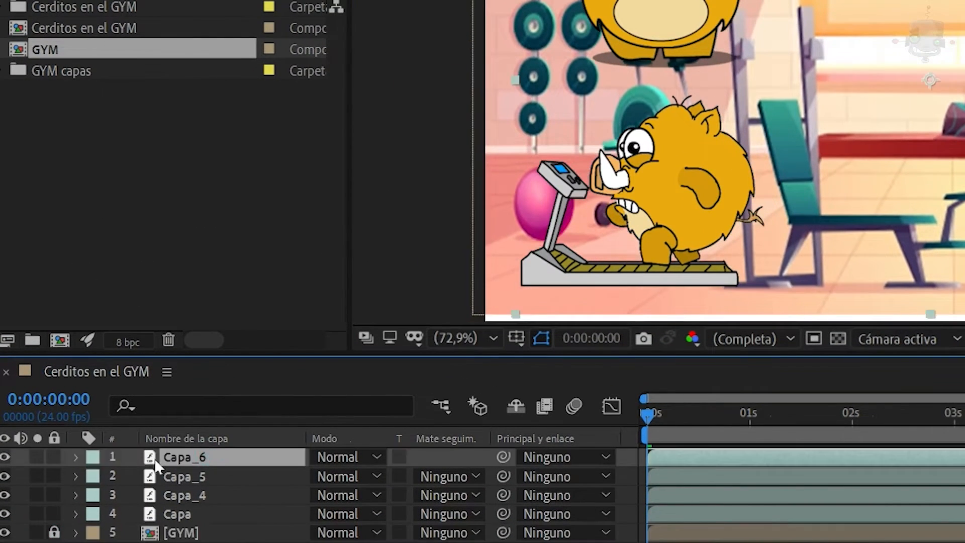
{"action": "key", "text": "Return"}
{"action": "type", "text": "Cerdito saltando soga"}
{"action": "key", "text": "Tab"}
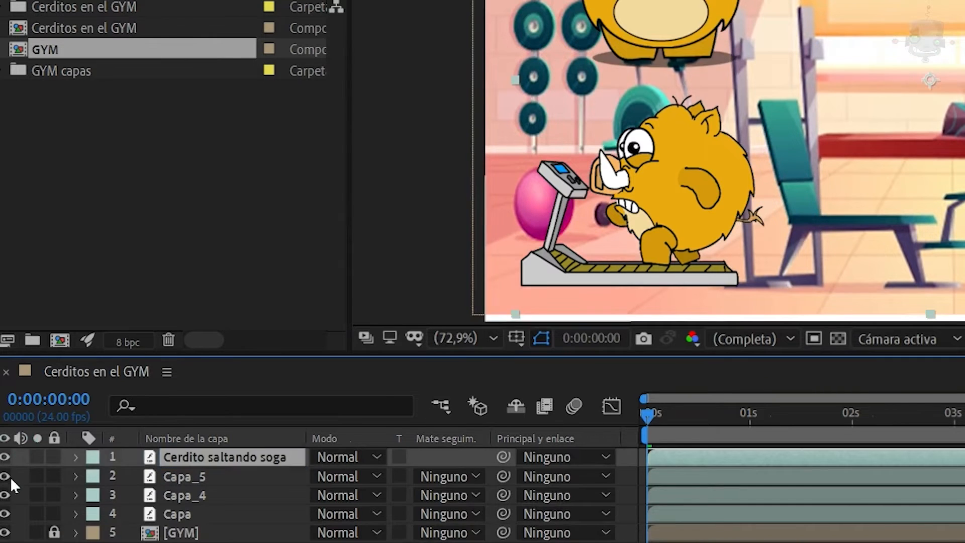
{"action": "type", "text": "Cerdito Sentadillas"}
{"action": "key", "text": "Tab"}
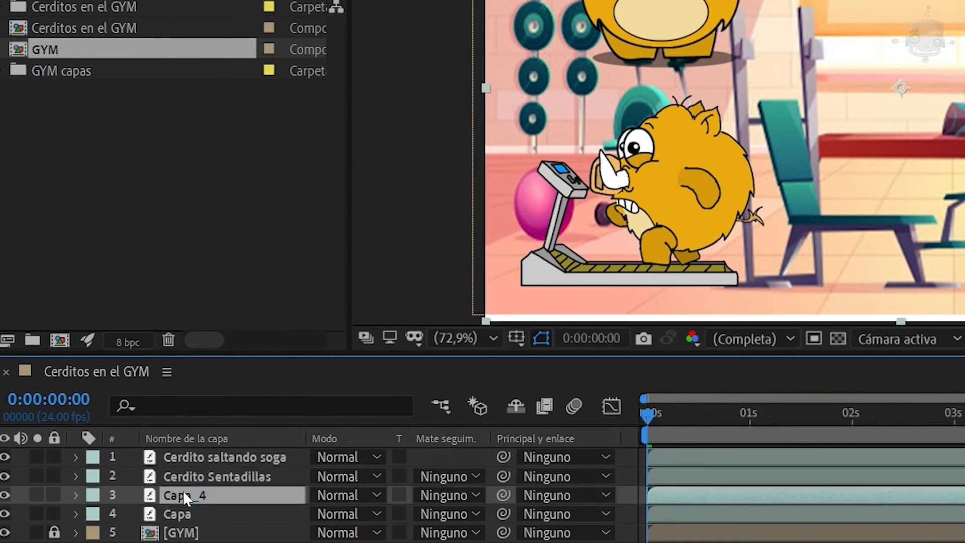
{"action": "type", "text": "Cerdito corriendo"}
{"action": "key", "text": "Tab"}
{"action": "type", "text": "Cerdito"}
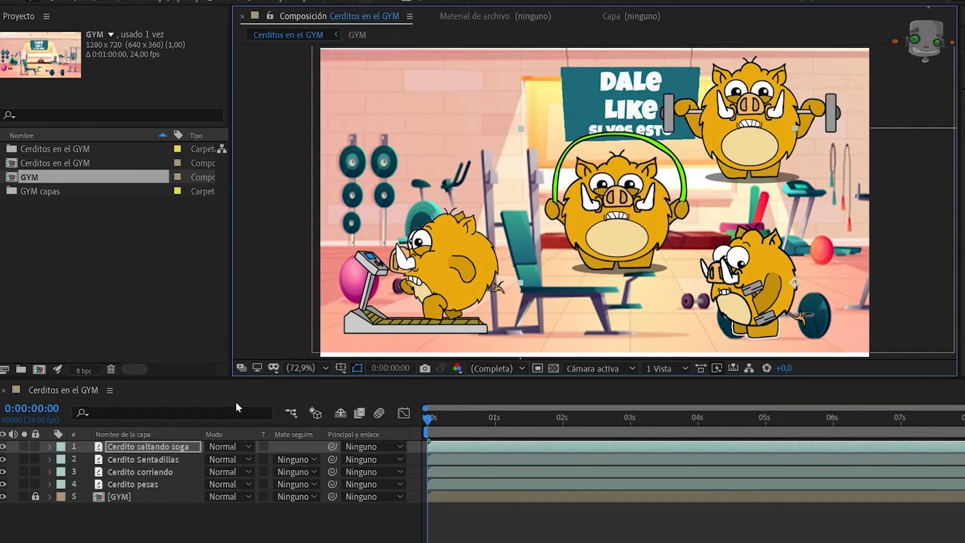
Move the Cerdito Sentadillas boar to the upper left of the frame, scale it to 97%, and shift the Cerdito saltando soga boar slightly right and down.
{"action": "left_click", "coordinate": [221, 476]}
{"action": "left_click_drag", "start_coordinate": [396, 230], "coordinate": [424, 227]}
{"action": "key", "text": "s"}
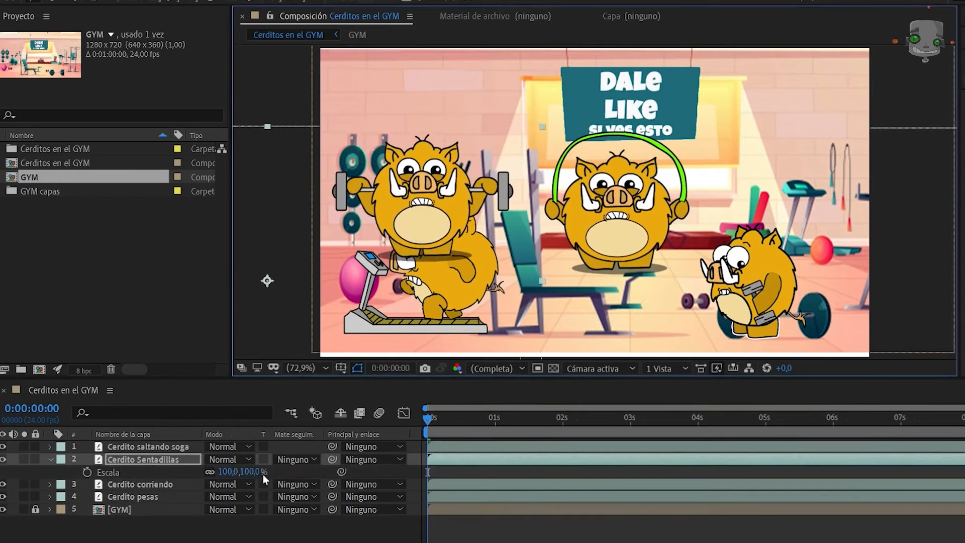
{"action": "mouse_move", "coordinate": [254, 472]}
{"action": "left_mouse_down"}
{"action": "mouse_move", "coordinate": [241, 472]}
{"action": "mouse_move", "coordinate": [251, 472]}
{"action": "left_mouse_up"}
{"action": "mouse_move", "coordinate": [417, 236]}
{"action": "left_mouse_down"}
{"action": "mouse_move", "coordinate": [422, 227]}
{"action": "mouse_move", "coordinate": [411, 239]}
{"action": "left_mouse_up"}
{"action": "left_click", "coordinate": [141, 447]}
{"action": "left_click_drag", "start_coordinate": [594, 233], "coordinate": [609, 246]}
Move the Cerdito corriendo boar toward the centre foreground and scale it up to 153%.
{"action": "left_click", "coordinate": [77, 484]}
{"action": "left_click_drag", "start_coordinate": [447, 284], "coordinate": [529, 301]}
{"action": "key", "text": "s"}
{"action": "left_click_drag", "start_coordinate": [252, 498], "coordinate": [278, 498]}
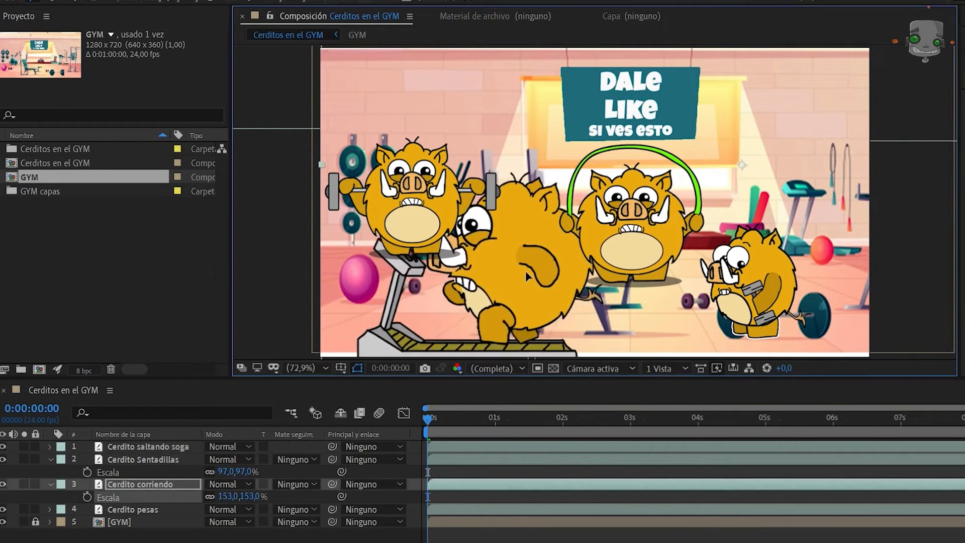
Unlock the GYM background layer, shift it slightly left and down in the frame, and lock it again.
{"action": "key", "text": "ctrl+shift+l"}
{"action": "left_click", "coordinate": [861, 88]}
{"action": "mouse_move", "coordinate": [861, 93]}
{"action": "left_mouse_down"}
{"action": "mouse_move", "coordinate": [846, 110]}
{"action": "mouse_move", "coordinate": [856, 103]}
{"action": "left_mouse_up"}
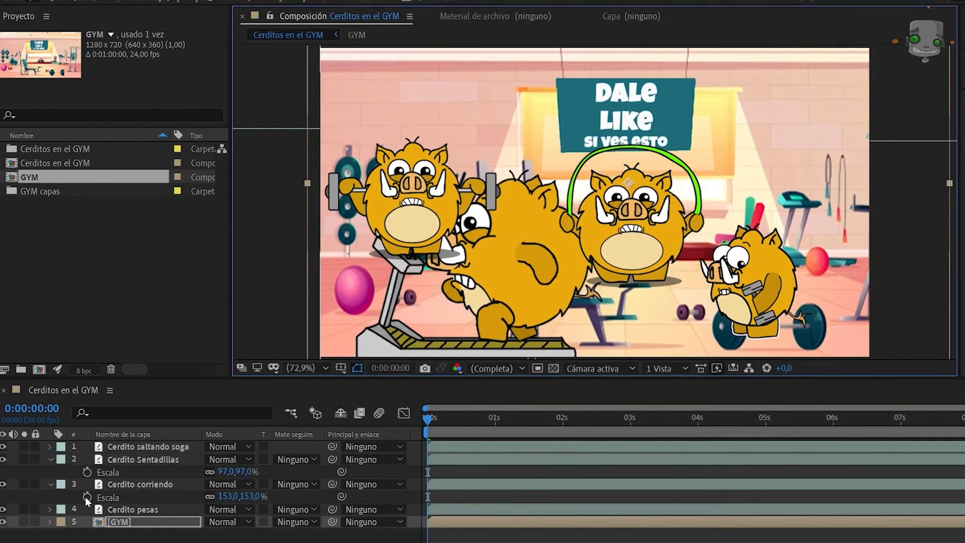
{"action": "key", "text": "ctrl+l"}
Move the Cerdito corriendo layer to the top of the layer stack.
{"action": "left_click", "coordinate": [139, 485]}
{"action": "left_click_drag", "start_coordinate": [80, 482], "coordinate": [123, 444]}
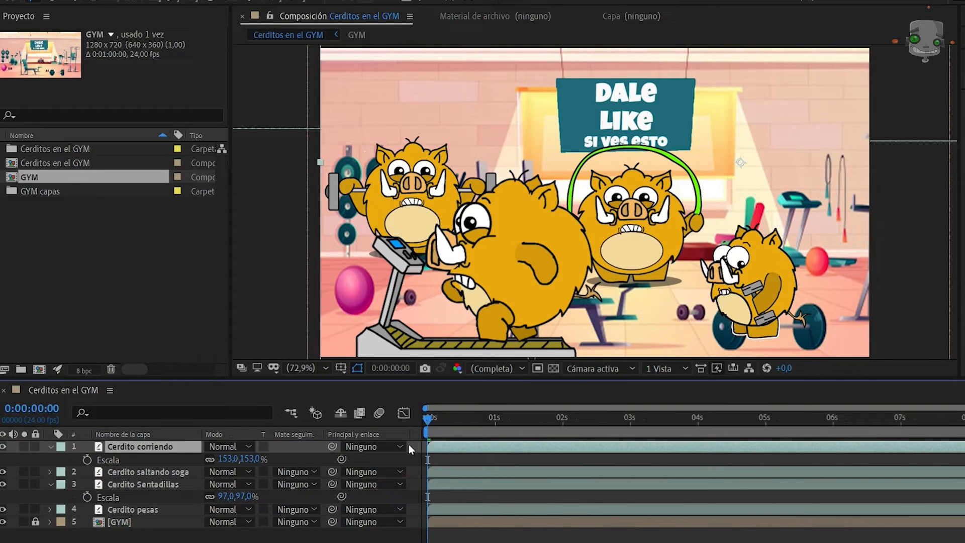
Scale the Cerdito pesas boar to 148% and position it in the lower right foreground of the frame.
{"action": "left_click", "coordinate": [152, 510]}
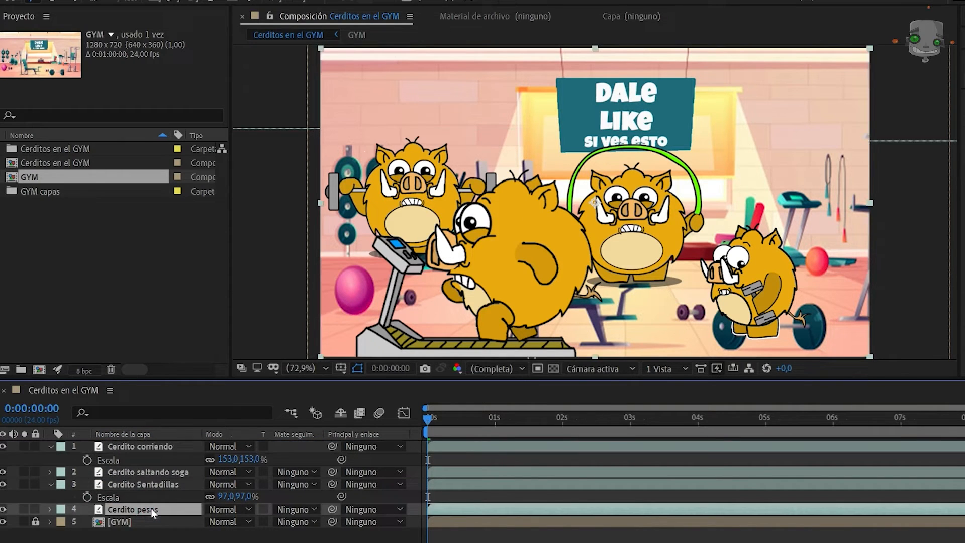
{"action": "key", "text": "s"}
{"action": "left_click_drag", "start_coordinate": [240, 521], "coordinate": [778, 357]}
{"action": "left_click_drag", "start_coordinate": [841, 314], "coordinate": [809, 272]}
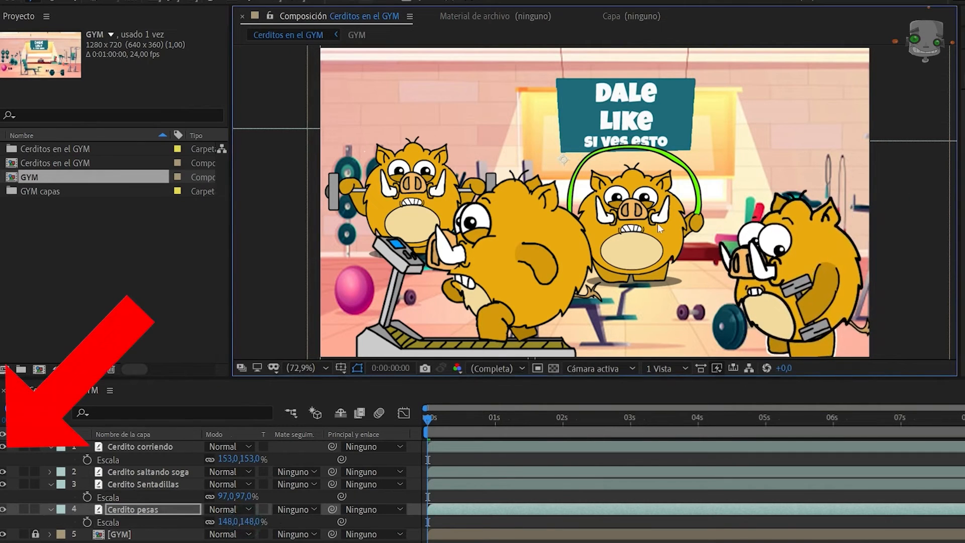
Move the Cerdito saltando soga boar slightly to the right and preview the composition from the start.
{"action": "left_click", "coordinate": [153, 471]}
{"action": "left_click_drag", "start_coordinate": [648, 243], "coordinate": [676, 241]}
{"action": "left_click_drag", "start_coordinate": [429, 420], "coordinate": [676, 428]}
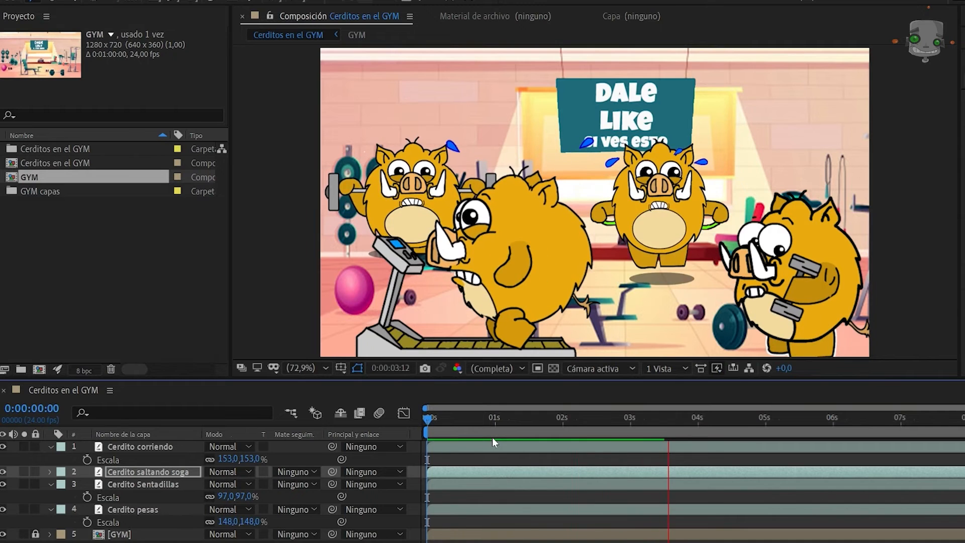
{"action": "key", "text": "space"}
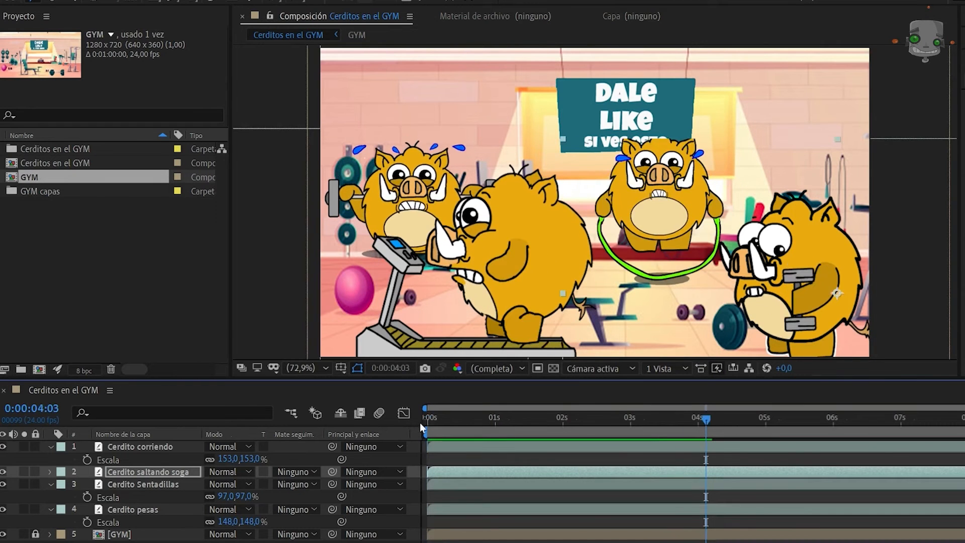
{"action": "left_click_drag", "start_coordinate": [716, 419], "coordinate": [417, 427]}
{"action": "key", "text": "space"}
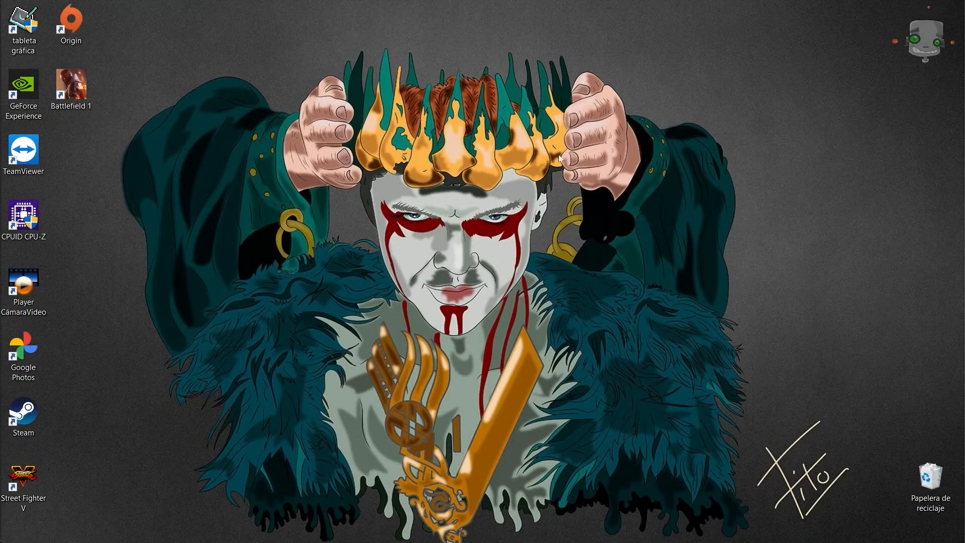
Open Adobe Media Encoder 2020 and import the Cerditos en el GYM composition from GYM cerditos.aep into the queue.
{"action": "key", "text": "super"}
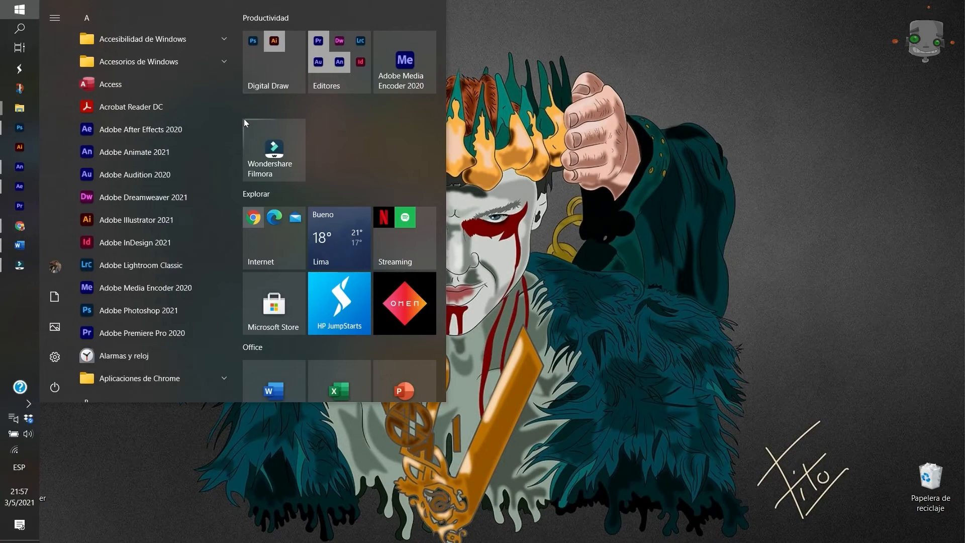
{"action": "left_click", "coordinate": [414, 91]}
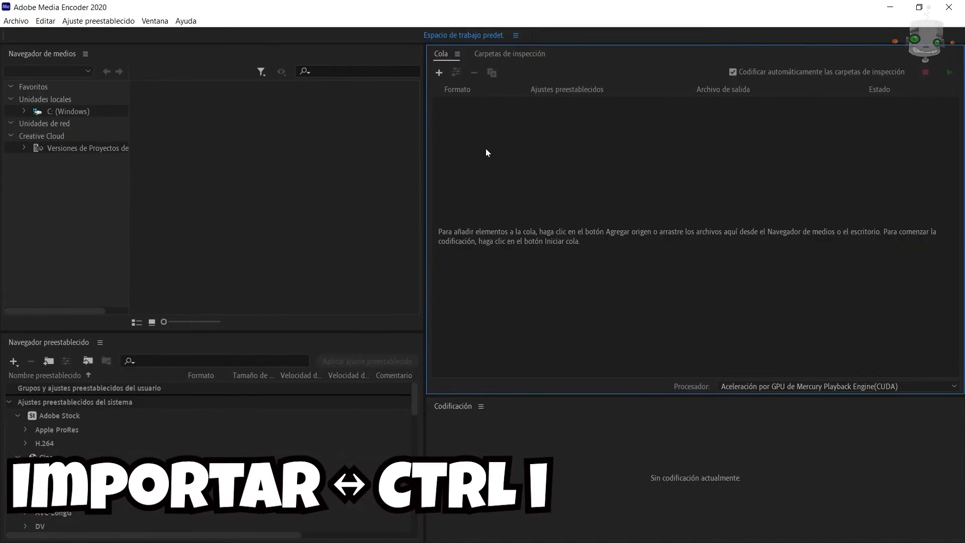
{"action": "key", "text": "ctrl+i"}
{"action": "left_click", "coordinate": [47, 218]}
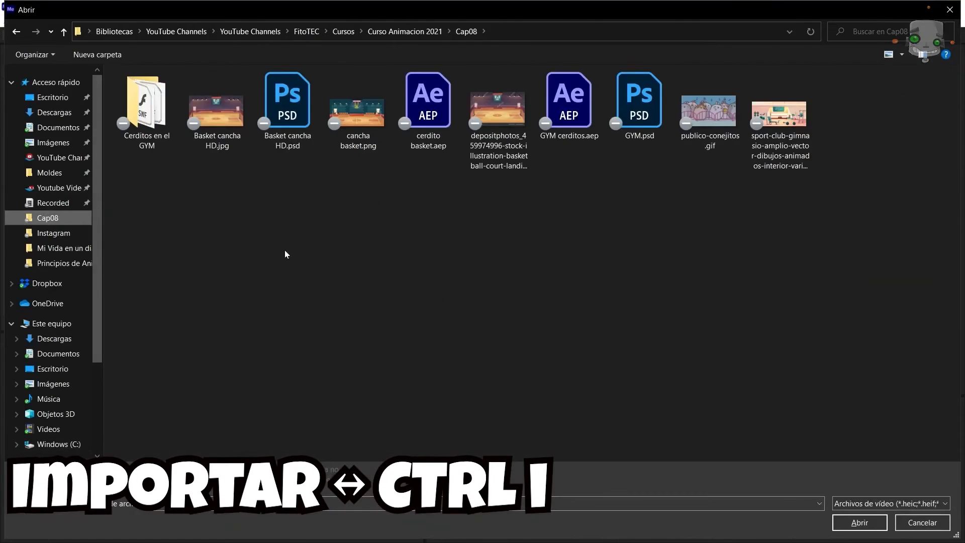
{"action": "double_click", "coordinate": [570, 132]}
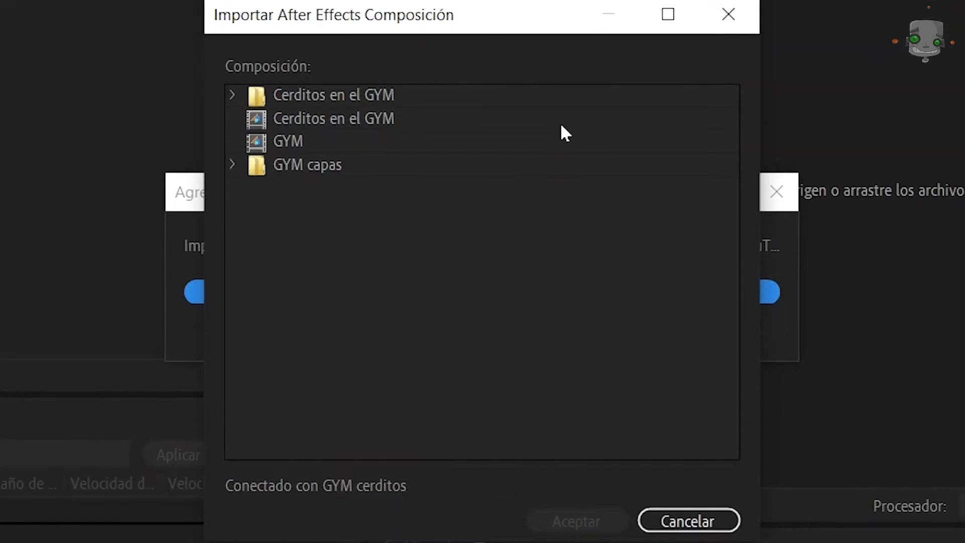
{"action": "left_click", "coordinate": [541, 119]}
{"action": "left_click", "coordinate": [576, 521]}
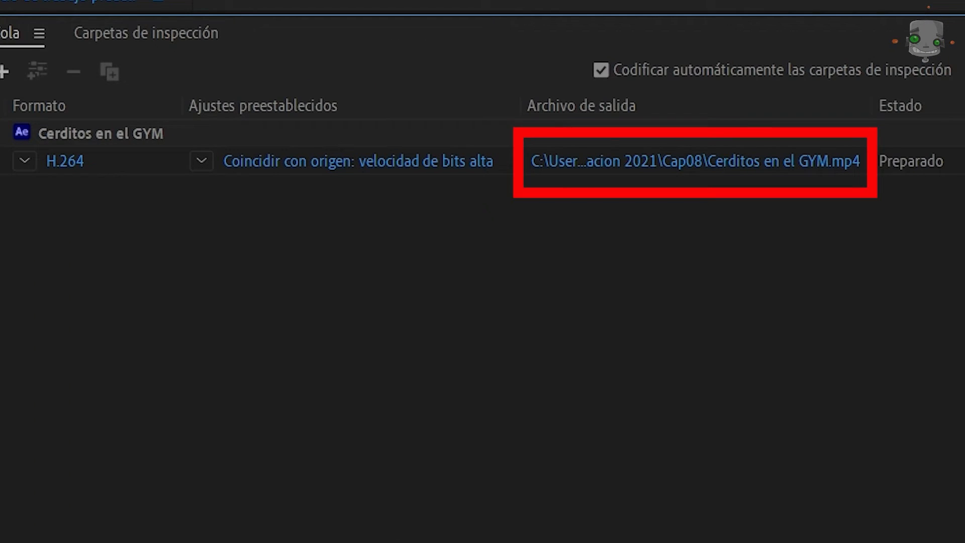
Set the output to Cerditos en el GYM.mp4 in the Cap08 folder with the H.264 format, and start encoding the queue.
{"action": "left_click", "coordinate": [637, 168]}
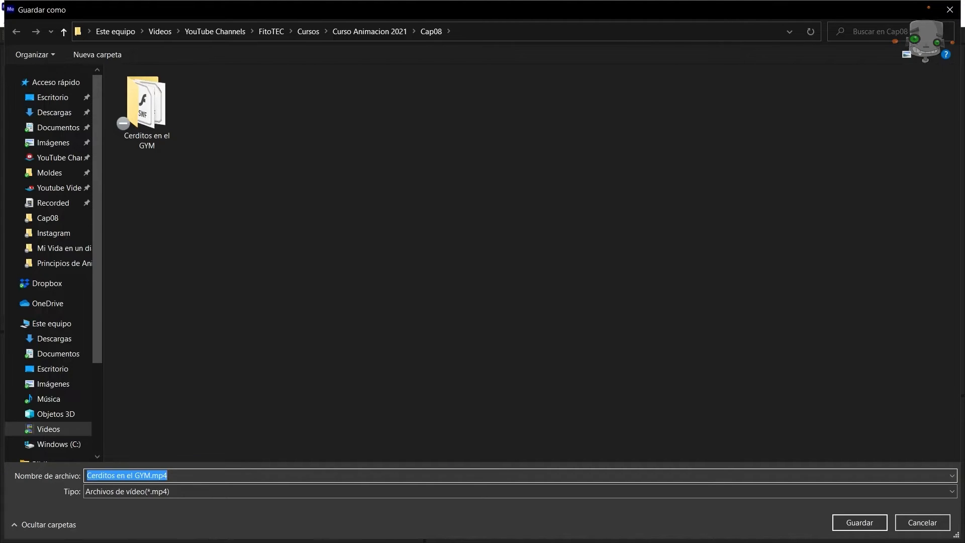
{"action": "left_click", "coordinate": [870, 523]}
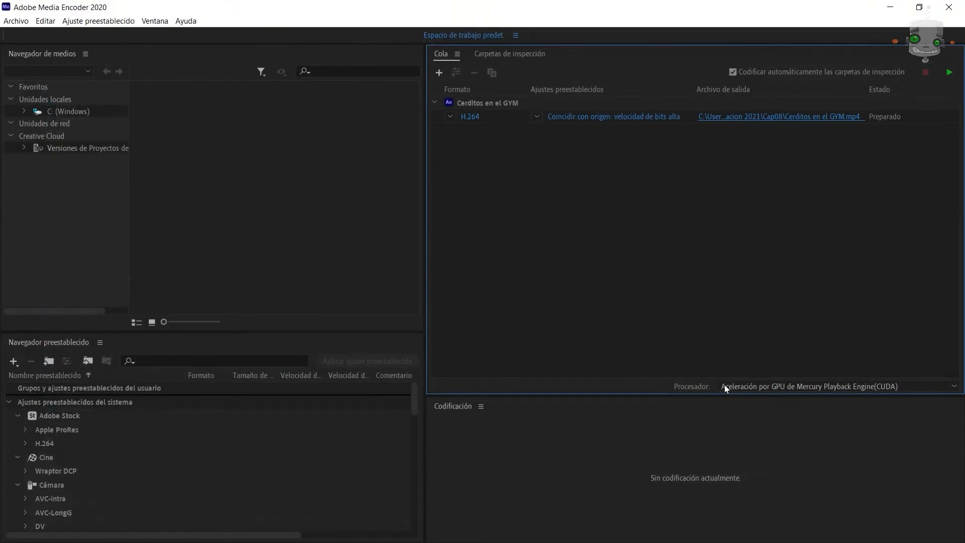
{"action": "left_click", "coordinate": [610, 119]}
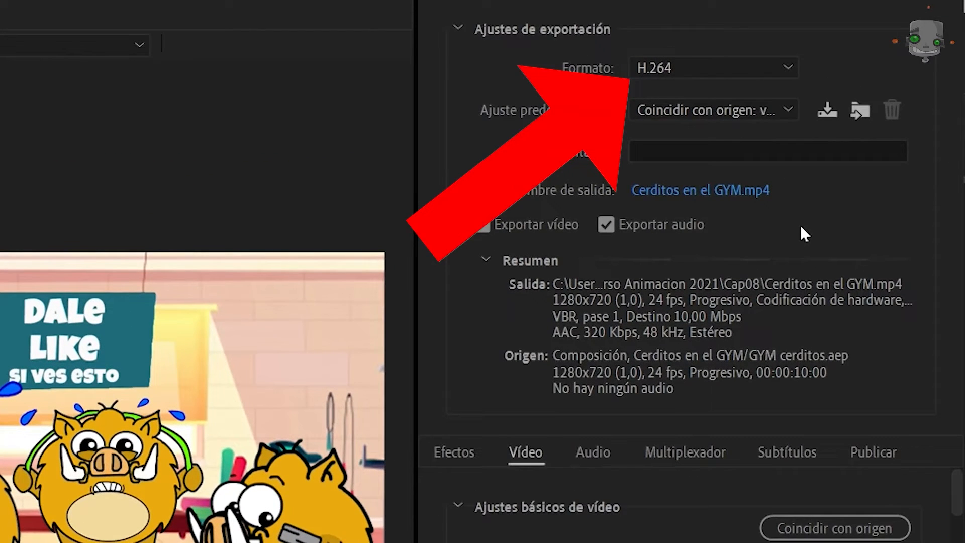
{"action": "left_click", "coordinate": [788, 67]}
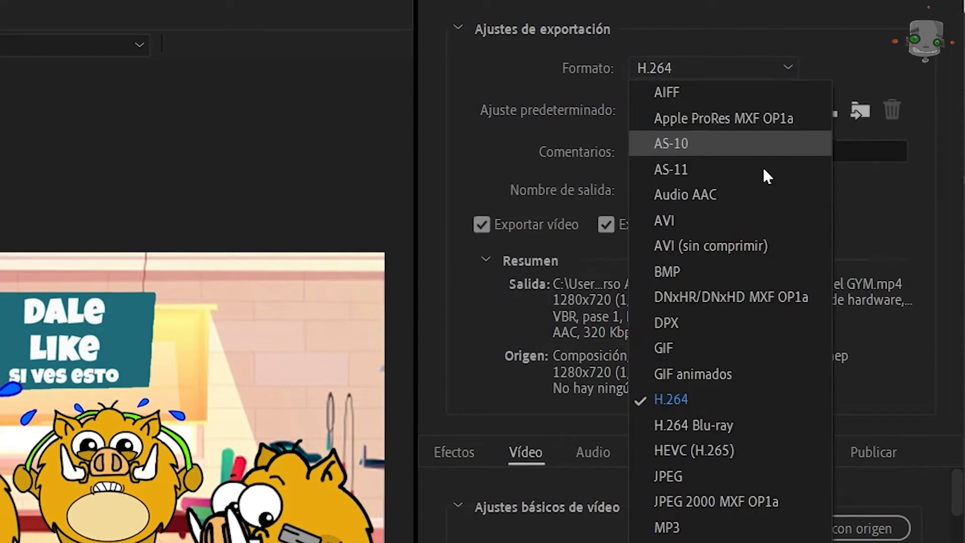
{"action": "left_click", "coordinate": [683, 397]}
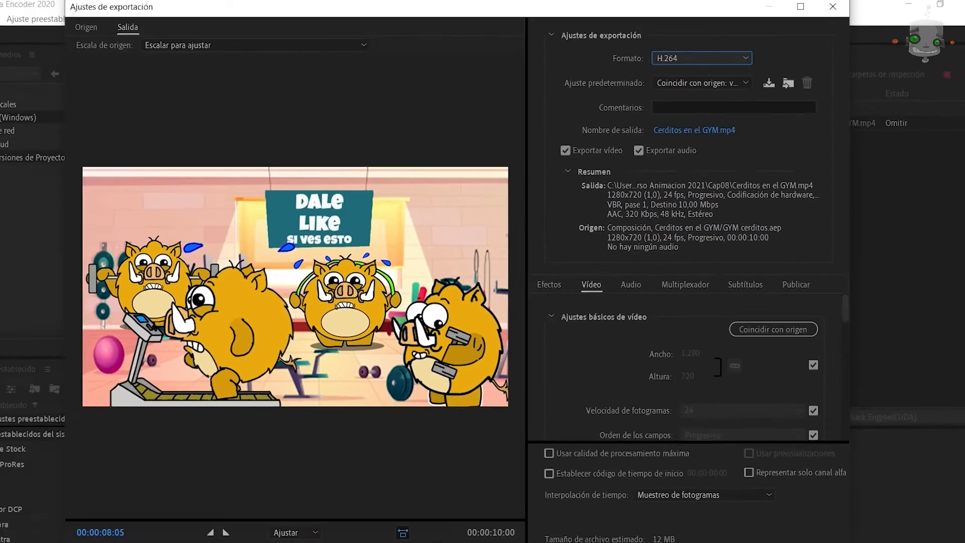
{"action": "left_click", "coordinate": [742, 525]}
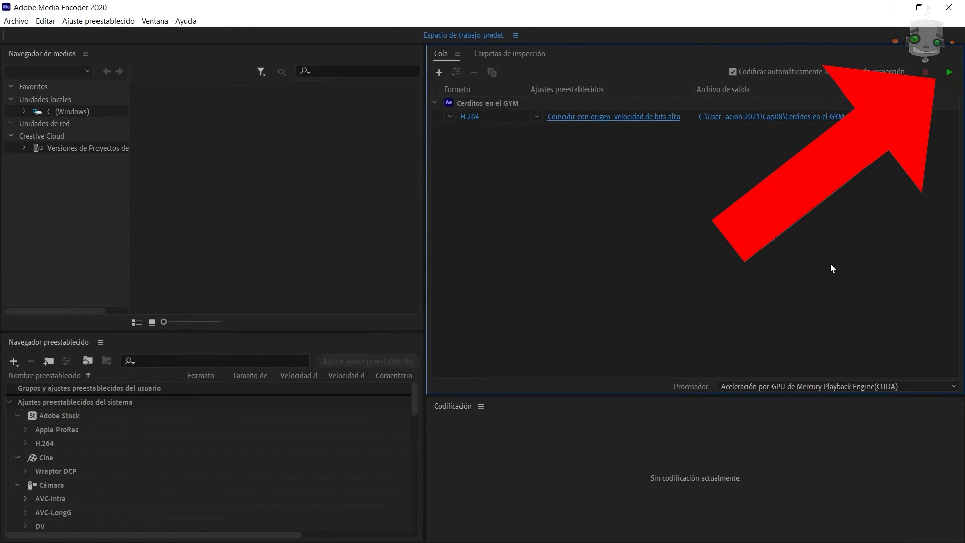
{"action": "left_click", "coordinate": [950, 74]}
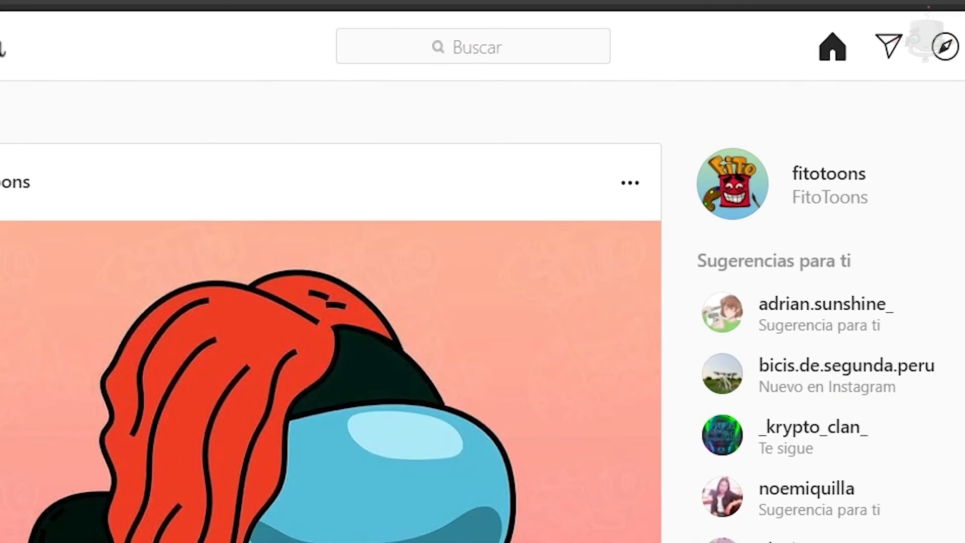
Search Instagram for fitotec, open the fito_tec profile, and look through its posts.
{"action": "left_click", "coordinate": [419, 43]}
{"action": "type", "text": "fitotec"}
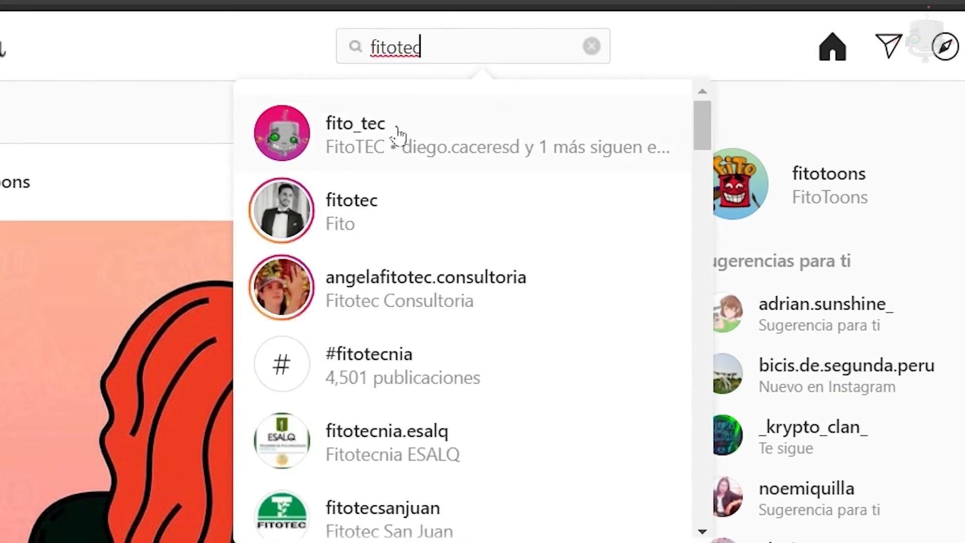
{"action": "left_click", "coordinate": [397, 133]}
{"action": "scroll", "coordinate": [902, 345], "scroll_direction": "down", "scroll_amount": 5}
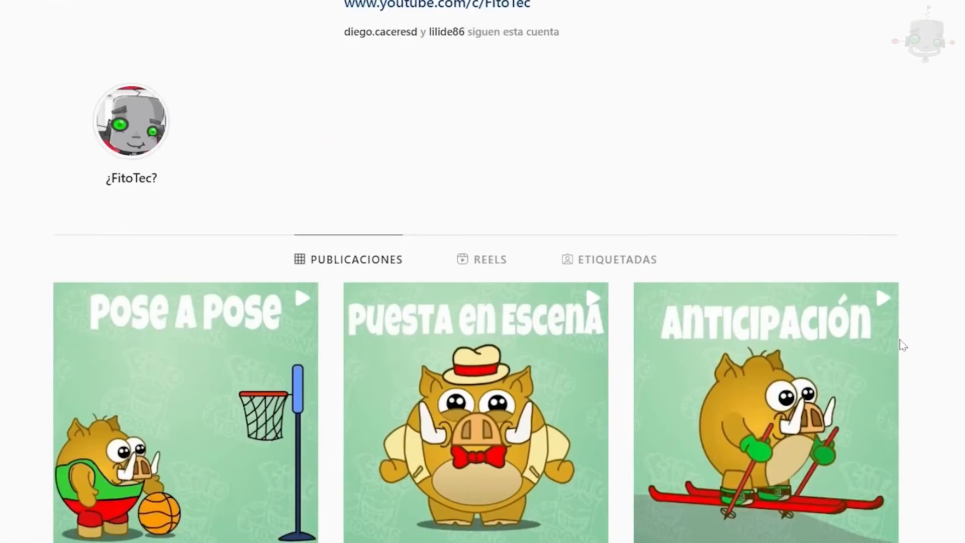
{"action": "scroll", "coordinate": [901, 346], "scroll_direction": "down", "scroll_amount": 15}
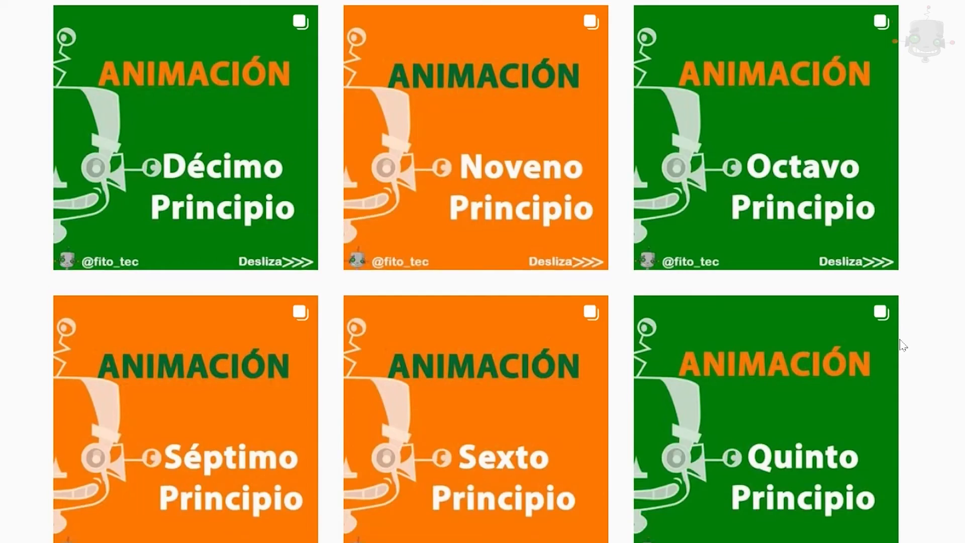
View the sixth animation principle post and page through the images of the fifth principle post.
{"action": "left_click", "coordinate": [515, 285]}
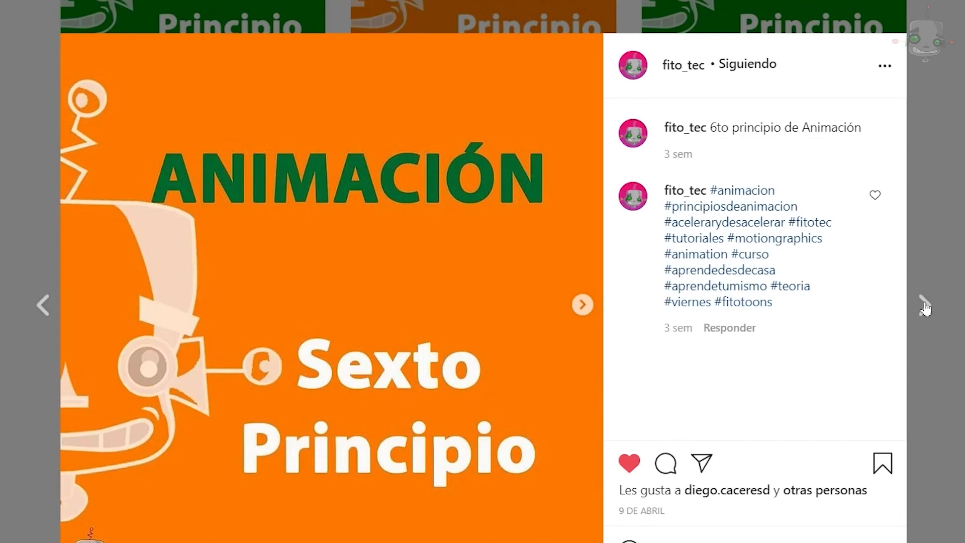
{"action": "left_click", "coordinate": [925, 305]}
{"action": "left_click", "coordinate": [583, 304]}
{"action": "left_click", "coordinate": [583, 304]}
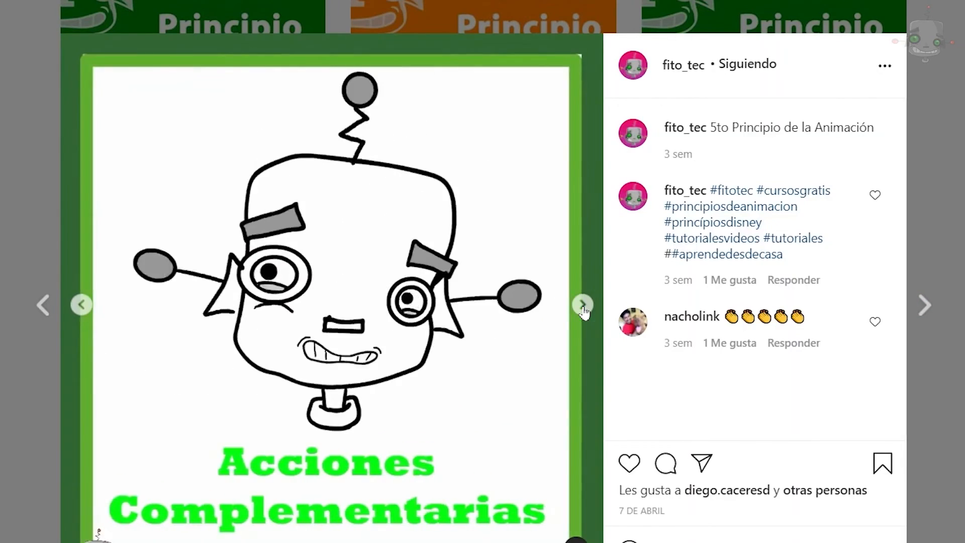
{"action": "left_click", "coordinate": [583, 306]}
{"action": "left_click", "coordinate": [583, 305]}
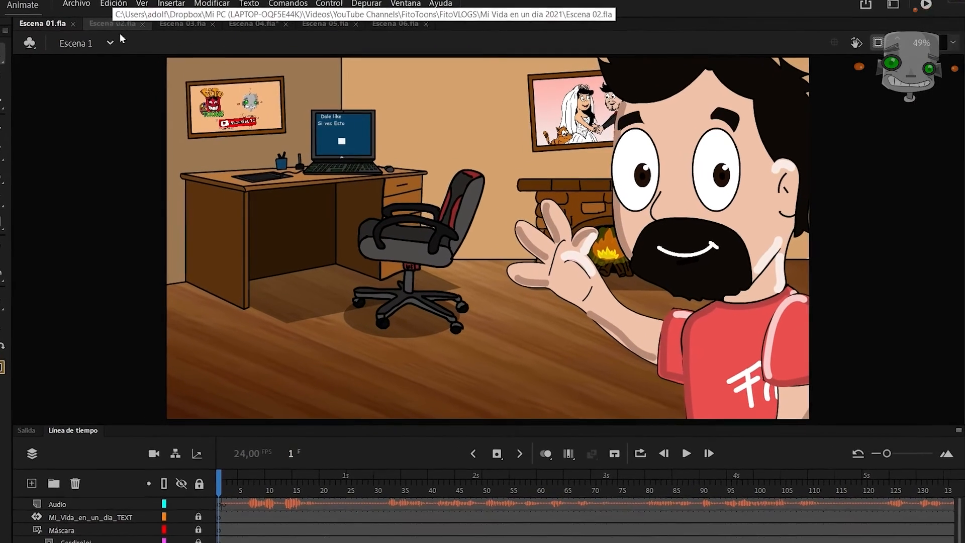
Look through the open Animate scene files from Escena 01.fla to Escena 06.fla.
{"action": "left_click_drag", "start_coordinate": [215, 514], "coordinate": [190, 503]}
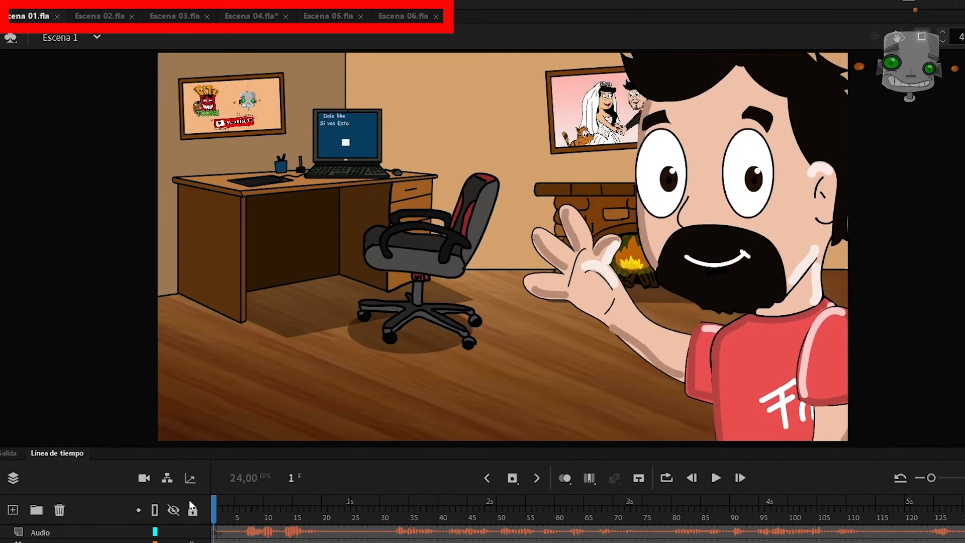
{"action": "left_click", "coordinate": [116, 17]}
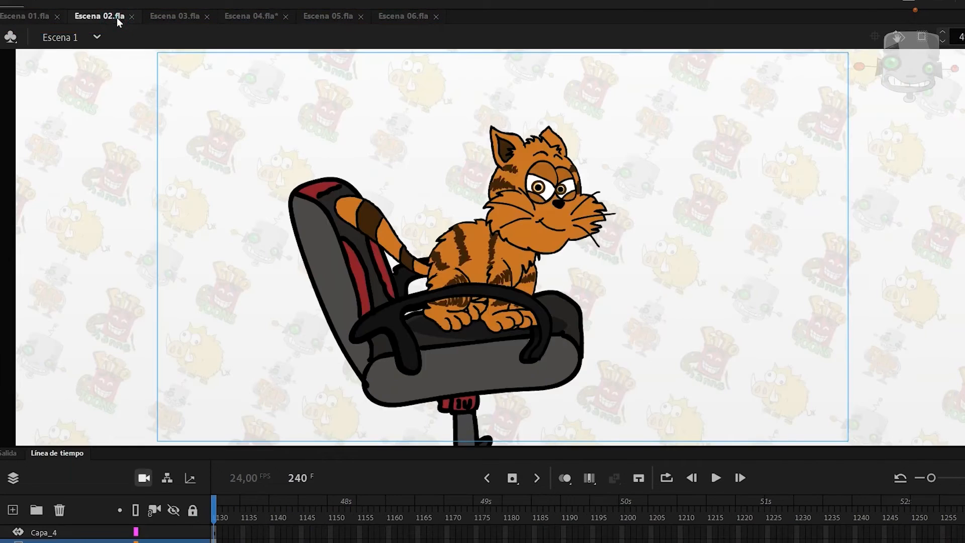
{"action": "left_click", "coordinate": [168, 17]}
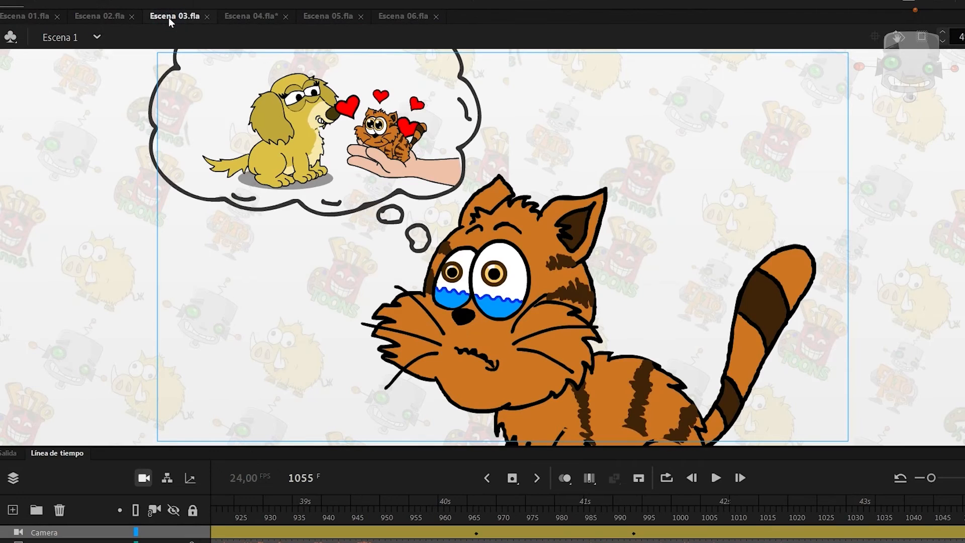
{"action": "left_click", "coordinate": [249, 19]}
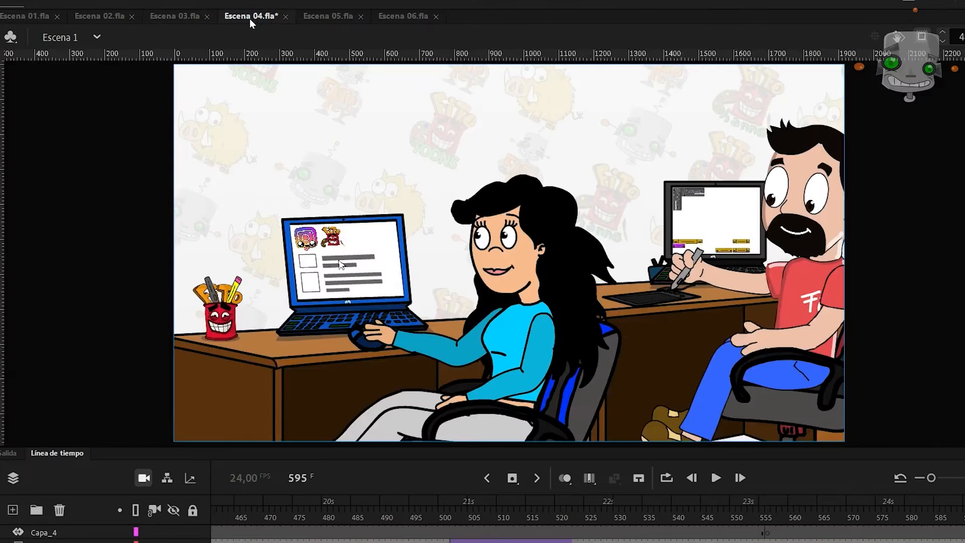
{"action": "left_click", "coordinate": [315, 18]}
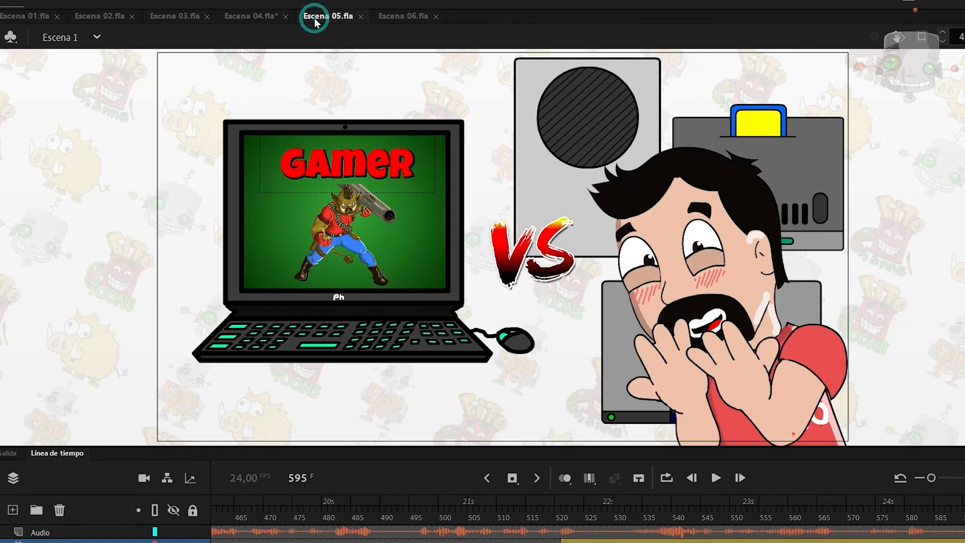
{"action": "left_click", "coordinate": [411, 23]}
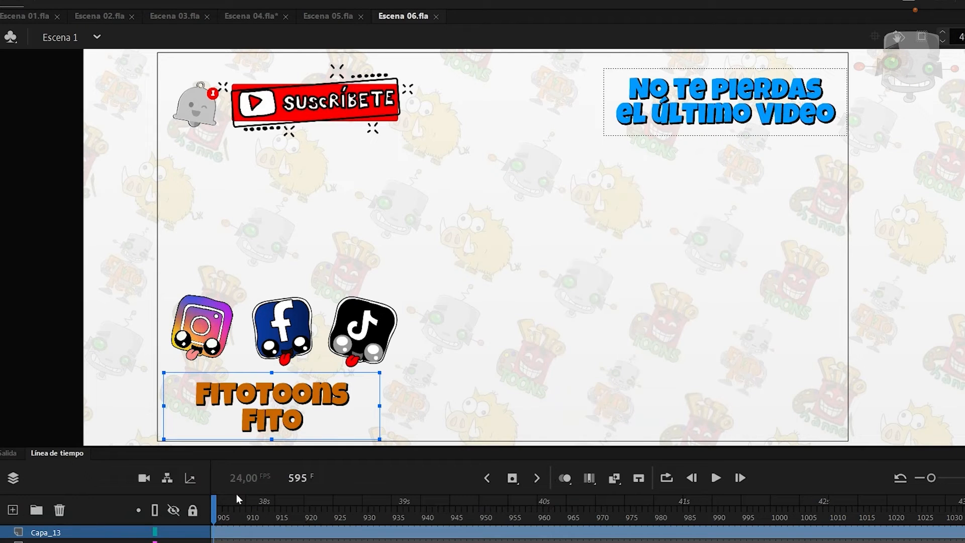
Launch Adobe Media Encoder 2020.
{"action": "key", "text": "super"}
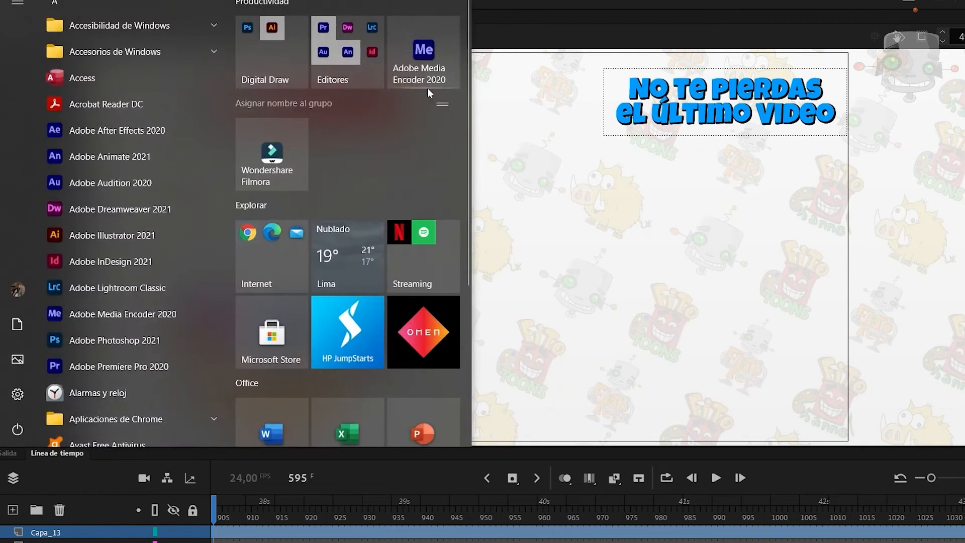
{"action": "left_click", "coordinate": [433, 85]}
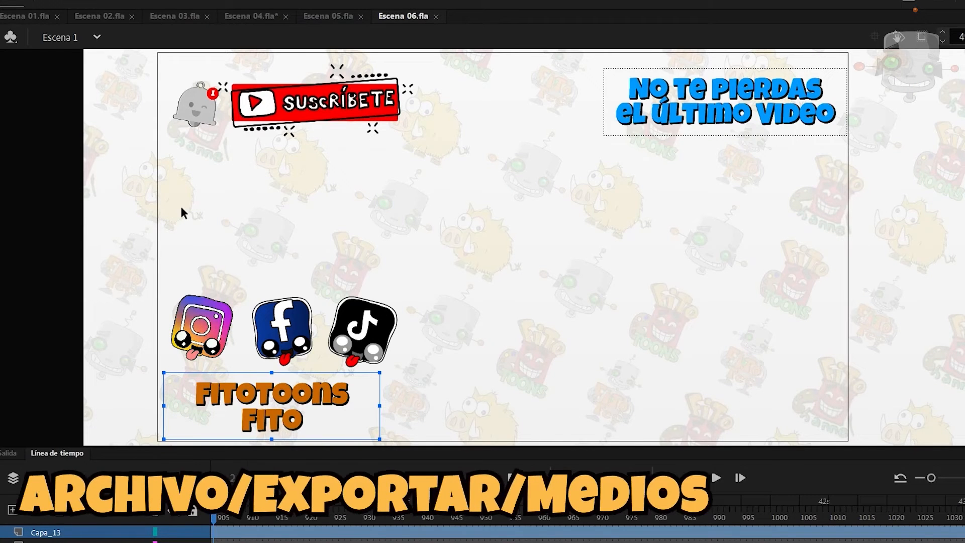
Export the whole Escena 06 movie as an H.264 video at 1920 × 1080 px with the Default (AME) preset.
{"action": "left_click", "coordinate": [65, 3]}
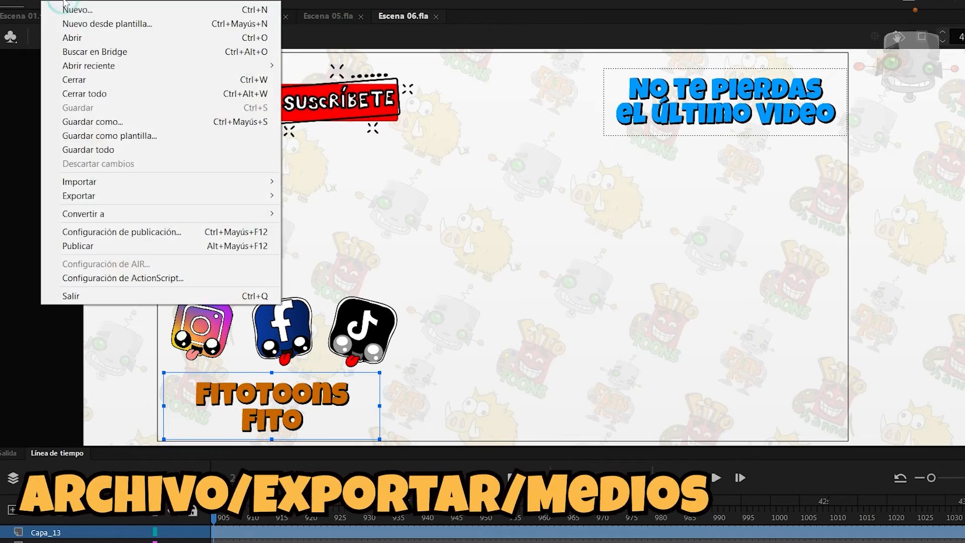
{"action": "mouse_move", "coordinate": [226, 197]}
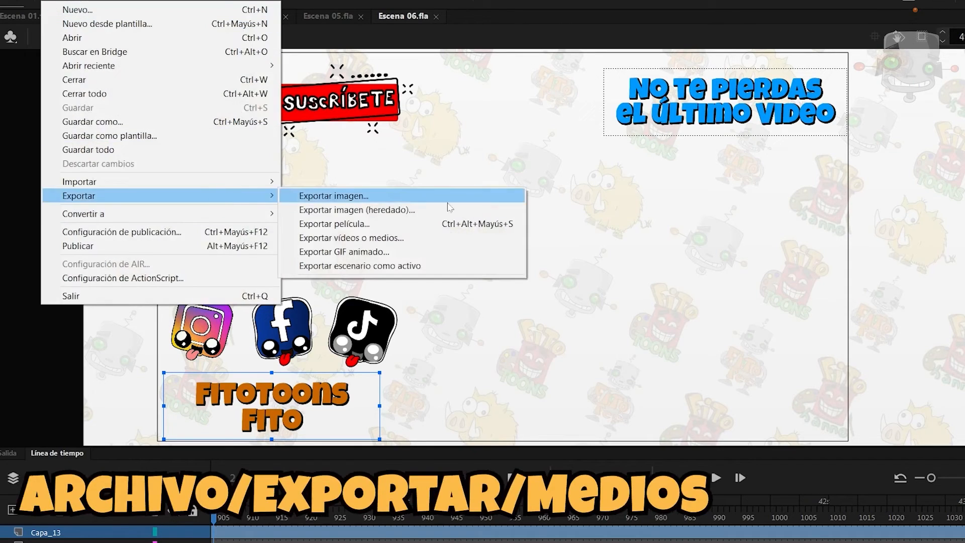
{"action": "left_click", "coordinate": [455, 236]}
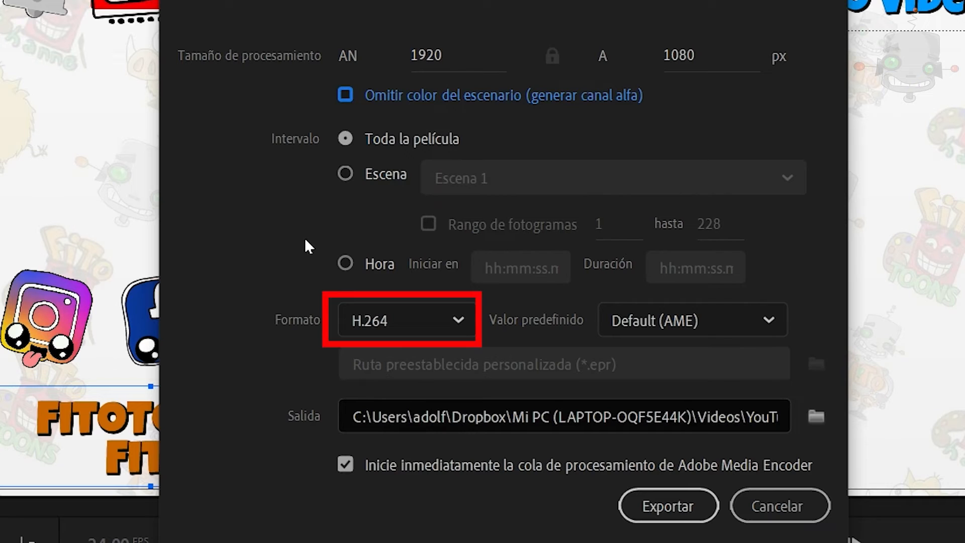
{"action": "left_click", "coordinate": [458, 319]}
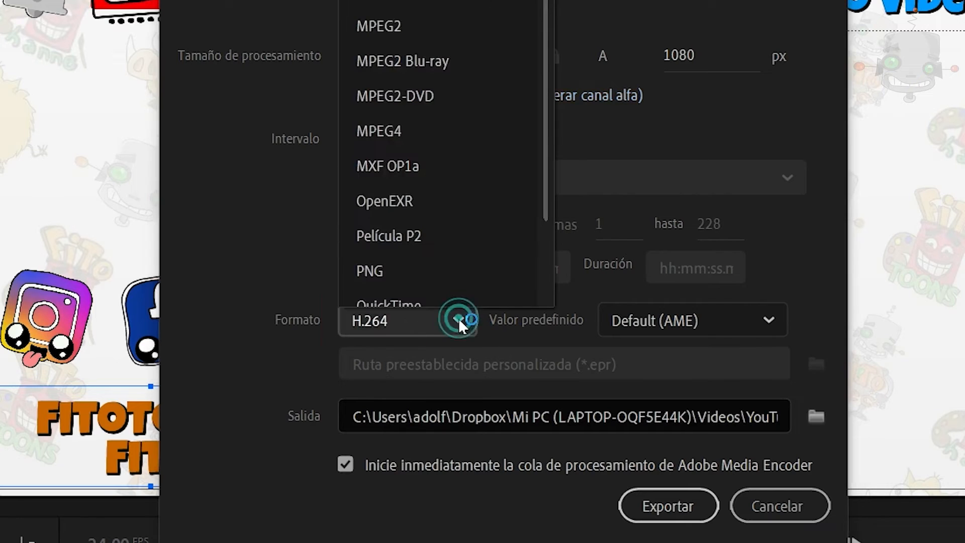
{"action": "left_click", "coordinate": [459, 322]}
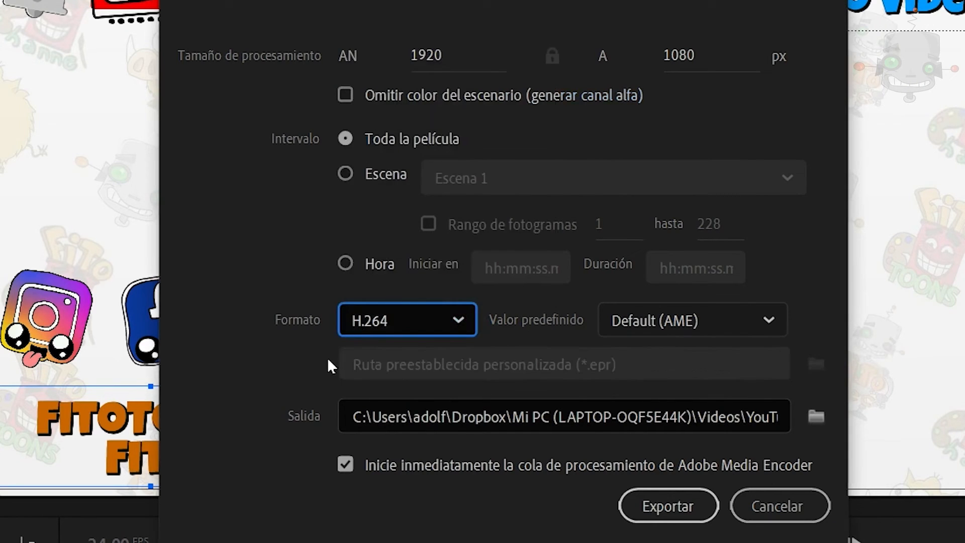
{"action": "left_click", "coordinate": [815, 420]}
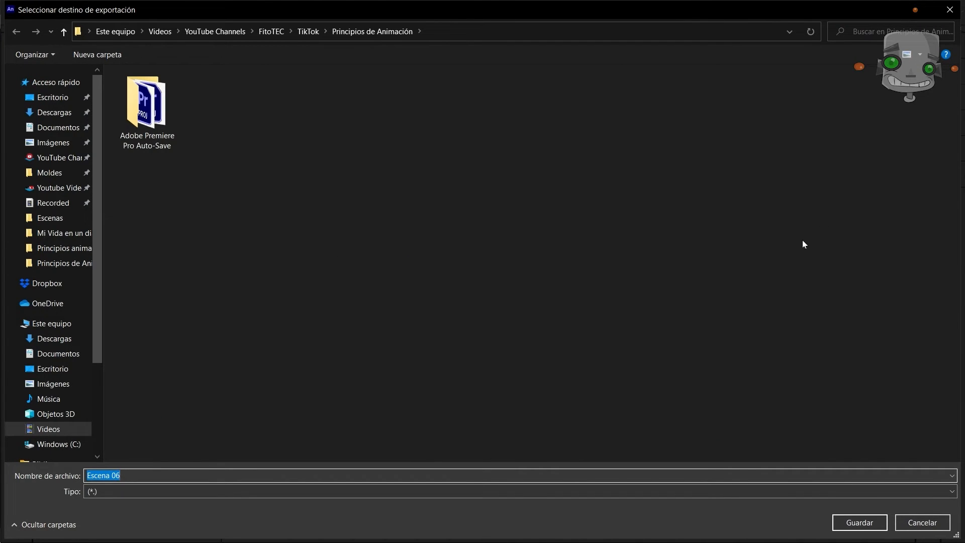
{"action": "left_click", "coordinate": [950, 14]}
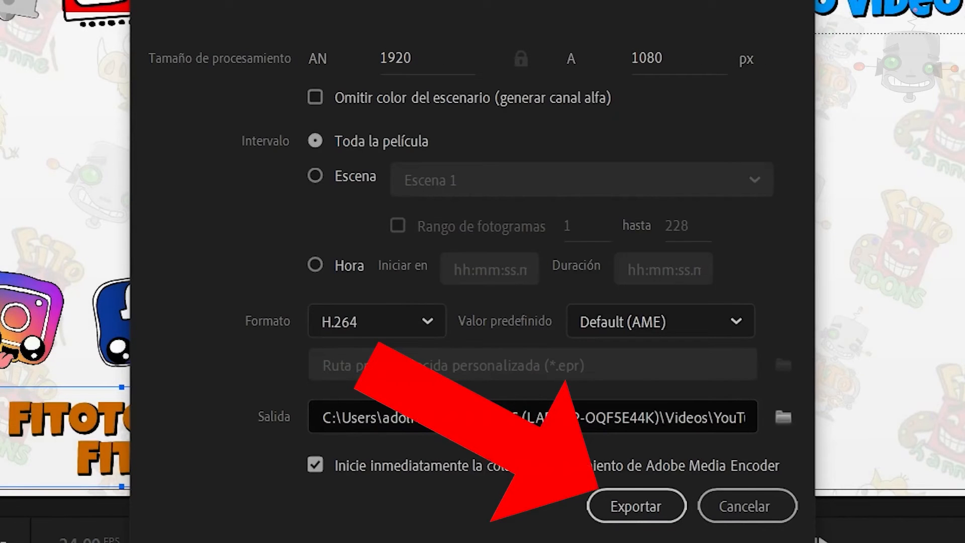
{"action": "left_click", "coordinate": [630, 517]}
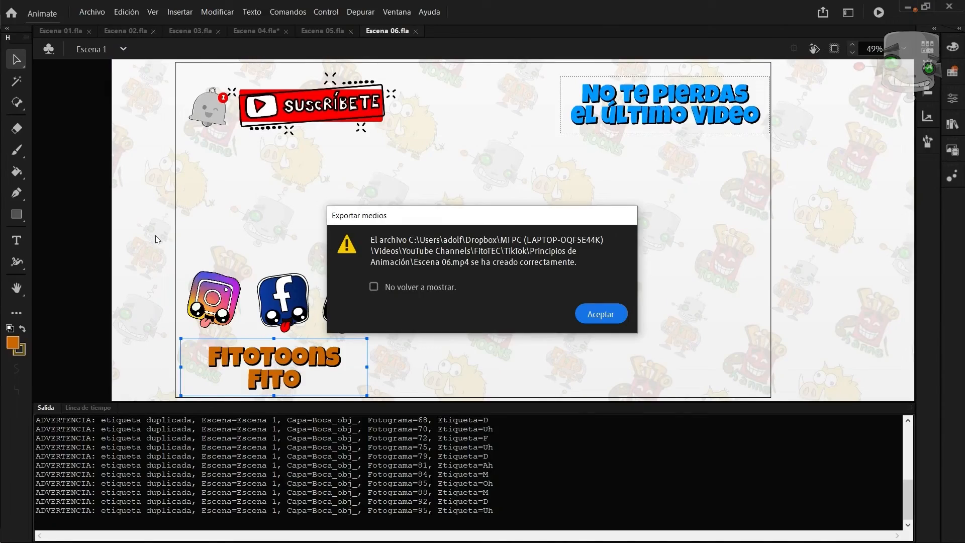
{"action": "left_click", "coordinate": [600, 315]}
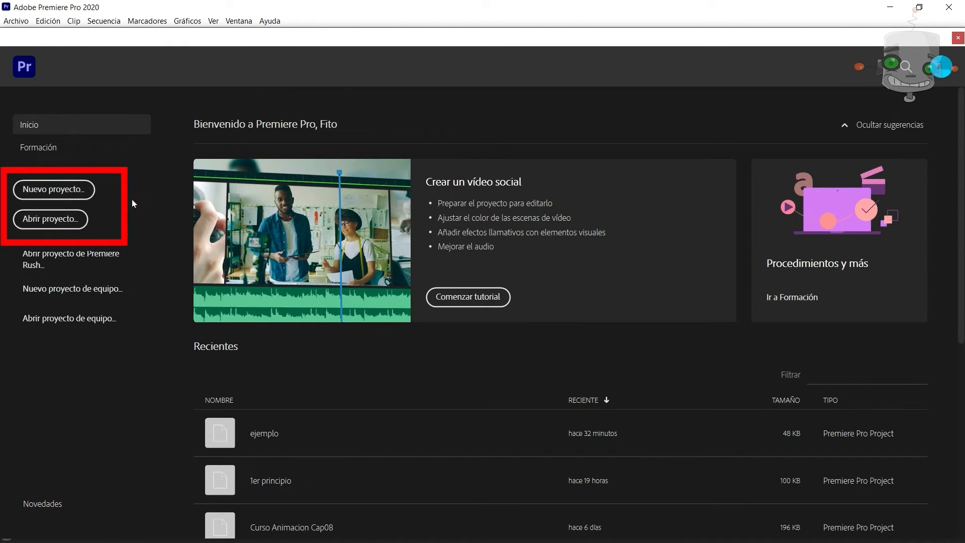
Switch to Premiere Pro and start a new project named "Proyecto Un dí en mi Día", located in the Cap09 folder.
{"action": "scroll", "coordinate": [556, 400], "scroll_direction": "down", "scroll_amount": 5}
{"action": "scroll", "coordinate": [601, 435], "scroll_direction": "up", "scroll_amount": 5}
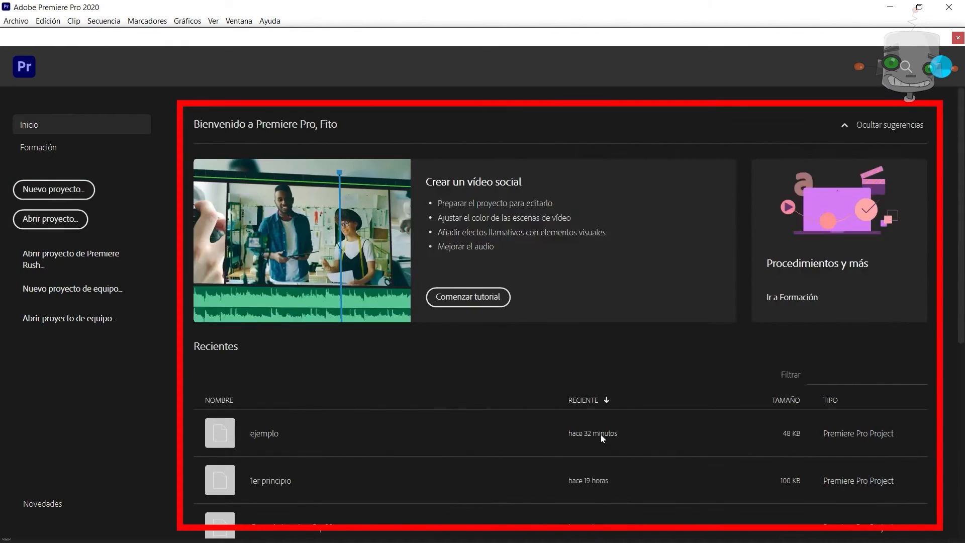
{"action": "left_click", "coordinate": [83, 196]}
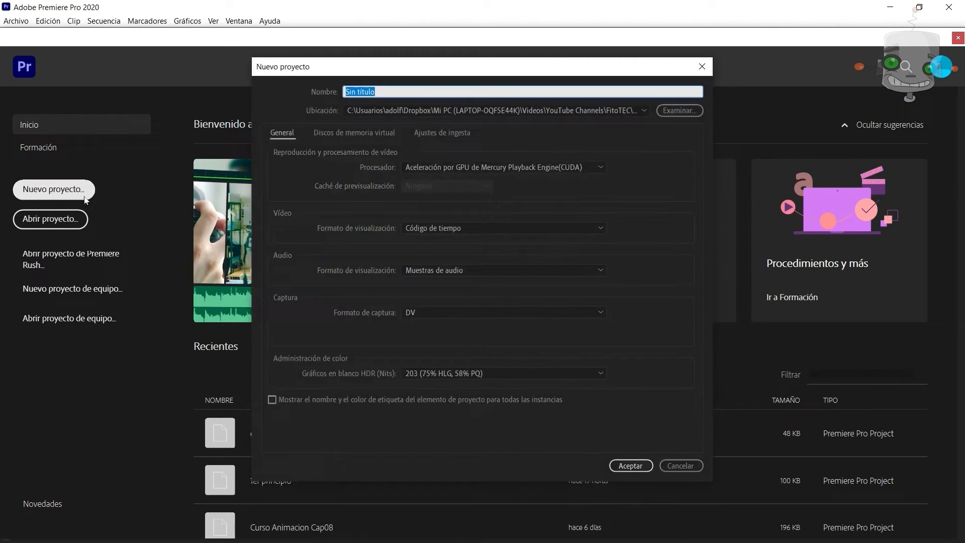
{"action": "type", "text": "Proyecto"}
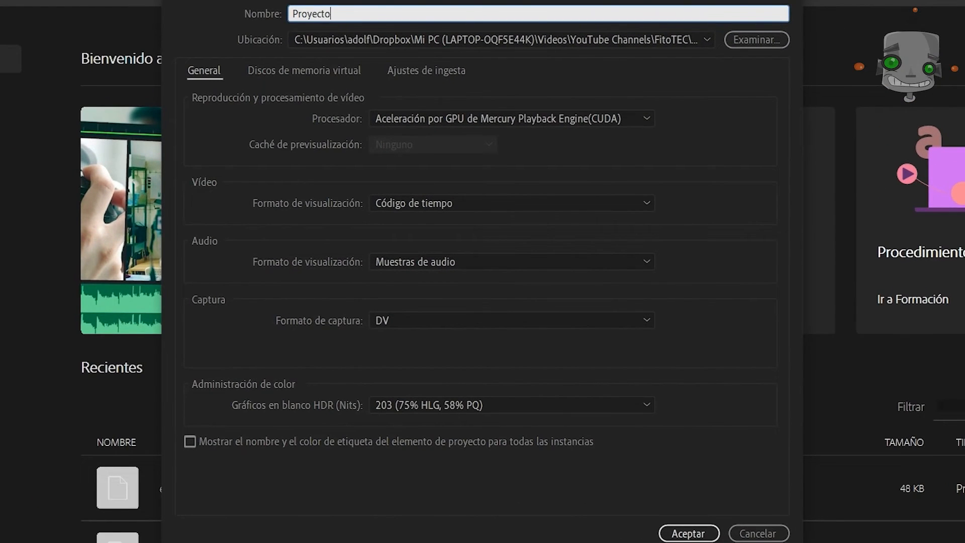
{"action": "type", "text": " Un dí en mi Día"}
{"action": "left_click", "coordinate": [734, 39]}
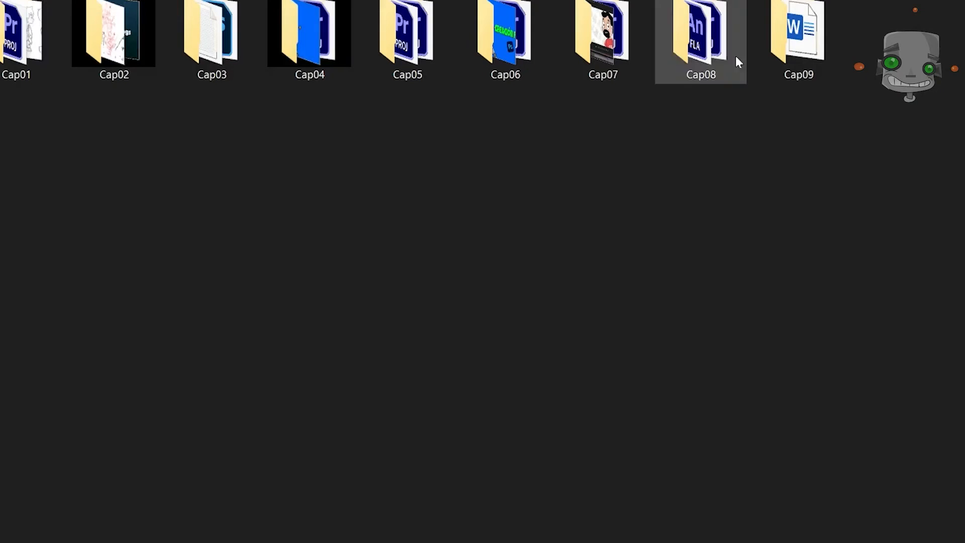
{"action": "double_click", "coordinate": [804, 56]}
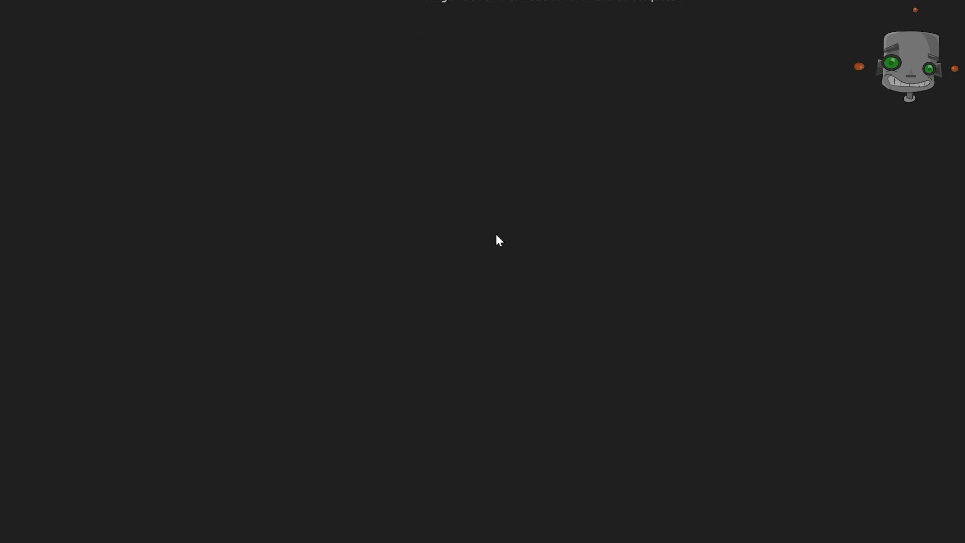
{"action": "key", "text": "Return"}
{"action": "double_click", "coordinate": [434, 17]}
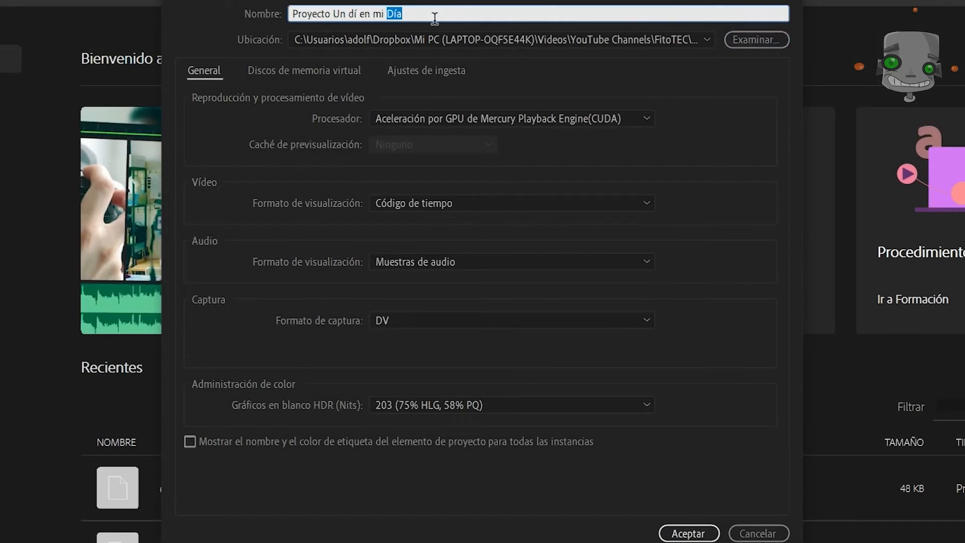
{"action": "left_click", "coordinate": [458, 19]}
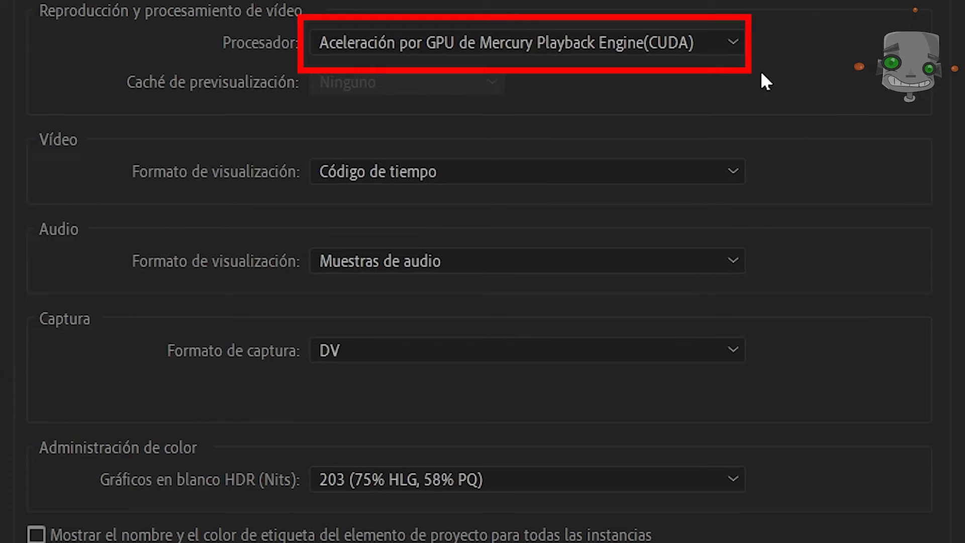
Create the project with the Mercury Playback Engine GPU acceleration (CUDA) renderer and switch to the Edición workspace.
{"action": "left_click", "coordinate": [742, 44]}
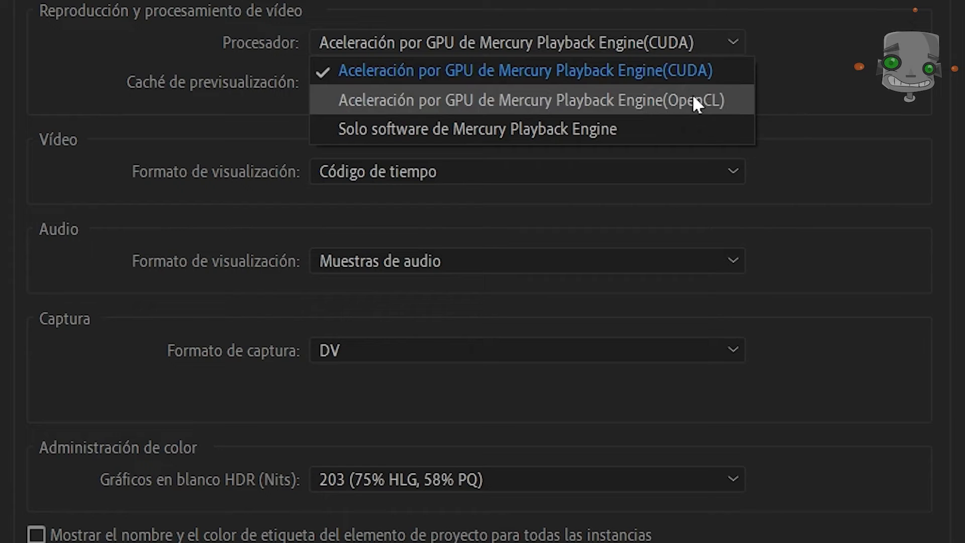
{"action": "left_click", "coordinate": [696, 73]}
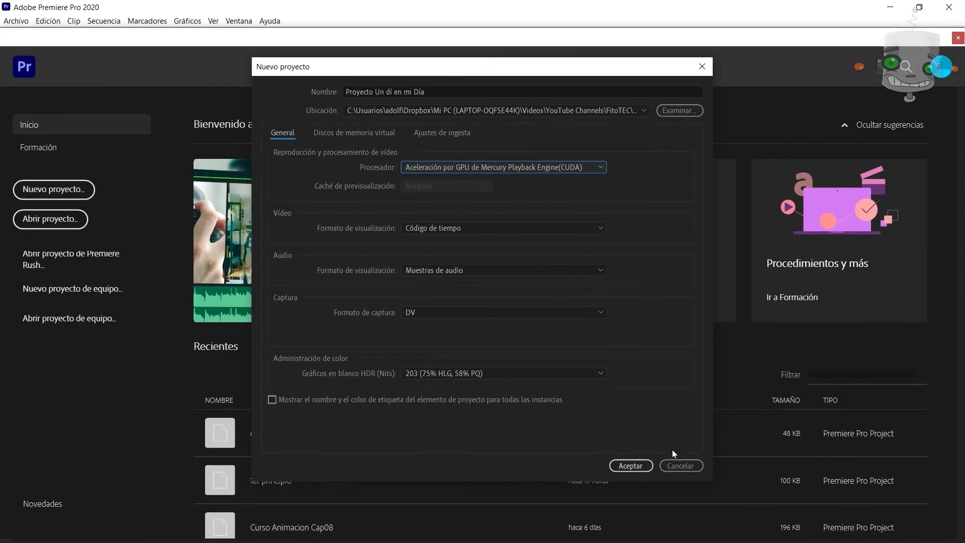
{"action": "left_click", "coordinate": [644, 467]}
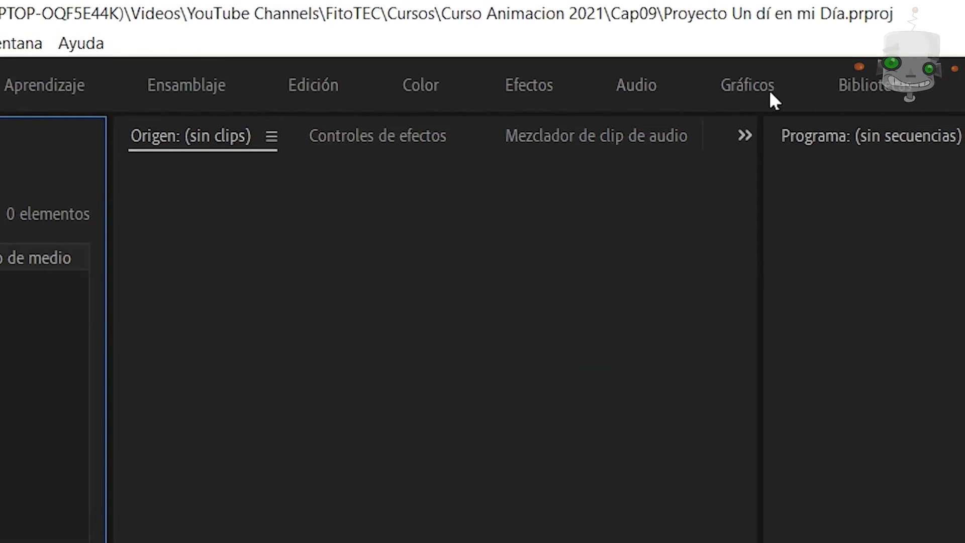
{"action": "left_click", "coordinate": [328, 88]}
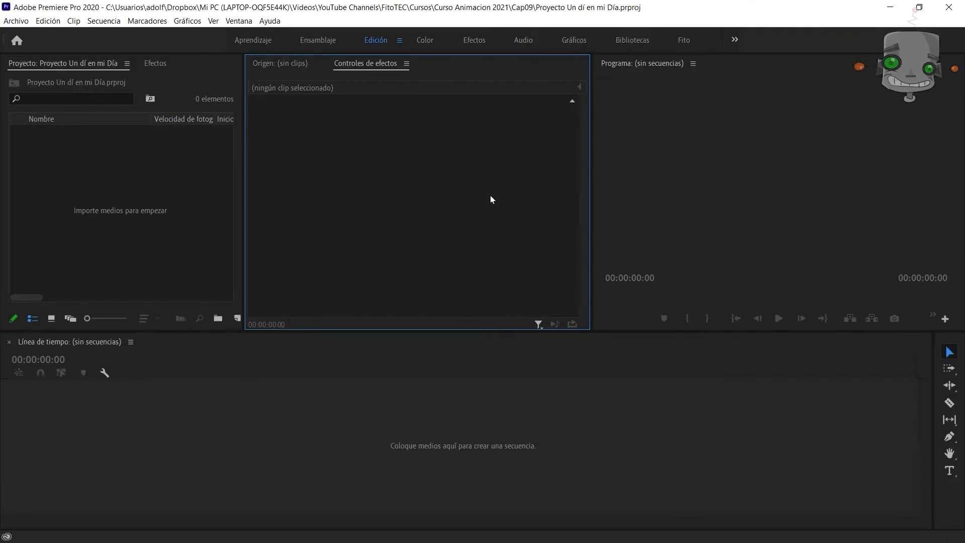
Create two bins in the project, named Audio and Música.
{"action": "left_click", "coordinate": [75, 171]}
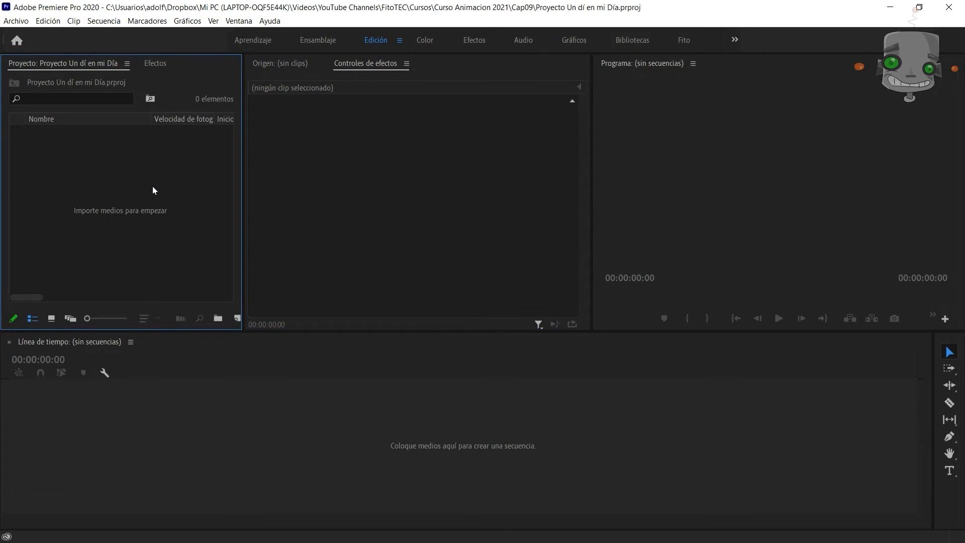
{"action": "left_click", "coordinate": [411, 505]}
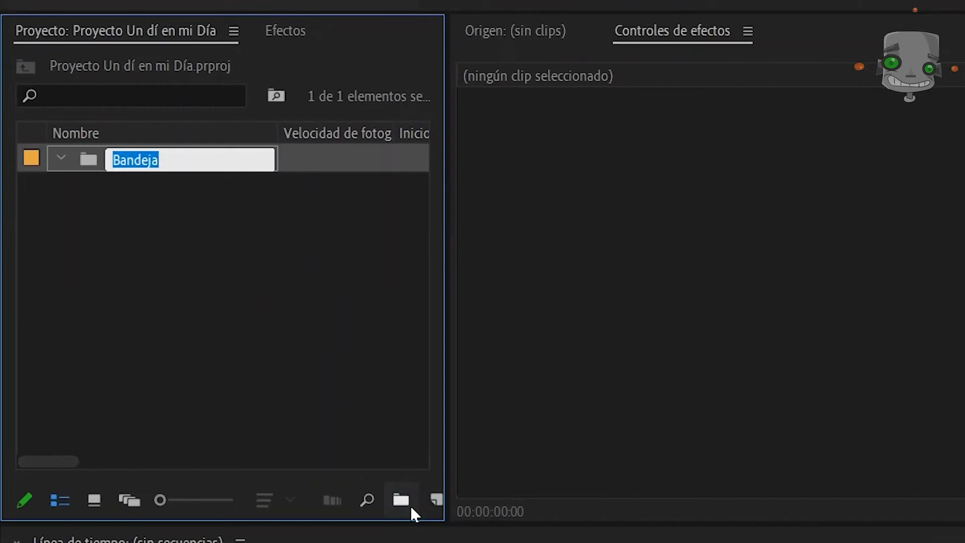
{"action": "type", "text": "Audio"}
{"action": "key", "text": "Tab"}
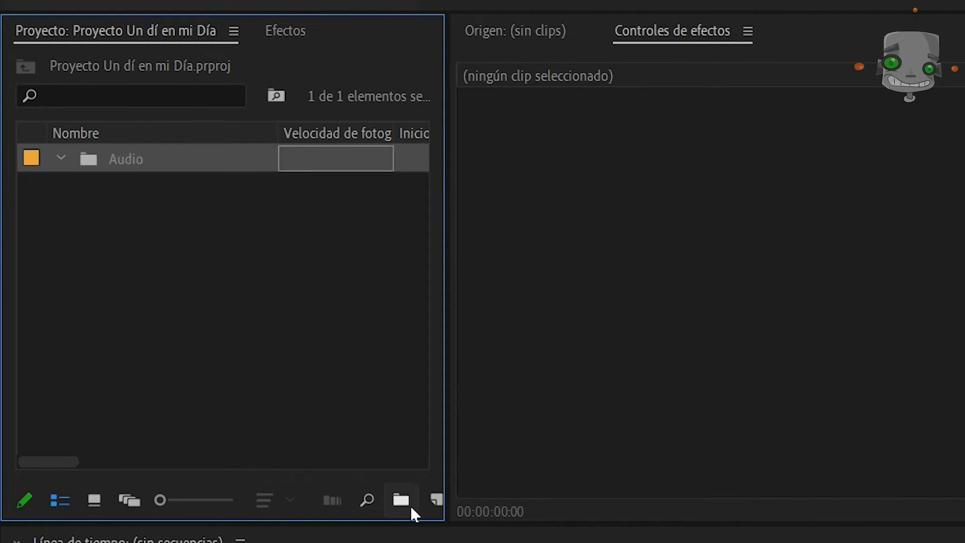
{"action": "left_click", "coordinate": [315, 405]}
{"action": "left_click", "coordinate": [401, 500]}
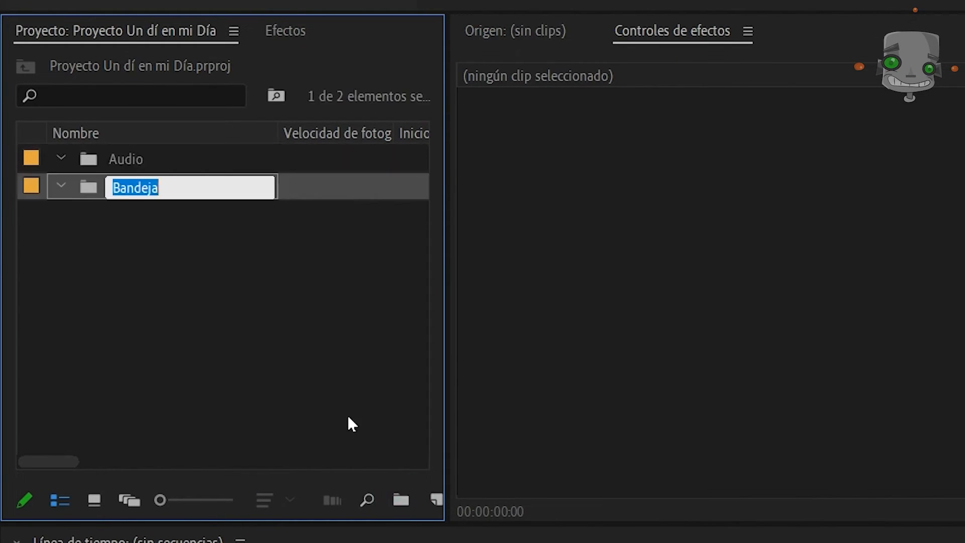
{"action": "type", "text": "Música"}
{"action": "key", "text": "BackSpace"}
{"action": "key", "text": "BackSpace"}
{"action": "key", "text": "BackSpace"}
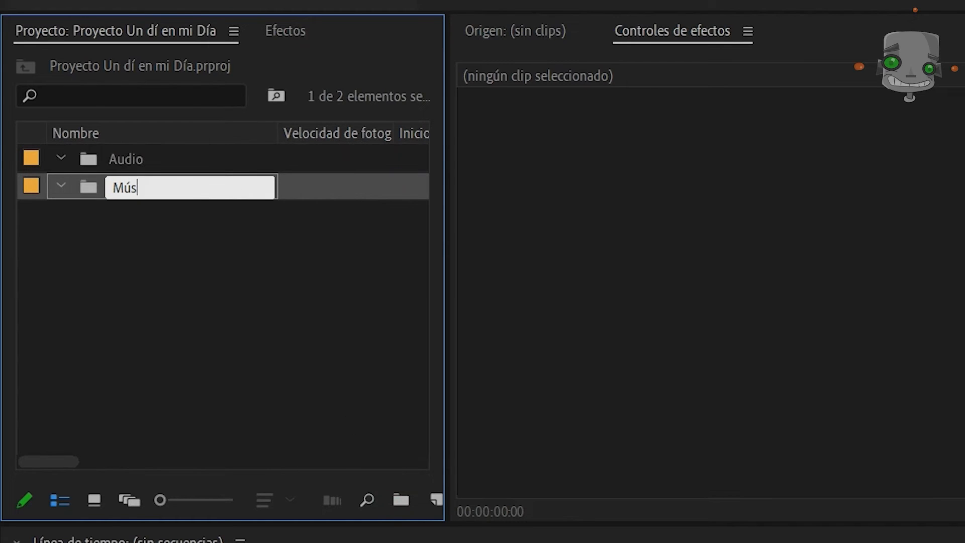
{"action": "type", "text": "ica"}
{"action": "key", "text": "Tab"}
Add two more bins to the project, named Videos and Footage.
{"action": "left_click", "coordinate": [348, 417]}
{"action": "left_click", "coordinate": [401, 500]}
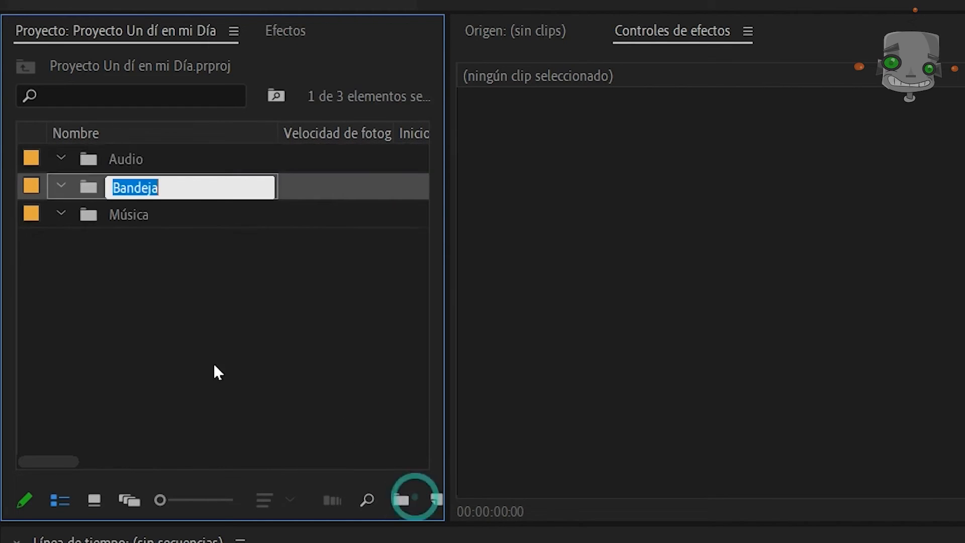
{"action": "type", "text": "Videos"}
{"action": "left_click", "coordinate": [231, 337]}
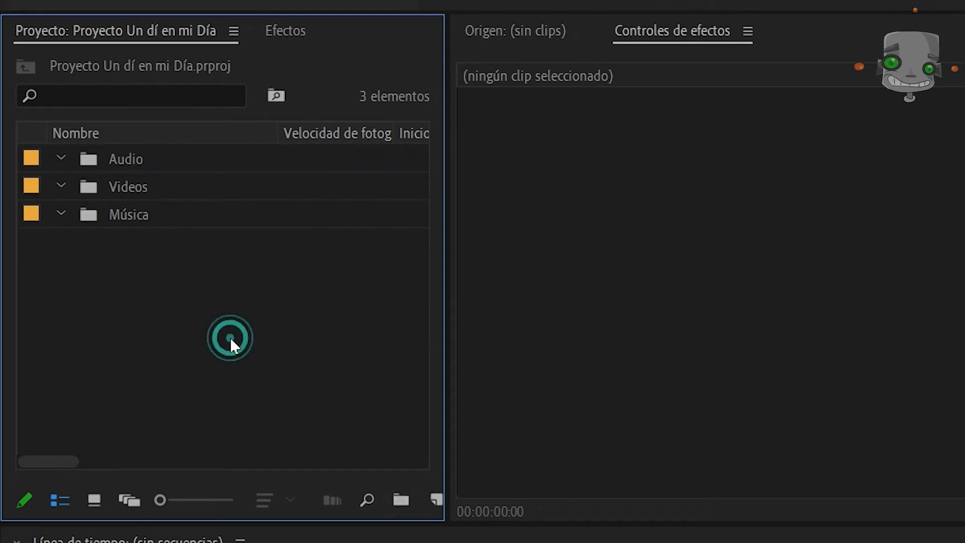
{"action": "left_click", "coordinate": [401, 500]}
{"action": "type", "text": "Footage"}
{"action": "key", "text": "Return"}
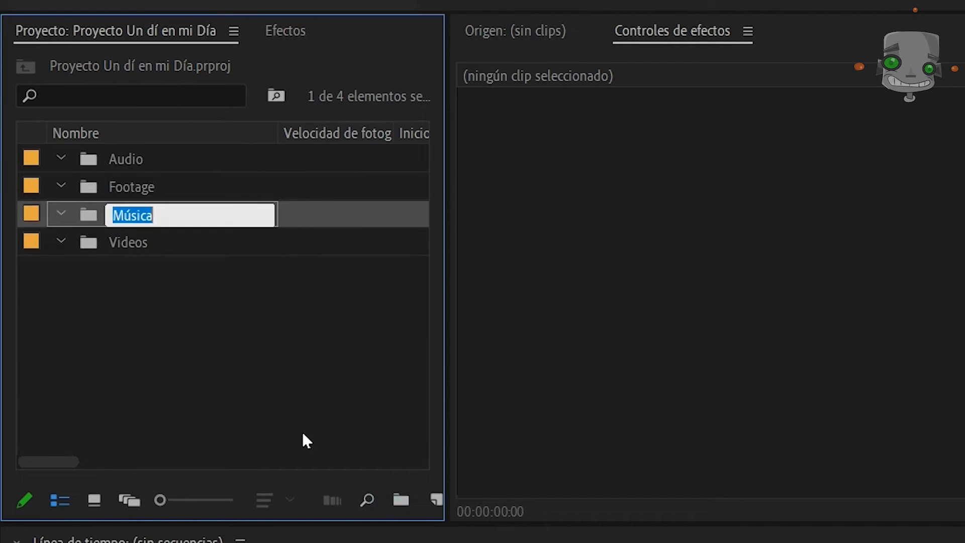
{"action": "left_click", "coordinate": [304, 434]}
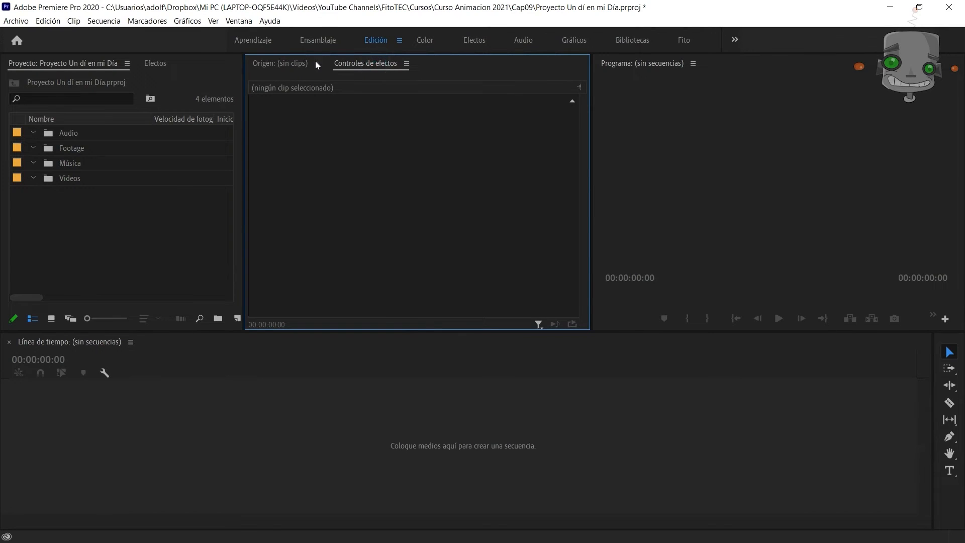
Show the Source monitor and look over the empty Program monitor and timeline.
{"action": "left_click", "coordinate": [300, 63]}
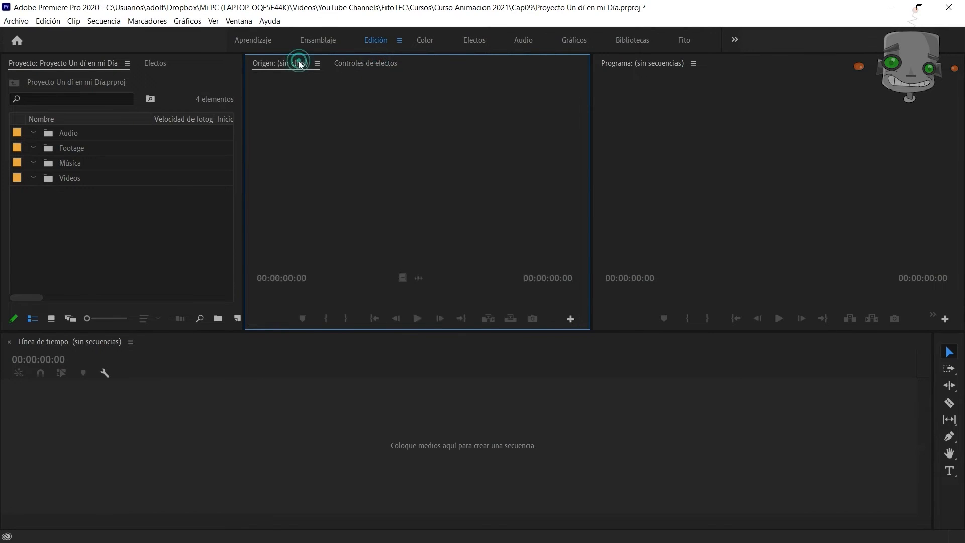
{"action": "left_click", "coordinate": [768, 166]}
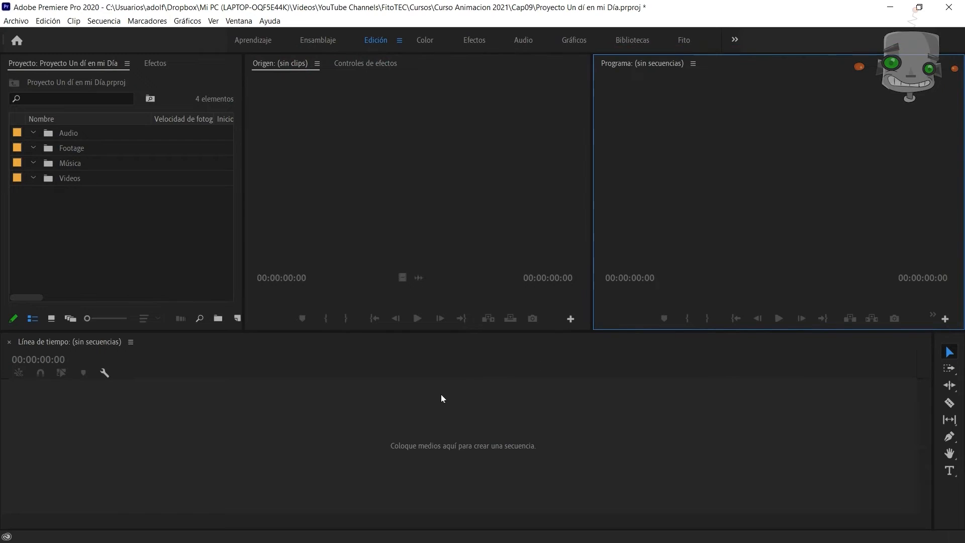
{"action": "left_click", "coordinate": [374, 401]}
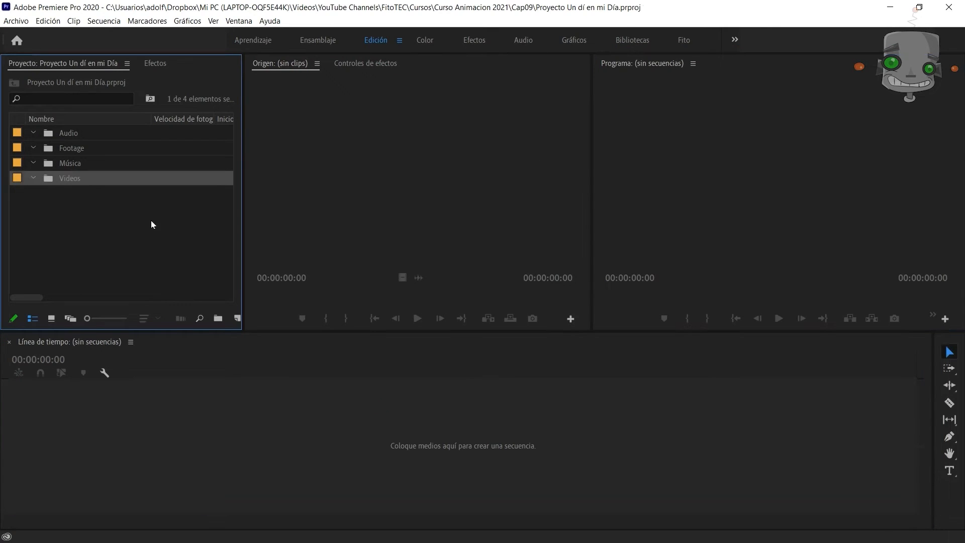
Import Escena 01.mp4 through Escena 06.mp4 and Intro.mp4 from the Escenas folder into the Videos bin.
{"action": "left_click", "coordinate": [151, 221]}
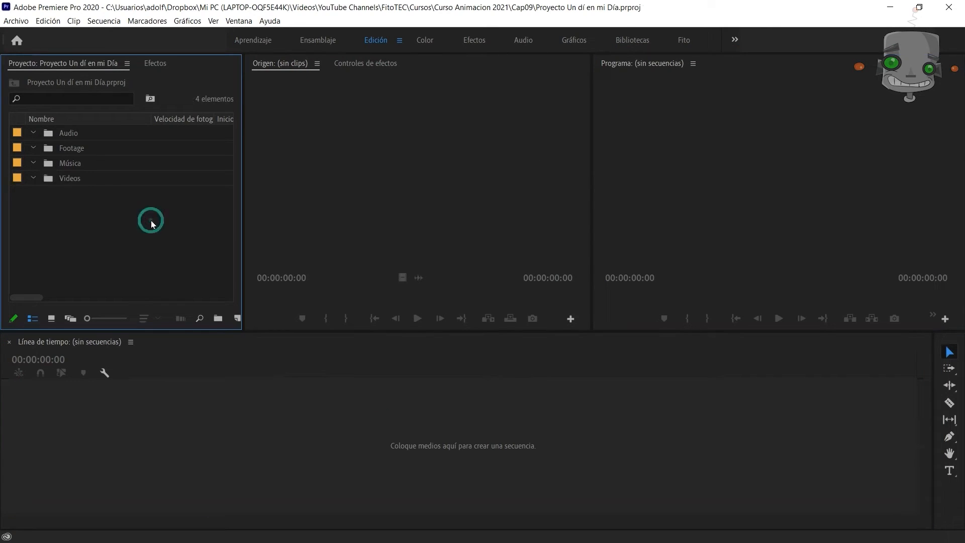
{"action": "left_click", "coordinate": [67, 179]}
{"action": "key", "text": "ctrl+i"}
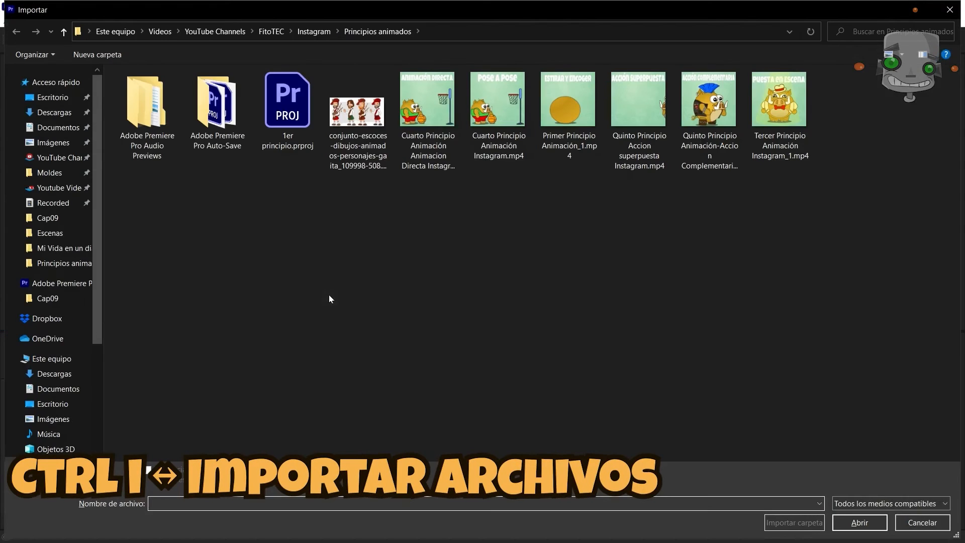
{"action": "left_click", "coordinate": [56, 248]}
{"action": "left_click", "coordinate": [53, 235]}
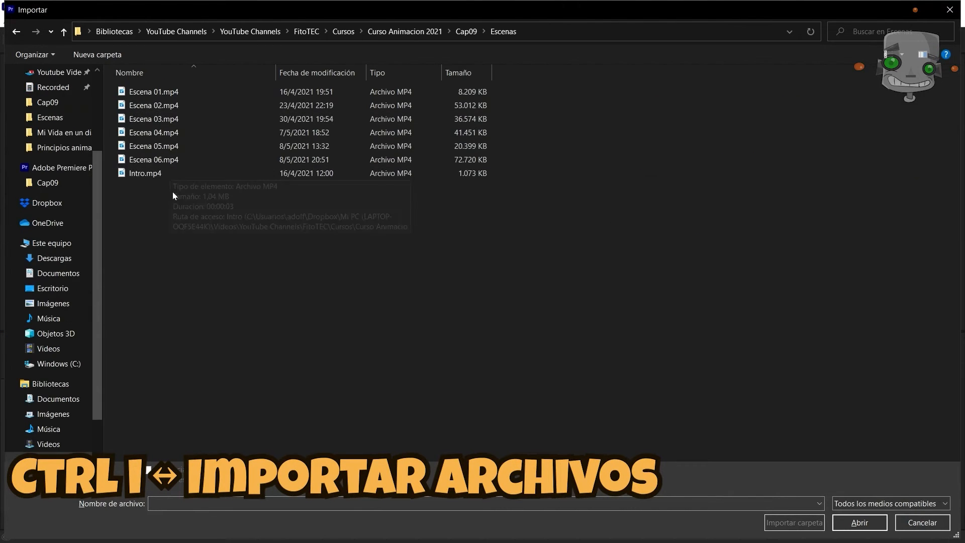
{"action": "left_click_drag", "start_coordinate": [173, 192], "coordinate": [151, 88]}
{"action": "key", "text": "Return"}
{"action": "left_click", "coordinate": [208, 296]}
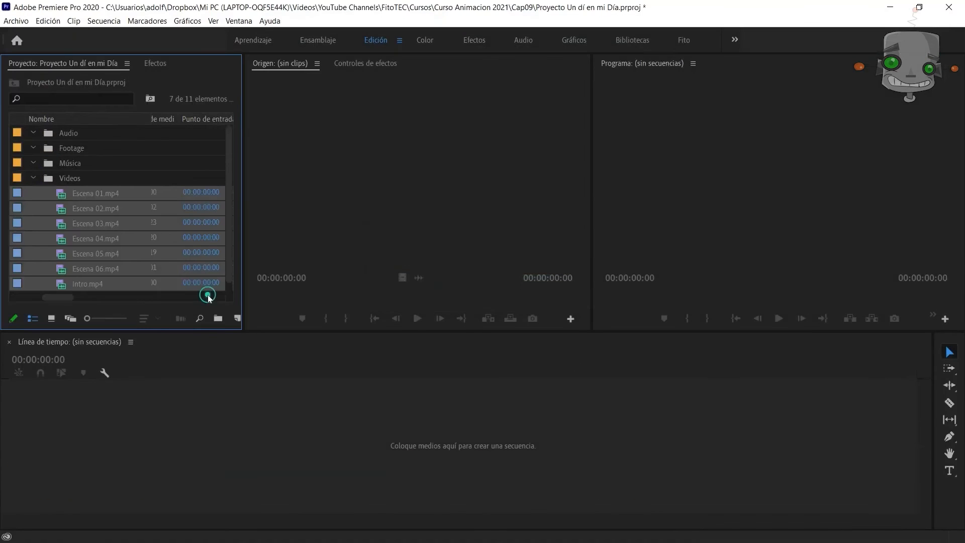
Import the folder Sonidos Transiciones Pack 1 into the Música bin and collapse the imported folder.
{"action": "left_click", "coordinate": [32, 177]}
{"action": "left_click", "coordinate": [68, 164]}
{"action": "key", "text": "ctrl+i"}
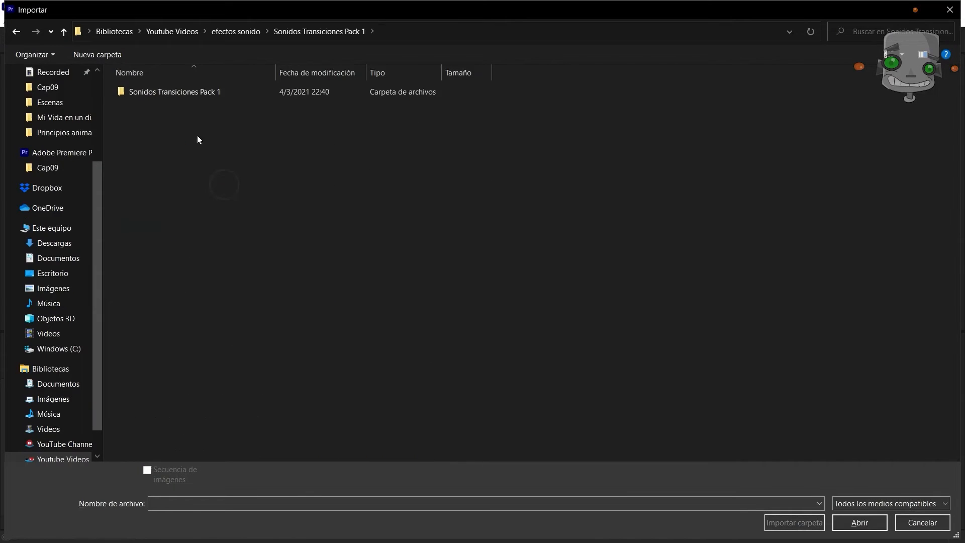
{"action": "left_click", "coordinate": [794, 522]}
{"action": "left_click", "coordinate": [46, 178]}
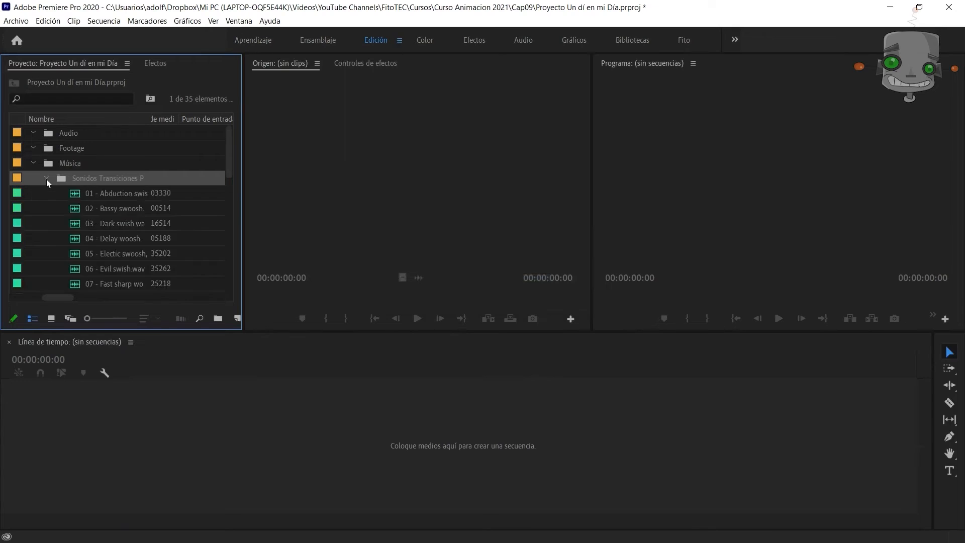
{"action": "left_click", "coordinate": [46, 178]}
{"action": "left_click", "coordinate": [102, 225]}
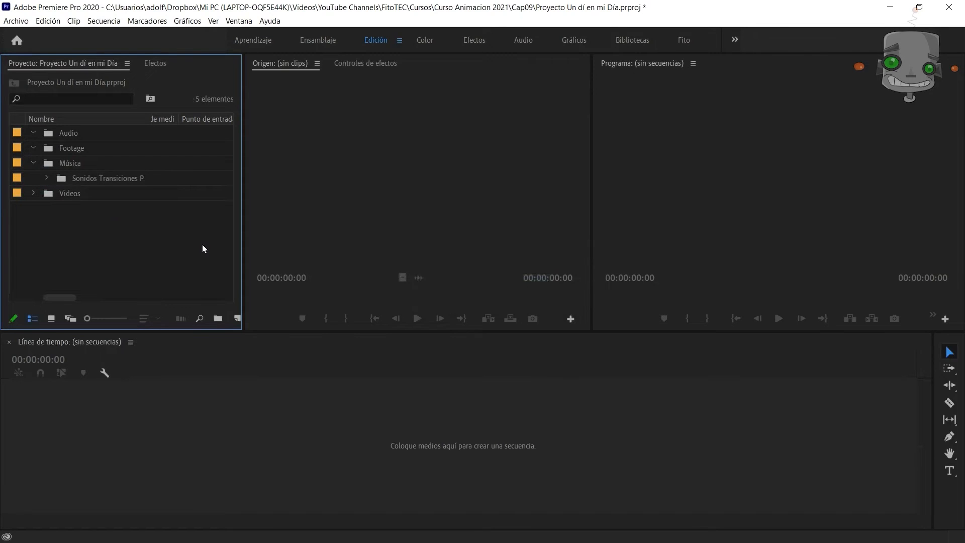
Create a sequence from Intro.mp4 and add the clips Escena 01 through Escena 06 to its timeline.
{"action": "key", "text": "a"}
{"action": "left_click", "coordinate": [34, 193]}
{"action": "scroll", "coordinate": [104, 216], "scroll_direction": "down", "scroll_amount": 1}
{"action": "left_click_drag", "start_coordinate": [92, 284], "coordinate": [51, 415]}
{"action": "left_click", "coordinate": [110, 192]}
{"action": "left_click", "coordinate": [100, 268], "text": "shift"}
{"action": "left_click_drag", "start_coordinate": [100, 268], "coordinate": [166, 377]}
Arrange the clips back to back with Intro.mp4 ahead of the scenes, and return the playhead to the sequence start.
{"action": "left_click_drag", "start_coordinate": [153, 373], "coordinate": [158, 373]}
{"action": "left_click_drag", "start_coordinate": [115, 198], "coordinate": [302, 439]}
{"action": "left_click_drag", "start_coordinate": [176, 442], "coordinate": [215, 442]}
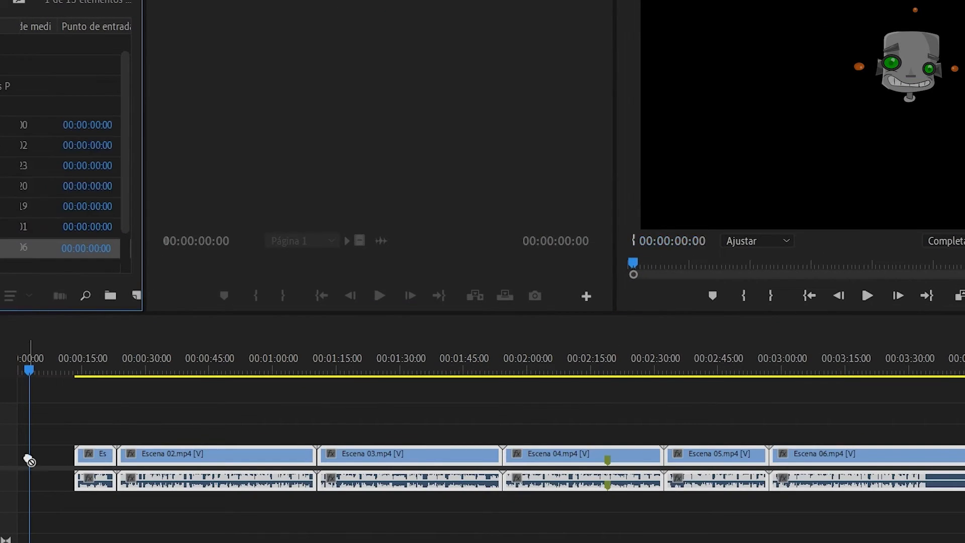
{"action": "left_click_drag", "start_coordinate": [37, 455], "coordinate": [55, 452]}
{"action": "left_click", "coordinate": [68, 424]}
{"action": "left_click_drag", "start_coordinate": [29, 369], "coordinate": [3, 366]}
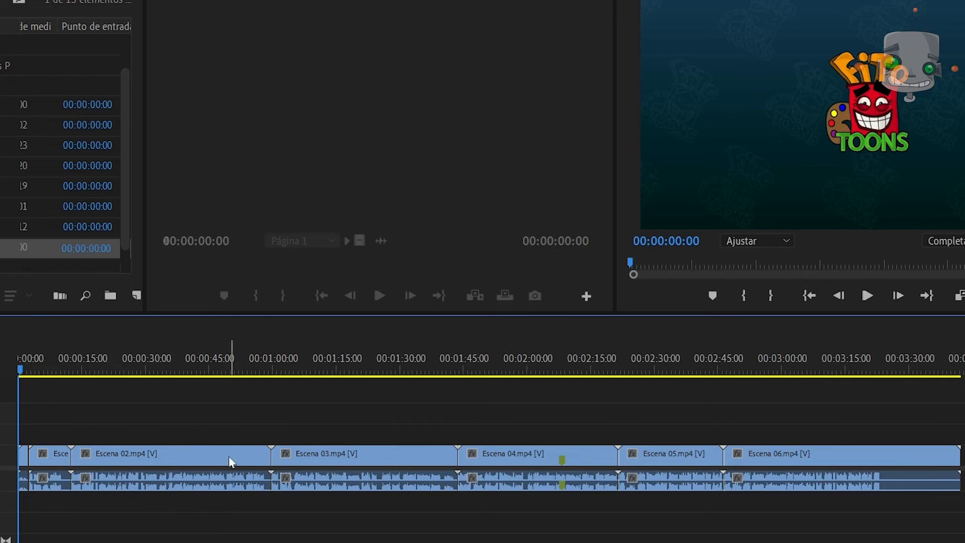
Try selecting individual scene clips on the timeline, starting with Escena 06, and clear the selection.
{"action": "left_click_drag", "start_coordinate": [785, 459], "coordinate": [734, 459]}
{"action": "left_click", "coordinate": [690, 464]}
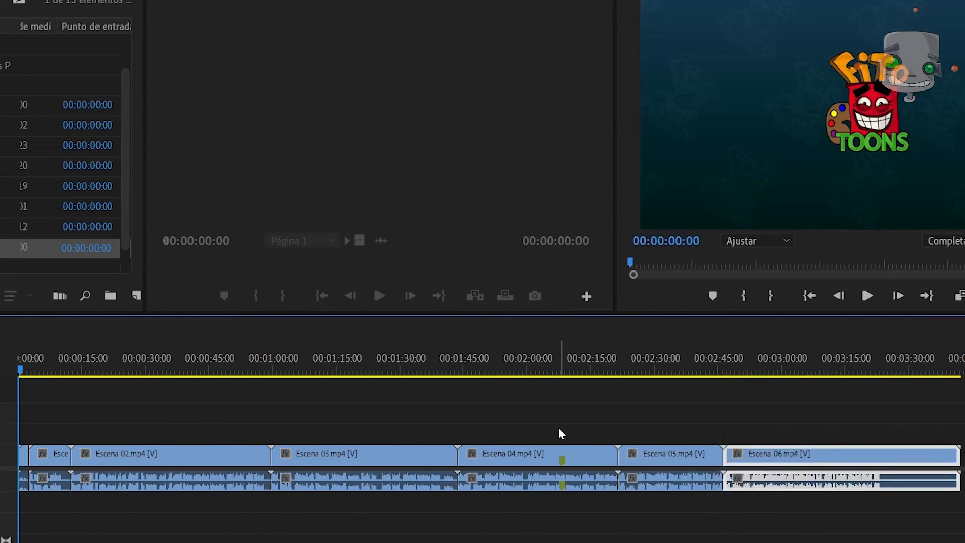
{"action": "left_click", "coordinate": [375, 482]}
{"action": "left_click", "coordinate": [231, 456]}
{"action": "left_click", "coordinate": [210, 424]}
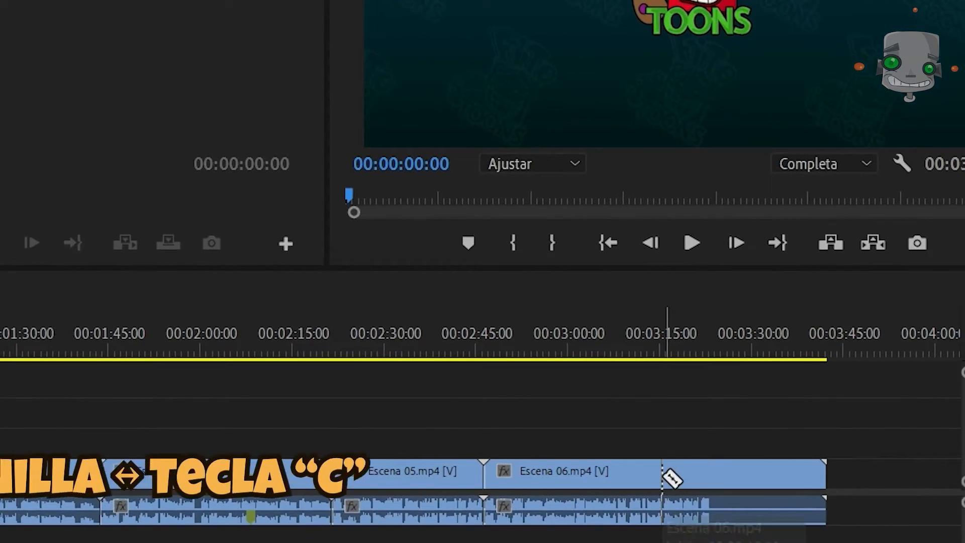
Cut Escena 06 with the Razor tool at about 00:03:15 and 00:03:30, and delete the piece between the cuts.
{"action": "left_click", "coordinate": [663, 475]}
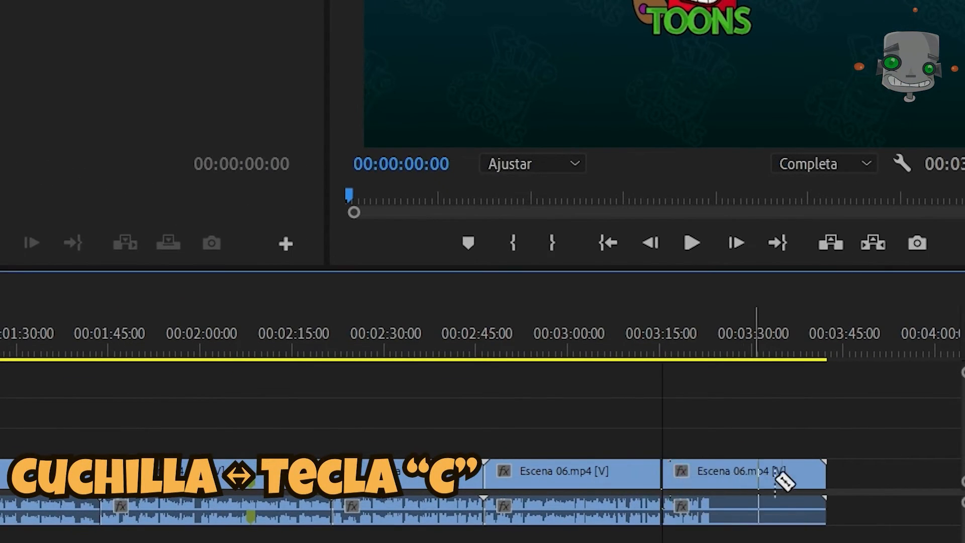
{"action": "left_click", "coordinate": [756, 475]}
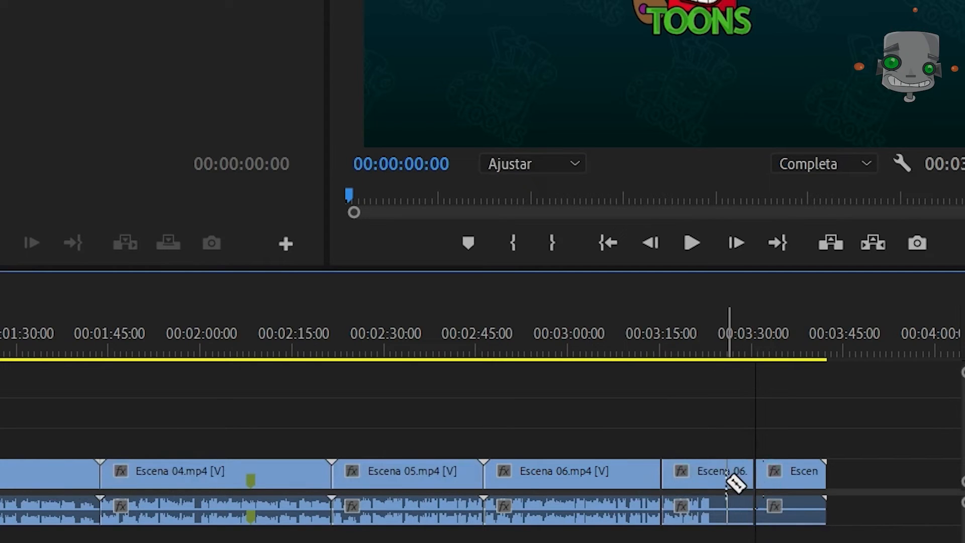
{"action": "key", "text": "v"}
{"action": "left_click", "coordinate": [711, 470]}
{"action": "left_click_drag", "start_coordinate": [717, 477], "coordinate": [901, 473]}
{"action": "key", "text": "Delete"}
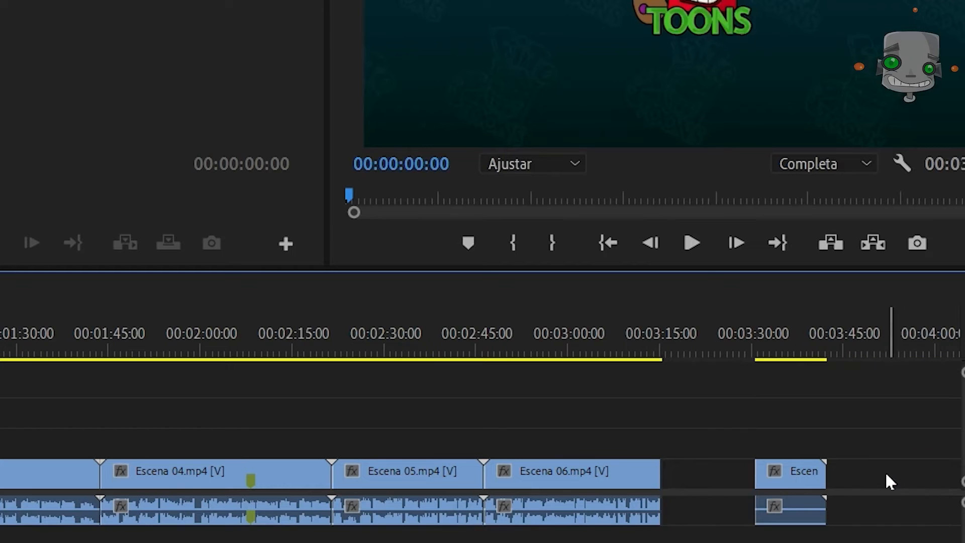
Undo the deletion and move of the middle piece and the second cut in Escena 06.
{"action": "key", "text": "ctrl+z"}
{"action": "key", "text": "ctrl+z"}
{"action": "key", "text": "ctrl+z"}
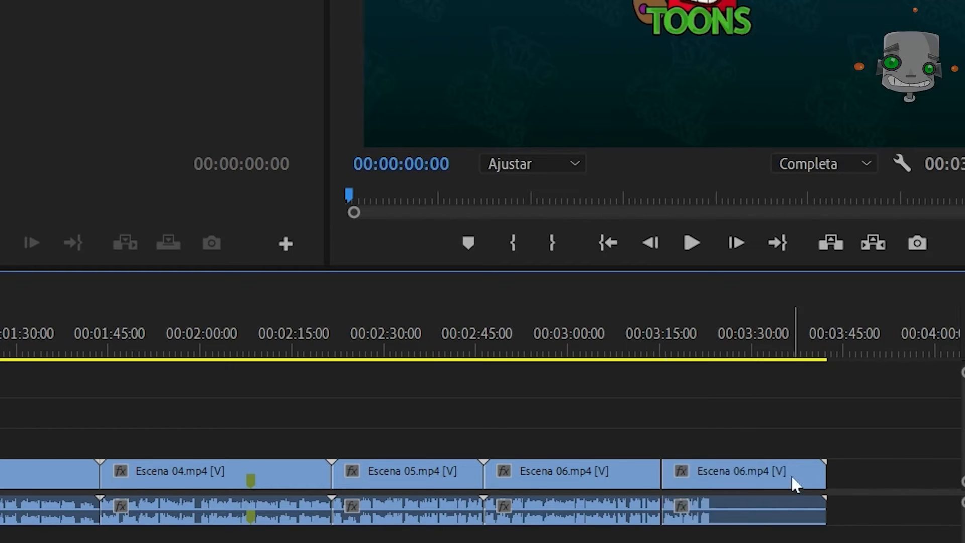
Cut the final part of Escena 06 at about 00:03:25 and spread the resulting pieces apart on the timeline.
{"action": "left_click", "coordinate": [720, 478]}
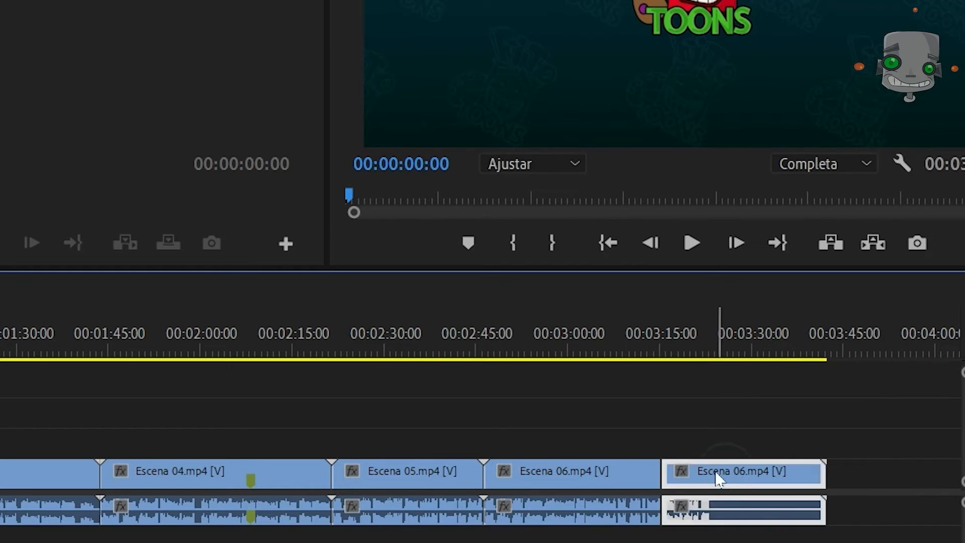
{"action": "key", "text": "c"}
{"action": "left_click", "coordinate": [722, 475]}
{"action": "key", "text": "v"}
{"action": "left_click_drag", "start_coordinate": [766, 480], "coordinate": [839, 481]}
{"action": "left_click_drag", "start_coordinate": [705, 481], "coordinate": [734, 481]}
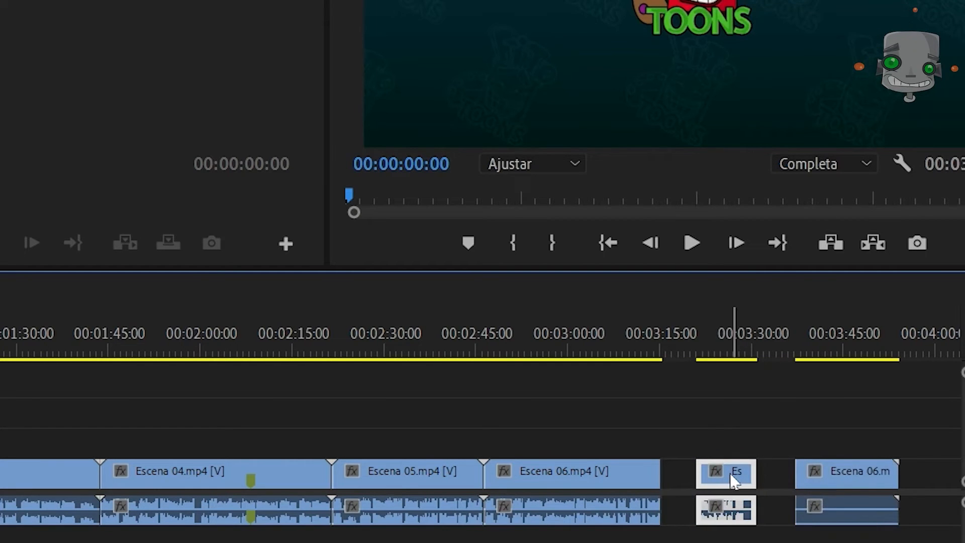
Unlink the short Escena 06 piece, move its video up to track V2 and shift its audio separately on A1.
{"action": "right_click", "coordinate": [734, 480]}
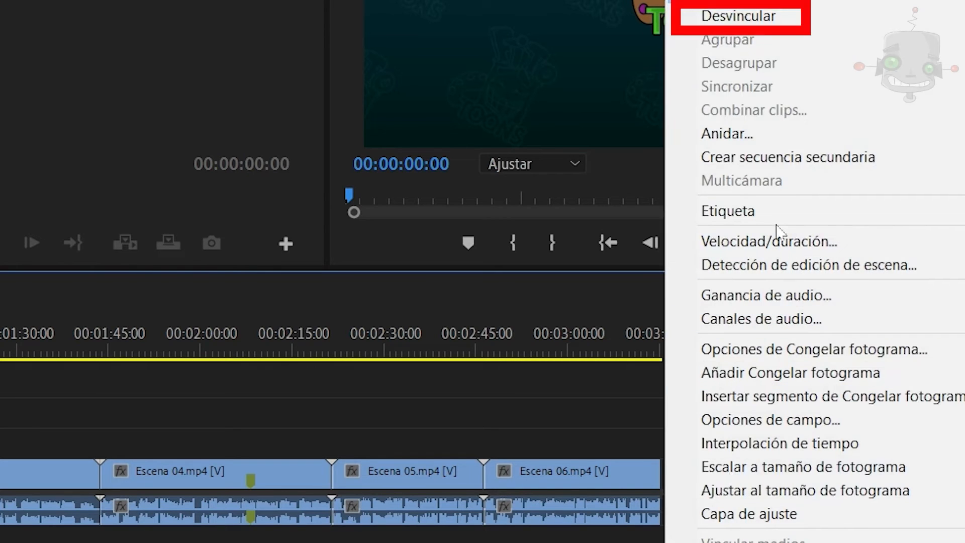
{"action": "left_click", "coordinate": [743, 16]}
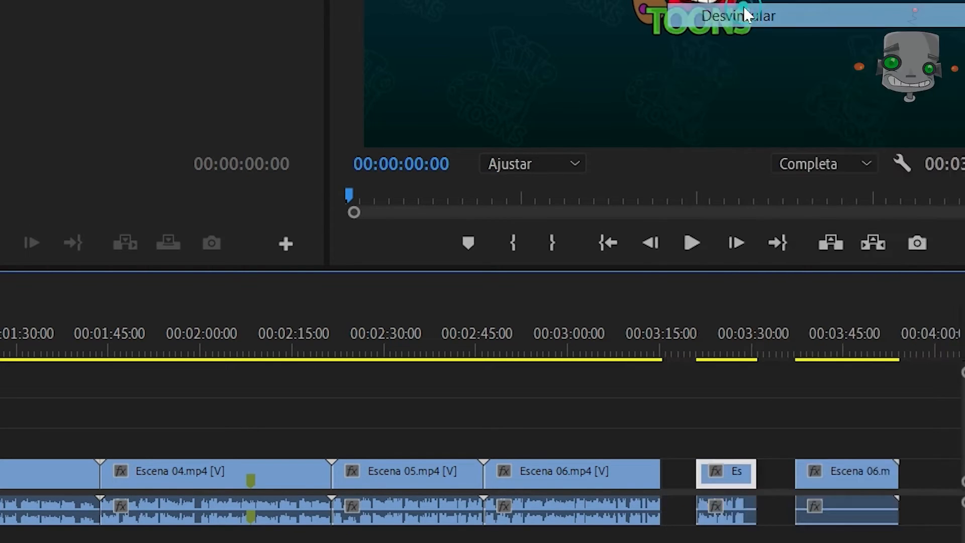
{"action": "left_click_drag", "start_coordinate": [739, 470], "coordinate": [677, 439]}
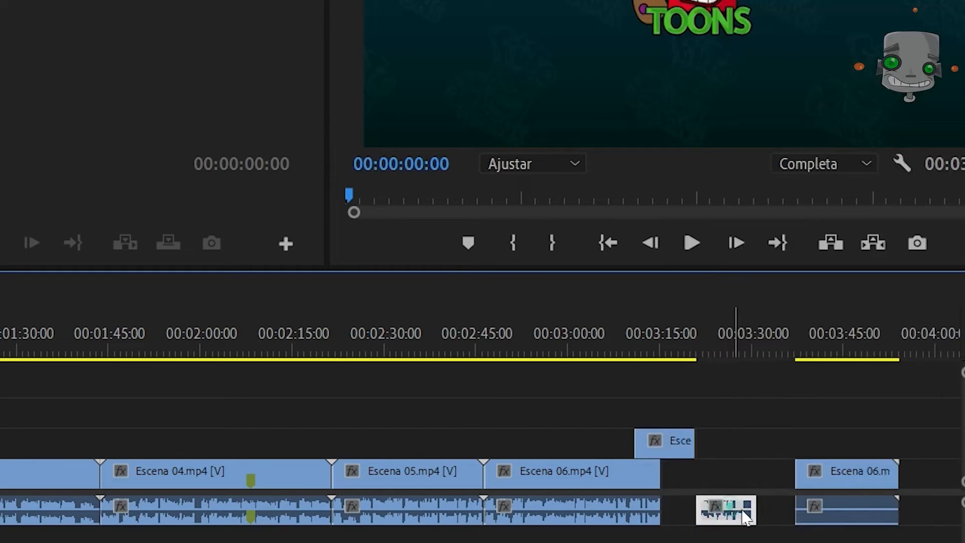
{"action": "left_click_drag", "start_coordinate": [732, 511], "coordinate": [770, 511]}
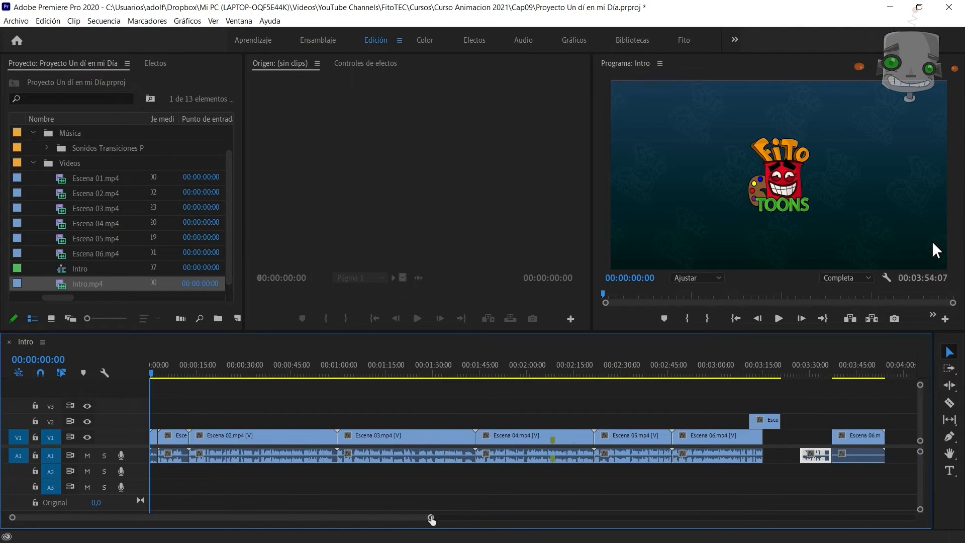
Shift Escena 03 and all clips after it about 18 seconds later with the Track Select Forward tool.
{"action": "mouse_move", "coordinate": [431, 516]}
{"action": "left_mouse_down"}
{"action": "mouse_move", "coordinate": [151, 516]}
{"action": "mouse_move", "coordinate": [204, 521]}
{"action": "left_mouse_up"}
{"action": "scroll", "coordinate": [346, 454], "scroll_direction": "down", "scroll_amount": 2}
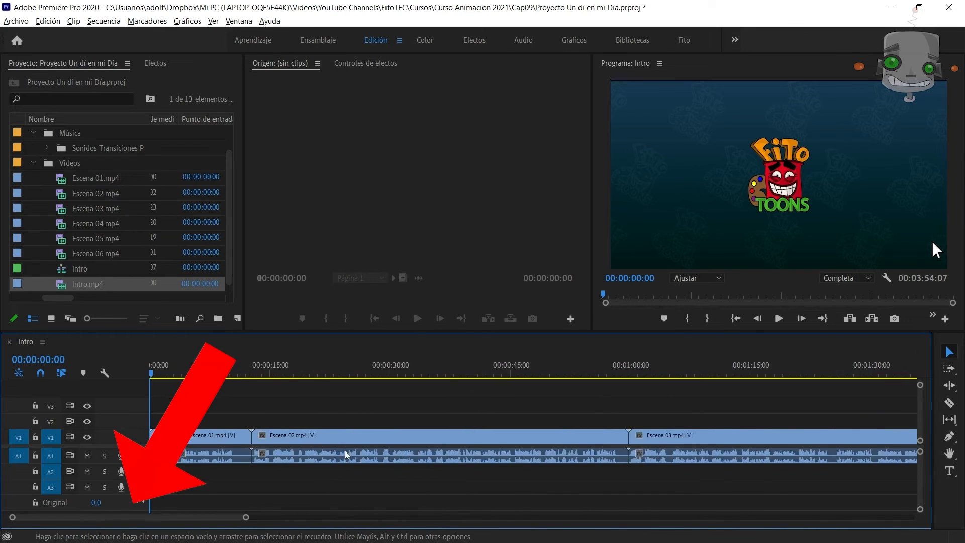
{"action": "key", "text": "alt"}
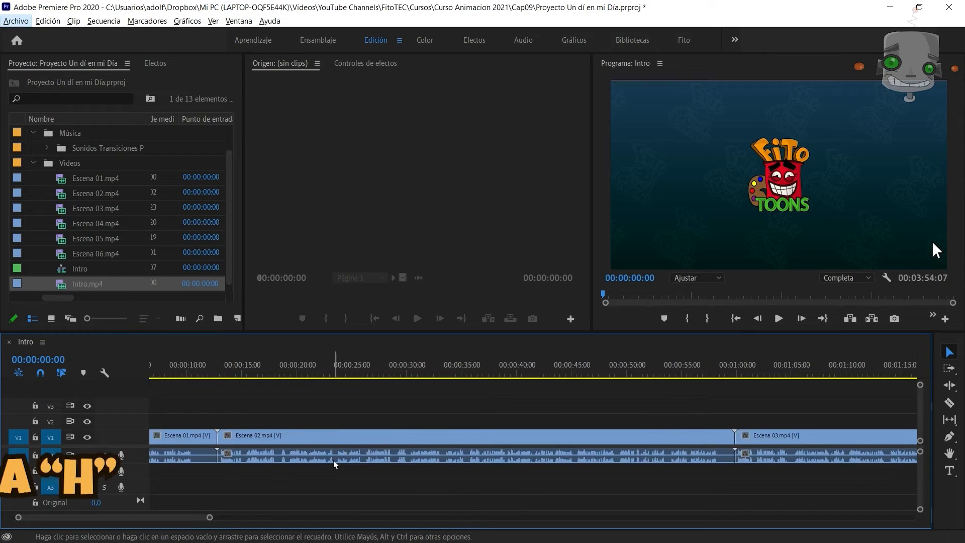
{"action": "left_click", "coordinate": [949, 369]}
{"action": "scroll", "coordinate": [487, 451], "scroll_direction": "down", "scroll_amount": 6}
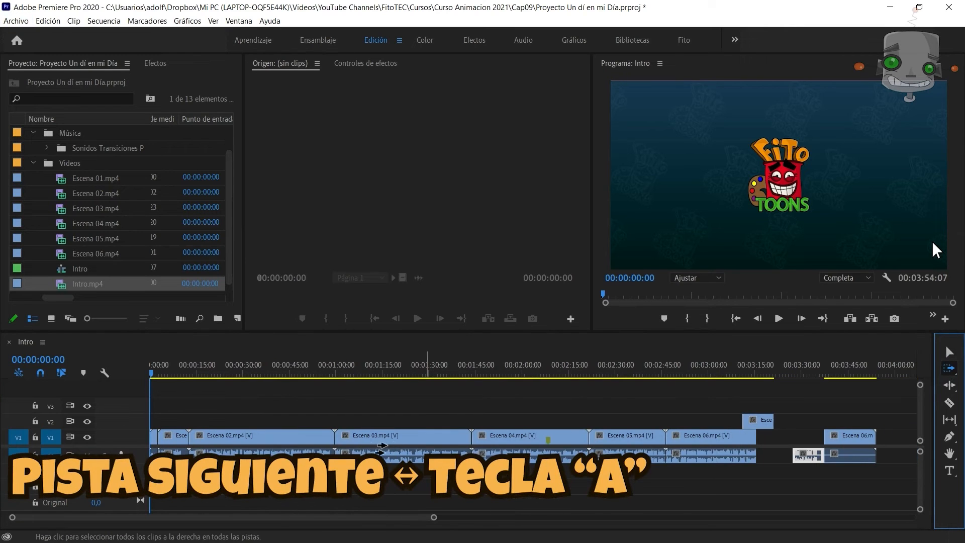
{"action": "left_click", "coordinate": [338, 444]}
{"action": "left_click_drag", "start_coordinate": [338, 443], "coordinate": [393, 444]}
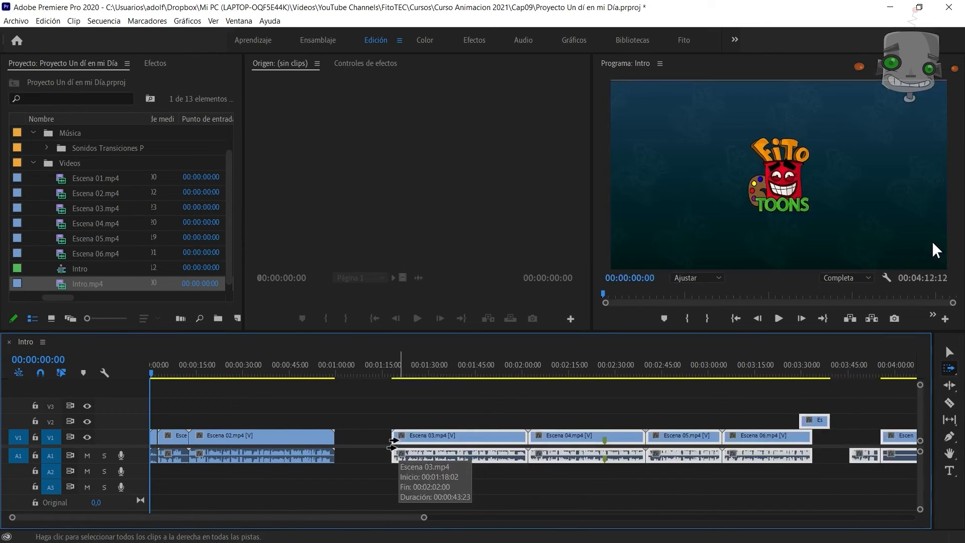
Add a text box reading "Hola" across the lower part of the intro frame with the Type tool.
{"action": "key", "text": "t"}
{"action": "left_click_drag", "start_coordinate": [650, 207], "coordinate": [925, 252]}
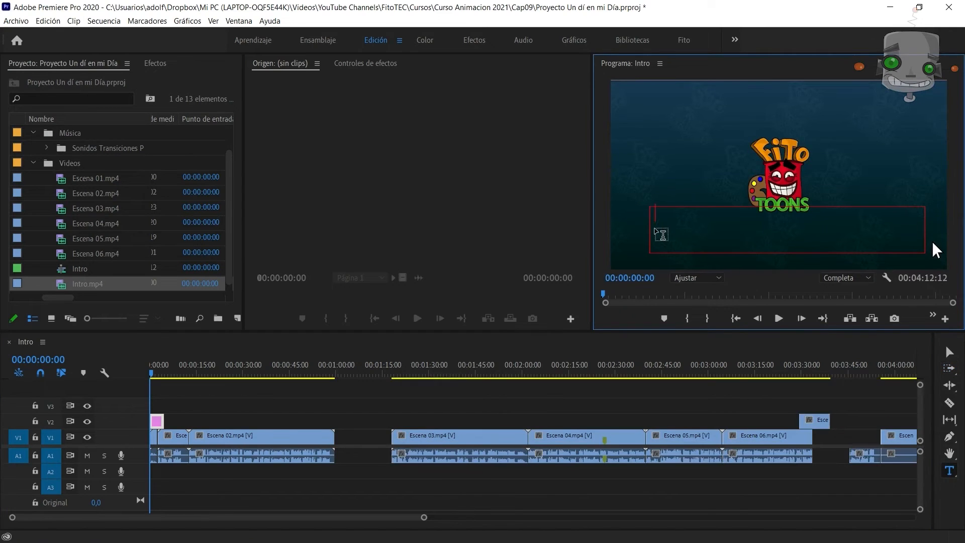
{"action": "type", "text": "Hola"}
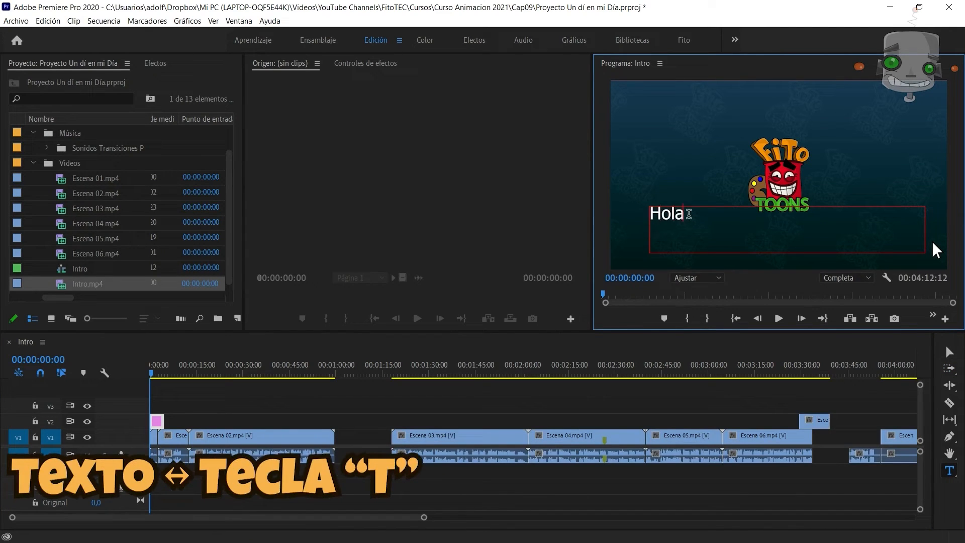
{"action": "key", "text": "Escape"}
Set the "Hola" text to size 201 and the Tahoma font style to Bold in its effect controls.
{"action": "left_click", "coordinate": [365, 63]}
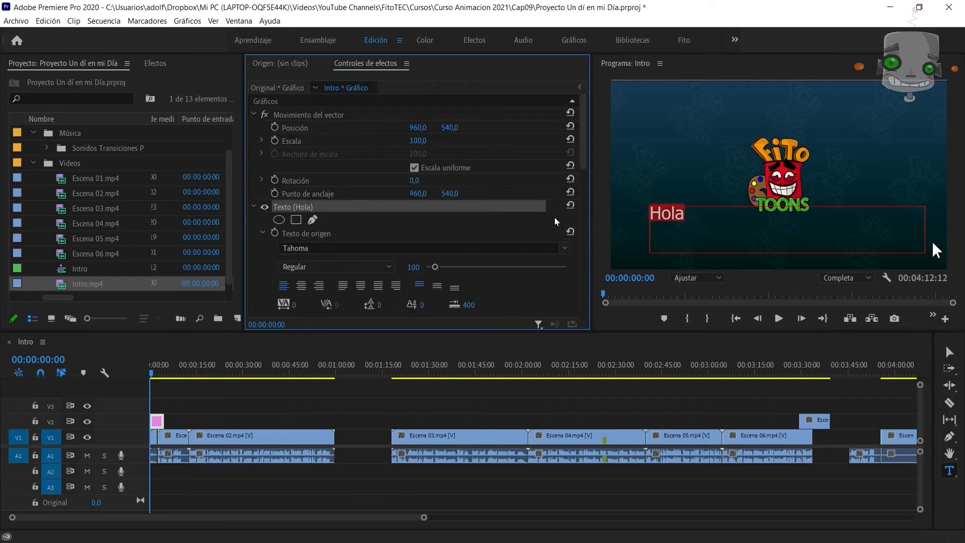
{"action": "scroll", "coordinate": [557, 221], "scroll_direction": "down", "scroll_amount": 5}
{"action": "left_click_drag", "start_coordinate": [435, 125], "coordinate": [445, 124]}
{"action": "left_click", "coordinate": [565, 106]}
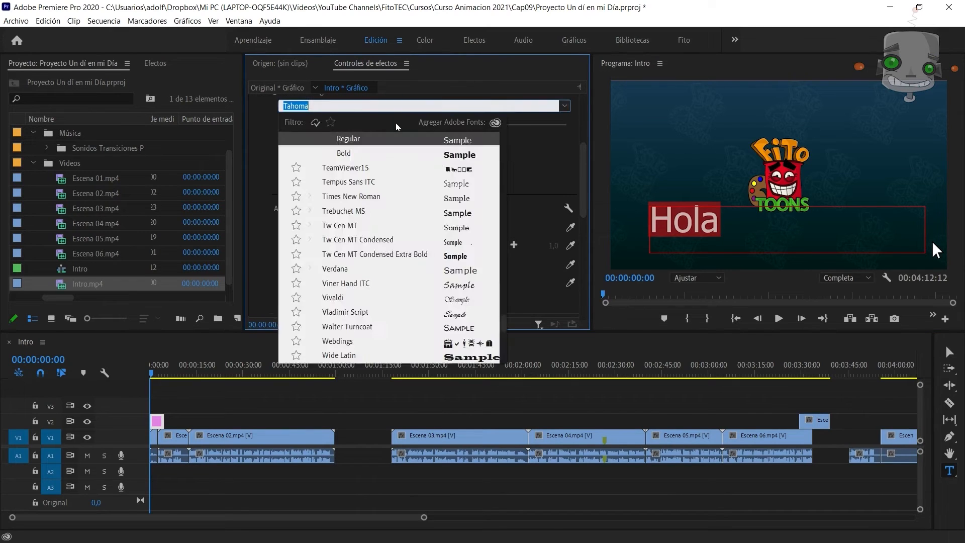
{"action": "left_click", "coordinate": [352, 153]}
{"action": "left_click", "coordinate": [328, 182]}
{"action": "scroll", "coordinate": [586, 172], "scroll_direction": "up", "scroll_amount": 3}
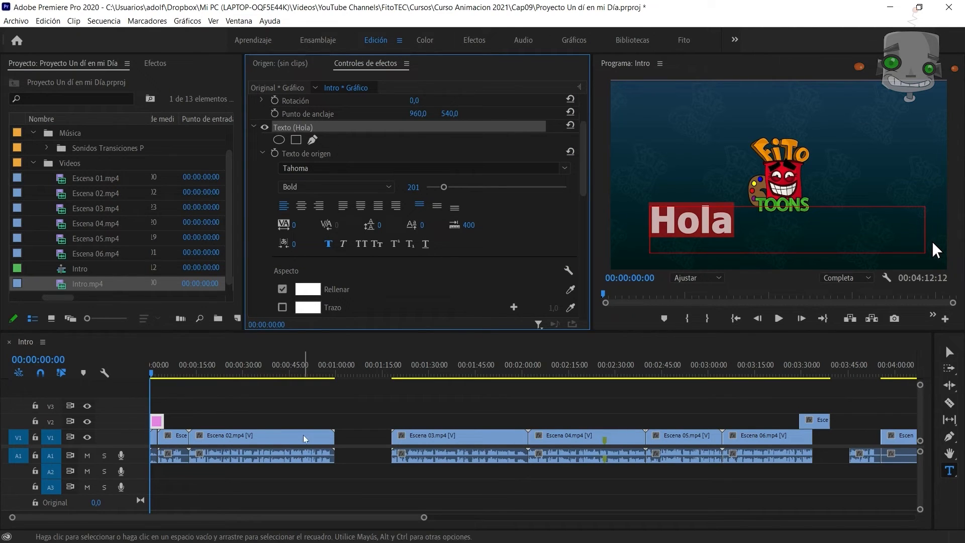
Examine the effect controls of several scene clips and the detached Escena 06 audio, and clear the selection.
{"action": "left_click", "coordinate": [261, 437]}
{"action": "left_click", "coordinate": [584, 440]}
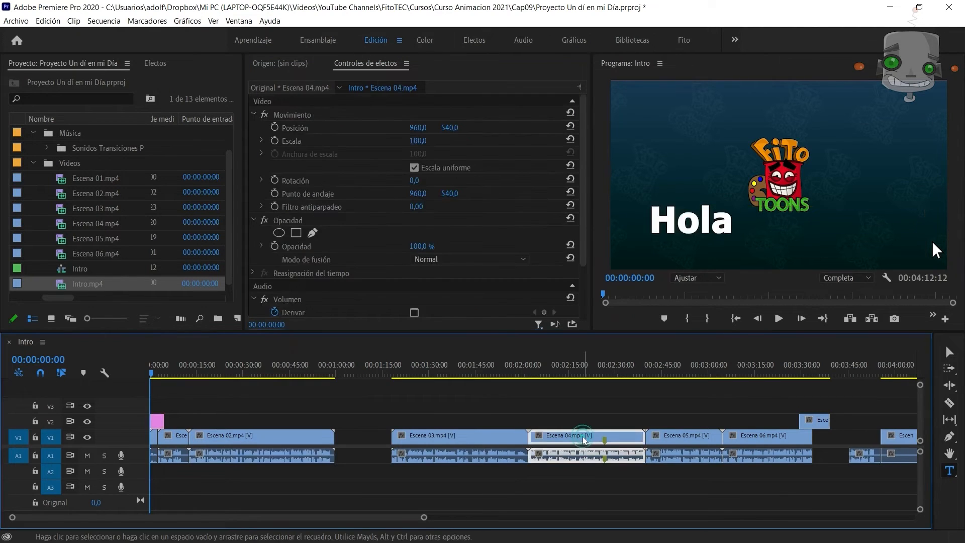
{"action": "left_click", "coordinate": [684, 442]}
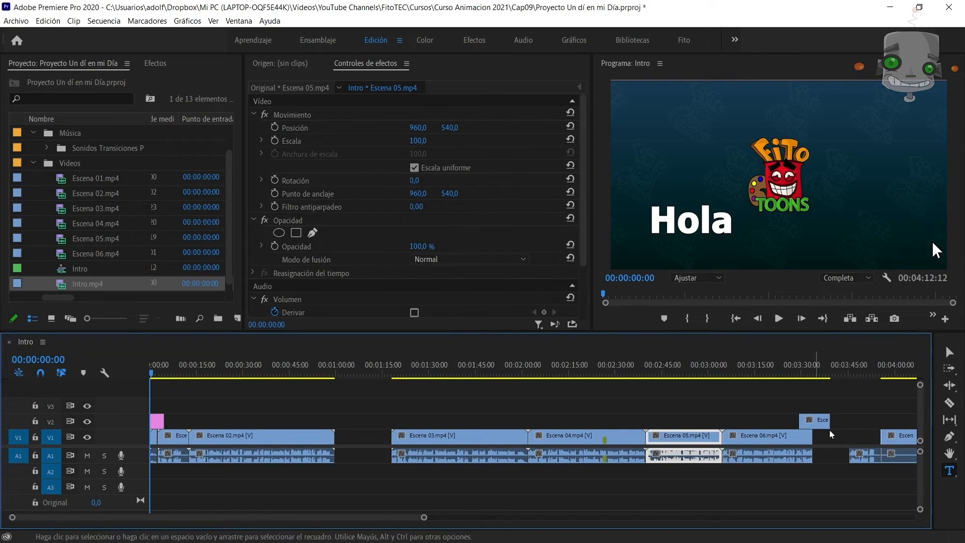
{"action": "left_click", "coordinate": [865, 455]}
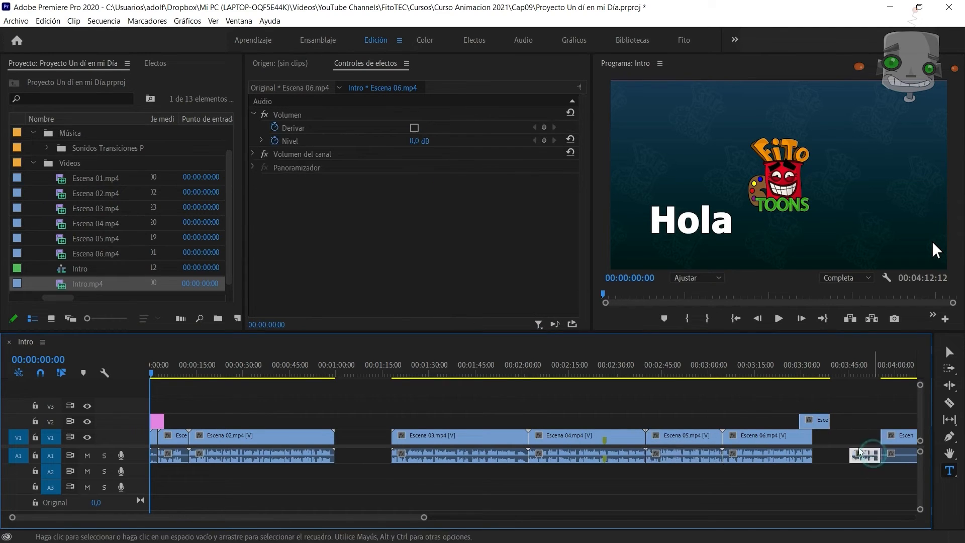
{"action": "left_click", "coordinate": [660, 396]}
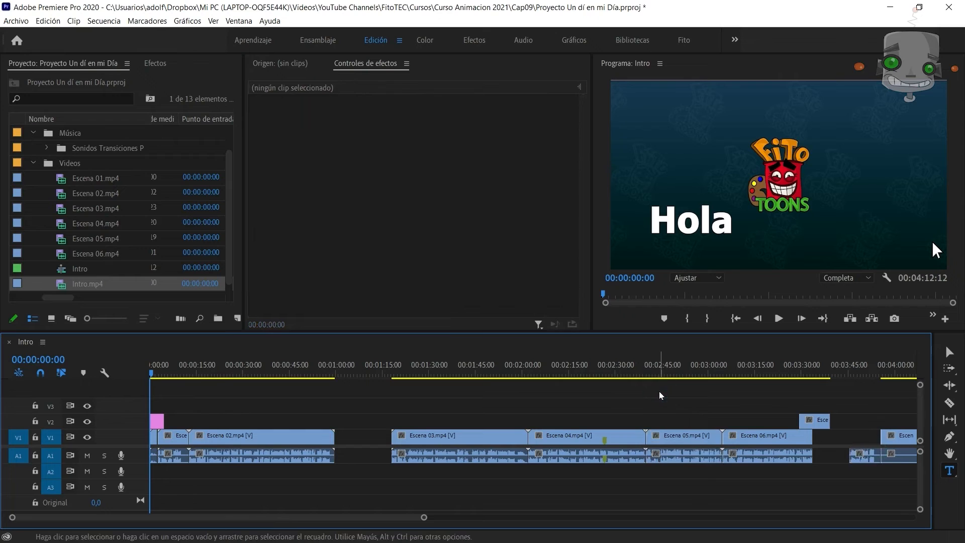
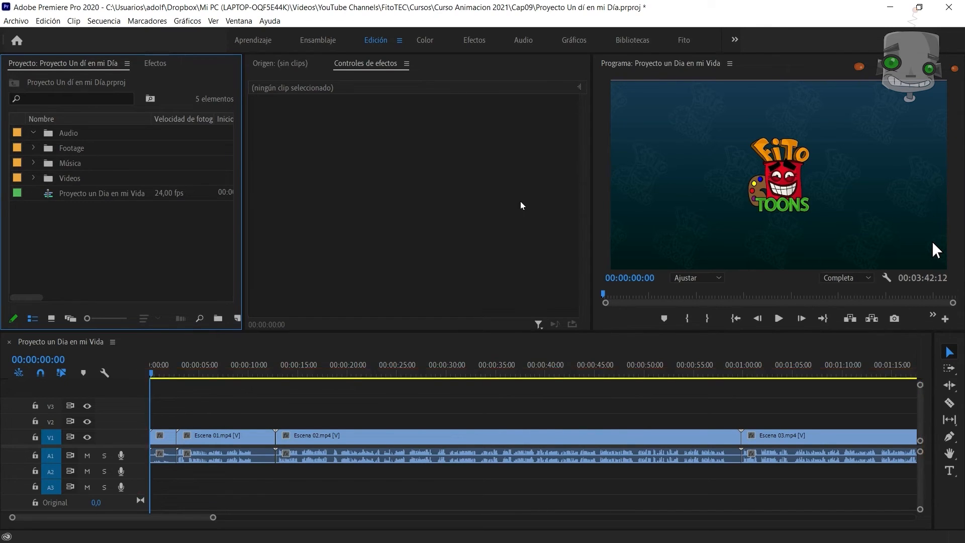
{"action": "left_click_drag", "start_coordinate": [150, 373], "coordinate": [150, 395]}
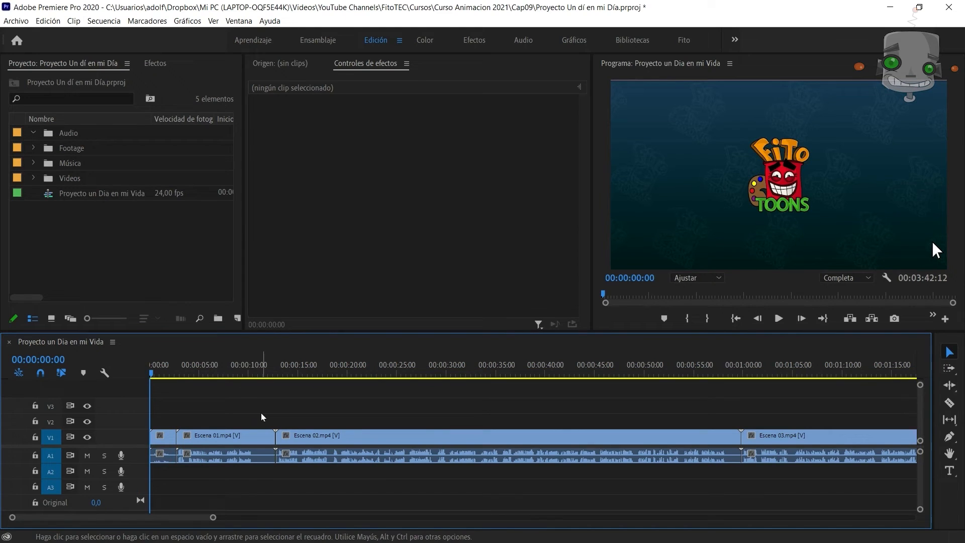
{"action": "left_click", "coordinate": [163, 442]}
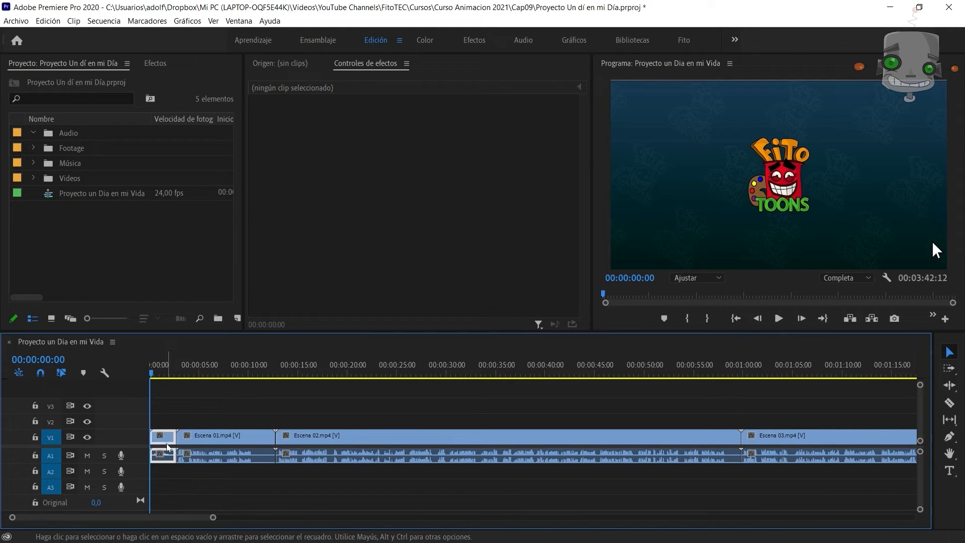
{"action": "left_click", "coordinate": [254, 445]}
{"action": "left_click", "coordinate": [379, 448]}
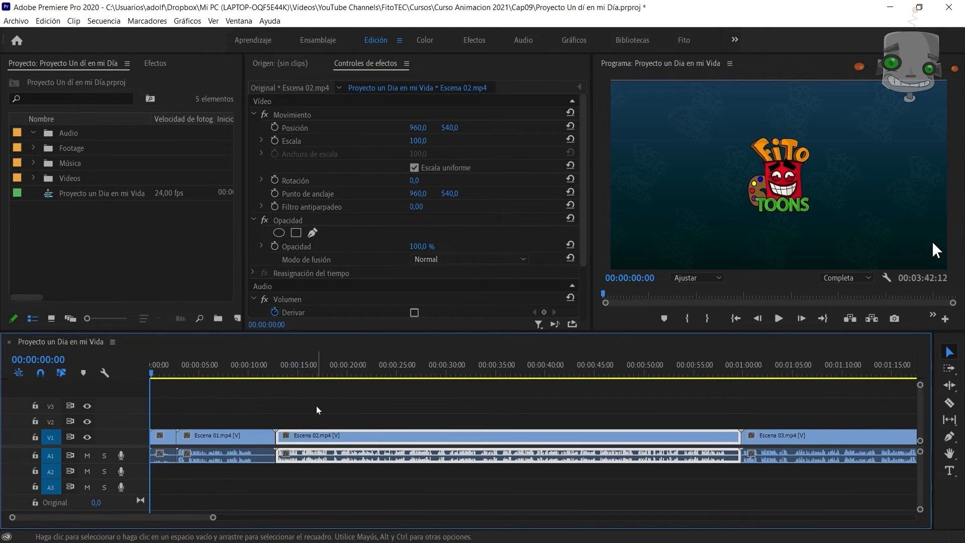
{"action": "left_click_drag", "start_coordinate": [204, 519], "coordinate": [148, 487]}
{"action": "left_click", "coordinate": [215, 488]}
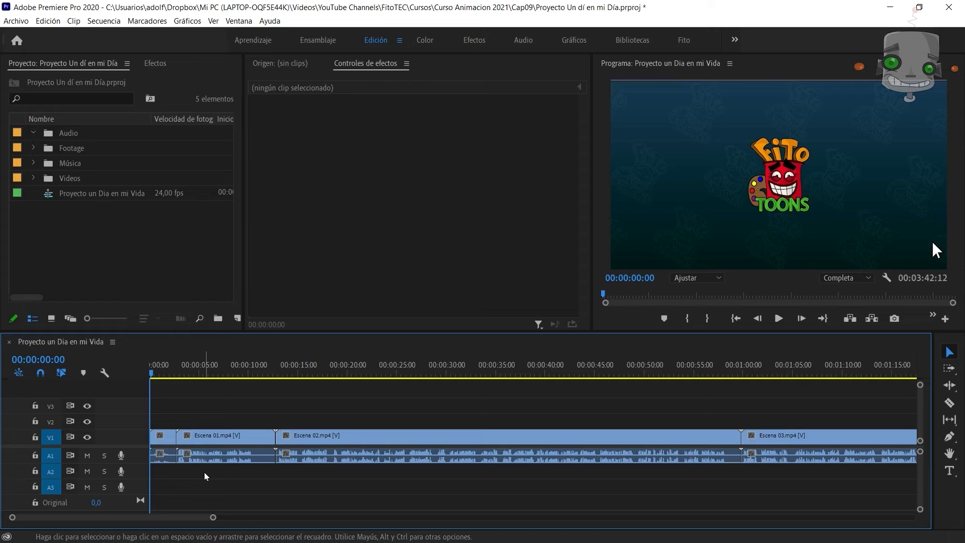
Import "Sigueme en instagram.mp4" and "FitoTec Subscribe.mp4" into the Footage bin.
{"action": "left_click", "coordinate": [33, 148]}
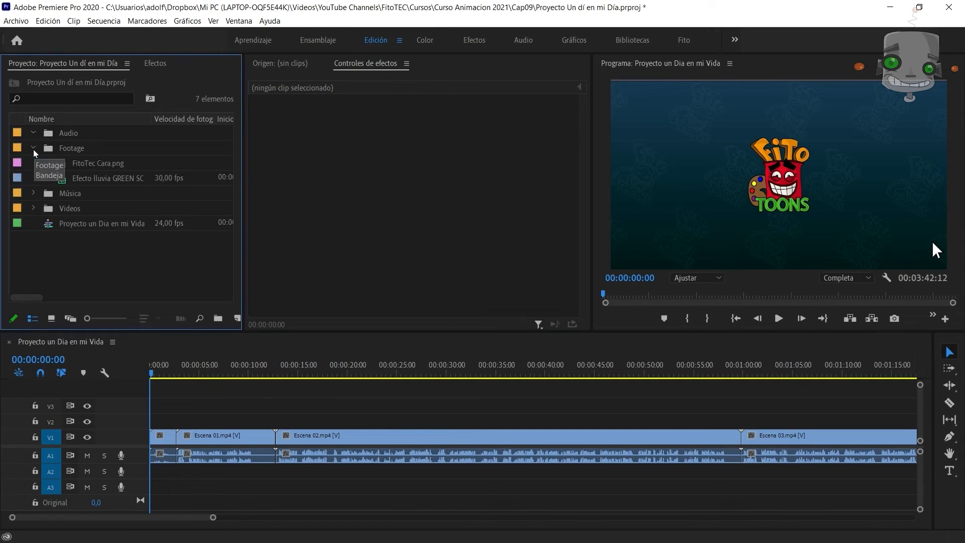
{"action": "left_click", "coordinate": [93, 148]}
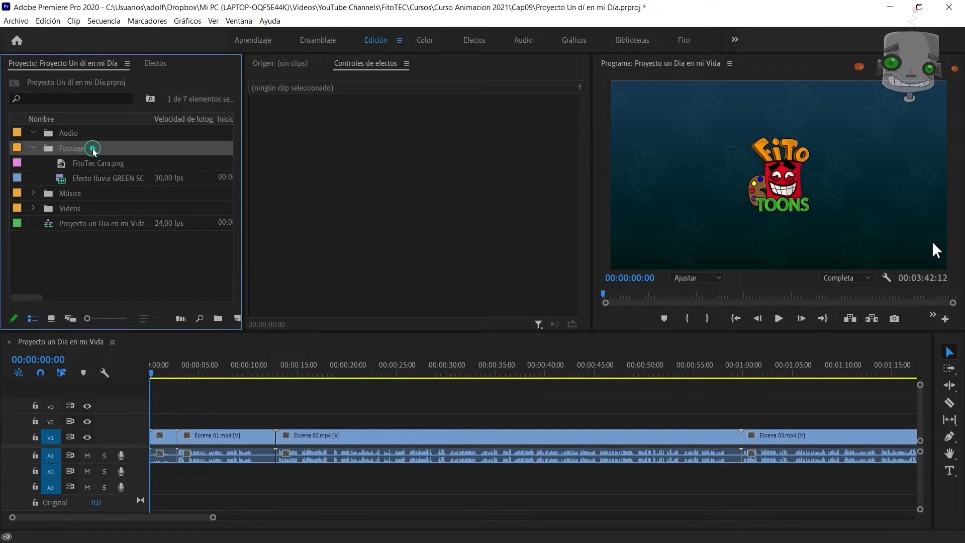
{"action": "key", "text": "ctrl+i"}
{"action": "left_click", "coordinate": [713, 241]}
{"action": "left_click", "coordinate": [429, 312], "text": "ctrl"}
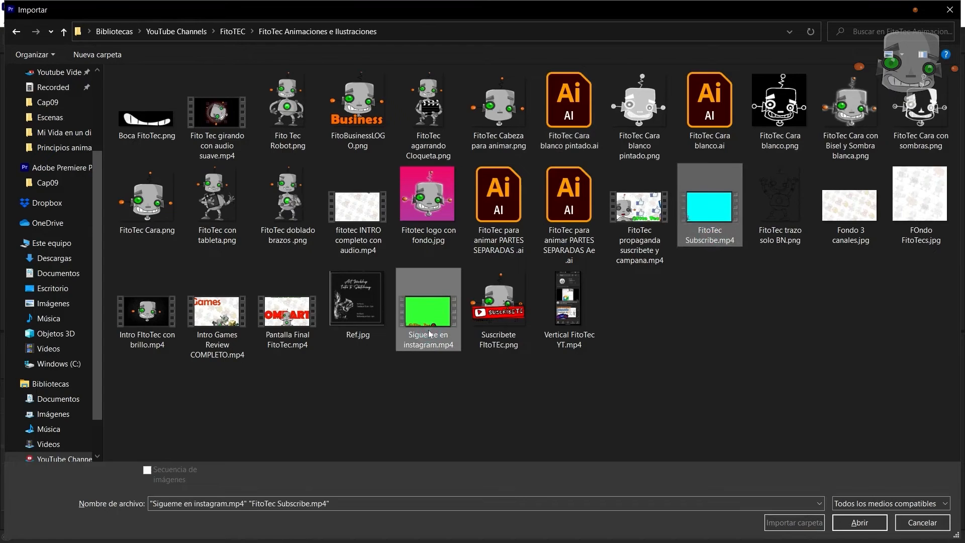
{"action": "key", "text": "Return"}
Preview "Sigueme en instagram.mp4" and "FitoTec Subscribe.mp4" in the source monitor.
{"action": "double_click", "coordinate": [59, 182]}
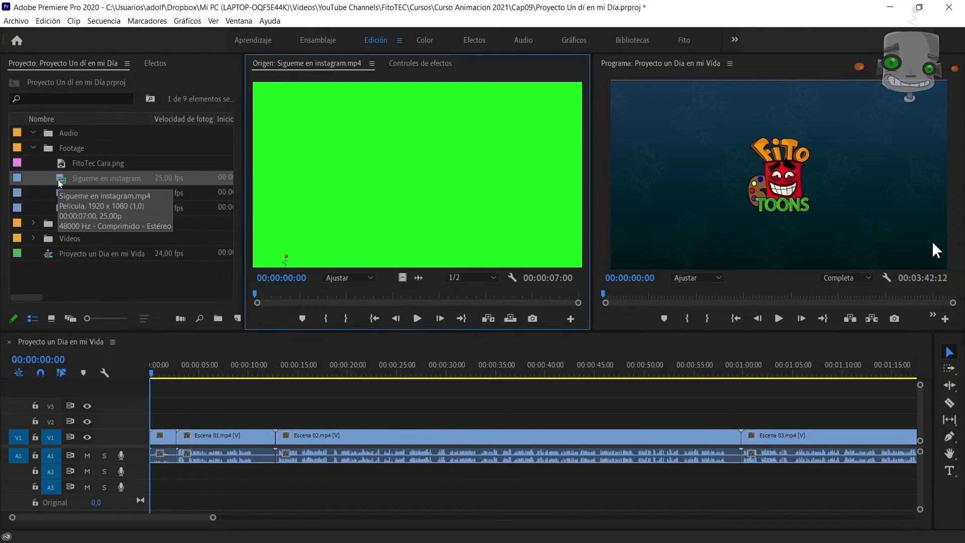
{"action": "left_click_drag", "start_coordinate": [260, 294], "coordinate": [380, 294]}
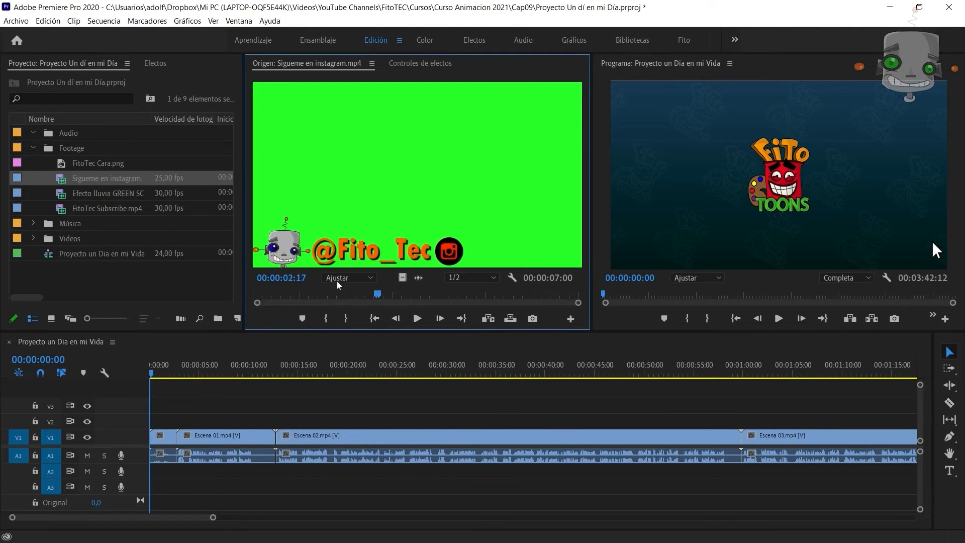
{"action": "double_click", "coordinate": [64, 209]}
{"action": "mouse_move", "coordinate": [259, 299]}
{"action": "left_mouse_down"}
{"action": "mouse_move", "coordinate": [390, 294]}
{"action": "mouse_move", "coordinate": [255, 294]}
{"action": "left_mouse_up"}
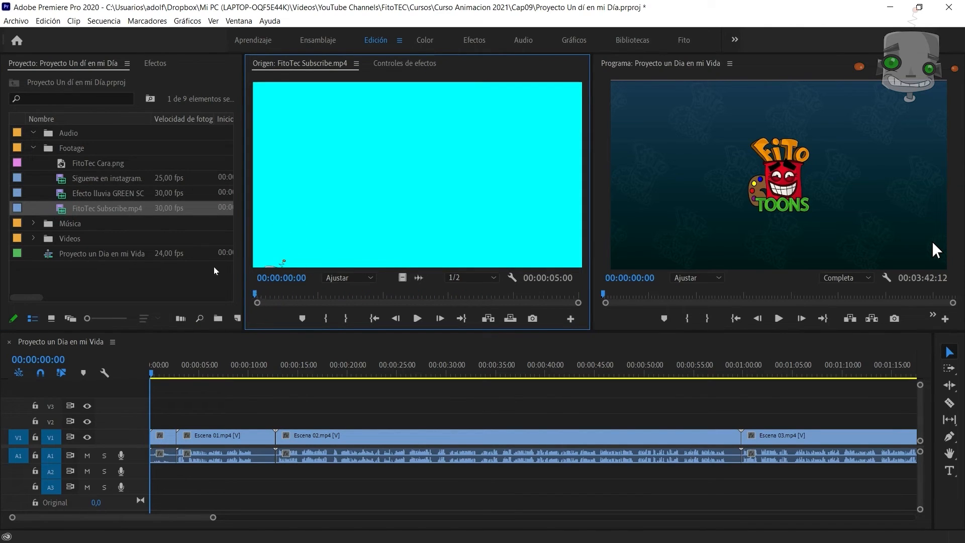
Open the "Efecto lluvia GREEN SCREEN" clip in the source monitor and mark its range from 00:00:00:00 to 00:00:01:02.
{"action": "left_click", "coordinate": [77, 193]}
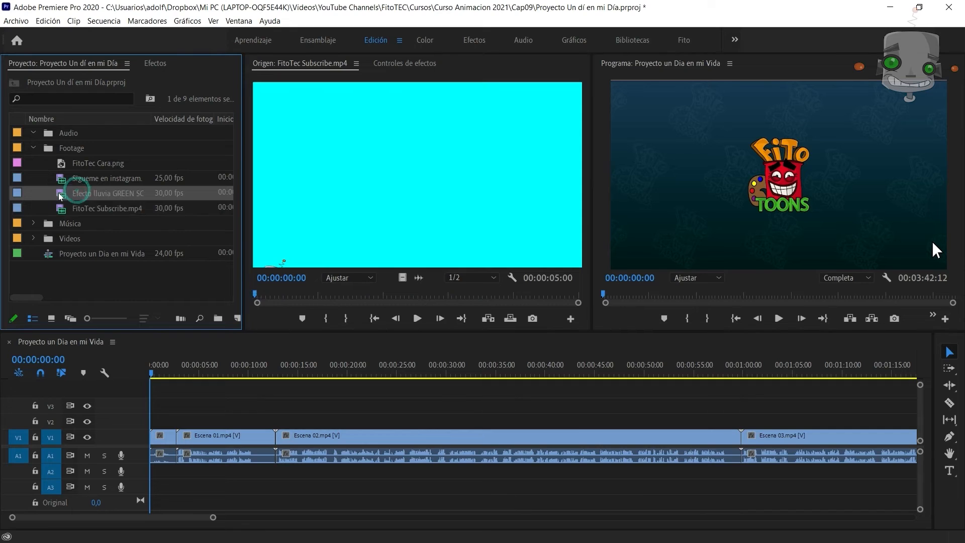
{"action": "double_click", "coordinate": [59, 195]}
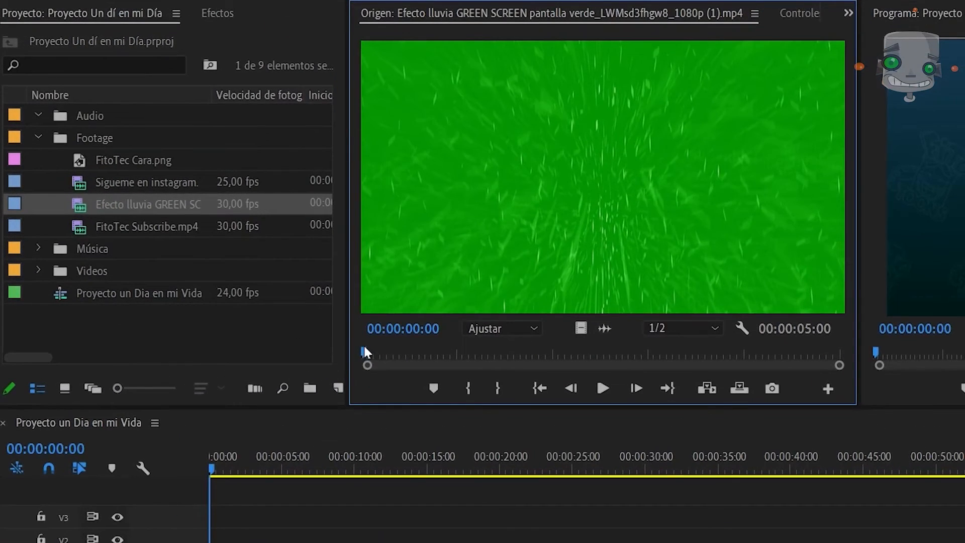
{"action": "mouse_move", "coordinate": [364, 349]}
{"action": "left_mouse_down"}
{"action": "mouse_move", "coordinate": [824, 372]}
{"action": "mouse_move", "coordinate": [555, 385]}
{"action": "mouse_move", "coordinate": [368, 374]}
{"action": "mouse_move", "coordinate": [830, 415]}
{"action": "mouse_move", "coordinate": [362, 390]}
{"action": "left_mouse_up"}
{"action": "left_click", "coordinate": [467, 388]}
{"action": "left_click_drag", "start_coordinate": [372, 352], "coordinate": [463, 352]}
{"action": "left_click", "coordinate": [509, 388]}
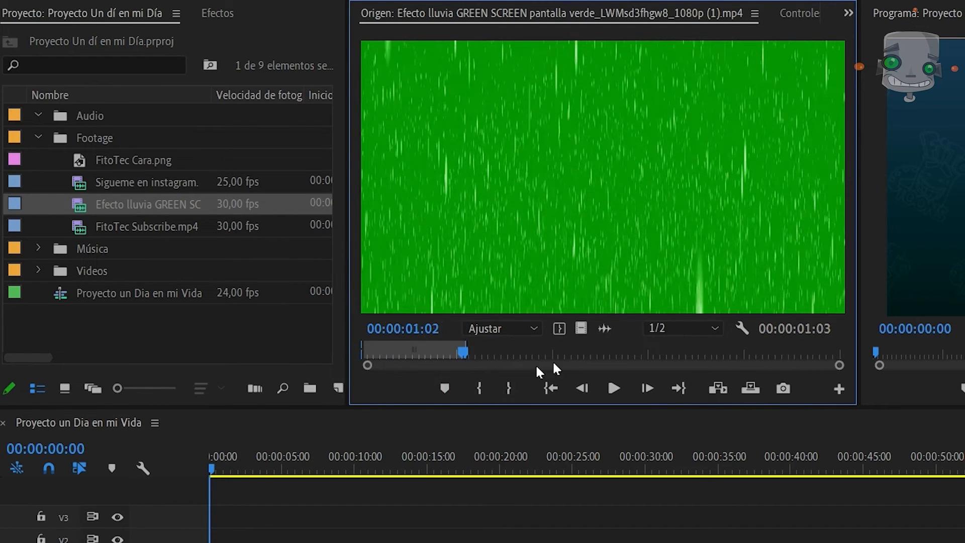
Place only the video of the marked rain clip on V2 at the sequence start and extend it to the end of the intro.
{"action": "left_click_drag", "start_coordinate": [581, 329], "coordinate": [213, 539]}
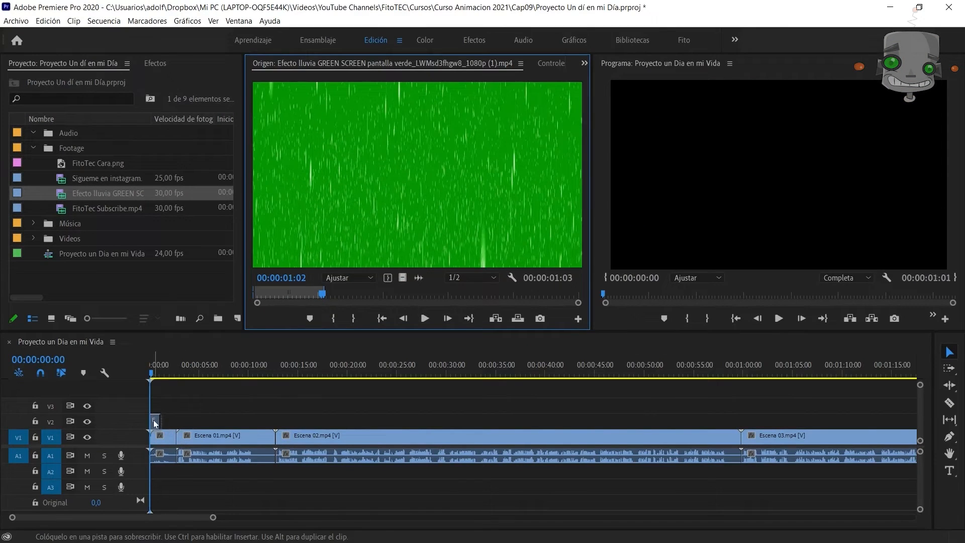
{"action": "left_click_drag", "start_coordinate": [155, 424], "coordinate": [189, 426]}
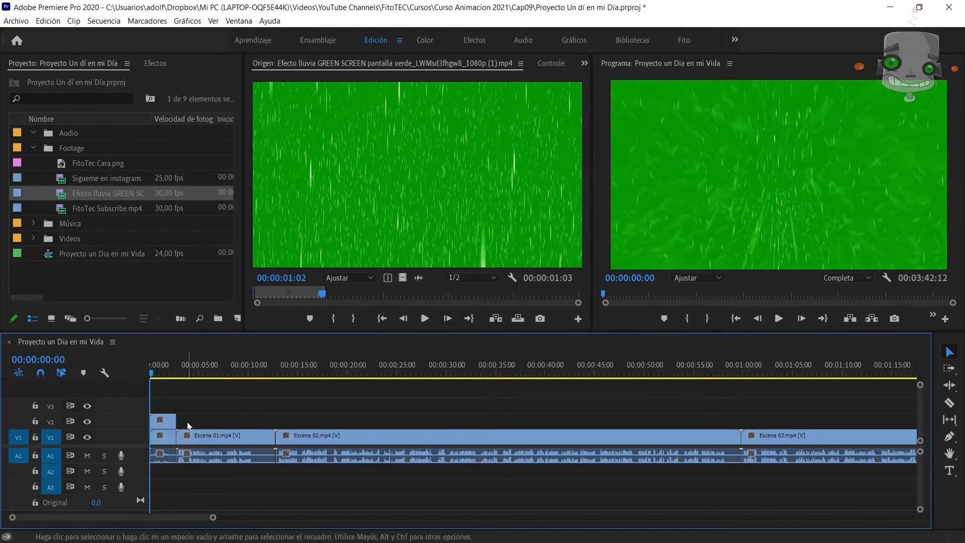
Search the effects for "ultra" and apply Incrustación ultra to the rain clip on V2.
{"action": "mouse_move", "coordinate": [150, 372]}
{"action": "left_mouse_down"}
{"action": "mouse_move", "coordinate": [179, 374]}
{"action": "mouse_move", "coordinate": [152, 374]}
{"action": "left_mouse_up"}
{"action": "left_click", "coordinate": [161, 421]}
{"action": "left_click", "coordinate": [160, 64]}
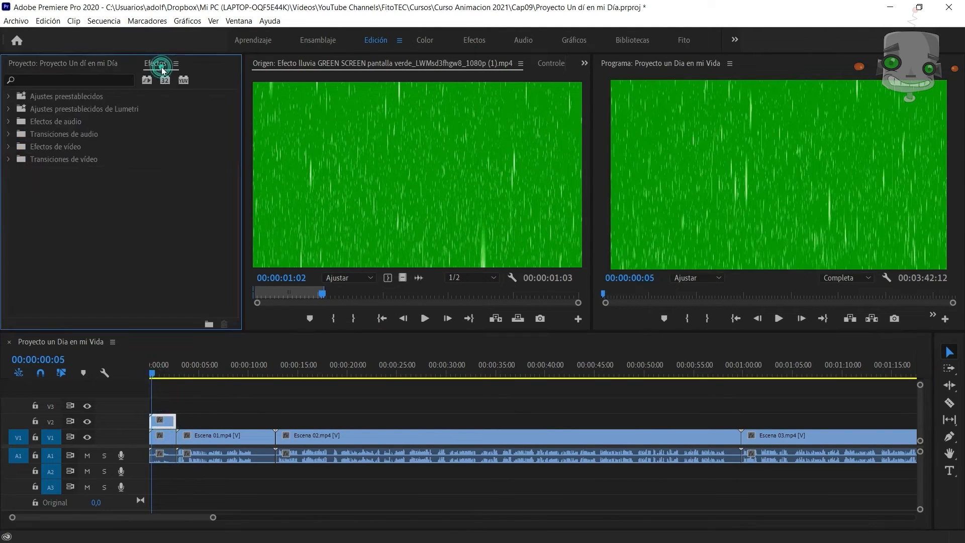
{"action": "left_click", "coordinate": [95, 81]}
{"action": "type", "text": "ul"}
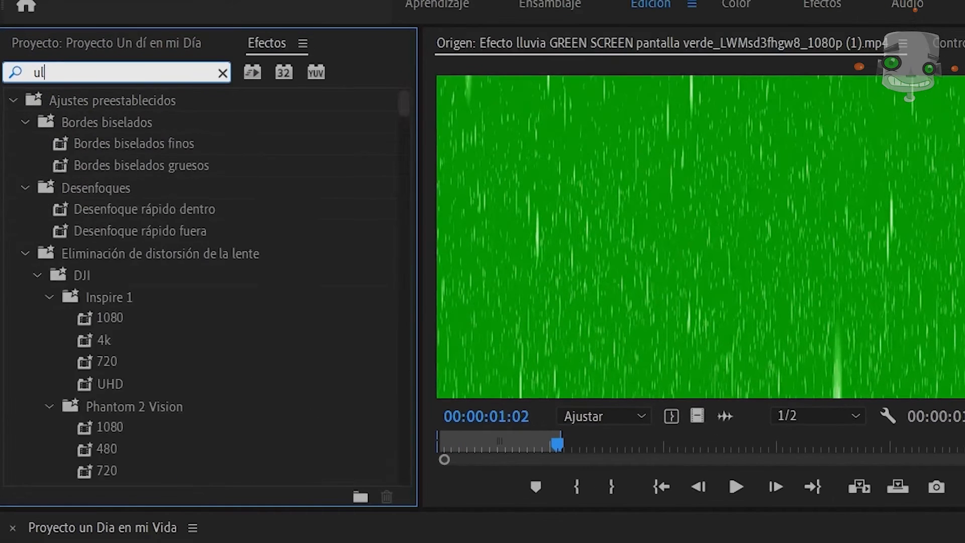
{"action": "type", "text": "tra"}
{"action": "left_click_drag", "start_coordinate": [92, 232], "coordinate": [273, 261]}
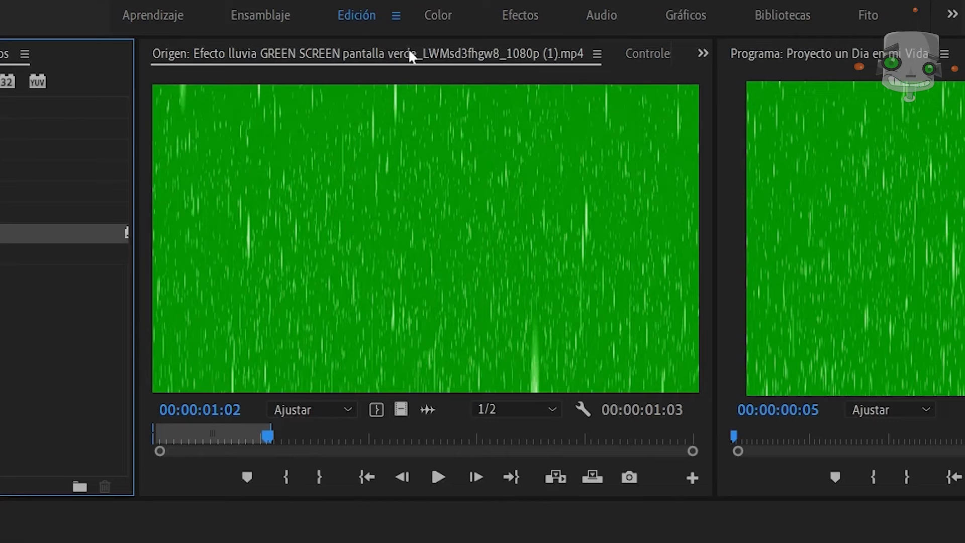
Sample the rain clip's green background as the Incrustación ultra key colour and play the intro from the start.
{"action": "left_click", "coordinate": [632, 51]}
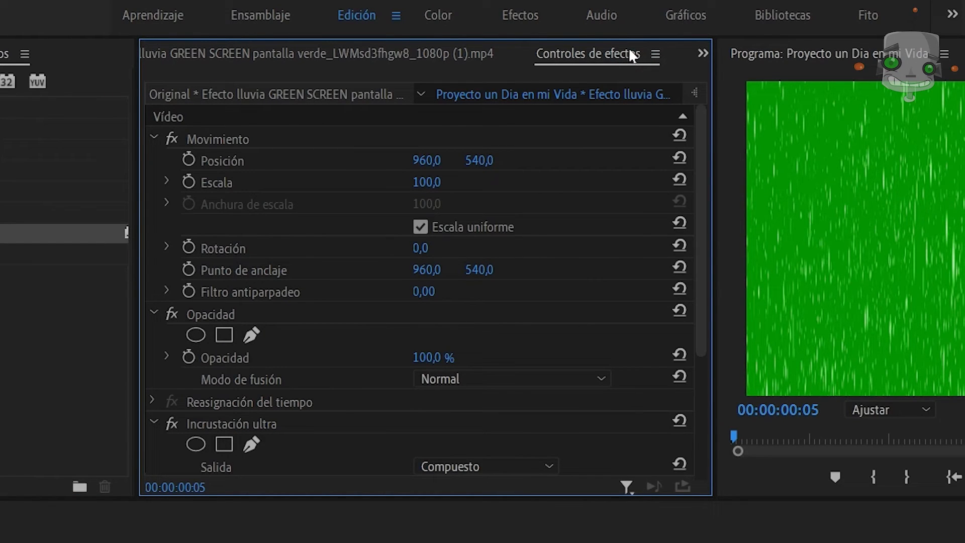
{"action": "left_click_drag", "start_coordinate": [701, 188], "coordinate": [701, 355]}
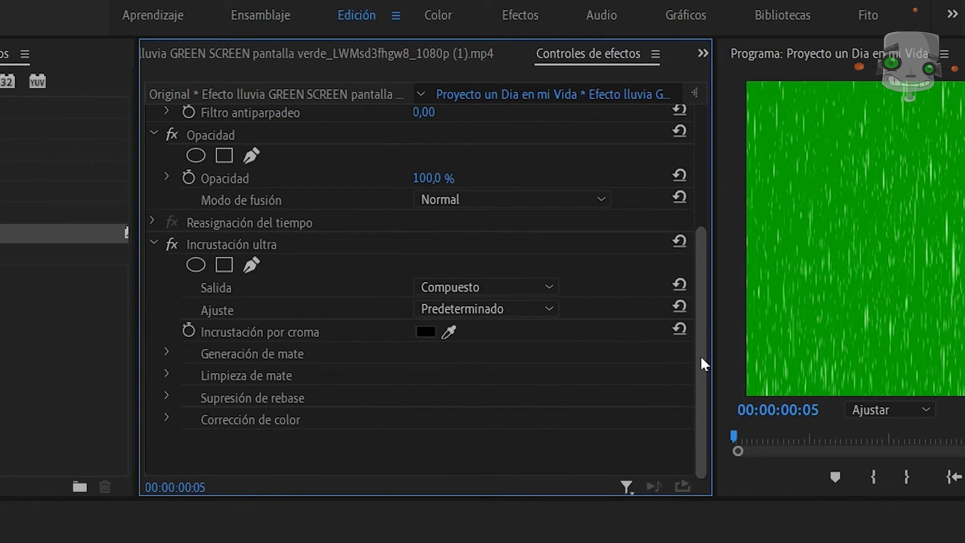
{"action": "left_click", "coordinate": [456, 335]}
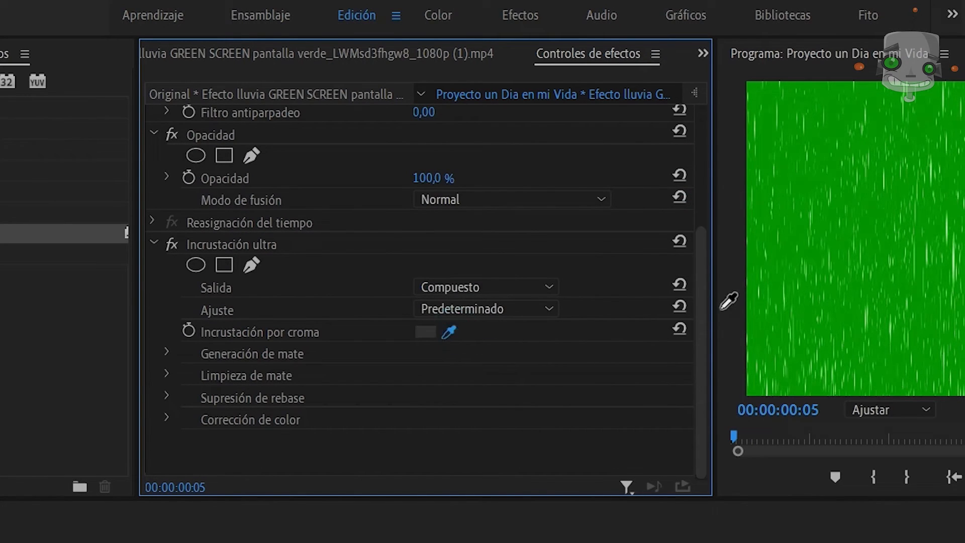
{"action": "left_click", "coordinate": [839, 132]}
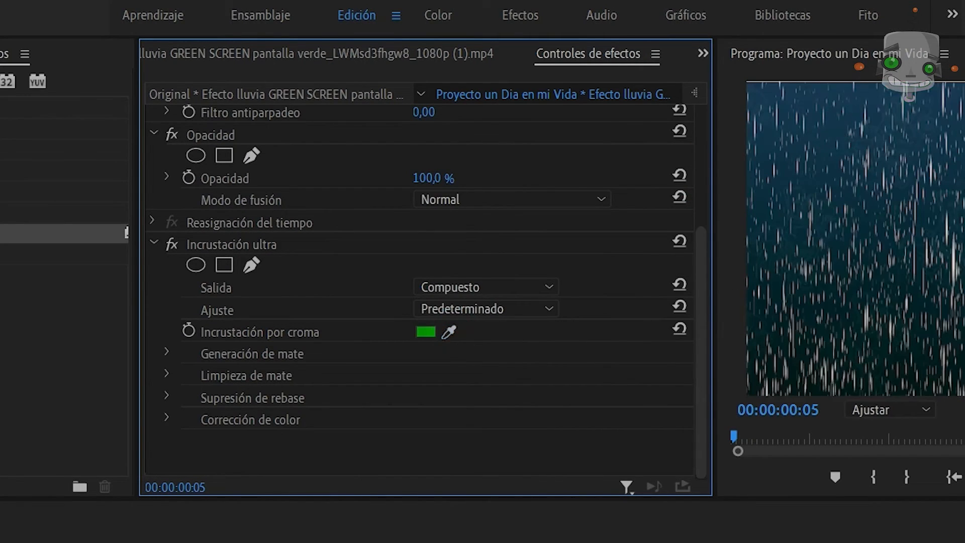
{"action": "left_click", "coordinate": [91, 436]}
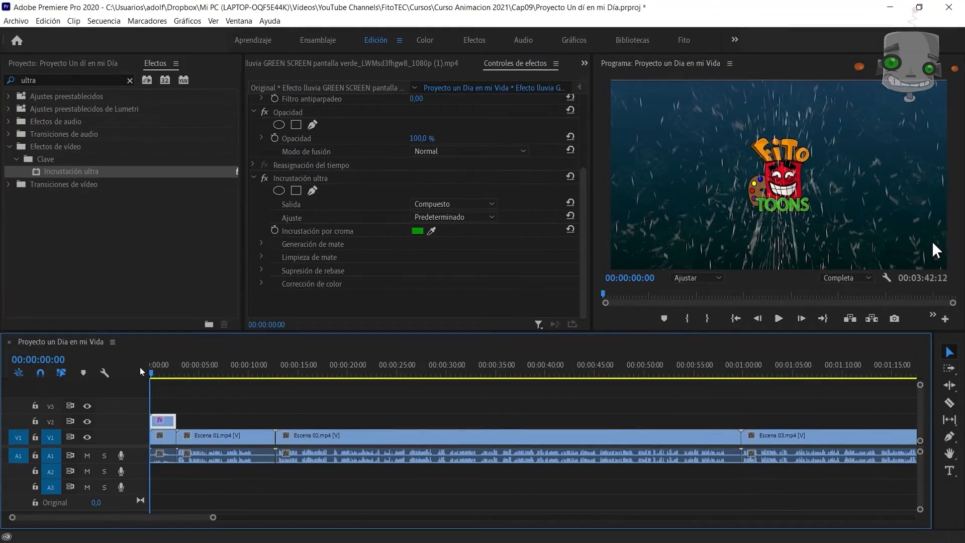
{"action": "key", "text": "space"}
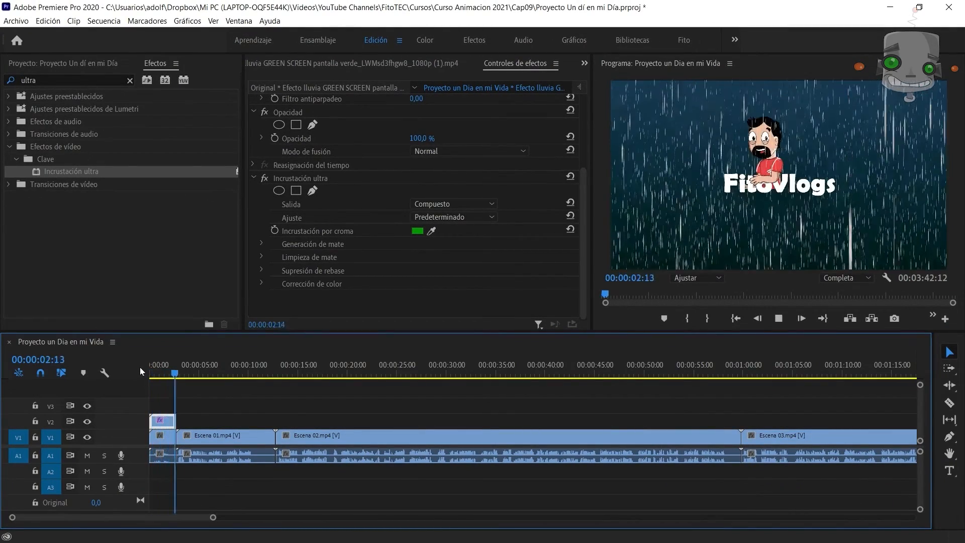
{"action": "key", "text": "space"}
Place FitoTec Subscribe.mp4 on V2 at the start of Escena 02 and apply Incrustación ultra to it.
{"action": "left_click", "coordinate": [63, 63]}
{"action": "double_click", "coordinate": [76, 216]}
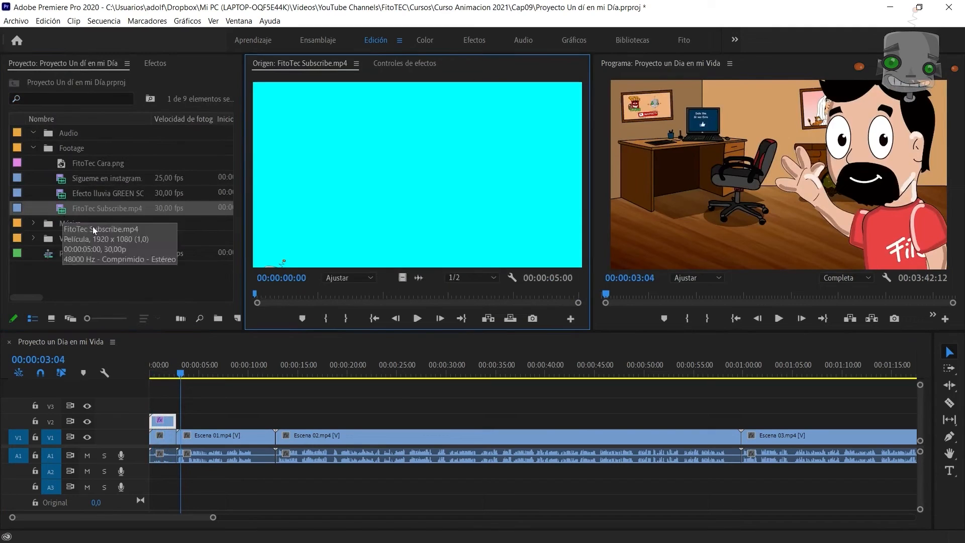
{"action": "left_click_drag", "start_coordinate": [76, 217], "coordinate": [302, 420]}
{"action": "left_click", "coordinate": [155, 64]}
{"action": "left_click", "coordinate": [404, 64]}
{"action": "scroll", "coordinate": [418, 222], "scroll_direction": "down", "scroll_amount": 5}
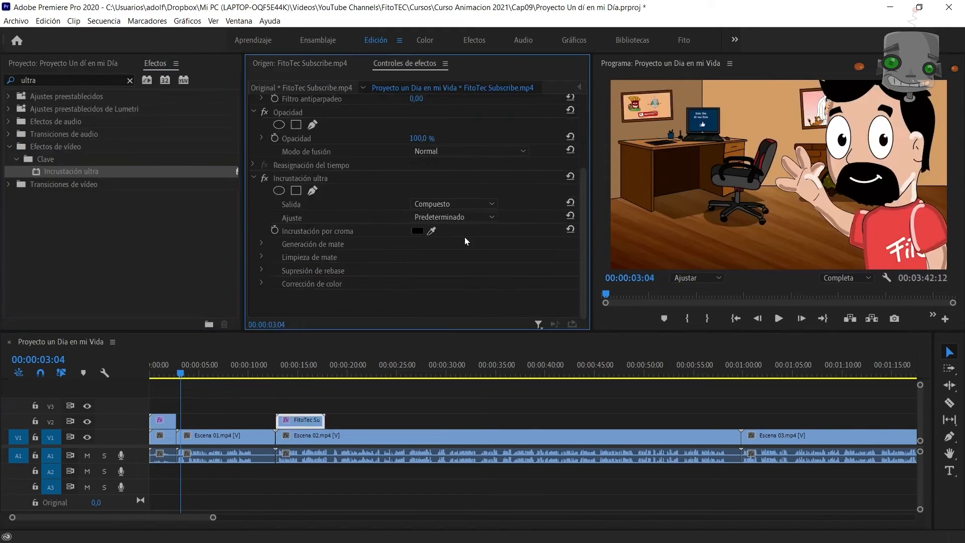
Sample the Subscribe clip's cyan background as its Incrustación ultra key colour and play back that part.
{"action": "left_click", "coordinate": [298, 373]}
{"action": "left_click", "coordinate": [432, 231]}
{"action": "left_click", "coordinate": [729, 151]}
{"action": "left_click", "coordinate": [267, 373]}
{"action": "key", "text": "space"}
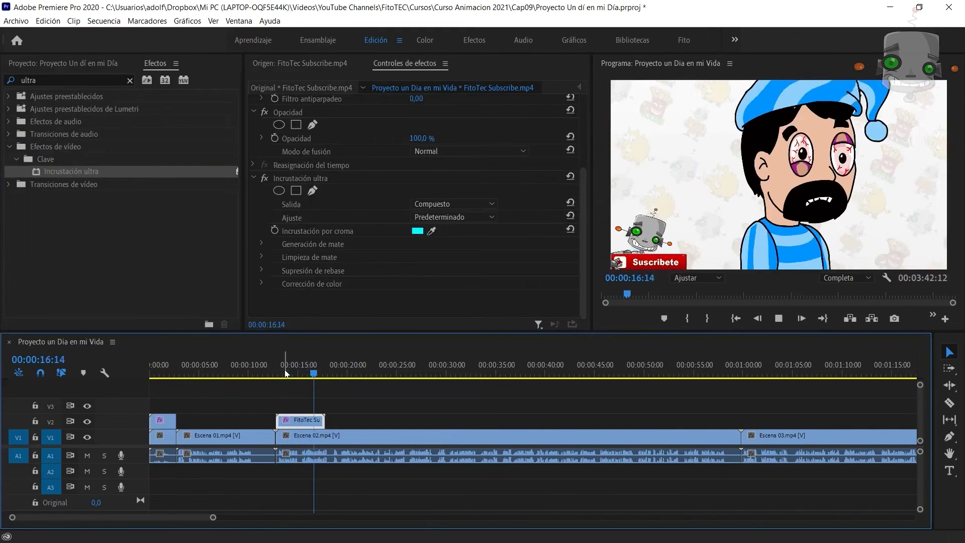
{"action": "key", "text": "space"}
Place only the video of "Sigueme en instagram.mp4" on V2 above Escena 02 at about 32 seconds and apply Incrustación ultra.
{"action": "left_click", "coordinate": [62, 63]}
{"action": "double_click", "coordinate": [60, 177]}
{"action": "left_click_drag", "start_coordinate": [402, 278], "coordinate": [465, 421]}
{"action": "left_click", "coordinate": [468, 371]}
{"action": "left_click", "coordinate": [485, 420]}
{"action": "left_click", "coordinate": [155, 63]}
{"action": "double_click", "coordinate": [38, 172]}
Sample the Instagram clip's green background as its Incrustación ultra key colour and play the sequence through the clip.
{"action": "left_click", "coordinate": [420, 63]}
{"action": "left_click_drag", "start_coordinate": [582, 189], "coordinate": [590, 291]}
{"action": "left_click", "coordinate": [431, 231]}
{"action": "left_click", "coordinate": [653, 191]}
{"action": "left_click", "coordinate": [457, 375]}
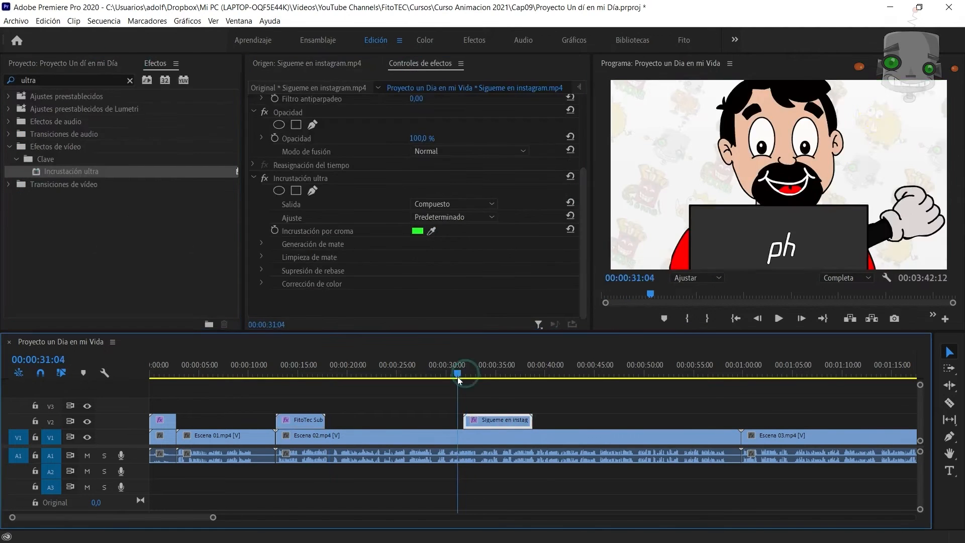
{"action": "key", "text": "space"}
{"action": "key", "text": "space"}
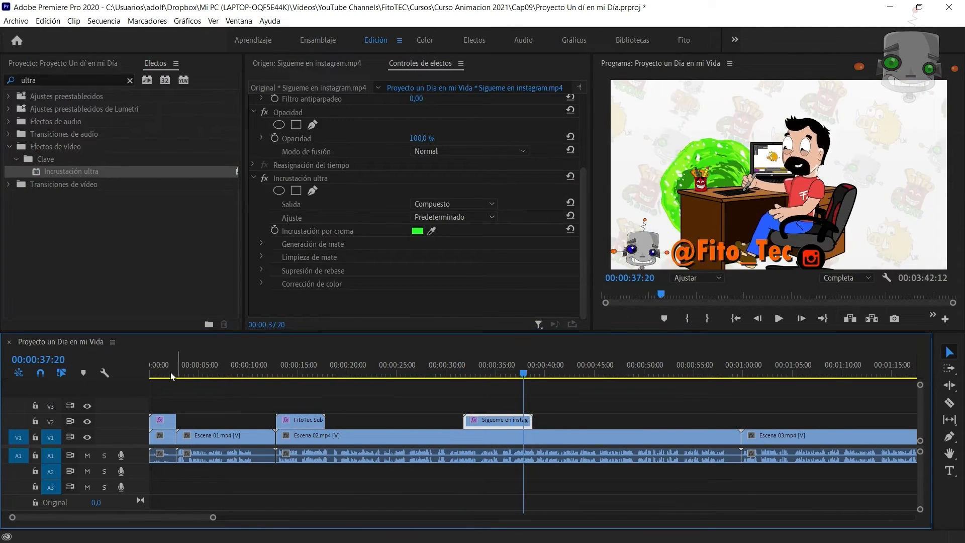
Open efectos sonido.mp4 from the Footage bin and mark the "agitando espada" sound, with its out point at 00:00:06:09.
{"action": "left_click_drag", "start_coordinate": [171, 375], "coordinate": [150, 375]}
{"action": "key", "text": "shift+7"}
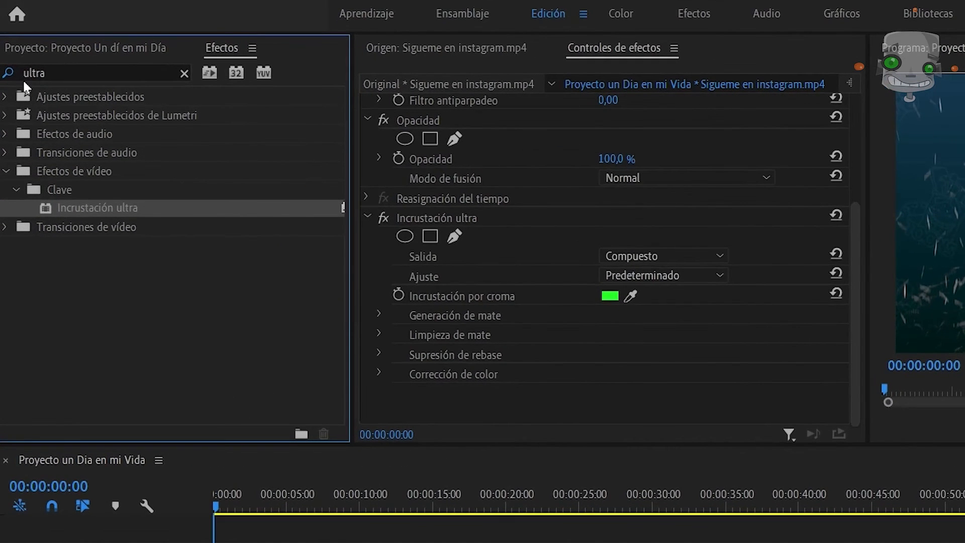
{"action": "key", "text": "shift+1"}
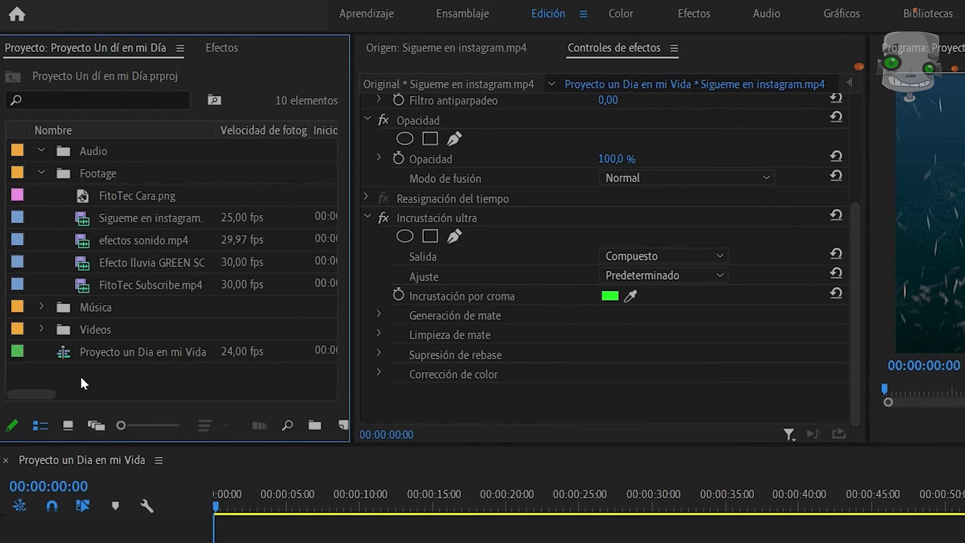
{"action": "double_click", "coordinate": [84, 241]}
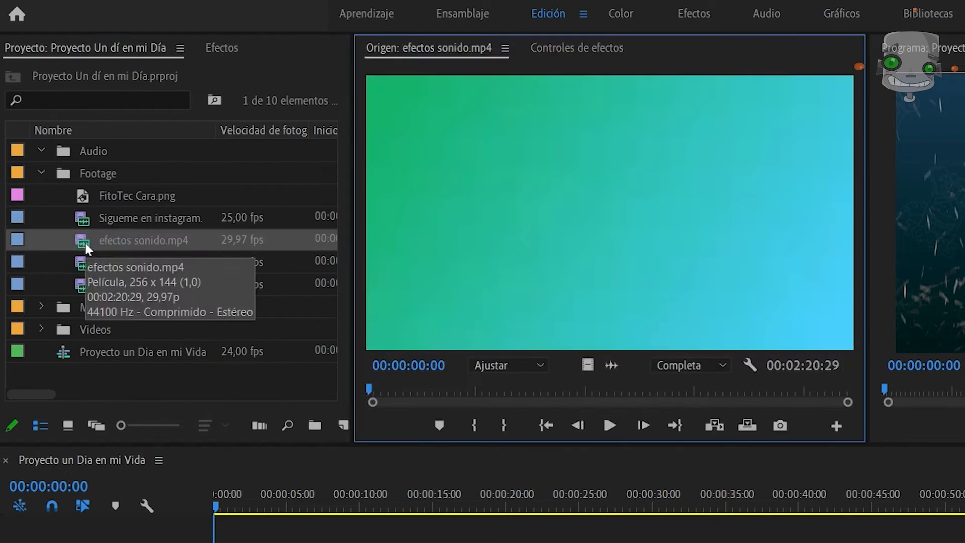
{"action": "left_click_drag", "start_coordinate": [373, 388], "coordinate": [388, 389]}
{"action": "left_click", "coordinate": [516, 426]}
Place only the audio of the marked "agitando espada" sound on track A2 under the end of the intro and preview it.
{"action": "left_click", "coordinate": [237, 509]}
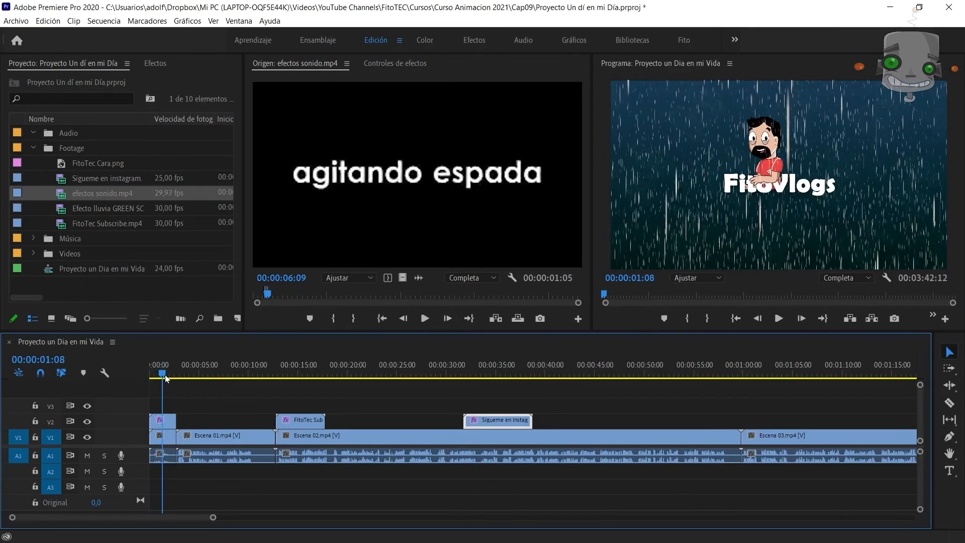
{"action": "mouse_move", "coordinate": [168, 376]}
{"action": "left_mouse_down"}
{"action": "mouse_move", "coordinate": [183, 382]}
{"action": "mouse_move", "coordinate": [171, 377]}
{"action": "left_mouse_up"}
{"action": "left_click_drag", "start_coordinate": [420, 278], "coordinate": [171, 473]}
{"action": "left_click_drag", "start_coordinate": [159, 367], "coordinate": [185, 376]}
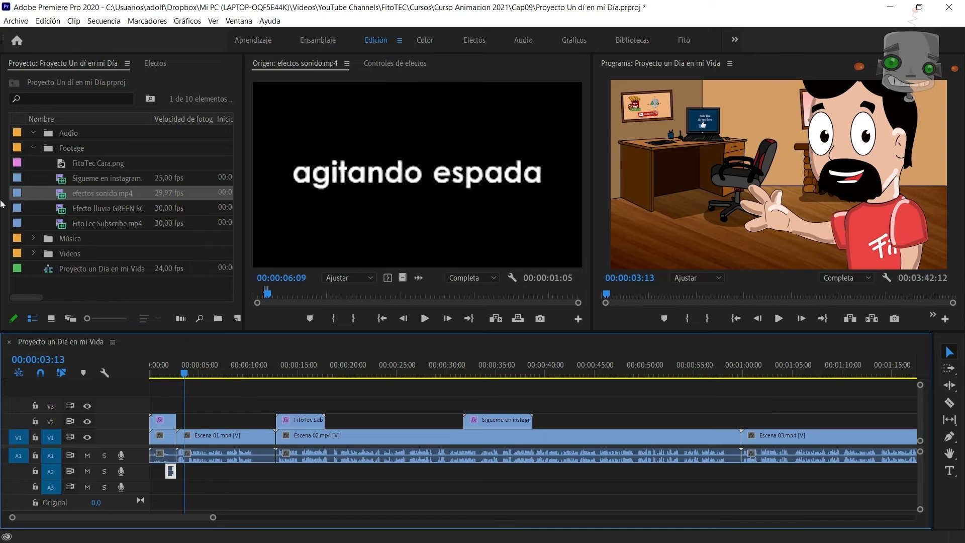
Place FitoTec Cara.png from the Footage bin on V3 at the end of the intro and extend it to the sequence's end.
{"action": "double_click", "coordinate": [58, 162]}
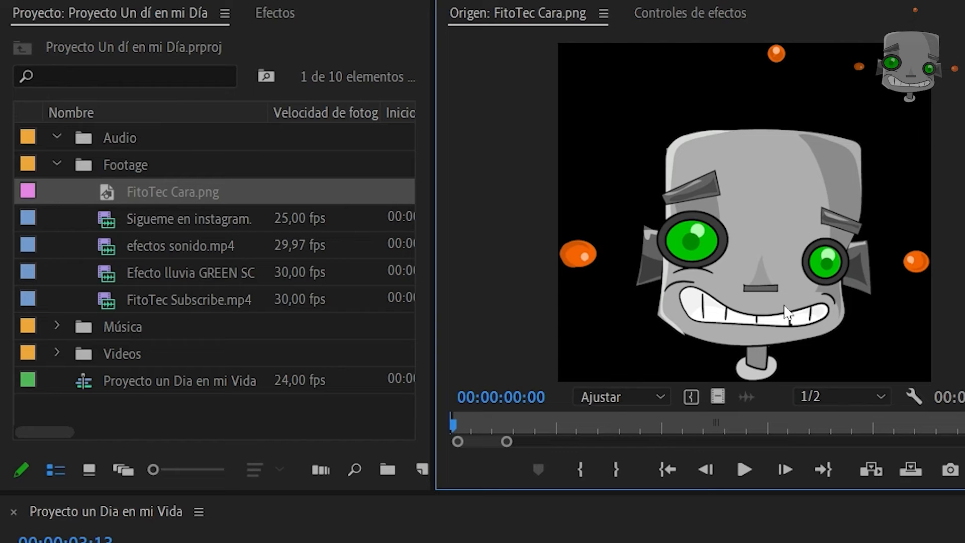
{"action": "left_click_drag", "start_coordinate": [787, 311], "coordinate": [317, 542]}
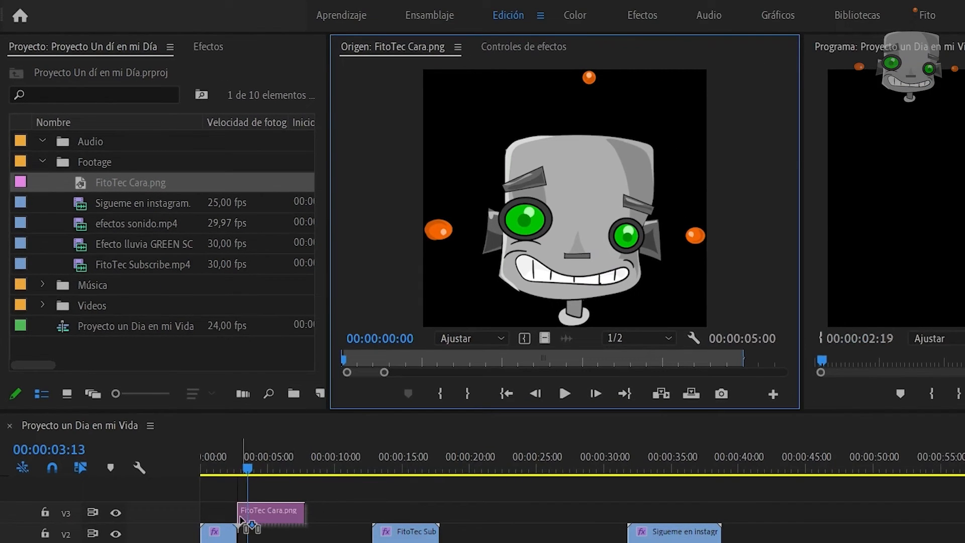
{"action": "left_click_drag", "start_coordinate": [240, 523], "coordinate": [241, 517]}
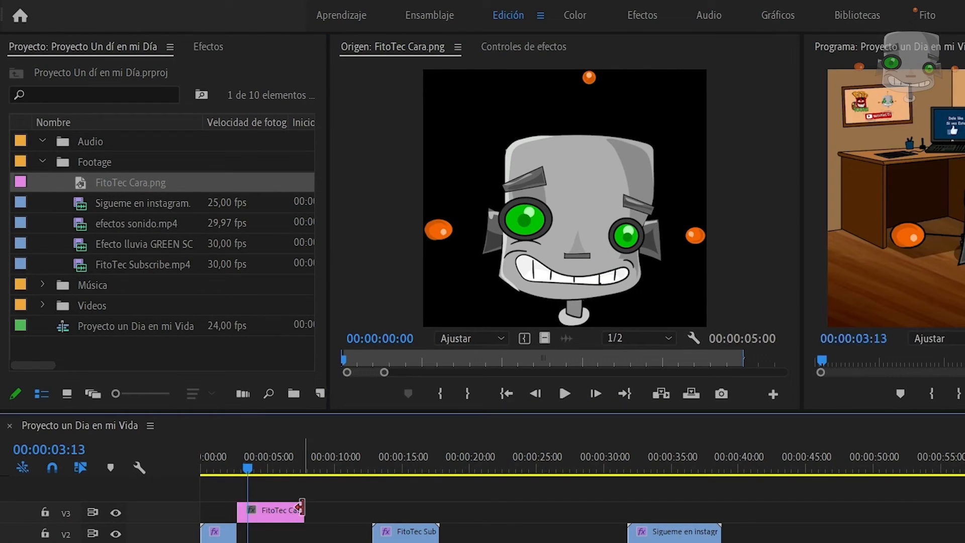
{"action": "key", "text": "minus"}
{"action": "key", "text": "minus"}
{"action": "key", "text": "minus"}
{"action": "key", "text": "minus"}
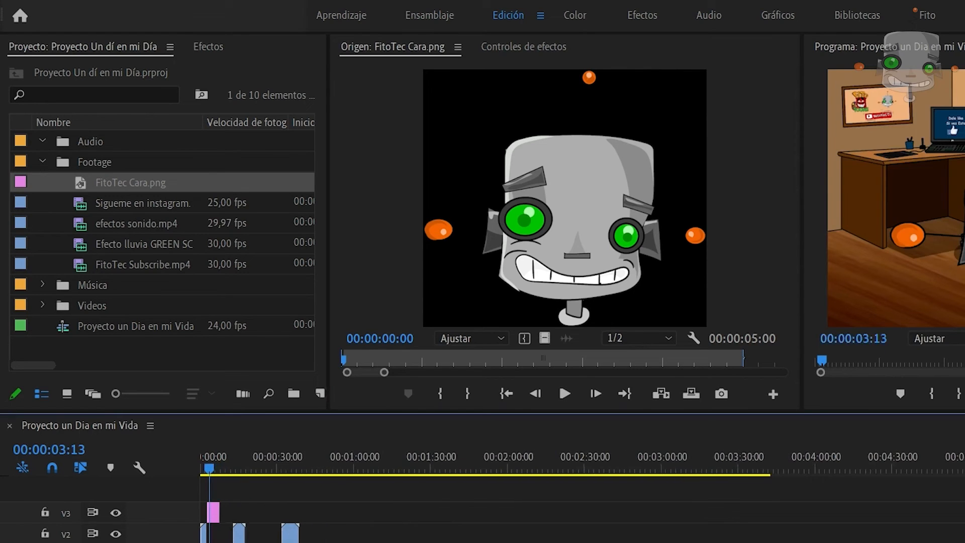
{"action": "left_click_drag", "start_coordinate": [219, 516], "coordinate": [767, 519]}
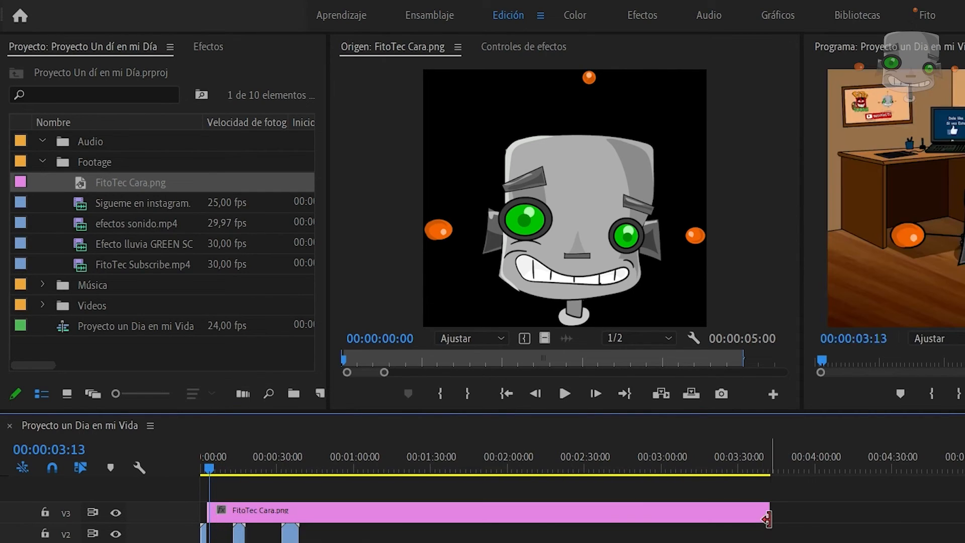
Set the FitoTec Cara.png clip to scale 20, position 1760, 146 and opacity 42%, and preview it over the scenes.
{"action": "left_click", "coordinate": [513, 515]}
{"action": "left_click", "coordinate": [548, 49]}
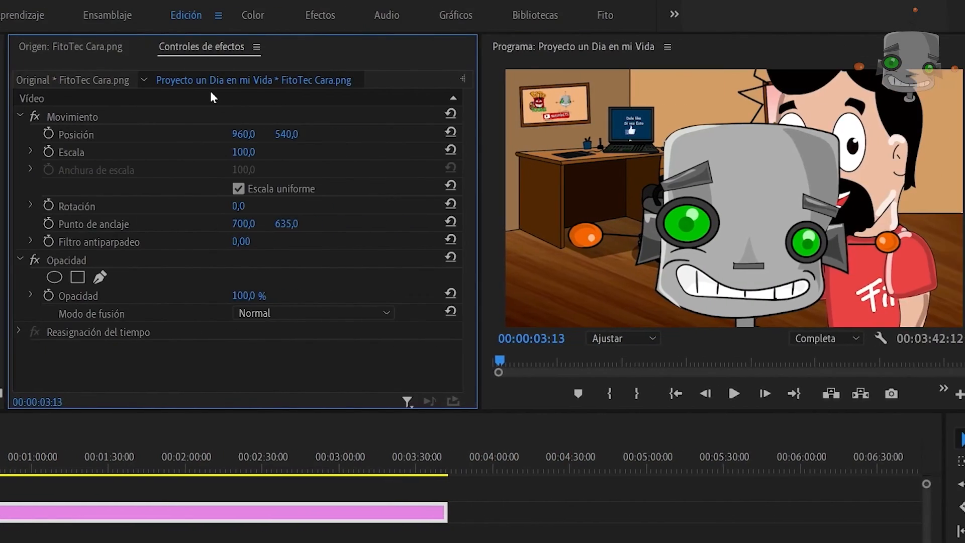
{"action": "left_click", "coordinate": [251, 154]}
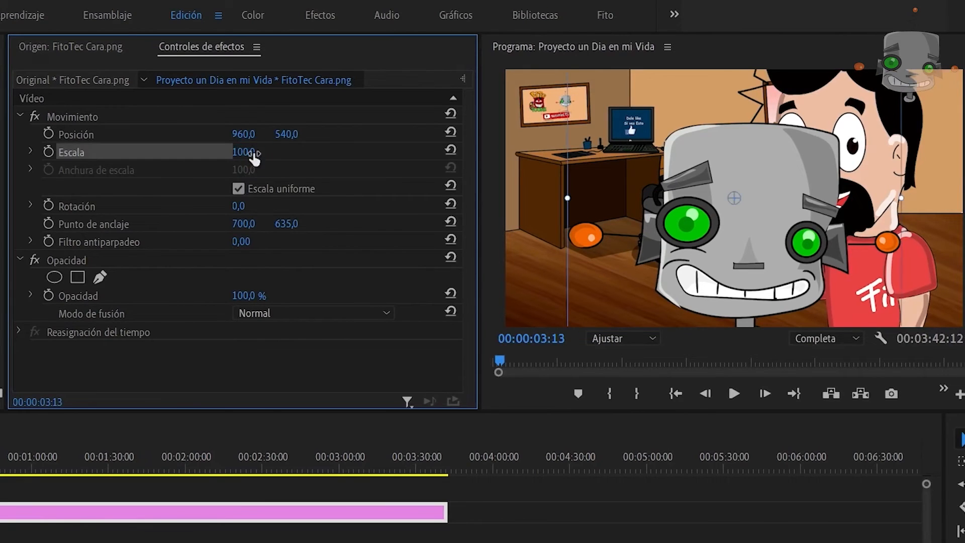
{"action": "left_click", "coordinate": [279, 163]}
{"action": "left_click_drag", "start_coordinate": [242, 152], "coordinate": [86, 134]}
{"action": "left_click_drag", "start_coordinate": [244, 134], "coordinate": [646, 134]}
{"action": "left_click_drag", "start_coordinate": [249, 296], "coordinate": [222, 295]}
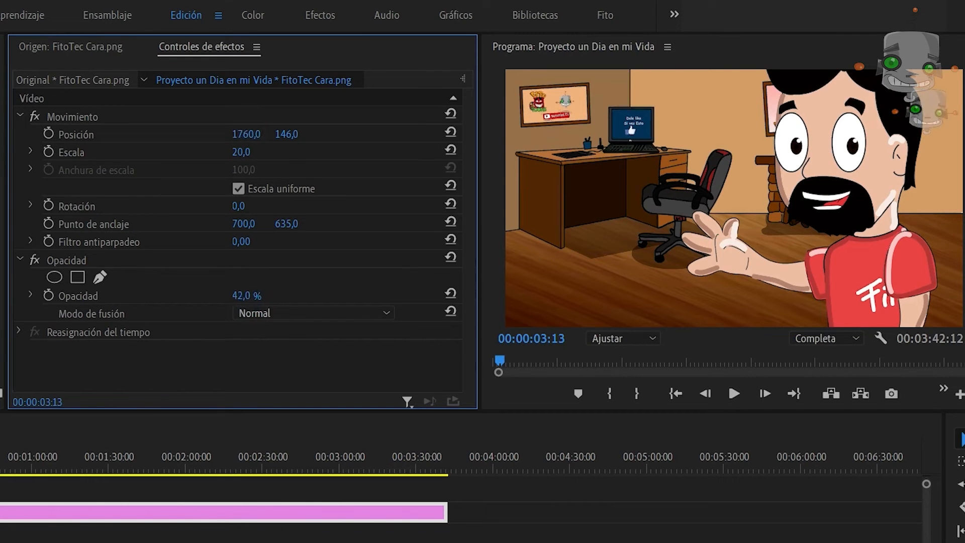
{"action": "key", "text": "space"}
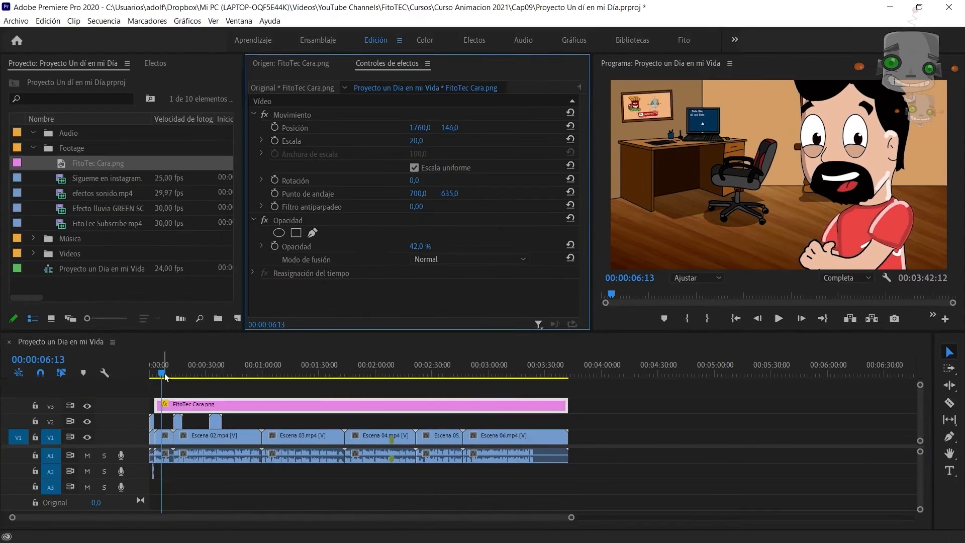
{"action": "mouse_move", "coordinate": [165, 375]}
{"action": "left_mouse_down"}
{"action": "mouse_move", "coordinate": [485, 386]}
{"action": "mouse_move", "coordinate": [176, 381]}
{"action": "left_mouse_up"}
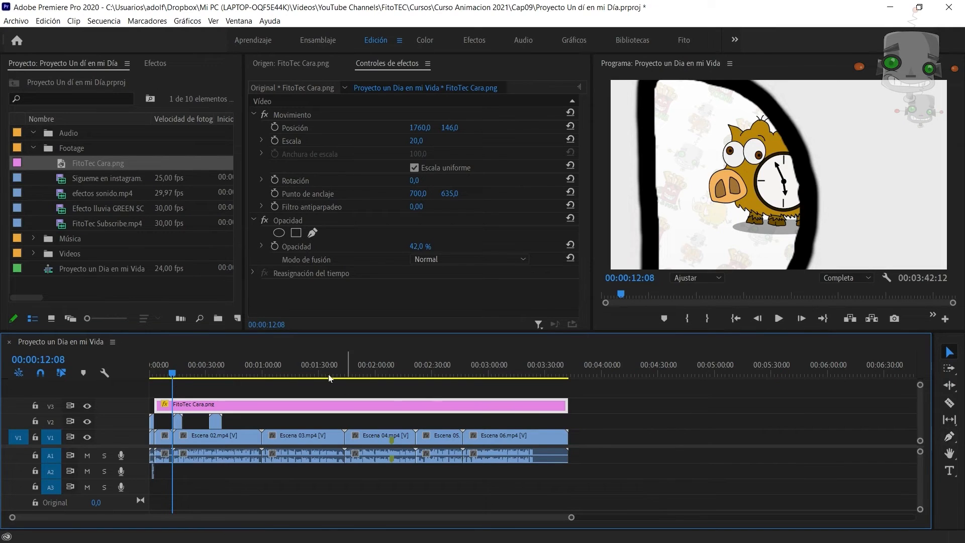
Add the text "FitoTec" over the frame at 00:00:04:00 in the Gill Sans Ultra Bold font.
{"action": "left_click", "coordinate": [156, 374]}
{"action": "left_click", "coordinate": [949, 471]}
{"action": "left_click", "coordinate": [629, 181]}
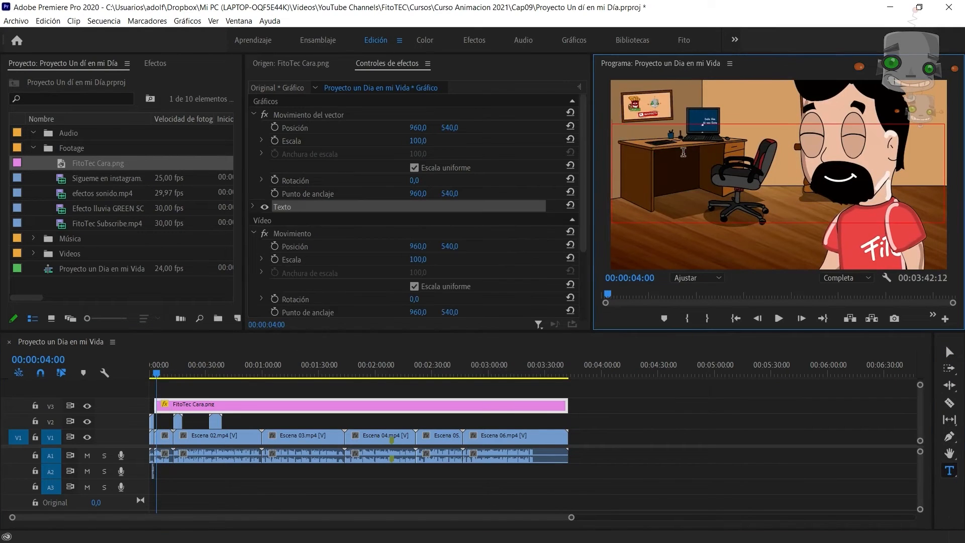
{"action": "type", "text": "FitoTec"}
{"action": "scroll", "coordinate": [417, 166], "scroll_direction": "down", "scroll_amount": 3}
{"action": "left_click", "coordinate": [508, 175]}
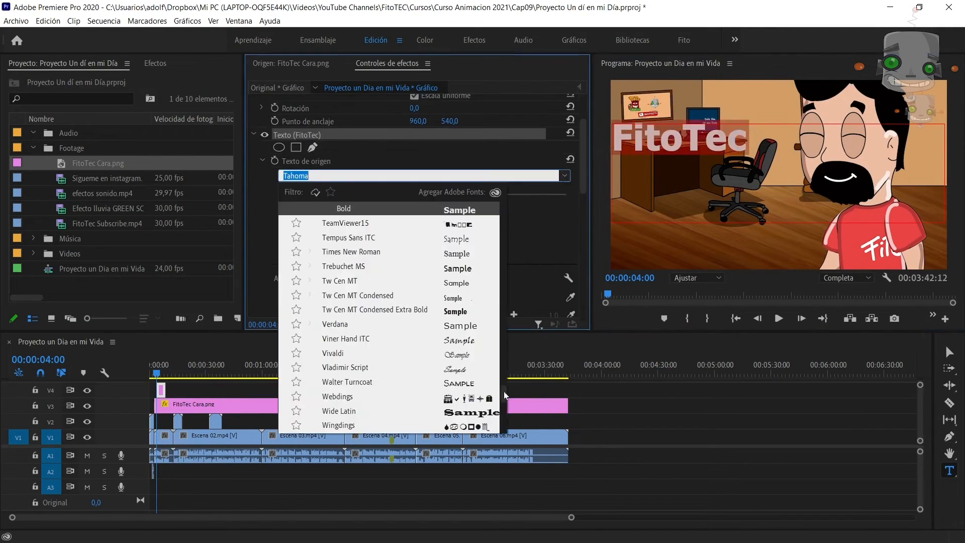
{"action": "left_click_drag", "start_coordinate": [502, 216], "coordinate": [502, 285]}
{"action": "left_click", "coordinate": [382, 316]}
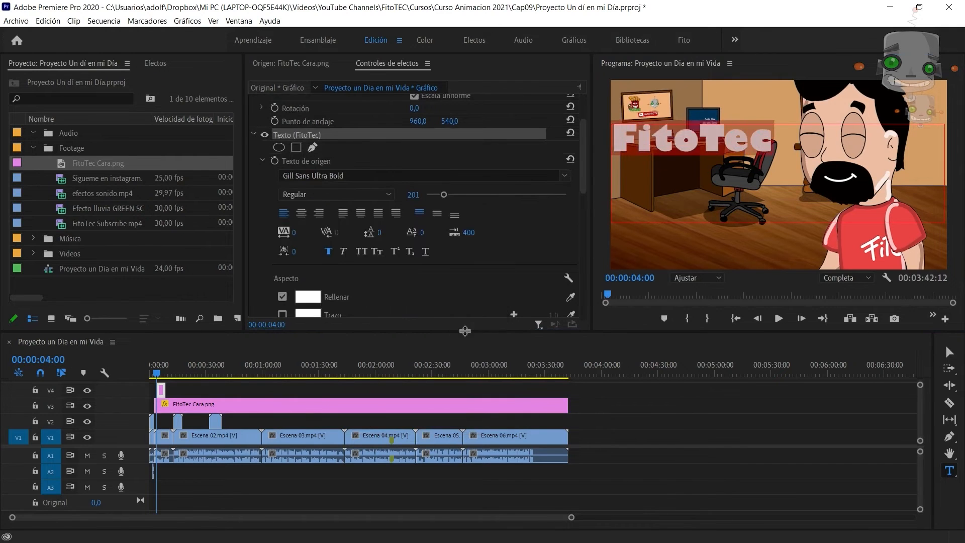
Enlarge the FitoTec text, centre-align it and move it down to position 28.2, 449.2.
{"action": "left_click_drag", "start_coordinate": [441, 194], "coordinate": [456, 195]}
{"action": "left_click", "coordinate": [301, 213]}
{"action": "left_click", "coordinate": [949, 355]}
{"action": "left_click_drag", "start_coordinate": [767, 150], "coordinate": [770, 186]}
Change the FitoTec text's fill to black and set the graphic's opacity to 36%.
{"action": "left_click_drag", "start_coordinate": [584, 156], "coordinate": [583, 196]}
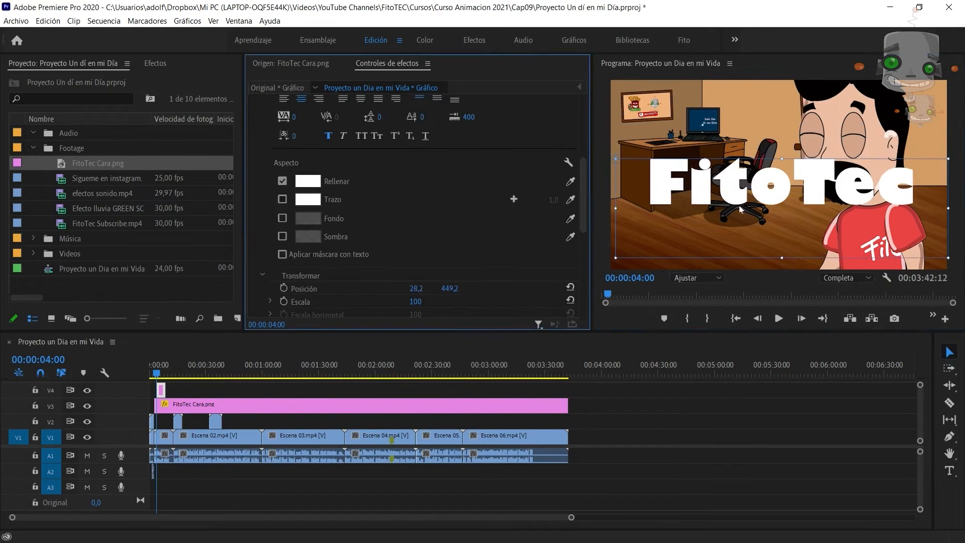
{"action": "double_click", "coordinate": [744, 191]}
{"action": "left_click", "coordinate": [308, 181]}
{"action": "left_click", "coordinate": [344, 203]}
{"action": "left_click", "coordinate": [610, 190]}
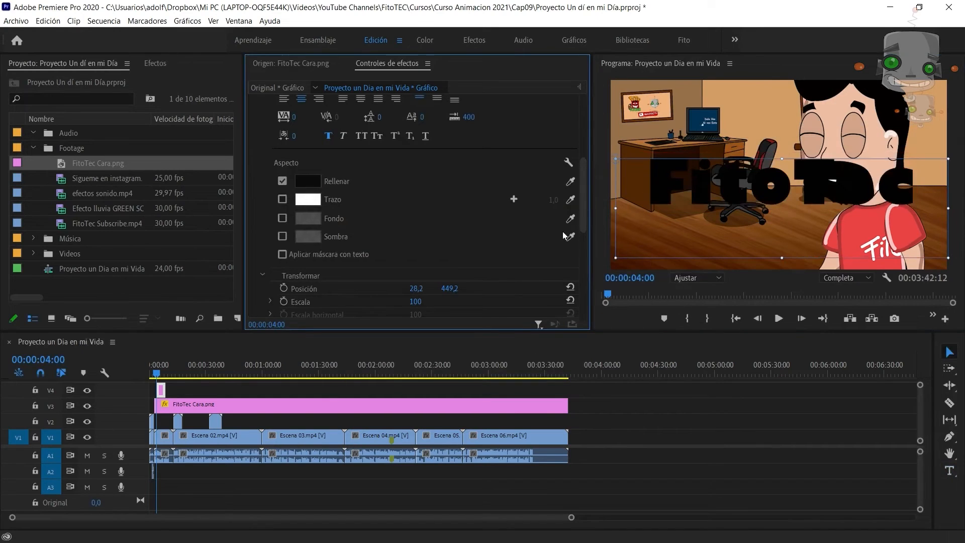
{"action": "left_click_drag", "start_coordinate": [582, 197], "coordinate": [579, 288]}
{"action": "left_click_drag", "start_coordinate": [417, 270], "coordinate": [385, 270]}
Align the FitoTec title on V4 with the end of the intro, extend it to the sequence's end and scrub through the scenes.
{"action": "left_click_drag", "start_coordinate": [232, 373], "coordinate": [244, 384]}
{"action": "mouse_move", "coordinate": [161, 390]}
{"action": "left_mouse_down"}
{"action": "mouse_move", "coordinate": [239, 390]}
{"action": "mouse_move", "coordinate": [159, 390]}
{"action": "left_mouse_up"}
{"action": "left_click_drag", "start_coordinate": [163, 390], "coordinate": [568, 393]}
{"action": "left_click_drag", "start_coordinate": [246, 378], "coordinate": [398, 395]}
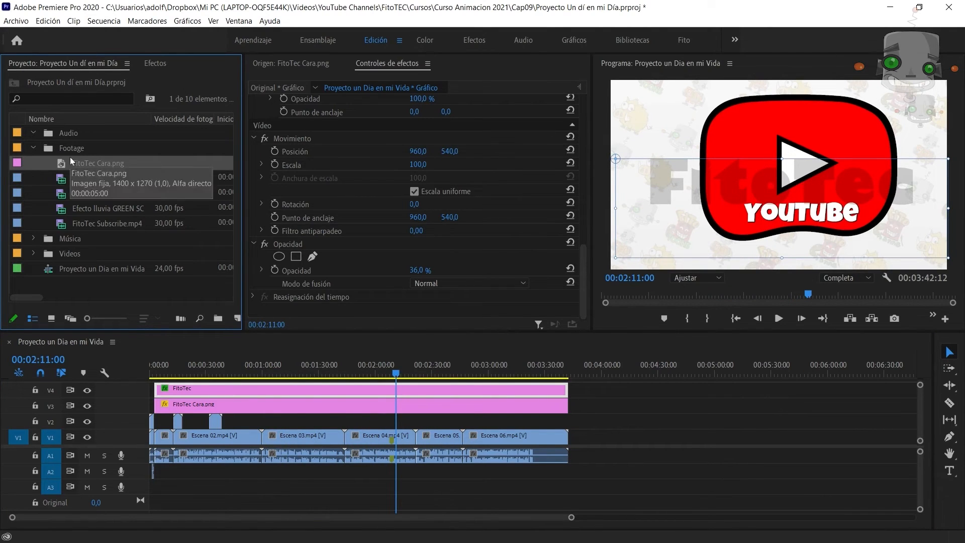
Place the Creek Whistle track from the Música bin on A3 and shift it to begin near the start of Escena 02.
{"action": "left_click", "coordinate": [33, 238]}
{"action": "scroll", "coordinate": [36, 236], "scroll_direction": "down", "scroll_amount": 1}
{"action": "left_click", "coordinate": [60, 254]}
{"action": "left_click_drag", "start_coordinate": [61, 255], "coordinate": [146, 490]}
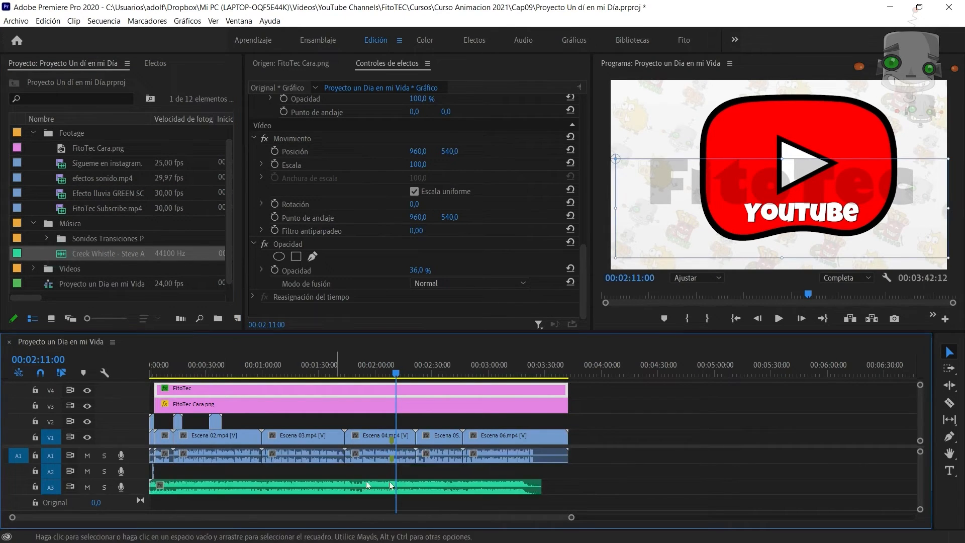
{"action": "left_click_drag", "start_coordinate": [499, 486], "coordinate": [522, 486]}
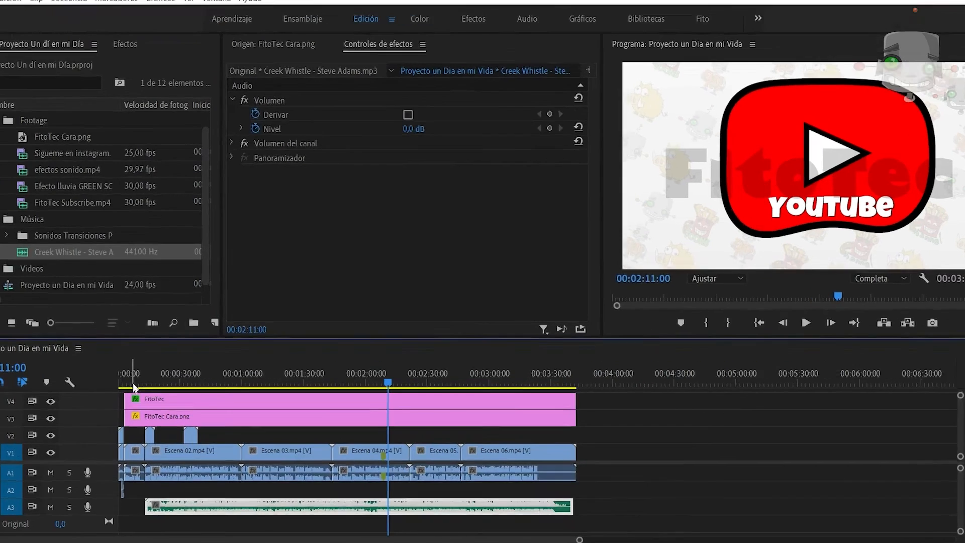
Set the Creek Whistle clip's volume level to -19.5 dB and play the sequence from the start of Escena 02.
{"action": "left_click", "coordinate": [163, 373]}
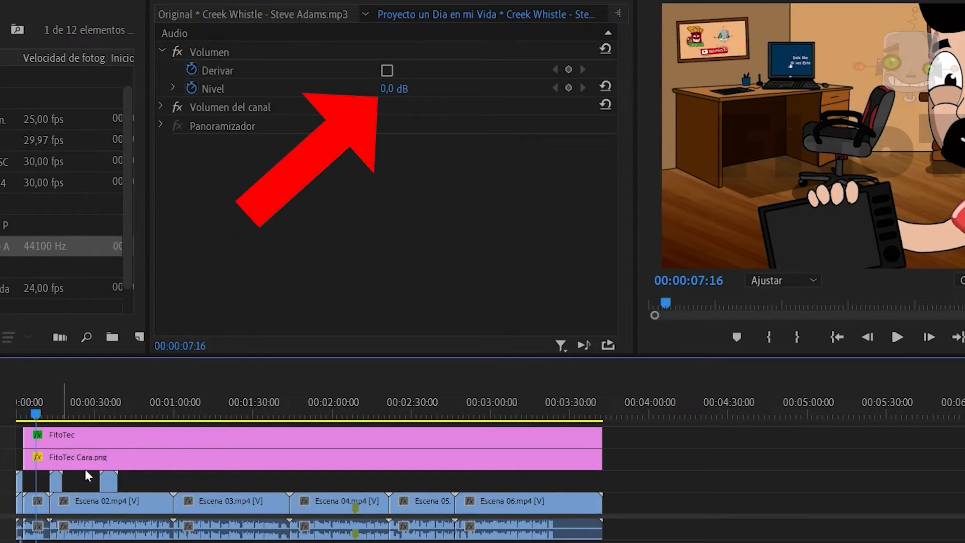
{"action": "left_click", "coordinate": [406, 21]}
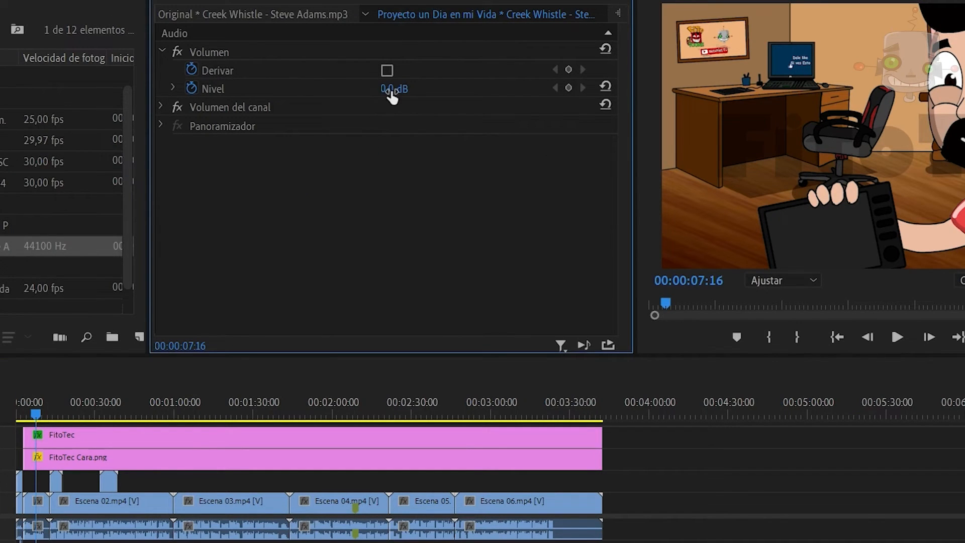
{"action": "left_click_drag", "start_coordinate": [393, 90], "coordinate": [322, 90]}
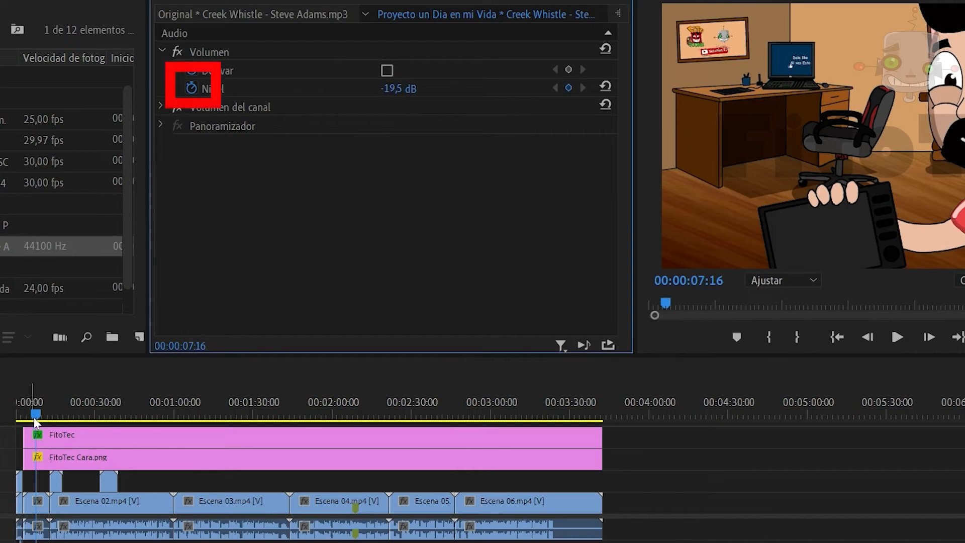
{"action": "left_click_drag", "start_coordinate": [34, 417], "coordinate": [48, 417]}
{"action": "key", "text": "space"}
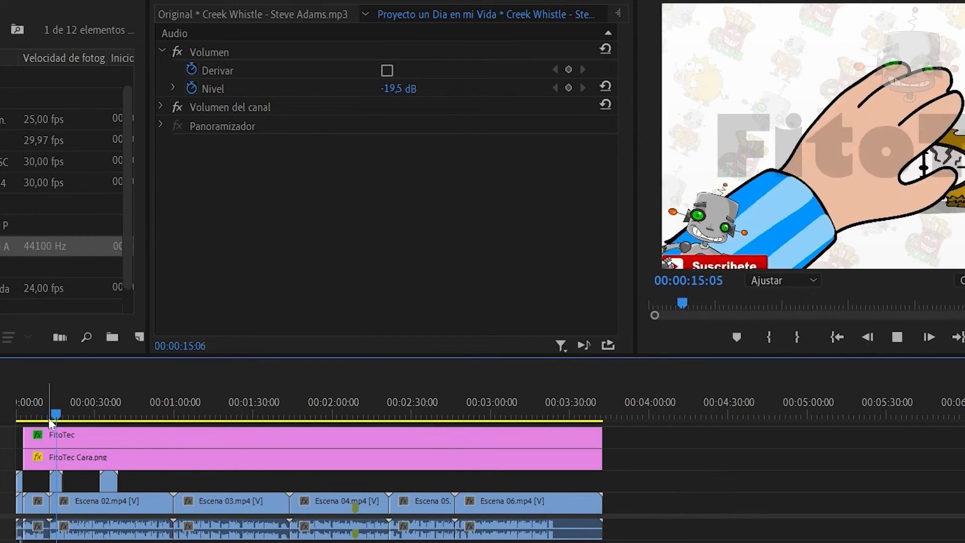
{"action": "key", "text": "space"}
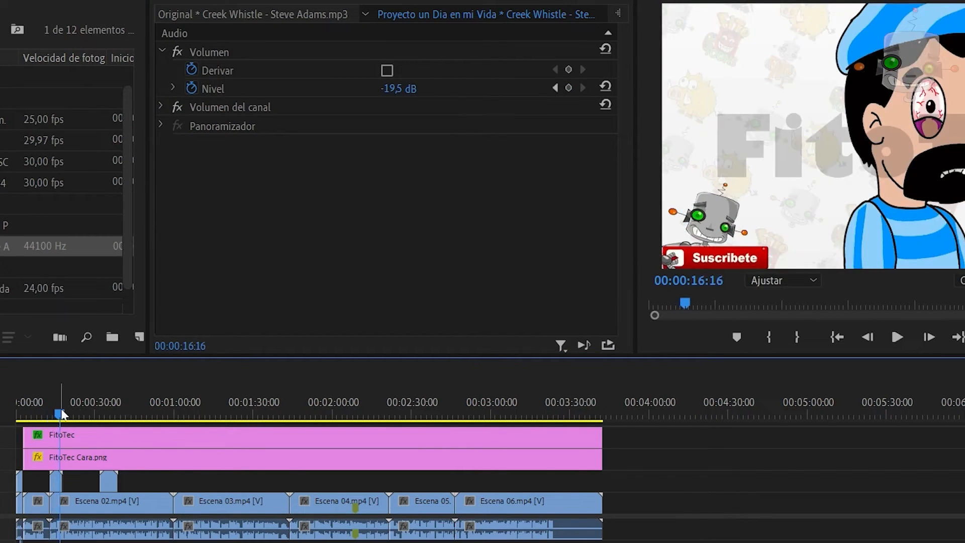
Turn off keyframe animation for the Creek Whistle clip's Nivel property.
{"action": "left_click", "coordinate": [49, 416]}
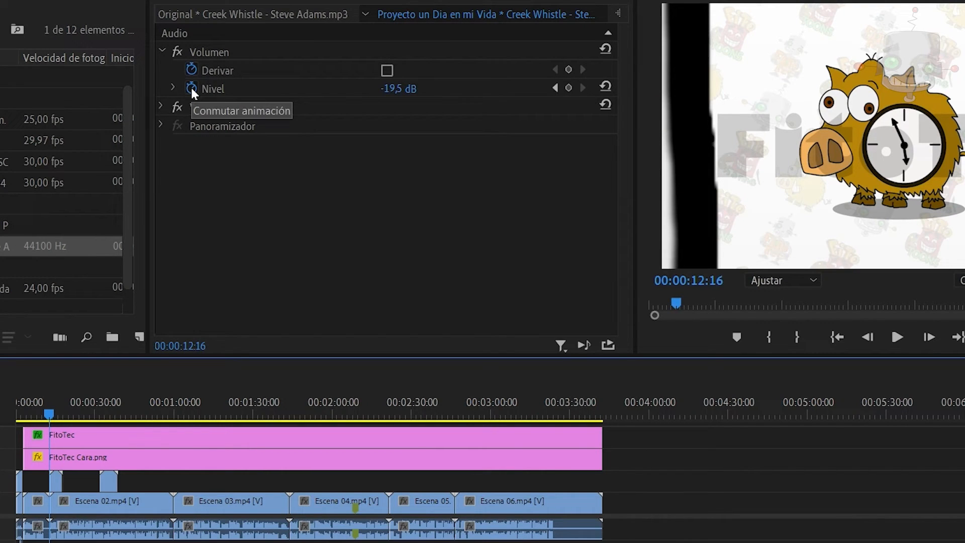
{"action": "left_click", "coordinate": [191, 88]}
{"action": "left_click", "coordinate": [549, 301]}
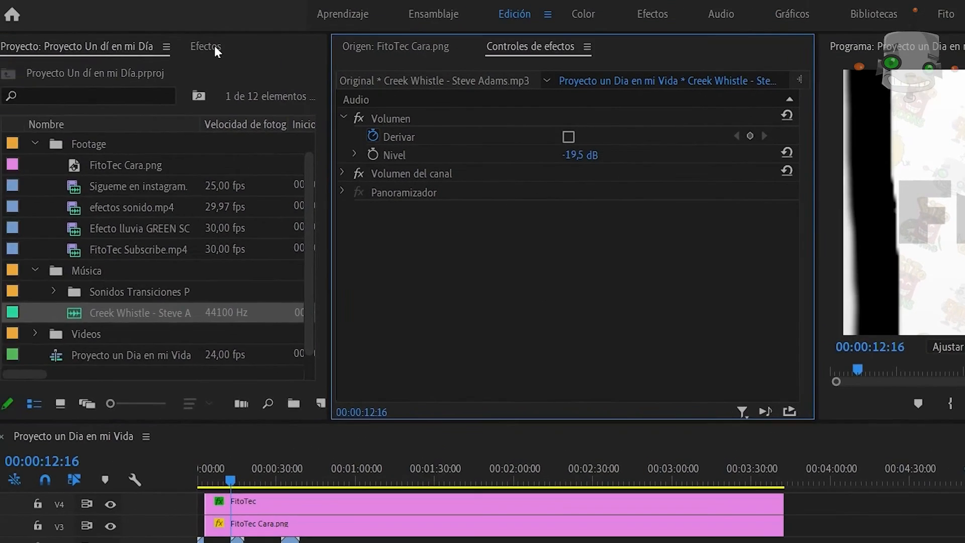
Apply the Ganancia constante audio transition to the start of the Creek Whistle clip and scrub over it.
{"action": "left_click", "coordinate": [215, 47]}
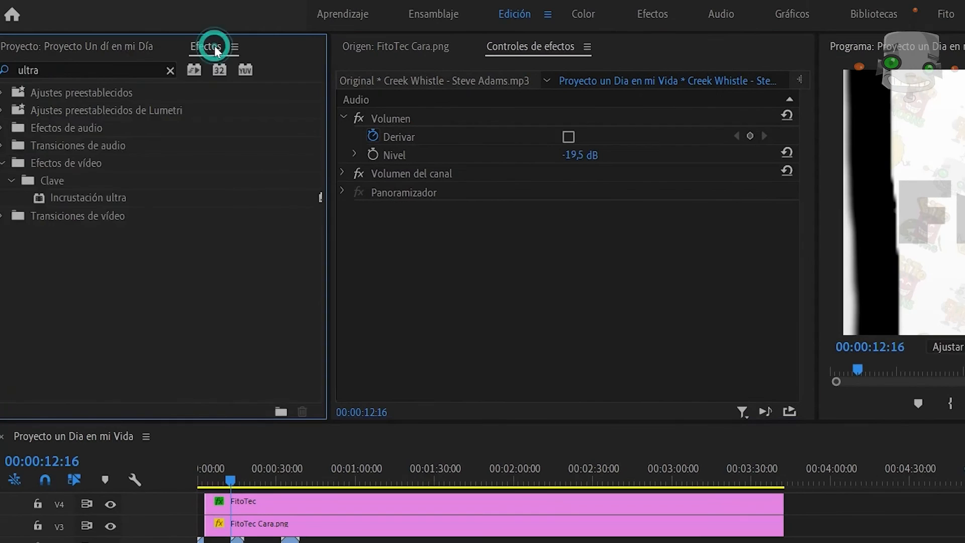
{"action": "left_click", "coordinate": [169, 72]}
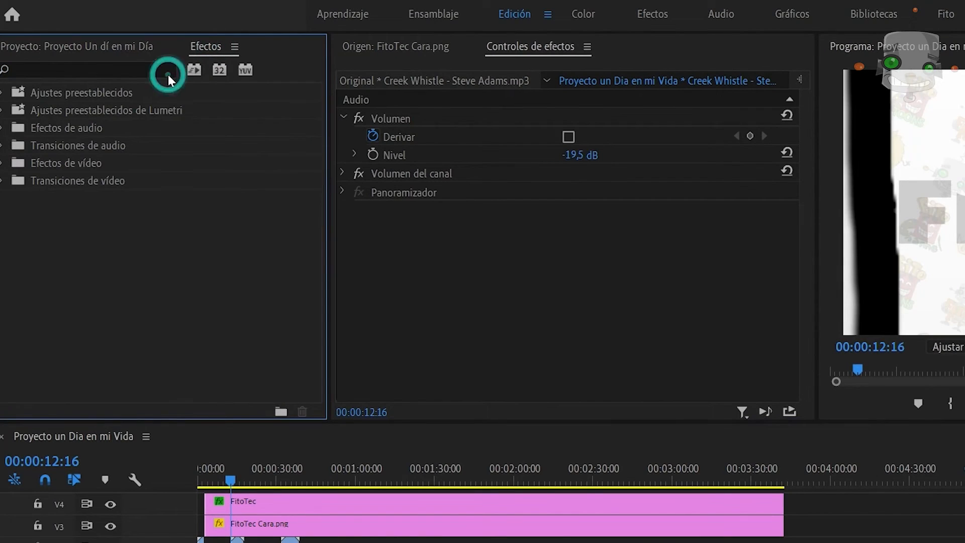
{"action": "left_click", "coordinate": [2, 145]}
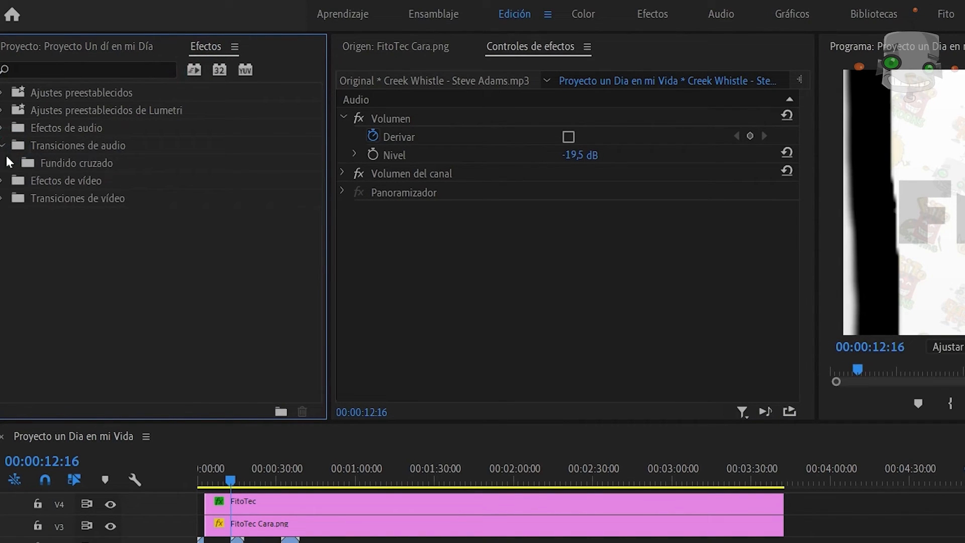
{"action": "left_click", "coordinate": [11, 163]}
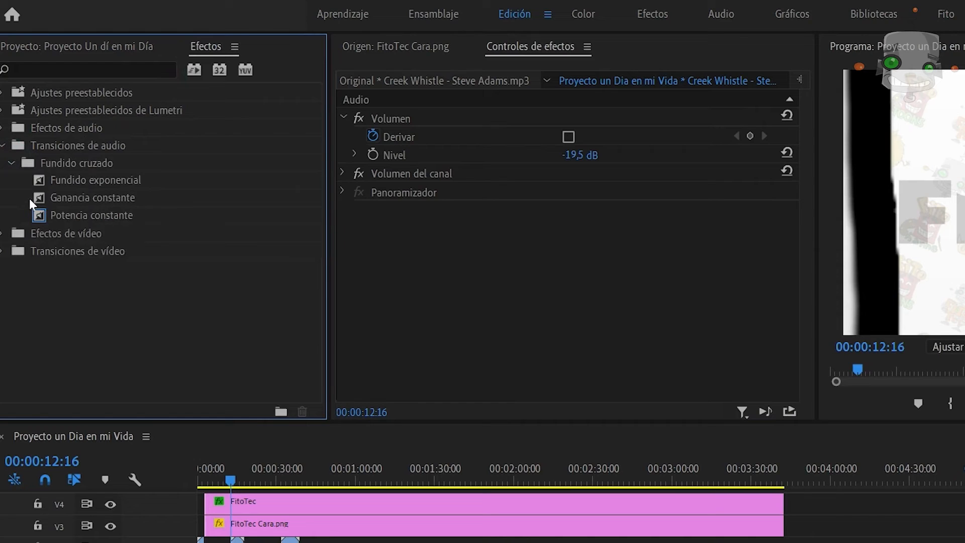
{"action": "left_click", "coordinate": [43, 198]}
{"action": "left_click_drag", "start_coordinate": [43, 198], "coordinate": [221, 534]}
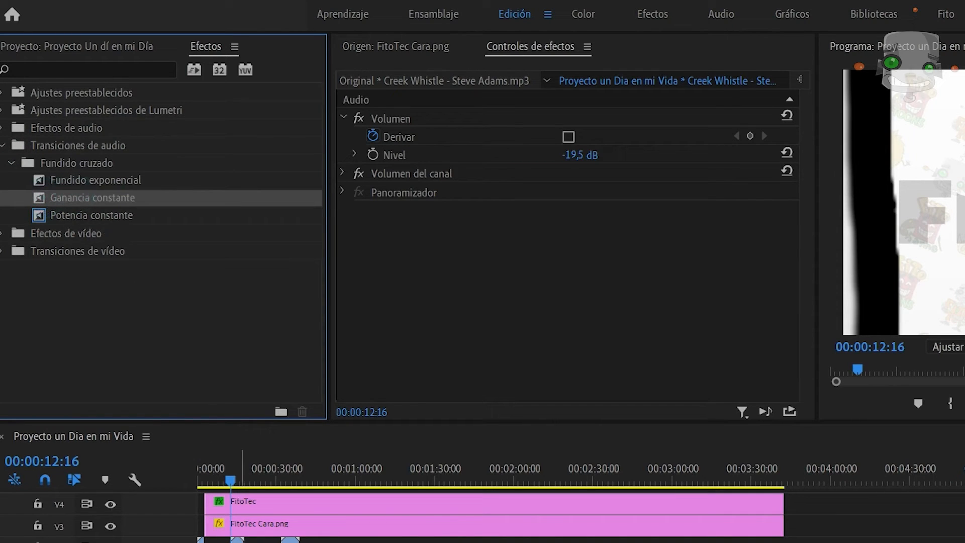
{"action": "scroll", "coordinate": [235, 534], "scroll_direction": "up", "scroll_amount": 5}
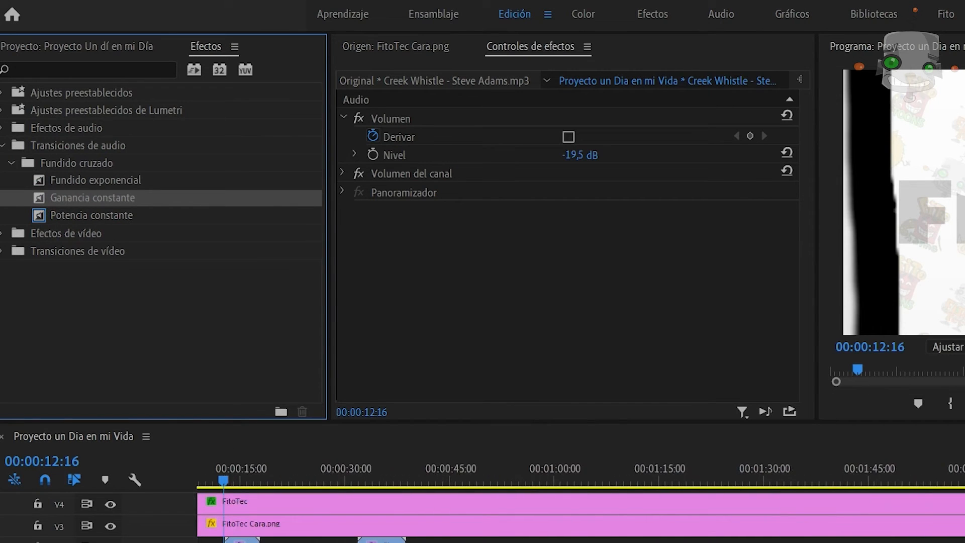
{"action": "mouse_move", "coordinate": [223, 487]}
{"action": "left_mouse_down"}
{"action": "mouse_move", "coordinate": [234, 486]}
{"action": "mouse_move", "coordinate": [221, 485]}
{"action": "left_mouse_up"}
Apply the Potencia constante audio transition to the end of the Creek Whistle clip and open its settings.
{"action": "scroll", "coordinate": [236, 513], "scroll_direction": "down", "scroll_amount": 2}
{"action": "scroll", "coordinate": [580, 513], "scroll_direction": "down", "scroll_amount": 5}
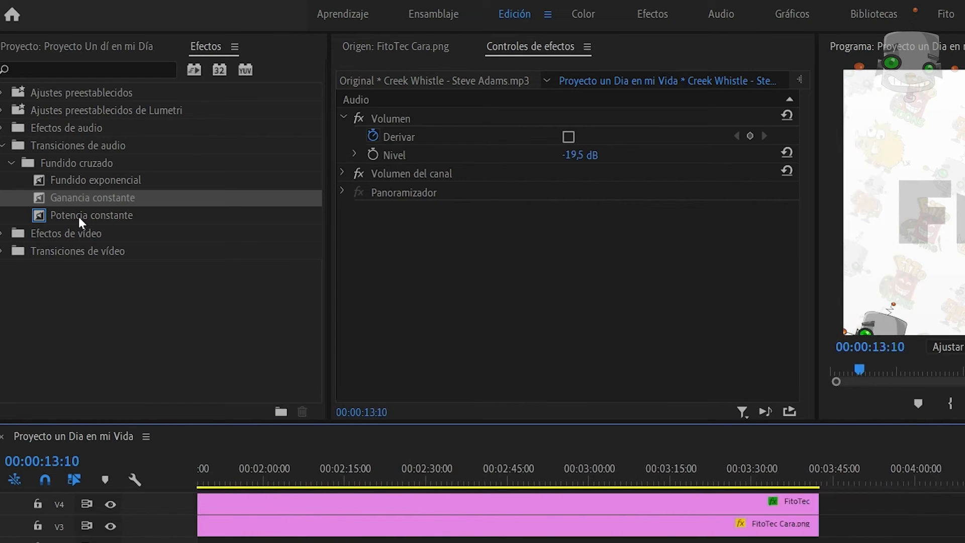
{"action": "left_click", "coordinate": [50, 215]}
{"action": "left_click_drag", "start_coordinate": [843, 541], "coordinate": [634, 541]}
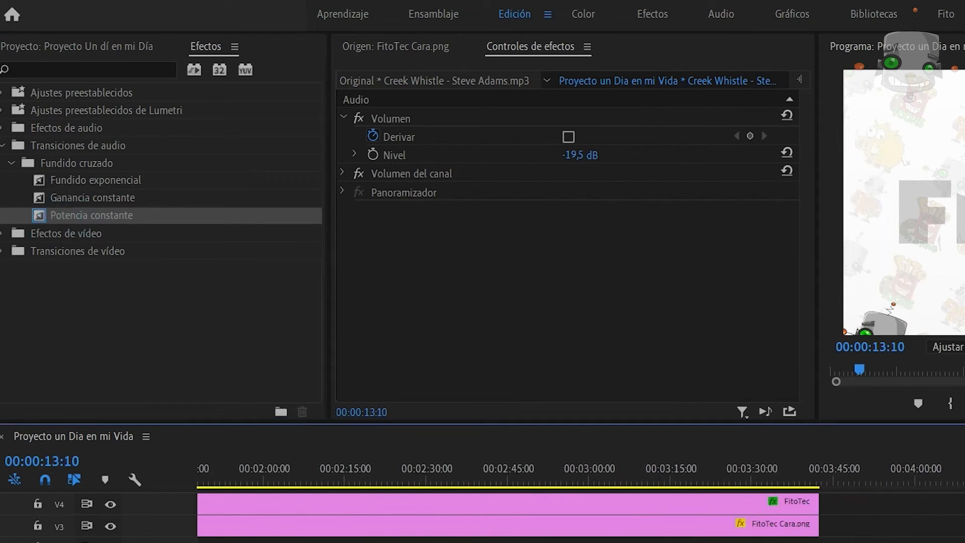
{"action": "scroll", "coordinate": [581, 513], "scroll_direction": "up", "scroll_amount": 5}
{"action": "scroll", "coordinate": [581, 513], "scroll_direction": "up", "scroll_amount": 3}
{"action": "scroll", "coordinate": [580, 513], "scroll_direction": "down", "scroll_amount": 10}
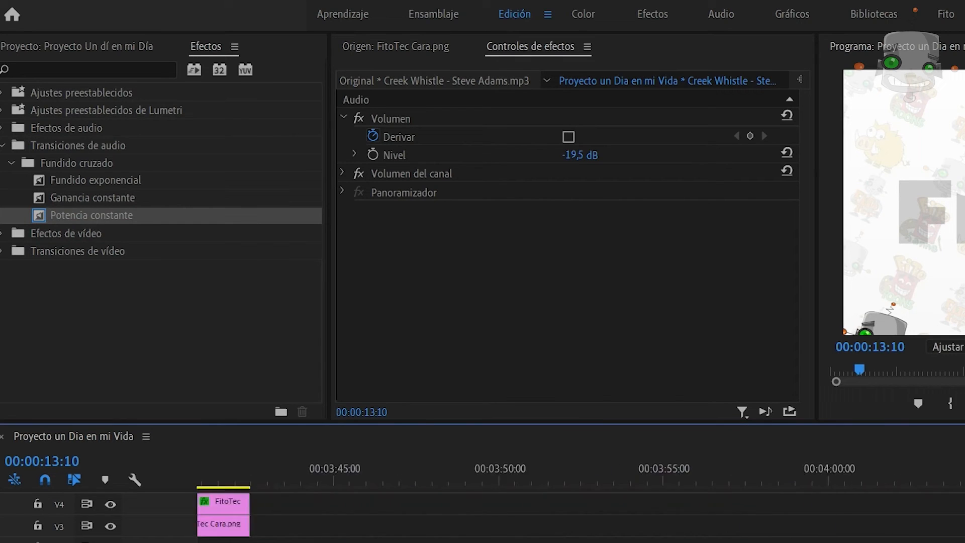
{"action": "scroll", "coordinate": [581, 513], "scroll_direction": "up", "scroll_amount": 1}
{"action": "left_click", "coordinate": [724, 541]}
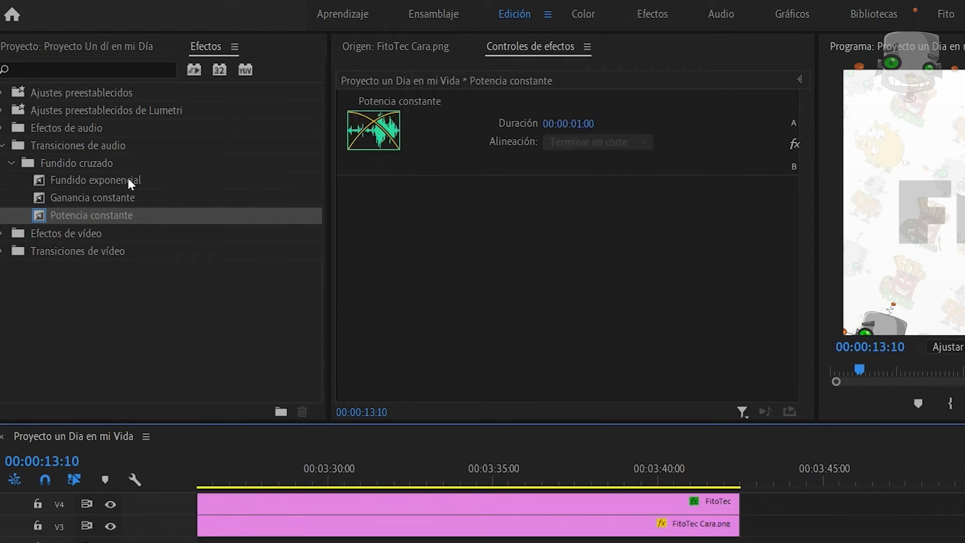
Open the sequence's media export settings, choosing the H.264 format with the Coincidir con origen preset.
{"action": "left_click", "coordinate": [248, 338]}
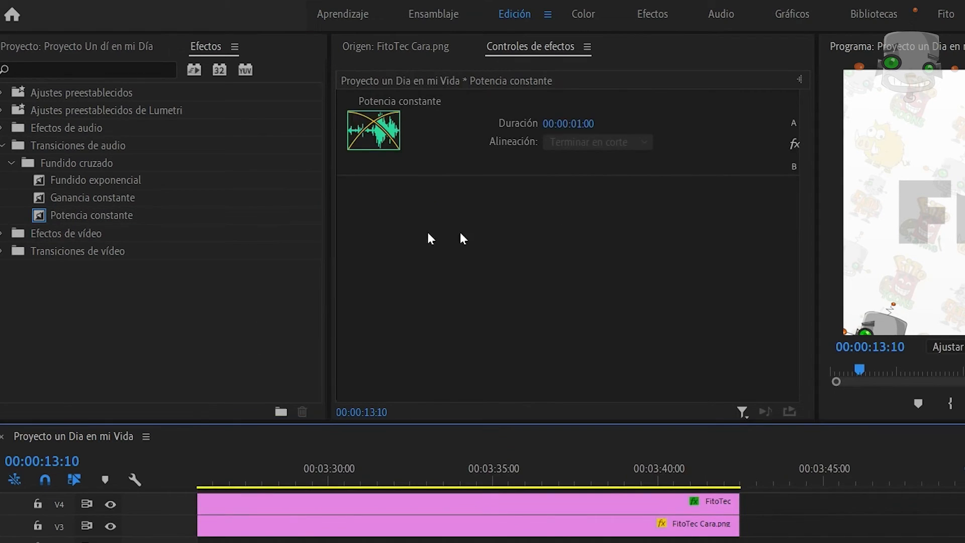
{"action": "left_click", "coordinate": [20, 20]}
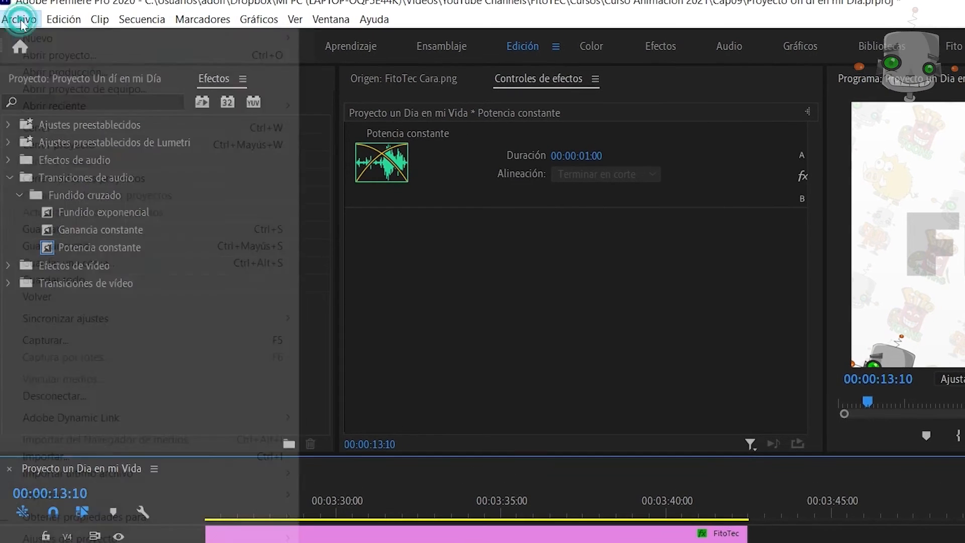
{"action": "left_click", "coordinate": [229, 490]}
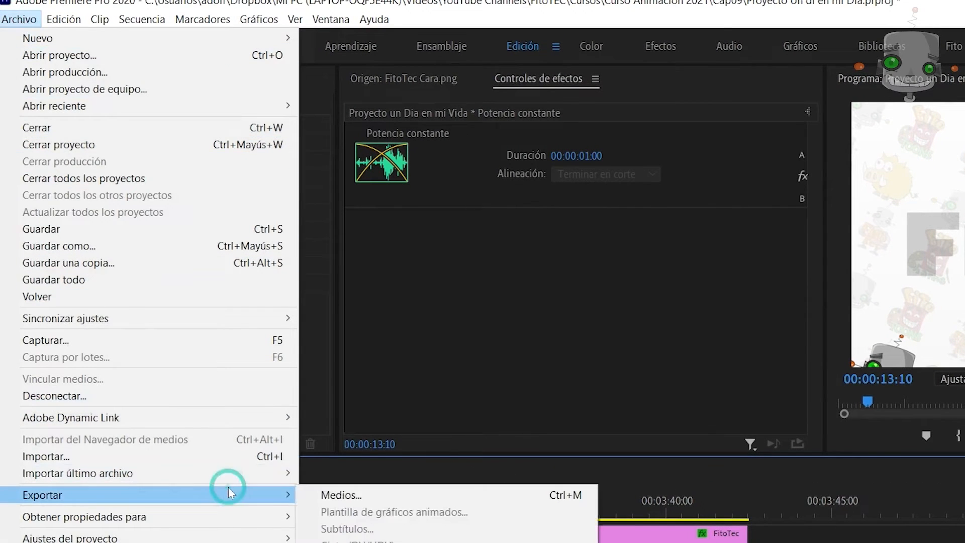
{"action": "left_click", "coordinate": [437, 498]}
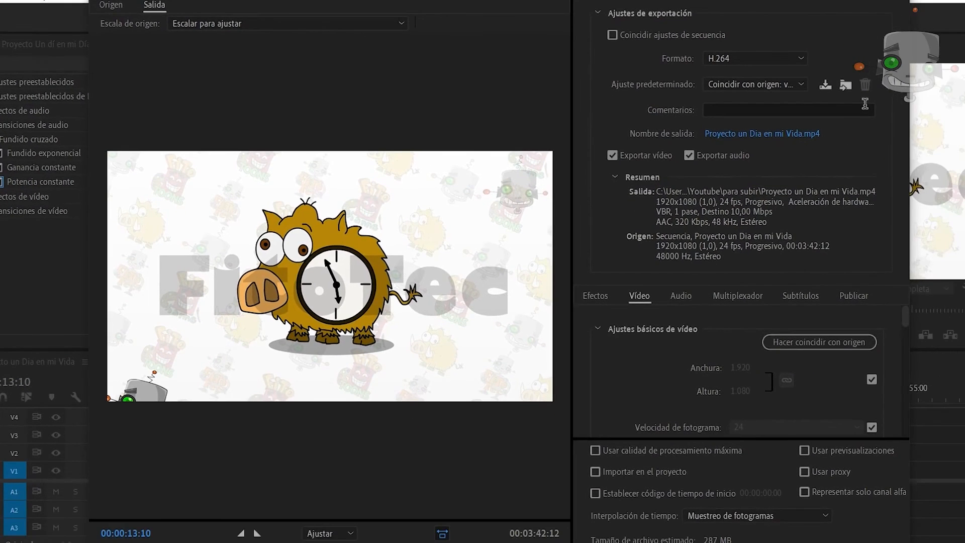
{"action": "left_click", "coordinate": [798, 58]}
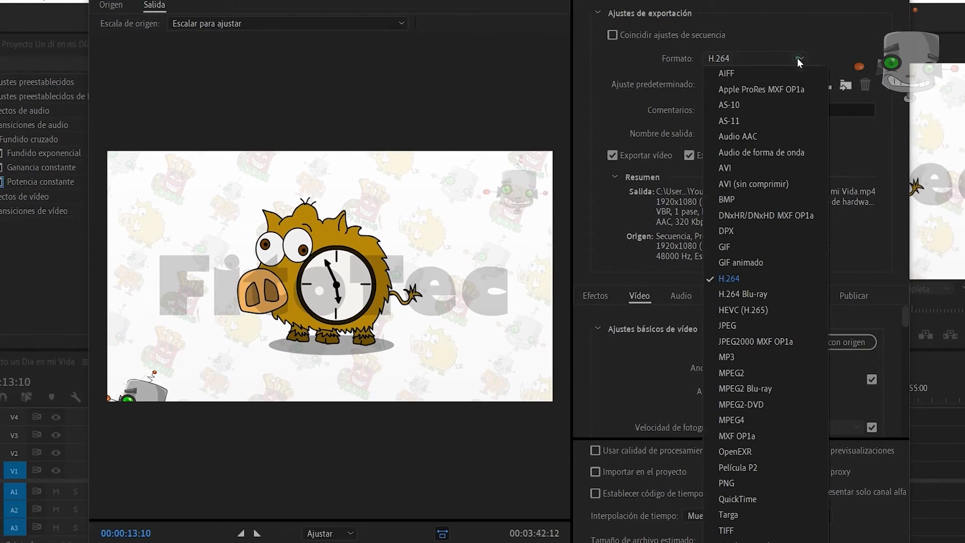
{"action": "left_click", "coordinate": [752, 278]}
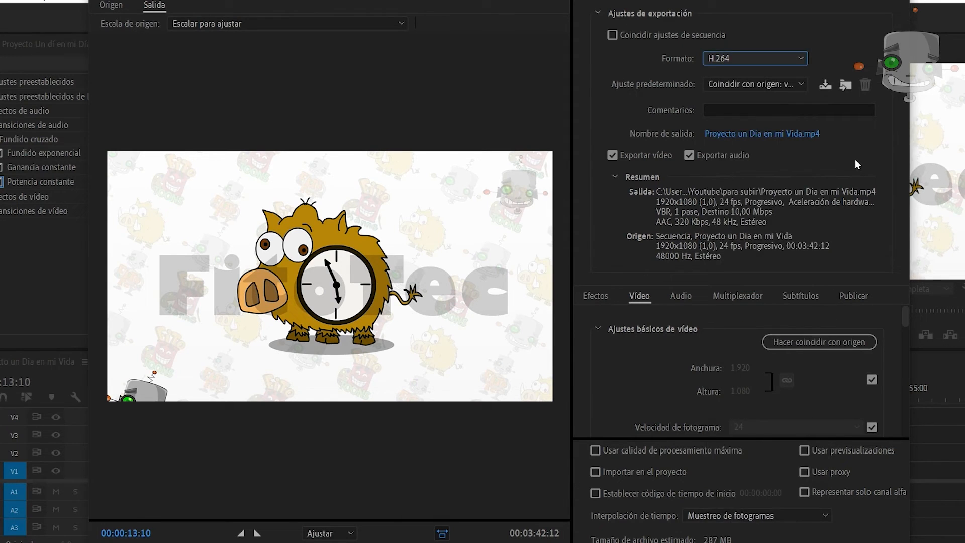
{"action": "left_click", "coordinate": [804, 82]}
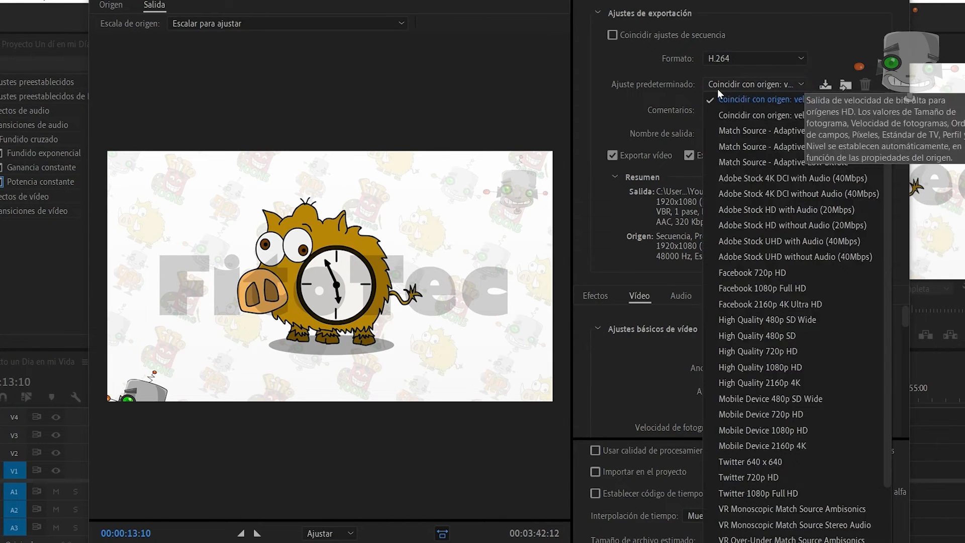
{"action": "left_click", "coordinate": [627, 108]}
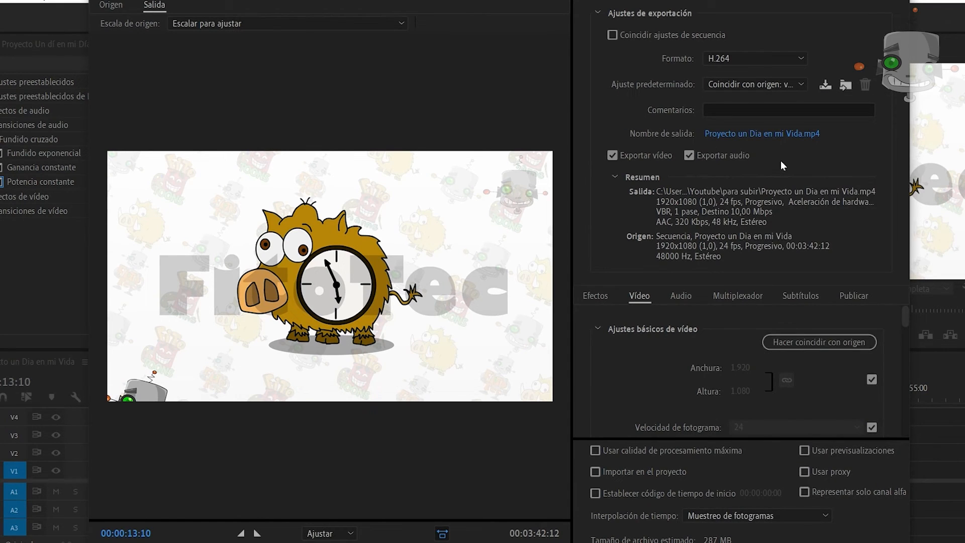
Name the export output file Proyecto un Dia en mi Vida FitoTec.mp4 in the para subir folder.
{"action": "left_click", "coordinate": [807, 135]}
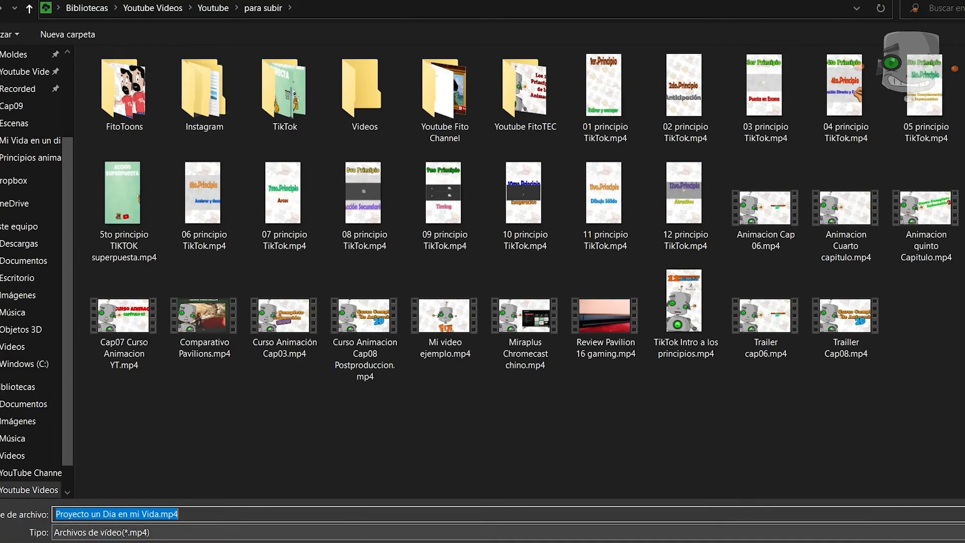
{"action": "left_click", "coordinate": [159, 514]}
{"action": "type", "text": "FitoTec"}
{"action": "key", "text": "Return"}
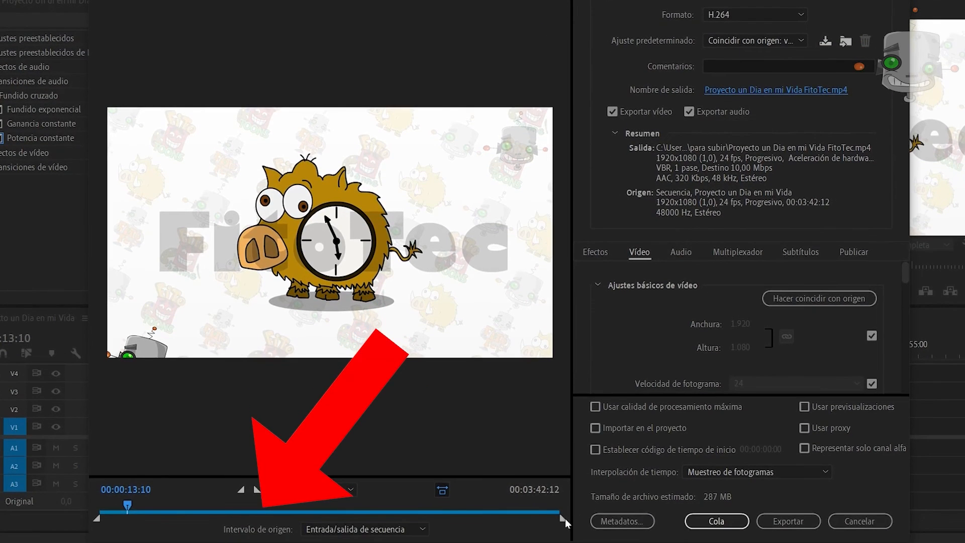
Try trimming the export range at both ends, and extend it back to the full sequence.
{"action": "left_click_drag", "start_coordinate": [563, 519], "coordinate": [494, 525]}
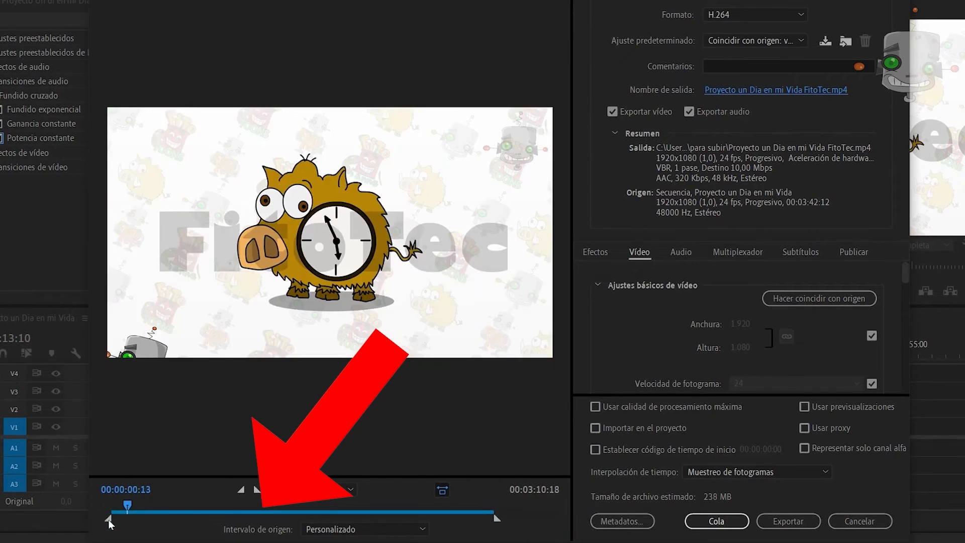
{"action": "left_click_drag", "start_coordinate": [108, 520], "coordinate": [80, 513]}
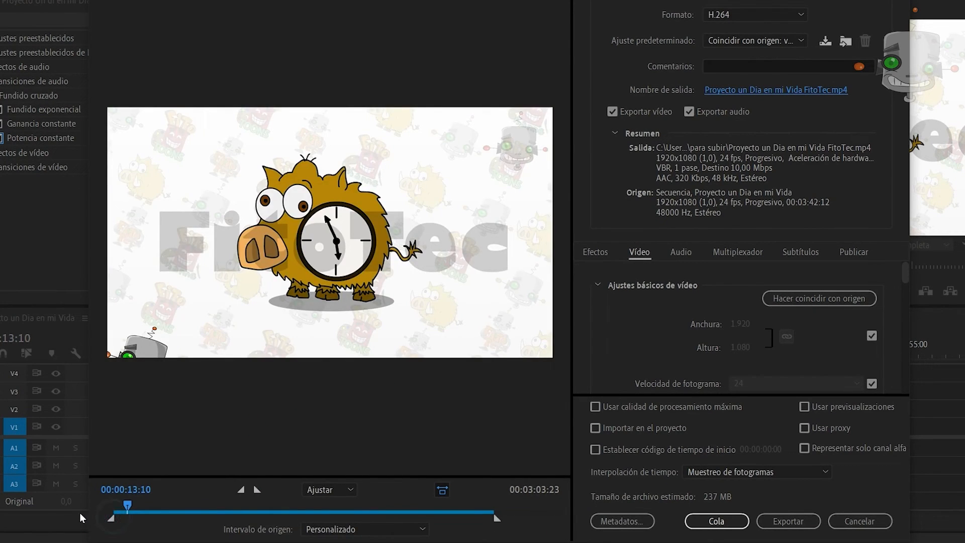
{"action": "left_click_drag", "start_coordinate": [496, 518], "coordinate": [579, 522]}
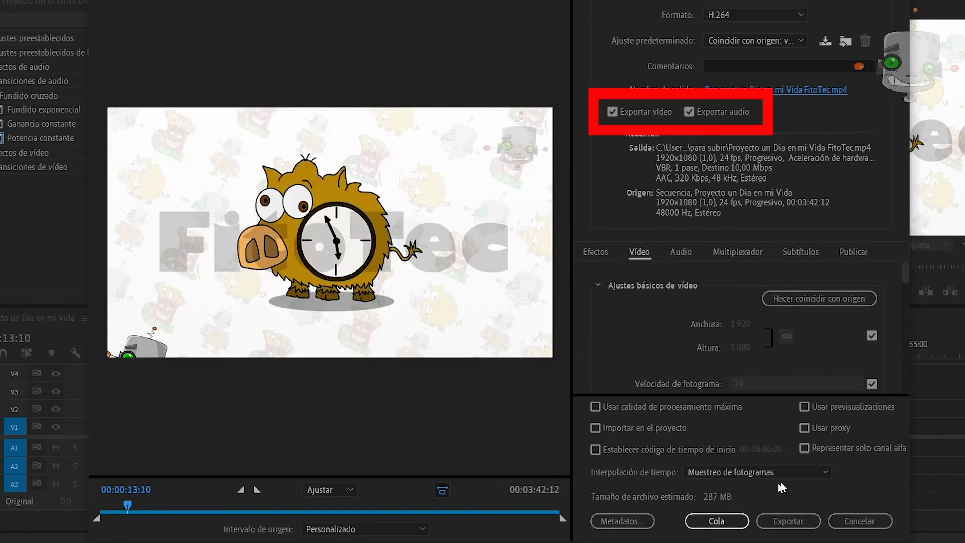
Export the video and dismiss the completion message.
{"action": "left_click", "coordinate": [783, 524]}
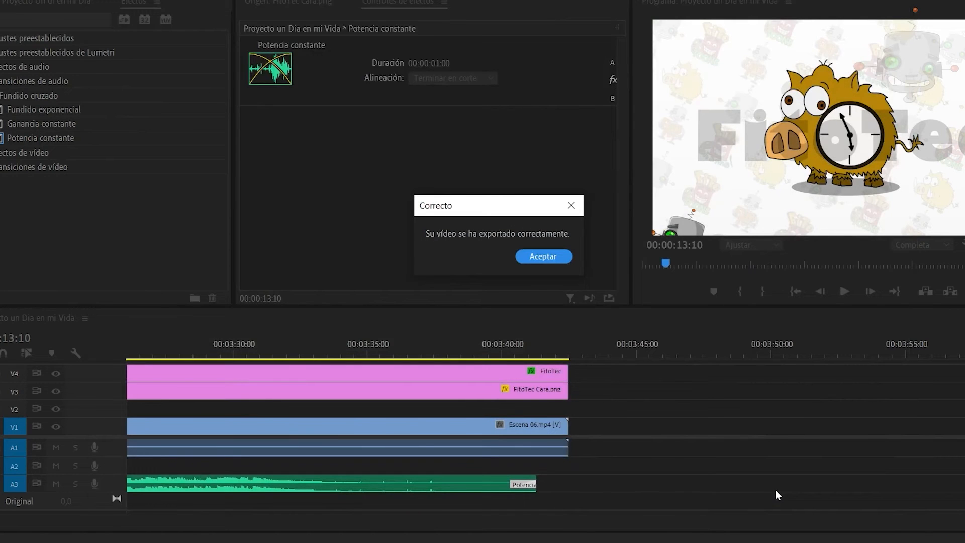
{"action": "left_click", "coordinate": [555, 256]}
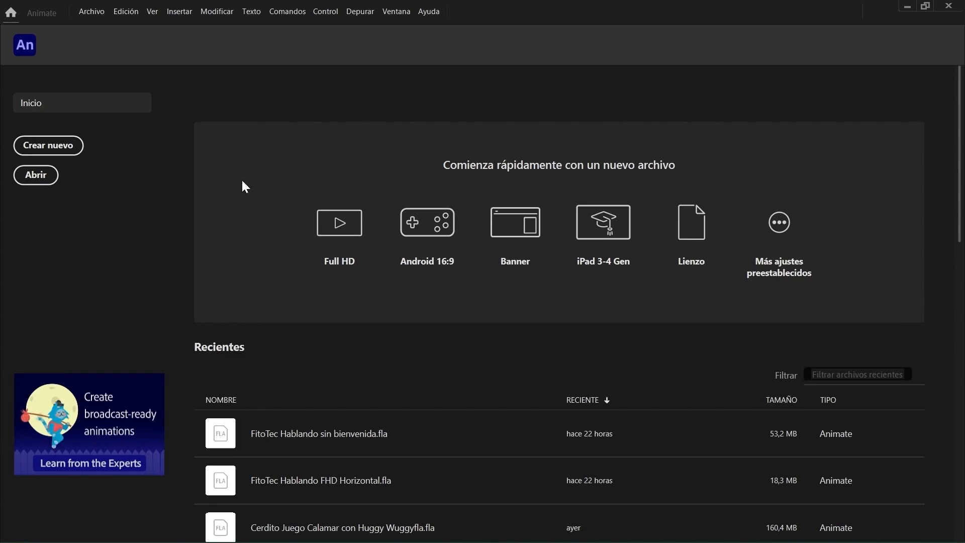
Switch to Animate, open Spiderman Trailler Kawaii.fla, fit the stage in view, and go to frame 1 of the Duende Verde scene.
{"action": "scroll", "coordinate": [235, 319], "scroll_direction": "down", "scroll_amount": 5}
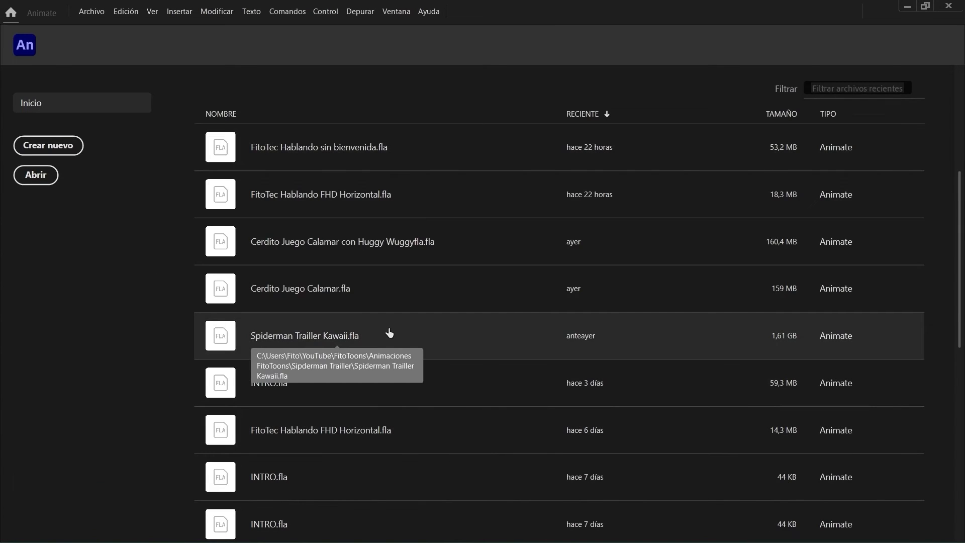
{"action": "left_click", "coordinate": [389, 333]}
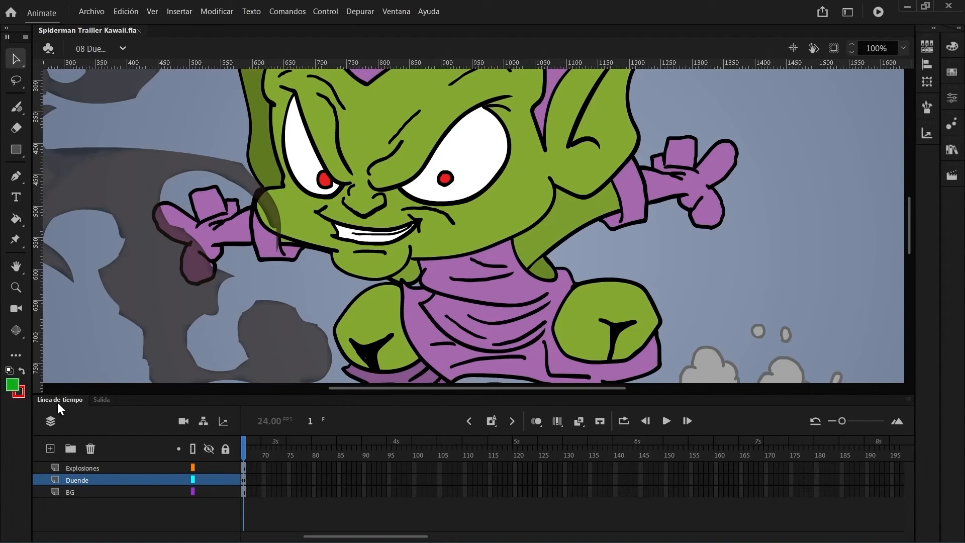
{"action": "left_click", "coordinate": [904, 47]}
{"action": "left_click", "coordinate": [825, 78]}
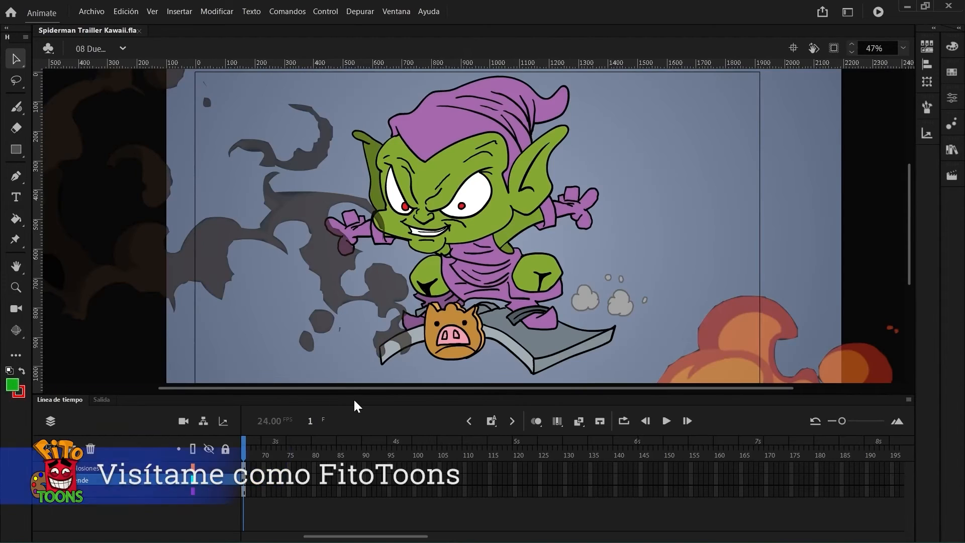
{"action": "left_click_drag", "start_coordinate": [394, 536], "coordinate": [304, 530]}
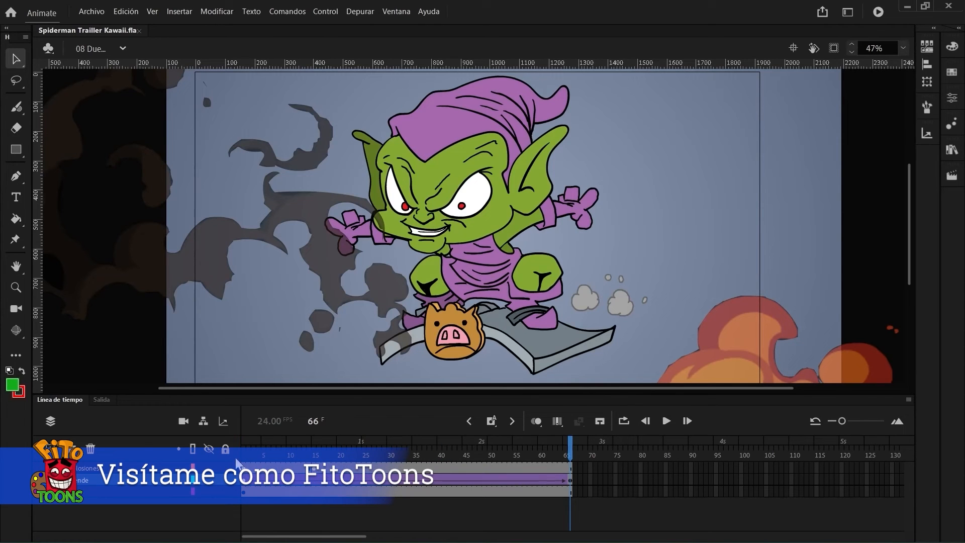
{"action": "left_click", "coordinate": [247, 453]}
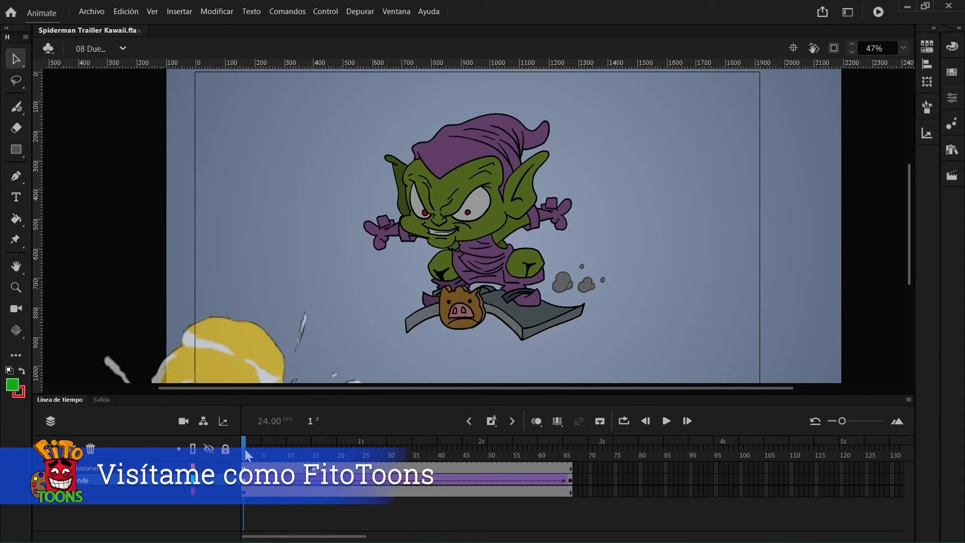
Add a new scene after 08 Duende Verde and rename it 09 Dr Octopus.
{"action": "left_click", "coordinate": [952, 177]}
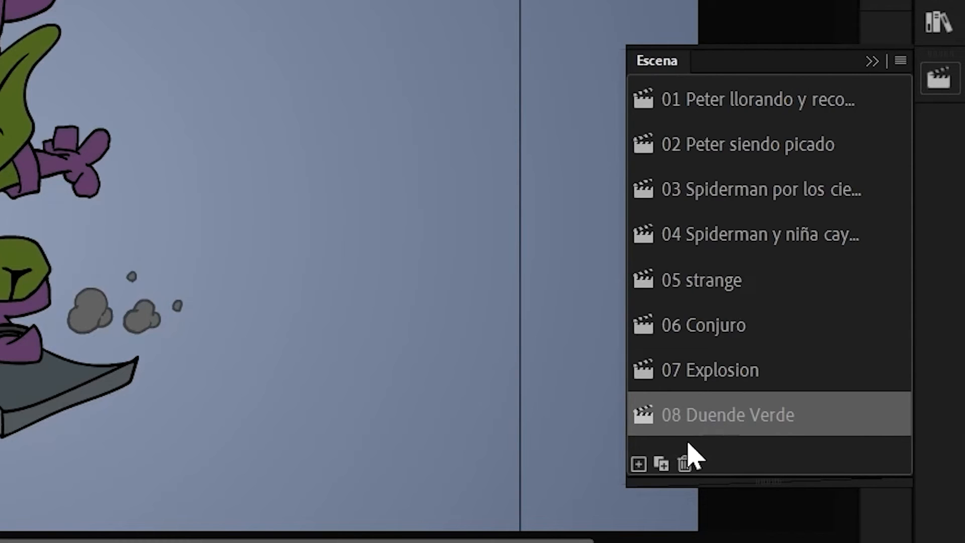
{"action": "left_click", "coordinate": [644, 468]}
{"action": "double_click", "coordinate": [732, 435]}
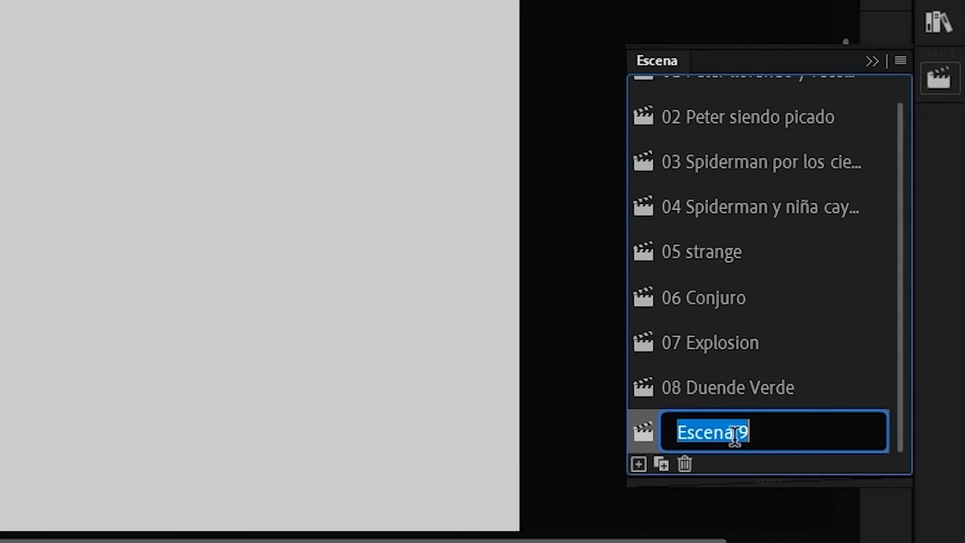
{"action": "type", "text": "09 Dr Octopus"}
{"action": "key", "text": "Return"}
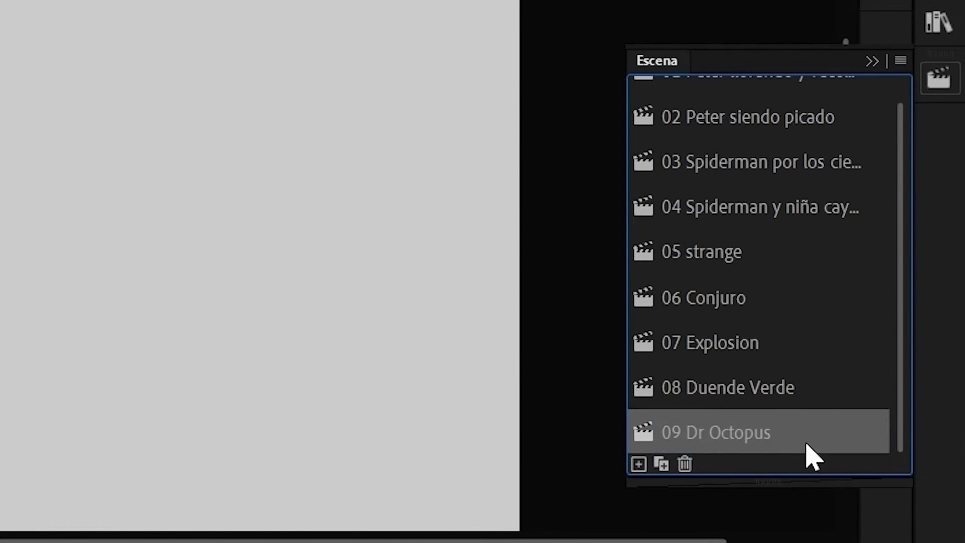
{"action": "left_click", "coordinate": [555, 315]}
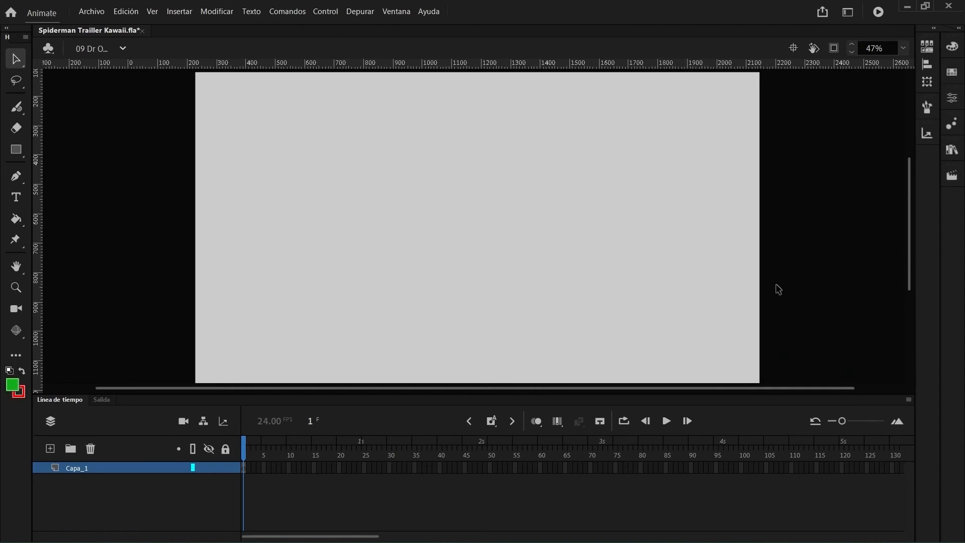
Play the reference trailer in the video player to study the shot, and close the player.
{"action": "left_click", "coordinate": [655, 532]}
{"action": "left_click", "coordinate": [241, 518]}
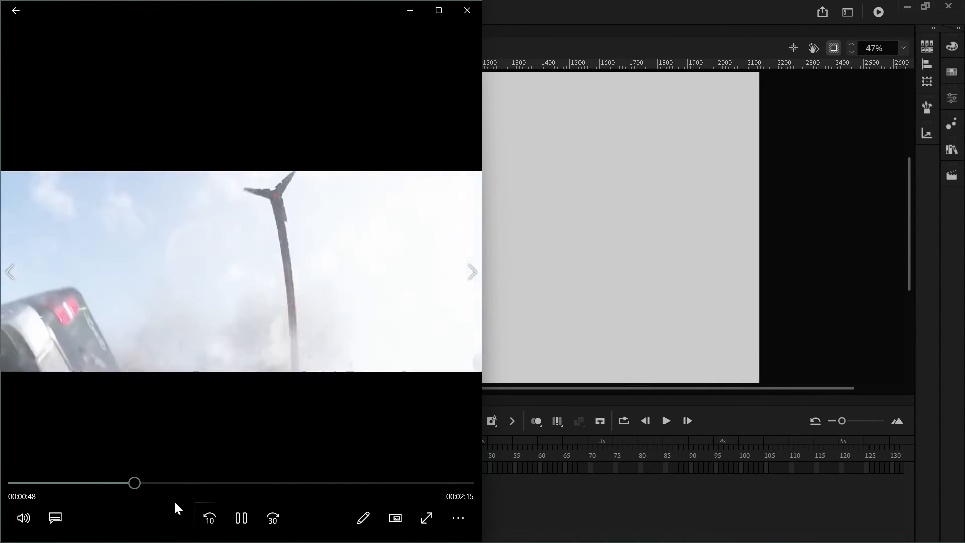
{"action": "left_click", "coordinate": [463, 12]}
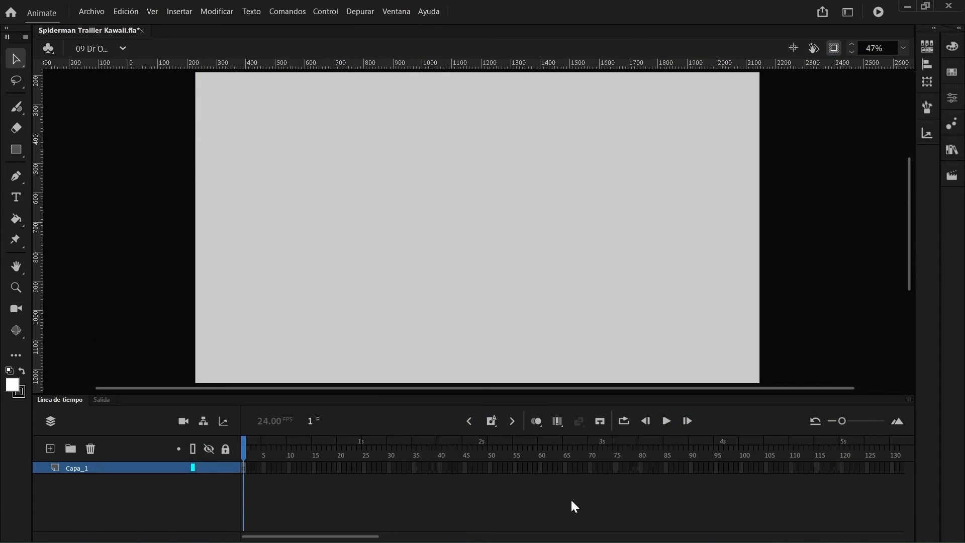
Switch to Premiere Pro, load the SPIDER-MAN_ NO WAY HOME trailer as source, and locate the car explosion shot near 00:00:48:11.
{"action": "left_click", "coordinate": [566, 533]}
{"action": "double_click", "coordinate": [157, 204]}
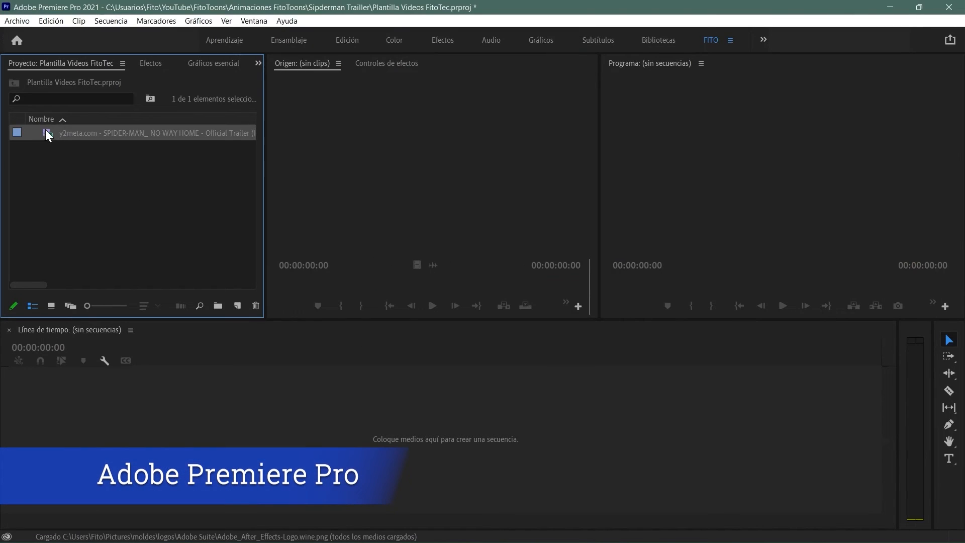
{"action": "left_click_drag", "start_coordinate": [279, 282], "coordinate": [355, 286]}
{"action": "left_click_drag", "start_coordinate": [586, 290], "coordinate": [556, 290]}
{"action": "left_click_drag", "start_coordinate": [395, 281], "coordinate": [400, 283]}
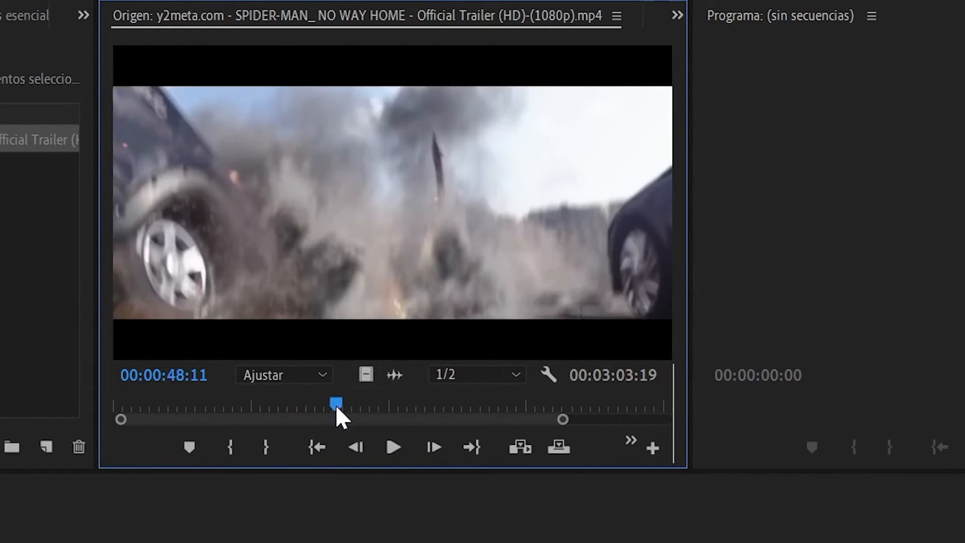
Mark the shot's in point and its out point at 00:00:50:18, and place that excerpt in a new sequence.
{"action": "mouse_move", "coordinate": [336, 406]}
{"action": "left_mouse_down"}
{"action": "mouse_move", "coordinate": [356, 406]}
{"action": "mouse_move", "coordinate": [342, 406]}
{"action": "left_mouse_up"}
{"action": "key", "text": "i"}
{"action": "left_click_drag", "start_coordinate": [121, 419], "coordinate": [219, 420]}
{"action": "mouse_move", "coordinate": [390, 404]}
{"action": "left_mouse_down"}
{"action": "mouse_move", "coordinate": [490, 397]}
{"action": "mouse_move", "coordinate": [421, 375]}
{"action": "mouse_move", "coordinate": [131, 434]}
{"action": "left_mouse_up"}
{"action": "left_click", "coordinate": [275, 448]}
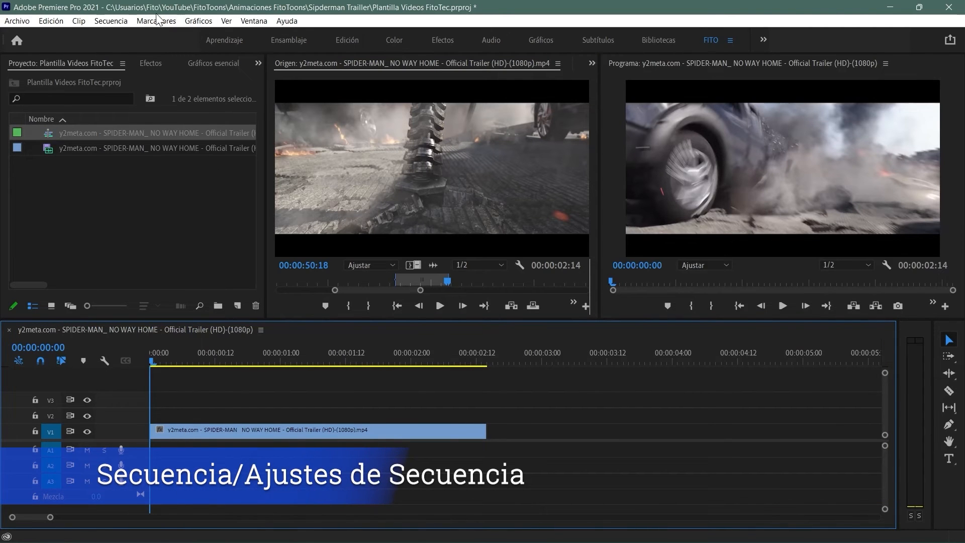
Set the sequence's timebase to 24.00 frames per second and apply the sequence settings.
{"action": "left_click", "coordinate": [110, 23]}
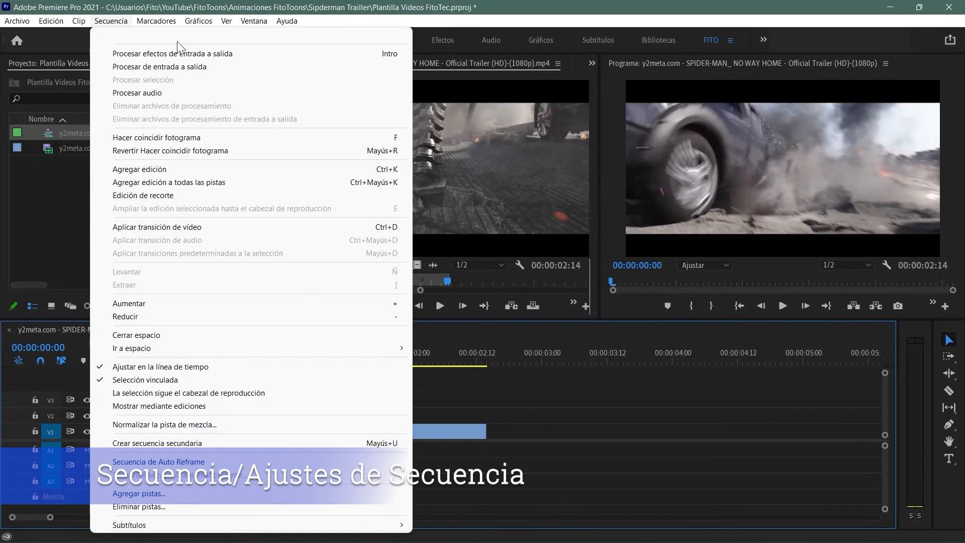
{"action": "left_click", "coordinate": [222, 37]}
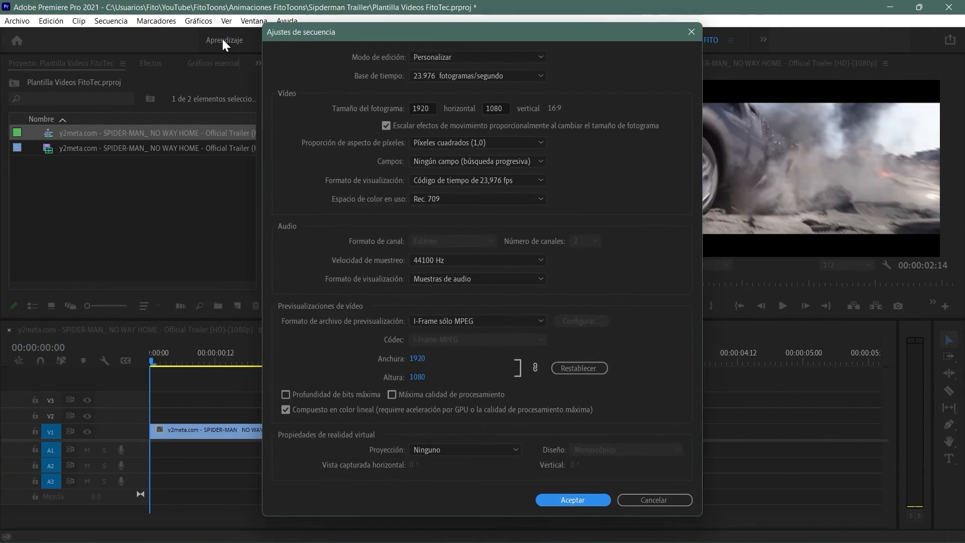
{"action": "left_click", "coordinate": [541, 76]}
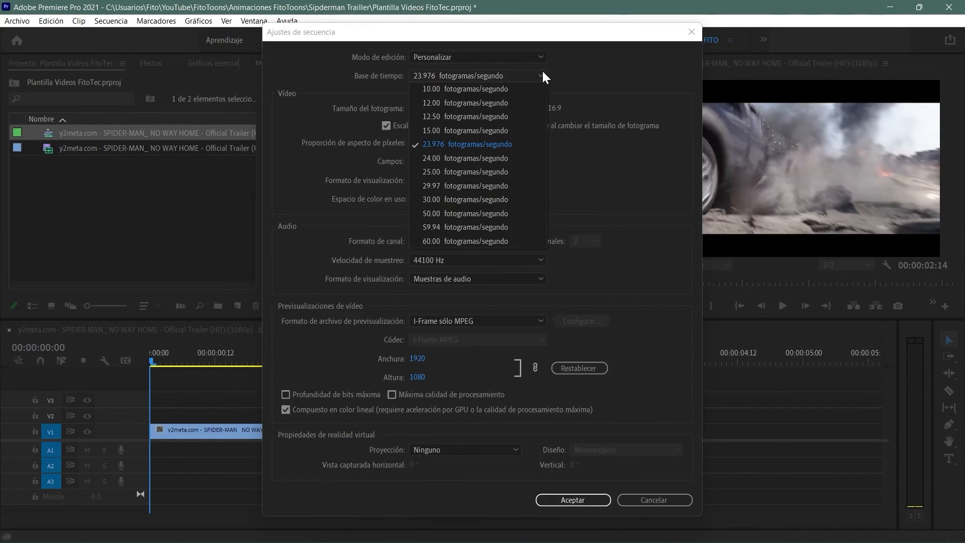
{"action": "left_click", "coordinate": [467, 159]}
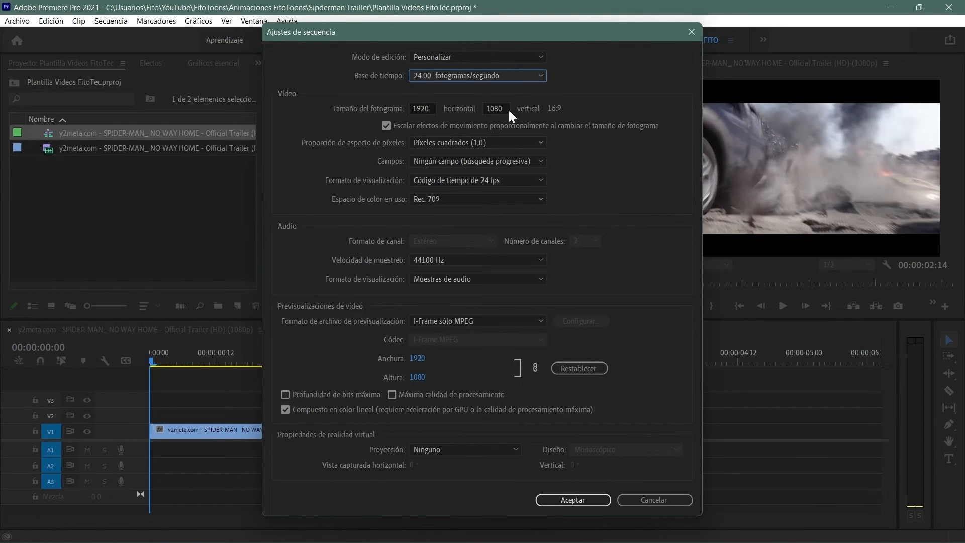
{"action": "left_click", "coordinate": [590, 502]}
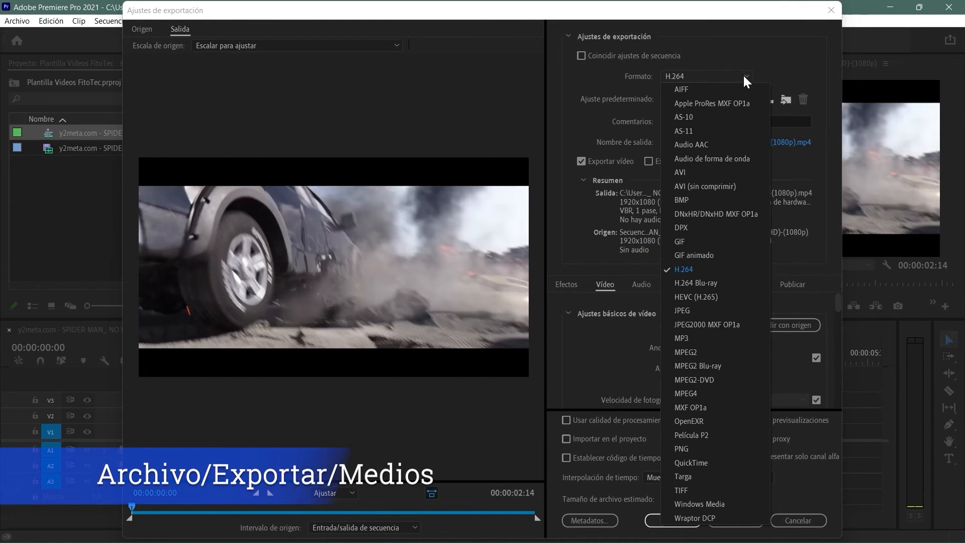
Export the excerpt as a GIF animado file named REF.gif.
{"action": "left_click", "coordinate": [743, 73]}
{"action": "left_click", "coordinate": [751, 142]}
{"action": "type", "text": "REF"}
{"action": "left_click", "coordinate": [860, 521]}
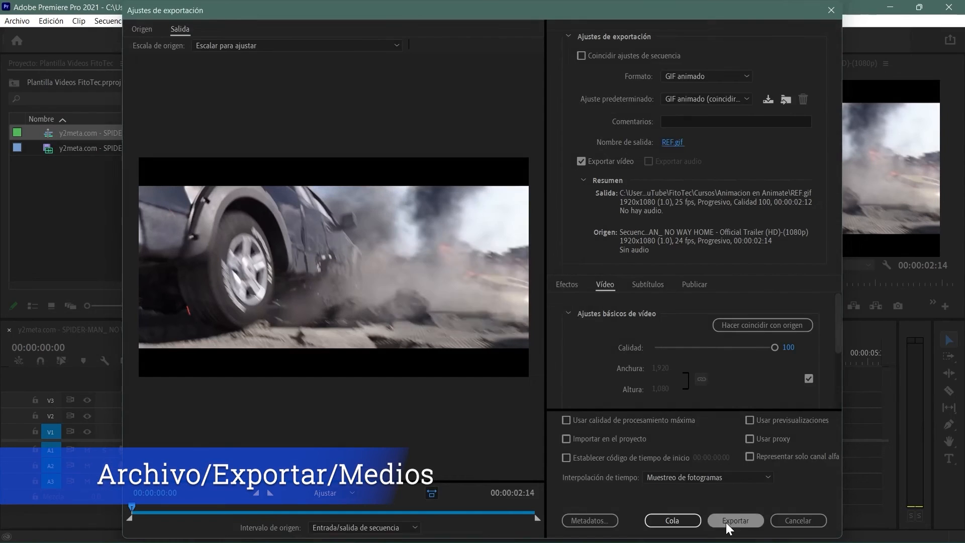
Run the GIF export of the excerpt and switch to Adobe Animate.
{"action": "left_click", "coordinate": [727, 522]}
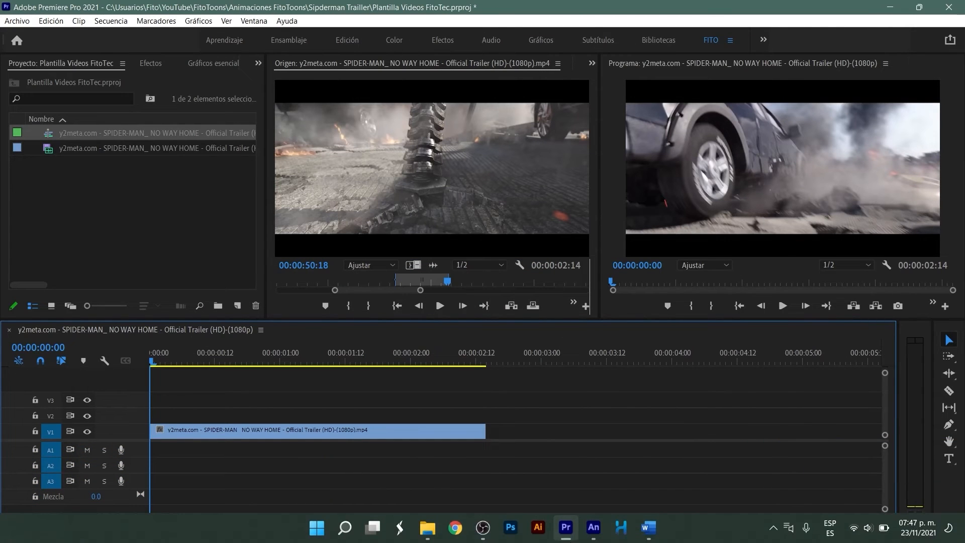
{"action": "left_click", "coordinate": [592, 534]}
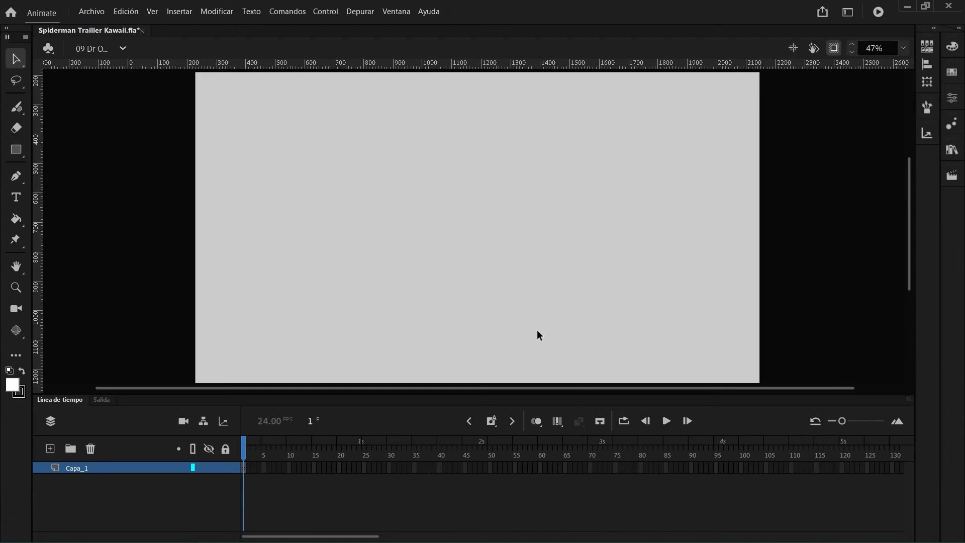
Create a new Gráfico symbol named REF Dr Octopus in the library's root folder.
{"action": "key", "text": "ctrl+F8"}
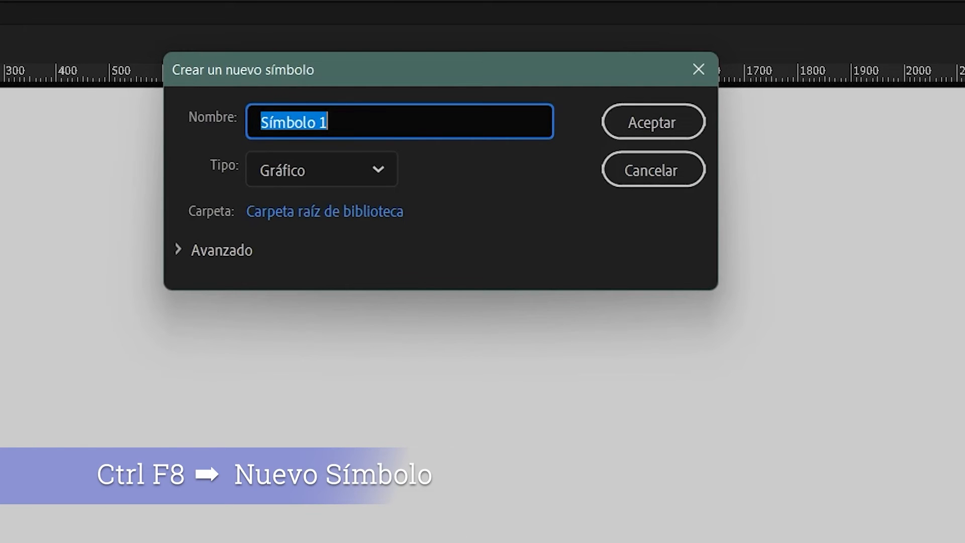
{"action": "type", "text": "REF Dr Oc"}
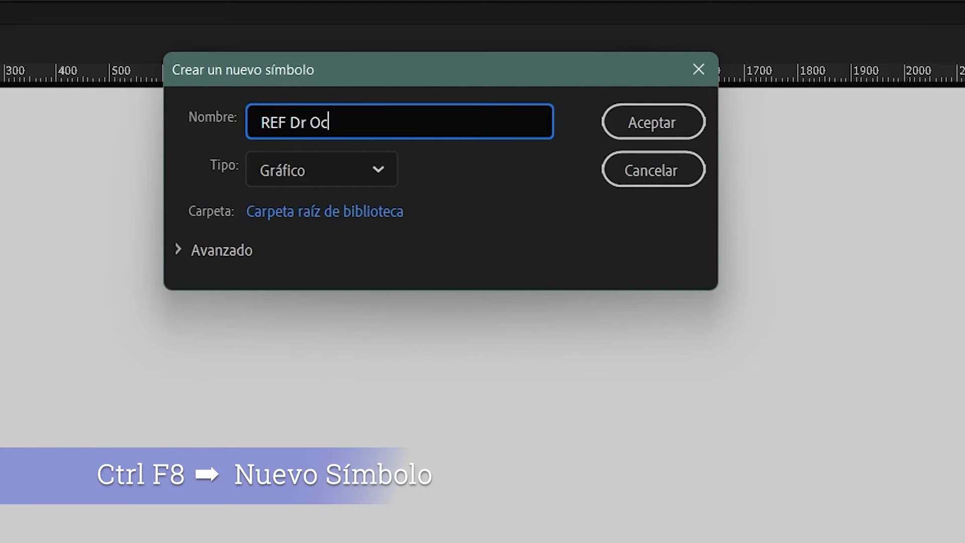
{"action": "type", "text": "topus"}
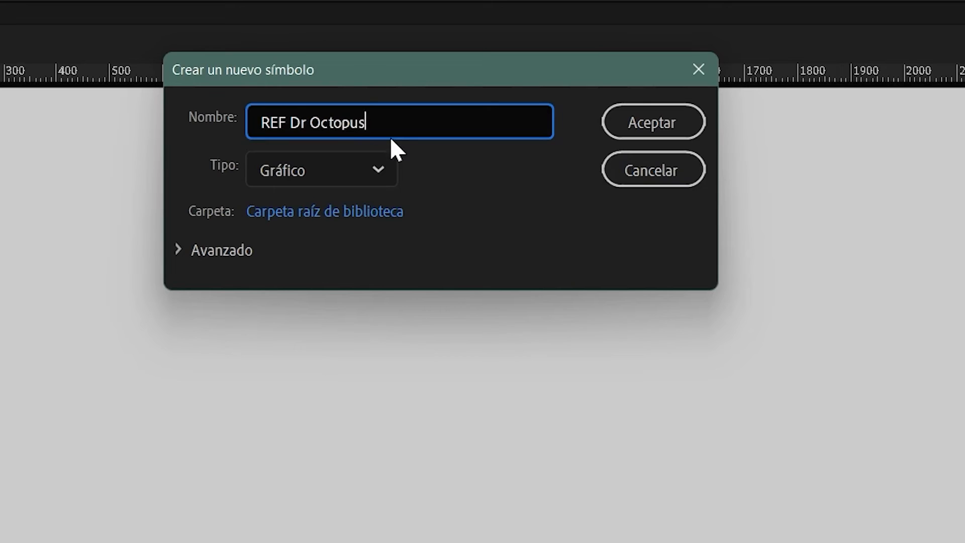
{"action": "left_click", "coordinate": [396, 176]}
{"action": "left_click", "coordinate": [354, 277]}
{"action": "left_click", "coordinate": [649, 130]}
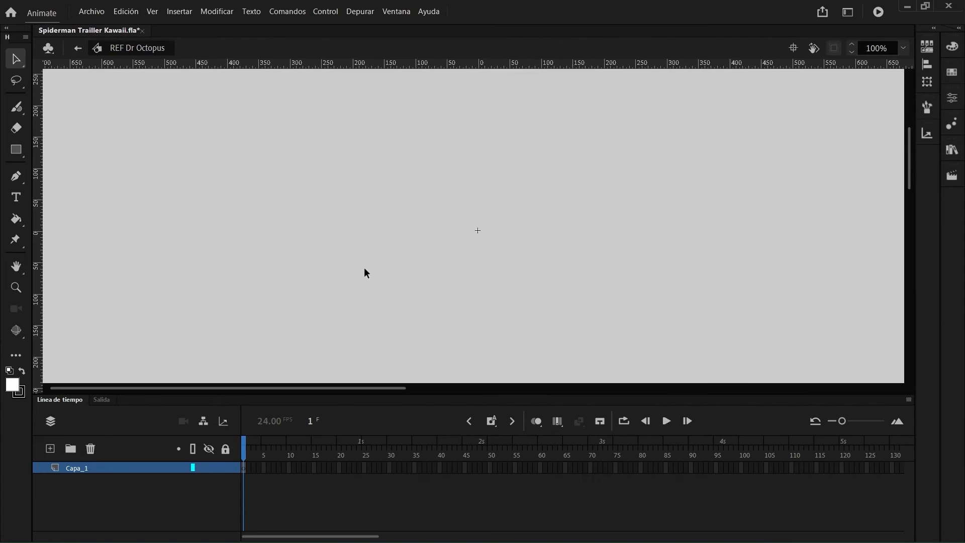
Import REF.gif from the animation course folder into the REF Dr Octopus symbol.
{"action": "key", "text": "ctrl+r"}
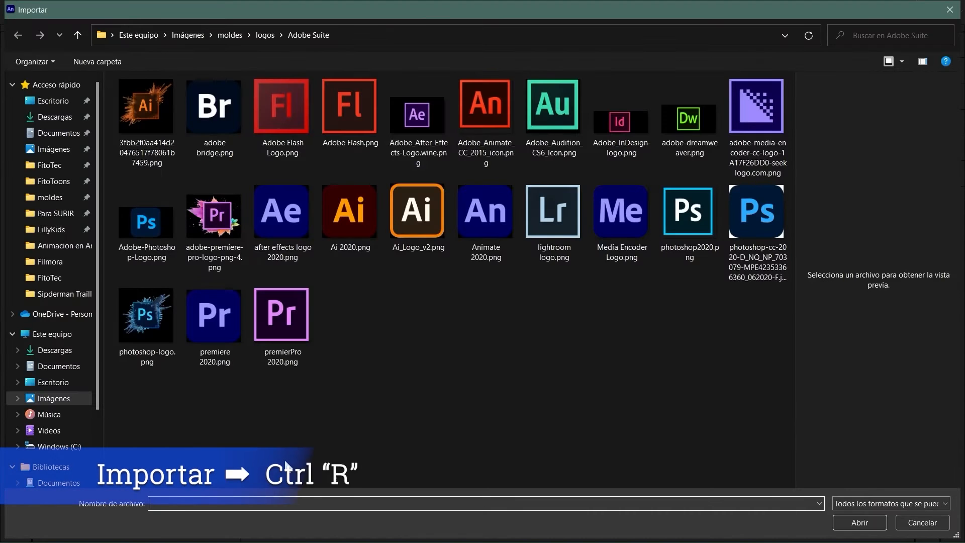
{"action": "left_click", "coordinate": [60, 246]}
{"action": "double_click", "coordinate": [168, 129]}
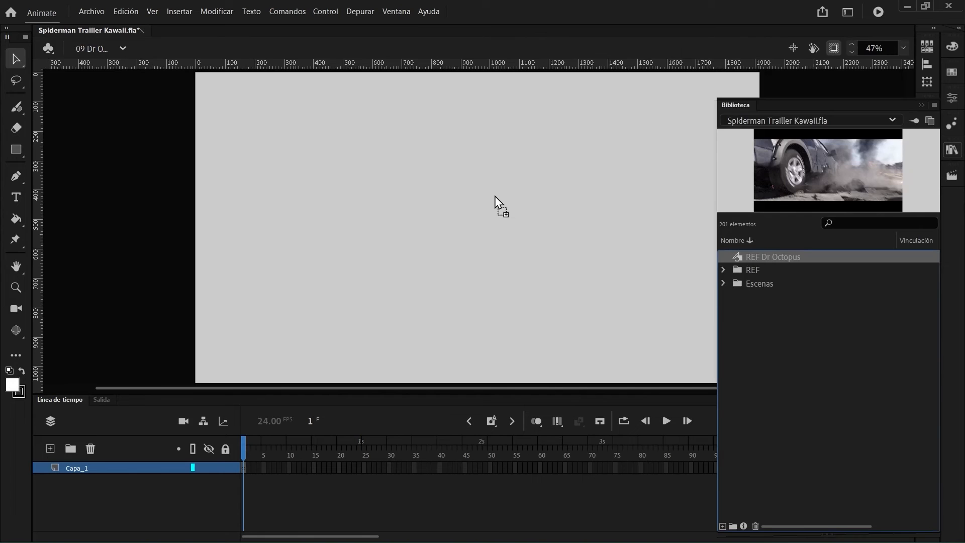
Place the REF Dr Octopus symbol on the 09 Dr O... scene and enlarge it evenly past the stage edges with Free Transform.
{"action": "left_click_drag", "start_coordinate": [495, 196], "coordinate": [494, 197]}
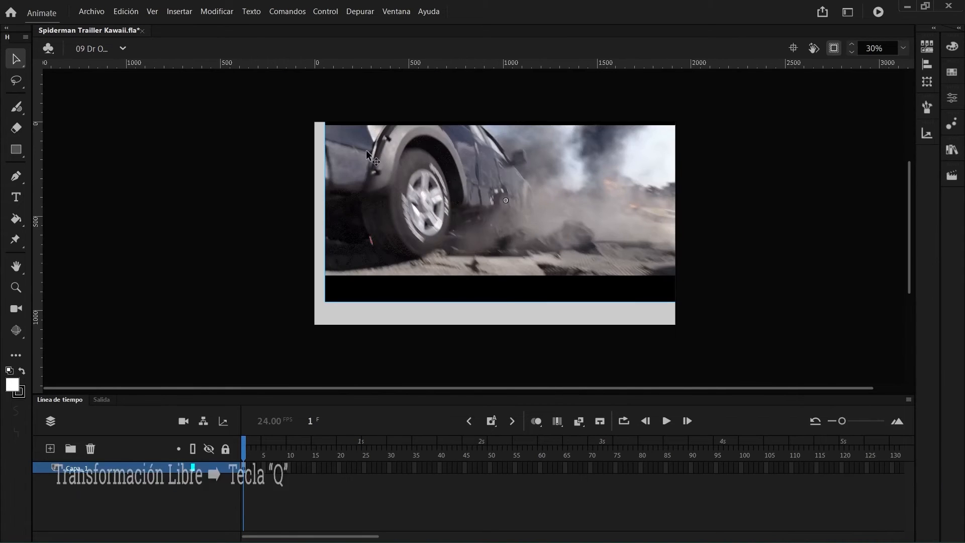
{"action": "key", "text": "q"}
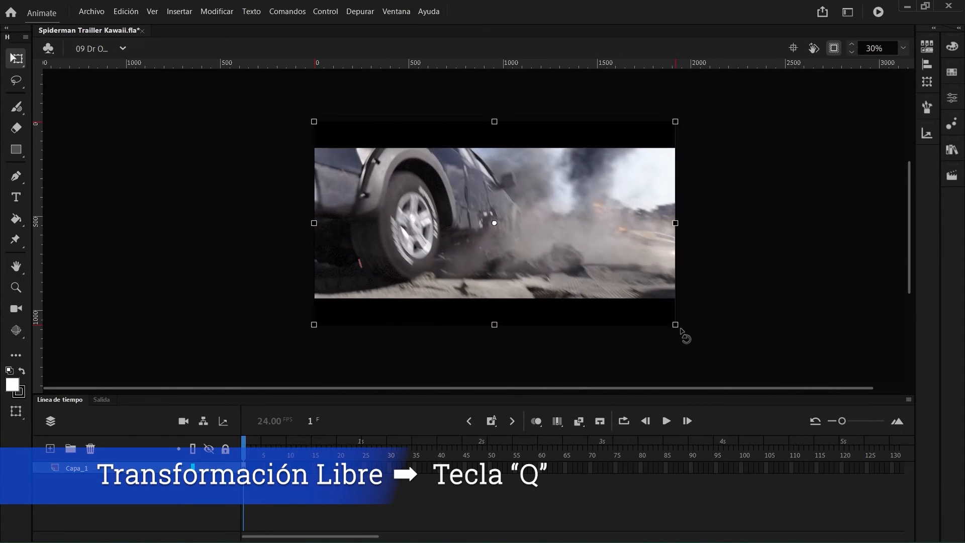
{"action": "left_click_drag", "start_coordinate": [676, 320], "coordinate": [723, 351]}
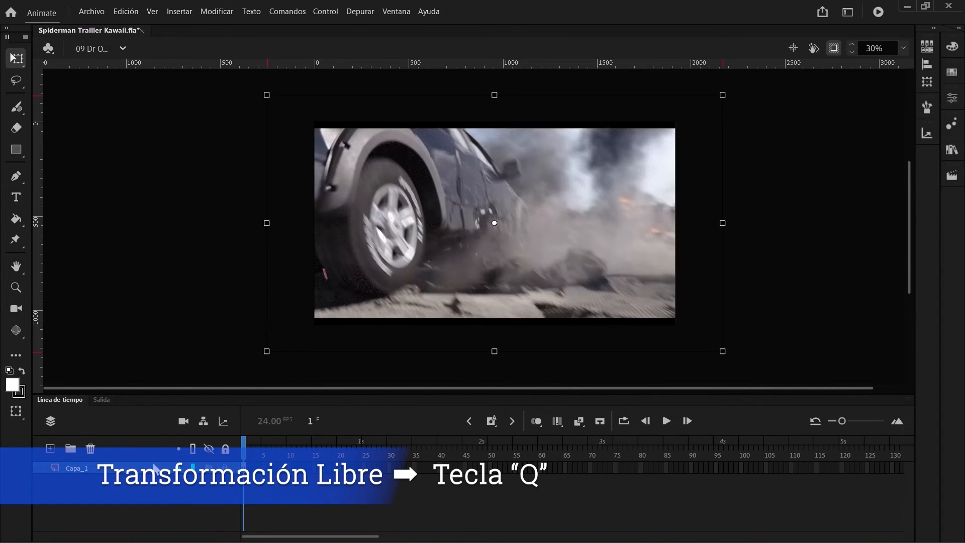
Rename the layer Capa_1 as REFERENCIA.
{"action": "double_click", "coordinate": [81, 469]}
{"action": "type", "text": "REFERENCIA"}
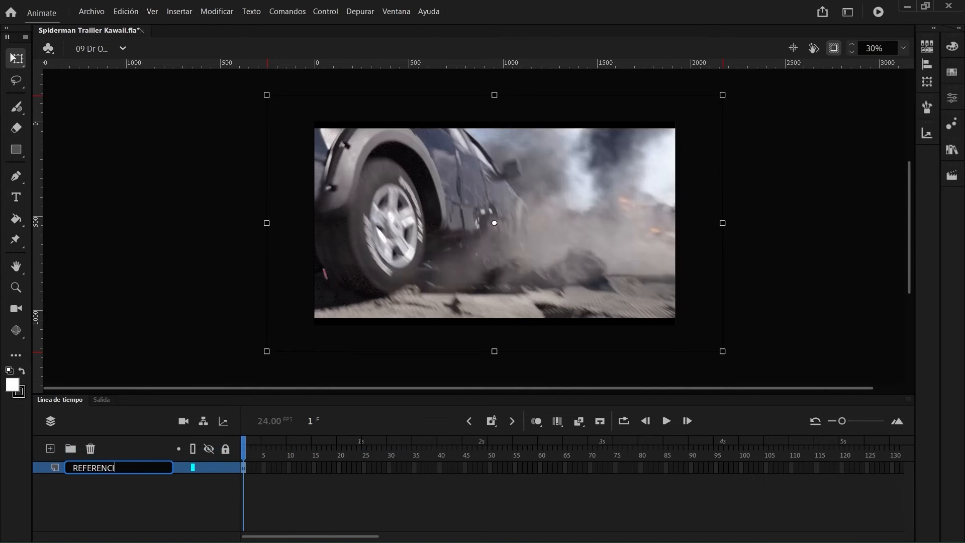
{"action": "key", "text": "Return"}
Set the REFERENCIA layer's visibility to 50 % opacity and lock it in the layer properties.
{"action": "right_click", "coordinate": [167, 468]}
{"action": "left_click", "coordinate": [194, 458]}
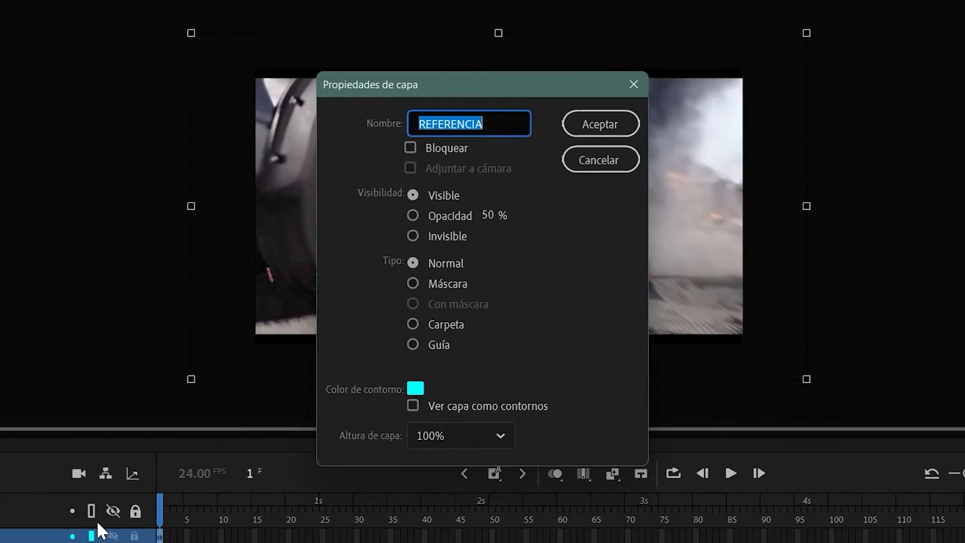
{"action": "left_click", "coordinate": [433, 229]}
{"action": "left_click", "coordinate": [429, 179]}
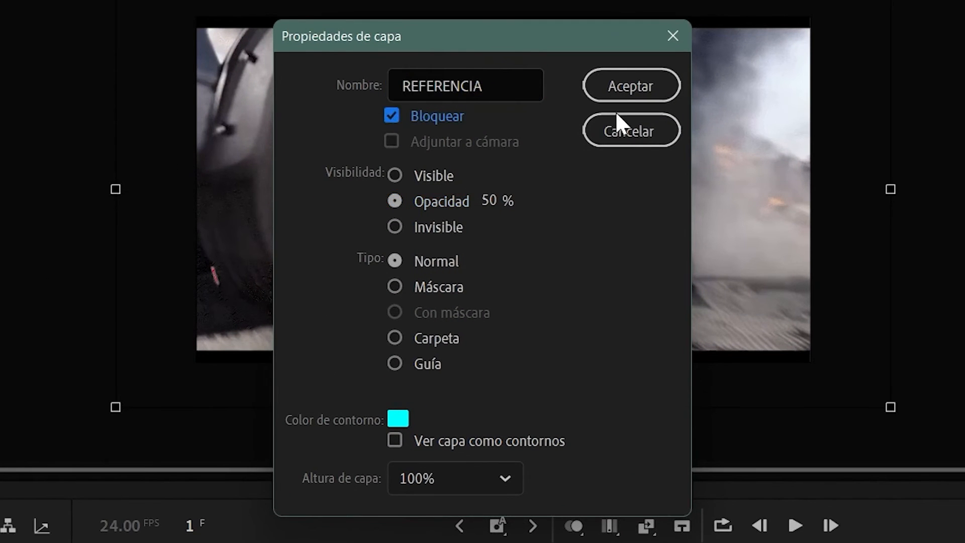
{"action": "left_click", "coordinate": [616, 98]}
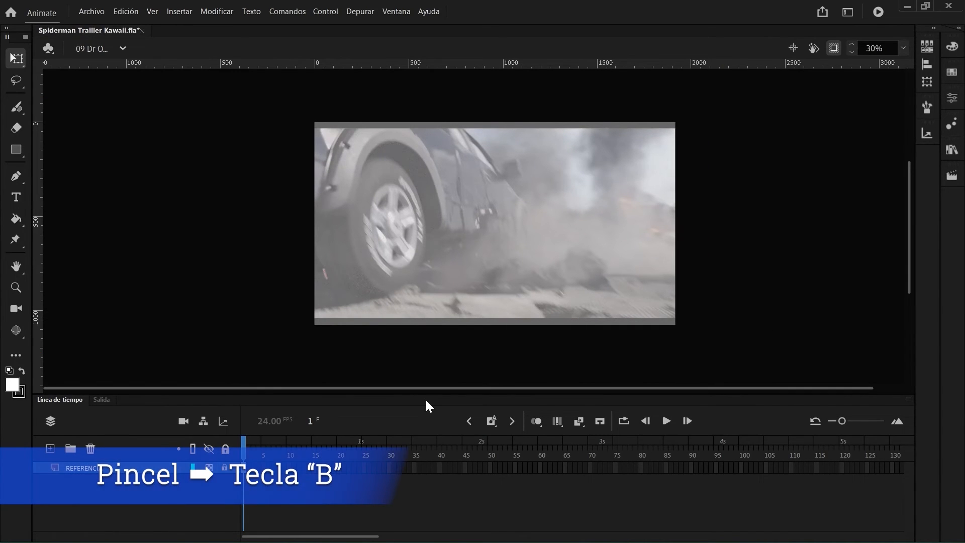
Activate the Brush tool and open its properties.
{"action": "key", "text": "b"}
{"action": "key", "text": "b"}
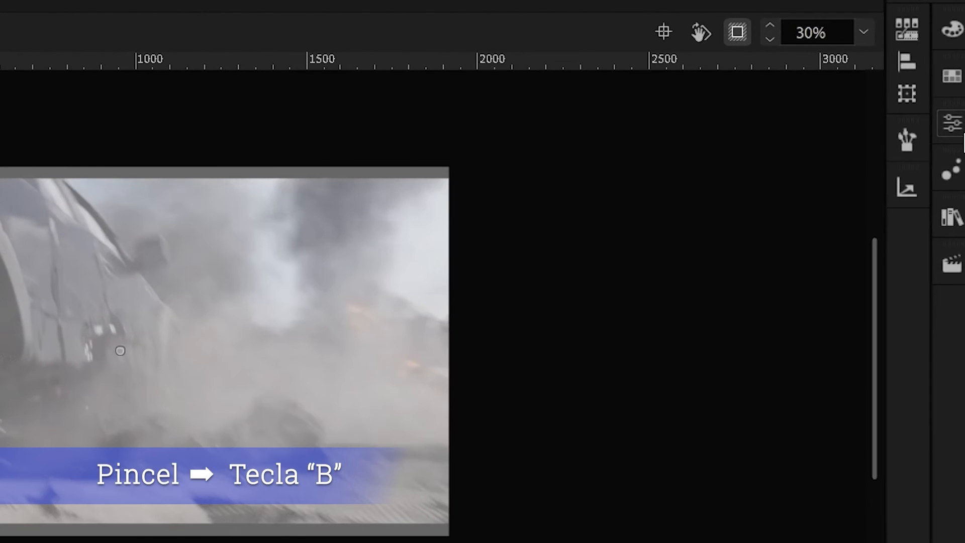
{"action": "left_click", "coordinate": [953, 98]}
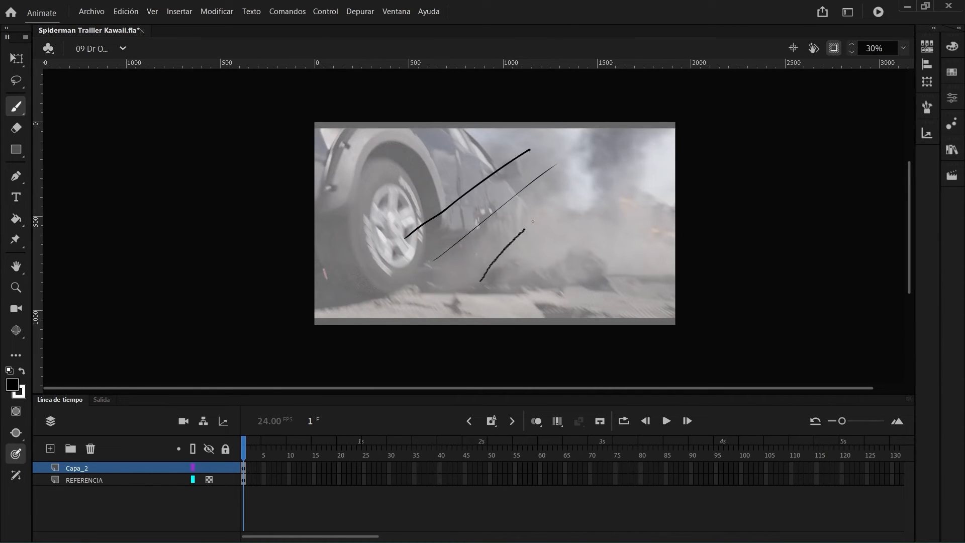
Draw another diagonal test stroke over the reference image and delete the test layer Capa_2.
{"action": "left_click_drag", "start_coordinate": [533, 221], "coordinate": [585, 185]}
{"action": "left_click", "coordinate": [94, 448]}
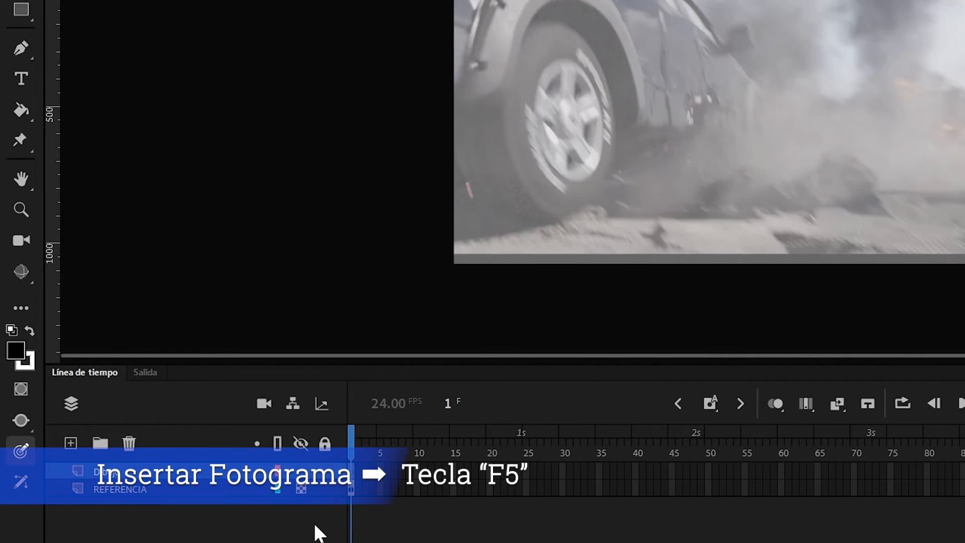
Extend the Dibujo and REFERENCIA layers to frame 64 and return the playhead to frame 1.
{"action": "left_click_drag", "start_coordinate": [810, 470], "coordinate": [810, 483]}
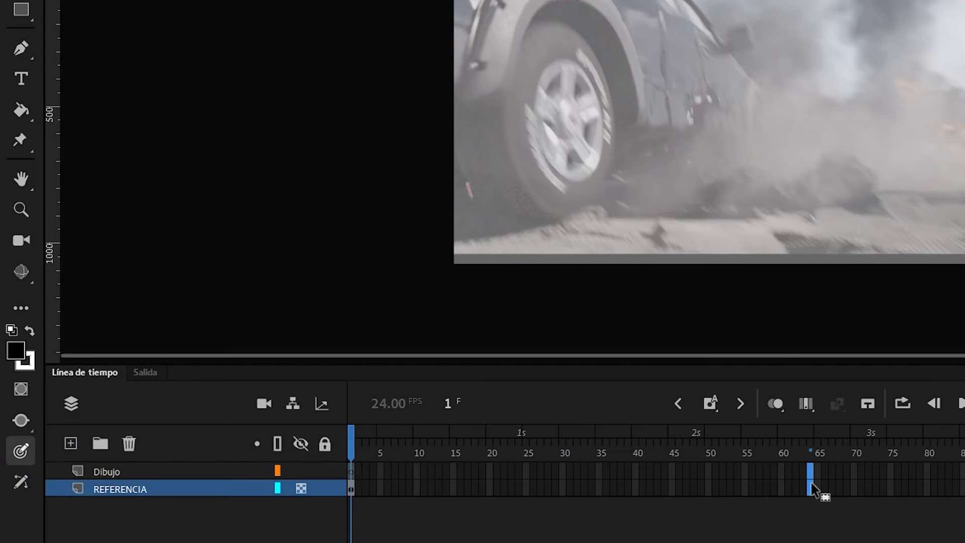
{"action": "key", "text": "F5"}
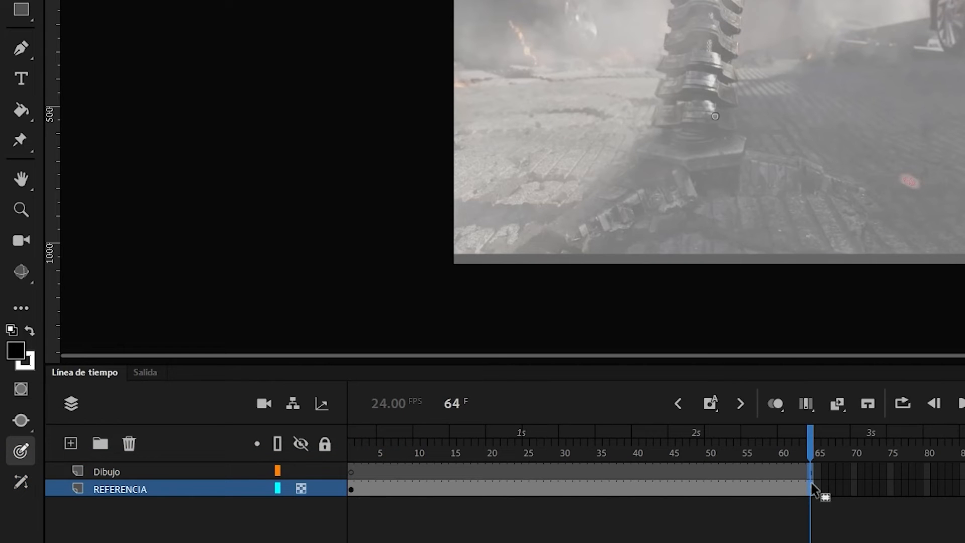
{"action": "left_click", "coordinate": [355, 448]}
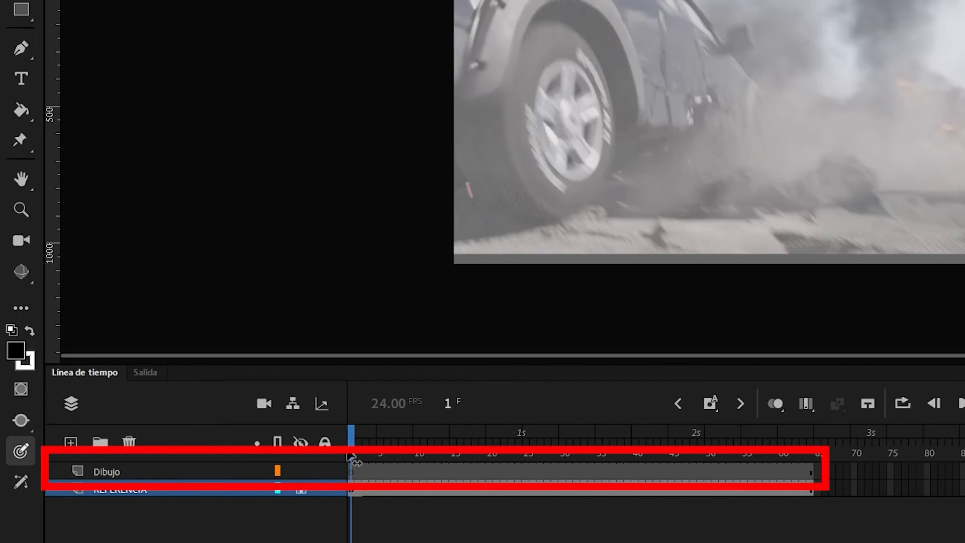
Convert frames 1 to 64 of the Dibujo layer into blank keyframes.
{"action": "key", "text": "Return"}
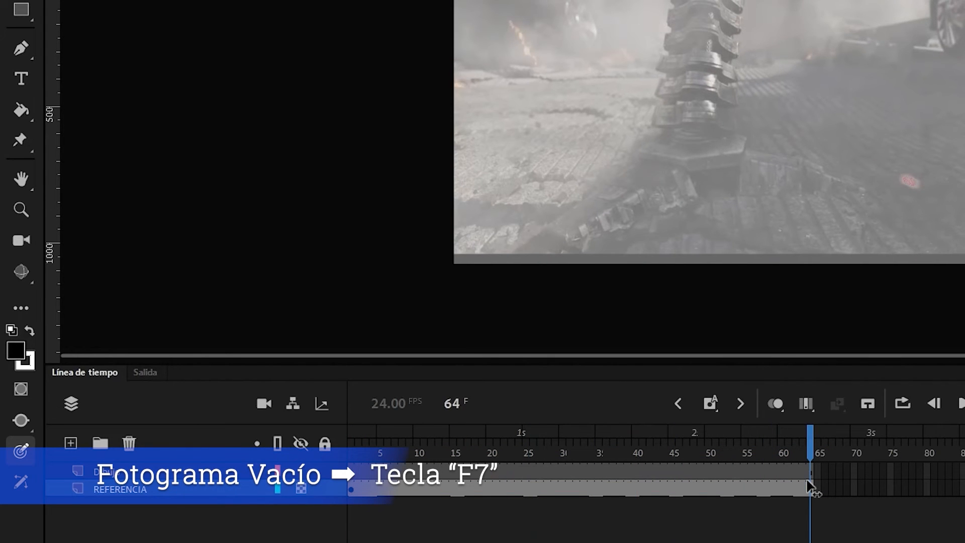
{"action": "left_click_drag", "start_coordinate": [363, 471], "coordinate": [807, 472]}
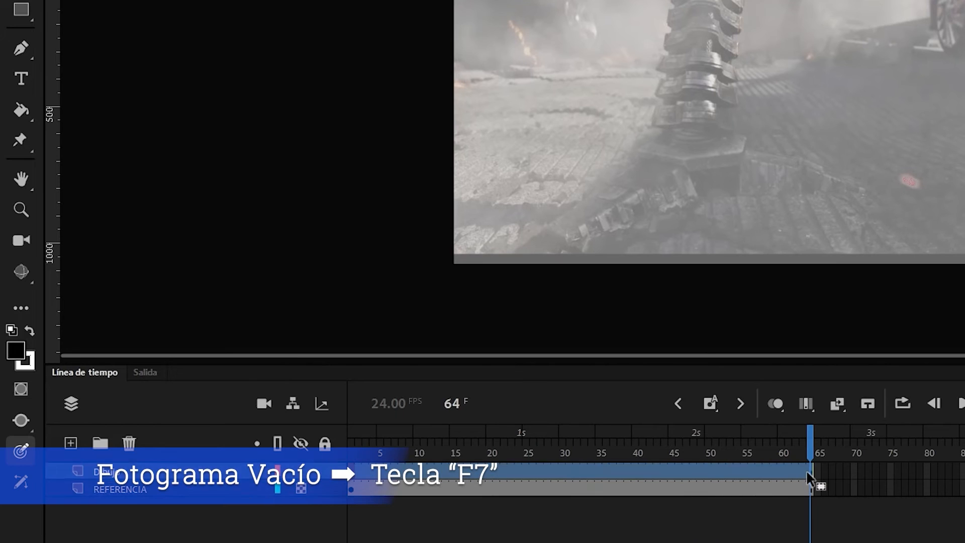
{"action": "key", "text": "F7"}
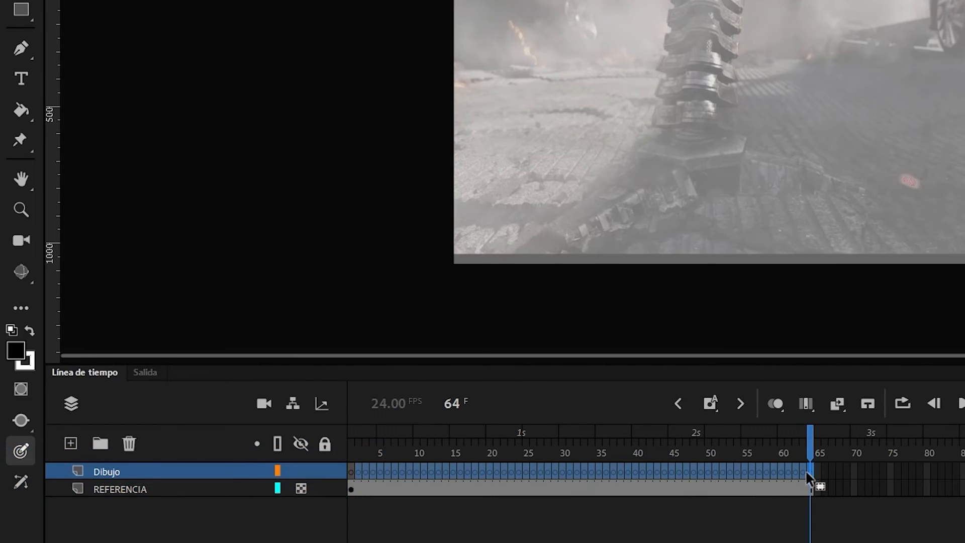
Show only the active Dibujo layer in the timeline and scrub the reference footage from frame 1.
{"action": "left_click", "coordinate": [354, 448]}
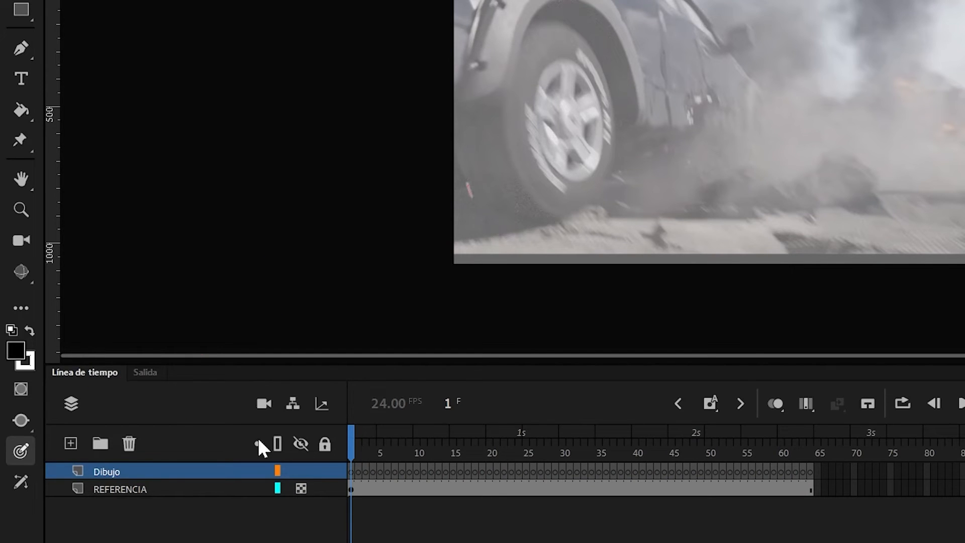
{"action": "left_click", "coordinate": [71, 405]}
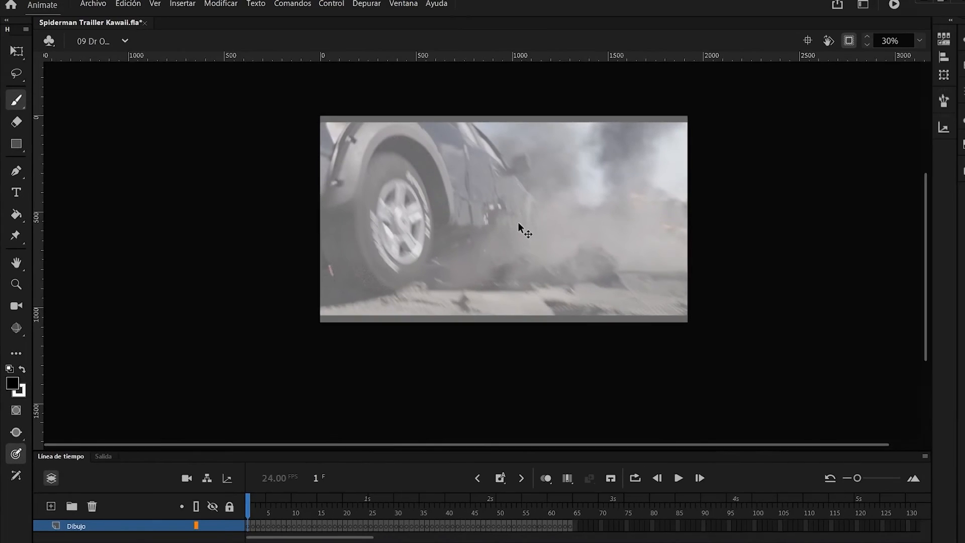
{"action": "scroll", "coordinate": [518, 224], "scroll_direction": "up", "scroll_amount": 3}
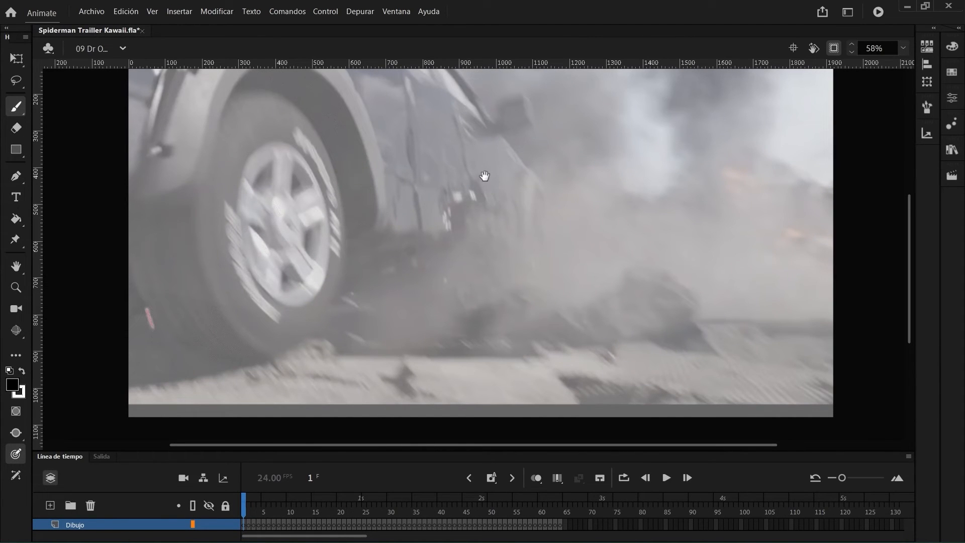
{"action": "left_click_drag", "start_coordinate": [479, 162], "coordinate": [449, 206]}
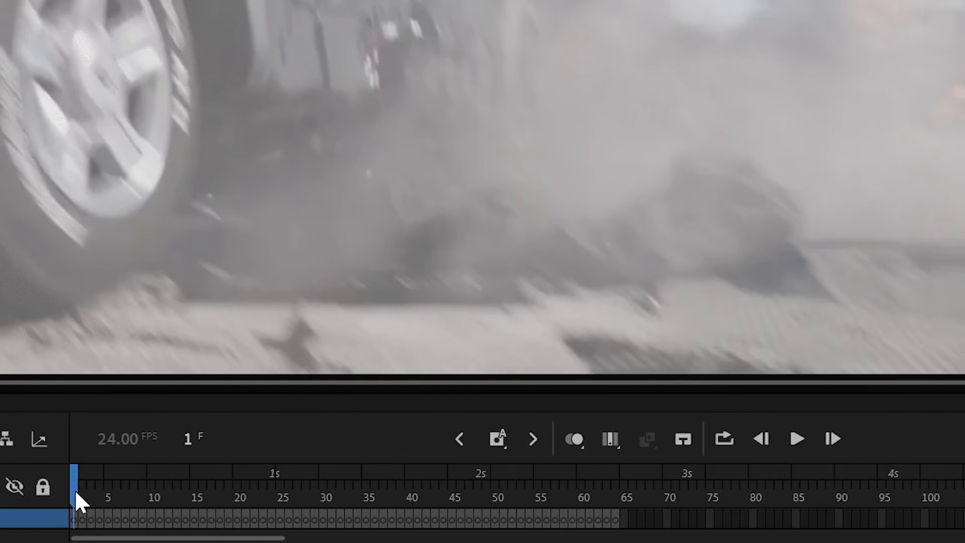
{"action": "left_click_drag", "start_coordinate": [75, 489], "coordinate": [125, 499]}
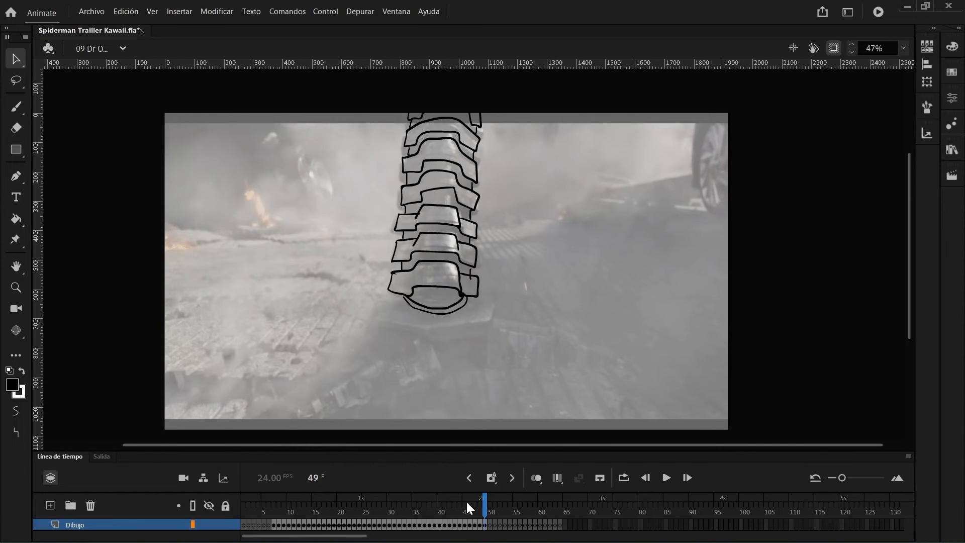
Group the tentacle line art at frame 49 and add Asset Warp pins at its upper end and base.
{"action": "left_click", "coordinate": [485, 524]}
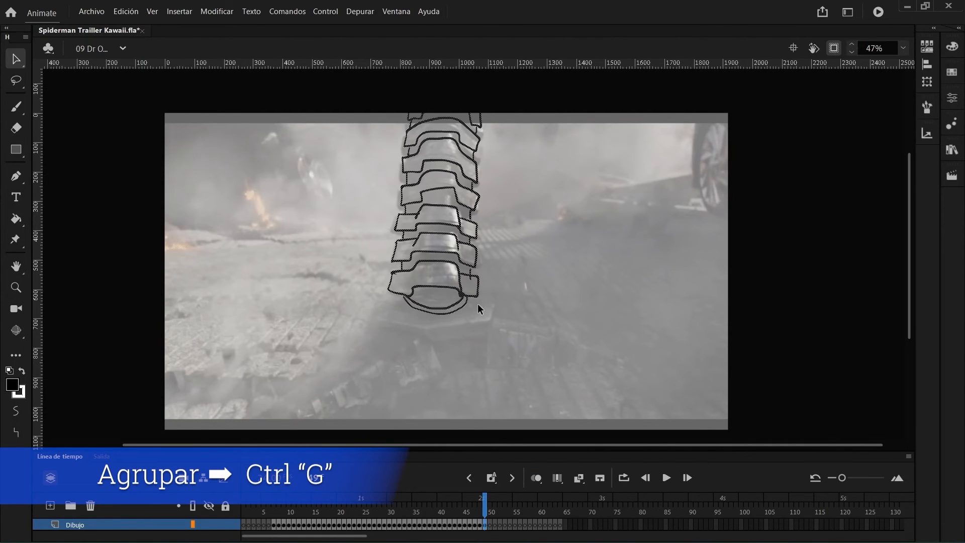
{"action": "key", "text": "ctrl+g"}
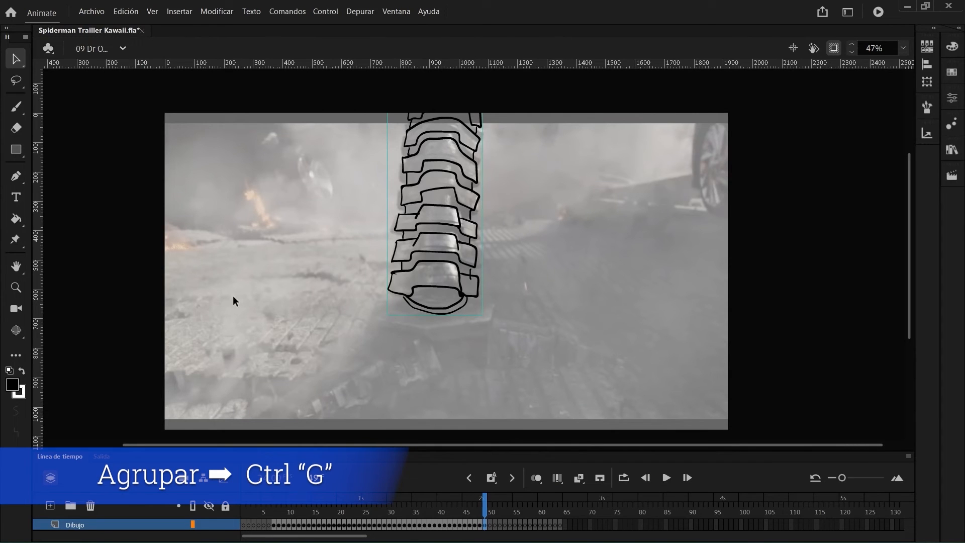
{"action": "left_click", "coordinate": [15, 240]}
{"action": "left_click", "coordinate": [445, 117]}
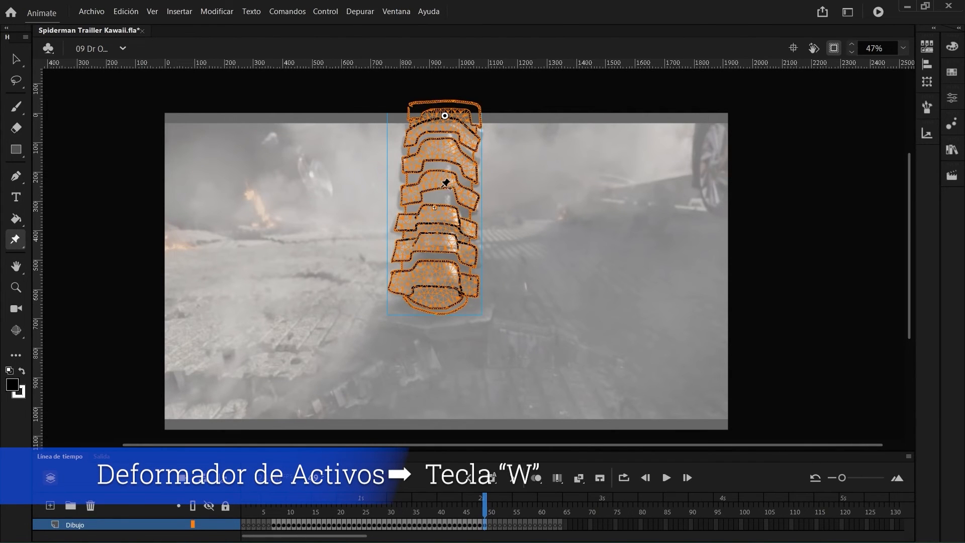
{"action": "left_click", "coordinate": [437, 294]}
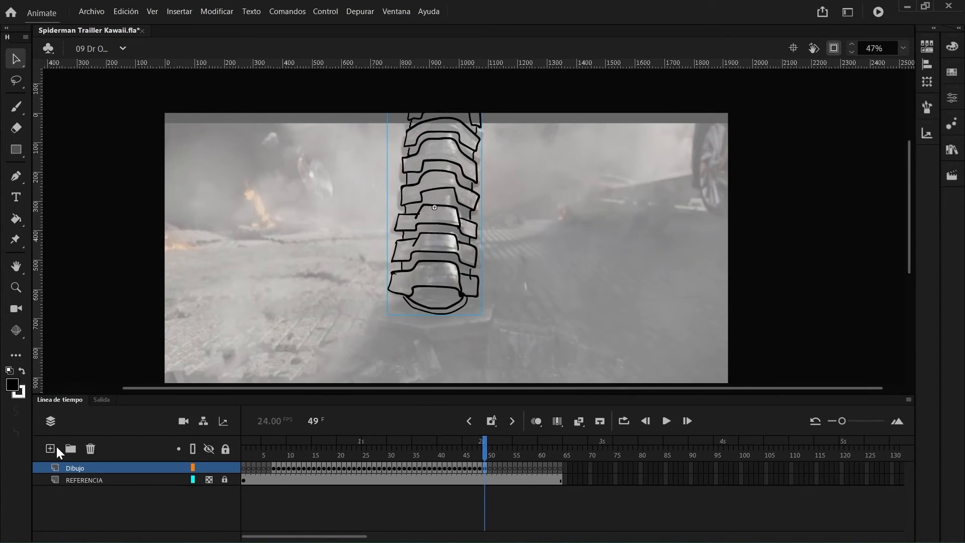
Add a layer between Dibujo and REFERENCIA and name it Garra.
{"action": "left_click", "coordinate": [50, 448]}
{"action": "left_click_drag", "start_coordinate": [84, 472], "coordinate": [83, 481]}
{"action": "double_click", "coordinate": [82, 480]}
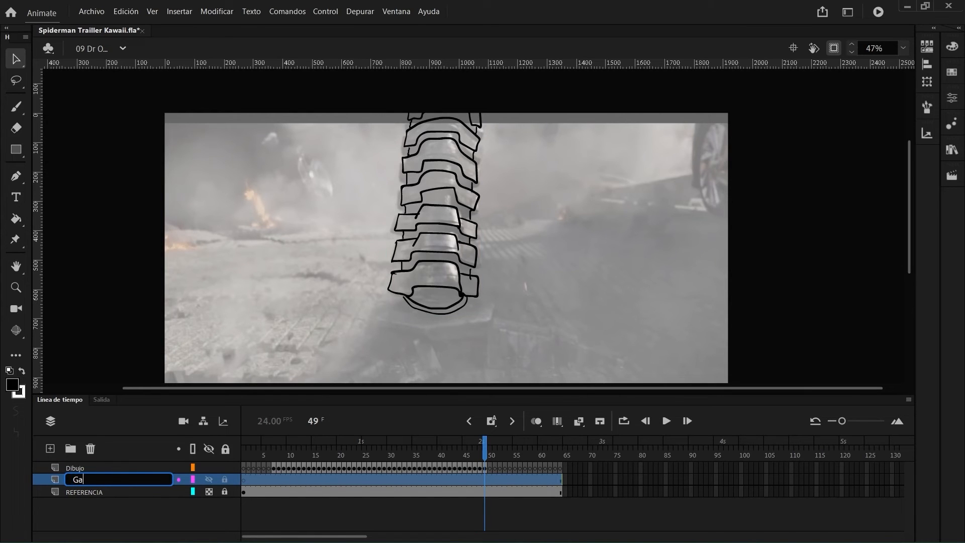
{"action": "type", "text": "Garra"}
{"action": "key", "text": "Return"}
Draw the claw under the tentacle's base on the Garra layer at frame 49, with its collar, pointed fingers and slot details.
{"action": "key", "text": "b"}
{"action": "scroll", "coordinate": [443, 251], "scroll_direction": "down", "scroll_amount": 3}
{"action": "mouse_move", "coordinate": [409, 237]}
{"action": "left_mouse_down"}
{"action": "mouse_move", "coordinate": [461, 262]}
{"action": "mouse_move", "coordinate": [418, 232]}
{"action": "left_mouse_up"}
{"action": "left_click_drag", "start_coordinate": [427, 277], "coordinate": [264, 365]}
{"action": "left_click_drag", "start_coordinate": [430, 275], "coordinate": [299, 366]}
{"action": "left_click_drag", "start_coordinate": [389, 257], "coordinate": [246, 366]}
{"action": "left_click_drag", "start_coordinate": [498, 251], "coordinate": [587, 283]}
{"action": "left_click_drag", "start_coordinate": [446, 313], "coordinate": [581, 304]}
{"action": "left_click_drag", "start_coordinate": [340, 327], "coordinate": [367, 309]}
{"action": "left_click_drag", "start_coordinate": [383, 302], "coordinate": [391, 296]}
{"action": "left_click_drag", "start_coordinate": [407, 292], "coordinate": [412, 286]}
{"action": "left_click_drag", "start_coordinate": [327, 310], "coordinate": [350, 311]}
{"action": "mouse_move", "coordinate": [359, 292]}
{"action": "left_mouse_down"}
{"action": "mouse_move", "coordinate": [384, 295]}
{"action": "mouse_move", "coordinate": [408, 279]}
{"action": "left_mouse_up"}
{"action": "left_click_drag", "start_coordinate": [388, 259], "coordinate": [494, 267]}
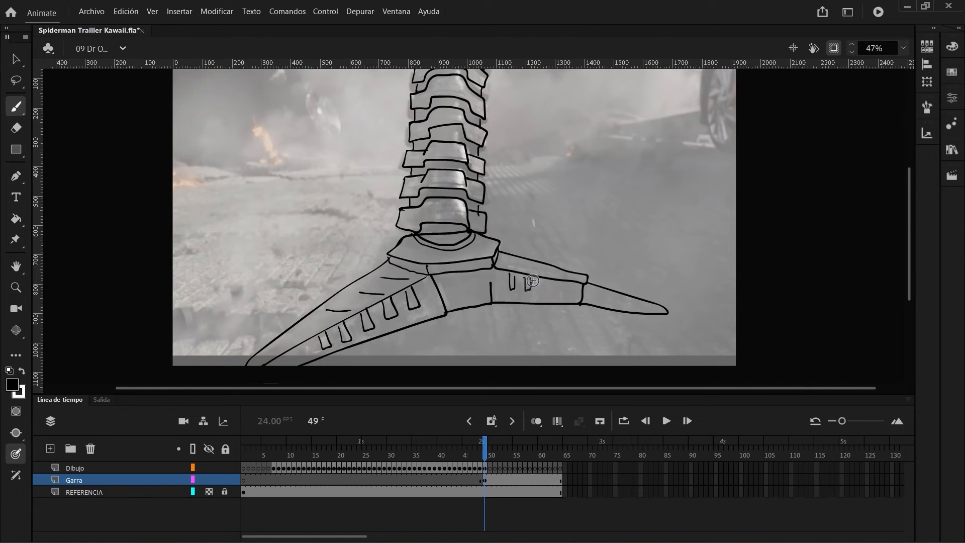
Convert the claw drawing to a symbol and clear the Dibujo keyframes from frame 50 to 64.
{"action": "key", "text": "F8"}
{"action": "key", "text": "Return"}
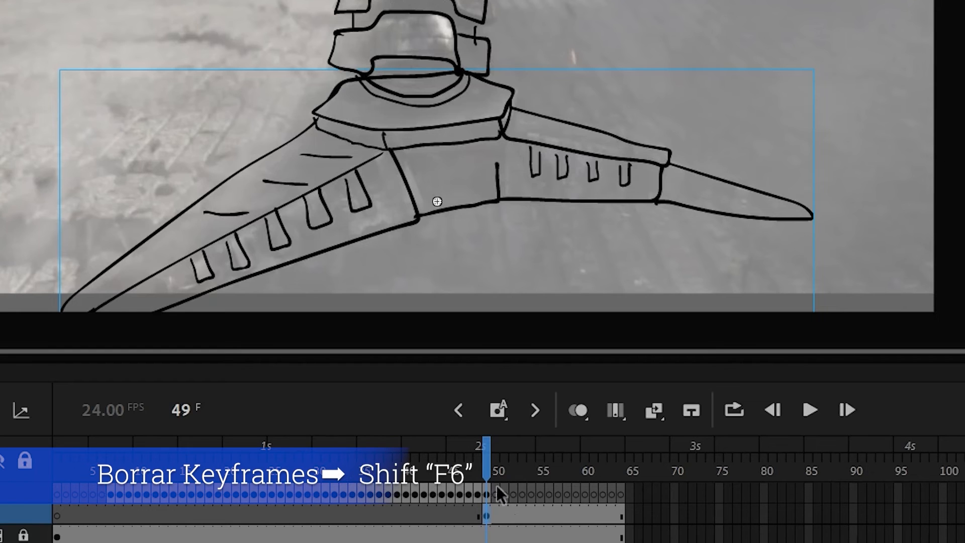
{"action": "left_click_drag", "start_coordinate": [497, 493], "coordinate": [624, 490]}
{"action": "left_click_drag", "start_coordinate": [499, 456], "coordinate": [488, 481]}
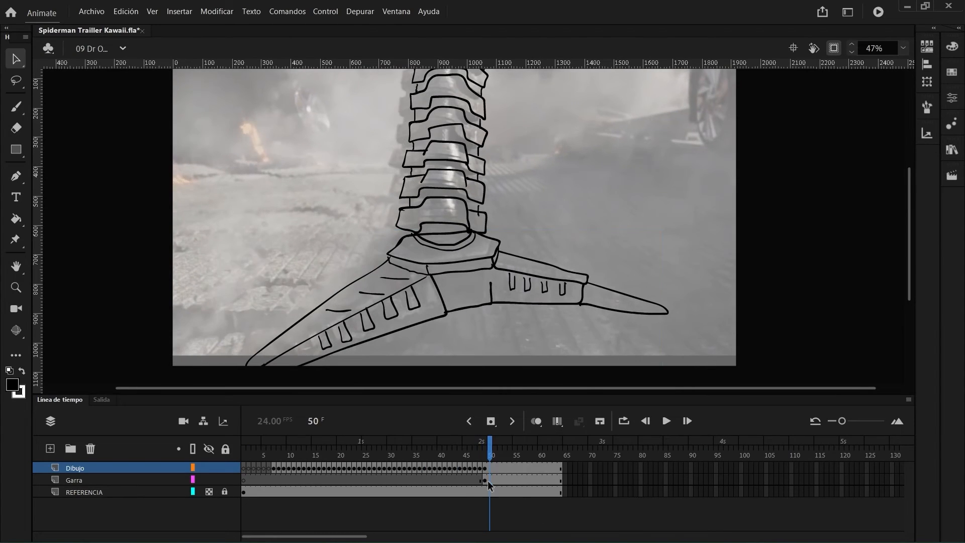
Warp the tentacle at frame 50 with pins at its base, middle and upper end to follow the reference.
{"action": "left_click_drag", "start_coordinate": [467, 289], "coordinate": [455, 289]}
{"action": "key", "text": "w"}
{"action": "left_click", "coordinate": [444, 231]}
{"action": "left_click", "coordinate": [448, 124]}
{"action": "left_click", "coordinate": [475, 93]}
{"action": "left_click_drag", "start_coordinate": [448, 125], "coordinate": [455, 164]}
Add Garra keyframes at frames 50 and 51 and align the claw with the tentacle's base.
{"action": "left_click", "coordinate": [485, 480]}
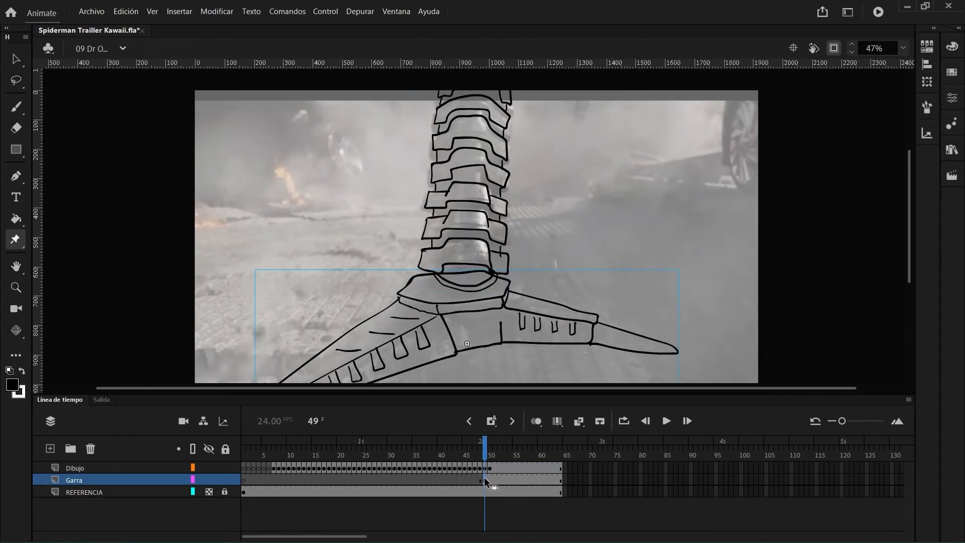
{"action": "key", "text": "F6"}
{"action": "left_click", "coordinate": [494, 455]}
{"action": "key", "text": "F6"}
{"action": "key", "text": "q"}
{"action": "key", "text": "period"}
{"action": "key", "text": "q"}
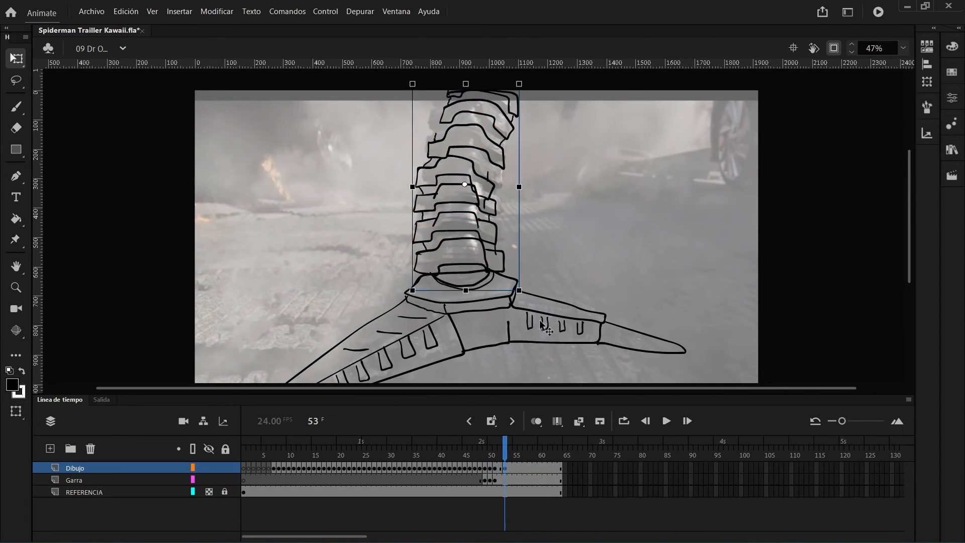
{"action": "left_click", "coordinate": [509, 480]}
{"action": "left_click_drag", "start_coordinate": [591, 215], "coordinate": [557, 180]}
Adjust the tentacle's warp pins and the claw's position frame by frame up to frame 56.
{"action": "left_click", "coordinate": [443, 211]}
{"action": "key", "text": "w"}
{"action": "key", "text": "period"}
{"action": "left_click_drag", "start_coordinate": [433, 185], "coordinate": [432, 173]}
{"action": "key", "text": "period"}
{"action": "left_click_drag", "start_coordinate": [437, 107], "coordinate": [443, 106]}
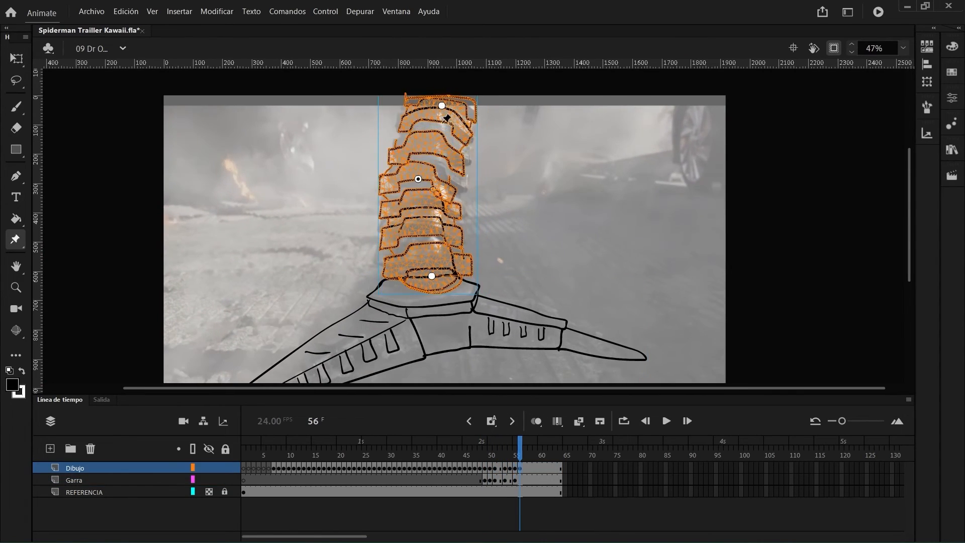
{"action": "left_click_drag", "start_coordinate": [470, 331], "coordinate": [470, 325]}
Continue matching the claw and the warped tentacle to the reference from frame 57 through frame 62.
{"action": "key", "text": "period"}
{"action": "key", "text": "period"}
{"action": "left_click_drag", "start_coordinate": [431, 276], "coordinate": [429, 272]}
{"action": "left_click_drag", "start_coordinate": [470, 324], "coordinate": [471, 321]}
{"action": "key", "text": "period"}
{"action": "key", "text": "period"}
{"action": "key", "text": "period"}
{"action": "key", "text": "period"}
{"action": "key", "text": "period"}
{"action": "key", "text": "period"}
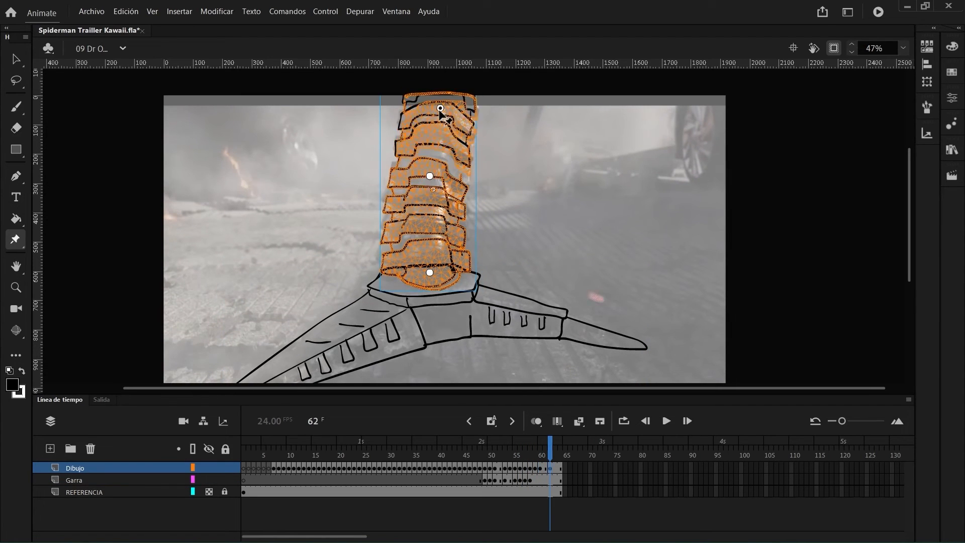
Hide the REFERENCIA layer so only the line drawings show on the stage.
{"action": "key", "text": "v"}
{"action": "left_click", "coordinate": [210, 492]}
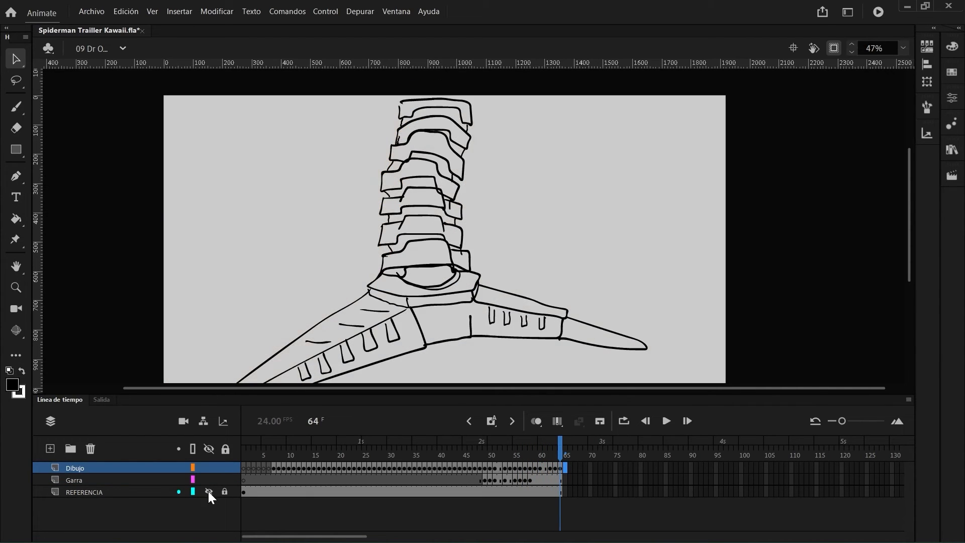
{"action": "left_click", "coordinate": [904, 47]}
{"action": "left_click", "coordinate": [855, 73]}
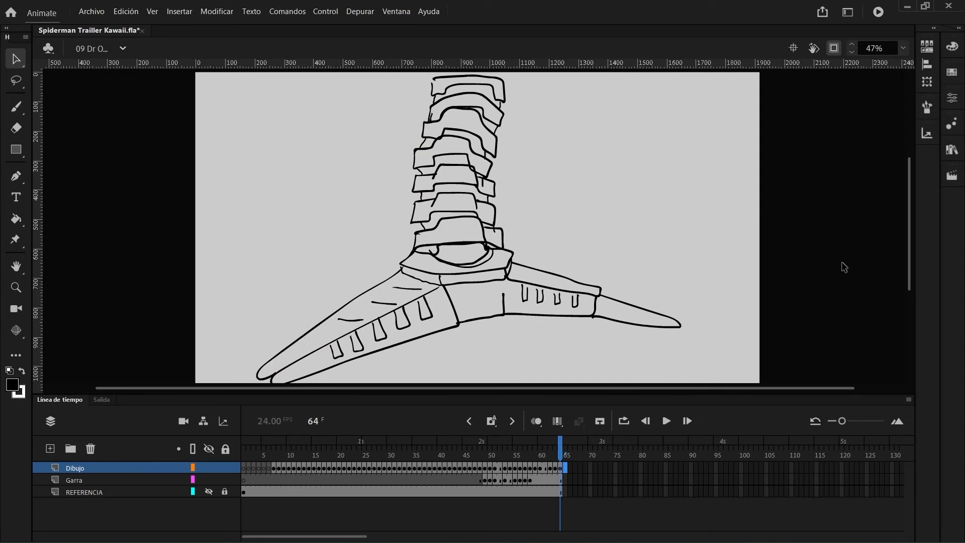
Loop the playback over frames 7 to 64 and play the line animation.
{"action": "key", "text": "Return"}
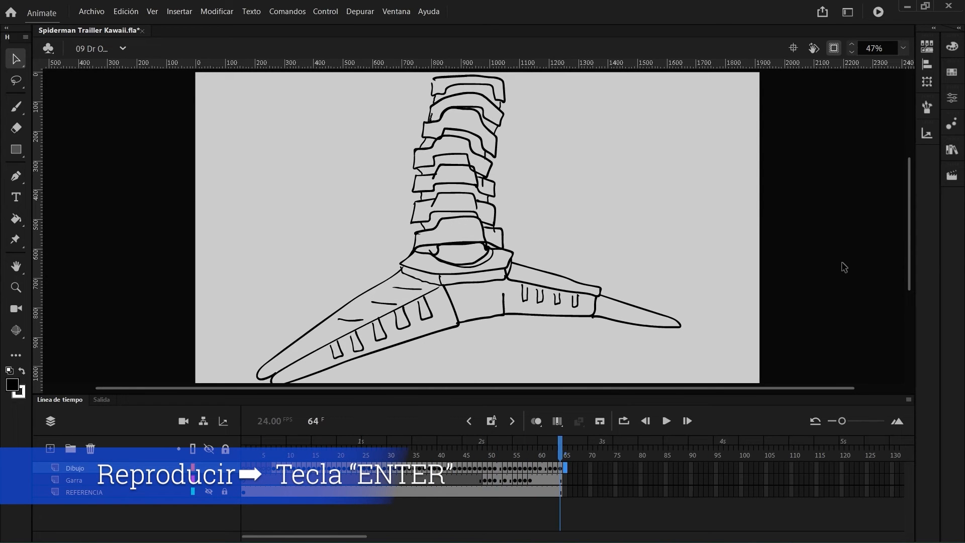
{"action": "left_click_drag", "start_coordinate": [280, 458], "coordinate": [308, 460]}
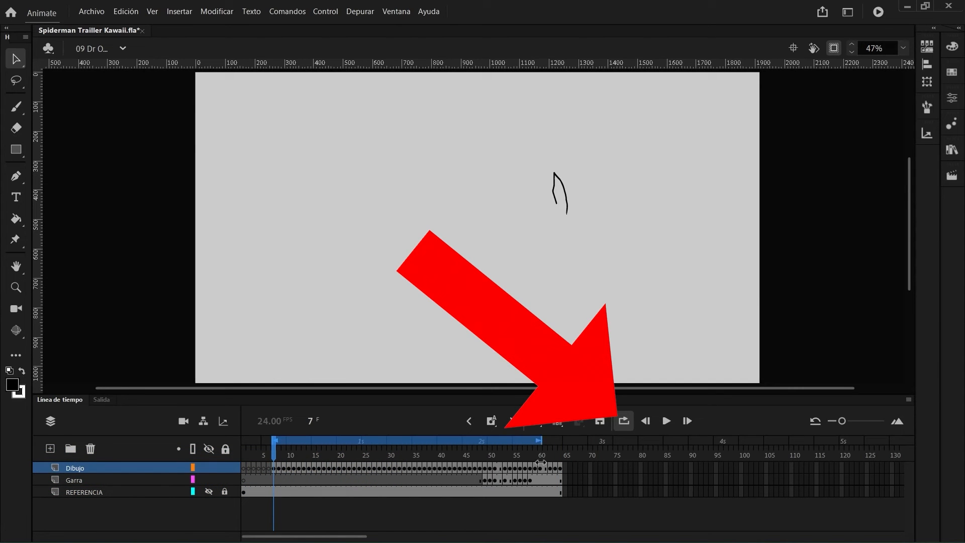
{"action": "key", "text": "Return"}
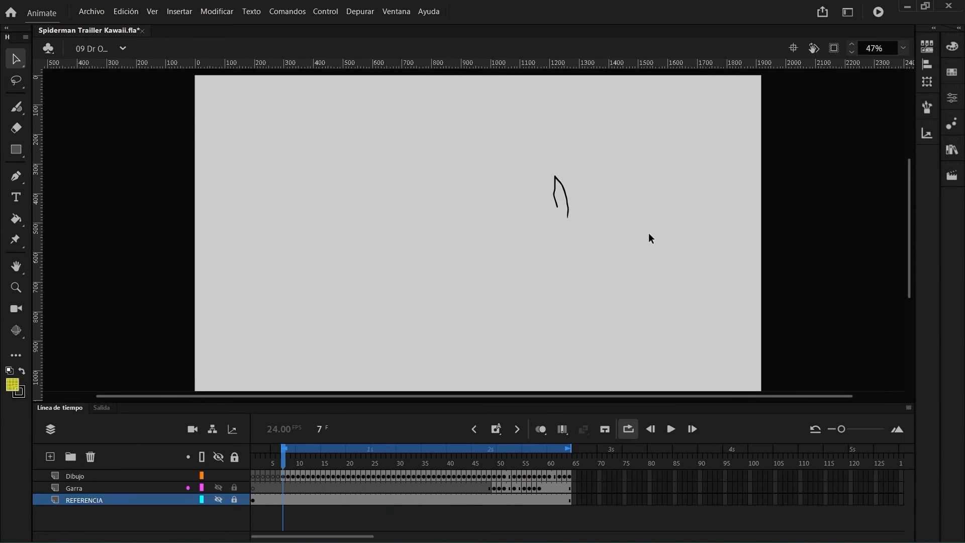
Choose a gray fill, set the brush mode, and paint gray along the inside of the claw-tip outline at frame 7.
{"action": "left_click", "coordinate": [951, 72]}
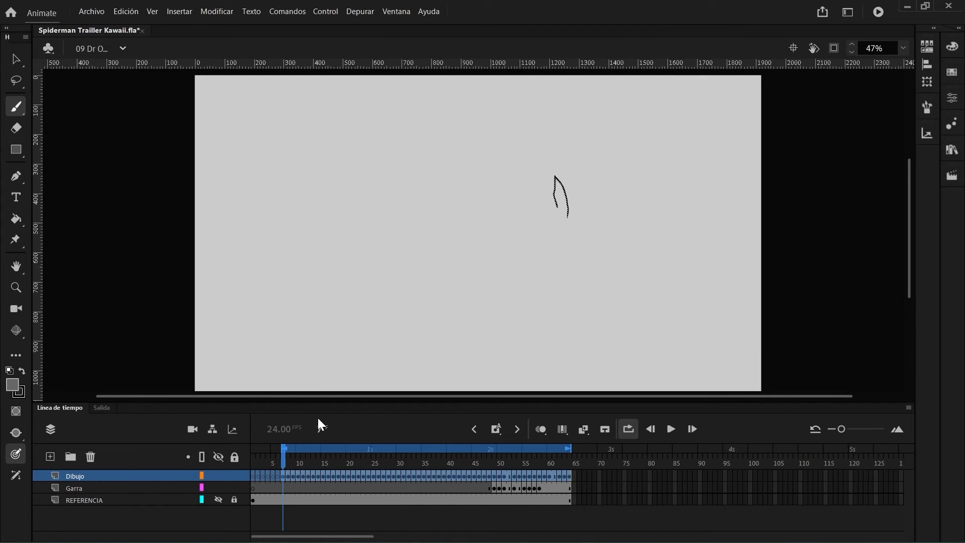
{"action": "scroll", "coordinate": [572, 207], "scroll_direction": "up", "scroll_amount": 2}
{"action": "left_click_drag", "start_coordinate": [577, 216], "coordinate": [526, 284]}
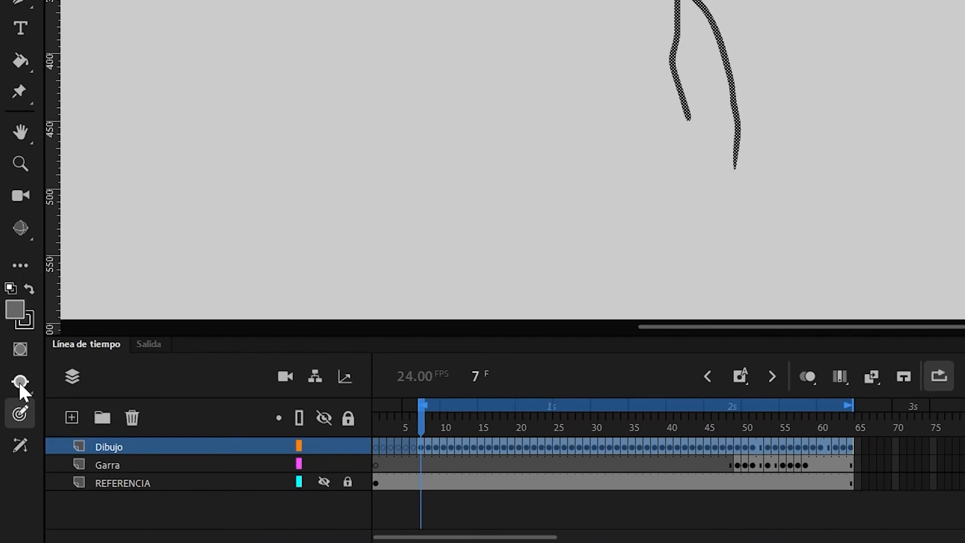
{"action": "left_click", "coordinate": [19, 382]}
{"action": "left_click", "coordinate": [128, 417]}
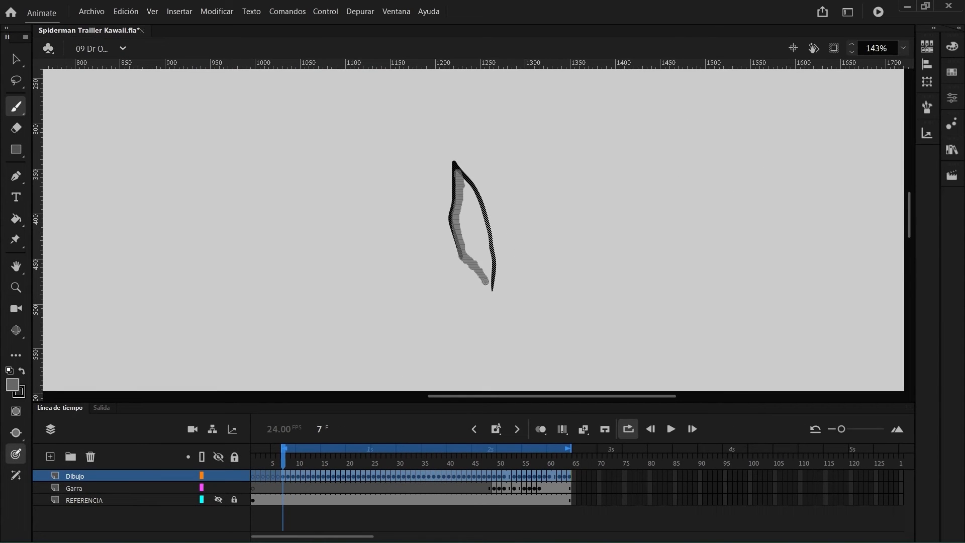
{"action": "left_click_drag", "start_coordinate": [485, 282], "coordinate": [471, 196]}
At frame 8, close the tentacle's open end, fill its shaft gray and fill both claw tips darker gray.
{"action": "key", "text": "period"}
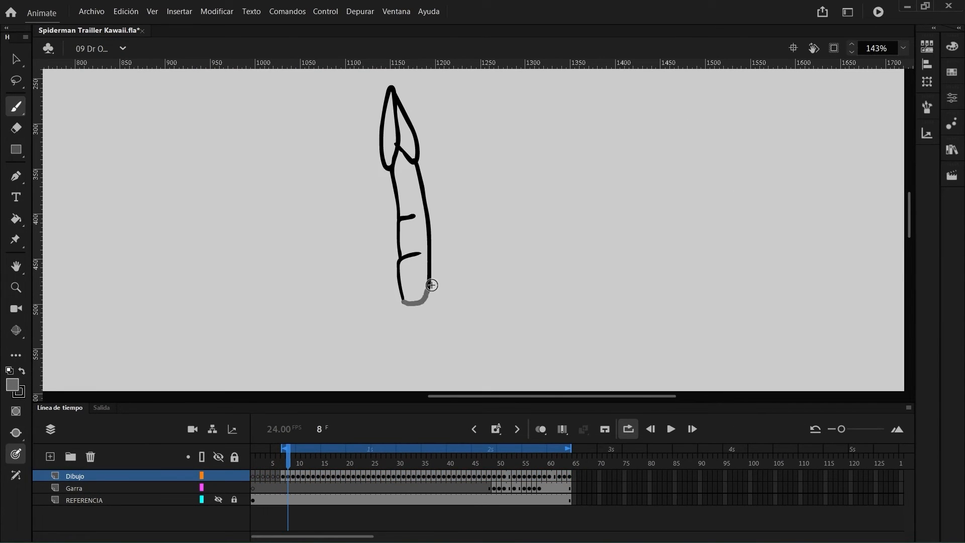
{"action": "key", "text": "k"}
{"action": "left_click", "coordinate": [421, 276]}
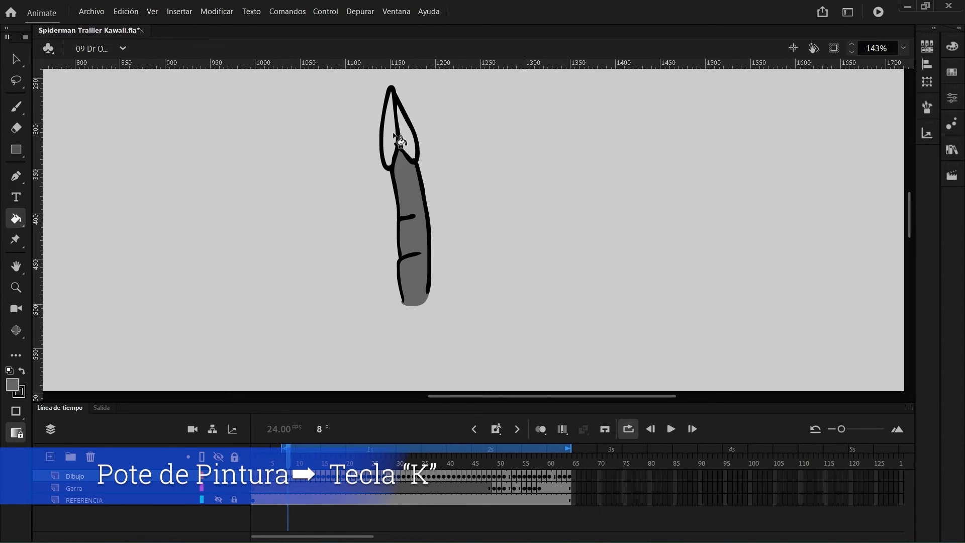
{"action": "left_click", "coordinate": [952, 72]}
{"action": "left_click", "coordinate": [731, 102]}
{"action": "left_click", "coordinate": [389, 133]}
{"action": "left_click", "coordinate": [406, 139]}
Fill the claw tip at frame 9 dark gray and switch back to the lighter gray.
{"action": "key", "text": "period"}
{"action": "left_click", "coordinate": [394, 131]}
{"action": "left_click", "coordinate": [882, 112]}
{"action": "key", "text": "b"}
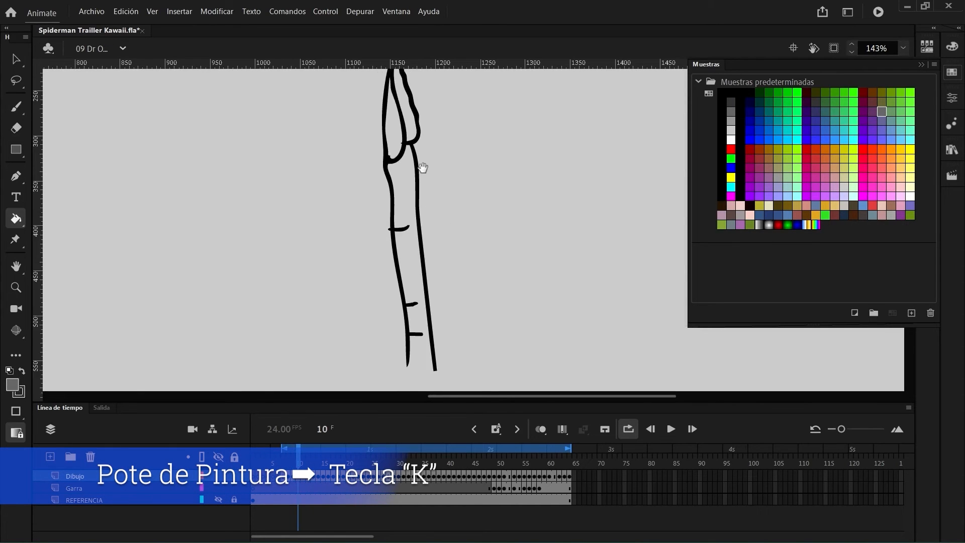
Close the open gaps in the tentacle and claw-tip outlines at frames 10 and 11 with brush strokes.
{"action": "key", "text": "k"}
{"action": "key", "text": "period"}
{"action": "mouse_move", "coordinate": [404, 291]}
{"action": "left_mouse_down"}
{"action": "mouse_move", "coordinate": [431, 299]}
{"action": "mouse_move", "coordinate": [438, 358]}
{"action": "left_mouse_up"}
{"action": "key", "text": "b"}
{"action": "left_click_drag", "start_coordinate": [427, 196], "coordinate": [431, 330]}
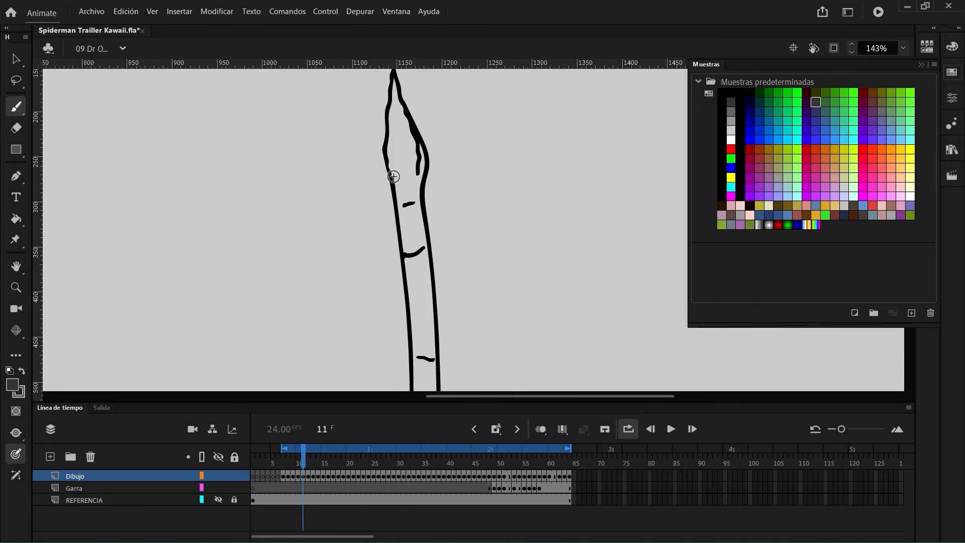
{"action": "left_click_drag", "start_coordinate": [393, 177], "coordinate": [422, 184]}
{"action": "key", "text": "k"}
At frame 12, fill the claw tips dark gray and the tentacle shaft lighter gray.
{"action": "key", "text": "period"}
{"action": "left_click", "coordinate": [816, 102]}
{"action": "left_click", "coordinate": [406, 193]}
{"action": "left_click", "coordinate": [419, 201]}
{"action": "left_click_drag", "start_coordinate": [422, 362], "coordinate": [426, 157]}
{"action": "left_click", "coordinate": [882, 112]}
{"action": "left_click", "coordinate": [420, 246]}
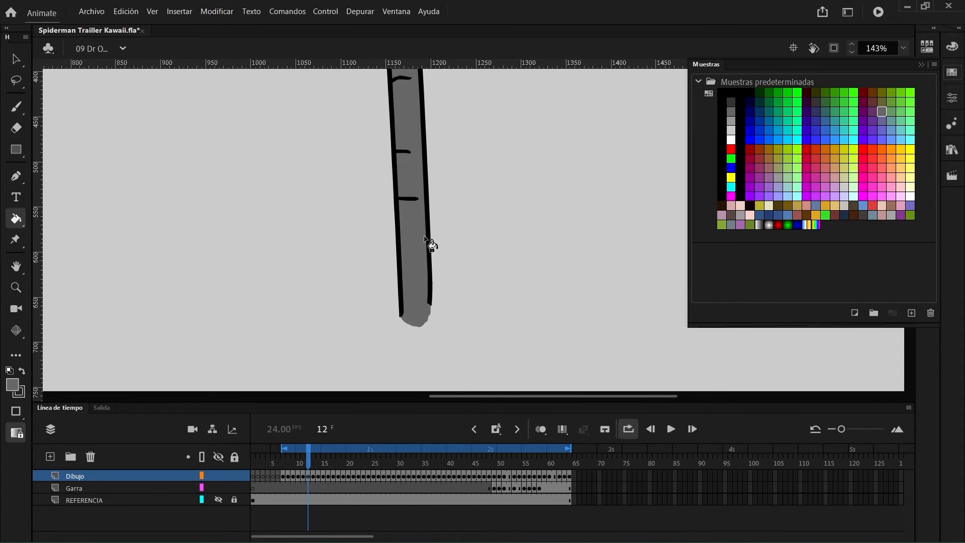
At frame 13, fill the claw dark gray, undo the stray fill, and fill the tentacle shaft lighter gray.
{"action": "key", "text": "period"}
{"action": "left_click_drag", "start_coordinate": [425, 224], "coordinate": [425, 250]}
{"action": "left_click", "coordinate": [816, 102]}
{"action": "left_click", "coordinate": [384, 182]}
{"action": "left_click", "coordinate": [405, 183]}
{"action": "key", "text": "ctrl+z"}
{"action": "left_click_drag", "start_coordinate": [416, 350], "coordinate": [428, 217]}
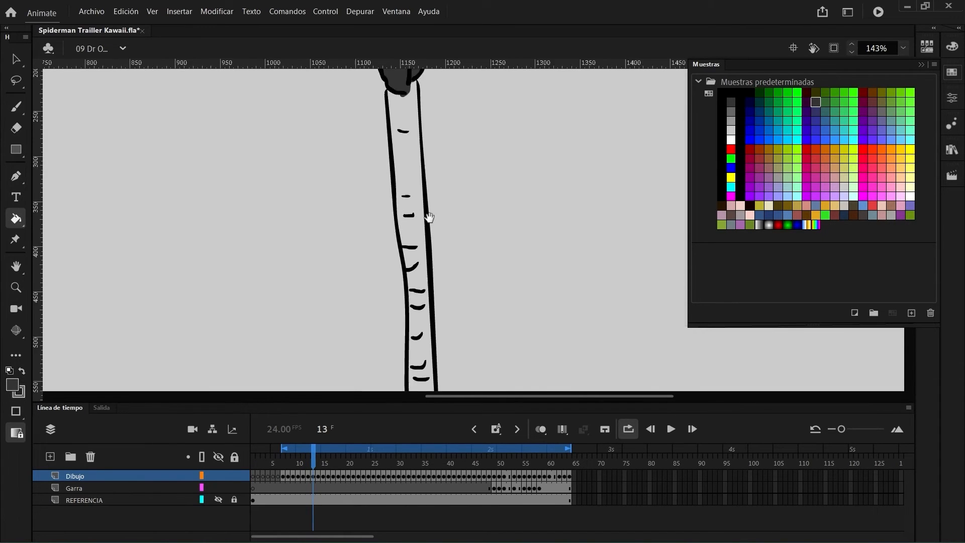
{"action": "left_click", "coordinate": [882, 111]}
{"action": "left_click", "coordinate": [408, 236]}
At frame 14, close the tentacle's open base with the brush and fill the shaft gray.
{"action": "key", "text": "period"}
{"action": "left_click_drag", "start_coordinate": [417, 352], "coordinate": [420, 150]}
{"action": "key", "text": "b"}
{"action": "left_click_drag", "start_coordinate": [420, 280], "coordinate": [454, 269]}
{"action": "key", "text": "k"}
{"action": "left_click", "coordinate": [435, 236]}
{"action": "key", "text": "period"}
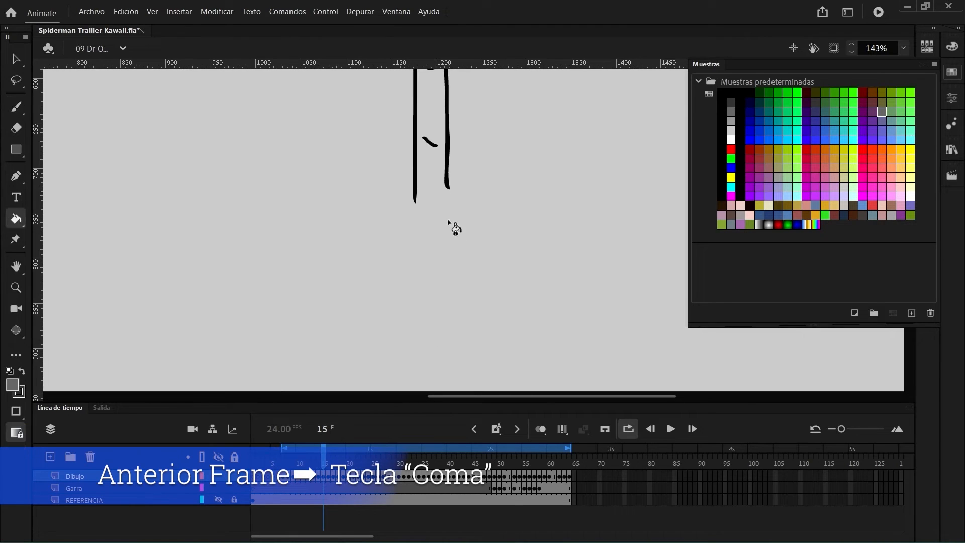
At frames 15 and 16, close the tentacle's open base and fill the shaft gray.
{"action": "left_click_drag", "start_coordinate": [427, 101], "coordinate": [441, 319]}
{"action": "left_click", "coordinate": [425, 196]}
{"action": "left_click", "coordinate": [816, 102]}
{"action": "left_click", "coordinate": [397, 161]}
{"action": "key", "text": "period"}
{"action": "left_click", "coordinate": [882, 112]}
{"action": "left_click_drag", "start_coordinate": [427, 285], "coordinate": [461, 234]}
{"action": "key", "text": "period"}
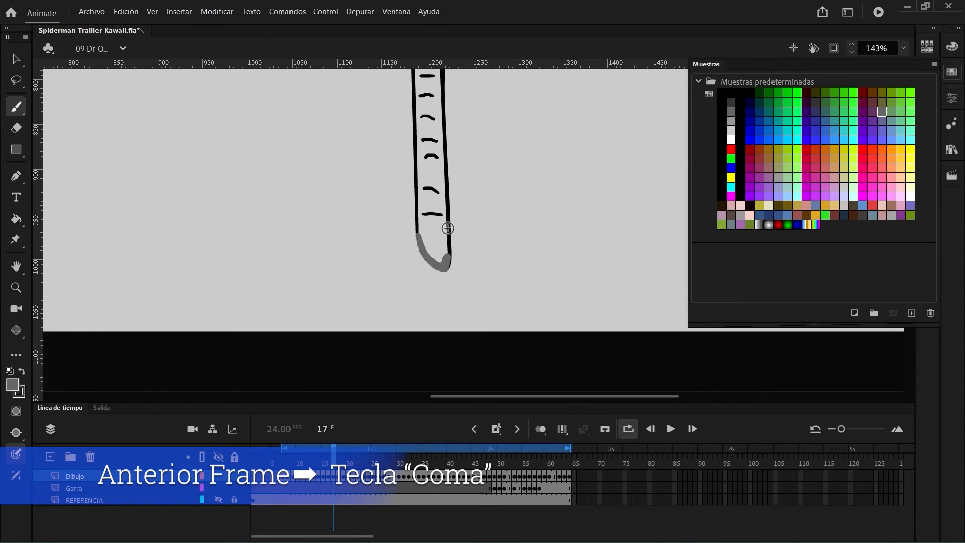
At frames 17 and 18, close the tentacle's open base with gray brush strokes.
{"action": "left_click", "coordinate": [435, 194]}
{"action": "key", "text": "period"}
{"action": "key", "text": "b"}
{"action": "left_click_drag", "start_coordinate": [435, 352], "coordinate": [372, 101]}
{"action": "left_click_drag", "start_coordinate": [357, 136], "coordinate": [386, 136]}
{"action": "left_click_drag", "start_coordinate": [372, 131], "coordinate": [399, 350]}
{"action": "key", "text": "k"}
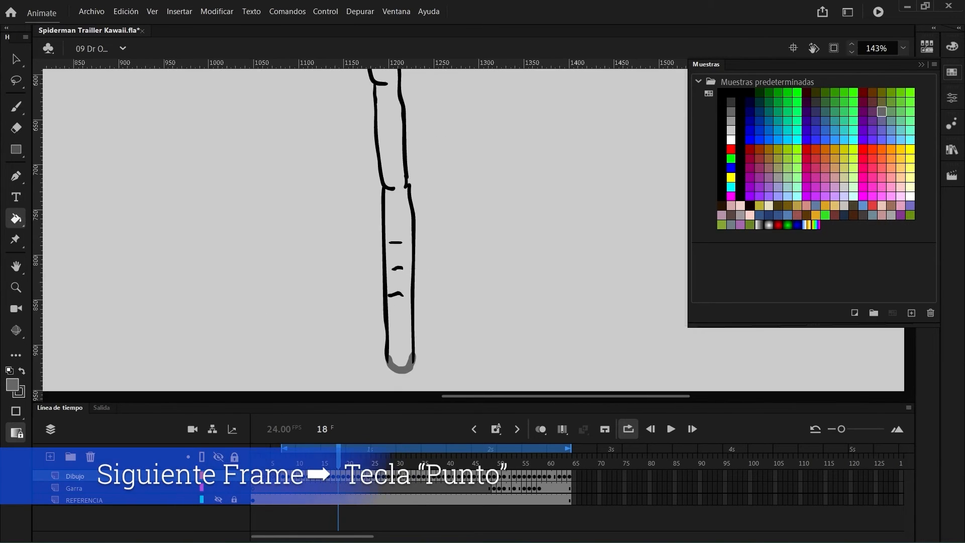
Close the remaining outline gaps at frame 18 with the brush and fill the tentacle shaft gray.
{"action": "key", "text": "b"}
{"action": "left_click_drag", "start_coordinate": [387, 75], "coordinate": [439, 430]}
{"action": "key", "text": "k"}
{"action": "left_click", "coordinate": [15, 410]}
{"action": "left_click", "coordinate": [405, 216]}
{"action": "key", "text": "period"}
{"action": "key", "text": "comma"}
{"action": "scroll", "coordinate": [353, 282], "scroll_direction": "down", "scroll_amount": 4}
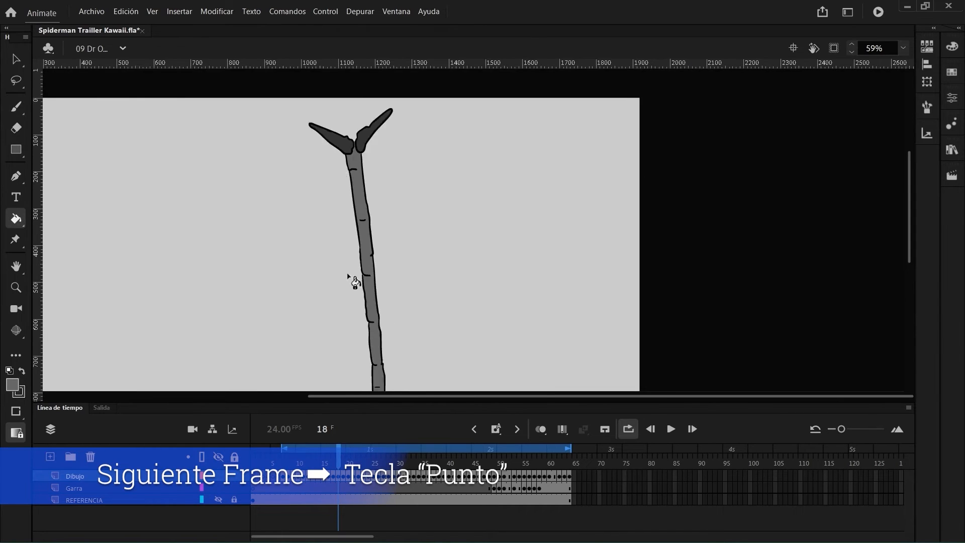
At frame 19, fill the tentacle shaft below the claw gray.
{"action": "left_click_drag", "start_coordinate": [407, 350], "coordinate": [417, 337]}
{"action": "left_click_drag", "start_coordinate": [429, 229], "coordinate": [437, 303]}
{"action": "key", "text": "k"}
{"action": "left_click", "coordinate": [411, 266]}
{"action": "left_click_drag", "start_coordinate": [418, 71], "coordinate": [426, 219]}
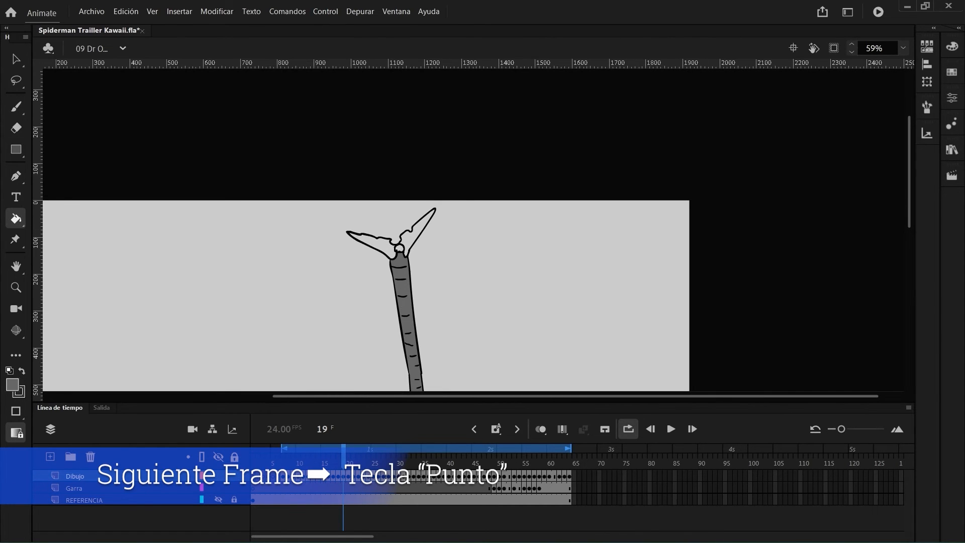
Fill the round center of the claw at frame 19 with the red swatch.
{"action": "left_click", "coordinate": [955, 73]}
{"action": "left_click", "coordinate": [732, 150]}
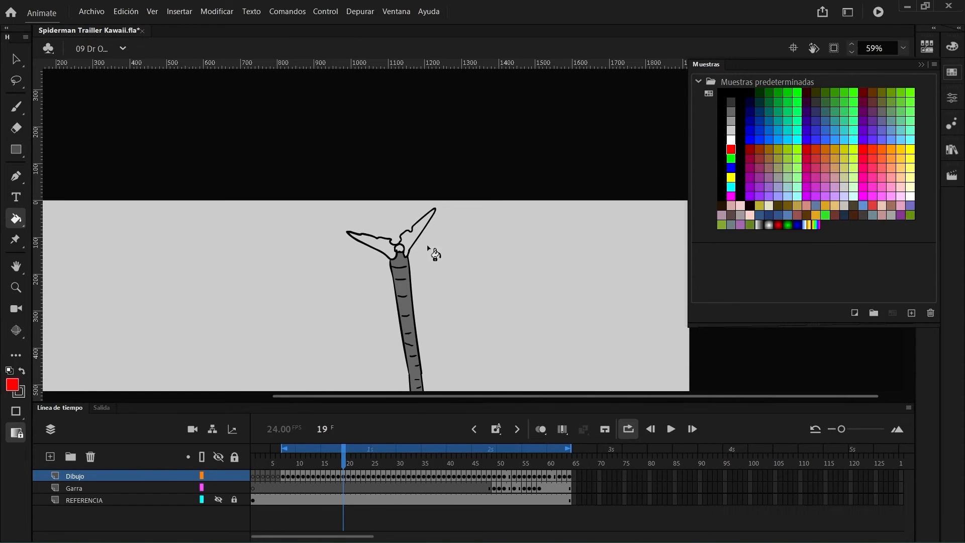
{"action": "left_click", "coordinate": [403, 252]}
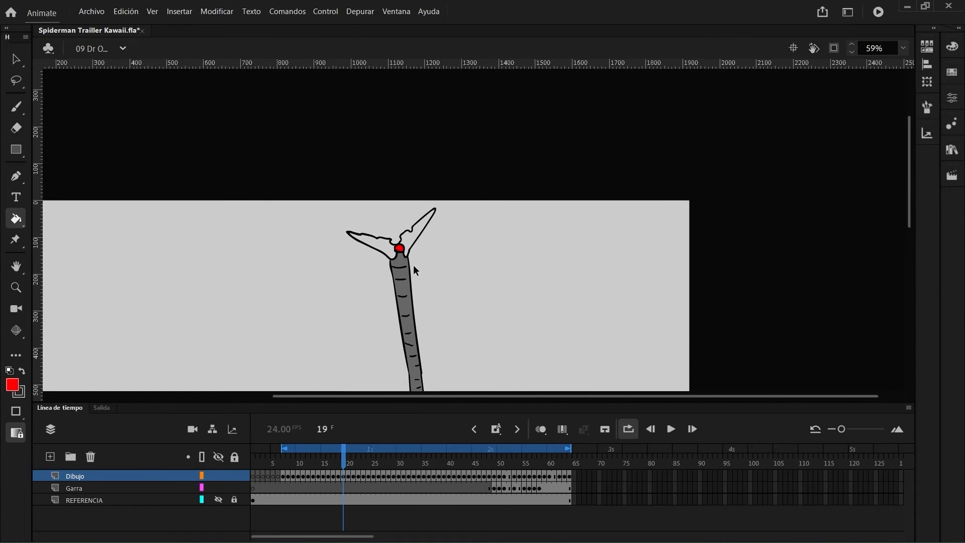
Fill the claw's round center red on the frames following frame 19.
{"action": "scroll", "coordinate": [404, 263], "scroll_direction": "up", "scroll_amount": 5}
{"action": "left_click_drag", "start_coordinate": [412, 267], "coordinate": [448, 198]}
{"action": "key", "text": "."}
{"action": "left_click", "coordinate": [402, 297]}
{"action": "key", "text": "."}
{"action": "key", "text": "."}
{"action": "key", "text": "."}
{"action": "key", "text": "."}
{"action": "key", "text": "."}
{"action": "key", "text": "."}
{"action": "key", "text": "."}
{"action": "key", "text": "."}
{"action": "left_click", "coordinate": [347, 373]}
{"action": "key", "text": "."}
{"action": "left_click", "coordinate": [335, 378]}
{"action": "left_click_drag", "start_coordinate": [373, 383], "coordinate": [431, 244]}
{"action": "key", "text": "."}
{"action": "key", "text": "."}
Fill the claw's blades dark gray frame by frame through frame 25.
{"action": "scroll", "coordinate": [484, 275], "scroll_direction": "down", "scroll_amount": 9}
{"action": "left_click_drag", "start_coordinate": [439, 460], "coordinate": [335, 463]}
{"action": "key", "text": "."}
{"action": "key", "text": "."}
{"action": "key", "text": "."}
{"action": "key", "text": "."}
{"action": "key", "text": "."}
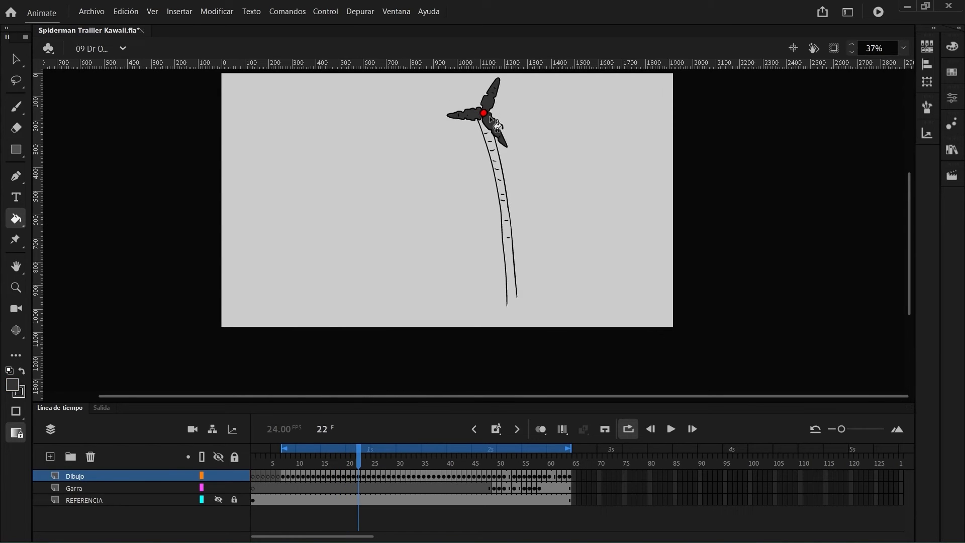
{"action": "key", "text": "."}
{"action": "key", "text": "."}
{"action": "key", "text": "."}
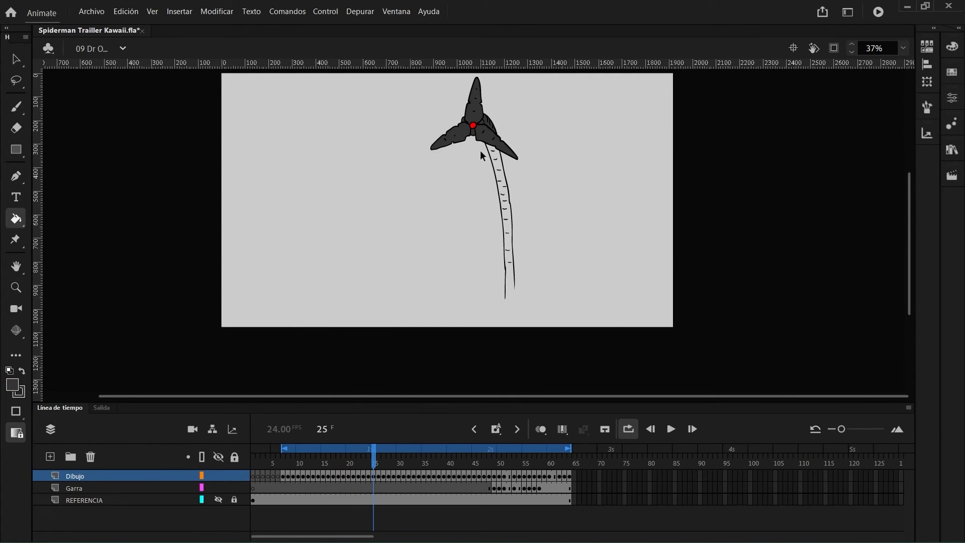
Undo the stray fill, change the Paint Bucket gap size, and fill the claw sections dark gray through frame 40.
{"action": "key", "text": "ctrl+z"}
{"action": "left_click", "coordinate": [15, 411]}
{"action": "left_click", "coordinate": [106, 436]}
{"action": "left_click", "coordinate": [488, 135]}
{"action": "key", "text": "."}
{"action": "scroll", "coordinate": [495, 123], "scroll_direction": "up", "scroll_amount": 4}
{"action": "left_click", "coordinate": [448, 177]}
{"action": "left_click", "coordinate": [610, 249]}
{"action": "left_click_drag", "start_coordinate": [226, 310], "coordinate": [364, 324]}
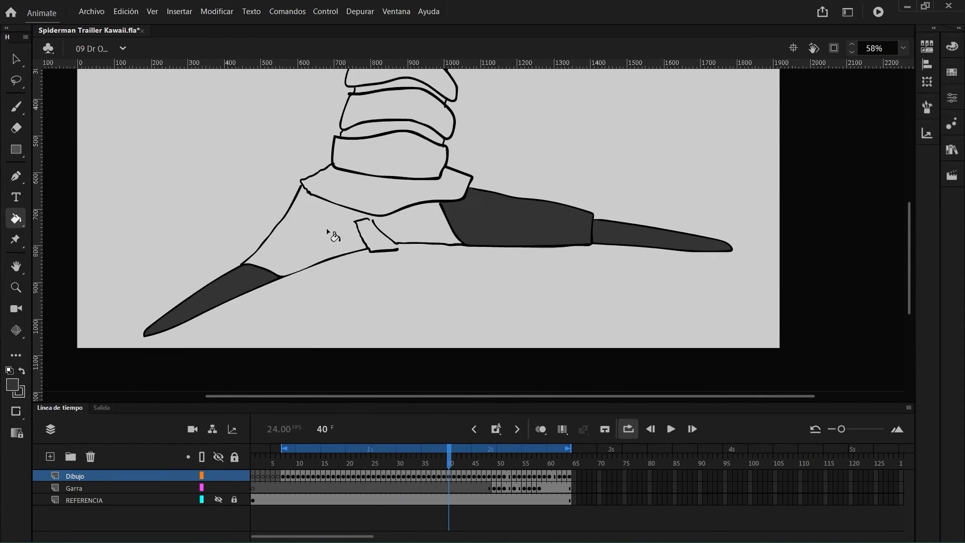
{"action": "key", "text": "."}
{"action": "key", "text": "."}
{"action": "key", "text": "."}
From frame 20 to 29, close the tentacle base and paint the curved bands gray with the brush.
{"action": "key", "text": "b"}
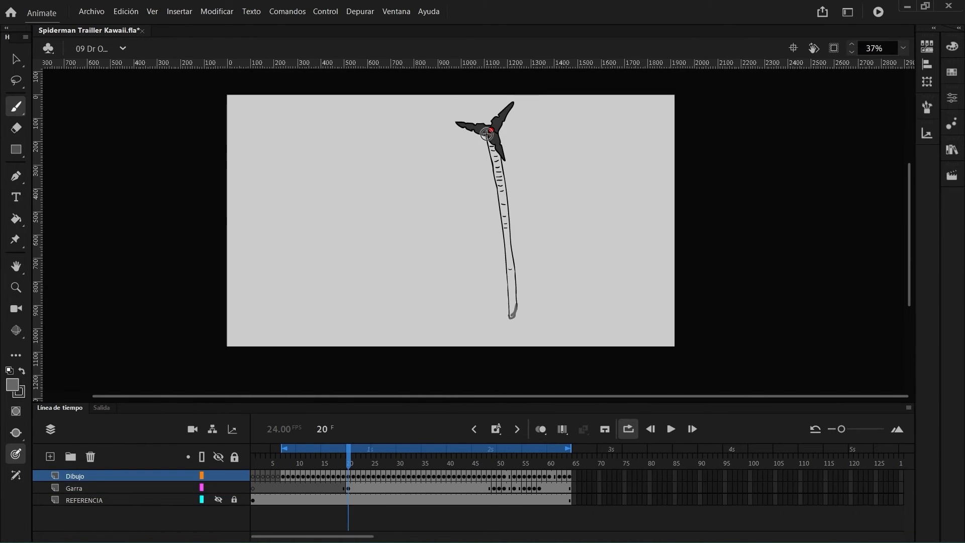
{"action": "key", "text": "."}
{"action": "key", "text": "."}
{"action": "key", "text": "."}
{"action": "key", "text": "."}
{"action": "key", "text": "."}
{"action": "key", "text": "."}
{"action": "key", "text": "."}
{"action": "key", "text": "."}
{"action": "scroll", "coordinate": [492, 138], "scroll_direction": "up", "scroll_amount": 3}
{"action": "key", "text": "."}
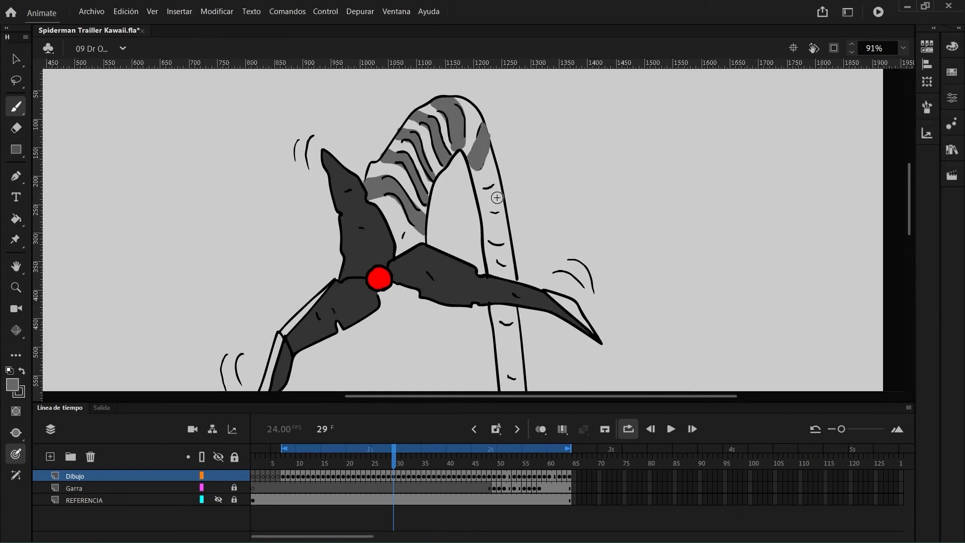
Close the tentacle's band edges with brush strokes from frame 29 and fill alternate bands gray through frame 33.
{"action": "key", "text": "."}
{"action": "left_click_drag", "start_coordinate": [495, 198], "coordinate": [437, 286]}
{"action": "left_click_drag", "start_coordinate": [436, 287], "coordinate": [460, 288]}
{"action": "key", "text": "."}
{"action": "scroll", "coordinate": [448, 267], "scroll_direction": "down", "scroll_amount": 5}
{"action": "key", "text": "."}
{"action": "scroll", "coordinate": [470, 186], "scroll_direction": "down", "scroll_amount": 3}
{"action": "key", "text": "k"}
{"action": "key", "text": "."}
{"action": "left_click", "coordinate": [438, 211]}
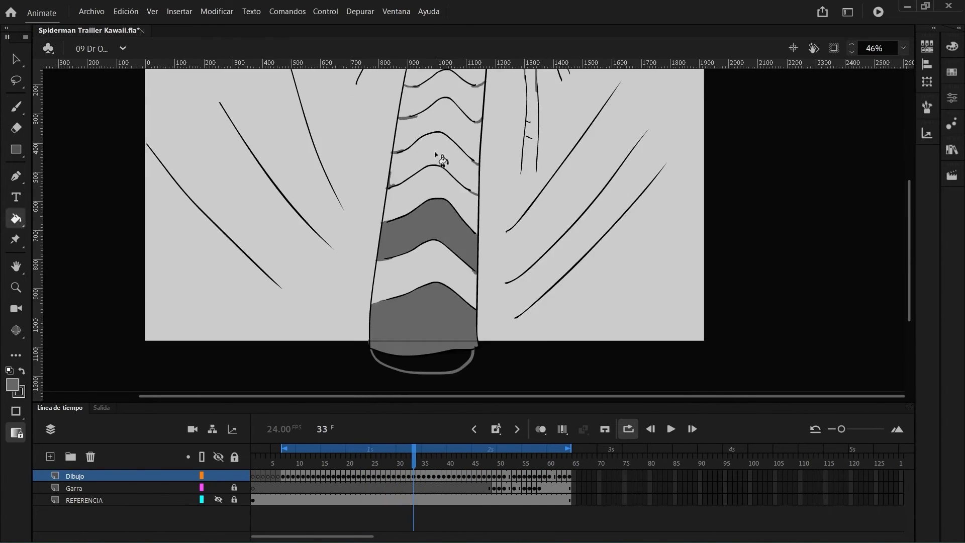
Fill alternate tentacle bands gray at frames 33 to 35 and save the file.
{"action": "key", "text": "."}
{"action": "key", "text": "."}
{"action": "left_click_drag", "start_coordinate": [497, 225], "coordinate": [506, 139]}
{"action": "left_click_drag", "start_coordinate": [369, 85], "coordinate": [352, 107]}
{"action": "key", "text": "b"}
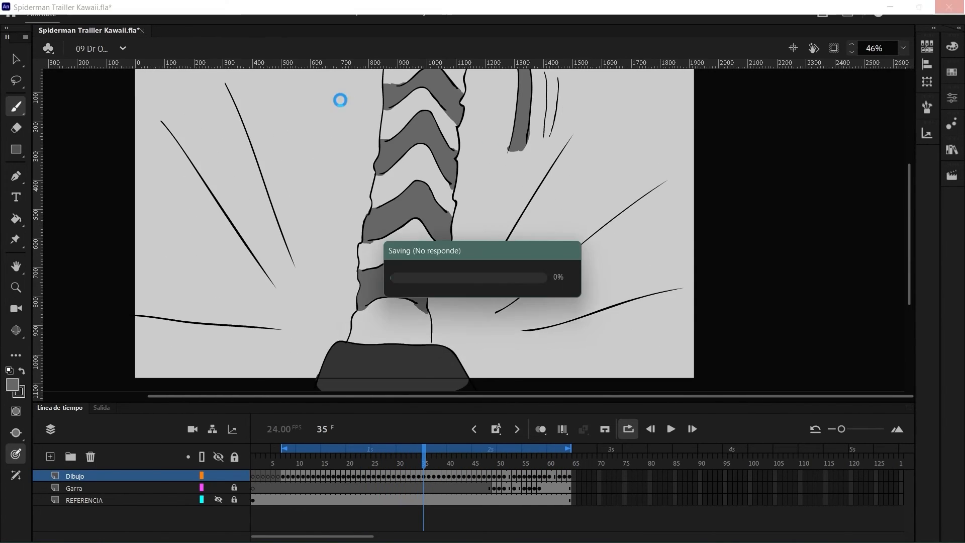
Fill the gray bands of the tentacle on the frames following frame 35.
{"action": "key", "text": "k"}
{"action": "key", "text": "."}
{"action": "key", "text": "."}
{"action": "mouse_move", "coordinate": [384, 195]}
{"action": "left_mouse_down"}
{"action": "mouse_move", "coordinate": [407, 282]}
{"action": "mouse_move", "coordinate": [448, 274]}
{"action": "left_mouse_up"}
{"action": "key", "text": "."}
{"action": "left_click", "coordinate": [480, 171]}
{"action": "key", "text": "."}
{"action": "key", "text": "."}
{"action": "key", "text": "."}
Change the Paint Bucket gap size and fill the claw base's thin band lighter gray through frame 44.
{"action": "left_click", "coordinate": [16, 410]}
{"action": "left_click", "coordinate": [76, 448]}
{"action": "left_click_drag", "start_coordinate": [481, 340], "coordinate": [505, 254]}
{"action": "key", "text": "."}
{"action": "key", "text": "."}
{"action": "key", "text": "."}
{"action": "key", "text": "."}
{"action": "key", "text": "."}
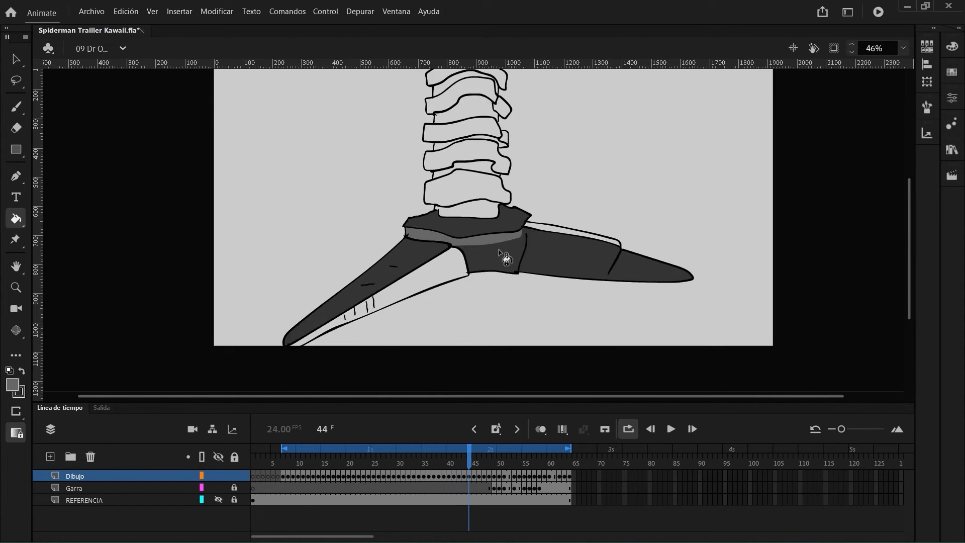
Fill the gaps between the tentacle segments and the claw's slots gray through frame 49, and save the file.
{"action": "key", "text": "."}
{"action": "key", "text": "."}
{"action": "key", "text": "b"}
{"action": "key", "text": "."}
{"action": "key", "text": "k"}
{"action": "key", "text": "v"}
{"action": "key", "text": "ctrl+s"}
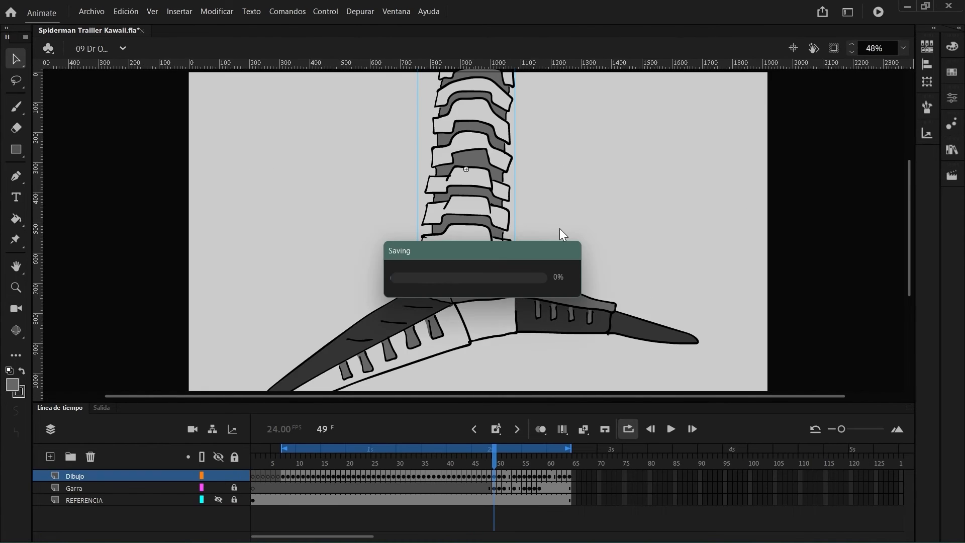
Return to the frames from 27 to 33 and fill an unpainted tentacle band dark brownish gray at frame 33.
{"action": "left_click", "coordinate": [574, 476]}
{"action": "scroll", "coordinate": [534, 191], "scroll_direction": "down", "scroll_amount": 3}
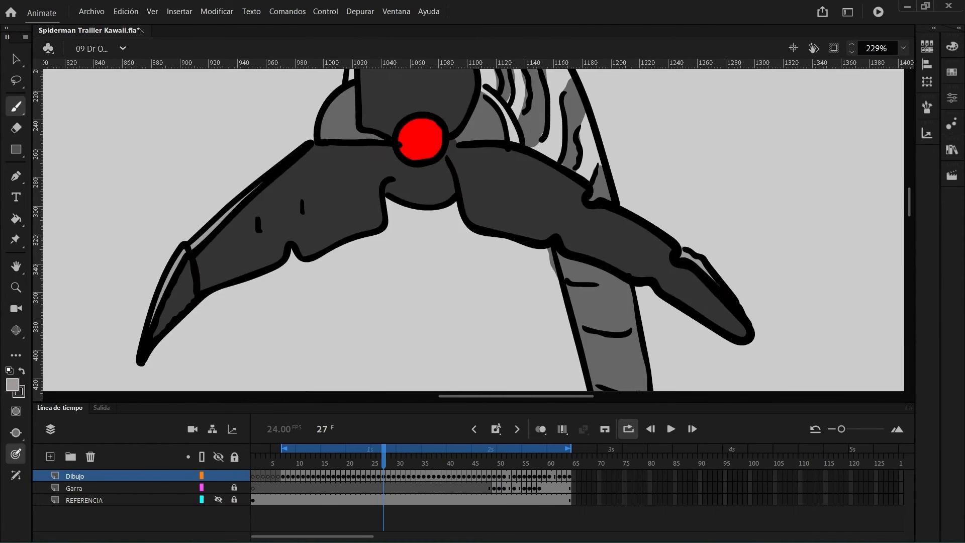
{"action": "key", "text": "k"}
{"action": "scroll", "coordinate": [509, 315], "scroll_direction": "down", "scroll_amount": 4}
{"action": "key", "text": "."}
{"action": "key", "text": "."}
{"action": "key", "text": "."}
{"action": "key", "text": "."}
{"action": "key", "text": "."}
{"action": "key", "text": "."}
{"action": "left_click", "coordinate": [424, 294]}
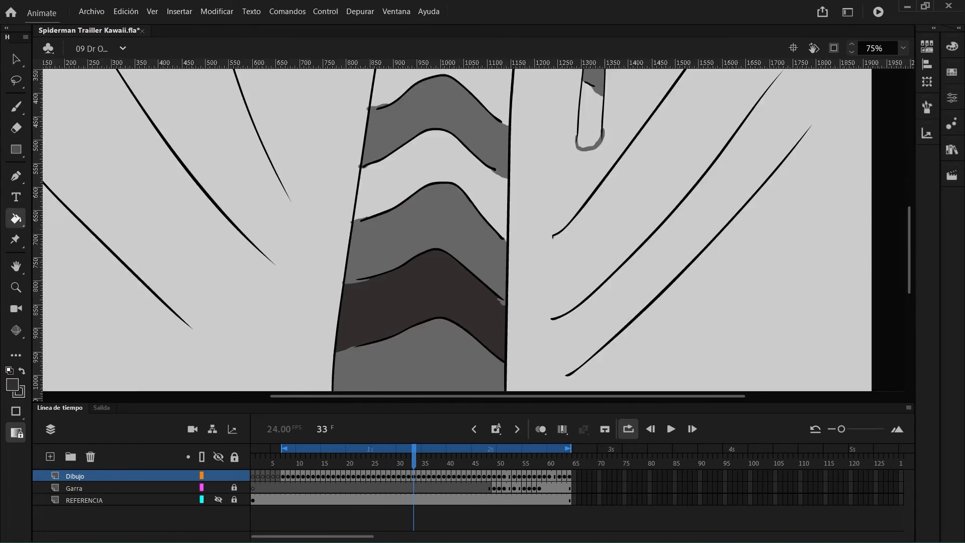
Set the fill color to dark brownish gray 322D2D and fill the unpainted tentacle bands after frame 33.
{"action": "key", "text": "."}
{"action": "key", "text": "."}
{"action": "left_click_drag", "start_coordinate": [425, 196], "coordinate": [425, 307]}
{"action": "left_click", "coordinate": [952, 46]}
{"action": "left_click", "coordinate": [700, 185]}
{"action": "key", "text": "."}
{"action": "key", "text": "k"}
{"action": "left_click", "coordinate": [452, 156], "text": "alt"}
Fill the unpainted tentacle segments with the dark gray tones frame by frame through frame 42.
{"action": "left_click_drag", "start_coordinate": [450, 352], "coordinate": [509, 146]}
{"action": "key", "text": "."}
{"action": "key", "text": "."}
{"action": "key", "text": "."}
{"action": "key", "text": "."}
{"action": "left_click_drag", "start_coordinate": [635, 101], "coordinate": [634, 148]}
{"action": "key", "text": "."}
{"action": "key", "text": "."}
{"action": "key", "text": "."}
{"action": "scroll", "coordinate": [504, 162], "scroll_direction": "down", "scroll_amount": 3}
{"action": "left_click_drag", "start_coordinate": [490, 187], "coordinate": [493, 129]}
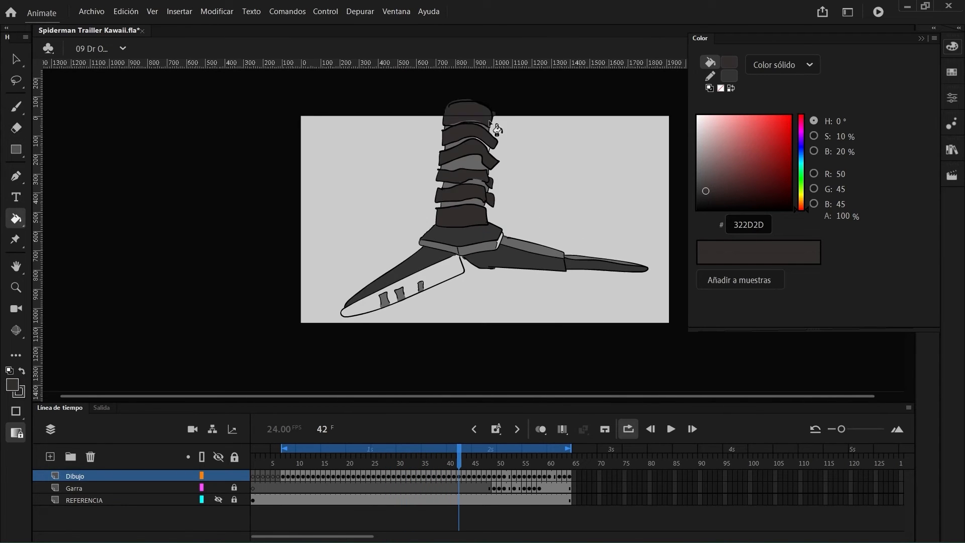
Fill the unpainted tentacle bands dark brownish gray frame by frame from frame 43 through frame 48.
{"action": "key", "text": "."}
{"action": "key", "text": "."}
{"action": "key", "text": "."}
{"action": "key", "text": "."}
{"action": "key", "text": "."}
{"action": "left_click", "coordinate": [499, 124]}
{"action": "key", "text": "b"}
{"action": "key", "text": "."}
{"action": "key", "text": "k"}
{"action": "left_click", "coordinate": [500, 211]}
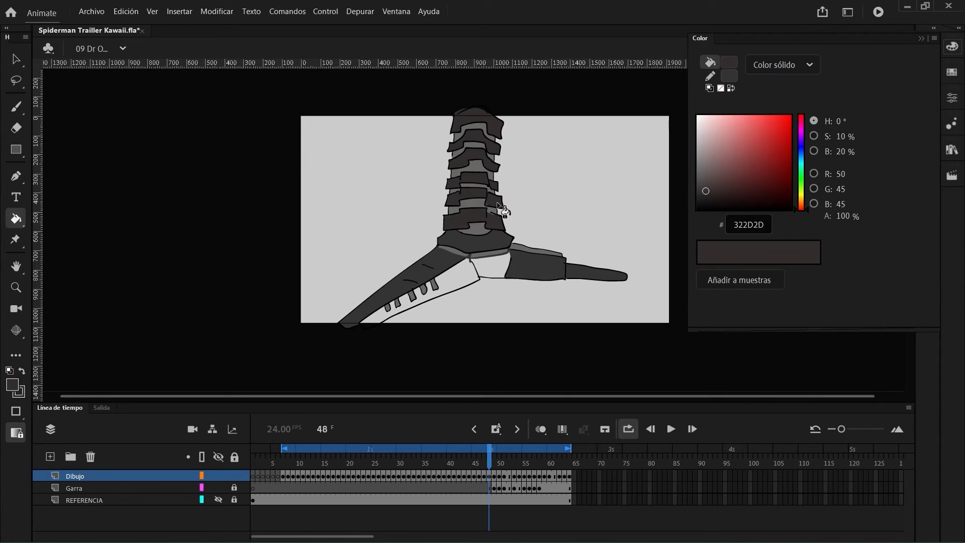
At frame 49, fill the bands inside the warped tentacle's nested group dark brownish gray and return to the parent symbol's timeline.
{"action": "key", "text": "."}
{"action": "key", "text": "v"}
{"action": "double_click", "coordinate": [486, 186]}
{"action": "double_click", "coordinate": [312, 204]}
{"action": "key", "text": "k"}
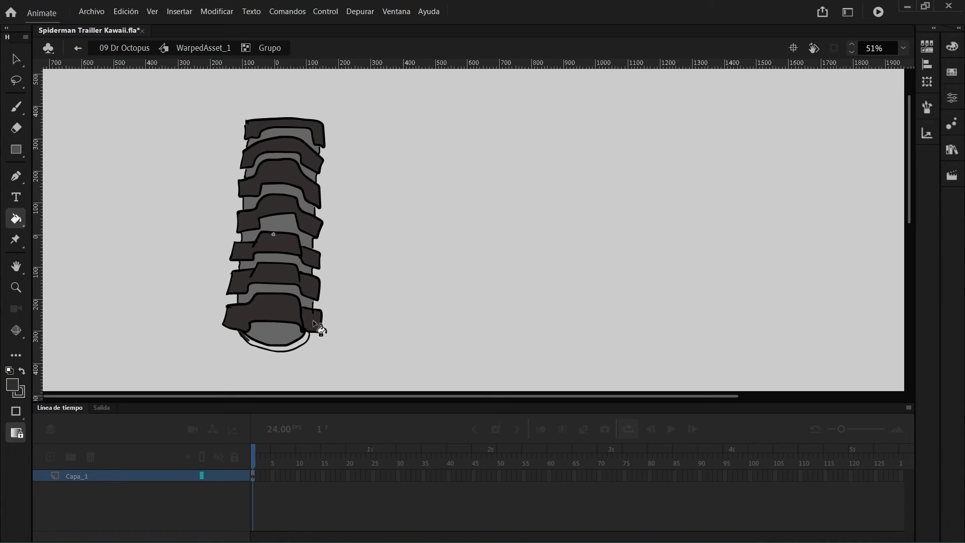
{"action": "left_click", "coordinate": [201, 48]}
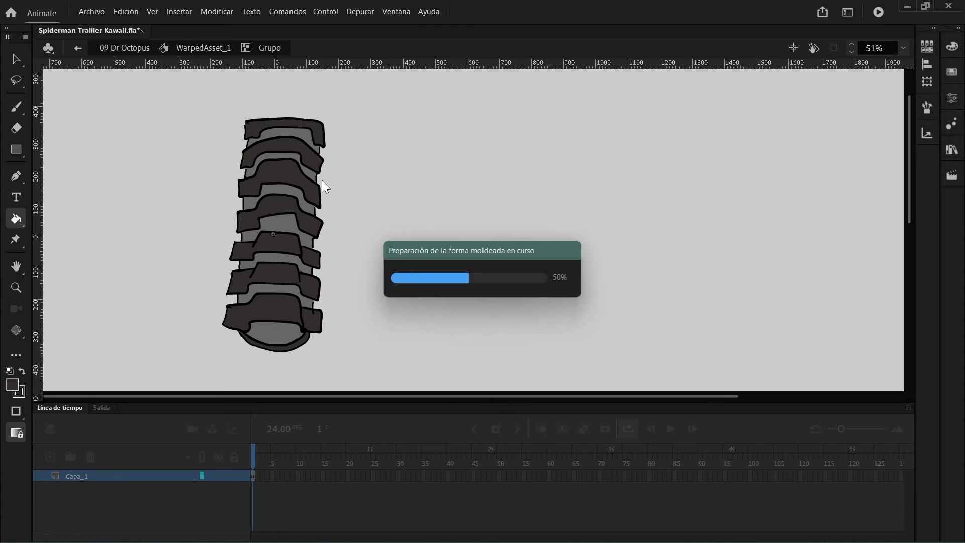
{"action": "left_click", "coordinate": [75, 49]}
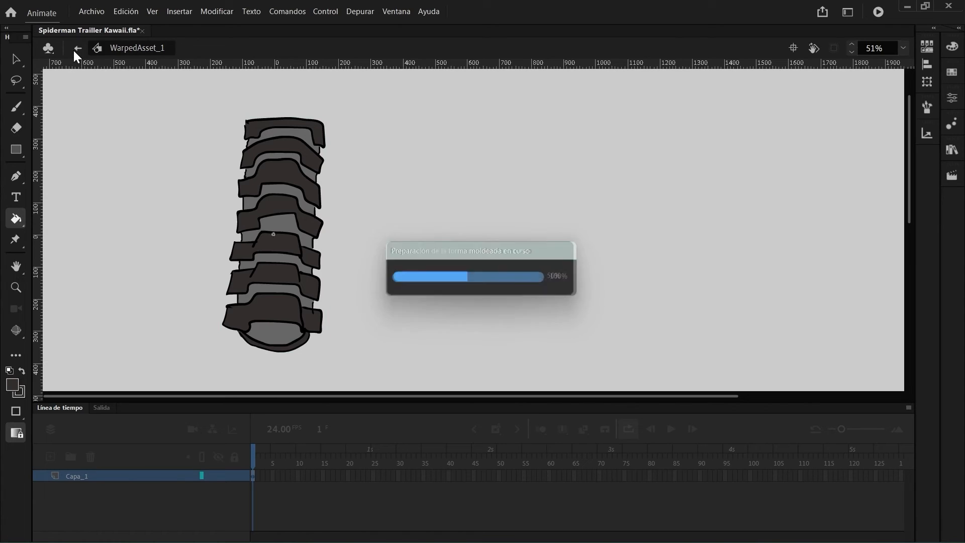
{"action": "key", "text": "ctrl+2"}
{"action": "key", "text": "v"}
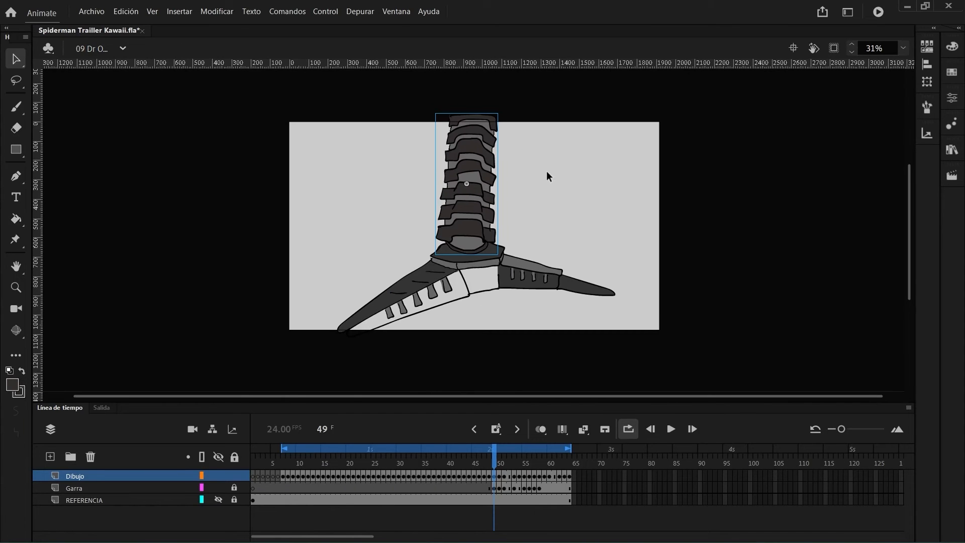
Return to the frames around 41, darken the gray fill color and fill the claw's unpainted undersides with it.
{"action": "mouse_move", "coordinate": [494, 462]}
{"action": "left_mouse_down"}
{"action": "mouse_move", "coordinate": [565, 462]}
{"action": "mouse_move", "coordinate": [416, 442]}
{"action": "mouse_move", "coordinate": [405, 412]}
{"action": "mouse_move", "coordinate": [513, 415]}
{"action": "mouse_move", "coordinate": [455, 404]}
{"action": "left_mouse_up"}
{"action": "scroll", "coordinate": [492, 282], "scroll_direction": "up", "scroll_amount": 3}
{"action": "key", "text": "b"}
{"action": "key", "text": "period"}
{"action": "key", "text": "period"}
{"action": "key", "text": "period"}
{"action": "key", "text": "period"}
{"action": "key", "text": "period"}
{"action": "key", "text": "period"}
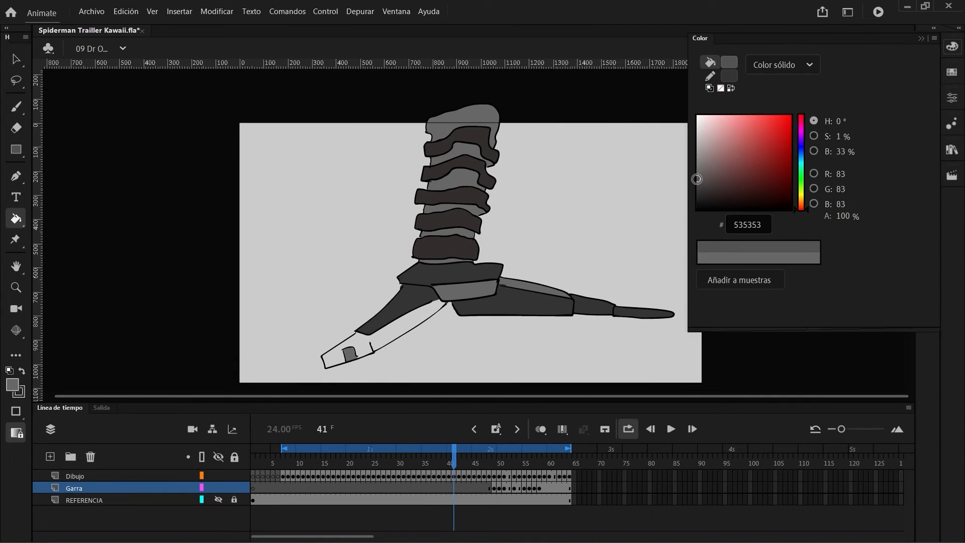
{"action": "left_click_drag", "start_coordinate": [697, 178], "coordinate": [697, 190]}
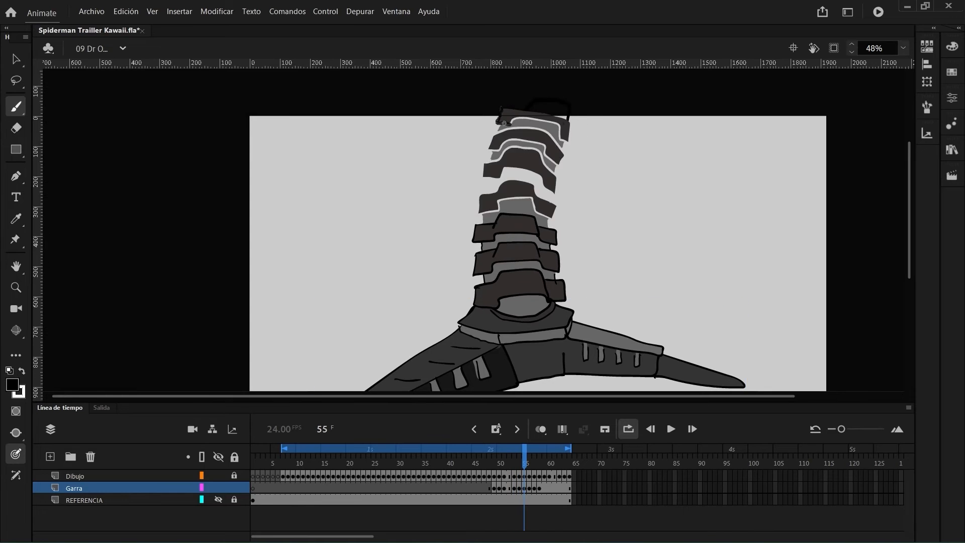
Outline the tentacle bands in black with the brush on the Garra layer, frame by frame from 55 through 63.
{"action": "mouse_move", "coordinate": [495, 179]}
{"action": "left_mouse_down"}
{"action": "mouse_move", "coordinate": [510, 148]}
{"action": "mouse_move", "coordinate": [570, 136]}
{"action": "left_mouse_up"}
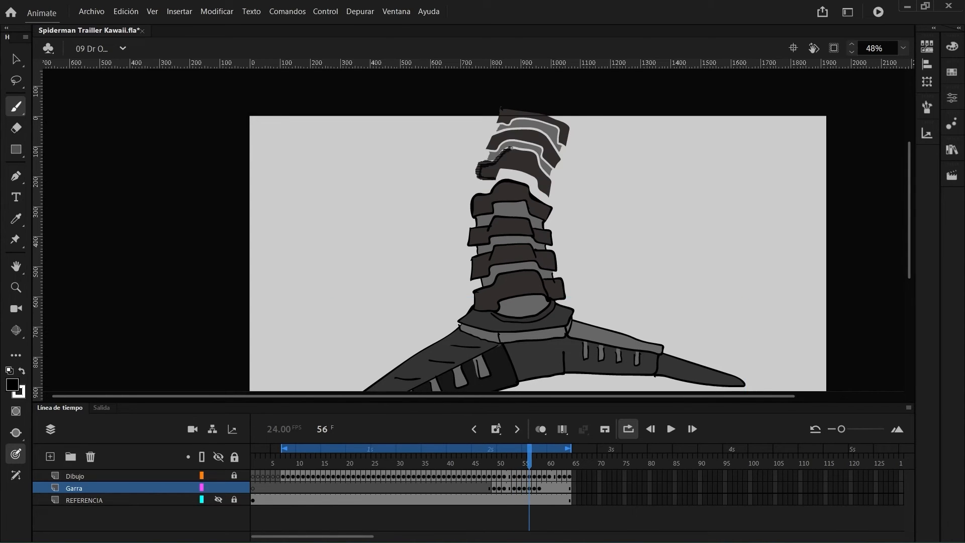
{"action": "key", "text": "period"}
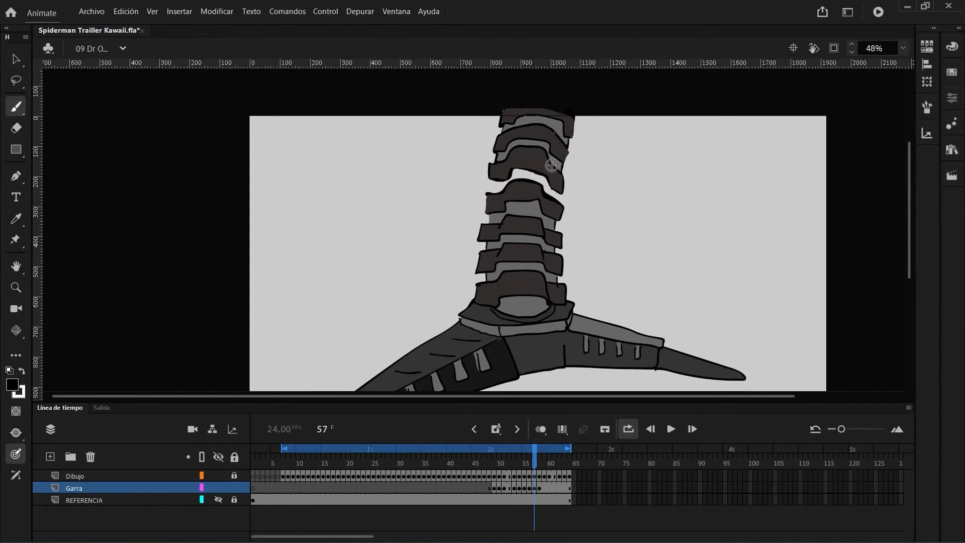
{"action": "key", "text": "period"}
{"action": "key", "text": "period"}
{"action": "key", "text": "period"}
{"action": "key", "text": "l"}
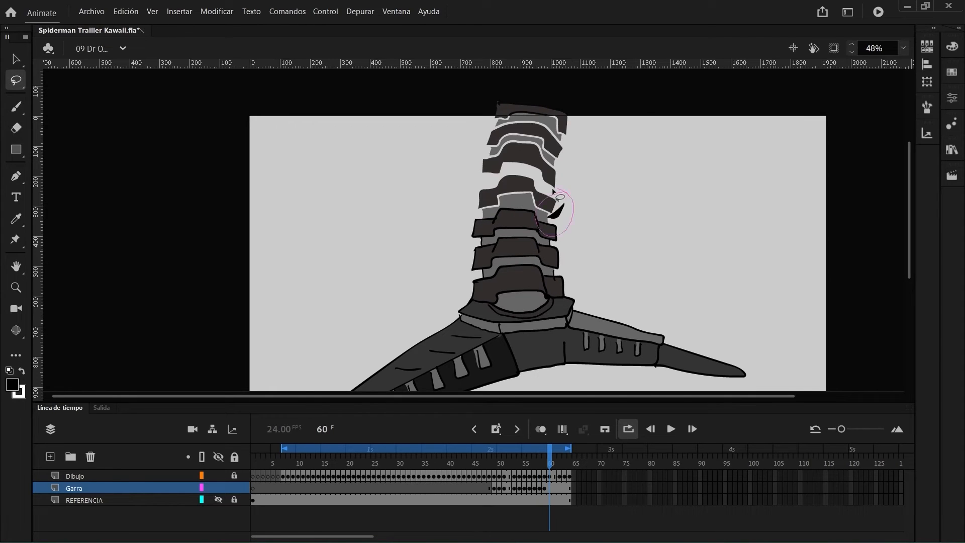
{"action": "key", "text": "period"}
{"action": "key", "text": "period"}
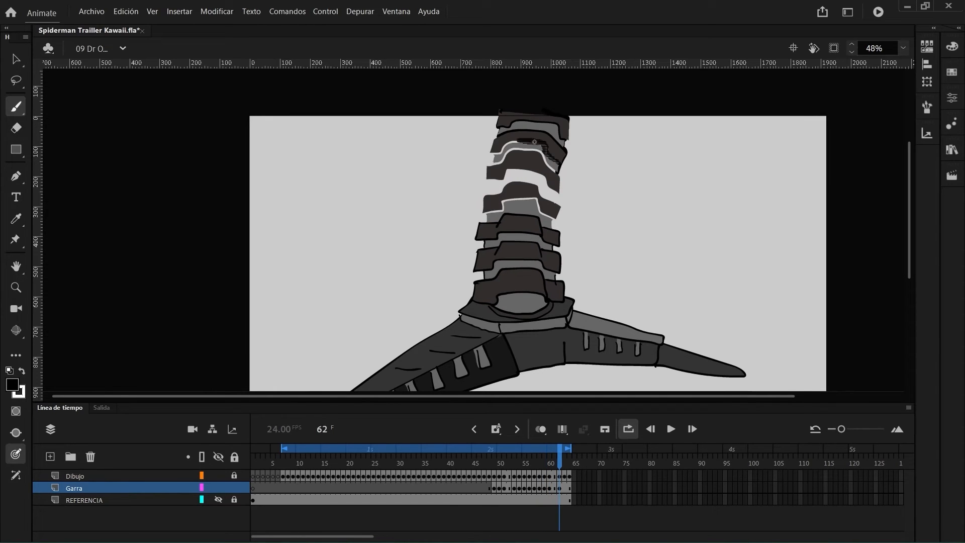
{"action": "key", "text": "period"}
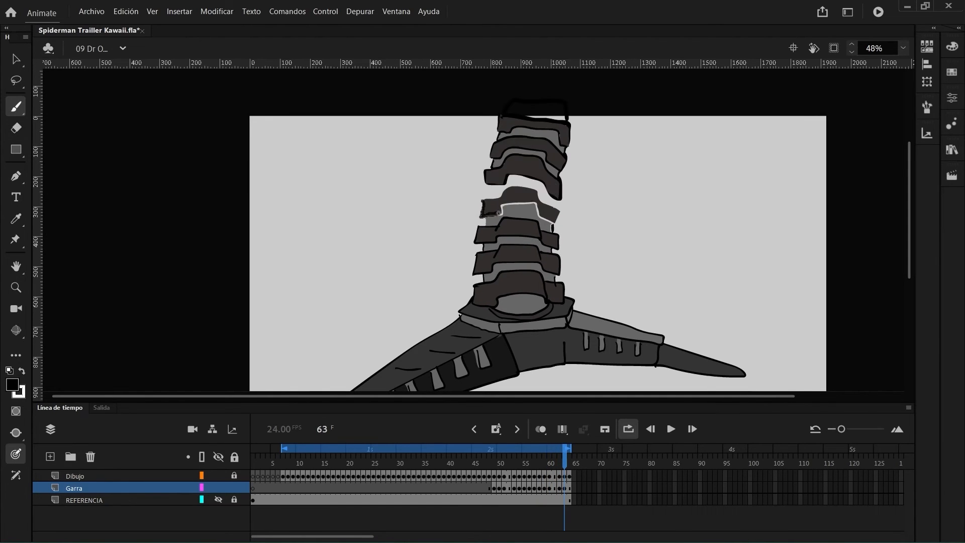
{"action": "key", "text": "period"}
Fill the open gap between the upper and lower tentacle bands gray, working backward from frame 63.
{"action": "key", "text": "k"}
{"action": "key", "text": "comma"}
{"action": "key", "text": "comma"}
{"action": "key", "text": "comma"}
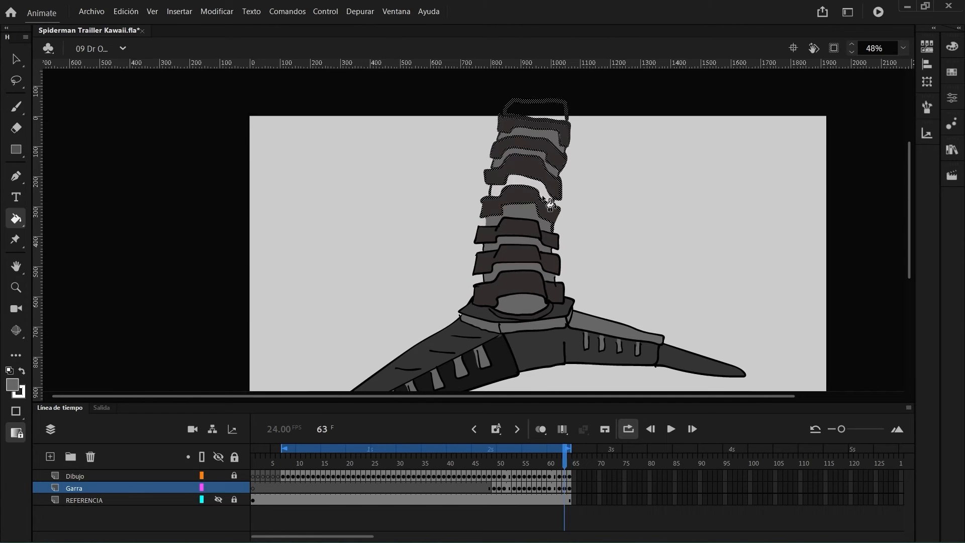
{"action": "key", "text": "comma"}
{"action": "key", "text": "comma"}
{"action": "key", "text": "comma"}
{"action": "key", "text": "comma"}
{"action": "key", "text": "comma"}
{"action": "key", "text": "comma"}
{"action": "key", "text": "comma"}
{"action": "key", "text": "comma"}
{"action": "key", "text": "comma"}
{"action": "key", "text": "comma"}
{"action": "key", "text": "comma"}
{"action": "key", "text": "comma"}
{"action": "key", "text": "comma"}
{"action": "key", "text": "comma"}
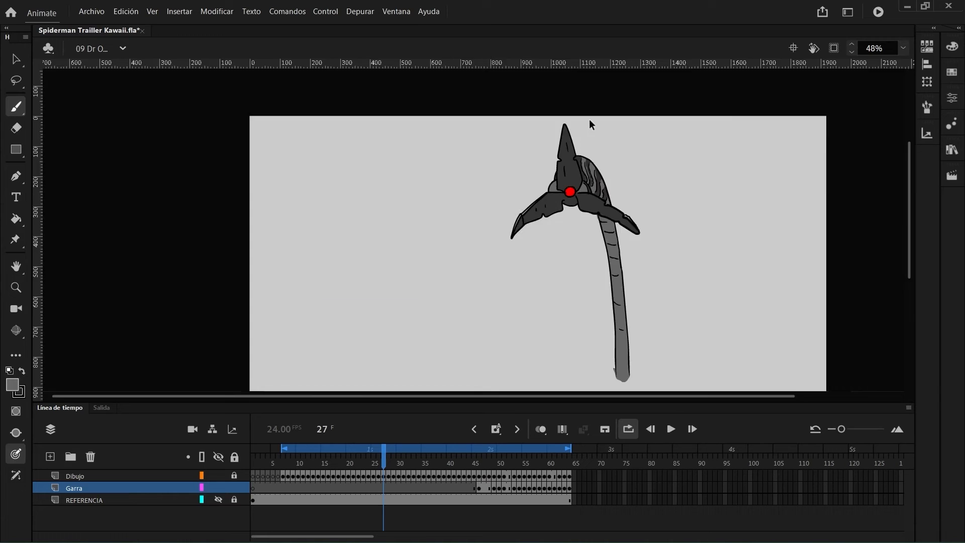
Retouch the claw tips with the brush on the Garra layer at frame 27.
{"action": "scroll", "coordinate": [609, 236], "scroll_direction": "up", "scroll_amount": 5}
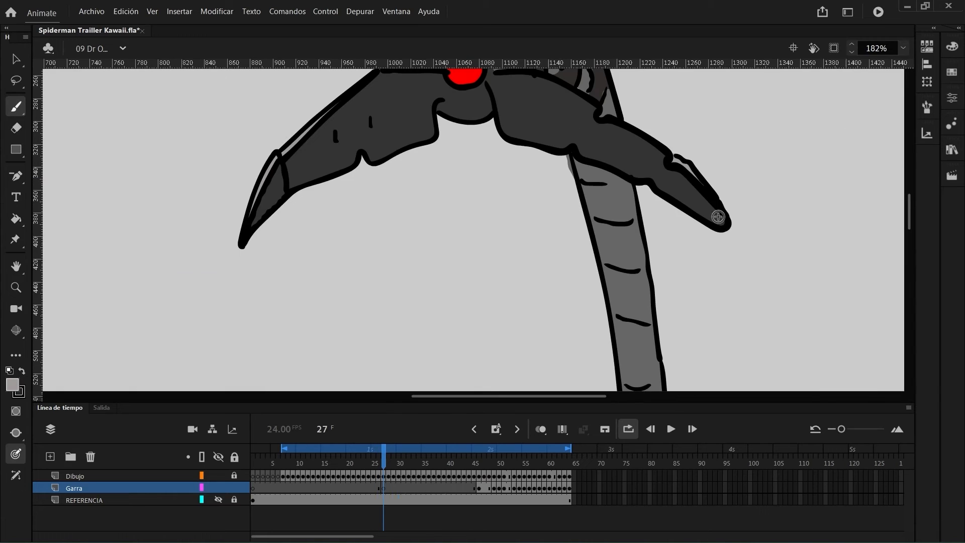
{"action": "key", "text": "comma"}
{"action": "key", "text": "comma"}
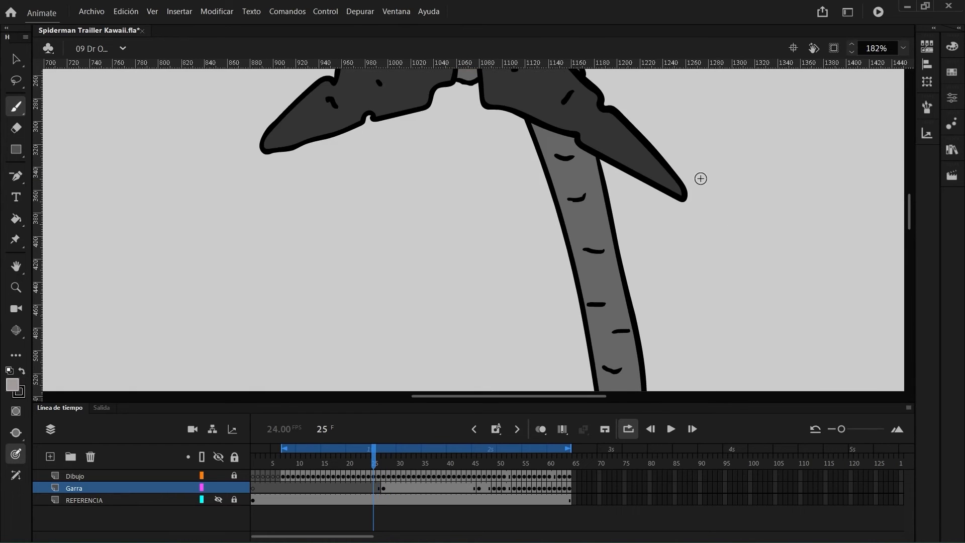
Examine the claw and tentacle artwork frame by frame backward from frame 25 to frame 7 for cleanup errors.
{"action": "scroll", "coordinate": [692, 153], "scroll_direction": "down", "scroll_amount": 5}
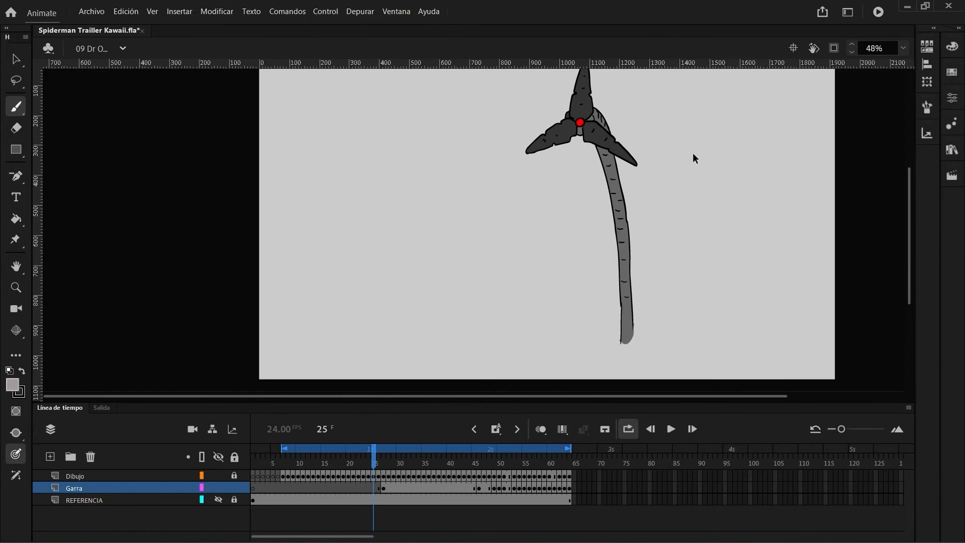
{"action": "scroll", "coordinate": [632, 180], "scroll_direction": "down", "scroll_amount": 2}
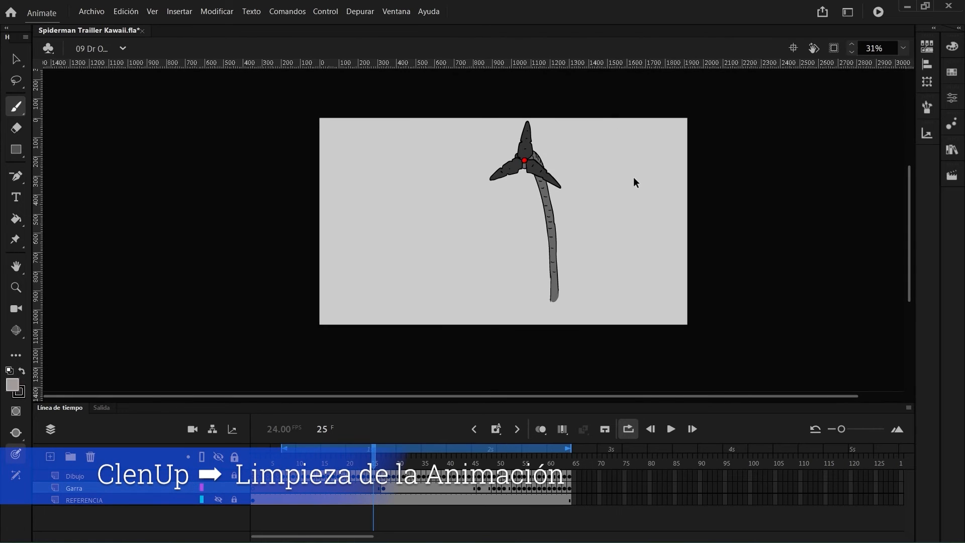
{"action": "left_click_drag", "start_coordinate": [639, 186], "coordinate": [631, 183]}
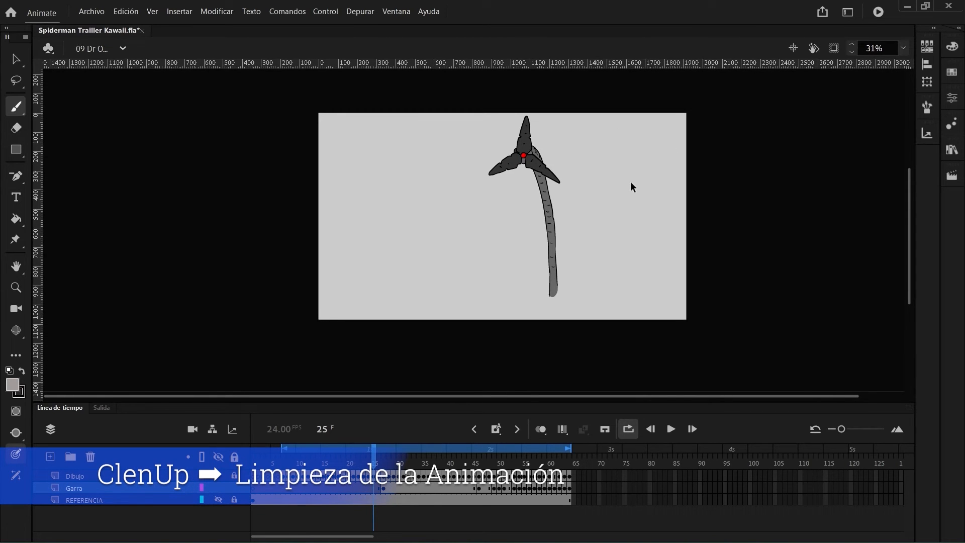
{"action": "scroll", "coordinate": [631, 182], "scroll_direction": "up", "scroll_amount": 1}
{"action": "key", "text": "comma"}
{"action": "key", "text": "comma"}
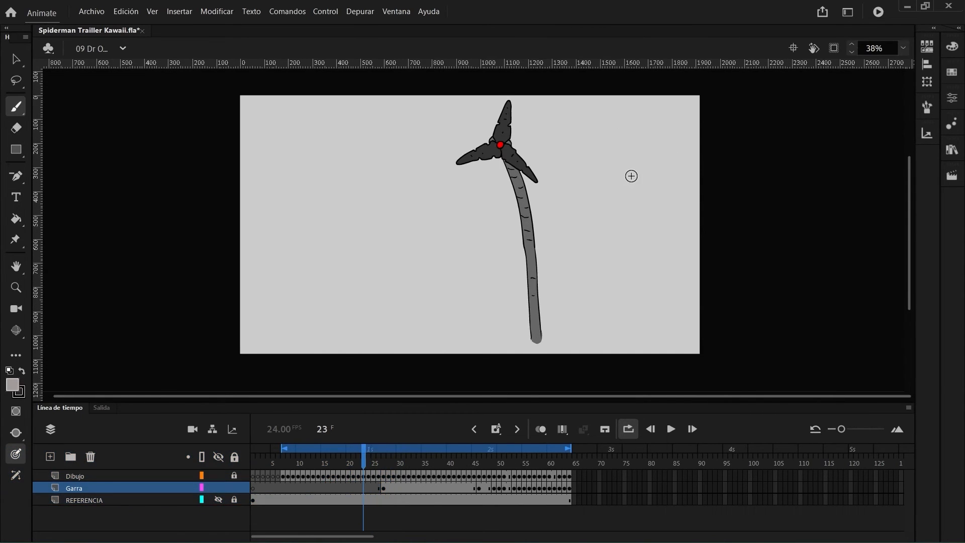
{"action": "key", "text": "comma"}
{"action": "key", "text": "comma"}
{"action": "key", "text": "comma"}
{"action": "key", "text": "comma"}
{"action": "key", "text": "comma"}
{"action": "key", "text": "comma"}
{"action": "key", "text": "comma"}
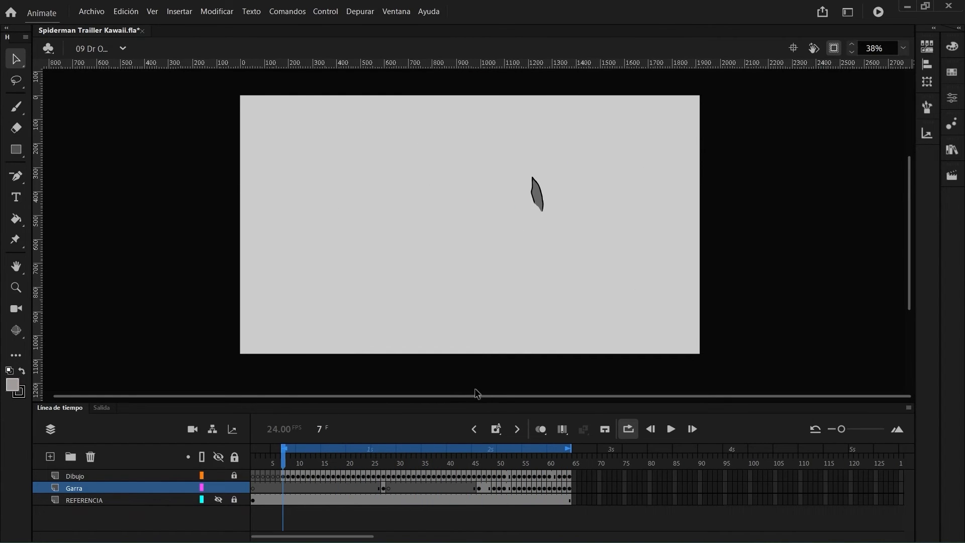
Show the REFERENCIA layer to view the car footage at frame 1, and hide the layer again.
{"action": "left_click", "coordinate": [218, 499]}
{"action": "left_click", "coordinate": [254, 463]}
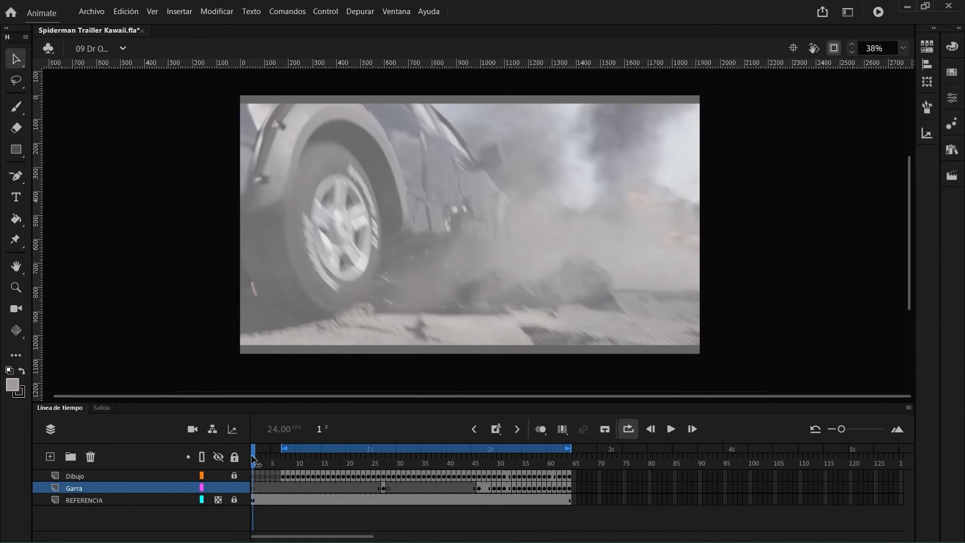
{"action": "left_click", "coordinate": [218, 500]}
Configure the Rectangle tool with no fill, a black stroke of size 6 and a corner radius of 25.
{"action": "left_click", "coordinate": [952, 98]}
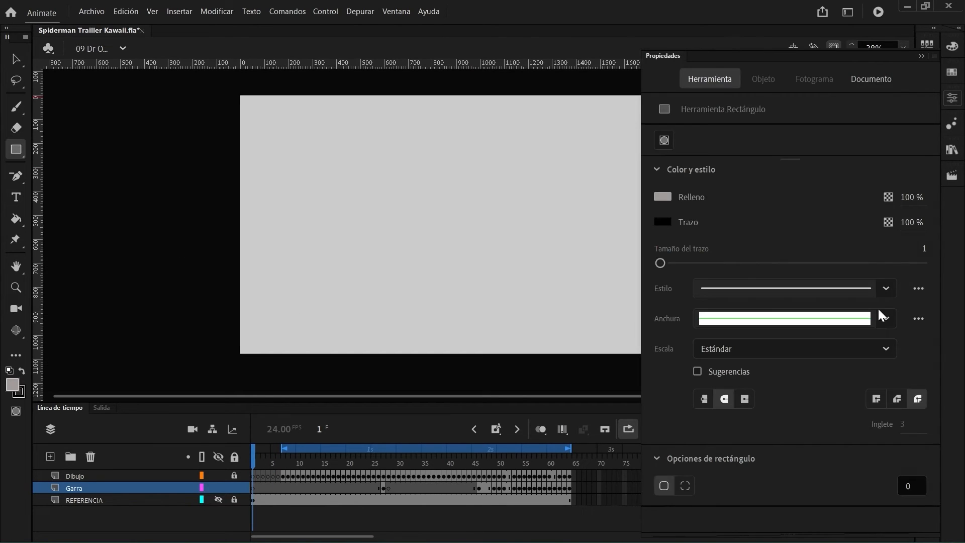
{"action": "left_click", "coordinate": [663, 197]}
{"action": "left_click", "coordinate": [880, 218]}
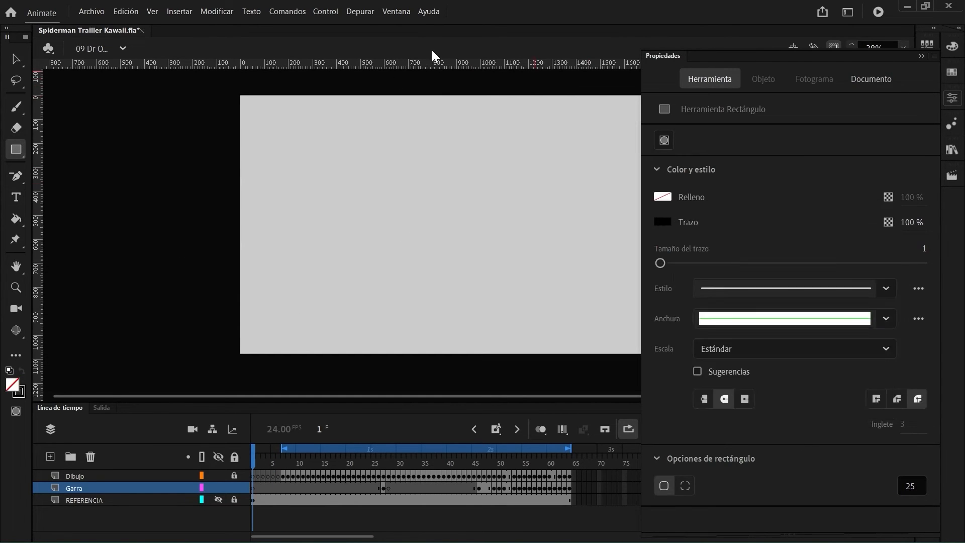
{"action": "left_click_drag", "start_coordinate": [277, 195], "coordinate": [297, 226]}
{"action": "left_click", "coordinate": [955, 100]}
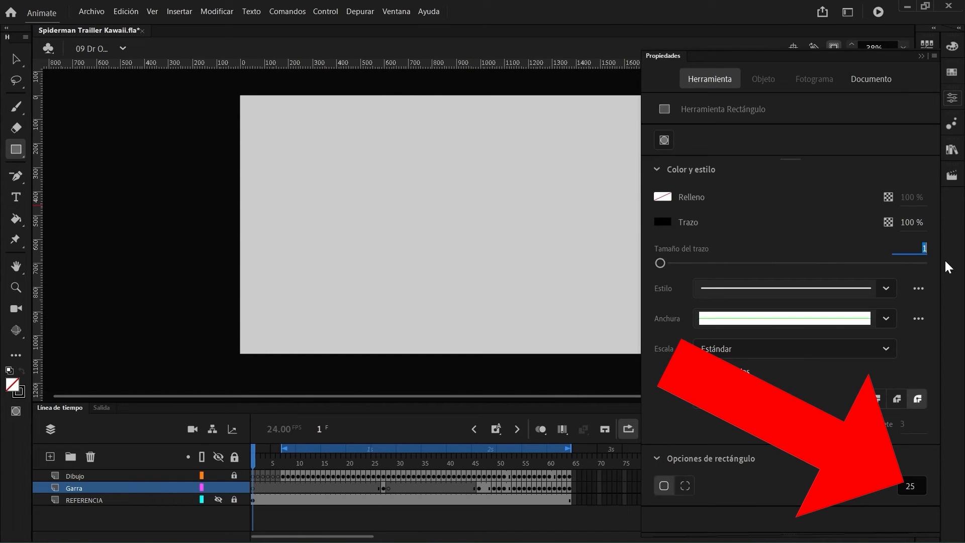
{"action": "type", "text": "6"}
{"action": "key", "text": "Return"}
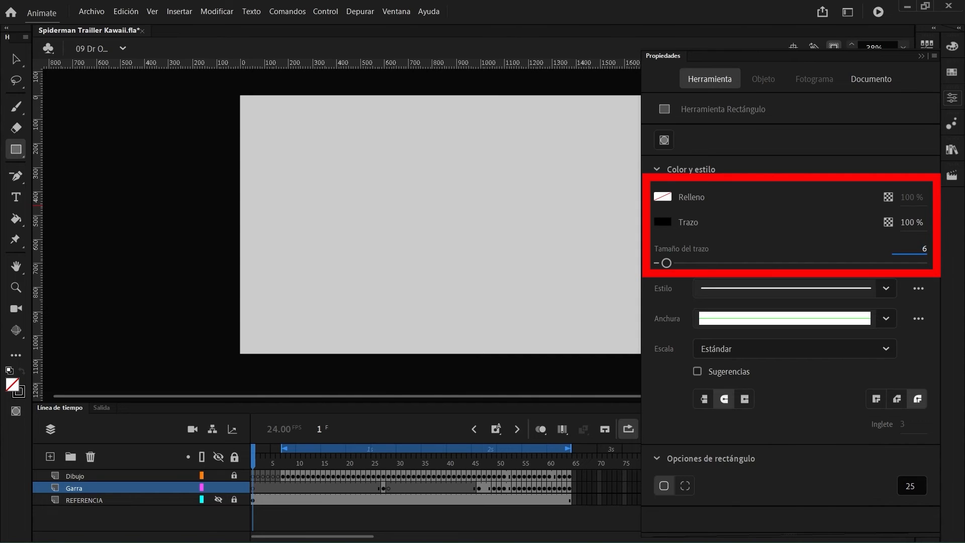
{"action": "left_click", "coordinate": [945, 260]}
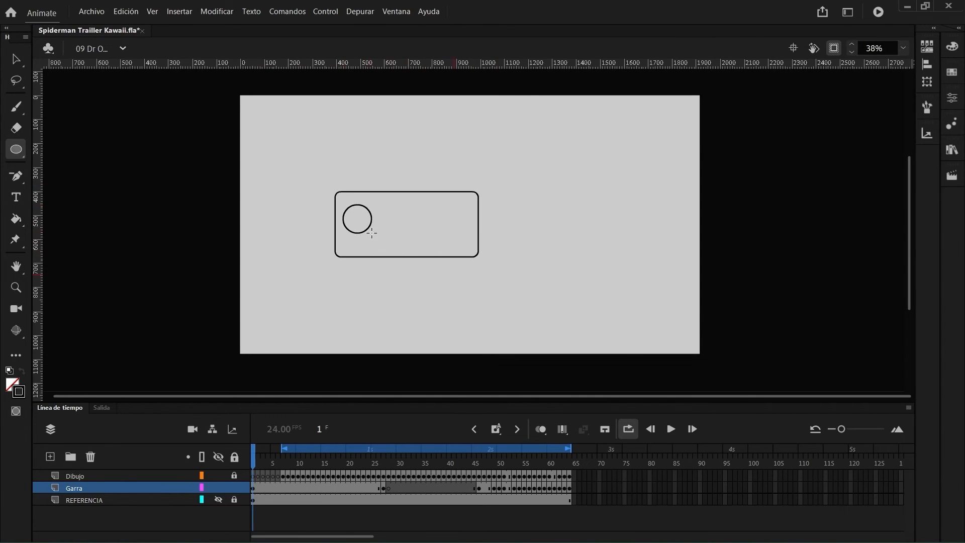
Draw the car's front as a rounded rectangle about 600 px wide with two round headlights and four vertical grille slots between them.
{"action": "left_click_drag", "start_coordinate": [465, 229], "coordinate": [465, 228]}
{"action": "left_click", "coordinate": [16, 149]}
{"action": "left_click", "coordinate": [61, 150]}
{"action": "scroll", "coordinate": [395, 221], "scroll_direction": "up", "scroll_amount": 4}
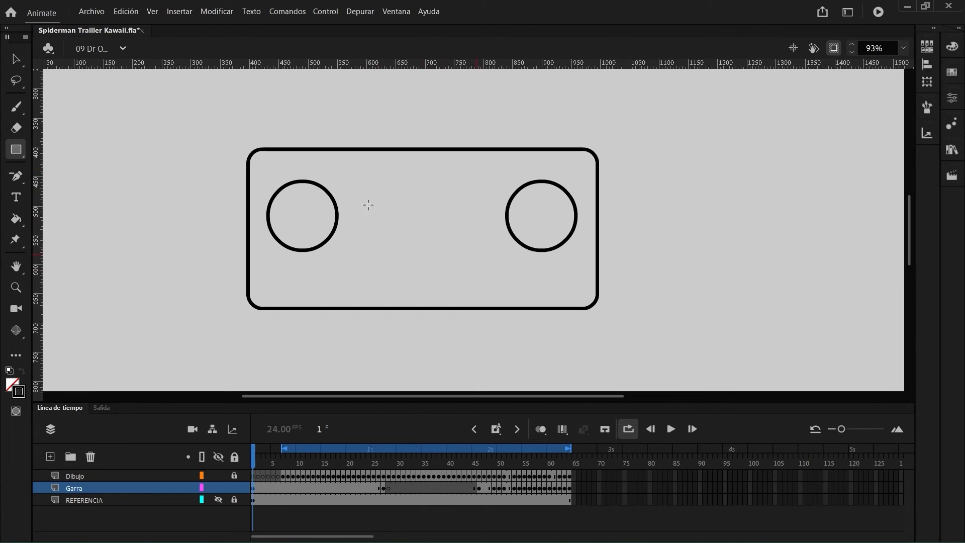
{"action": "key", "text": "v"}
{"action": "double_click", "coordinate": [378, 282]}
{"action": "left_click_drag", "start_coordinate": [378, 282], "coordinate": [415, 282]}
{"action": "left_click_drag", "start_coordinate": [414, 282], "coordinate": [486, 279]}
{"action": "left_click_drag", "start_coordinate": [466, 331], "coordinate": [466, 257]}
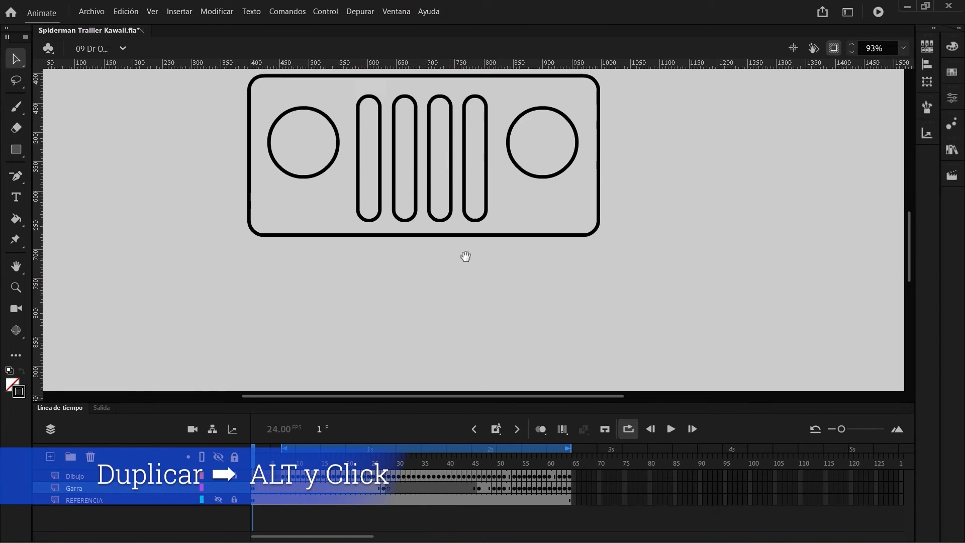
Draw a rounded rectangular bumper about 700 px wide directly beneath the car's front.
{"action": "key", "text": "r"}
{"action": "left_click_drag", "start_coordinate": [223, 227], "coordinate": [629, 290]}
{"action": "left_click", "coordinate": [225, 262], "text": "shift"}
{"action": "left_click_drag", "start_coordinate": [225, 262], "coordinate": [225, 266]}
{"action": "left_click", "coordinate": [335, 266]}
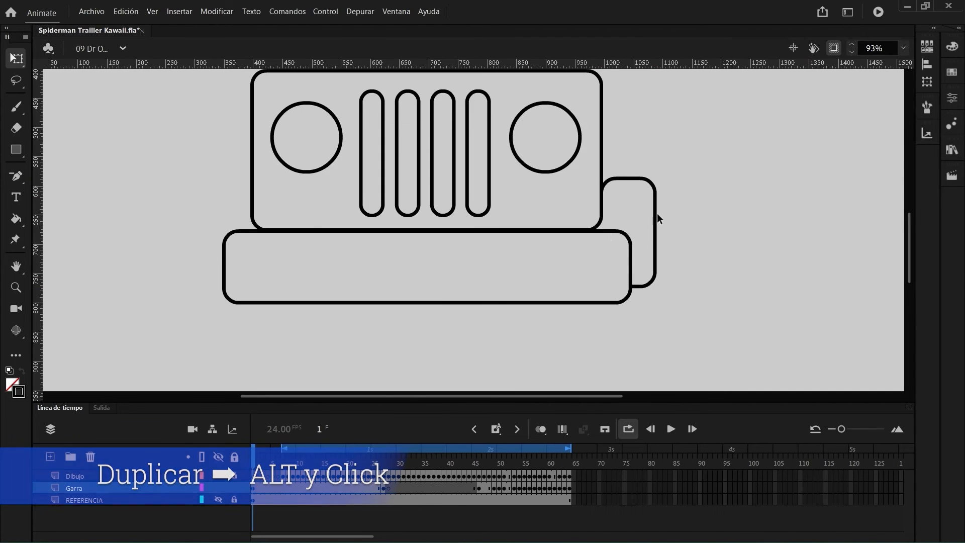
Duplicate the right fender outline, flip it horizontally and attach it to the left side of the car's front.
{"action": "double_click", "coordinate": [656, 215]}
{"action": "scroll", "coordinate": [614, 206], "scroll_direction": "up", "scroll_amount": 3}
{"action": "left_click_drag", "start_coordinate": [601, 168], "coordinate": [422, 184]}
{"action": "left_click", "coordinate": [927, 81]}
{"action": "scroll", "coordinate": [499, 275], "scroll_direction": "down", "scroll_amount": 4}
{"action": "left_click_drag", "start_coordinate": [498, 237], "coordinate": [527, 228]}
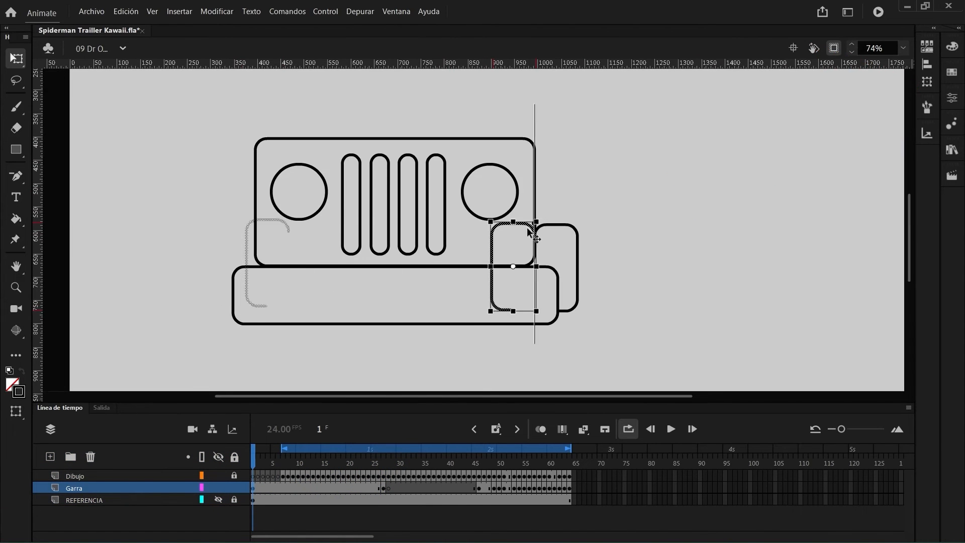
{"action": "left_click", "coordinate": [281, 254]}
Draw a rounded wheel below the left fender, delete its overlapping lines and place a copy below the right fender.
{"action": "key", "text": "r"}
{"action": "key", "text": "ctrl+F3"}
{"action": "left_click_drag", "start_coordinate": [213, 276], "coordinate": [262, 347]}
{"action": "key", "text": "v"}
{"action": "left_click", "coordinate": [236, 274]}
{"action": "key", "text": "Delete"}
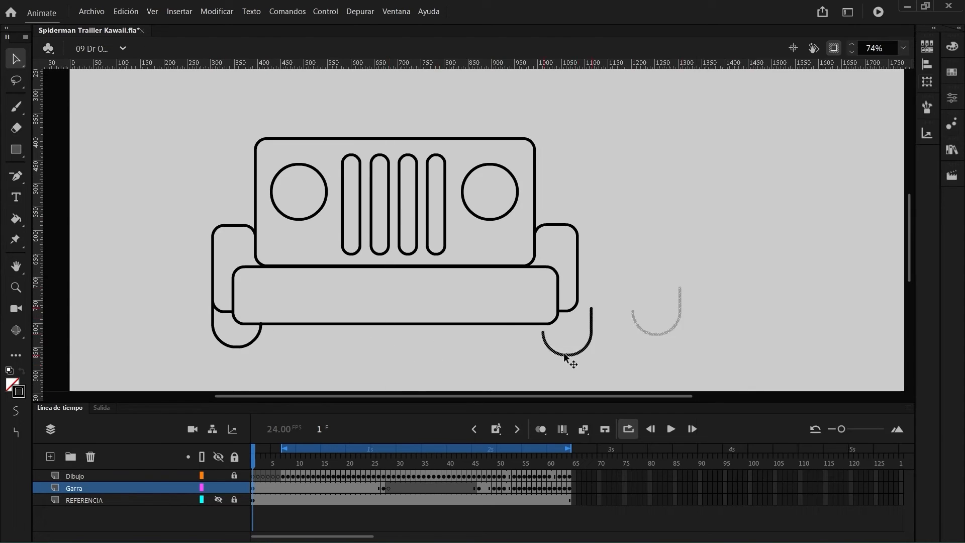
{"action": "left_click_drag", "start_coordinate": [565, 355], "coordinate": [551, 348]}
Draw a rounded side mirror above the hood's right corner and duplicate it to the left corner.
{"action": "key", "text": "r"}
{"action": "left_click_drag", "start_coordinate": [557, 199], "coordinate": [616, 241]}
{"action": "left_click_drag", "start_coordinate": [608, 235], "coordinate": [287, 235]}
Draw half of the cab outline above the hood with the Pen tool, and duplicate it to form the opposite side.
{"action": "key", "text": "p"}
{"action": "left_click", "coordinate": [294, 235]}
{"action": "left_click", "coordinate": [317, 151]}
{"action": "left_click_drag", "start_coordinate": [345, 137], "coordinate": [370, 136]}
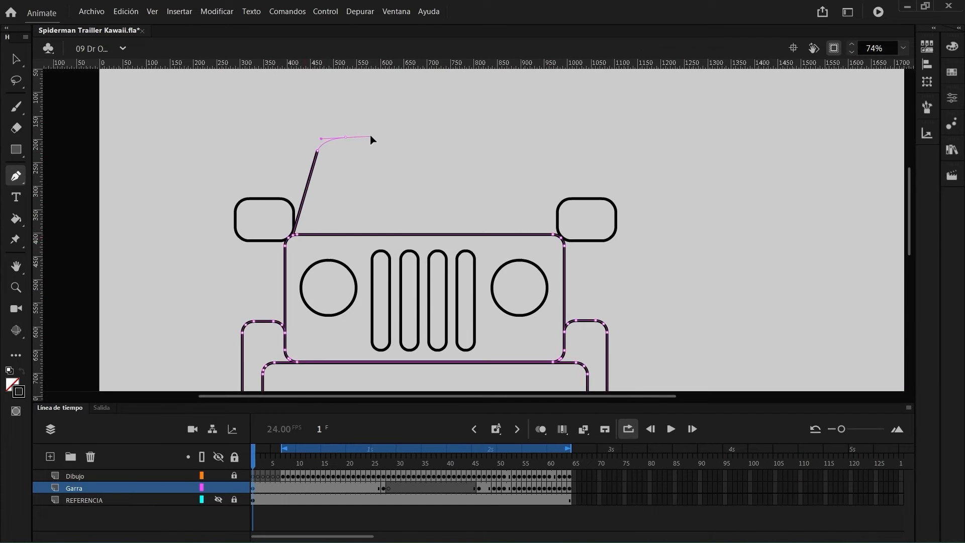
{"action": "left_click", "coordinate": [431, 136]}
{"action": "key", "text": "v"}
{"action": "double_click", "coordinate": [320, 168]}
{"action": "left_click_drag", "start_coordinate": [320, 167], "coordinate": [540, 166]}
Scale down a copy of the cab outline as the windshield and extend its left end down to the hood line.
{"action": "key", "text": "q"}
{"action": "left_click_drag", "start_coordinate": [556, 235], "coordinate": [518, 221]}
{"action": "key", "text": "v"}
{"action": "scroll", "coordinate": [324, 220], "scroll_direction": "up", "scroll_amount": 5}
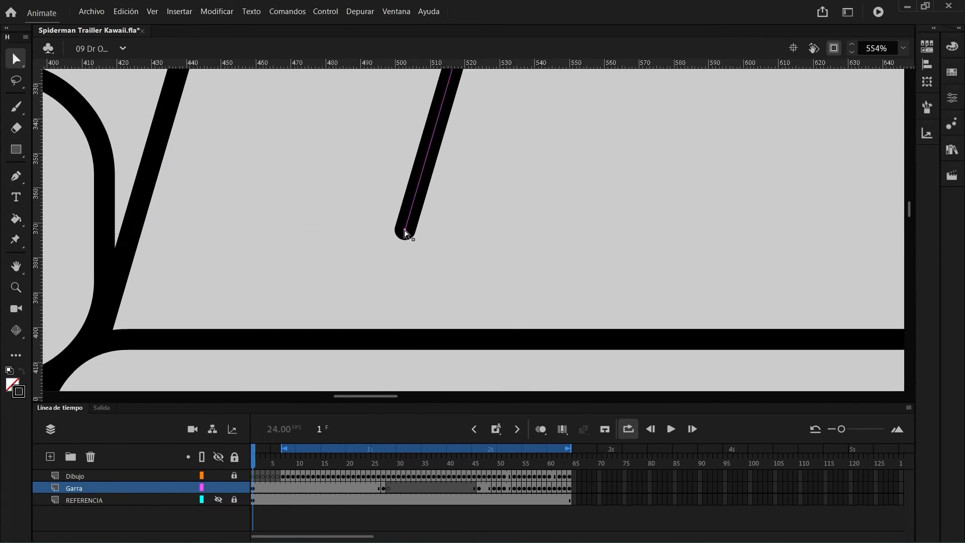
{"action": "left_click_drag", "start_coordinate": [405, 230], "coordinate": [372, 339]}
Fill the car's front body and both fenders with light pink using the Paint Bucket.
{"action": "scroll", "coordinate": [372, 235], "scroll_direction": "down", "scroll_amount": 10}
{"action": "left_click_drag", "start_coordinate": [597, 154], "coordinate": [569, 261]}
{"action": "key", "text": "k"}
{"action": "left_click", "coordinate": [503, 211]}
{"action": "left_click", "coordinate": [533, 287]}
{"action": "left_click", "coordinate": [277, 347]}
{"action": "left_click", "coordinate": [284, 280]}
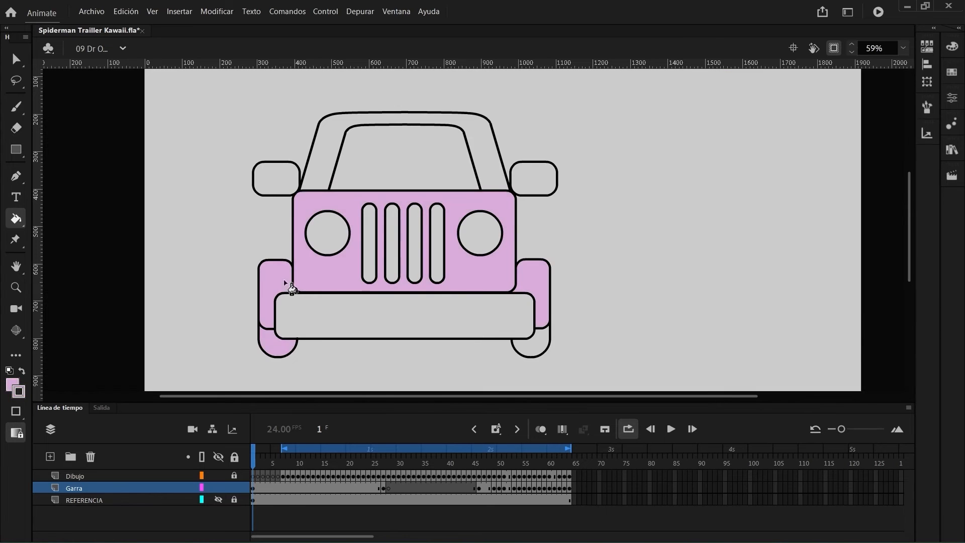
Fill the wheels dark grey, bumper, cab frame and mirrors mauve, headlights yellow, windshield light blue and grille slots near-black.
{"action": "left_click", "coordinate": [952, 46]}
{"action": "left_click", "coordinate": [277, 347]}
{"action": "left_click", "coordinate": [531, 347]}
{"action": "left_click", "coordinate": [405, 316]}
{"action": "left_click", "coordinate": [404, 118]}
{"action": "left_click", "coordinate": [276, 179]}
{"action": "left_click", "coordinate": [534, 179]}
{"action": "left_click", "coordinate": [327, 233]}
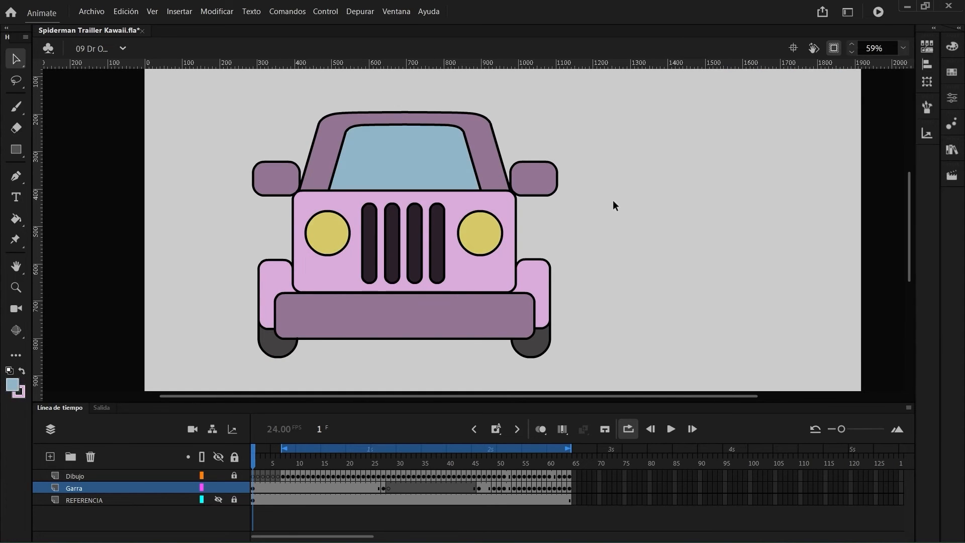
Select the entire car drawing and convert it into a graphic symbol.
{"action": "scroll", "coordinate": [578, 201], "scroll_direction": "down", "scroll_amount": 3}
{"action": "scroll", "coordinate": [453, 176], "scroll_direction": "up", "scroll_amount": 1}
{"action": "mouse_move", "coordinate": [299, 150]}
{"action": "left_mouse_down"}
{"action": "mouse_move", "coordinate": [545, 327]}
{"action": "mouse_move", "coordinate": [552, 350]}
{"action": "left_mouse_up"}
{"action": "key", "text": "F8"}
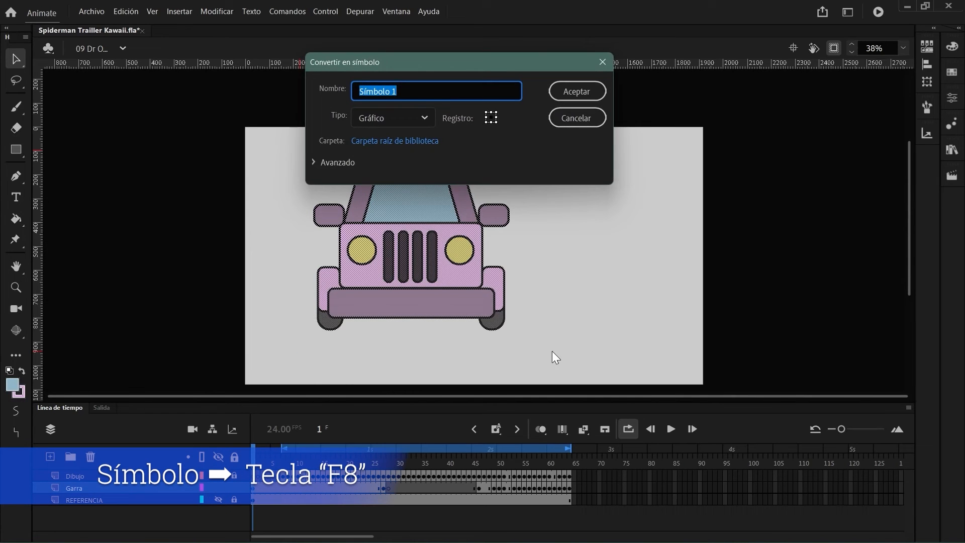
{"action": "key", "text": "Return"}
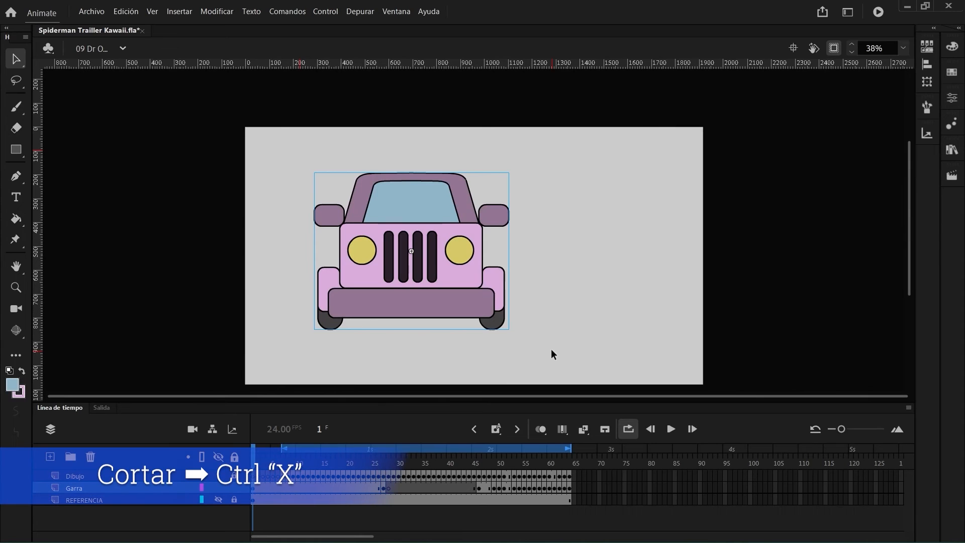
Move the car symbol over the reference vehicle and transfer it to a new layer named Jeep above Dibujo.
{"action": "left_click_drag", "start_coordinate": [453, 278], "coordinate": [389, 297]}
{"action": "left_click_drag", "start_coordinate": [301, 465], "coordinate": [239, 437]}
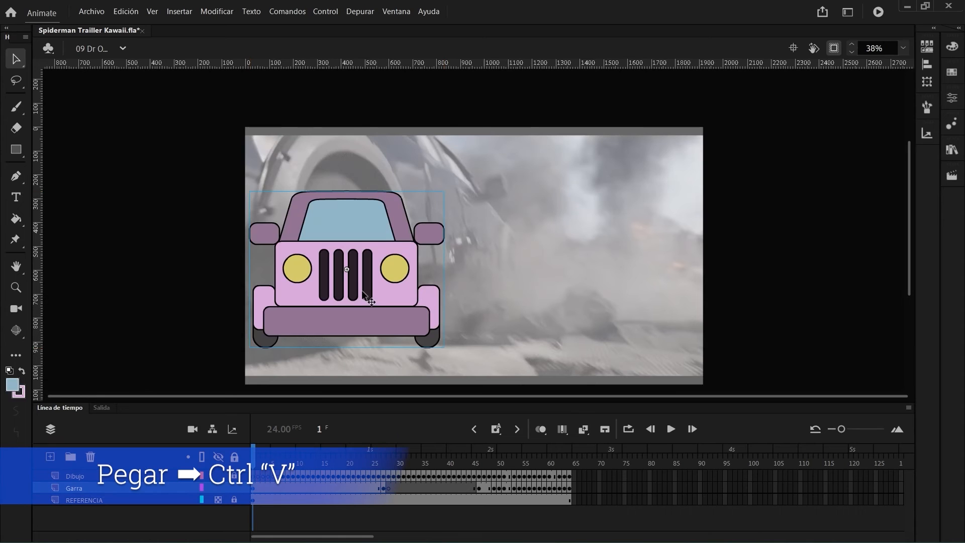
{"action": "key", "text": "ctrl+x"}
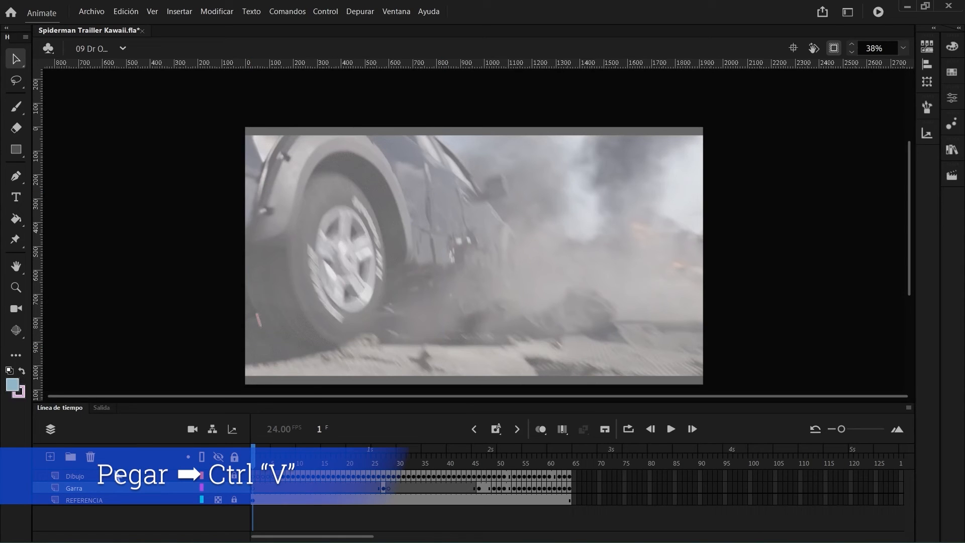
{"action": "key", "text": "ctrl+v"}
{"action": "double_click", "coordinate": [121, 476]}
{"action": "key", "text": "ctrl+v"}
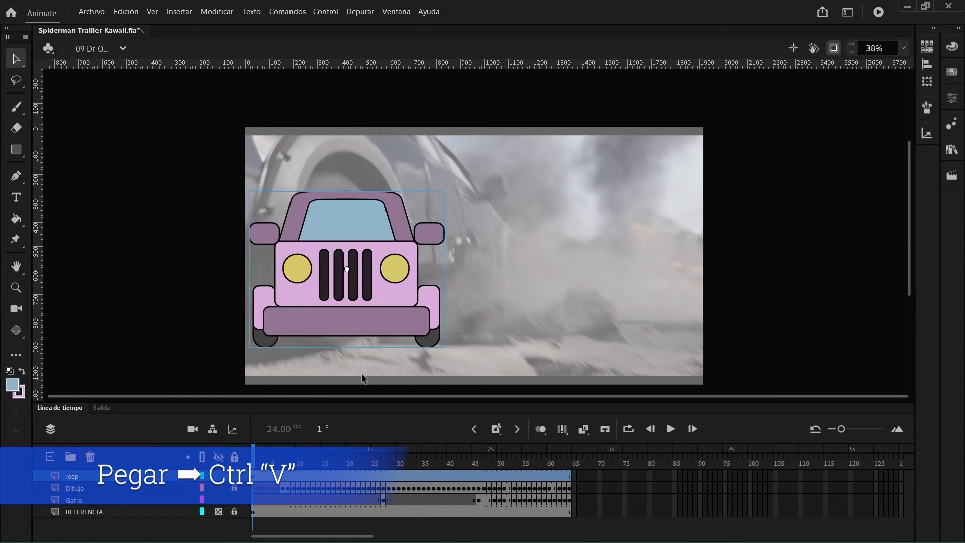
Enlarge, move and rotate the jeep frame by frame from frame 1 to 9 to follow the reference vehicle.
{"action": "mouse_move", "coordinate": [253, 455]}
{"action": "left_mouse_down"}
{"action": "mouse_move", "coordinate": [334, 455]}
{"action": "mouse_move", "coordinate": [251, 462]}
{"action": "left_mouse_up"}
{"action": "key", "text": "q"}
{"action": "left_click", "coordinate": [396, 233]}
{"action": "key", "text": "."}
{"action": "left_click_drag", "start_coordinate": [374, 273], "coordinate": [352, 270]}
{"action": "key", "text": "."}
{"action": "key", "text": "."}
{"action": "key", "text": "."}
{"action": "key", "text": "."}
{"action": "key", "text": "."}
{"action": "key", "text": "."}
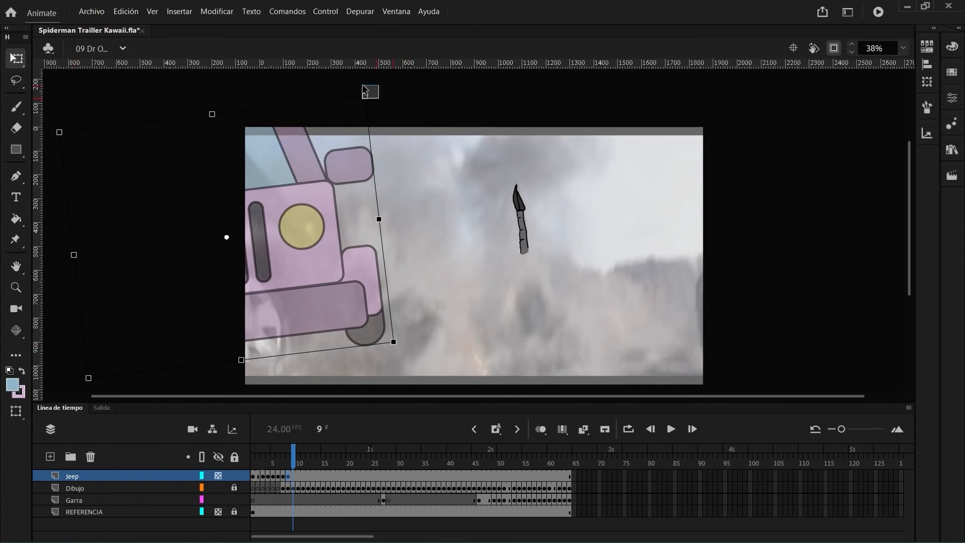
Continue moving and tilting the jeep frame by frame up to frame 40 to match the reference motion.
{"action": "left_click_drag", "start_coordinate": [366, 90], "coordinate": [350, 77]}
{"action": "key", "text": "."}
{"action": "left_click_drag", "start_coordinate": [310, 282], "coordinate": [289, 337]}
{"action": "key", "text": "."}
{"action": "key", "text": "."}
{"action": "scroll", "coordinate": [301, 306], "scroll_direction": "down", "scroll_amount": 3}
{"action": "left_click_drag", "start_coordinate": [340, 72], "coordinate": [367, 108]}
{"action": "key", "text": "."}
{"action": "key", "text": "."}
{"action": "key", "text": "."}
{"action": "left_click_drag", "start_coordinate": [303, 221], "coordinate": [321, 136]}
{"action": "key", "text": "."}
{"action": "key", "text": "."}
{"action": "key", "text": "."}
{"action": "key", "text": "."}
{"action": "key", "text": "."}
{"action": "key", "text": "."}
{"action": "key", "text": "."}
{"action": "key", "text": "."}
{"action": "key", "text": "."}
{"action": "key", "text": "."}
{"action": "left_click_drag", "start_coordinate": [358, 154], "coordinate": [257, 132]}
{"action": "key", "text": "."}
{"action": "key", "text": "."}
{"action": "key", "text": "."}
{"action": "key", "text": "."}
{"action": "key", "text": "."}
{"action": "key", "text": "."}
{"action": "key", "text": "."}
{"action": "key", "text": "."}
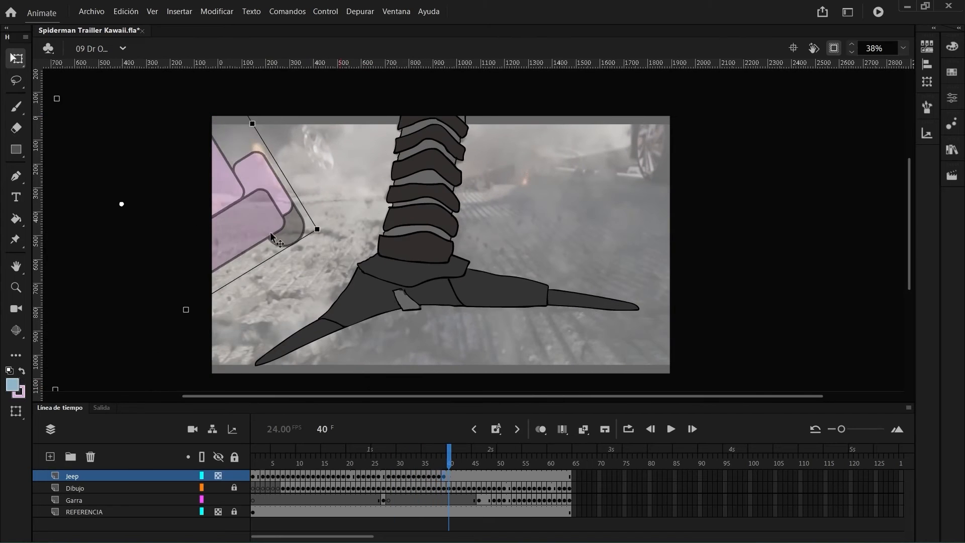
Level and reposition the jeep on successive frames up to frame 58, keeping it at the stage's left edge.
{"action": "key", "text": "."}
{"action": "left_click_drag", "start_coordinate": [325, 233], "coordinate": [252, 319]}
{"action": "key", "text": "."}
{"action": "key", "text": "."}
{"action": "key", "text": "."}
{"action": "key", "text": "."}
{"action": "key", "text": "."}
{"action": "key", "text": "."}
{"action": "key", "text": "."}
{"action": "key", "text": "."}
{"action": "key", "text": "."}
{"action": "key", "text": "."}
{"action": "left_click_drag", "start_coordinate": [233, 289], "coordinate": [258, 287]}
{"action": "key", "text": "."}
{"action": "key", "text": "."}
{"action": "key", "text": "."}
{"action": "key", "text": "."}
{"action": "key", "text": "."}
{"action": "key", "text": "."}
{"action": "key", "text": "."}
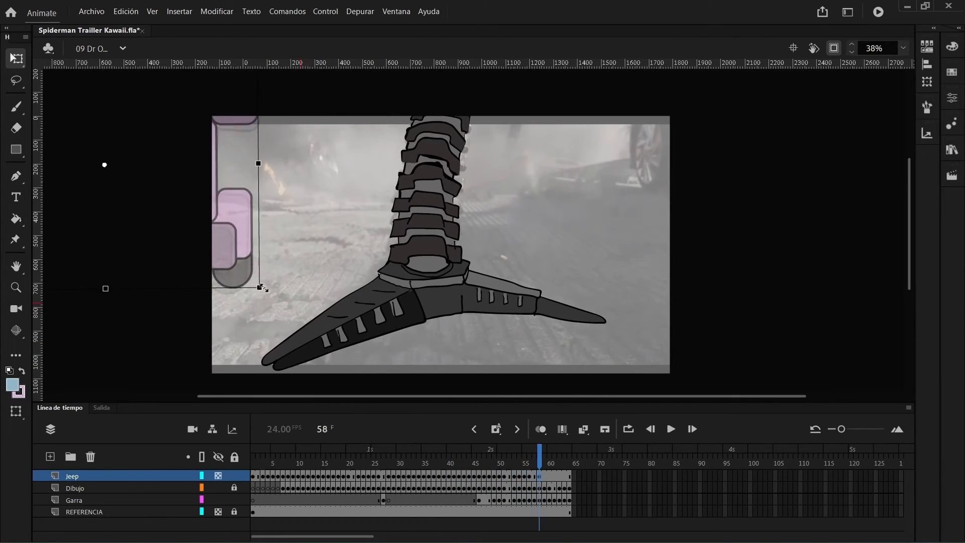
Hide the REFERENCIA layer, play the jeep animation and return to frame 1.
{"action": "left_click", "coordinate": [218, 512]}
{"action": "key", "text": "Return"}
{"action": "left_click_drag", "start_coordinate": [322, 463], "coordinate": [252, 466]}
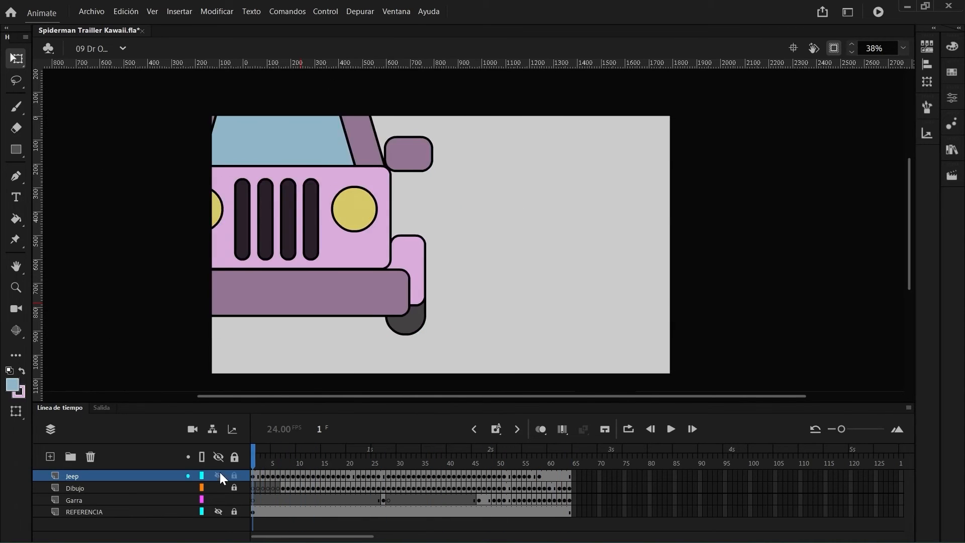
Add a layer above Jeep and name it Explosion.
{"action": "left_click", "coordinate": [218, 512]}
{"action": "left_click", "coordinate": [50, 457]}
{"action": "double_click", "coordinate": [81, 476]}
{"action": "type", "text": "Explosi'o"}
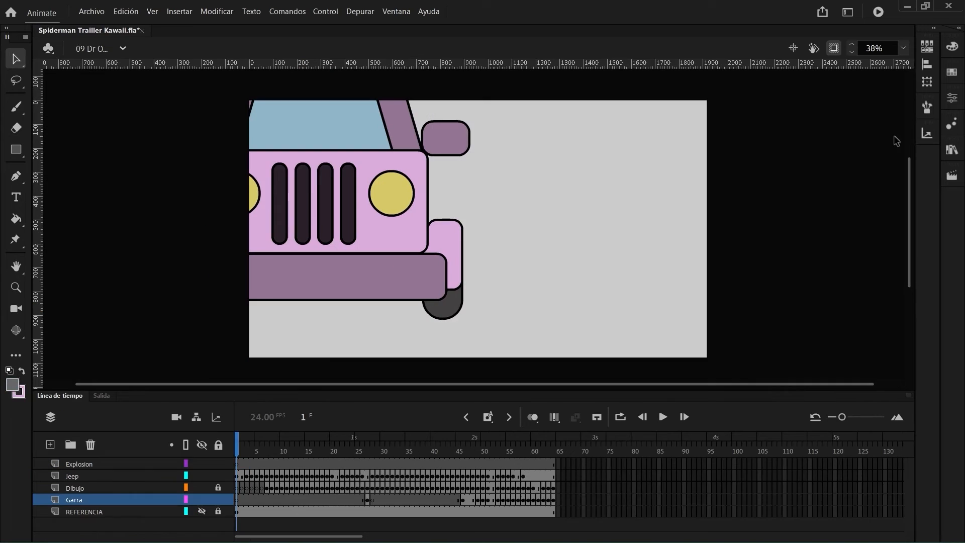
Open the library's explosion symbol, play its animation and return to the scene 09 Dr Octopus.
{"action": "left_click", "coordinate": [952, 148]}
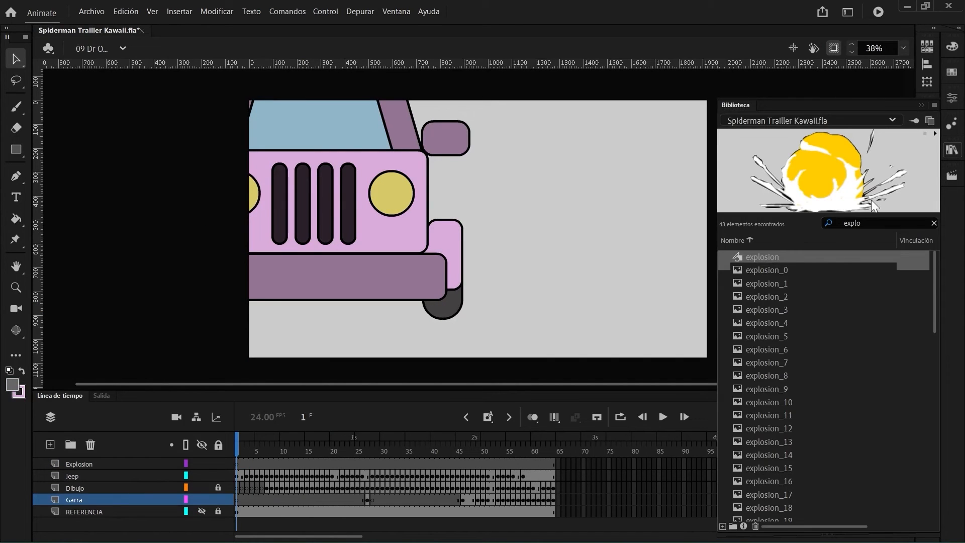
{"action": "double_click", "coordinate": [737, 257]}
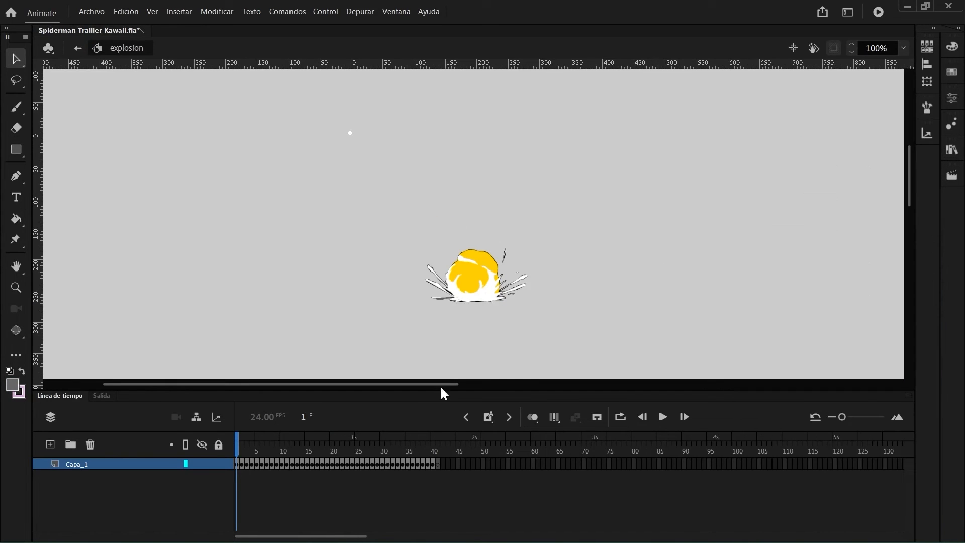
{"action": "left_click", "coordinate": [242, 452]}
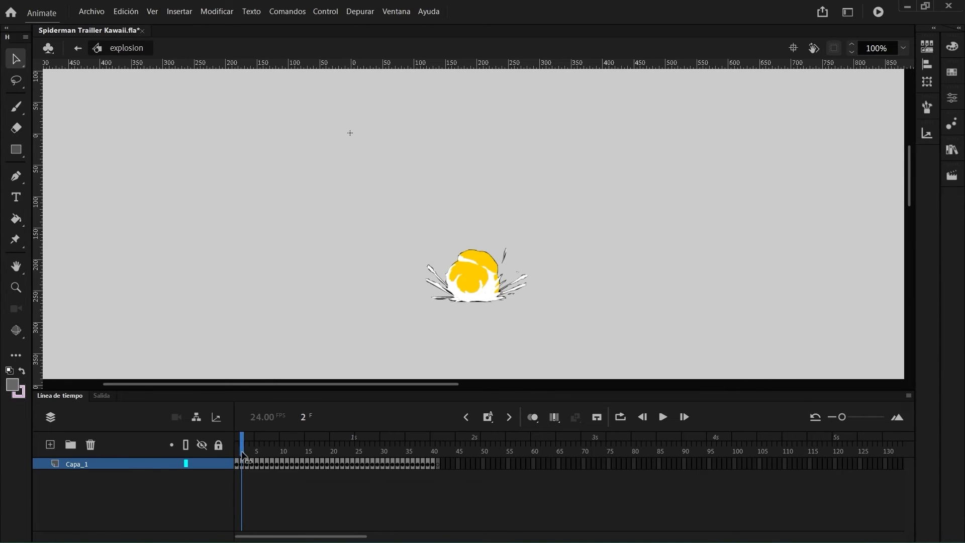
{"action": "left_click_drag", "start_coordinate": [253, 455], "coordinate": [227, 463]}
{"action": "key", "text": "Return"}
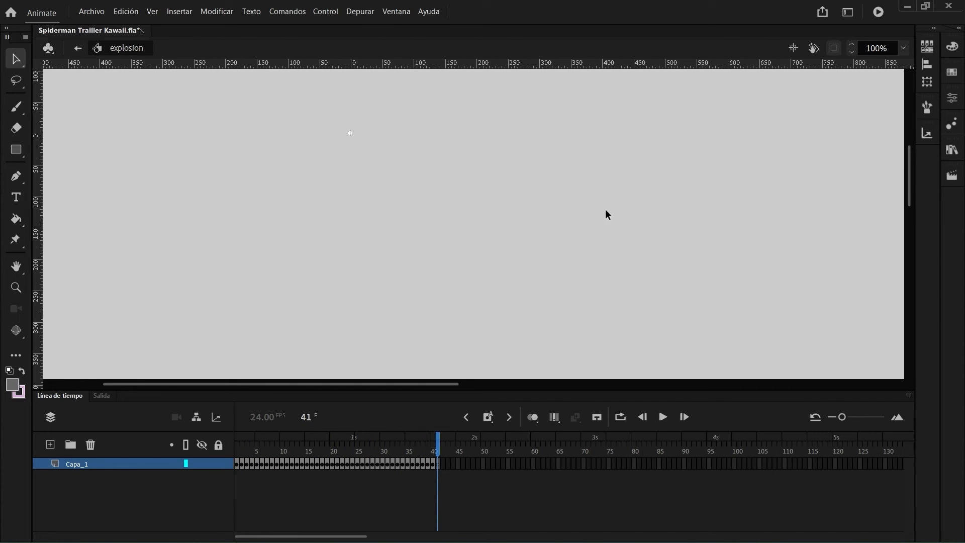
{"action": "left_click", "coordinate": [77, 49]}
{"action": "left_click", "coordinate": [100, 48]}
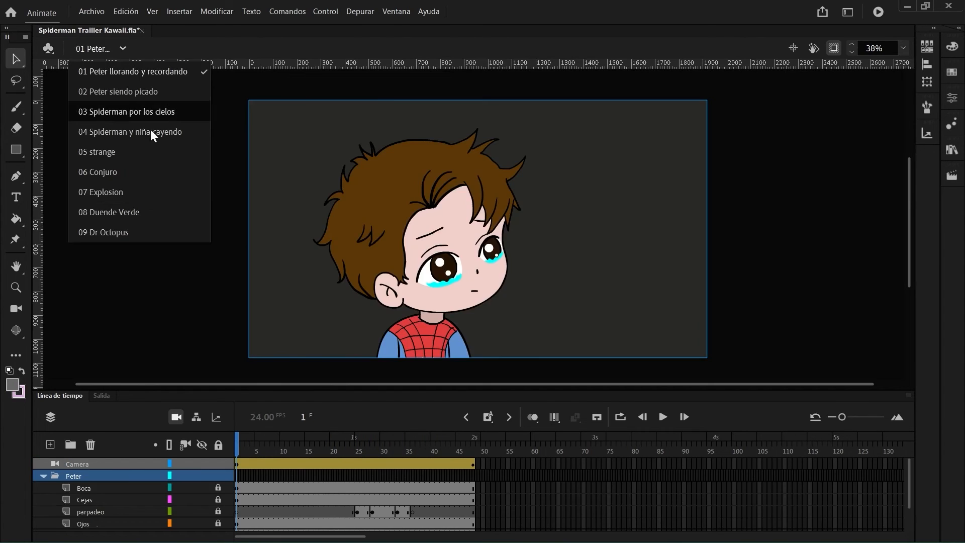
{"action": "left_click", "coordinate": [151, 233]}
Place the explosion symbol on the Explosion layer beside the jeep's wheel and enlarge it to about 1157 × 617 px.
{"action": "left_click", "coordinate": [951, 150]}
{"action": "left_click_drag", "start_coordinate": [762, 257], "coordinate": [807, 99]}
{"action": "scroll", "coordinate": [521, 213], "scroll_direction": "up", "scroll_amount": 5}
{"action": "scroll", "coordinate": [505, 236], "scroll_direction": "down", "scroll_amount": 7}
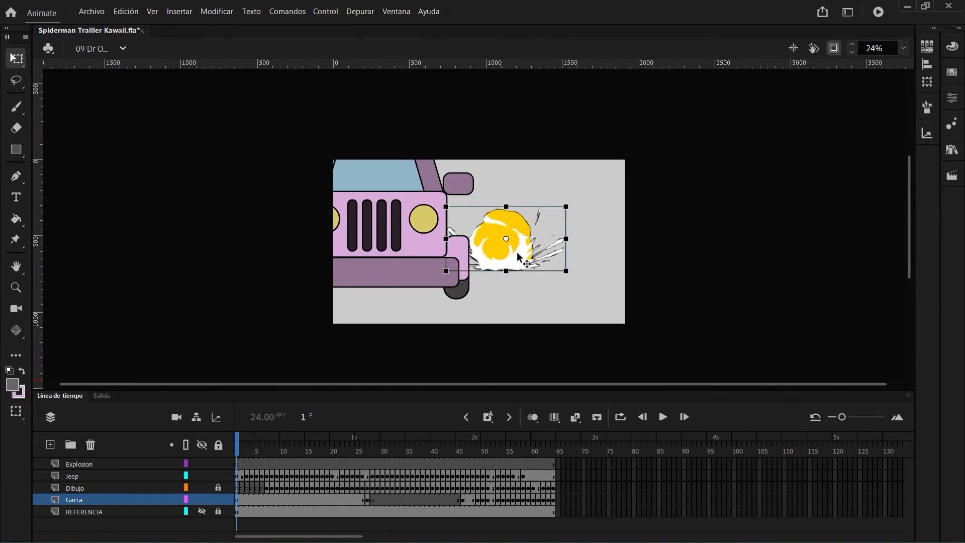
{"action": "scroll", "coordinate": [517, 252], "scroll_direction": "up", "scroll_amount": 1}
{"action": "left_click_drag", "start_coordinate": [503, 263], "coordinate": [471, 266]}
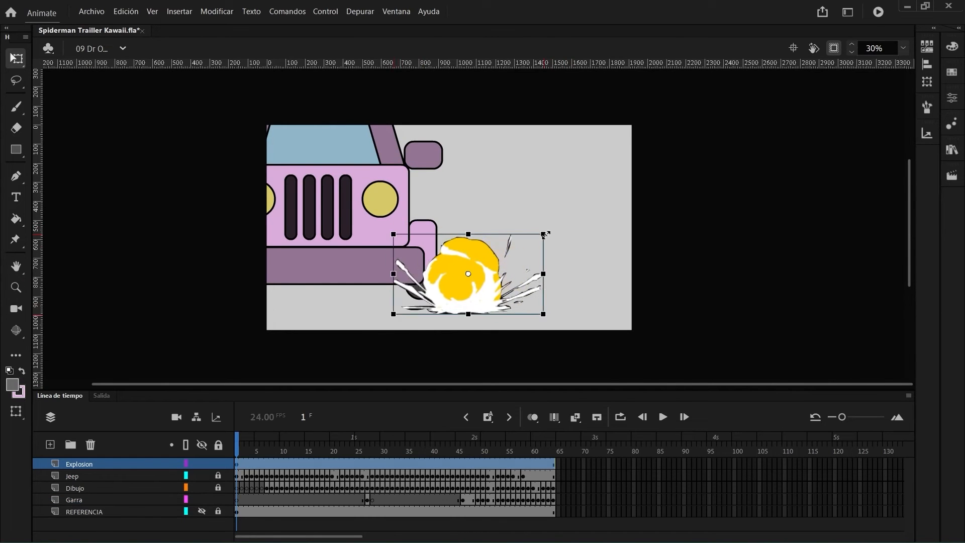
{"action": "left_click_drag", "start_coordinate": [544, 233], "coordinate": [578, 215]}
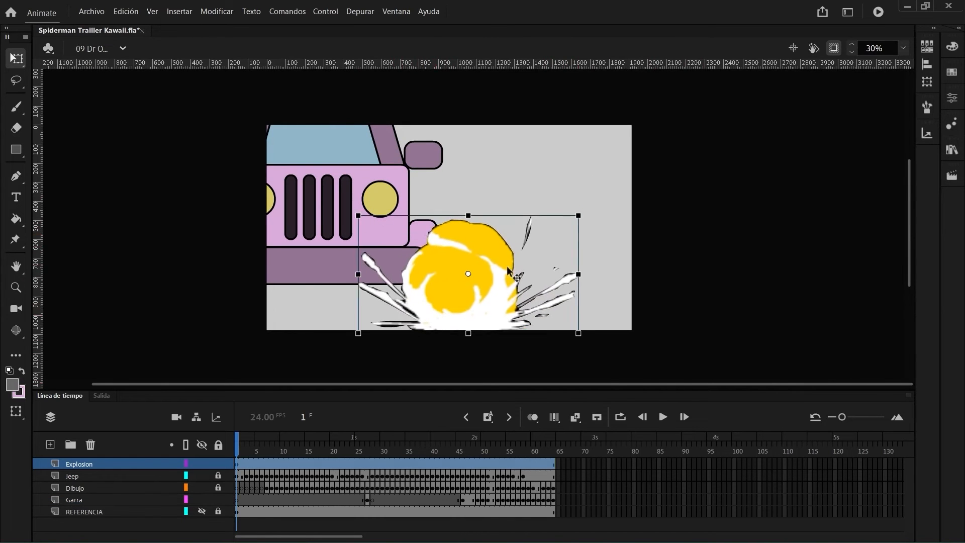
{"action": "left_click_drag", "start_coordinate": [506, 276], "coordinate": [497, 252]}
Apply an Alpha colour effect of about 80% to the explosion's frame.
{"action": "left_click", "coordinate": [954, 104]}
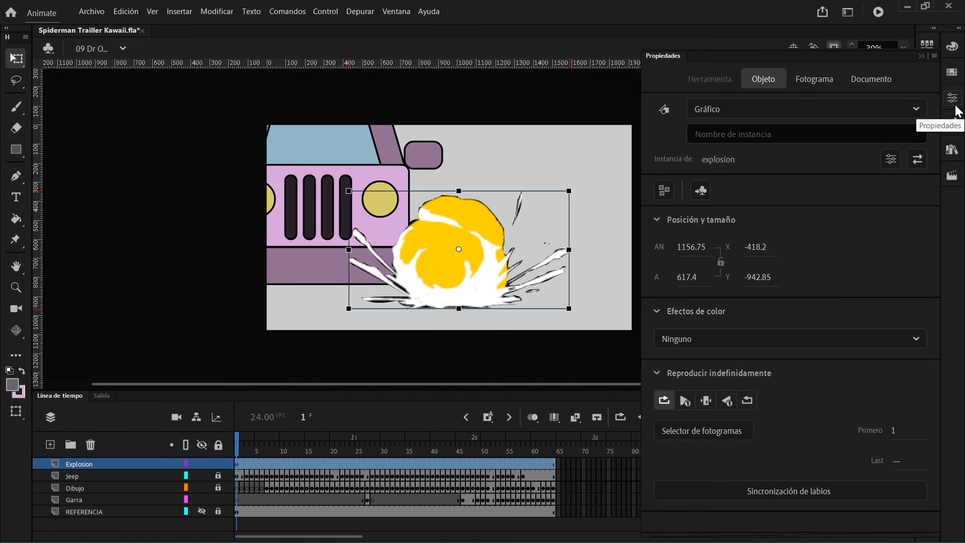
{"action": "left_click", "coordinate": [814, 79]}
{"action": "left_click", "coordinate": [908, 439]}
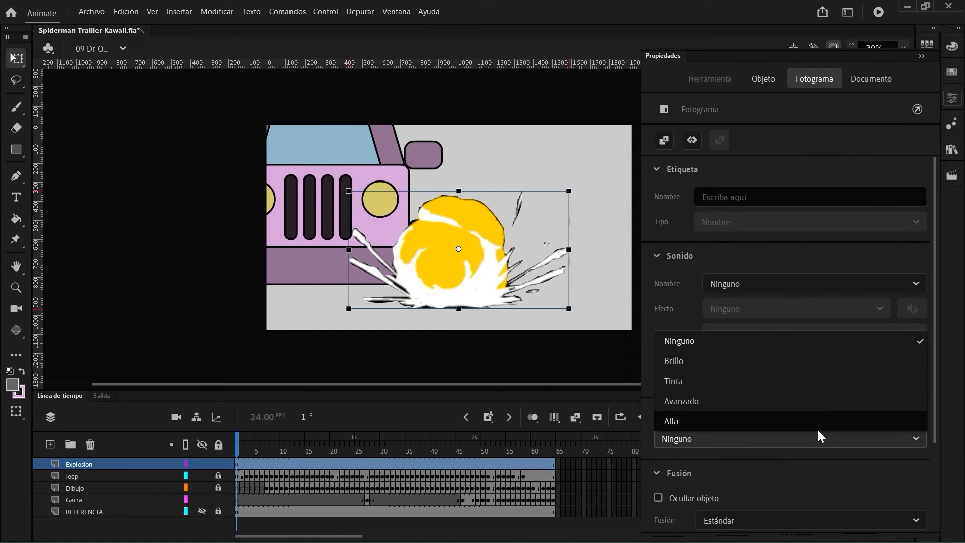
{"action": "left_click", "coordinate": [817, 425]}
{"action": "left_click_drag", "start_coordinate": [821, 477], "coordinate": [869, 474]}
{"action": "left_click", "coordinate": [915, 460]}
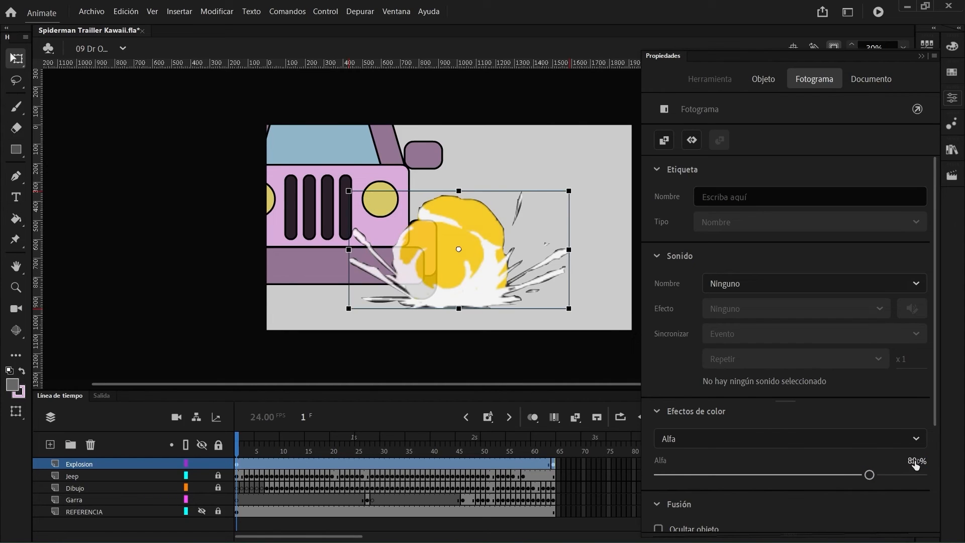
Shrink the explosion to about 734 × 392 px at the jeep's wheel, set it to play once and scrub through the timeline.
{"action": "left_click", "coordinate": [596, 338]}
{"action": "left_click_drag", "start_coordinate": [455, 251], "coordinate": [455, 261]}
{"action": "left_click_drag", "start_coordinate": [350, 201], "coordinate": [389, 234]}
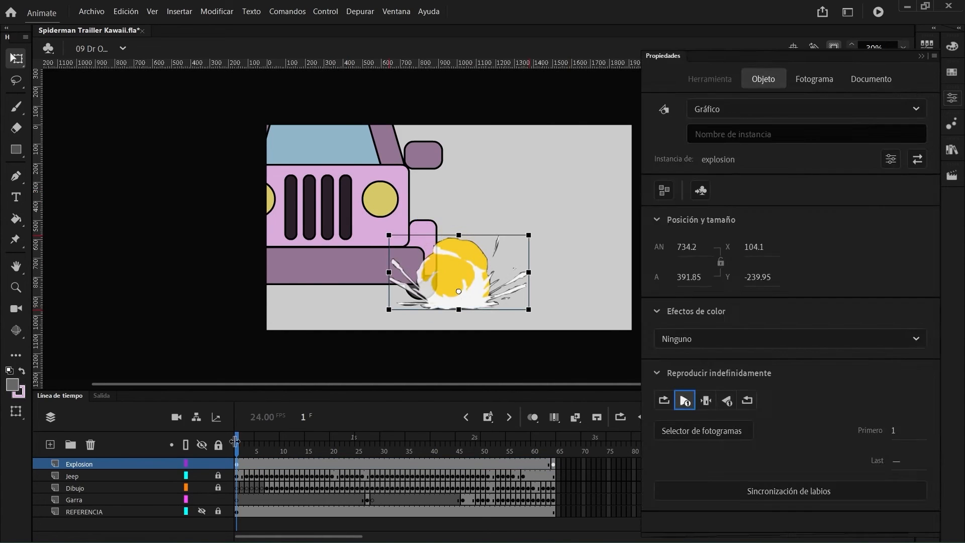
{"action": "left_click_drag", "start_coordinate": [235, 441], "coordinate": [437, 451]}
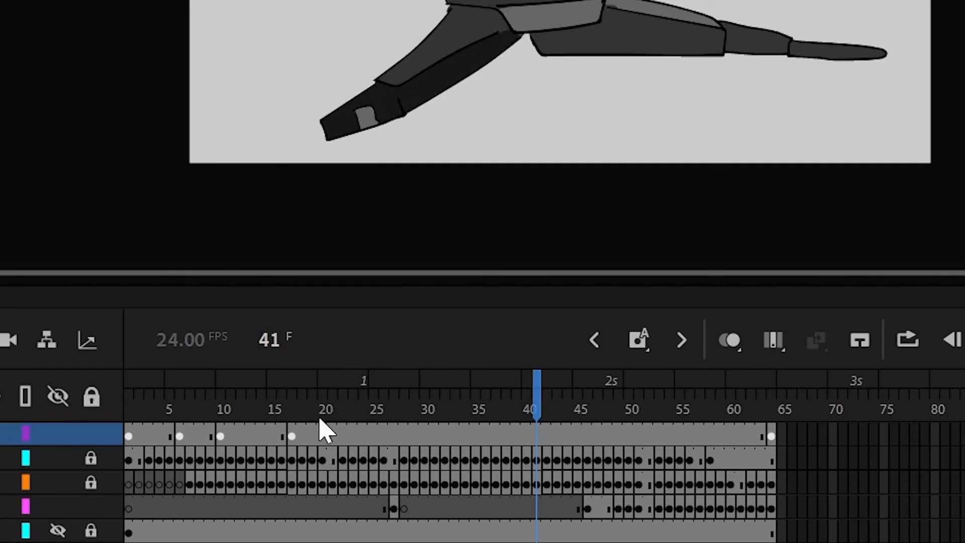
Create classic tweens between the explosion's keyframes from frame 1 to 17 and end it with a blank keyframe at frame 18.
{"action": "left_click_drag", "start_coordinate": [151, 436], "coordinate": [279, 451]}
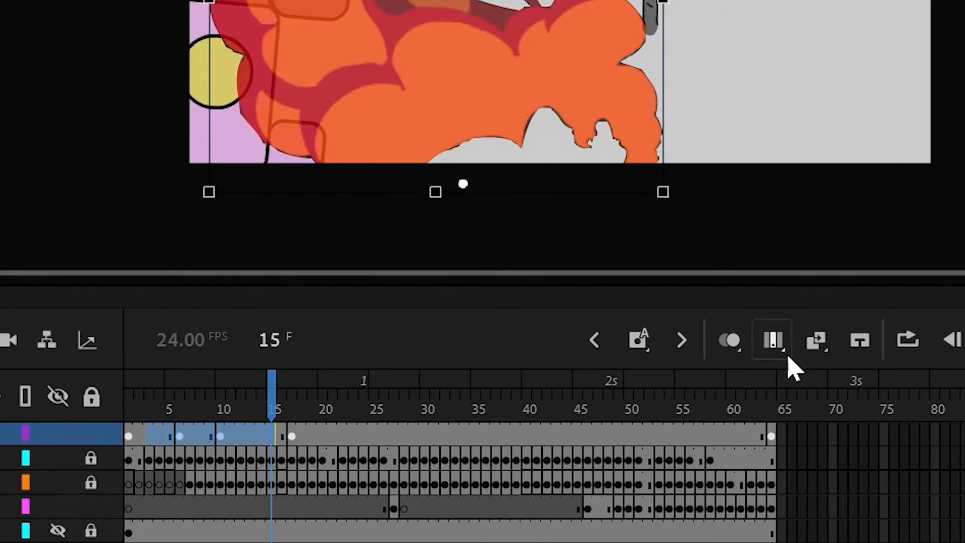
{"action": "left_click", "coordinate": [301, 434]}
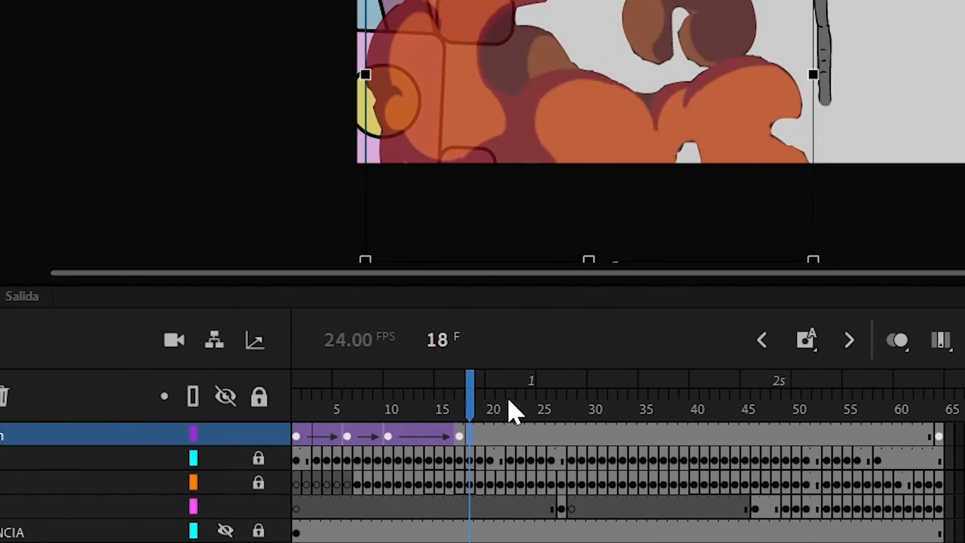
{"action": "left_click", "coordinate": [130, 414]}
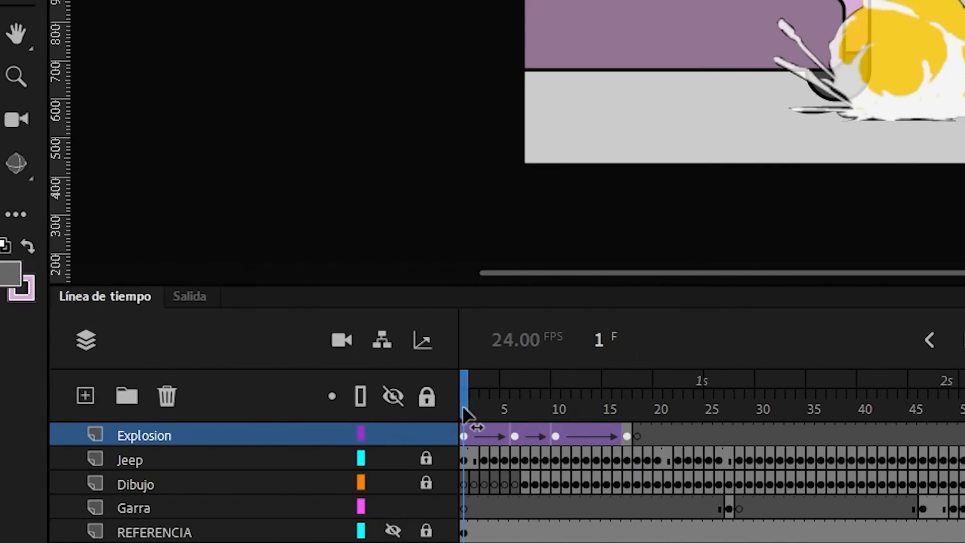
Add a layer above Dibujo and name it Humo.
{"action": "left_click", "coordinate": [203, 486]}
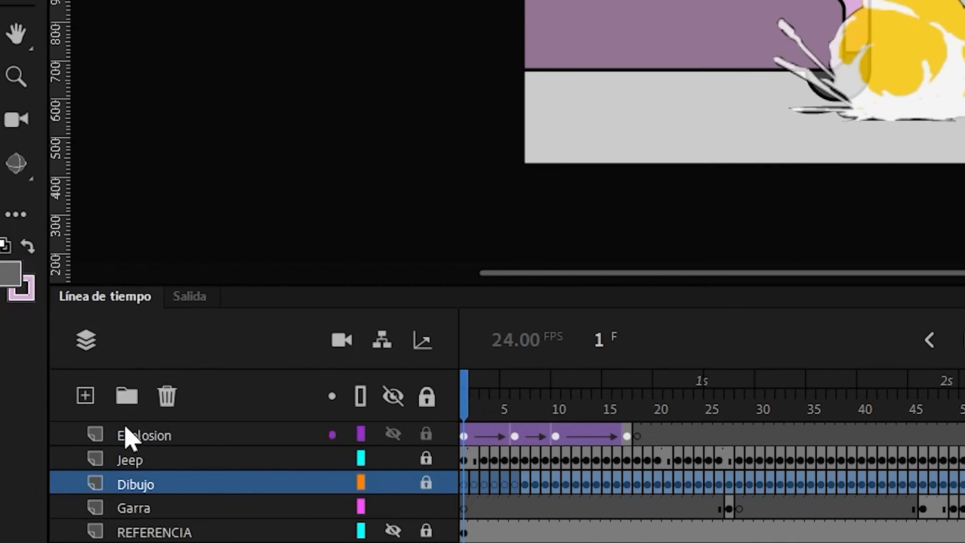
{"action": "left_click", "coordinate": [87, 397]}
{"action": "double_click", "coordinate": [154, 484]}
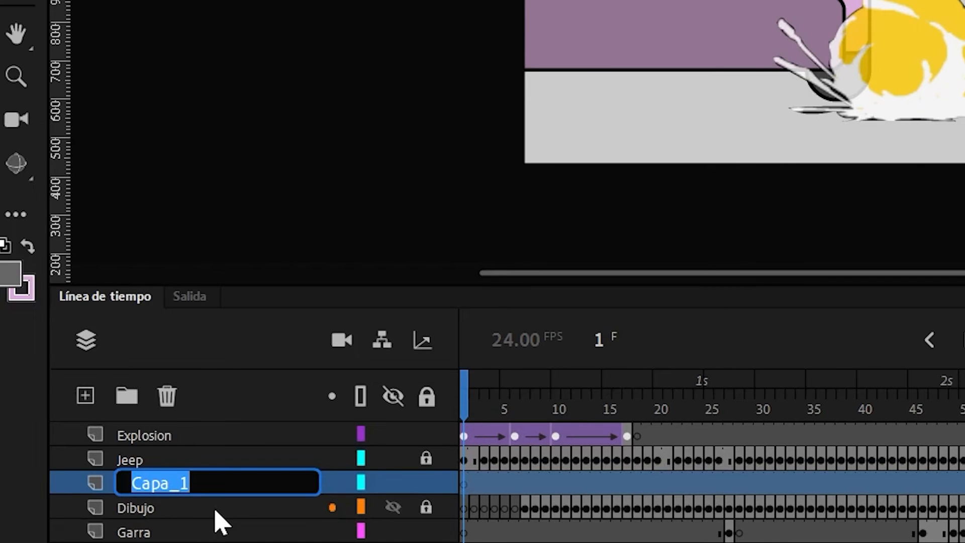
{"action": "type", "text": "Humo"}
{"action": "key", "text": "Return"}
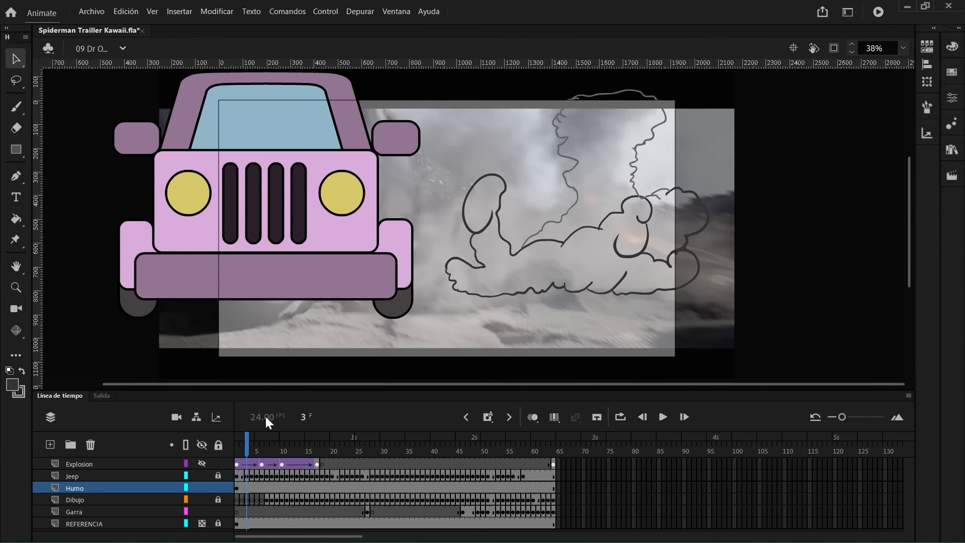
Convert the smoke drawing at frame 1 of the Humo layer into a symbol named Humo and open that symbol for editing.
{"action": "mouse_move", "coordinate": [248, 447]}
{"action": "left_mouse_down"}
{"action": "mouse_move", "coordinate": [262, 448]}
{"action": "mouse_move", "coordinate": [236, 447]}
{"action": "left_mouse_up"}
{"action": "left_click", "coordinate": [237, 488]}
{"action": "key", "text": "F8"}
{"action": "type", "text": "Humo"}
{"action": "key", "text": "Return"}
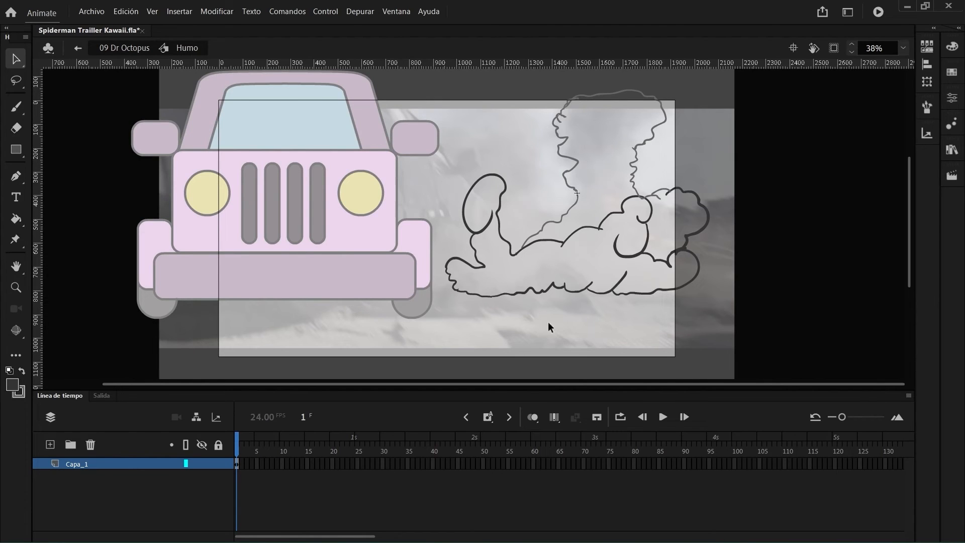
{"action": "left_click", "coordinate": [952, 149]}
{"action": "double_click", "coordinate": [737, 279]}
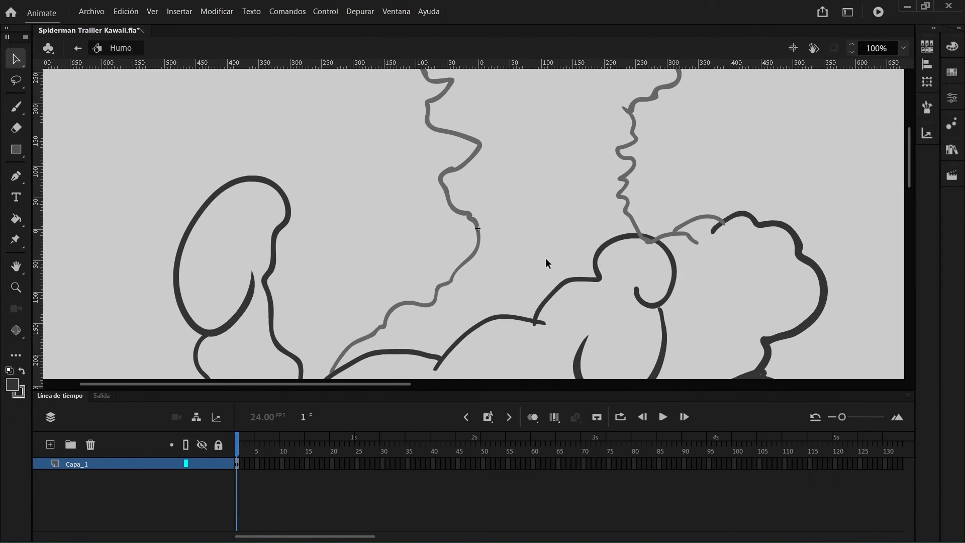
Draw the smoke cloud's outlines on new keyframes up to frame 7, varying the curled puffs slightly over the previous drawing.
{"action": "scroll", "coordinate": [548, 246], "scroll_direction": "down", "scroll_amount": 5}
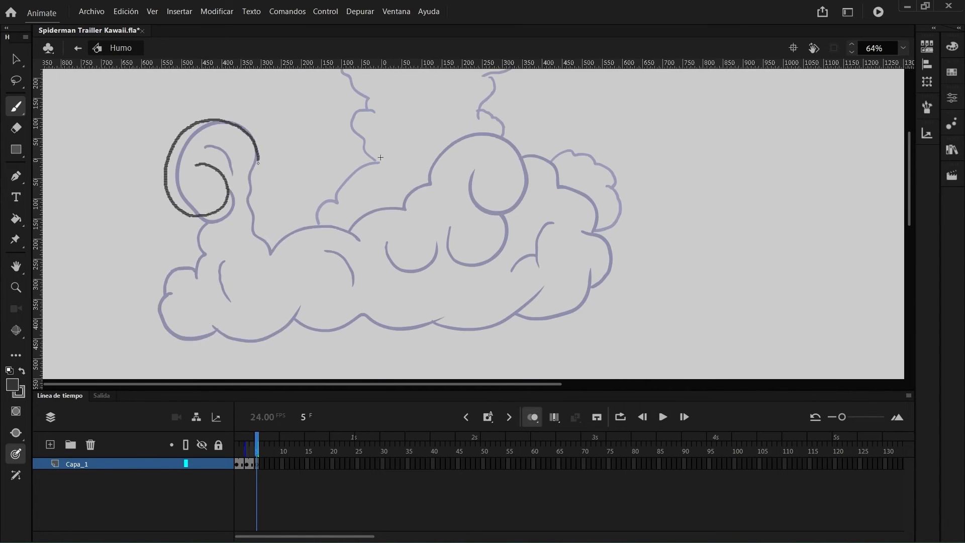
{"action": "left_click_drag", "start_coordinate": [259, 163], "coordinate": [271, 252]}
{"action": "key", "text": "F7"}
{"action": "left_click_drag", "start_coordinate": [200, 193], "coordinate": [253, 237]}
{"action": "left_click_drag", "start_coordinate": [506, 284], "coordinate": [456, 313]}
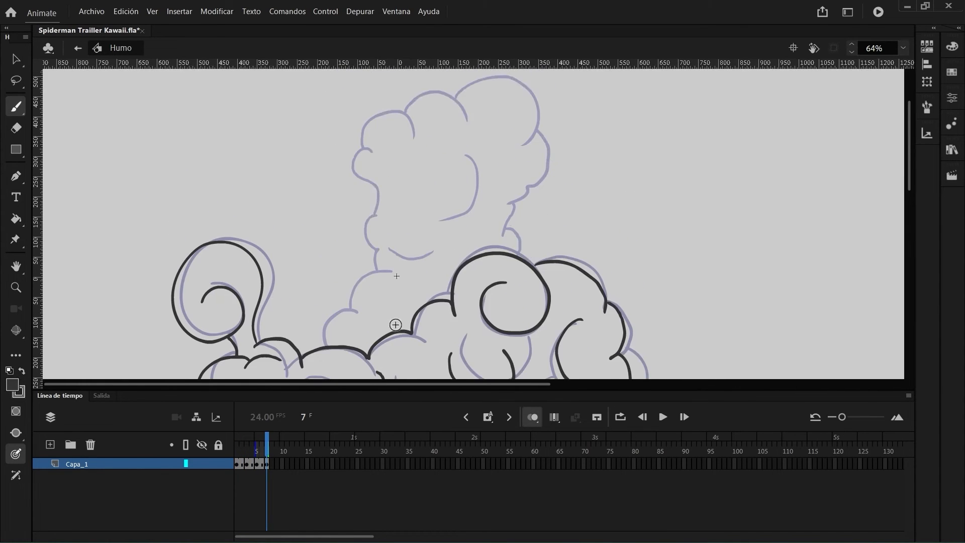
{"action": "left_click_drag", "start_coordinate": [648, 247], "coordinate": [625, 295]}
{"action": "scroll", "coordinate": [580, 263], "scroll_direction": "down", "scroll_amount": 1}
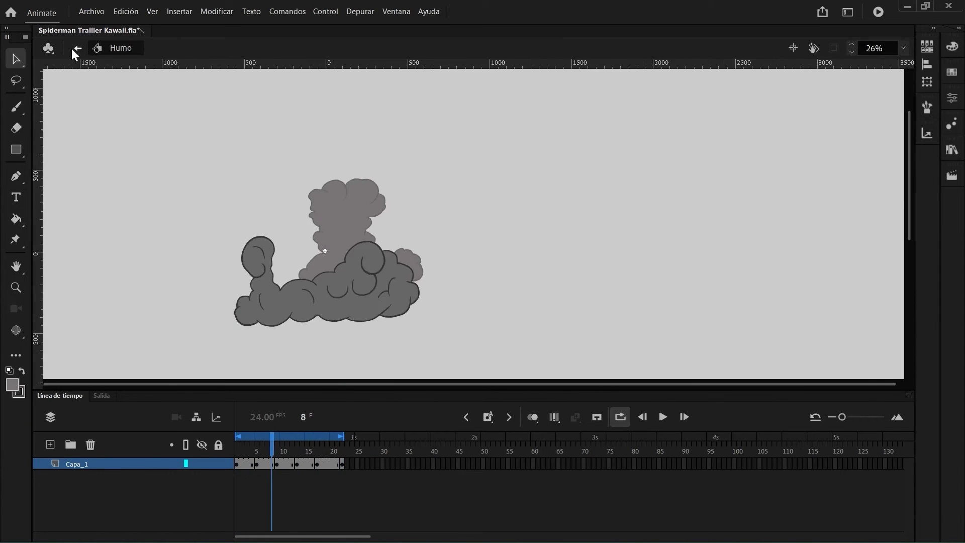
Return to the Dr Octopus scene, turn off looping, and set the smoke's alpha to 58 %.
{"action": "left_click", "coordinate": [78, 48]}
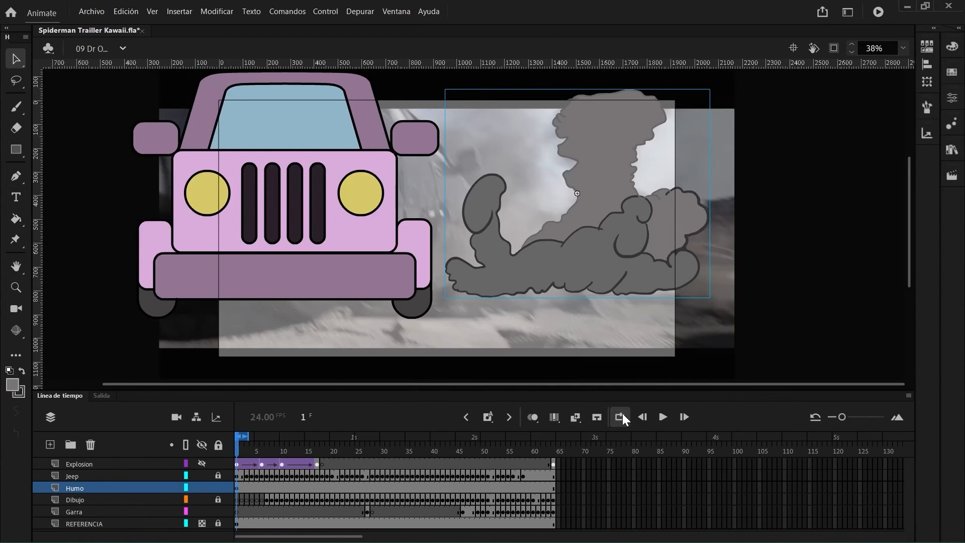
{"action": "left_click", "coordinate": [621, 416]}
{"action": "left_click", "coordinate": [928, 134]}
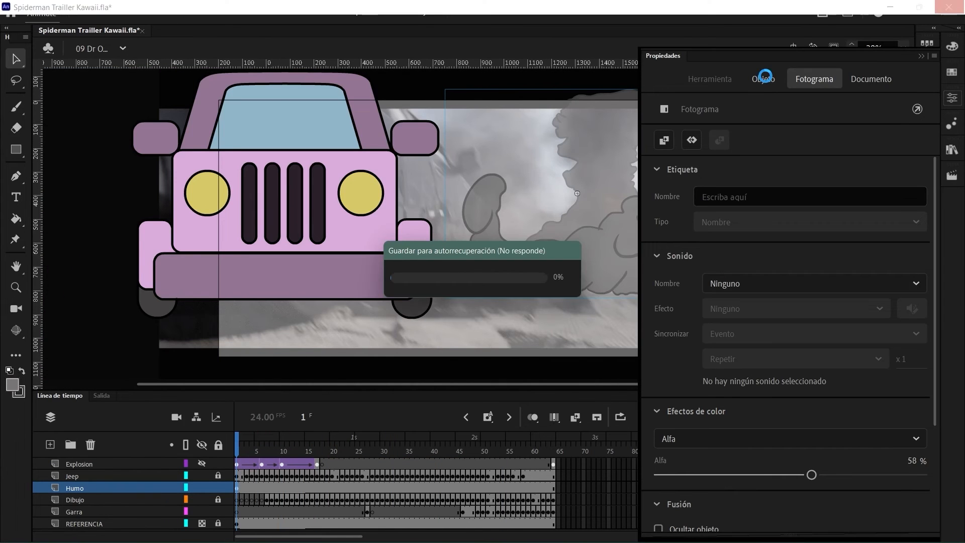
{"action": "left_click", "coordinate": [765, 76]}
Add a keyframe at frame 4 of the Humo layer and reposition the smoke to match the reference.
{"action": "left_click", "coordinate": [252, 489]}
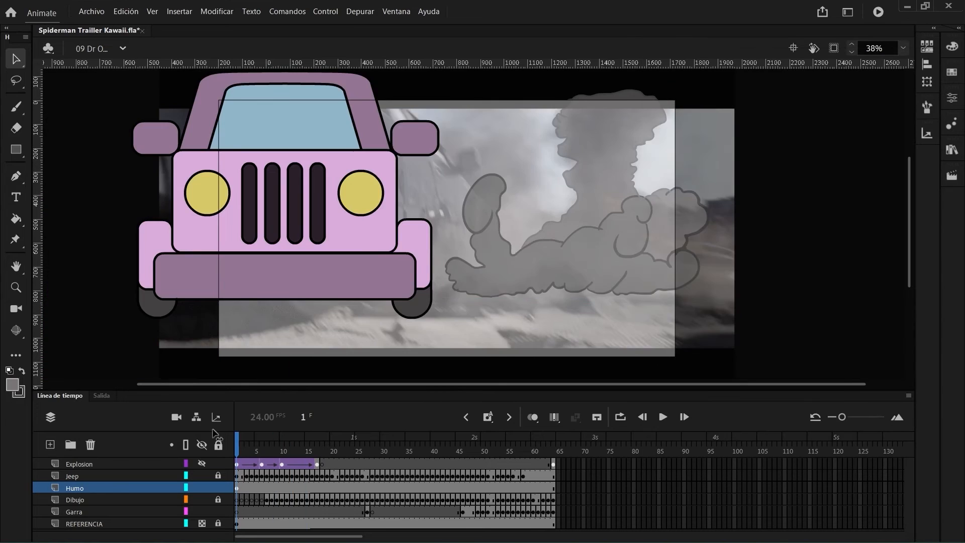
{"action": "key", "text": "F6"}
{"action": "left_click_drag", "start_coordinate": [597, 252], "coordinate": [550, 243]}
{"action": "key", "text": "q"}
{"action": "left_click_drag", "start_coordinate": [666, 76], "coordinate": [657, 89]}
Add keyframes at frames 7 and 10 of the Humo layer and move the smoke to follow the reference.
{"action": "left_click", "coordinate": [271, 452]}
{"action": "left_click", "coordinate": [267, 489]}
{"action": "key", "text": "F6"}
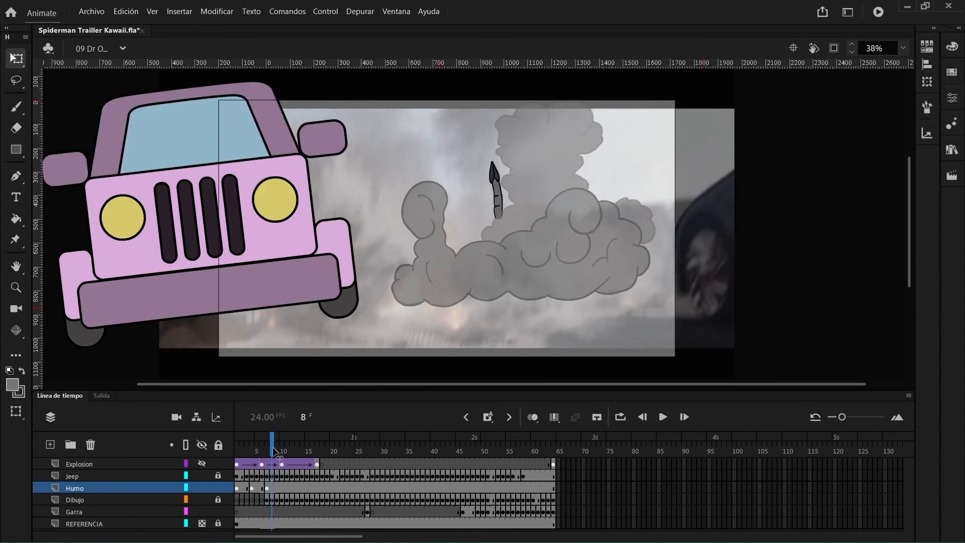
{"action": "left_click", "coordinate": [282, 488]}
{"action": "key", "text": "F6"}
{"action": "left_click_drag", "start_coordinate": [592, 266], "coordinate": [592, 283]}
{"action": "left_click_drag", "start_coordinate": [282, 452], "coordinate": [289, 460]}
{"action": "left_click", "coordinate": [518, 321]}
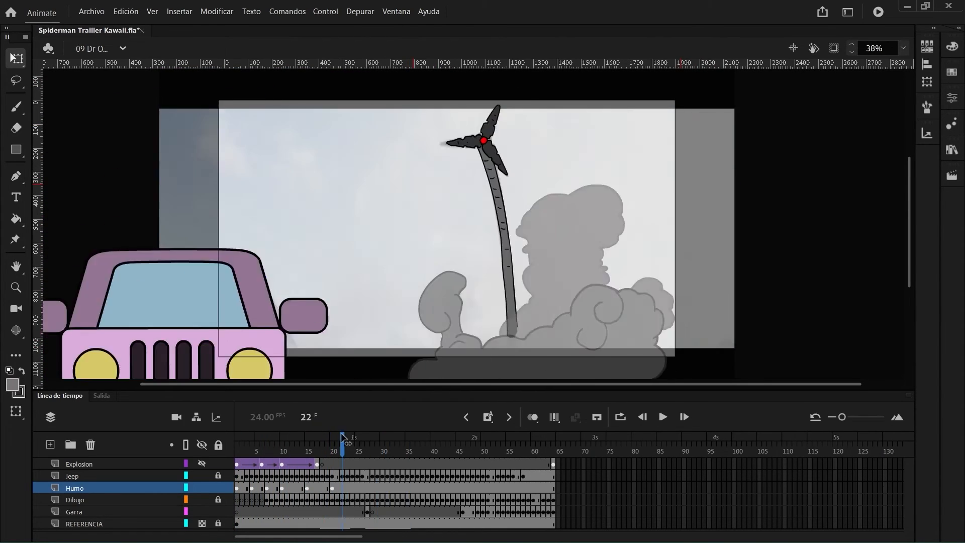
Cut the smoke at frame 27 and paste it in place on a new Humo layer above REFERENCIA.
{"action": "left_click", "coordinate": [368, 488]}
{"action": "key", "text": "F6"}
{"action": "key", "text": "ctrl+x"}
{"action": "left_click", "coordinate": [84, 524]}
{"action": "left_click", "coordinate": [50, 445]}
{"action": "key", "text": "F6"}
{"action": "key", "text": "ctrl+shift+v"}
{"action": "key", "text": "Return"}
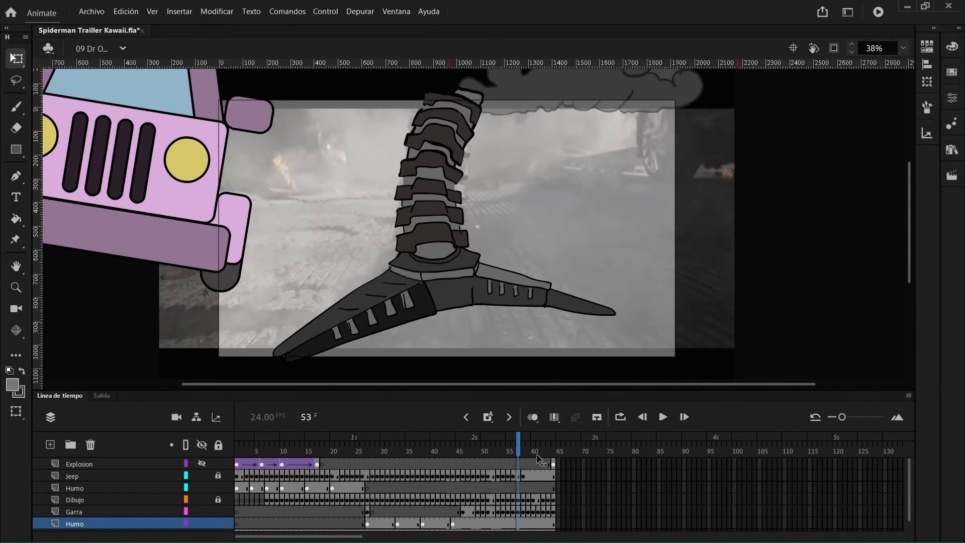
Create classic tweens between the first Humo layer's keyframes and add a keyframe at frame 26.
{"action": "left_click_drag", "start_coordinate": [246, 488], "coordinate": [342, 489]}
{"action": "left_click", "coordinate": [576, 417]}
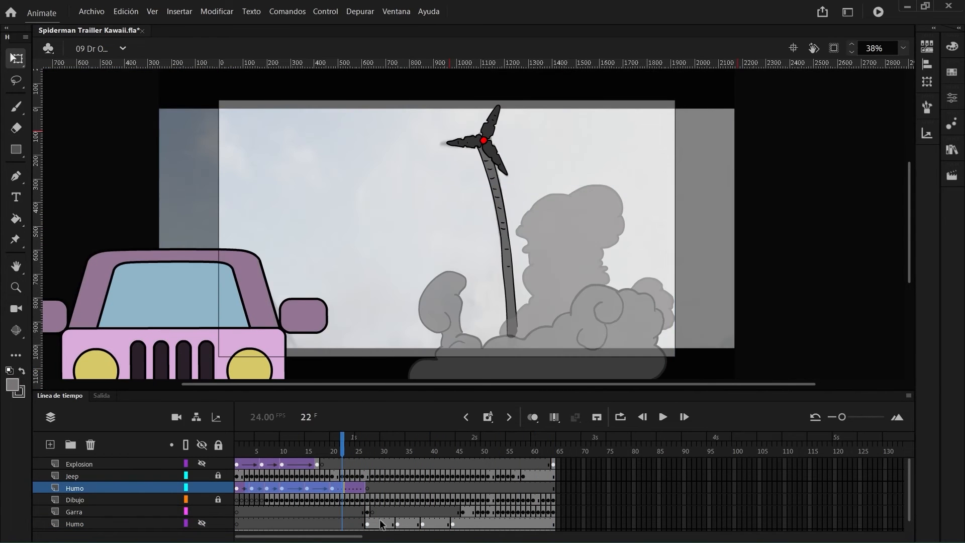
{"action": "left_click", "coordinate": [362, 488]}
{"action": "key", "text": "F6"}
Create classic tweens between the smoke keyframes from frame 27 to 44 on the second Humo layer.
{"action": "left_click_drag", "start_coordinate": [372, 524], "coordinate": [453, 524]}
{"action": "left_click_drag", "start_coordinate": [372, 524], "coordinate": [438, 524]}
{"action": "left_click", "coordinate": [579, 417]}
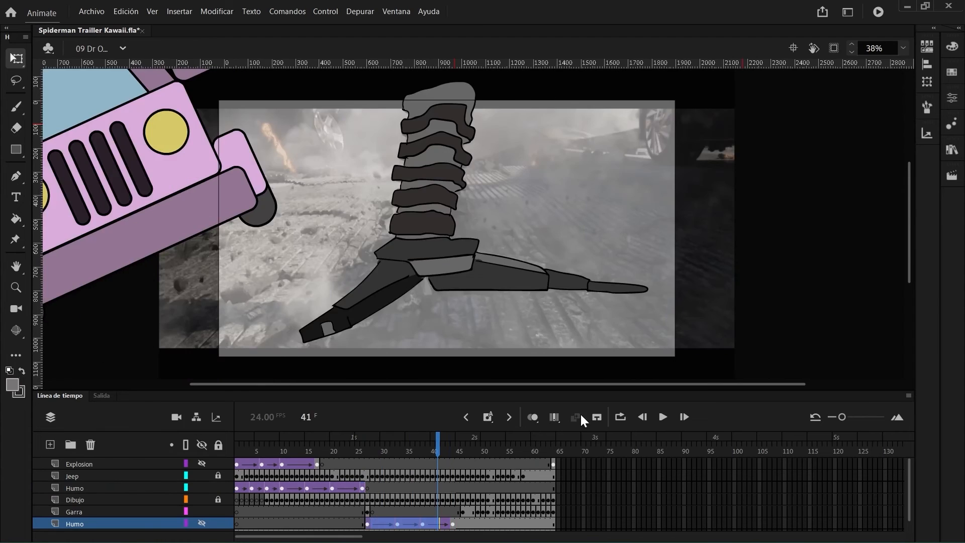
Go back to frame 1, hide the REFERENCIA layer and fit the frame in the view.
{"action": "left_click_drag", "start_coordinate": [437, 448], "coordinate": [236, 447]}
{"action": "scroll", "coordinate": [166, 487], "scroll_direction": "down", "scroll_amount": 1}
{"action": "left_click", "coordinate": [202, 512]}
{"action": "left_click", "coordinate": [202, 524]}
{"action": "left_click", "coordinate": [903, 48]}
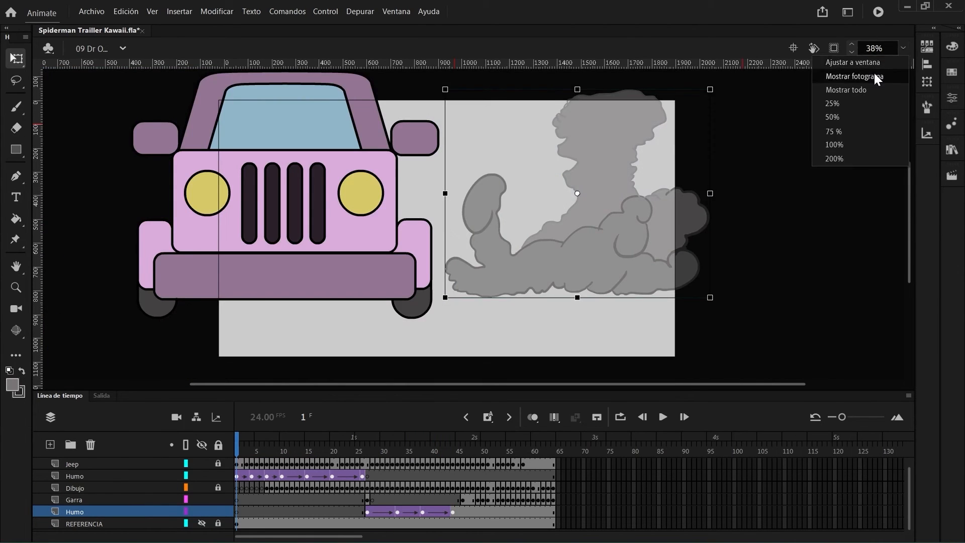
{"action": "left_click", "coordinate": [877, 78]}
Play back the scene to review the jeep, smoke, claw and explosion together.
{"action": "key", "text": "Return"}
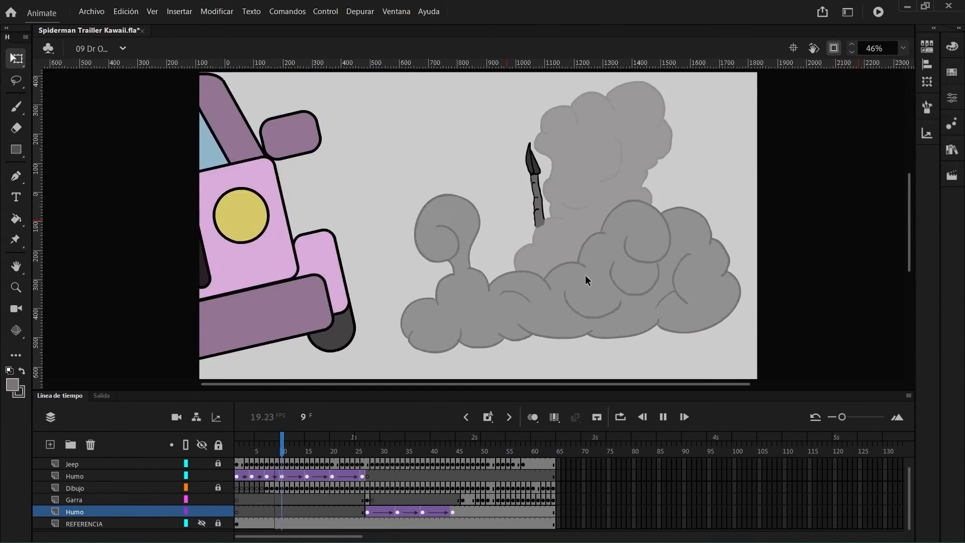
{"action": "scroll", "coordinate": [237, 437], "scroll_direction": "up", "scroll_amount": 1}
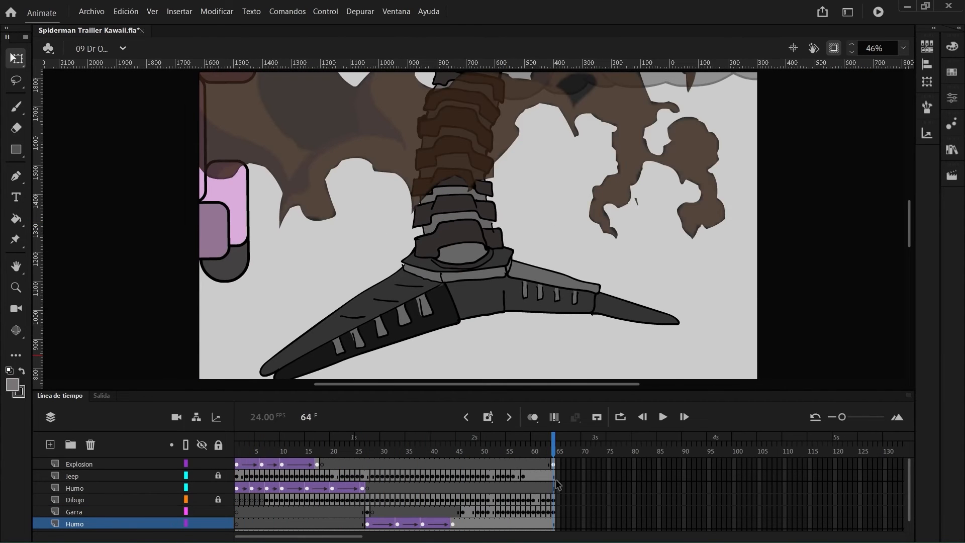
{"action": "key", "text": "Return"}
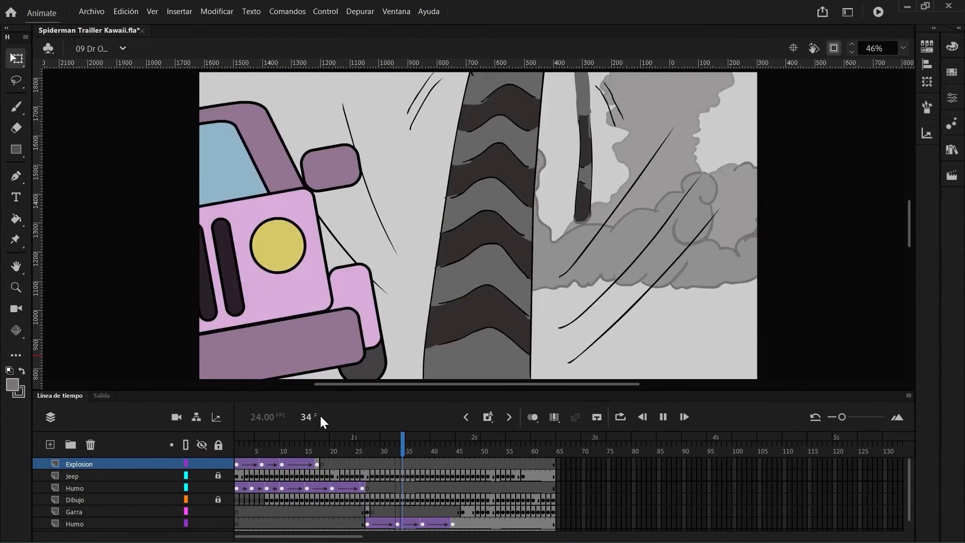
{"action": "key", "text": "Return"}
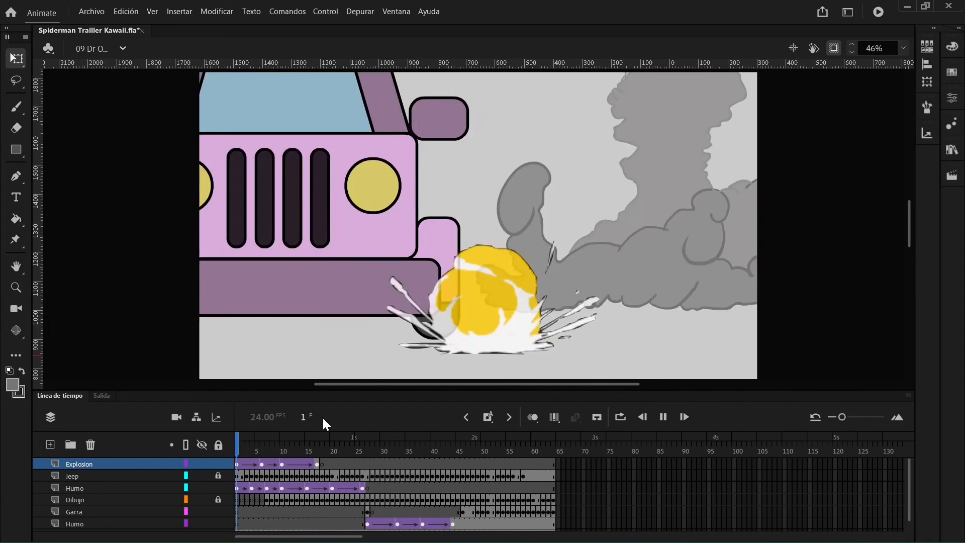
Delete the REFERENCIA layer and add a layer named BG at the bottom of the layer stack.
{"action": "scroll", "coordinate": [209, 485], "scroll_direction": "down", "scroll_amount": 1}
{"action": "left_click", "coordinate": [121, 524]}
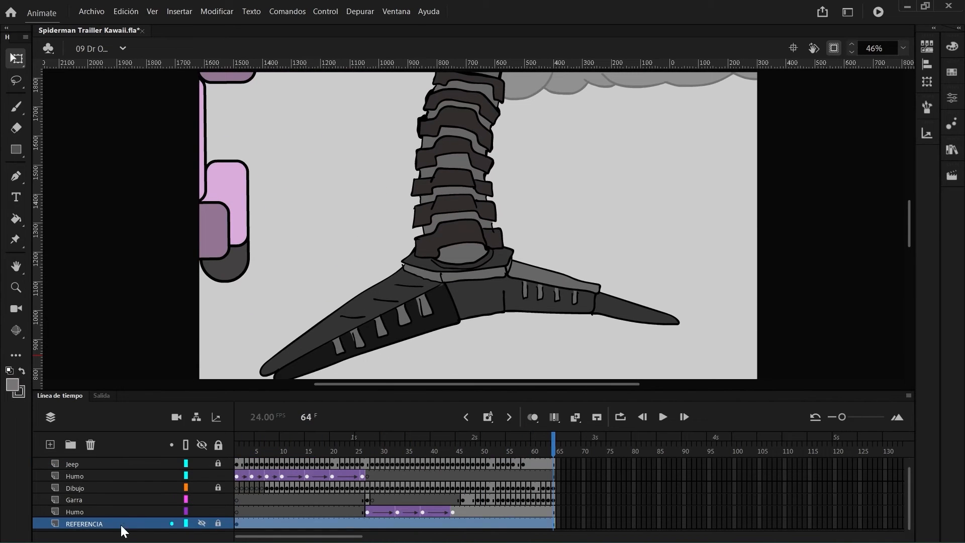
{"action": "right_click", "coordinate": [155, 524]}
{"action": "left_click", "coordinate": [214, 362]}
{"action": "right_click", "coordinate": [156, 523]}
{"action": "left_click", "coordinate": [156, 524]}
{"action": "left_click", "coordinate": [91, 445]}
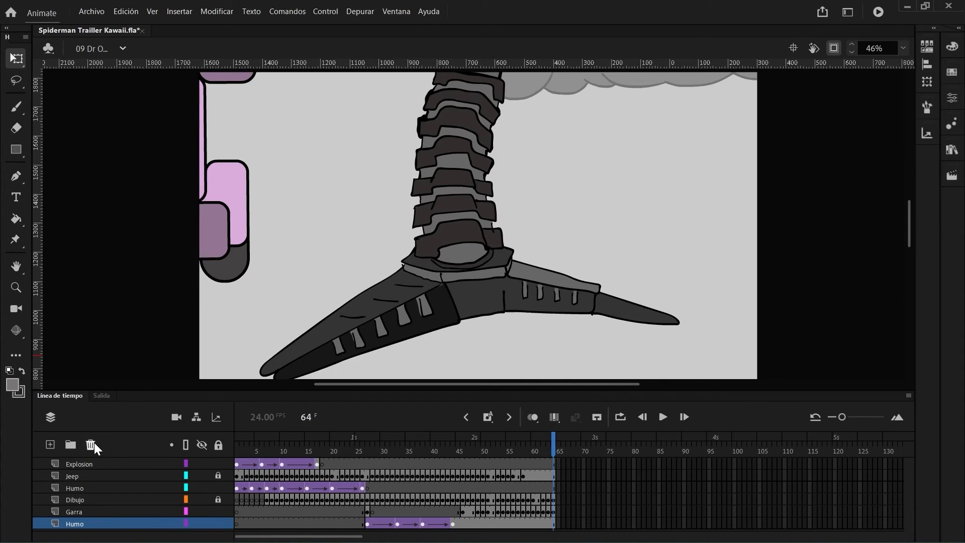
{"action": "left_click", "coordinate": [50, 445]}
{"action": "left_click_drag", "start_coordinate": [100, 537], "coordinate": [86, 524]}
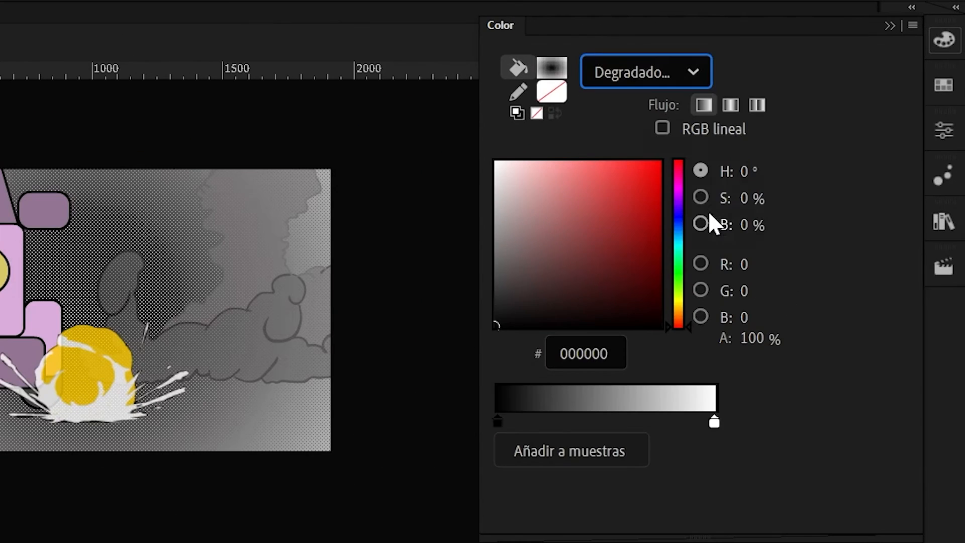
Set the background's radial gradient to run from blue 5C7D93 at the centre to a darker blue.
{"action": "left_click", "coordinate": [680, 234]}
{"action": "left_click", "coordinate": [556, 228]}
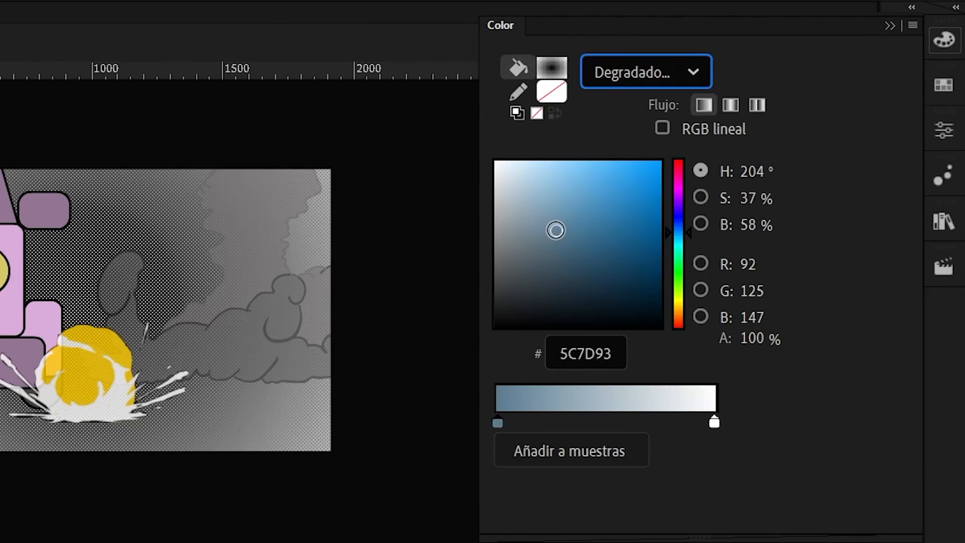
{"action": "left_click", "coordinate": [715, 421]}
{"action": "left_click", "coordinate": [657, 273]}
Reshape the background gradient with Gradient Transform, raising its centre and adjusting its extent, and scrub through the timeline.
{"action": "left_click", "coordinate": [19, 207]}
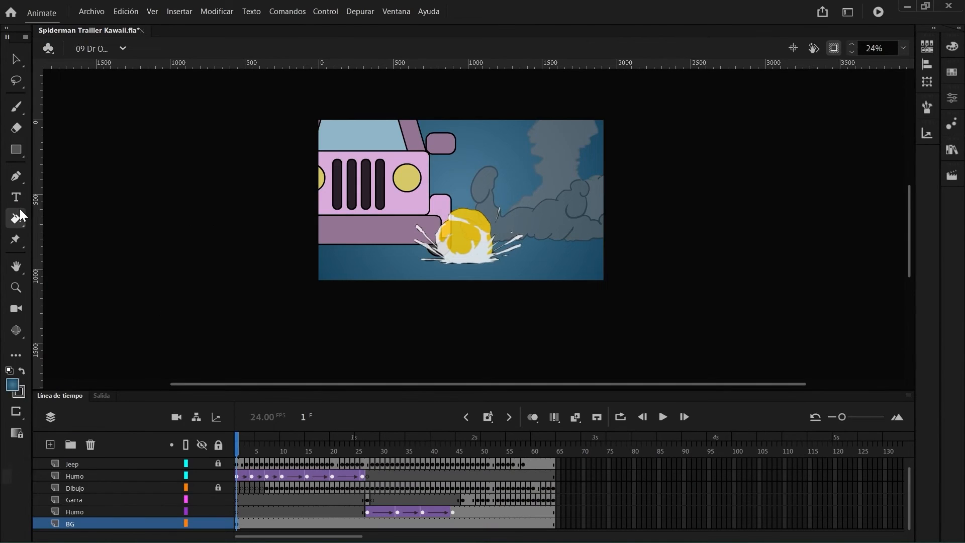
{"action": "left_click", "coordinate": [143, 257]}
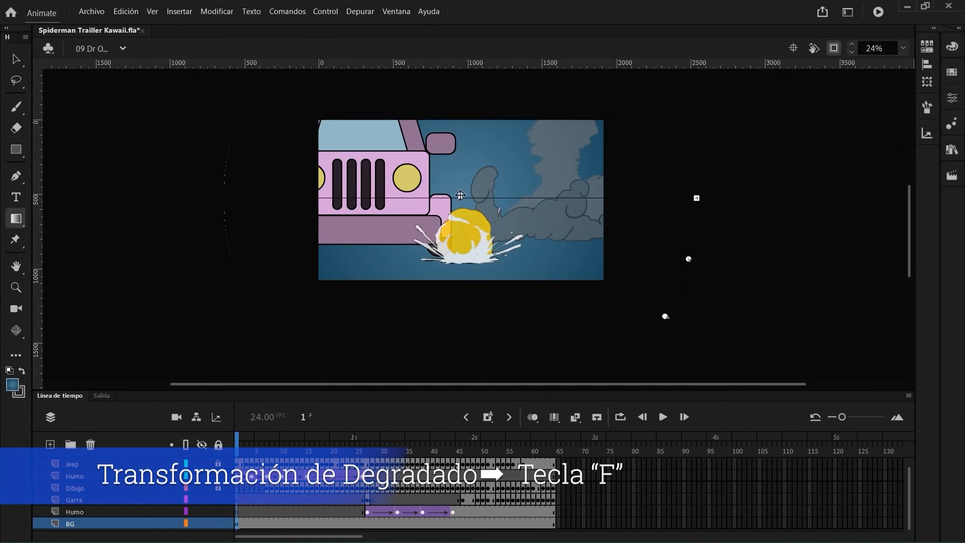
{"action": "left_click_drag", "start_coordinate": [460, 195], "coordinate": [463, 150]}
{"action": "left_click_drag", "start_coordinate": [641, 263], "coordinate": [523, 76]}
{"action": "scroll", "coordinate": [528, 138], "scroll_direction": "down", "scroll_amount": 4}
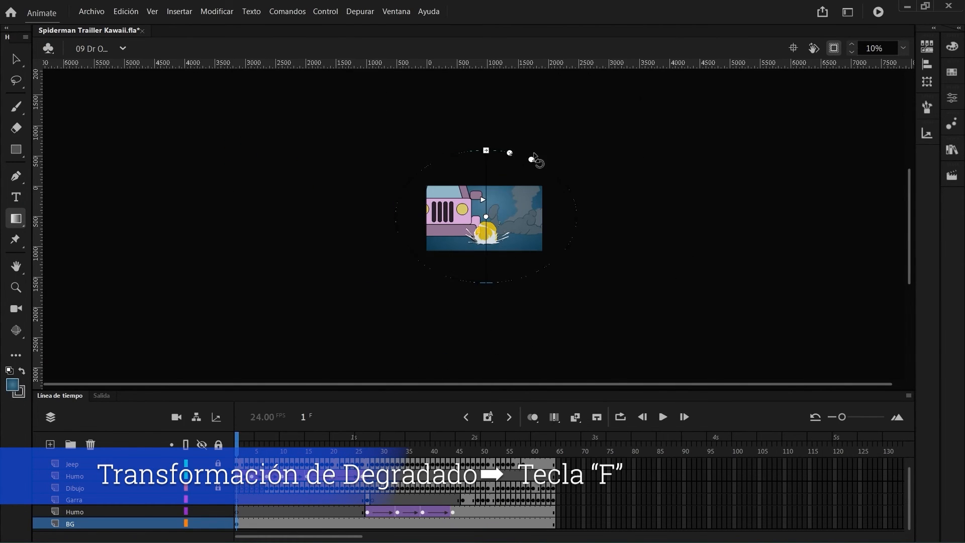
{"action": "left_click_drag", "start_coordinate": [237, 451], "coordinate": [325, 452]}
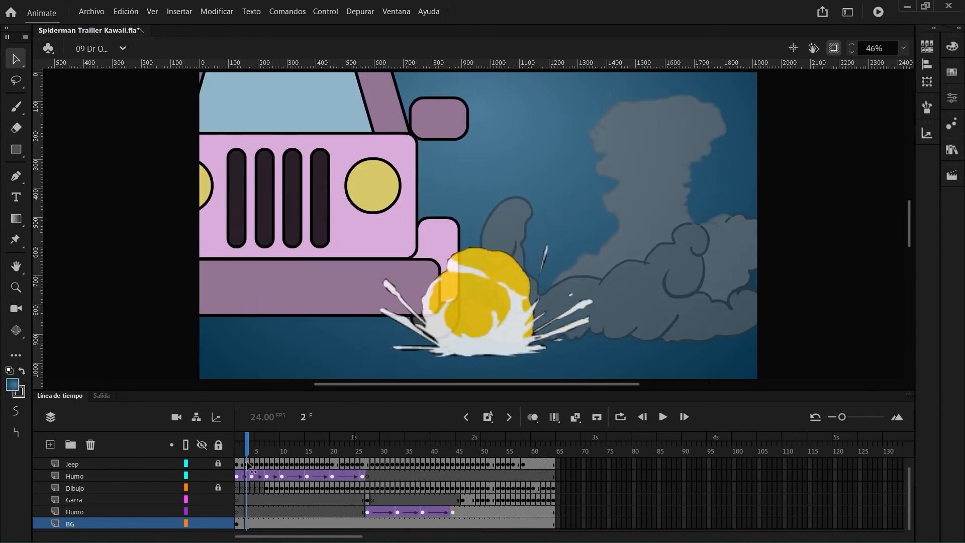
{"action": "mouse_move", "coordinate": [237, 455]}
{"action": "left_mouse_down"}
{"action": "mouse_move", "coordinate": [261, 455]}
{"action": "mouse_move", "coordinate": [235, 452]}
{"action": "left_mouse_up"}
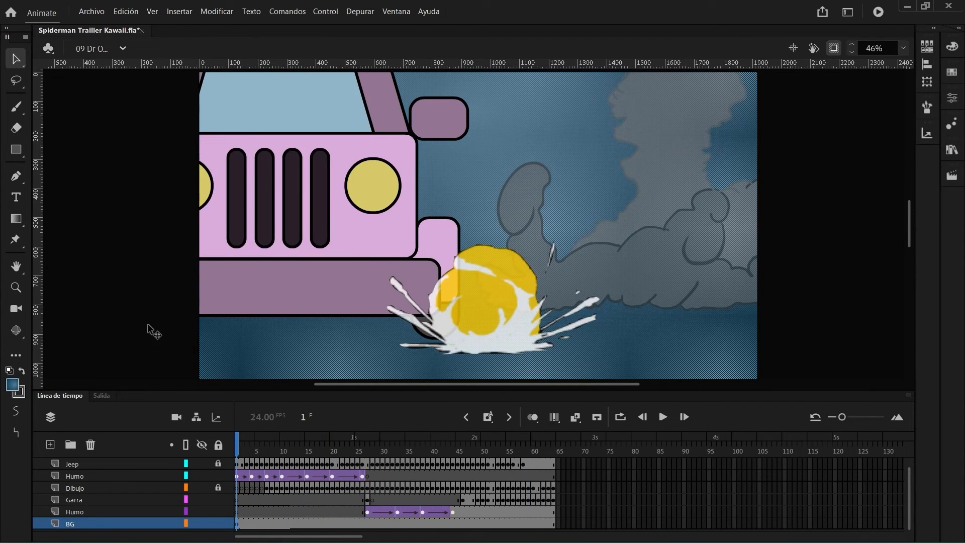
Set the Oval tool to a solid dark fill at 70 % alpha with no stroke.
{"action": "left_click", "coordinate": [20, 155]}
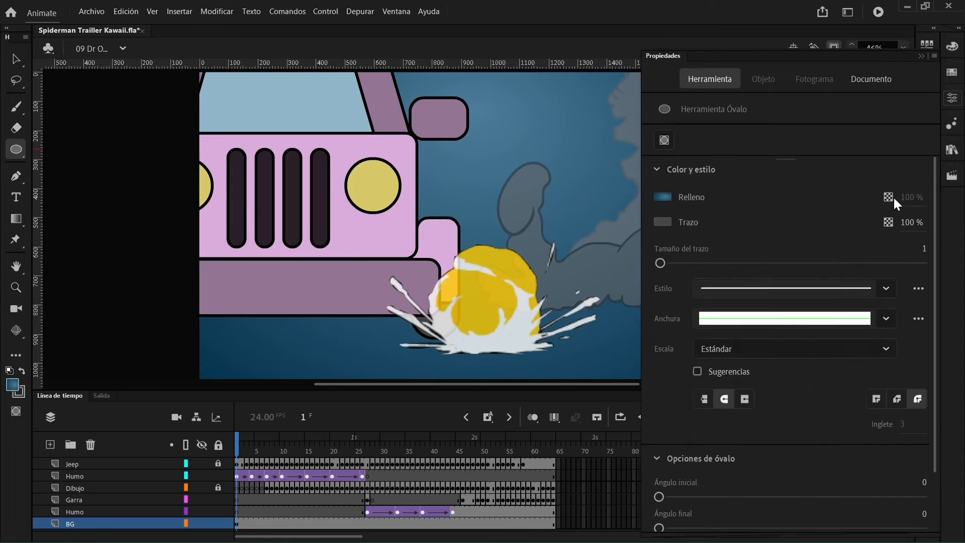
{"action": "left_click", "coordinate": [663, 200]}
{"action": "left_click", "coordinate": [888, 210]}
{"action": "left_click", "coordinate": [679, 153]}
{"action": "left_click", "coordinate": [664, 222]}
{"action": "left_click", "coordinate": [865, 235]}
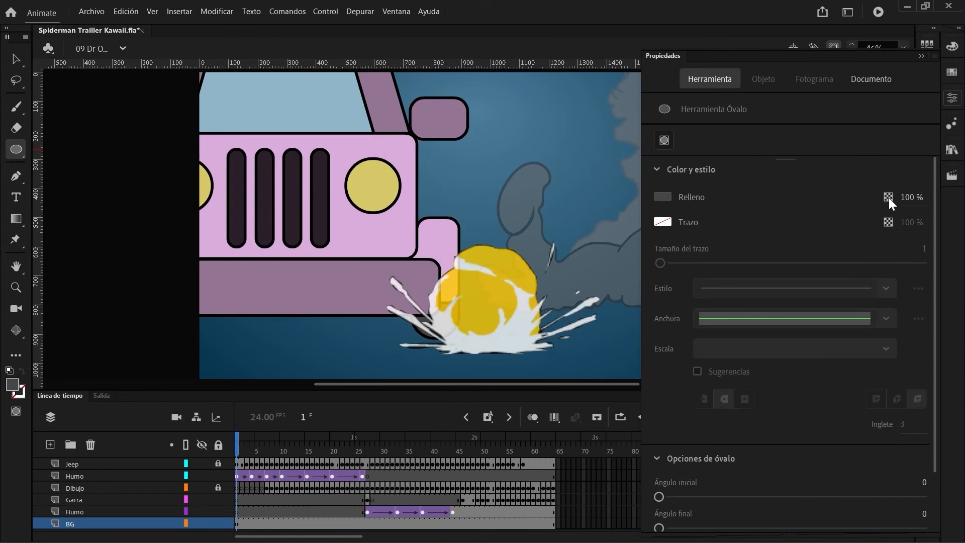
{"action": "type", "text": "70"}
{"action": "key", "text": "Return"}
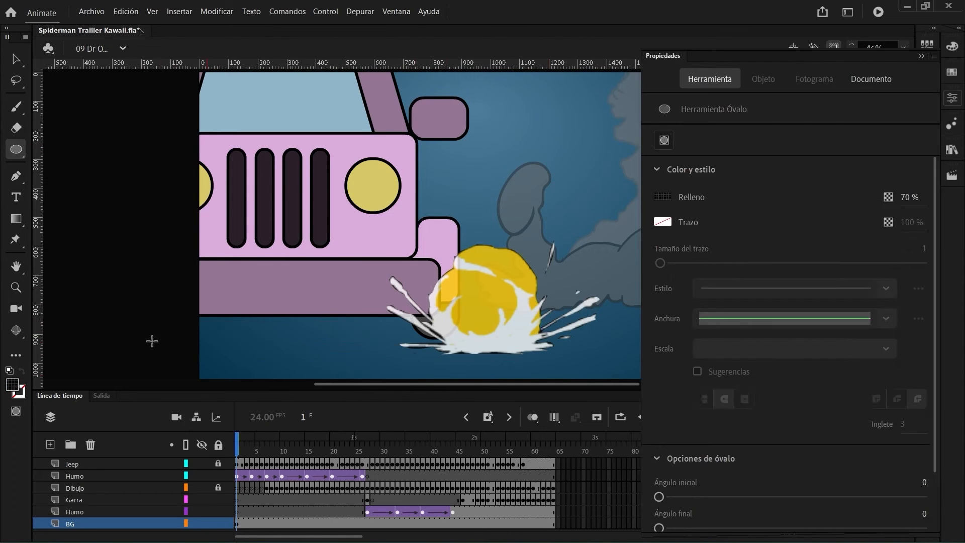
Try a flat shadow oval under the jeep with the fill at 90 % alpha.
{"action": "left_click", "coordinate": [953, 98]}
{"action": "left_click", "coordinate": [910, 197]}
{"action": "mouse_move", "coordinate": [151, 334]}
{"action": "left_mouse_down"}
{"action": "mouse_move", "coordinate": [427, 370]}
{"action": "mouse_move", "coordinate": [466, 358]}
{"action": "left_mouse_up"}
{"action": "type", "text": "90"}
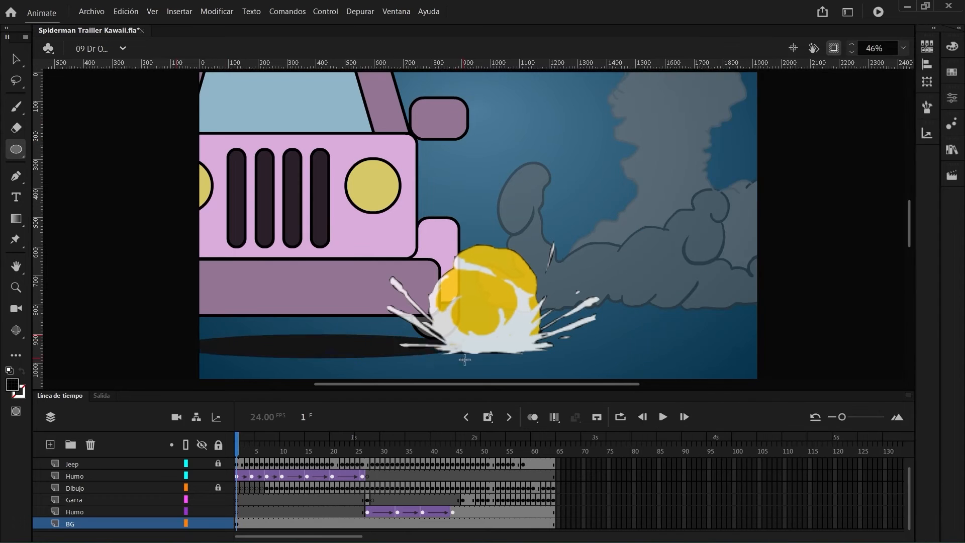
{"action": "key", "text": "ctrl+z"}
Try a shadow oval about 974 × 82 px under the jeep with the fill at 85 % alpha.
{"action": "left_click", "coordinate": [952, 98]}
{"action": "left_click", "coordinate": [913, 199]}
{"action": "left_click_drag", "start_coordinate": [151, 333], "coordinate": [475, 360]}
{"action": "left_click", "coordinate": [16, 58]}
{"action": "left_click", "coordinate": [302, 345]}
{"action": "left_click", "coordinate": [952, 98]}
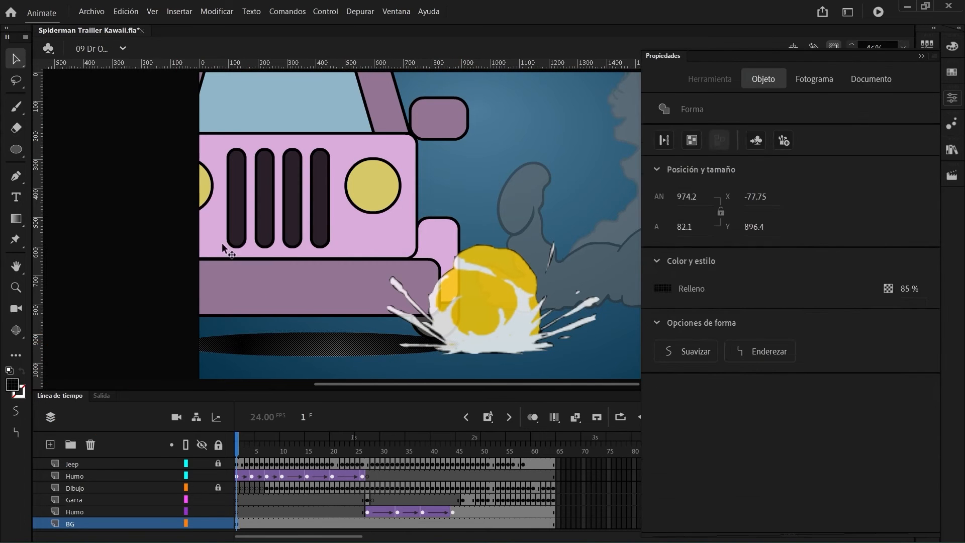
{"action": "key", "text": "ctrl+z"}
Draw a flat shadow oval beneath the jeep as a drawing object on the BG layer and add a keyframe for it.
{"action": "left_click", "coordinate": [15, 149]}
{"action": "left_click", "coordinate": [16, 410]}
{"action": "left_click", "coordinate": [953, 98]}
{"action": "left_click_drag", "start_coordinate": [173, 329], "coordinate": [443, 354]}
{"action": "key", "text": "v"}
{"action": "key", "text": "F6"}
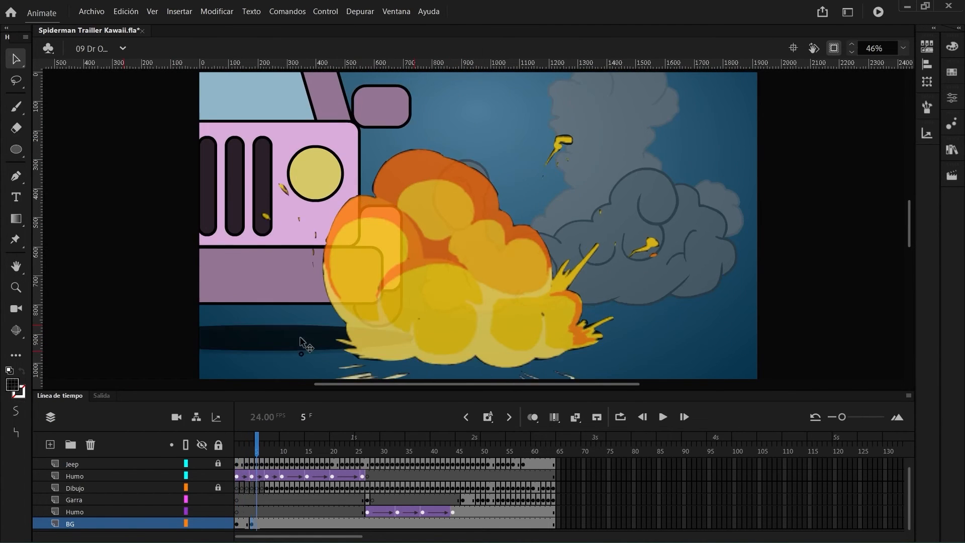
Lock every layer except BG and keyframe the jeep's shadow through the opening frames.
{"action": "left_click", "coordinate": [218, 445]}
{"action": "left_click", "coordinate": [218, 523]}
{"action": "key", "text": "F6"}
{"action": "key", "text": "F6"}
{"action": "key", "text": "F6"}
{"action": "key", "text": "F6"}
Add a keyframe around frame 34 of the BG layer and draw a new shadow oval under the jeep.
{"action": "mouse_move", "coordinate": [276, 451]}
{"action": "left_mouse_down"}
{"action": "mouse_move", "coordinate": [417, 451]}
{"action": "mouse_move", "coordinate": [403, 451]}
{"action": "left_mouse_up"}
{"action": "key", "text": "F6"}
{"action": "key", "text": "o"}
{"action": "left_click_drag", "start_coordinate": [125, 357], "coordinate": [368, 375]}
{"action": "key", "text": "v"}
Keyframe the new shadow on successive frames of the BG layer and move it to follow the jeep.
{"action": "key", "text": "F6"}
{"action": "key", "text": "F6"}
{"action": "key", "text": "F6"}
{"action": "key", "text": "F6"}
{"action": "key", "text": "F6"}
{"action": "key", "text": "F6"}
{"action": "key", "text": "F6"}
{"action": "key", "text": "F6"}
{"action": "left_click_drag", "start_coordinate": [254, 374], "coordinate": [228, 355]}
{"action": "key", "text": "F6"}
{"action": "key", "text": "F6"}
{"action": "key", "text": "F6"}
{"action": "key", "text": "ctrl+z"}
{"action": "key", "text": "ctrl+z"}
{"action": "key", "text": "ctrl+z"}
Add a layer above the second Humo layer with a blank keyframe at frame 38 and brush in ground cracks.
{"action": "mouse_move", "coordinate": [427, 448]}
{"action": "left_mouse_down"}
{"action": "mouse_move", "coordinate": [454, 427]}
{"action": "mouse_move", "coordinate": [450, 447]}
{"action": "mouse_move", "coordinate": [496, 449]}
{"action": "mouse_move", "coordinate": [453, 448]}
{"action": "mouse_move", "coordinate": [431, 390]}
{"action": "mouse_move", "coordinate": [483, 459]}
{"action": "mouse_move", "coordinate": [422, 451]}
{"action": "left_mouse_up"}
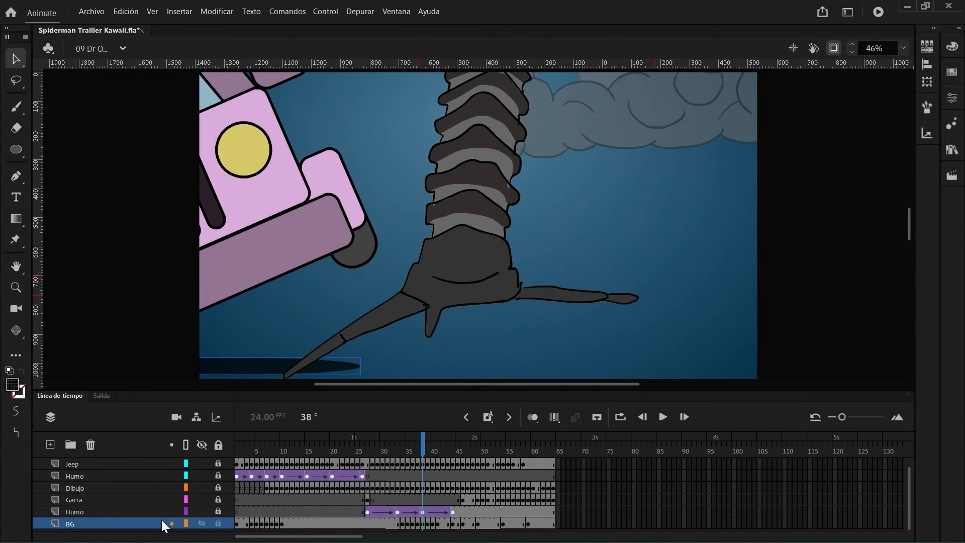
{"action": "left_click", "coordinate": [74, 512]}
{"action": "left_click", "coordinate": [50, 444]}
{"action": "left_click", "coordinate": [423, 512]}
{"action": "key", "text": "F7"}
{"action": "key", "text": "b"}
{"action": "key", "text": "."}
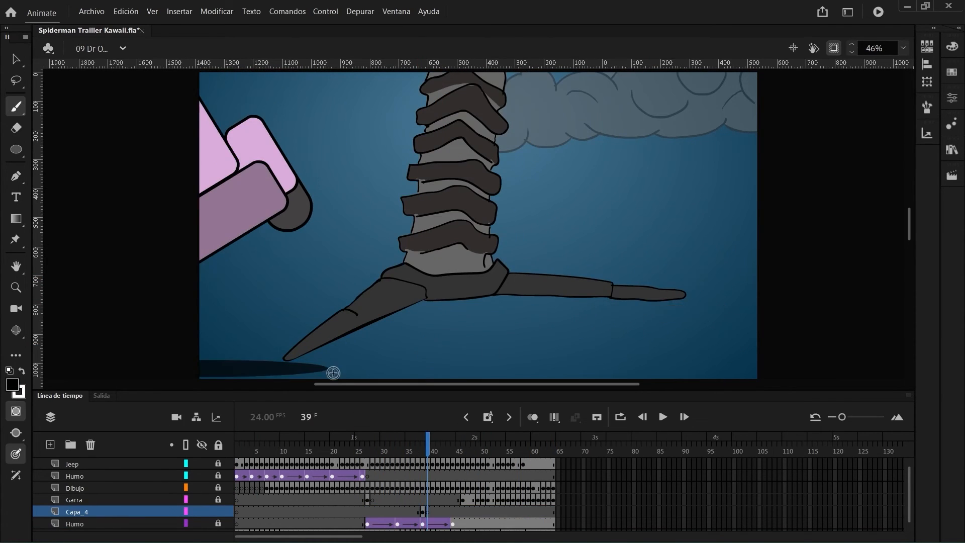
Keyframe the ground cracks at frame 39 and move the crack under the claw's far toe down at frame 40.
{"action": "left_click", "coordinate": [722, 346]}
{"action": "left_click", "coordinate": [427, 512]}
{"action": "key", "text": "F6"}
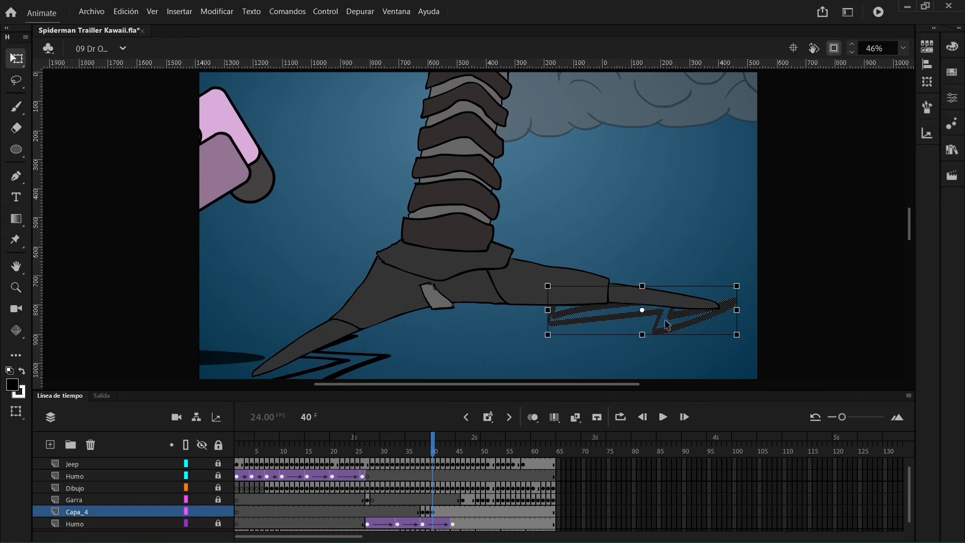
{"action": "left_click_drag", "start_coordinate": [659, 322], "coordinate": [665, 336]}
Keyframe the ground cracks at frame 43 and brush thin branching cracks around the claw's near toe.
{"action": "key", "text": "."}
{"action": "key", "text": "."}
{"action": "key", "text": "."}
{"action": "key", "text": "F6"}
{"action": "key", "text": "b"}
{"action": "left_click_drag", "start_coordinate": [389, 355], "coordinate": [445, 342]}
{"action": "key", "text": "F6"}
{"action": "key", "text": "l"}
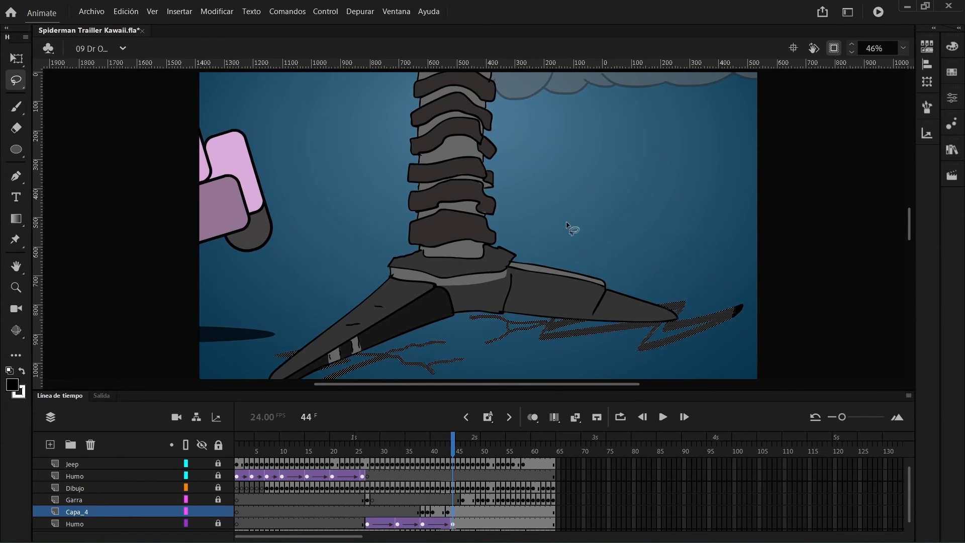
Keyframe the cracks on the frames up to 46 and brush further branching cracks around the claw's far toe.
{"action": "key", "text": "F6"}
{"action": "key", "text": "F6"}
{"action": "key", "text": "b"}
{"action": "left_click_drag", "start_coordinate": [713, 337], "coordinate": [757, 370]}
{"action": "left_click_drag", "start_coordinate": [576, 364], "coordinate": [551, 378]}
{"action": "left_click_drag", "start_coordinate": [650, 297], "coordinate": [652, 278]}
Fill the outlined ground cracks with black on the crack layer's keyframes from frame 38 to frame 46.
{"action": "left_click", "coordinate": [423, 511]}
{"action": "key", "text": "k"}
{"action": "left_click", "coordinate": [424, 342]}
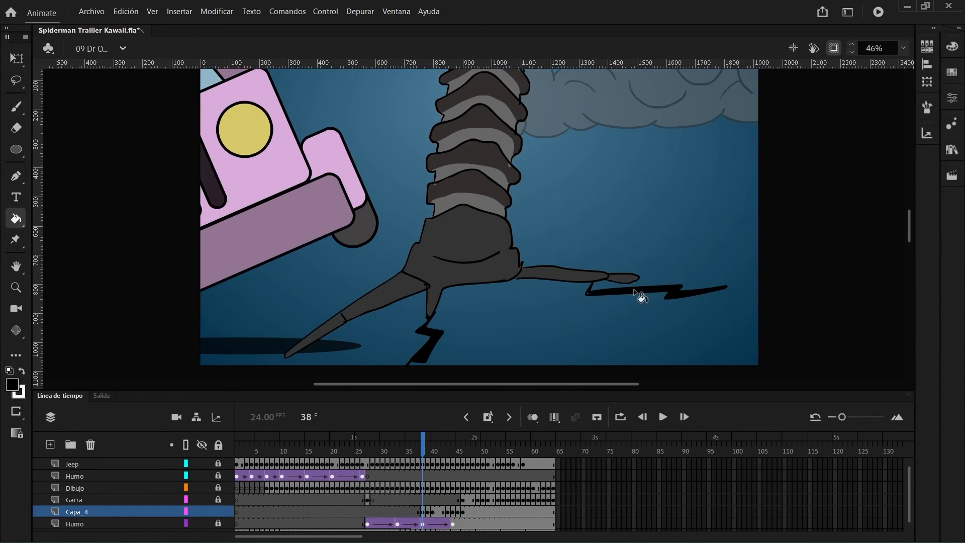
{"action": "key", "text": "."}
{"action": "left_click", "coordinate": [334, 347]}
{"action": "key", "text": "."}
{"action": "key", "text": "."}
{"action": "key", "text": "."}
{"action": "key", "text": "."}
{"action": "key", "text": "."}
{"action": "left_click", "coordinate": [630, 311]}
{"action": "key", "text": "."}
{"action": "key", "text": "."}
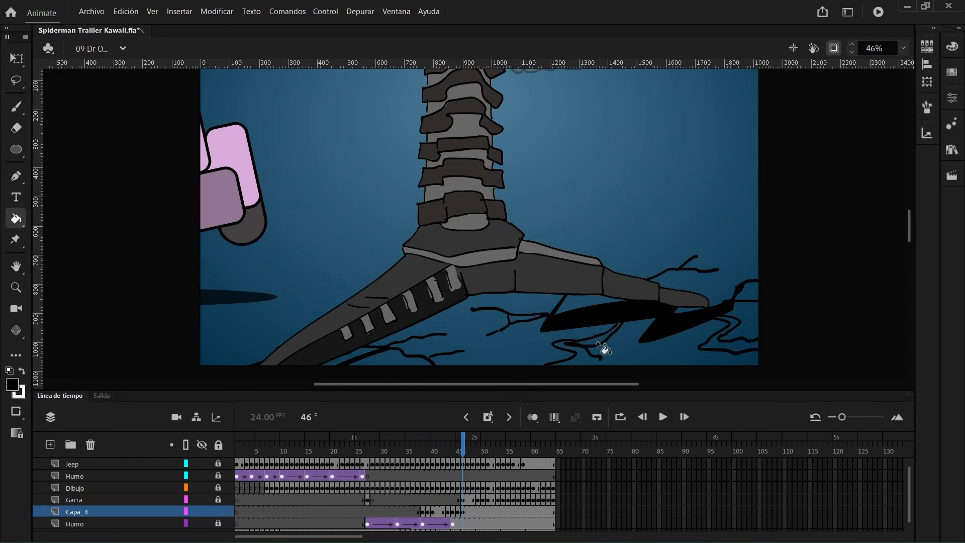
{"action": "left_click", "coordinate": [605, 347]}
Keyframe the filled cracks on successive frames after frame 46 and reposition them to follow the claw through frame 64.
{"action": "key", "text": "."}
{"action": "key", "text": "."}
{"action": "key", "text": "F6"}
{"action": "key", "text": "v"}
{"action": "key", "text": "."}
{"action": "key", "text": "F6"}
{"action": "key", "text": "."}
{"action": "key", "text": "F6"}
{"action": "key", "text": "."}
{"action": "key", "text": "F6"}
{"action": "key", "text": "."}
{"action": "mouse_move", "coordinate": [599, 330]}
{"action": "left_mouse_down"}
{"action": "mouse_move", "coordinate": [582, 327]}
{"action": "mouse_move", "coordinate": [586, 318]}
{"action": "left_mouse_up"}
{"action": "key", "text": "."}
{"action": "key", "text": "."}
{"action": "key", "text": "F6"}
{"action": "key", "text": "."}
{"action": "key", "text": "."}
{"action": "key", "text": "F6"}
{"action": "key", "text": "."}
{"action": "key", "text": "F6"}
{"action": "key", "text": "."}
{"action": "key", "text": "F6"}
{"action": "key", "text": "."}
{"action": "key", "text": "F6"}
{"action": "key", "text": "."}
{"action": "key", "text": "."}
{"action": "key", "text": "."}
{"action": "key", "text": "."}
{"action": "key", "text": "."}
{"action": "key", "text": "."}
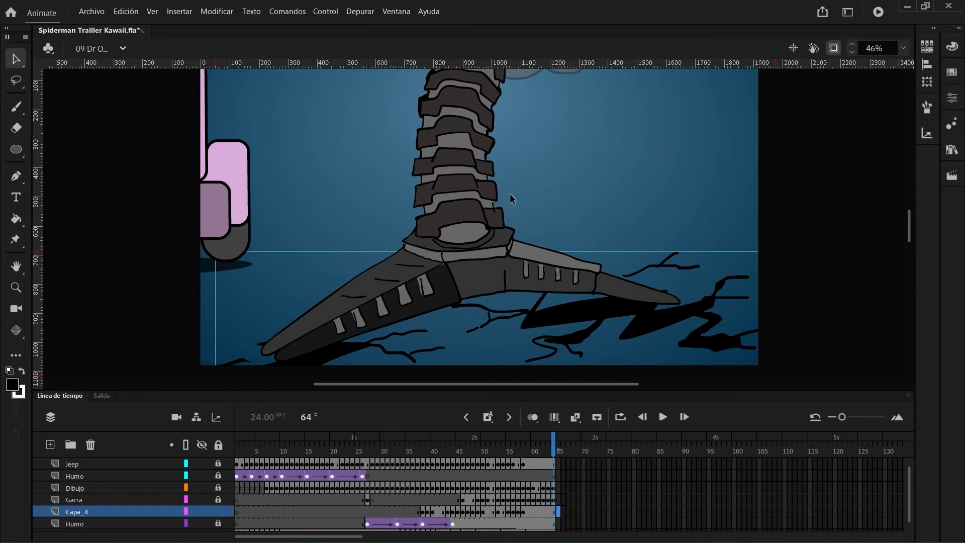
Play the Dr Octopus scene from its first frame to review the cracks.
{"action": "scroll", "coordinate": [532, 189], "scroll_direction": "down", "scroll_amount": 2}
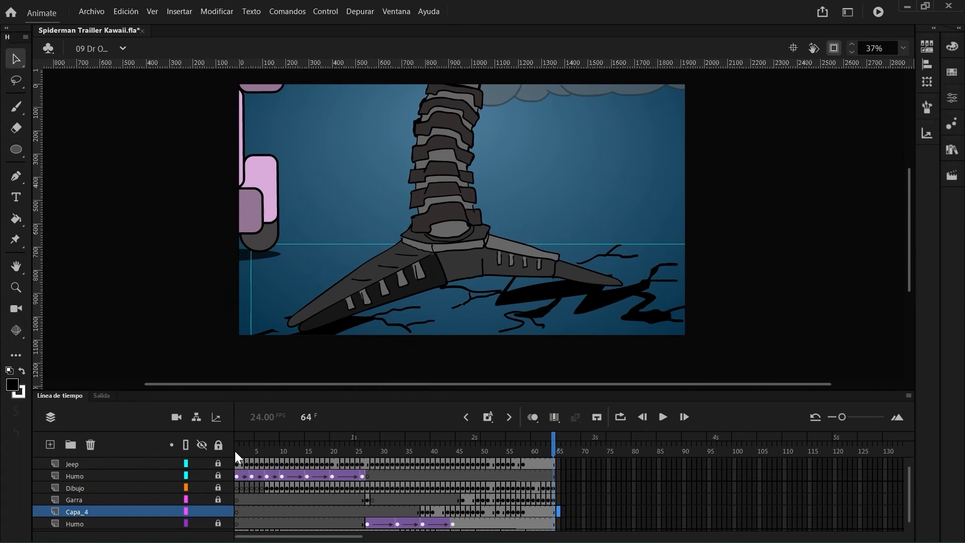
{"action": "left_click", "coordinate": [236, 451]}
{"action": "key", "text": "Return"}
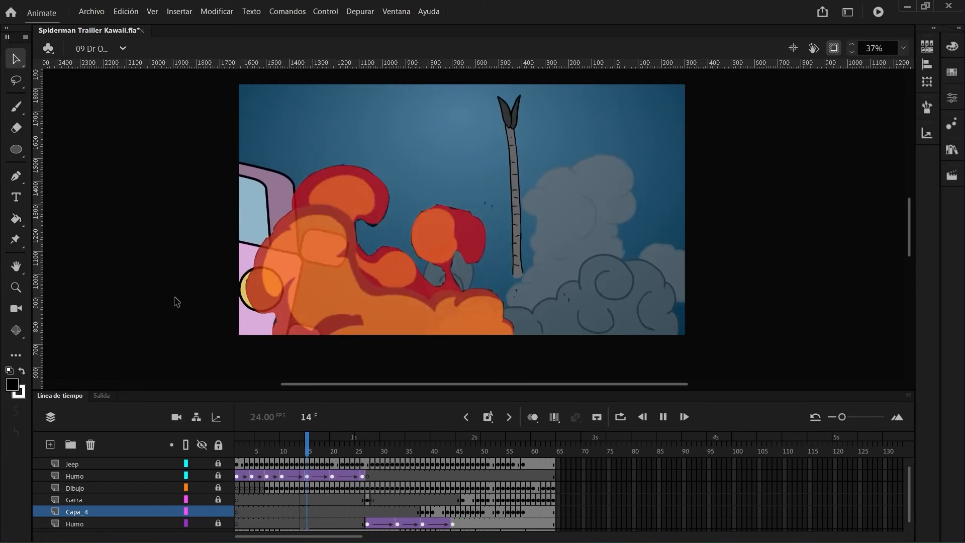
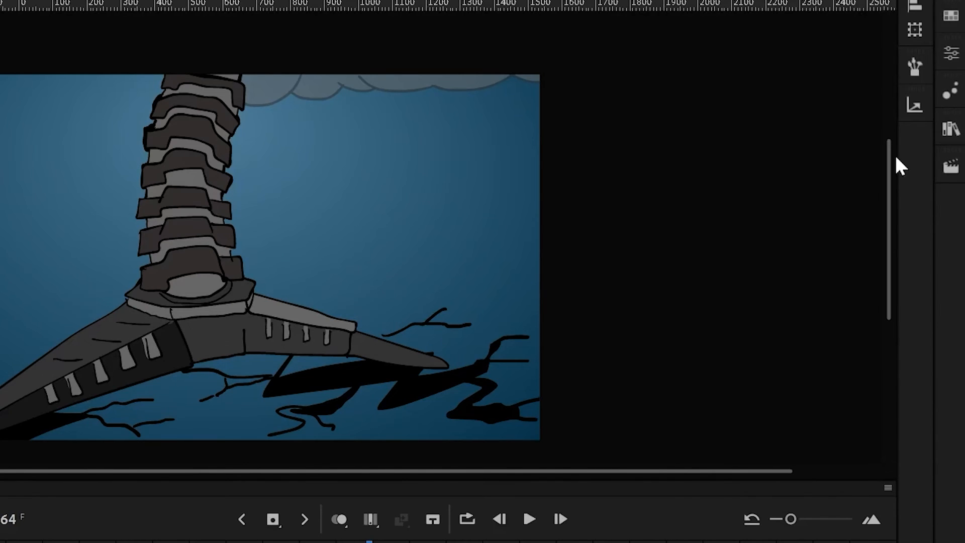
Open the new scene after 09 Dr Octopus and rename it 10 Dr Octopus II.
{"action": "left_click", "coordinate": [951, 167]}
{"action": "double_click", "coordinate": [792, 404]}
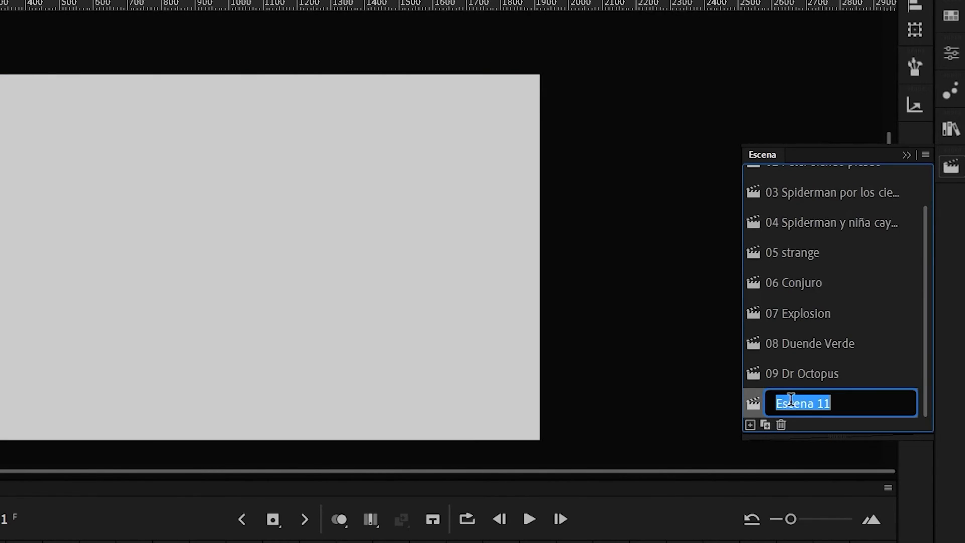
{"action": "type", "text": "10"}
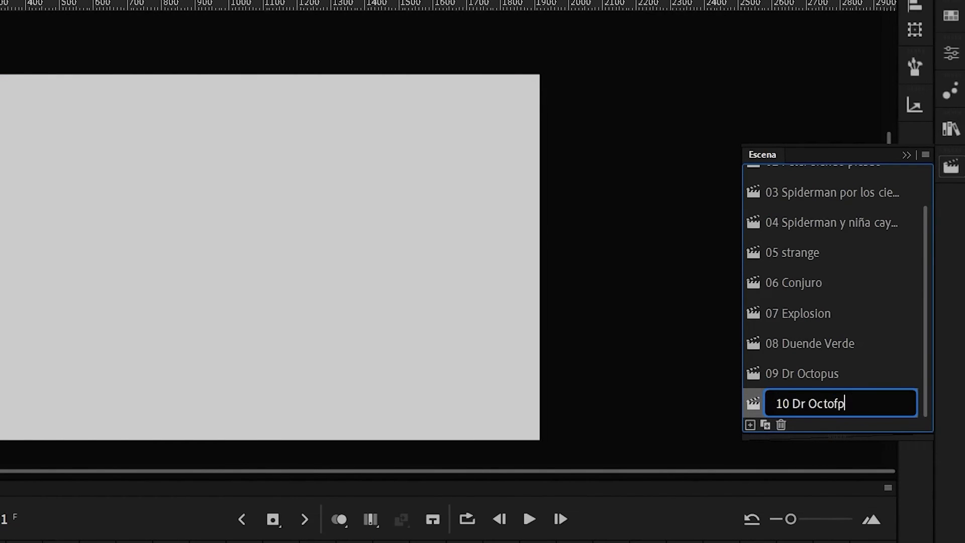
{"action": "type", "text": " Dr Octopus II"}
{"action": "key", "text": "Return"}
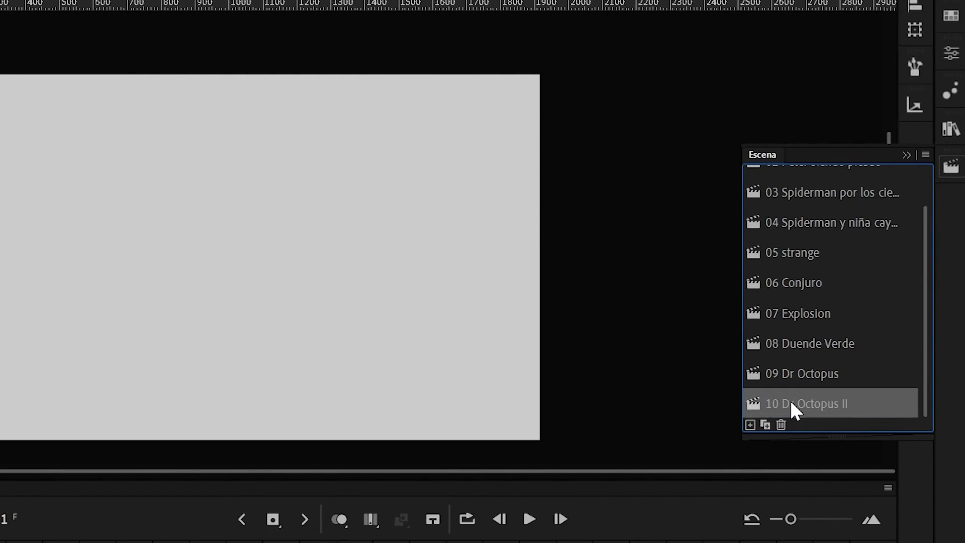
Place the bosquejo Octopus symbol from the library at the centre of the stage and rename its layer REF.
{"action": "left_click", "coordinate": [632, 296]}
{"action": "key", "text": "ctrl+l"}
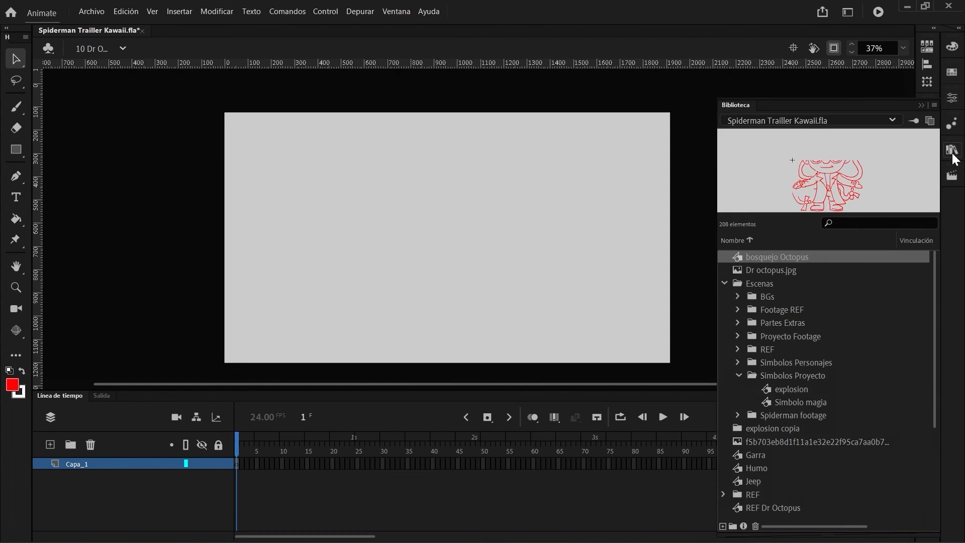
{"action": "left_click_drag", "start_coordinate": [840, 172], "coordinate": [459, 226]}
{"action": "key", "text": "ctrl+l"}
{"action": "double_click", "coordinate": [83, 465]}
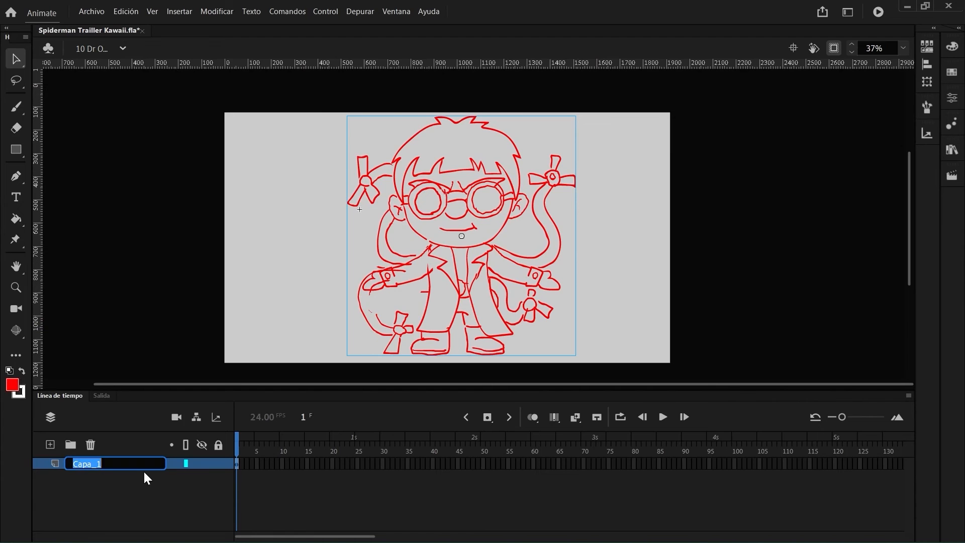
{"action": "type", "text": "REF"}
Make the REF layer semi-transparent, turn it into a guide layer and lock it.
{"action": "left_click", "coordinate": [203, 463]}
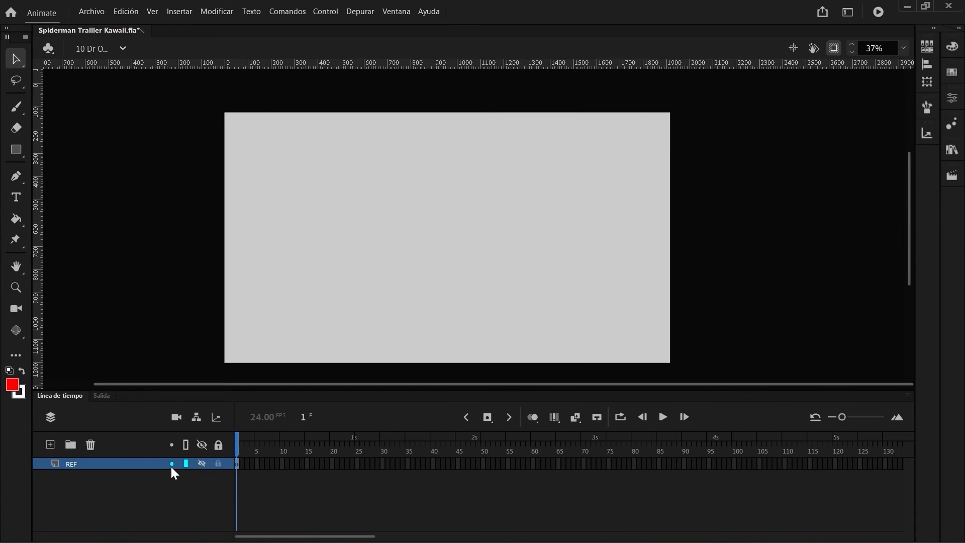
{"action": "left_click", "coordinate": [202, 463]}
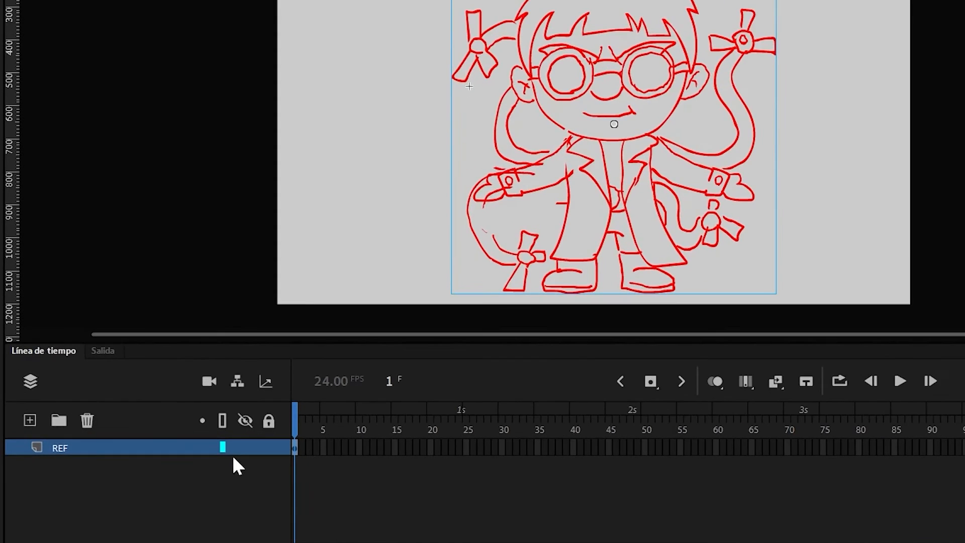
{"action": "left_click", "coordinate": [245, 447]}
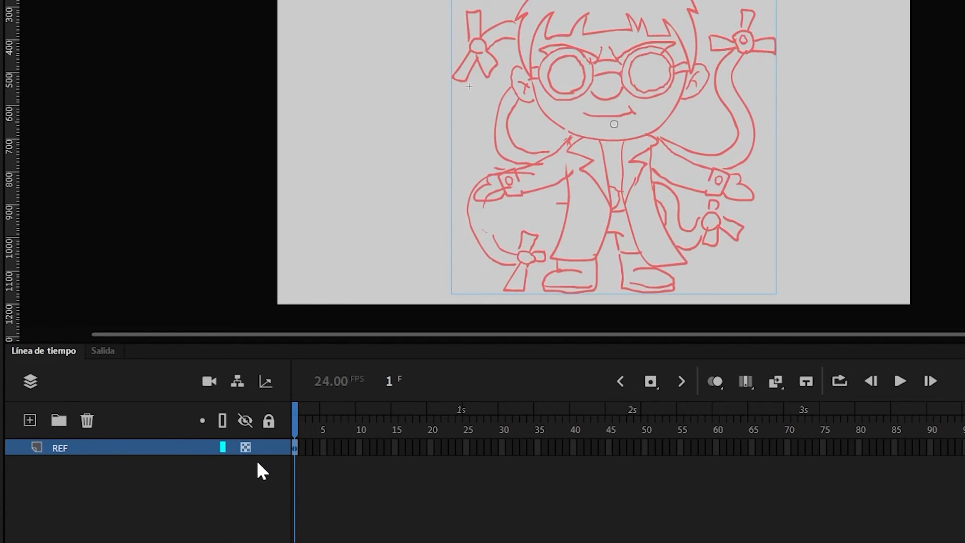
{"action": "right_click", "coordinate": [240, 443]}
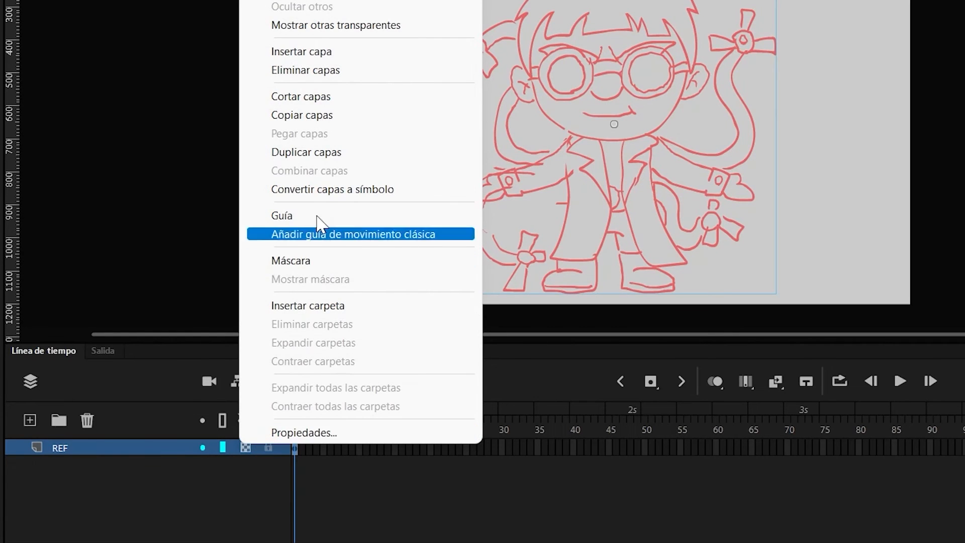
{"action": "left_click", "coordinate": [319, 214]}
{"action": "left_click", "coordinate": [268, 447]}
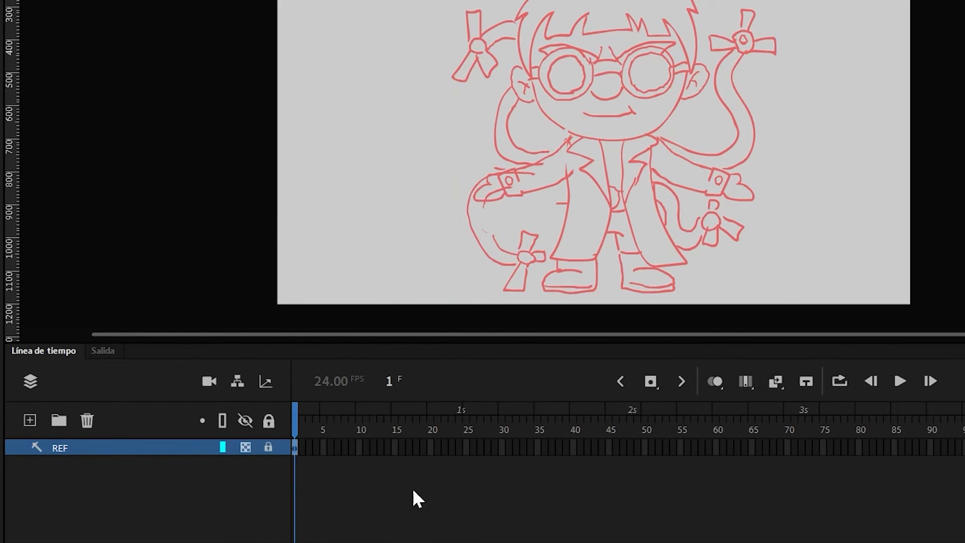
Add a layer named Cabeza above REF for tracing the sketch's head.
{"action": "left_click", "coordinate": [30, 420]}
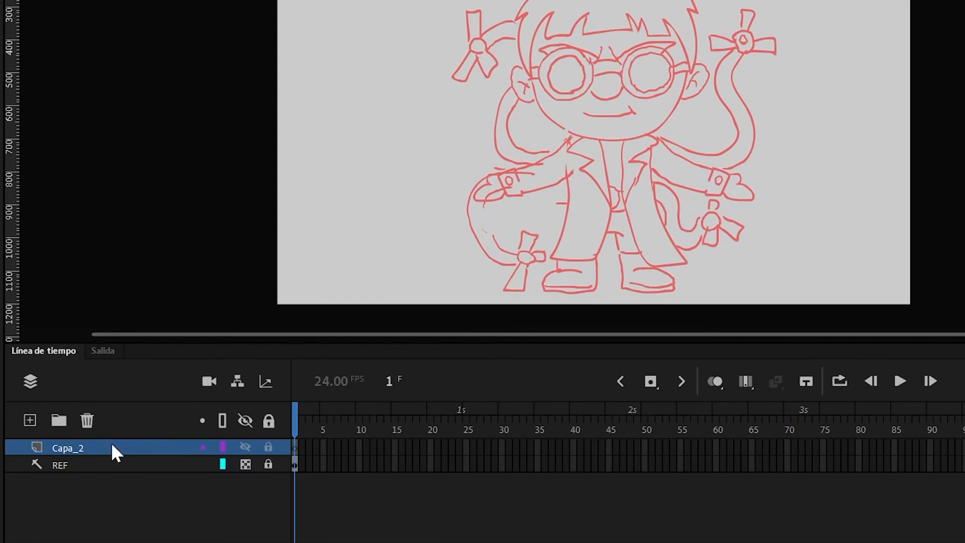
{"action": "double_click", "coordinate": [81, 446]}
{"action": "type", "text": "Cabeza"}
{"action": "key", "text": "Return"}
{"action": "scroll", "coordinate": [684, 115], "scroll_direction": "up", "scroll_amount": 3}
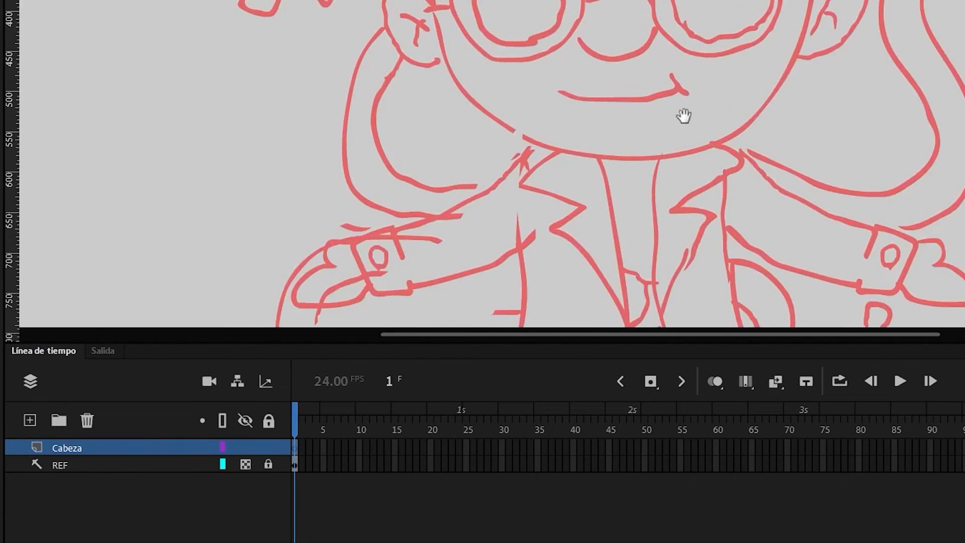
{"action": "left_click_drag", "start_coordinate": [683, 116], "coordinate": [663, 255]}
{"action": "left_click", "coordinate": [31, 381]}
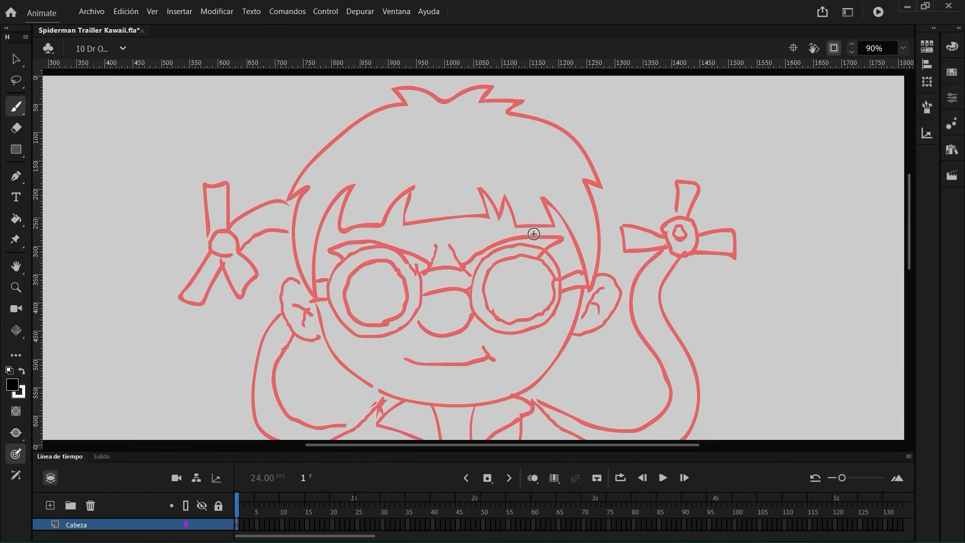
Trace the hair, fringe, face outline and ears in black with the Brush on the Cabeza layer.
{"action": "left_click_drag", "start_coordinate": [356, 184], "coordinate": [377, 223]}
{"action": "left_click_drag", "start_coordinate": [377, 223], "coordinate": [413, 184]}
{"action": "left_click_drag", "start_coordinate": [409, 186], "coordinate": [471, 173]}
{"action": "mouse_move", "coordinate": [480, 187]}
{"action": "left_mouse_down"}
{"action": "mouse_move", "coordinate": [534, 182]}
{"action": "mouse_move", "coordinate": [589, 289]}
{"action": "left_mouse_up"}
{"action": "left_click_drag", "start_coordinate": [589, 289], "coordinate": [402, 90]}
{"action": "left_click_drag", "start_coordinate": [404, 105], "coordinate": [316, 297]}
{"action": "left_click_drag", "start_coordinate": [439, 144], "coordinate": [435, 99]}
{"action": "mouse_move", "coordinate": [312, 251]}
{"action": "left_mouse_down"}
{"action": "mouse_move", "coordinate": [582, 241]}
{"action": "mouse_move", "coordinate": [318, 290]}
{"action": "left_mouse_up"}
{"action": "mouse_move", "coordinate": [594, 231]}
{"action": "left_mouse_down"}
{"action": "mouse_move", "coordinate": [573, 285]}
{"action": "mouse_move", "coordinate": [579, 269]}
{"action": "left_mouse_up"}
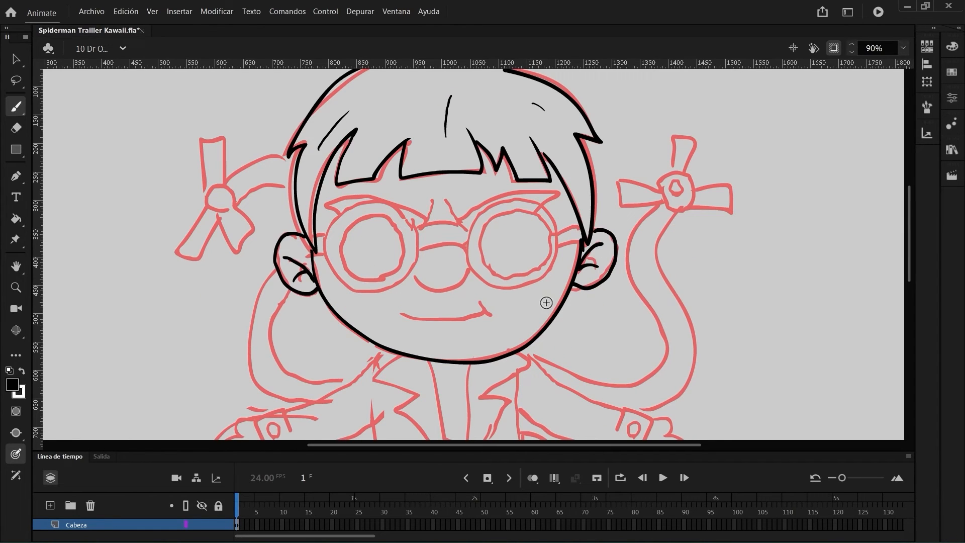
Draw the nose and the glasses, using unfilled black ovals for the lenses and brushing the bridge between them.
{"action": "left_click_drag", "start_coordinate": [415, 275], "coordinate": [464, 264]}
{"action": "key", "text": "ctrl+z"}
{"action": "key", "text": "o"}
{"action": "left_click", "coordinate": [952, 98]}
{"action": "left_click", "coordinate": [665, 198]}
{"action": "left_click_drag", "start_coordinate": [553, 251], "coordinate": [493, 254]}
{"action": "left_click_drag", "start_coordinate": [408, 209], "coordinate": [491, 293]}
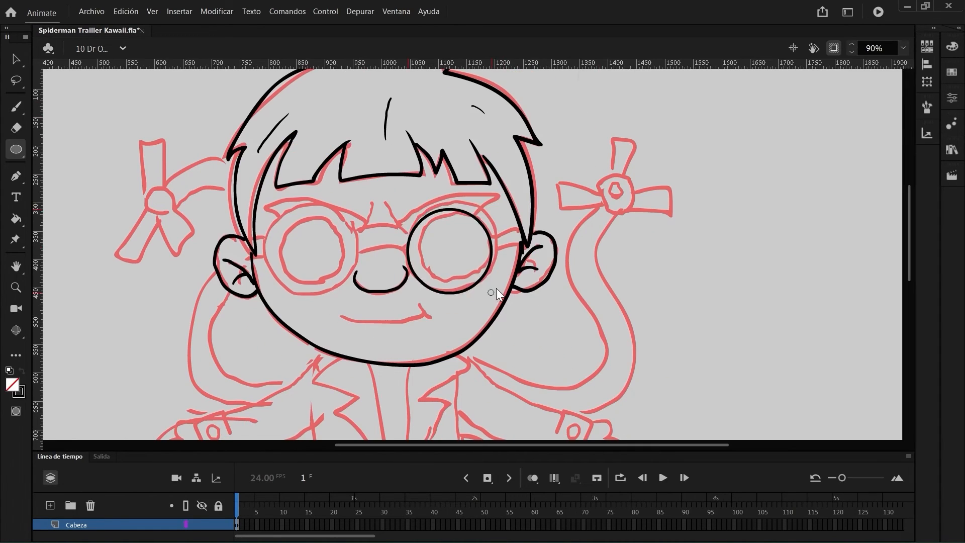
{"action": "key", "text": "q"}
{"action": "mouse_move", "coordinate": [491, 209]}
{"action": "left_mouse_down"}
{"action": "mouse_move", "coordinate": [499, 201]}
{"action": "mouse_move", "coordinate": [320, 210]}
{"action": "mouse_move", "coordinate": [410, 228]}
{"action": "left_mouse_up"}
{"action": "key", "text": "b"}
{"action": "left_click_drag", "start_coordinate": [358, 252], "coordinate": [406, 247]}
Cut the glasses out of the Cabeza layer and paste them in place on a new layer named Lentes.
{"action": "key", "text": "l"}
{"action": "mouse_move", "coordinate": [399, 204]}
{"action": "left_mouse_down"}
{"action": "mouse_move", "coordinate": [261, 235]}
{"action": "mouse_move", "coordinate": [399, 203]}
{"action": "left_mouse_up"}
{"action": "key", "text": "ctrl+x"}
{"action": "left_click", "coordinate": [50, 505]}
{"action": "double_click", "coordinate": [76, 525]}
{"action": "type", "text": "Lentes"}
{"action": "key", "text": "Return"}
{"action": "key", "text": "ctrl+shift+v"}
Brush the angry eyebrows and the frown lines between them on the Cejas layer.
{"action": "key", "text": "b"}
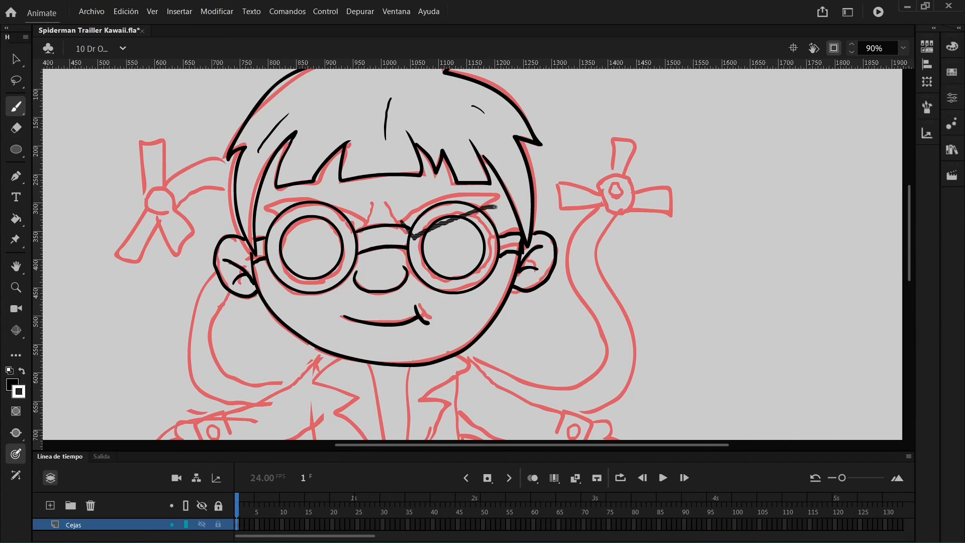
{"action": "left_click_drag", "start_coordinate": [495, 206], "coordinate": [402, 221]}
{"action": "mouse_move", "coordinate": [455, 214]}
{"action": "left_mouse_down"}
{"action": "mouse_move", "coordinate": [324, 213]}
{"action": "mouse_move", "coordinate": [367, 224]}
{"action": "left_mouse_up"}
{"action": "left_click_drag", "start_coordinate": [388, 204], "coordinate": [401, 222]}
Trace the coat's two front panels and pointed lapels over the sketch's body.
{"action": "left_click_drag", "start_coordinate": [492, 342], "coordinate": [485, 177]}
{"action": "double_click", "coordinate": [64, 399]}
{"action": "left_click_drag", "start_coordinate": [364, 199], "coordinate": [286, 399]}
{"action": "left_click_drag", "start_coordinate": [307, 235], "coordinate": [286, 399]}
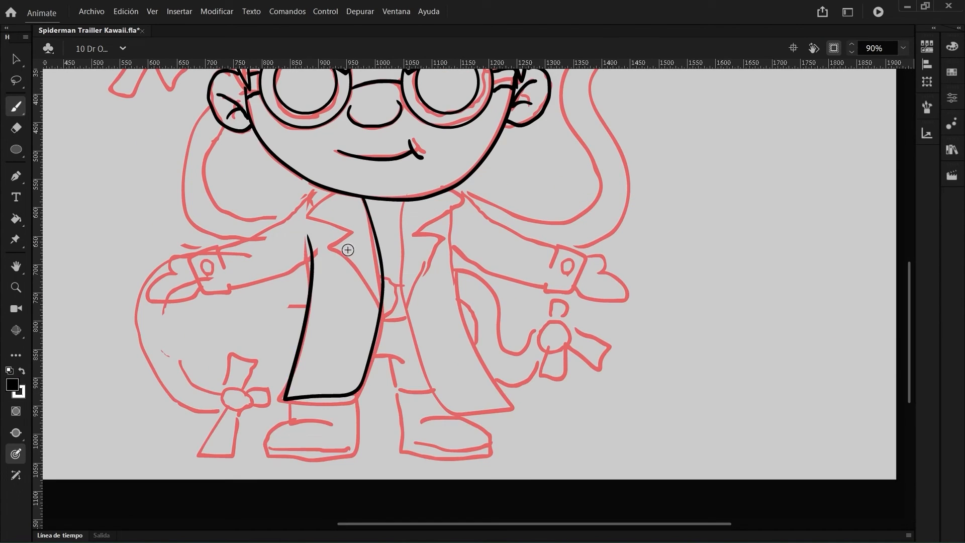
{"action": "left_click_drag", "start_coordinate": [340, 190], "coordinate": [380, 304]}
{"action": "mouse_move", "coordinate": [406, 201]}
{"action": "left_mouse_down"}
{"action": "mouse_move", "coordinate": [504, 402]}
{"action": "mouse_move", "coordinate": [450, 213]}
{"action": "left_mouse_up"}
{"action": "left_click_drag", "start_coordinate": [415, 172], "coordinate": [409, 313]}
Brush the shirt collar, the slanted coat pockets and the trousers below the coat.
{"action": "left_click_drag", "start_coordinate": [357, 183], "coordinate": [413, 176]}
{"action": "left_click_drag", "start_coordinate": [432, 311], "coordinate": [461, 337]}
{"action": "left_click_drag", "start_coordinate": [311, 336], "coordinate": [335, 318]}
{"action": "mouse_move", "coordinate": [501, 272]}
{"action": "left_mouse_down"}
{"action": "mouse_move", "coordinate": [503, 215]}
{"action": "mouse_move", "coordinate": [502, 227]}
{"action": "left_mouse_up"}
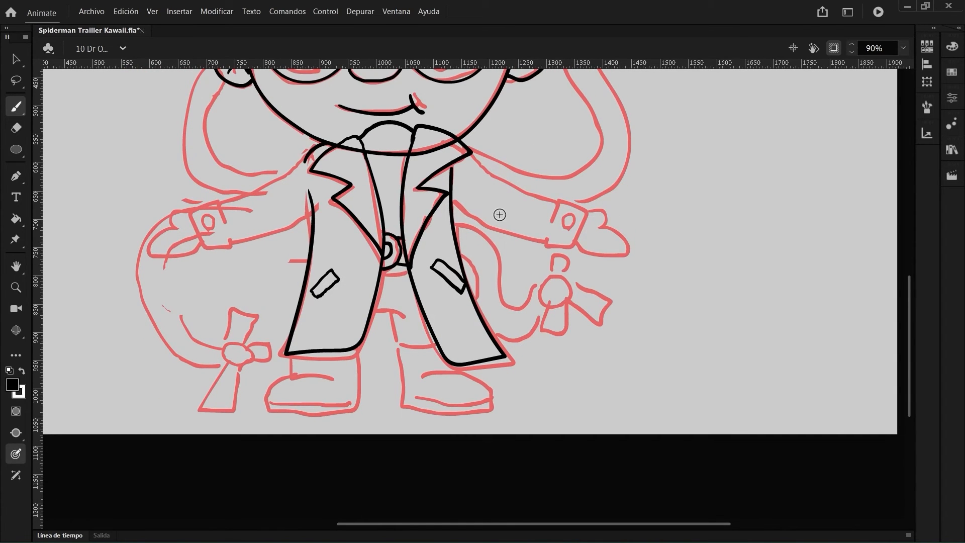
{"action": "left_click_drag", "start_coordinate": [376, 310], "coordinate": [406, 307]}
{"action": "left_click_drag", "start_coordinate": [391, 312], "coordinate": [436, 346]}
{"action": "left_click_drag", "start_coordinate": [294, 355], "coordinate": [360, 345]}
Add a layer named Pie above Cuerpo and trace the foot under the coat.
{"action": "left_click", "coordinate": [59, 535]}
{"action": "left_click", "coordinate": [50, 445]}
{"action": "double_click", "coordinate": [73, 512]}
{"action": "type", "text": "Pie"}
{"action": "left_click_drag", "start_coordinate": [326, 281], "coordinate": [330, 371]}
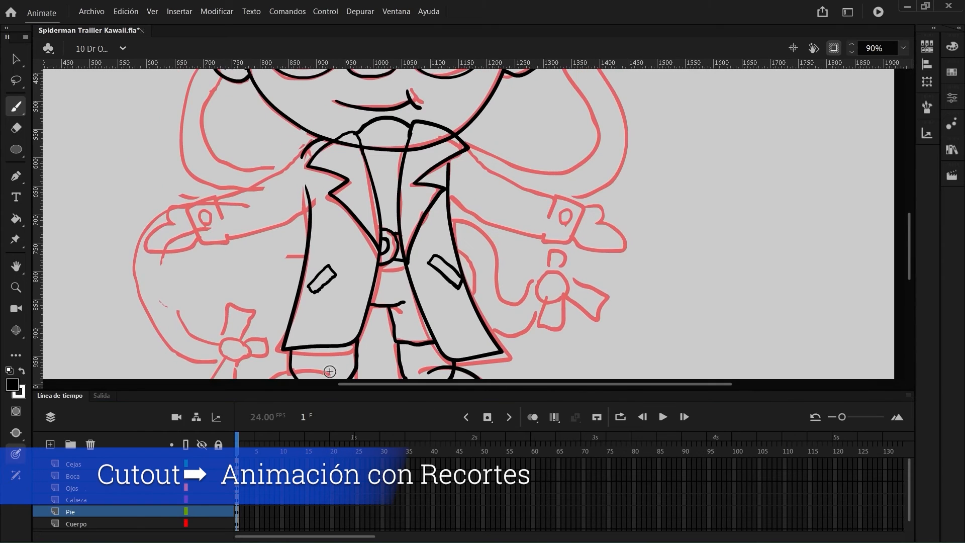
Add a layer named Brazo below Cuerpo and trace the sleeve, cuff and hand on the sketch's right side.
{"action": "left_click", "coordinate": [60, 531]}
{"action": "left_click", "coordinate": [50, 445]}
{"action": "double_click", "coordinate": [74, 523]}
{"action": "type", "text": "Brazo"}
{"action": "left_click_drag", "start_coordinate": [466, 150], "coordinate": [553, 199]}
{"action": "left_click_drag", "start_coordinate": [451, 197], "coordinate": [544, 237]}
{"action": "left_click_drag", "start_coordinate": [623, 228], "coordinate": [572, 245]}
{"action": "scroll", "coordinate": [517, 291], "scroll_direction": "down", "scroll_amount": 6}
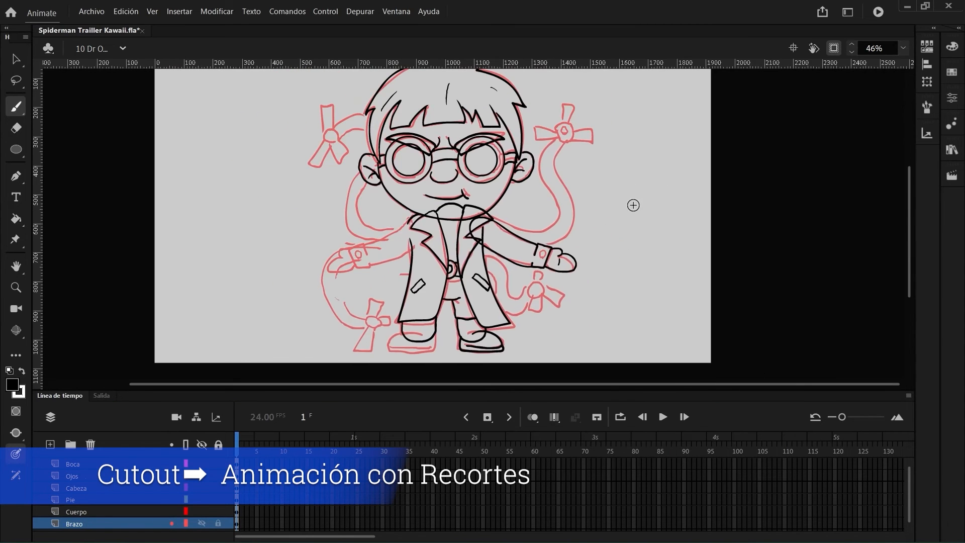
Add a layer named Tentaculo below Brazo.
{"action": "left_click", "coordinate": [80, 530]}
{"action": "left_click", "coordinate": [50, 444]}
{"action": "double_click", "coordinate": [80, 524]}
{"action": "type", "text": "Tentaculo"}
{"action": "key", "text": "Return"}
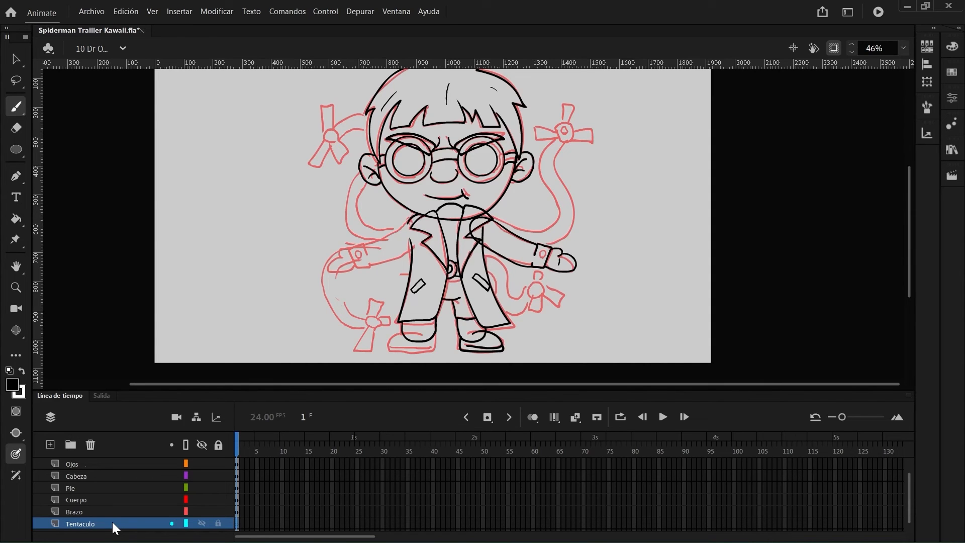
Draw oval outlines for the upper tentacle's claw hub on the Tentaculo layer and brush the claw arms around it.
{"action": "scroll", "coordinate": [564, 129], "scroll_direction": "up", "scroll_amount": 5}
{"action": "key", "text": "o"}
{"action": "left_click", "coordinate": [952, 97]}
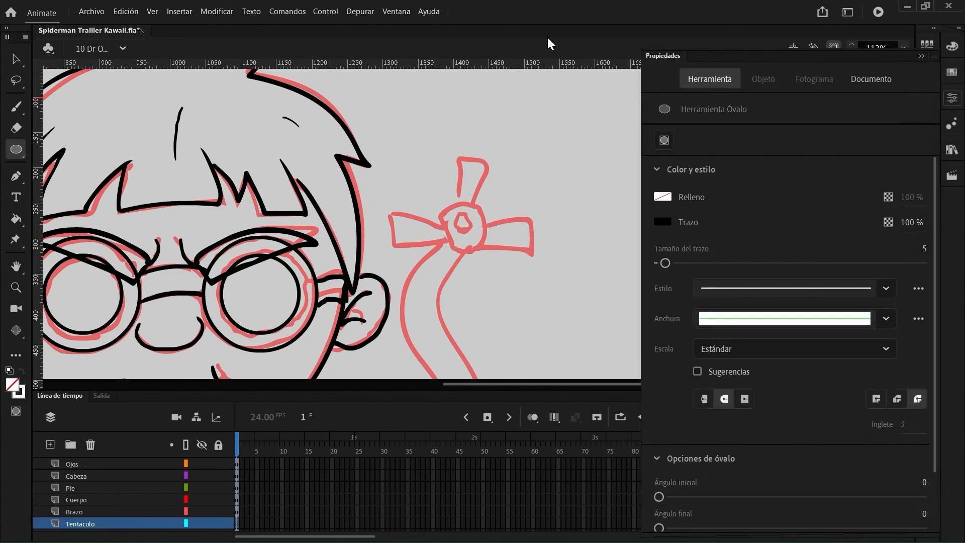
{"action": "left_click_drag", "start_coordinate": [440, 196], "coordinate": [498, 254]}
{"action": "key", "text": "b"}
{"action": "left_click_drag", "start_coordinate": [460, 197], "coordinate": [515, 133]}
{"action": "left_click_drag", "start_coordinate": [456, 254], "coordinate": [462, 297]}
{"action": "mouse_move", "coordinate": [439, 233]}
{"action": "left_mouse_down"}
{"action": "mouse_move", "coordinate": [442, 208]}
{"action": "mouse_move", "coordinate": [406, 215]}
{"action": "left_mouse_up"}
{"action": "left_click_drag", "start_coordinate": [521, 230], "coordinate": [563, 111]}
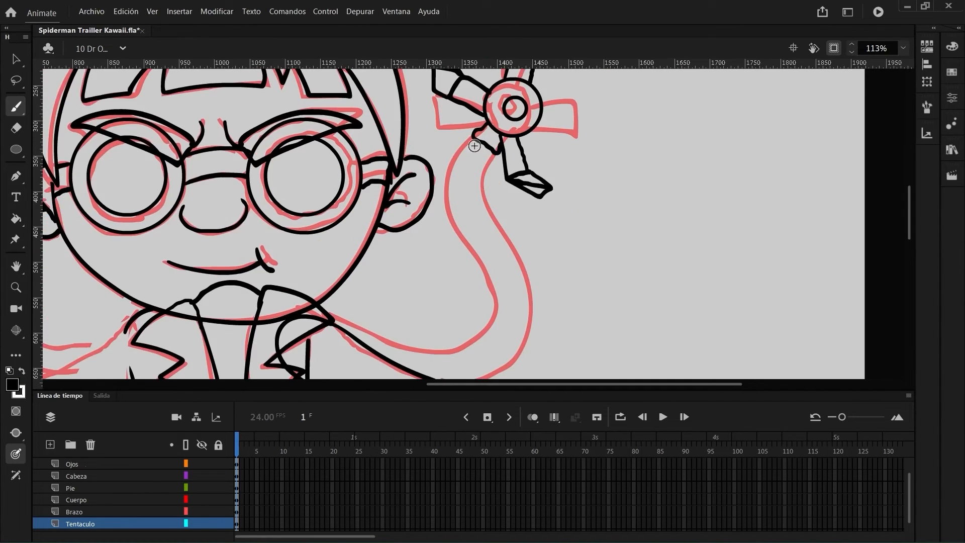
Brush the tentacle's ringed segments along the curved sketch from the claw hub down to the shoulder.
{"action": "left_click_drag", "start_coordinate": [474, 144], "coordinate": [495, 176]}
{"action": "mouse_move", "coordinate": [500, 183]}
{"action": "left_mouse_down"}
{"action": "mouse_move", "coordinate": [460, 111]}
{"action": "mouse_move", "coordinate": [513, 88]}
{"action": "left_mouse_up"}
{"action": "left_click_drag", "start_coordinate": [528, 176], "coordinate": [520, 115]}
{"action": "left_click_drag", "start_coordinate": [533, 88], "coordinate": [505, 129]}
{"action": "left_click_drag", "start_coordinate": [503, 191], "coordinate": [567, 130]}
{"action": "mouse_move", "coordinate": [525, 133]}
{"action": "left_mouse_down"}
{"action": "mouse_move", "coordinate": [544, 153]}
{"action": "mouse_move", "coordinate": [589, 163]}
{"action": "left_mouse_up"}
{"action": "left_click_drag", "start_coordinate": [527, 181], "coordinate": [432, 120]}
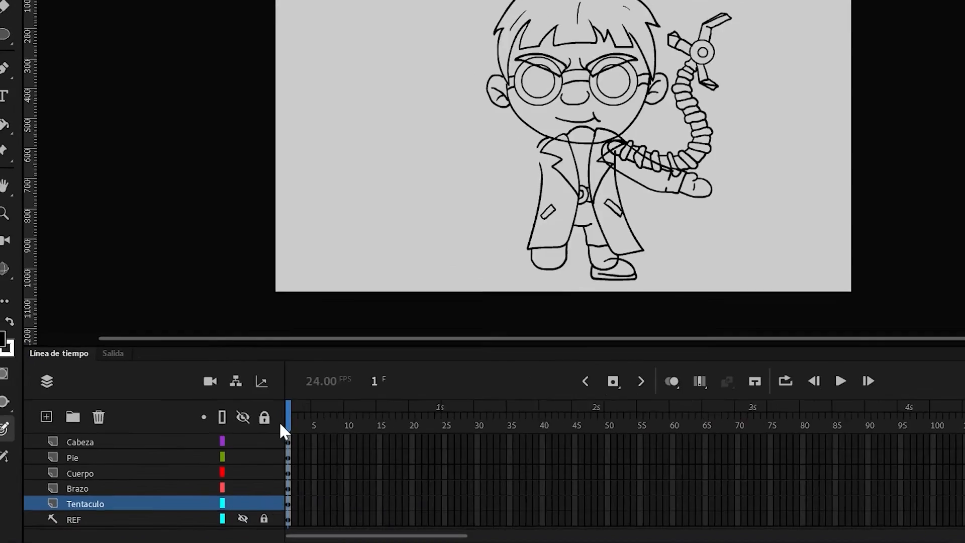
Hide every layer except Cejas and paint-bucket fill the eyebrow shapes.
{"action": "scroll", "coordinate": [216, 487], "scroll_direction": "up", "scroll_amount": 2}
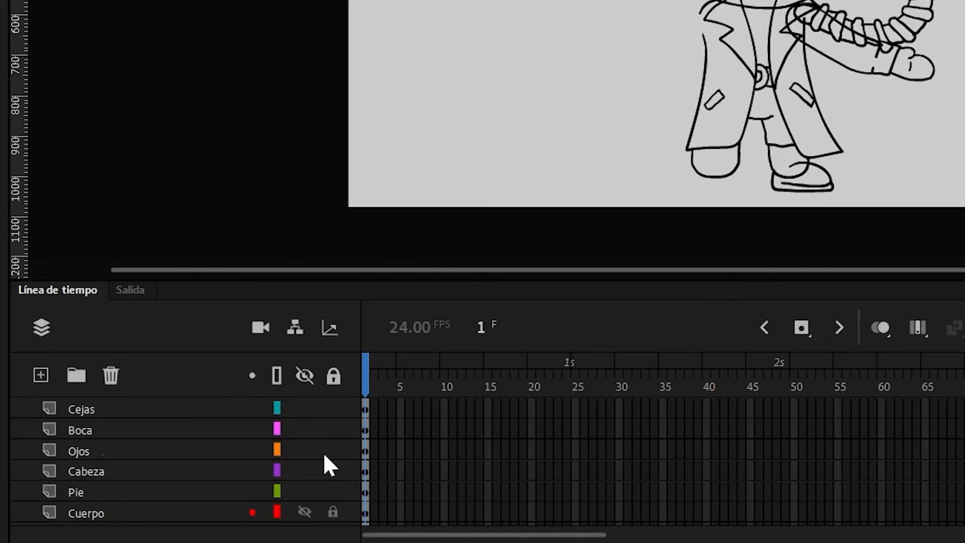
{"action": "key", "text": "alt"}
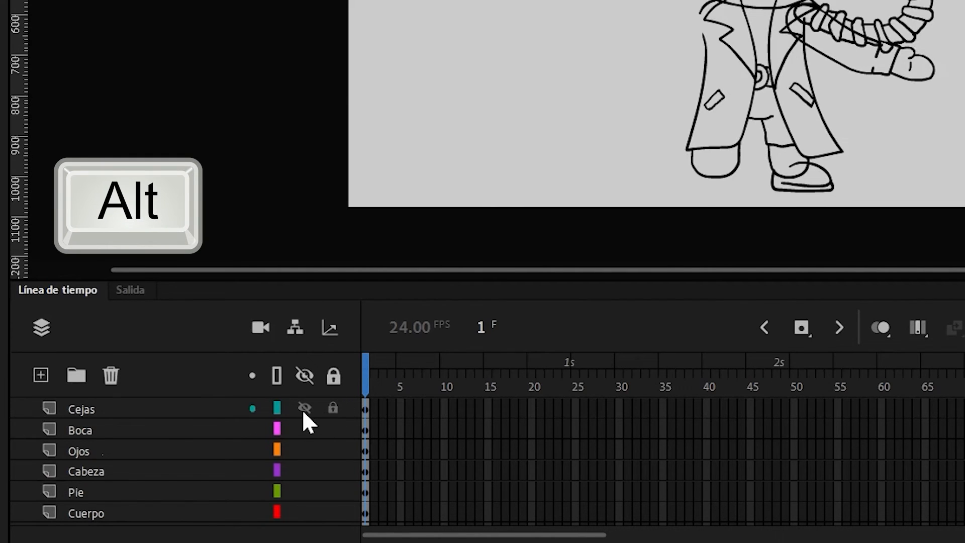
{"action": "left_click", "coordinate": [304, 407], "text": "alt"}
{"action": "scroll", "coordinate": [743, 200], "scroll_direction": "up", "scroll_amount": 3}
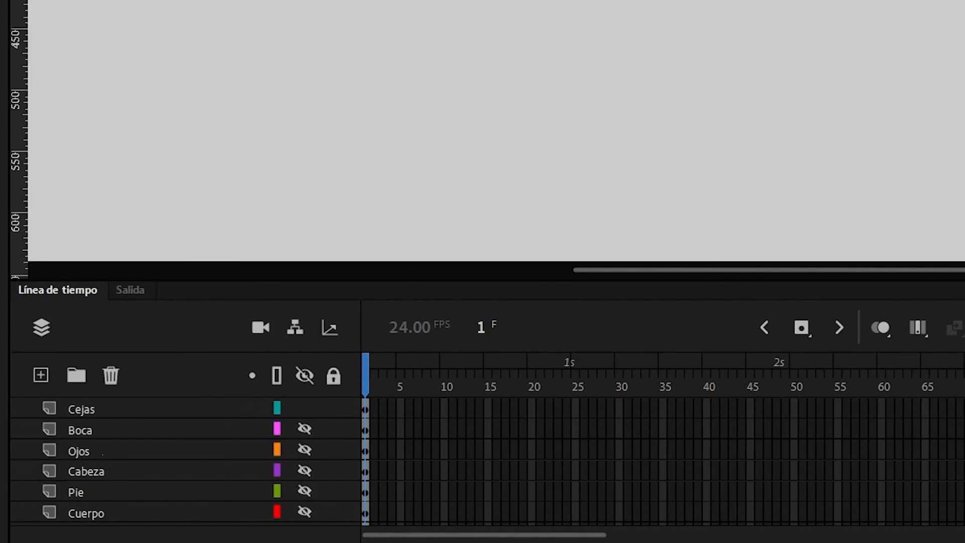
{"action": "mouse_move", "coordinate": [420, 224]}
{"action": "left_mouse_down"}
{"action": "mouse_move", "coordinate": [430, 252]}
{"action": "mouse_move", "coordinate": [496, 319]}
{"action": "left_mouse_up"}
{"action": "key", "text": "k"}
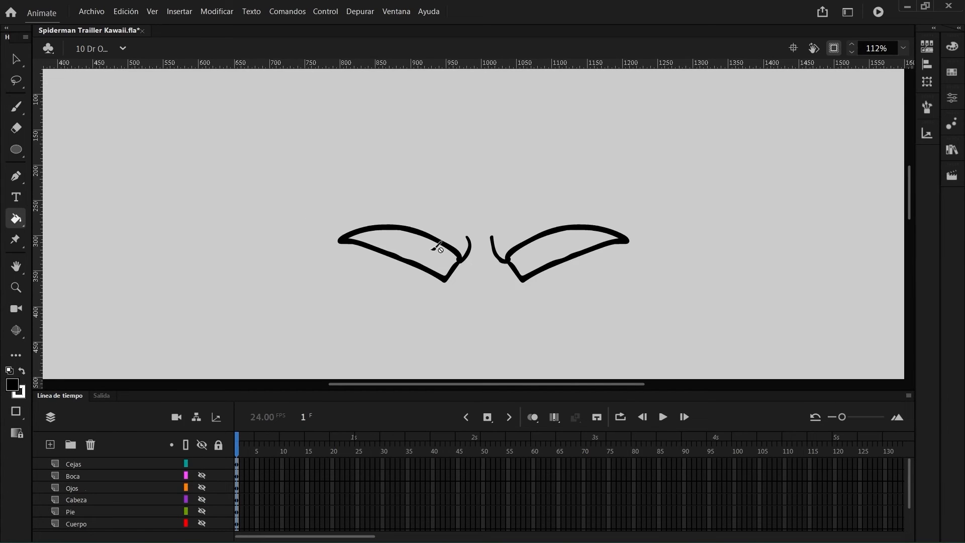
{"action": "left_click", "coordinate": [125, 463]}
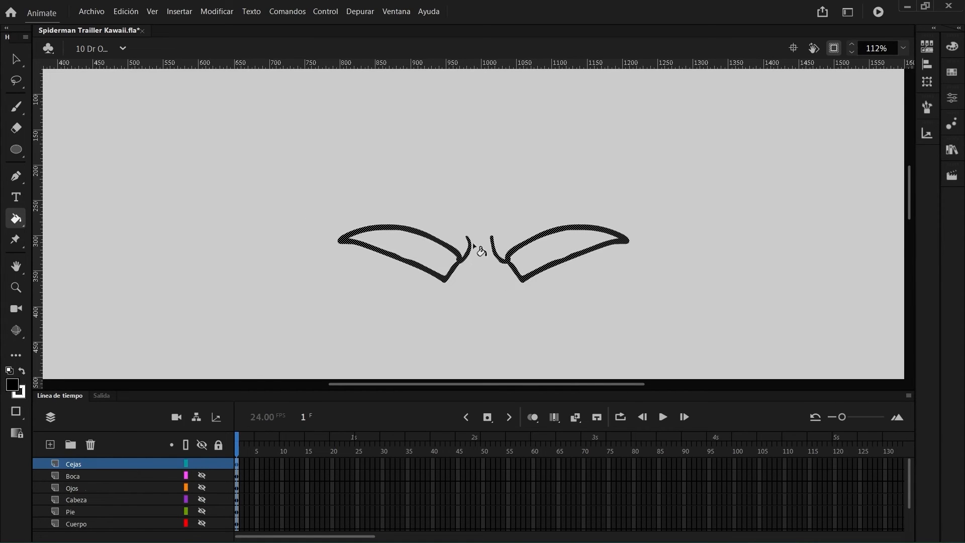
{"action": "left_click", "coordinate": [416, 256]}
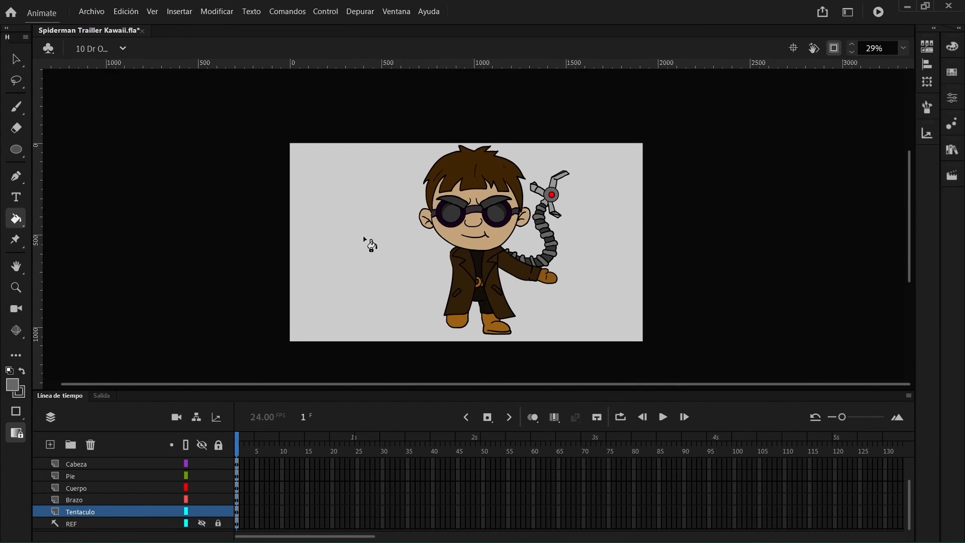
Move the Cejas layer below Ojos so the eyebrows sit behind the goggles.
{"action": "scroll", "coordinate": [104, 482], "scroll_direction": "up", "scroll_amount": 1}
{"action": "left_click_drag", "start_coordinate": [104, 464], "coordinate": [105, 482]}
{"action": "key", "text": "v"}
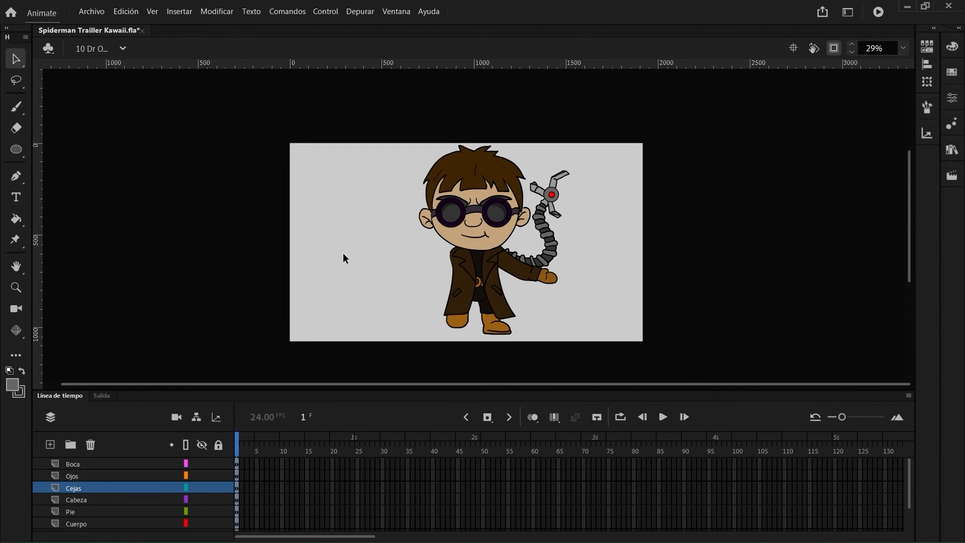
Convert the Boca layer's drawing into a graphic symbol named Boca Octopus.
{"action": "left_click", "coordinate": [237, 464]}
{"action": "key", "text": "F8"}
{"action": "type", "text": "Boca Octopus"}
{"action": "double_click", "coordinate": [395, 91]}
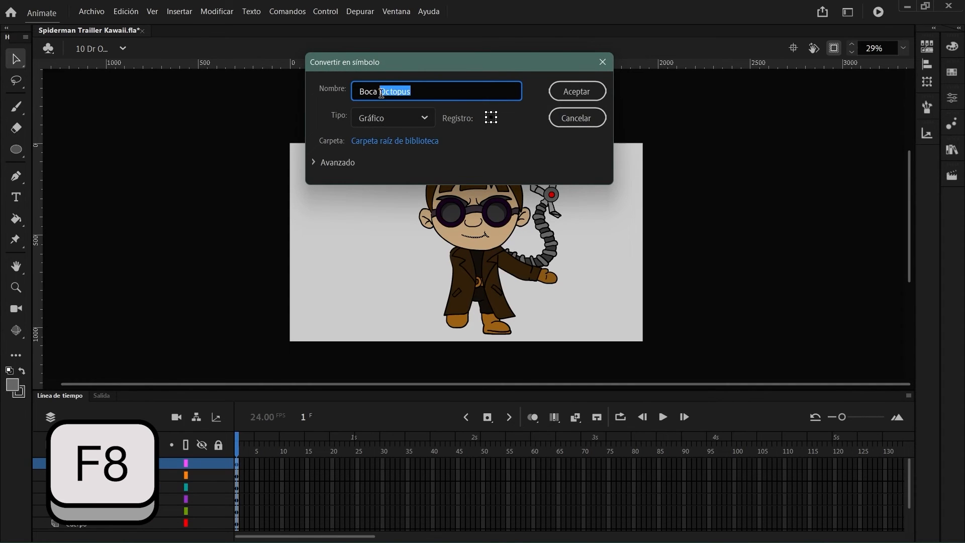
{"action": "key", "text": "Return"}
Convert the drawings on the Ojos, Cejas, Cabeza, Pie, Cuerpo, Brazo and Tentaculo layers into separate graphic symbols.
{"action": "left_click", "coordinate": [236, 476]}
{"action": "left_click", "coordinate": [236, 488]}
{"action": "left_click", "coordinate": [236, 500]}
{"action": "key", "text": "F8"}
{"action": "type", "text": "Cab"}
{"action": "left_click", "coordinate": [237, 512]}
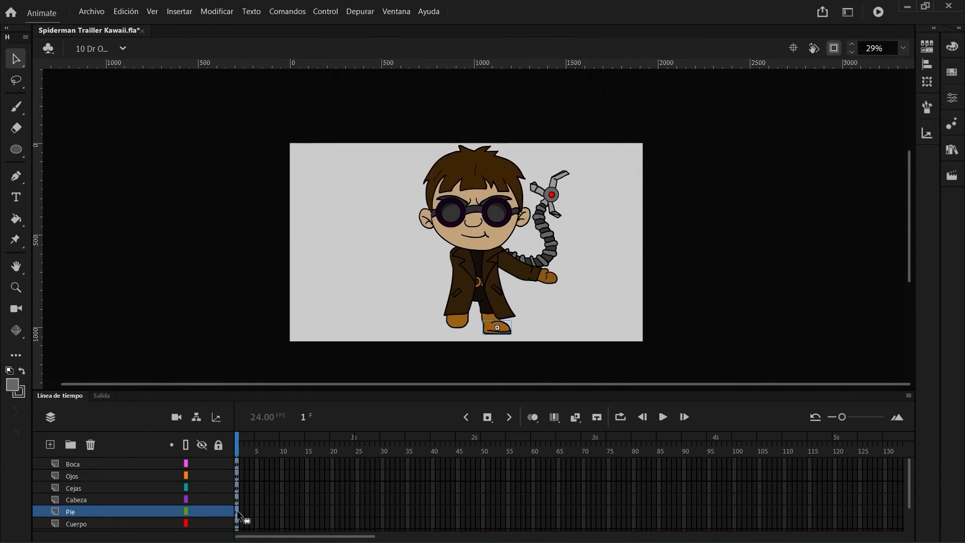
{"action": "scroll", "coordinate": [238, 513], "scroll_direction": "down", "scroll_amount": 1}
{"action": "left_click", "coordinate": [236, 499]}
{"action": "key", "text": "F8"}
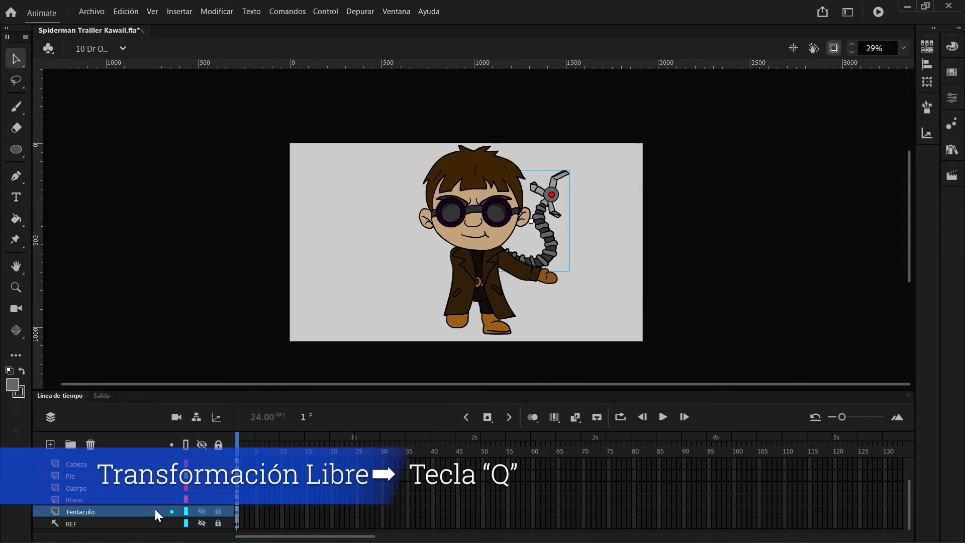
Move the head symbol's transformation point down to the chin and try rotating the head around it.
{"action": "scroll", "coordinate": [153, 512], "scroll_direction": "up", "scroll_amount": 1}
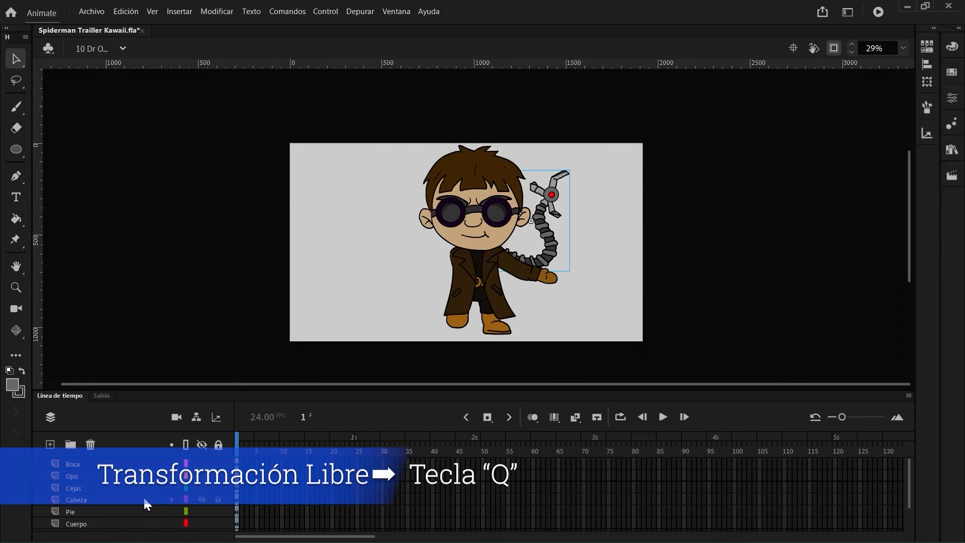
{"action": "left_click", "coordinate": [144, 502]}
{"action": "scroll", "coordinate": [475, 199], "scroll_direction": "up", "scroll_amount": 2}
{"action": "key", "text": "q"}
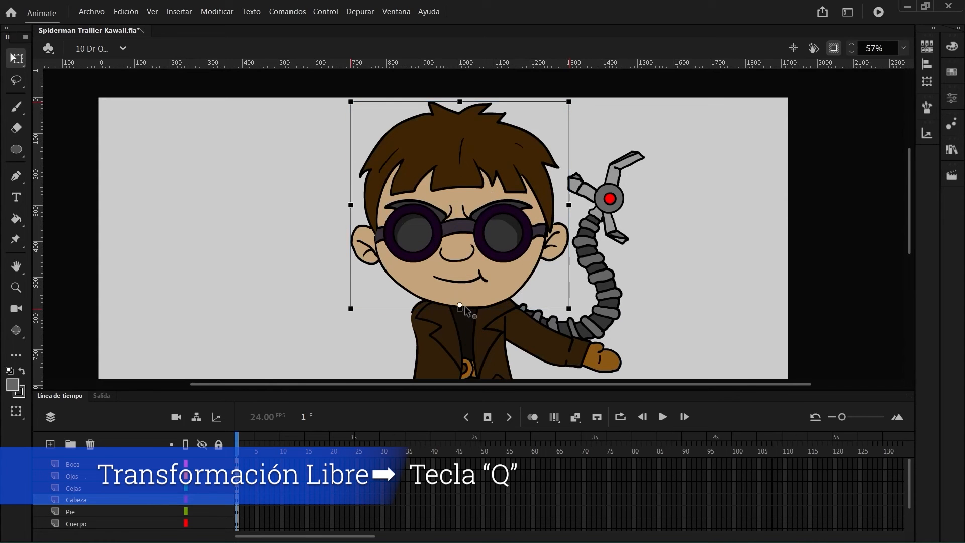
{"action": "left_click_drag", "start_coordinate": [466, 307], "coordinate": [466, 301]}
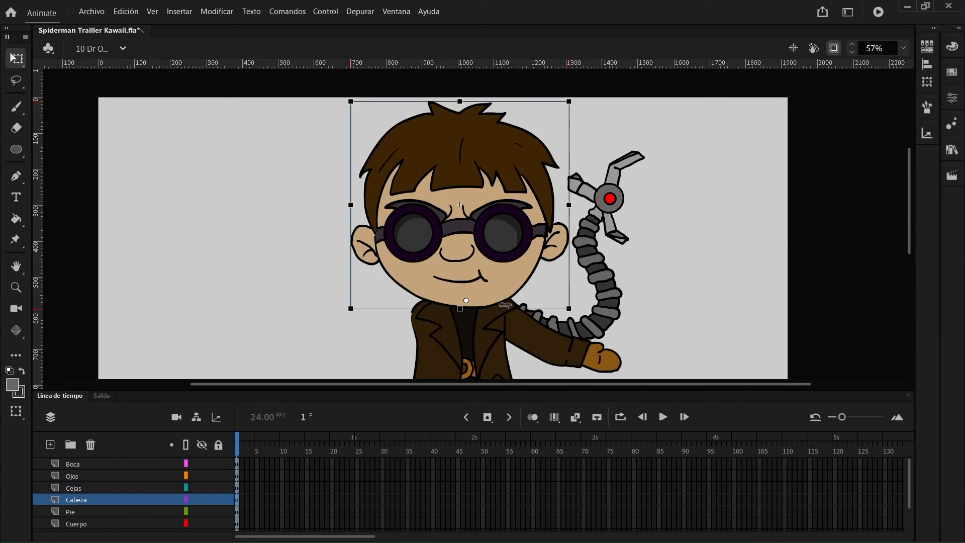
{"action": "mouse_move", "coordinate": [572, 109]}
{"action": "left_mouse_down"}
{"action": "mouse_move", "coordinate": [531, 103]}
{"action": "mouse_move", "coordinate": [583, 135]}
{"action": "mouse_move", "coordinate": [569, 124]}
{"action": "left_mouse_up"}
Set the transformation points of the foot, body, arm and tentacle symbols at their joints.
{"action": "left_click", "coordinate": [237, 512]}
{"action": "scroll", "coordinate": [418, 233], "scroll_direction": "up", "scroll_amount": 4}
{"action": "left_click_drag", "start_coordinate": [595, 314], "coordinate": [578, 329]}
{"action": "left_click", "coordinate": [236, 523]}
{"action": "scroll", "coordinate": [284, 288], "scroll_direction": "down", "scroll_amount": 2}
{"action": "scroll", "coordinate": [236, 500], "scroll_direction": "down", "scroll_amount": 2}
{"action": "left_click", "coordinate": [236, 500]}
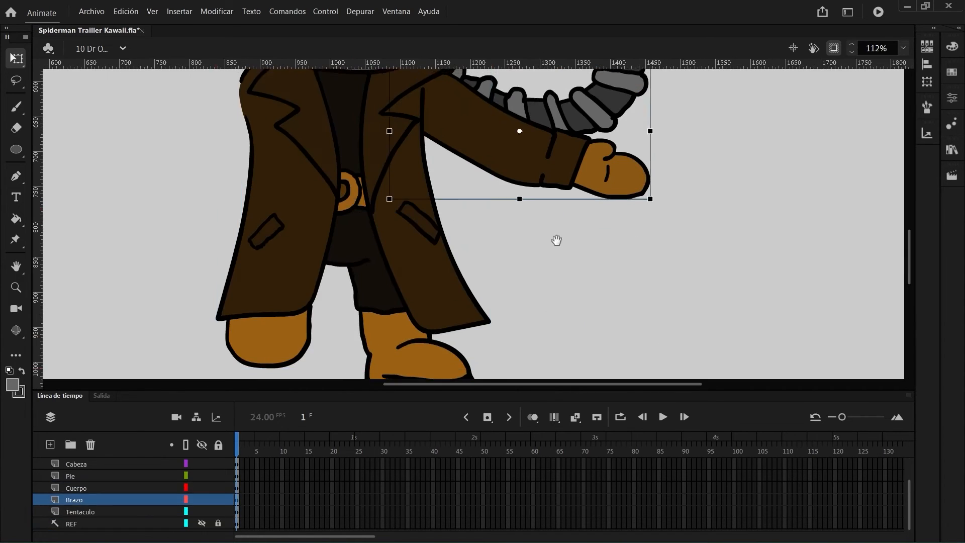
{"action": "left_click_drag", "start_coordinate": [556, 239], "coordinate": [556, 344]}
{"action": "left_click", "coordinate": [236, 512]}
{"action": "scroll", "coordinate": [622, 112], "scroll_direction": "down", "scroll_amount": 4}
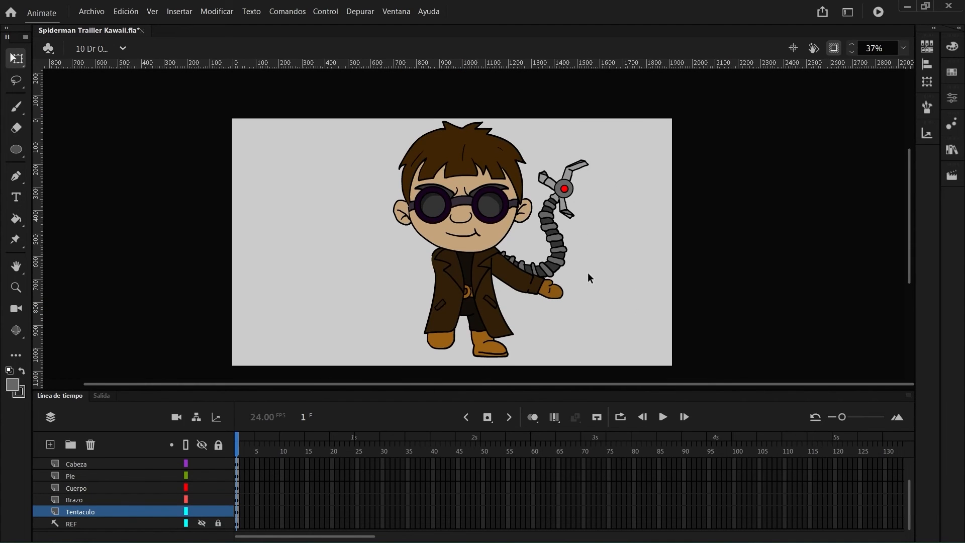
Duplicate the Tentaculo layer for the other tentacles and name the four layers Tentaculo_01 to Tentaculo_04.
{"action": "right_click", "coordinate": [86, 511]}
{"action": "left_click", "coordinate": [171, 304]}
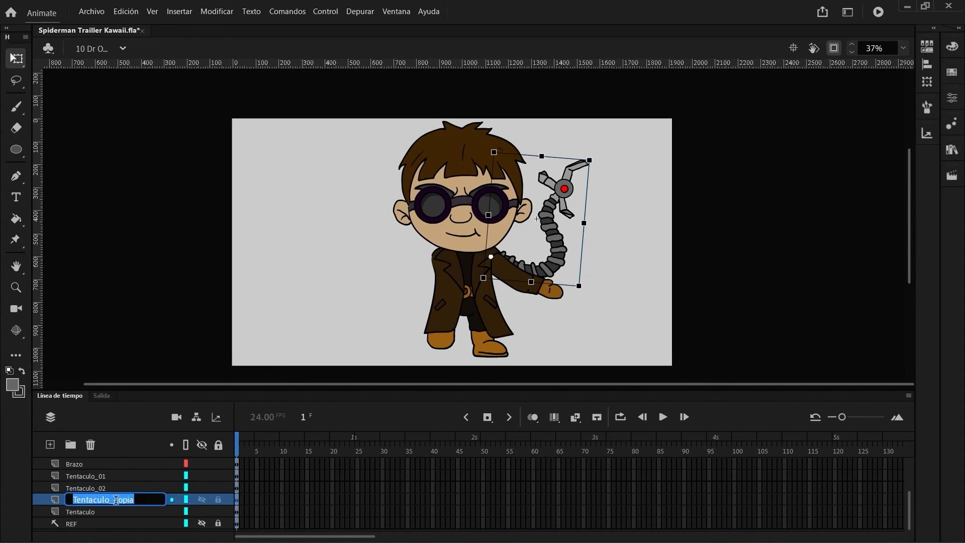
{"action": "left_click", "coordinate": [123, 511]}
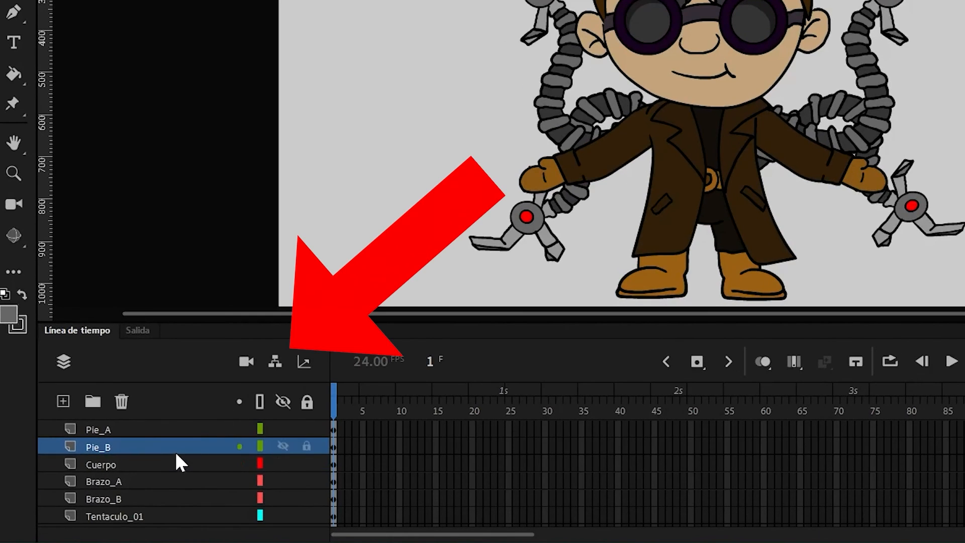
Show the layer parenting view, parent Boca, Ojos and Cejas to Cabeza, and parent the head, feet and arms to Cuerpo.
{"action": "scroll", "coordinate": [174, 451], "scroll_direction": "up", "scroll_amount": 2}
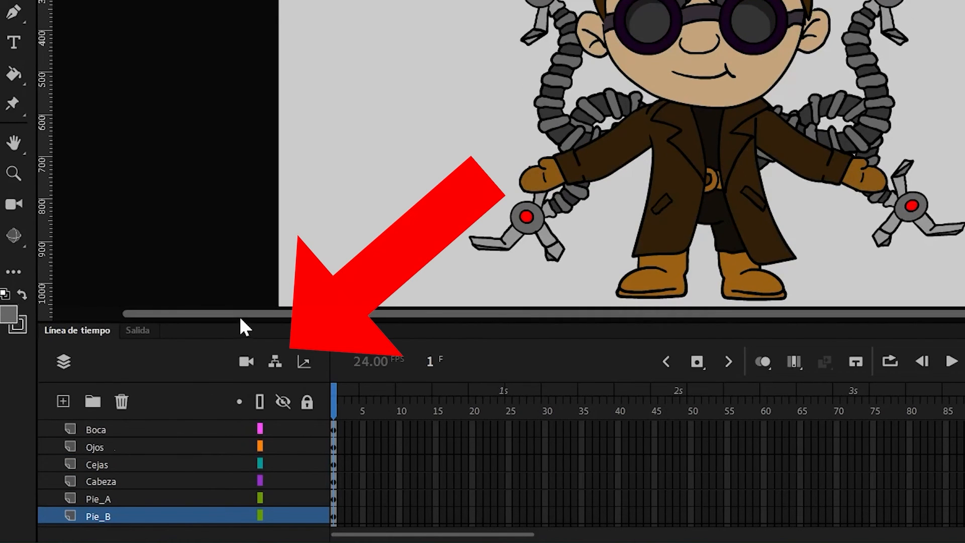
{"action": "left_click_drag", "start_coordinate": [248, 323], "coordinate": [324, 82]}
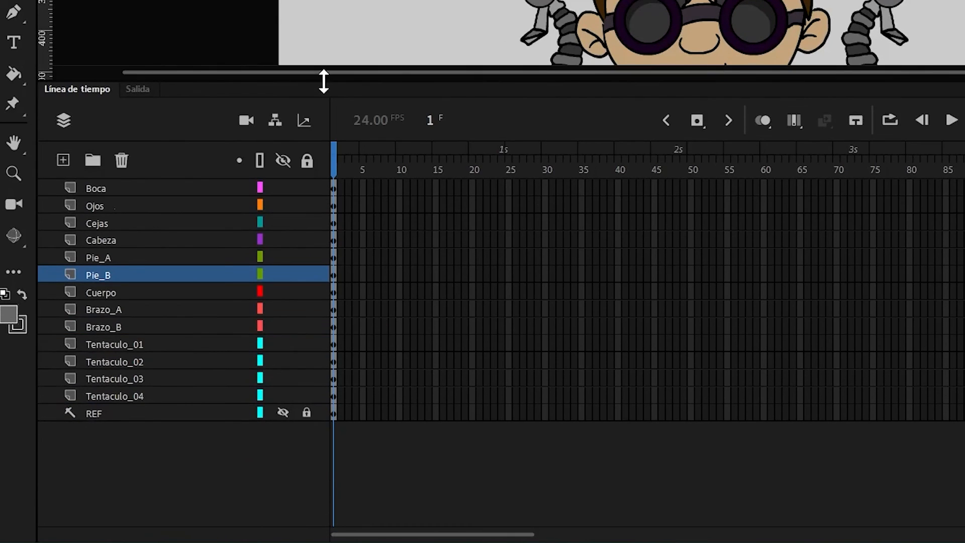
{"action": "left_click", "coordinate": [275, 120]}
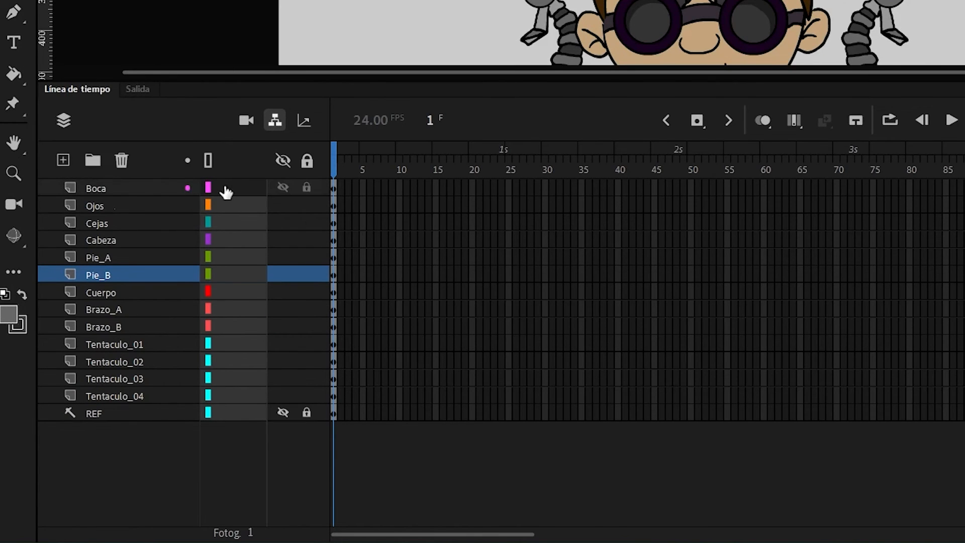
{"action": "left_click_drag", "start_coordinate": [226, 191], "coordinate": [221, 239]}
{"action": "left_click_drag", "start_coordinate": [246, 206], "coordinate": [226, 291]}
{"action": "left_click_drag", "start_coordinate": [221, 240], "coordinate": [249, 292]}
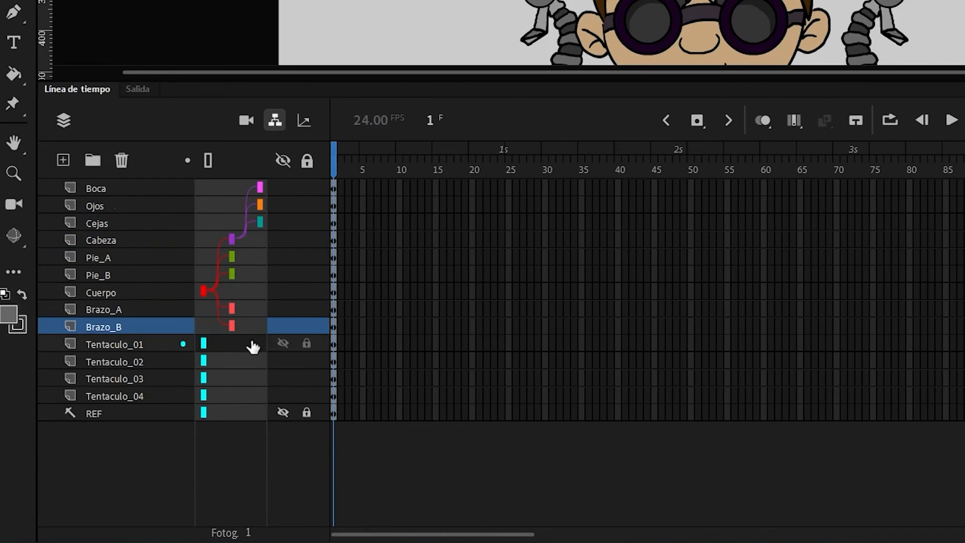
Parent Tentaculo_01 to Tentaculo_04 to Cuerpo, then hide the parenting view and shrink the timeline back.
{"action": "left_click_drag", "start_coordinate": [253, 347], "coordinate": [224, 297]}
{"action": "left_click_drag", "start_coordinate": [241, 362], "coordinate": [226, 293]}
{"action": "left_click_drag", "start_coordinate": [242, 379], "coordinate": [226, 293]}
{"action": "left_click_drag", "start_coordinate": [228, 397], "coordinate": [226, 293]}
{"action": "left_click", "coordinate": [275, 120]}
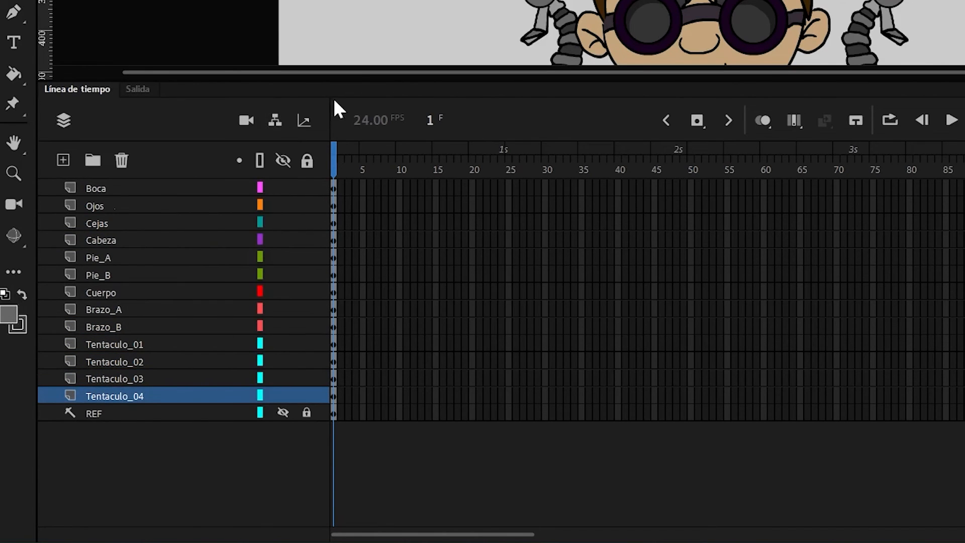
{"action": "left_click_drag", "start_coordinate": [351, 80], "coordinate": [378, 342]}
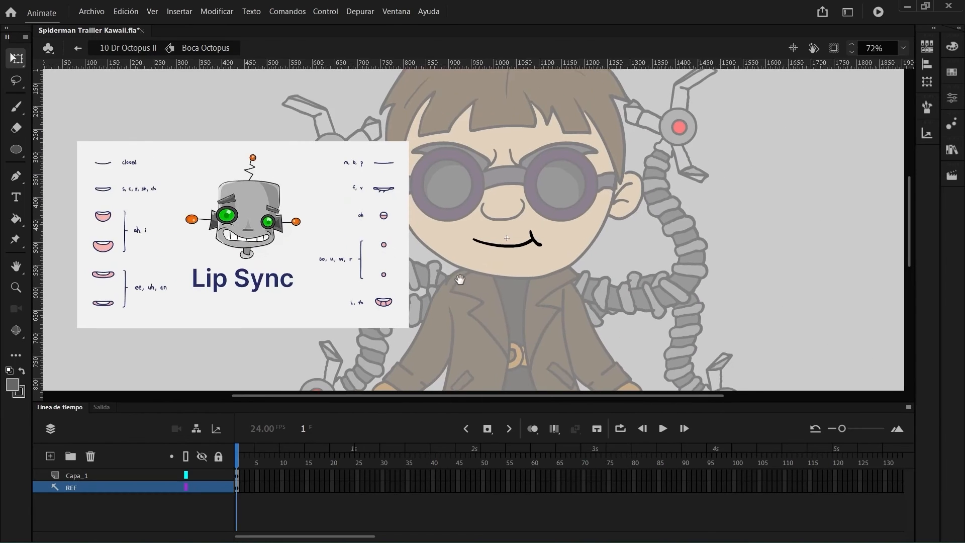
Extend Capa_1 and REF to frame 13, make Capa_1 frames 2 to 13 keyframes and delete the mouth from them.
{"action": "left_click_drag", "start_coordinate": [460, 280], "coordinate": [473, 280]}
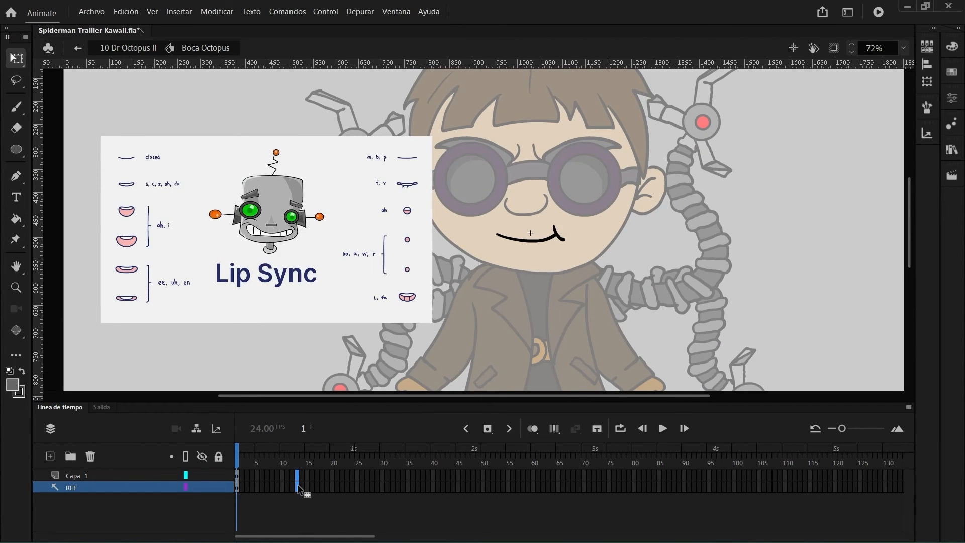
{"action": "key", "text": "F5"}
{"action": "left_click_drag", "start_coordinate": [241, 477], "coordinate": [287, 475]}
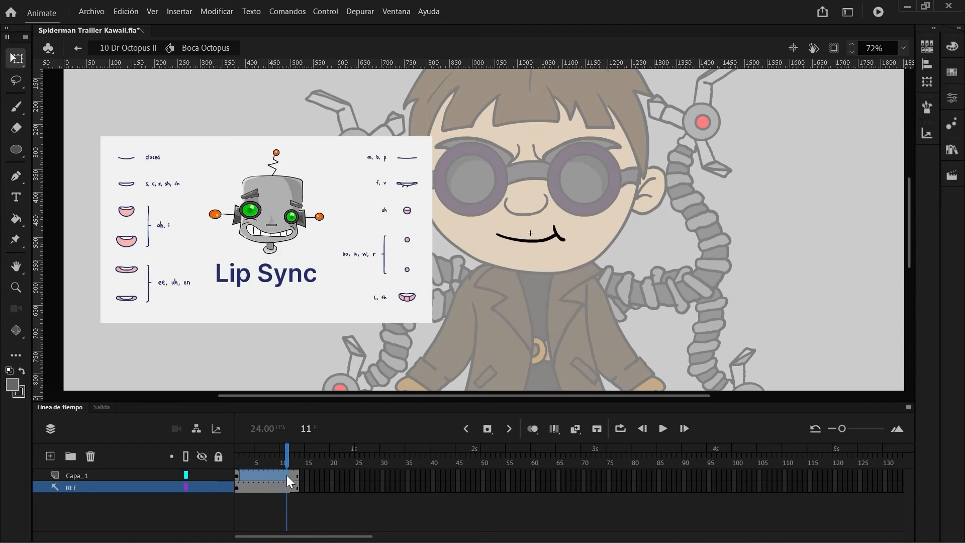
{"action": "left_click", "coordinate": [291, 475]}
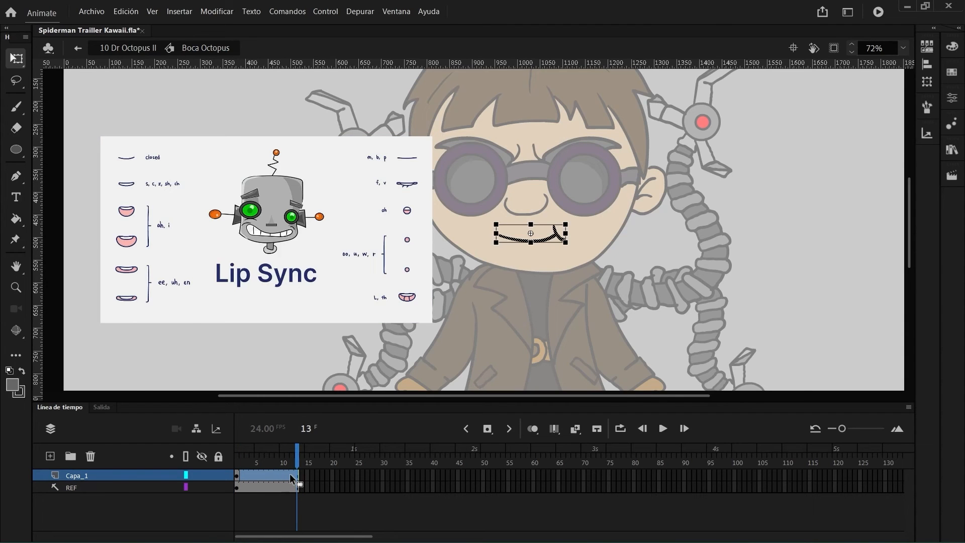
{"action": "key", "text": "Delete"}
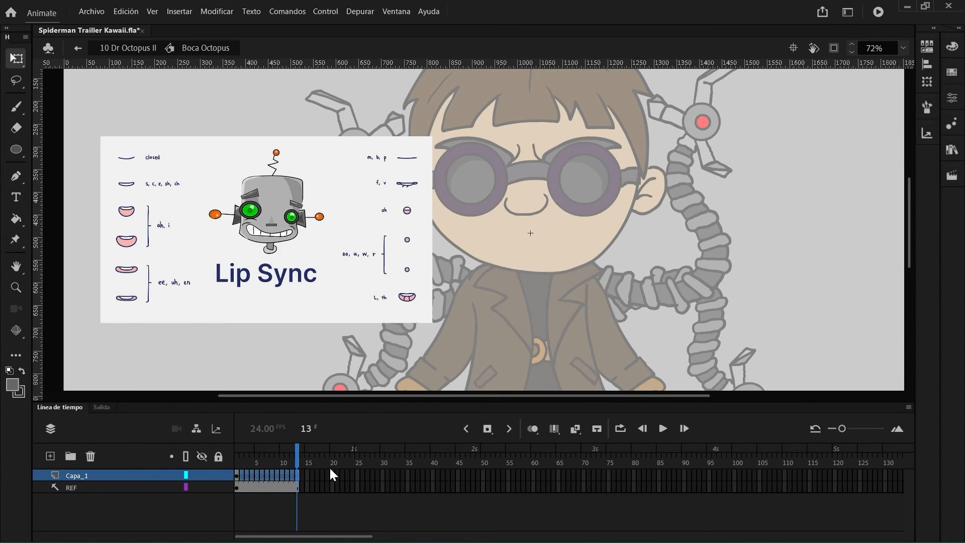
Show only the active layer in the timeline and enter a frame label for the closed mouth in frame 1.
{"action": "left_click", "coordinate": [242, 457]}
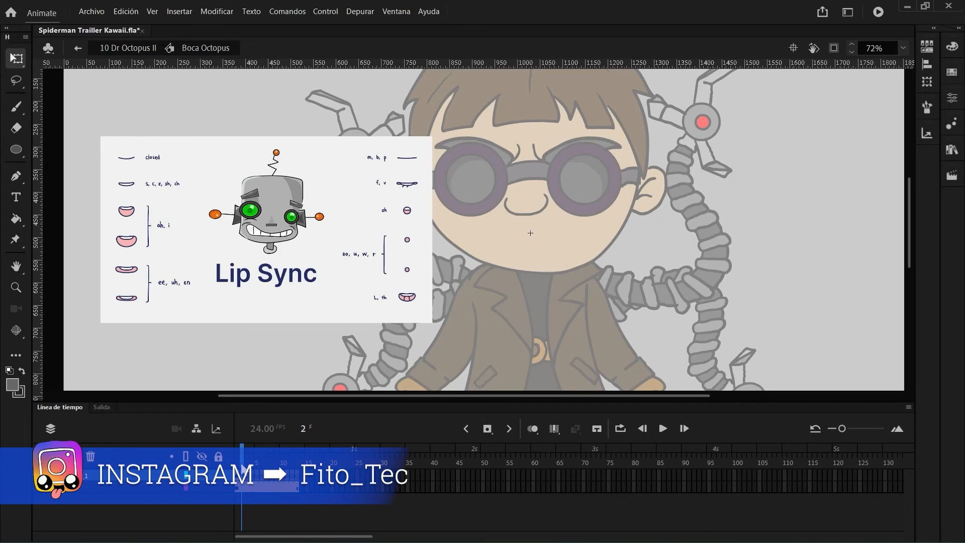
{"action": "left_click", "coordinate": [50, 428]}
{"action": "scroll", "coordinate": [507, 255], "scroll_direction": "up", "scroll_amount": 2}
{"action": "left_click_drag", "start_coordinate": [598, 245], "coordinate": [558, 275]}
{"action": "key", "text": "b"}
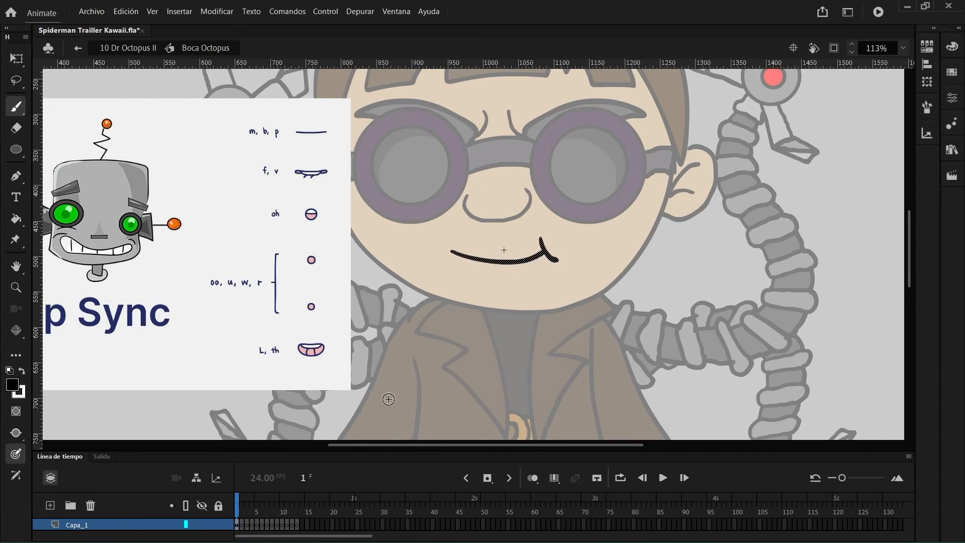
{"action": "left_click", "coordinate": [958, 101]}
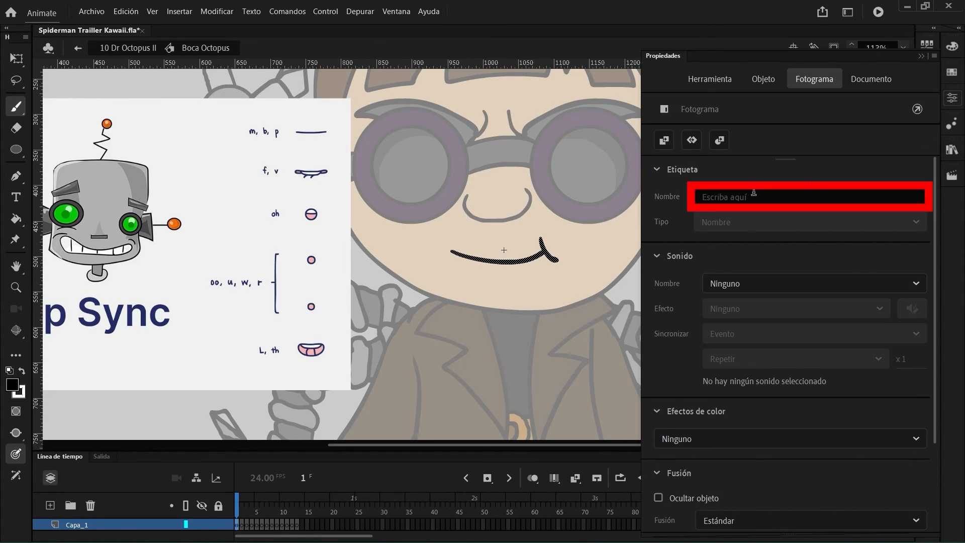
{"action": "type", "text": "N"}
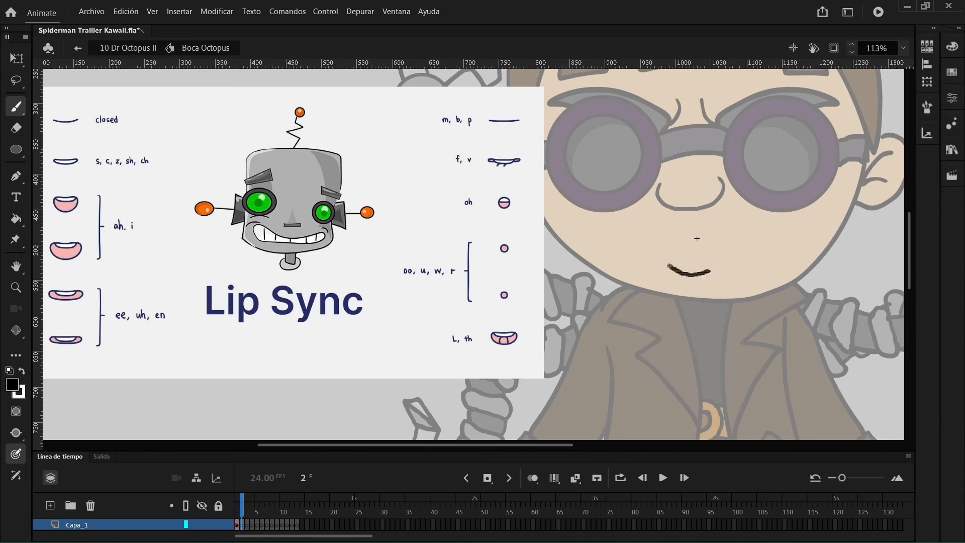
Brush the lip-sync mouth shape in frame 2 and, with onion skinning toggled, another mouth shape in the following frame.
{"action": "mouse_move", "coordinate": [668, 270]}
{"action": "left_mouse_down"}
{"action": "mouse_move", "coordinate": [711, 239]}
{"action": "mouse_move", "coordinate": [729, 250]}
{"action": "left_mouse_up"}
{"action": "key", "text": "."}
{"action": "key", "text": "alt+shift+o"}
{"action": "left_click_drag", "start_coordinate": [665, 240], "coordinate": [714, 241]}
{"action": "left_click_drag", "start_coordinate": [683, 260], "coordinate": [703, 253]}
{"action": "left_click_drag", "start_coordinate": [657, 259], "coordinate": [725, 256]}
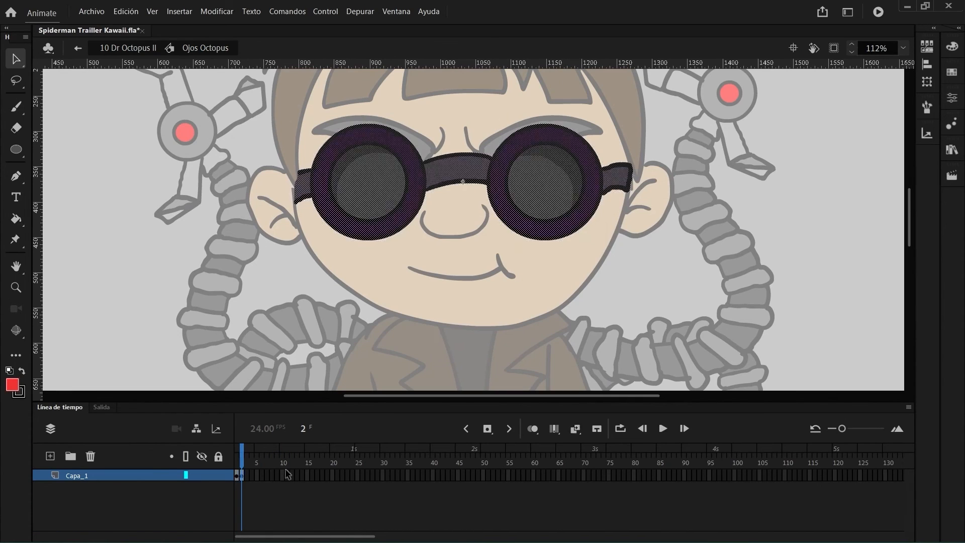
Brush black outlines along the cut lower rims of both goggles in frame 2 and add the following keyframe.
{"action": "key", "text": "b"}
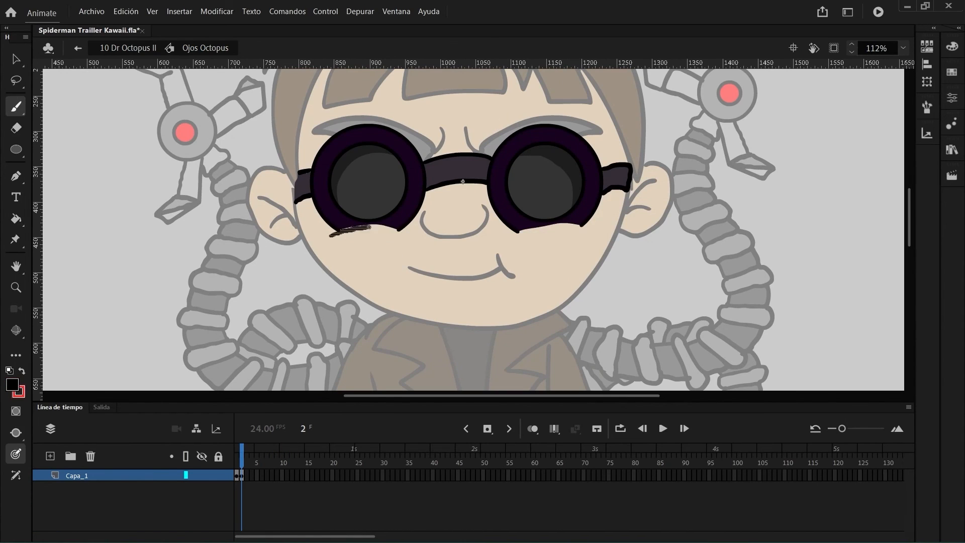
{"action": "left_click_drag", "start_coordinate": [332, 232], "coordinate": [404, 230]}
{"action": "left_click_drag", "start_coordinate": [511, 231], "coordinate": [591, 231]}
{"action": "key", "text": "F6"}
Select the goggles in frame 3 of the eyes symbol and enlarge them slightly with Free Transform.
{"action": "key", "text": "v"}
{"action": "left_click", "coordinate": [367, 176]}
{"action": "key", "text": "q"}
{"action": "left_click", "coordinate": [246, 475]}
{"action": "left_click_drag", "start_coordinate": [308, 121], "coordinate": [436, 249]}
{"action": "double_click", "coordinate": [545, 181]}
{"action": "left_click_drag", "start_coordinate": [602, 240], "coordinate": [613, 250]}
Delete the dark lenses from both goggles in frame 4, leaving only the rings and straps.
{"action": "left_click_drag", "start_coordinate": [241, 475], "coordinate": [251, 475]}
{"action": "scroll", "coordinate": [376, 189], "scroll_direction": "up", "scroll_amount": 1}
{"action": "key", "text": "Delete"}
{"action": "left_click", "coordinate": [597, 150]}
{"action": "key", "text": "Delete"}
Brush curved black upper and lower eyelid lines inside both goggle rings in frame 4.
{"action": "key", "text": "b"}
{"action": "left_click_drag", "start_coordinate": [321, 166], "coordinate": [407, 157]}
{"action": "left_click_drag", "start_coordinate": [545, 160], "coordinate": [628, 157]}
{"action": "left_click_drag", "start_coordinate": [329, 207], "coordinate": [406, 202]}
{"action": "left_click_drag", "start_coordinate": [551, 208], "coordinate": [624, 205]}
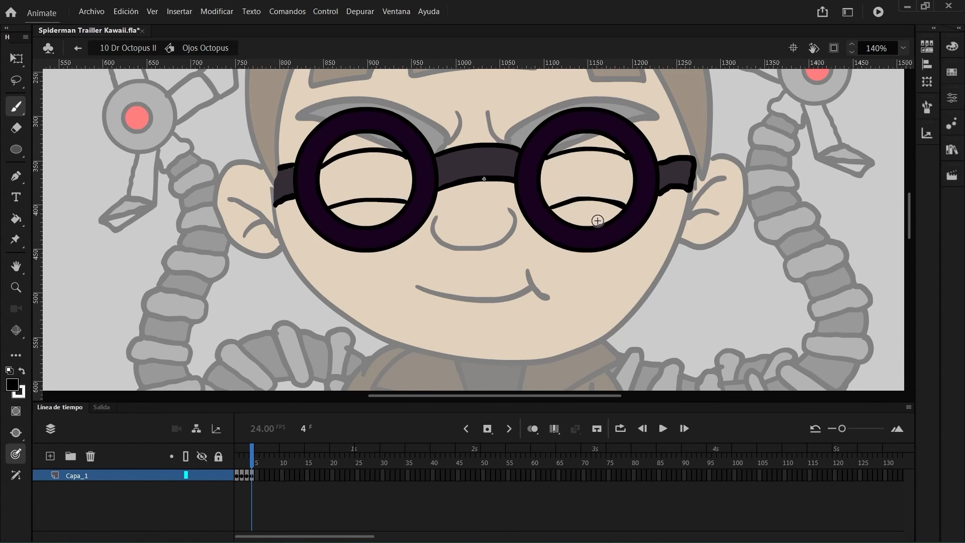
Add the frame 5 eye drawing with dark-filled lenses crossed by a lid line, and return to the scene.
{"action": "key", "text": "F6"}
{"action": "key", "text": "k"}
{"action": "key", "text": "period"}
{"action": "key", "text": "F5"}
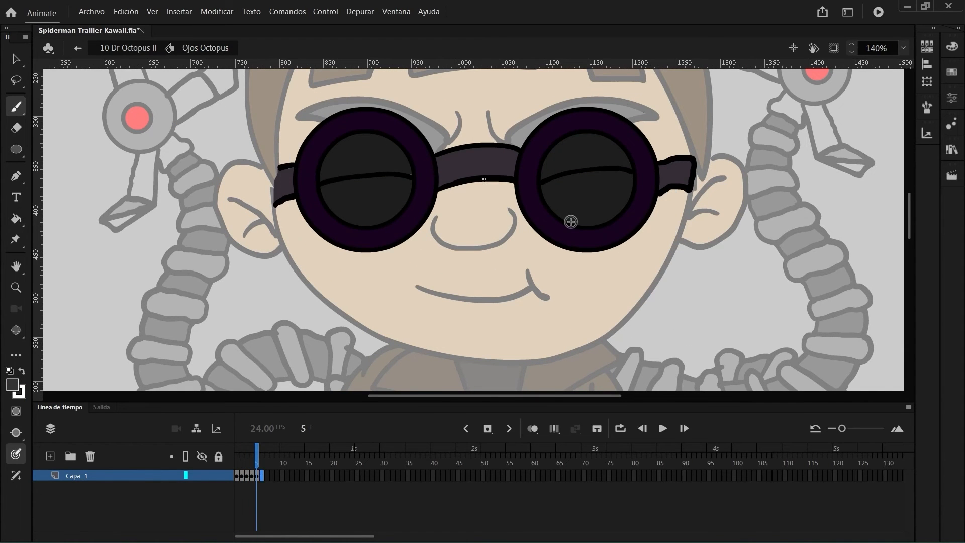
{"action": "left_click", "coordinate": [236, 475]}
{"action": "left_click", "coordinate": [78, 47]}
Open the Tentaculo Octopus symbol of the upper tentacle beside the head and extend Capa_1 to frame 22.
{"action": "key", "text": "v"}
{"action": "scroll", "coordinate": [461, 215], "scroll_direction": "down", "scroll_amount": 4}
{"action": "left_click", "coordinate": [622, 212]}
{"action": "double_click", "coordinate": [542, 234]}
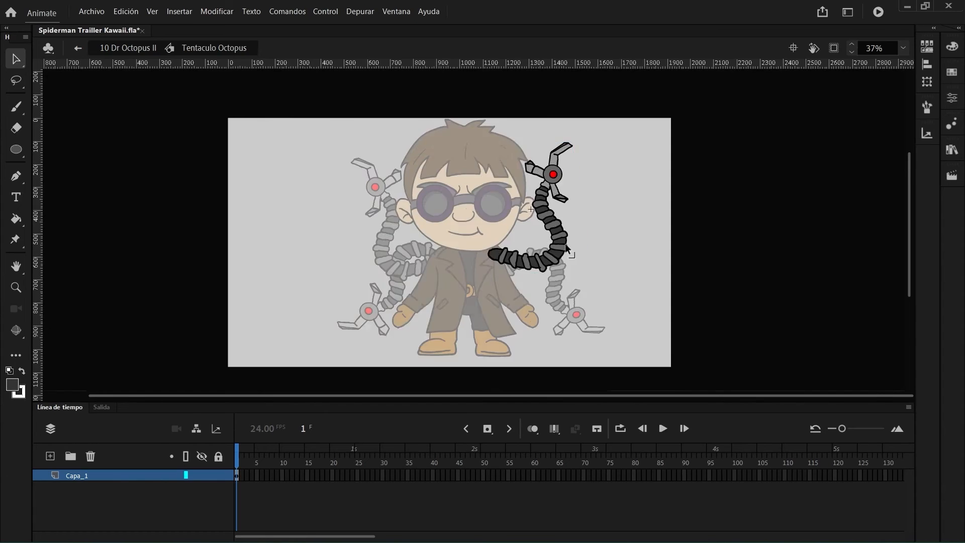
{"action": "scroll", "coordinate": [565, 243], "scroll_direction": "up", "scroll_amount": 2}
{"action": "key", "text": "F5"}
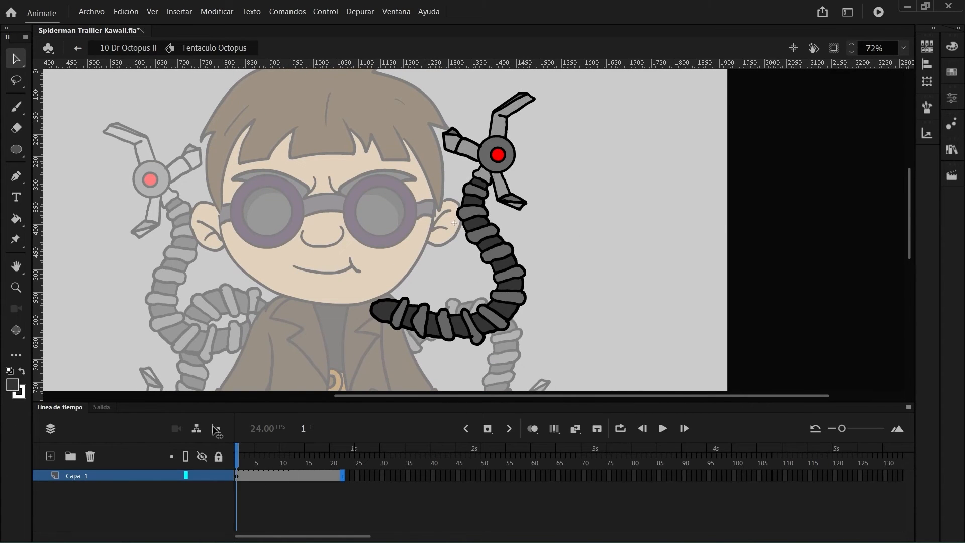
{"action": "left_click", "coordinate": [241, 444]}
{"action": "left_click", "coordinate": [237, 446]}
Select the whole claw with the Selection and Lasso tools and convert it into a graphic symbol named Mano tentaculo.
{"action": "scroll", "coordinate": [509, 151], "scroll_direction": "up", "scroll_amount": 3}
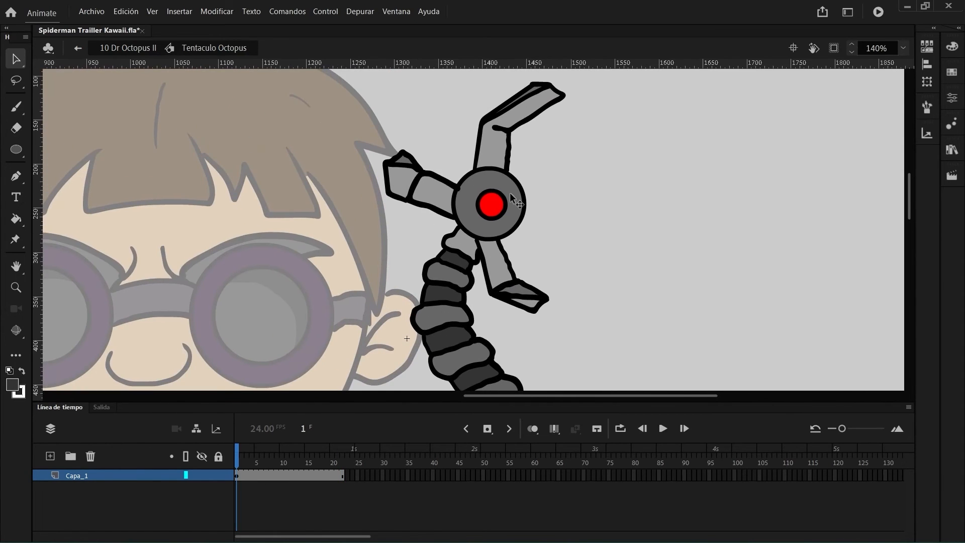
{"action": "left_click", "coordinate": [484, 143], "text": "shift"}
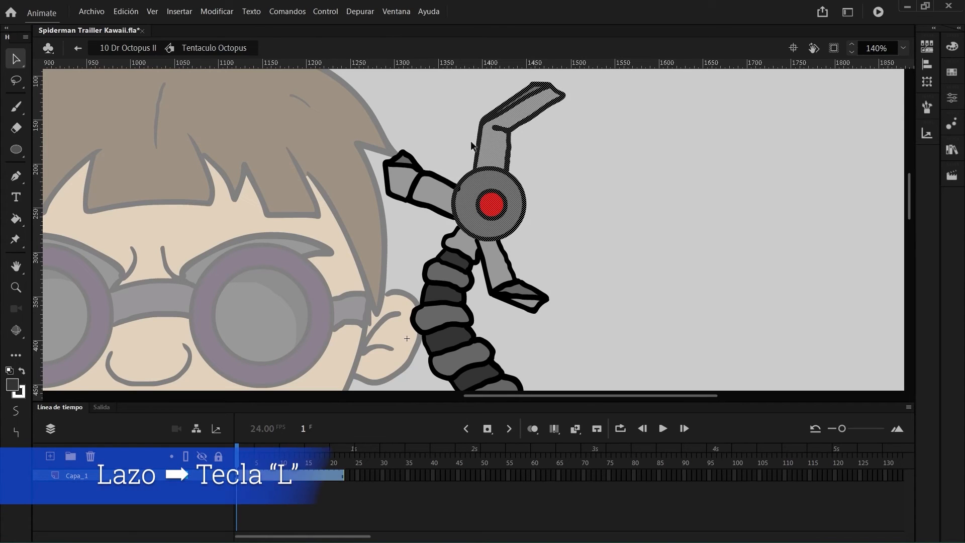
{"action": "left_click", "coordinate": [456, 199], "text": "shift"}
{"action": "key", "text": "l"}
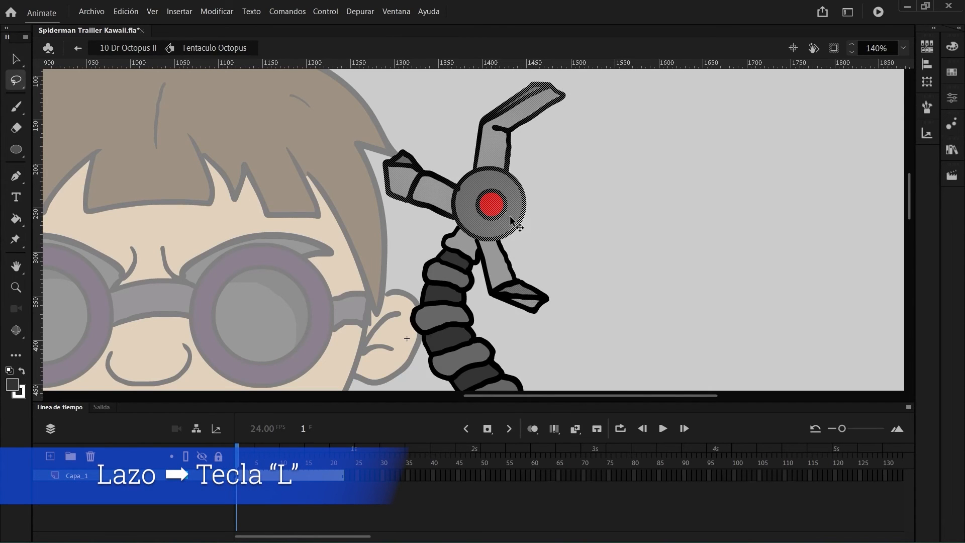
{"action": "left_click_drag", "start_coordinate": [461, 85], "coordinate": [378, 122]}
{"action": "left_click_drag", "start_coordinate": [542, 147], "coordinate": [424, 125]}
{"action": "key", "text": "F8"}
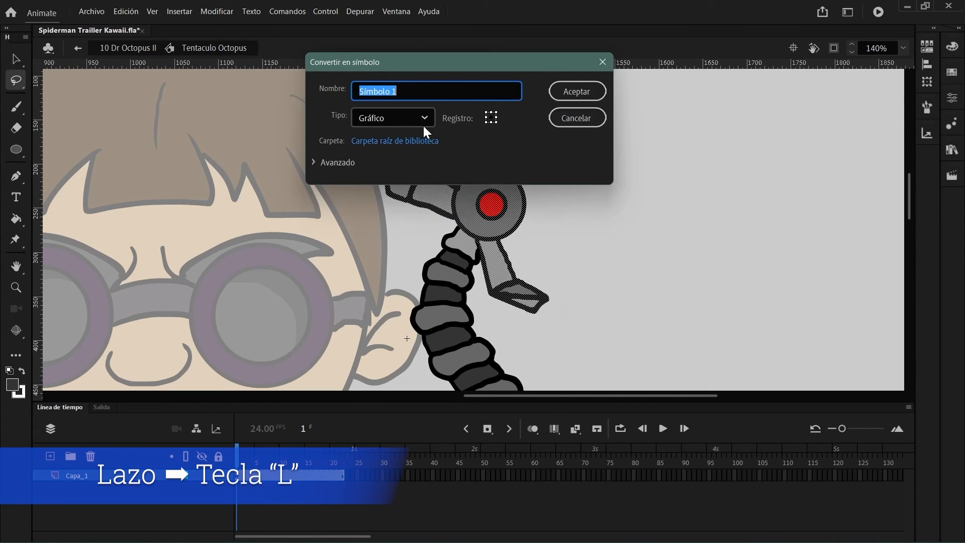
{"action": "type", "text": "Mano Octopus"}
{"action": "key", "text": "Return"}
Open the Mano tentaculo symbol to inspect the claw artwork, and return to the tentacle symbol.
{"action": "key", "text": "v"}
{"action": "double_click", "coordinate": [490, 181]}
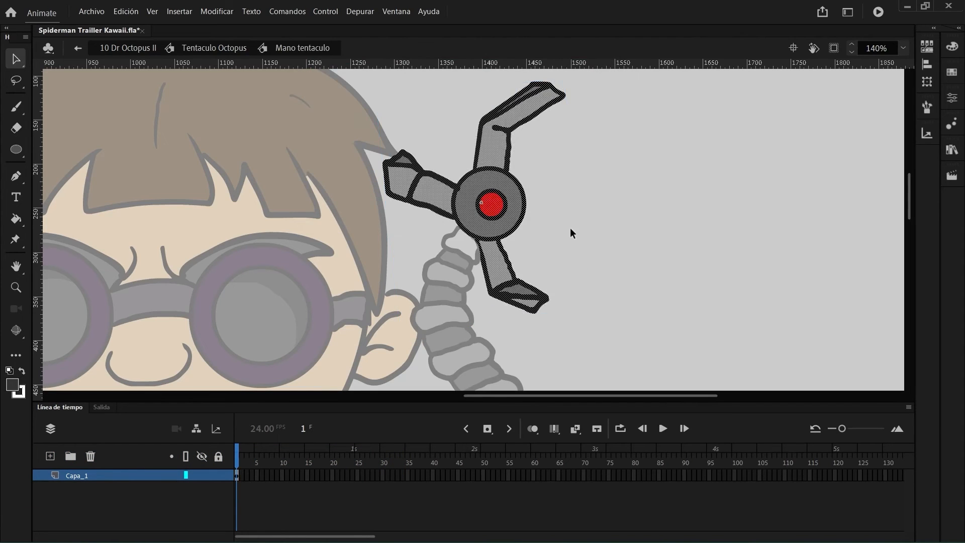
{"action": "scroll", "coordinate": [486, 255], "scroll_direction": "up", "scroll_amount": 2}
{"action": "double_click", "coordinate": [629, 285]}
{"action": "left_click", "coordinate": [644, 289]}
{"action": "scroll", "coordinate": [645, 289], "scroll_direction": "down", "scroll_amount": 4}
{"action": "left_click_drag", "start_coordinate": [677, 302], "coordinate": [583, 235]}
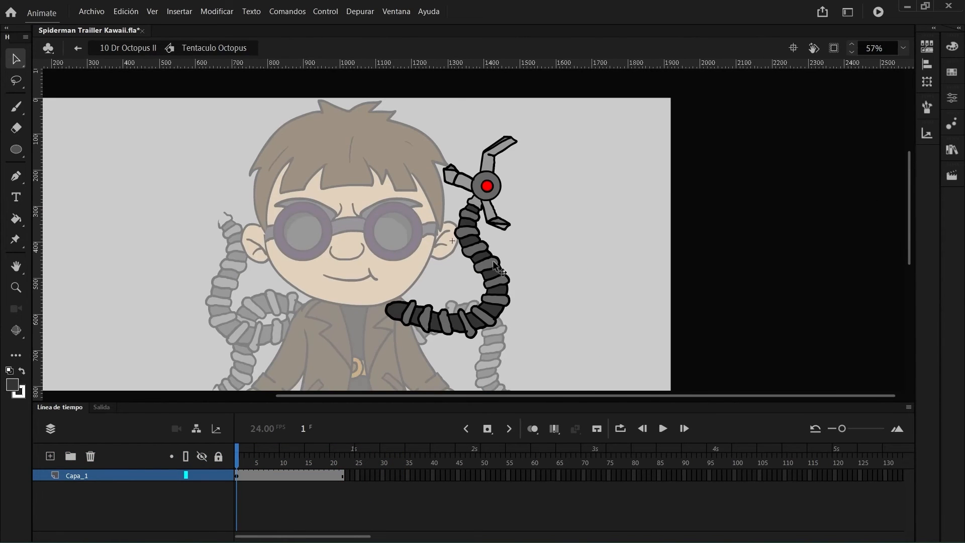
Cut the claw from Capa_1 and paste it in place on a new layer, Capa_2.
{"action": "left_click", "coordinate": [490, 194]}
{"action": "key", "text": "ctrl+x"}
{"action": "left_click", "coordinate": [51, 456]}
{"action": "key", "text": "ctrl+shift+v"}
{"action": "left_click_drag", "start_coordinate": [235, 460], "coordinate": [254, 461]}
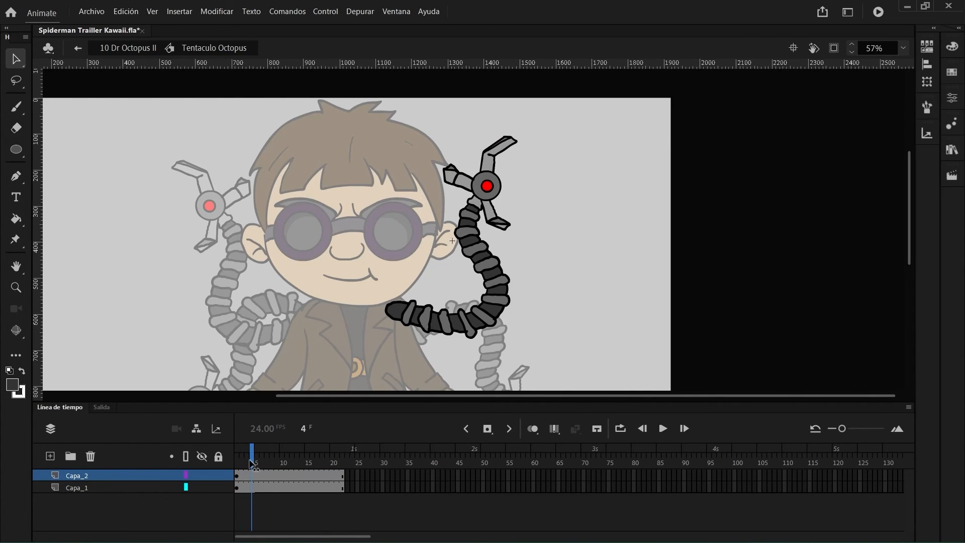
Place four Asset Warp pins on the Capa_1 tentacle: near the claw, on the bend, under the curve and at the base.
{"action": "left_click", "coordinate": [256, 488]}
{"action": "key", "text": "w"}
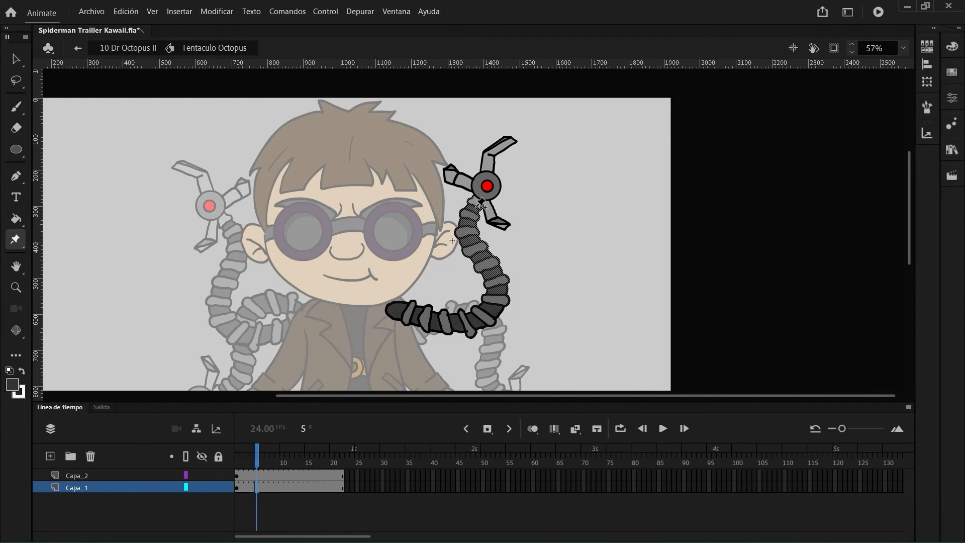
{"action": "left_click", "coordinate": [477, 206]}
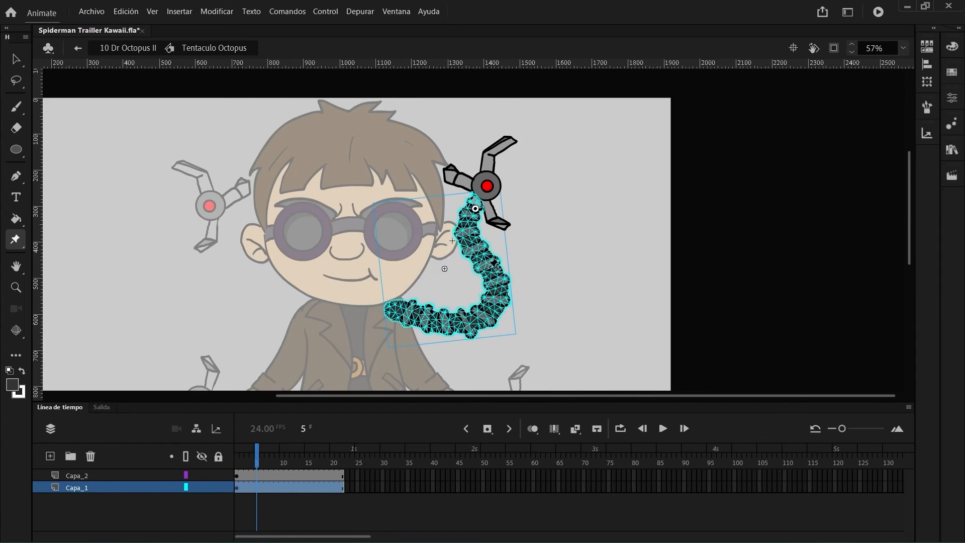
{"action": "left_click", "coordinate": [496, 278]}
{"action": "left_click", "coordinate": [477, 321]}
{"action": "left_click", "coordinate": [397, 310]}
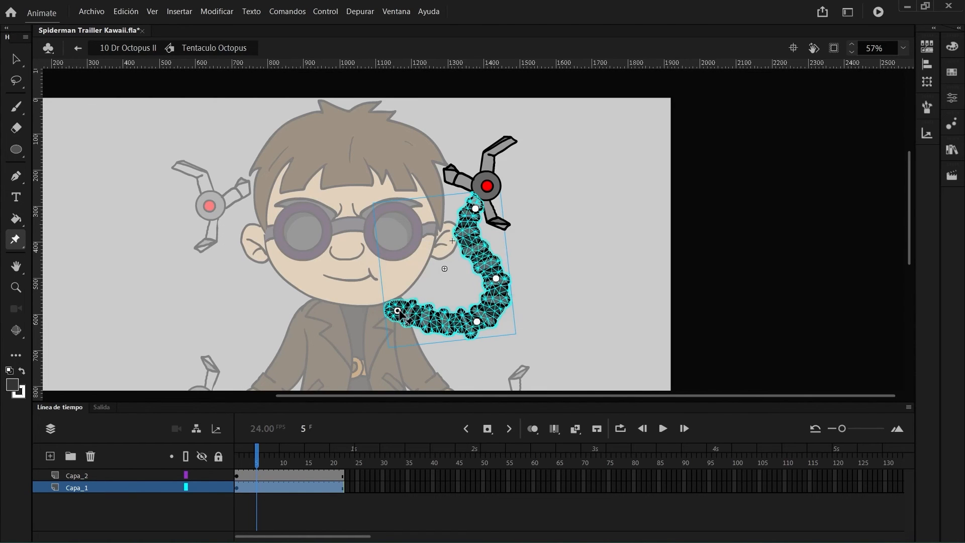
{"action": "left_click_drag", "start_coordinate": [476, 208], "coordinate": [503, 214]}
{"action": "left_click_drag", "start_coordinate": [496, 278], "coordinate": [510, 285]}
{"action": "key", "text": "ctrl+z"}
{"action": "key", "text": "ctrl+z"}
Turn on automatic keyframes and bend the tentacle in frame 5 by moving its three pins above the base.
{"action": "left_click", "coordinate": [487, 428]}
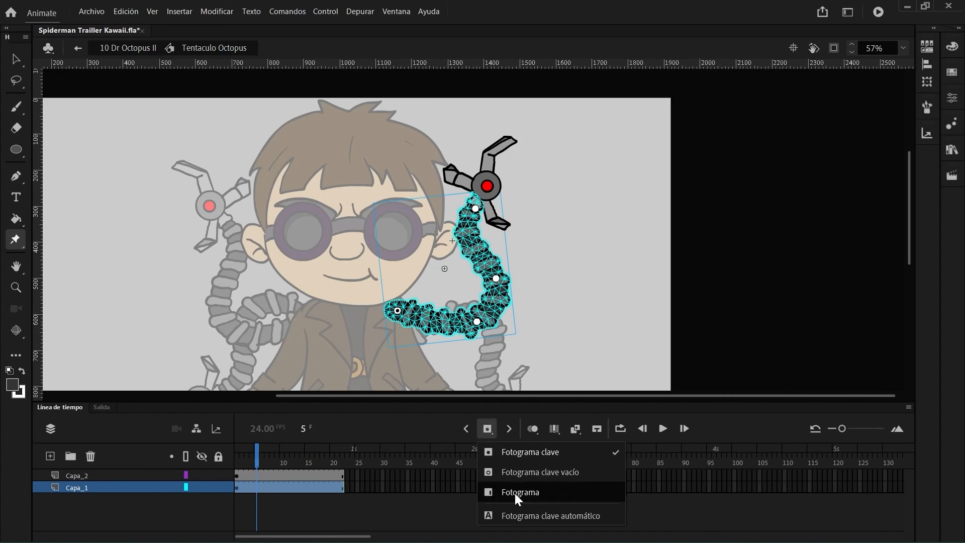
{"action": "left_click", "coordinate": [523, 515]}
{"action": "left_click_drag", "start_coordinate": [476, 208], "coordinate": [510, 214]}
{"action": "left_click_drag", "start_coordinate": [496, 278], "coordinate": [506, 289]}
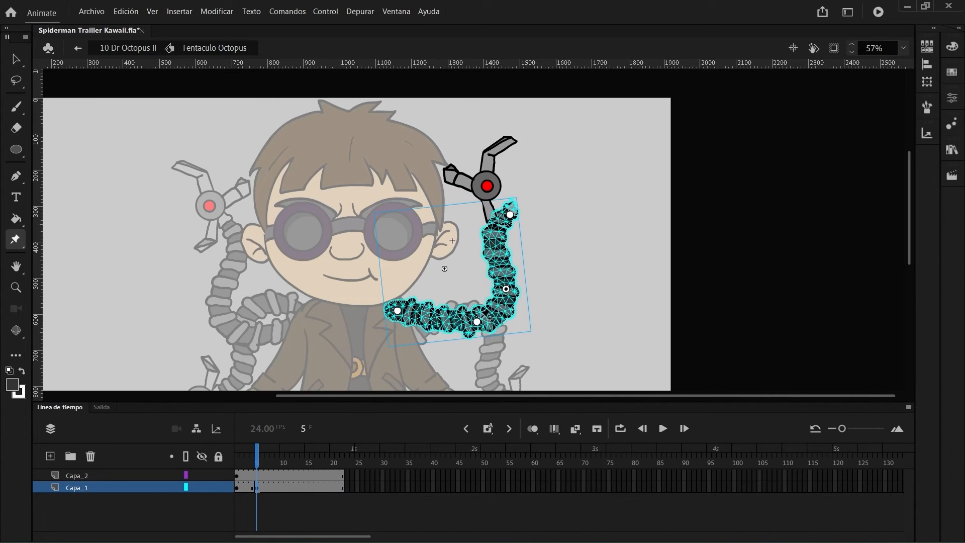
{"action": "left_click_drag", "start_coordinate": [477, 321], "coordinate": [471, 305]}
{"action": "key", "text": "v"}
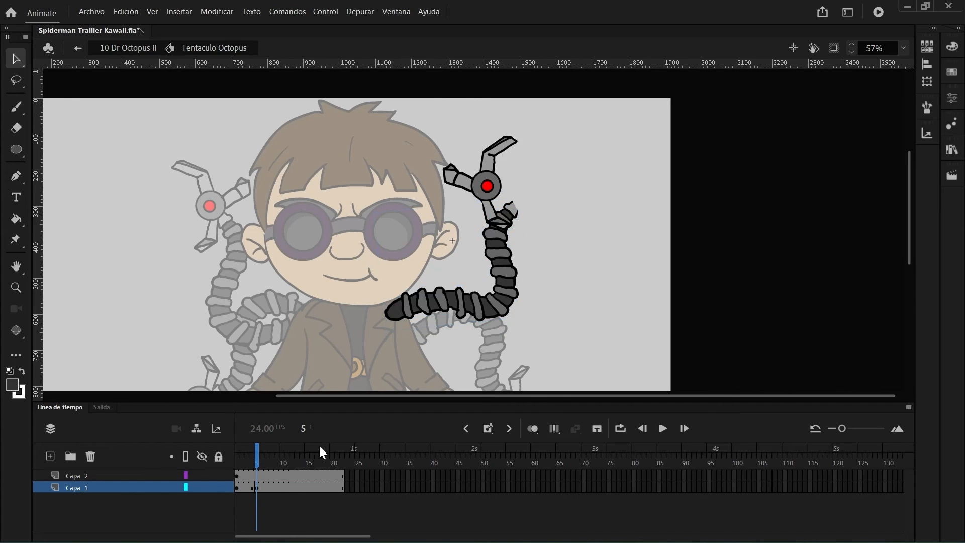
Create a classic tween on Capa_1 between frames 1 and 5 and step through the tentacle's motion.
{"action": "left_click", "coordinate": [576, 429]}
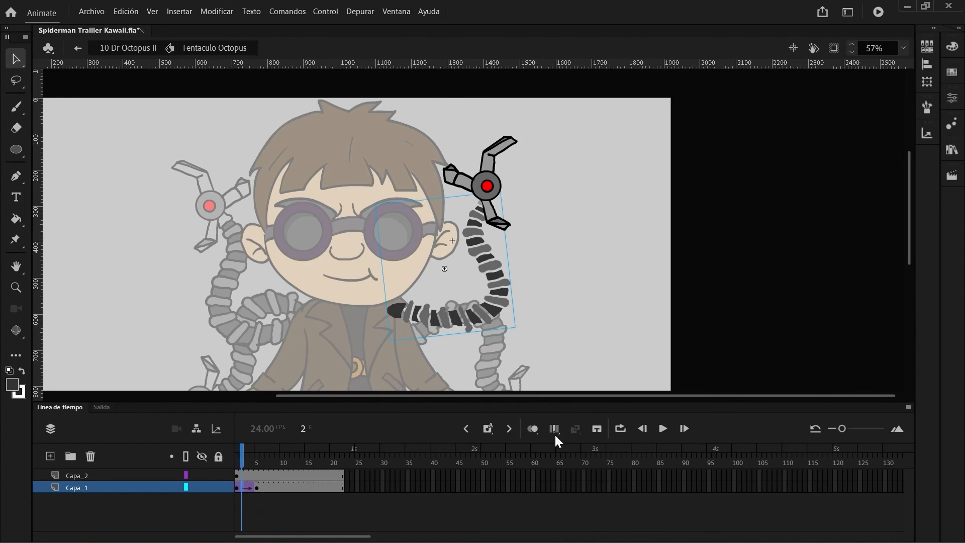
{"action": "mouse_move", "coordinate": [244, 453]}
{"action": "left_mouse_down"}
{"action": "mouse_move", "coordinate": [259, 456]}
{"action": "mouse_move", "coordinate": [242, 457]}
{"action": "left_mouse_up"}
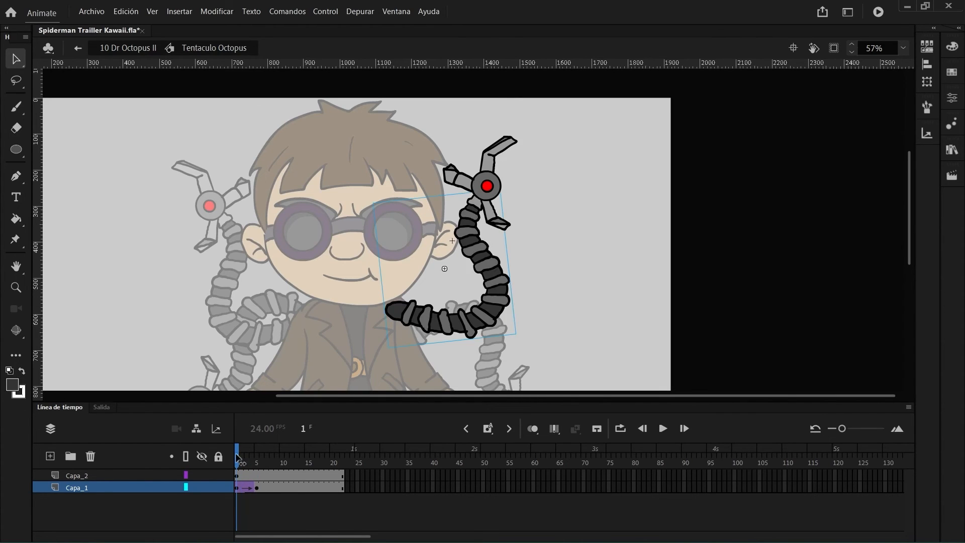
{"action": "key", "text": "period"}
{"action": "key", "text": "period"}
{"action": "key", "text": "period"}
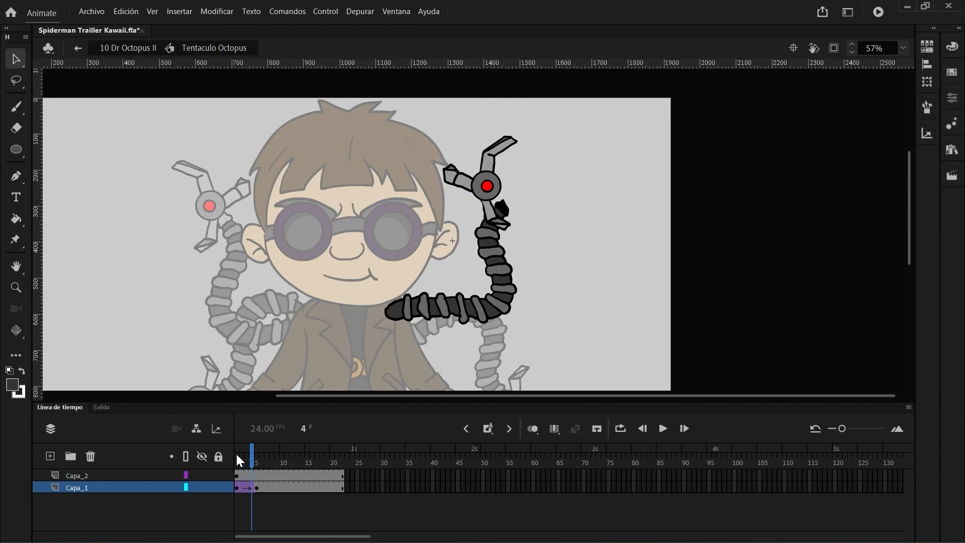
{"action": "left_click", "coordinate": [236, 454]}
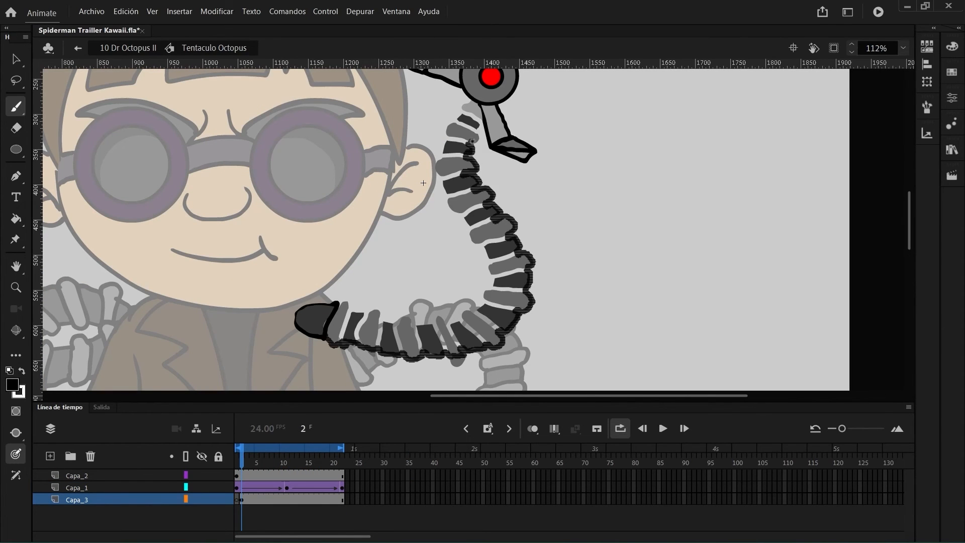
Brush the black outline along the tentacle segments in frame 2 of Capa_3.
{"action": "left_click_drag", "start_coordinate": [463, 315], "coordinate": [351, 313]}
{"action": "left_click_drag", "start_coordinate": [477, 104], "coordinate": [454, 157]}
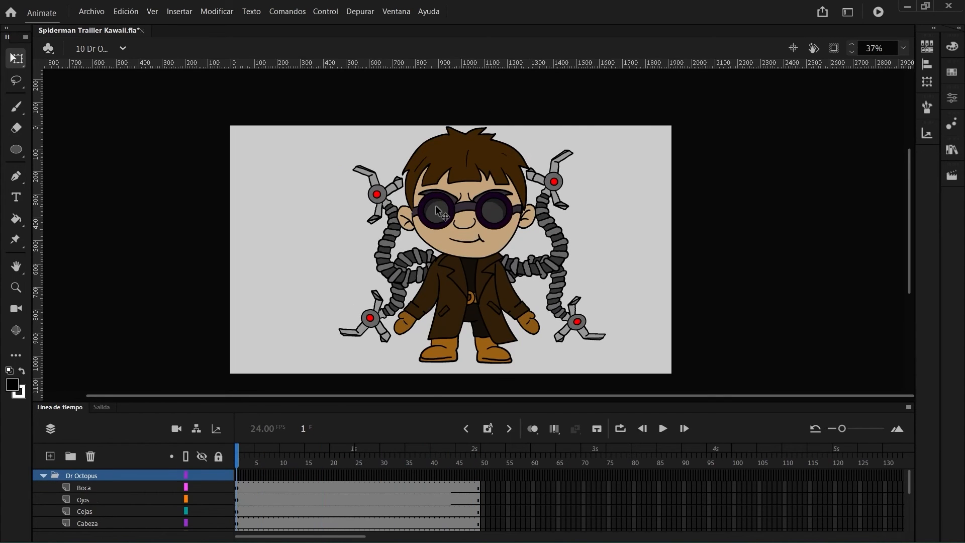
Set the Ojos Octopus instance to play a single frame, starting at frame 1.
{"action": "left_click", "coordinate": [436, 210]}
{"action": "left_click", "coordinate": [954, 99]}
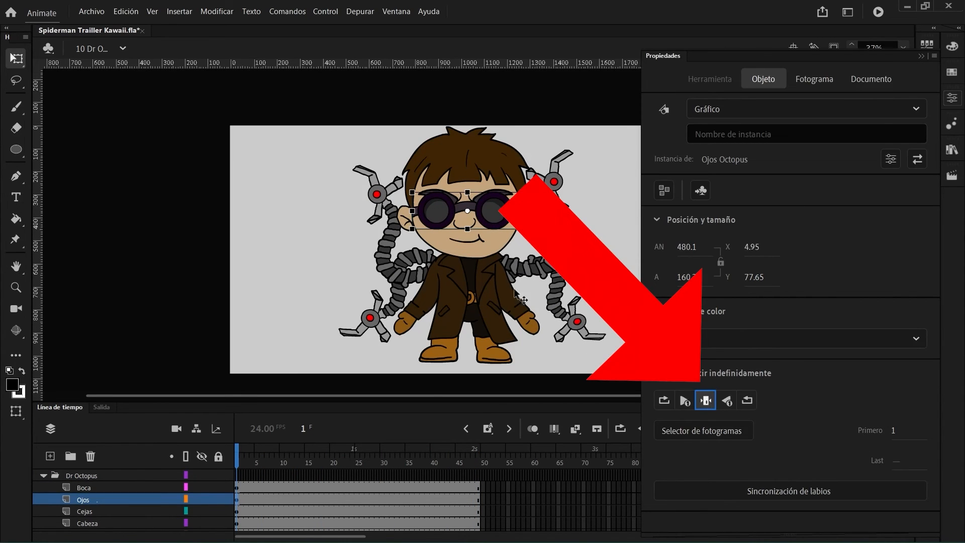
{"action": "left_click", "coordinate": [591, 130]}
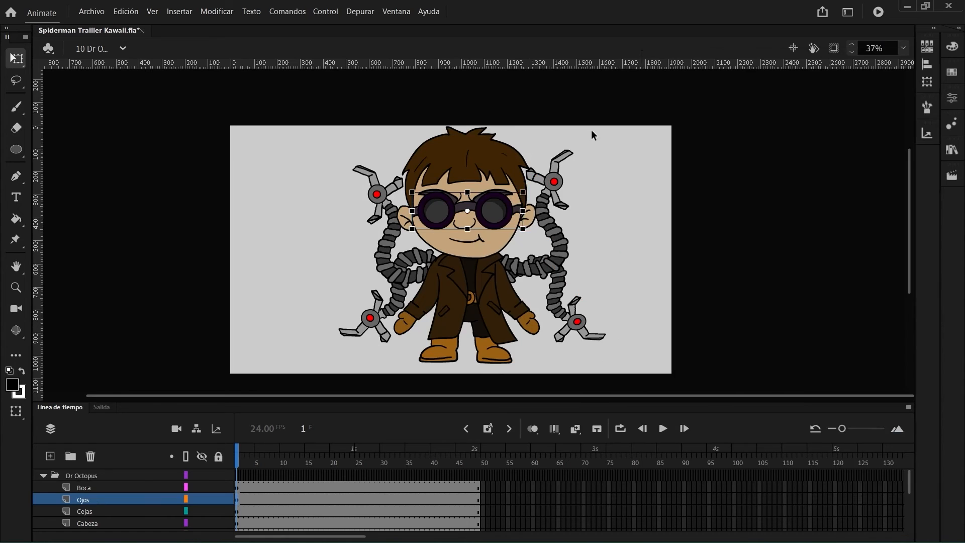
Set the Boca Octopus instance to play a single frame and preview the scene's playback.
{"action": "left_click", "coordinate": [481, 240]}
{"action": "left_click", "coordinate": [951, 100]}
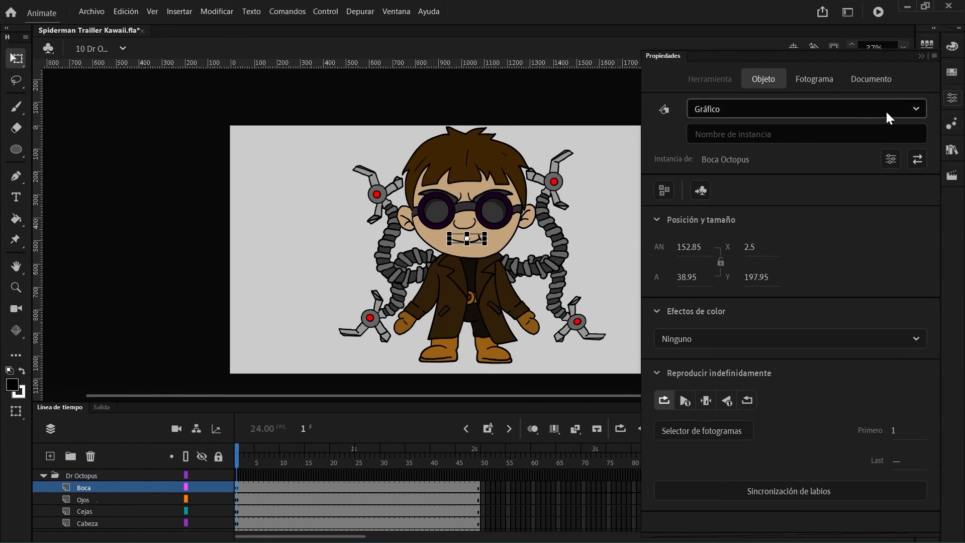
{"action": "left_click", "coordinate": [820, 81]}
{"action": "left_click", "coordinate": [764, 80]}
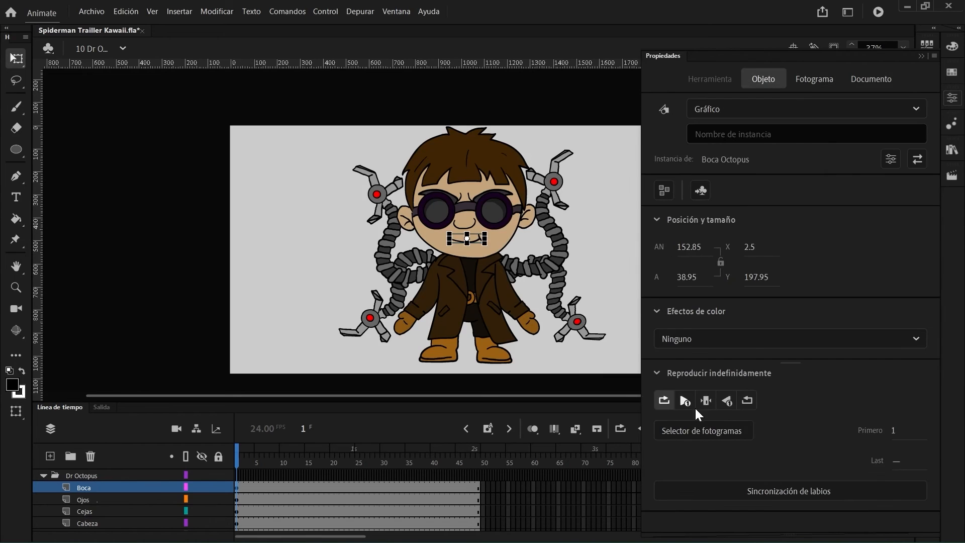
{"action": "left_click", "coordinate": [701, 405]}
{"action": "left_click", "coordinate": [315, 361]}
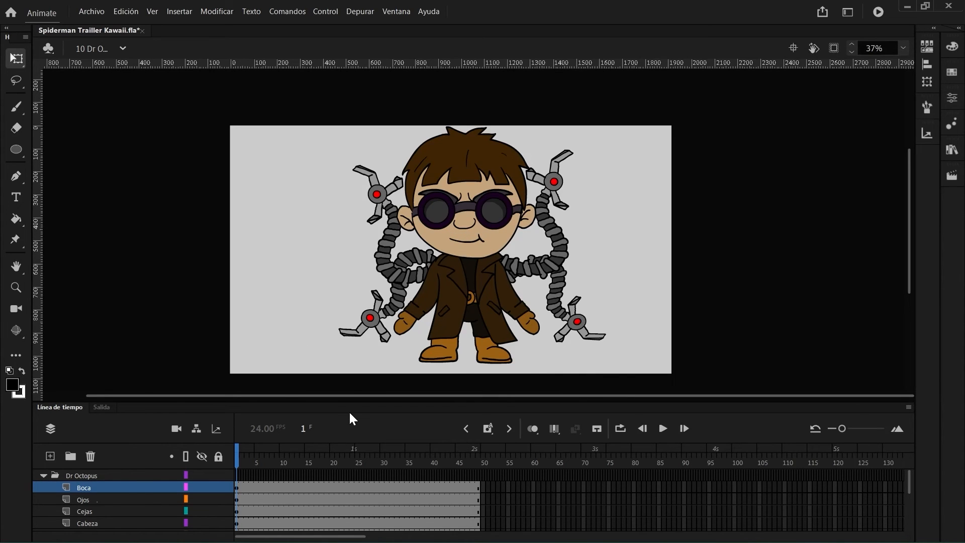
{"action": "key", "text": "Return"}
{"action": "left_click_drag", "start_coordinate": [463, 451], "coordinate": [364, 446]}
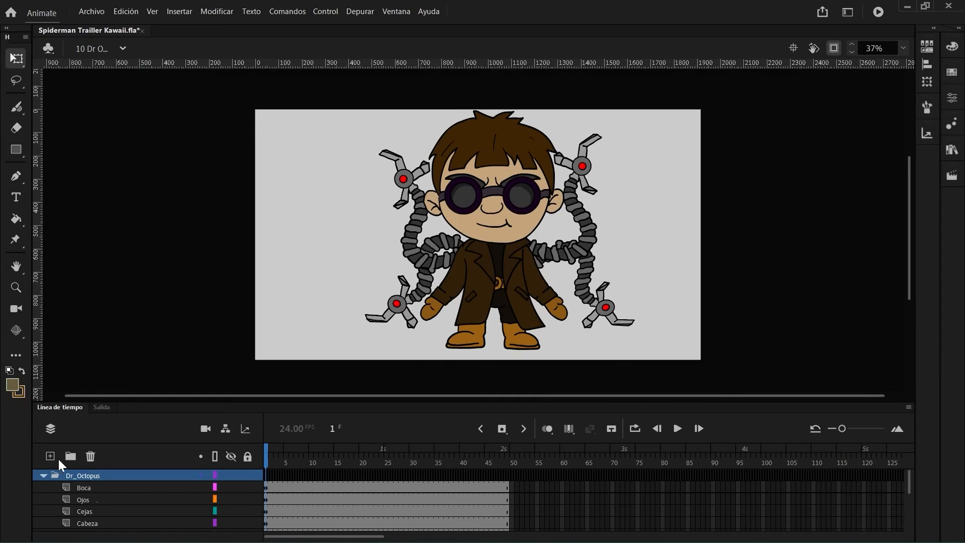
Create a Humo layer above the Dr_Octopus folder and place the library's smoke symbol on it, searching for hum.
{"action": "left_click", "coordinate": [86, 476]}
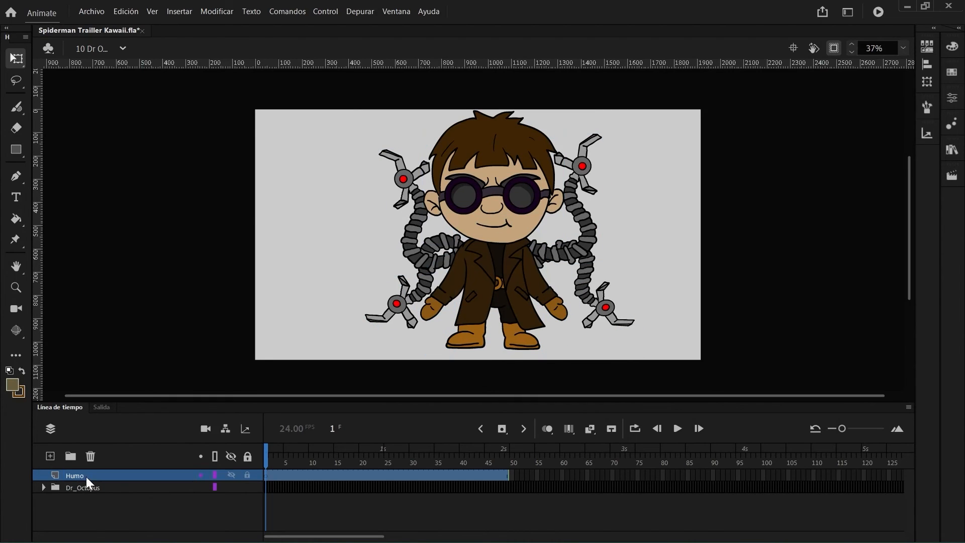
{"action": "left_click", "coordinate": [952, 150]}
{"action": "left_click", "coordinate": [853, 223]}
{"action": "type", "text": "hum"}
{"action": "left_click_drag", "start_coordinate": [759, 270], "coordinate": [297, 255]}
{"action": "left_click_drag", "start_coordinate": [297, 256], "coordinate": [379, 262]}
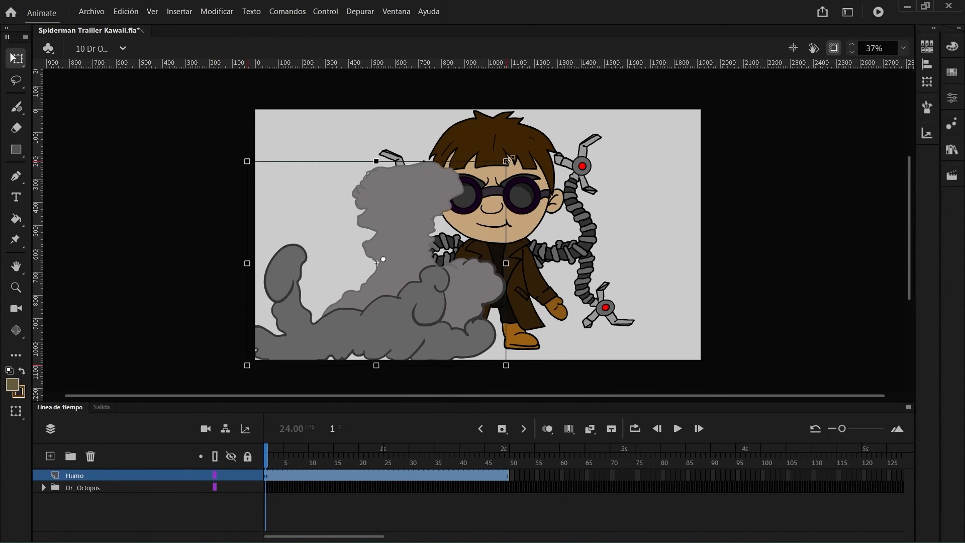
Enlarge the smoke and move it to the lower-left part of the stage, in front of the character.
{"action": "left_click_drag", "start_coordinate": [509, 159], "coordinate": [595, 114]}
{"action": "left_click_drag", "start_coordinate": [486, 322], "coordinate": [358, 288]}
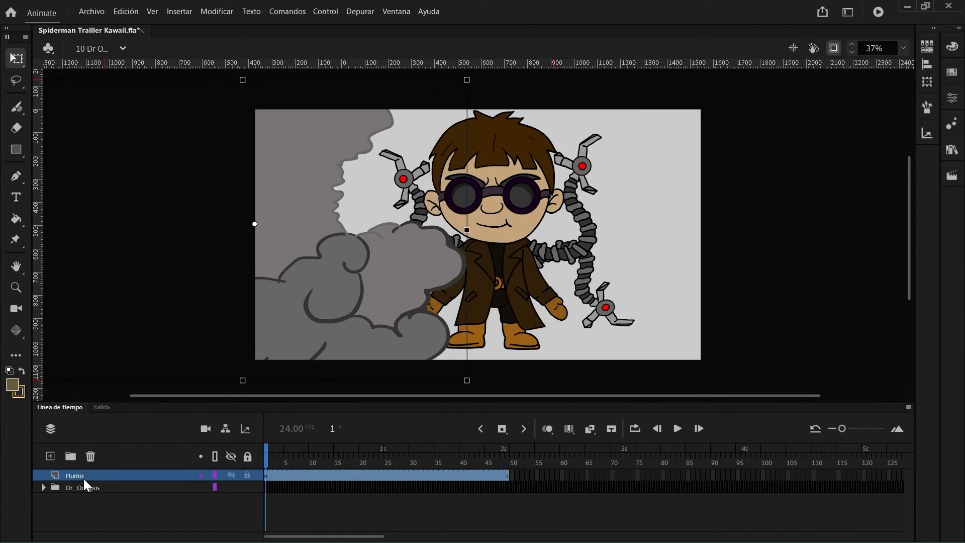
Duplicate the Humo layer and place Humo_copia below the Dr_Octopus folder, selecting its smoke.
{"action": "right_click", "coordinate": [83, 477]}
{"action": "left_click", "coordinate": [115, 287]}
{"action": "left_click_drag", "start_coordinate": [93, 477], "coordinate": [178, 506]}
{"action": "left_click", "coordinate": [337, 299]}
{"action": "left_click", "coordinate": [266, 500]}
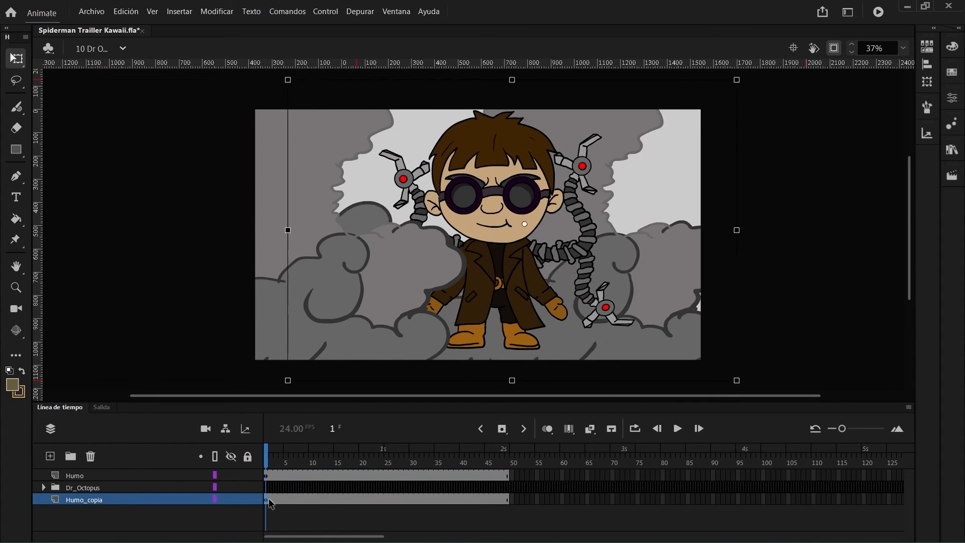
Shift the Humo_copia smoke right, flip it horizontally and position it higher behind the character's right side of the stage.
{"action": "key", "text": "shift+Right"}
{"action": "key", "text": "shift+Right"}
{"action": "key", "text": "shift+Right"}
{"action": "key", "text": "shift+Right"}
{"action": "key", "text": "shift+Right"}
{"action": "key", "text": "shift+Right"}
{"action": "left_click", "coordinate": [926, 82]}
{"action": "left_click", "coordinate": [831, 220]}
{"action": "mouse_move", "coordinate": [641, 316]}
{"action": "left_mouse_down"}
{"action": "mouse_move", "coordinate": [641, 283]}
{"action": "mouse_move", "coordinate": [676, 275]}
{"action": "left_mouse_up"}
Copy the first background frame of the BG layer from scene 09 Dr Octopus and return to scene 10 Dr Octopus II.
{"action": "left_click", "coordinate": [123, 49]}
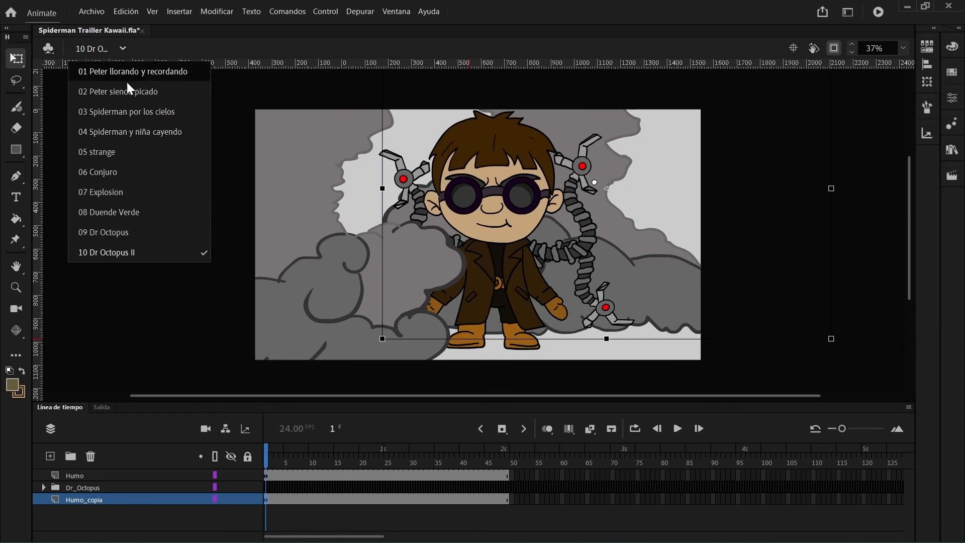
{"action": "left_click", "coordinate": [149, 236]}
{"action": "scroll", "coordinate": [154, 512], "scroll_direction": "down", "scroll_amount": 3}
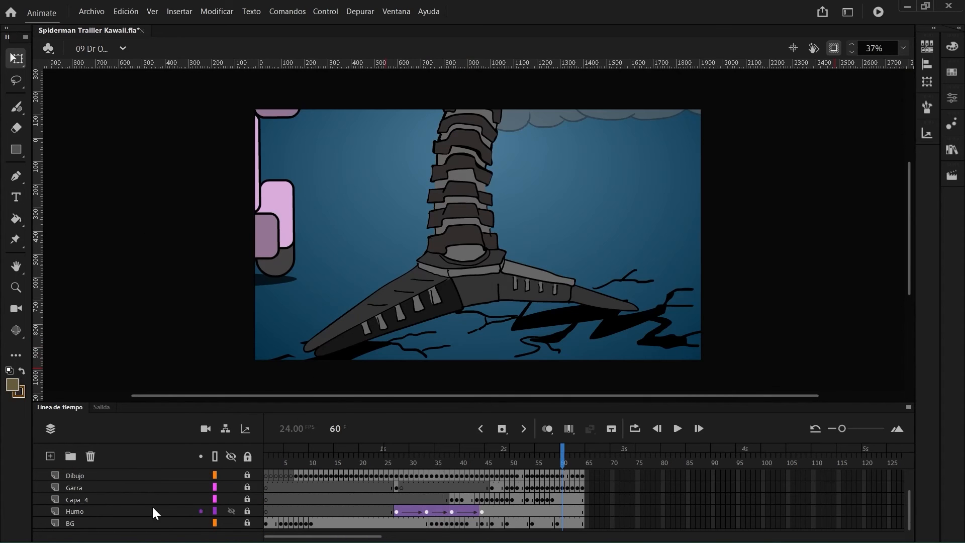
{"action": "right_click", "coordinate": [267, 524]}
{"action": "left_click", "coordinate": [297, 342]}
{"action": "scroll", "coordinate": [115, 46], "scroll_direction": "down", "scroll_amount": 1}
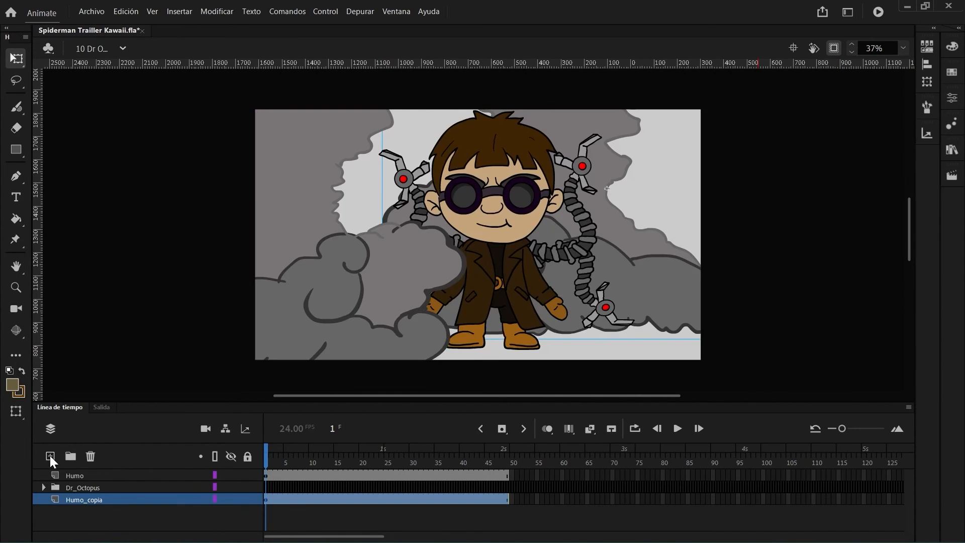
Create a BG layer below Humo_copia and paste the copied background frame into frame 1.
{"action": "left_click", "coordinate": [50, 455]}
{"action": "left_click_drag", "start_coordinate": [88, 499], "coordinate": [90, 514]}
{"action": "double_click", "coordinate": [90, 509]}
{"action": "right_click", "coordinate": [265, 510]}
{"action": "left_click", "coordinate": [307, 388]}
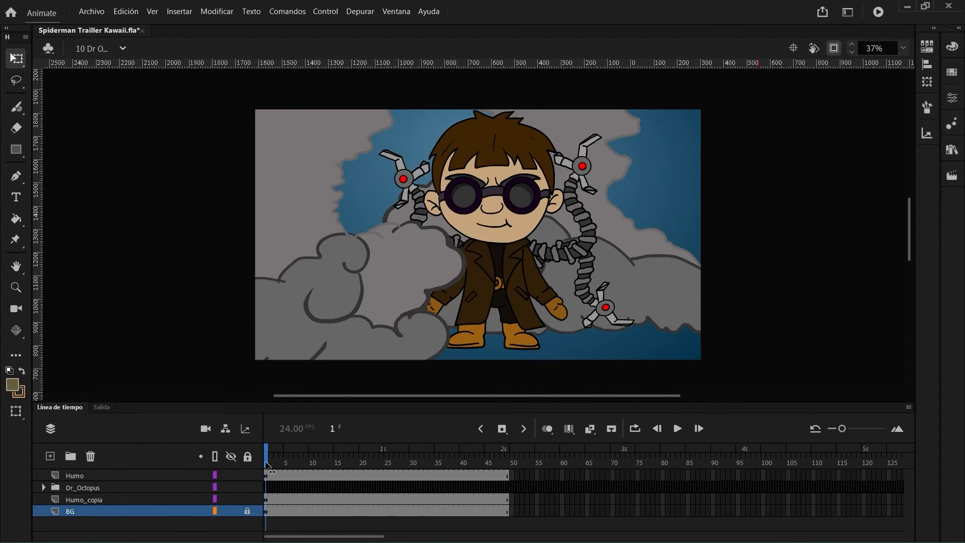
Add a blur filter (Desenfoque) to the BG layer's frame and adjust its quality.
{"action": "left_click", "coordinate": [952, 98]}
{"action": "scroll", "coordinate": [854, 327], "scroll_direction": "down", "scroll_amount": 3}
{"action": "left_click", "coordinate": [903, 489]}
{"action": "left_click", "coordinate": [830, 373]}
{"action": "scroll", "coordinate": [882, 514], "scroll_direction": "down", "scroll_amount": 2}
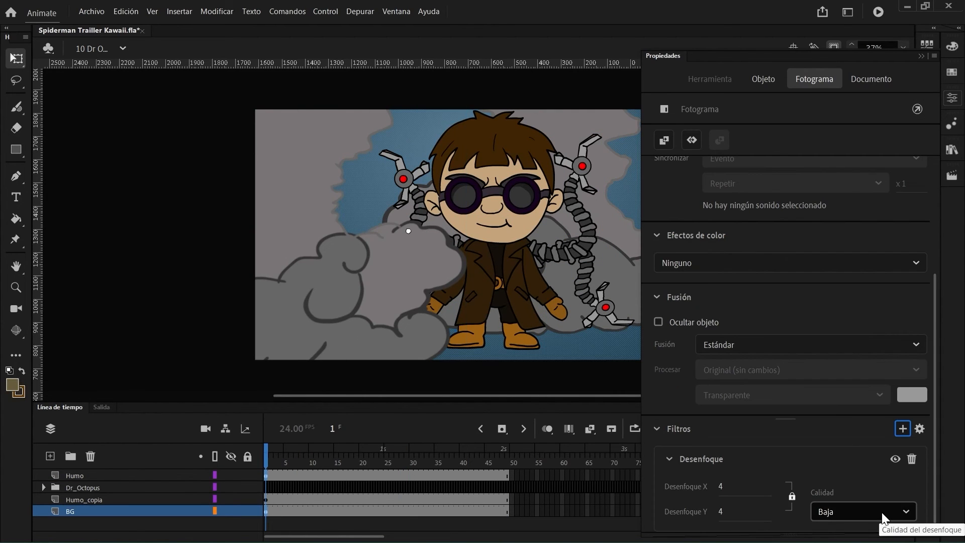
{"action": "left_click", "coordinate": [862, 474]}
Make the Humo layer's smoke semi-transparent with an Alfa colour effect of 80 % on its first frame.
{"action": "left_click", "coordinate": [790, 263]}
{"action": "left_click", "coordinate": [695, 349]}
{"action": "left_click", "coordinate": [266, 475]}
{"action": "left_click_drag", "start_coordinate": [868, 300], "coordinate": [839, 302]}
{"action": "left_click", "coordinate": [952, 97]}
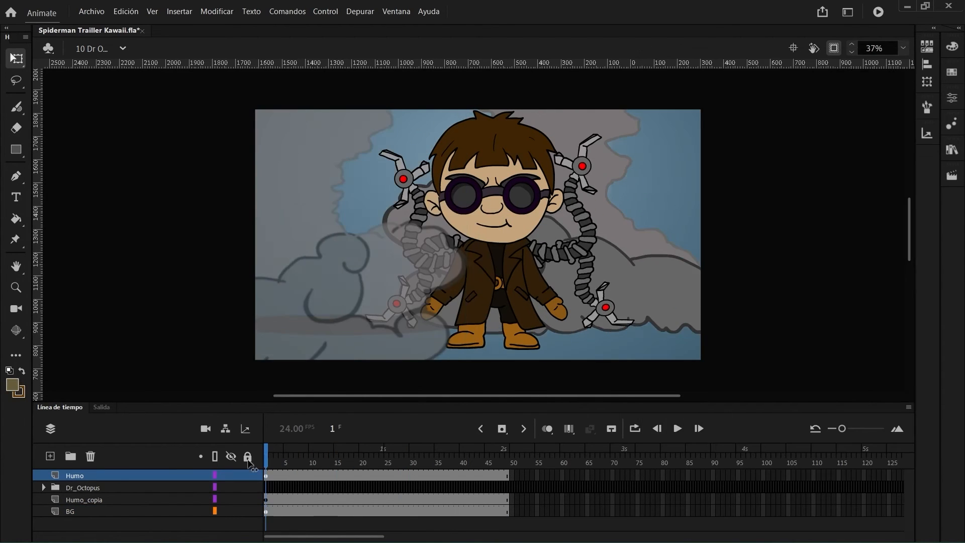
{"action": "left_click", "coordinate": [266, 511]}
{"action": "left_click", "coordinate": [265, 475]}
{"action": "left_click", "coordinate": [952, 97]}
{"action": "left_click", "coordinate": [896, 339]}
{"action": "left_click", "coordinate": [846, 422]}
{"action": "left_click", "coordinate": [814, 79]}
{"action": "left_click", "coordinate": [790, 438]}
{"action": "left_click", "coordinate": [770, 459]}
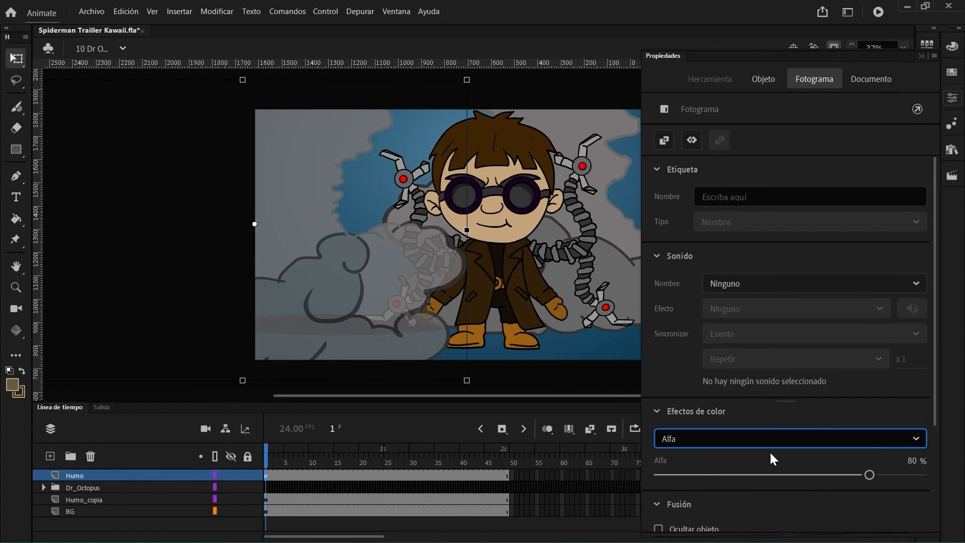
Make the Humo_copia smoke behind the character semi-transparent like the front smoke.
{"action": "left_click", "coordinate": [265, 499]}
{"action": "scroll", "coordinate": [937, 406], "scroll_direction": "down", "scroll_amount": 3}
{"action": "left_click", "coordinate": [265, 475]}
{"action": "left_click", "coordinate": [952, 97]}
{"action": "scroll", "coordinate": [877, 406], "scroll_direction": "down", "scroll_amount": 2}
{"action": "left_click", "coordinate": [878, 506]}
{"action": "left_click", "coordinate": [382, 511]}
{"action": "left_click_drag", "start_coordinate": [381, 455], "coordinate": [243, 477]}
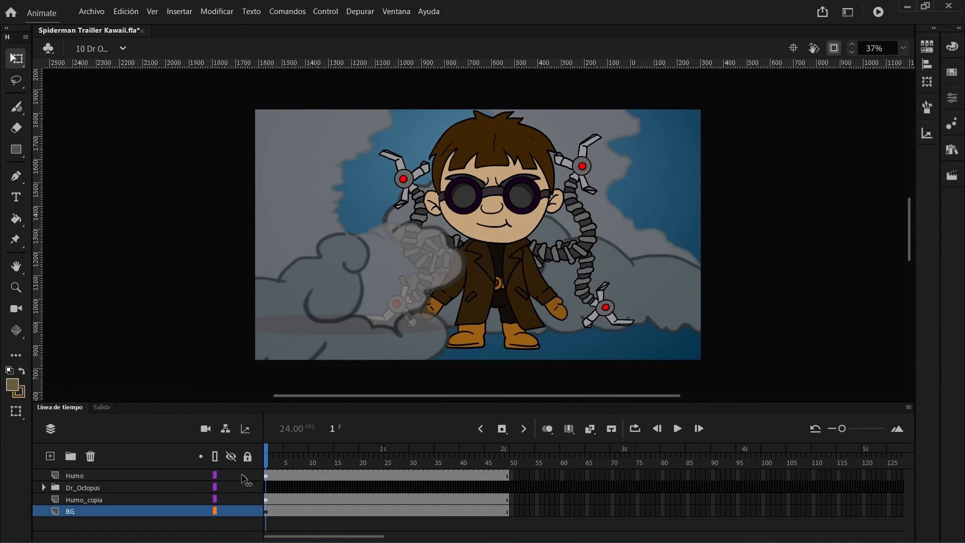
Set the layer depths to -127 for Humo, -75 for the Dr_Octopus folder and -7 for Humo_copia.
{"action": "left_click", "coordinate": [928, 137]}
{"action": "left_click", "coordinate": [870, 213]}
{"action": "left_click", "coordinate": [746, 157]}
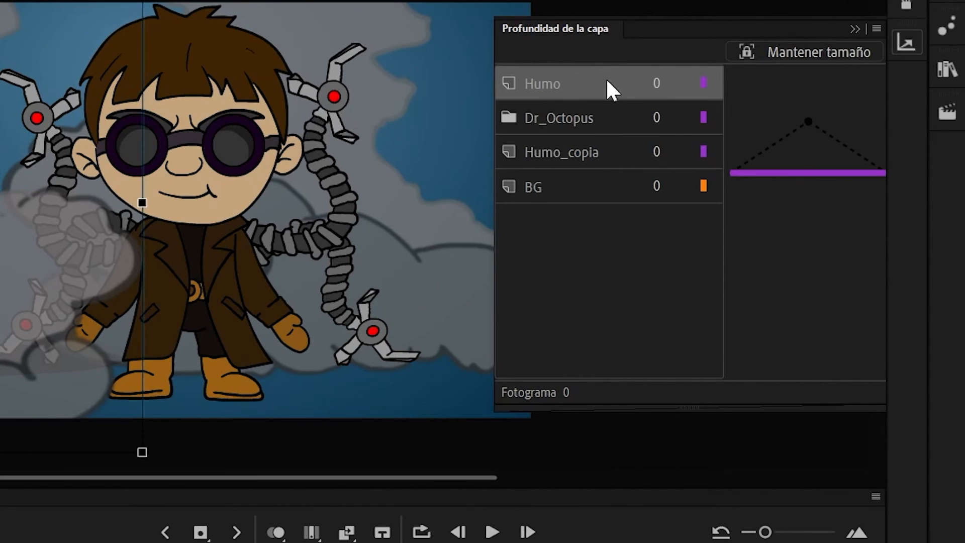
{"action": "mouse_move", "coordinate": [798, 173]}
{"action": "left_mouse_down"}
{"action": "mouse_move", "coordinate": [806, 160]}
{"action": "mouse_move", "coordinate": [773, 180]}
{"action": "left_mouse_up"}
{"action": "left_click", "coordinate": [578, 114]}
{"action": "left_click", "coordinate": [616, 162]}
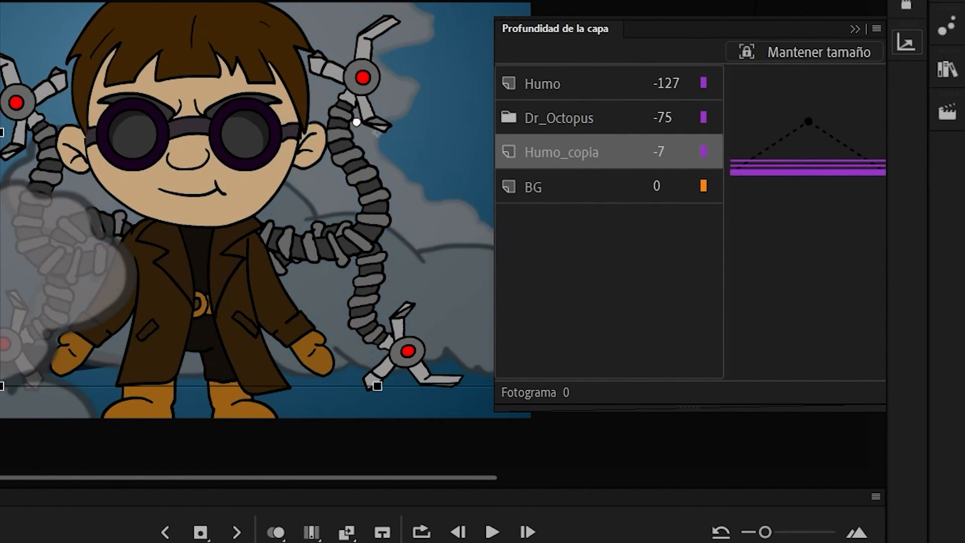
{"action": "left_click", "coordinate": [5, 242]}
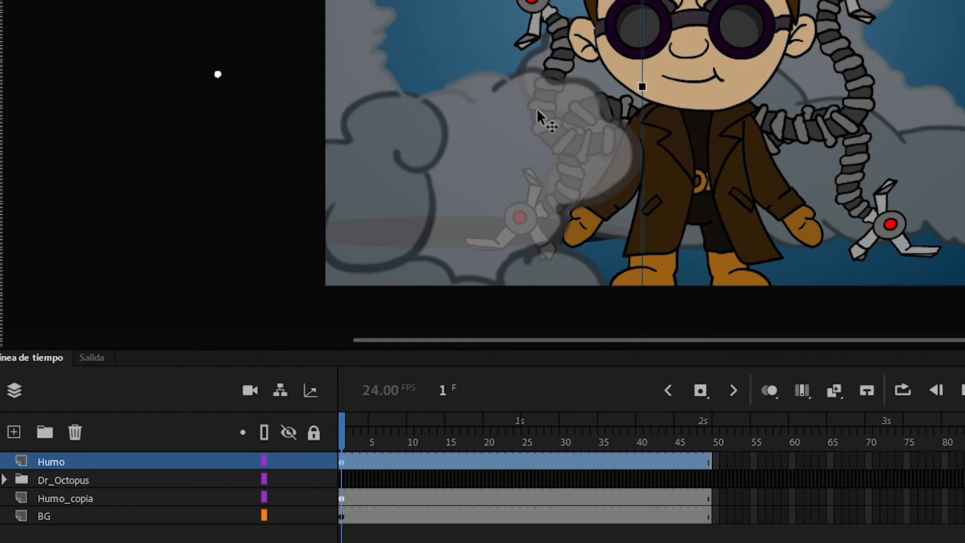
{"action": "left_click", "coordinate": [264, 460]}
{"action": "left_click_drag", "start_coordinate": [341, 442], "coordinate": [701, 423]}
{"action": "left_click_drag", "start_coordinate": [534, 249], "coordinate": [527, 249]}
{"action": "left_click_drag", "start_coordinate": [930, 165], "coordinate": [909, 166]}
{"action": "key", "text": "ctrl+z"}
{"action": "key", "text": "ctrl+z"}
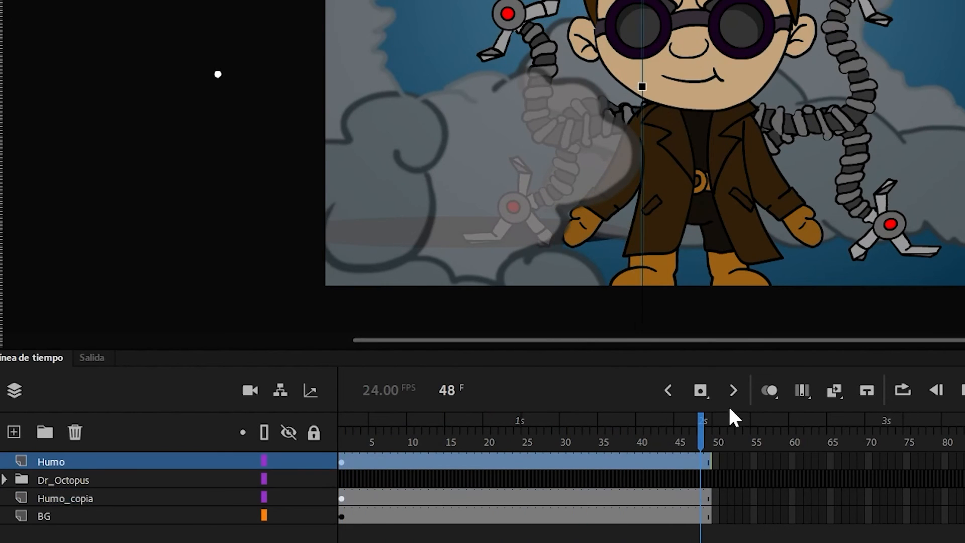
Insert keyframes at frame 48 on Humo and Humo_copia, create classic tweens on both layers and preview the smoke movement.
{"action": "left_click", "coordinate": [701, 461]}
{"action": "key", "text": "F6"}
{"action": "left_click", "coordinate": [701, 497]}
{"action": "key", "text": "F6"}
{"action": "left_click", "coordinate": [685, 498]}
{"action": "left_click", "coordinate": [834, 390]}
{"action": "left_click", "coordinate": [668, 462]}
{"action": "left_click", "coordinate": [834, 390]}
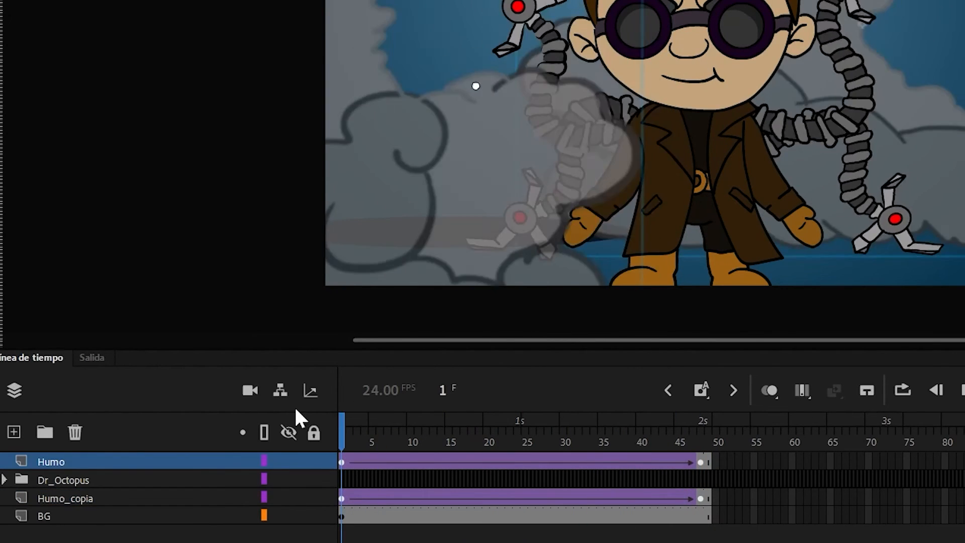
{"action": "left_click_drag", "start_coordinate": [379, 442], "coordinate": [458, 445]}
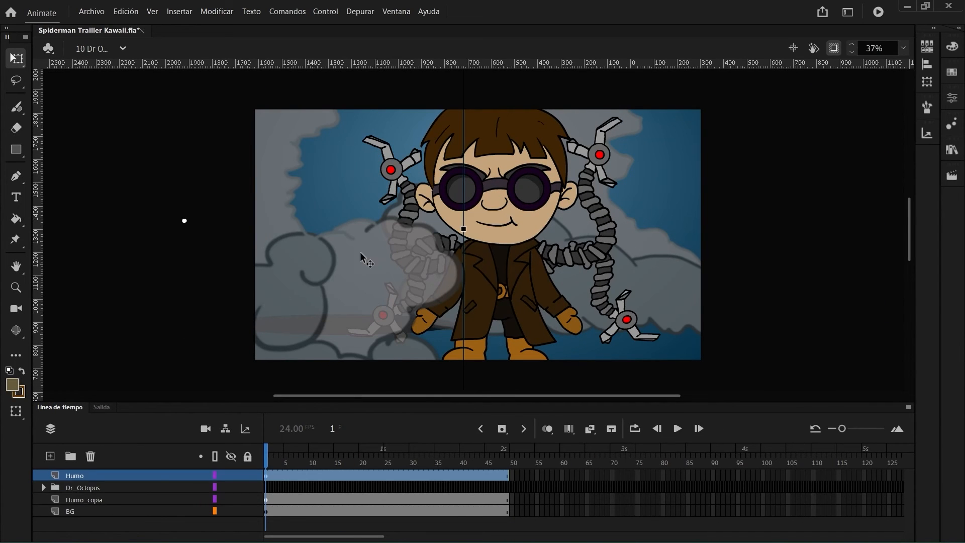
{"action": "left_click_drag", "start_coordinate": [307, 453], "coordinate": [283, 448]}
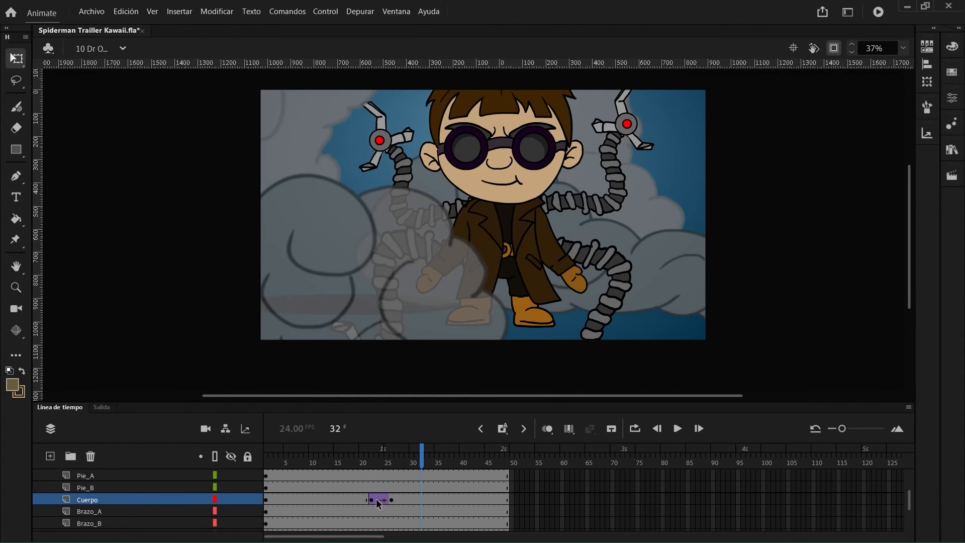
Set the easing of the Cuerpo layer's classic tween to Quad Ease-Out and play the scene.
{"action": "left_click", "coordinate": [376, 498]}
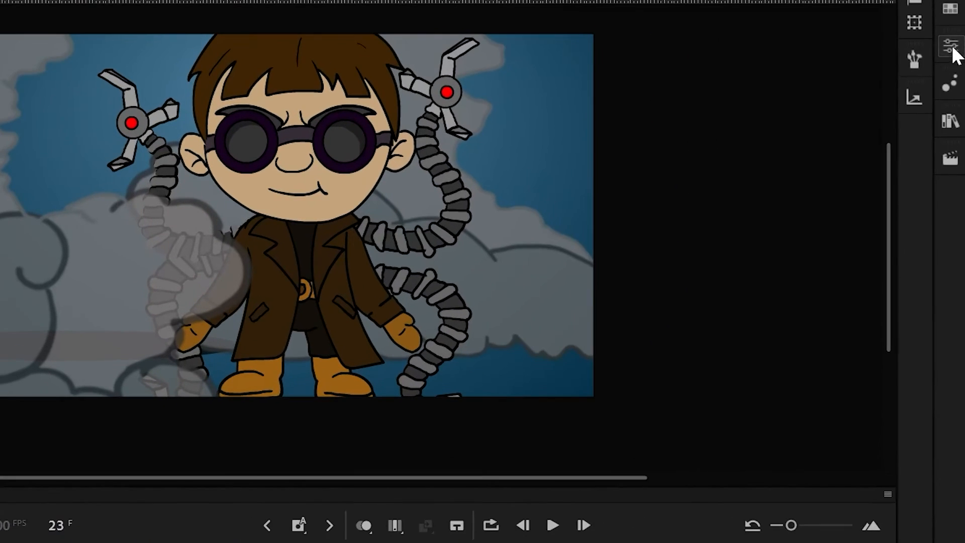
{"action": "left_click", "coordinate": [952, 99]}
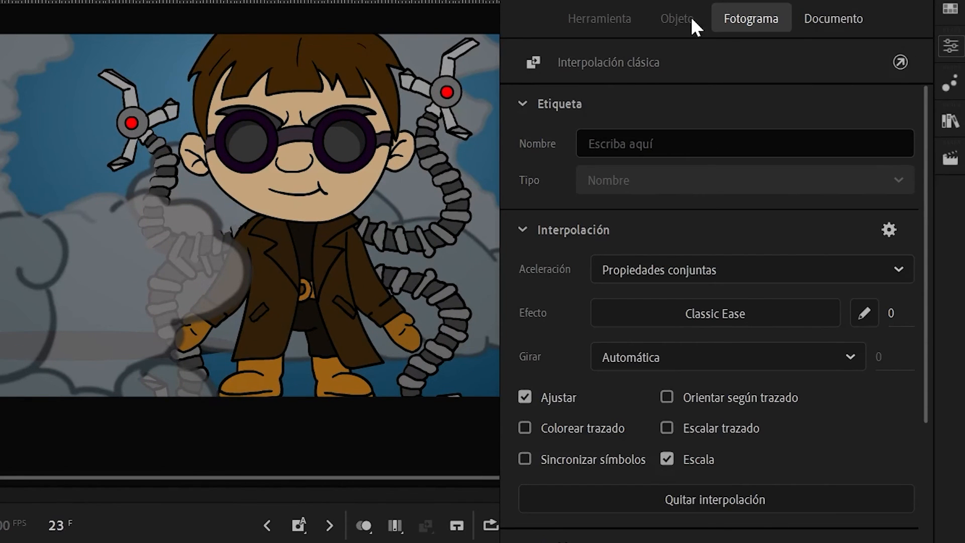
{"action": "left_click", "coordinate": [751, 310]}
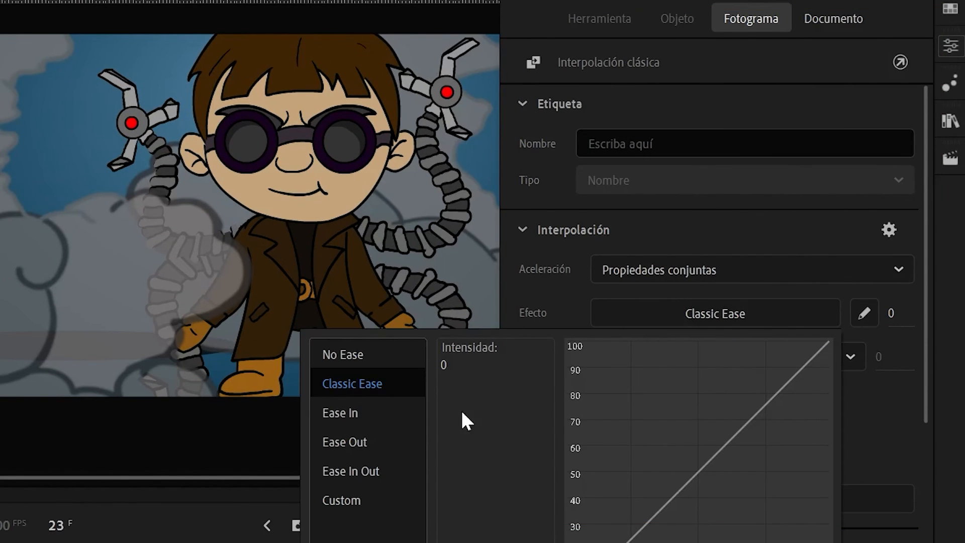
{"action": "left_click", "coordinate": [350, 442]}
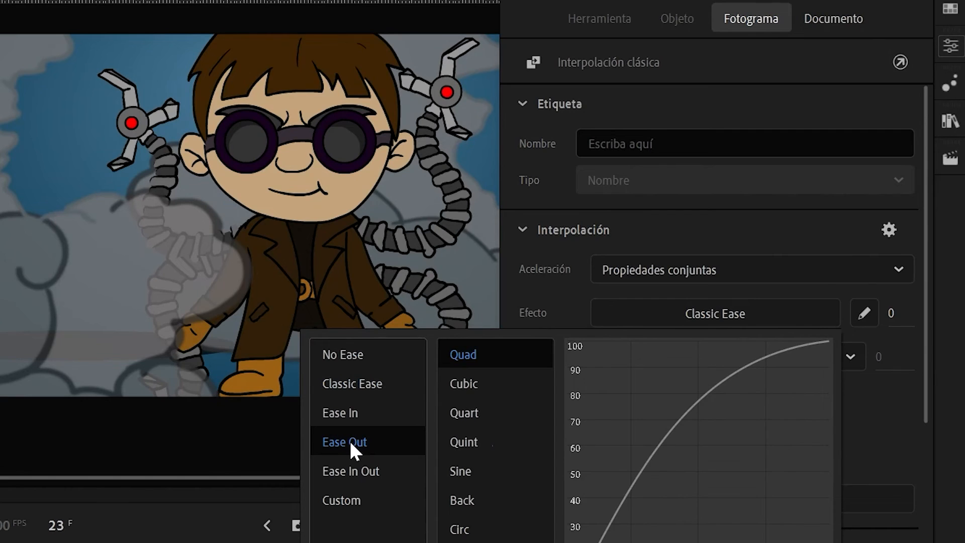
{"action": "double_click", "coordinate": [491, 358]}
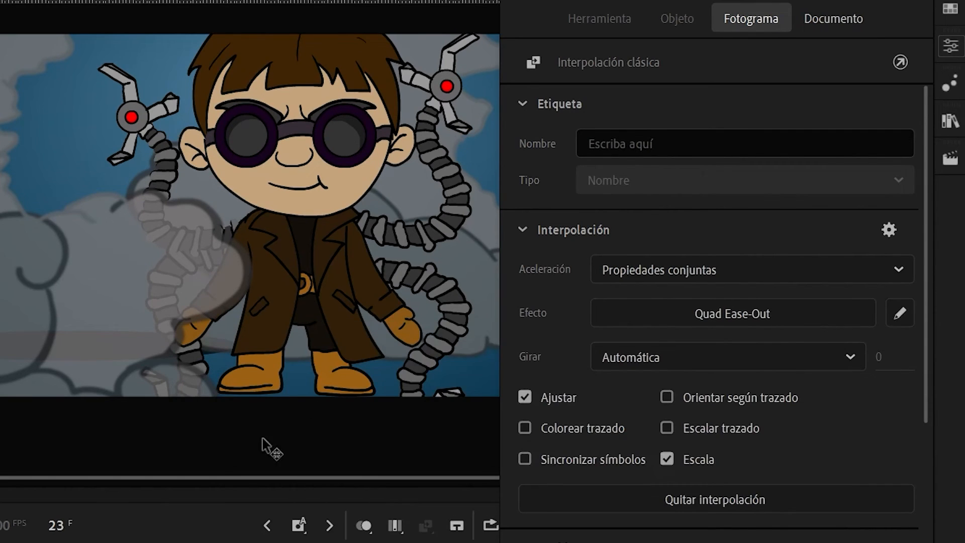
{"action": "left_click", "coordinate": [265, 440]}
{"action": "left_click", "coordinate": [952, 99]}
{"action": "left_click", "coordinate": [469, 349]}
{"action": "left_click_drag", "start_coordinate": [376, 451], "coordinate": [236, 432]}
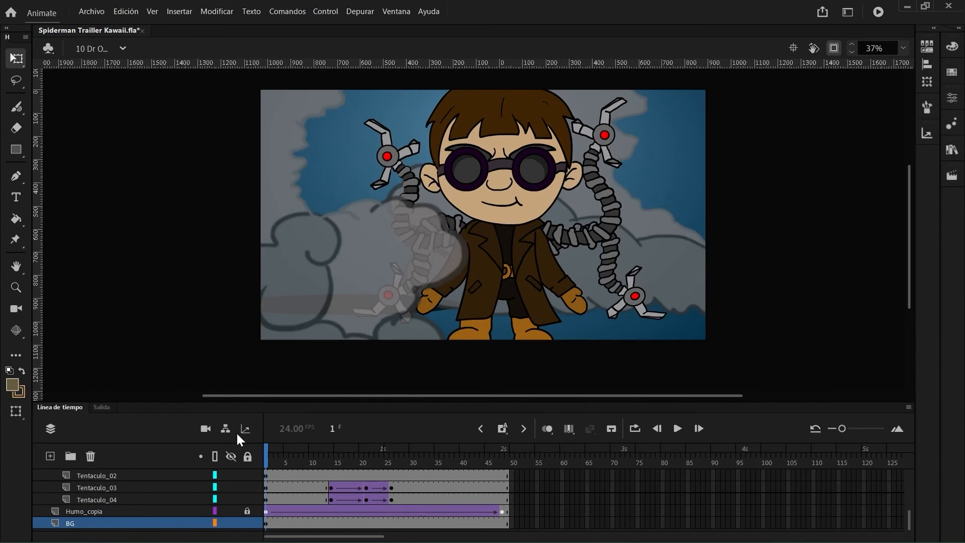
{"action": "key", "text": "Return"}
Move the end keyframe of the Cuerpo tween to frame 30 and play the scene from the start.
{"action": "scroll", "coordinate": [389, 480], "scroll_direction": "up", "scroll_amount": 2}
{"action": "left_click", "coordinate": [392, 475]}
{"action": "left_click_drag", "start_coordinate": [392, 475], "coordinate": [412, 476]}
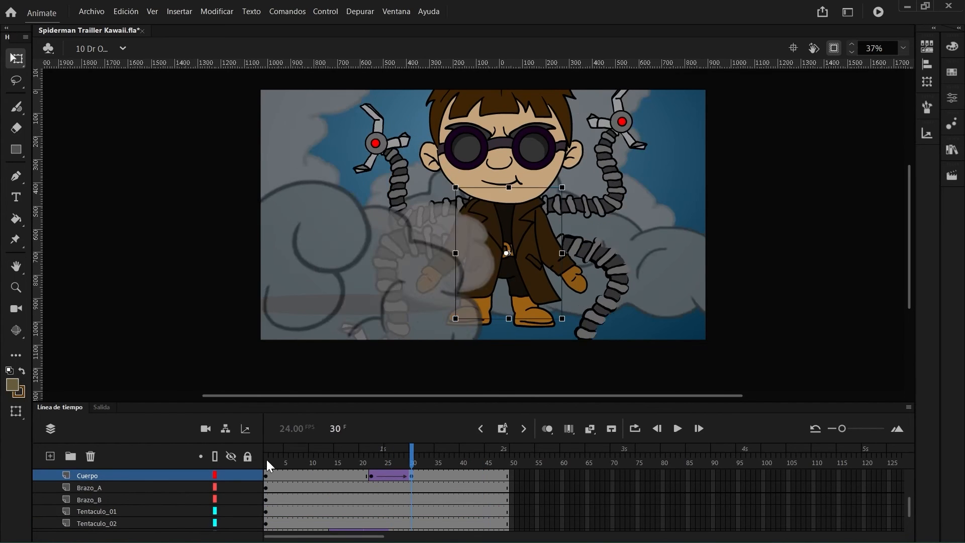
{"action": "left_click", "coordinate": [267, 459]}
{"action": "key", "text": "Return"}
{"action": "key", "text": "Return"}
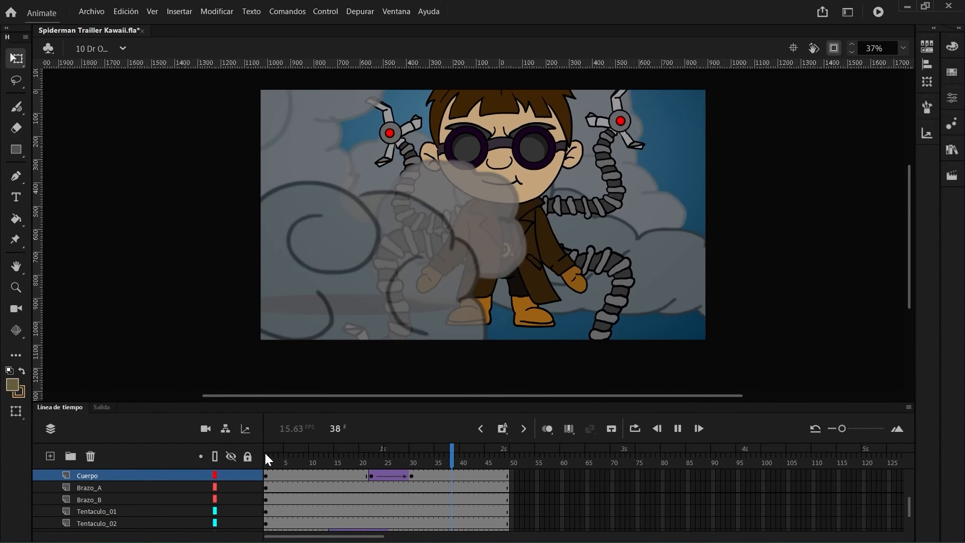
Inspect the overlap of the tentacles and the body, then set the Cuerpo layer's depth to -76 at frame 30.
{"action": "left_click", "coordinate": [393, 460]}
{"action": "scroll", "coordinate": [399, 489], "scroll_direction": "down", "scroll_amount": 3}
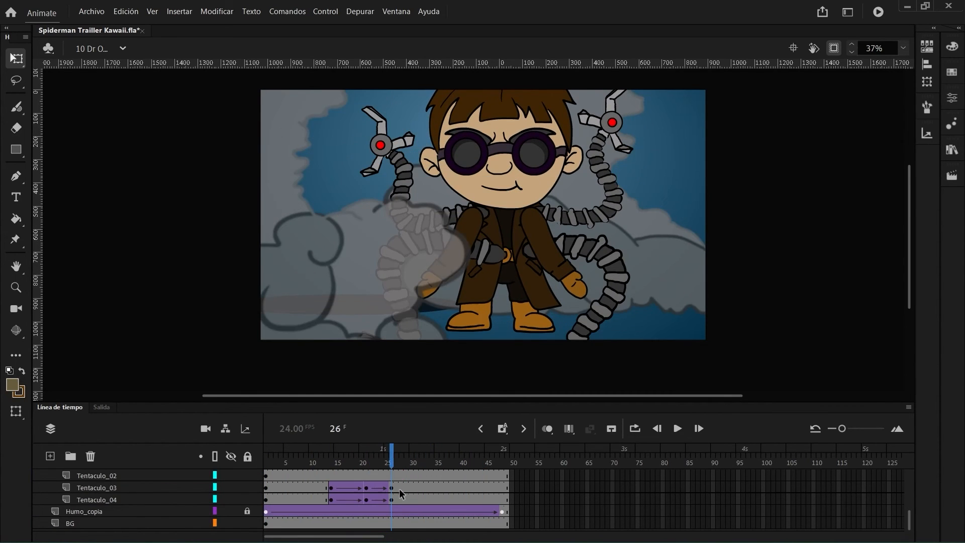
{"action": "scroll", "coordinate": [399, 489], "scroll_direction": "up", "scroll_amount": 5}
{"action": "scroll", "coordinate": [399, 489], "scroll_direction": "down", "scroll_amount": 2}
{"action": "left_click_drag", "start_coordinate": [391, 457], "coordinate": [405, 463]}
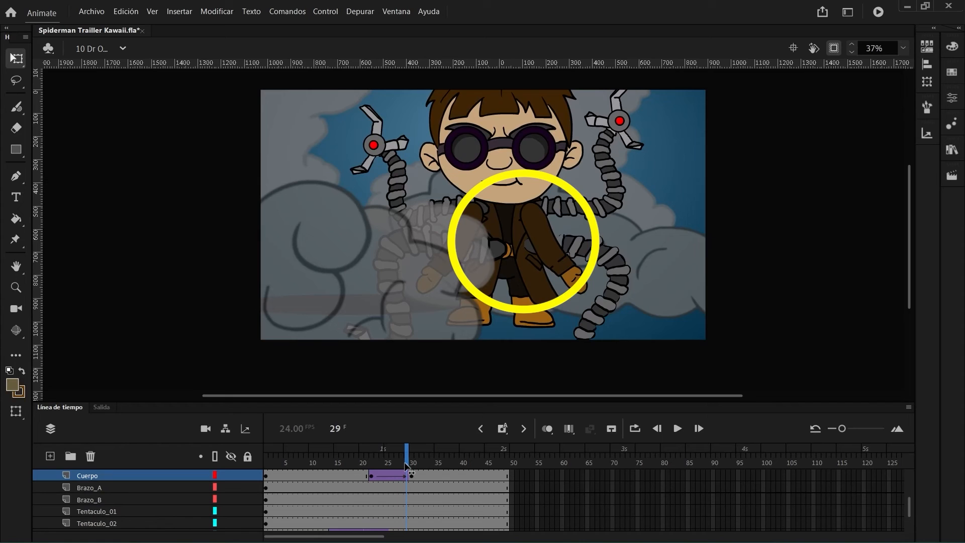
{"action": "left_click", "coordinate": [413, 473]}
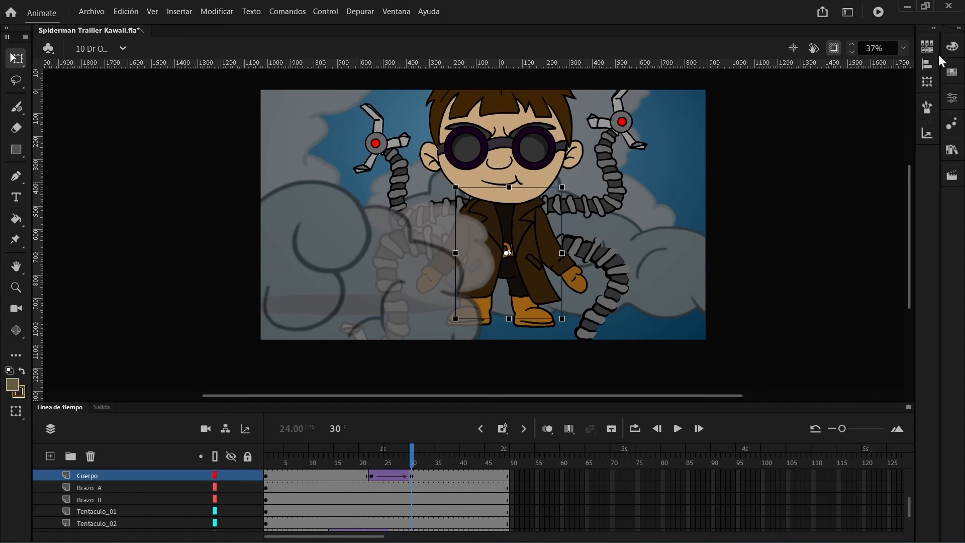
{"action": "left_click", "coordinate": [931, 133]}
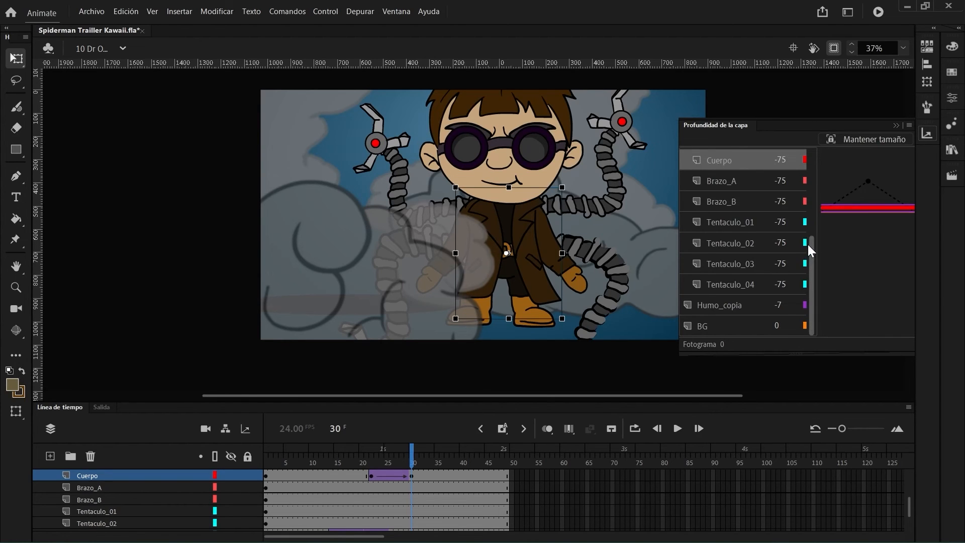
{"action": "scroll", "coordinate": [784, 234], "scroll_direction": "up", "scroll_amount": 2}
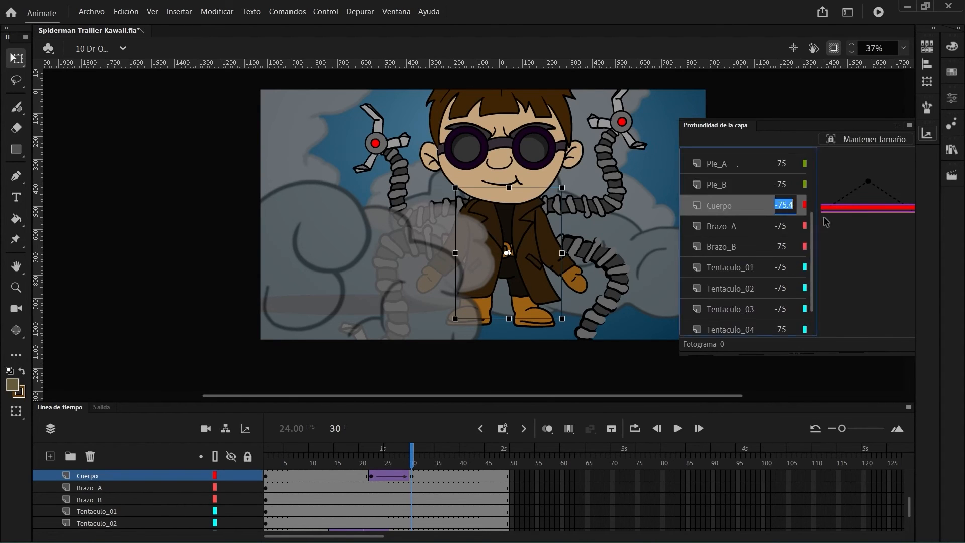
{"action": "left_click_drag", "start_coordinate": [814, 215], "coordinate": [787, 206]}
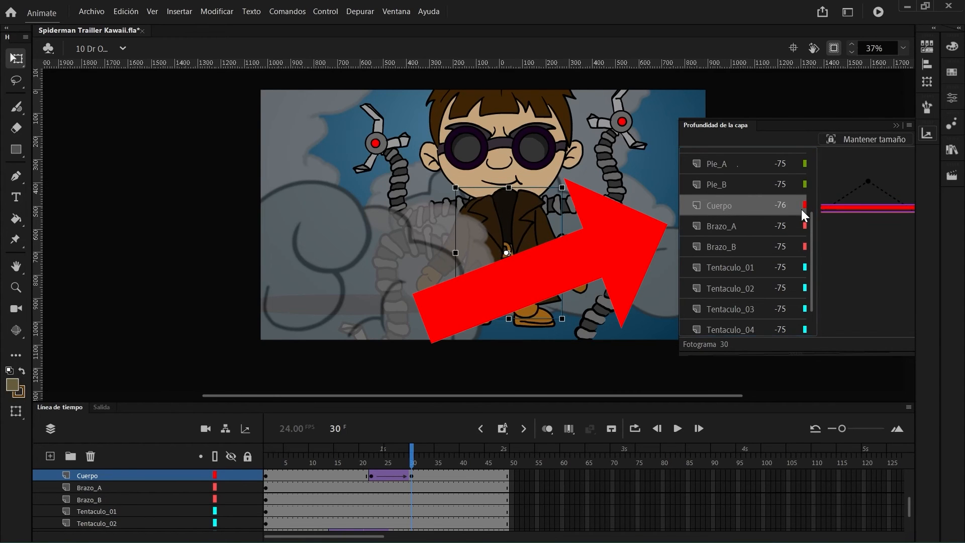
Set the layer depth of the four Tentaculo layers to -70 at frame 30, behind the body.
{"action": "left_click_drag", "start_coordinate": [781, 267], "coordinate": [798, 273]}
{"action": "left_click", "coordinate": [754, 288]}
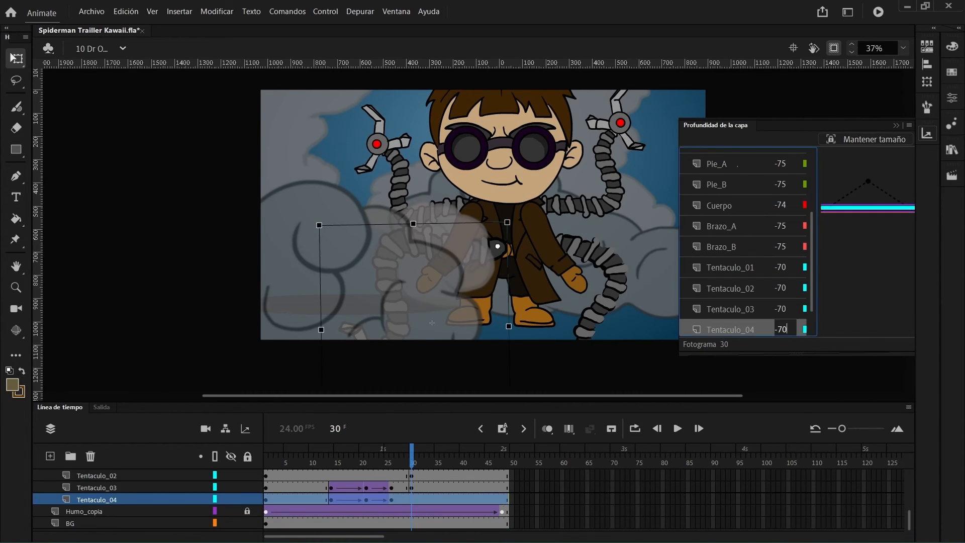
Collapse the Dr_Octopus folder and create a layer named Audio above Humo.
{"action": "left_click", "coordinate": [508, 450]}
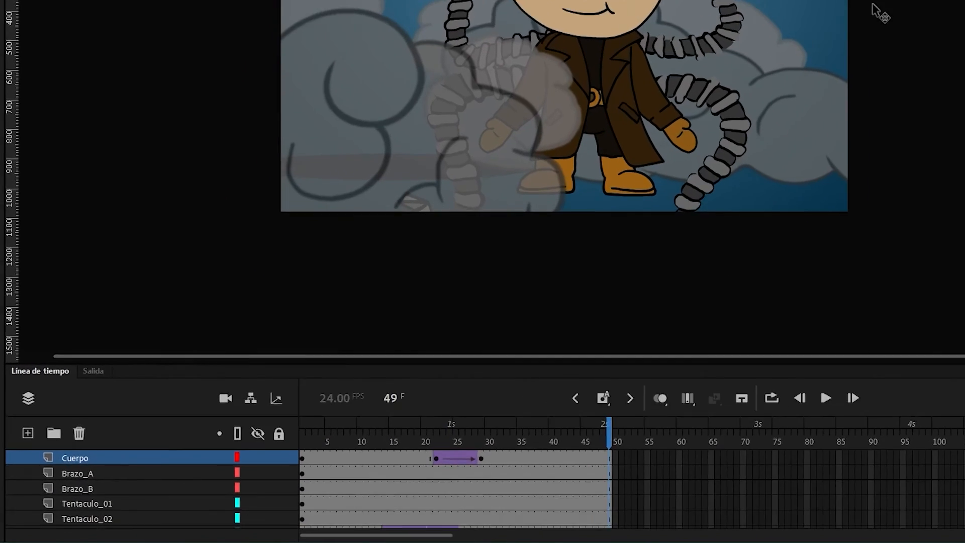
{"action": "left_click_drag", "start_coordinate": [626, 29], "coordinate": [627, 124]}
{"action": "scroll", "coordinate": [233, 478], "scroll_direction": "up", "scroll_amount": 3}
{"action": "left_click", "coordinate": [14, 469]}
{"action": "left_click", "coordinate": [93, 455]}
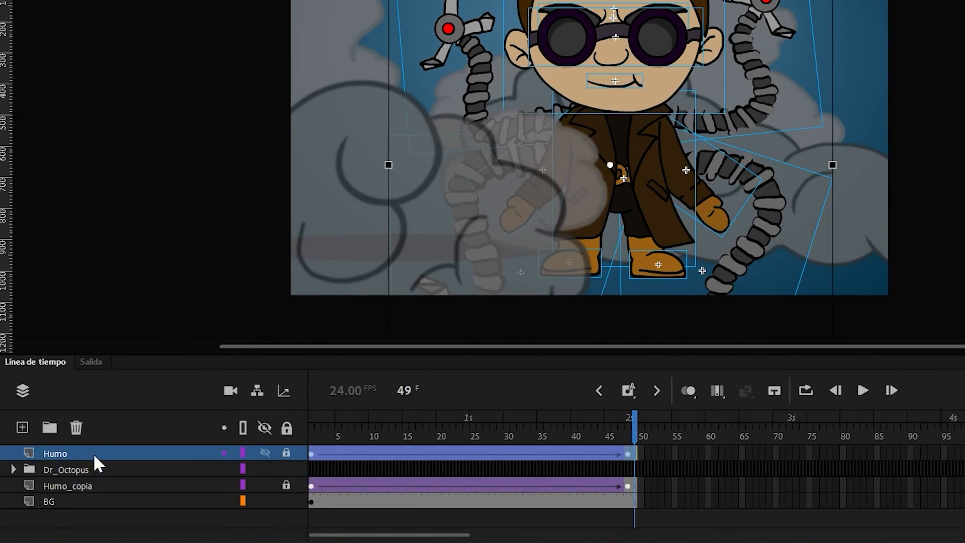
{"action": "left_click", "coordinate": [23, 427]}
{"action": "double_click", "coordinate": [67, 453]}
{"action": "type", "text": "Audio"}
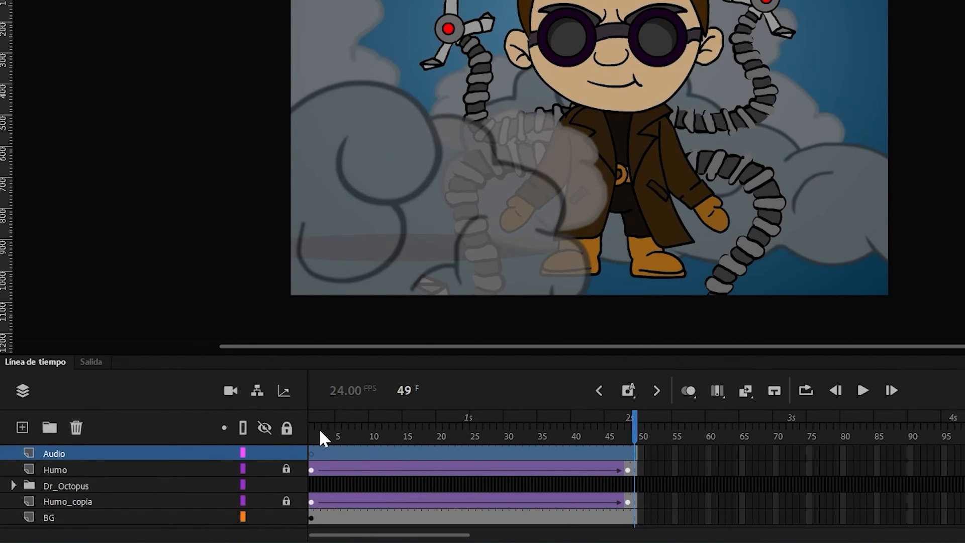
Try to import a sound file onto the Audio layer from frame 1.
{"action": "left_click", "coordinate": [321, 433]}
{"action": "key", "text": "ctrl+r"}
{"action": "double_click", "coordinate": [414, 128]}
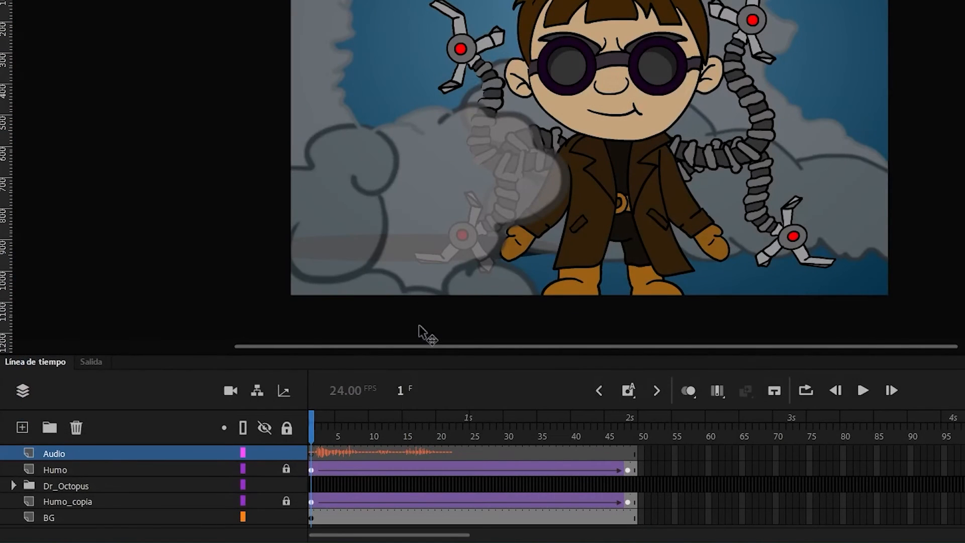
{"action": "key", "text": "ctrl+z"}
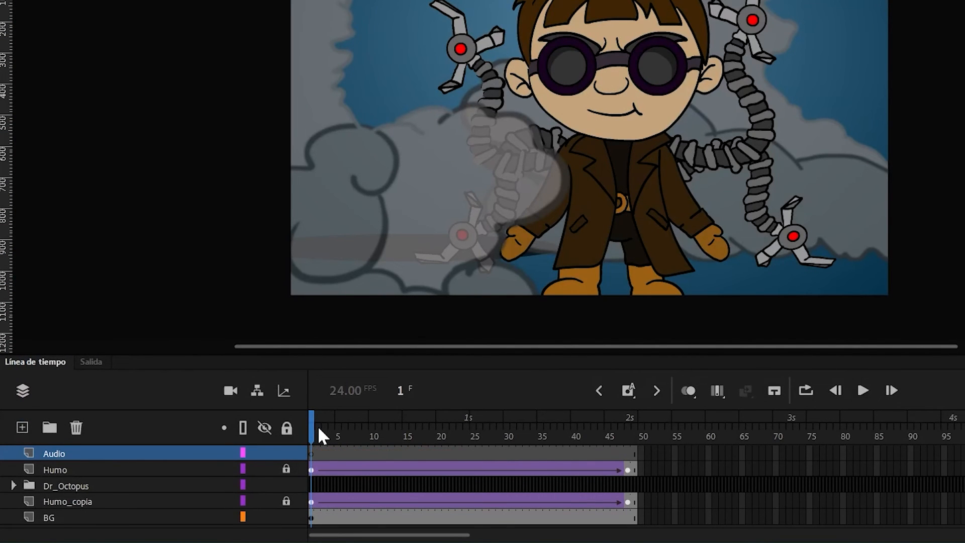
Import hola peter.wav onto the Audio layer at about frame 33.
{"action": "left_click_drag", "start_coordinate": [312, 426], "coordinate": [523, 443]}
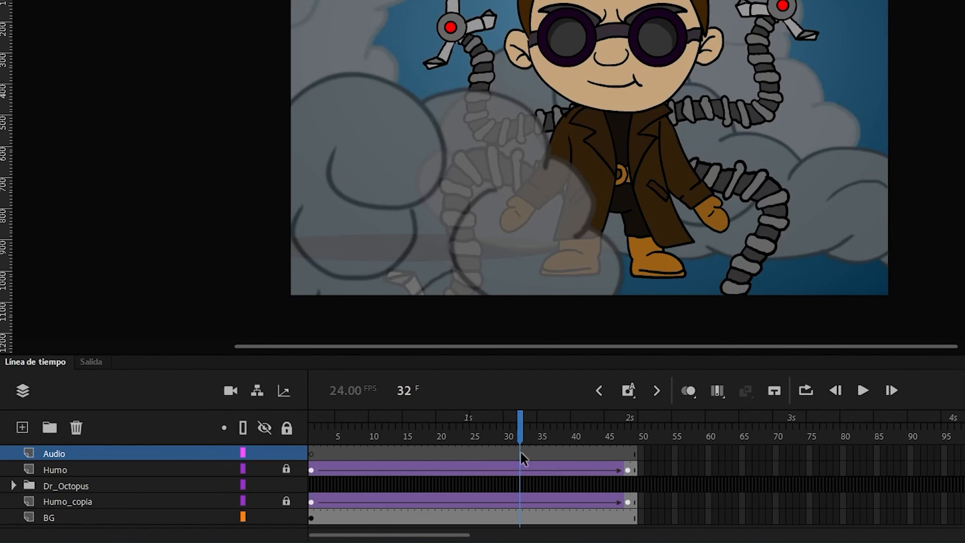
{"action": "key", "text": "ctrl+r"}
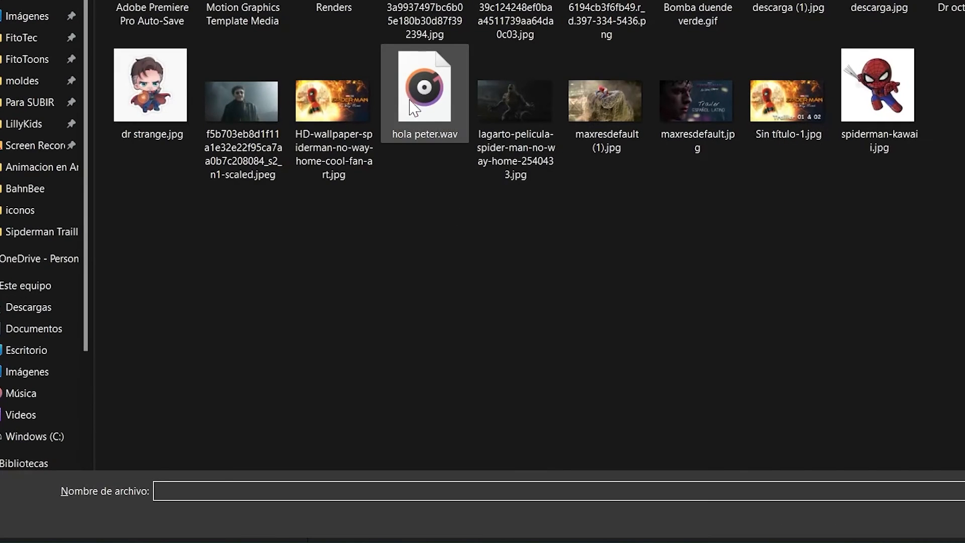
{"action": "double_click", "coordinate": [406, 84]}
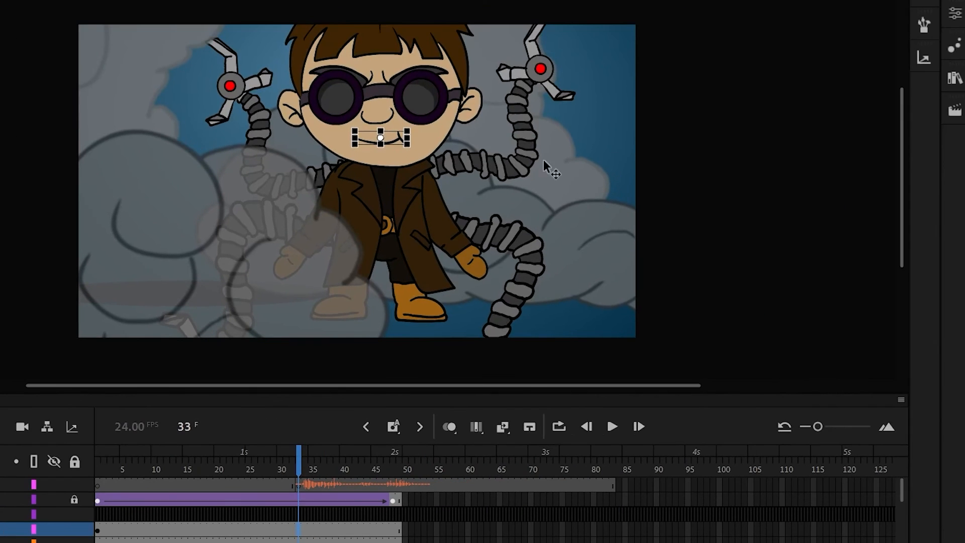
Start lip syncing the Boca Octopus mouth and assign the matching mouth shapes to the Neutral, Ah, D and Ee visemes.
{"action": "left_click", "coordinate": [956, 18]}
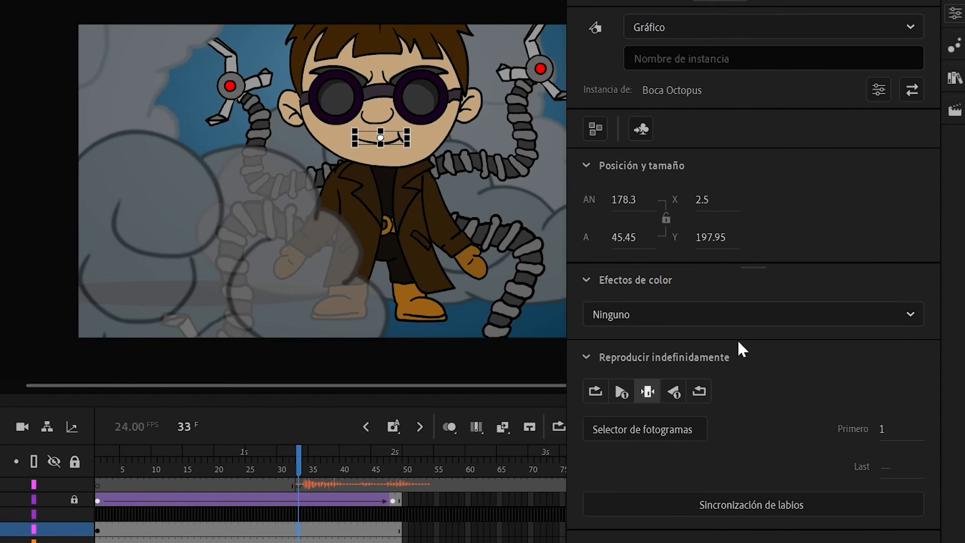
{"action": "left_click", "coordinate": [785, 502]}
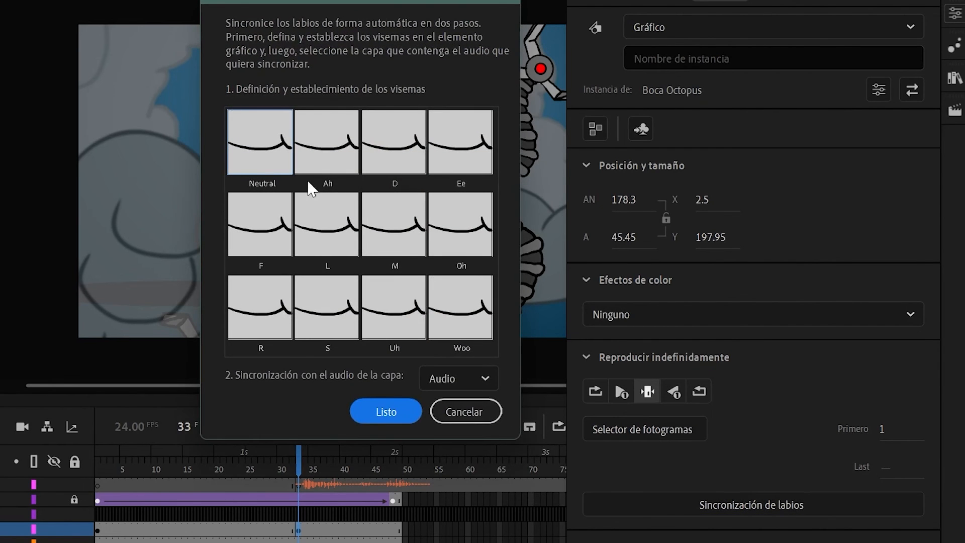
{"action": "left_click", "coordinate": [274, 154]}
{"action": "left_click", "coordinate": [321, 177]}
{"action": "left_click", "coordinate": [327, 151]}
{"action": "left_click", "coordinate": [430, 201]}
{"action": "left_click", "coordinate": [402, 158]}
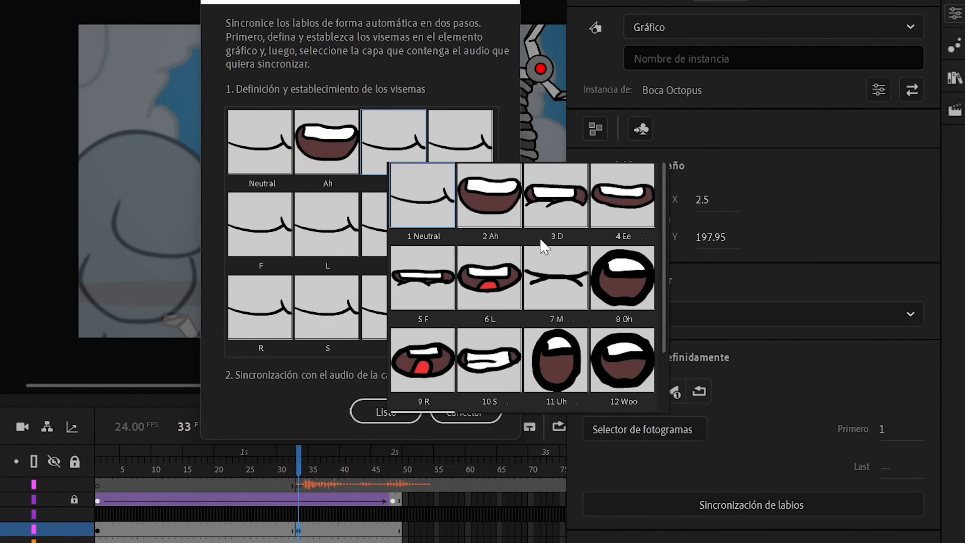
{"action": "left_click", "coordinate": [556, 220]}
{"action": "left_click", "coordinate": [452, 153]}
{"action": "left_click", "coordinate": [656, 219]}
Assign mouth shape 5 F to the F viseme and shape 6 L to both the L and M visemes.
{"action": "left_click", "coordinate": [270, 229]}
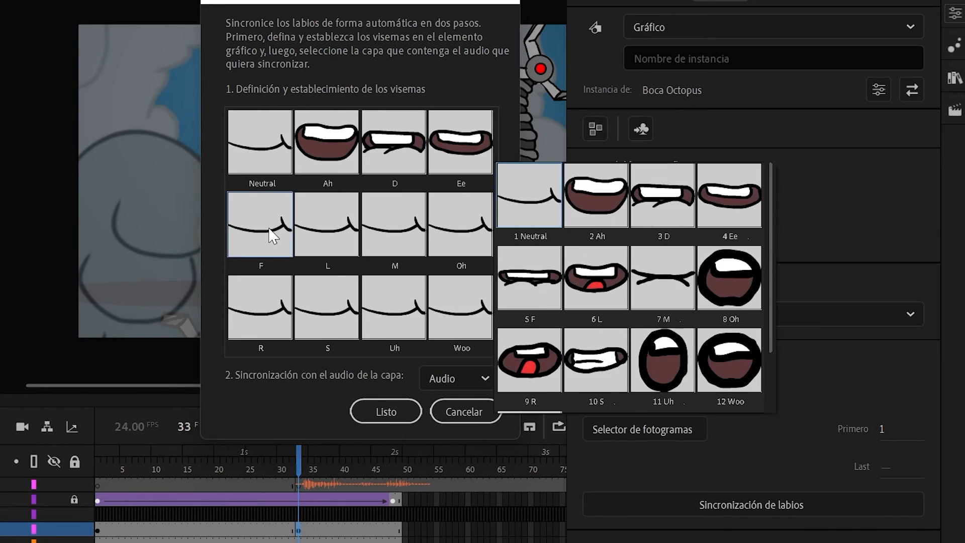
{"action": "left_click", "coordinate": [539, 297]}
{"action": "left_click", "coordinate": [324, 233]}
{"action": "left_click", "coordinate": [326, 347]}
{"action": "left_click", "coordinate": [372, 253]}
{"action": "left_click", "coordinate": [460, 345]}
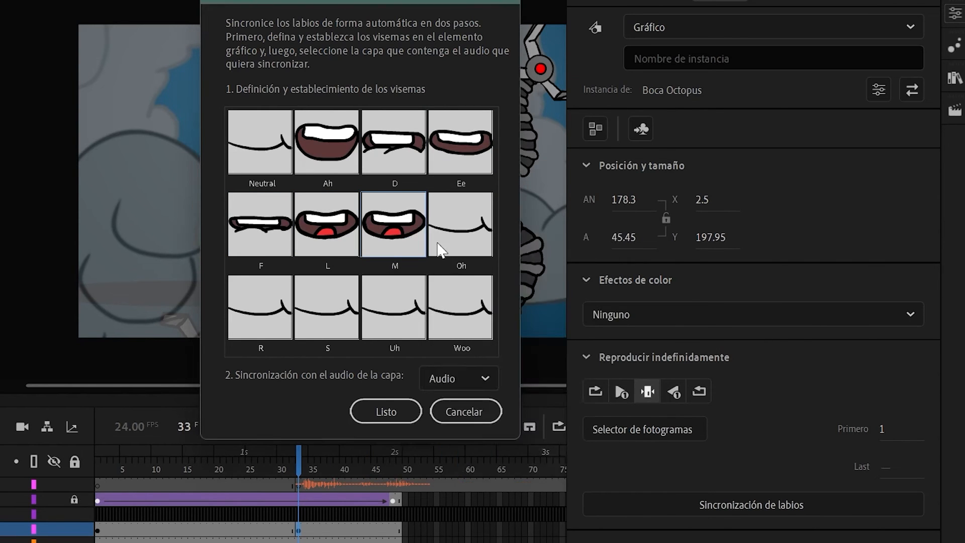
Assign mouth shapes 8 Oh, 9 R and 10 S to the Oh, R and S visemes.
{"action": "left_click", "coordinate": [467, 246]}
{"action": "left_click", "coordinate": [616, 346]}
{"action": "left_click", "coordinate": [254, 314]}
{"action": "left_click", "coordinate": [493, 417]}
{"action": "left_click", "coordinate": [326, 311]}
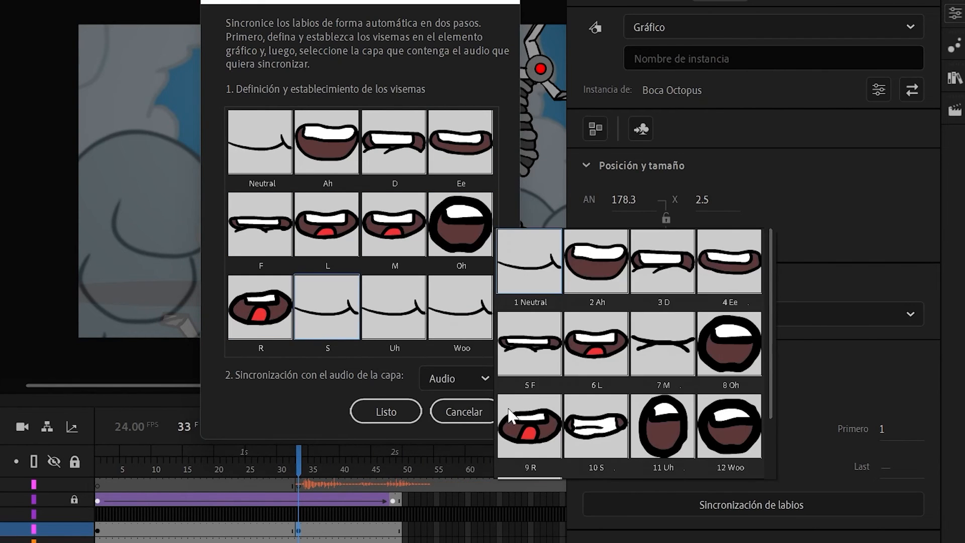
{"action": "left_click", "coordinate": [596, 422]}
Assign mouth shapes 11 Uh and 12 Woo to the Uh and Woo visemes, and generate the lip sync from the Audio layer.
{"action": "left_click", "coordinate": [387, 322]}
{"action": "left_click", "coordinate": [448, 485]}
{"action": "left_click", "coordinate": [460, 307]}
{"action": "left_click", "coordinate": [573, 492]}
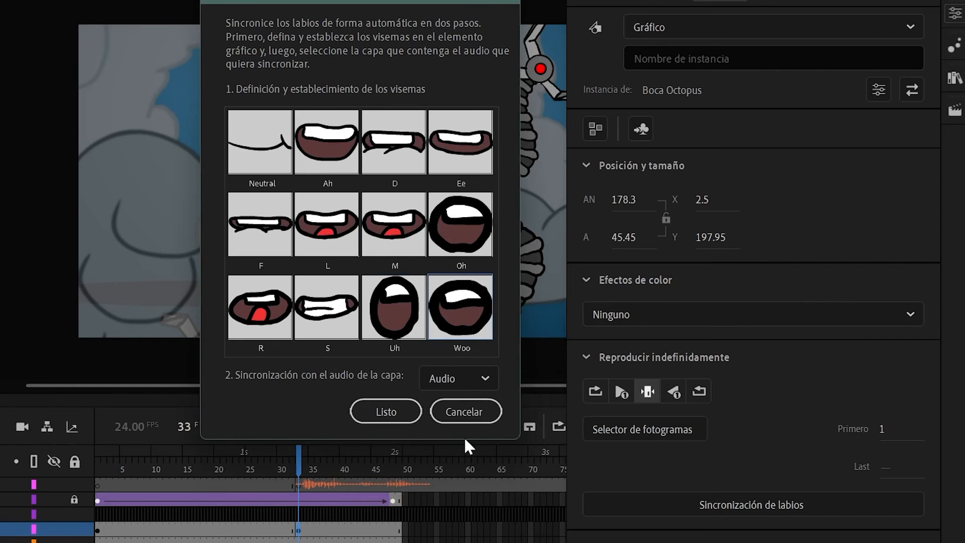
{"action": "left_click", "coordinate": [386, 413]}
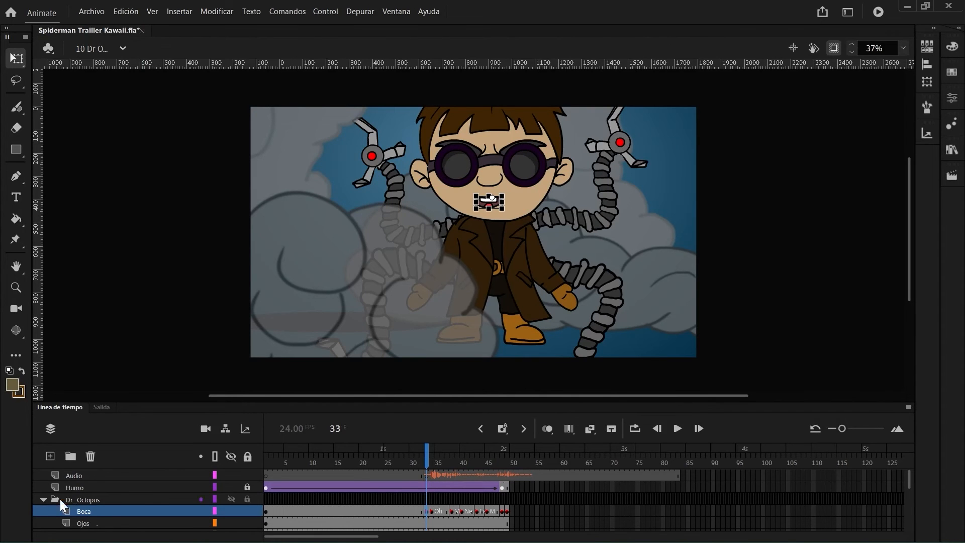
Collapse the Dr_Octopus folder and extend the scene's layers to frame 83.
{"action": "left_click", "coordinate": [43, 499]}
{"action": "left_click", "coordinate": [678, 508]}
{"action": "key", "text": "F5"}
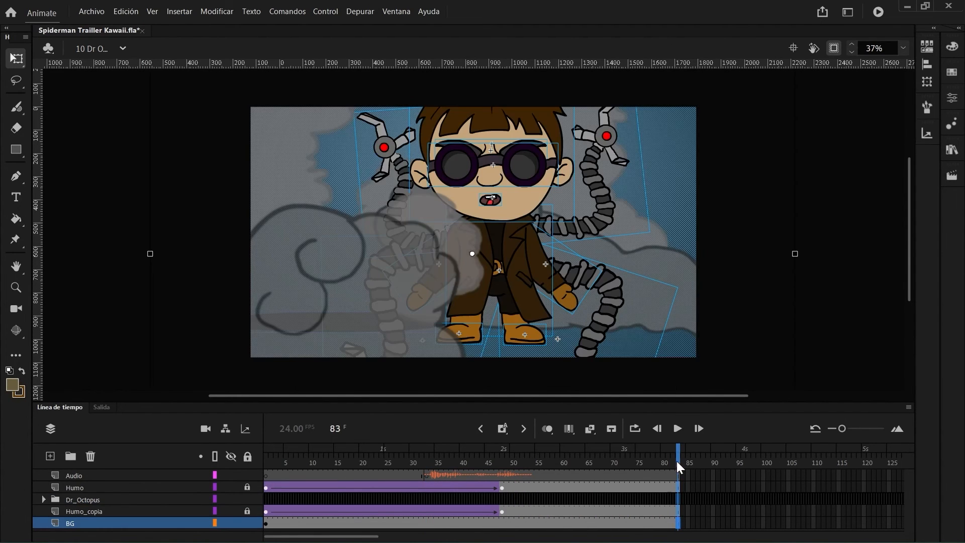
Play back the lip sync and set the mouth on the Boca layer to the neutral shape at frame 51.
{"action": "left_click_drag", "start_coordinate": [679, 456], "coordinate": [478, 452]}
{"action": "left_click", "coordinate": [43, 499]}
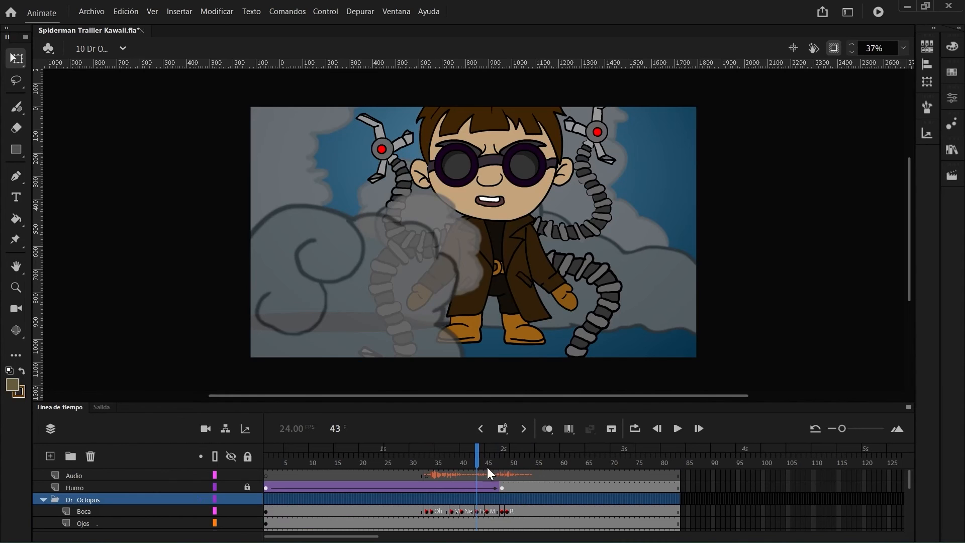
{"action": "key", "text": "Return"}
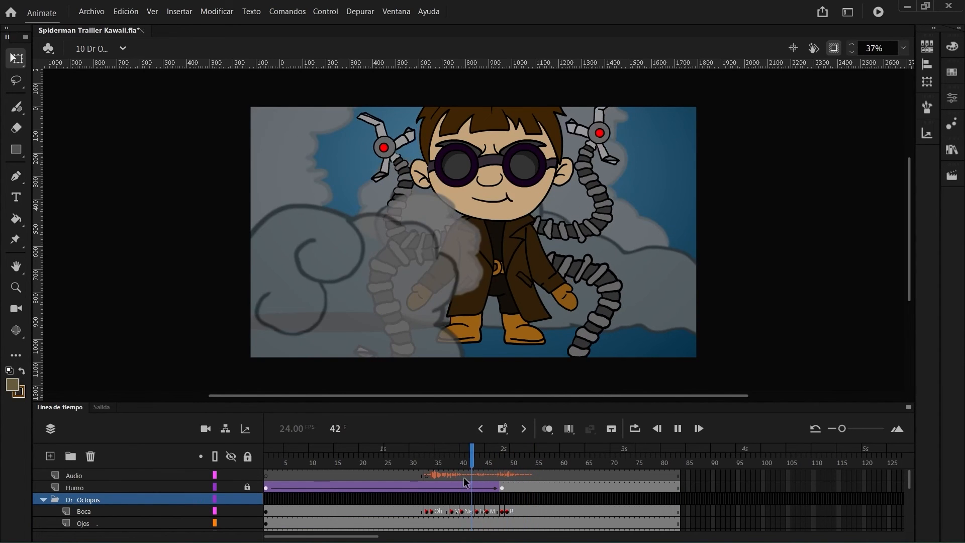
{"action": "key", "text": "Return"}
{"action": "left_click", "coordinate": [521, 511]}
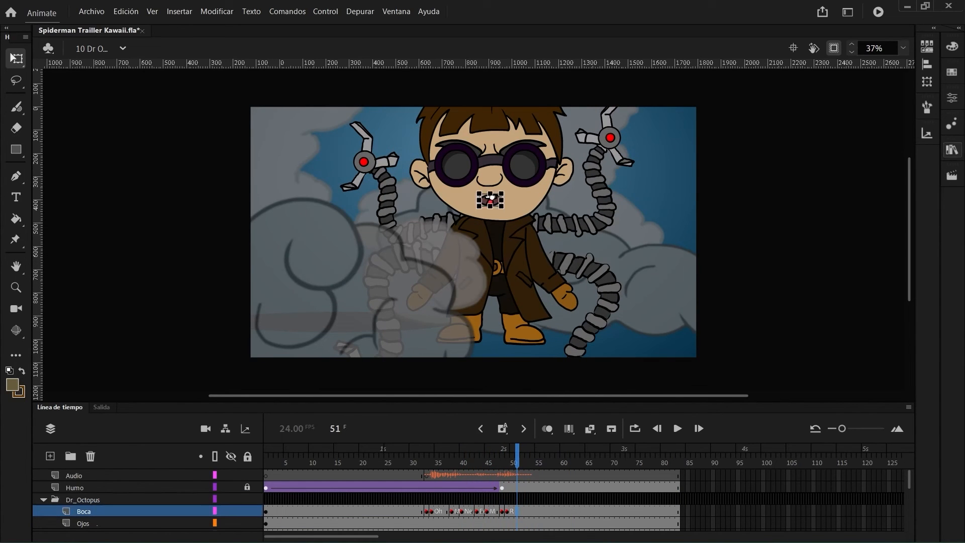
{"action": "left_click", "coordinate": [927, 47]}
{"action": "key", "text": "Return"}
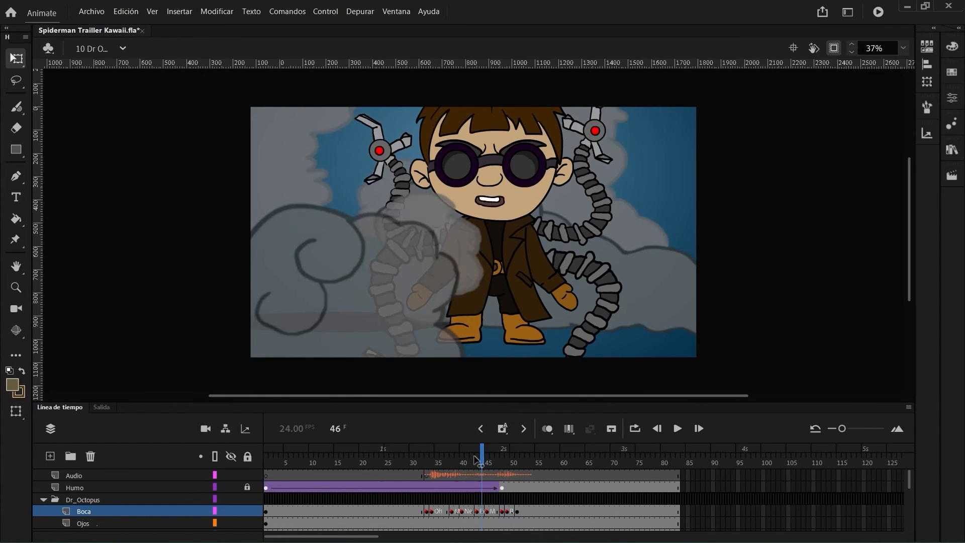
{"action": "left_click", "coordinate": [385, 466]}
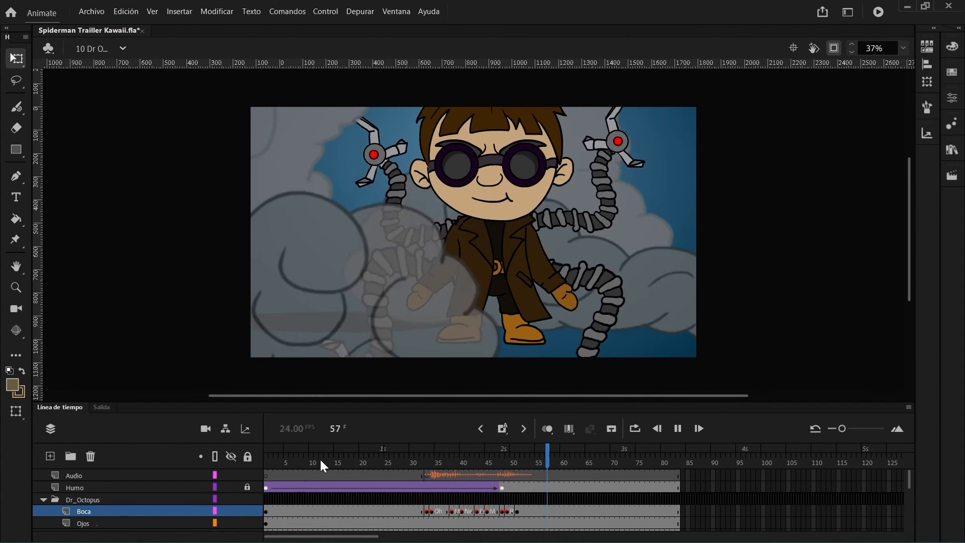
Add keyframes for both arms, Brazo_A and Brazo_B, at frame 14.
{"action": "left_click", "coordinate": [307, 453]}
{"action": "left_click_drag", "start_coordinate": [304, 452], "coordinate": [265, 452]}
{"action": "left_click", "coordinate": [442, 271]}
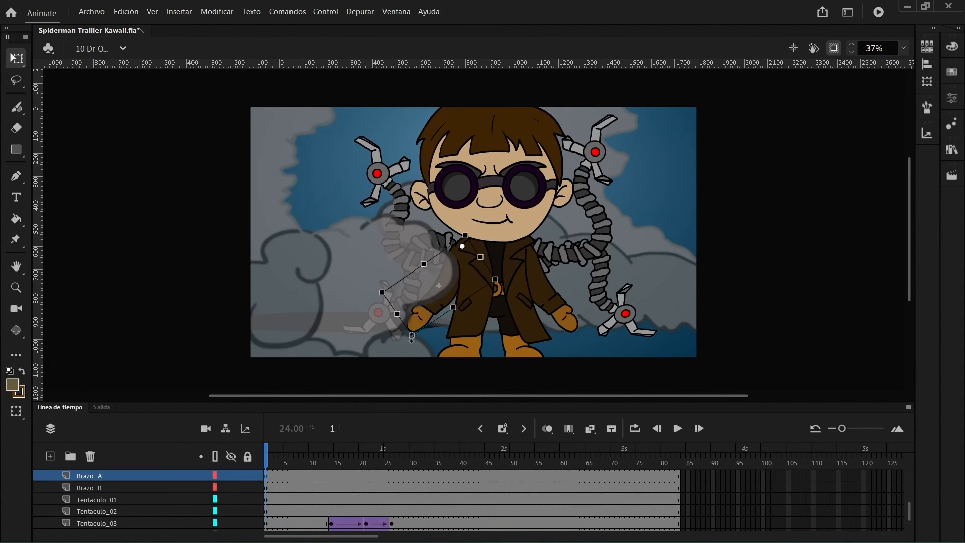
{"action": "left_click", "coordinate": [541, 276]}
{"action": "left_click", "coordinate": [331, 455]}
{"action": "left_click", "coordinate": [443, 272]}
{"action": "key", "text": "F6"}
{"action": "left_click", "coordinate": [540, 277]}
{"action": "key", "text": "F6"}
Keyframe the arms at frames 21 and 30, apply classic tweens to them and preview the movement.
{"action": "left_click", "coordinate": [366, 455]}
{"action": "left_click", "coordinate": [368, 474]}
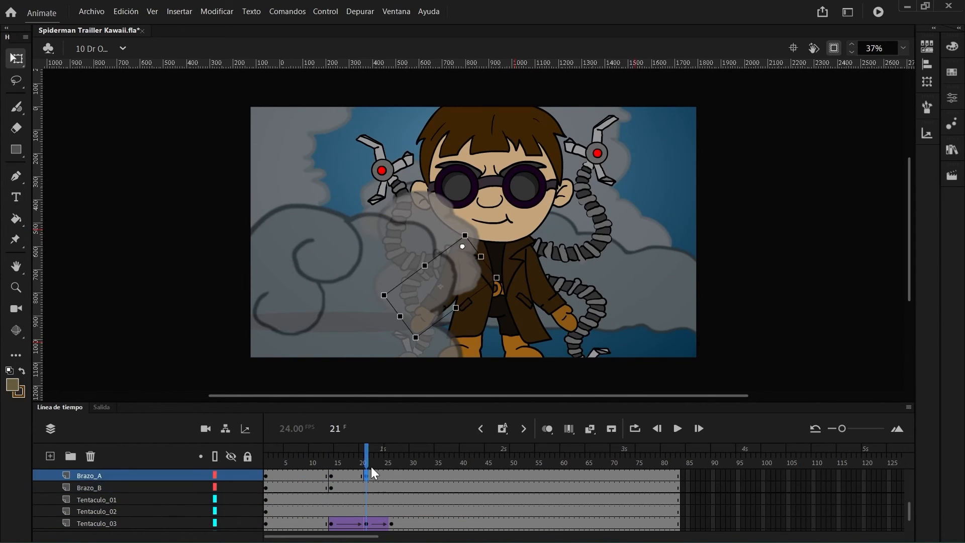
{"action": "key", "text": "F6"}
{"action": "left_click", "coordinate": [411, 455]}
{"action": "key", "text": "F6"}
{"action": "left_click_drag", "start_coordinate": [388, 475], "coordinate": [366, 488]}
{"action": "left_click", "coordinate": [591, 429]}
{"action": "key", "text": "Return"}
Keyframe both feet at frames 21 and 30, rotate them outward at frame 30 and apply classic tweens.
{"action": "left_click", "coordinate": [366, 455]}
{"action": "left_click", "coordinate": [526, 352]}
{"action": "scroll", "coordinate": [431, 485], "scroll_direction": "up", "scroll_amount": 1}
{"action": "key", "text": "F6"}
{"action": "left_click_drag", "start_coordinate": [367, 460], "coordinate": [411, 460]}
{"action": "left_click", "coordinate": [525, 336]}
{"action": "left_click_drag", "start_coordinate": [552, 347], "coordinate": [546, 359]}
{"action": "left_click", "coordinate": [460, 332]}
{"action": "left_click", "coordinate": [590, 429]}
Rotate the head slightly at its frame 17 keyframe and apply a classic tween from frame 1.
{"action": "left_click_drag", "start_coordinate": [388, 488], "coordinate": [245, 437]}
{"action": "left_click", "coordinate": [346, 476]}
{"action": "left_click_drag", "start_coordinate": [590, 92], "coordinate": [584, 87]}
{"action": "left_click", "coordinate": [590, 429]}
Keyframe the head at frames 23 and 31, tilt it at frame 31, tween between them and review up to frame 51.
{"action": "left_click_drag", "start_coordinate": [306, 461], "coordinate": [376, 462]}
{"action": "key", "text": "F6"}
{"action": "left_click_drag", "start_coordinate": [376, 463], "coordinate": [416, 462]}
{"action": "key", "text": "F6"}
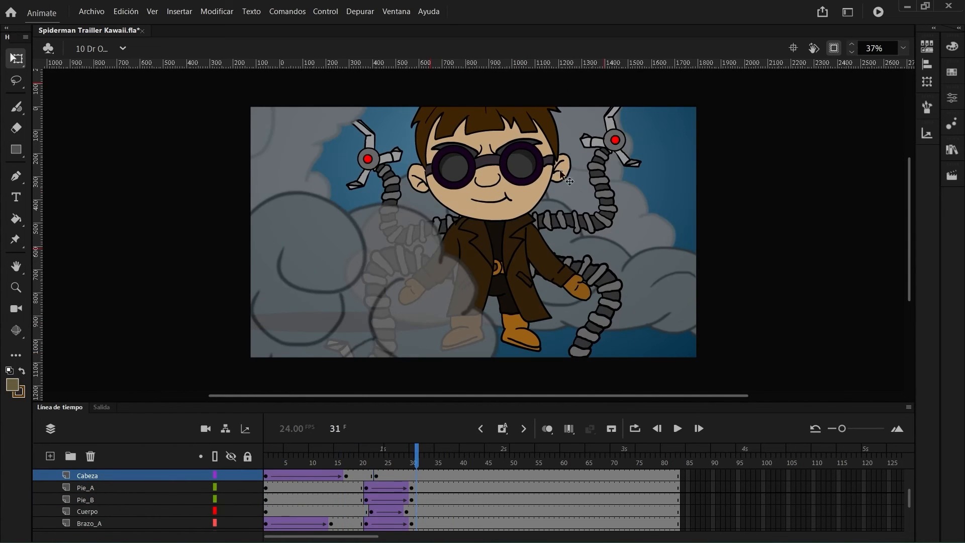
{"action": "scroll", "coordinate": [416, 475], "scroll_direction": "up", "scroll_amount": 1}
{"action": "left_click_drag", "start_coordinate": [582, 225], "coordinate": [578, 232]}
{"action": "left_click", "coordinate": [391, 499]}
{"action": "left_click", "coordinate": [590, 429]}
{"action": "left_click_drag", "start_coordinate": [356, 461], "coordinate": [516, 465]}
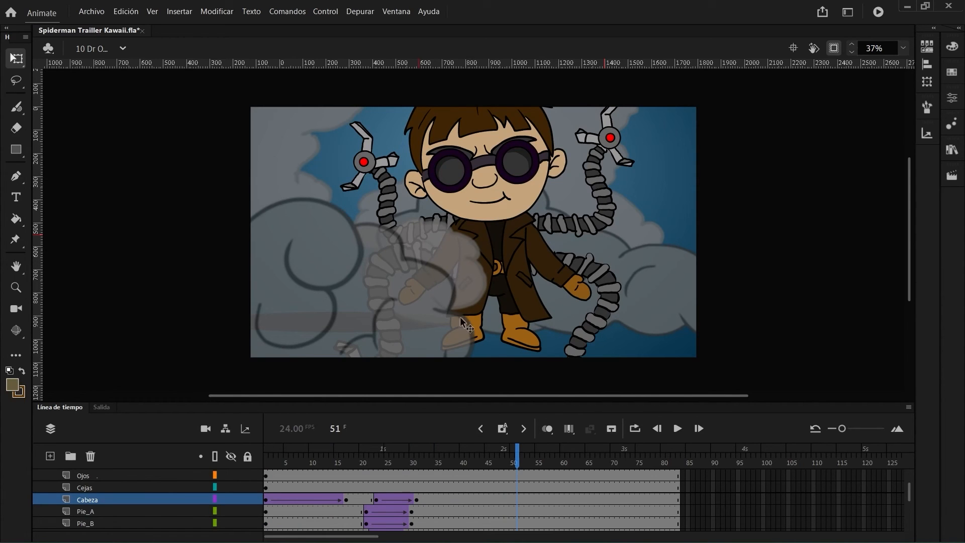
Animate a blink on the Ojos layer using eye shape 4 at frame 51, shape 5 at frame 53 and shape 1 at frame 58.
{"action": "left_click", "coordinate": [447, 169]}
{"action": "left_click", "coordinate": [928, 45]}
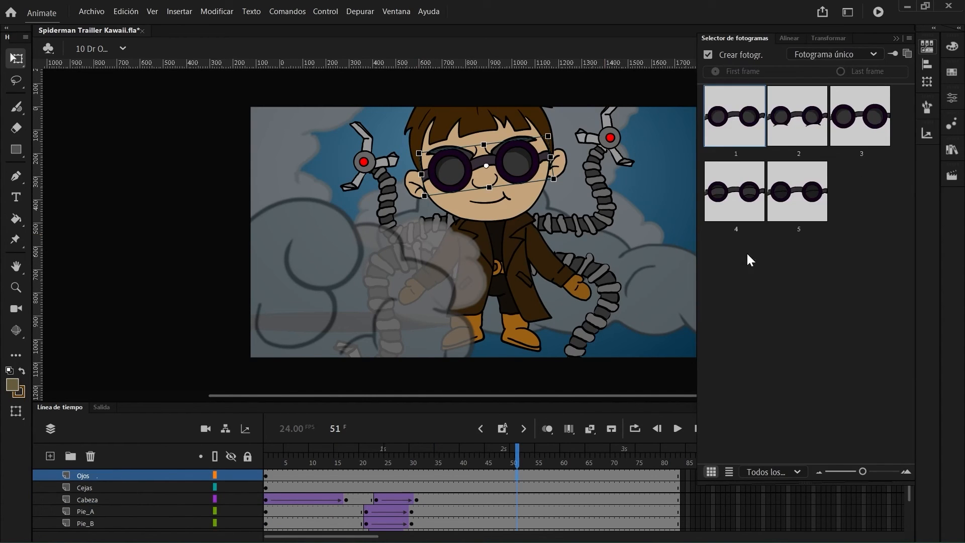
{"action": "left_click", "coordinate": [736, 209]}
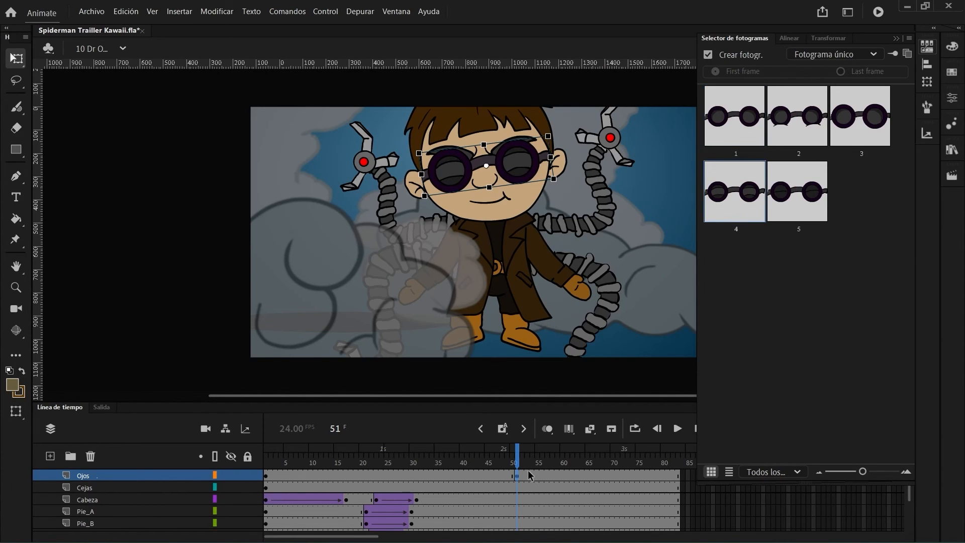
{"action": "left_click", "coordinate": [529, 475]}
{"action": "left_click", "coordinate": [930, 48]}
{"action": "left_click", "coordinate": [824, 206]}
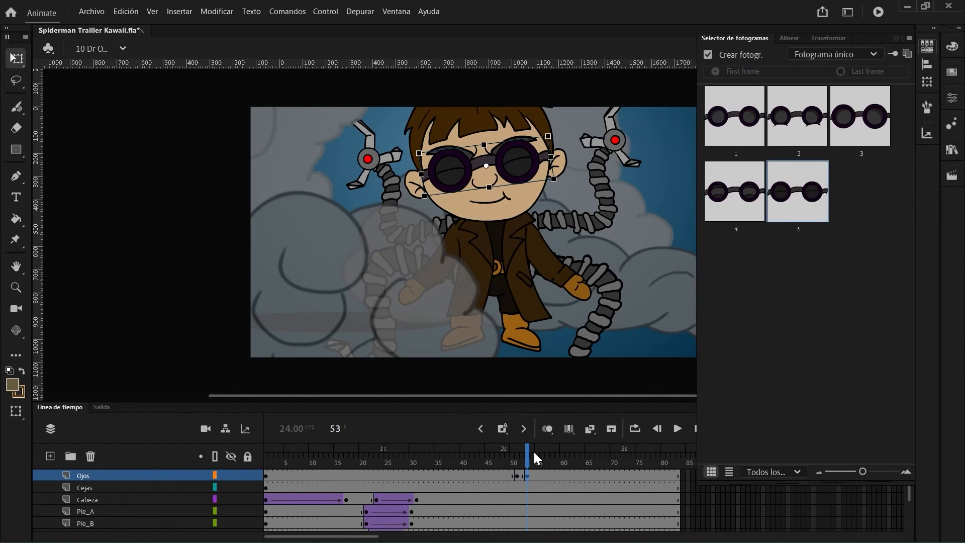
{"action": "left_click", "coordinate": [551, 475]}
{"action": "left_click", "coordinate": [927, 49]}
{"action": "left_click", "coordinate": [725, 143]}
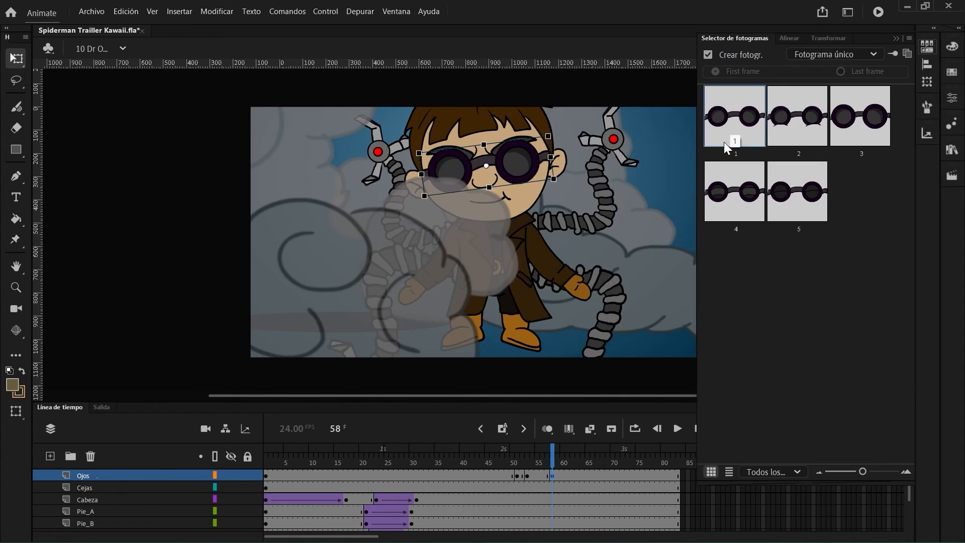
Add a keyframe on the Ojos layer at frame 26 and play the whole animation from frame 1.
{"action": "mouse_move", "coordinate": [556, 464]}
{"action": "left_mouse_down"}
{"action": "mouse_move", "coordinate": [498, 463]}
{"action": "mouse_move", "coordinate": [558, 472]}
{"action": "left_mouse_up"}
{"action": "left_click", "coordinate": [355, 462]}
{"action": "left_click", "coordinate": [927, 48]}
{"action": "left_click", "coordinate": [391, 475]}
{"action": "key", "text": "F6"}
{"action": "key", "text": "Return"}
{"action": "scroll", "coordinate": [472, 497], "scroll_direction": "up", "scroll_amount": 3}
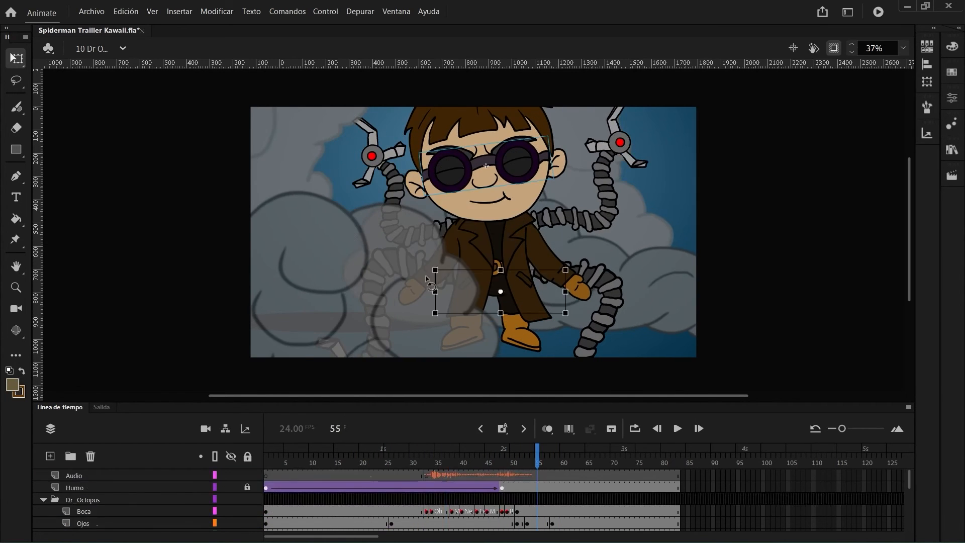
{"action": "left_click", "coordinate": [267, 462]}
{"action": "key", "text": "Return"}
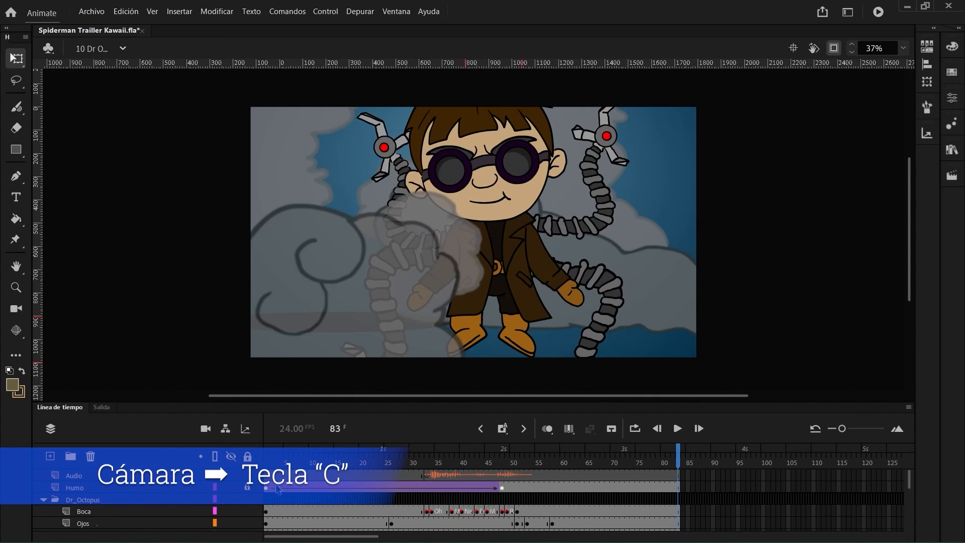
Enable the scene camera, create a motion tween on its layer and adjust the camera zoom.
{"action": "key", "text": "c"}
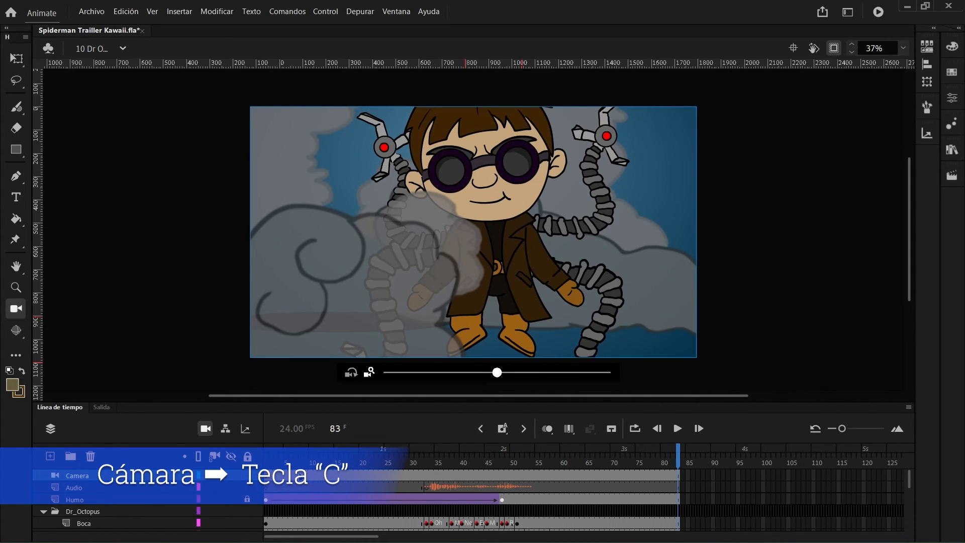
{"action": "right_click", "coordinate": [283, 476]}
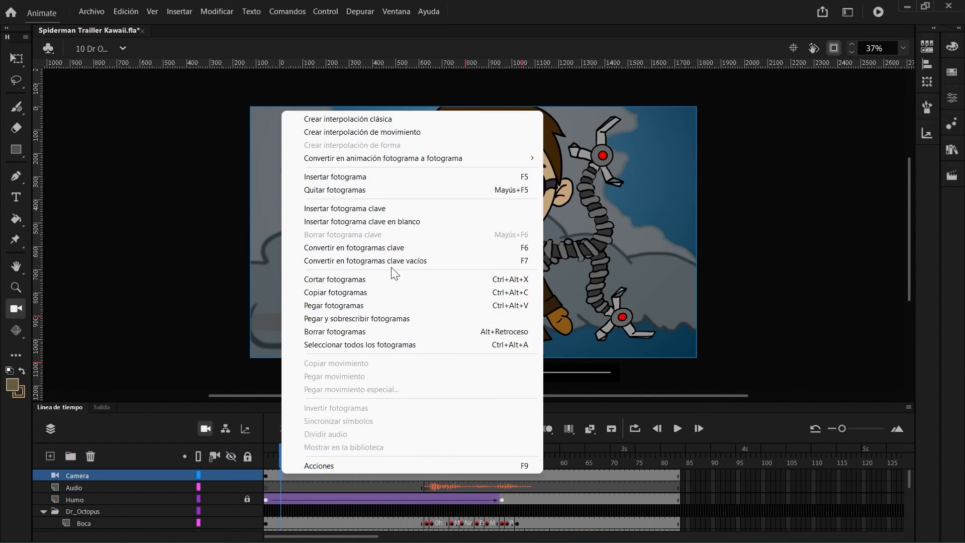
{"action": "left_click", "coordinate": [421, 132]}
{"action": "left_click_drag", "start_coordinate": [496, 372], "coordinate": [500, 373]}
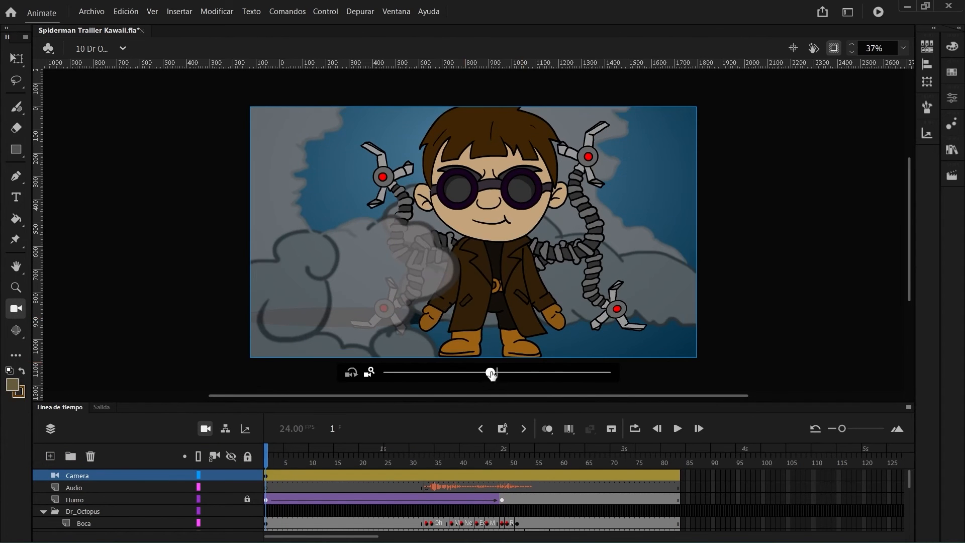
Adjust the camera zoom again at frame 72 and preview the camera movement from frame 1.
{"action": "left_click_drag", "start_coordinate": [417, 455], "coordinate": [623, 455]}
{"action": "left_click_drag", "start_coordinate": [496, 372], "coordinate": [501, 372]}
{"action": "key", "text": "v"}
{"action": "left_click", "coordinate": [267, 460]}
{"action": "key", "text": "Return"}
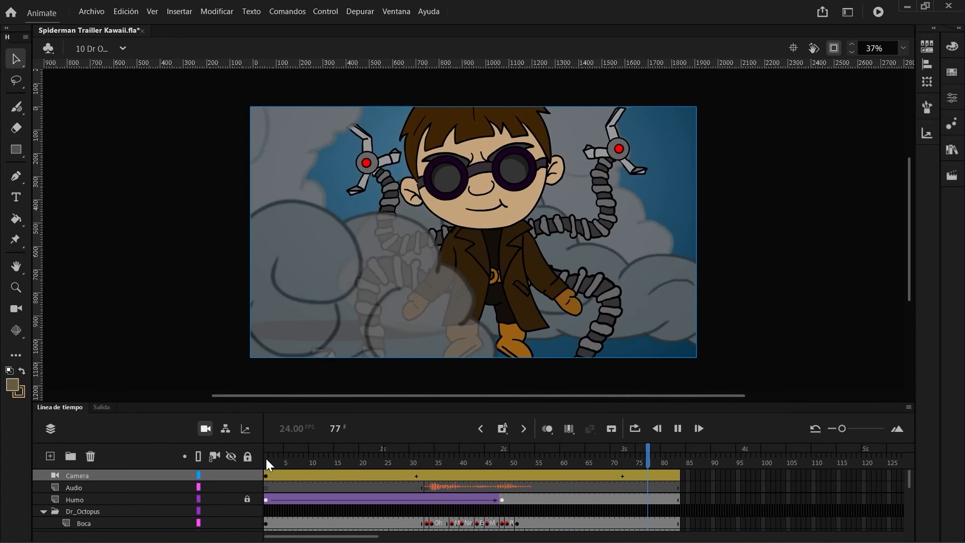
Save the document and open the video and media export settings.
{"action": "key", "text": "ctrl+s"}
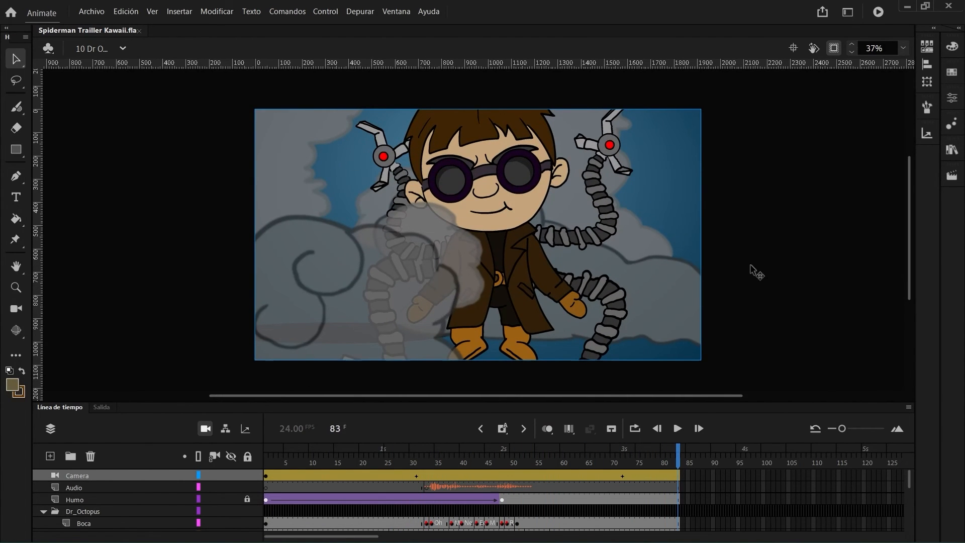
{"action": "left_click", "coordinate": [91, 11]}
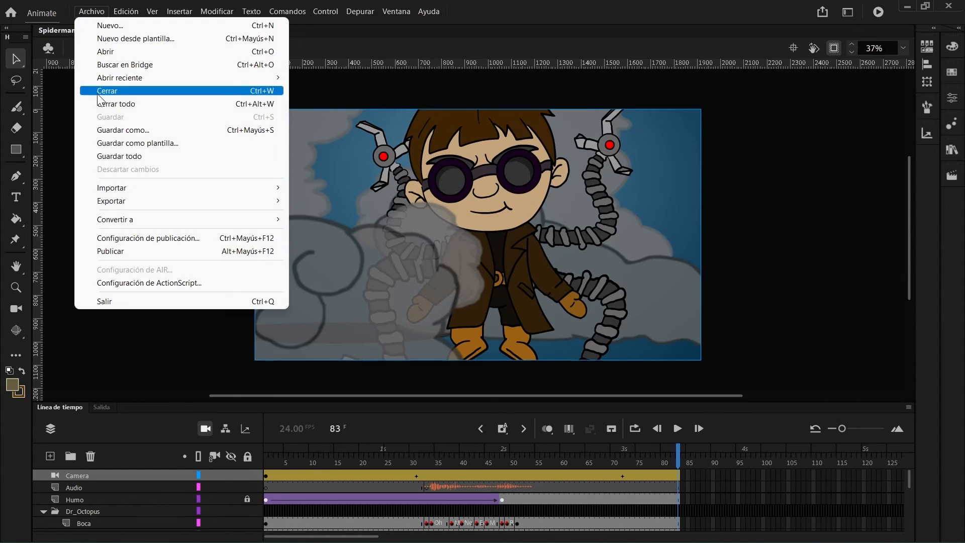
{"action": "mouse_move", "coordinate": [201, 208]}
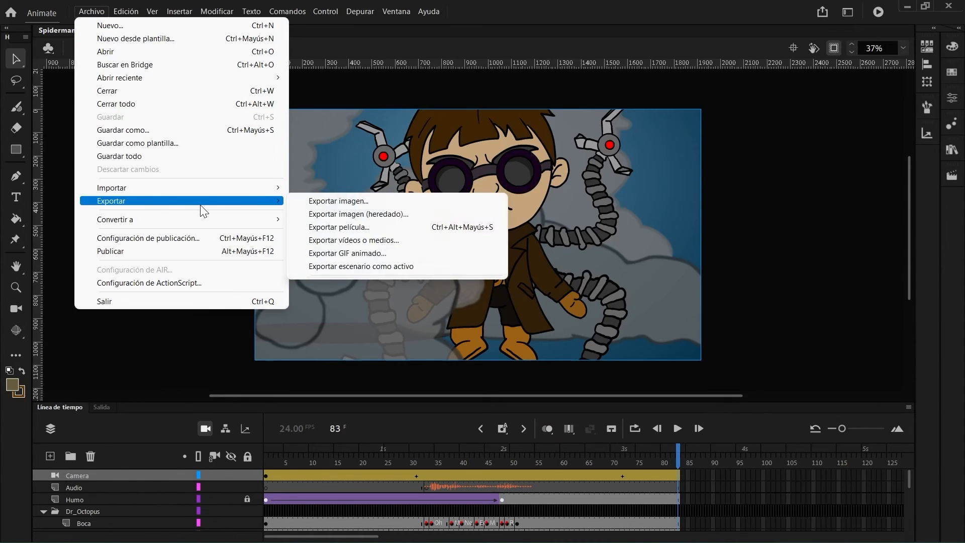
{"action": "left_click", "coordinate": [417, 240]}
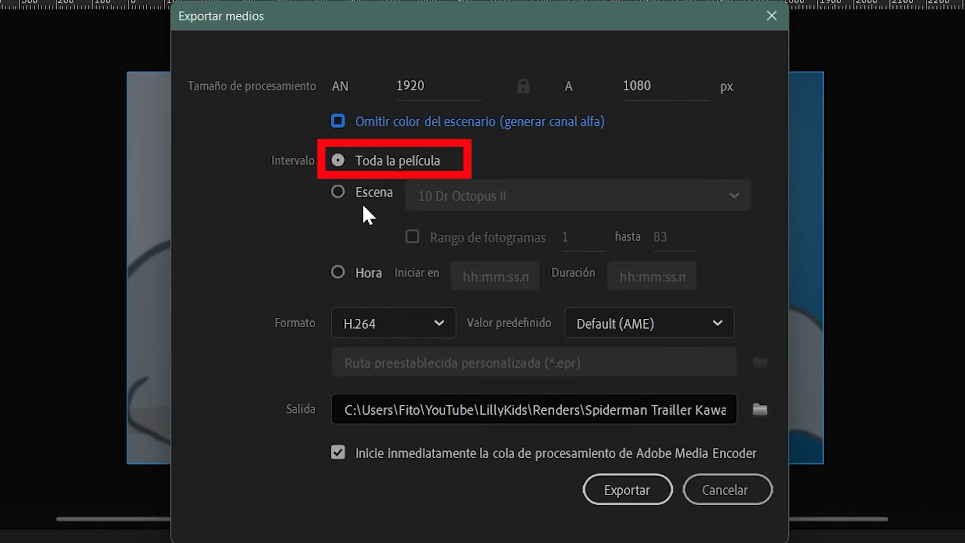
Limit the export interval to the scene 10 Dr Octopus II.
{"action": "left_click", "coordinate": [338, 192]}
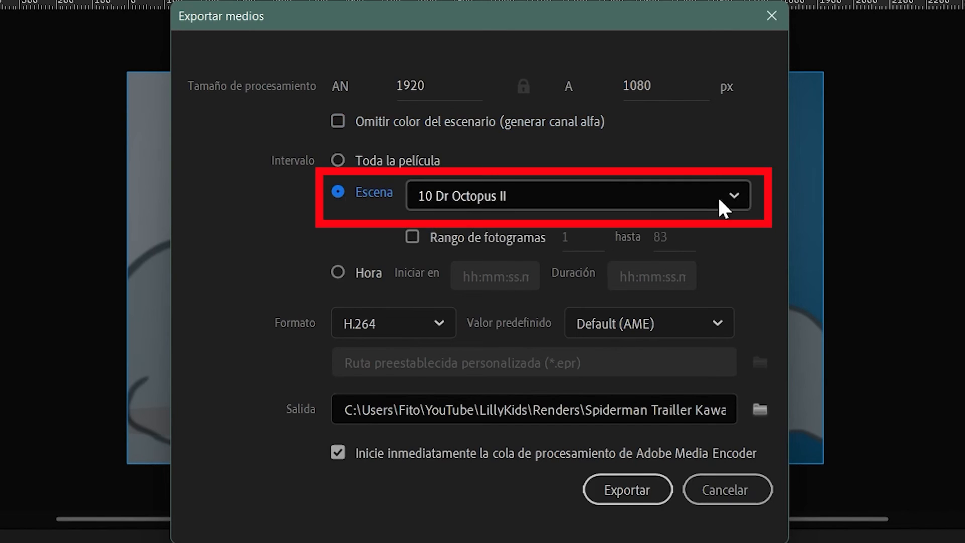
{"action": "left_click", "coordinate": [735, 197]}
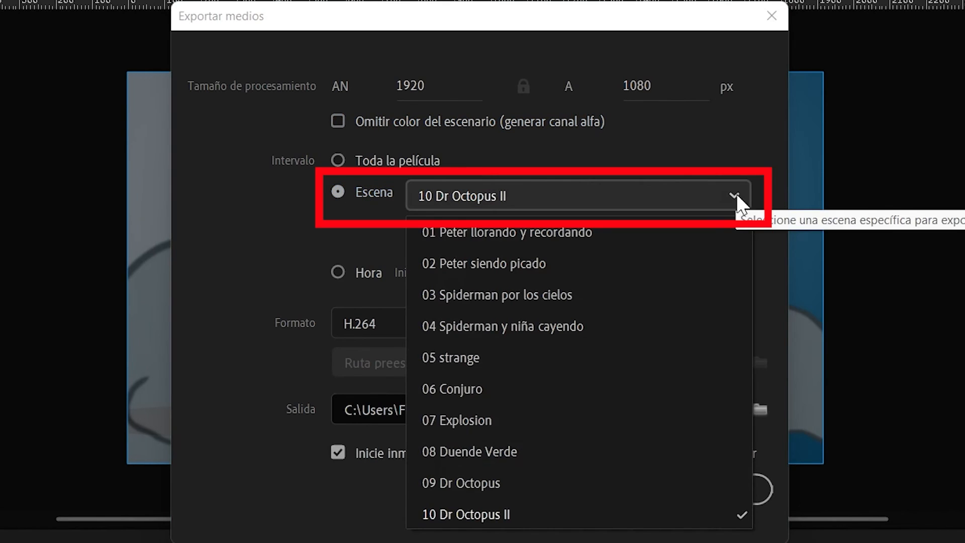
{"action": "left_click", "coordinate": [672, 518]}
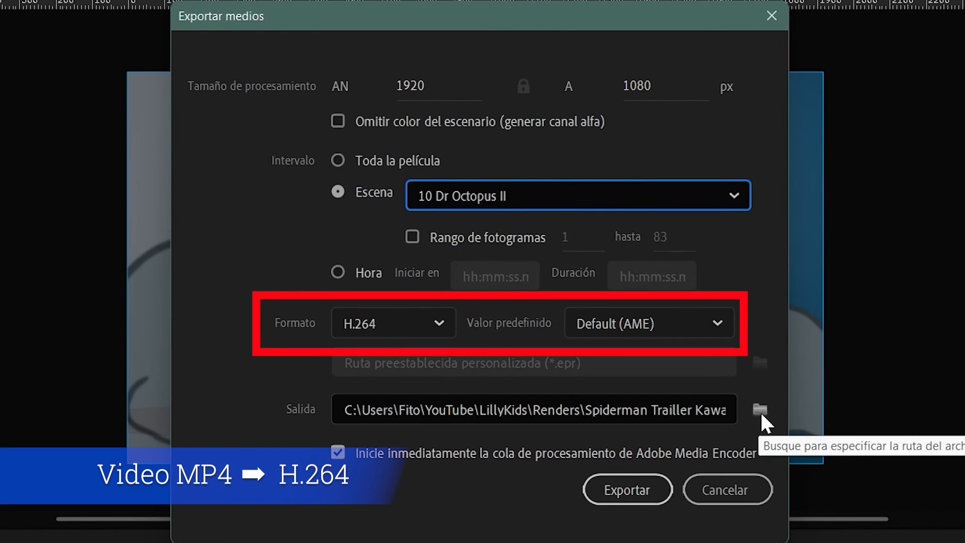
Keep H.264 as the export format, set the output location and export the scene through Adobe Media Encoder.
{"action": "left_click", "coordinate": [435, 324]}
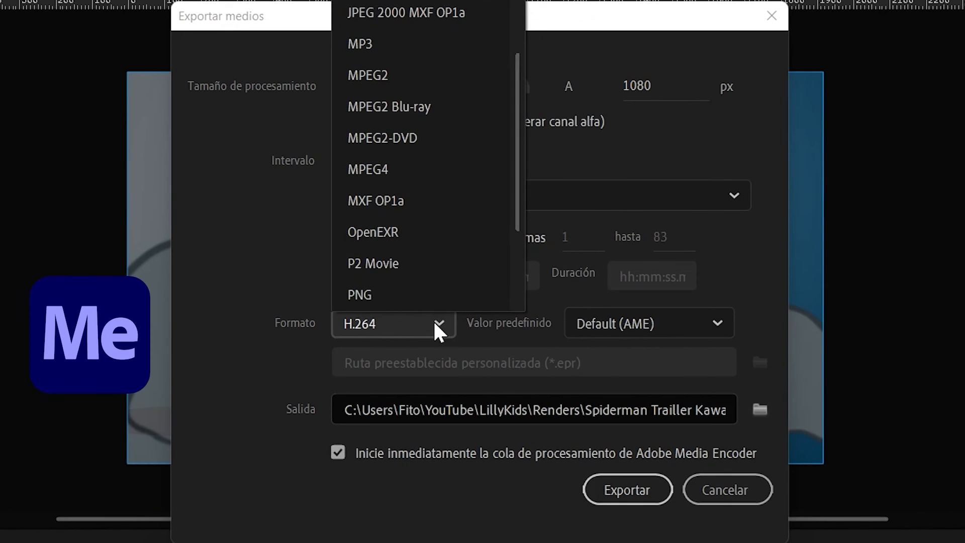
{"action": "left_click", "coordinate": [262, 284]}
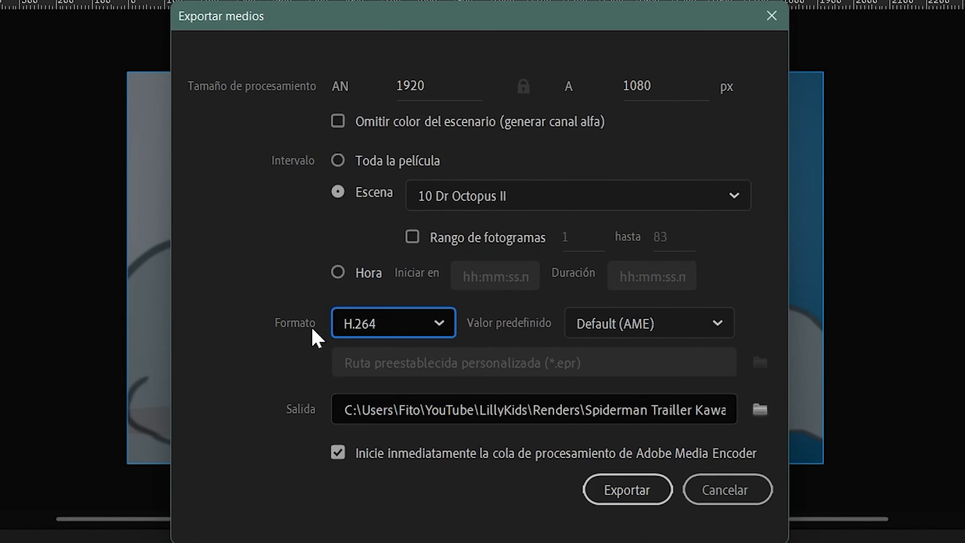
{"action": "left_click", "coordinate": [758, 410]}
{"action": "left_click", "coordinate": [864, 523]}
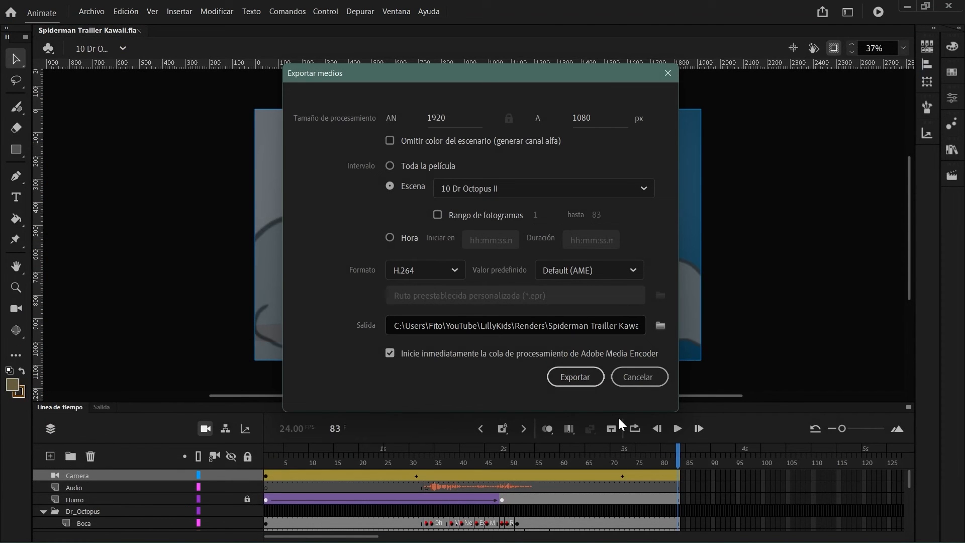
{"action": "left_click", "coordinate": [581, 385]}
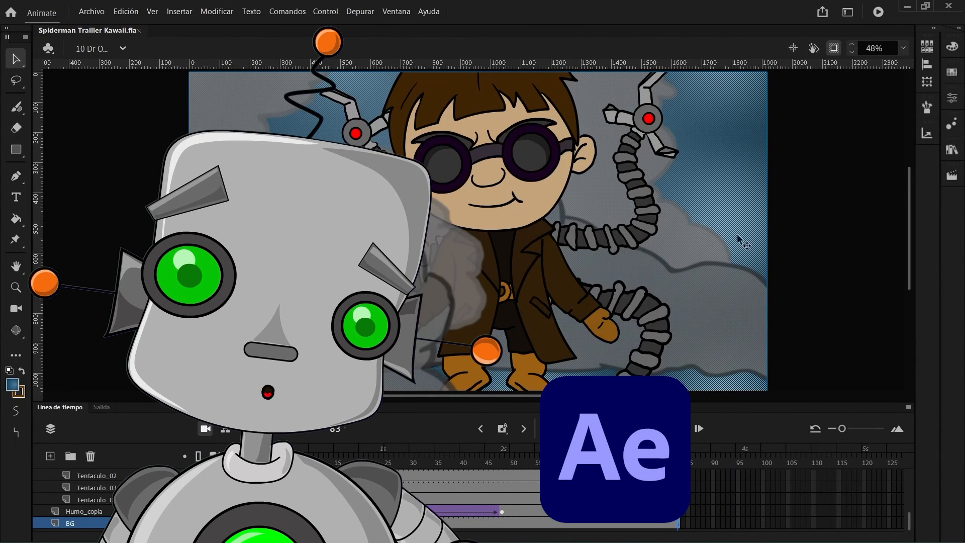
Switch to Adobe Premiere Pro and create a new project named Escenas Spiderman.
{"action": "mouse_move", "coordinate": [677, 541]}
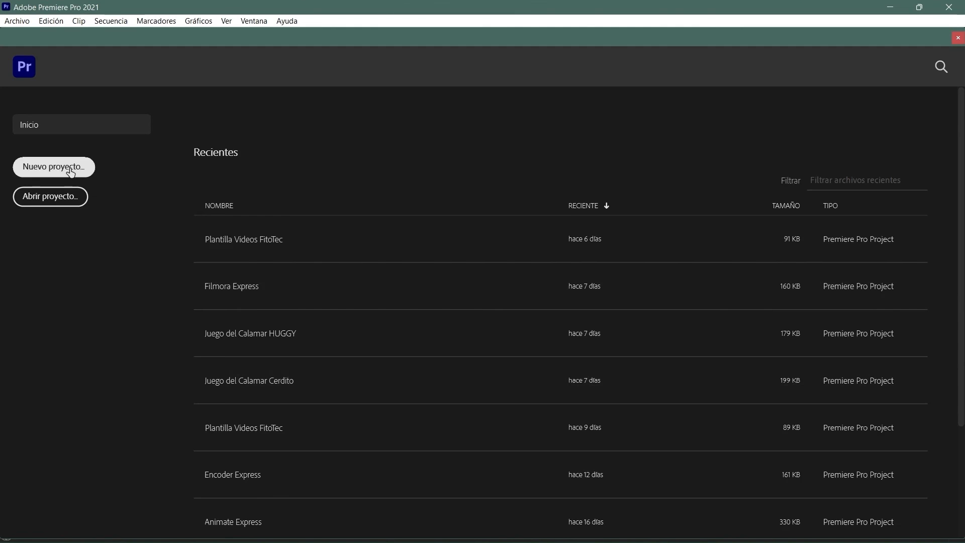
{"action": "left_click", "coordinate": [70, 170]}
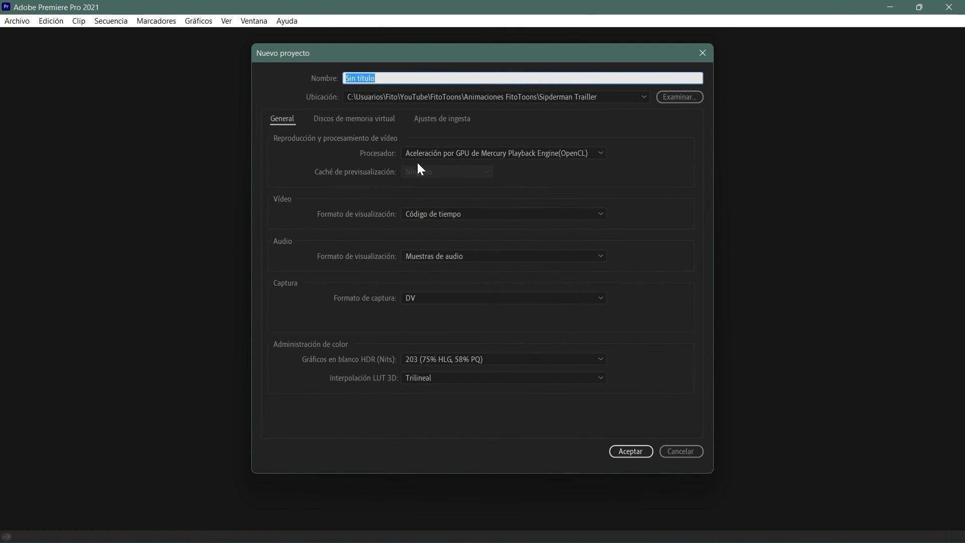
{"action": "type", "text": "Esce"}
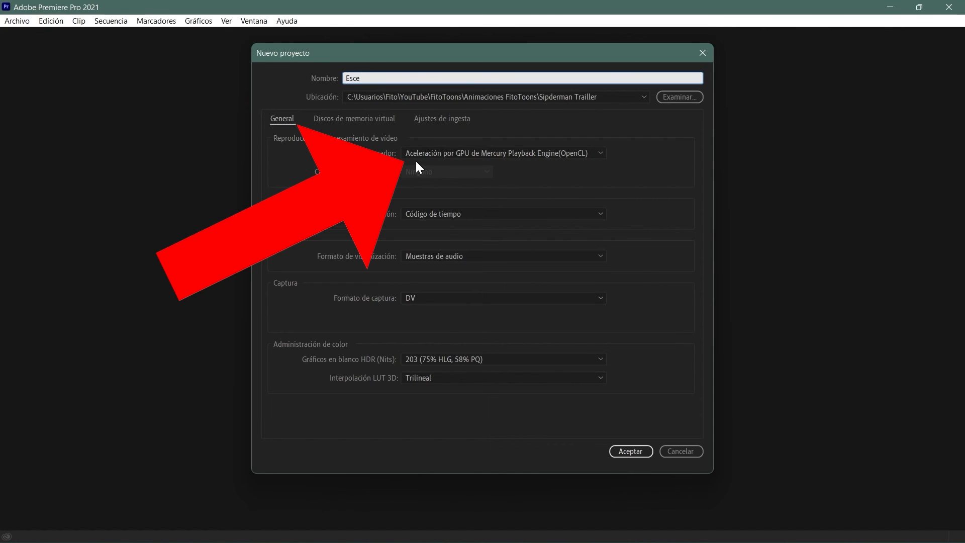
{"action": "type", "text": "nas Spiderman"}
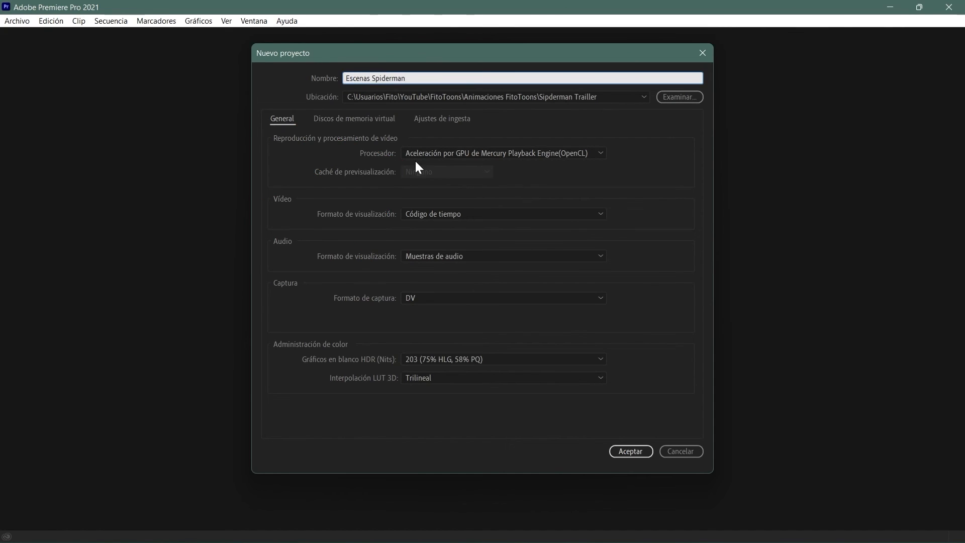
{"action": "left_click", "coordinate": [630, 451]}
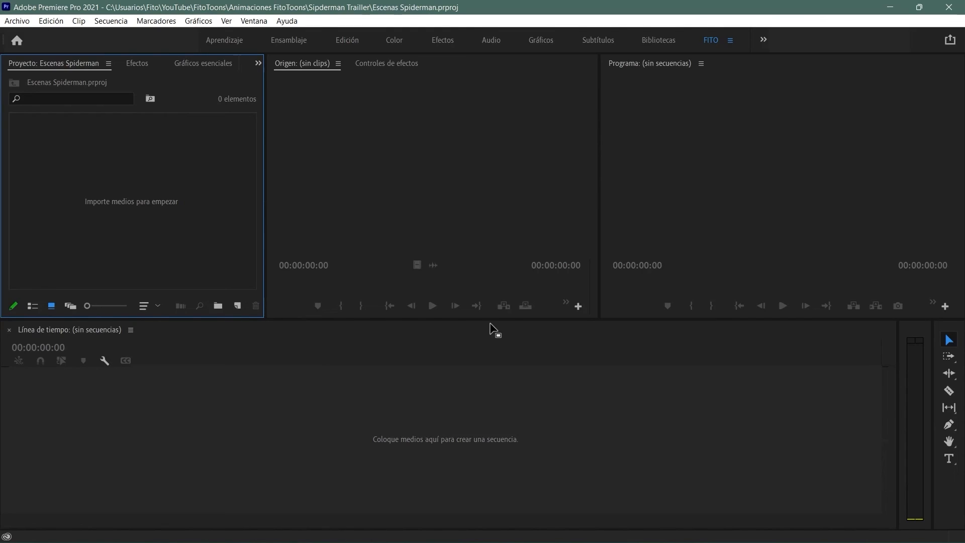
Create a bin named Videos in the project and show the project items as a list.
{"action": "key", "text": "ctrl+b"}
{"action": "type", "text": "Videos"}
{"action": "key", "text": "Return"}
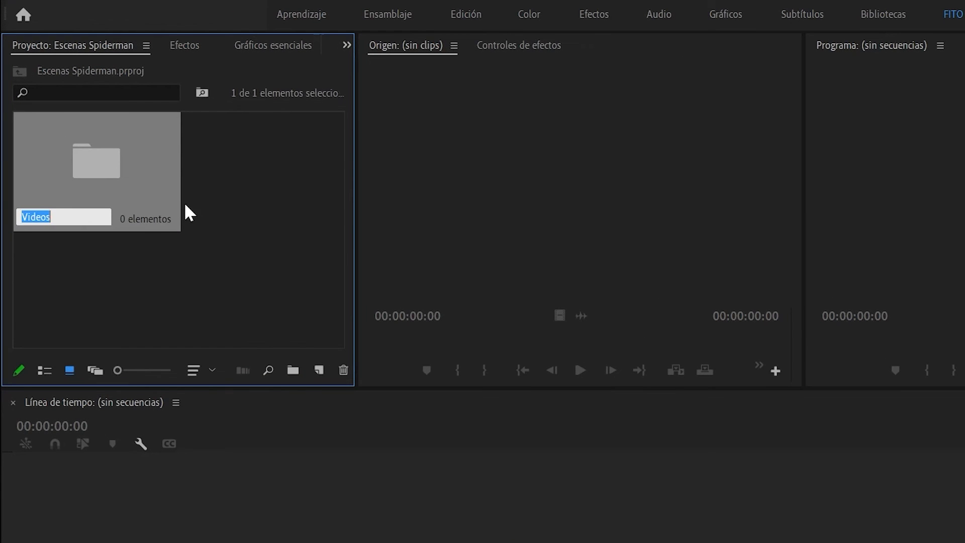
{"action": "left_click", "coordinate": [50, 372]}
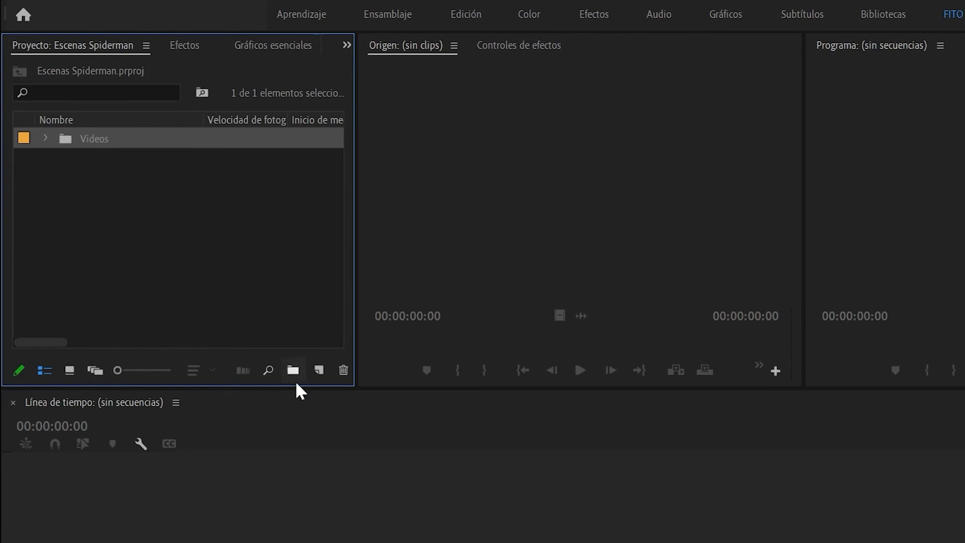
{"action": "key", "text": "ctrl+b"}
{"action": "key", "text": "ctrl+z"}
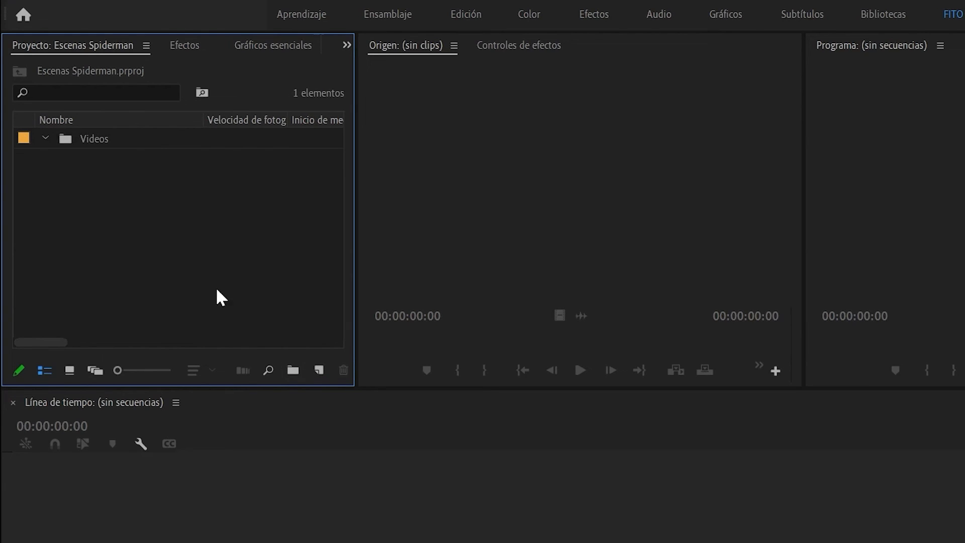
Create three more top-level bins named Audio, Efectos de Sonido and Efectos.
{"action": "key", "text": "ctrl+b"}
{"action": "type", "text": "Audio"}
{"action": "key", "text": "Return"}
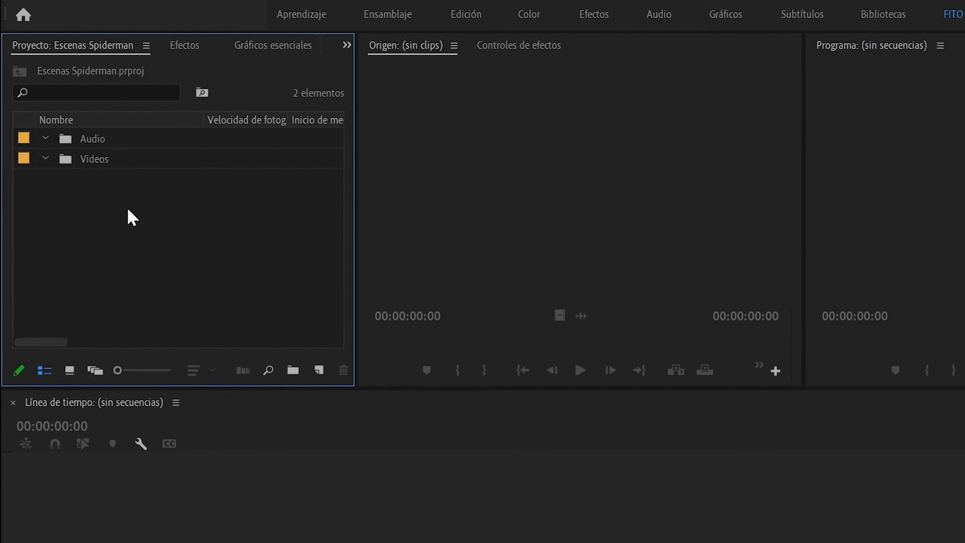
{"action": "key", "text": "ctrl+b"}
{"action": "type", "text": "Efectos de Sonido"}
{"action": "key", "text": "Return"}
{"action": "left_click", "coordinate": [204, 273]}
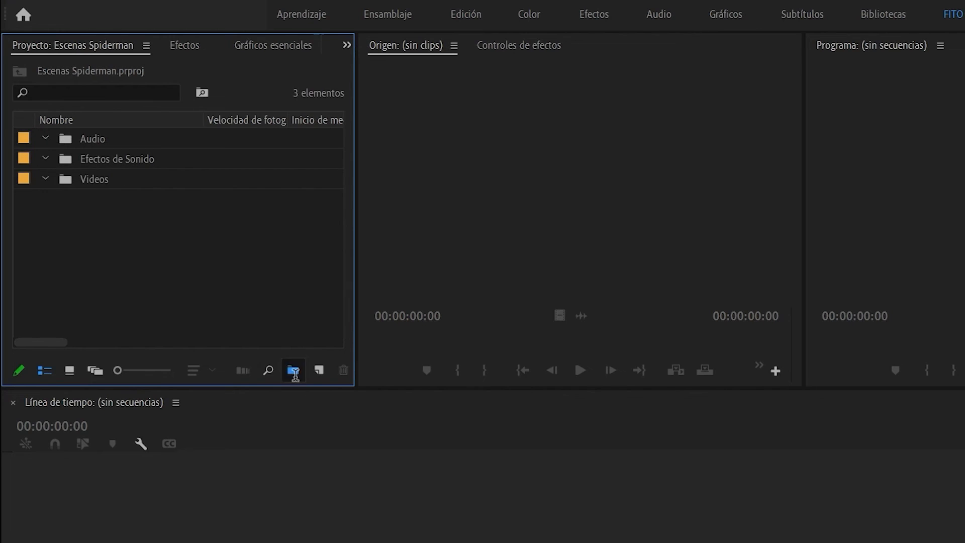
{"action": "left_click", "coordinate": [293, 371]}
{"action": "type", "text": "Efectos"}
{"action": "key", "text": "Return"}
{"action": "left_click", "coordinate": [127, 263]}
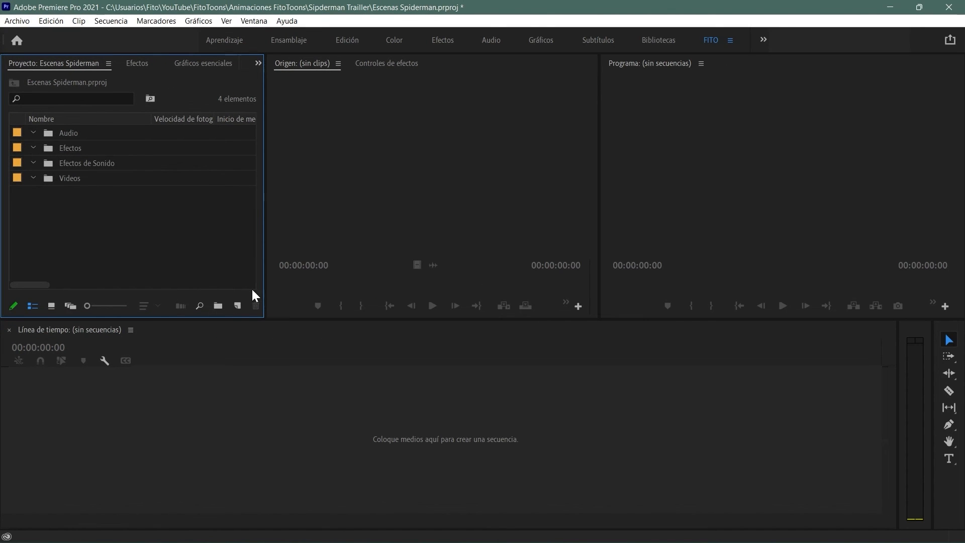
Import 09 Dr Octopus Garra.mp4 and 10 Dr Octopus.mp4 from Renders into the Videos bin and place both in a new sequence.
{"action": "left_click", "coordinate": [75, 181]}
{"action": "key", "text": "ctrl+i"}
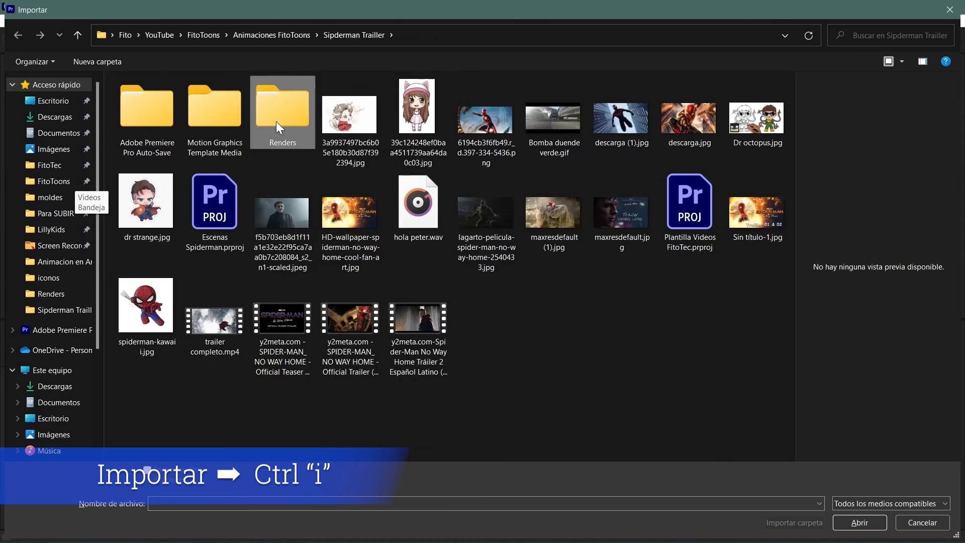
{"action": "double_click", "coordinate": [276, 121]}
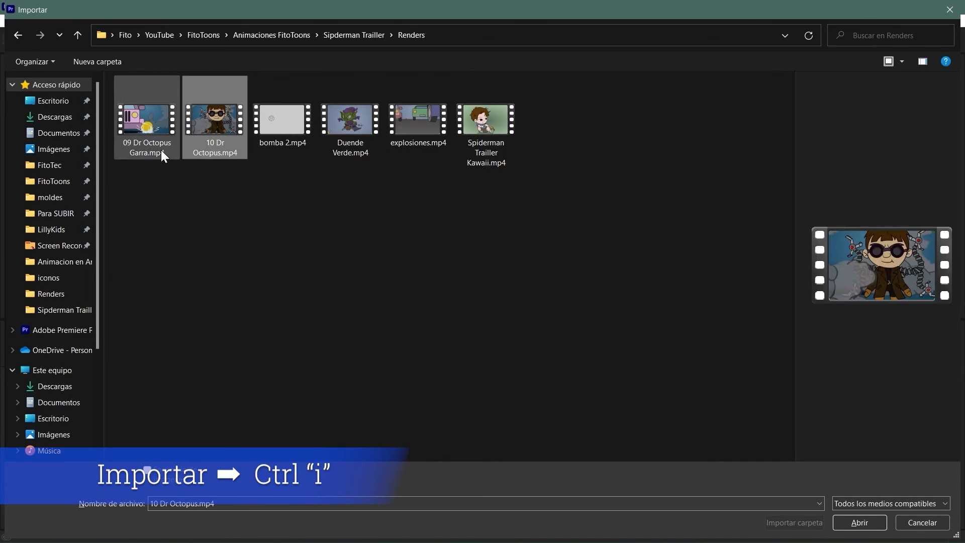
{"action": "double_click", "coordinate": [161, 150]}
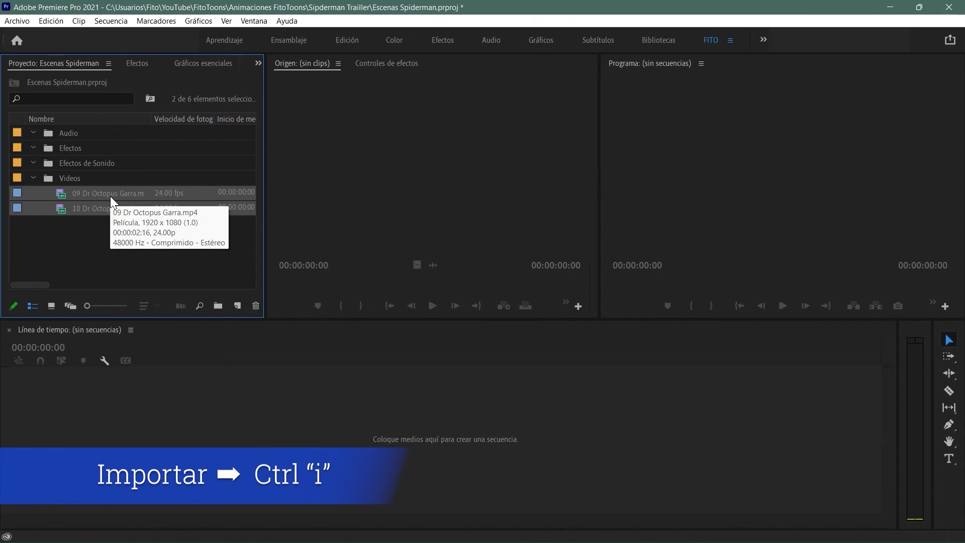
{"action": "left_click_drag", "start_coordinate": [110, 196], "coordinate": [110, 417]}
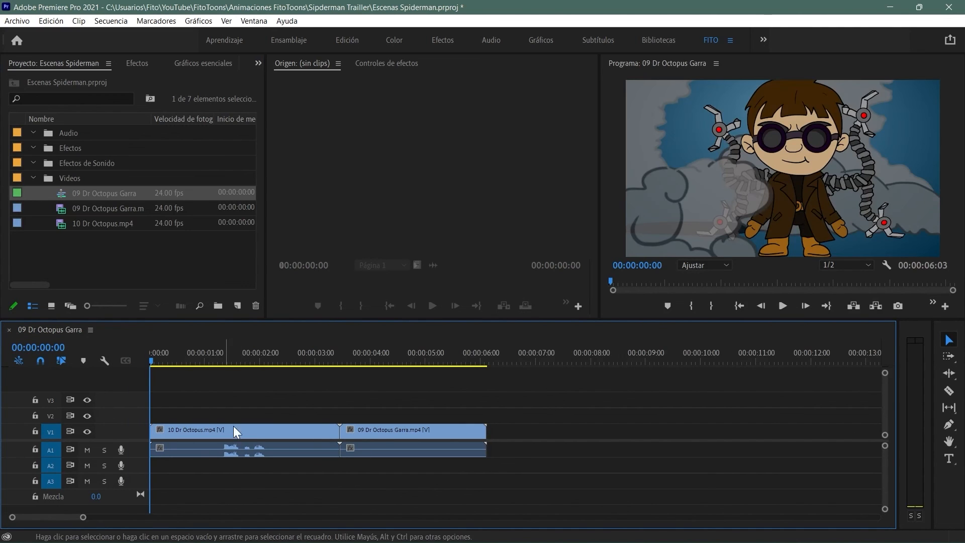
Unlink the 09 Dr Octopus Garra.mp4 clip's audio from its video and delete that audio.
{"action": "left_click", "coordinate": [388, 435]}
{"action": "right_click", "coordinate": [403, 441]}
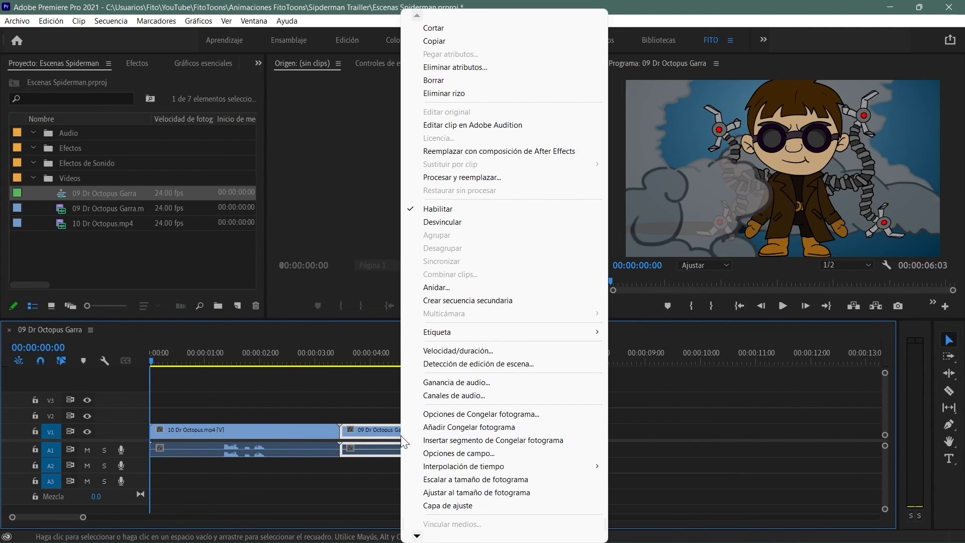
{"action": "left_click", "coordinate": [443, 221]}
{"action": "left_click", "coordinate": [434, 450]}
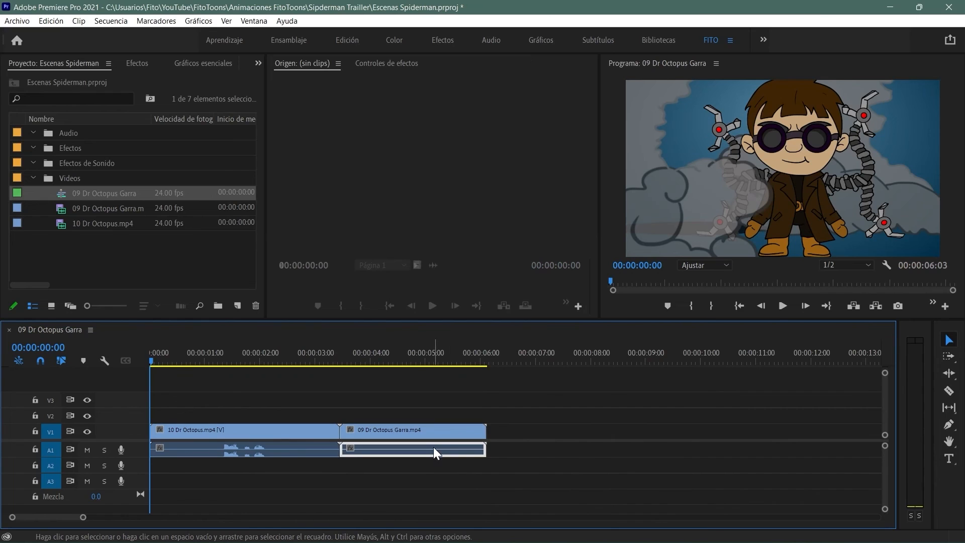
{"action": "key", "text": "Delete"}
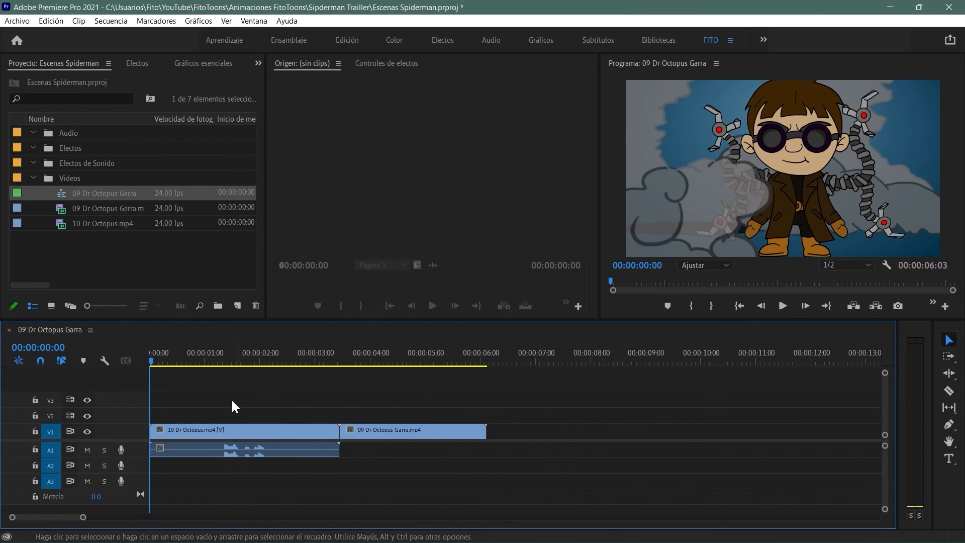
Reorder the sequence so 09 Dr Octopus Garra.mp4 comes before 10 Dr Octopus.mp4, without a gap at the start.
{"action": "left_click_drag", "start_coordinate": [212, 403], "coordinate": [588, 448]}
{"action": "left_click", "coordinate": [285, 438]}
{"action": "key", "text": "Delete"}
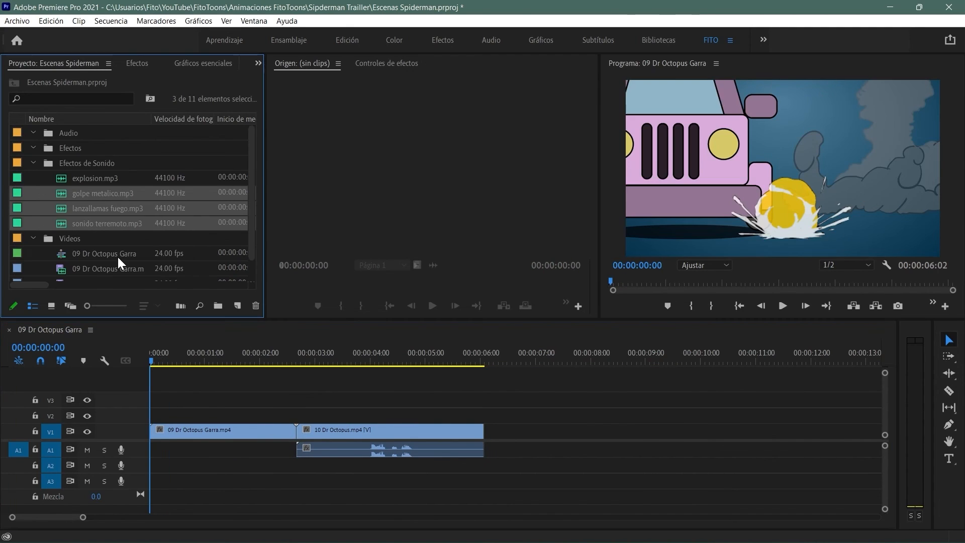
Mark in and out points around the first blast of explosion.mp3, ending at 00:00:03:21, and place it on track A1.
{"action": "double_click", "coordinate": [61, 179]}
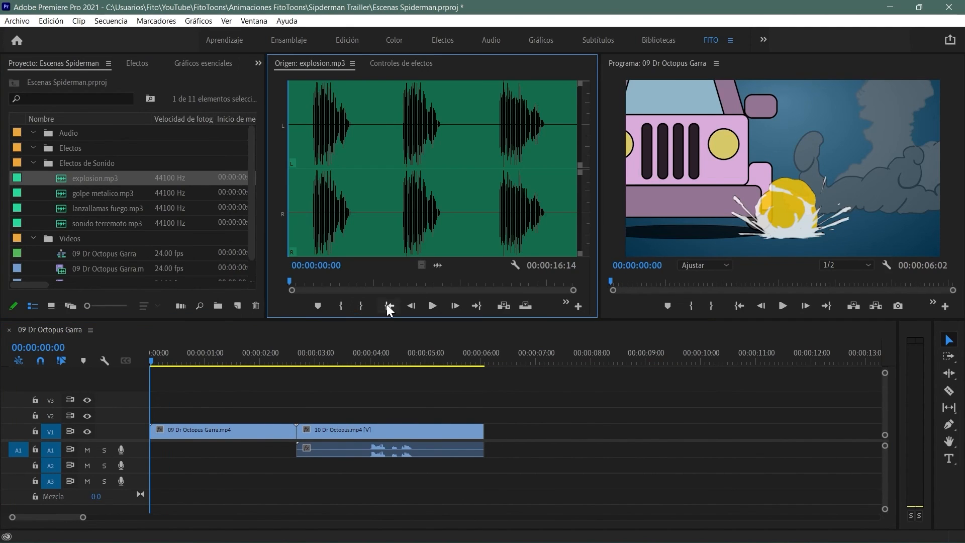
{"action": "left_click", "coordinate": [431, 306]}
{"action": "left_click", "coordinate": [431, 306]}
{"action": "left_click_drag", "start_coordinate": [354, 281], "coordinate": [318, 281]}
{"action": "left_click", "coordinate": [341, 306]}
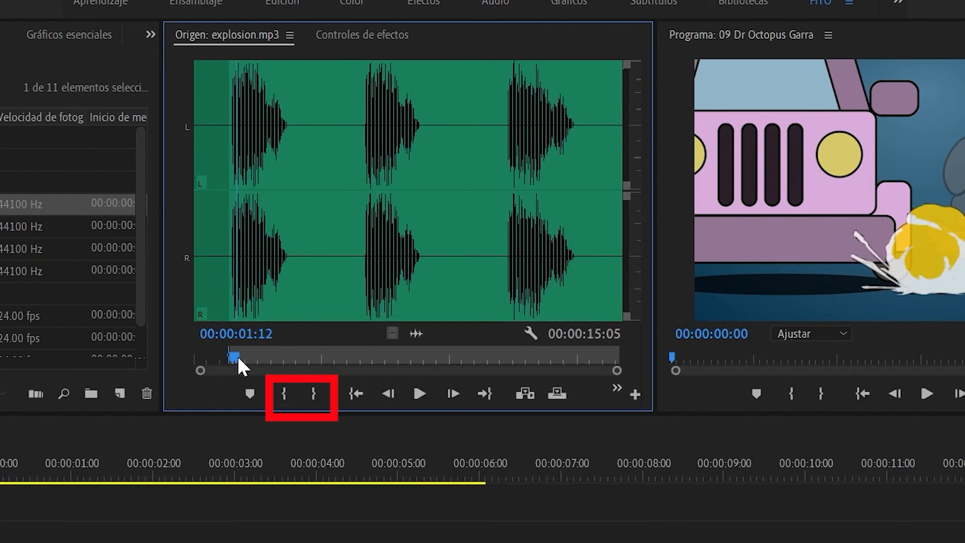
{"action": "left_click_drag", "start_coordinate": [236, 355], "coordinate": [292, 355]}
{"action": "left_click", "coordinate": [313, 394]}
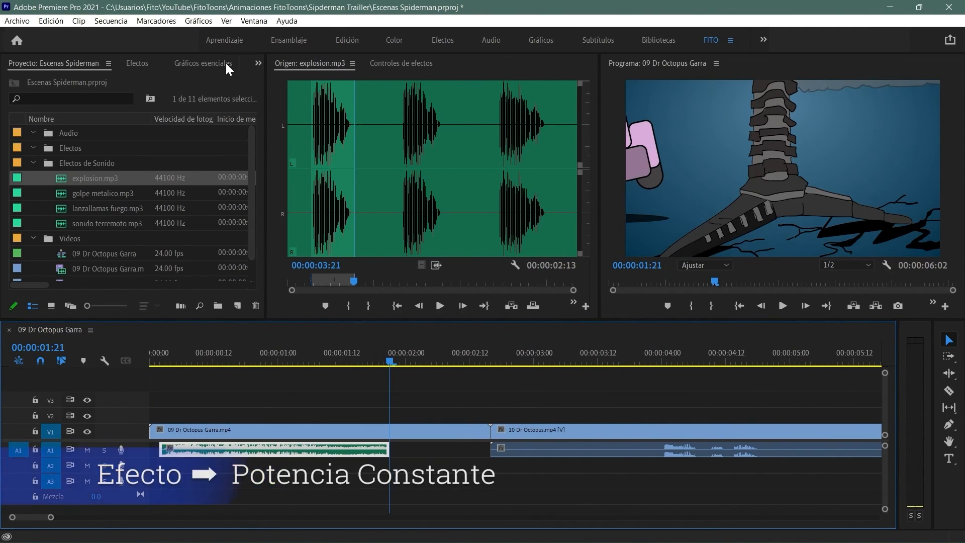
Apply the Potencia constante audio transition to the end of the explosion clip and play the sequence from the start.
{"action": "left_click", "coordinate": [258, 63]}
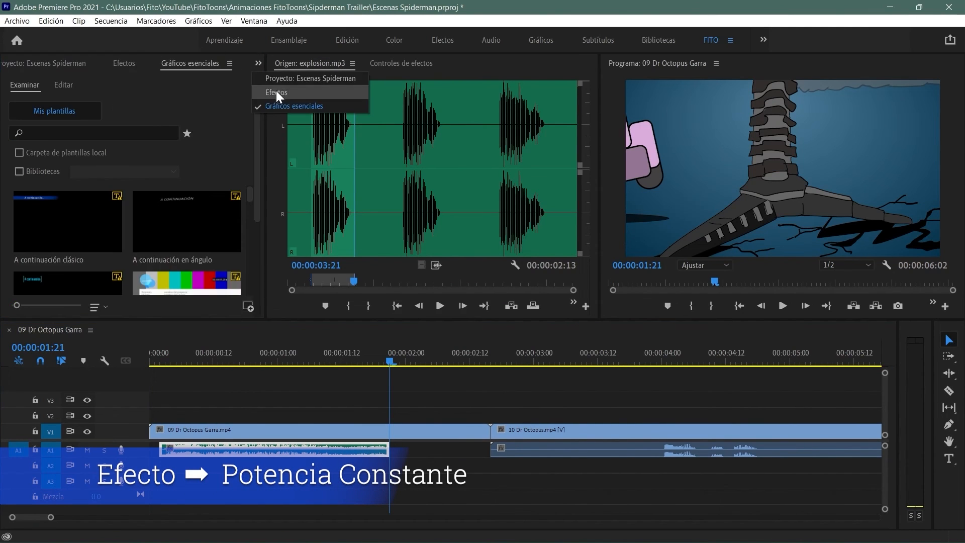
{"action": "left_click", "coordinate": [276, 93]}
{"action": "left_click", "coordinate": [8, 134]}
{"action": "left_click", "coordinate": [16, 146]}
{"action": "left_click_drag", "start_coordinate": [55, 183], "coordinate": [385, 453]}
{"action": "left_click", "coordinate": [163, 351]}
{"action": "key", "text": "space"}
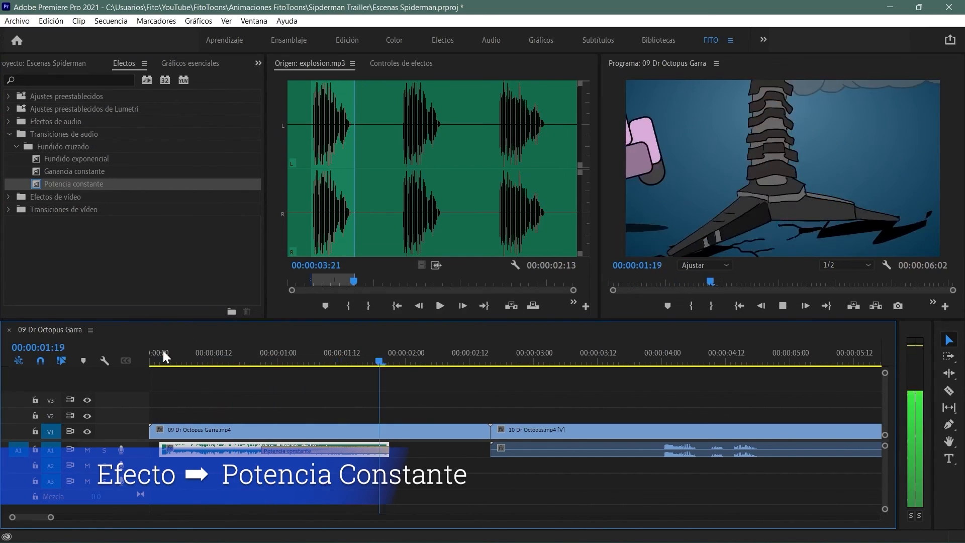
Place golpe metalico.mp3 on track A2 at 00:00:01:12 and play the result.
{"action": "left_click_drag", "start_coordinate": [322, 361], "coordinate": [341, 362]}
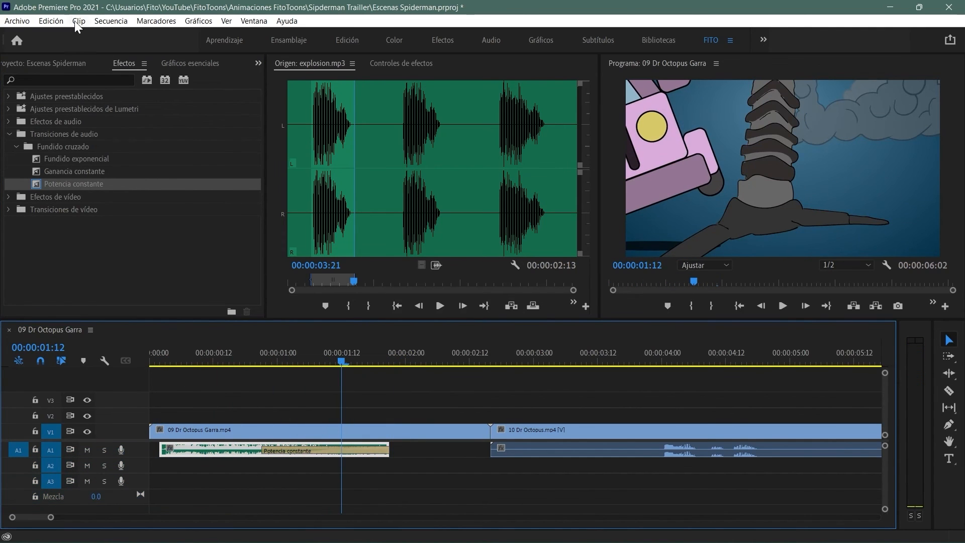
{"action": "left_click", "coordinate": [47, 63]}
{"action": "double_click", "coordinate": [60, 193]}
{"action": "left_click_drag", "start_coordinate": [432, 169], "coordinate": [352, 465]}
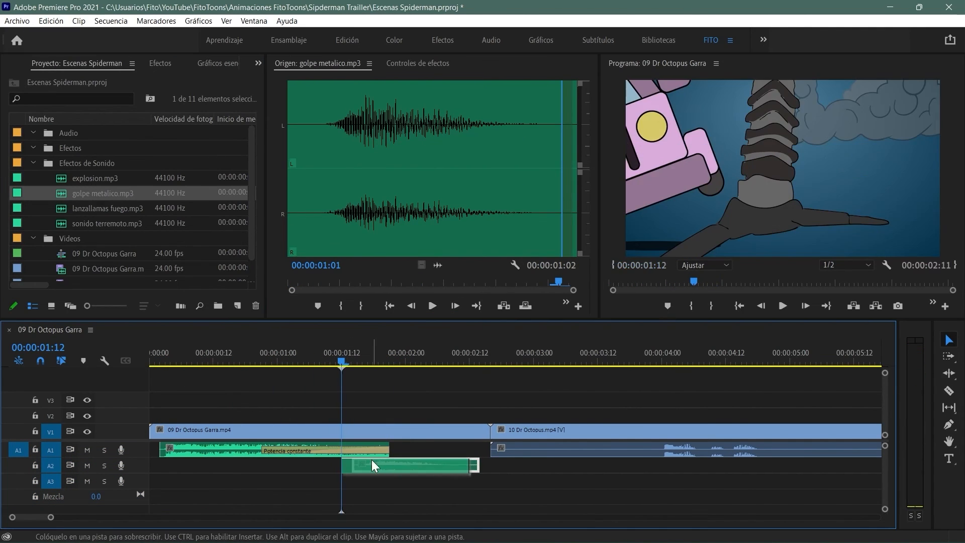
{"action": "key", "text": "space"}
Add sonido terremoto.mp3 on track A3, cut to the end of the 09 Dr Octopus Garra.mp4 clip, with a Potencia constante fade-out.
{"action": "double_click", "coordinate": [107, 223]}
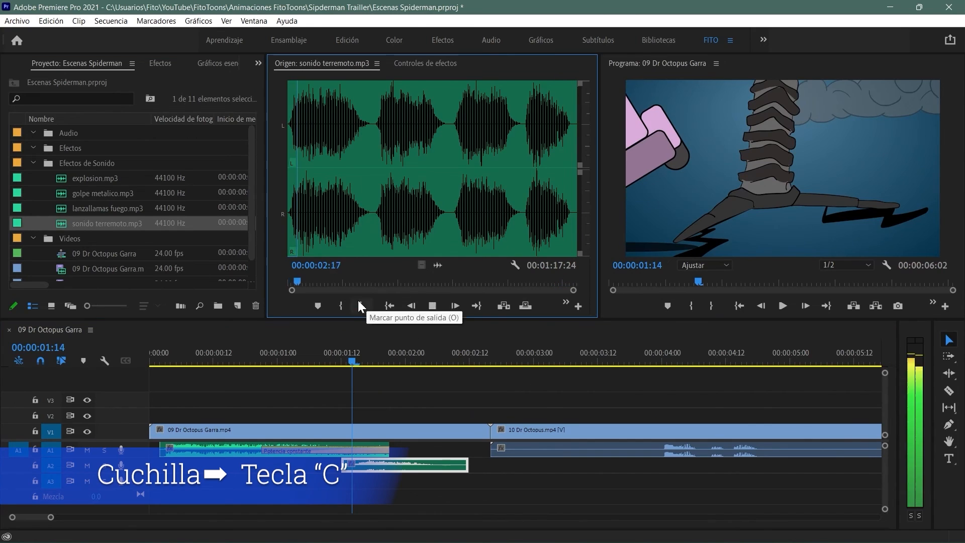
{"action": "left_click_drag", "start_coordinate": [525, 305], "coordinate": [497, 481]}
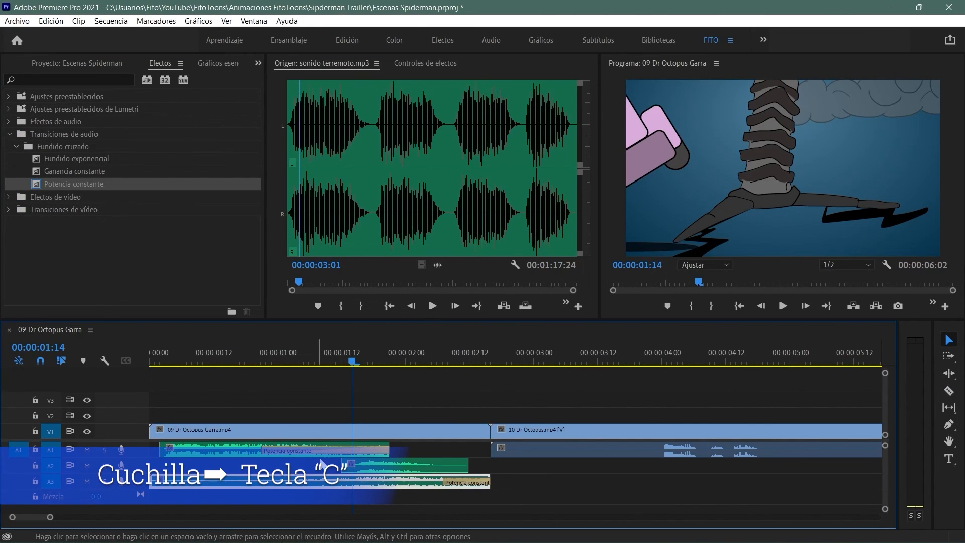
Export the sequence as the H.264 video Dr Octopus.mp4 in the Renders folder and watch the result in a maximized player.
{"action": "left_click", "coordinate": [416, 467]}
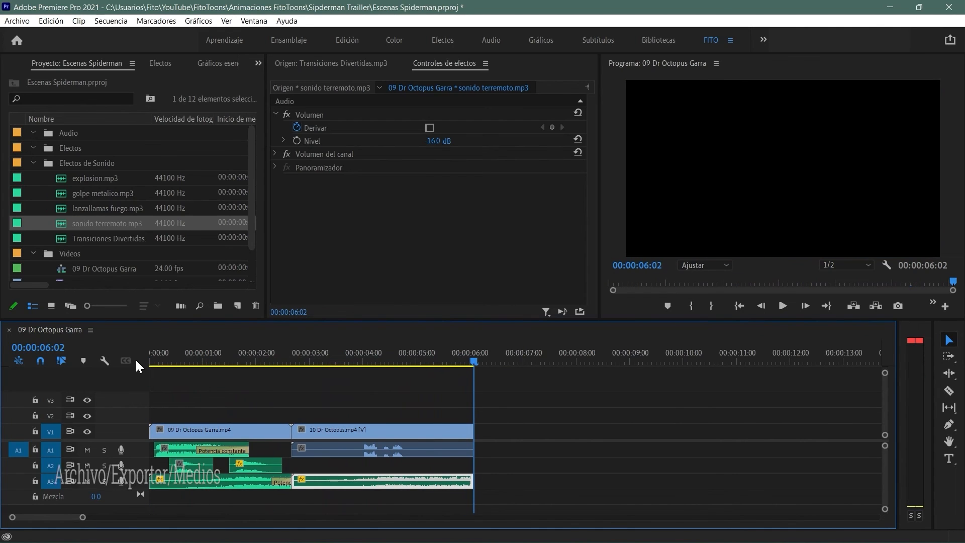
{"action": "left_click", "coordinate": [15, 20]}
{"action": "mouse_move", "coordinate": [180, 363]}
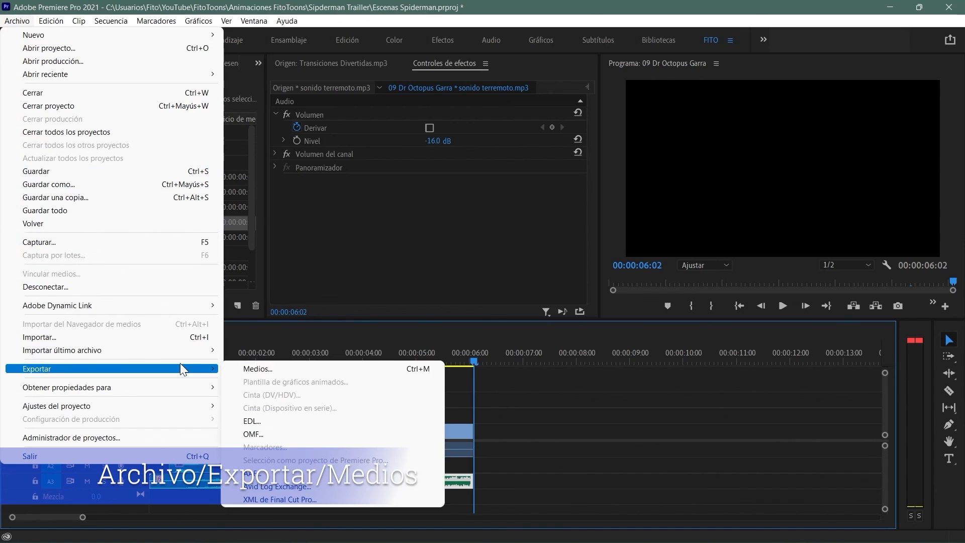
{"action": "left_click", "coordinate": [275, 371]}
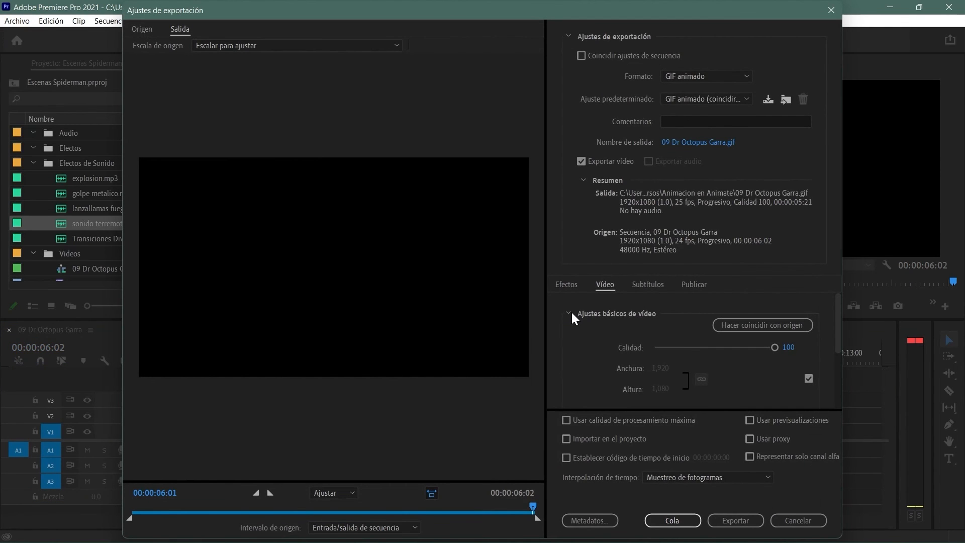
{"action": "left_click", "coordinate": [737, 75]}
{"action": "left_click", "coordinate": [686, 272]}
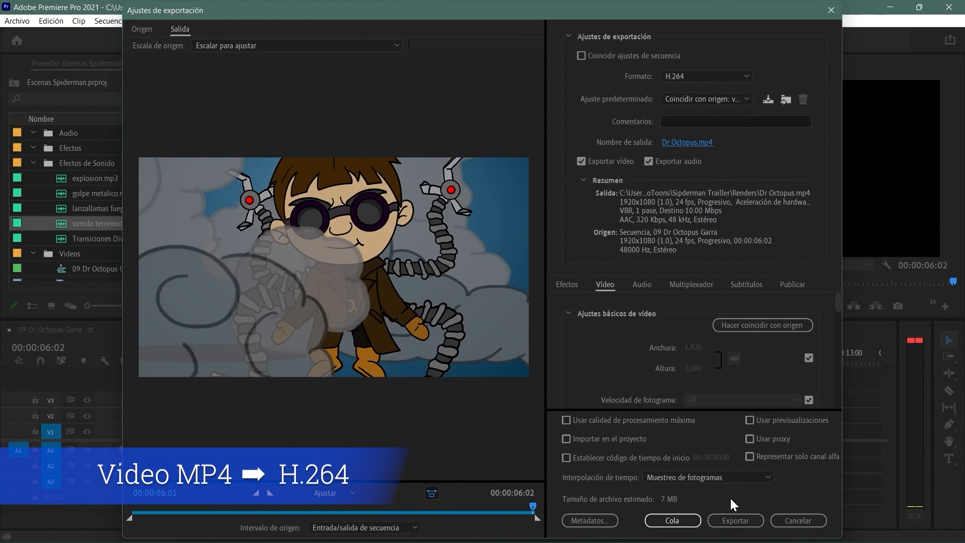
{"action": "left_click", "coordinate": [734, 519]}
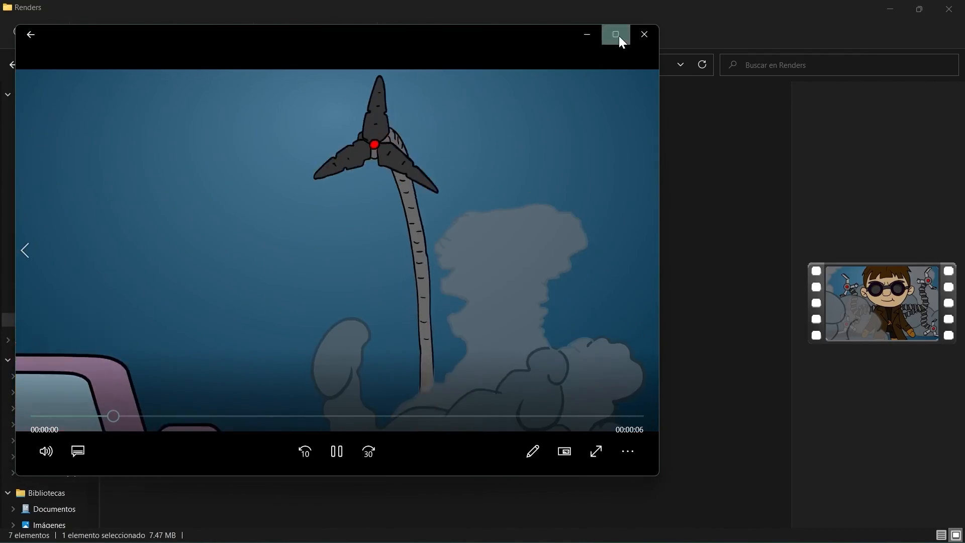
{"action": "left_click", "coordinate": [619, 35]}
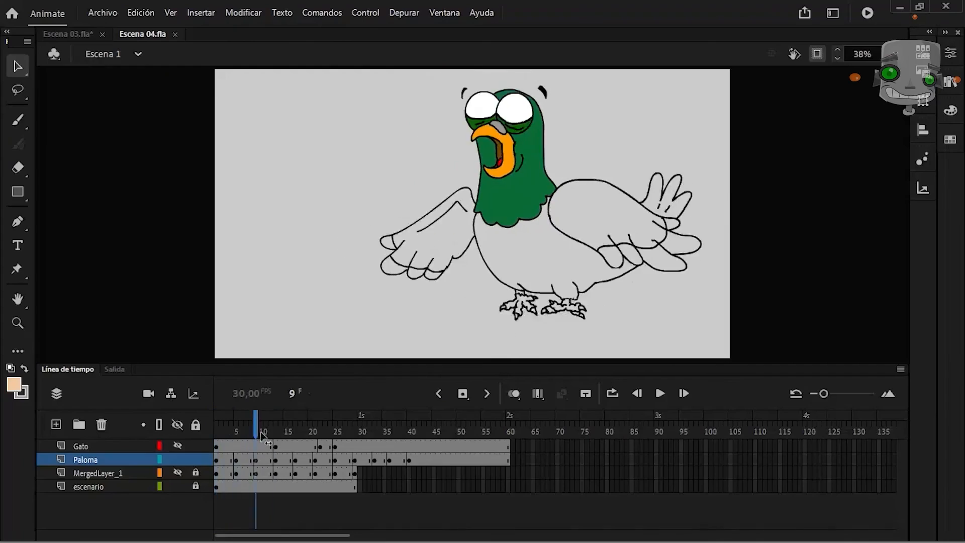
{"action": "left_click", "coordinate": [57, 35]}
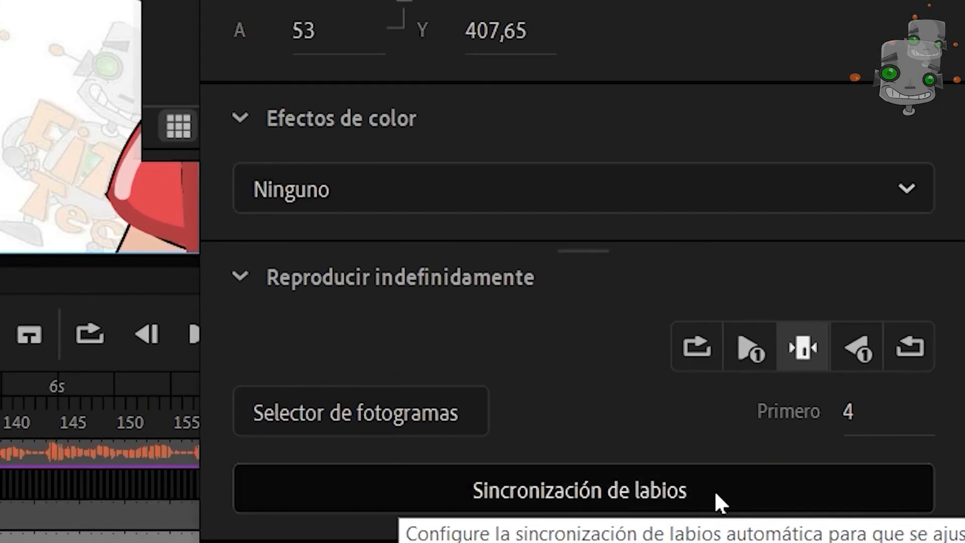
{"action": "left_click", "coordinate": [714, 490]}
{"action": "left_click", "coordinate": [469, 511]}
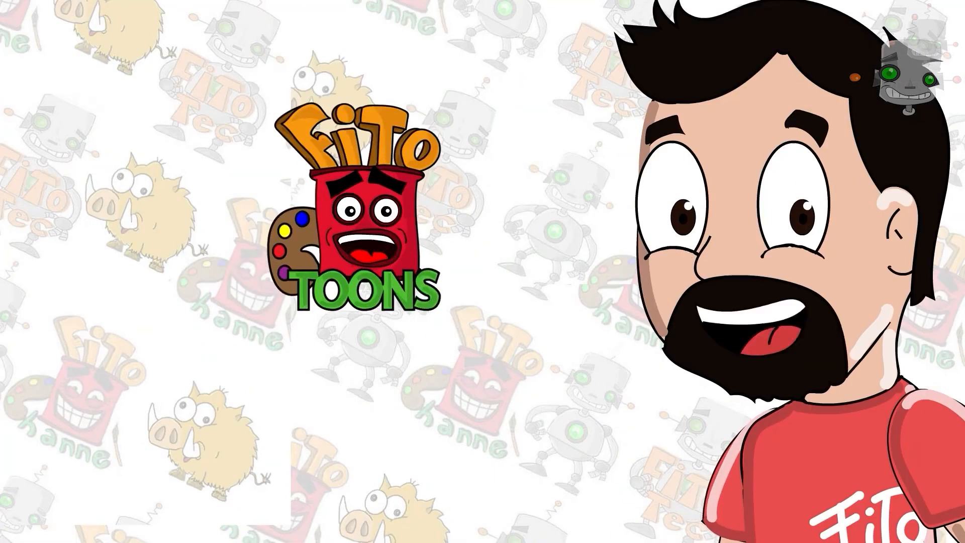